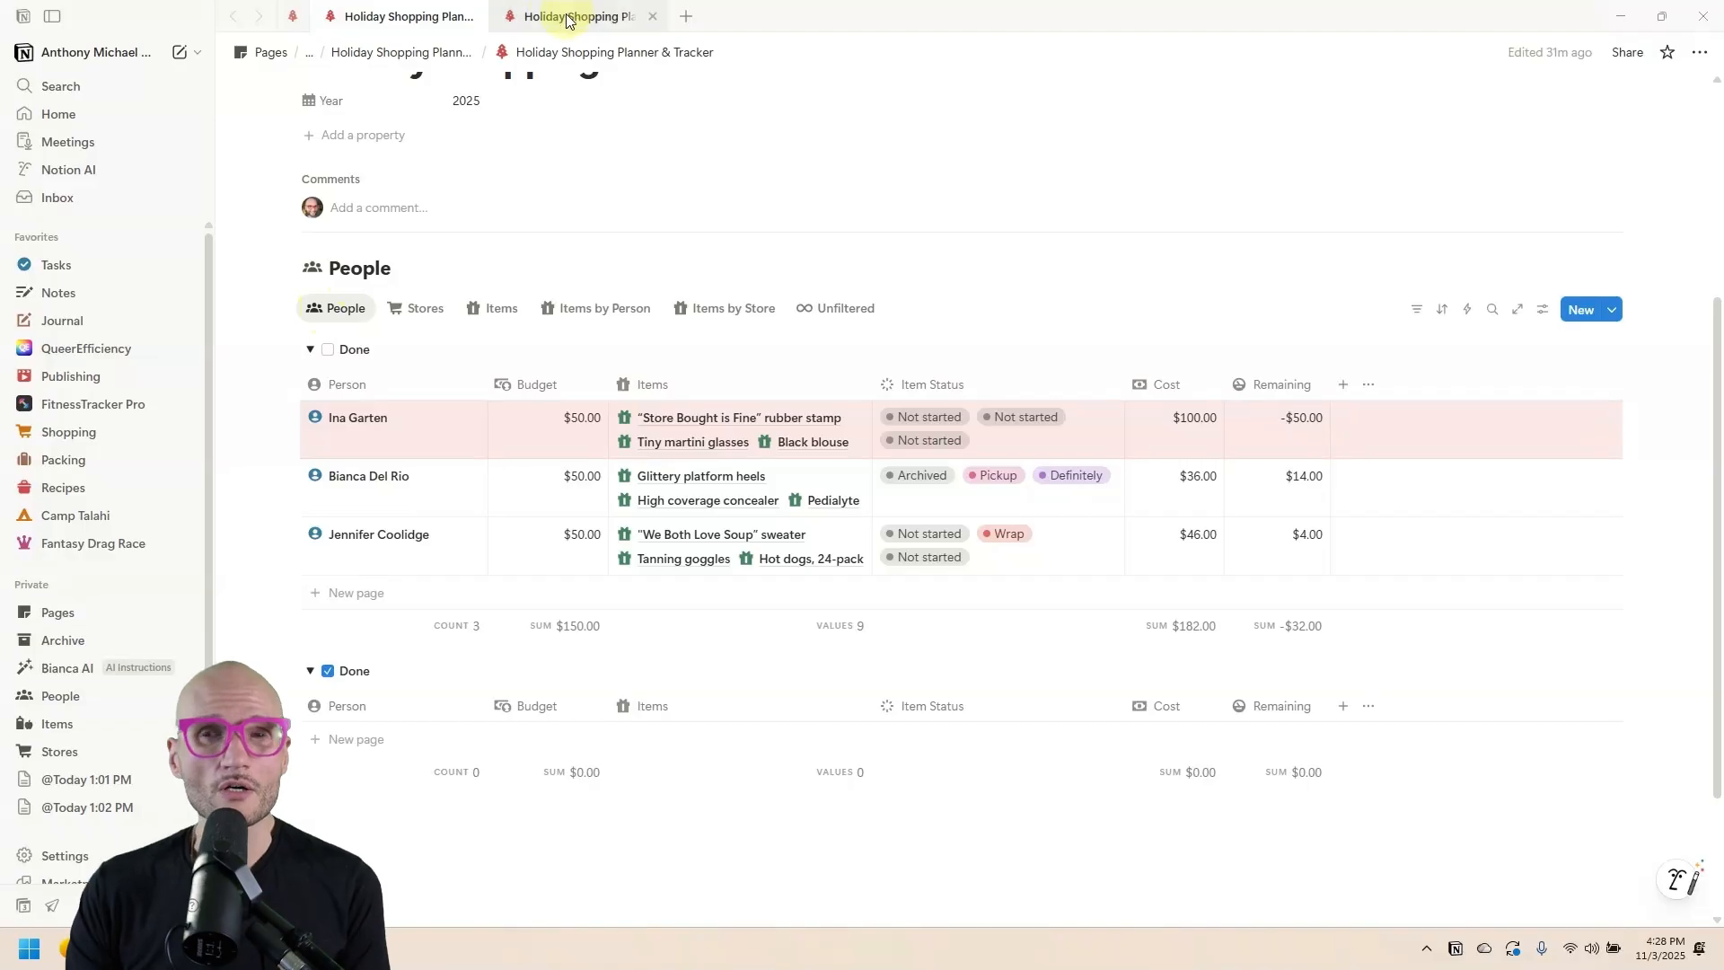
Create a new full-width tracker page titled 'Holiday Shopping Planner & Tracker'.
mouse_move(565, 22)
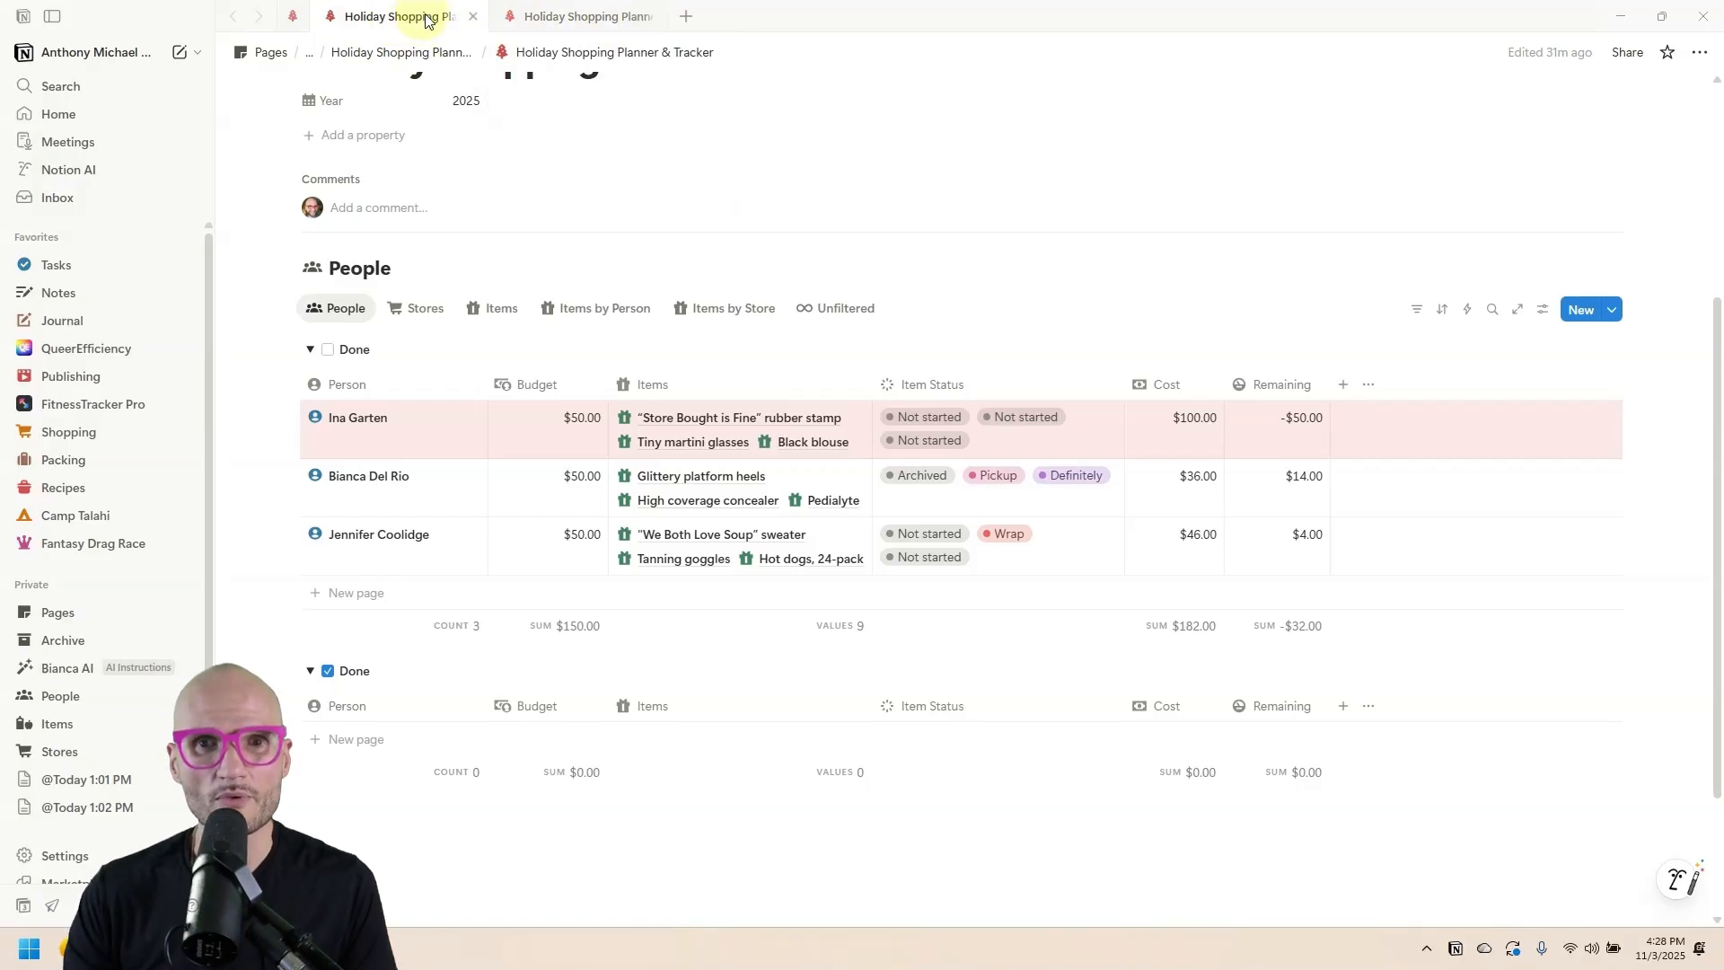
click(516, 15)
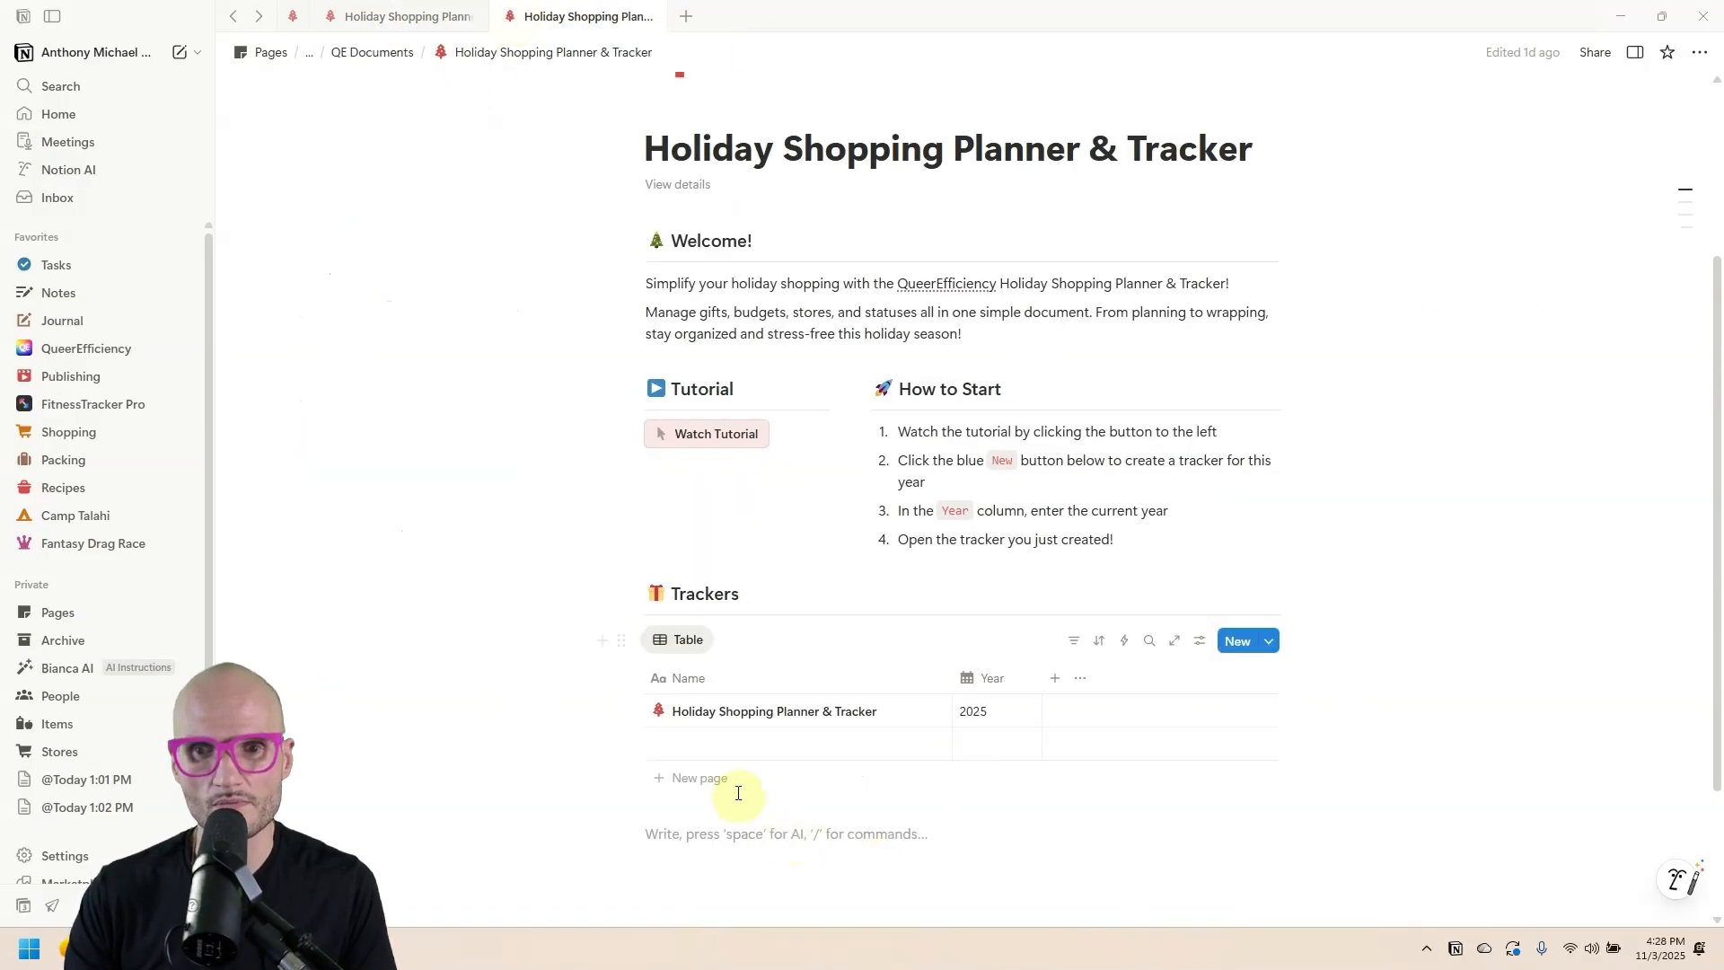
click(925, 745)
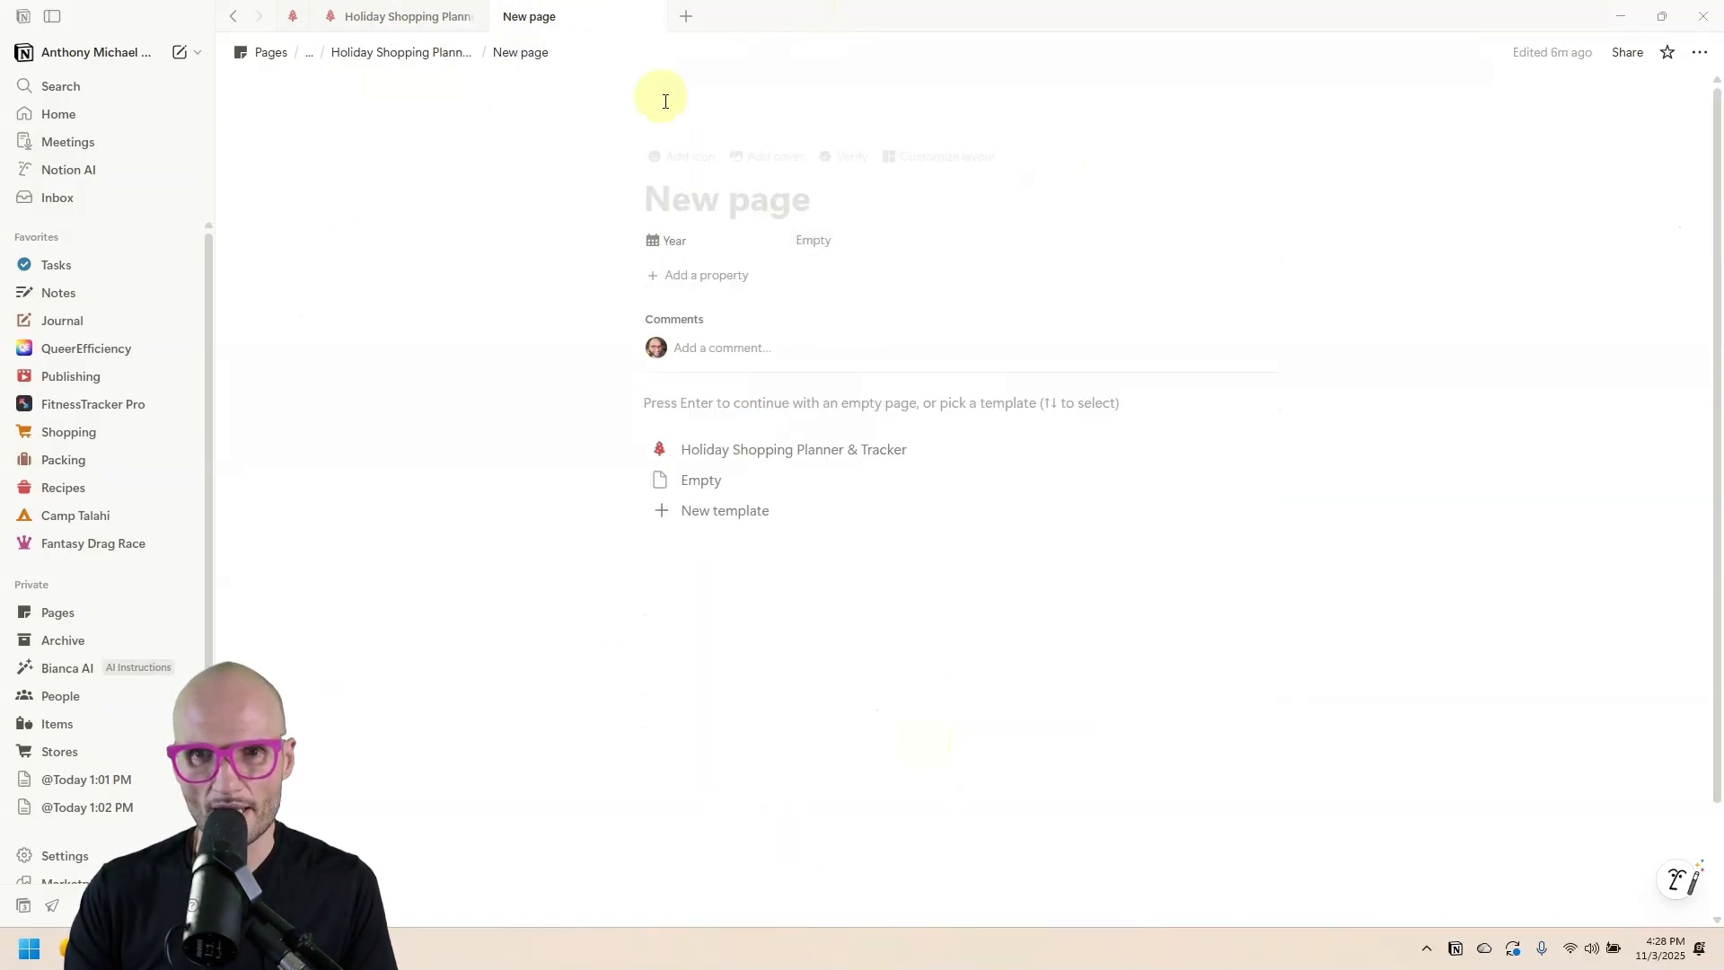
text(Holiday Shopping Planner & Tracker)
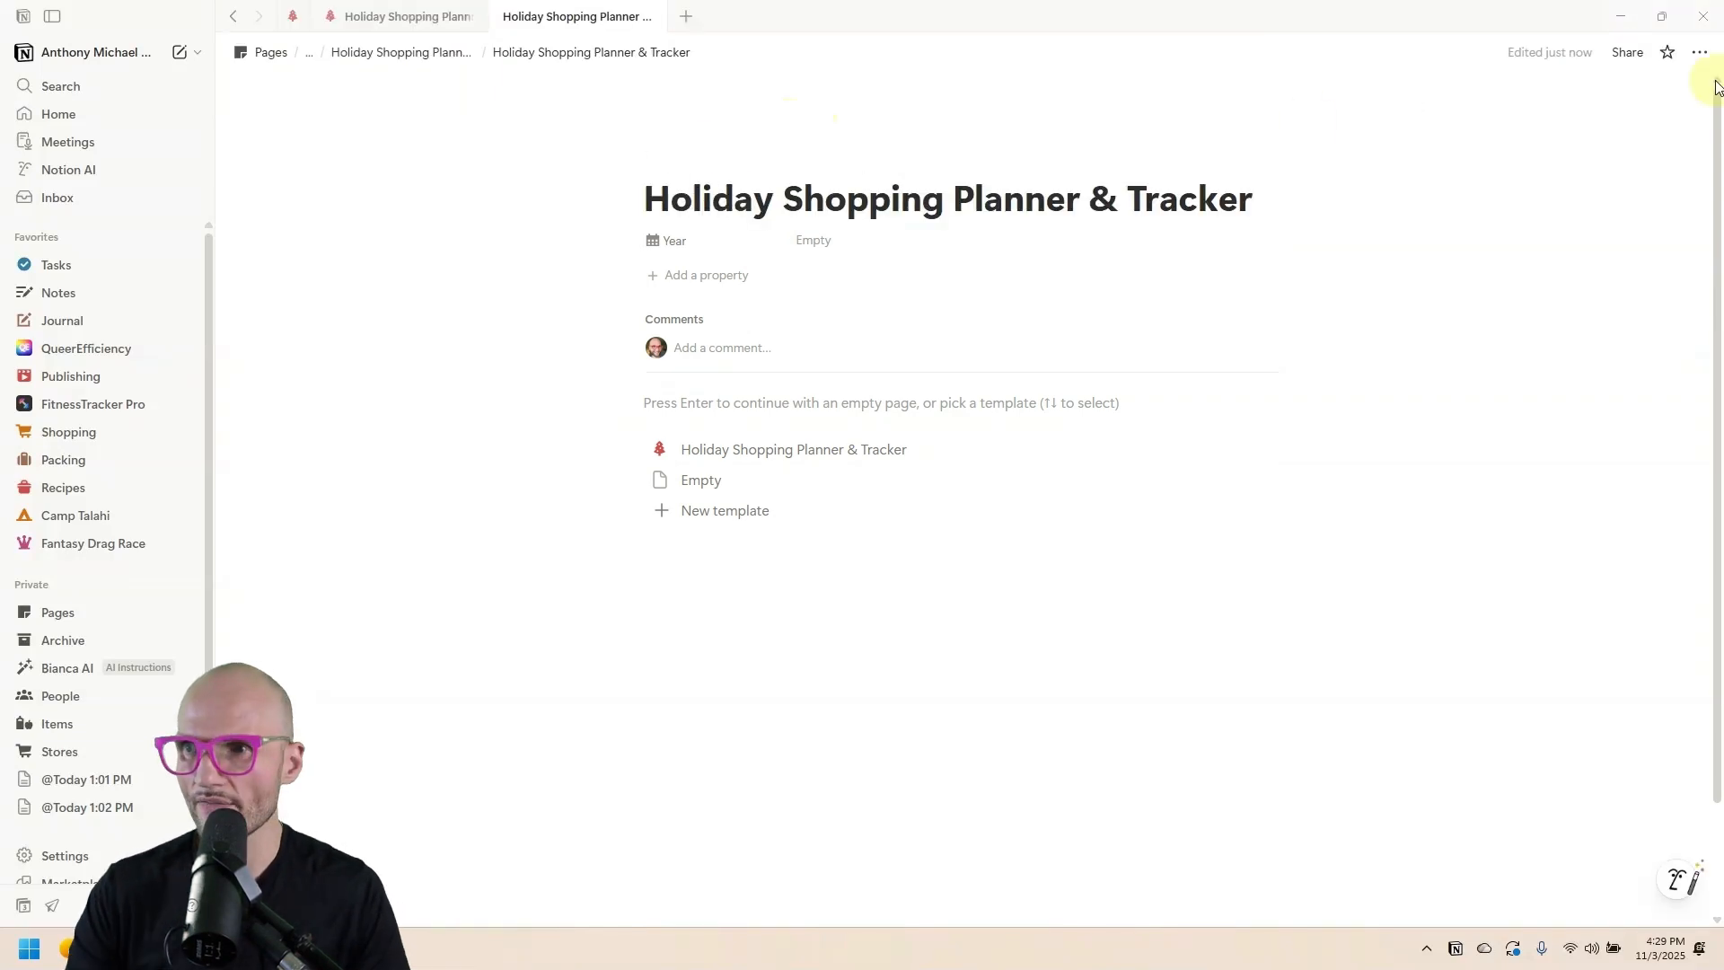
click(1709, 63)
click(1566, 365)
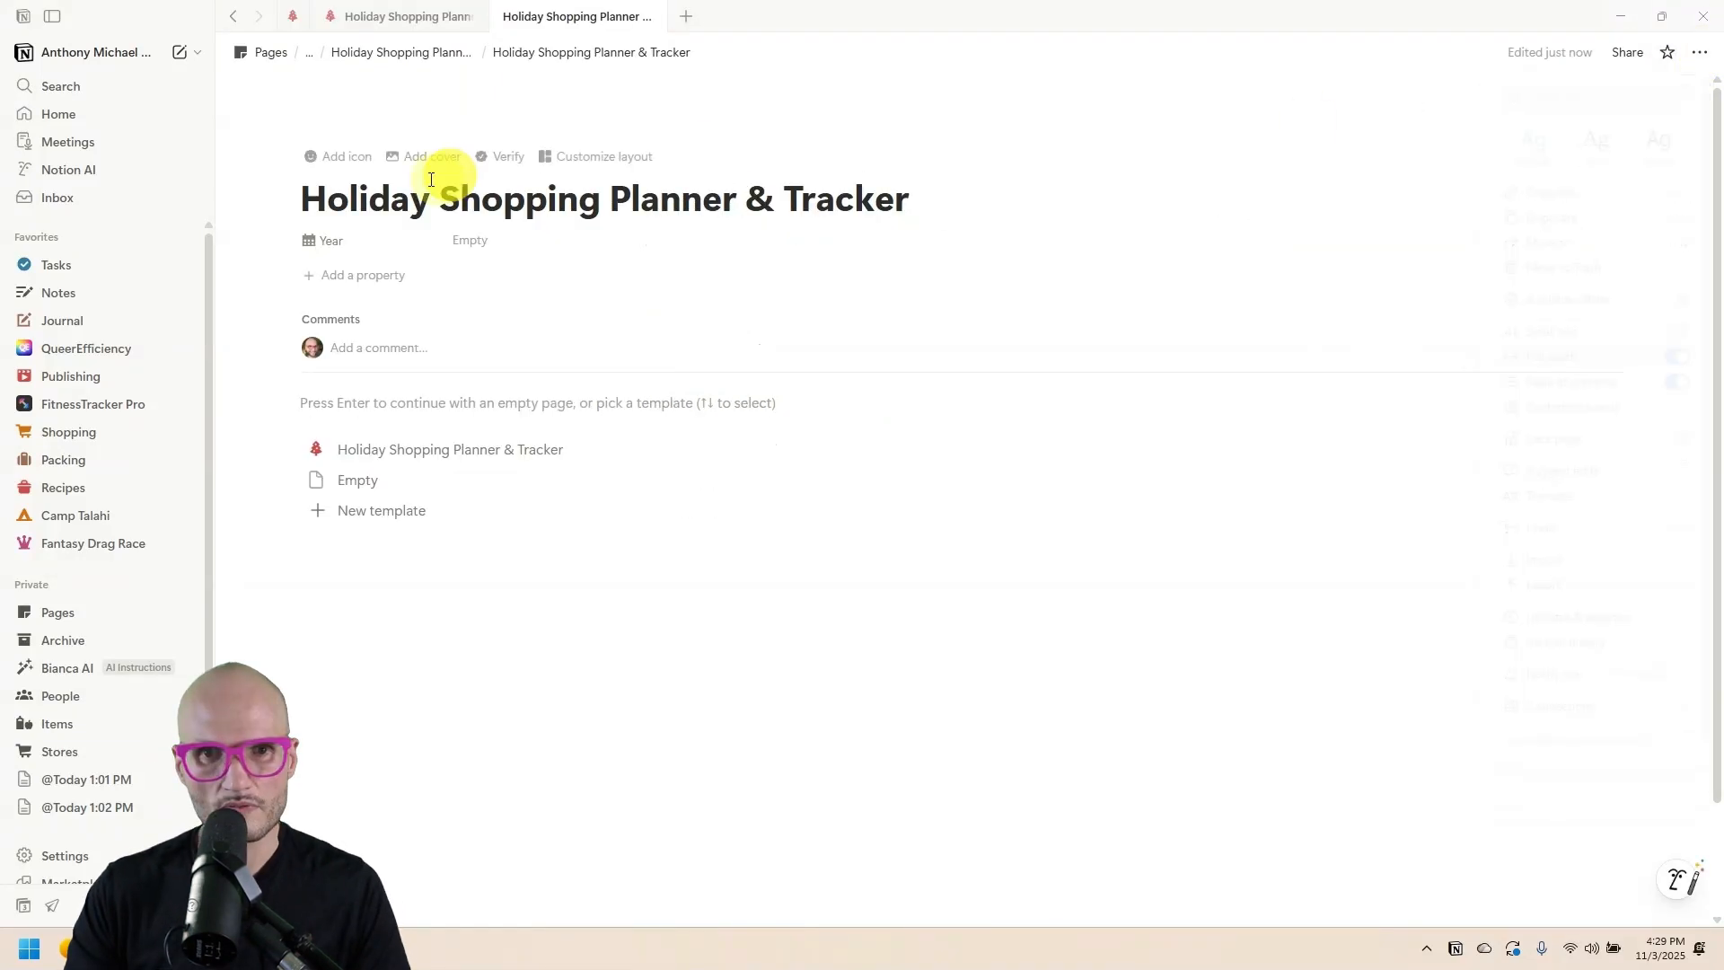
Give the page a Christmas-tree icon found by searching 'christ', and add a cover image.
click(341, 158)
click(345, 179)
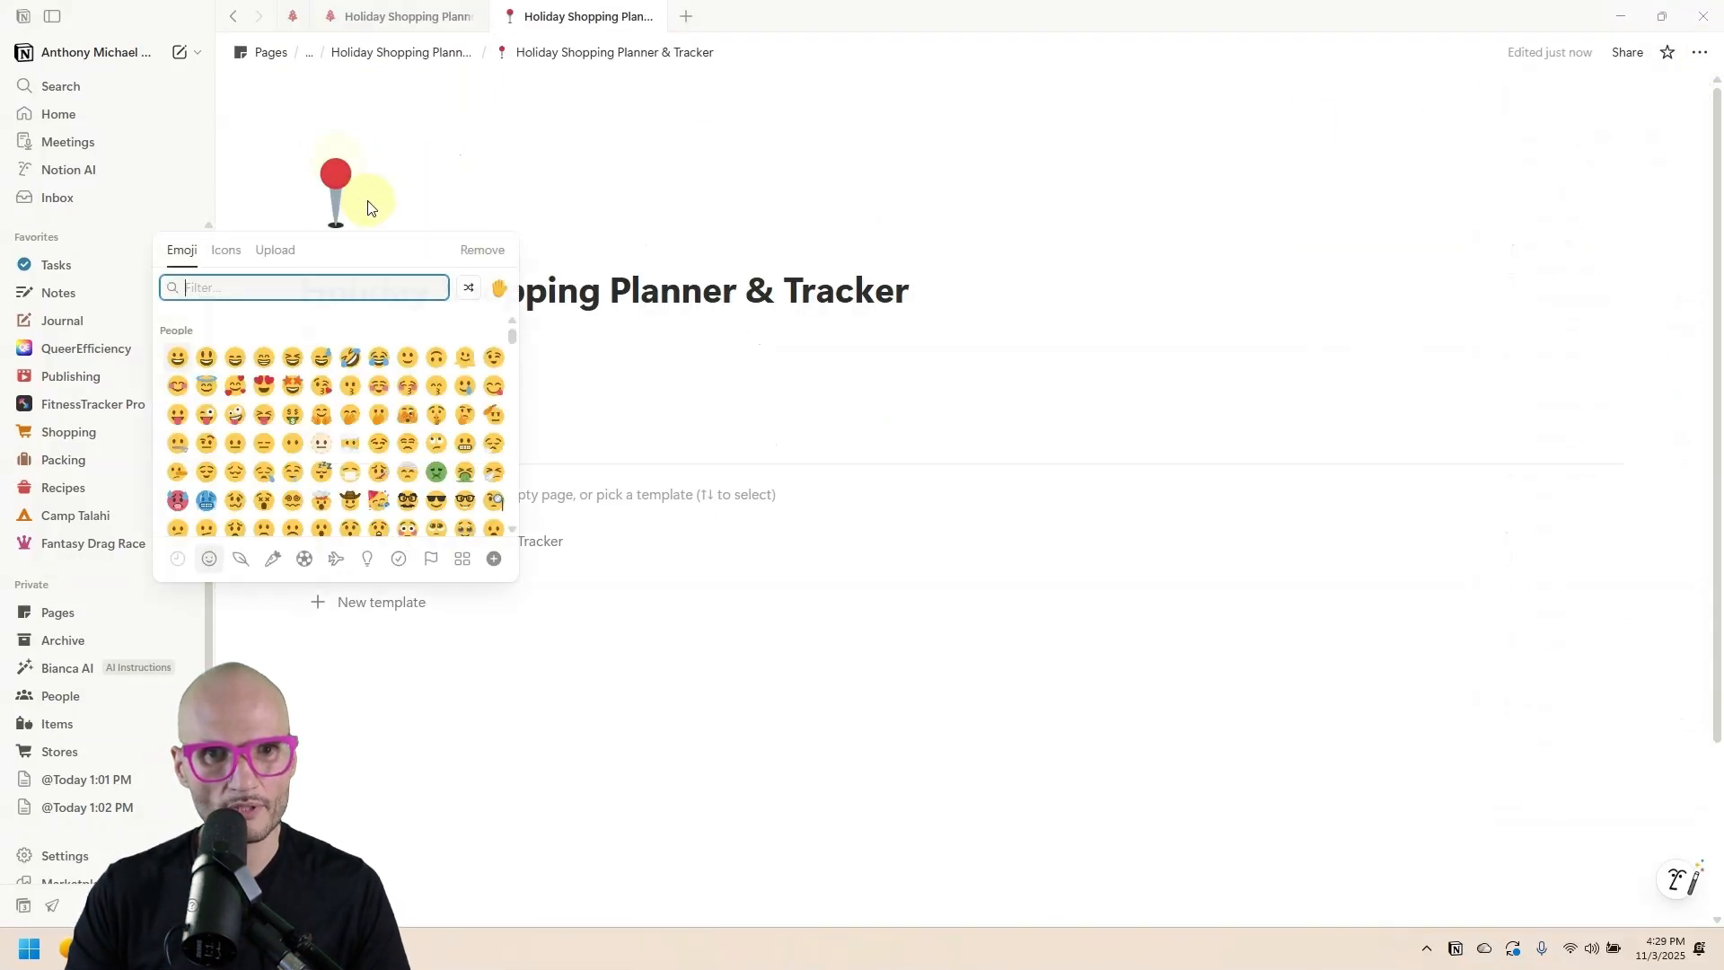
click(226, 249)
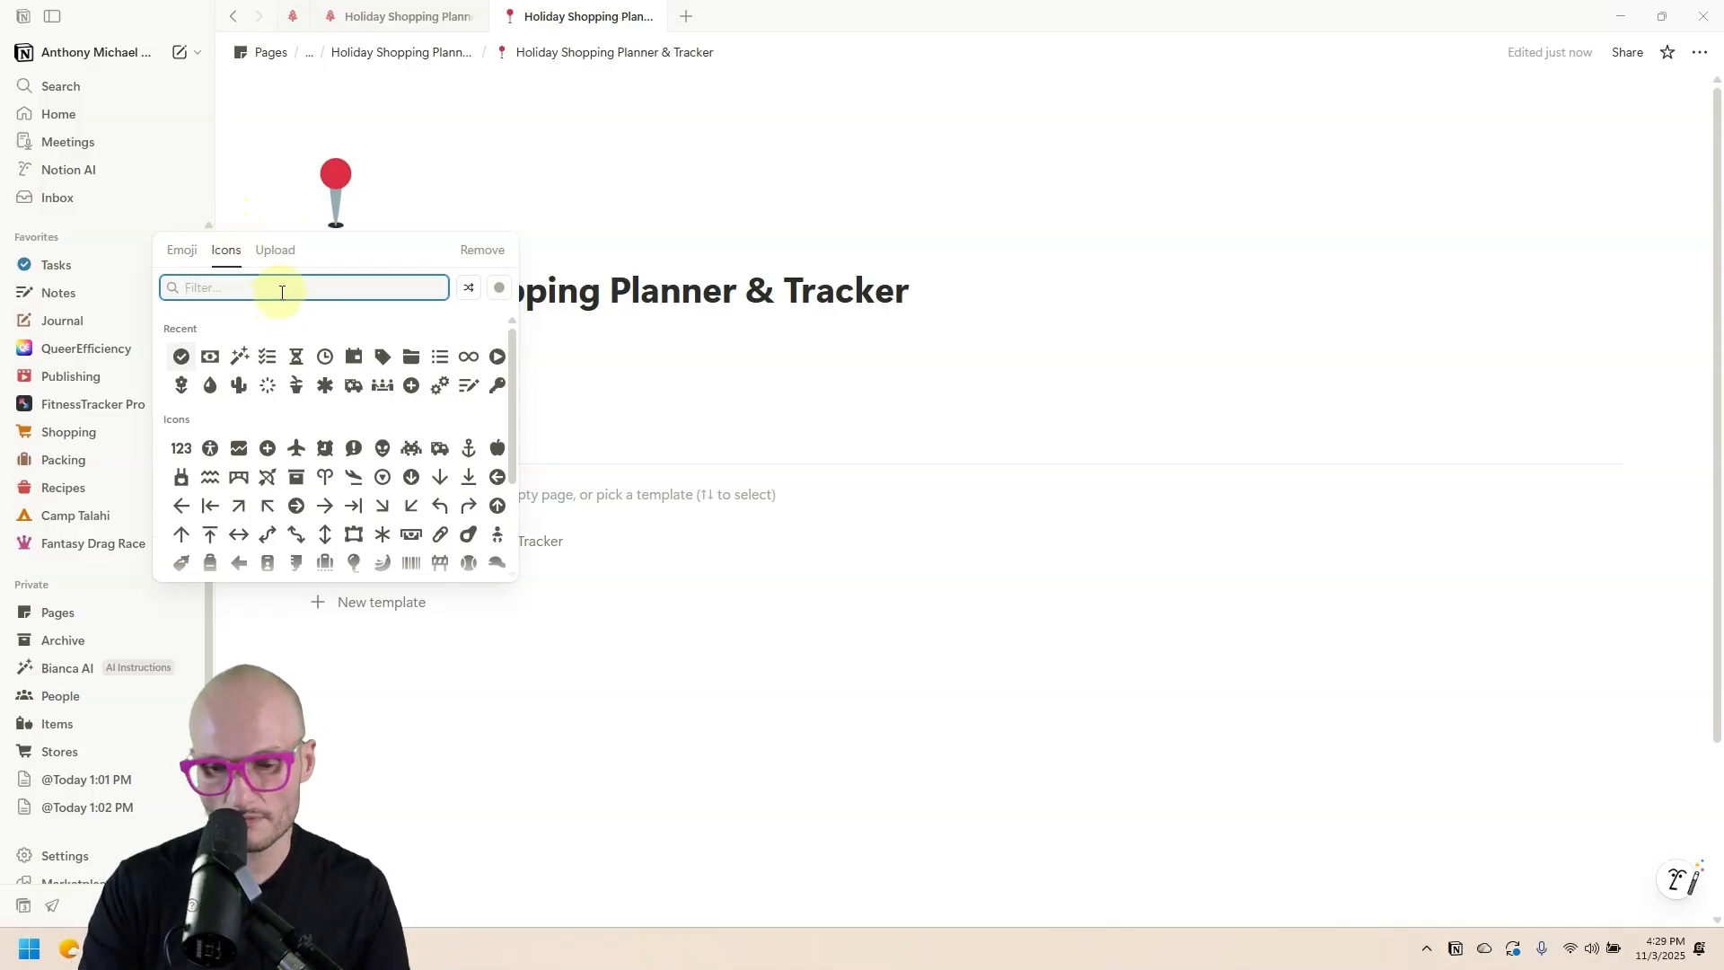
text(christ)
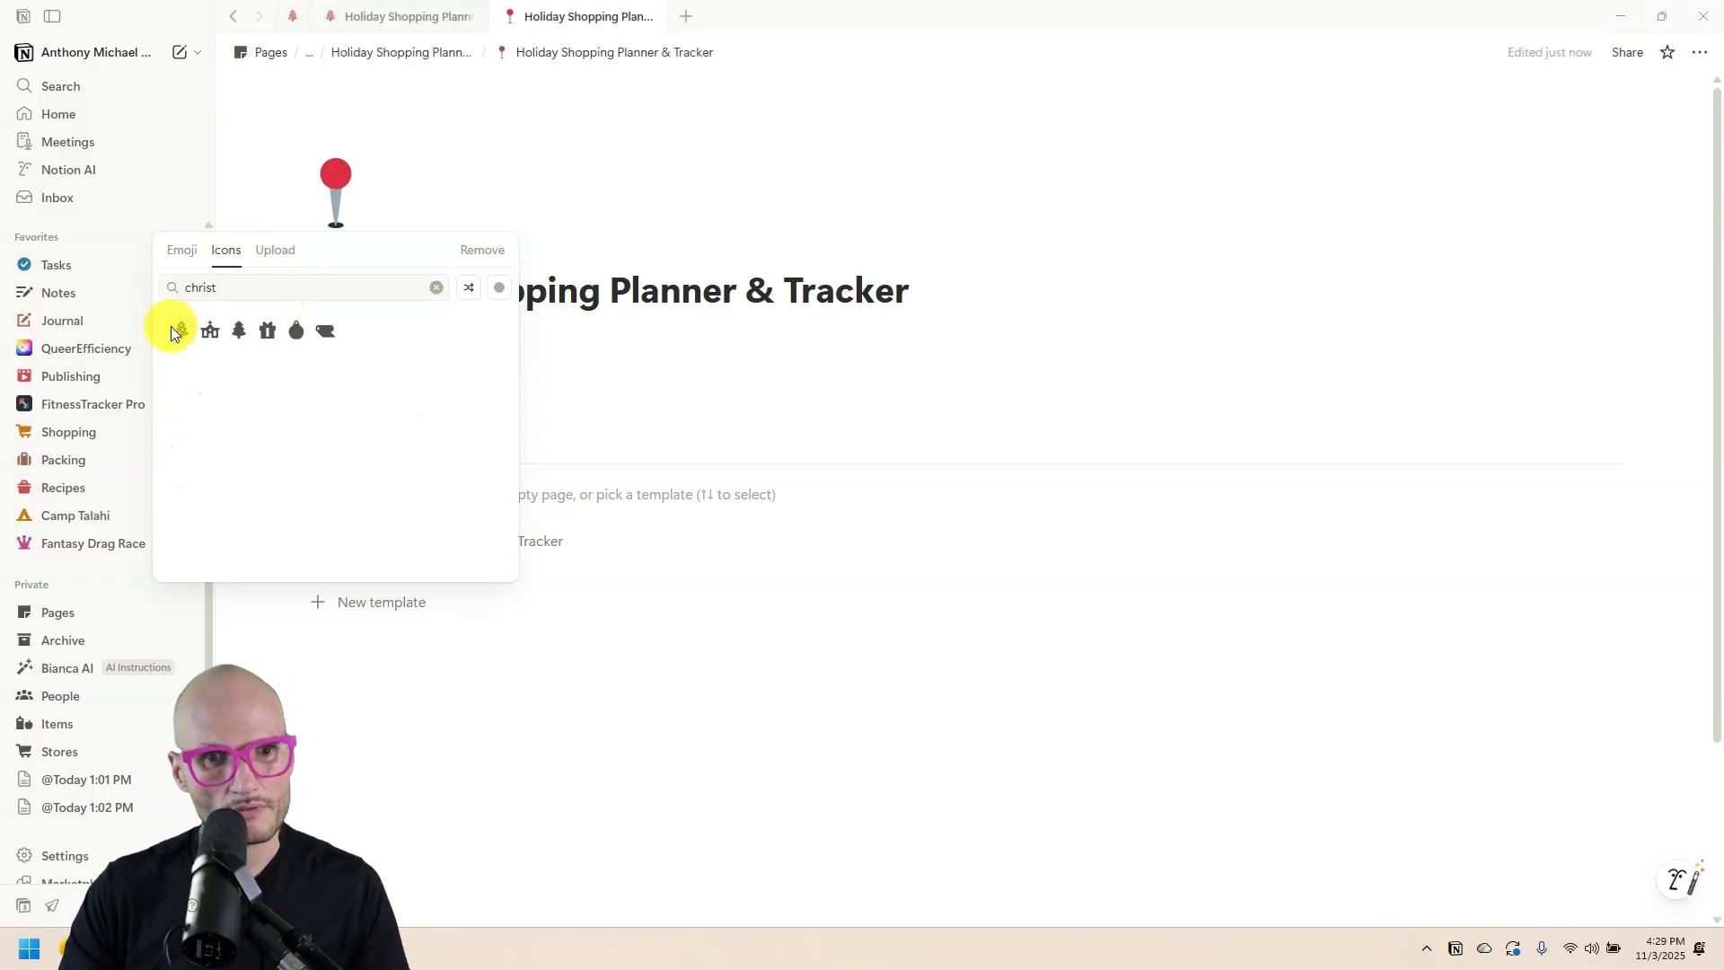
click(301, 393)
click(346, 250)
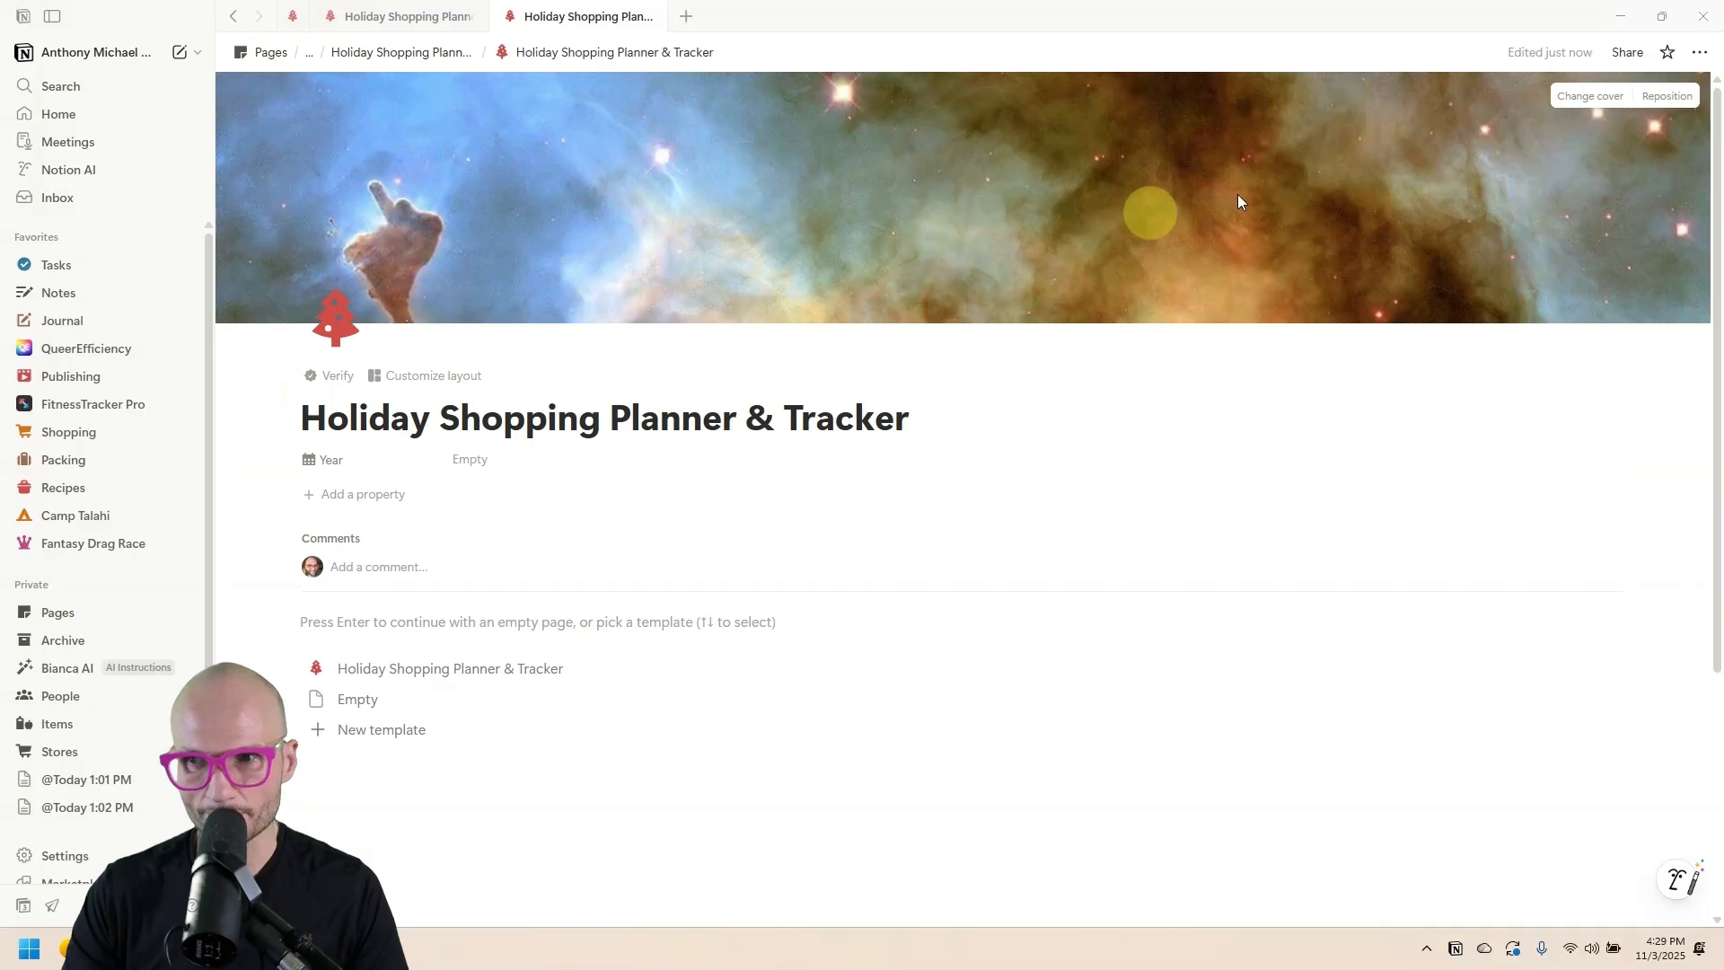
Use the 'holidays' snowflake-and-ornaments photo as cover and start the page empty.
click(1589, 96)
text(holidays)
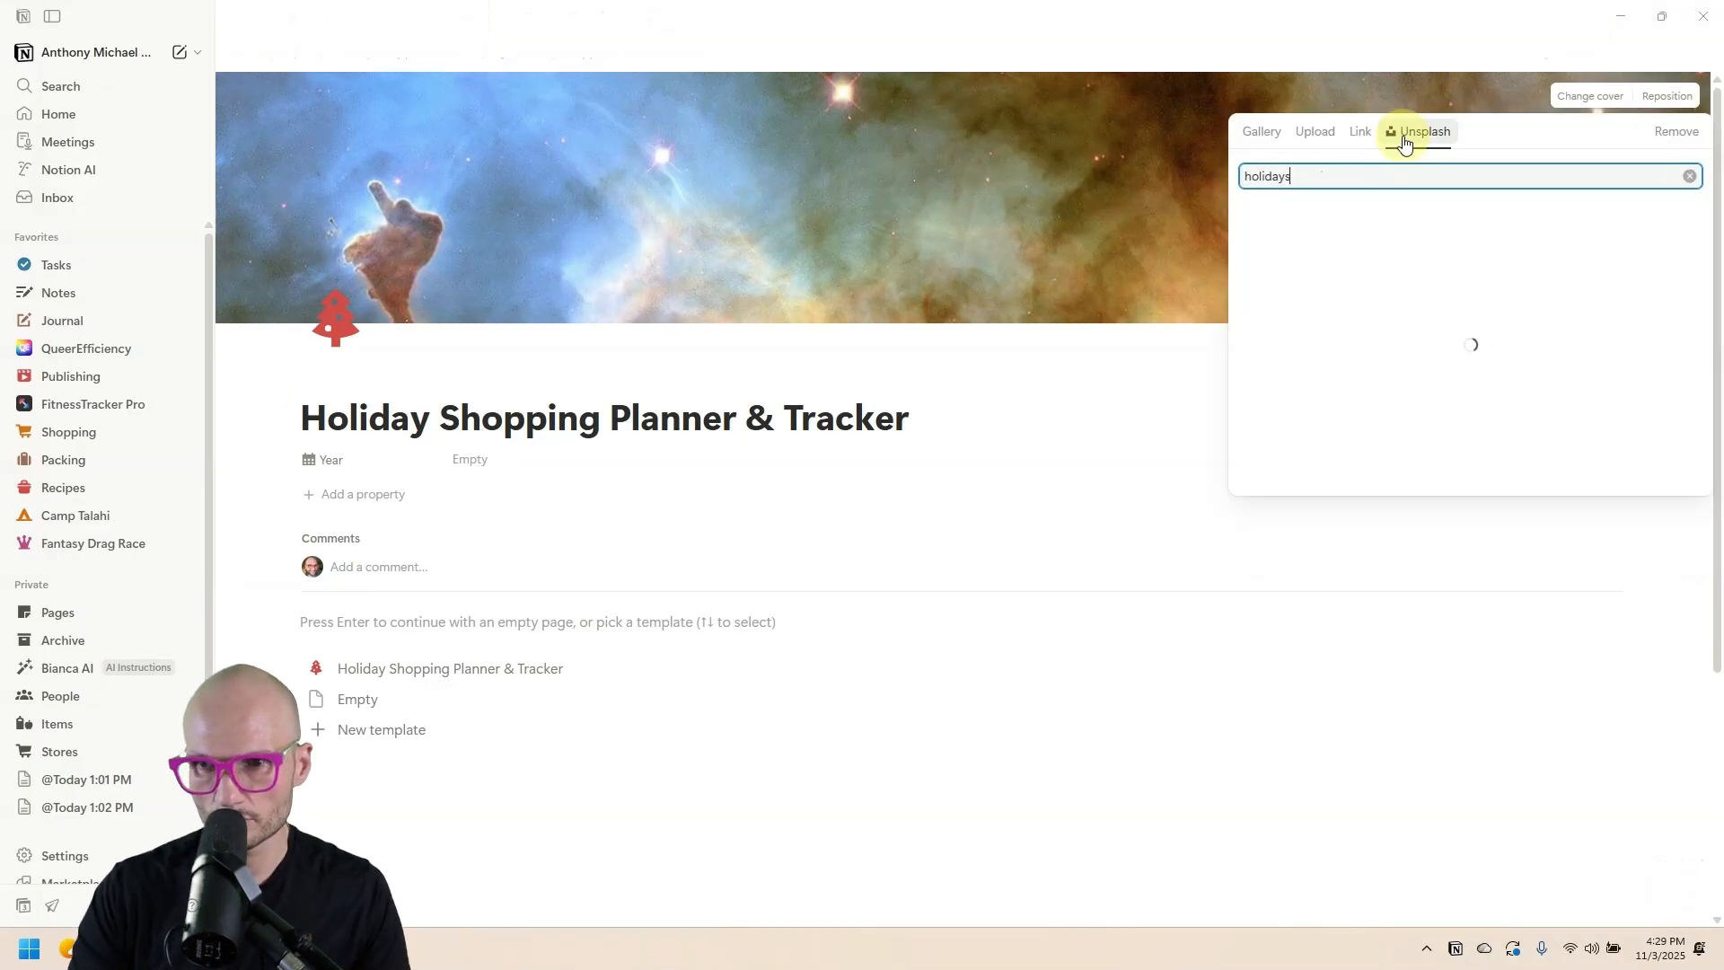
click(1295, 314)
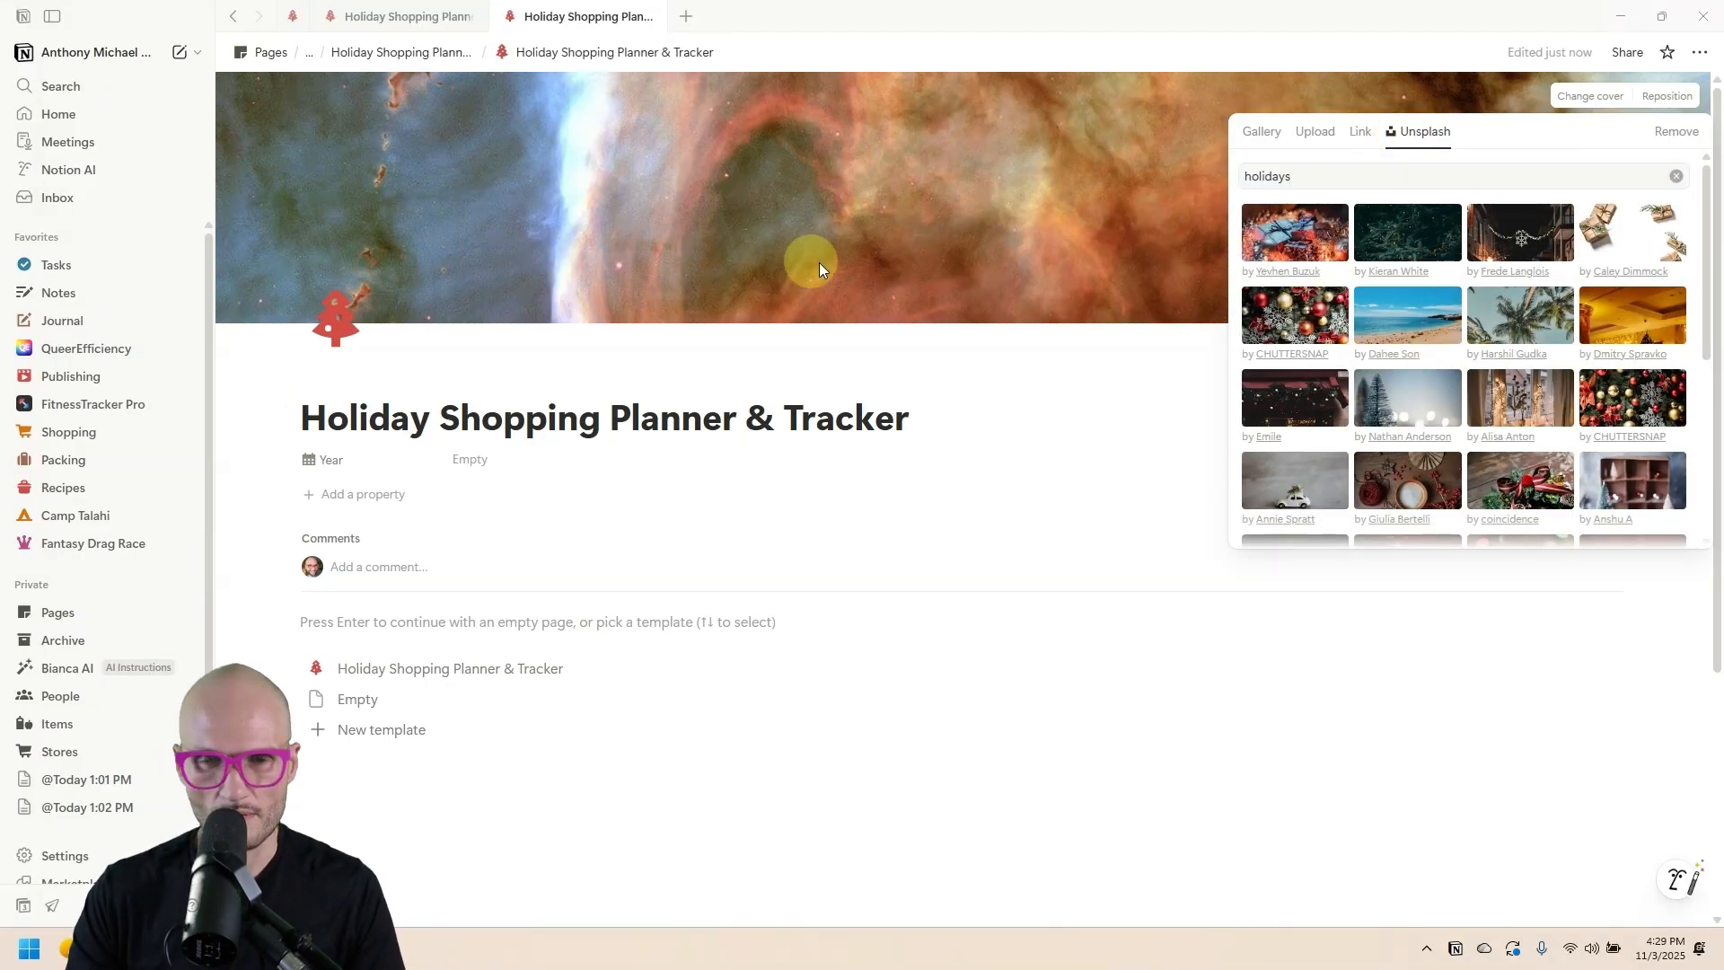
click(898, 283)
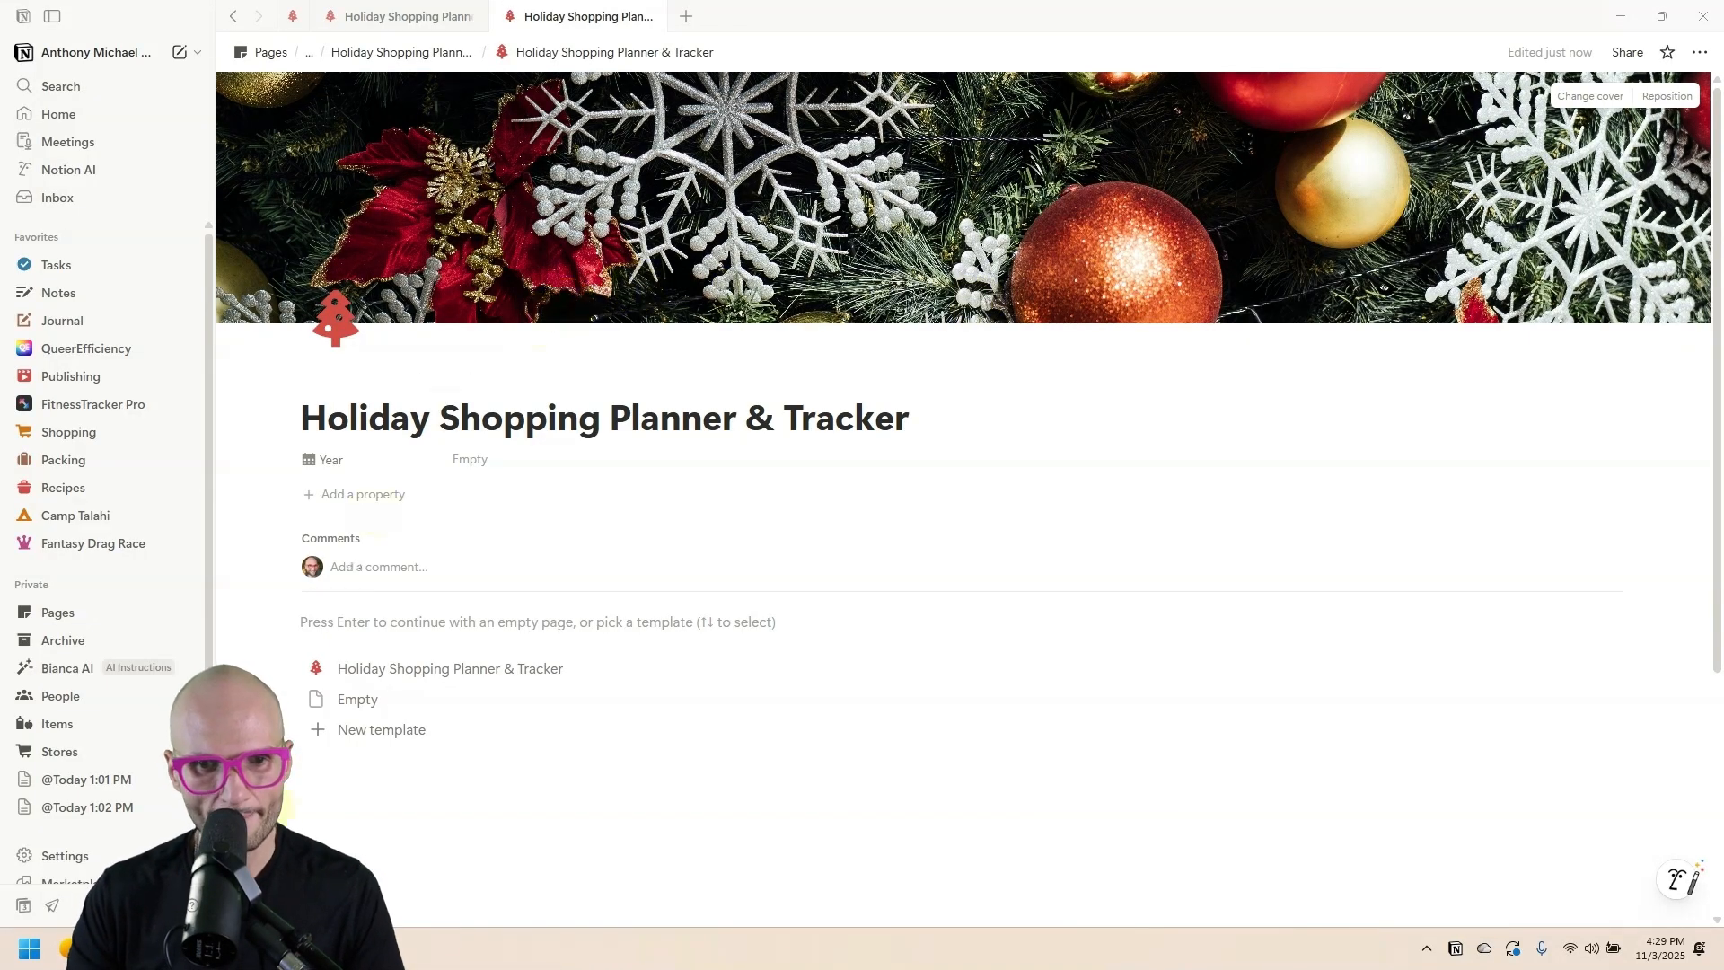
click(357, 623)
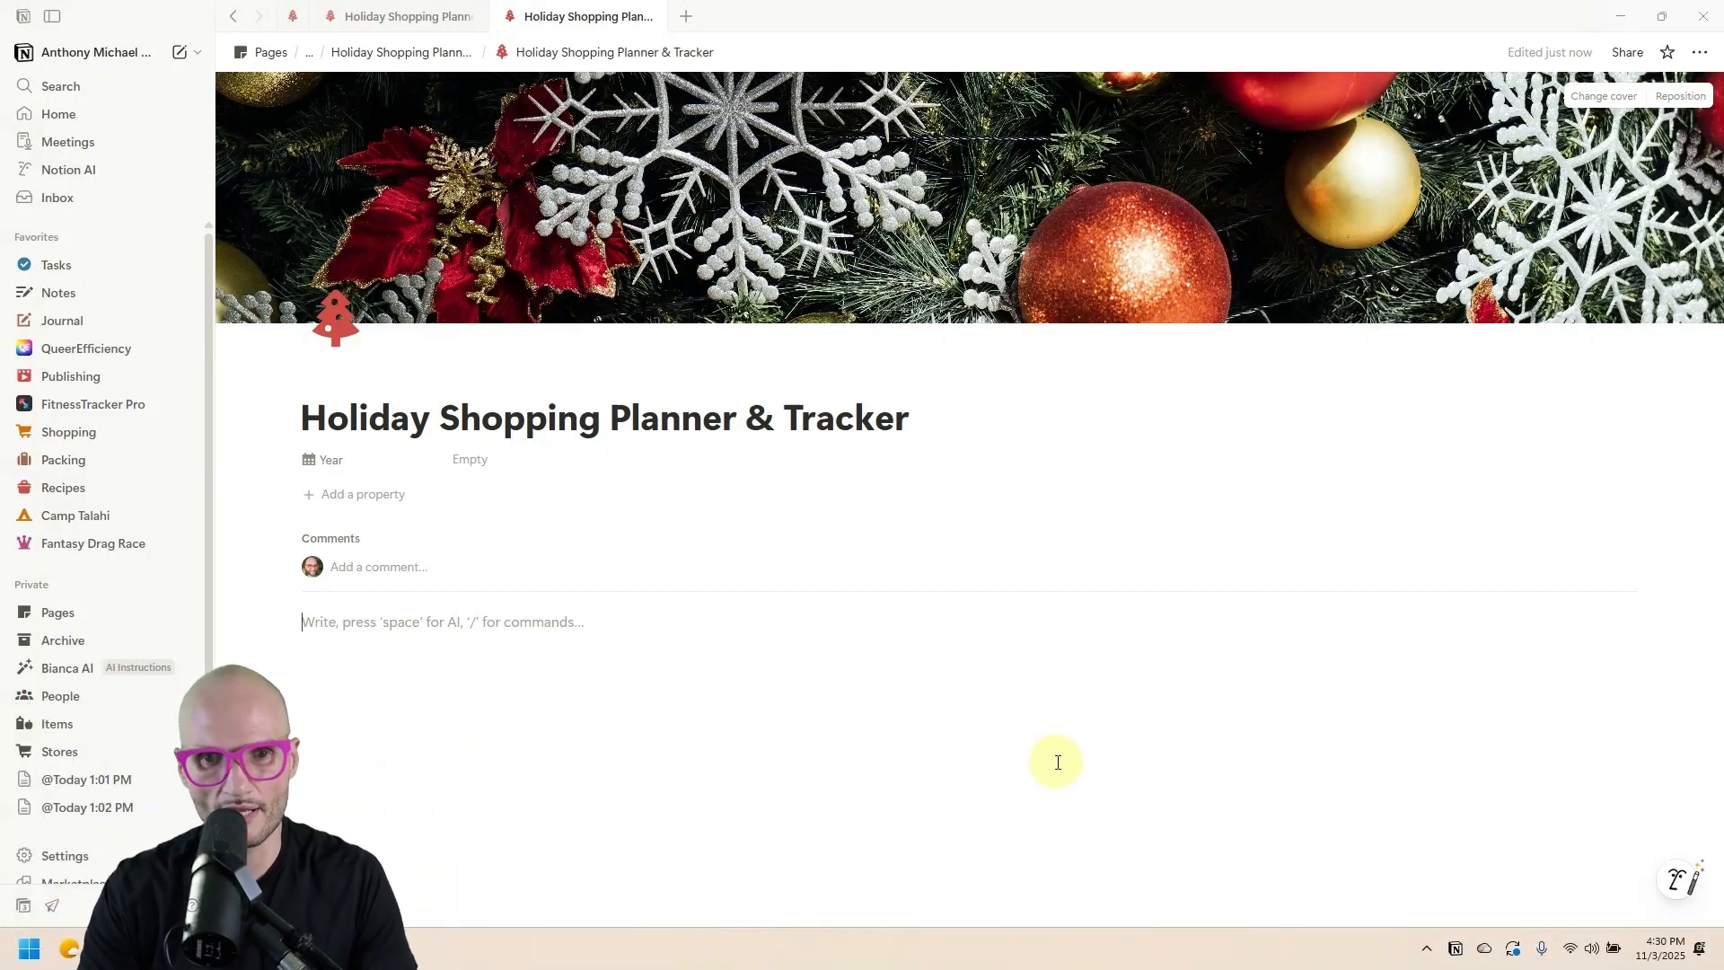
Insert an inline database and title it People.
text(/)
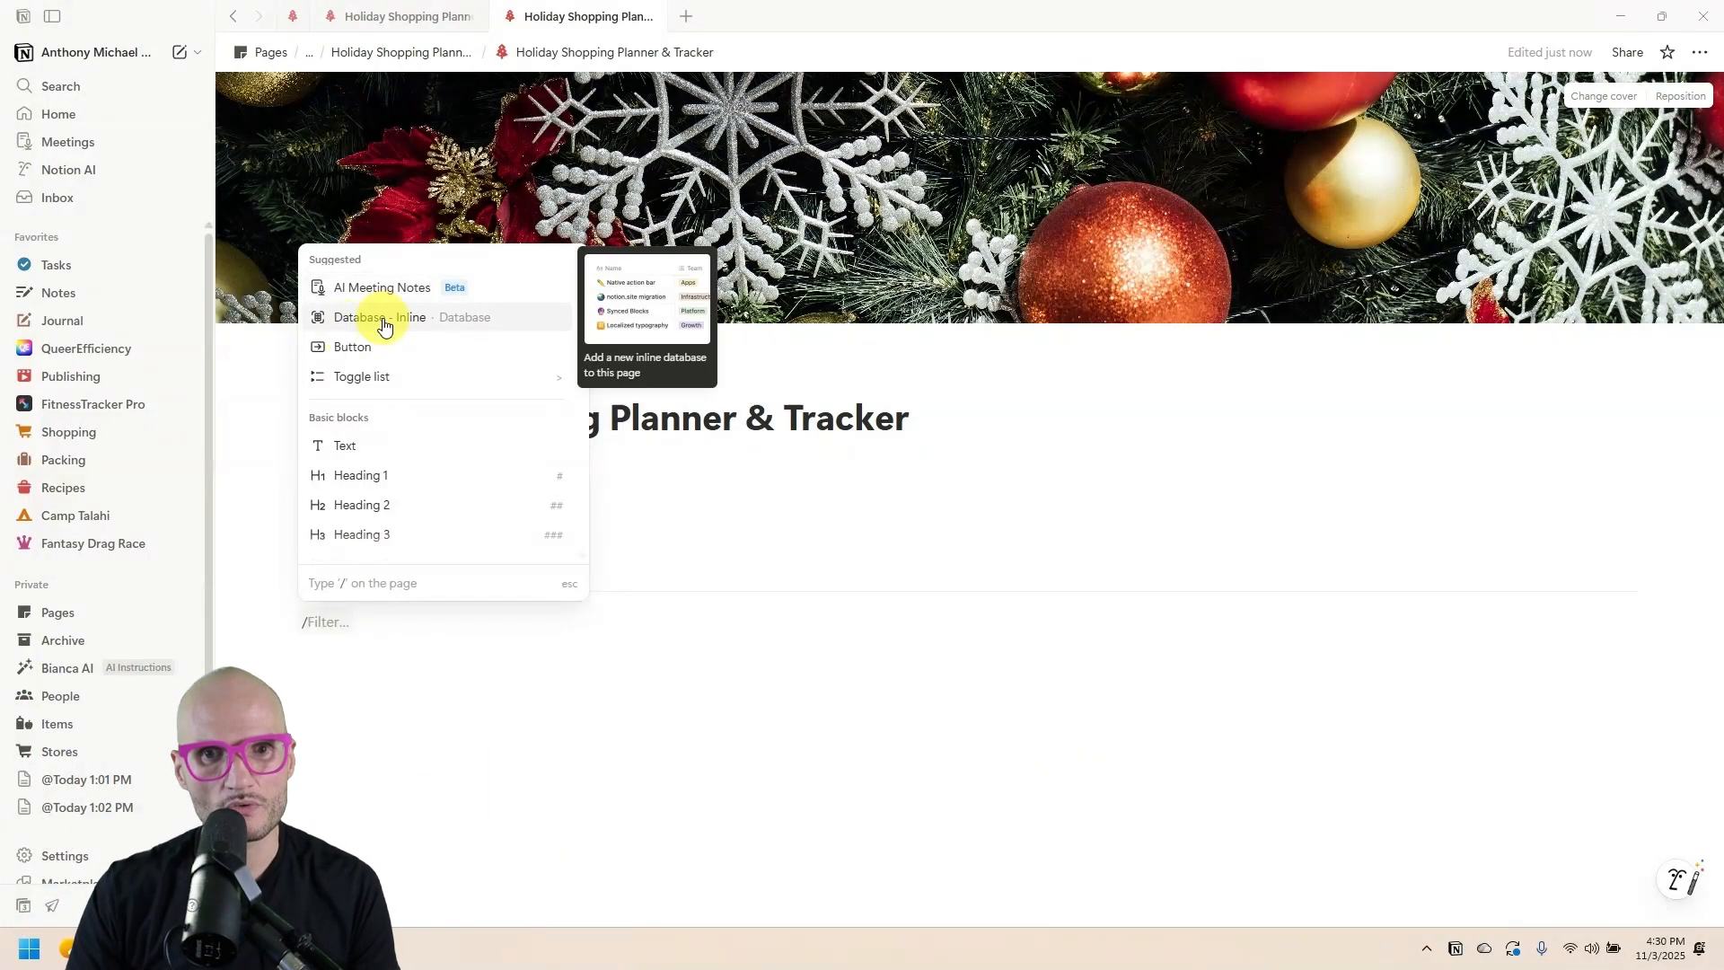
click(380, 319)
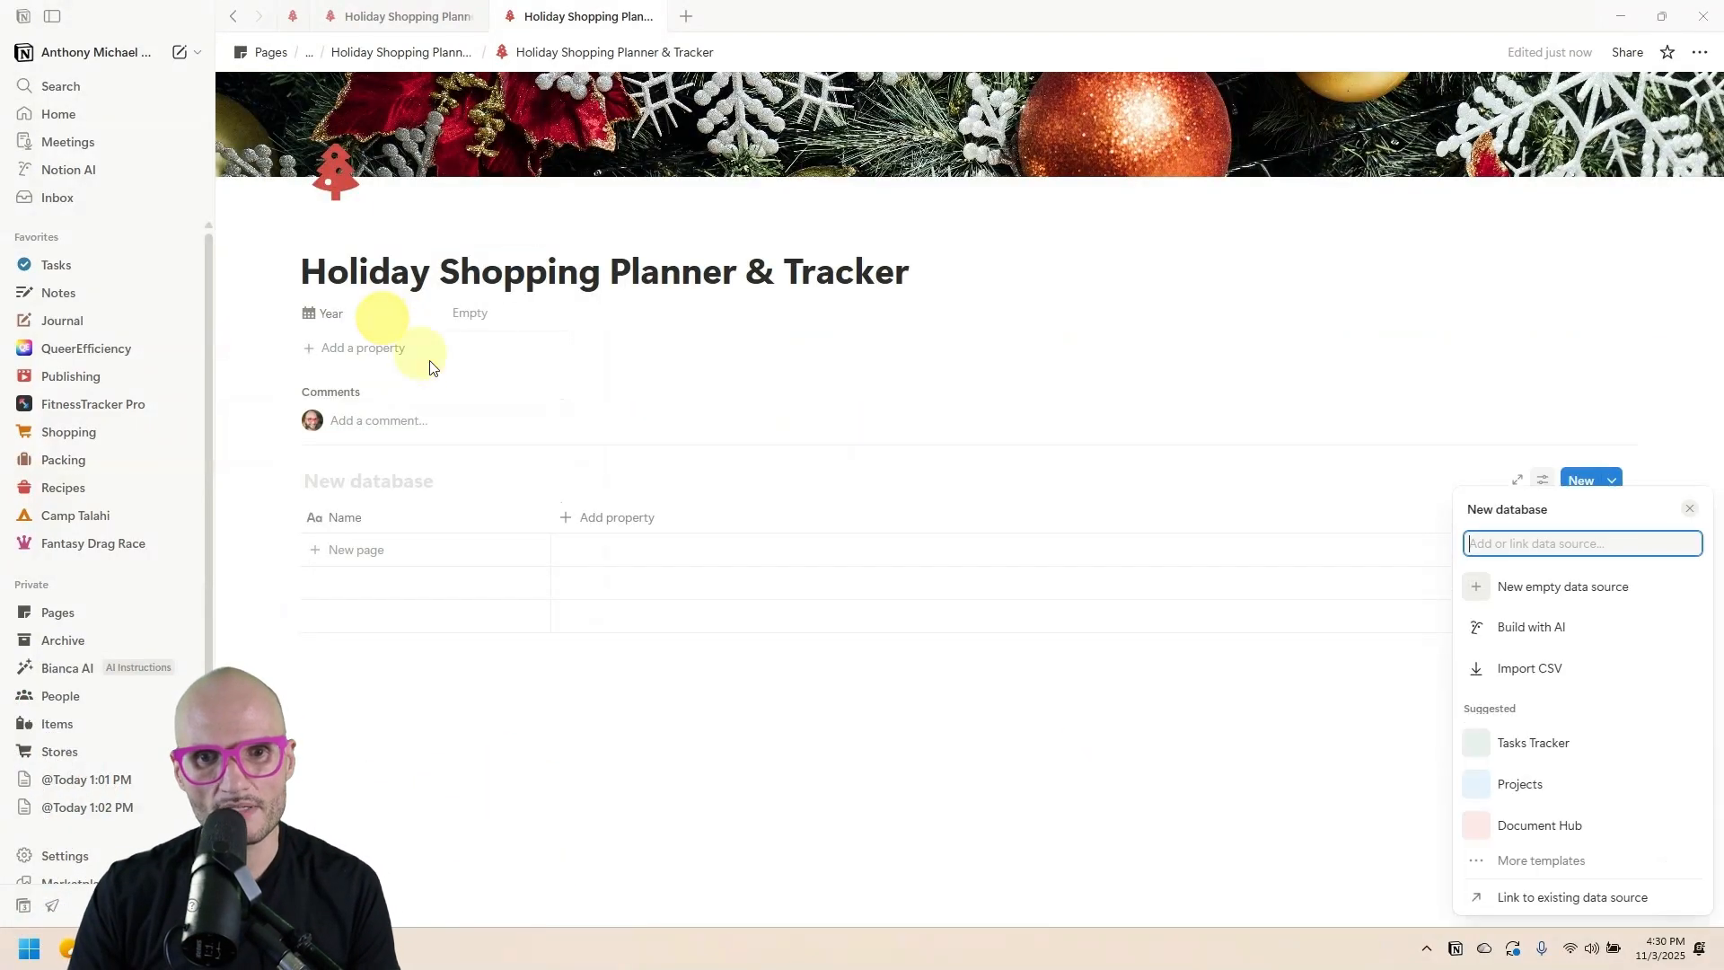
click(361, 480)
text(People)
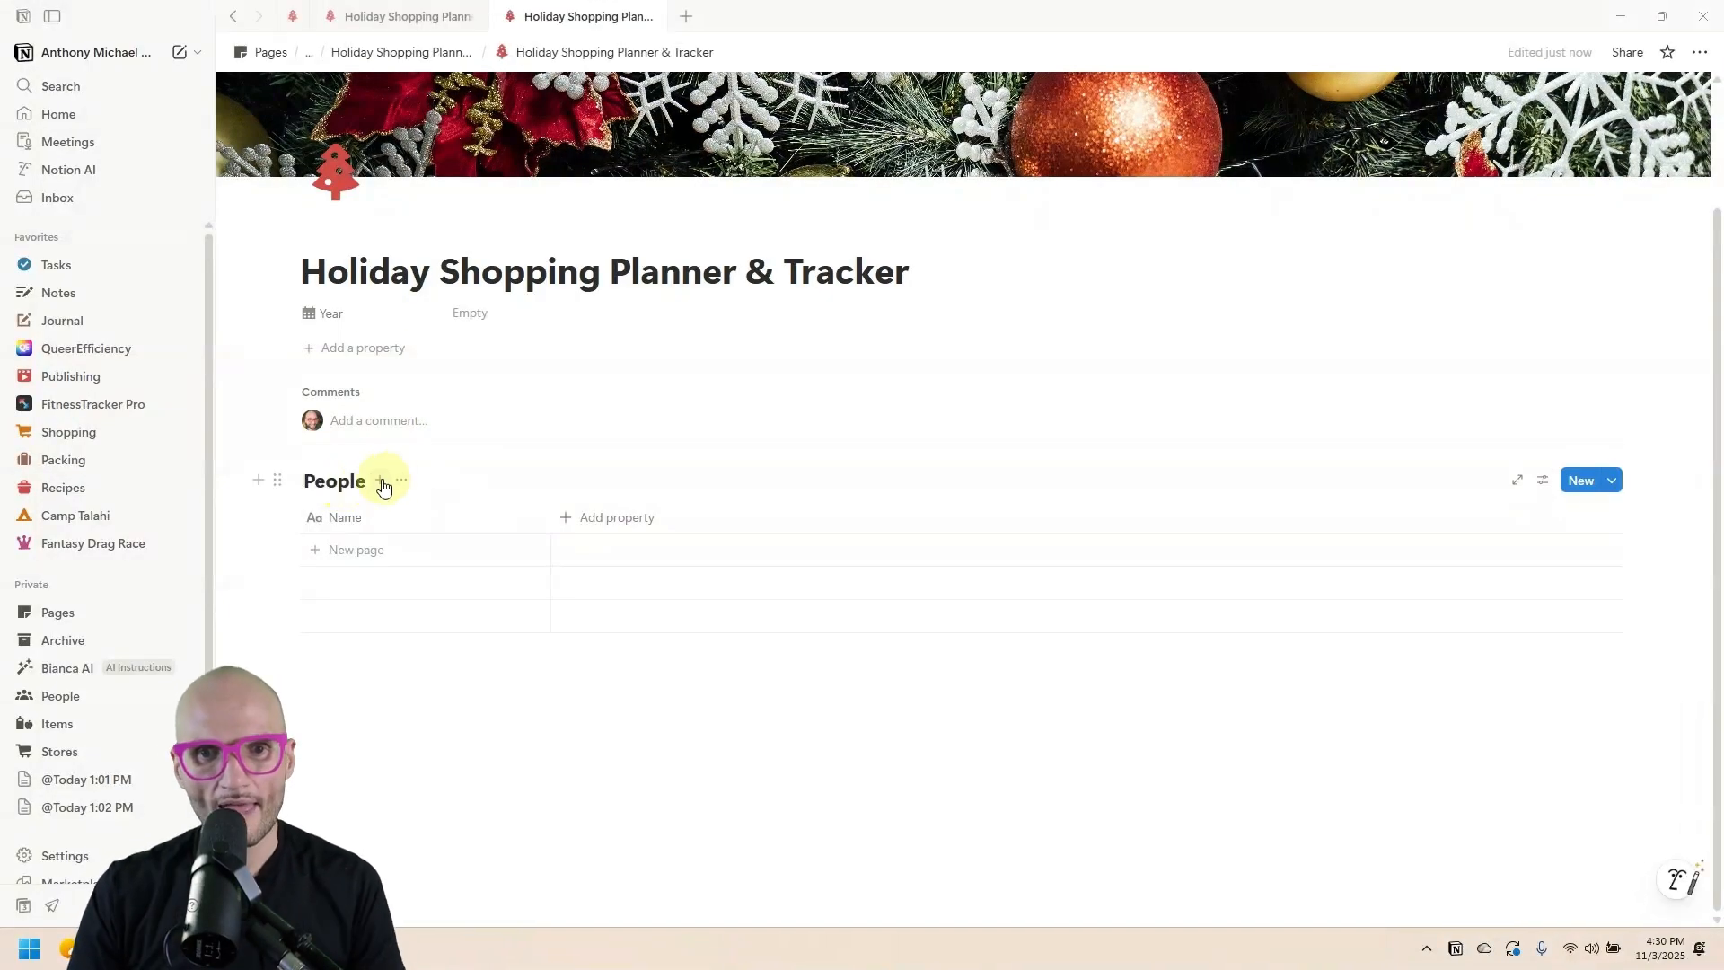
Add a second data source to the database and name it Stores.
click(380, 479)
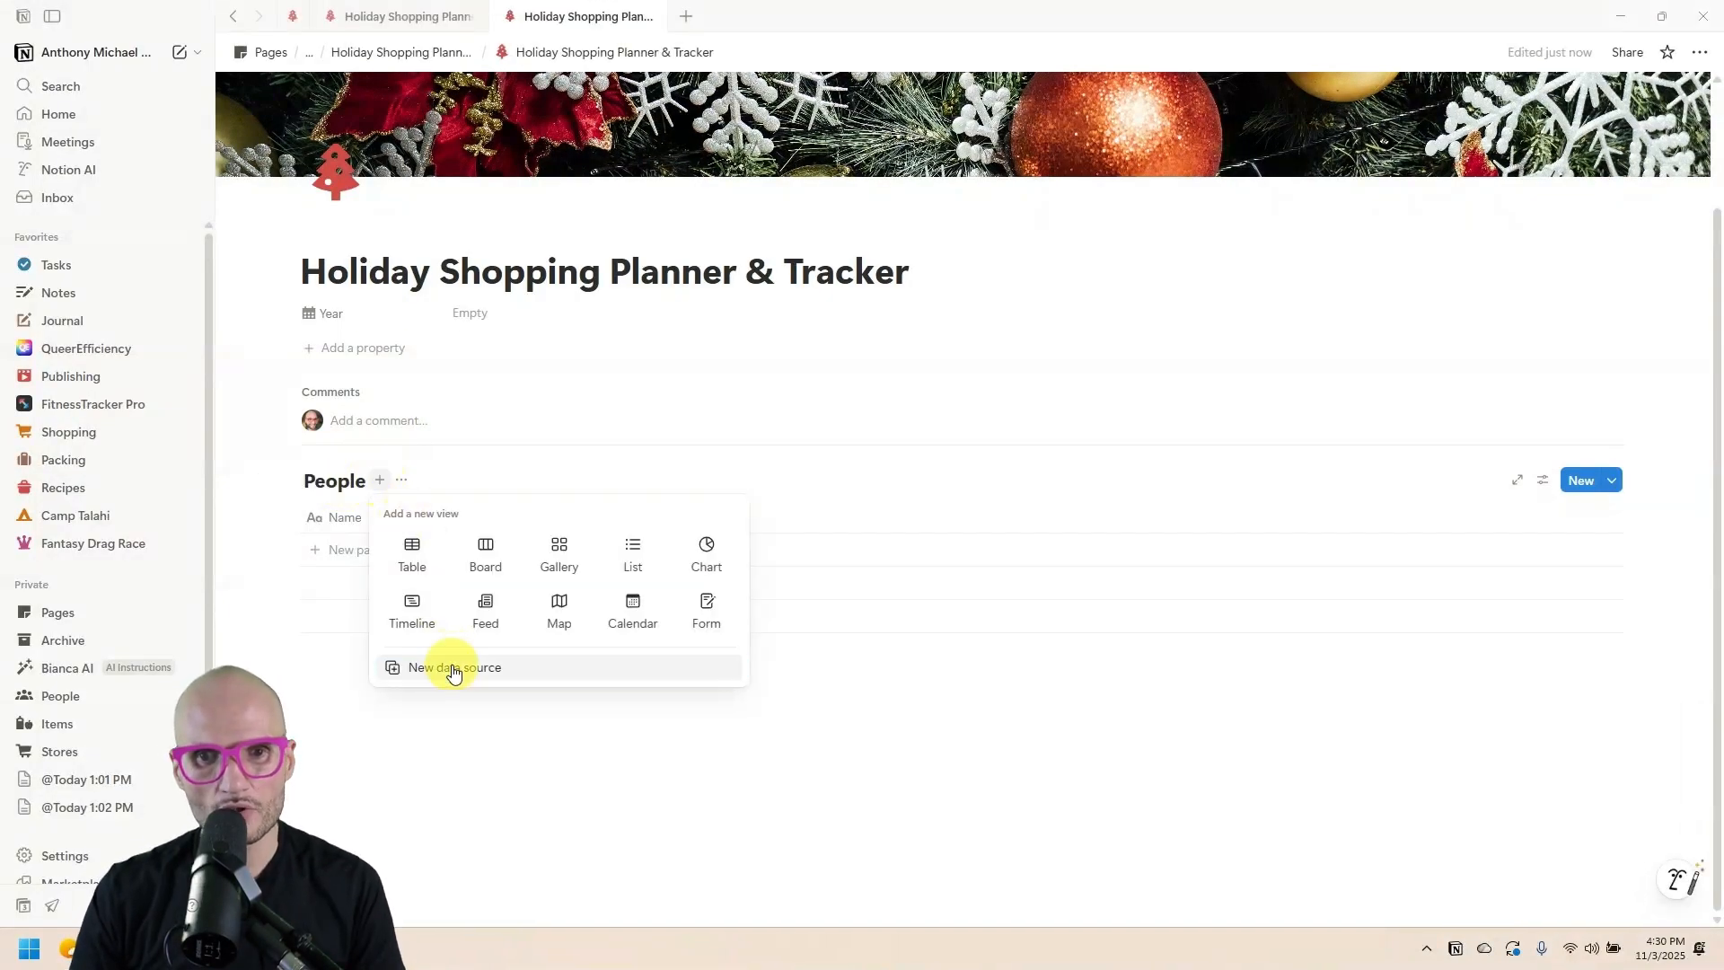
click(450, 666)
click(451, 652)
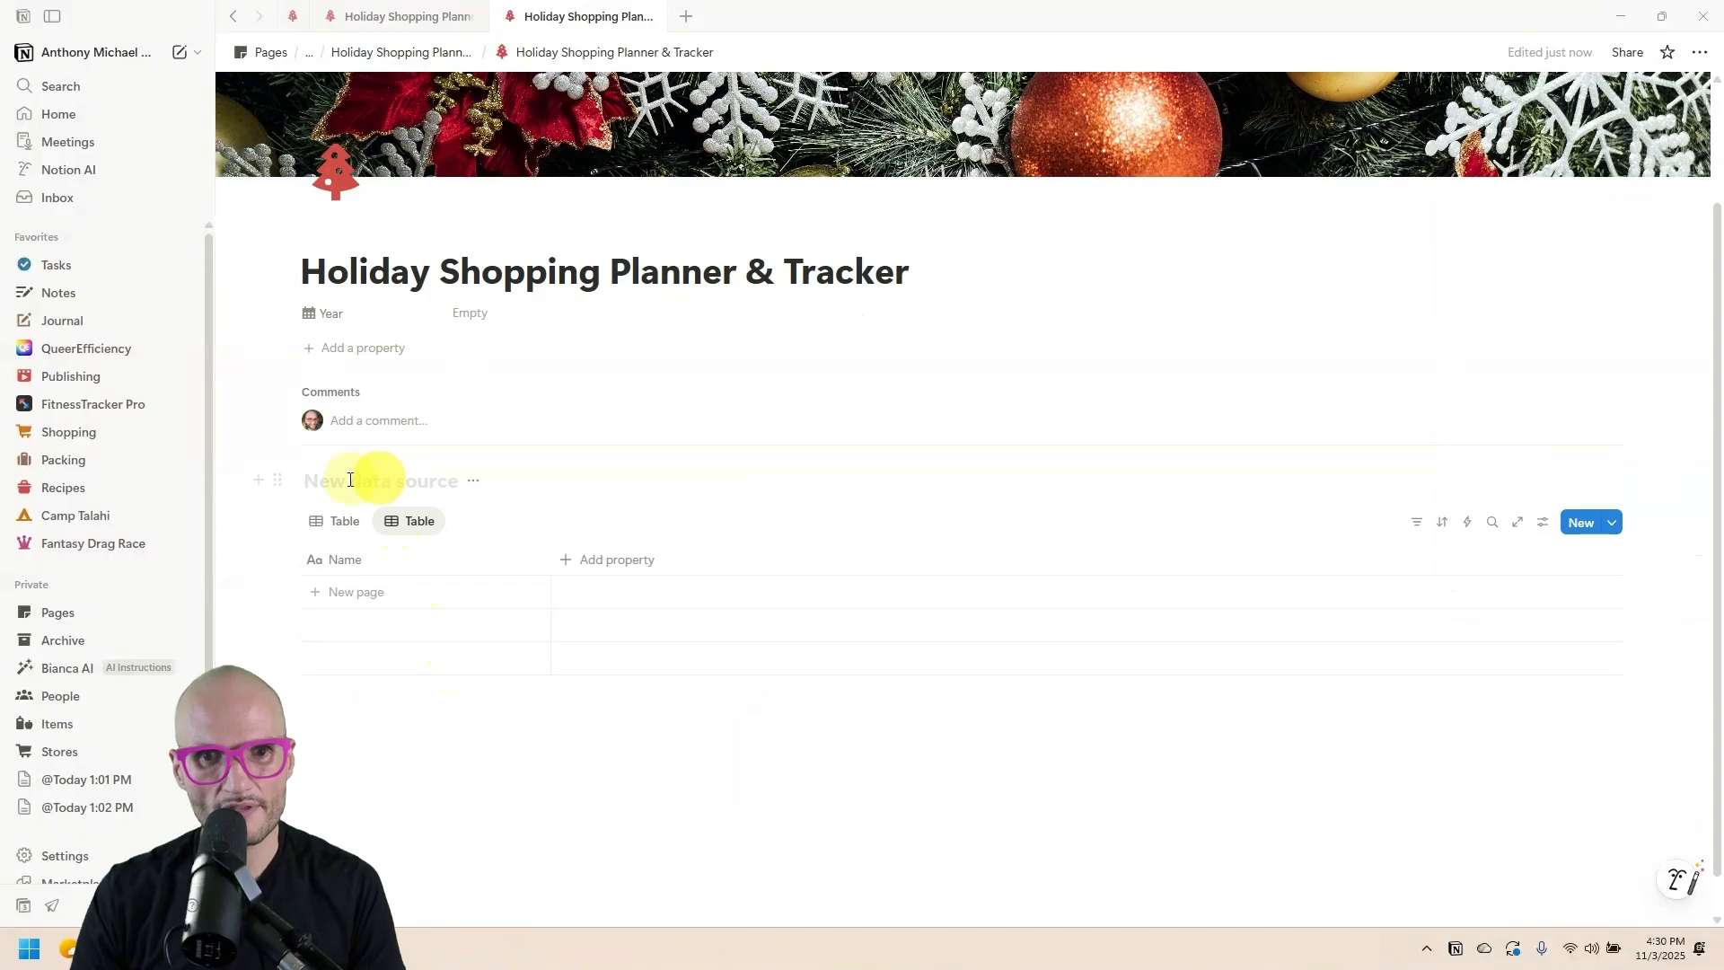
click(318, 535)
click(412, 528)
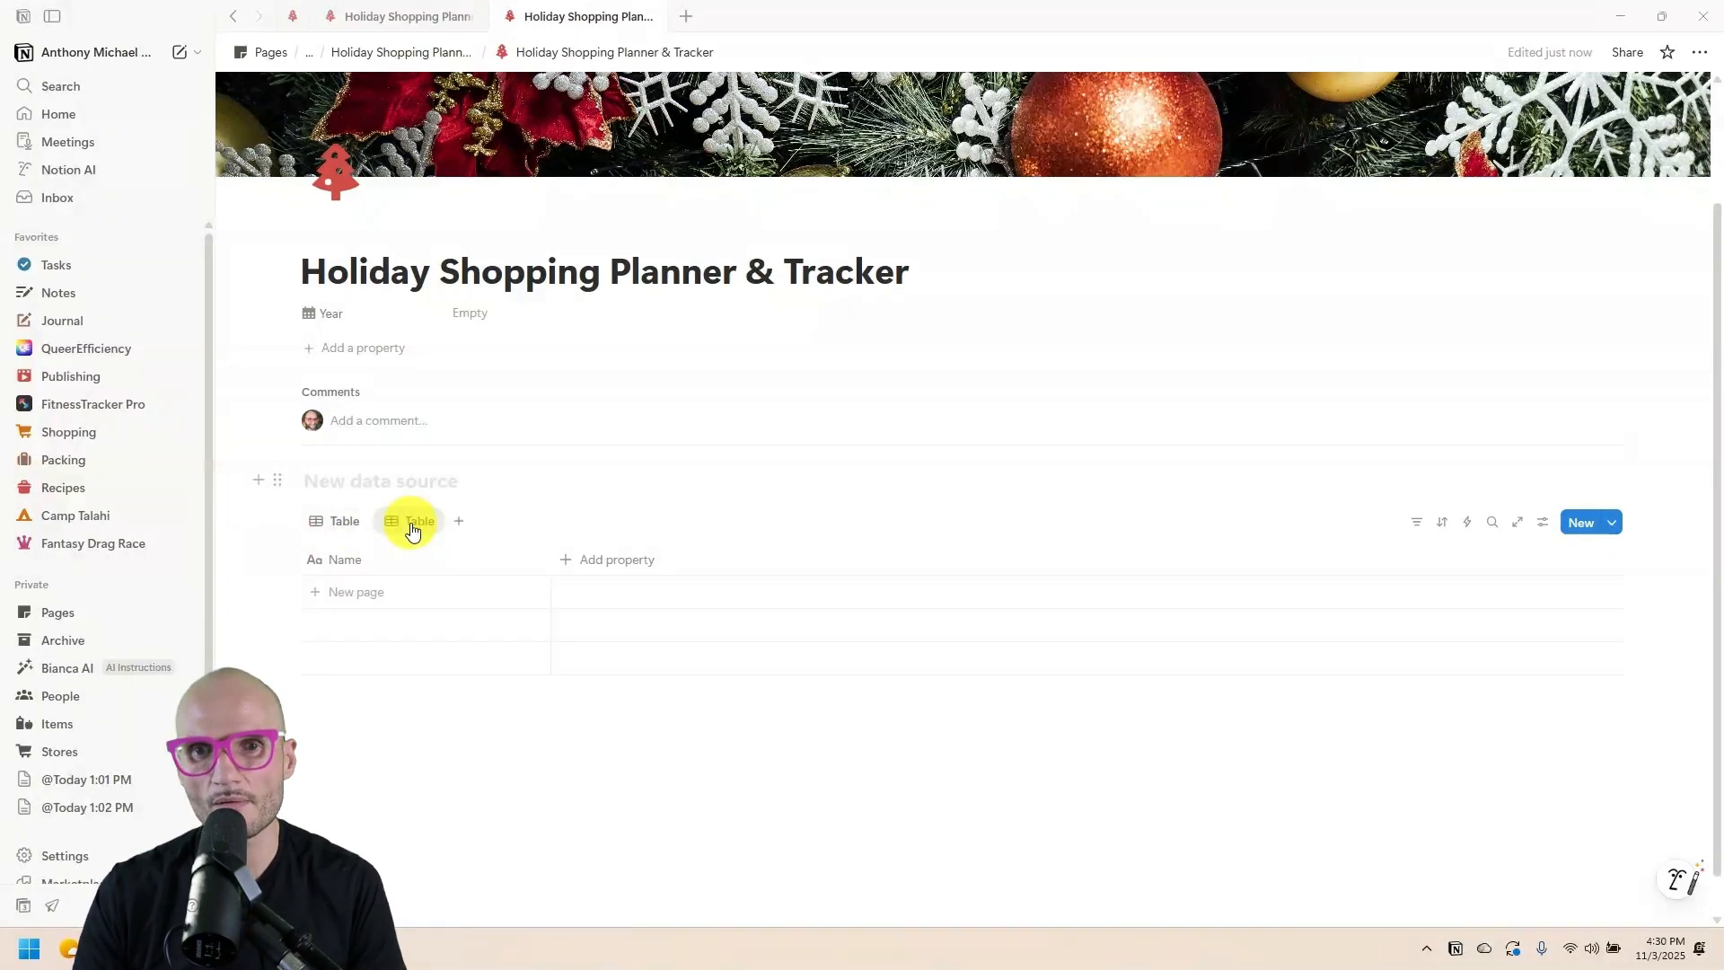
click(373, 484)
text(Stores)
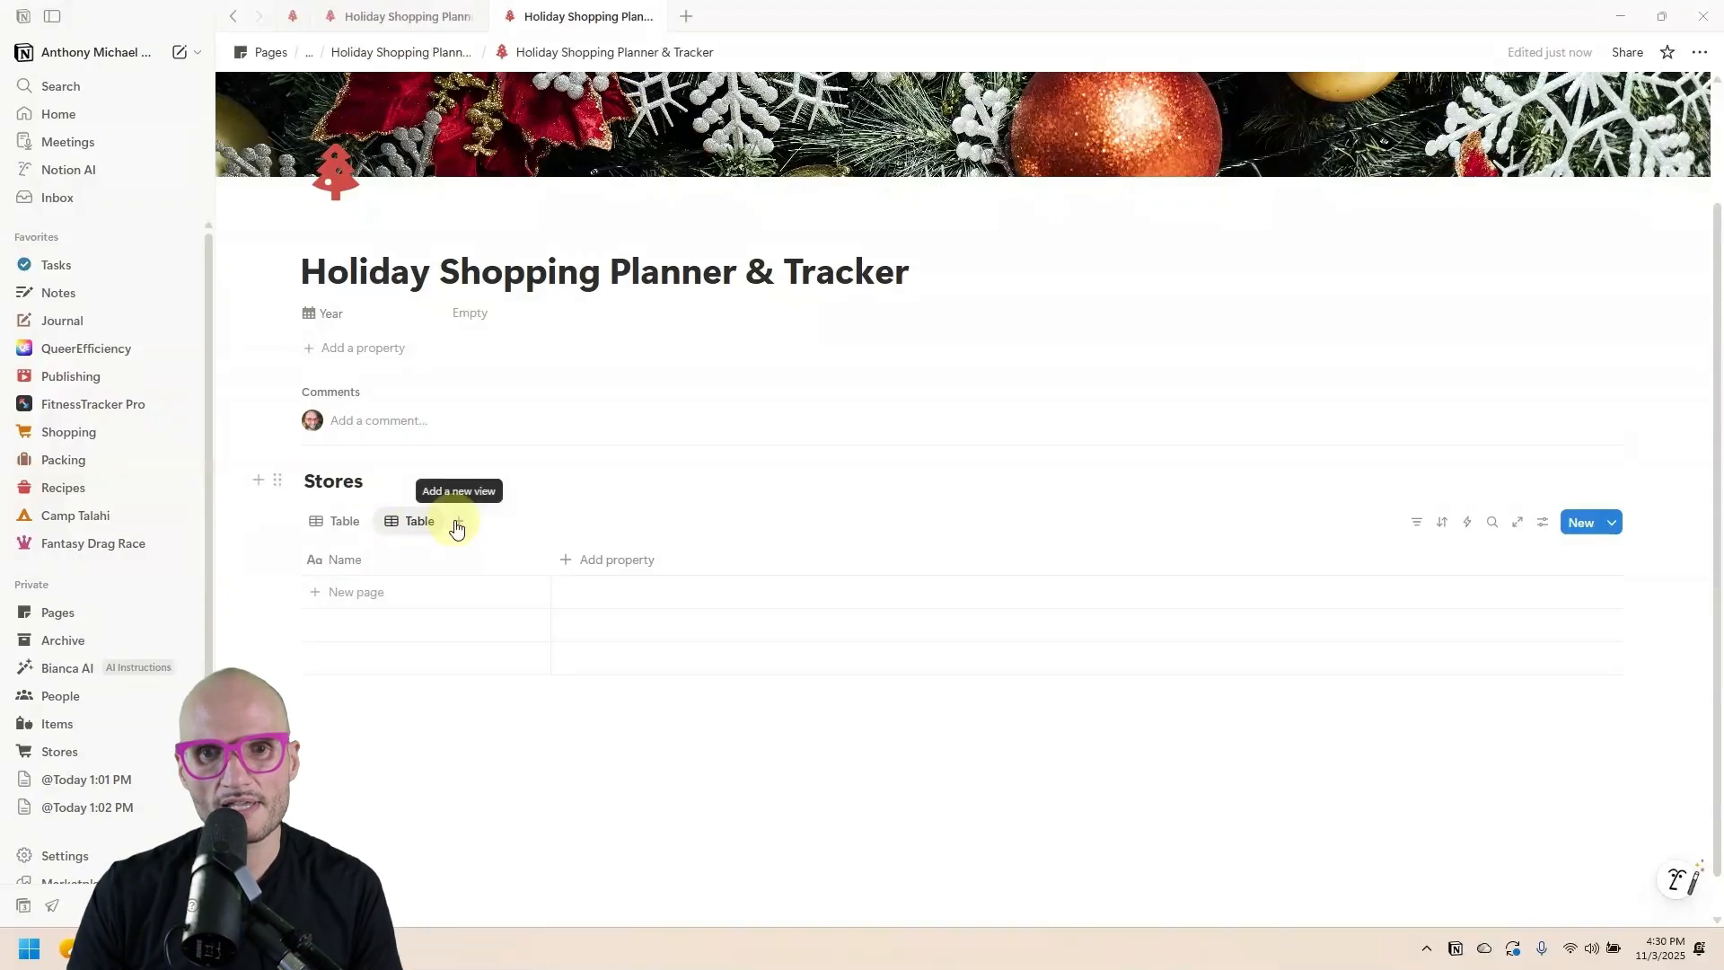
Add a third data source named Items, then check People, Stores and Items.
click(458, 520)
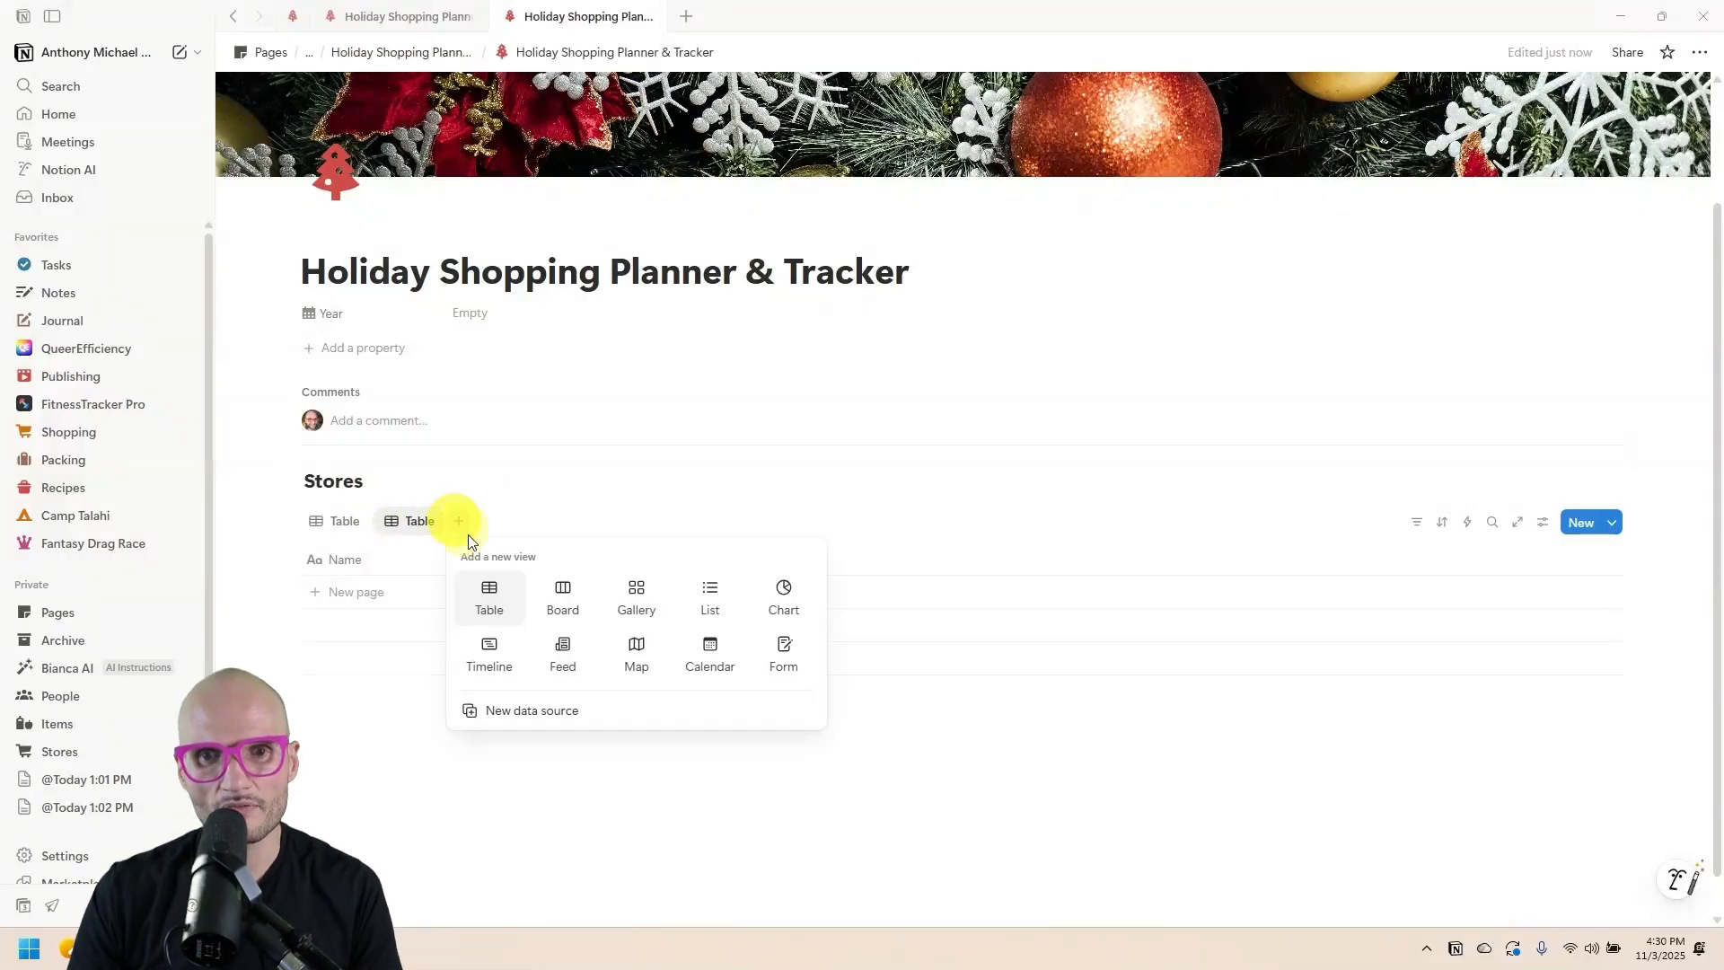
click(539, 709)
click(397, 486)
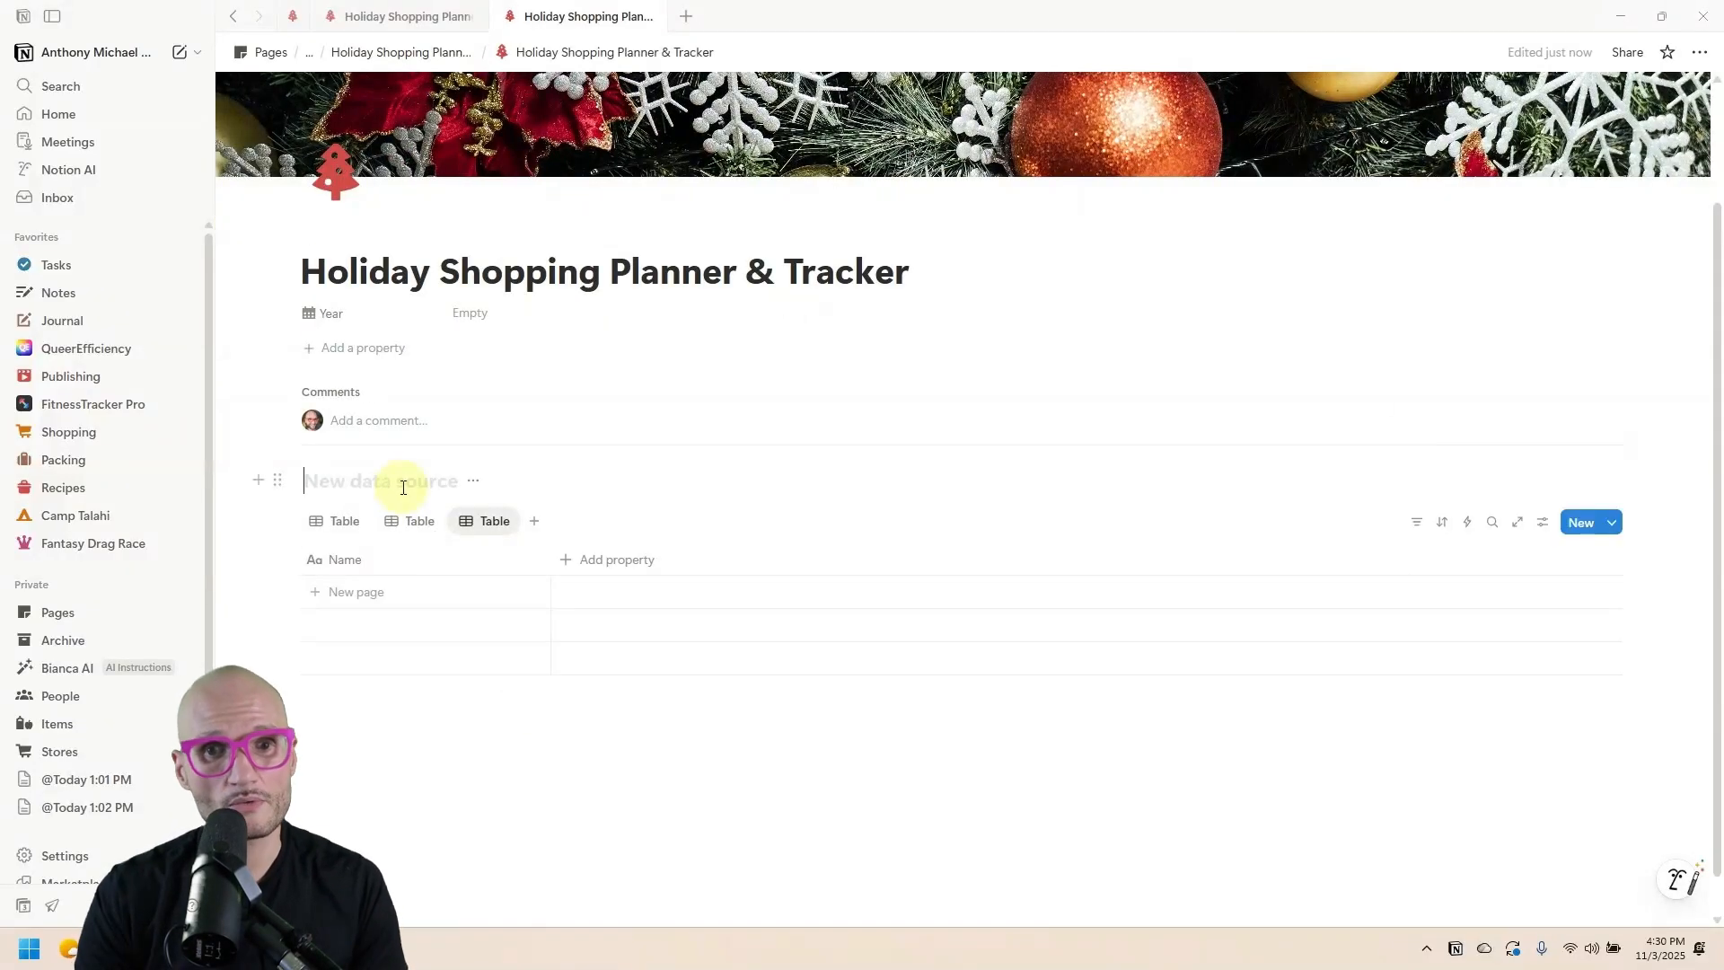
text(Items)
click(335, 521)
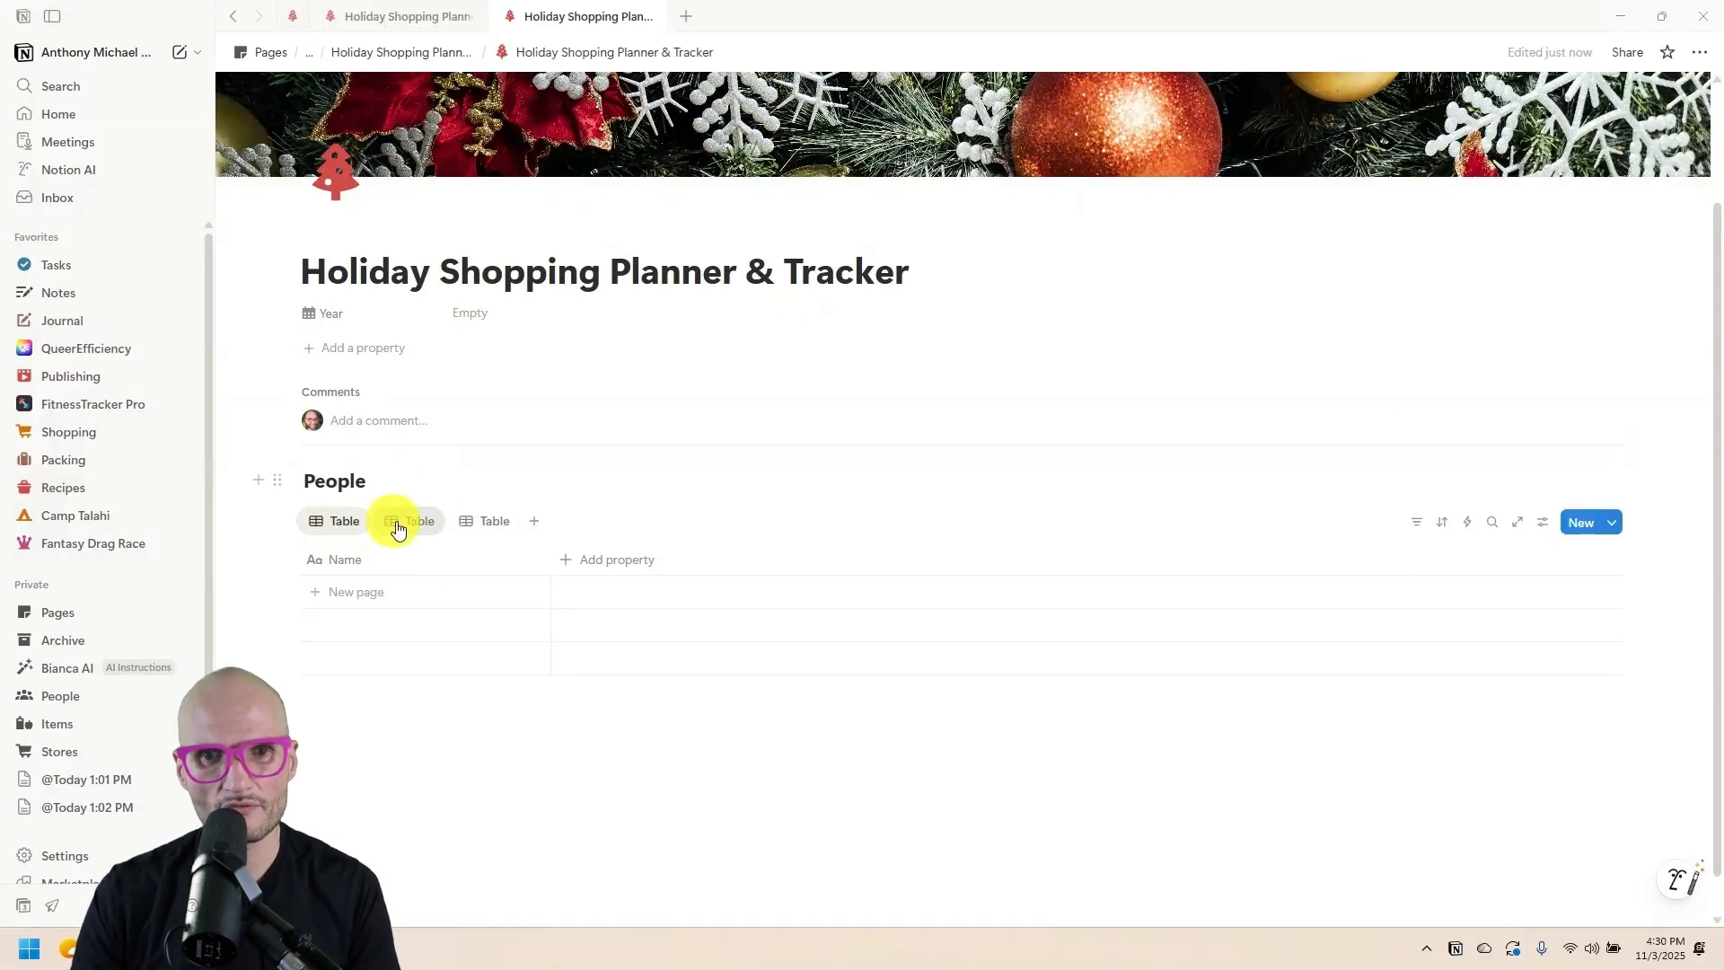
click(408, 521)
click(480, 520)
click(346, 521)
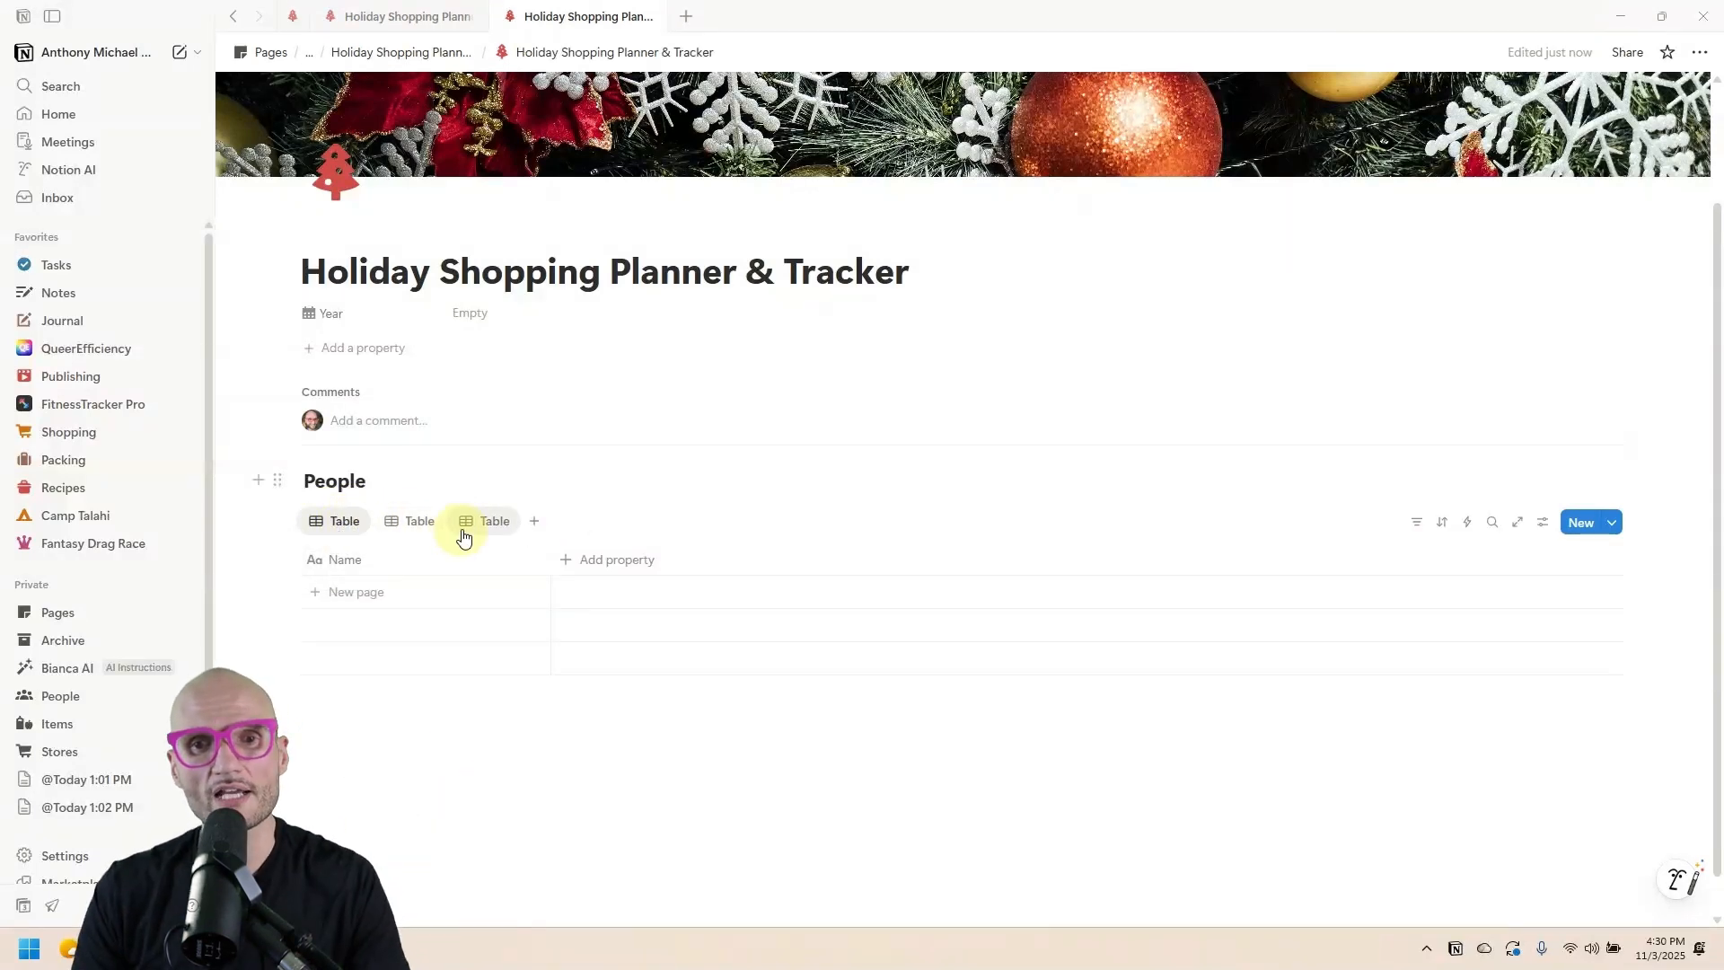
Rename the first view People and give the Stores view a cart icon.
click(336, 528)
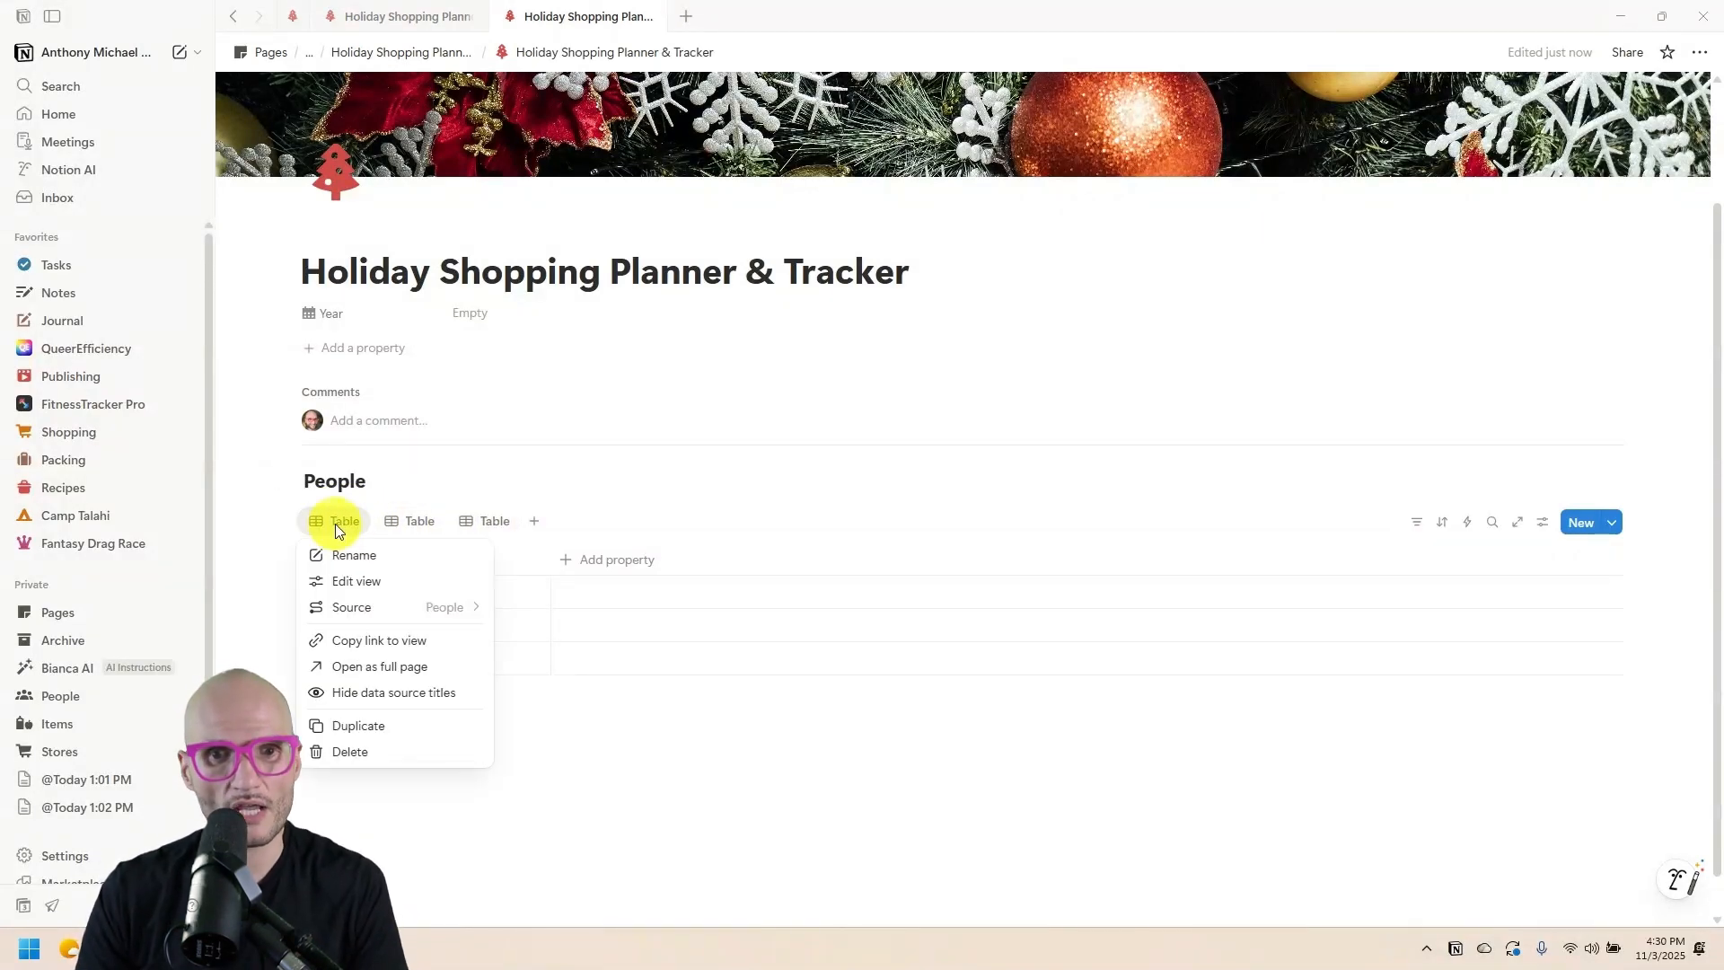
click(359, 551)
text(People)
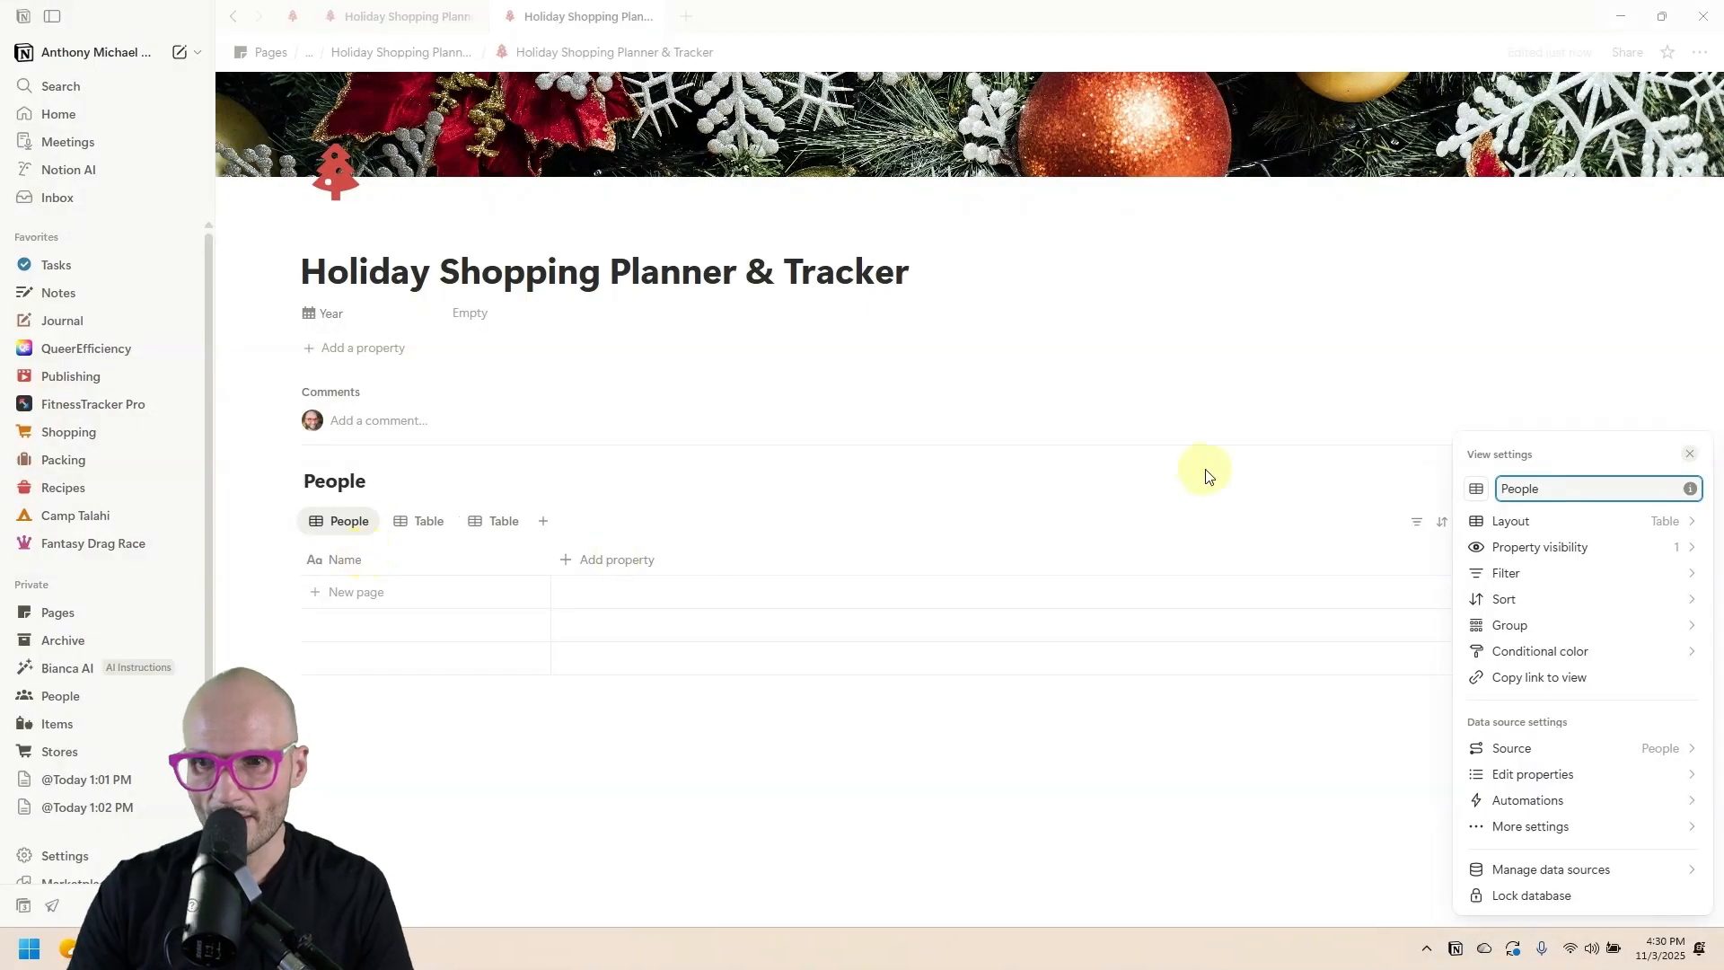
click(1475, 490)
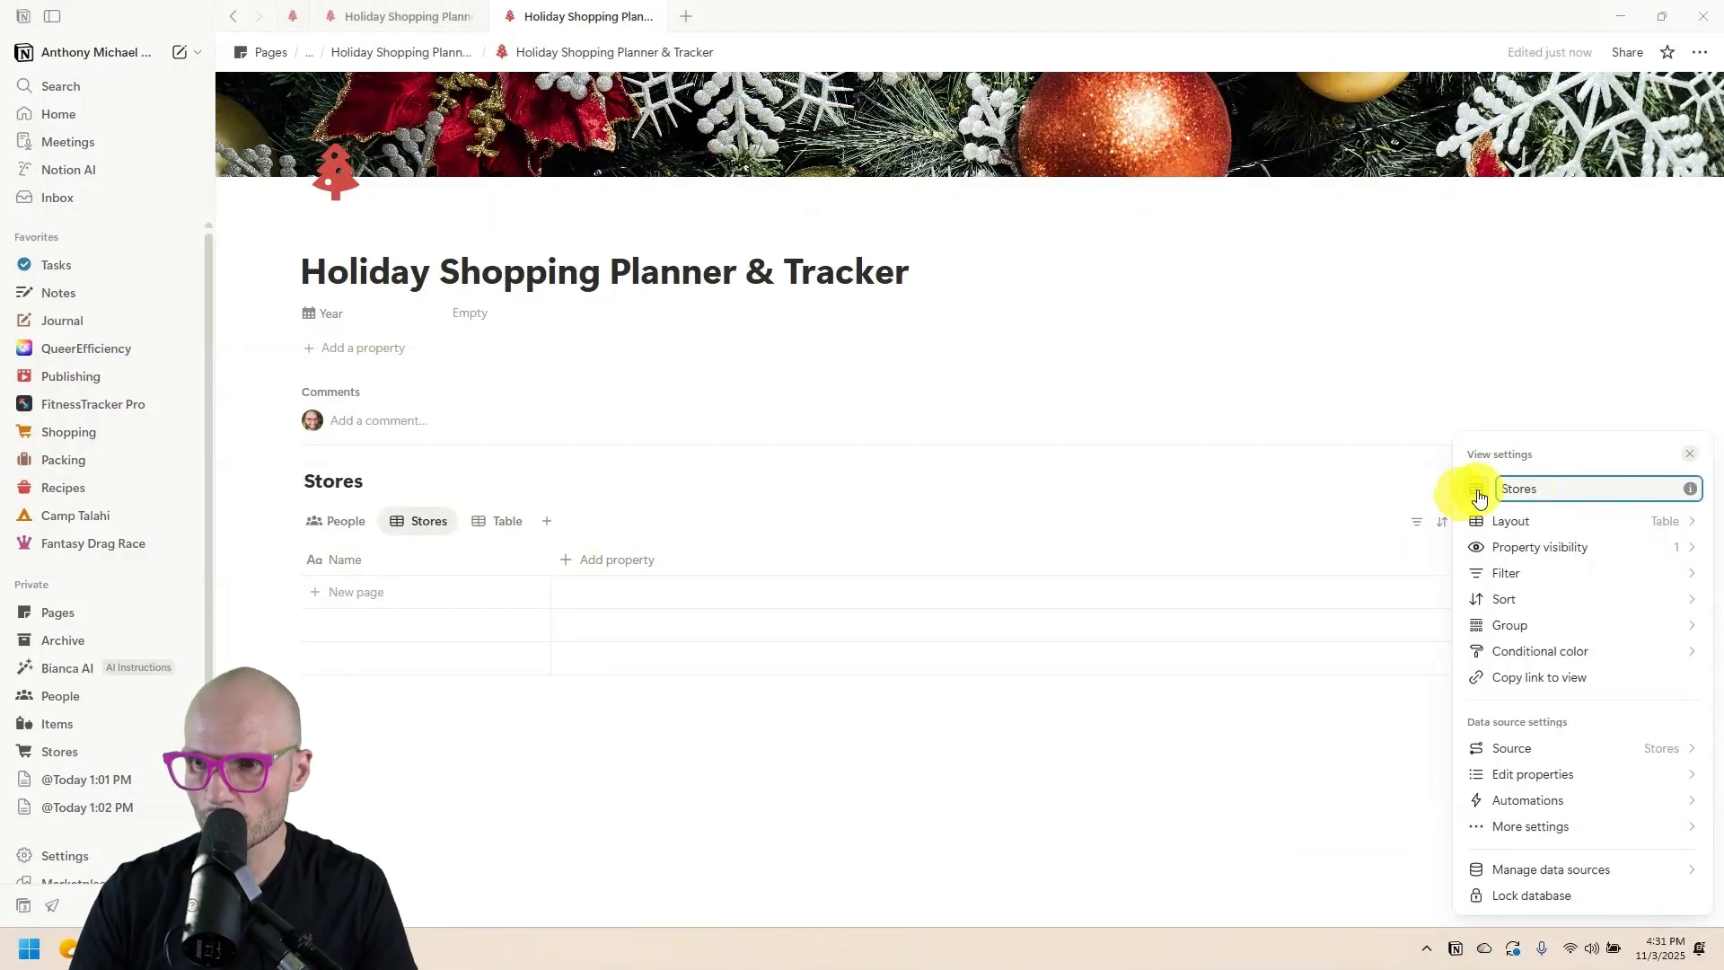
click(1477, 492)
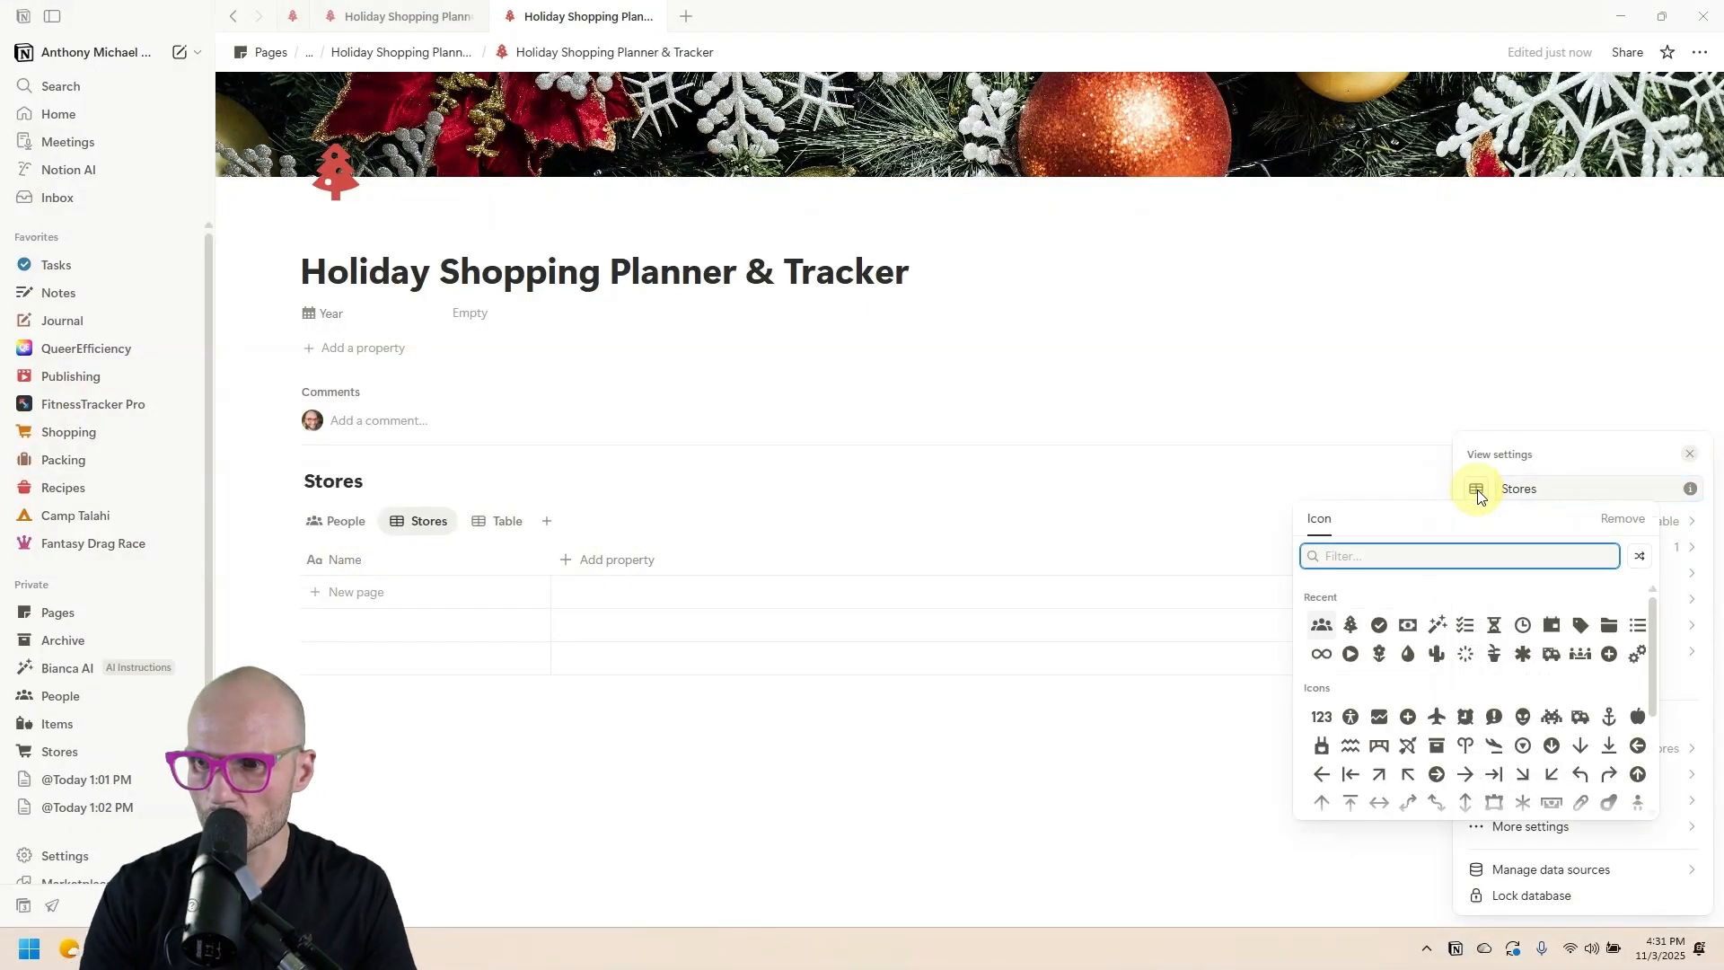
text(cart)
Name the third view Items with a gift icon, then show People and the reference page.
click(501, 529)
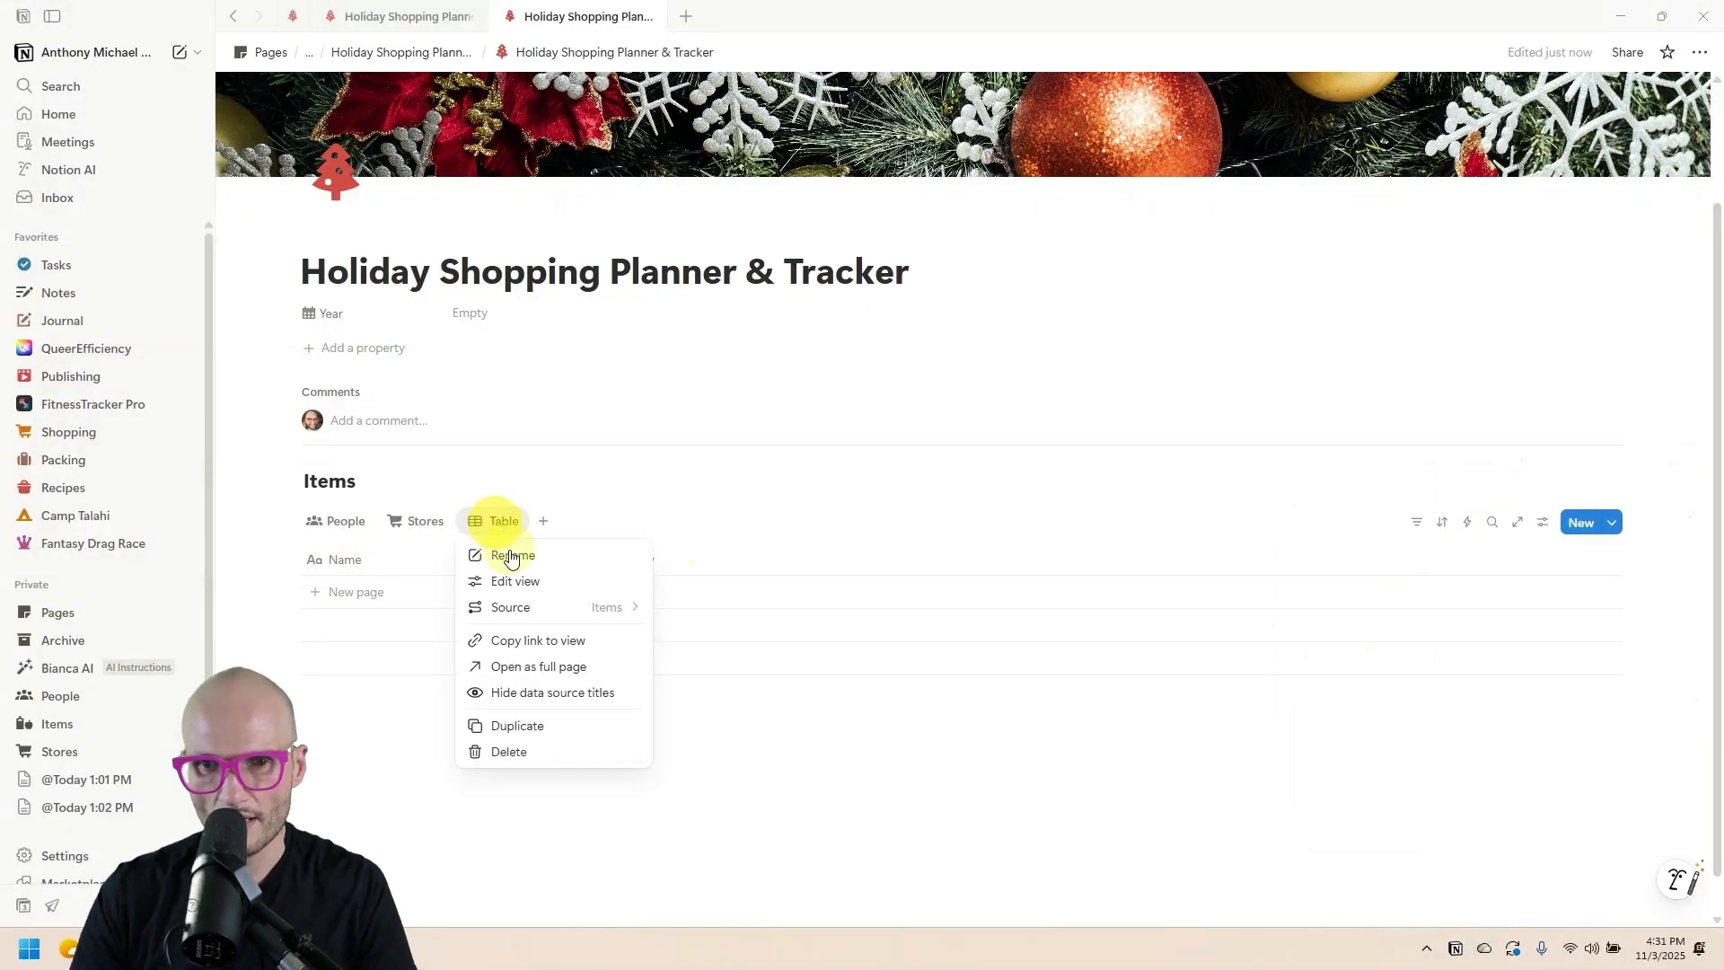
click(510, 553)
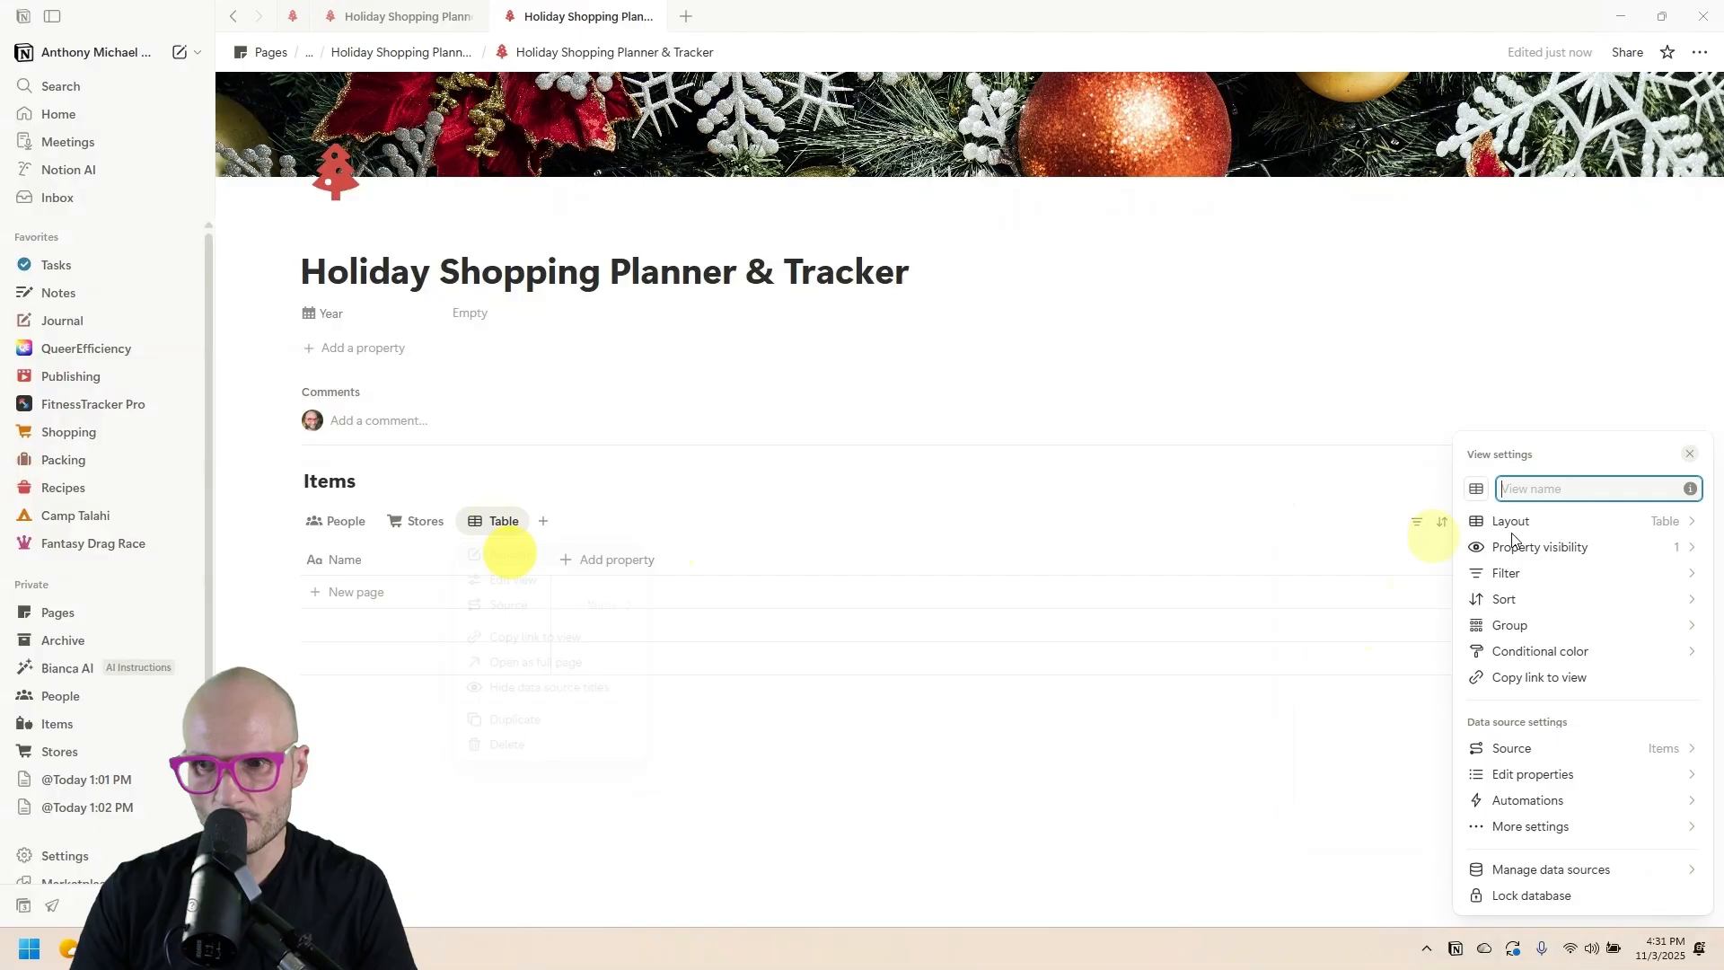
click(1475, 488)
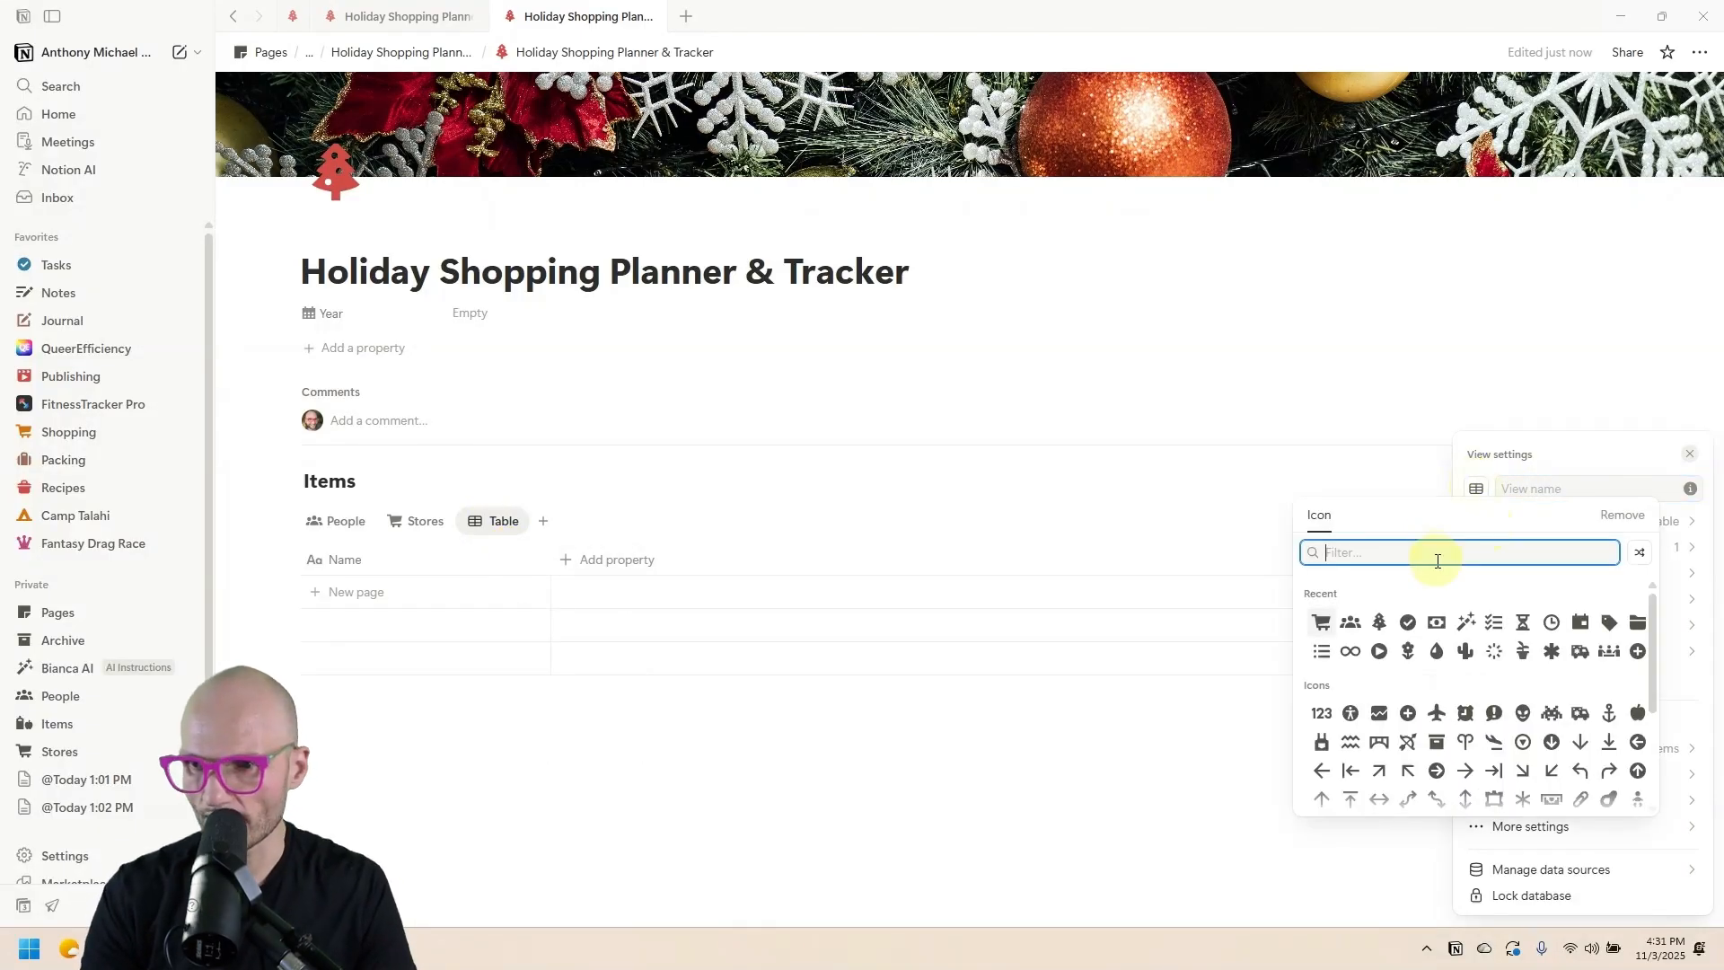
text(gift)
click(1321, 595)
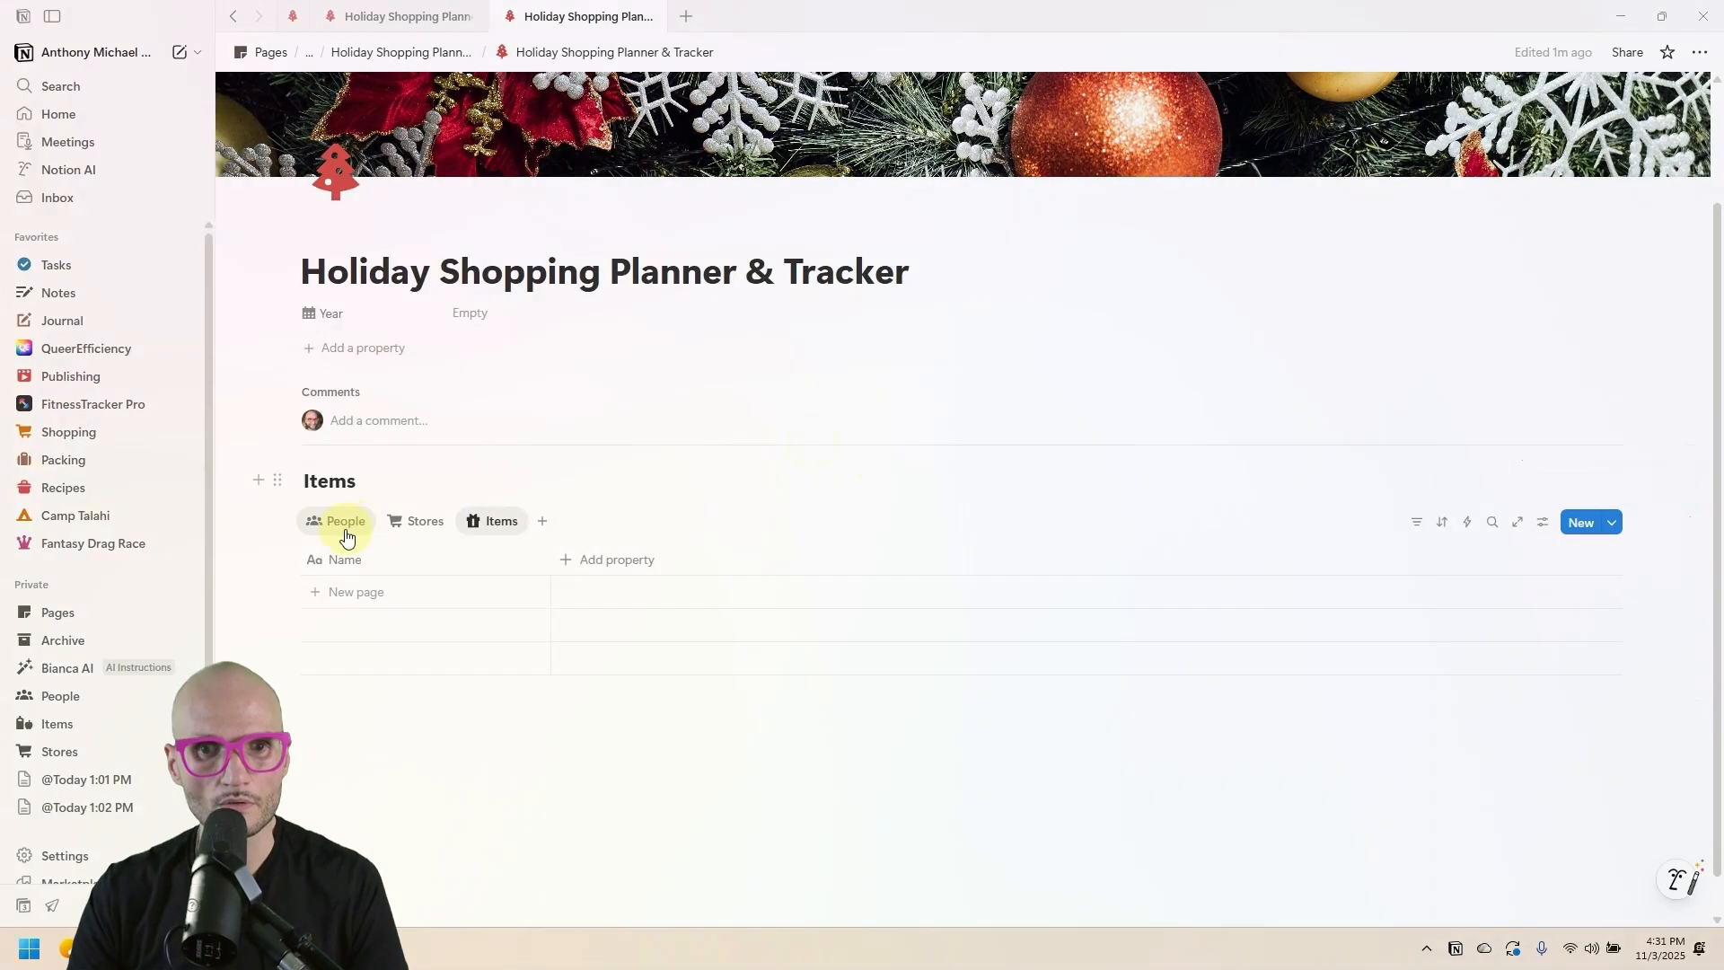
click(342, 535)
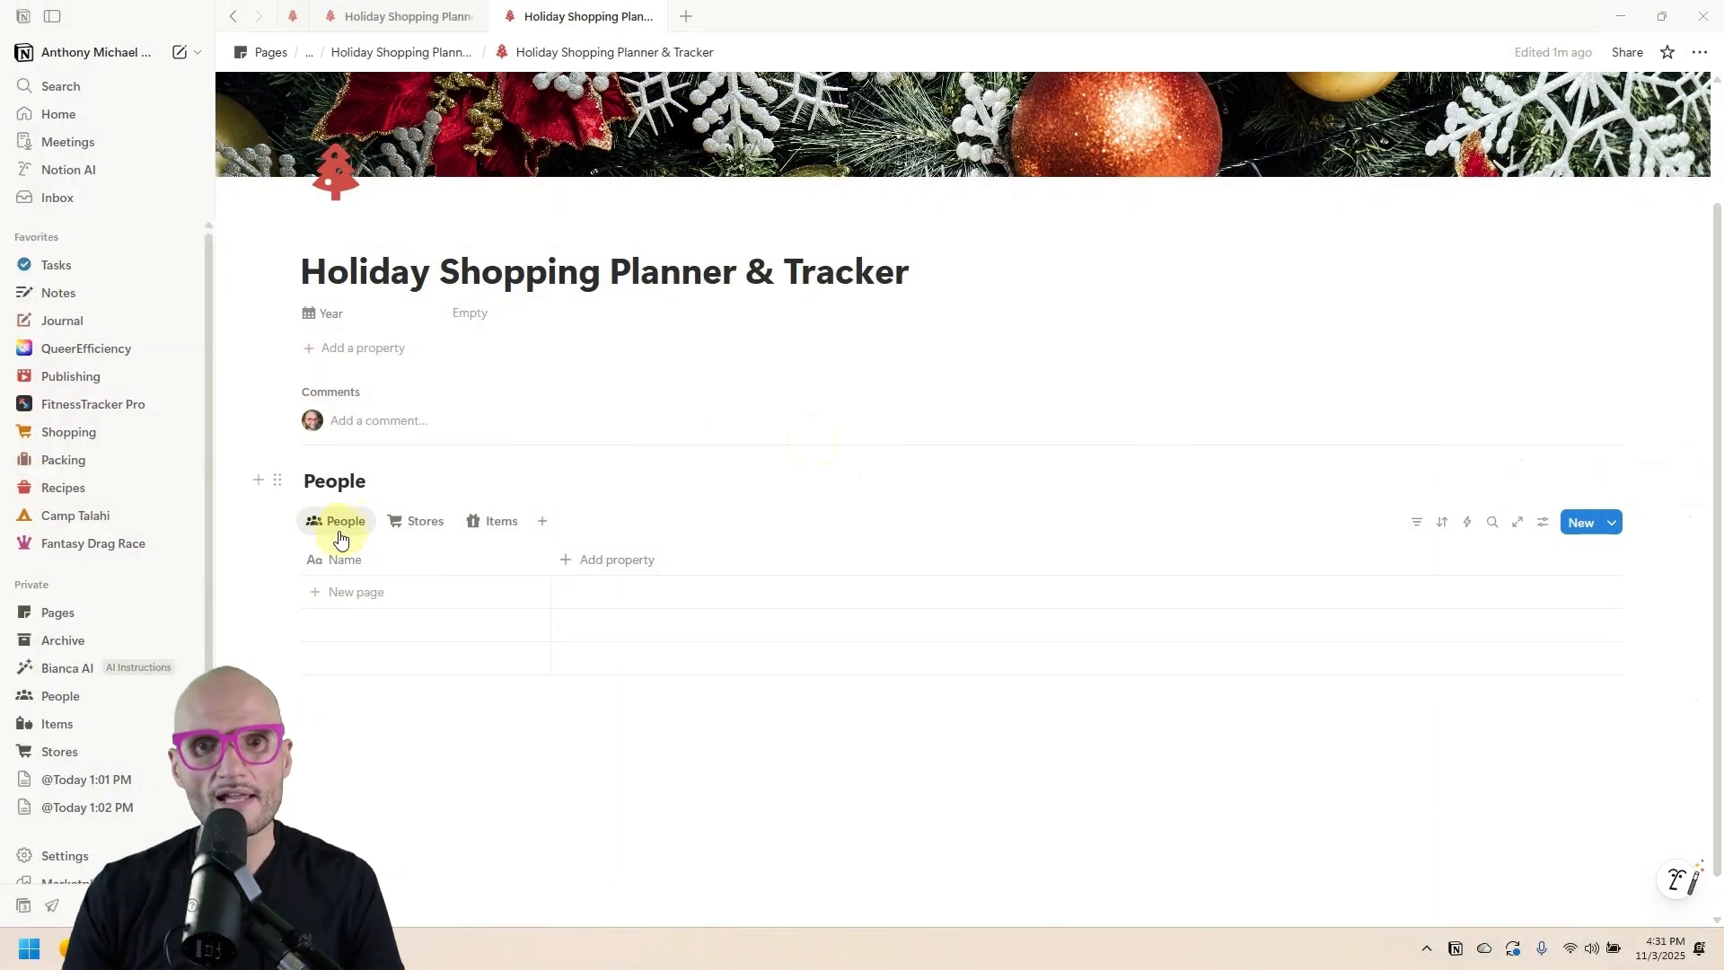
click(404, 13)
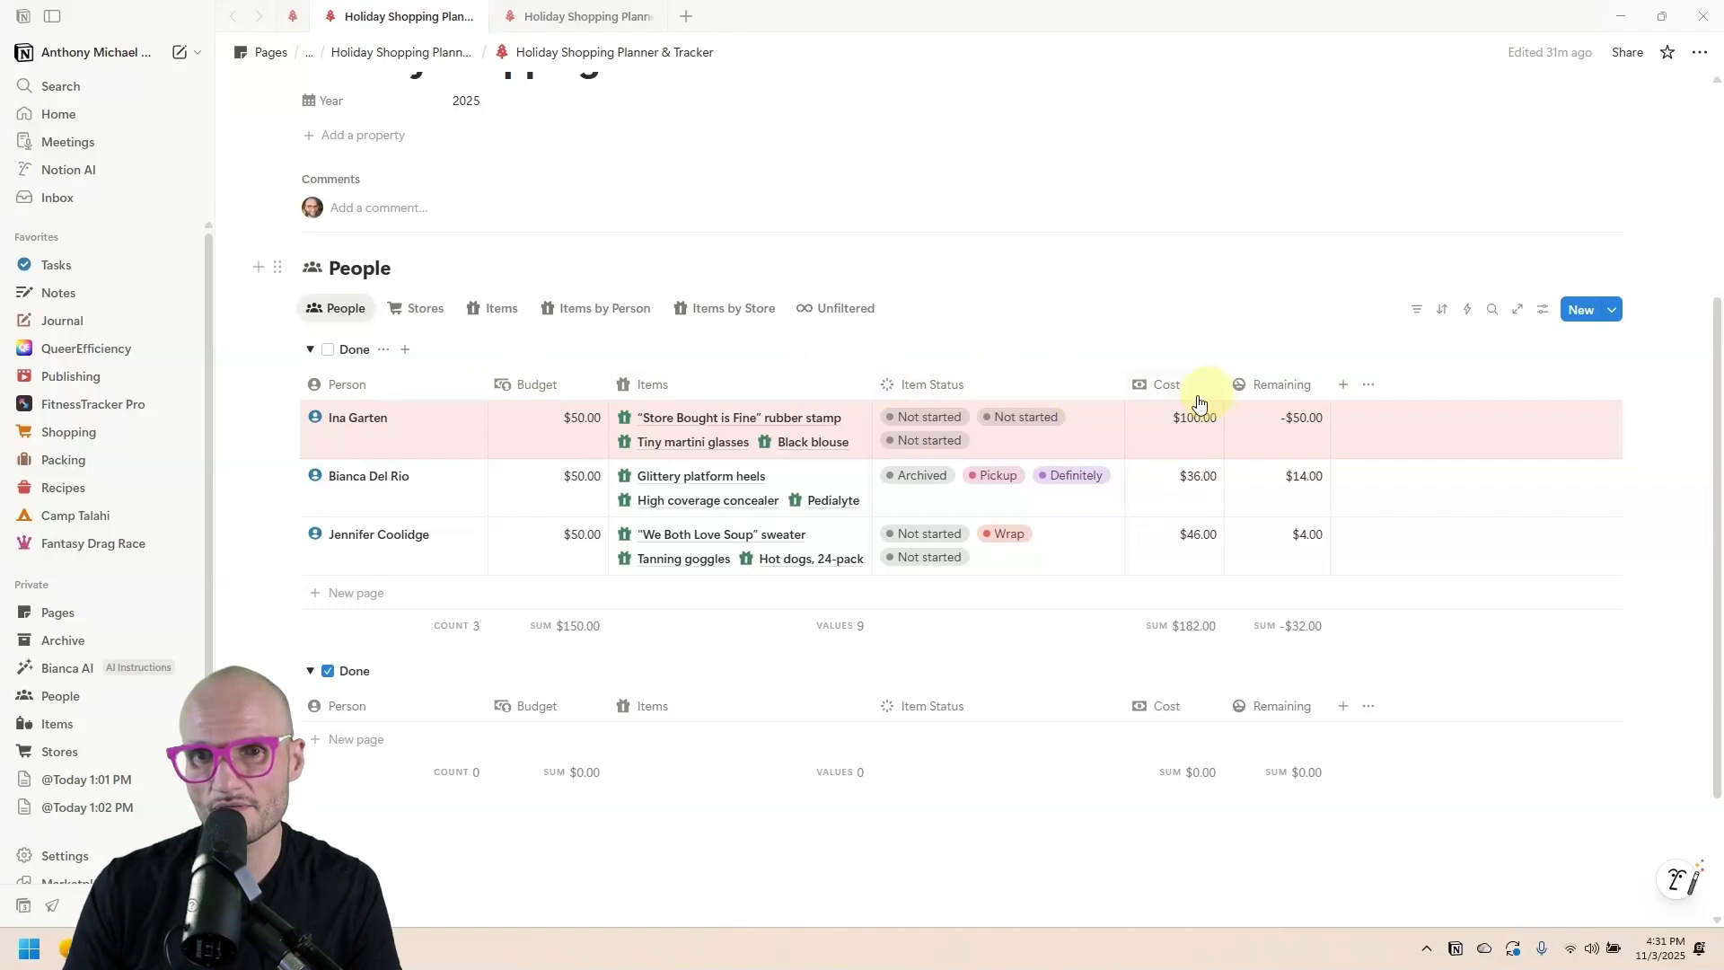
click(583, 17)
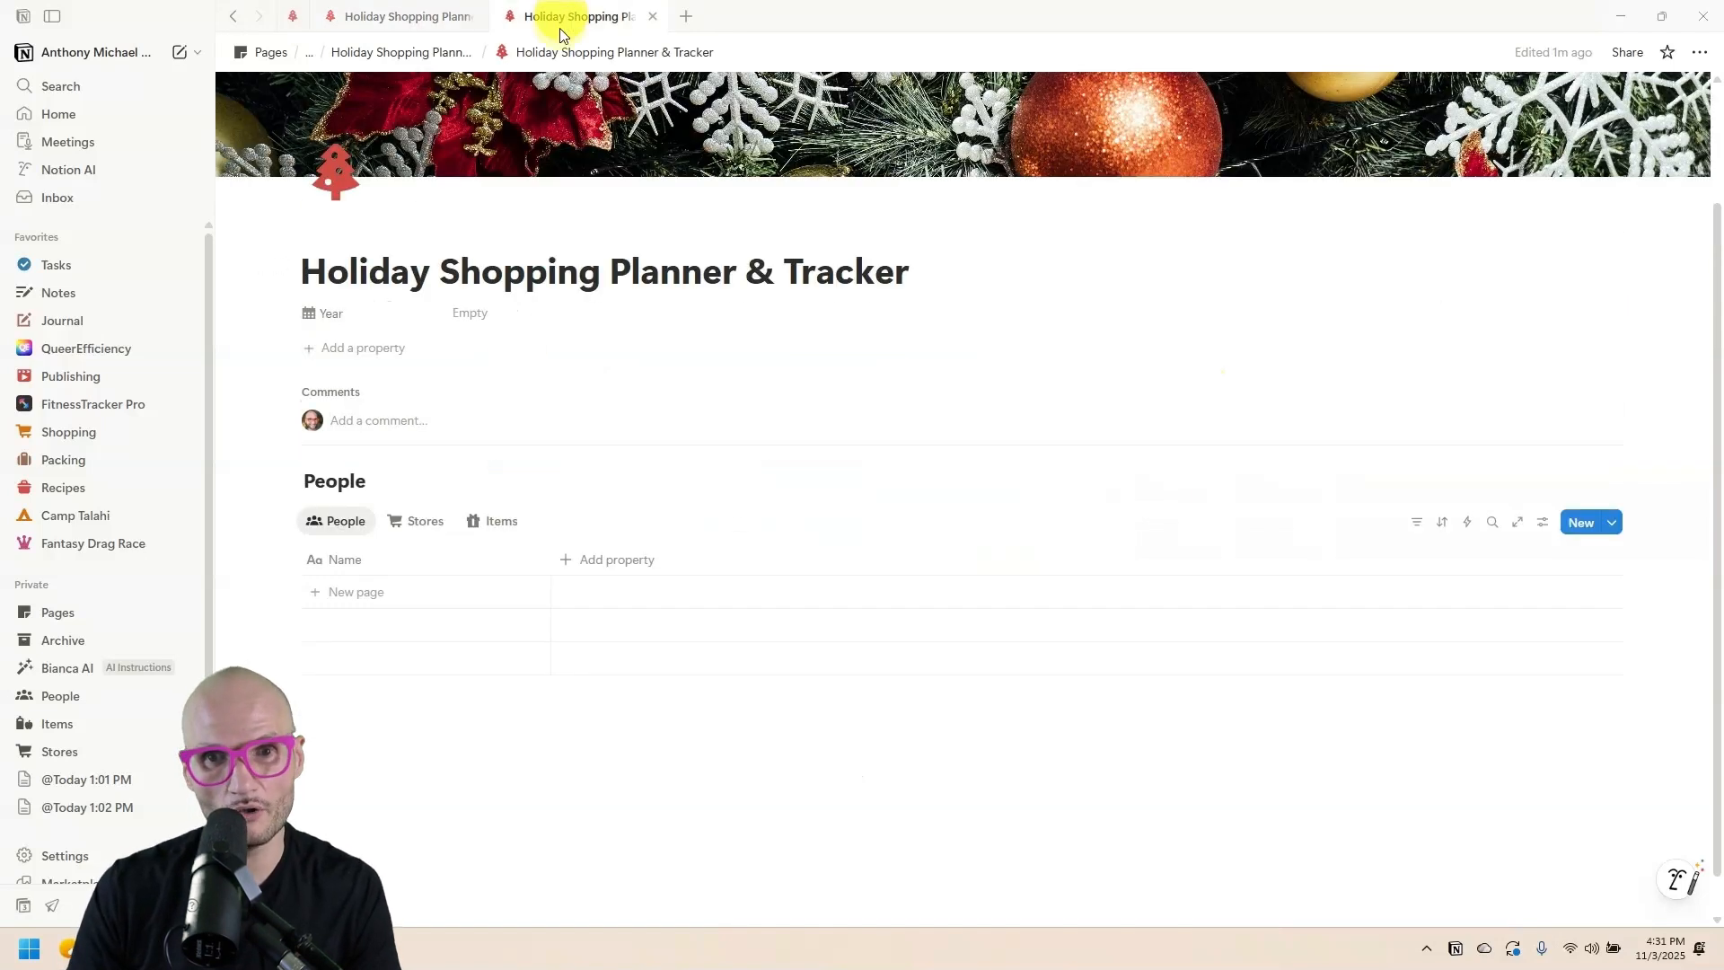
Rename the title column to Person and add a Number property Budget with a money icon.
click(364, 562)
text(Person)
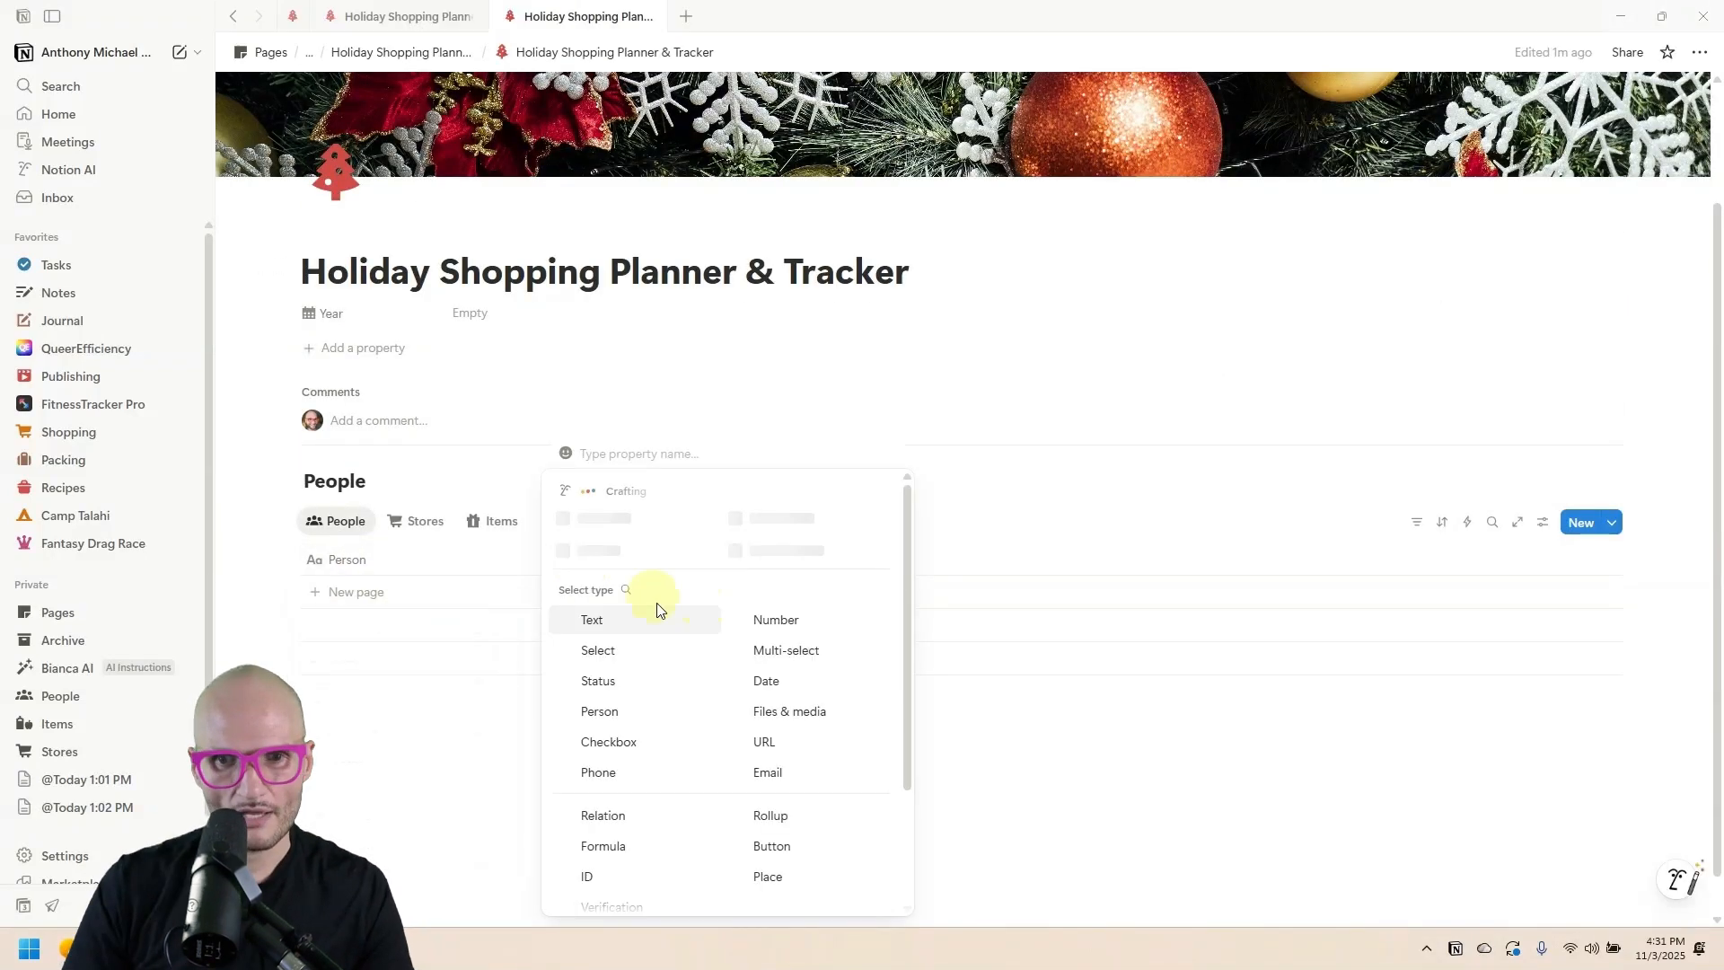
click(613, 559)
click(781, 617)
click(626, 562)
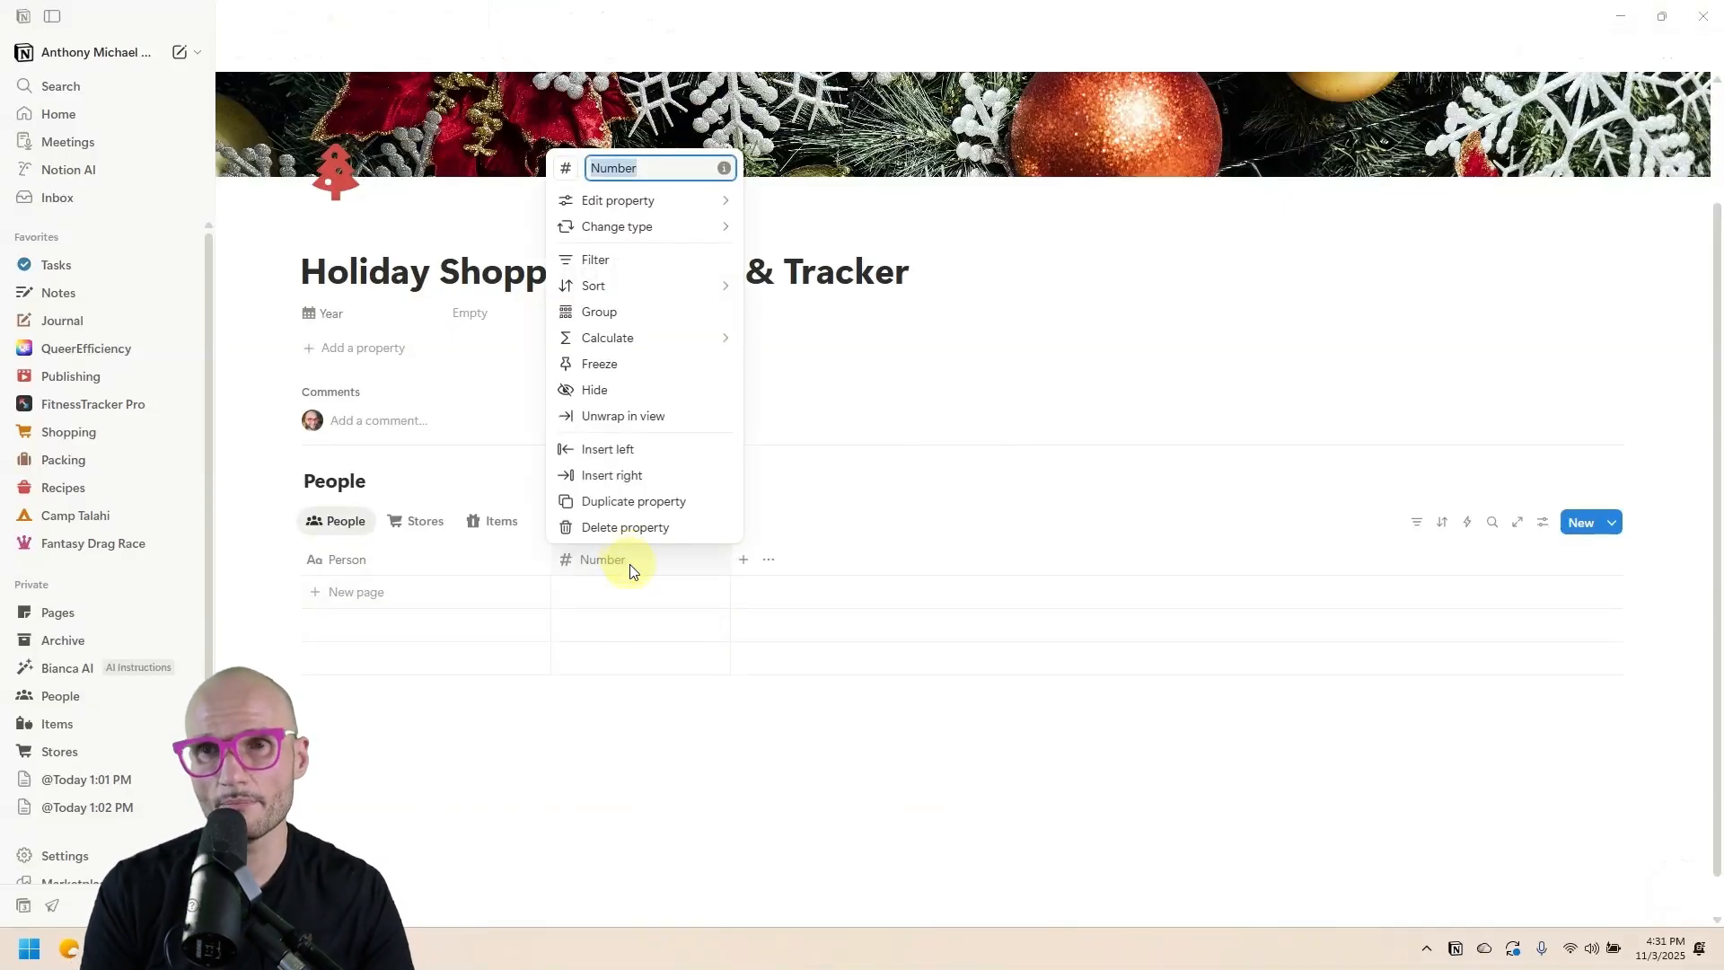
text(Budget)
click(565, 168)
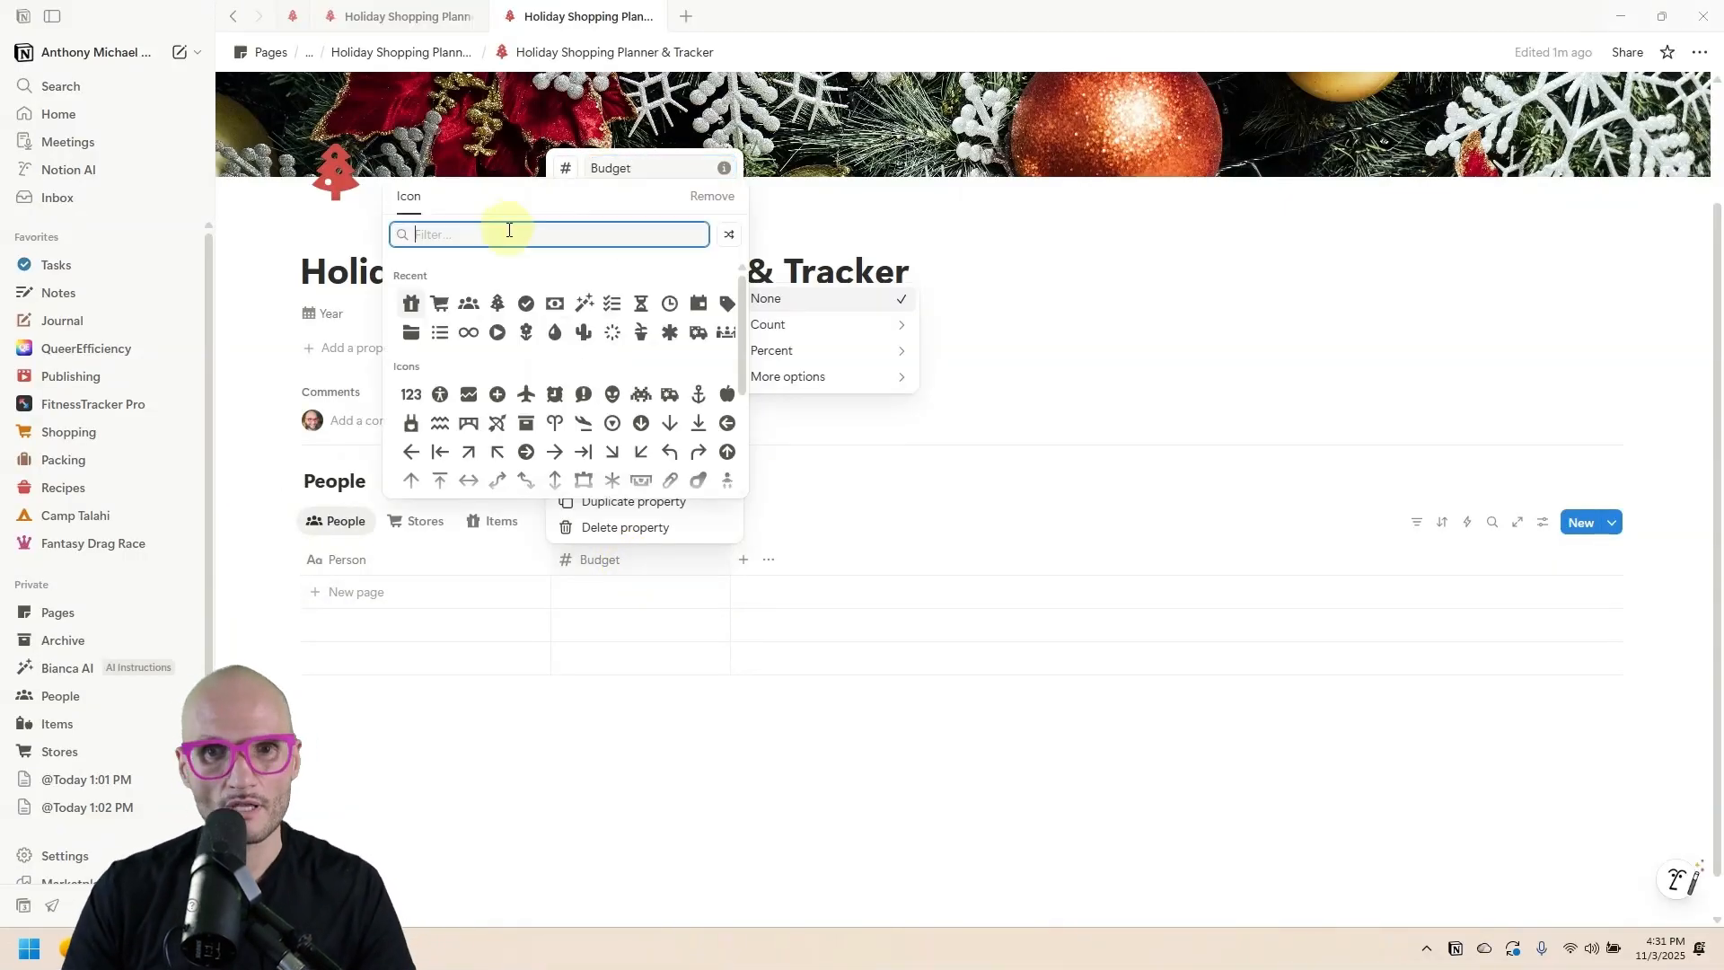
text(money)
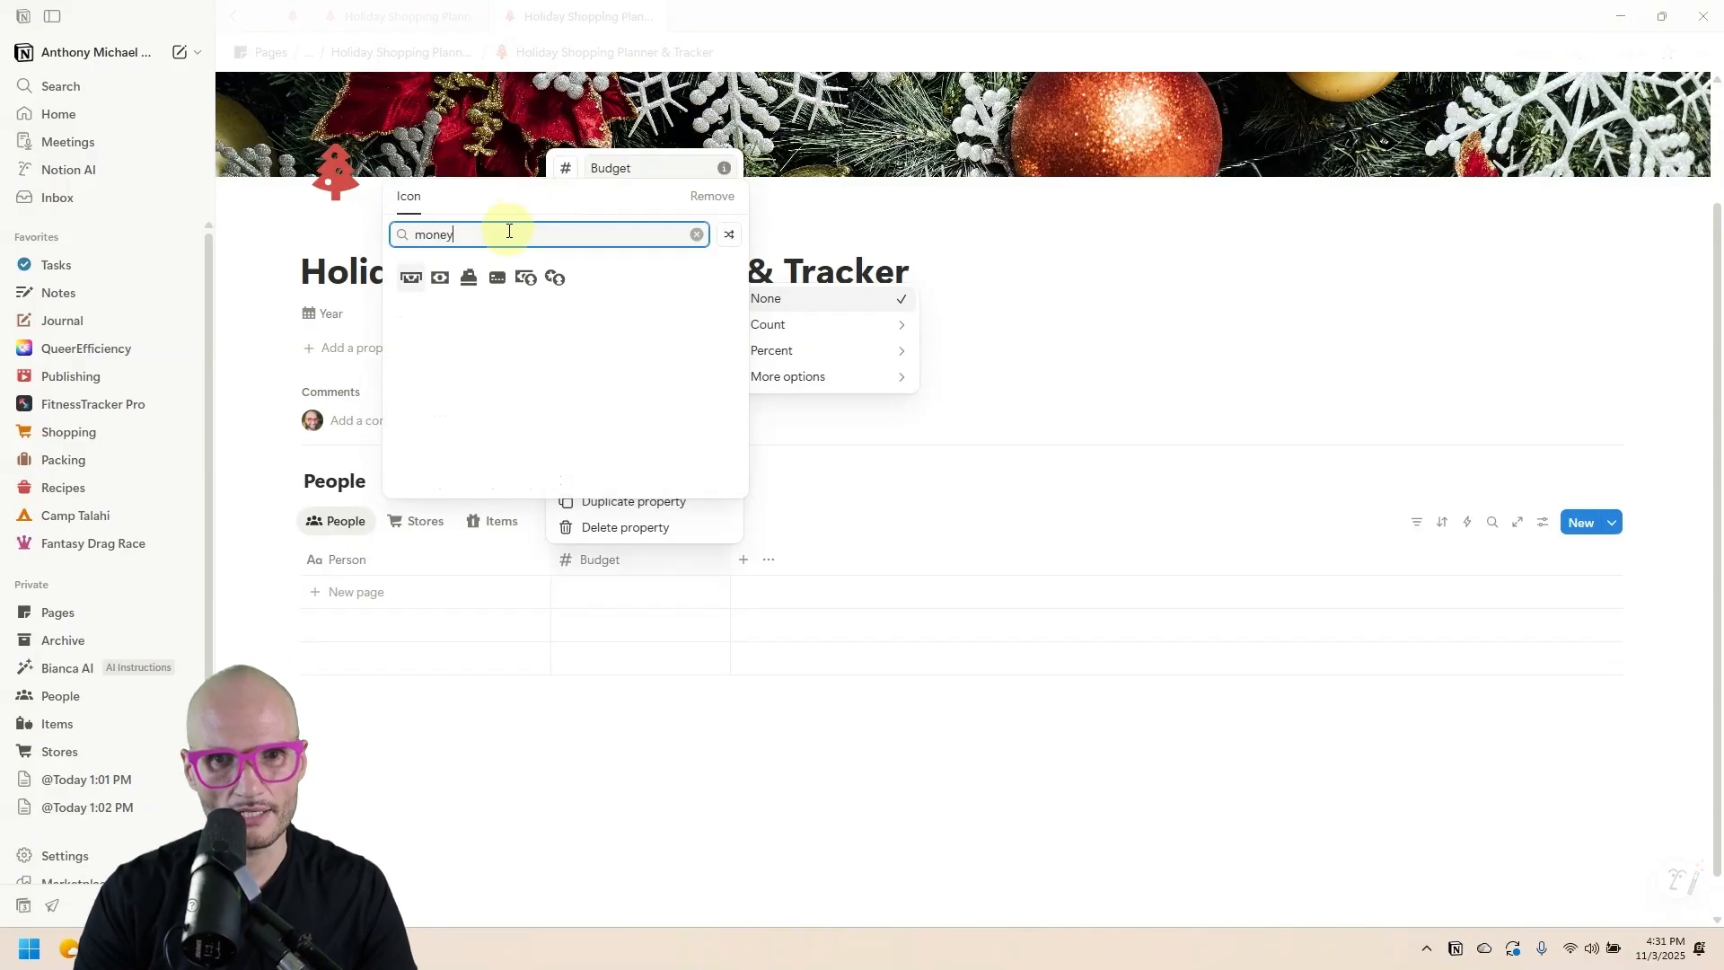
click(411, 273)
click(847, 739)
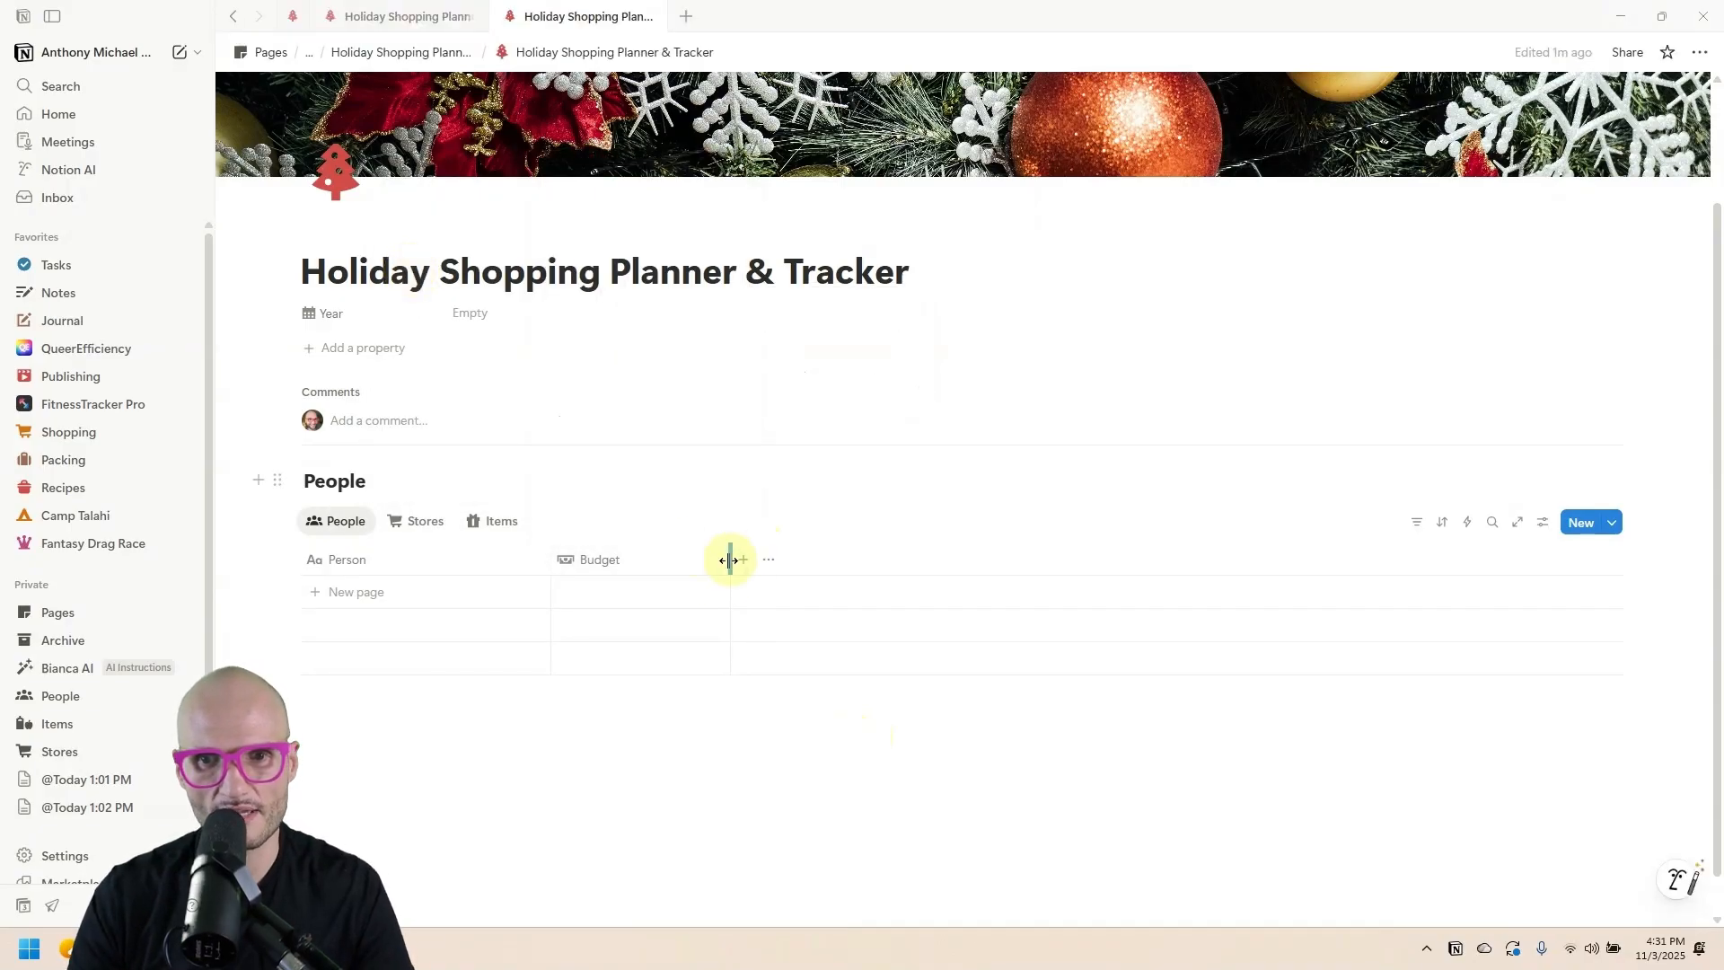
Narrow the Budget column and format its values as US Dollar.
drag(729, 559, 658, 566)
click(596, 560)
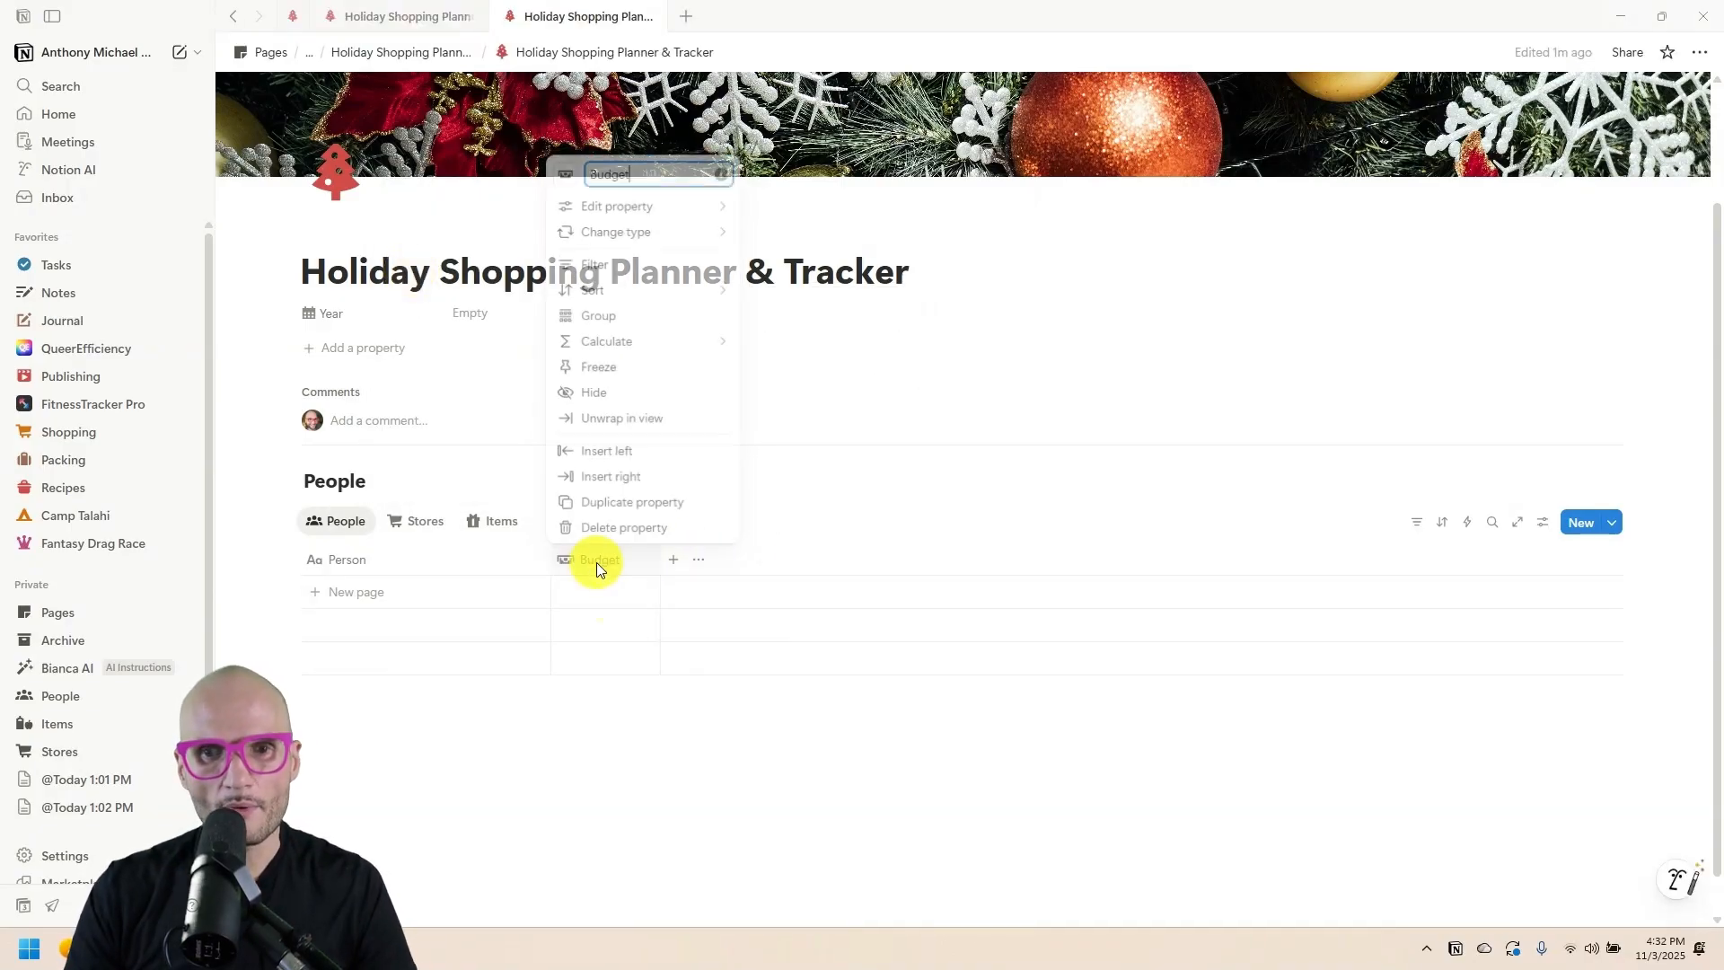
mouse_move(682, 202)
click(905, 205)
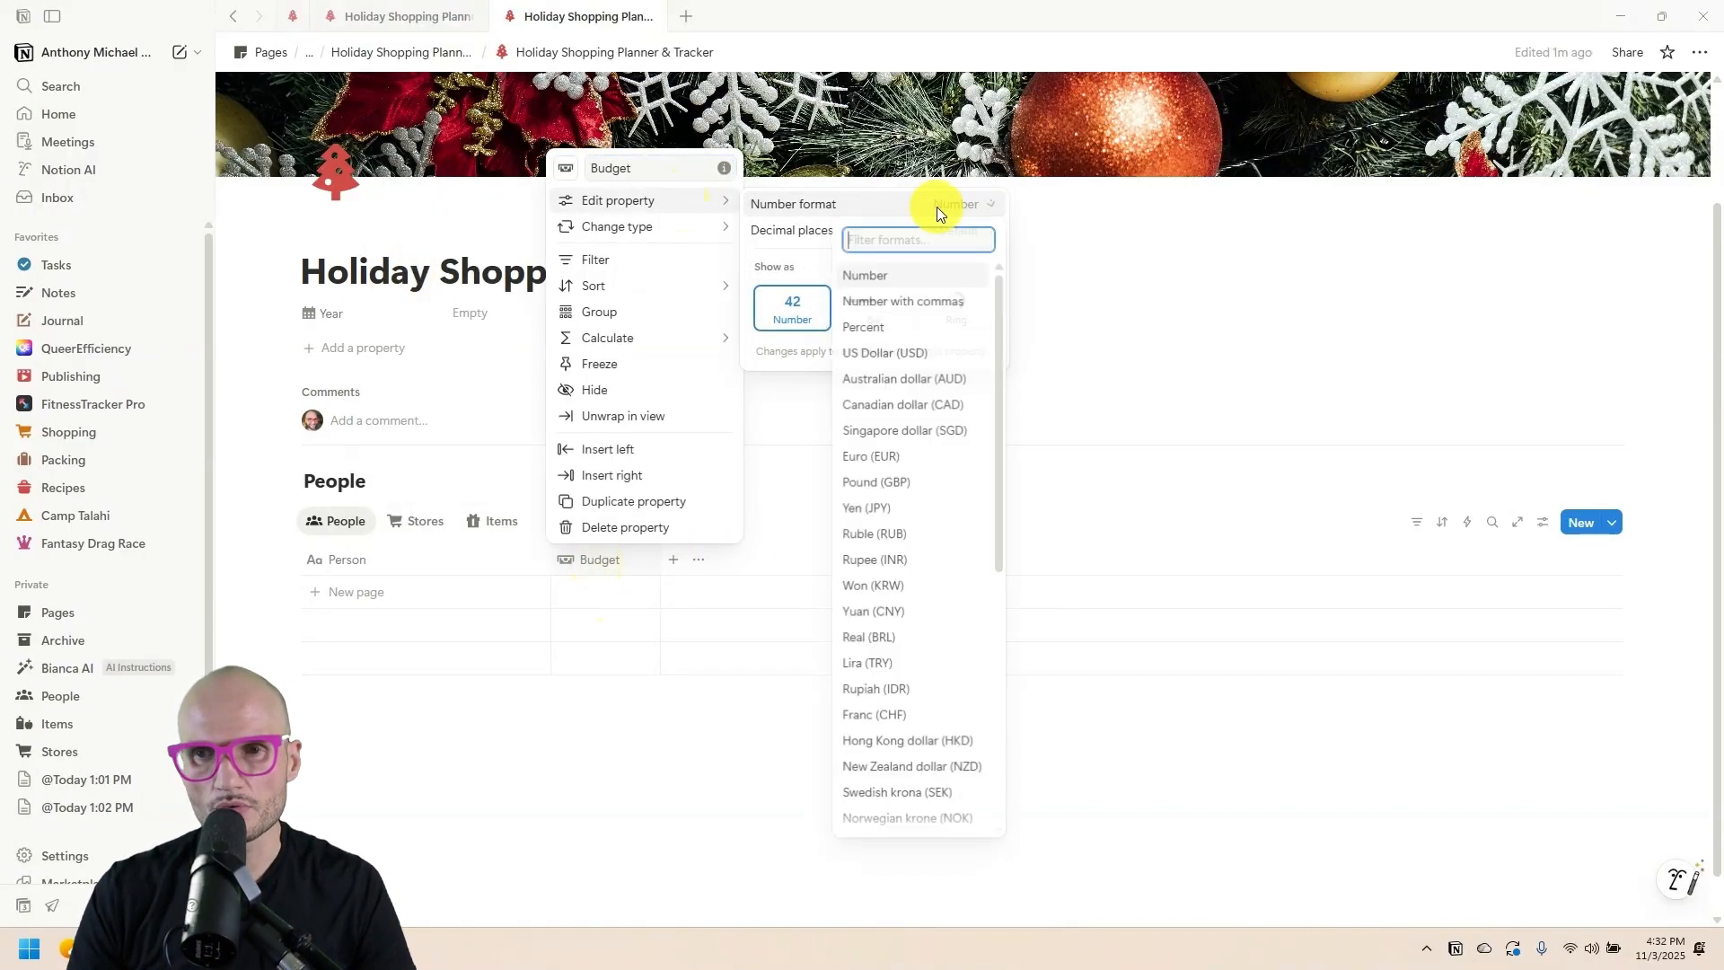
click(908, 354)
click(640, 747)
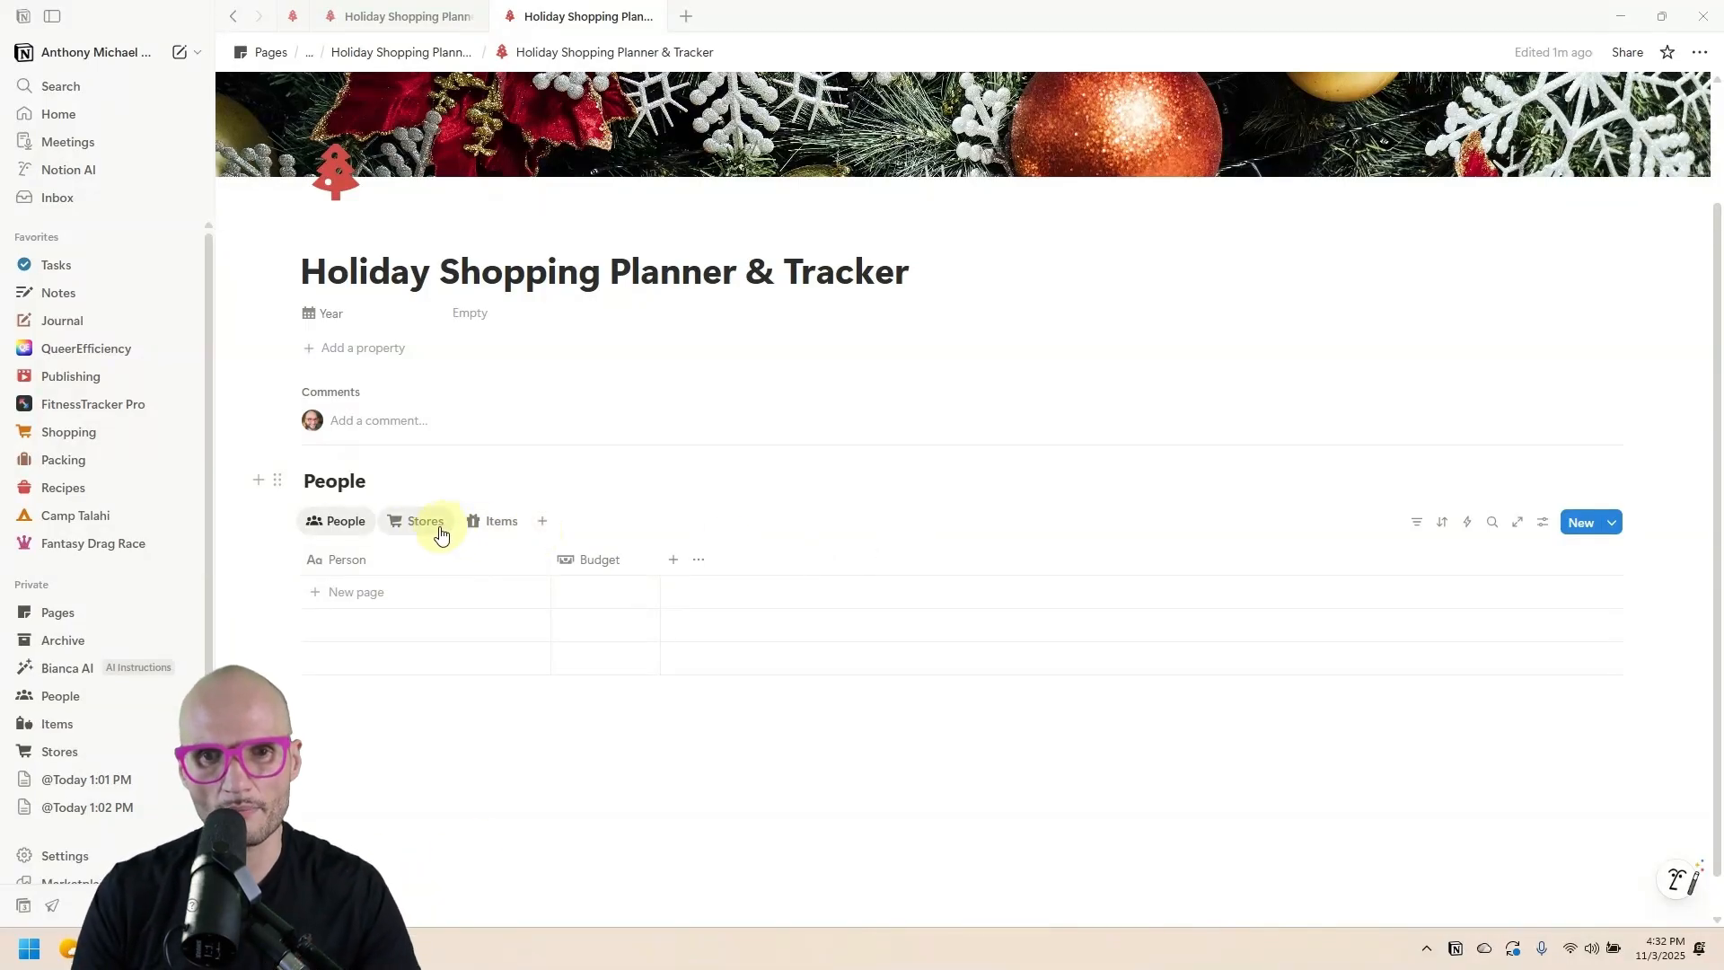
Add a first person's name and create a People template with a person-circle icon.
click(380, 592)
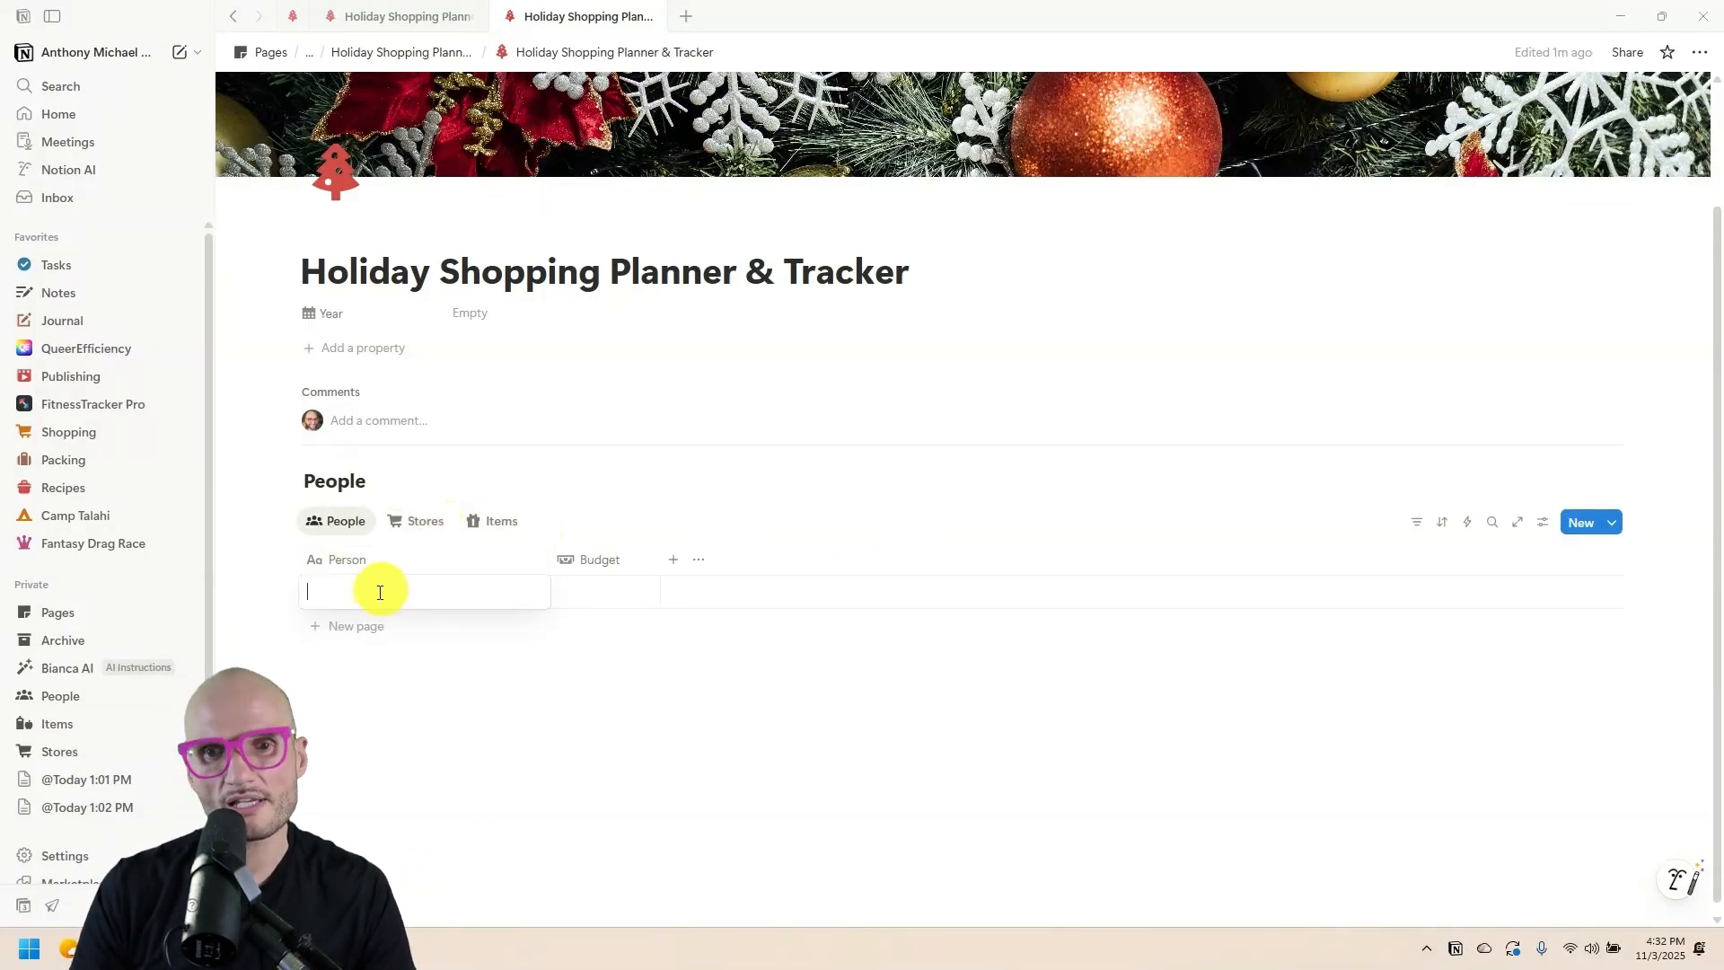
key(Return)
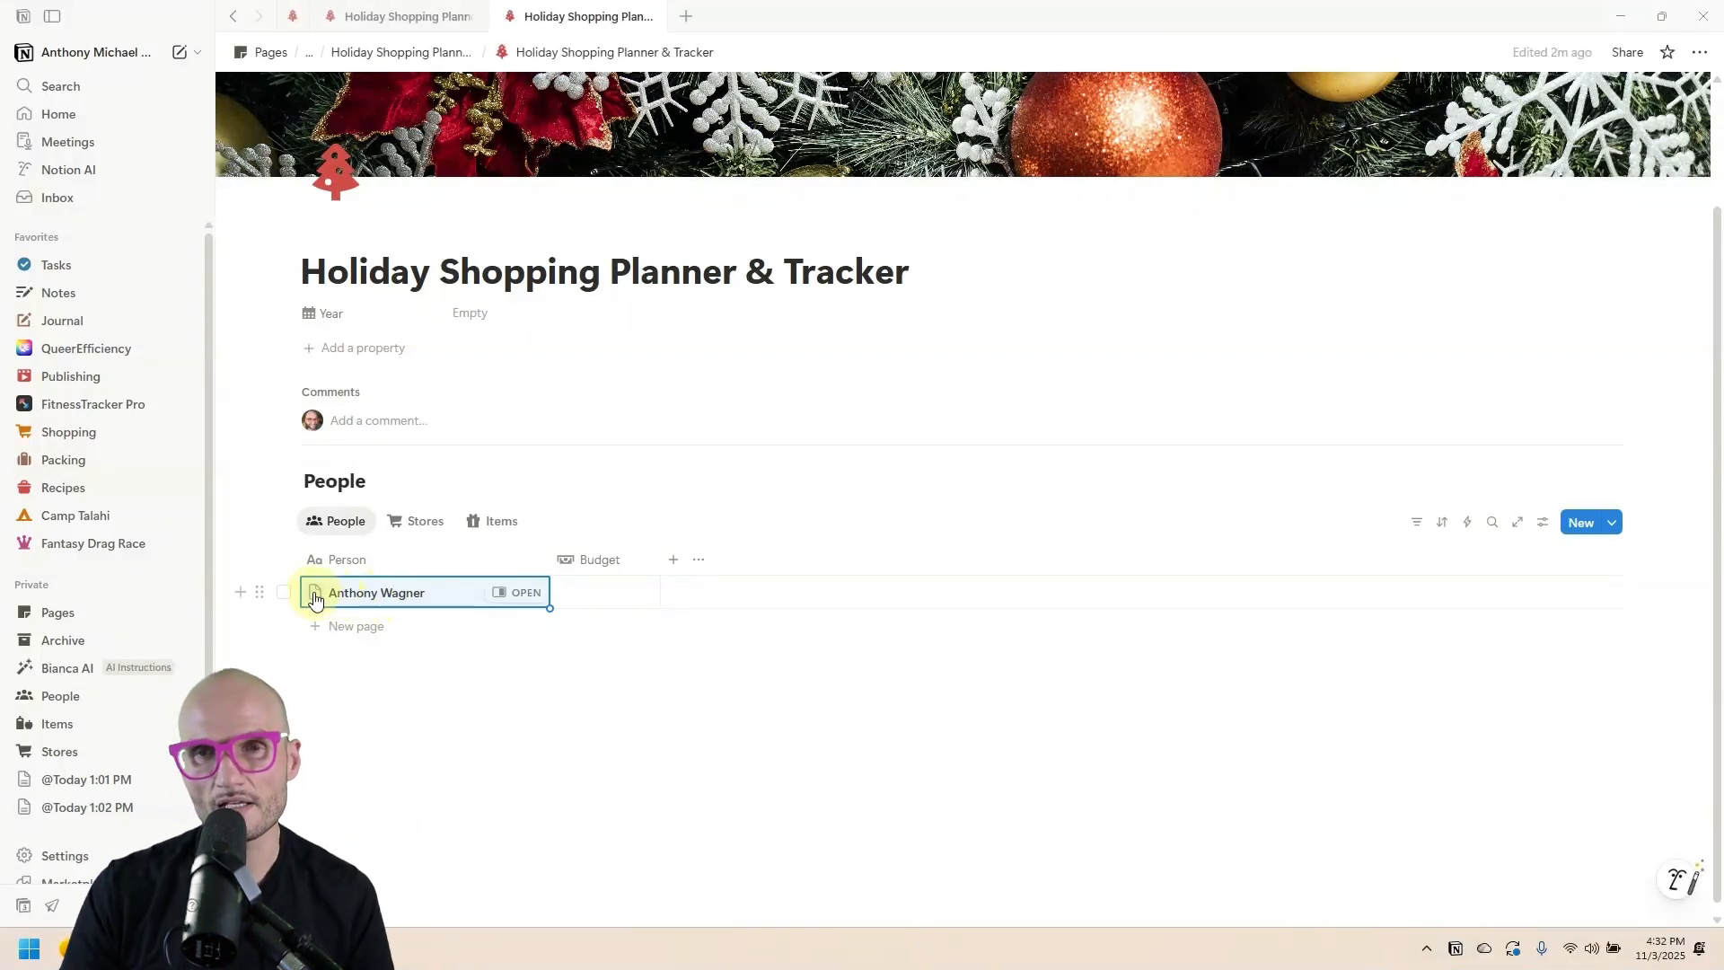
click(1611, 521)
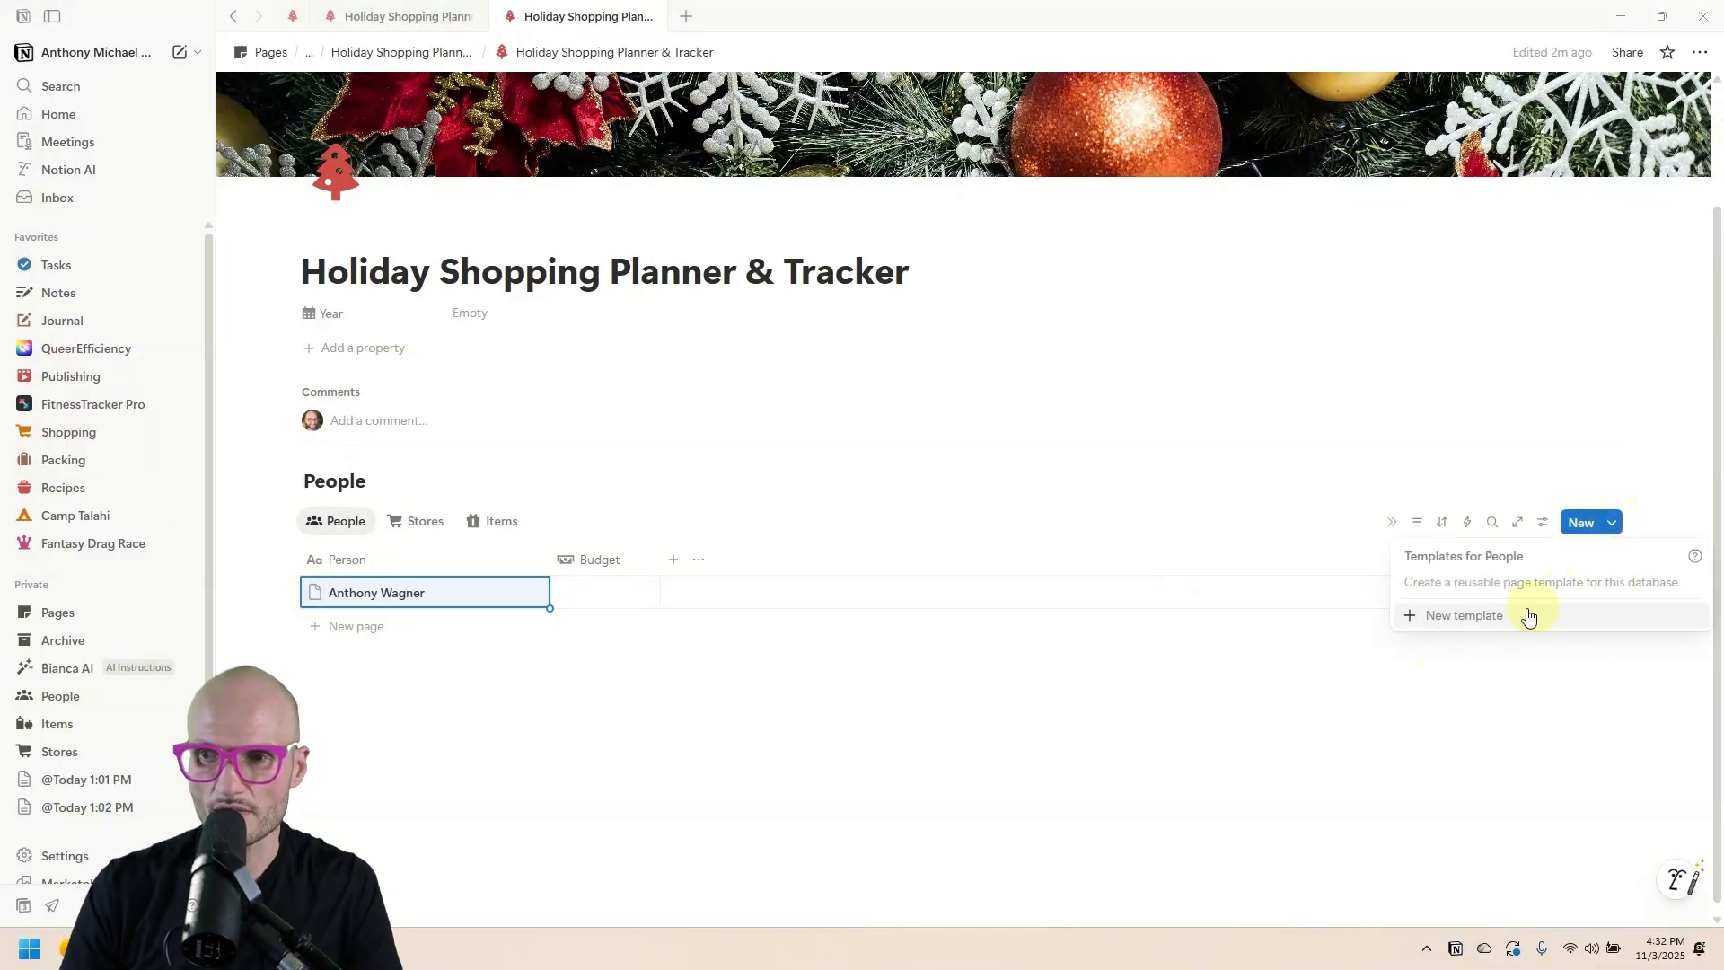
click(1517, 616)
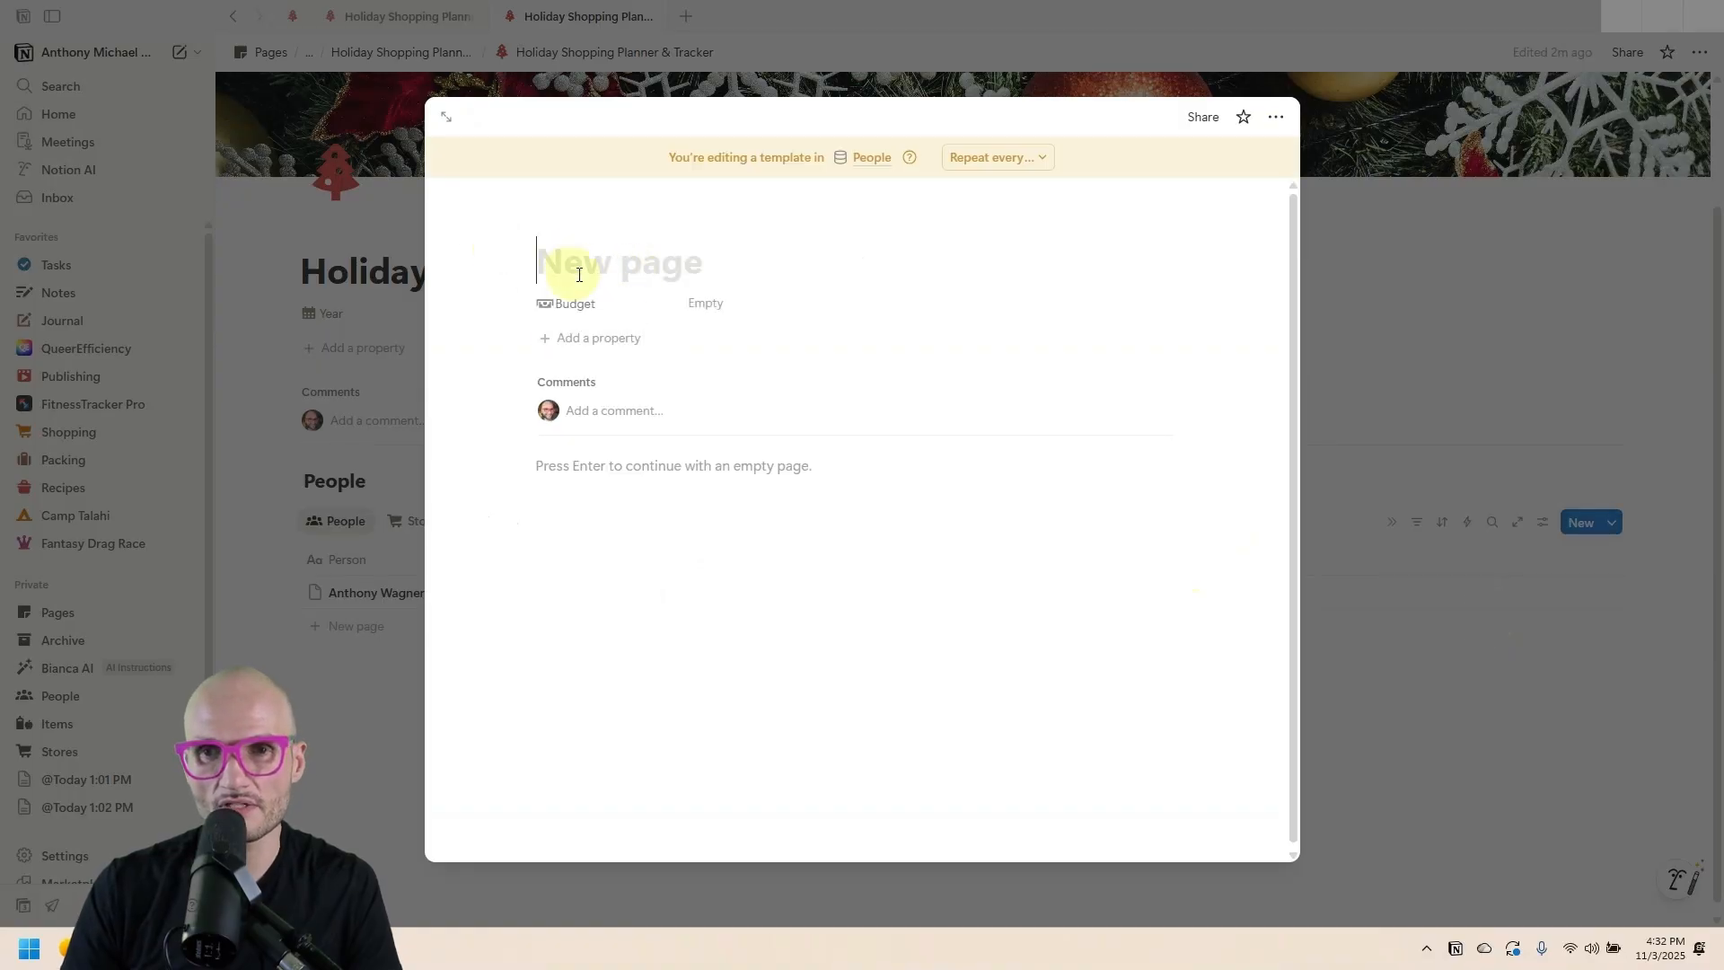
click(576, 216)
click(572, 235)
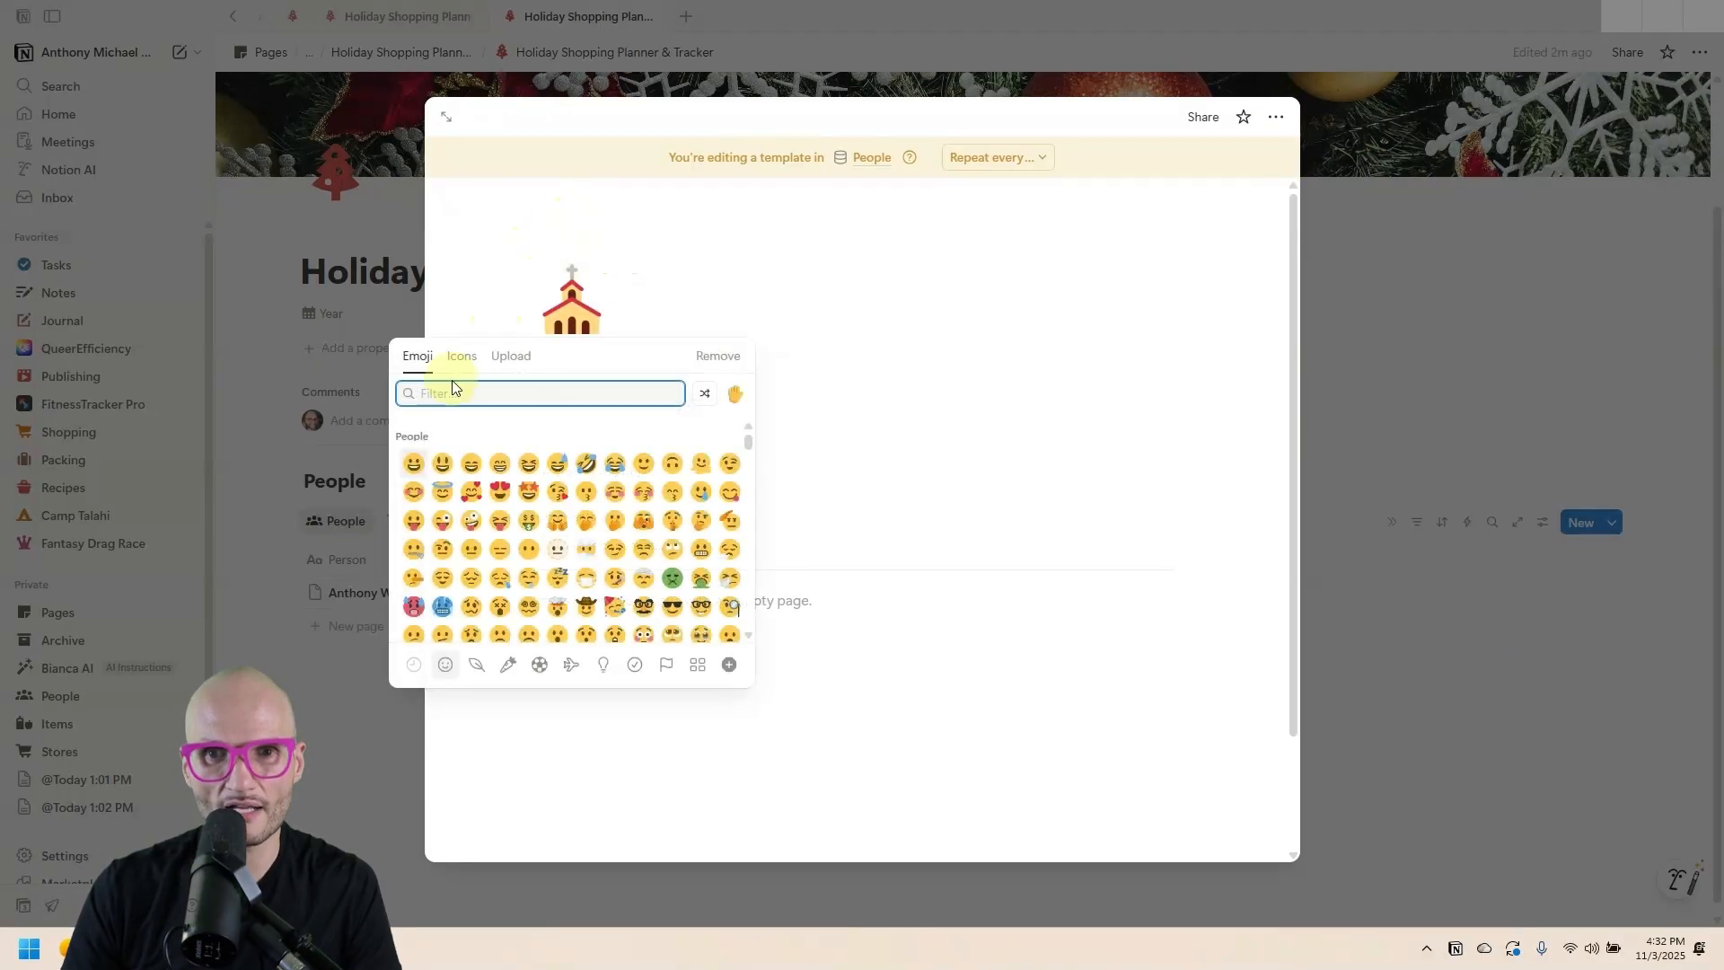
click(460, 359)
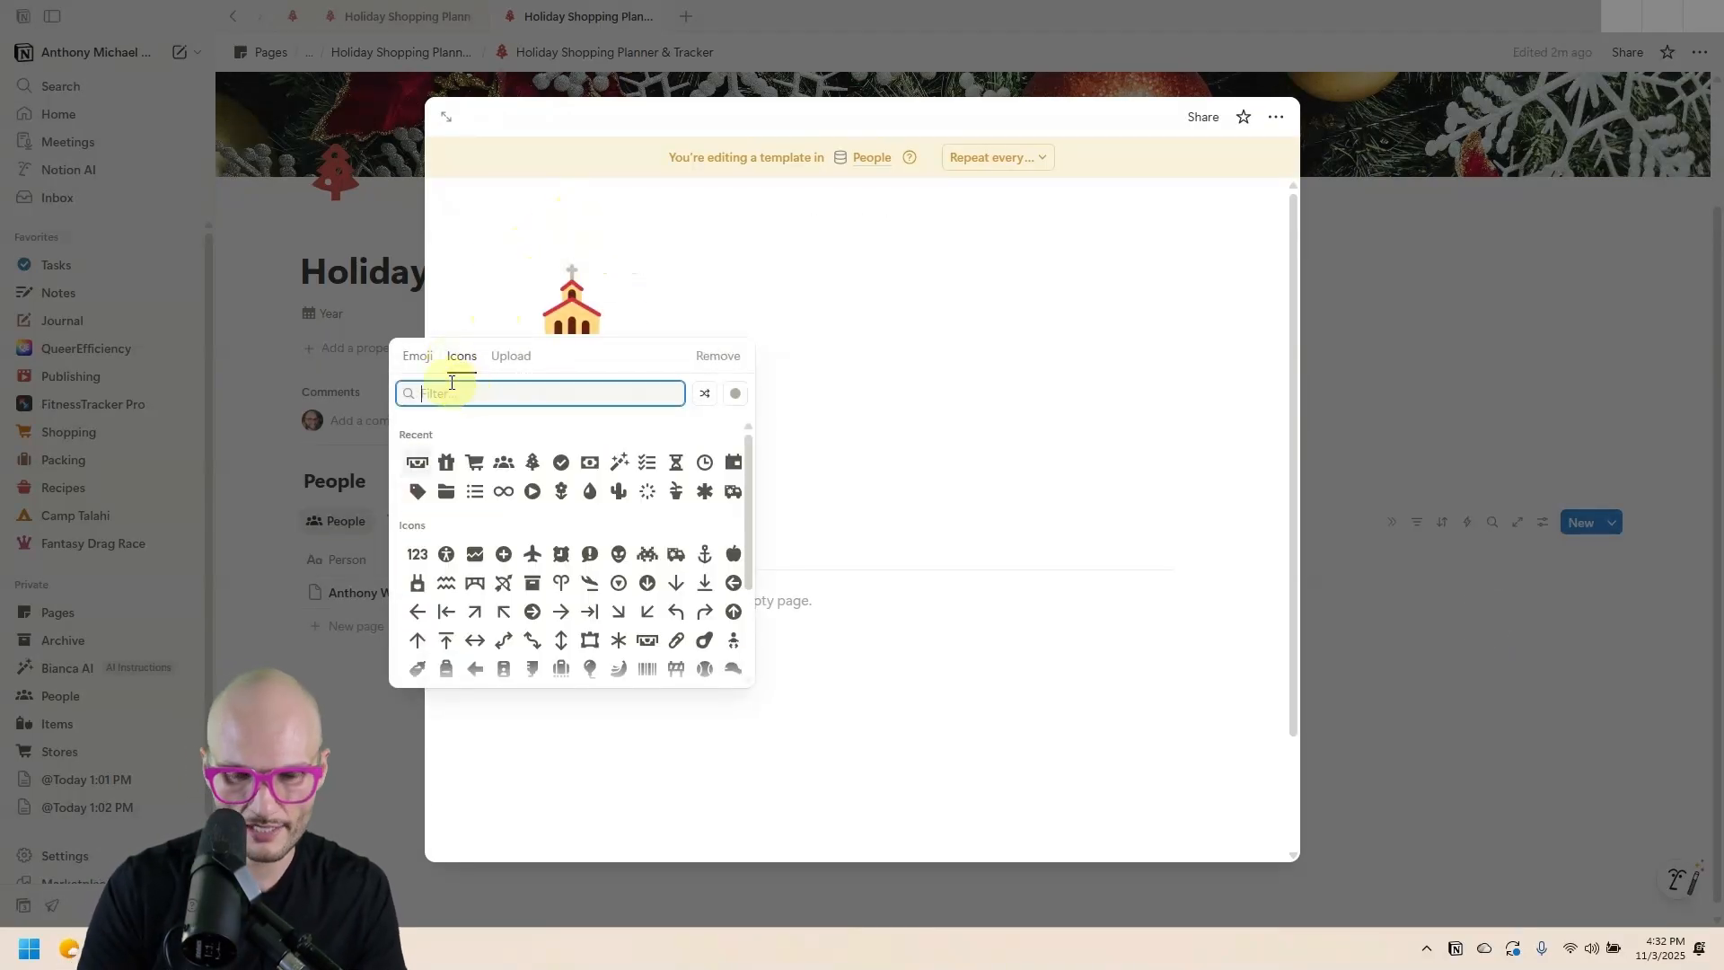
text(pers)
click(419, 494)
click(1478, 327)
Make the person template the default for all People views.
click(1612, 521)
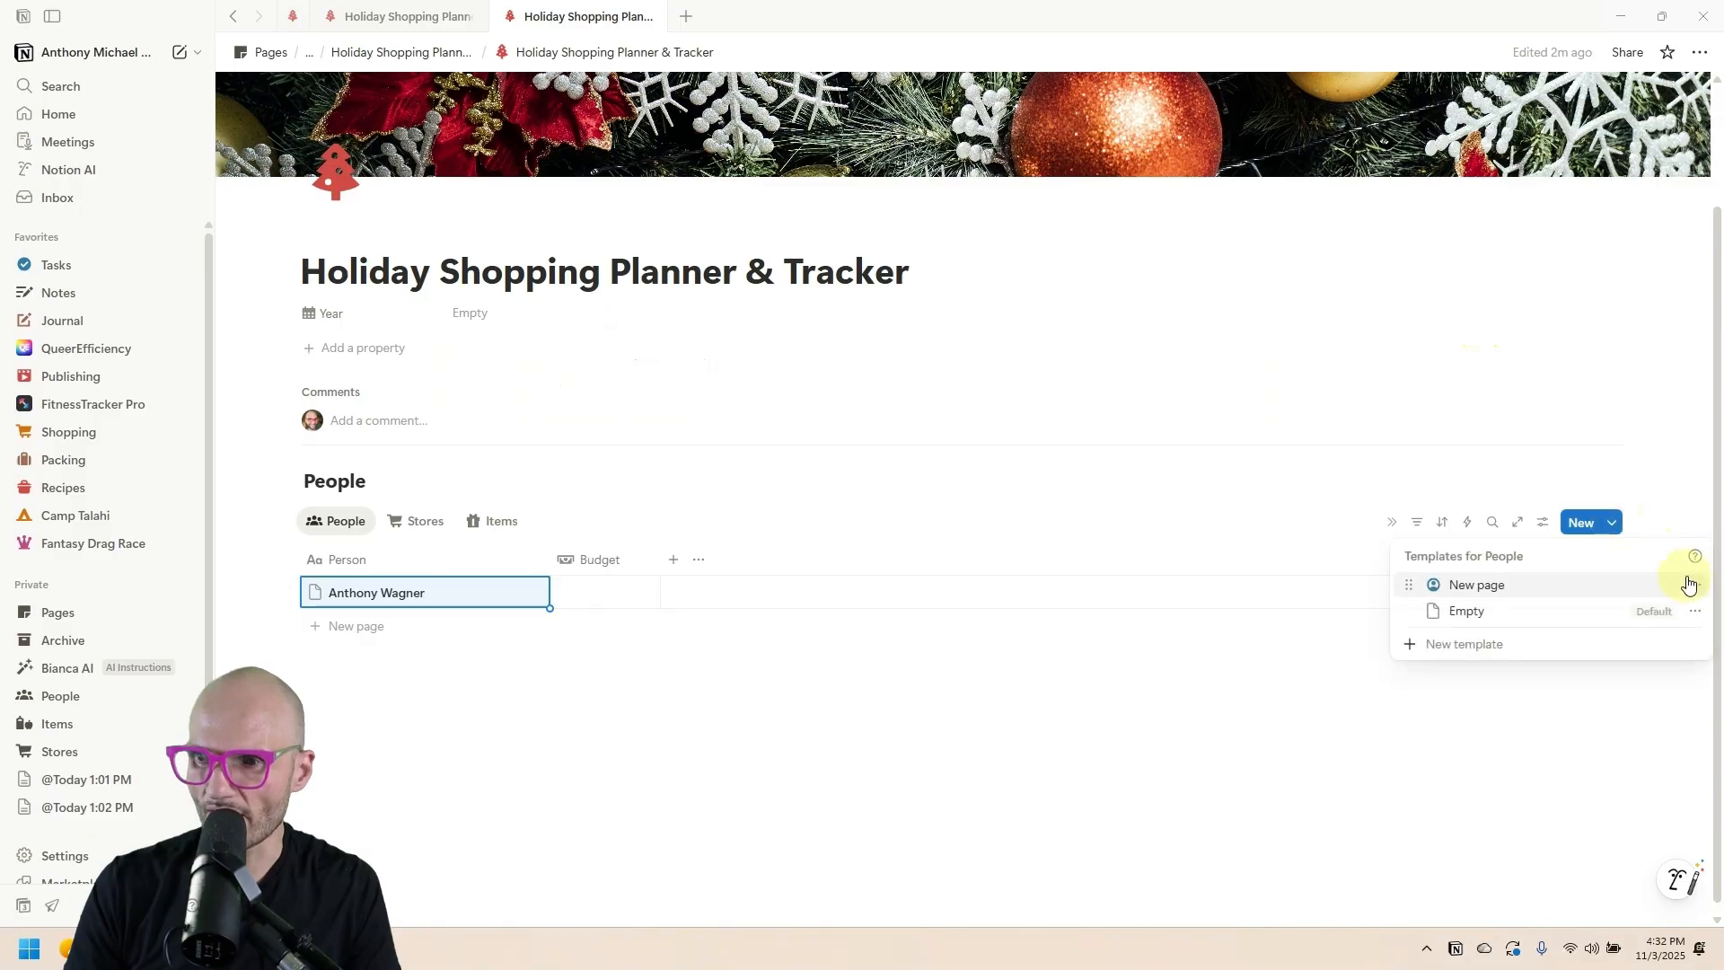
click(1688, 584)
click(1544, 611)
click(889, 466)
click(481, 714)
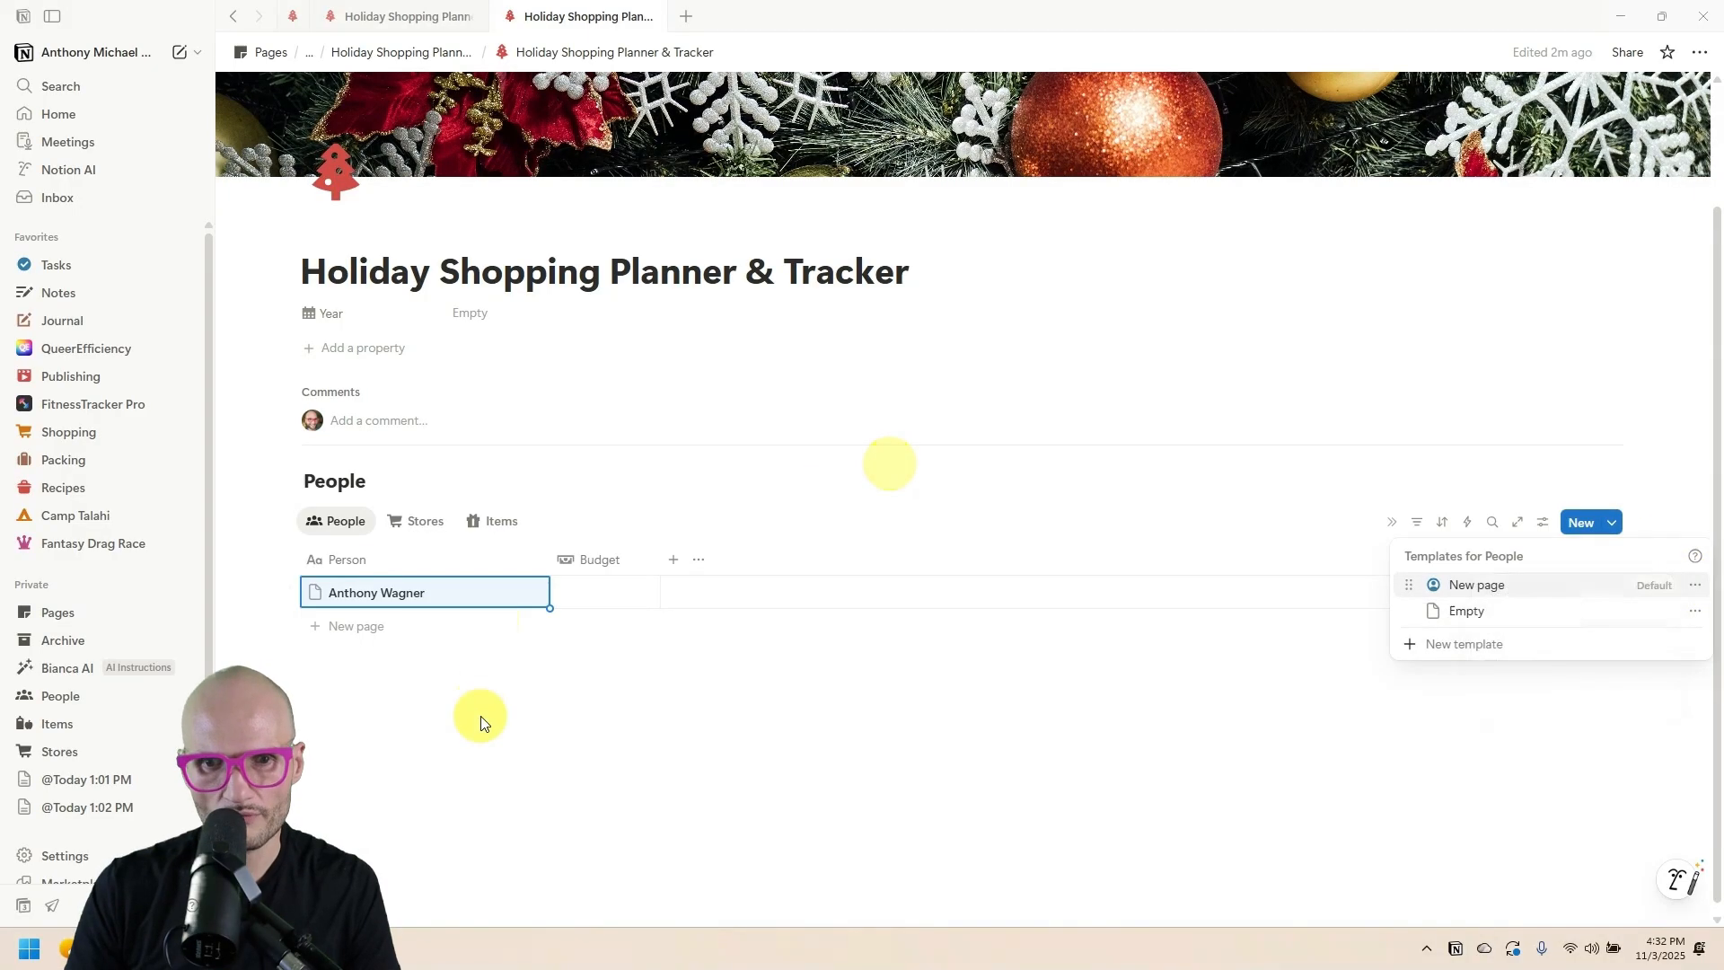
Apply the person template to the first person's page and add a second person's name.
click(344, 627)
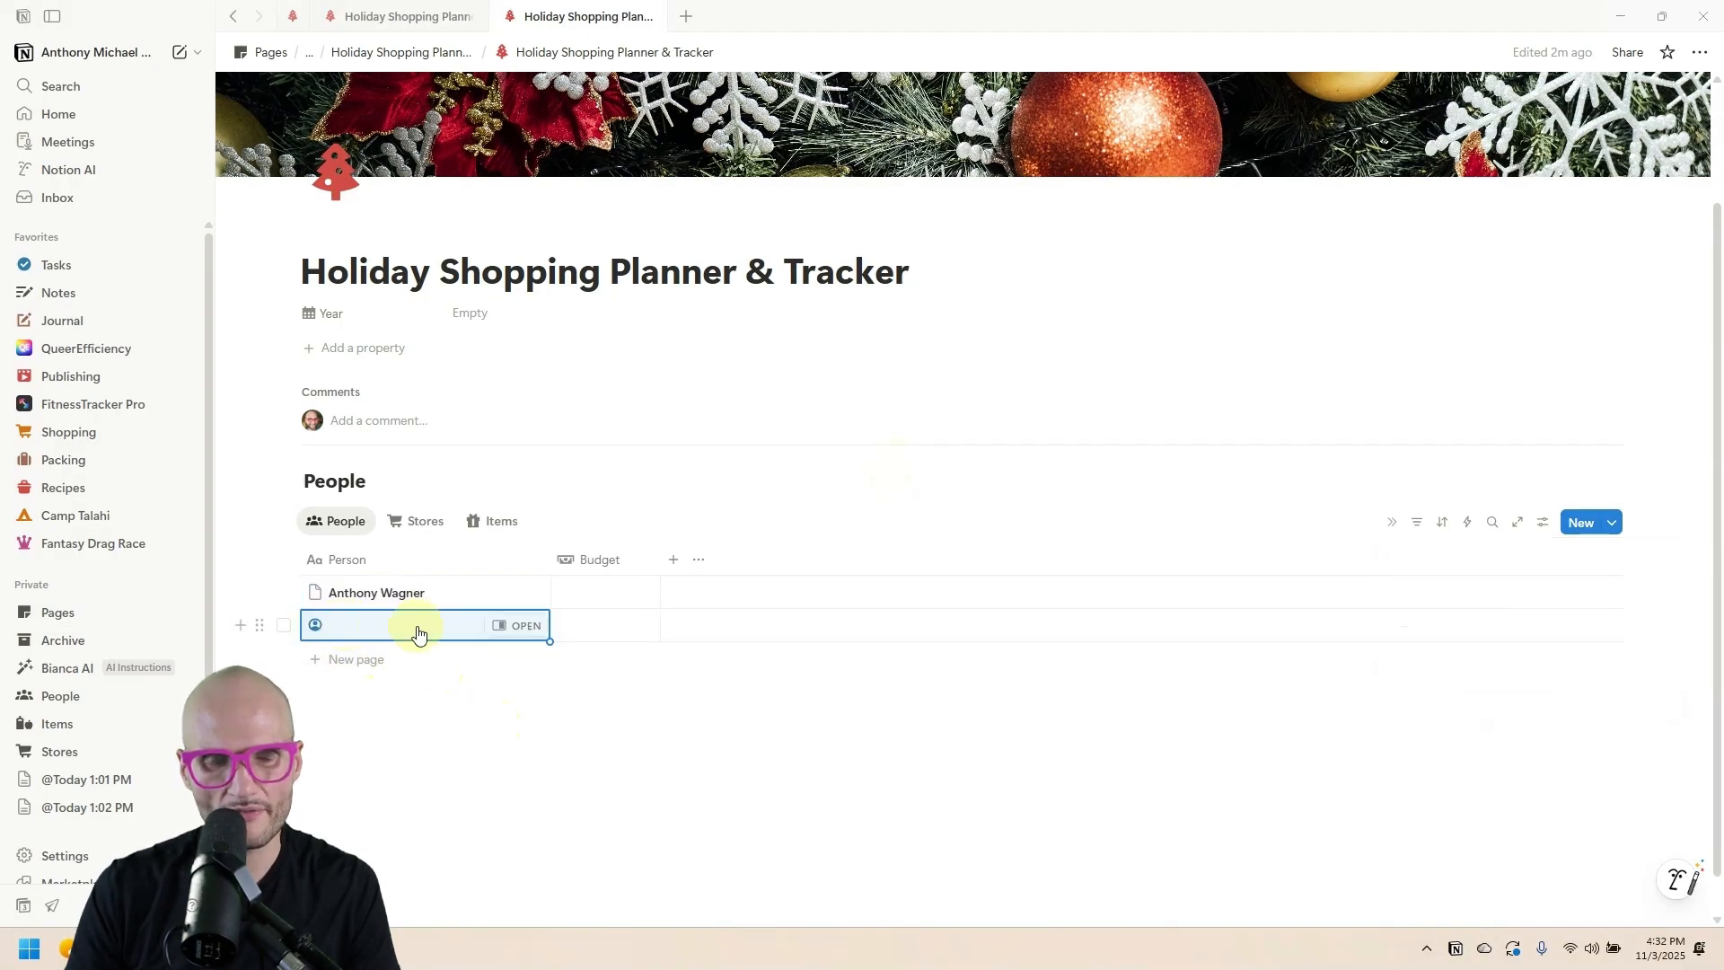
click(519, 591)
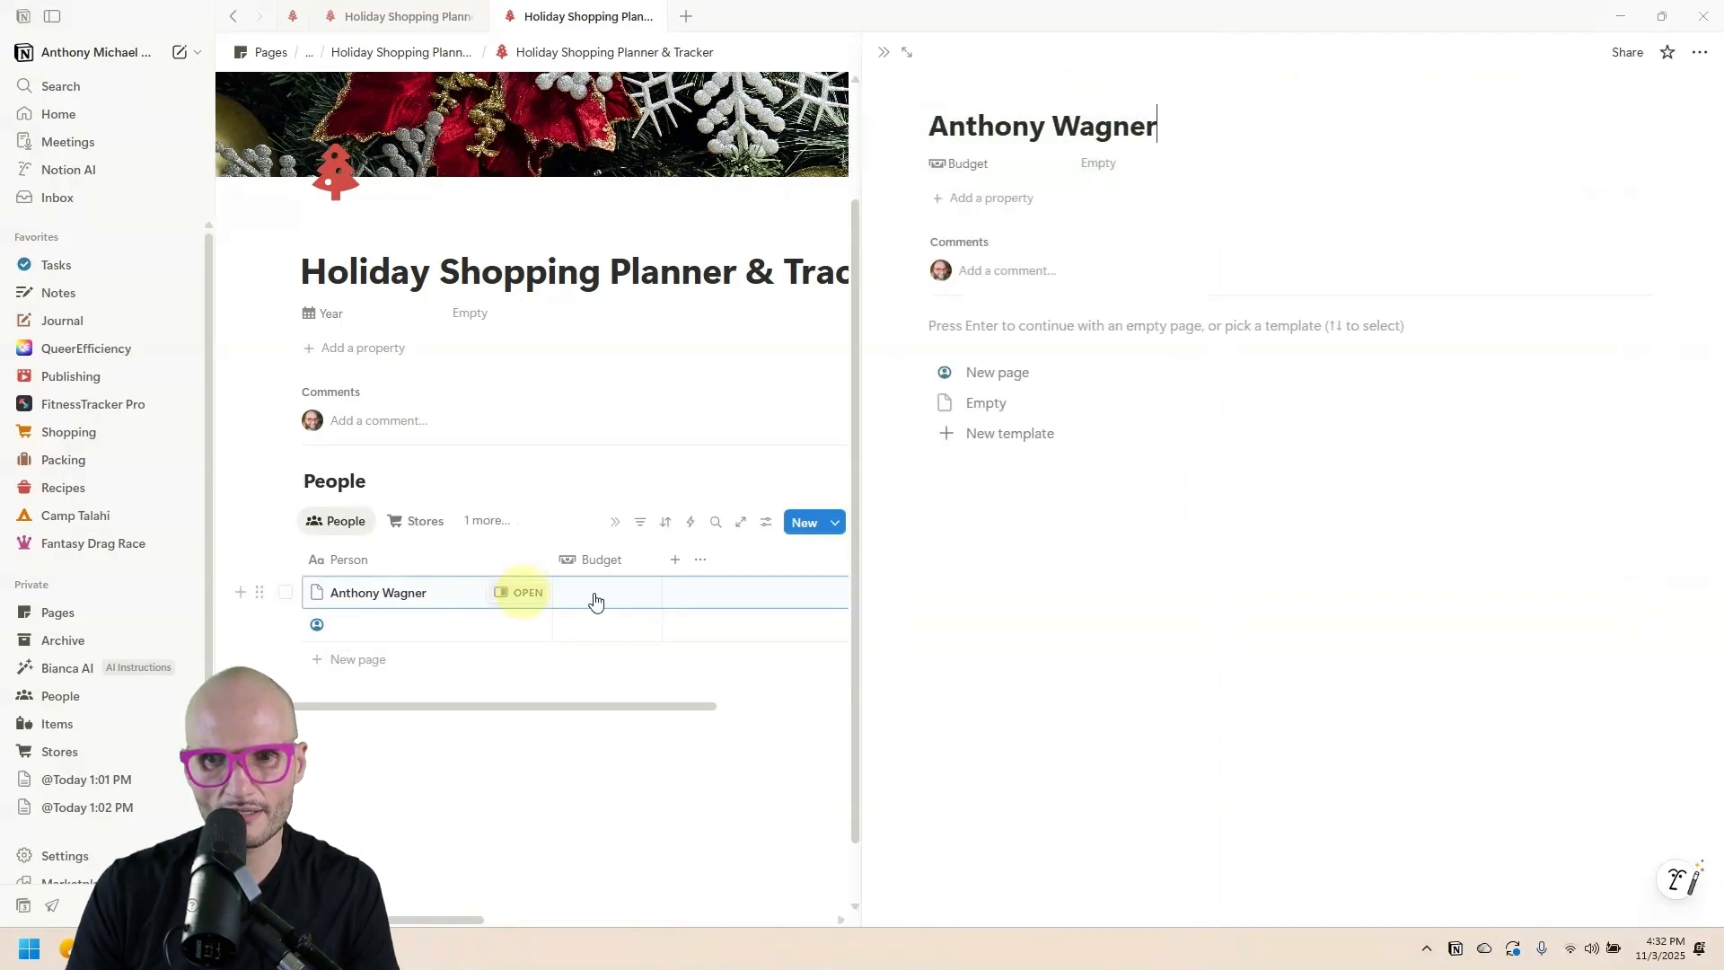
click(1041, 374)
click(402, 641)
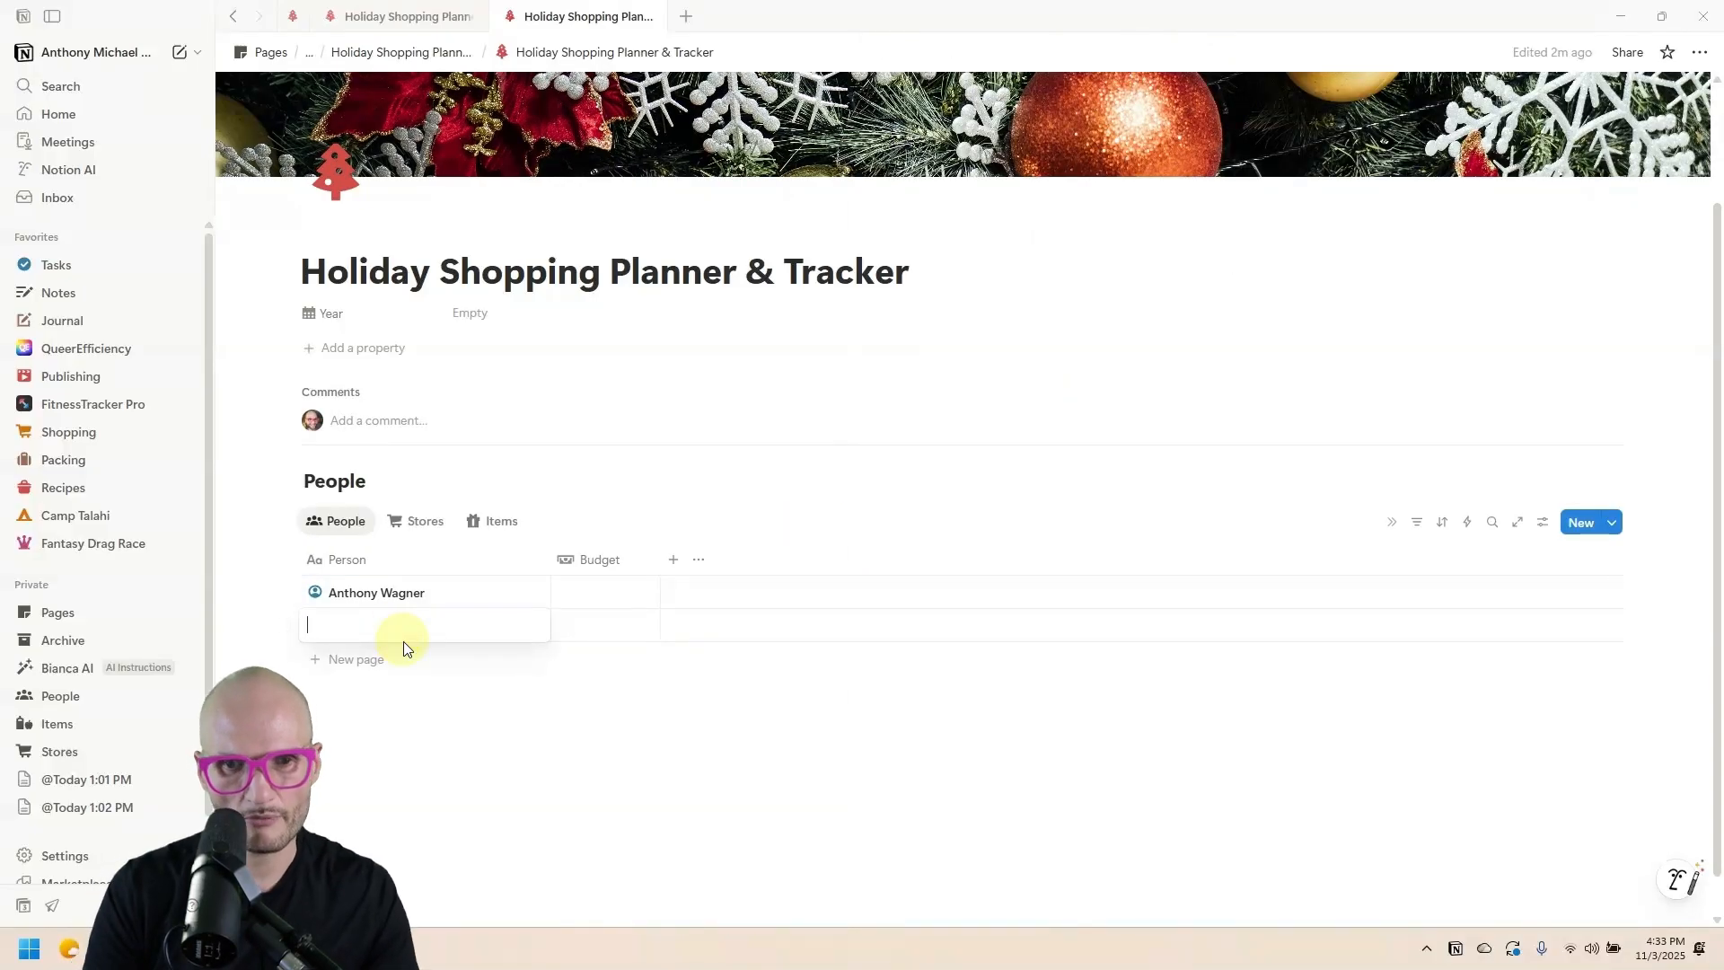
text(In)
text(a Garten)
key(Return)
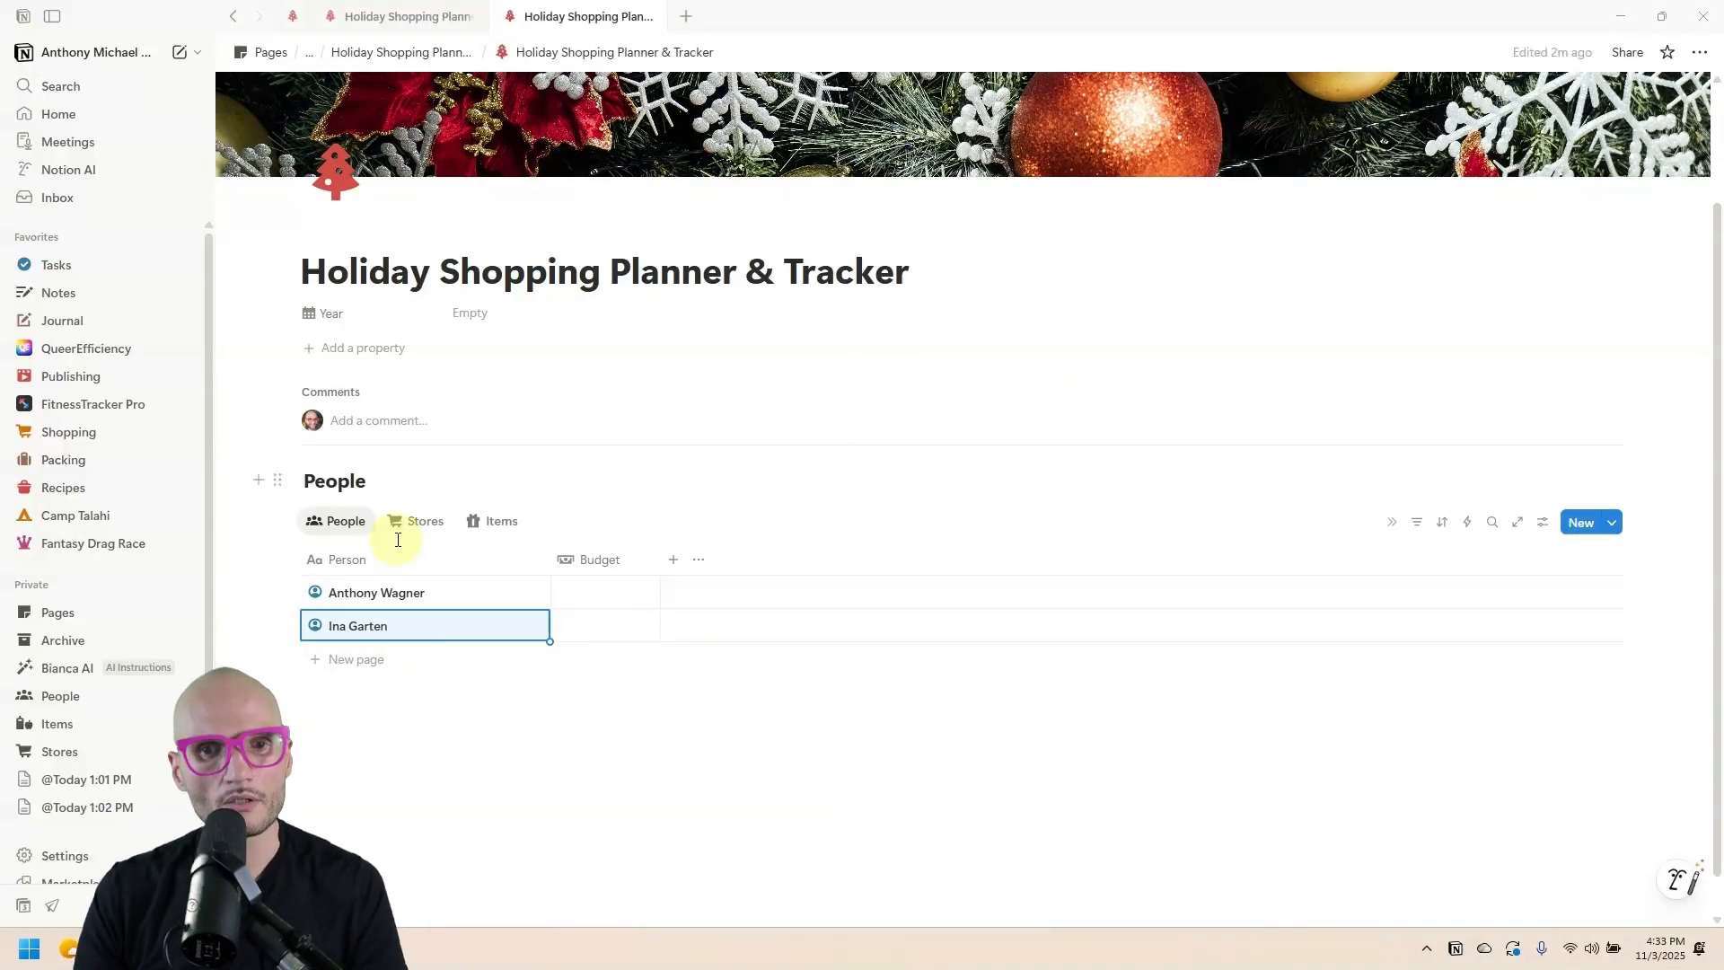
Switch to the Stores view and compare it with the reference planner's Stores table.
click(407, 525)
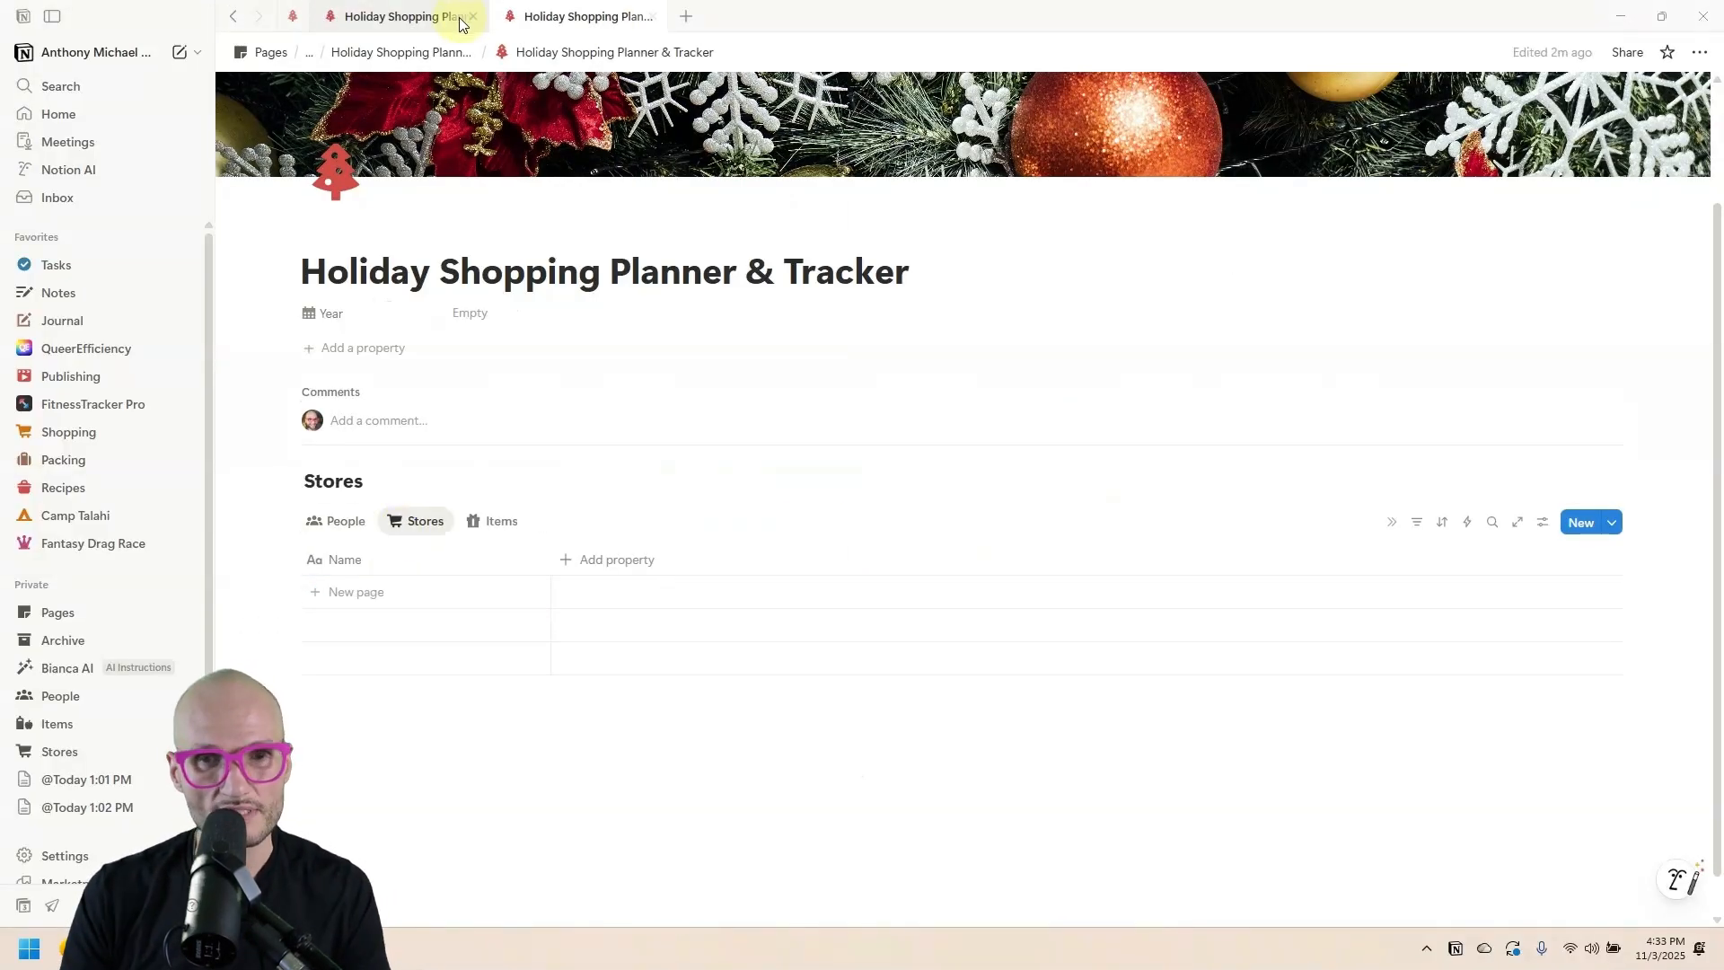
click(413, 16)
click(425, 316)
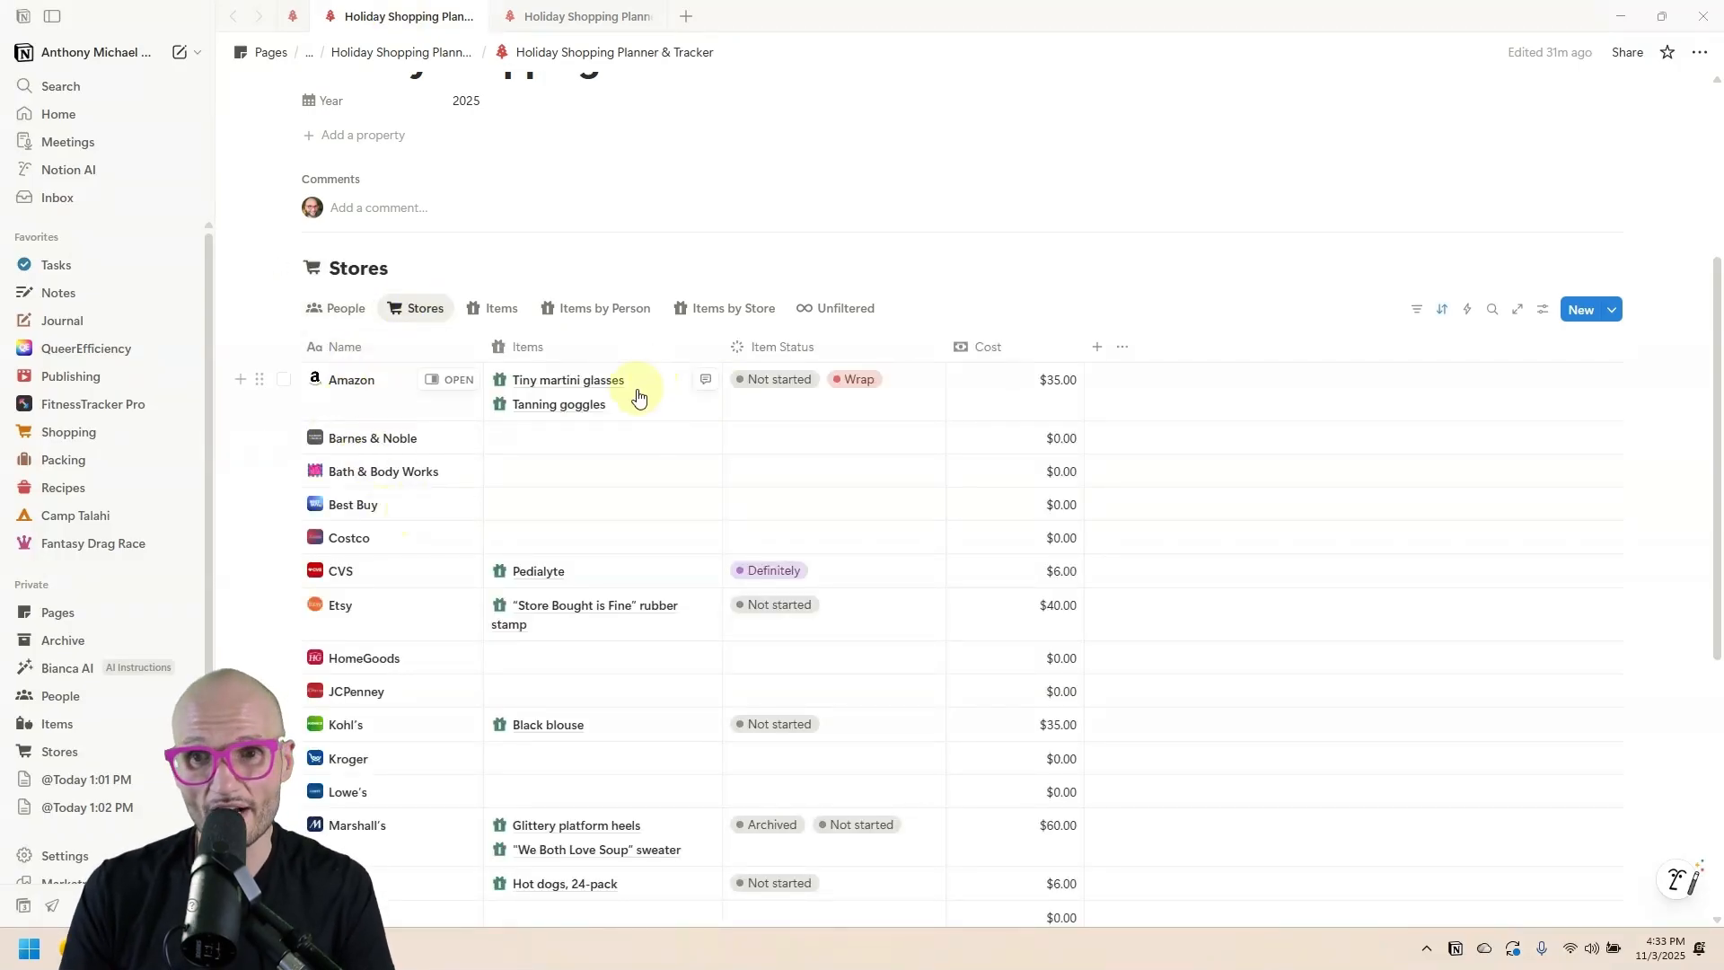
click(579, 17)
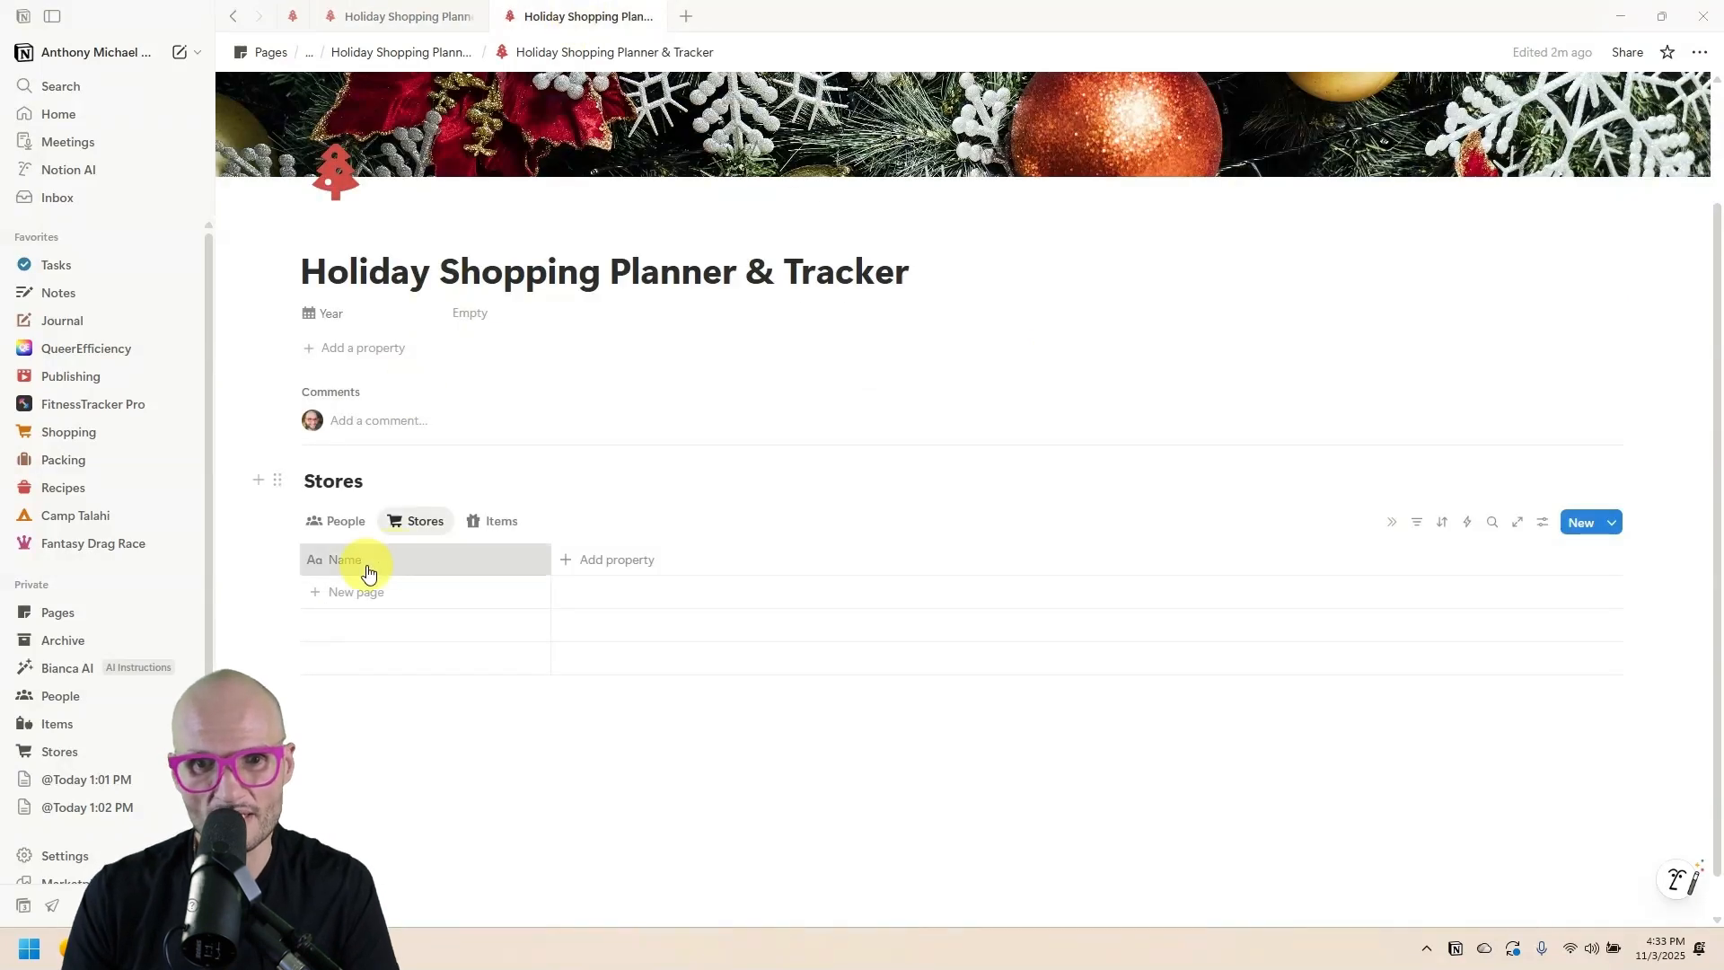
Try giving the Stores Name column a shopping-cart icon.
click(361, 565)
click(318, 596)
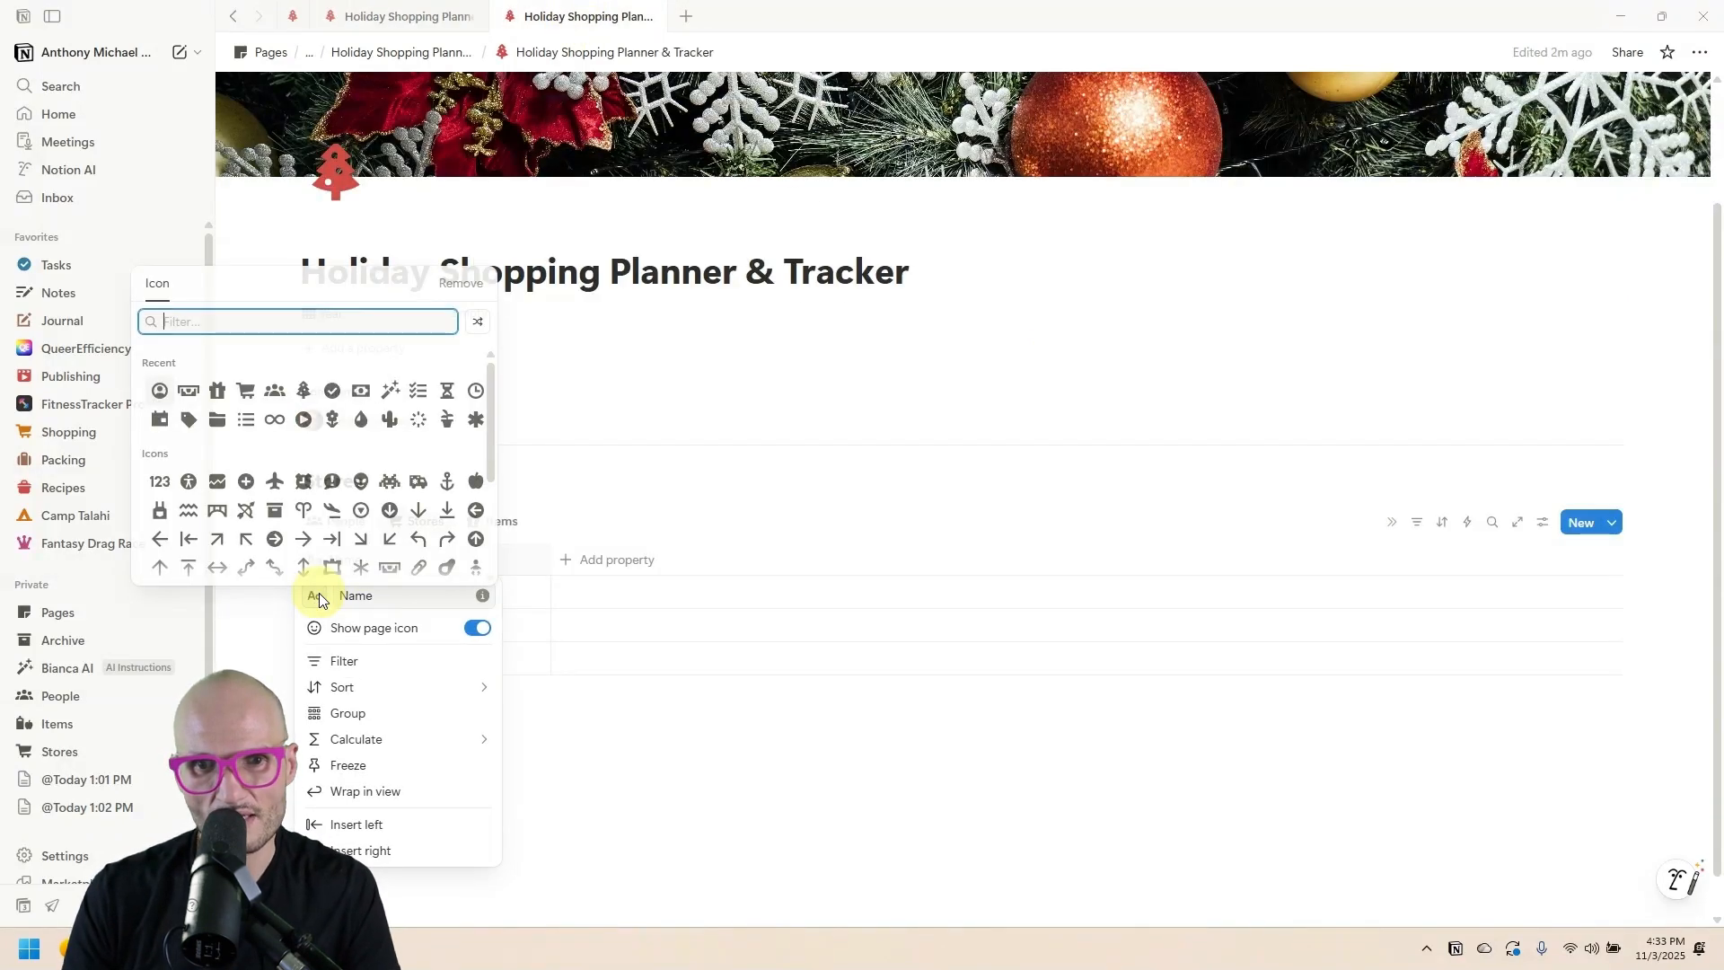
click(244, 384)
click(615, 543)
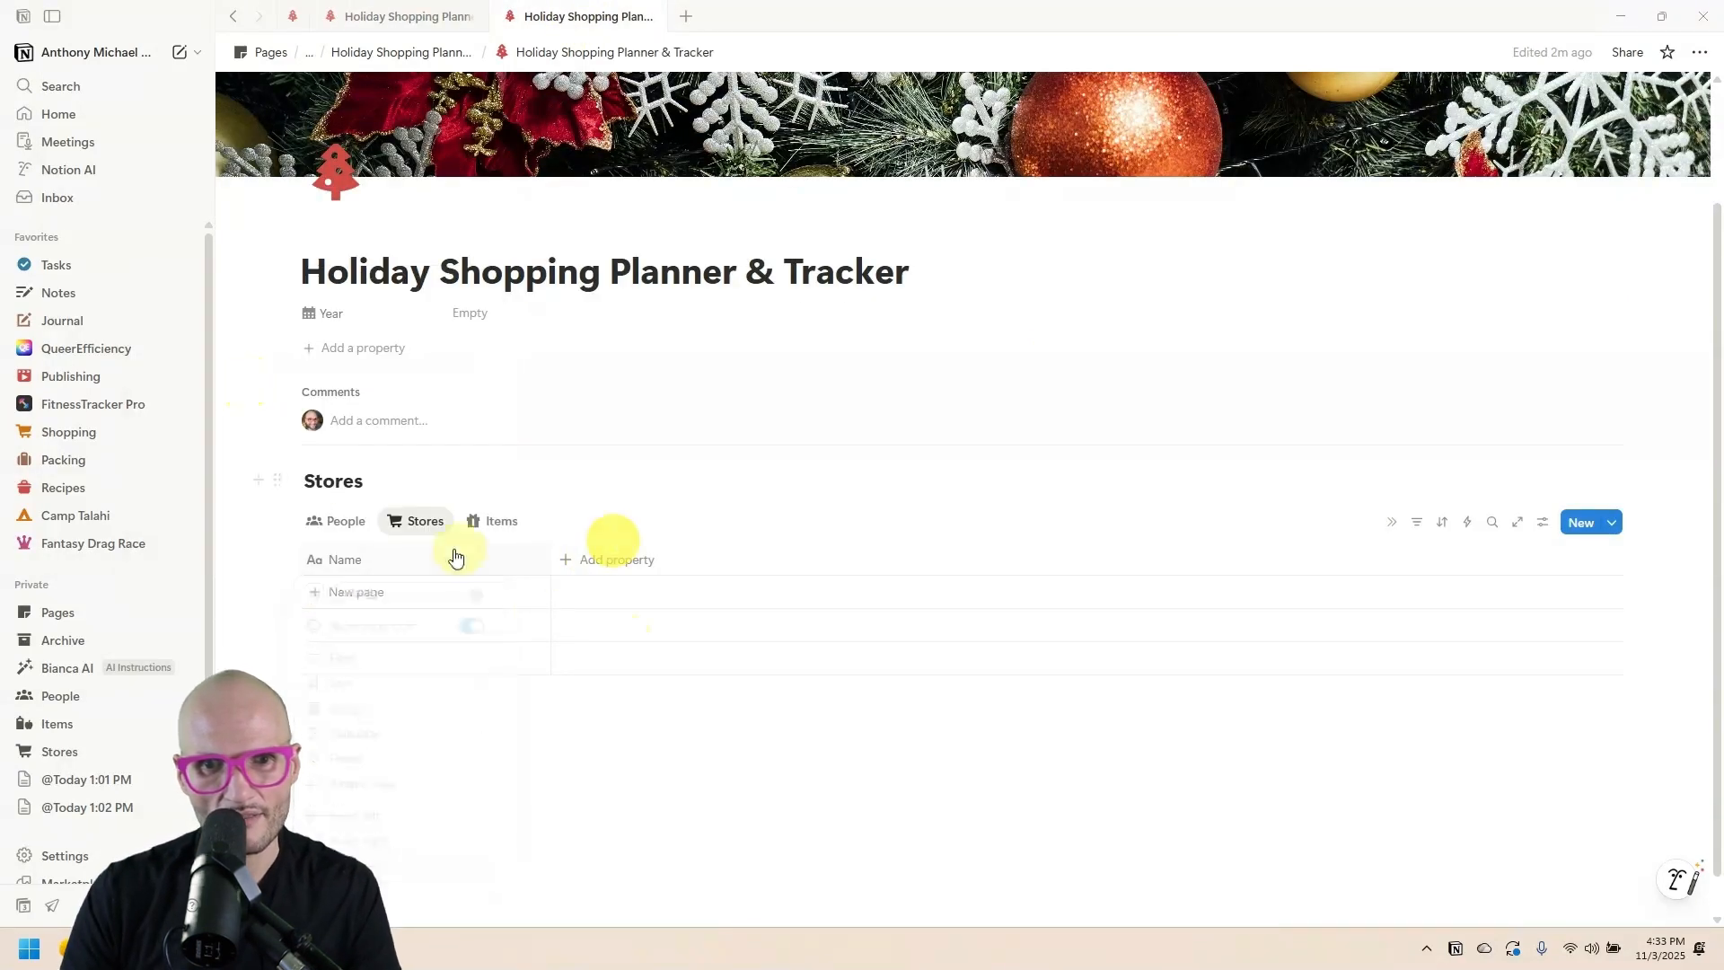
click(379, 564)
click(315, 605)
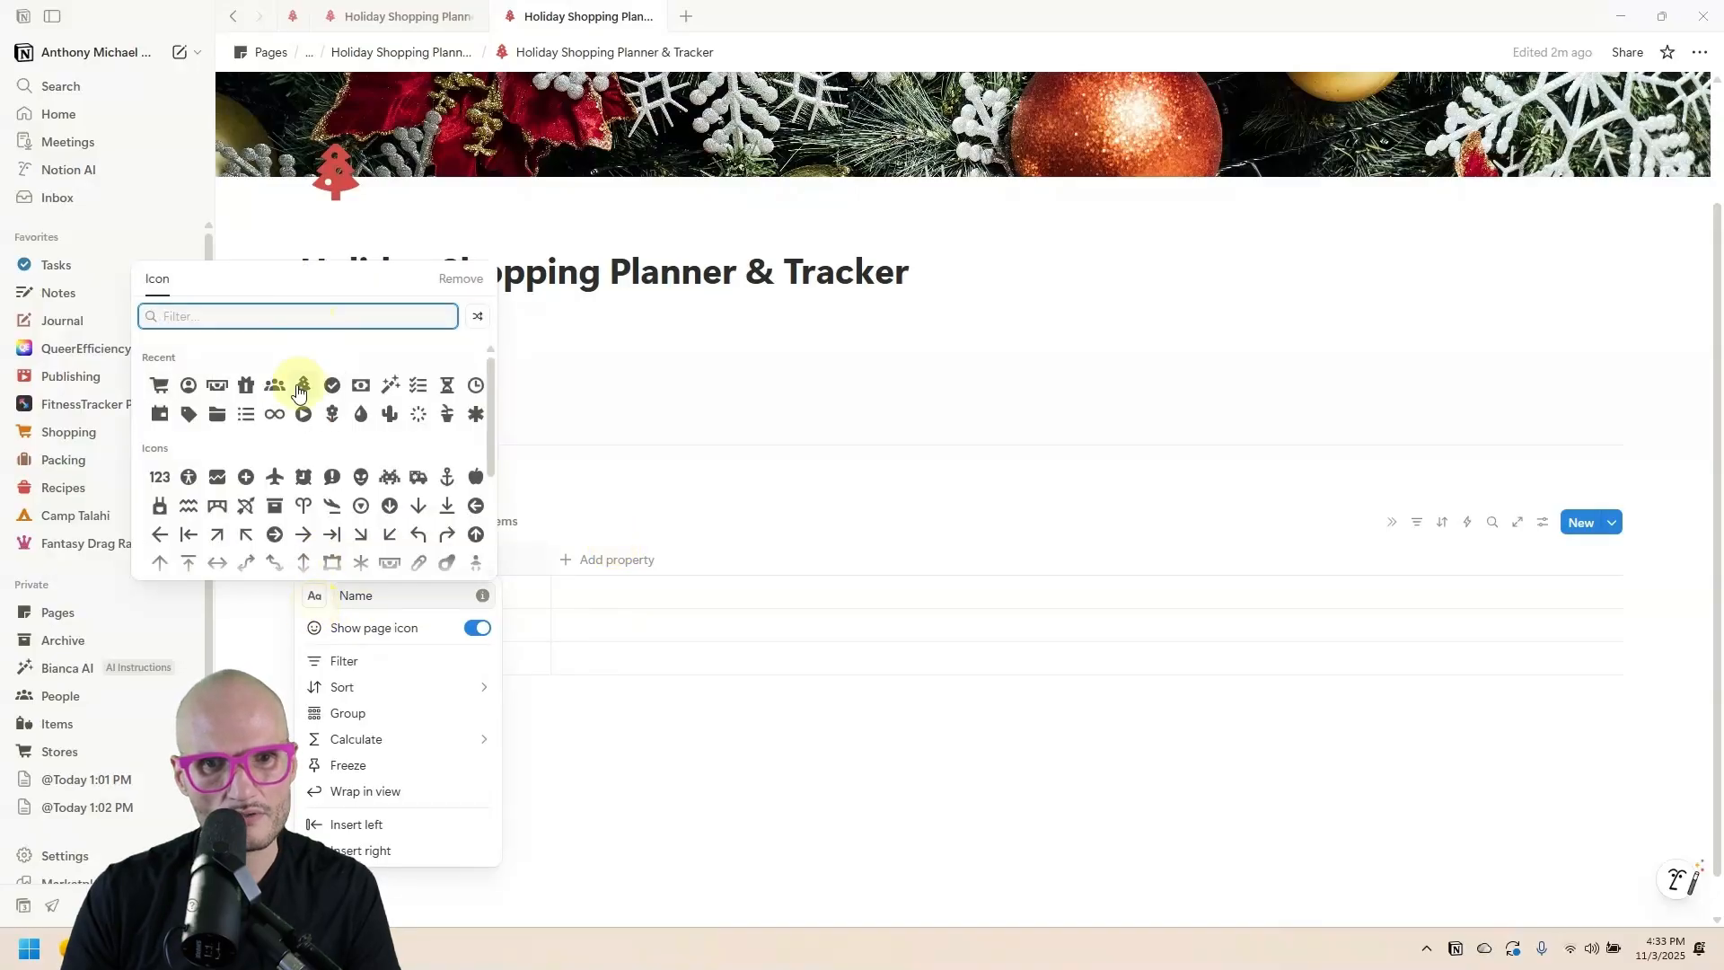
click(157, 385)
click(765, 845)
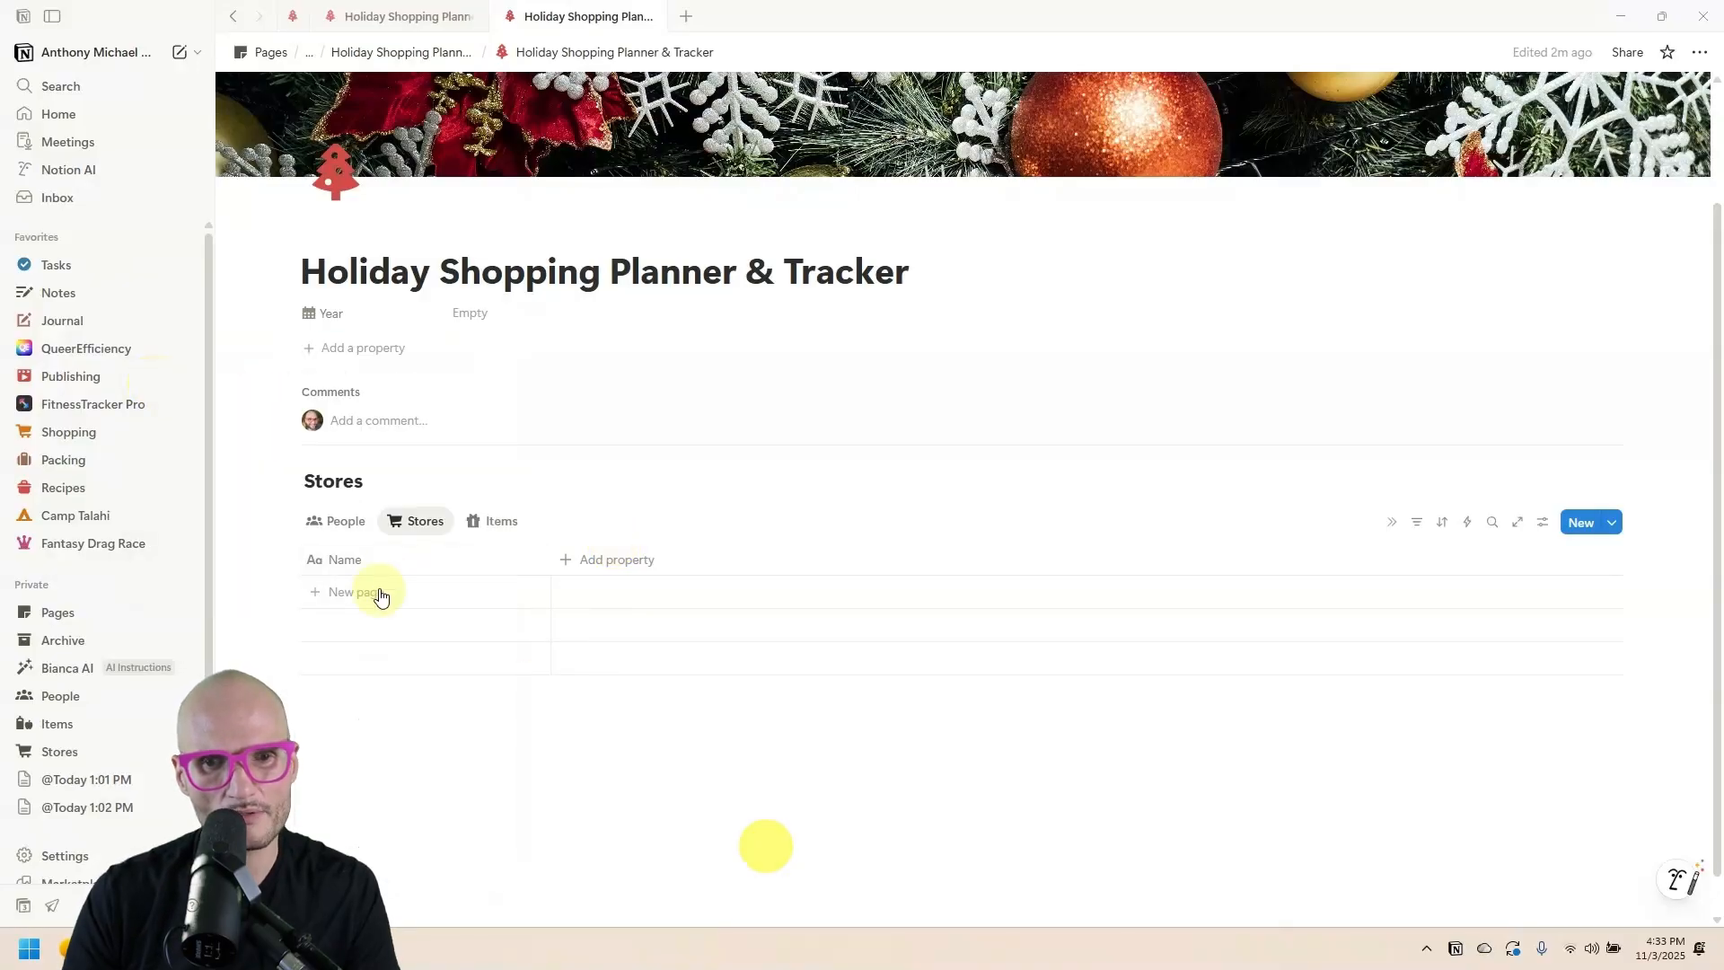
After reloading, narrow the Stores Name column and start a new blank row.
key(ctrl+r)
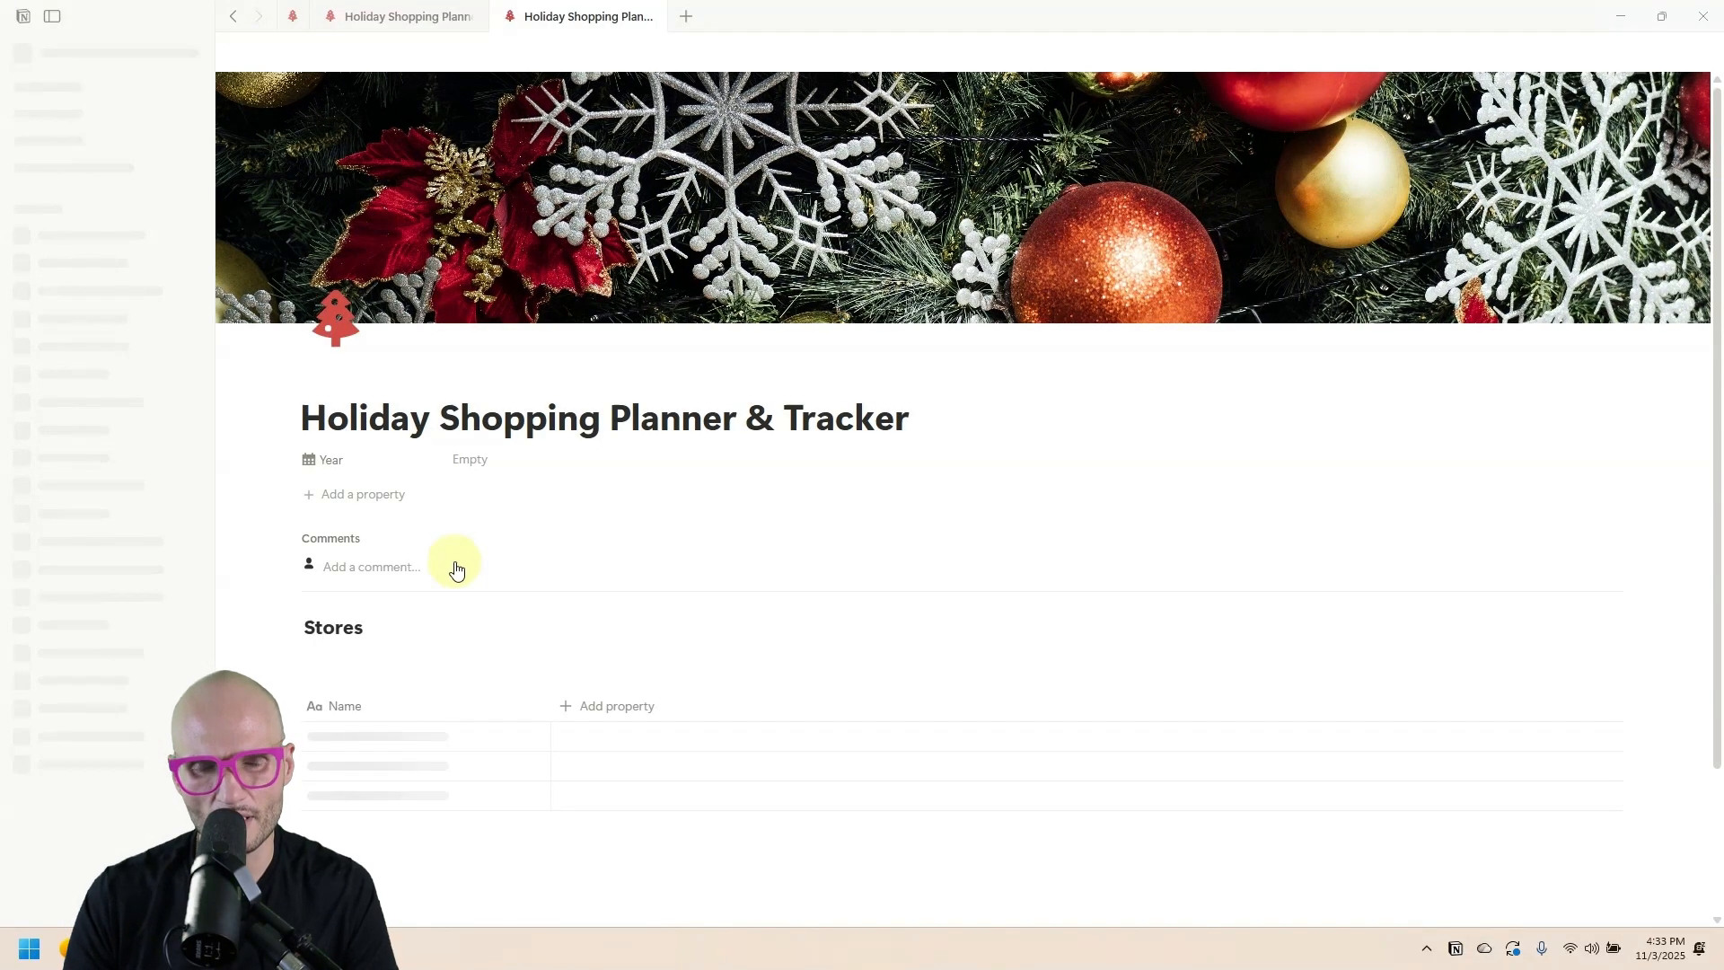
scroll(327, 704, down, 2)
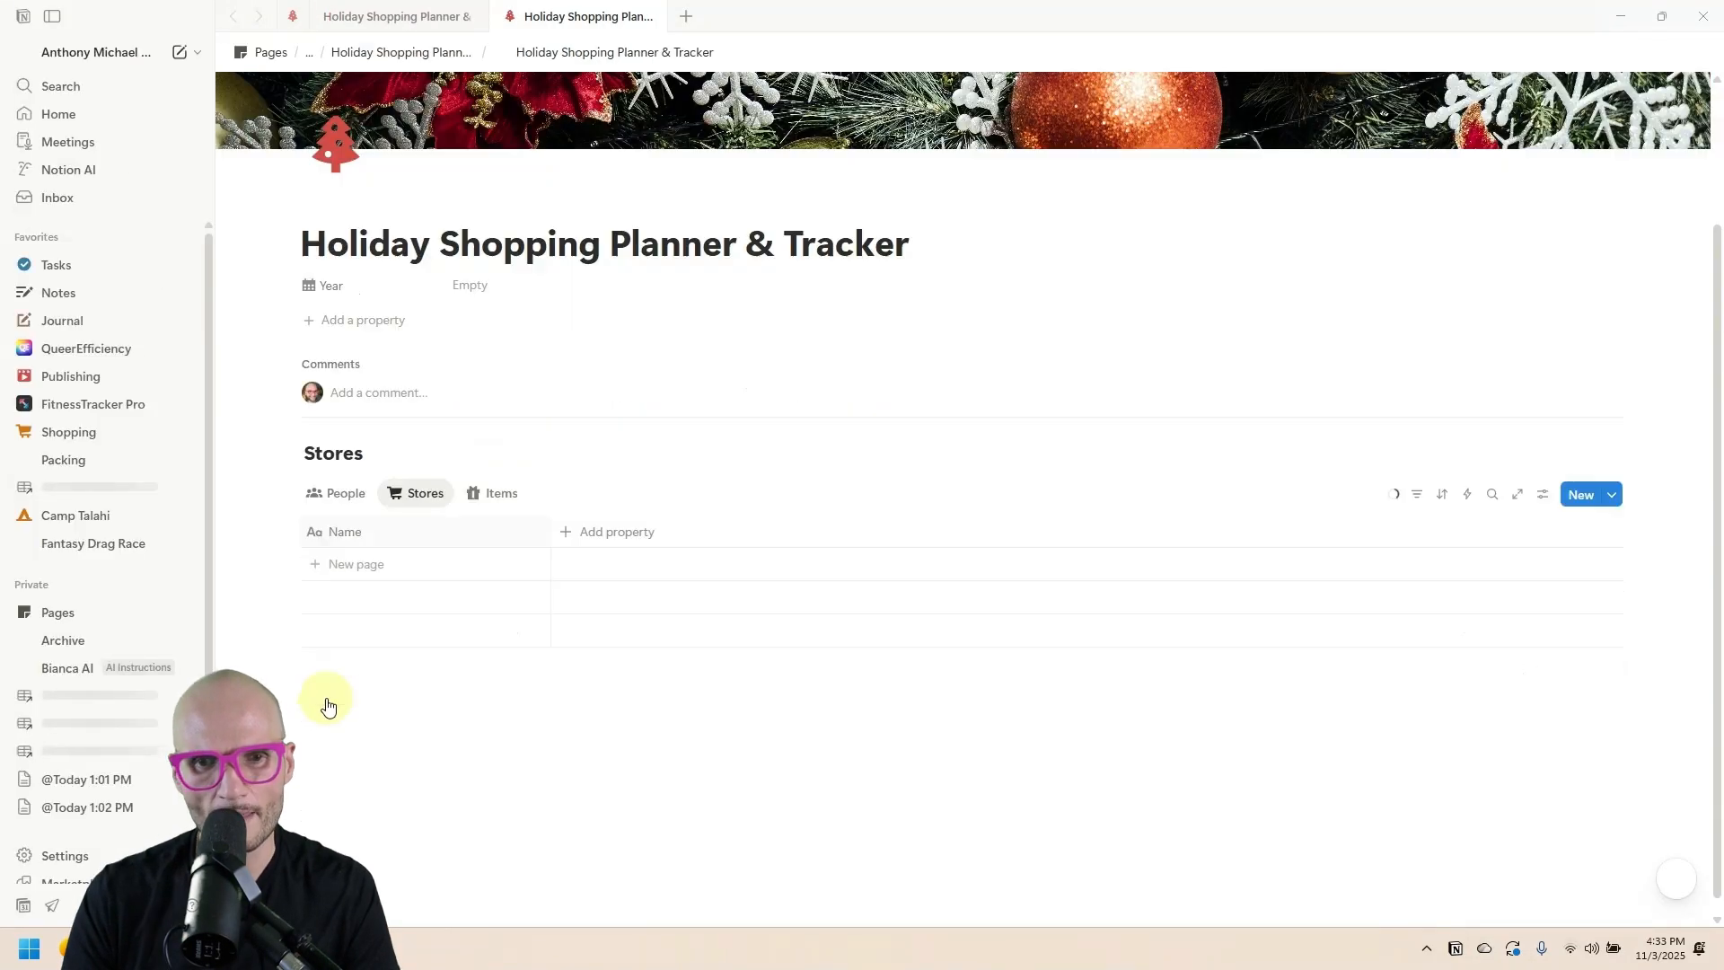
click(355, 536)
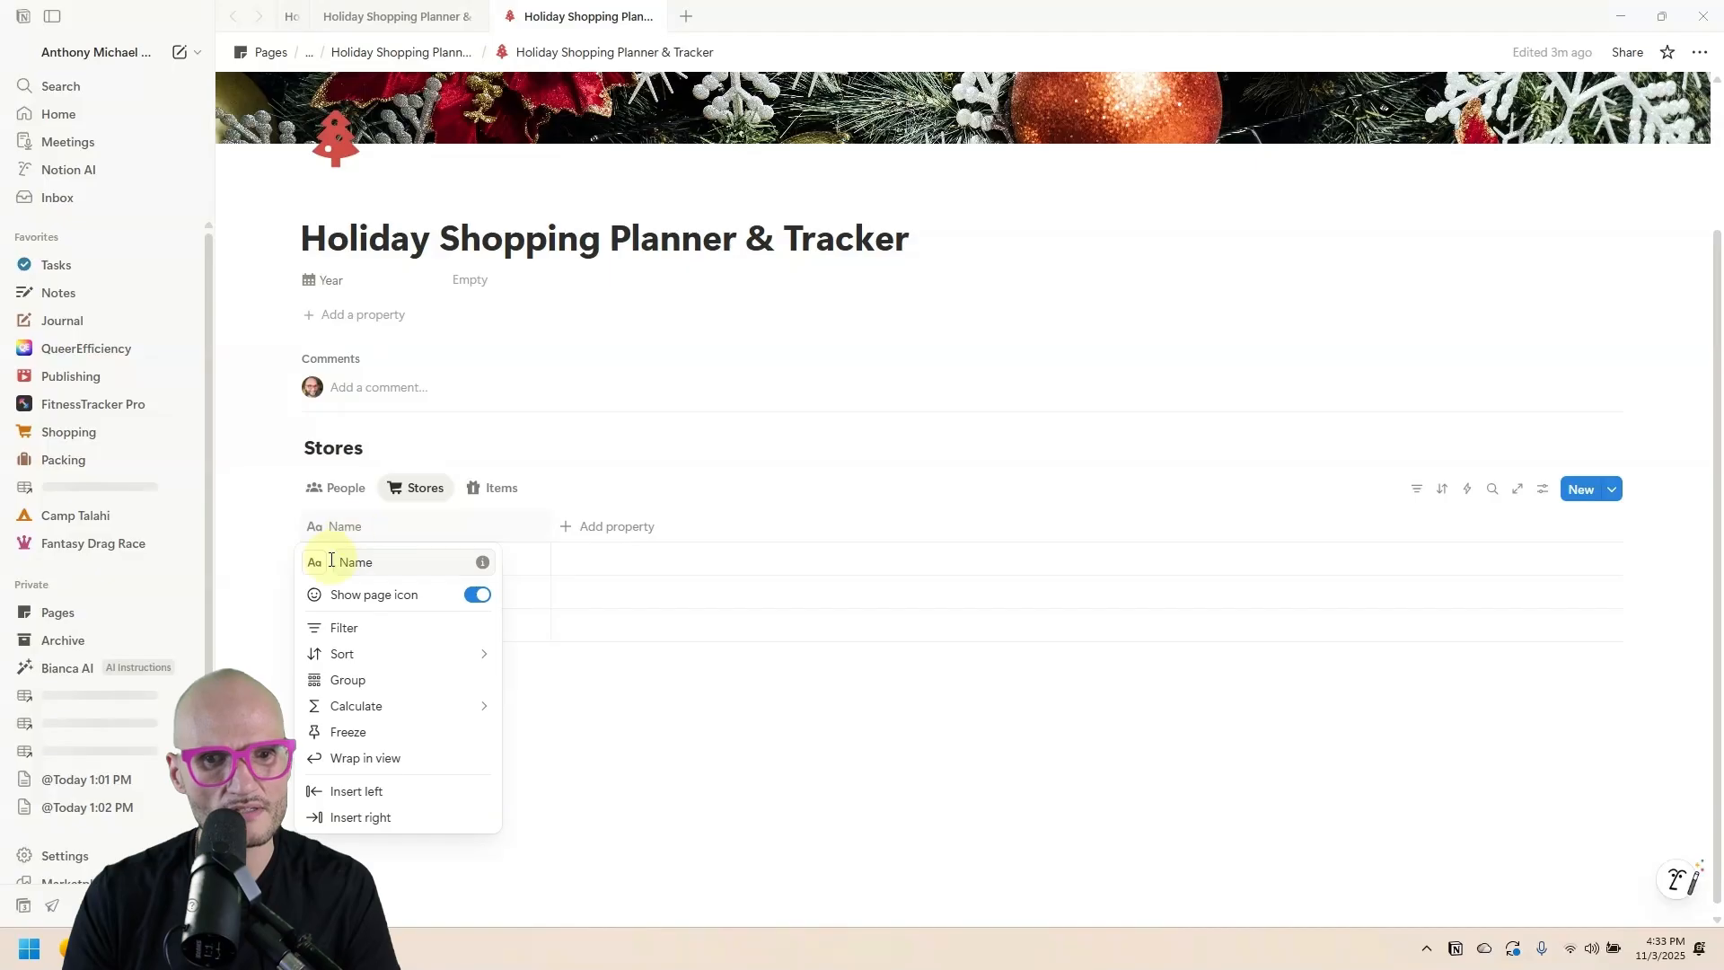
click(800, 589)
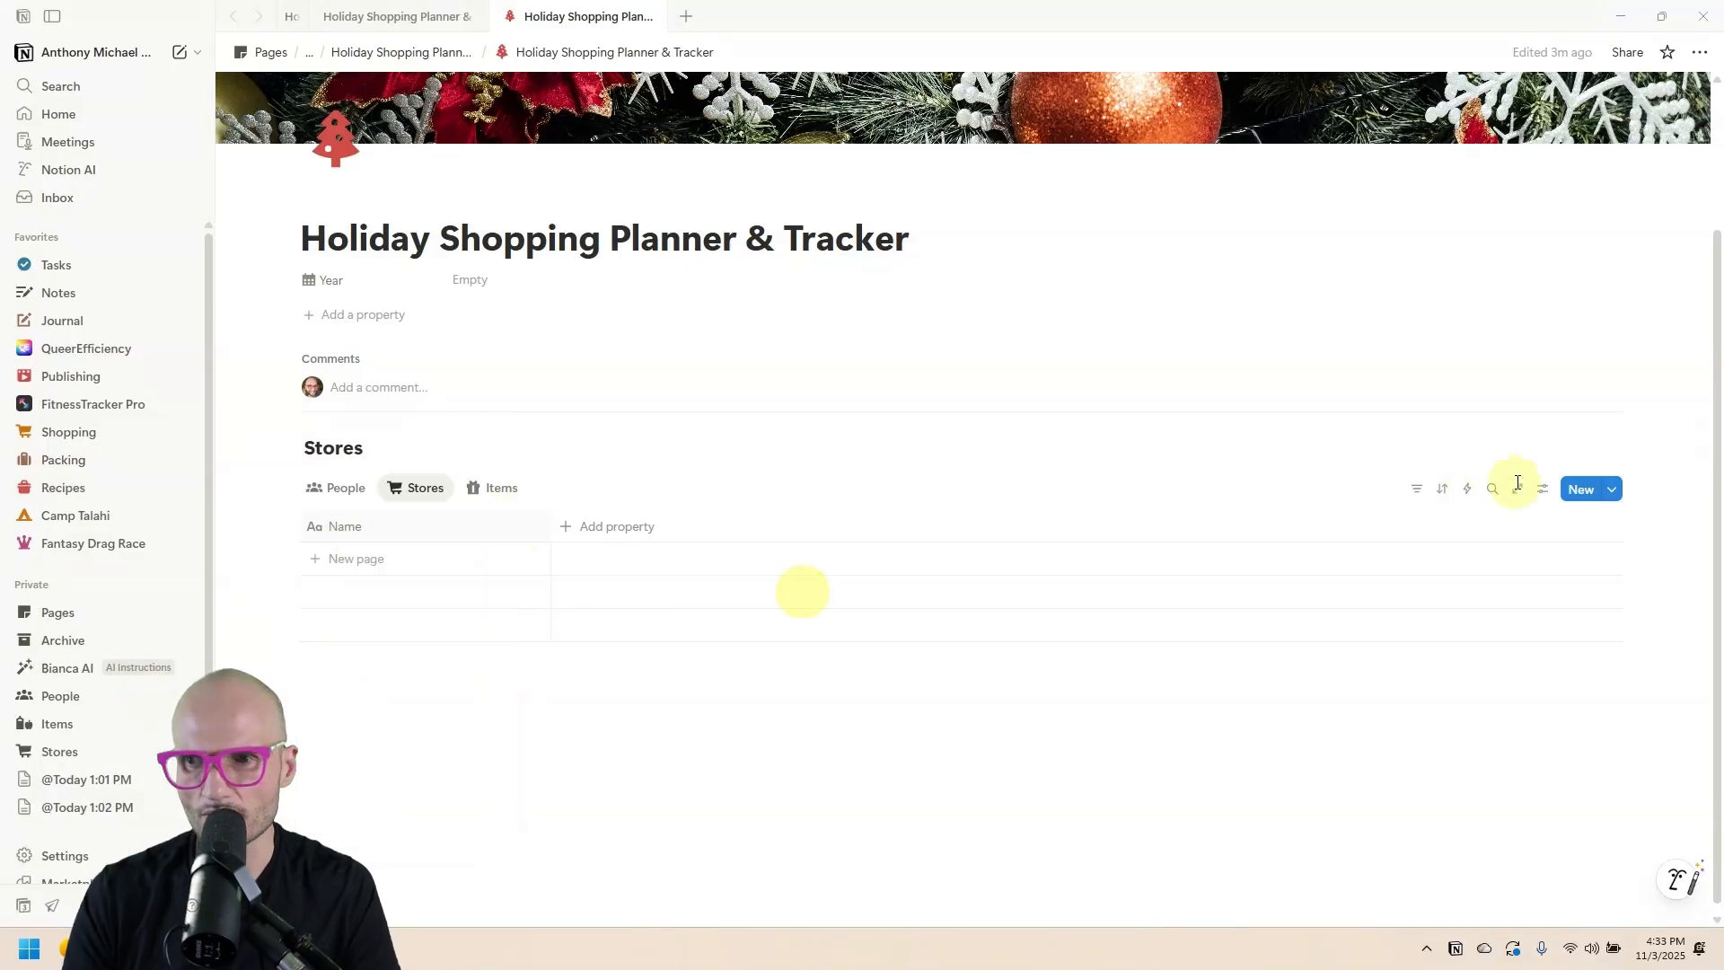
click(1537, 488)
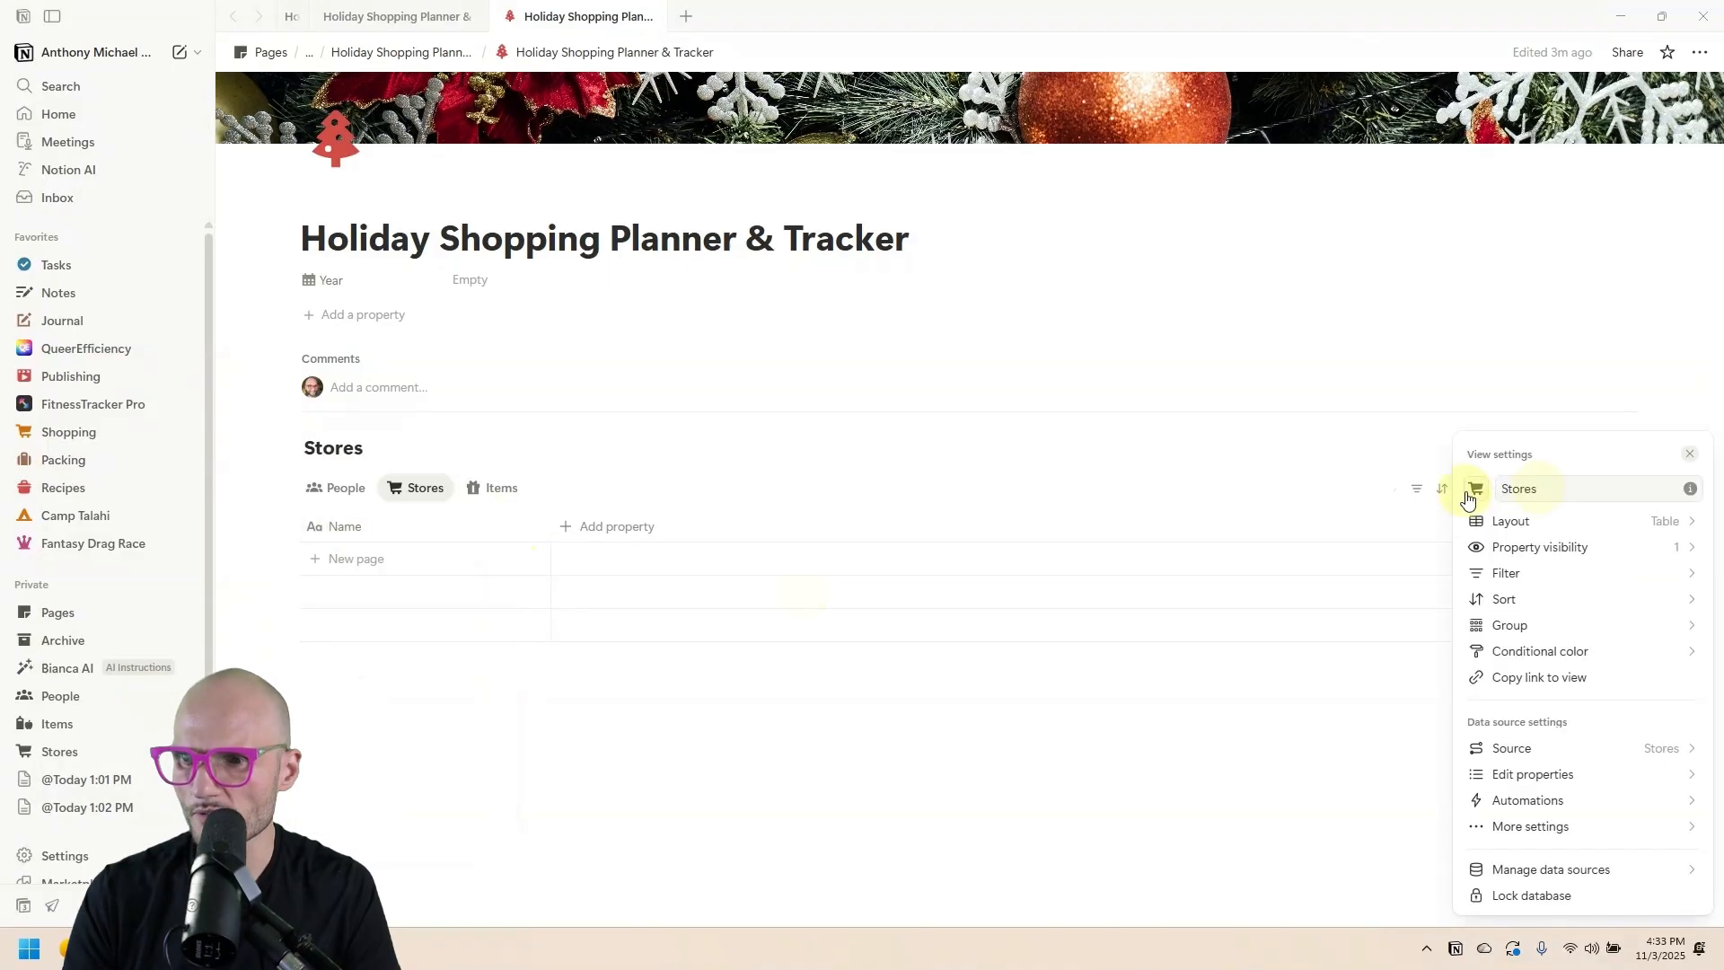
click(1562, 549)
click(1573, 601)
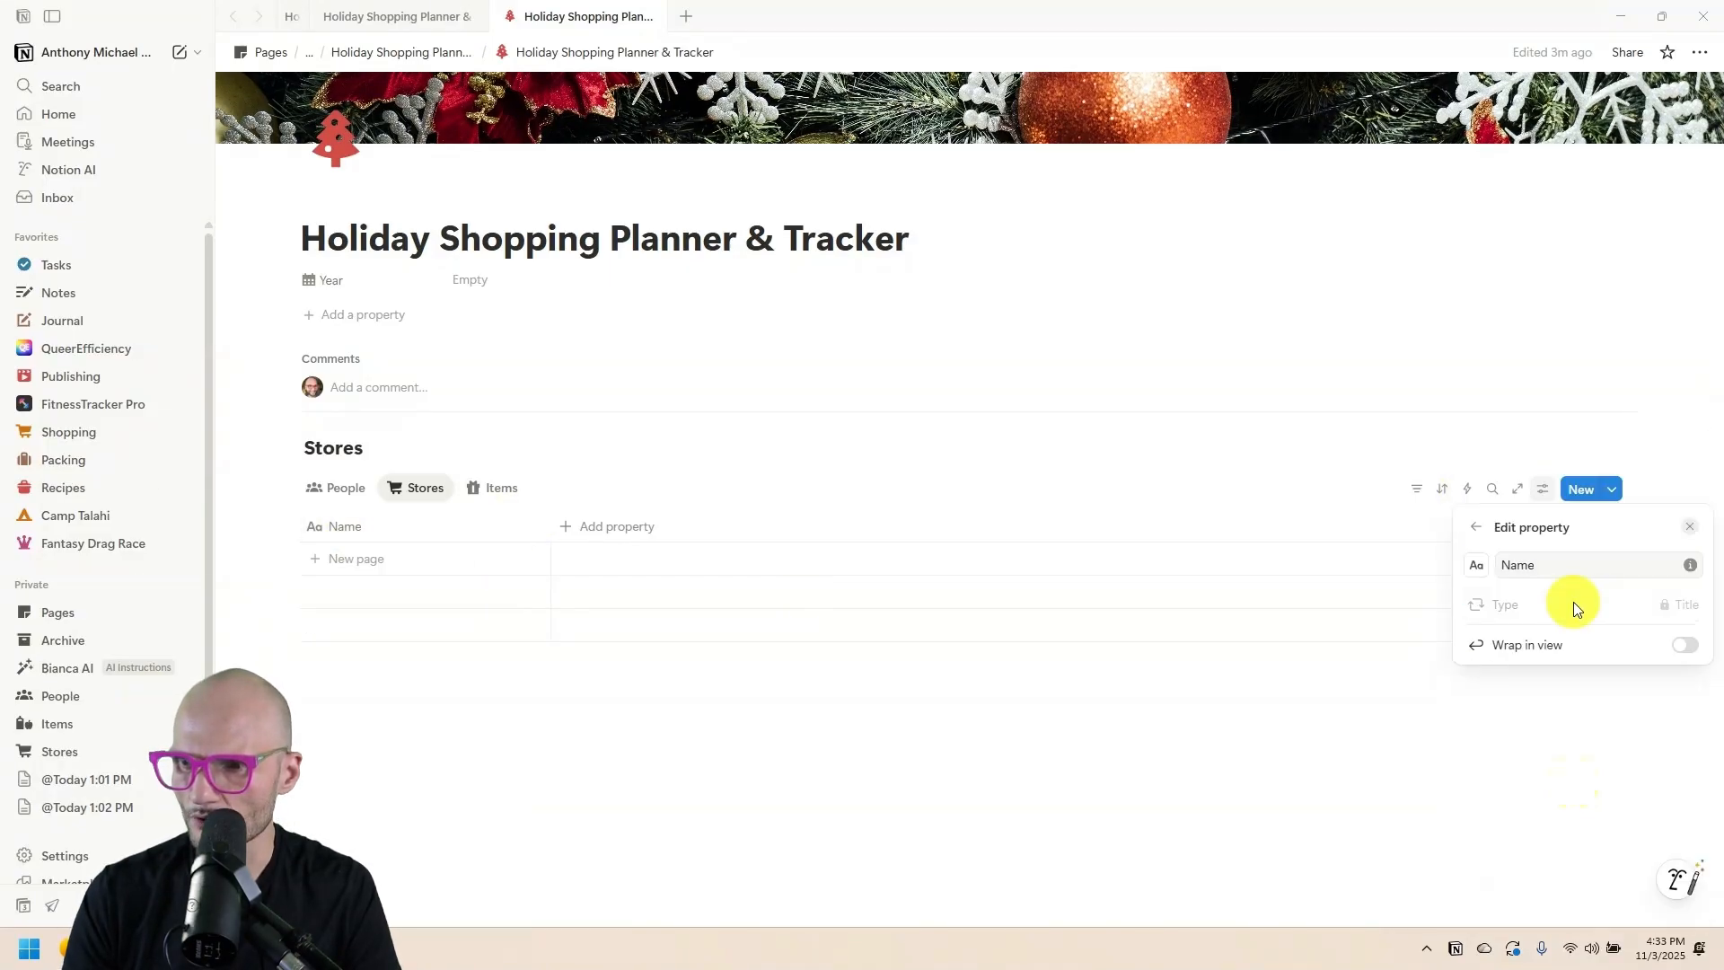
click(1479, 566)
click(1486, 725)
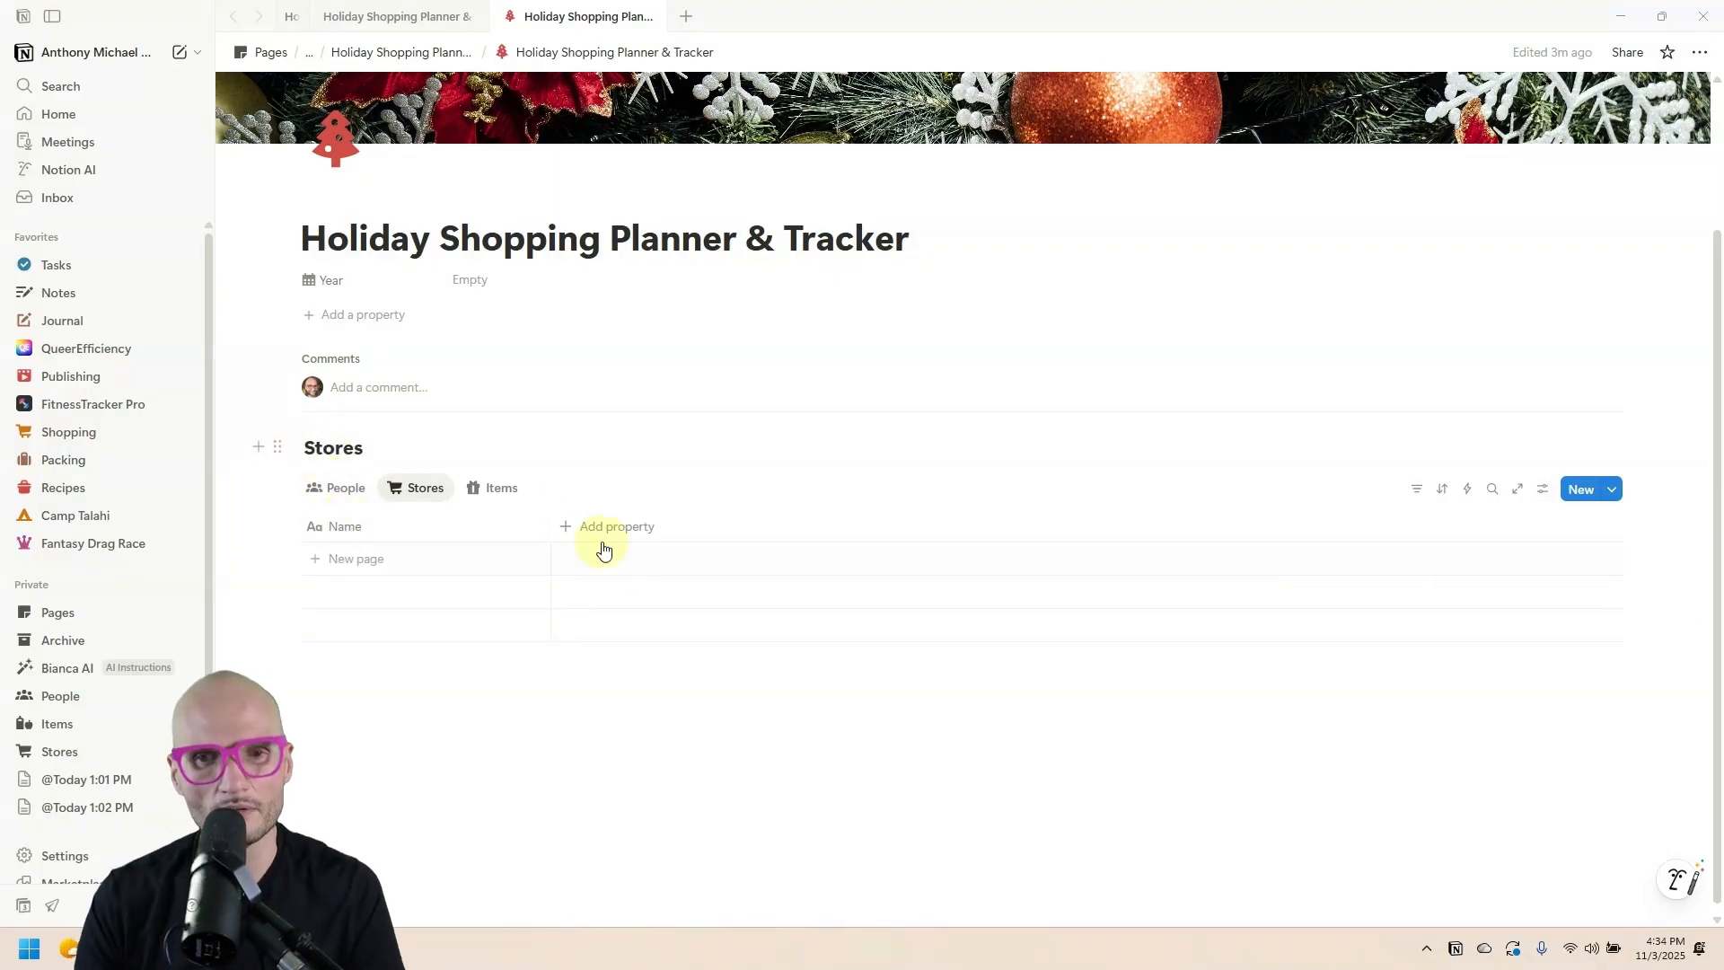
drag(550, 527, 496, 529)
click(365, 560)
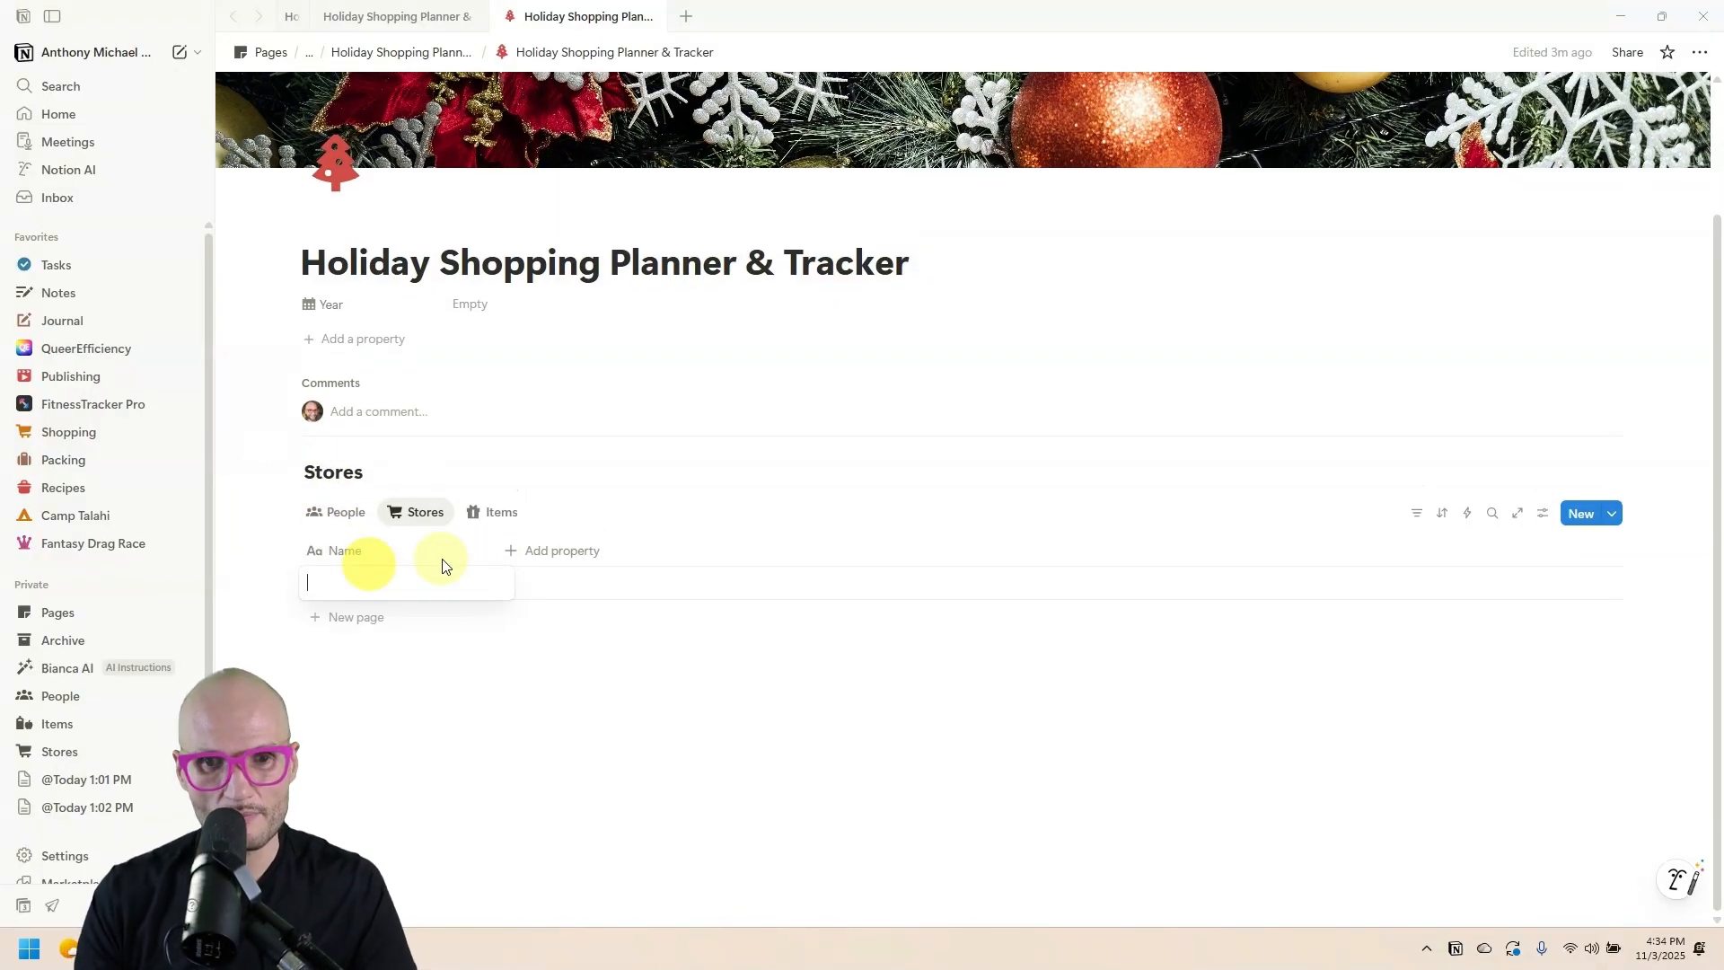
Add Amazon and create a Stores template with an orange shopping-cart icon.
text(Amazon)
key(Return)
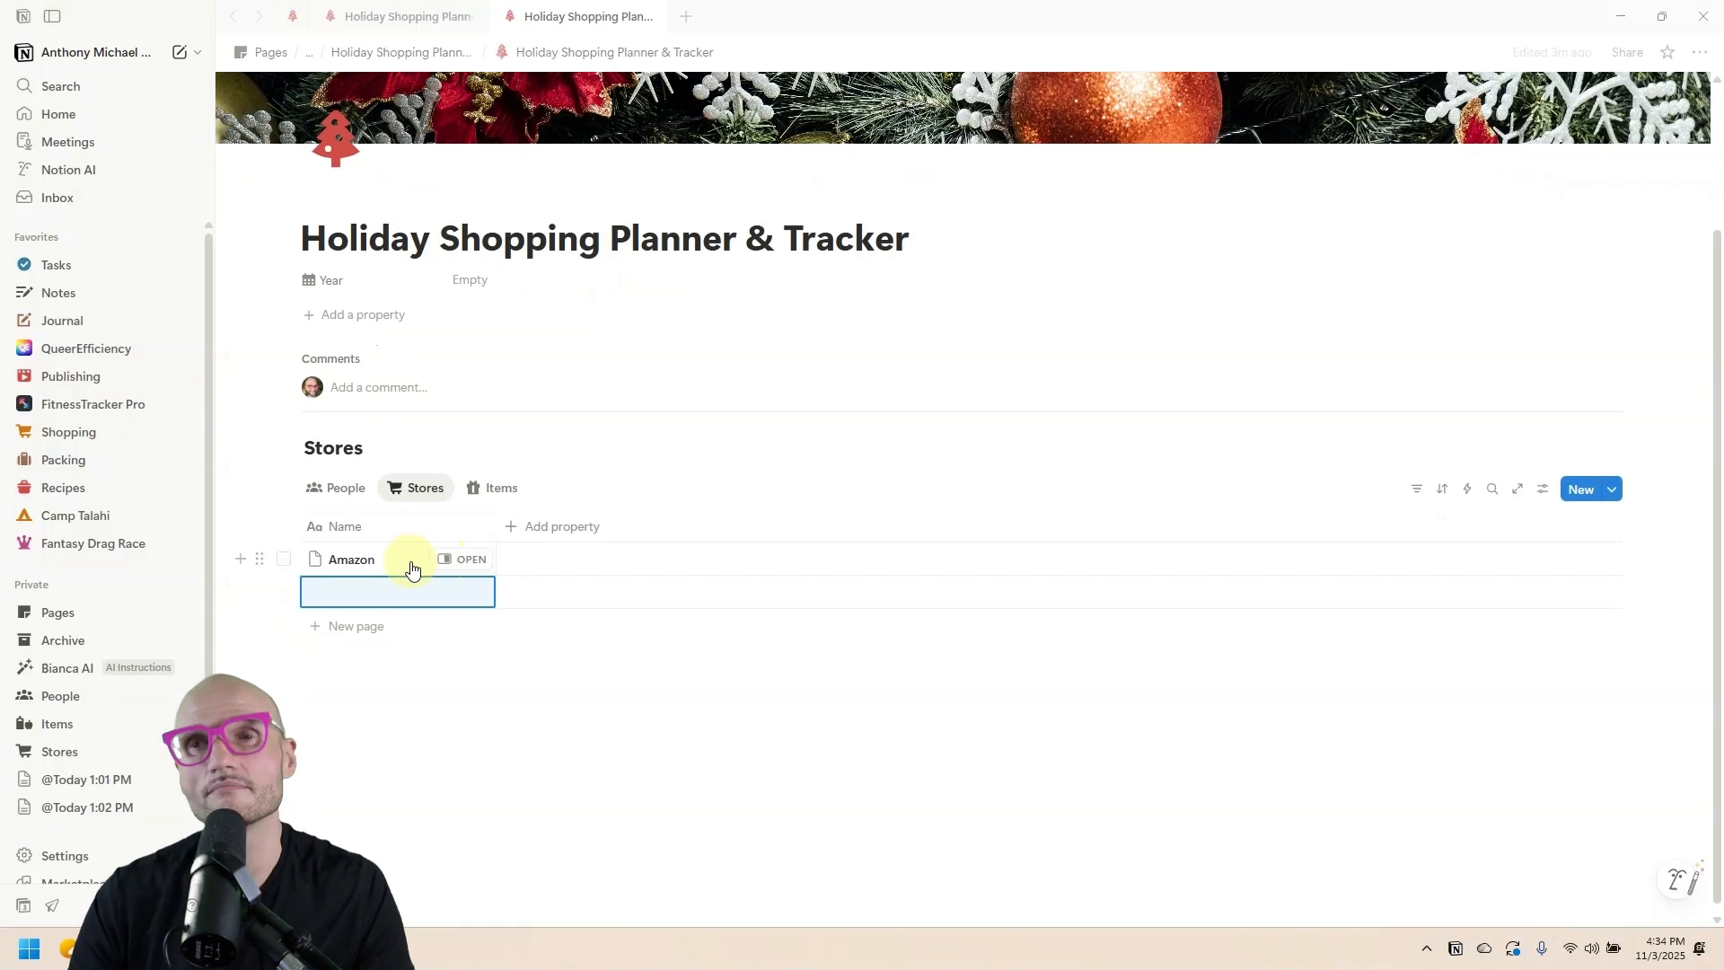
click(1604, 489)
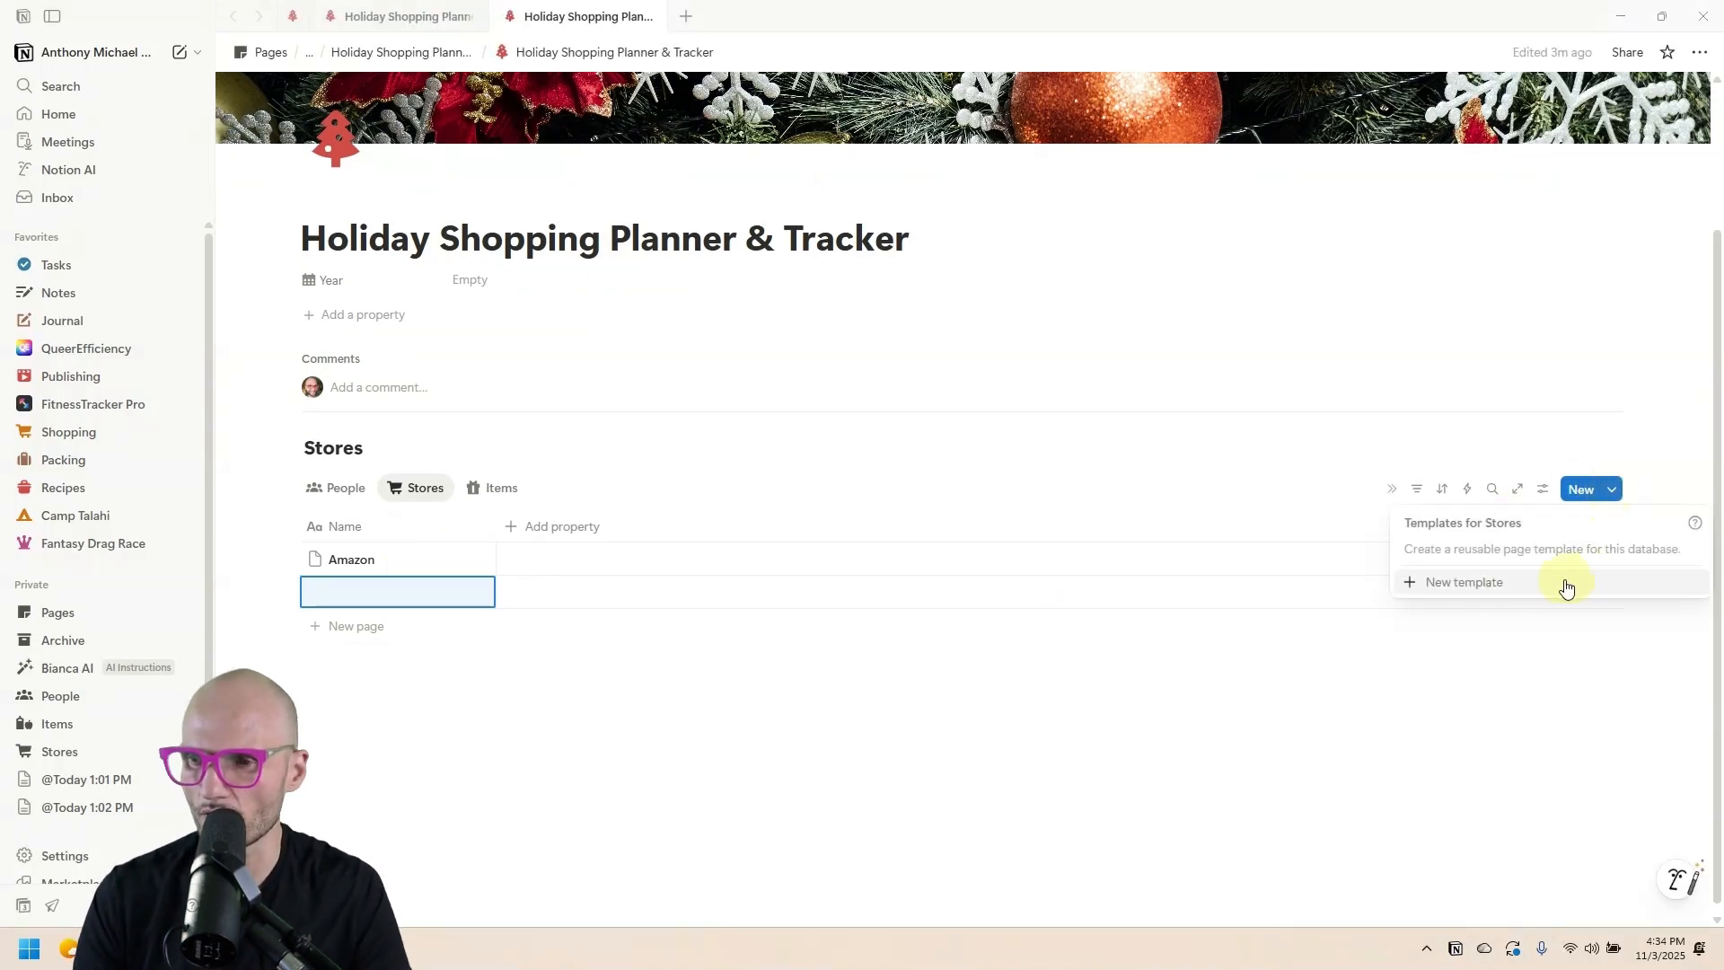
click(1565, 585)
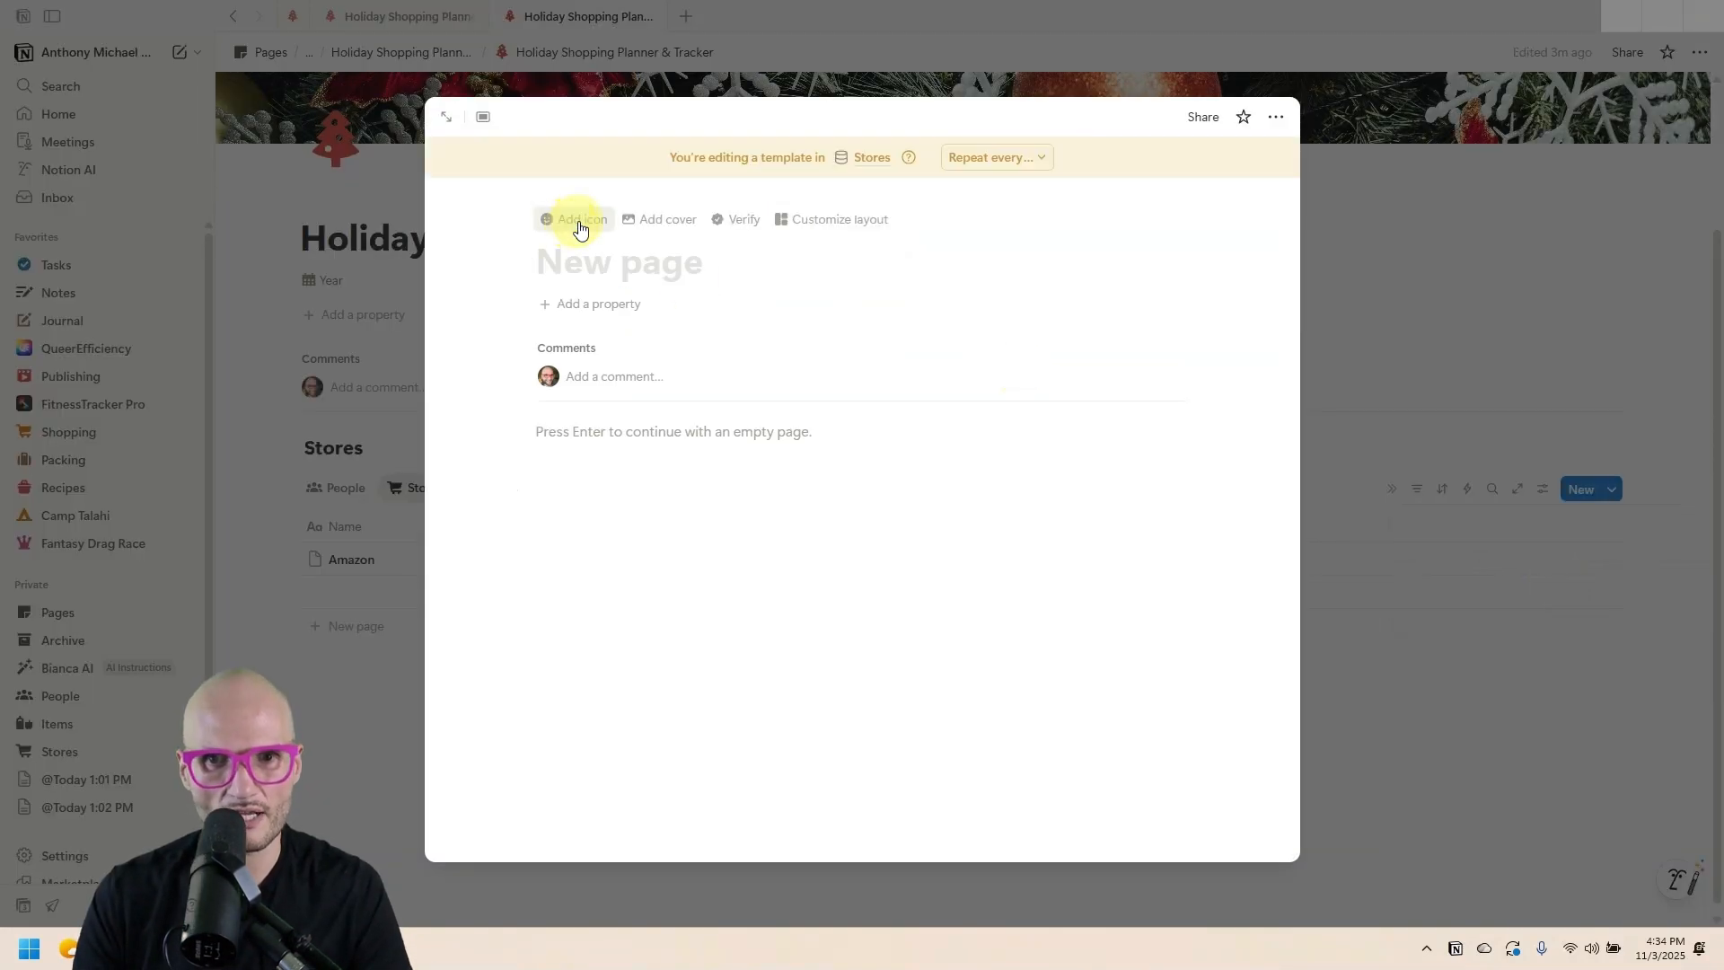
click(569, 219)
click(571, 298)
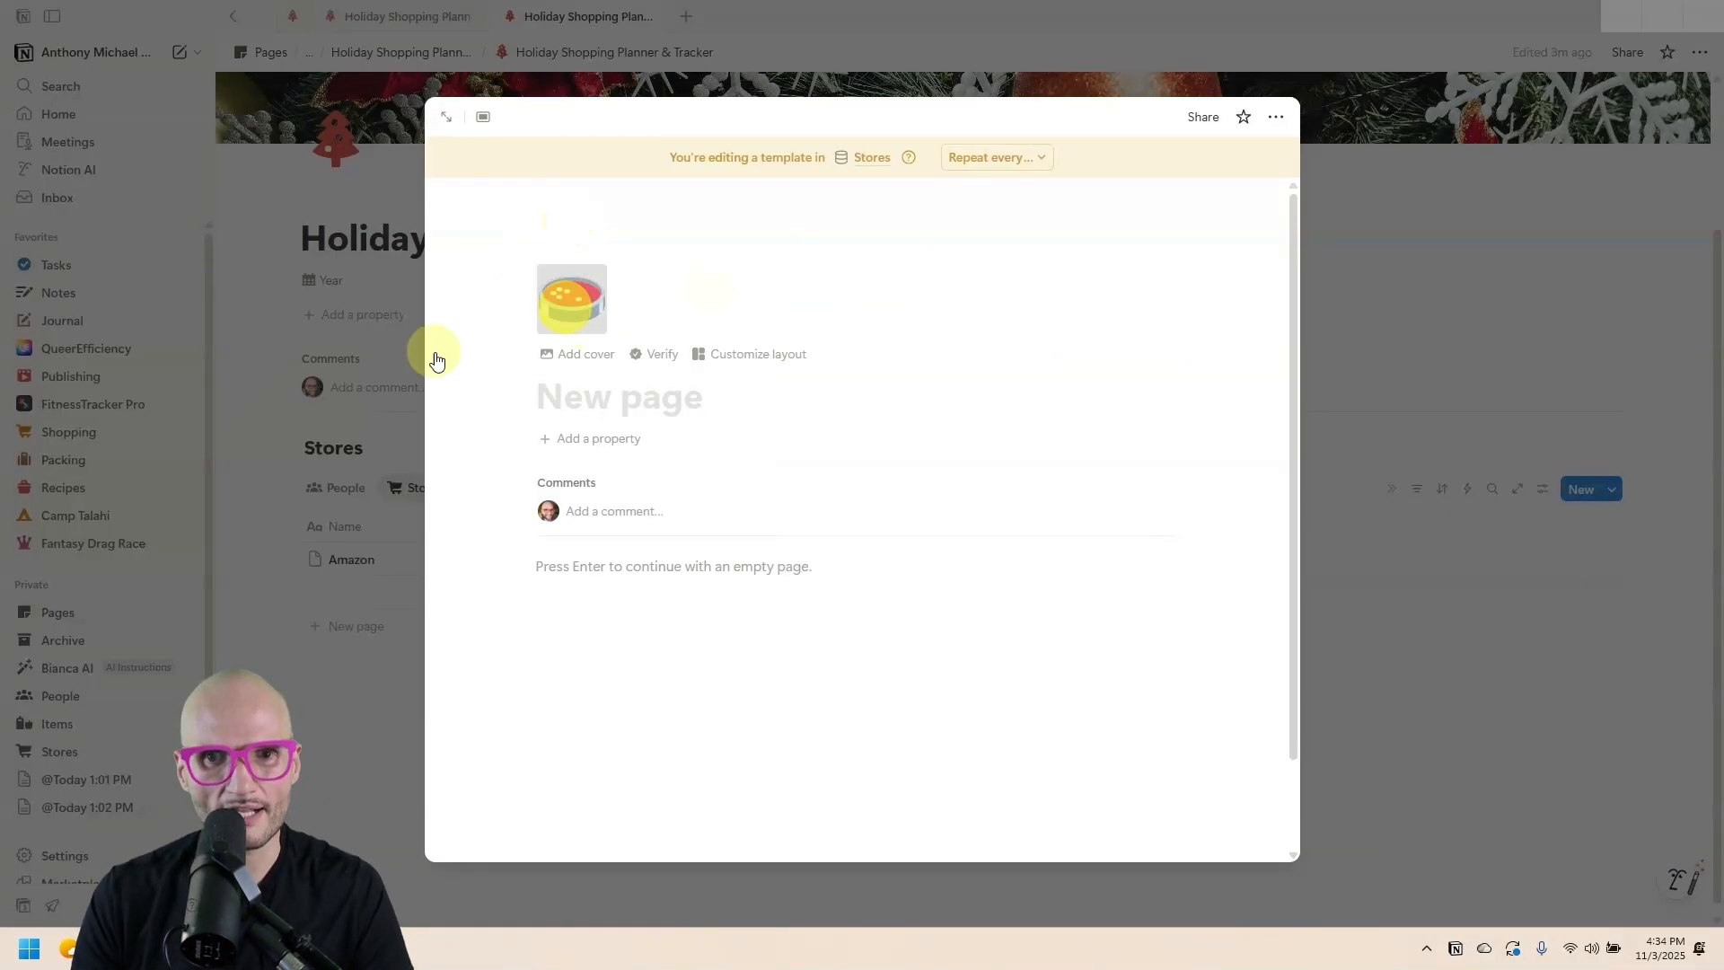
click(464, 365)
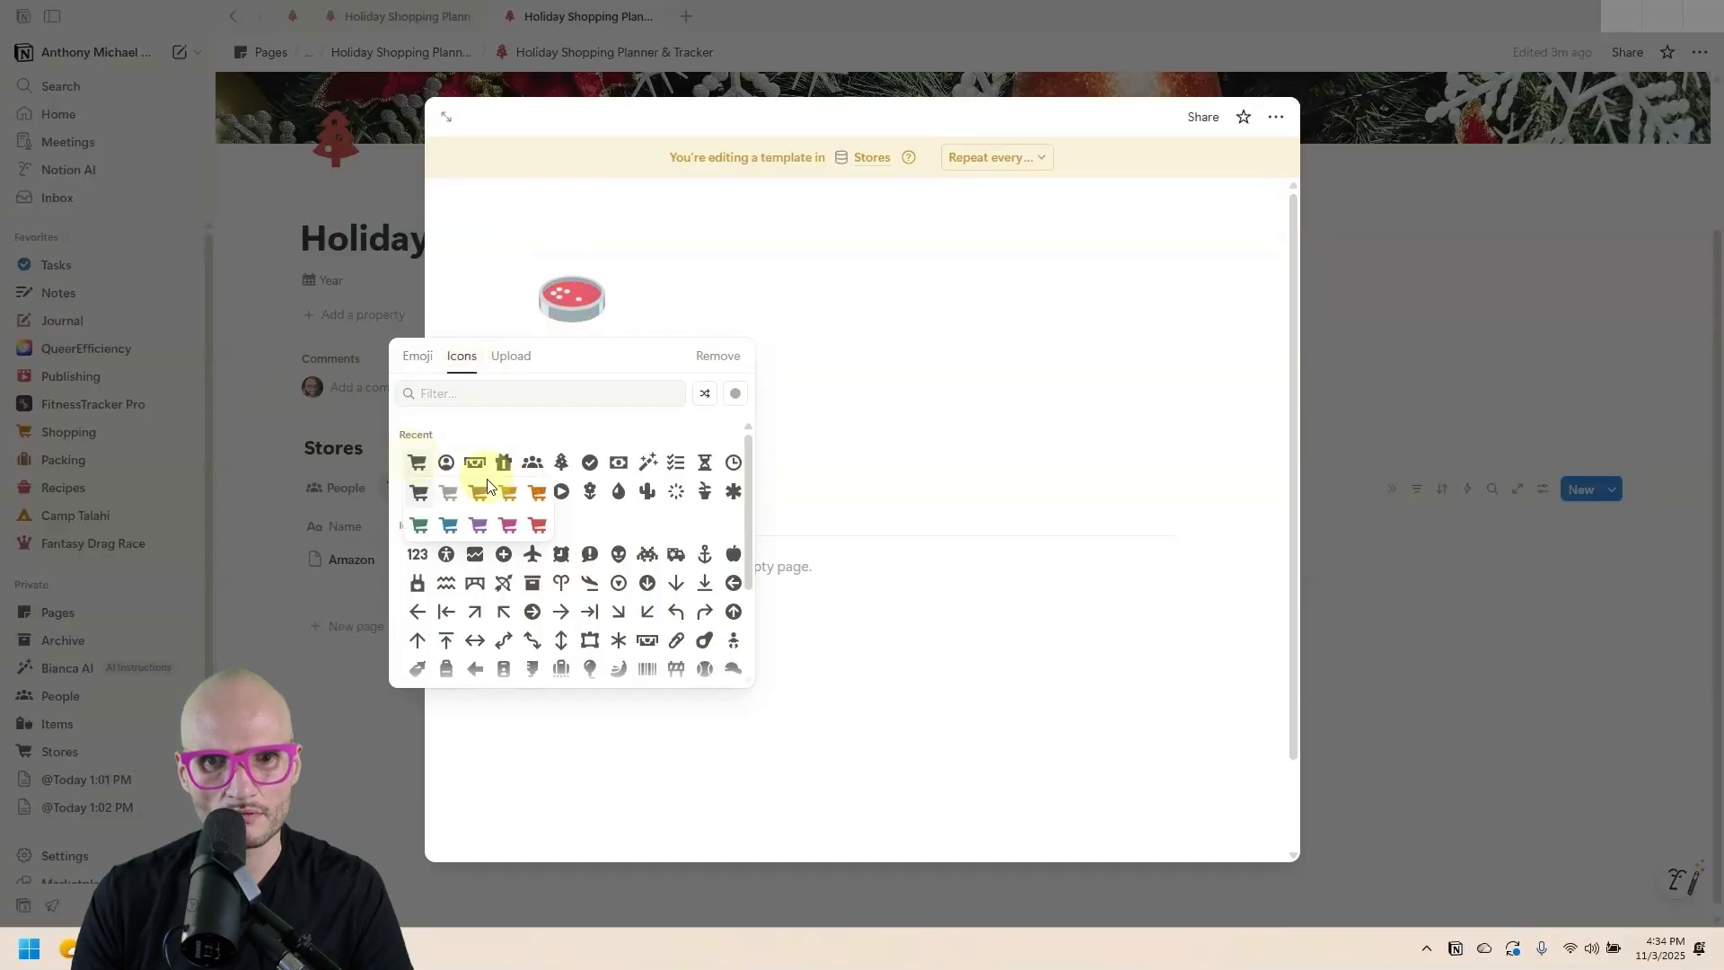
click(512, 490)
click(1346, 174)
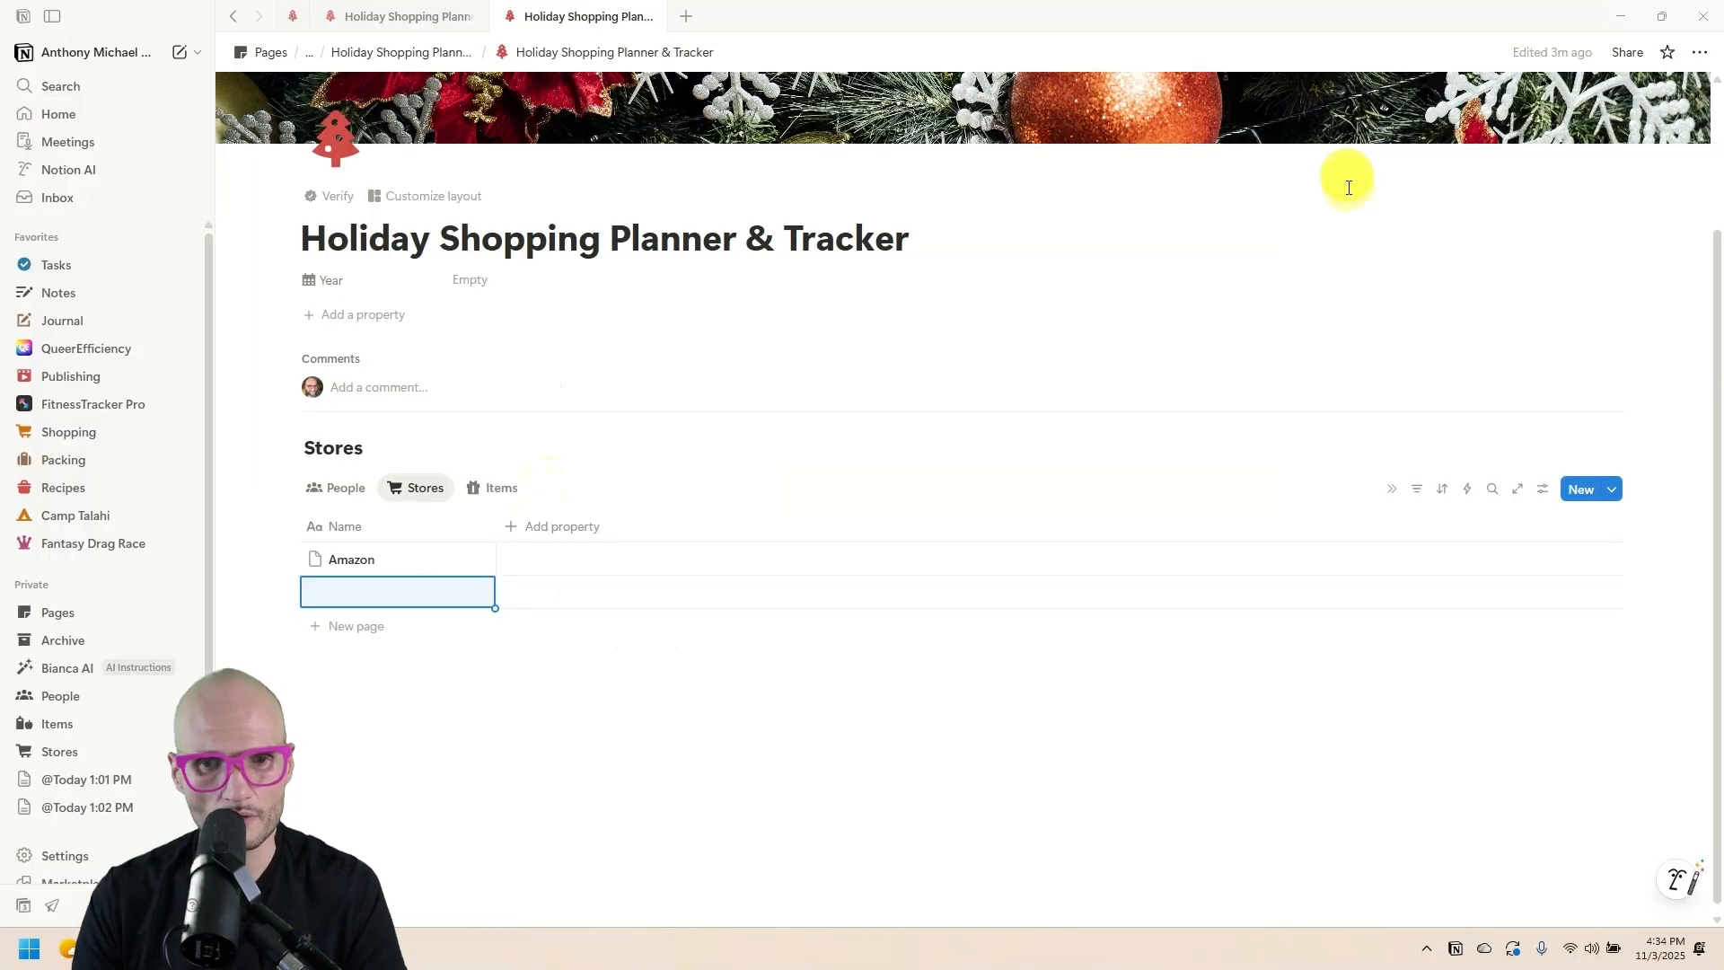
Set the cart template as the default for Stores.
click(1614, 491)
click(1694, 553)
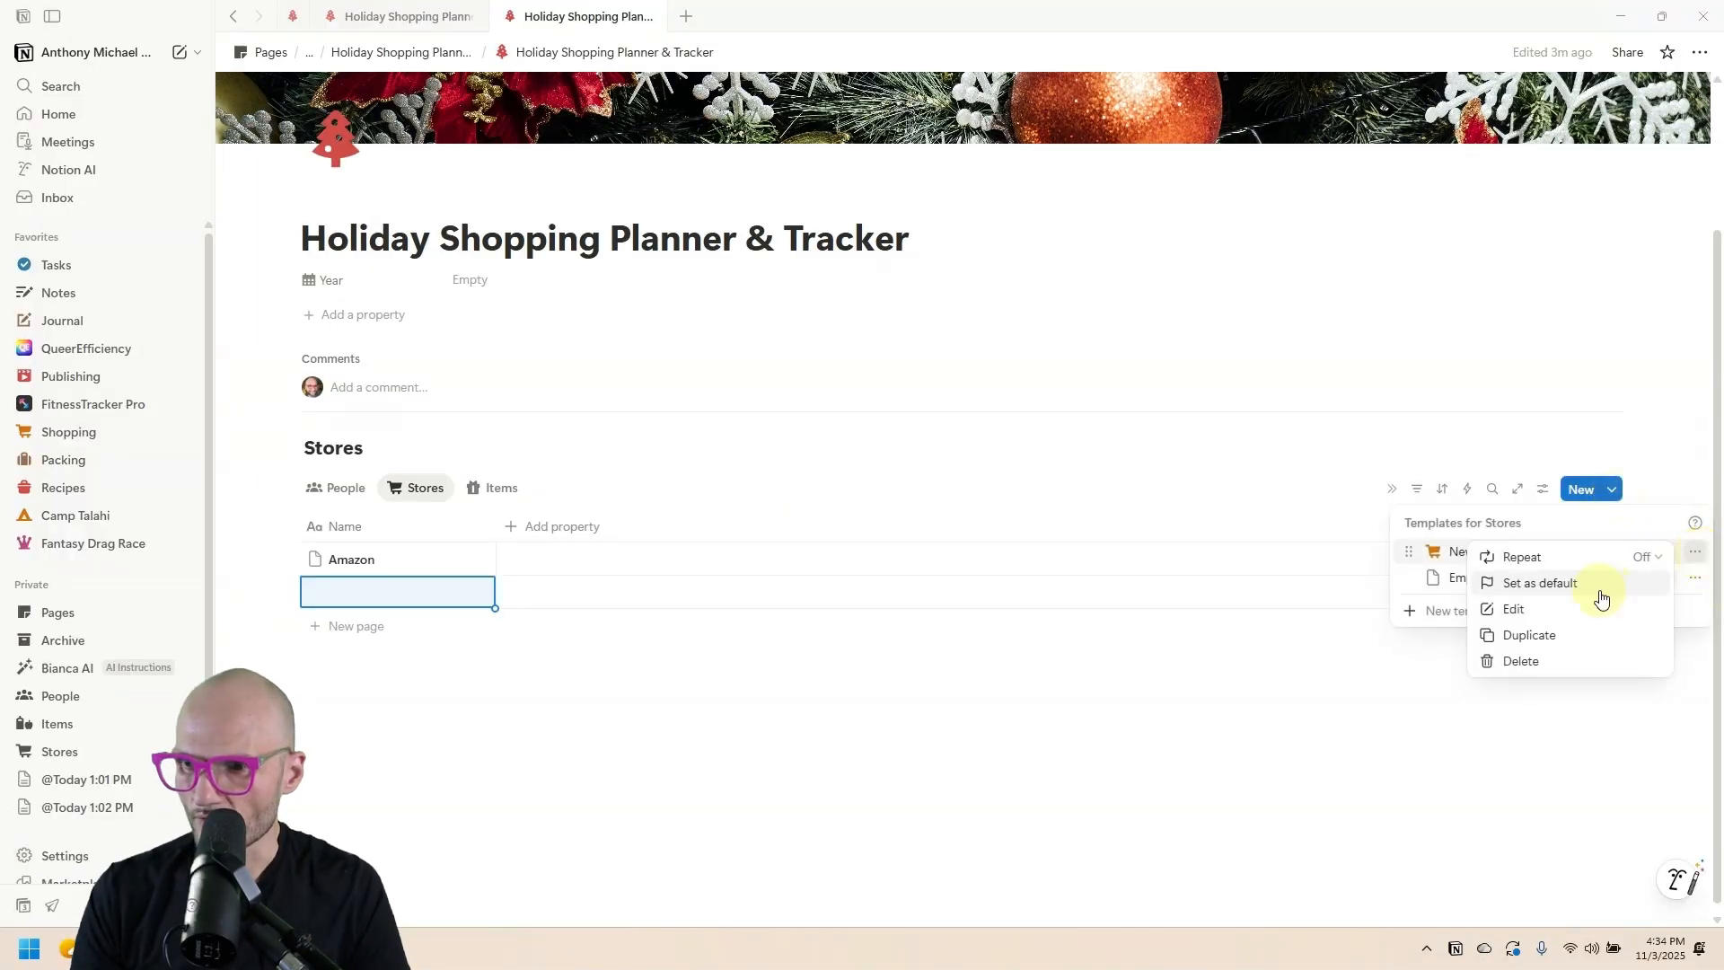
click(1598, 589)
click(897, 467)
Add an Etsy row using the cart template, then switch to the web browser.
click(348, 593)
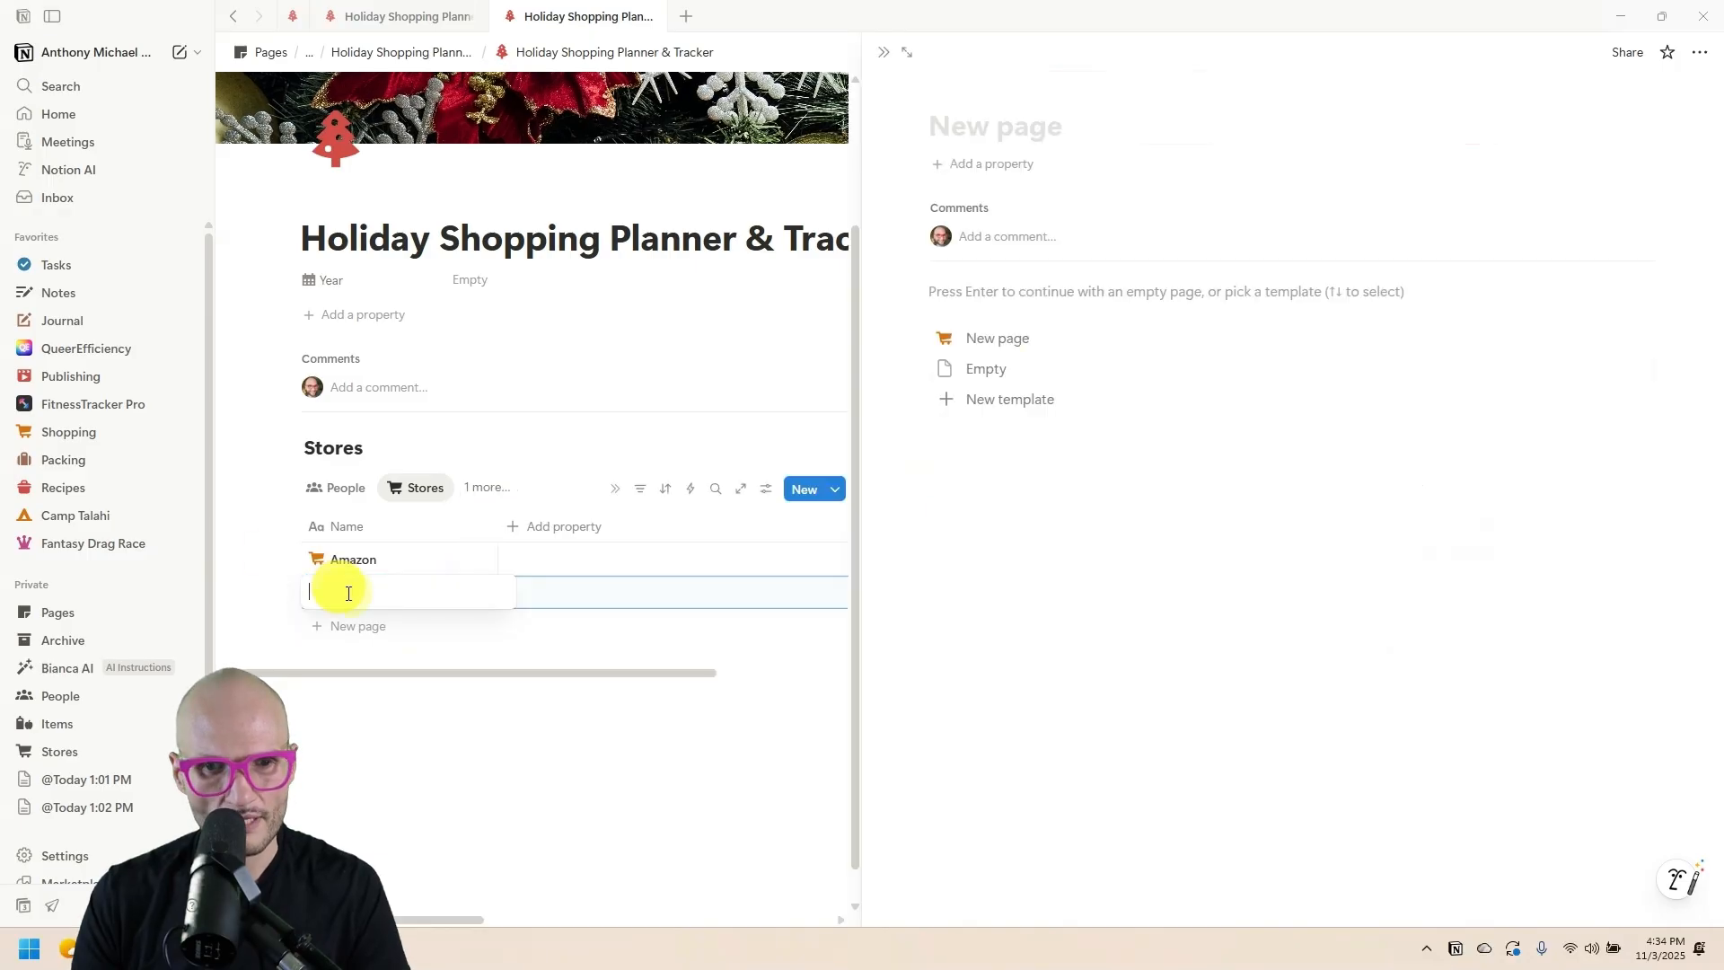
click(986, 344)
click(989, 162)
text(Etsy)
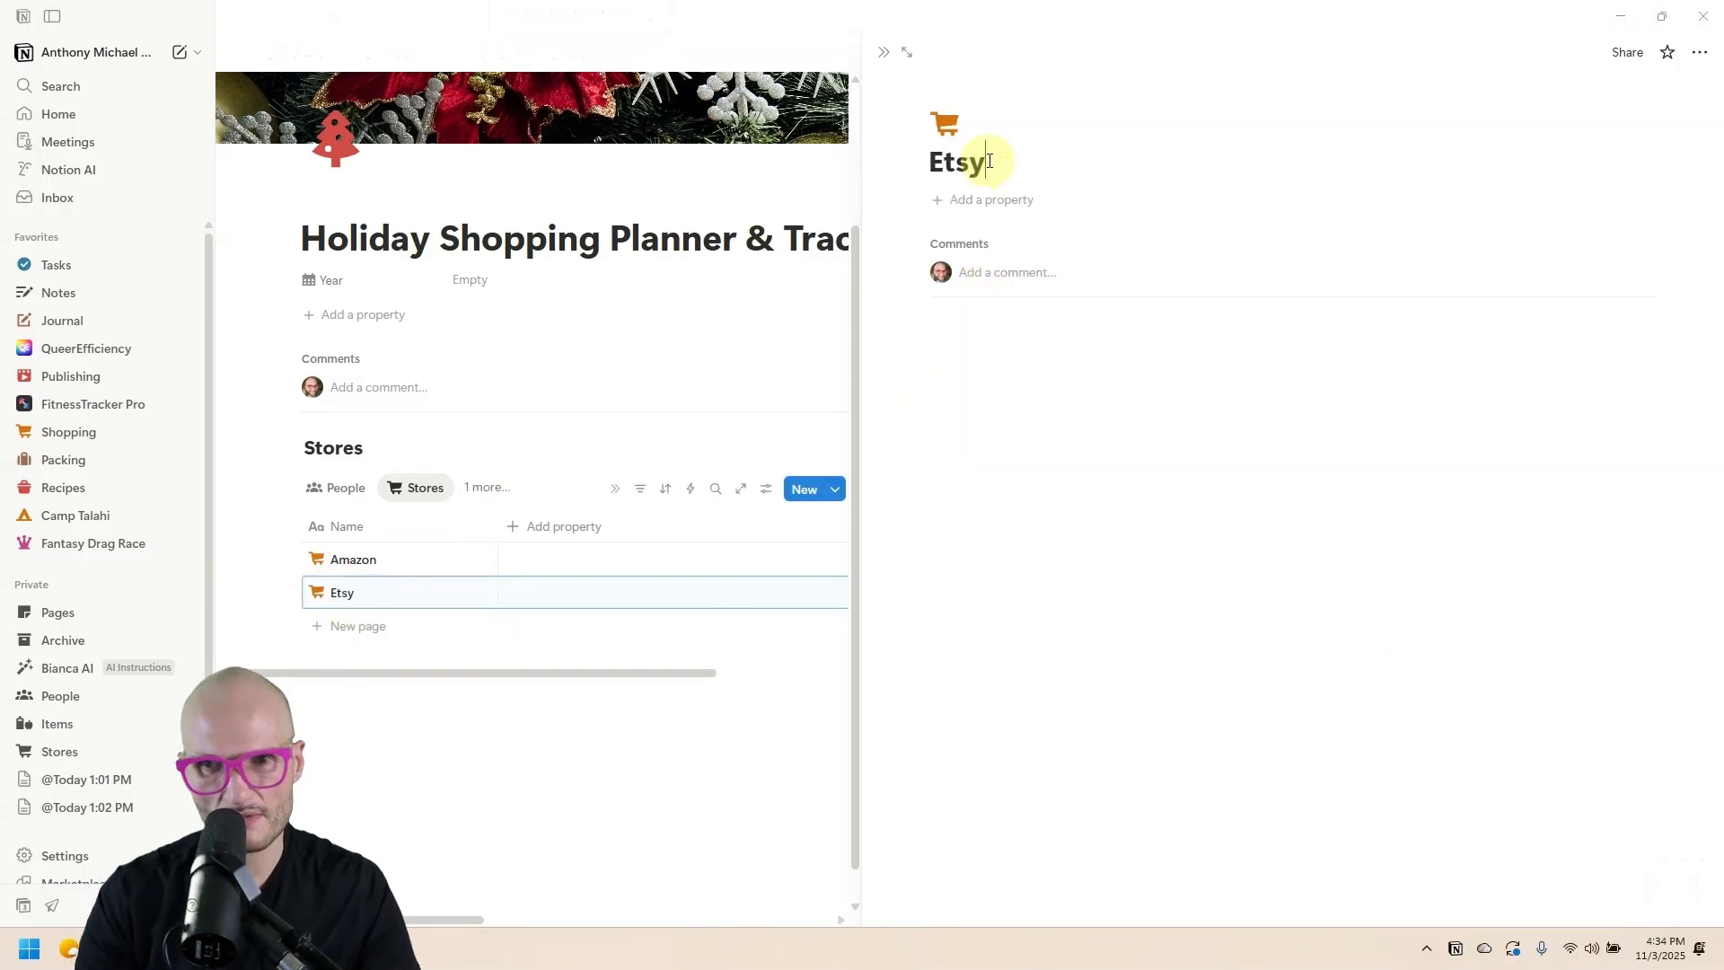
click(577, 281)
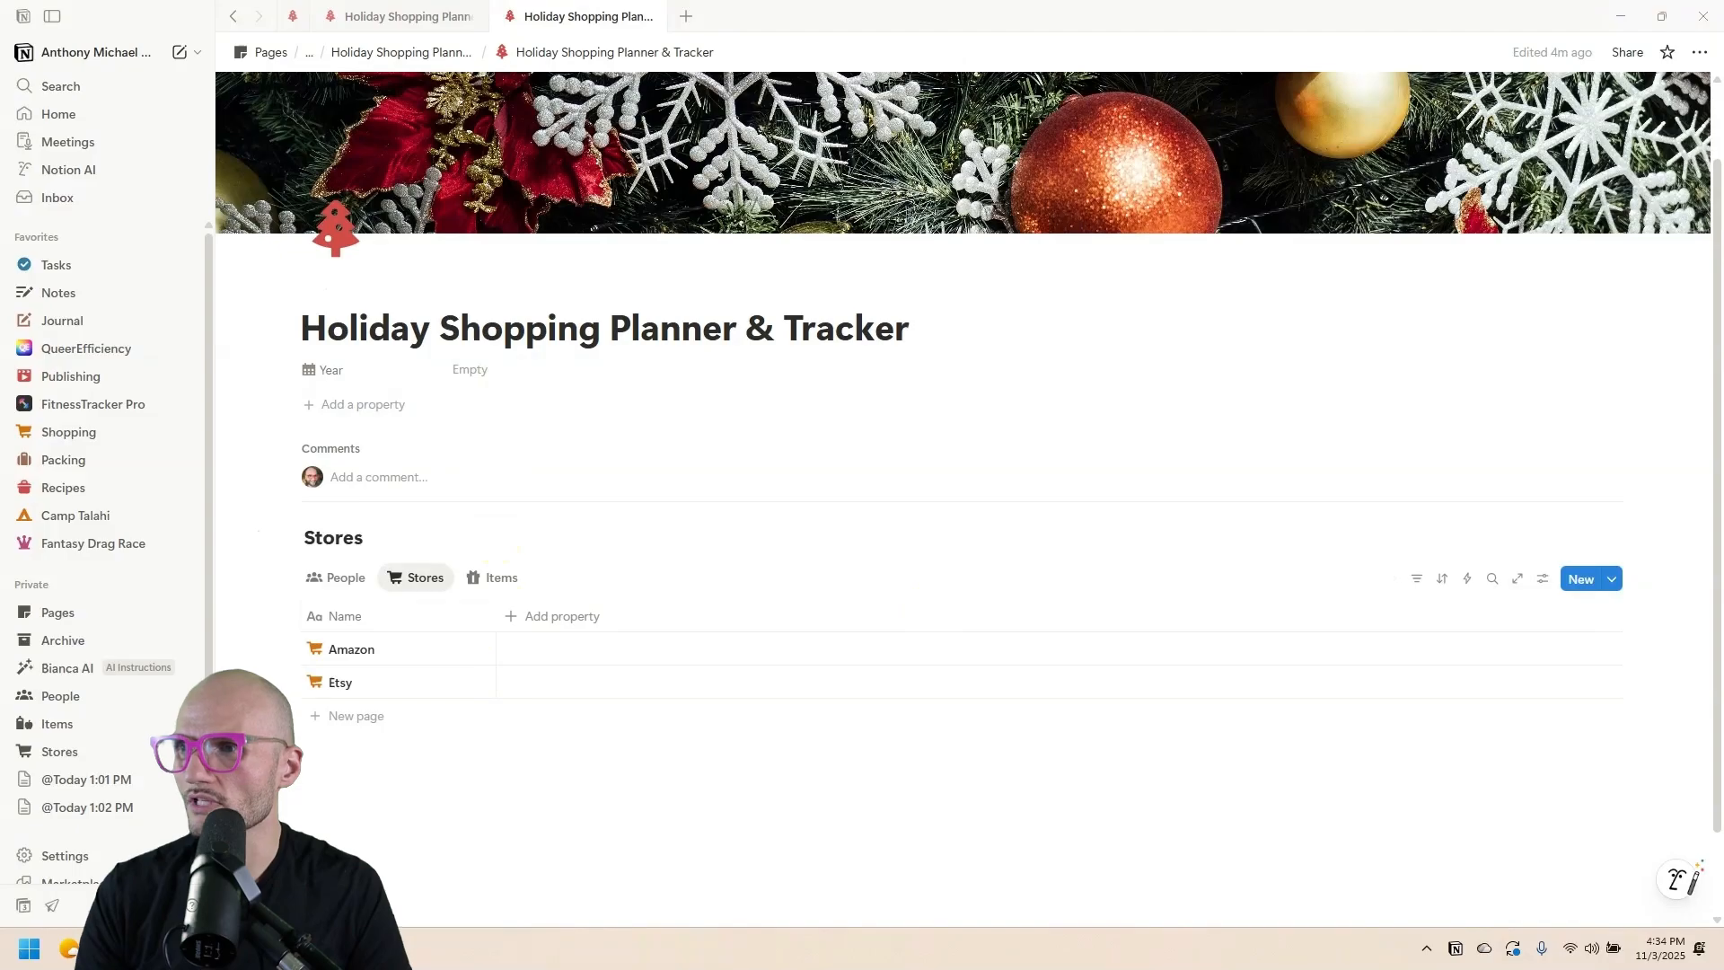
key(ctrl+super+Right)
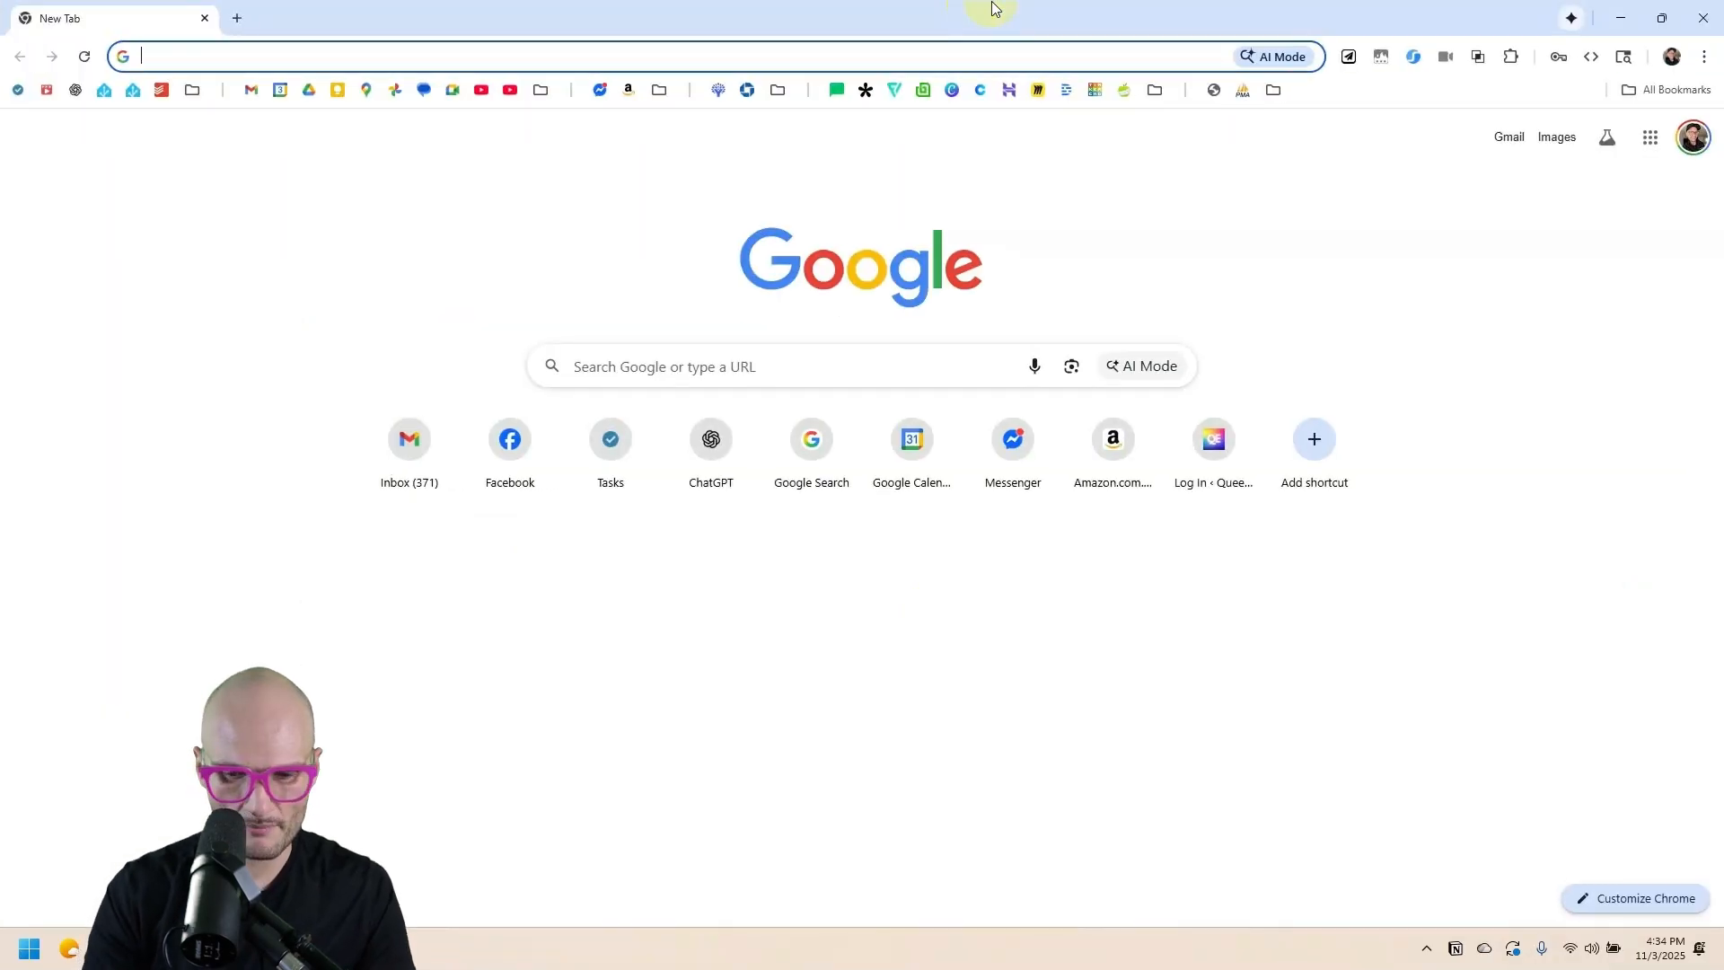
Search Google Images for 'amazon logo square'.
text(amazon icon squa)
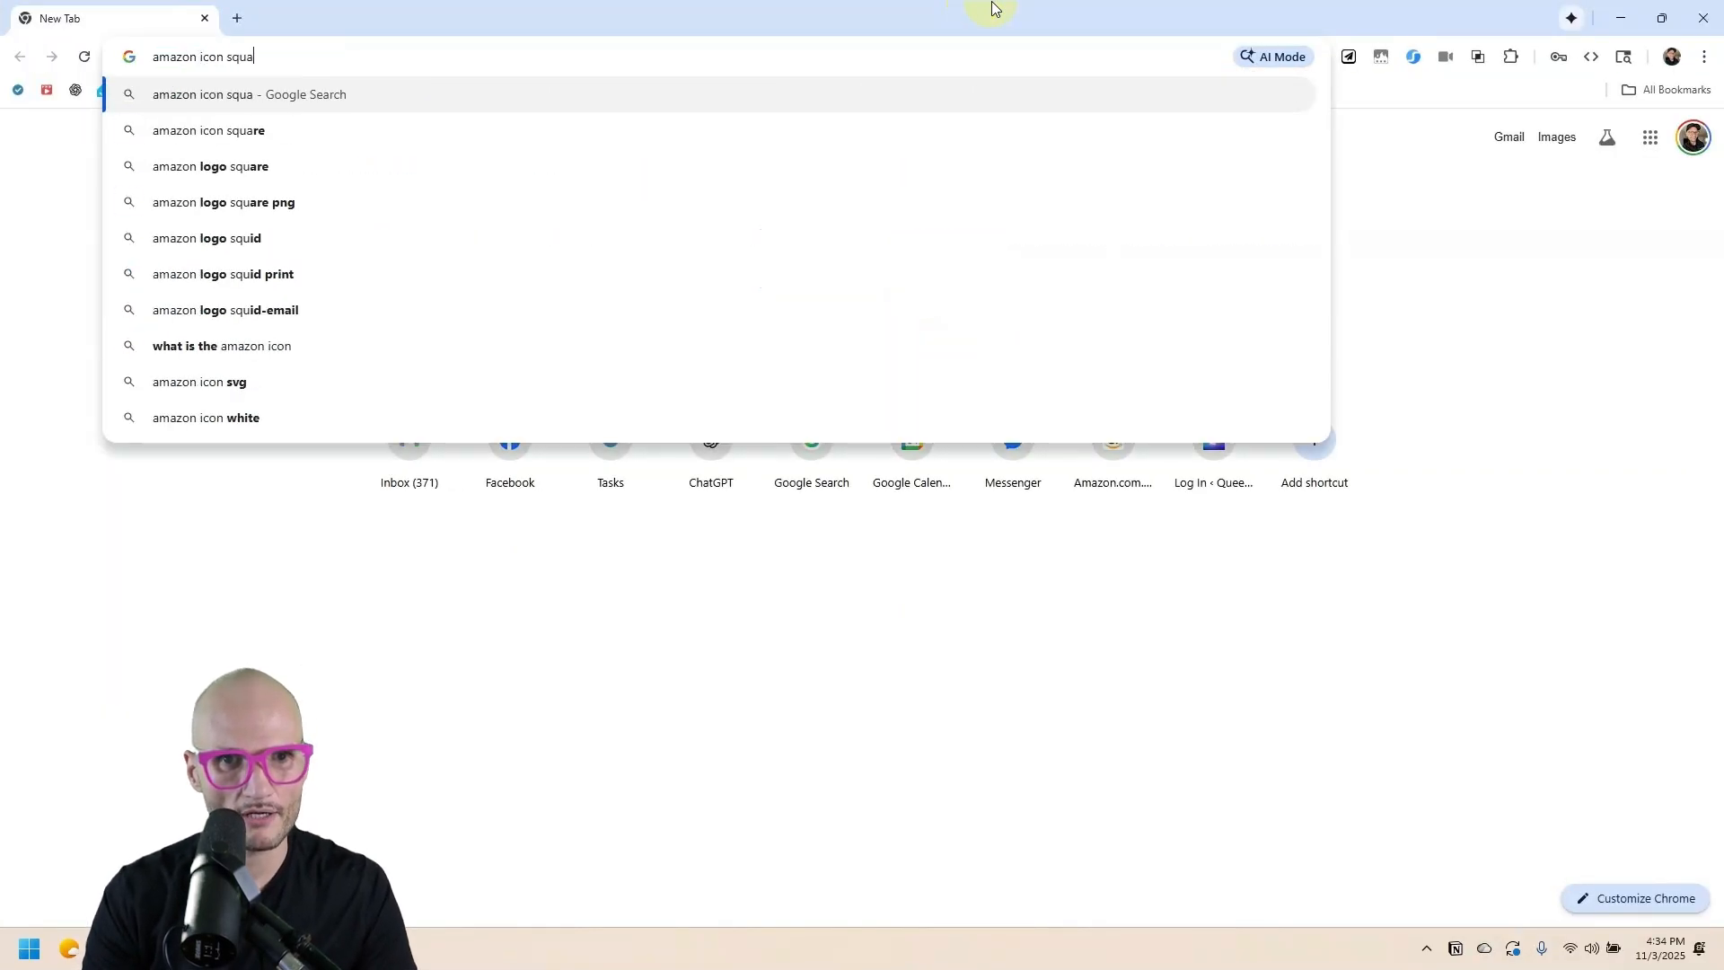
key(ctrl+BackSpace)
key(ctrl+BackSpace)
text(logo square)
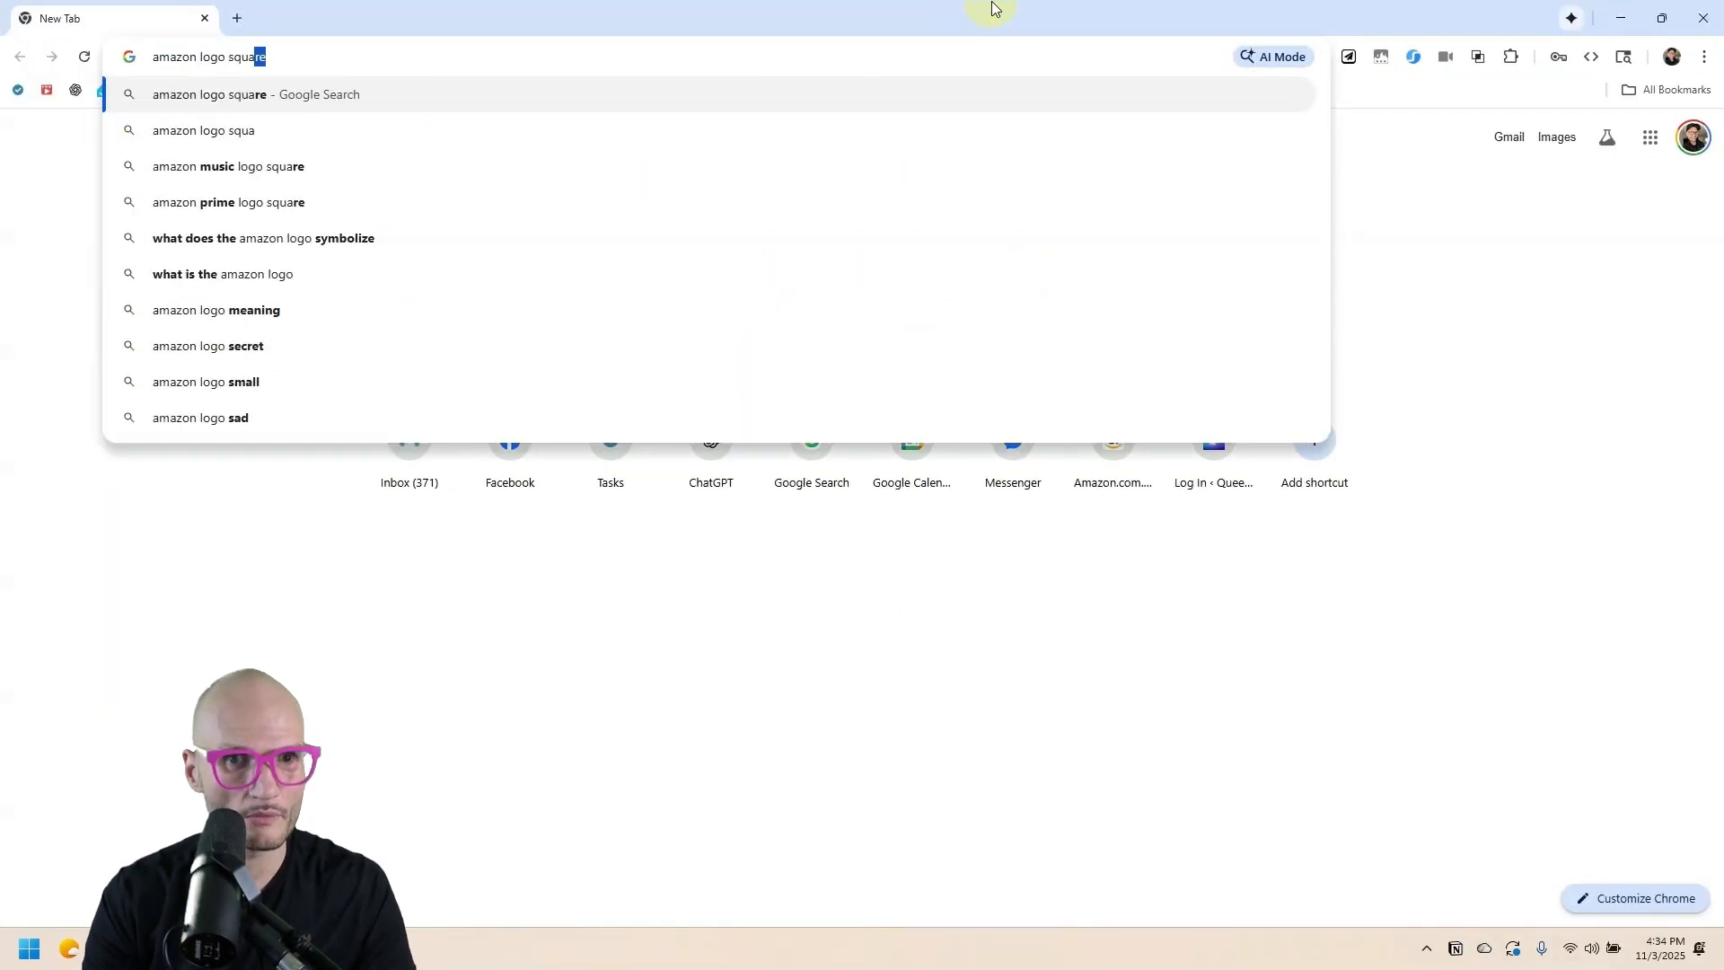
key(Return)
click(346, 217)
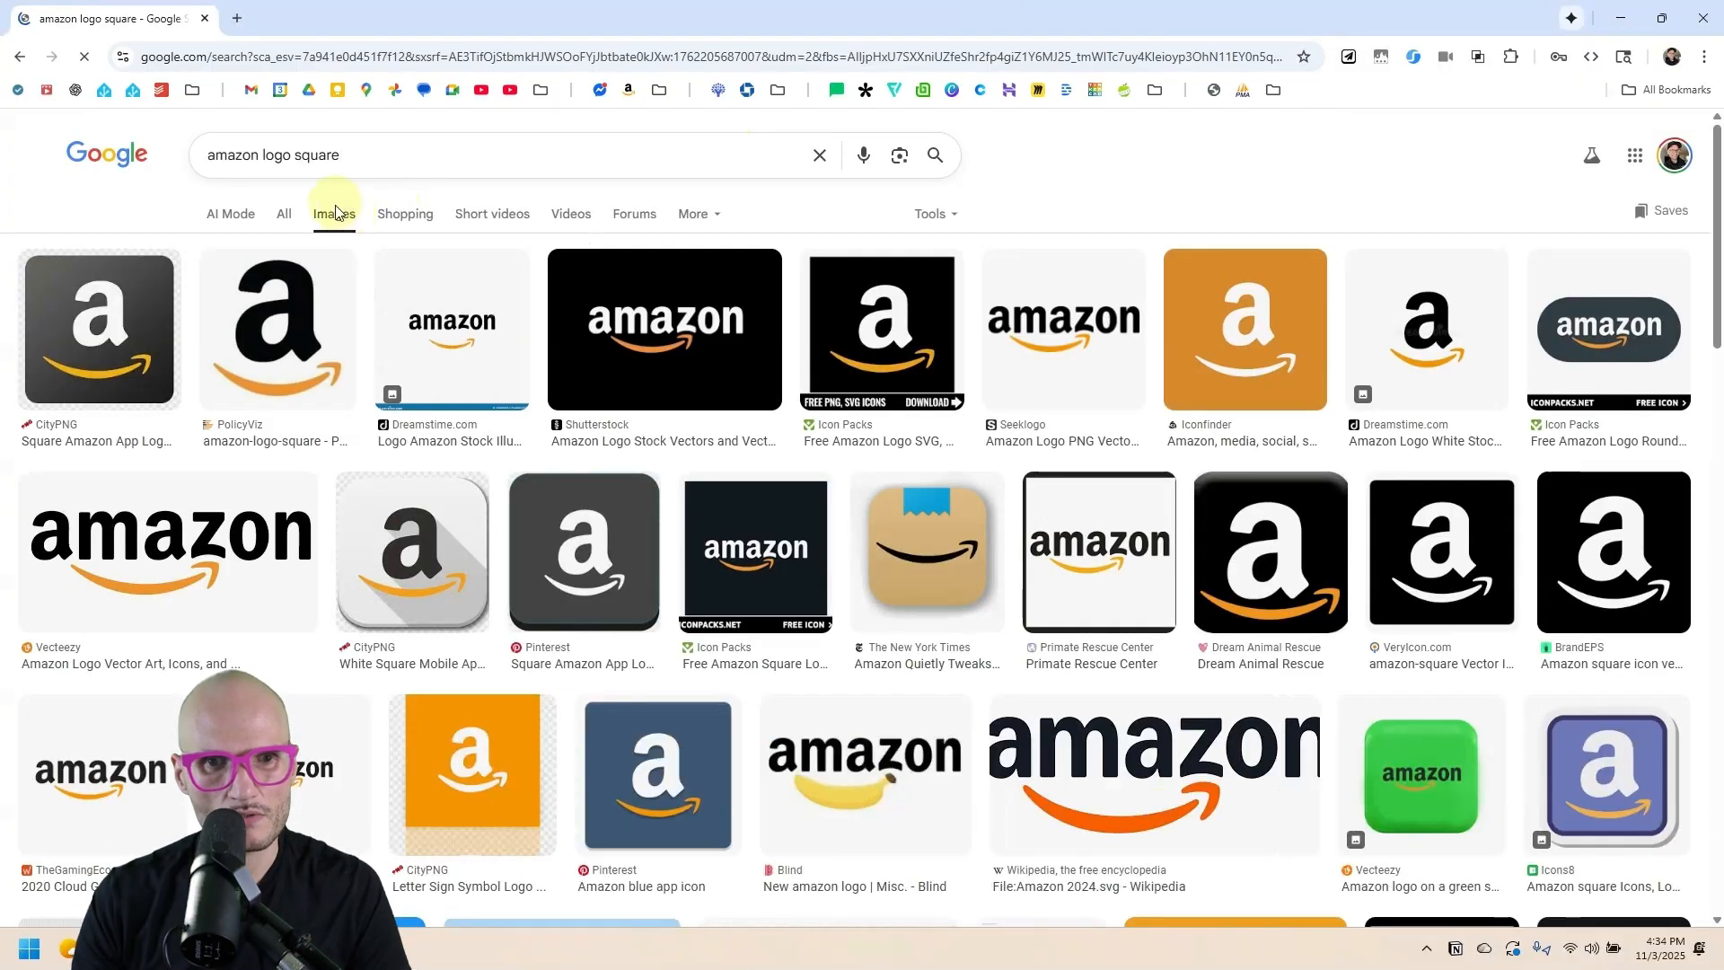
Copy the orange square Amazon logo image and return to the Notion planner.
click(940, 318)
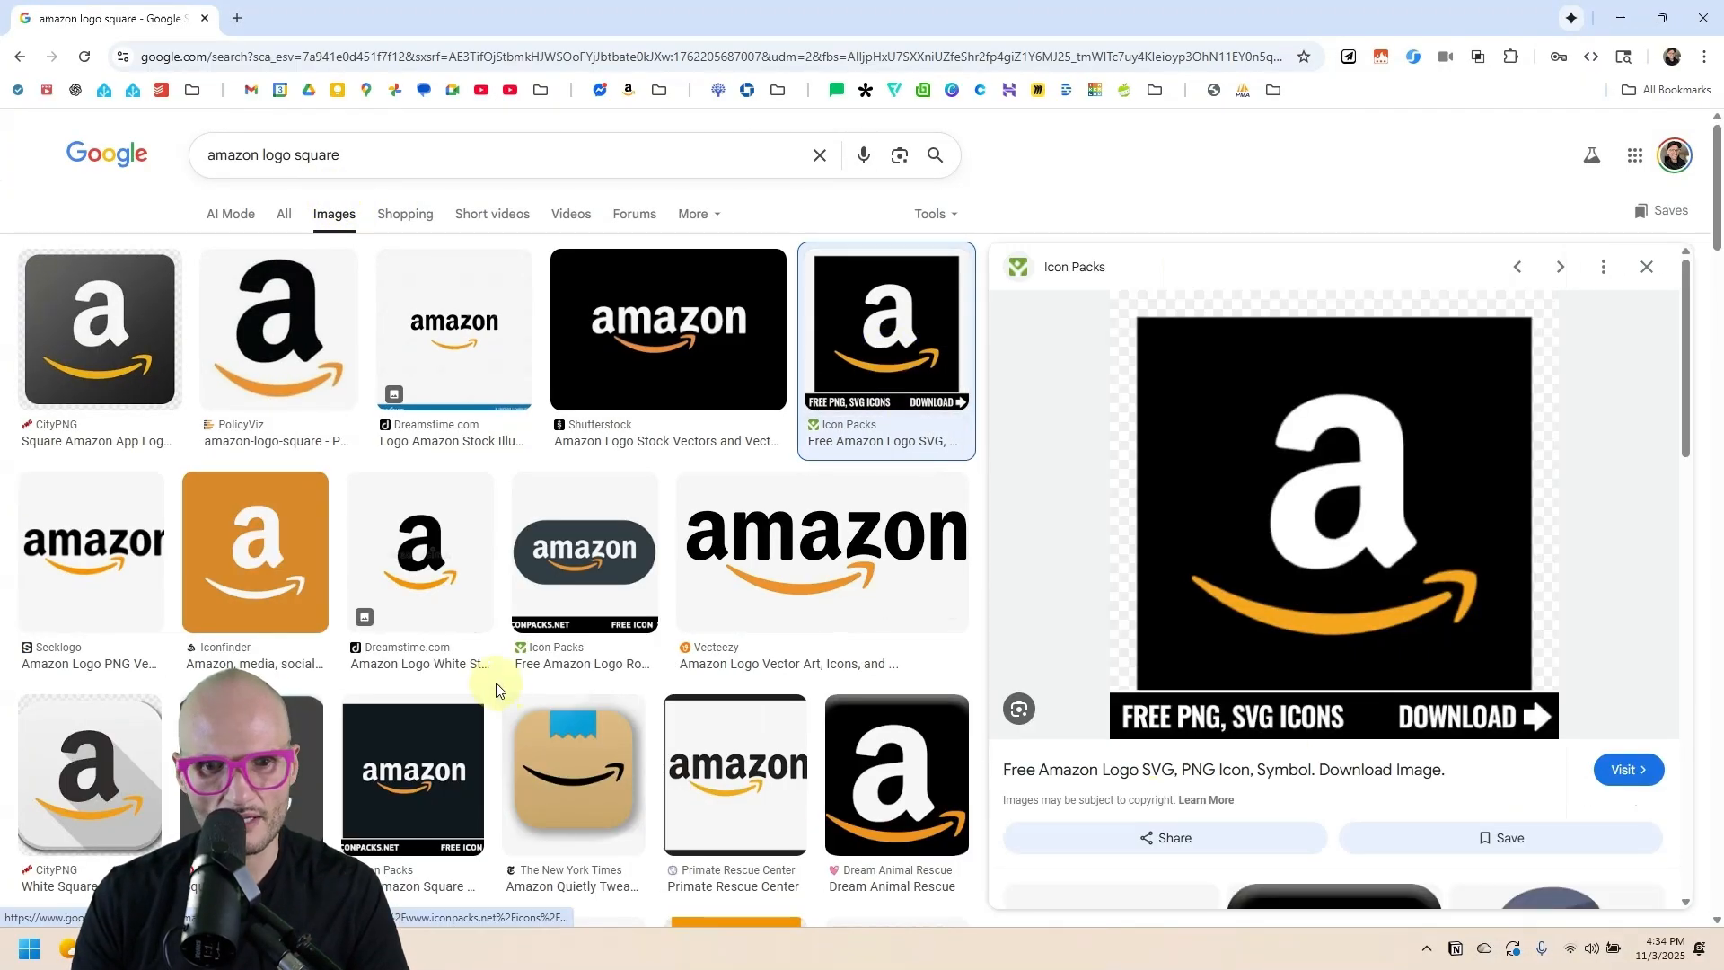
scroll(404, 584, down, 1)
click(259, 457)
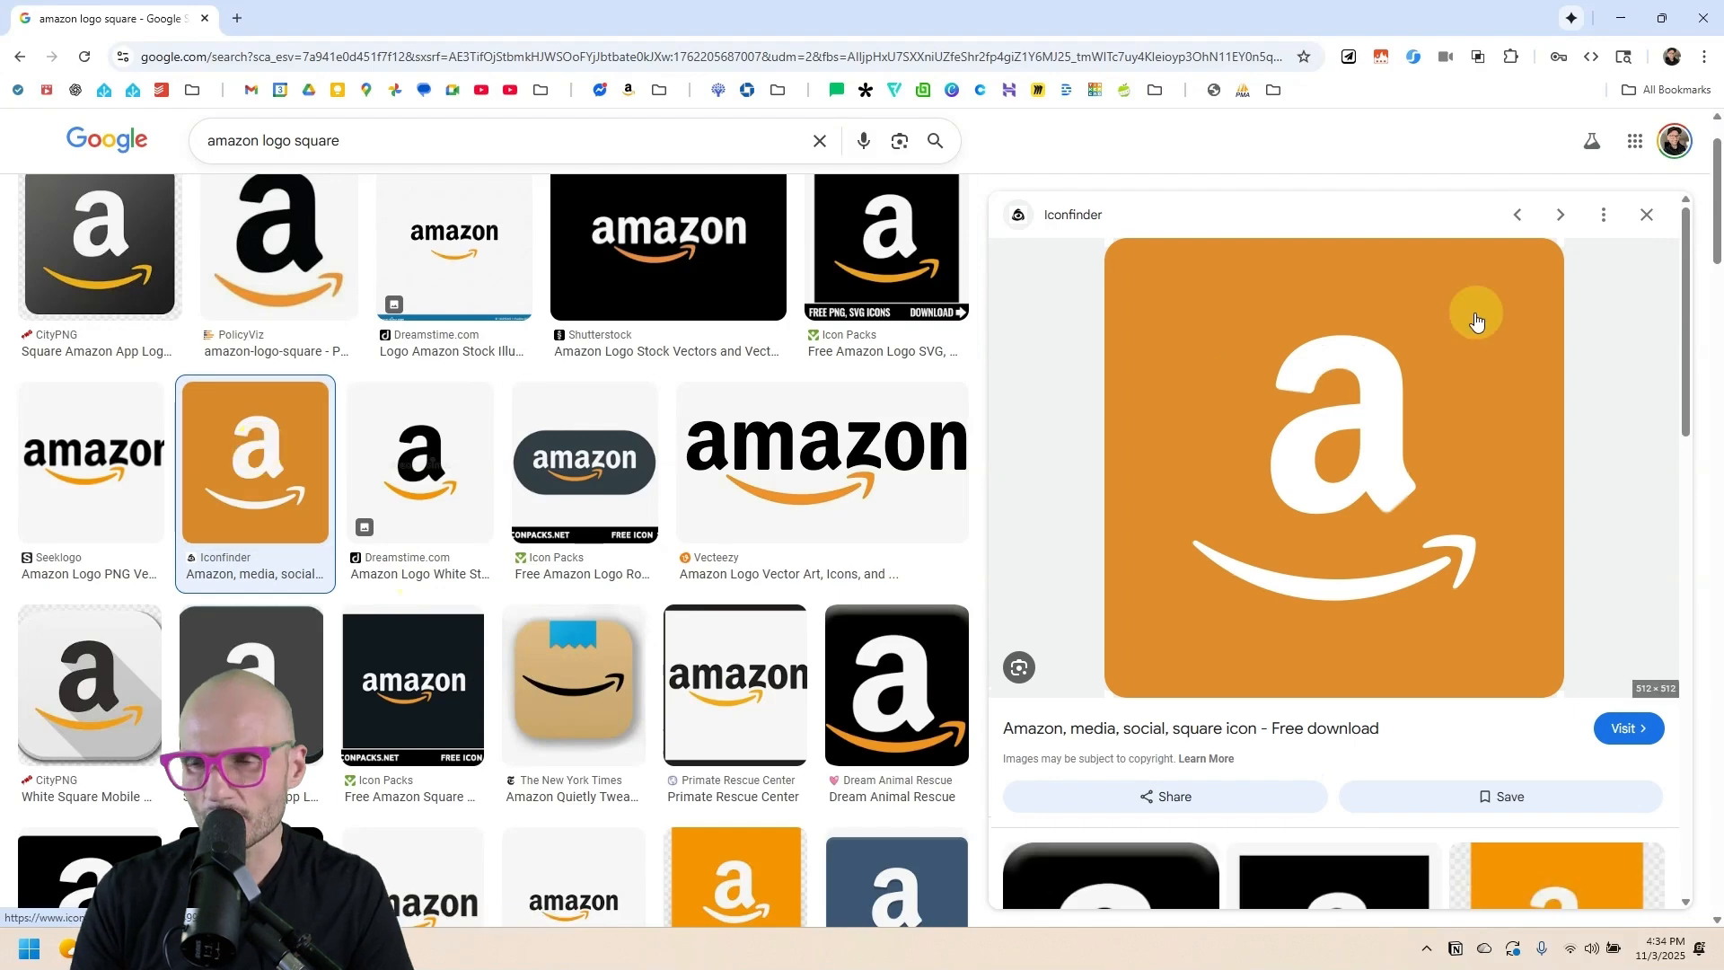
right_click(1323, 369)
click(1445, 671)
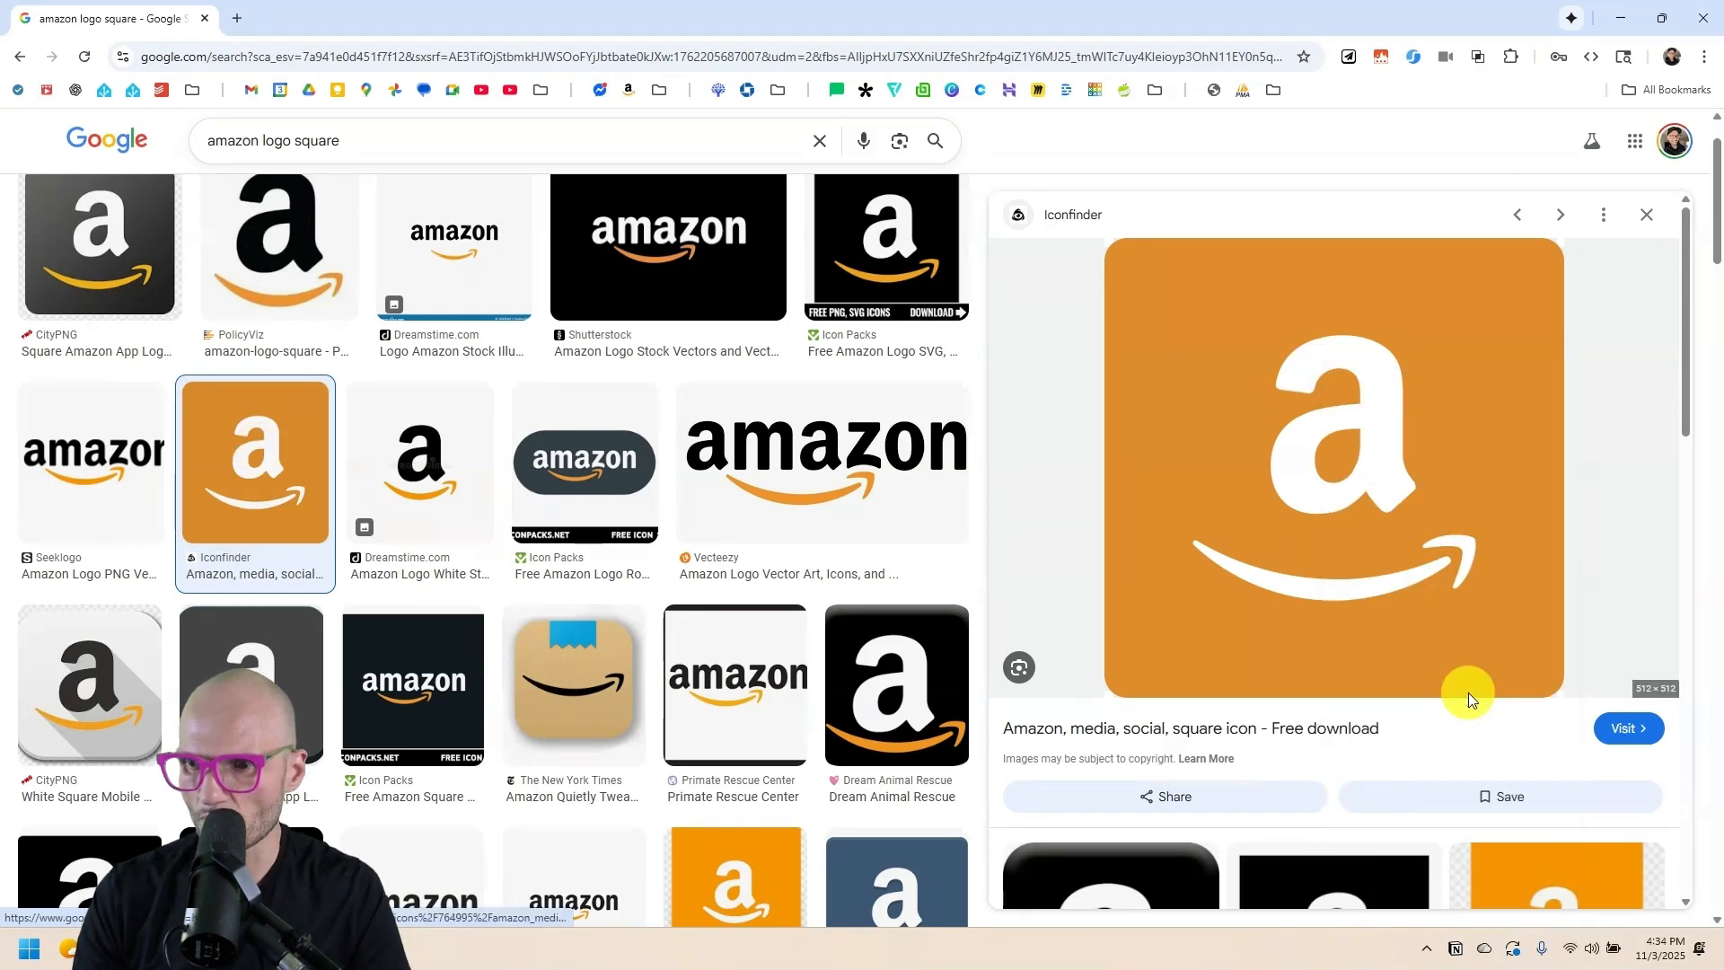
key(alt+Tab)
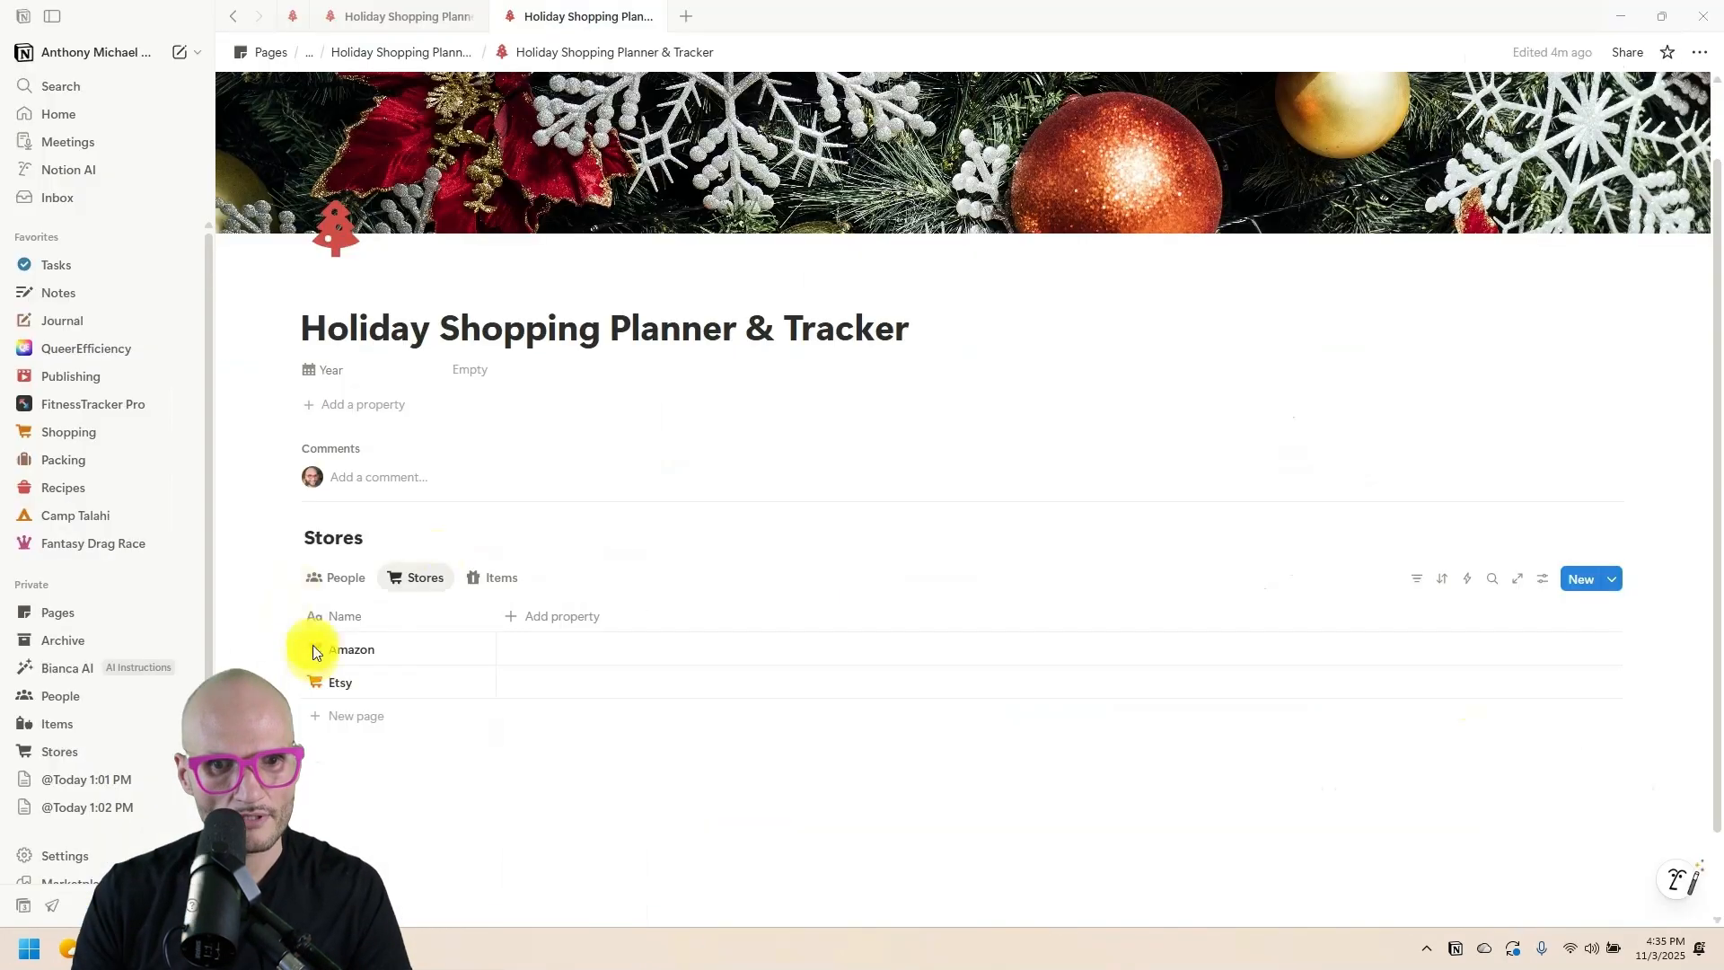
Paste the copied orange logo as the Amazon store entry's uploaded icon.
click(316, 649)
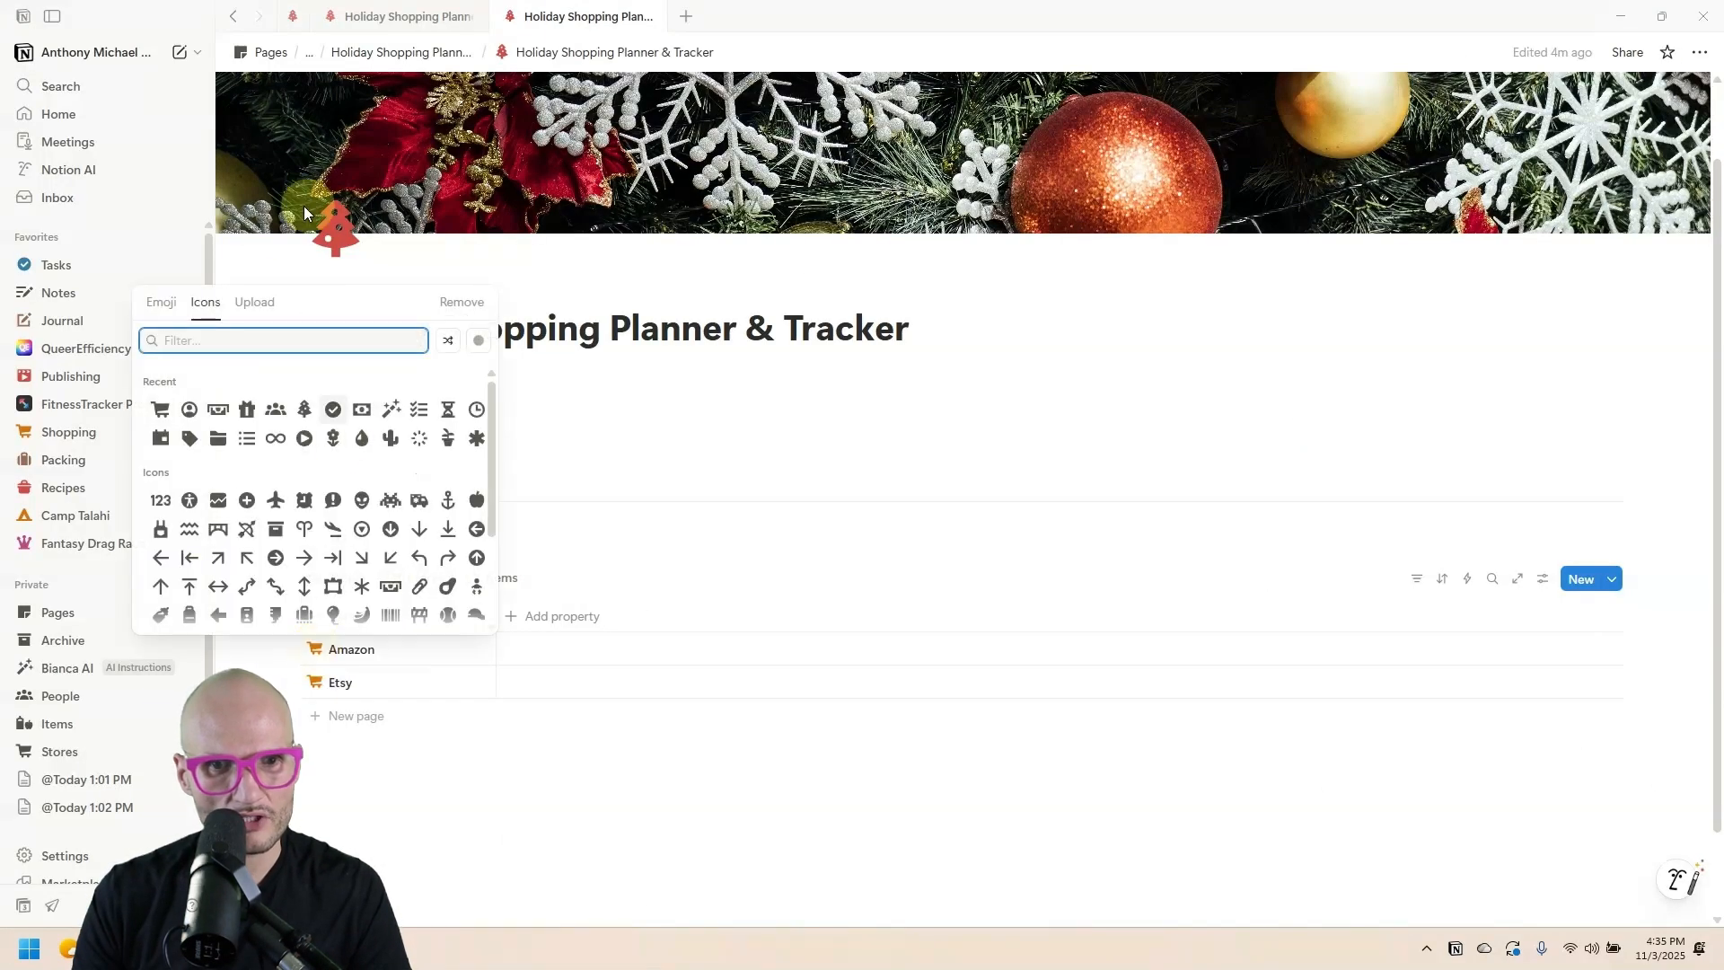
click(260, 308)
key(ctrl+v)
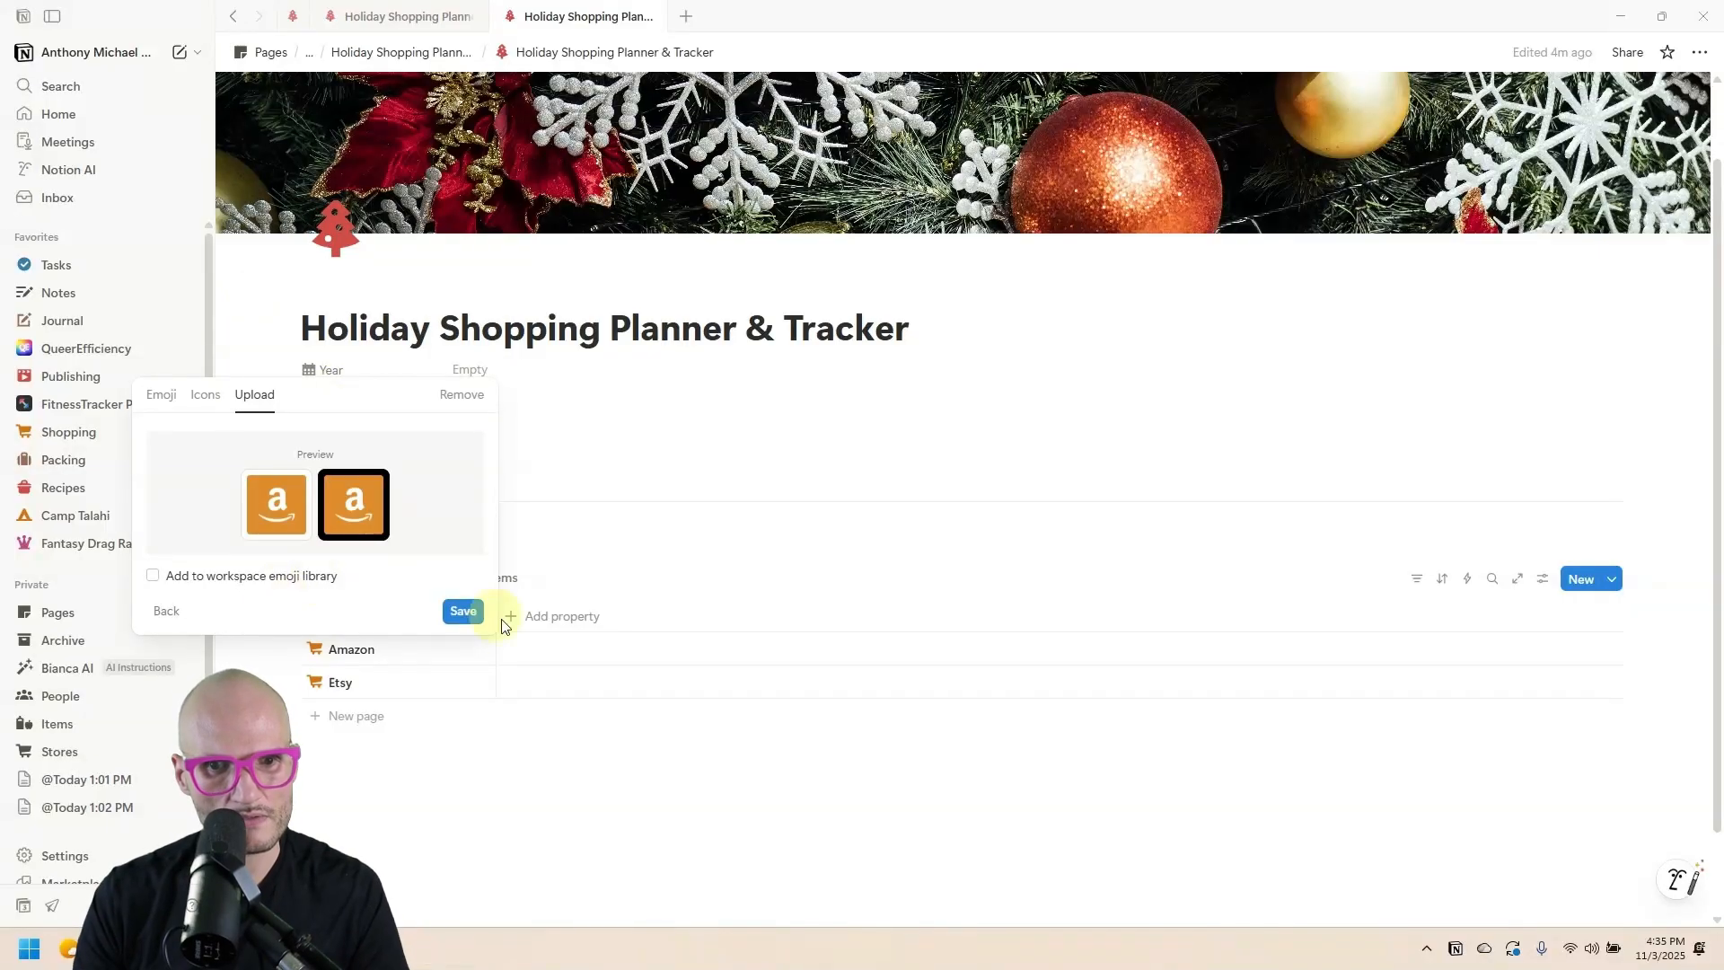
click(463, 611)
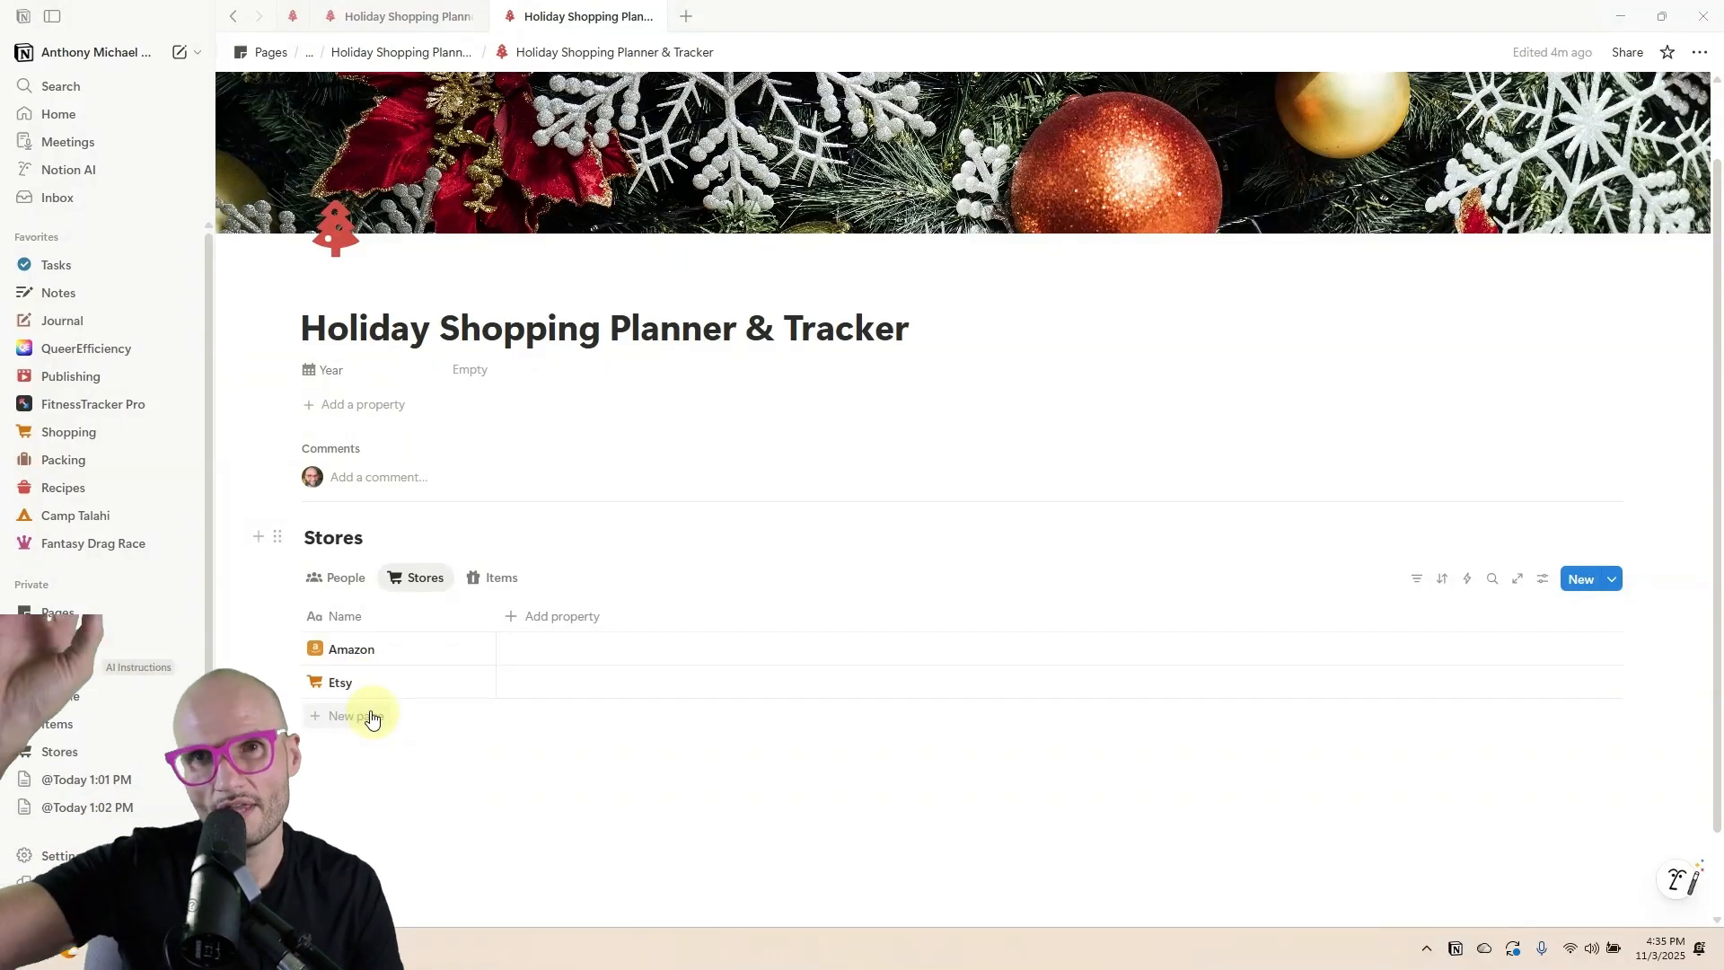
Show the empty Items database after reviewing the finished example's Items table.
click(507, 576)
click(415, 20)
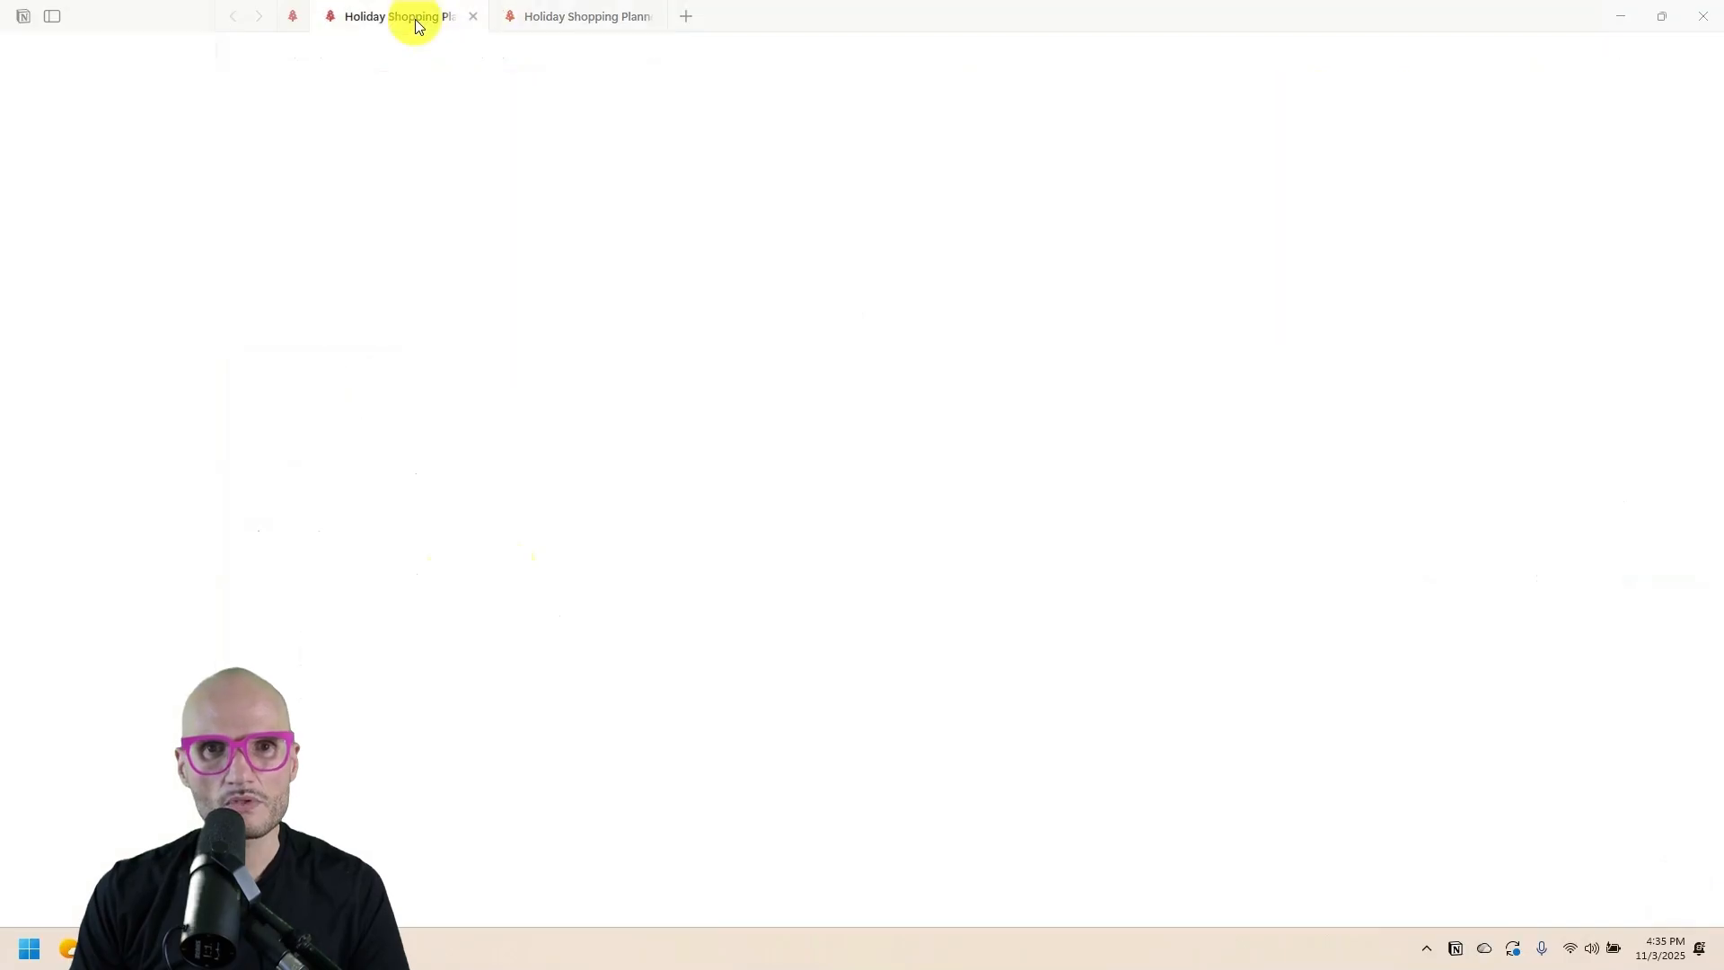
click(500, 667)
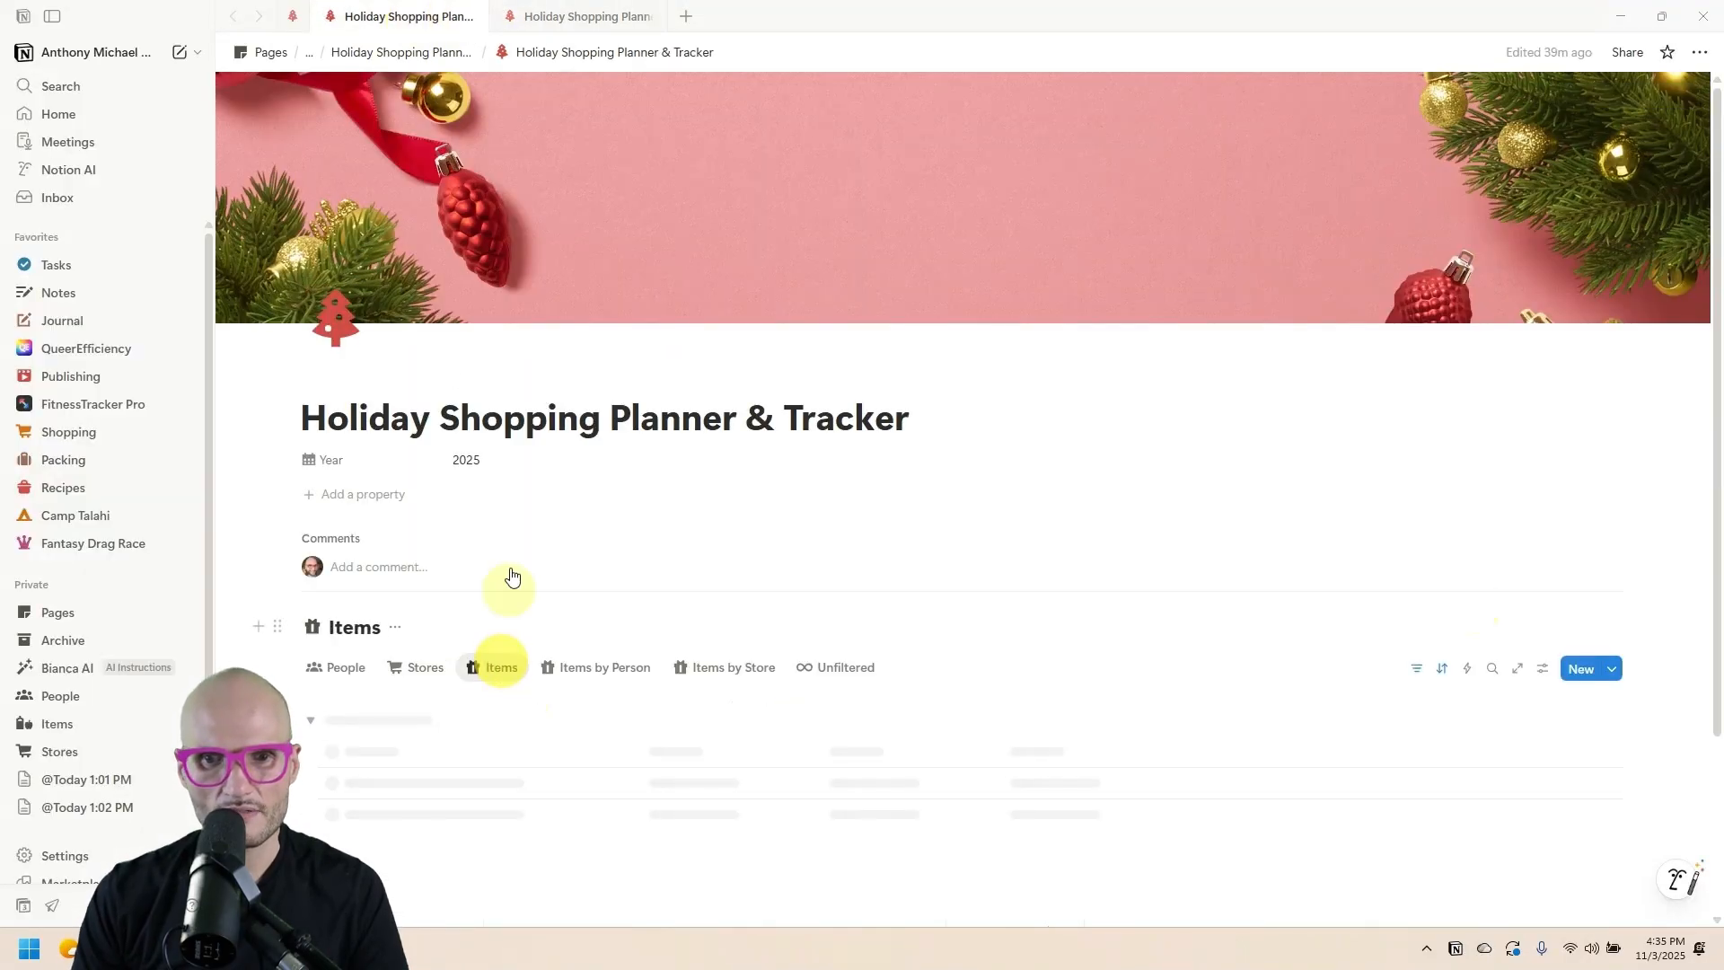
scroll(523, 261, down, 3)
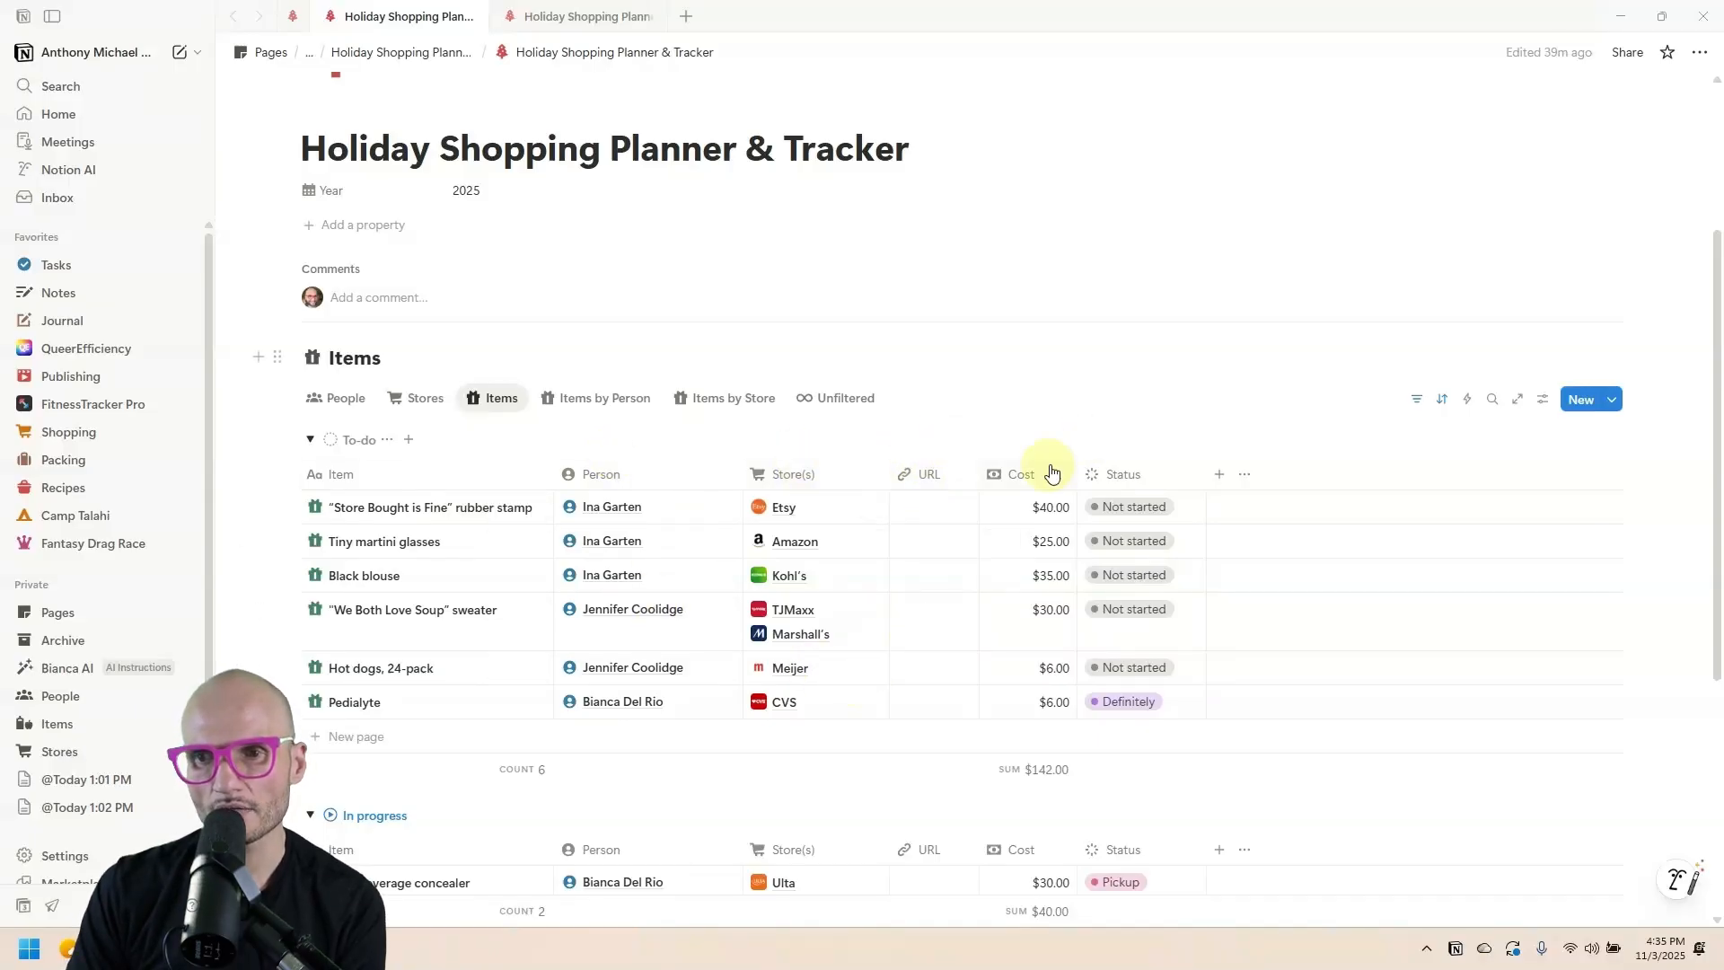
key(ctrl+Tab)
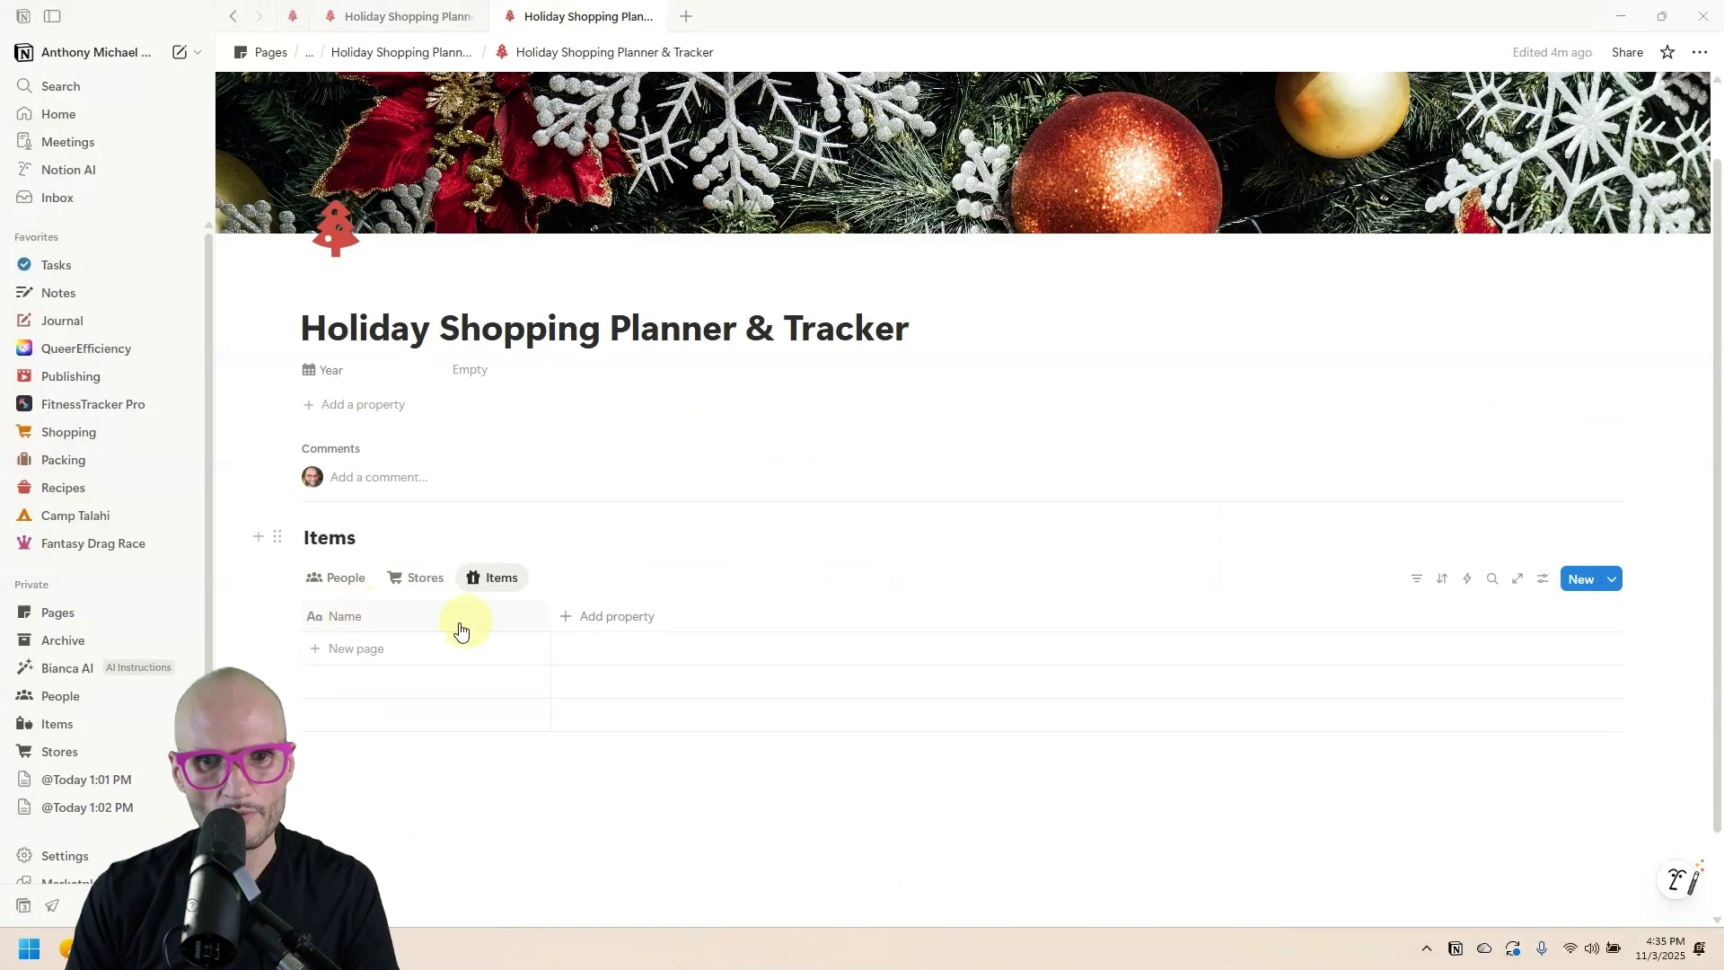
Rename the title column to Item and narrow it.
click(349, 617)
key(BackSpace)
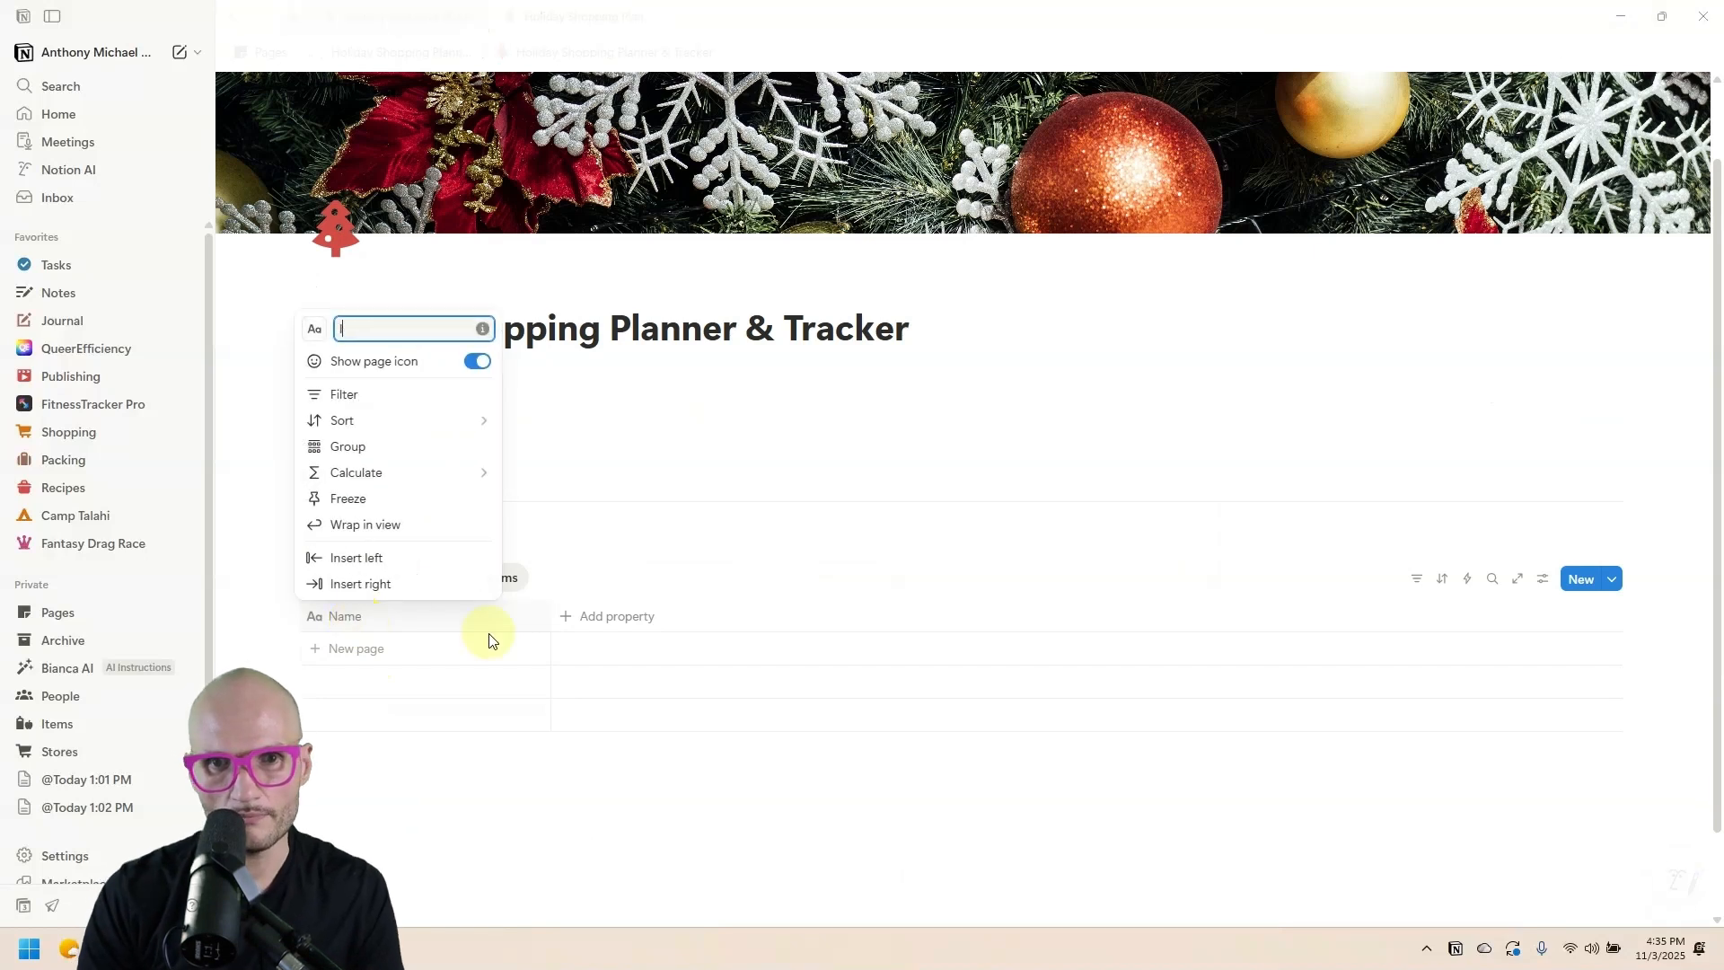
click(315, 330)
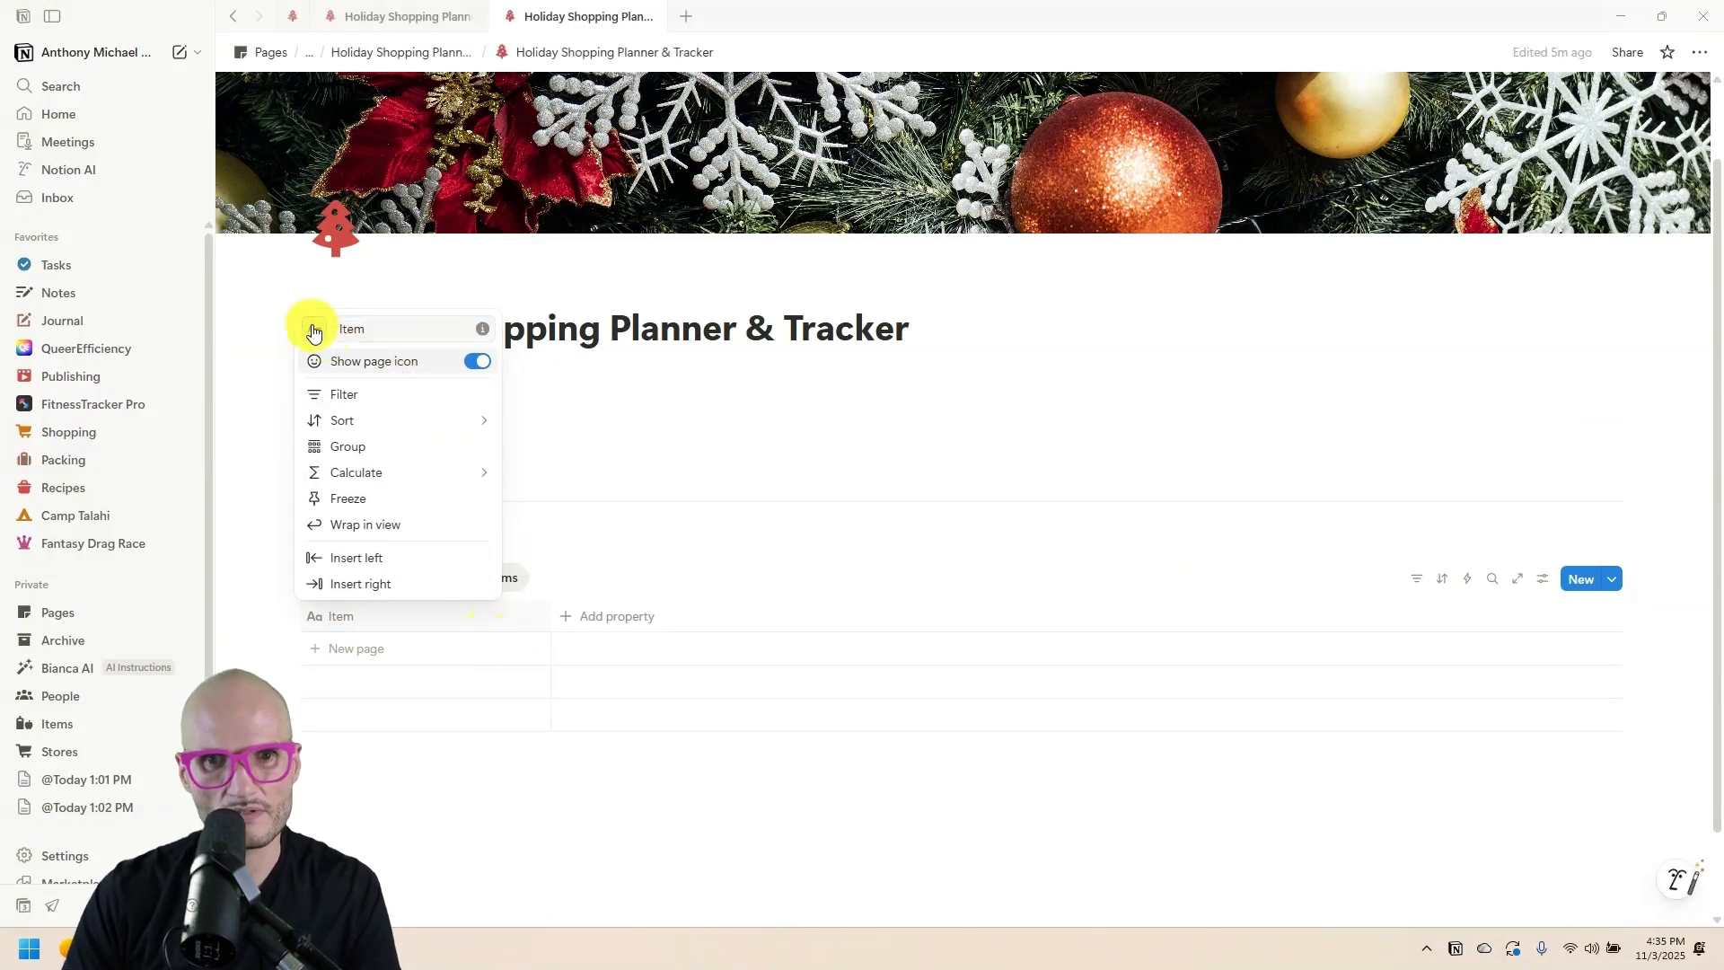
click(492, 729)
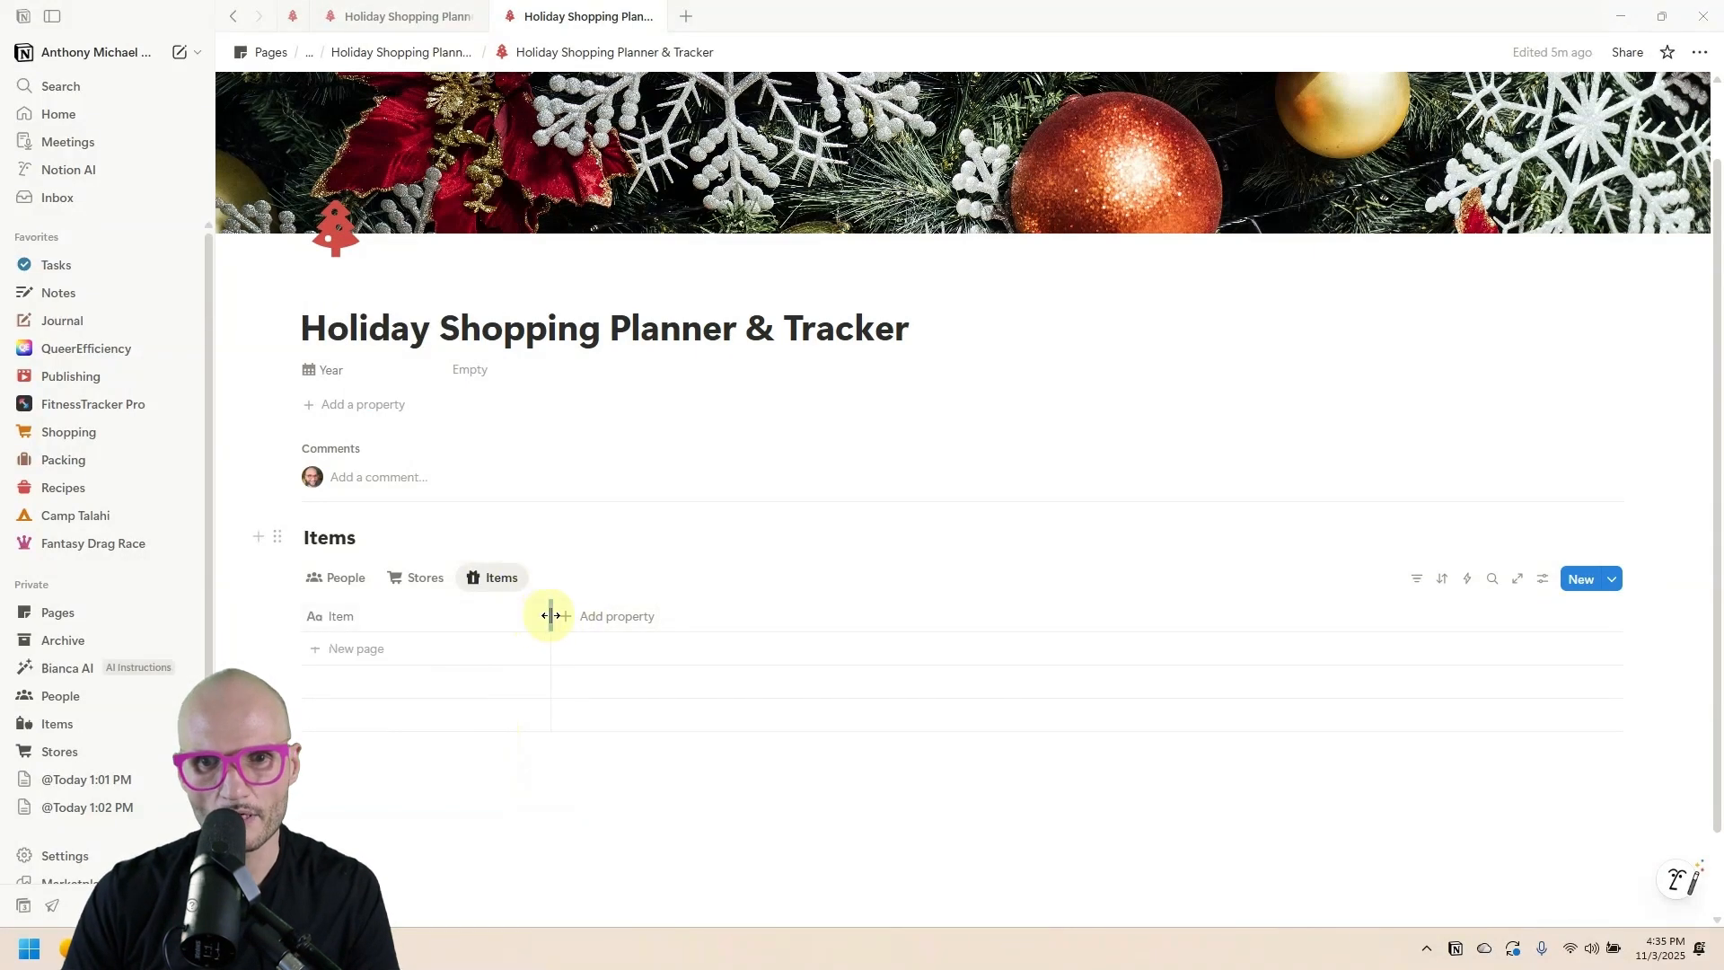
drag(550, 616, 498, 615)
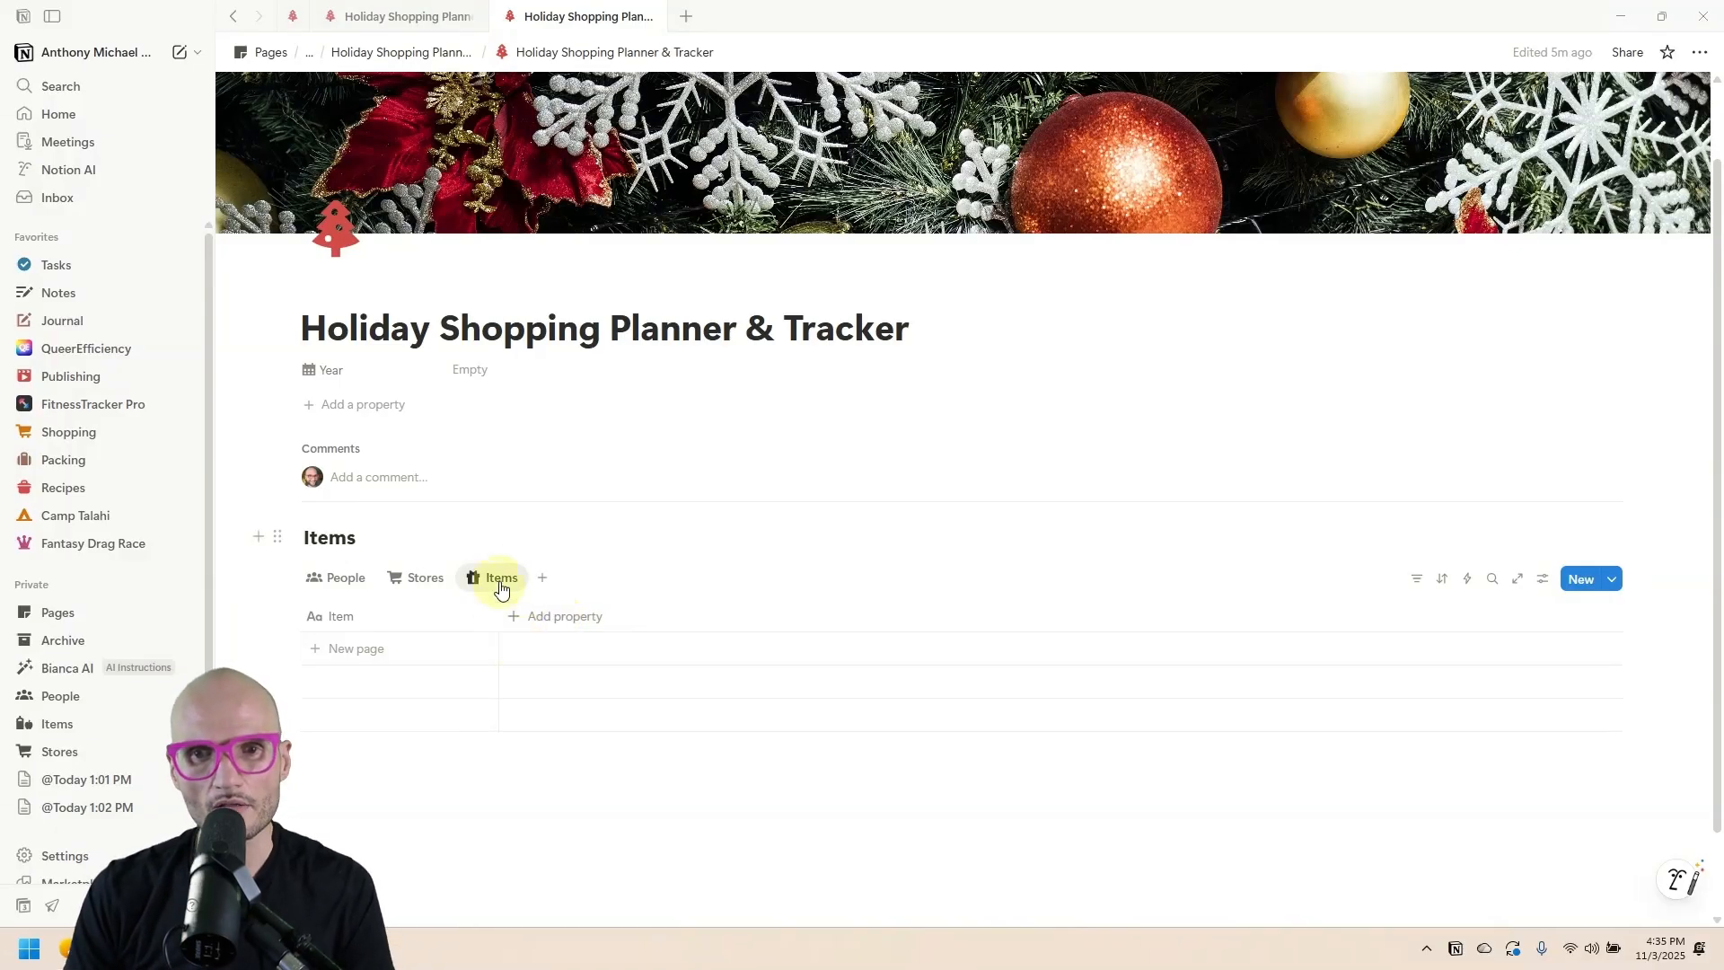
Add a two-way relation property linked to the People database.
click(565, 615)
scroll(593, 664, down, 3)
click(604, 655)
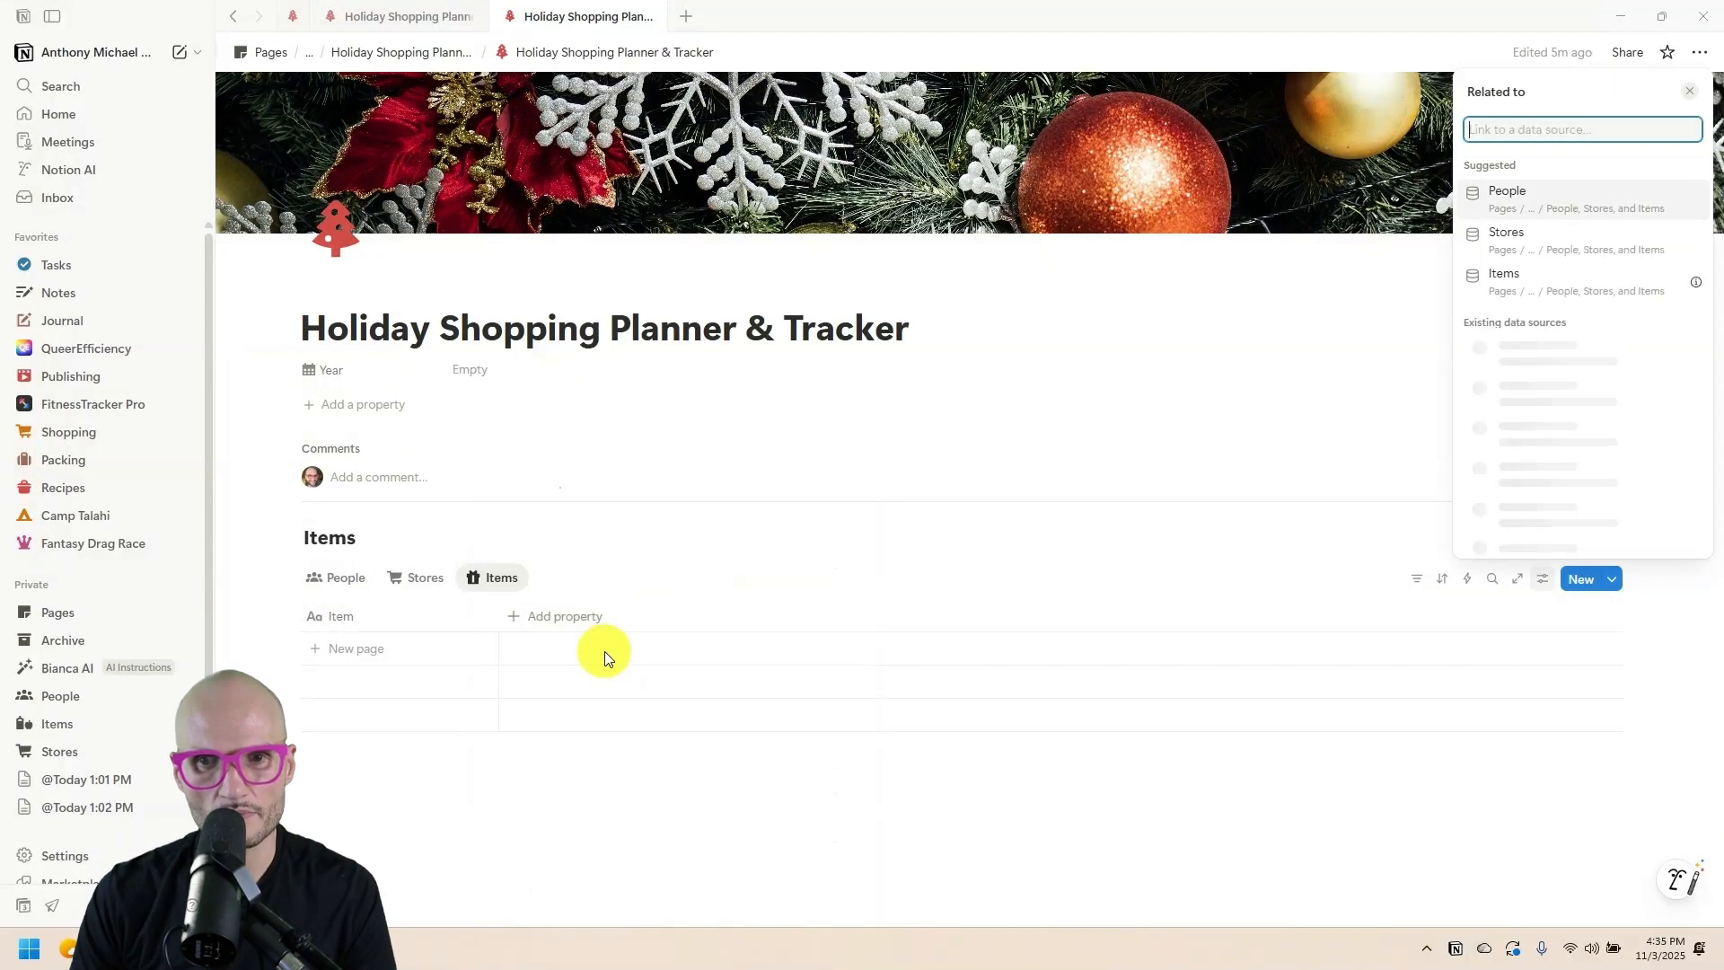
click(1576, 302)
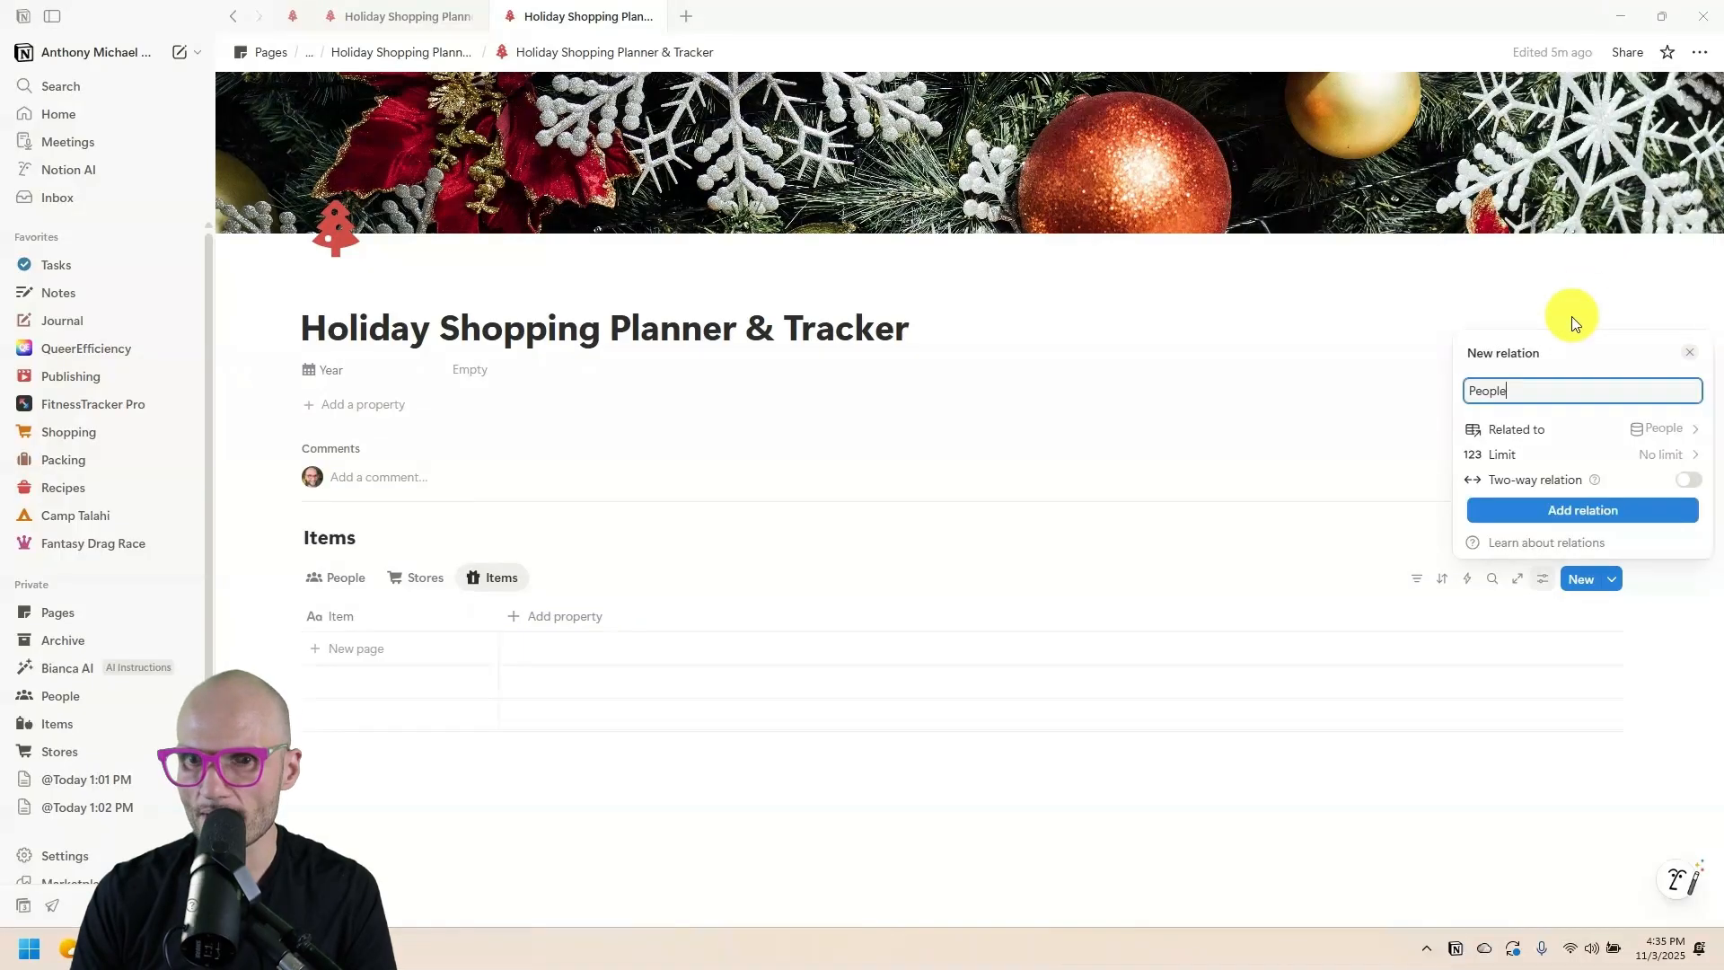
click(1683, 485)
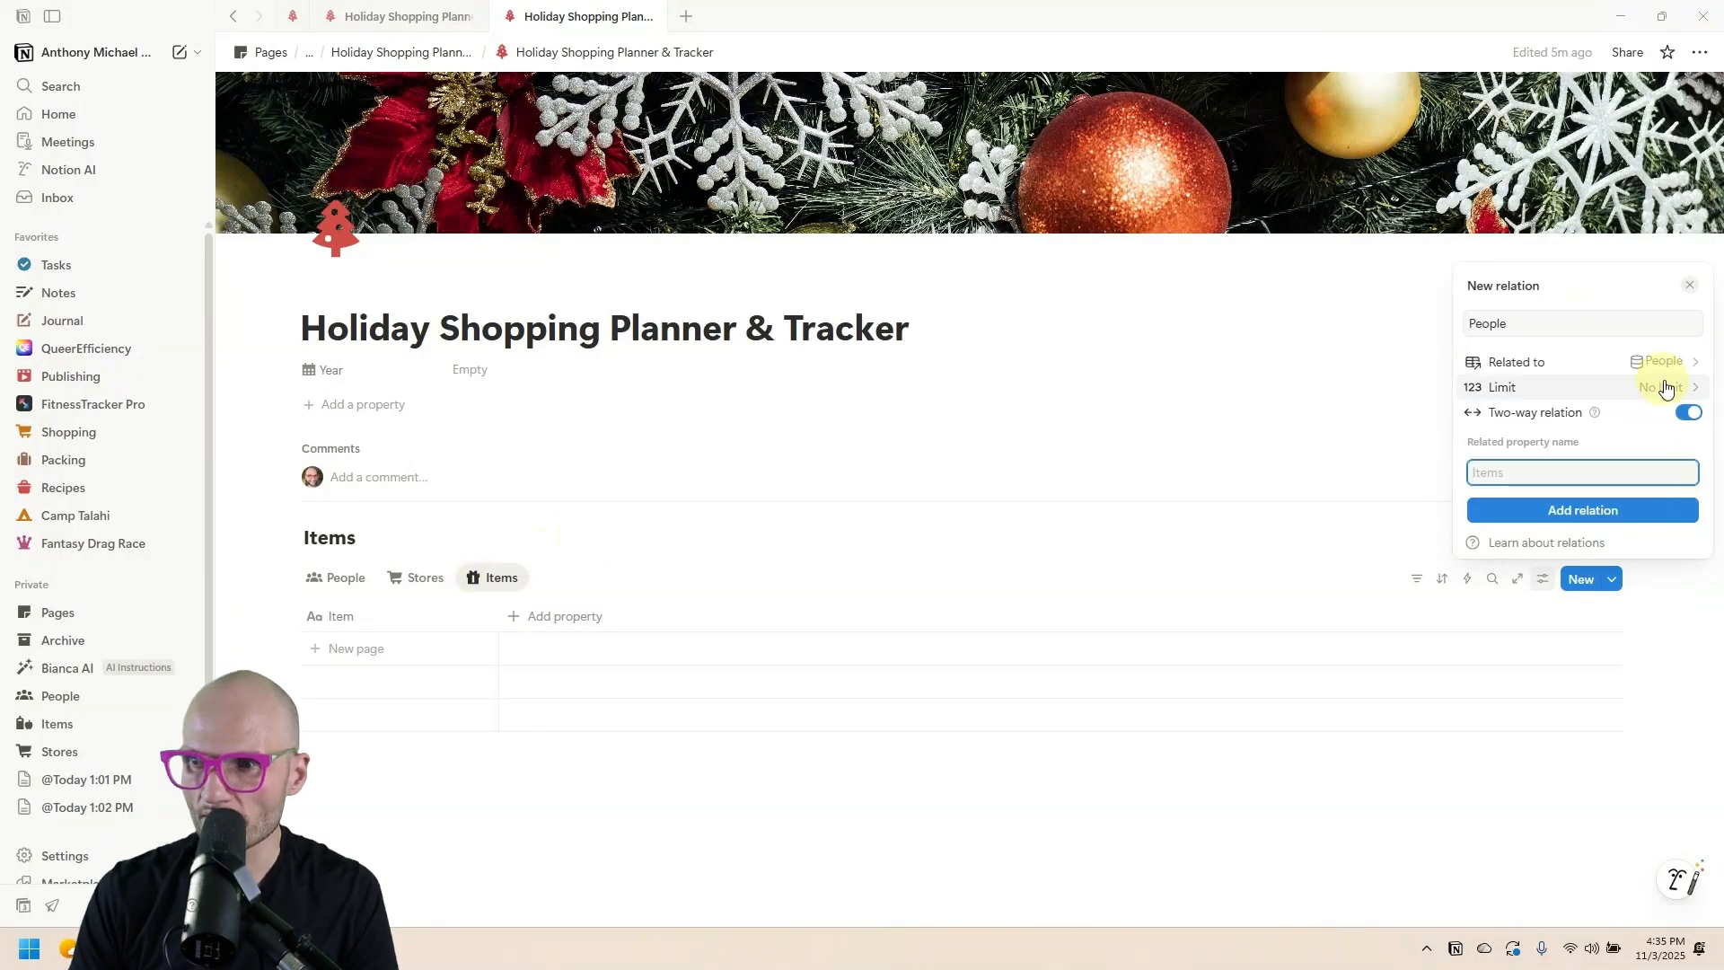
click(1547, 473)
click(1557, 504)
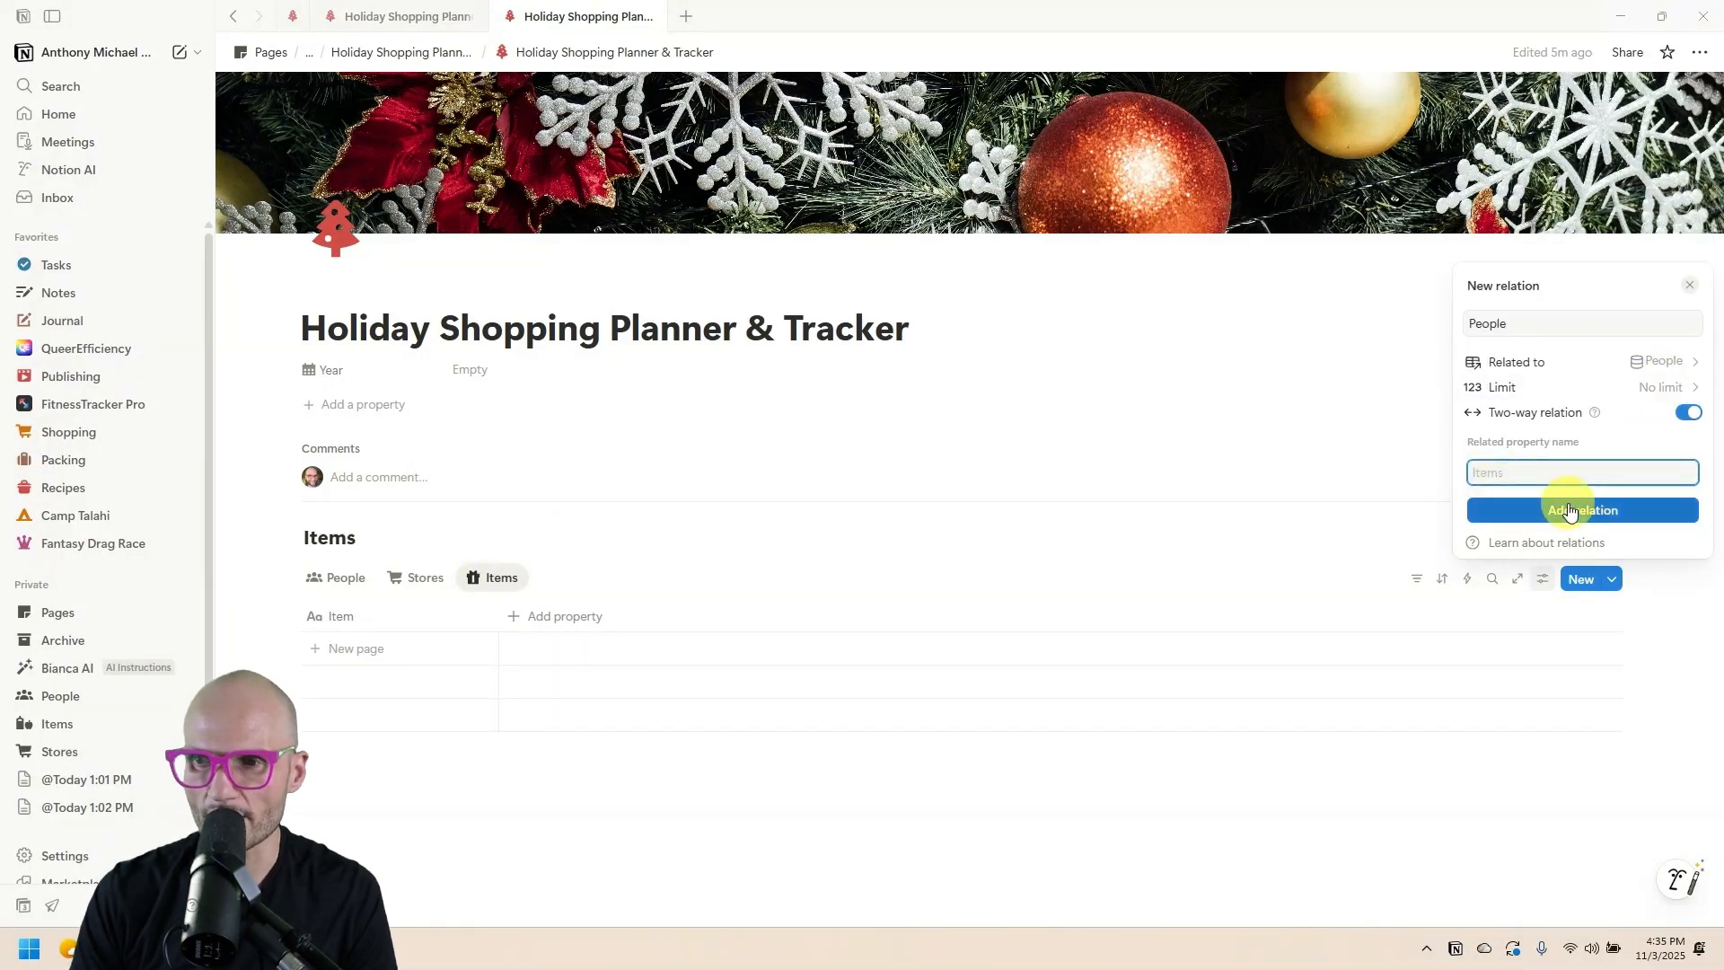
click(595, 560)
Rename the People relation column to Person and give it a single-person icon.
click(556, 628)
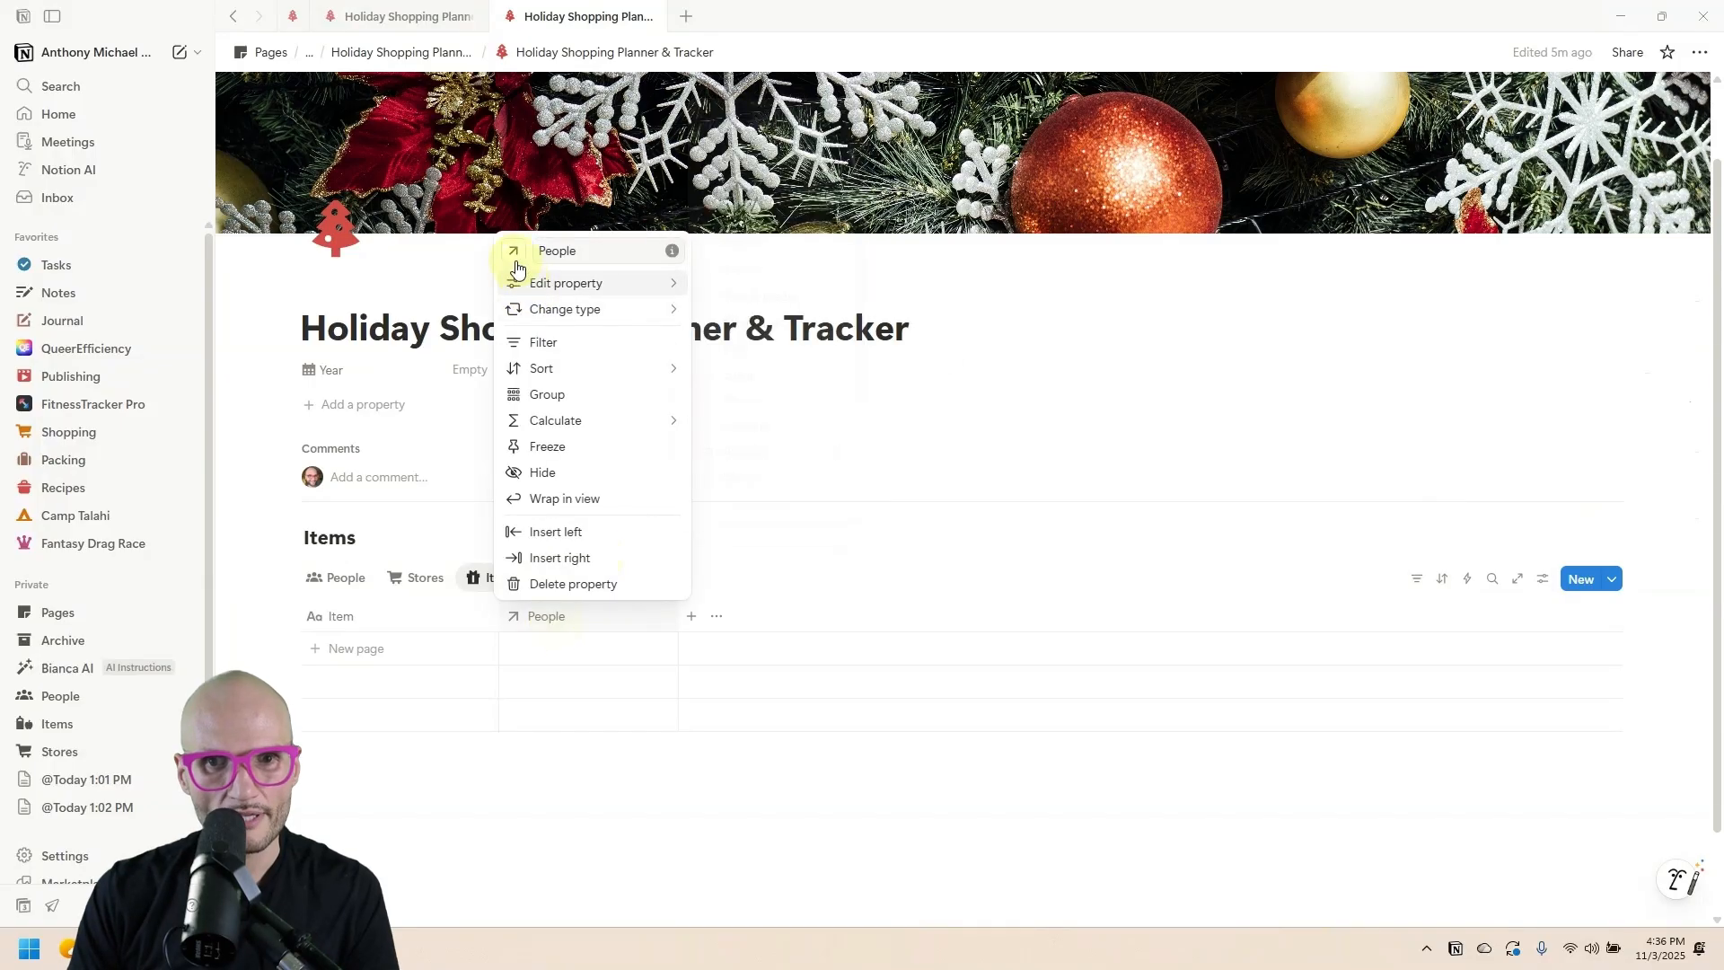
click(514, 254)
click(483, 397)
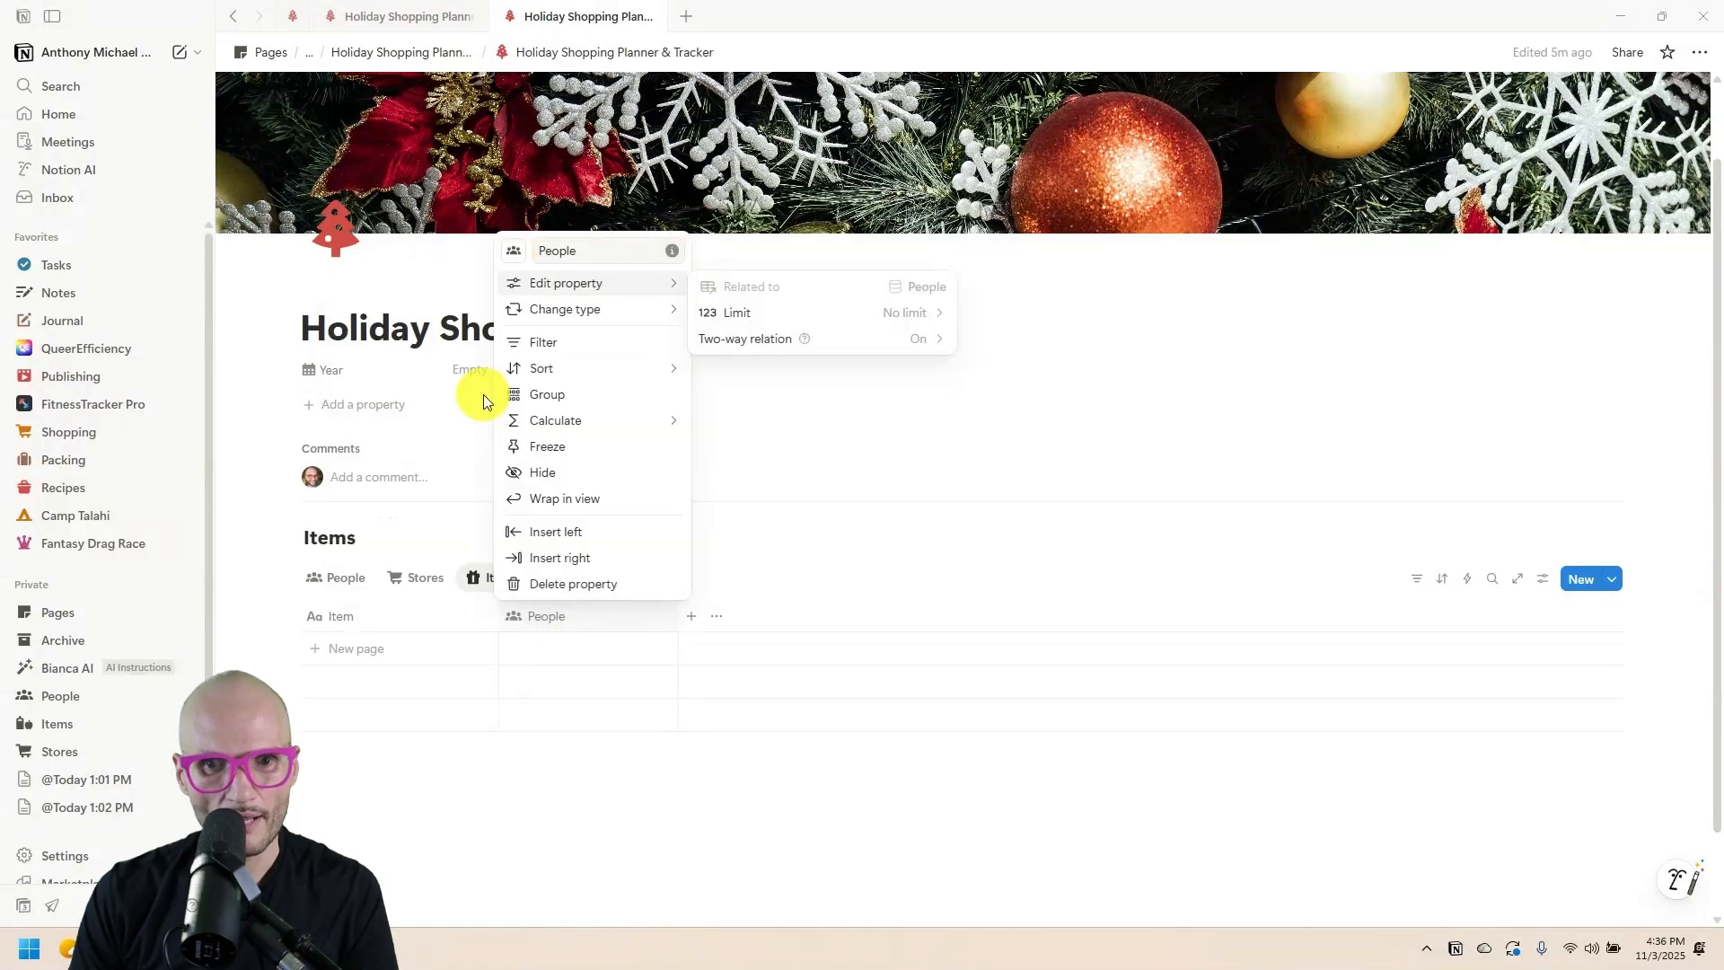
click(812, 801)
click(553, 626)
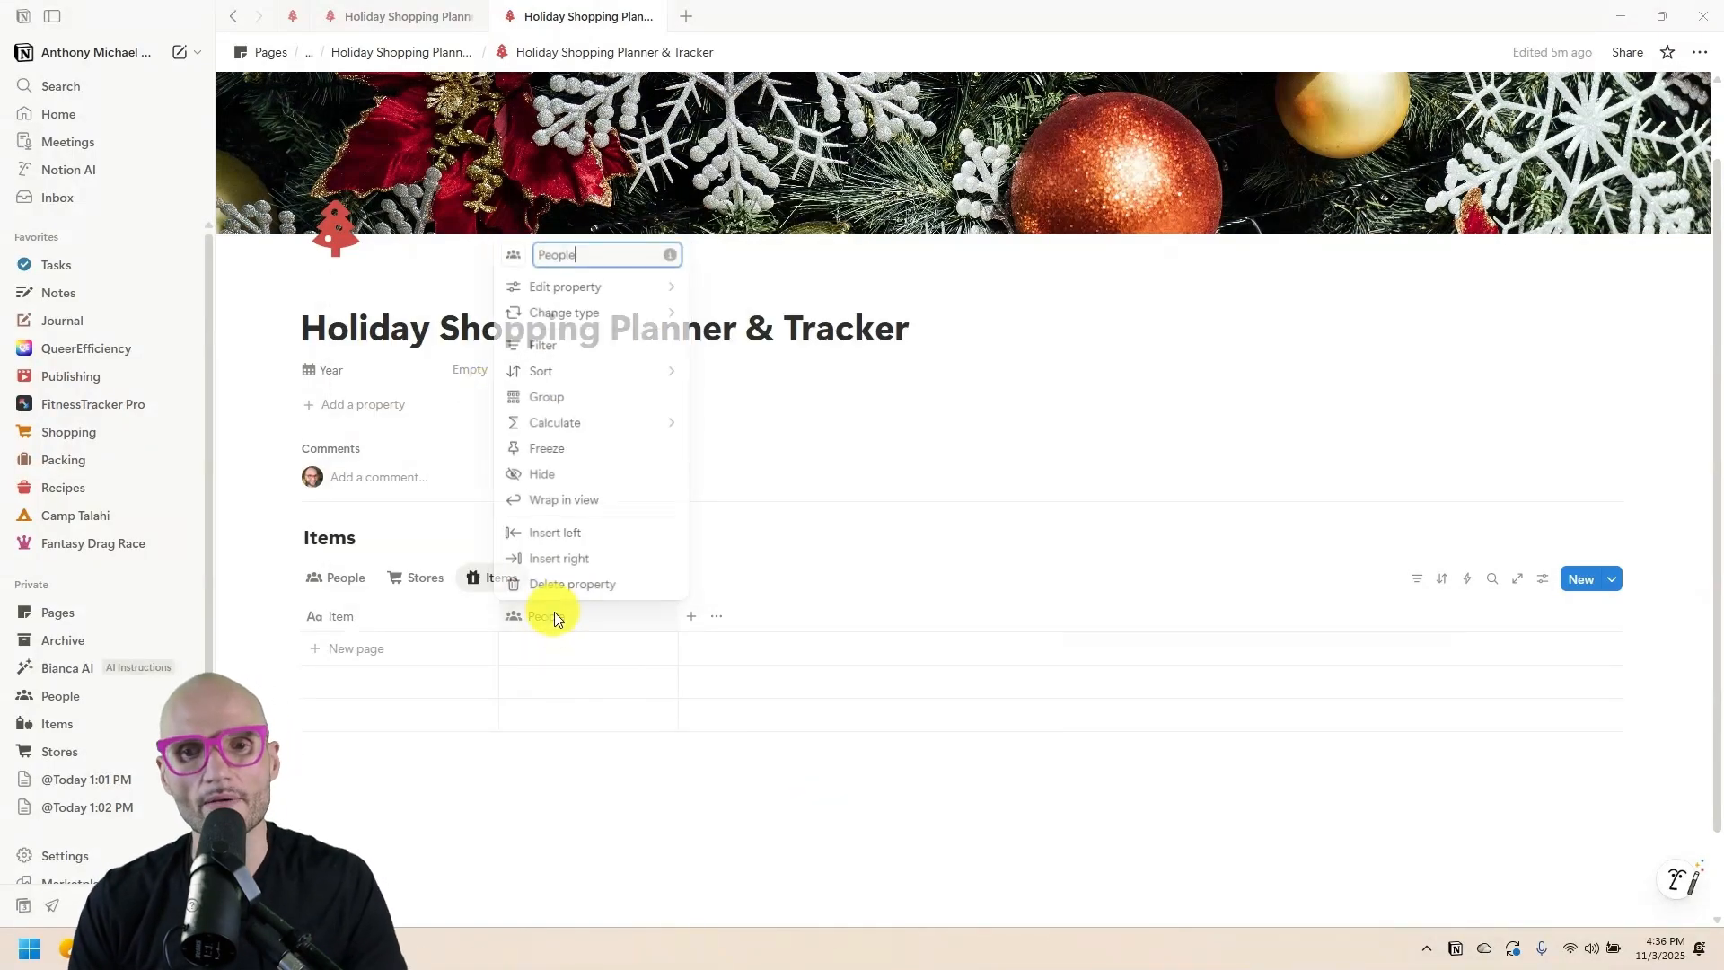
key(ctrl+a)
text(Pe)
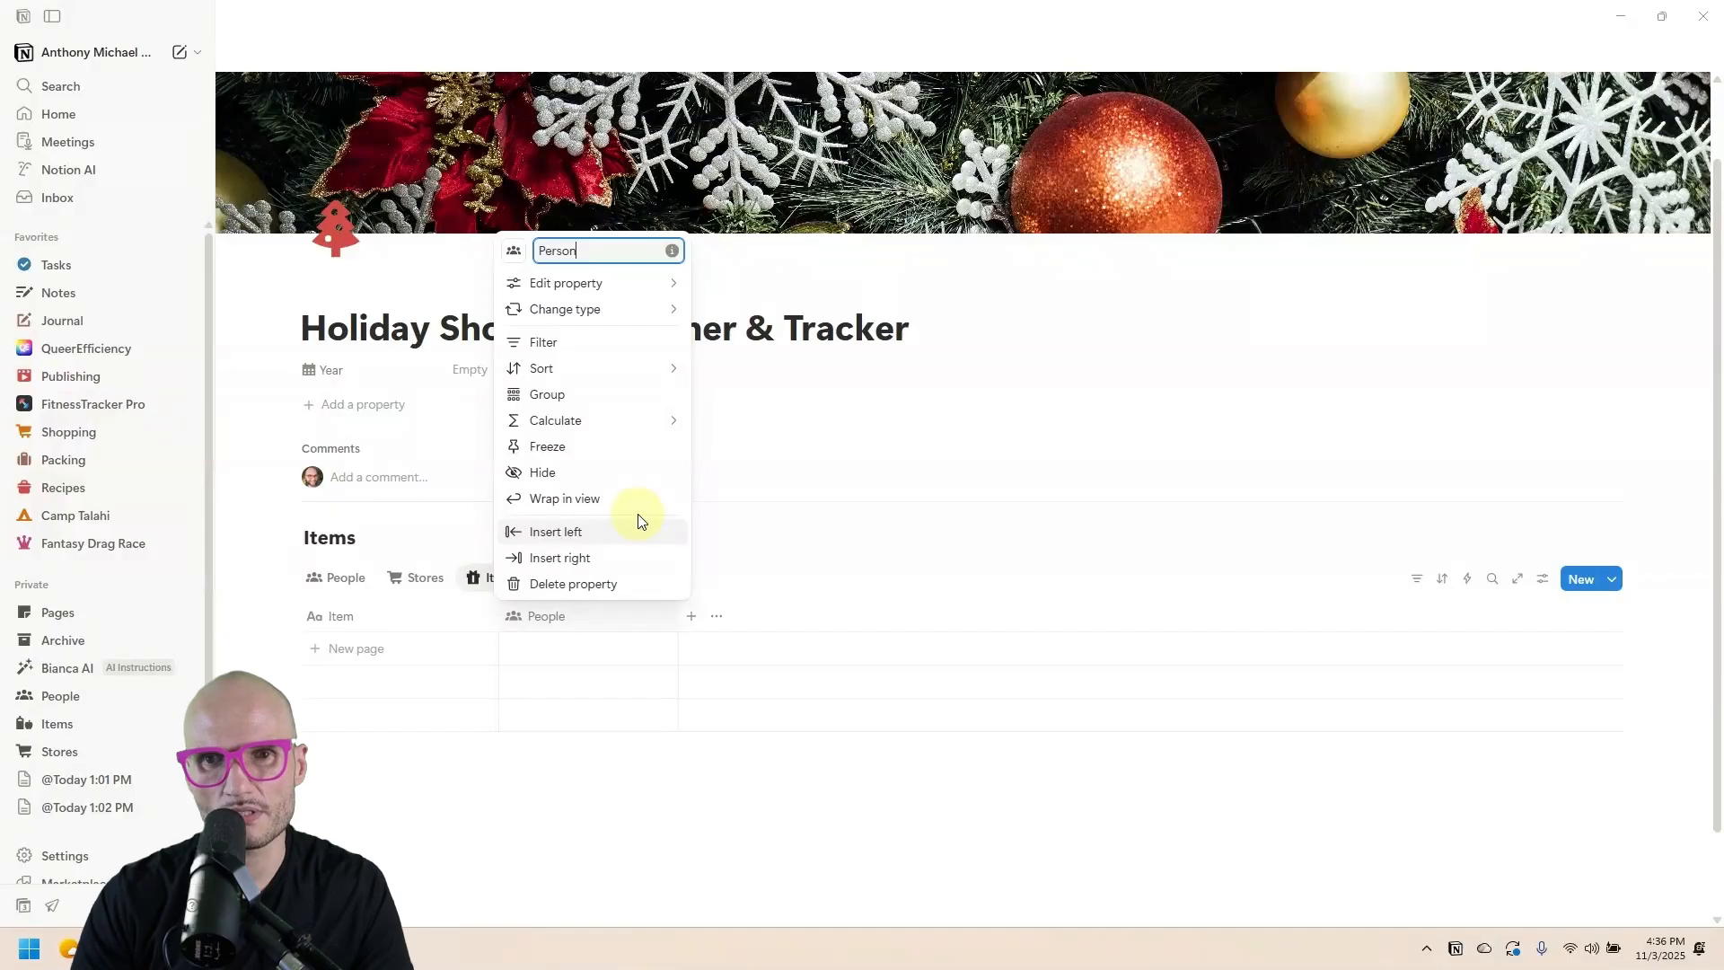
click(514, 252)
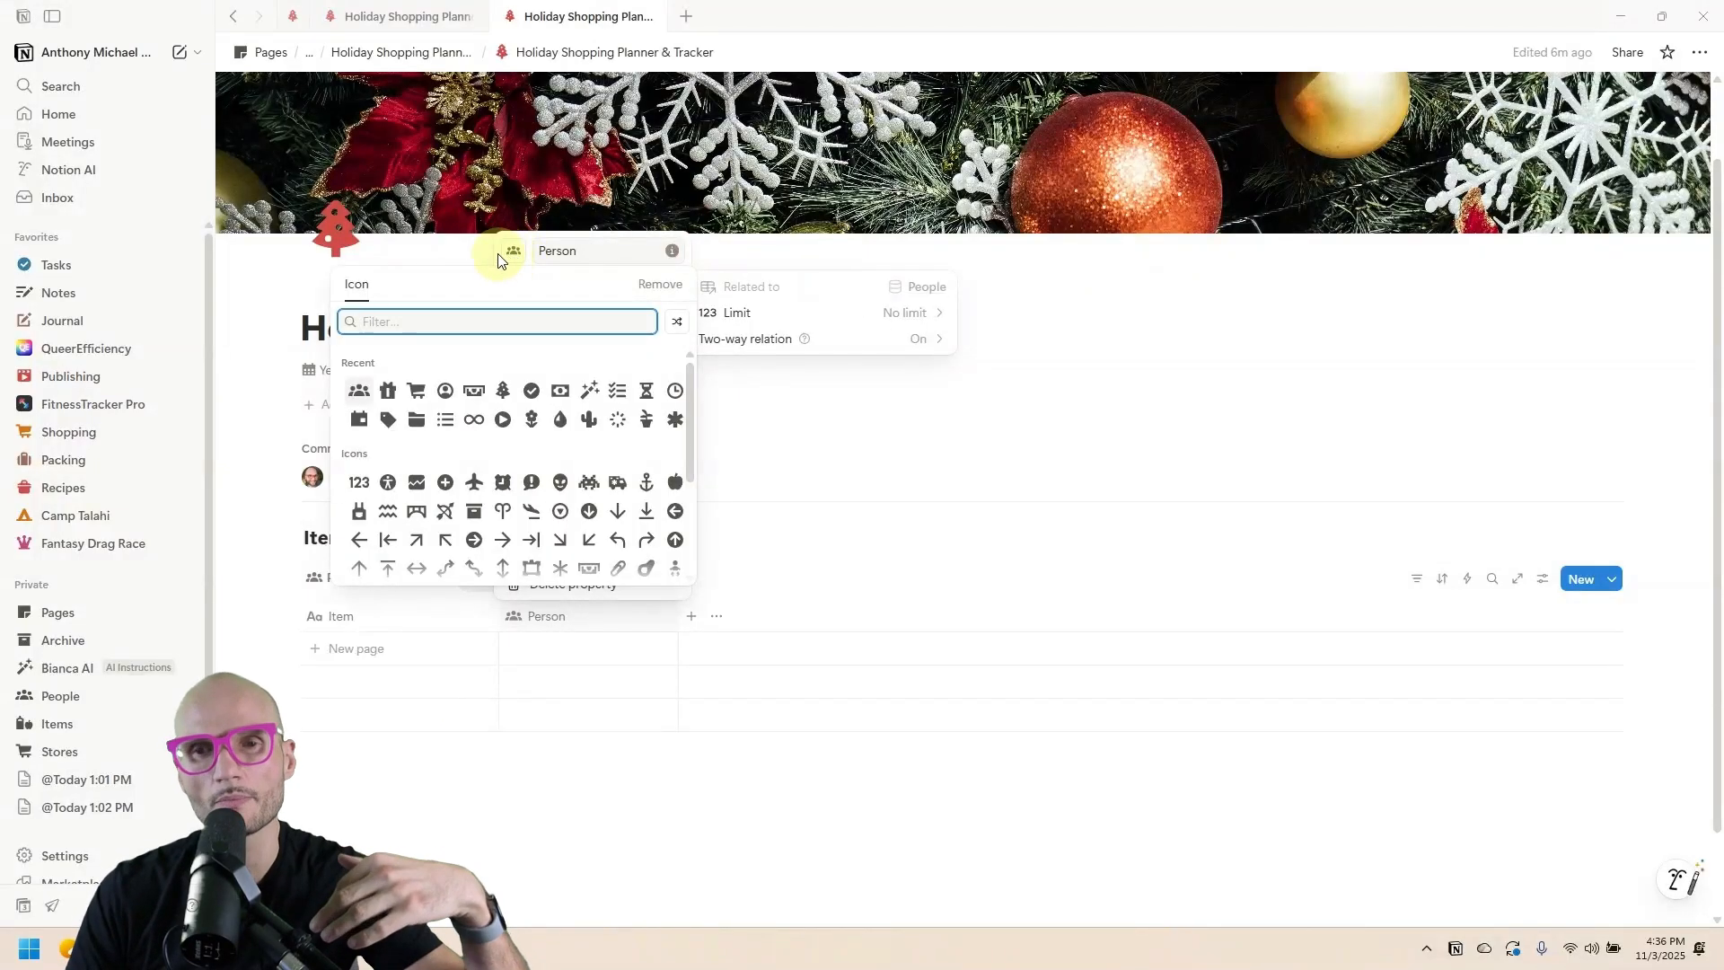
click(444, 391)
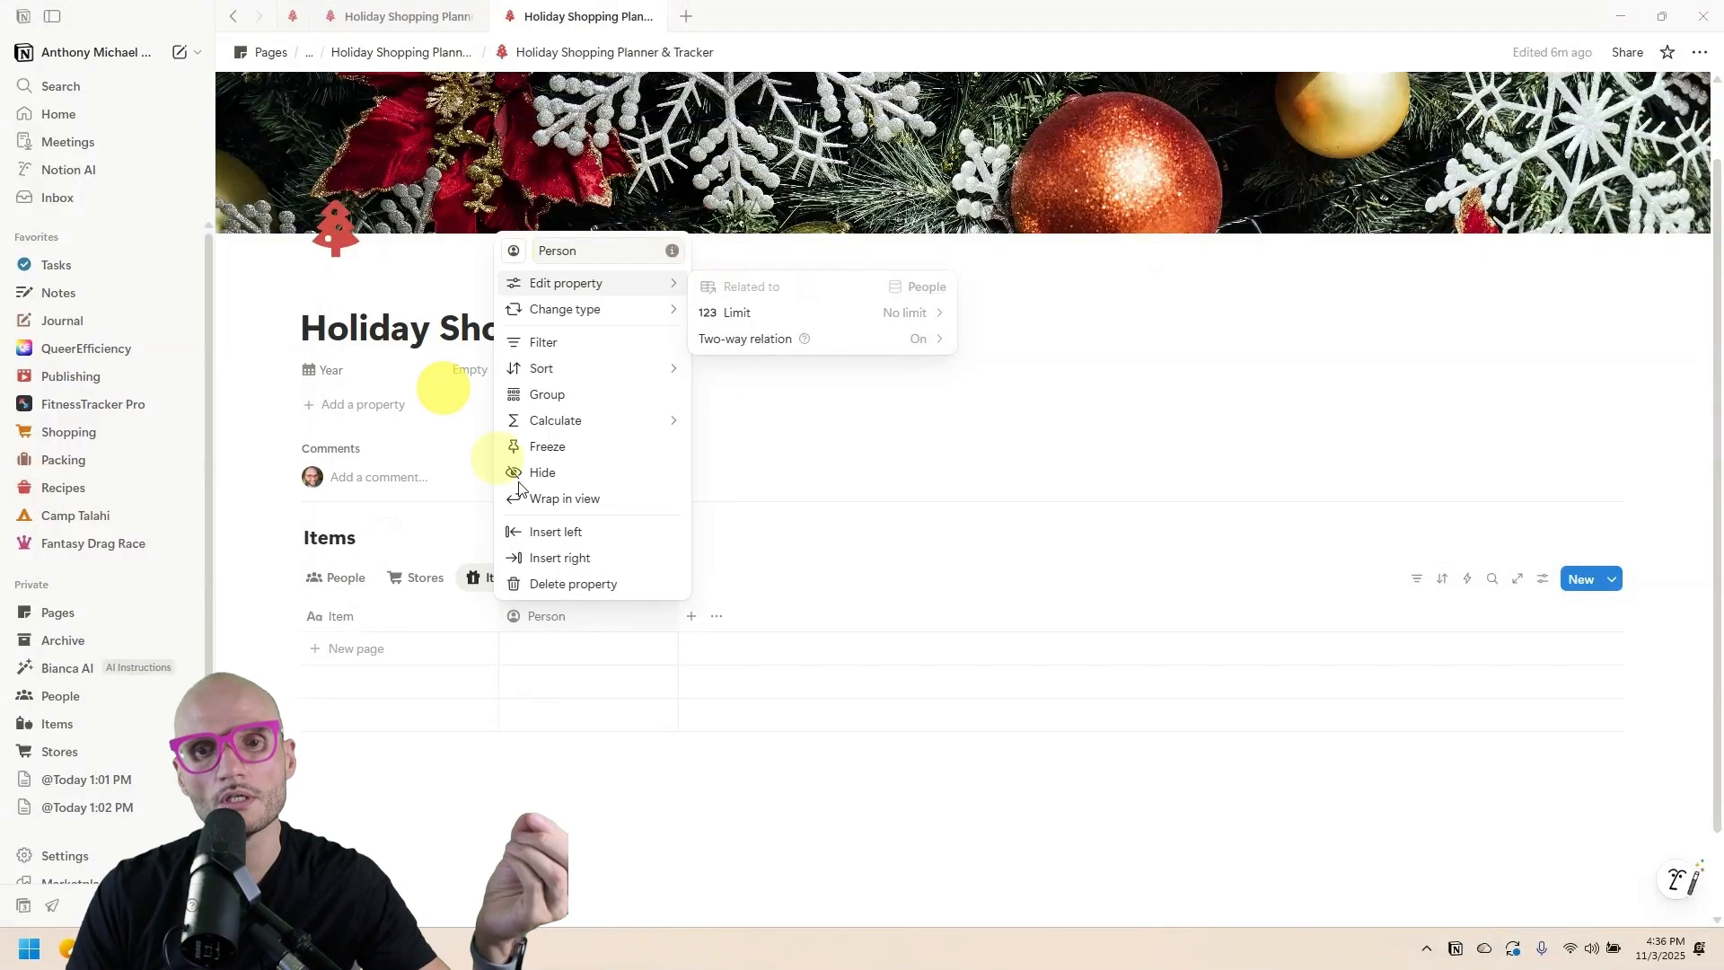
click(620, 799)
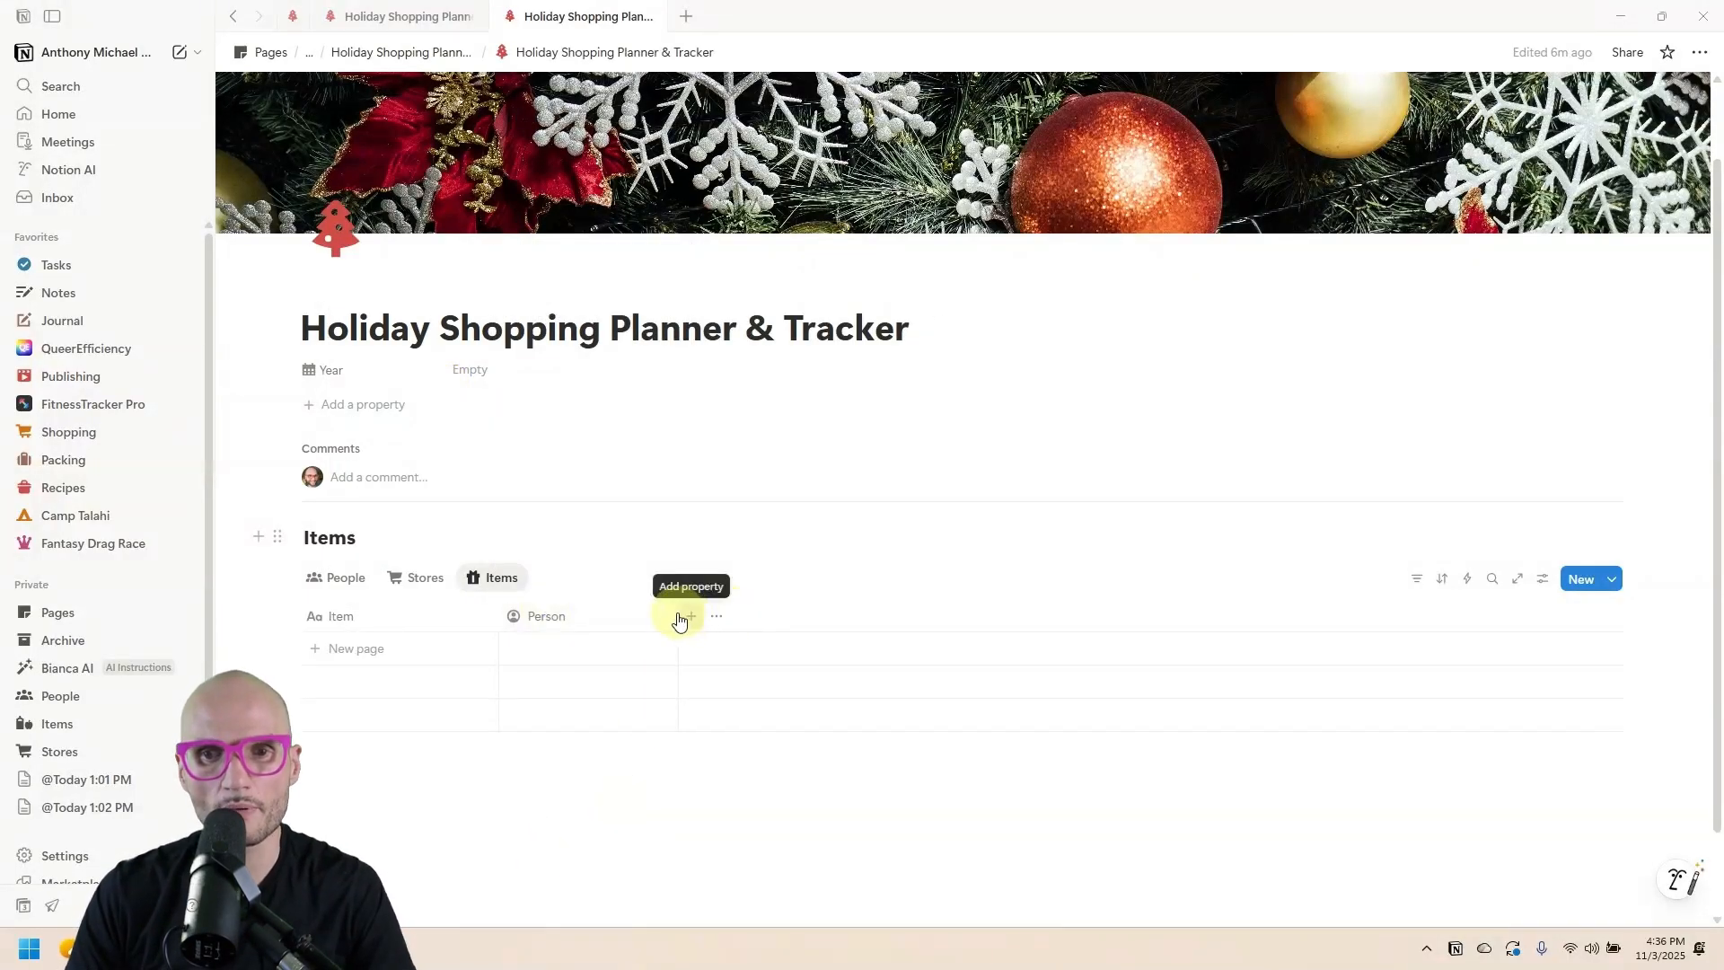
Add a two-way relation property linked to the Stores database.
click(684, 616)
scroll(712, 751, down, 1)
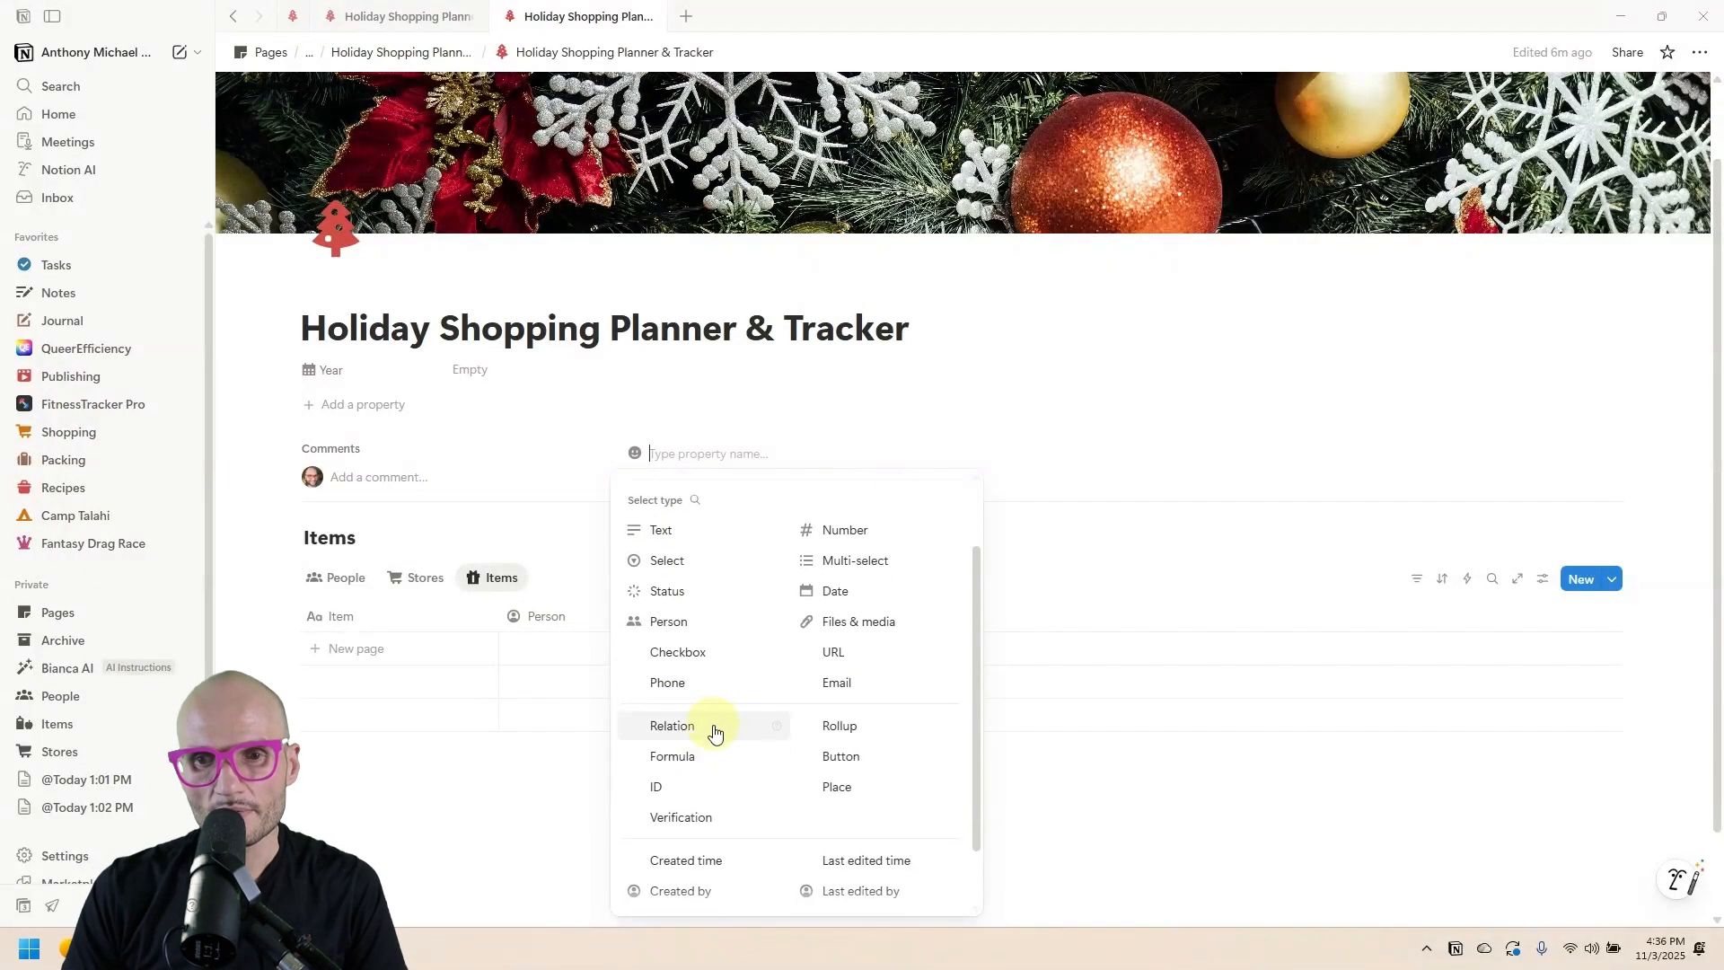
click(714, 734)
click(1587, 344)
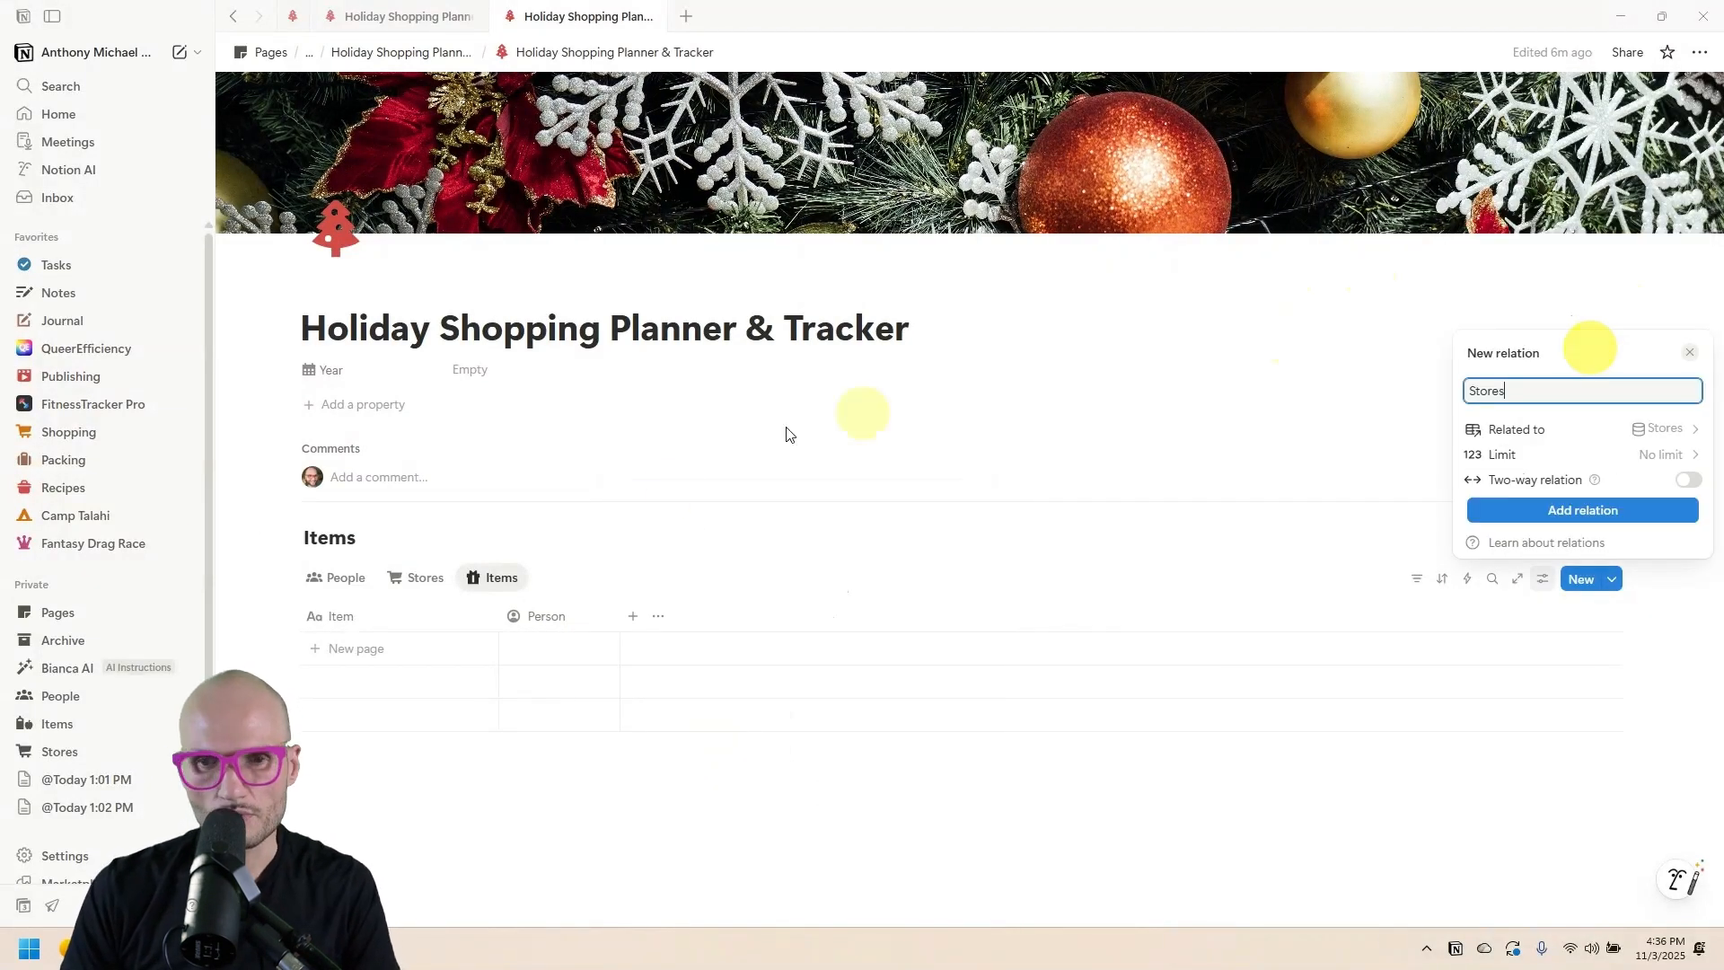
click(1686, 479)
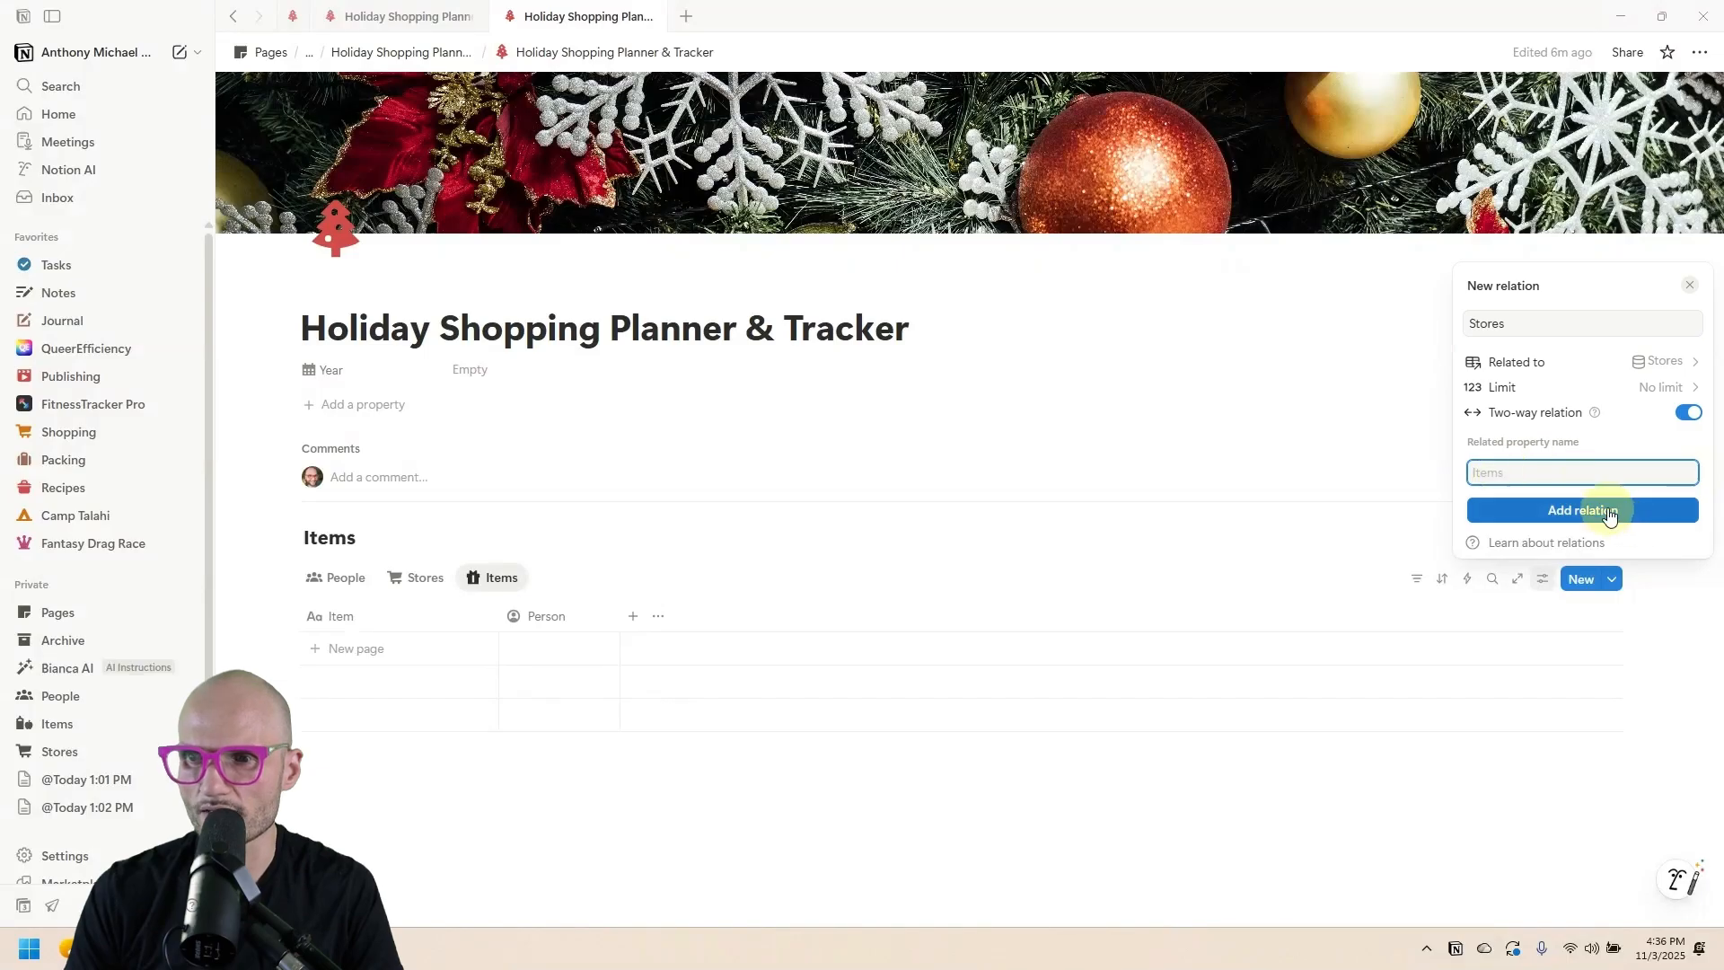
click(1610, 512)
click(654, 616)
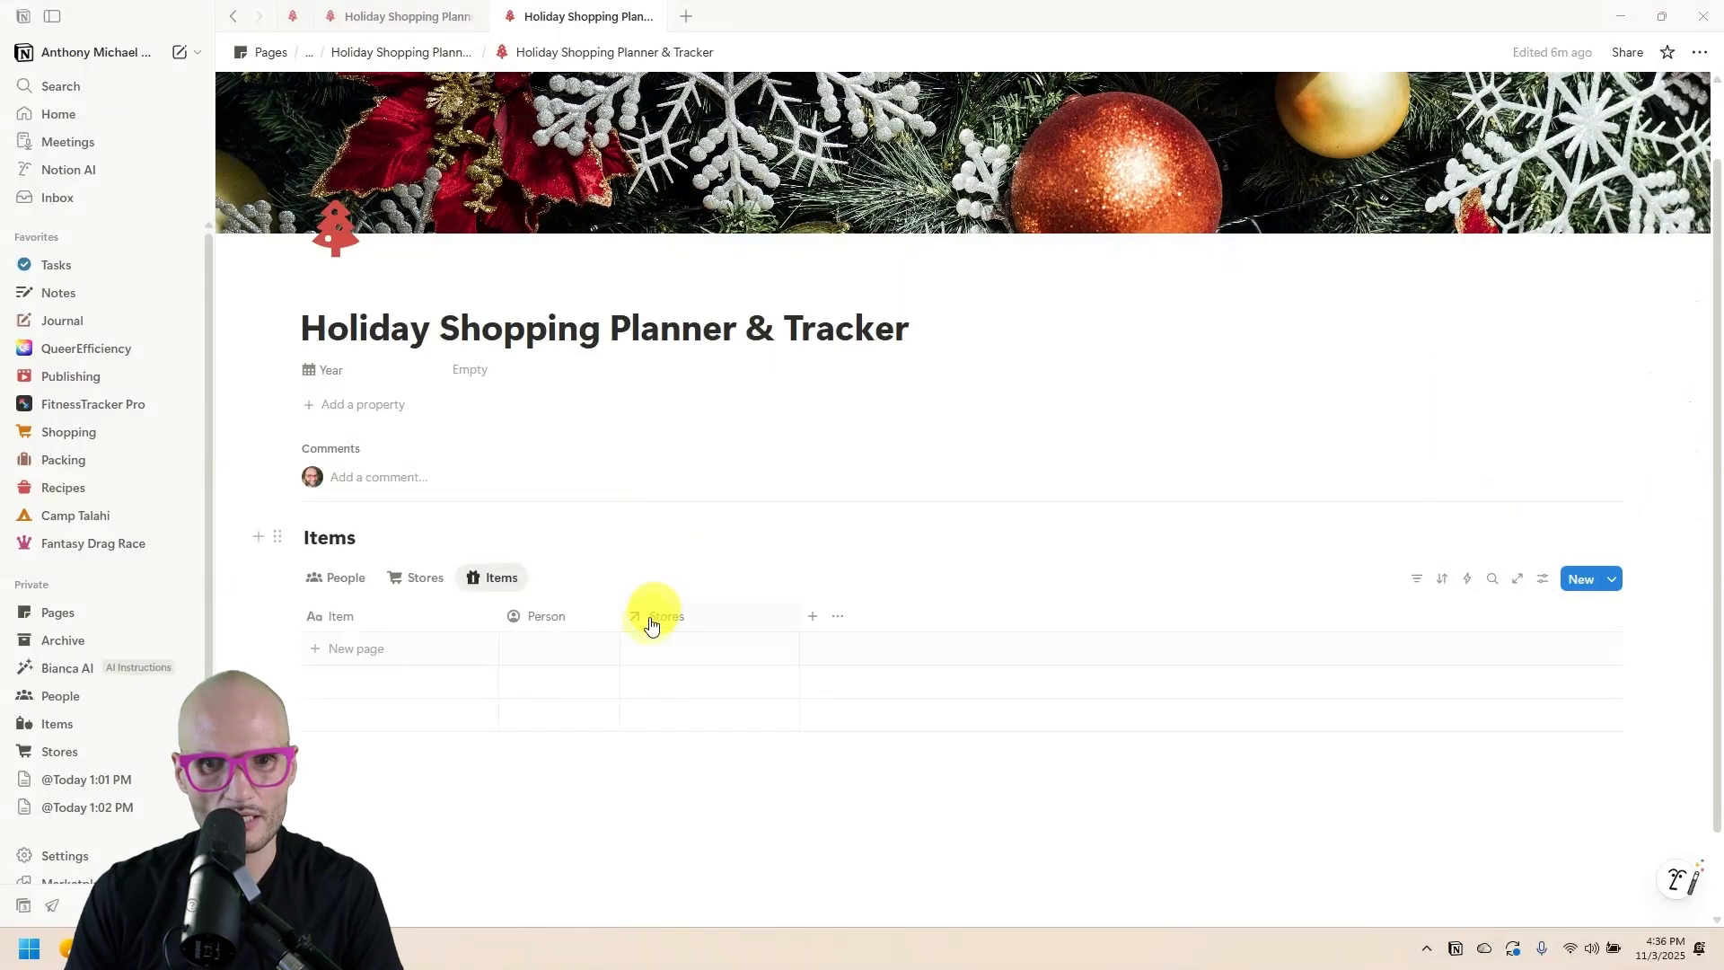
Give the Stores column a shopping cart icon and narrow it.
click(649, 617)
click(637, 254)
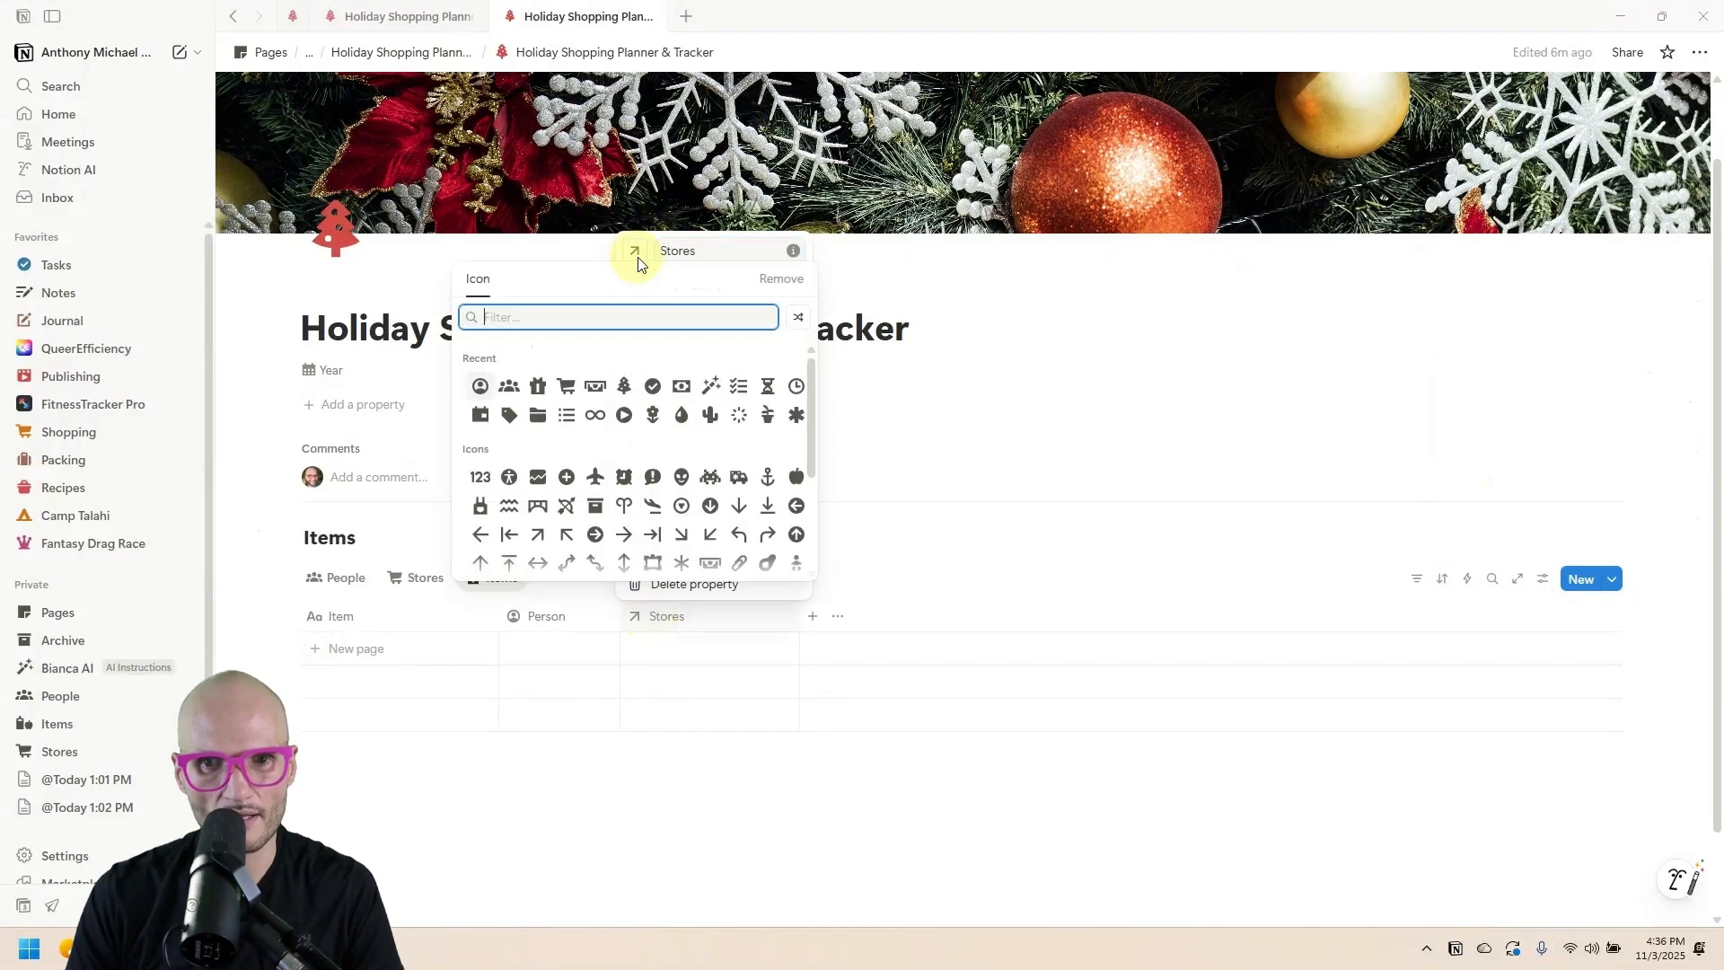
click(566, 385)
click(725, 779)
drag(797, 616, 745, 615)
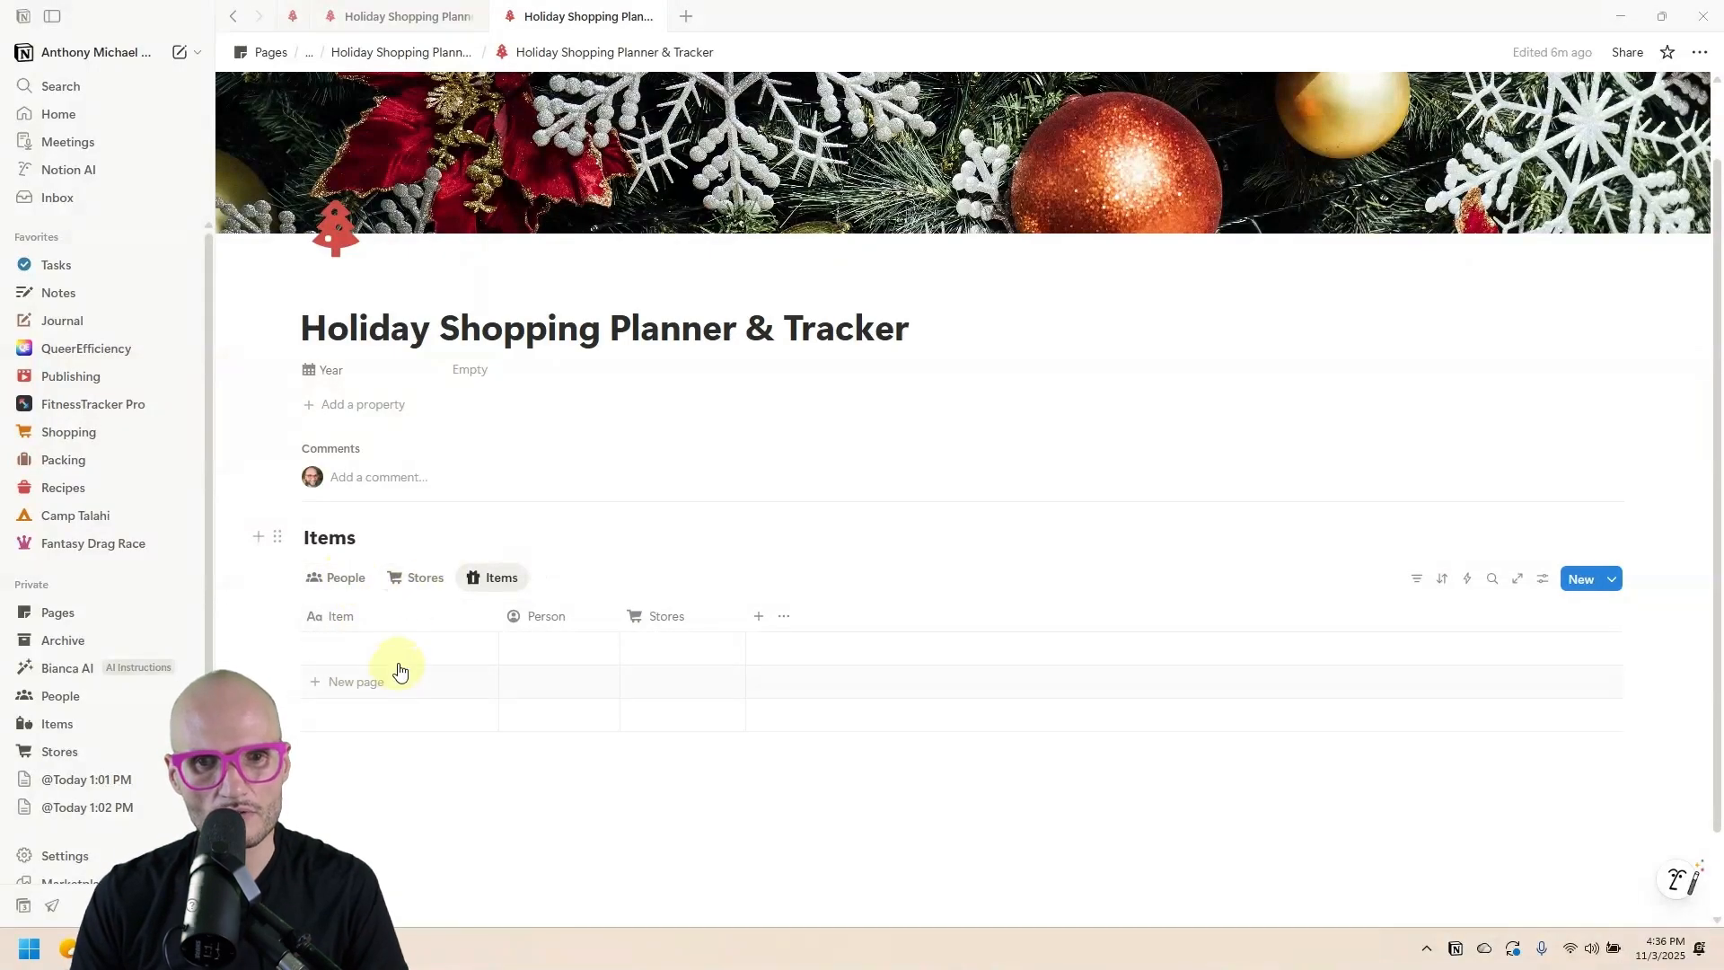
Add a 'Bread slicer' item assigned to a person with Amazon as its store.
click(401, 652)
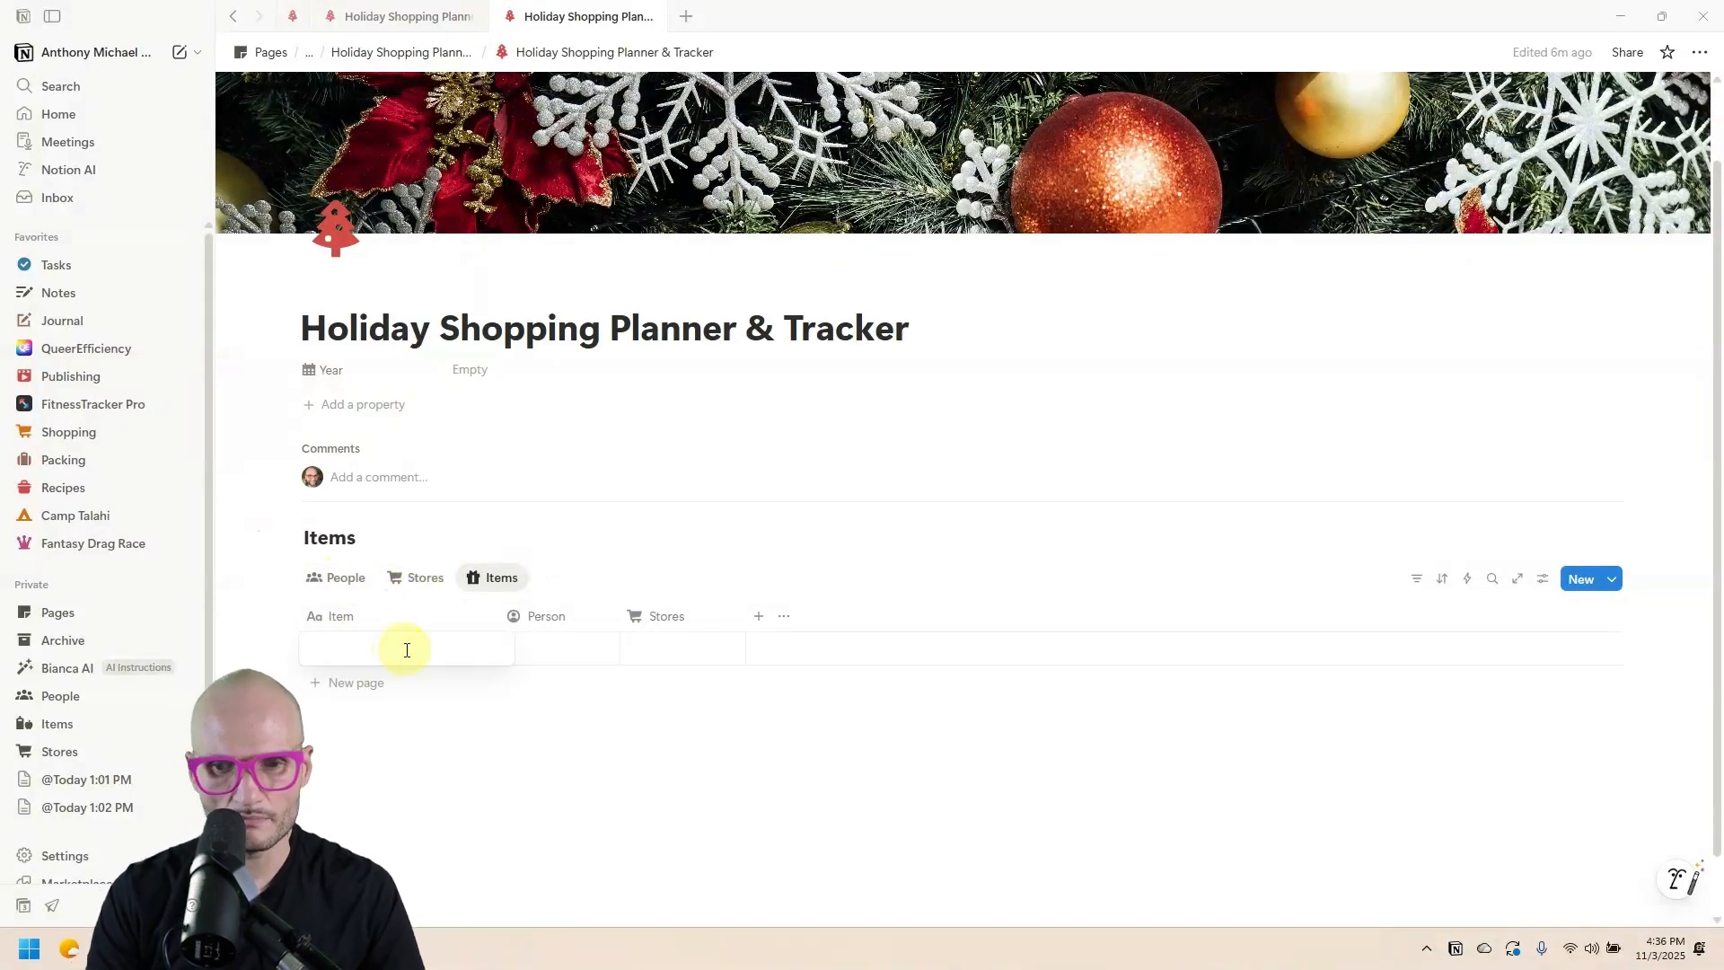
text(Bread slicer)
click(539, 648)
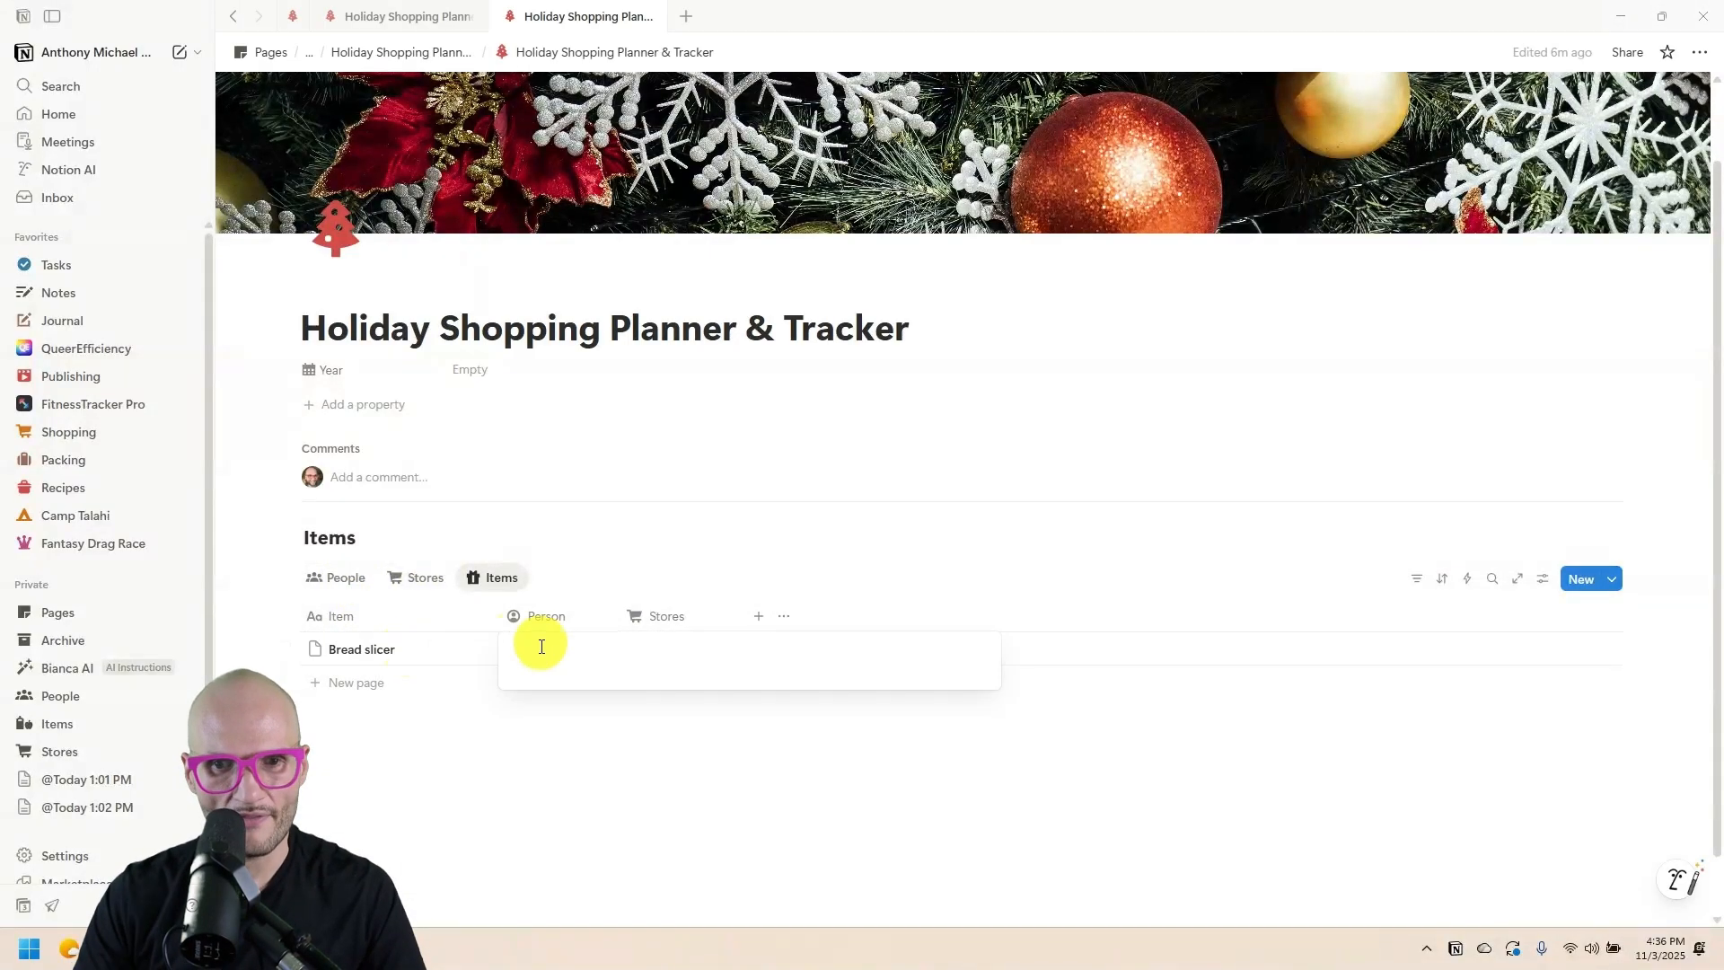
click(641, 580)
click(669, 650)
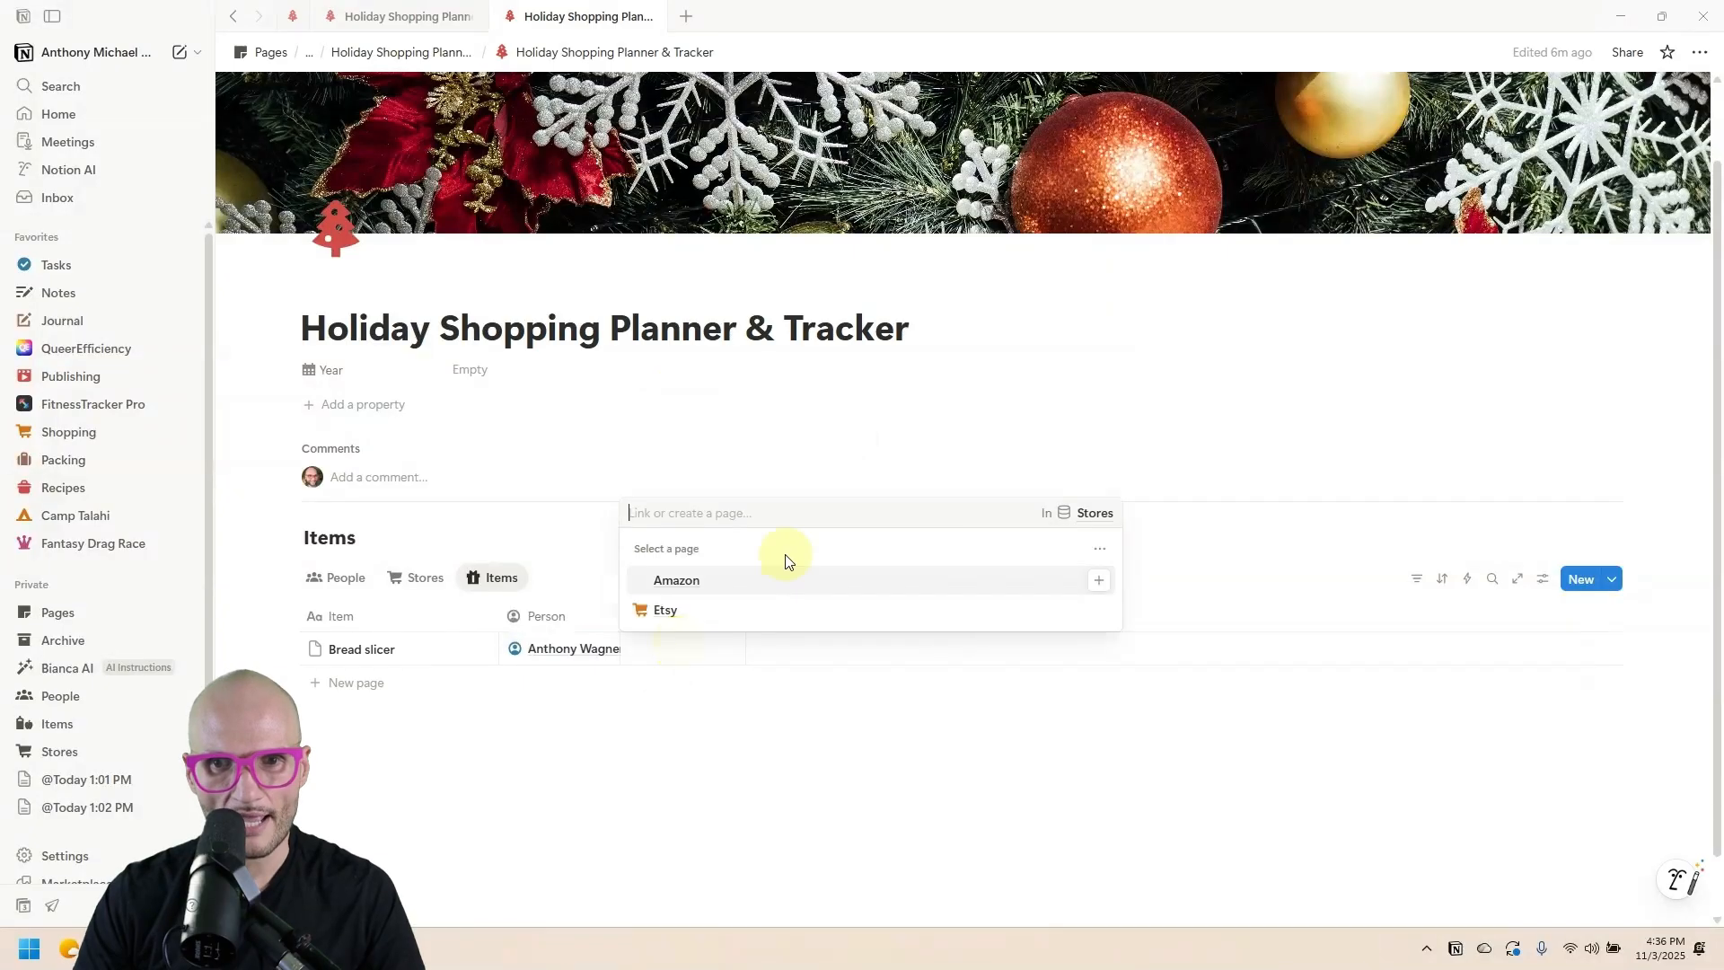
click(763, 579)
click(763, 758)
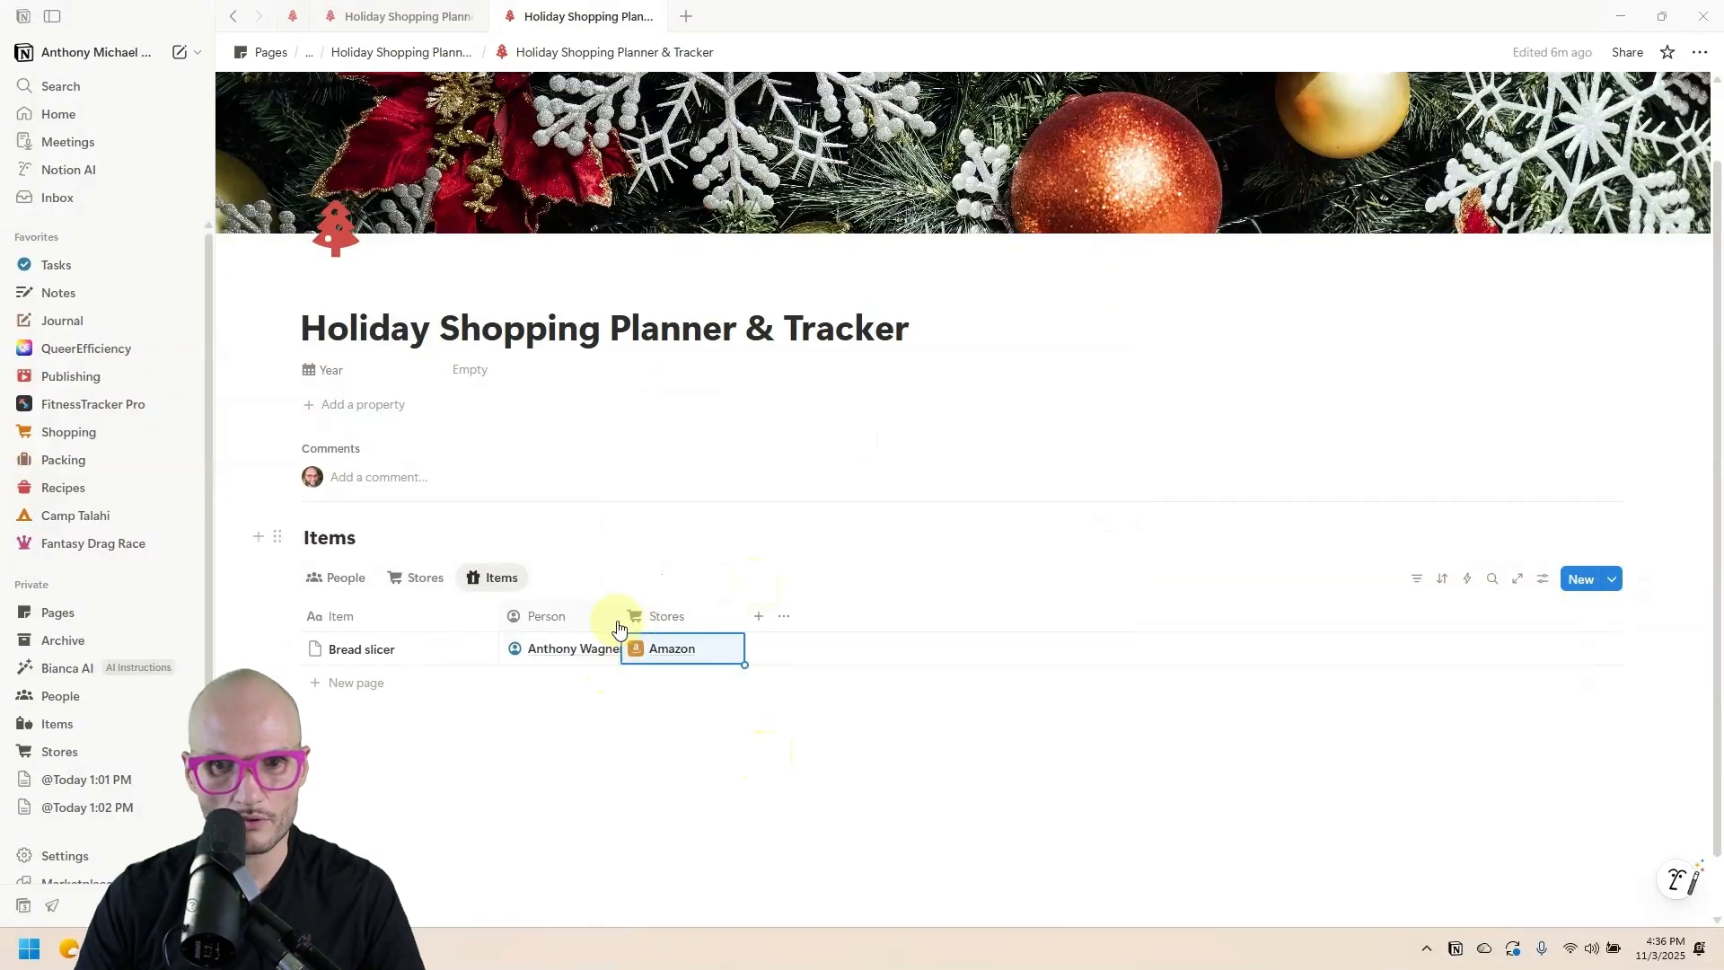
Widen the Person column and review the People, Stores and Items views.
drag(619, 613, 706, 611)
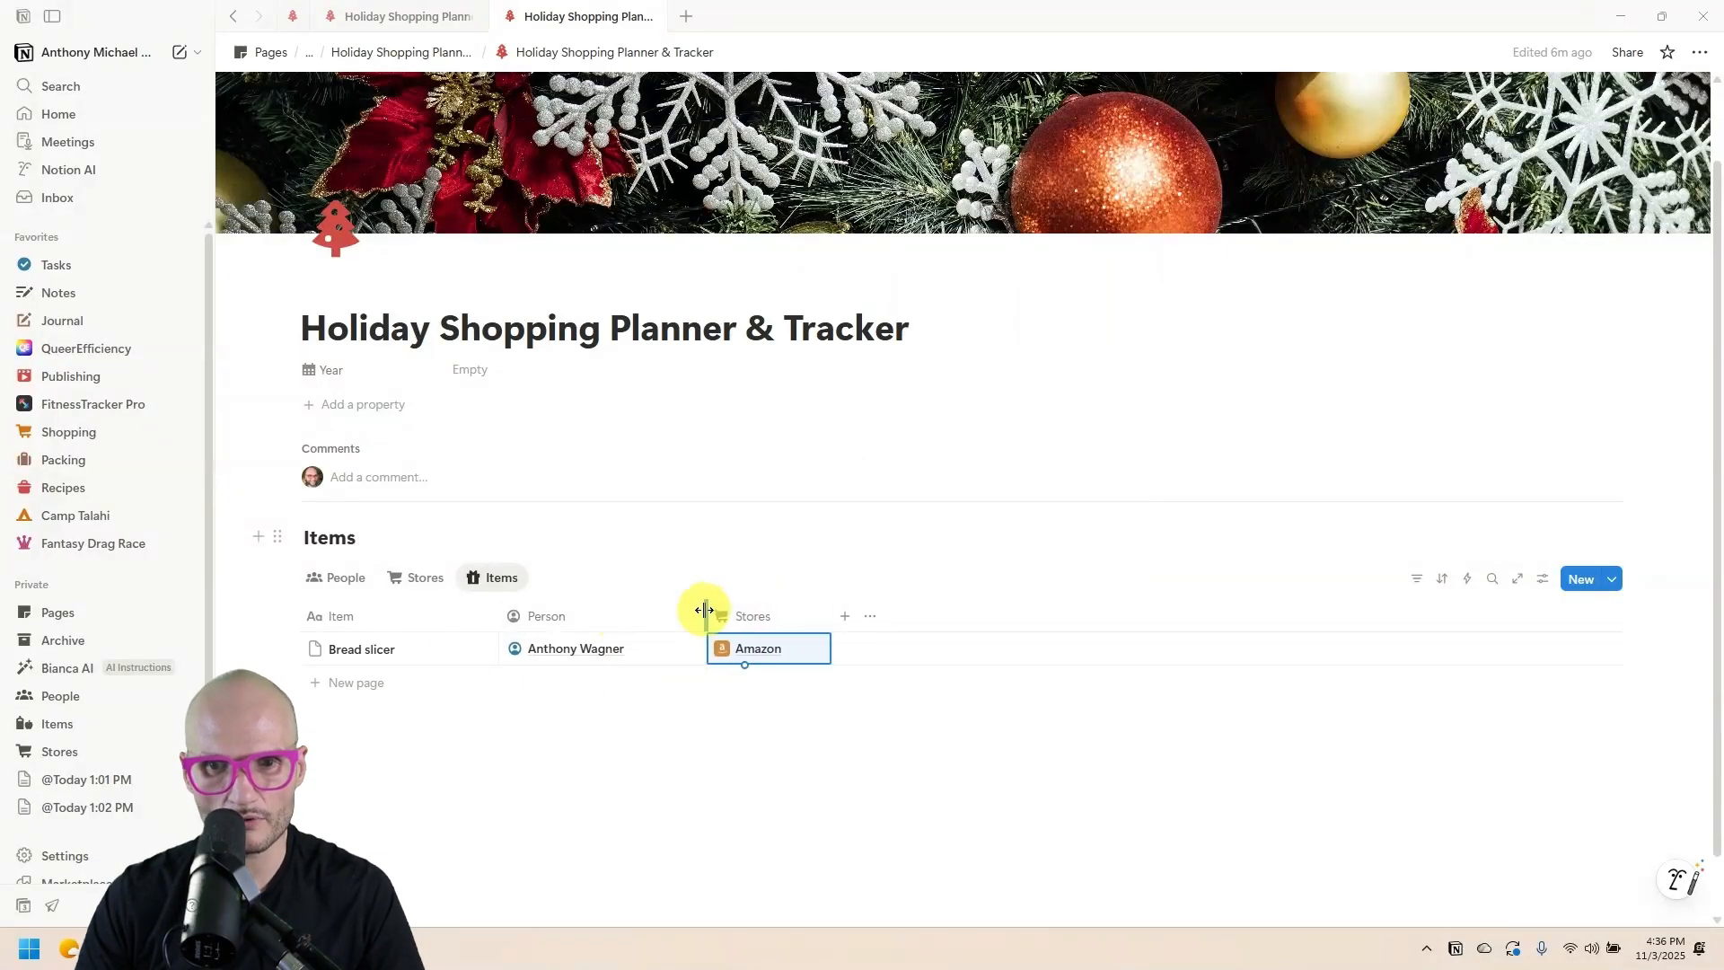
click(342, 576)
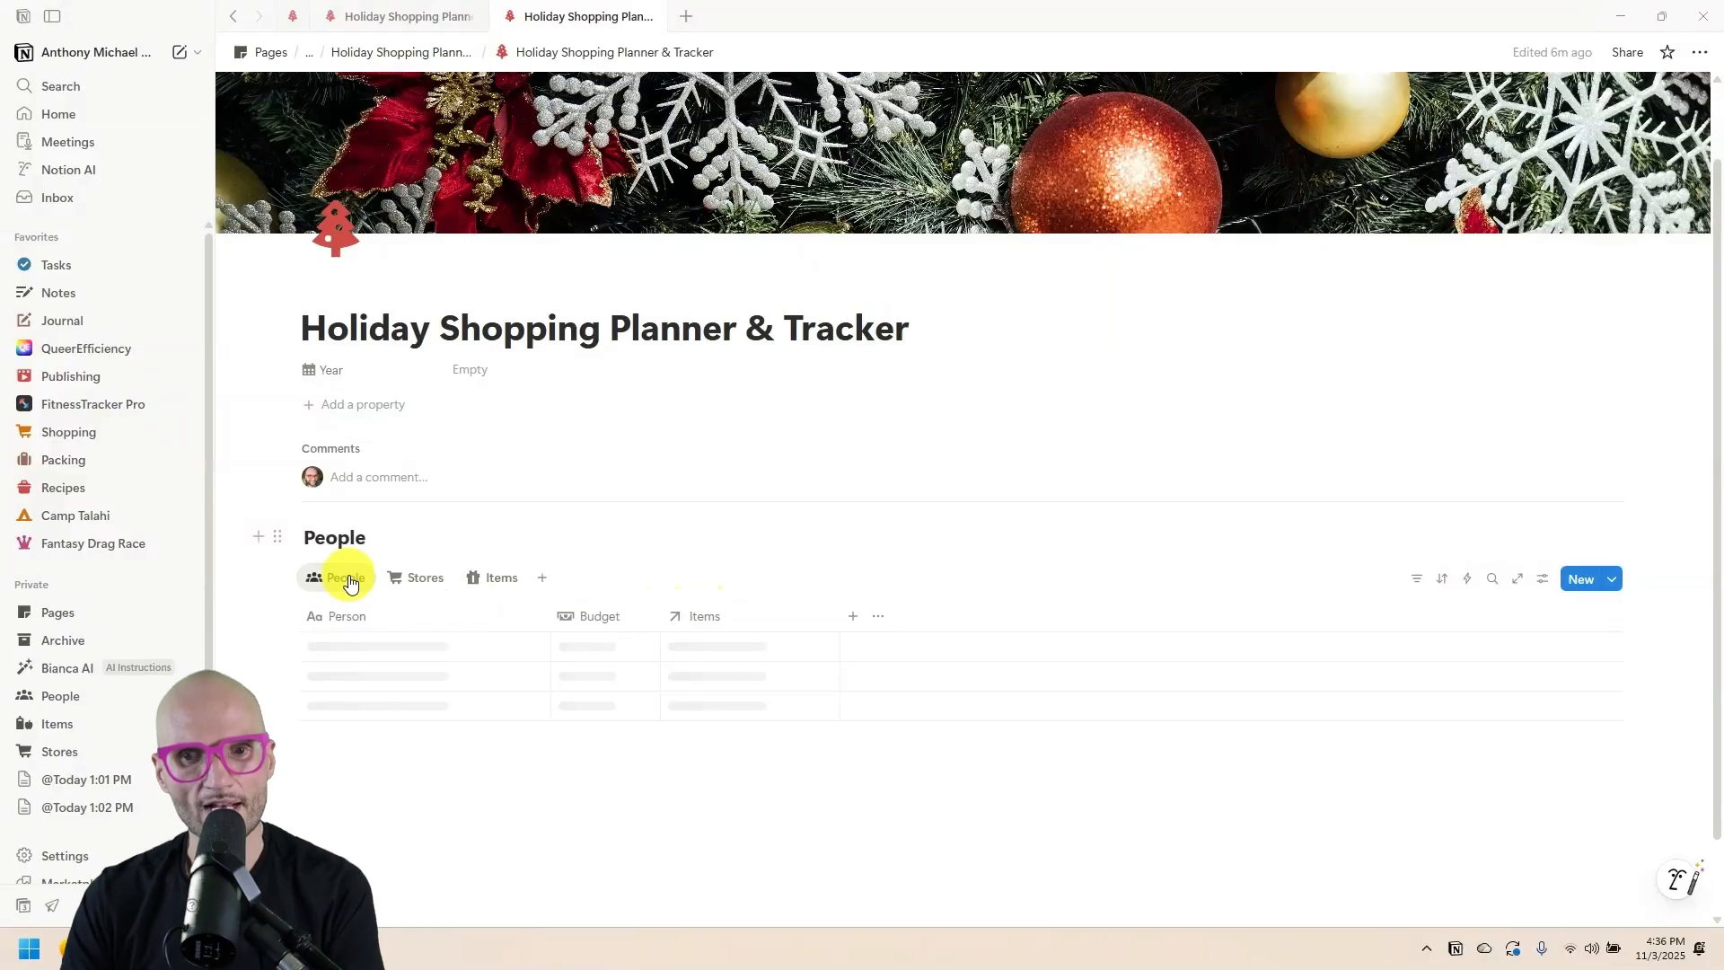
click(415, 578)
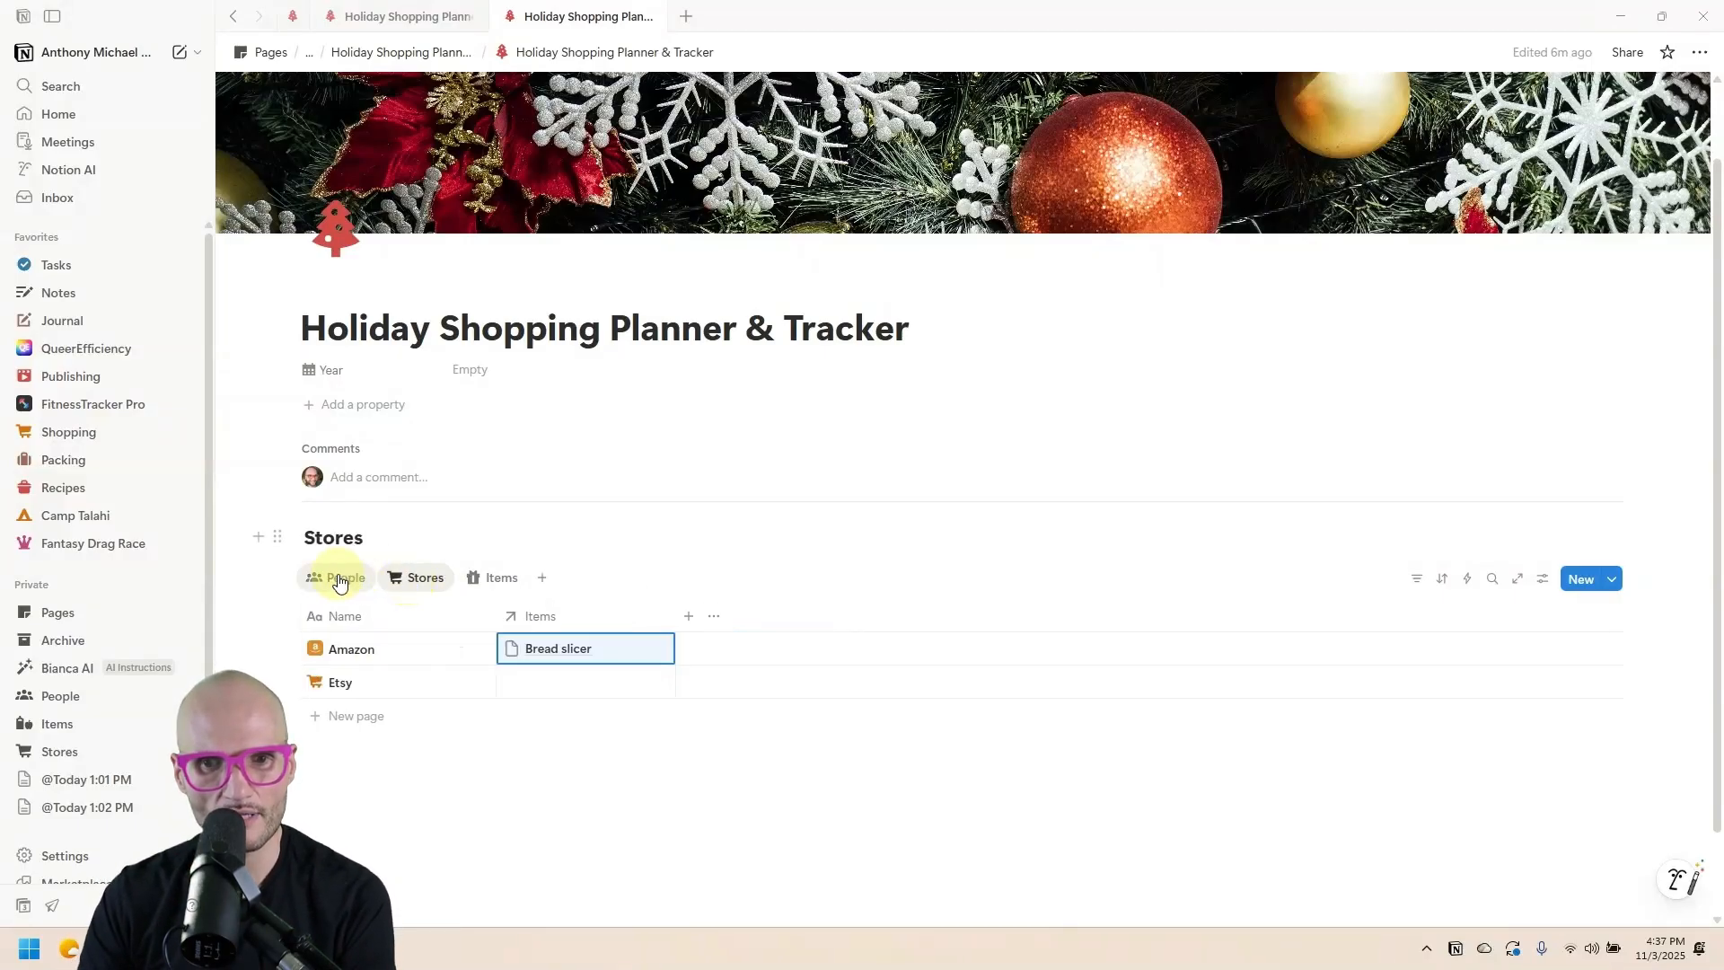
click(497, 579)
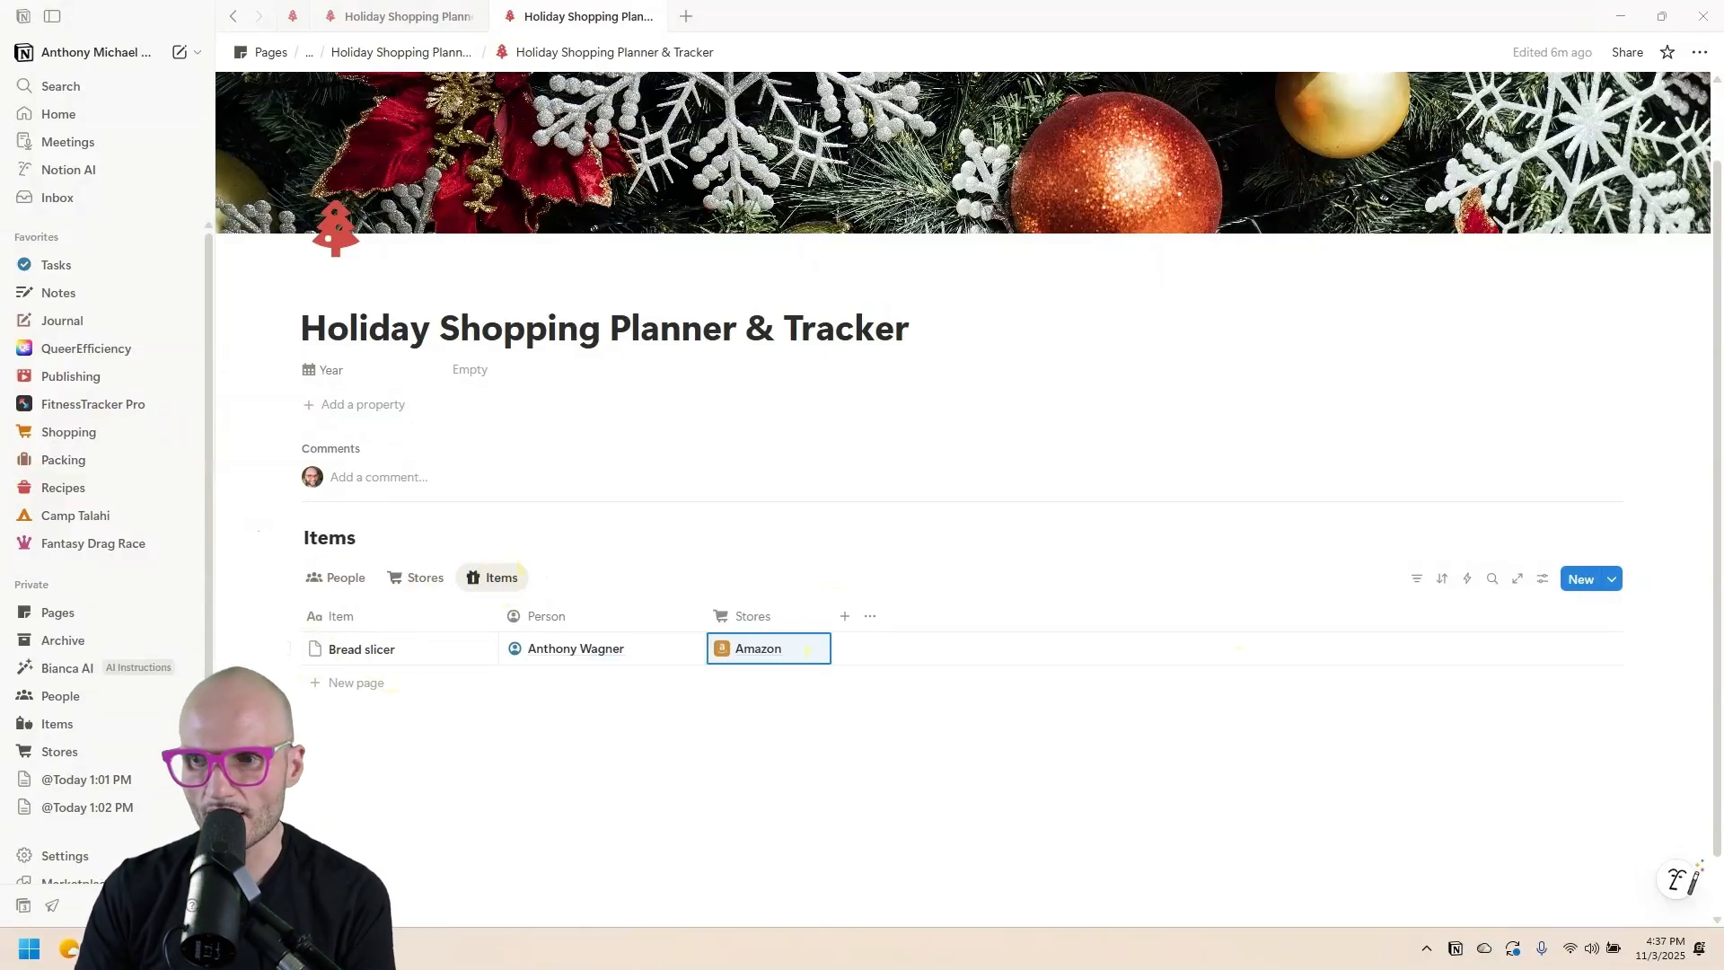
click(1613, 581)
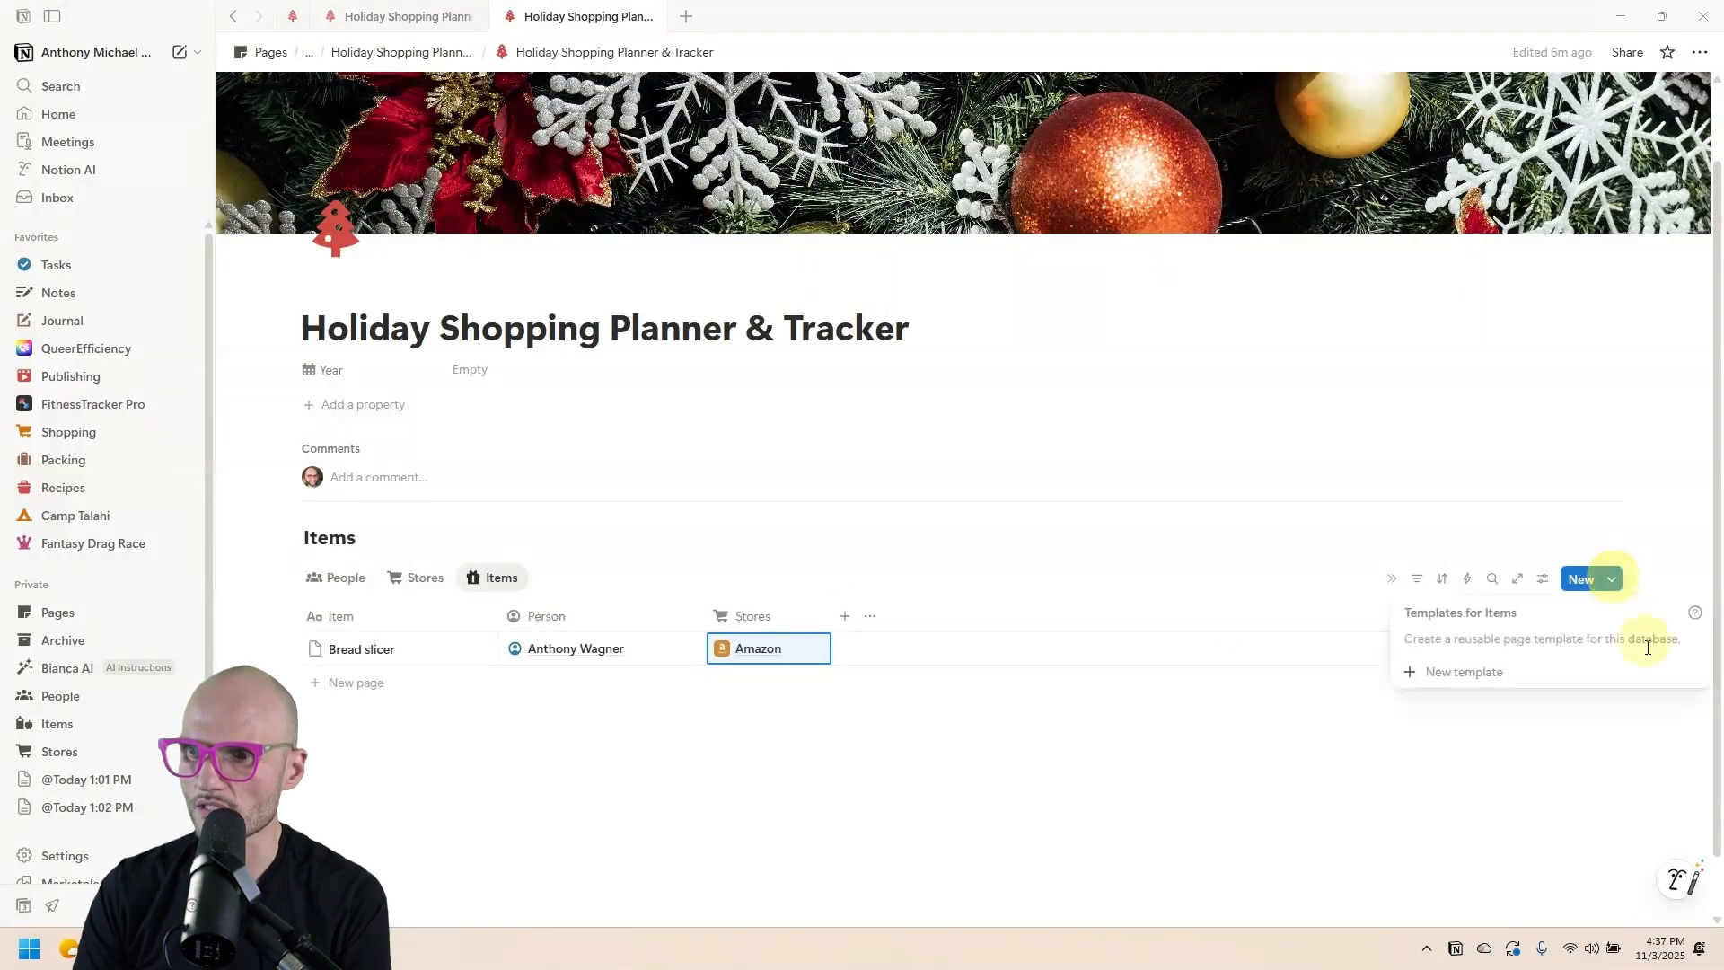
Create a new Items page template with a green gift icon.
click(1500, 681)
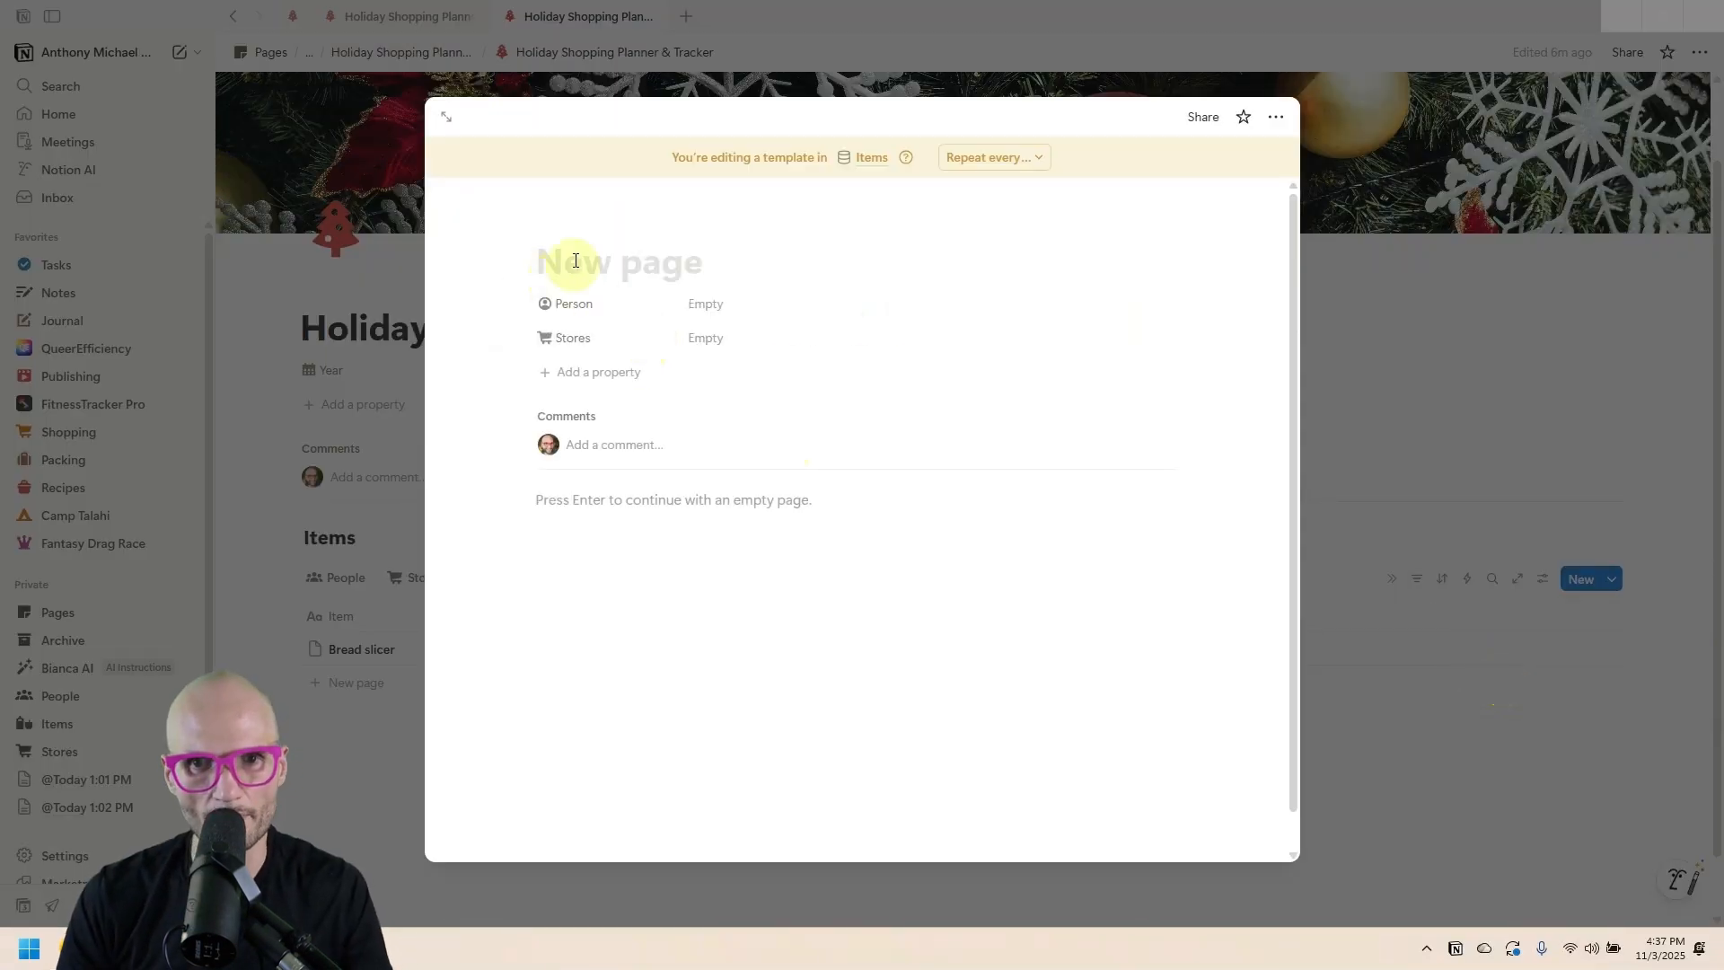
click(558, 224)
click(461, 361)
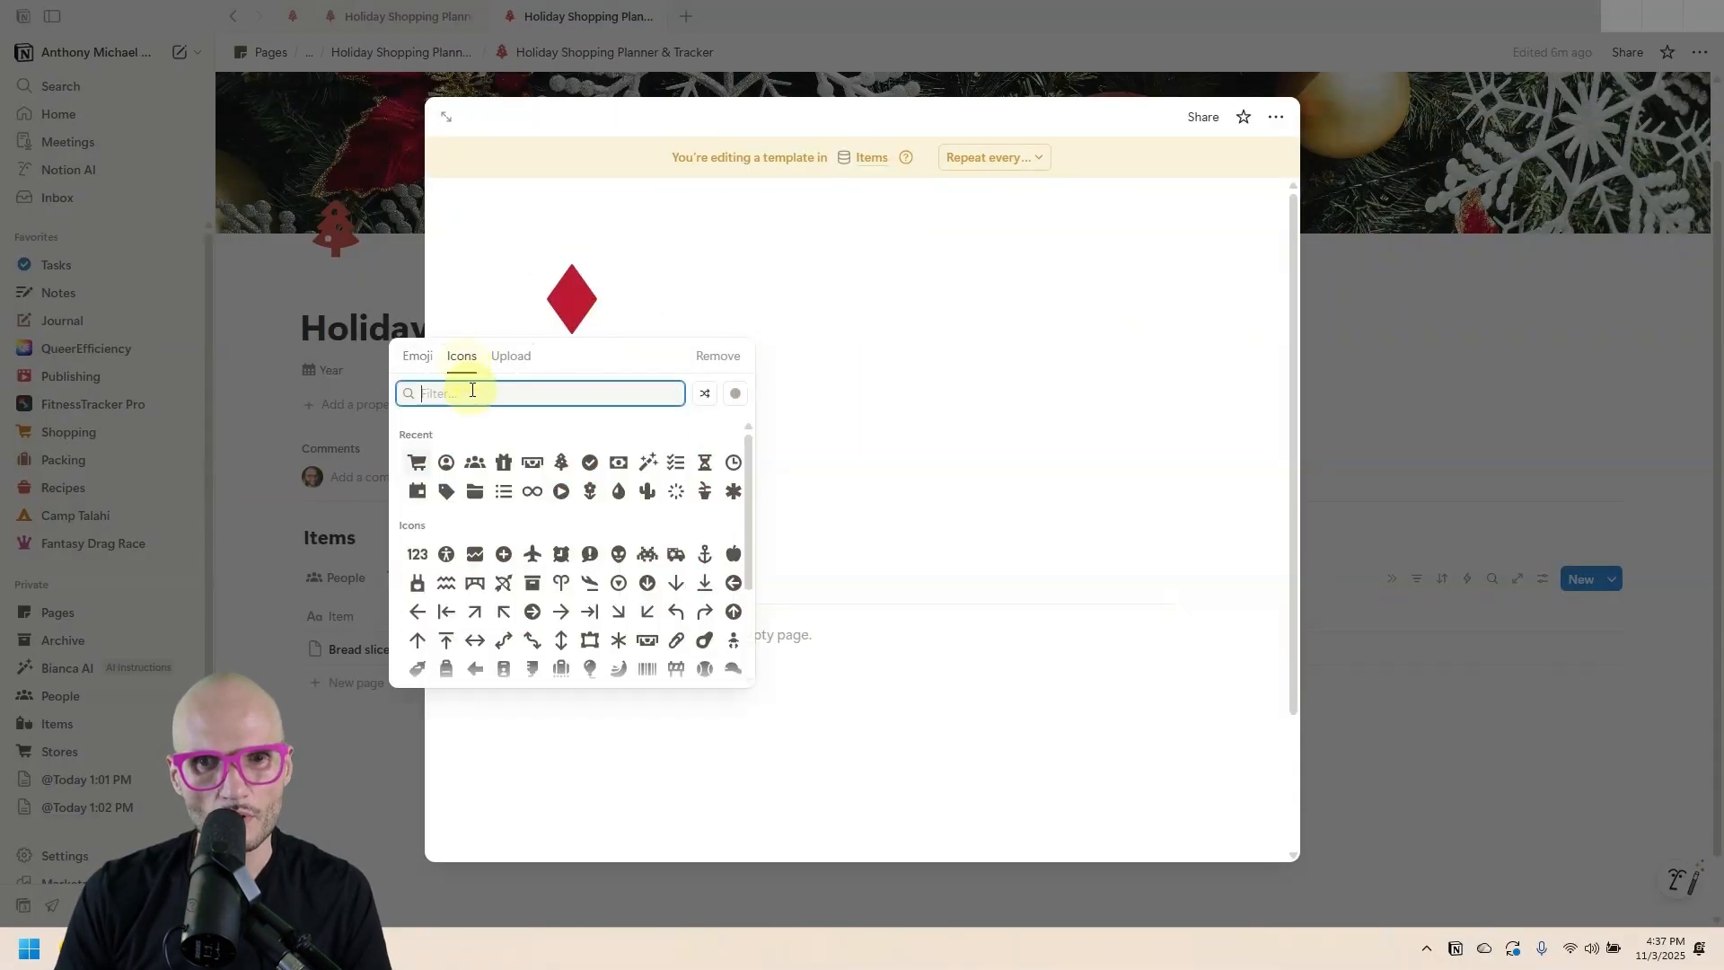
mouse_move(502, 460)
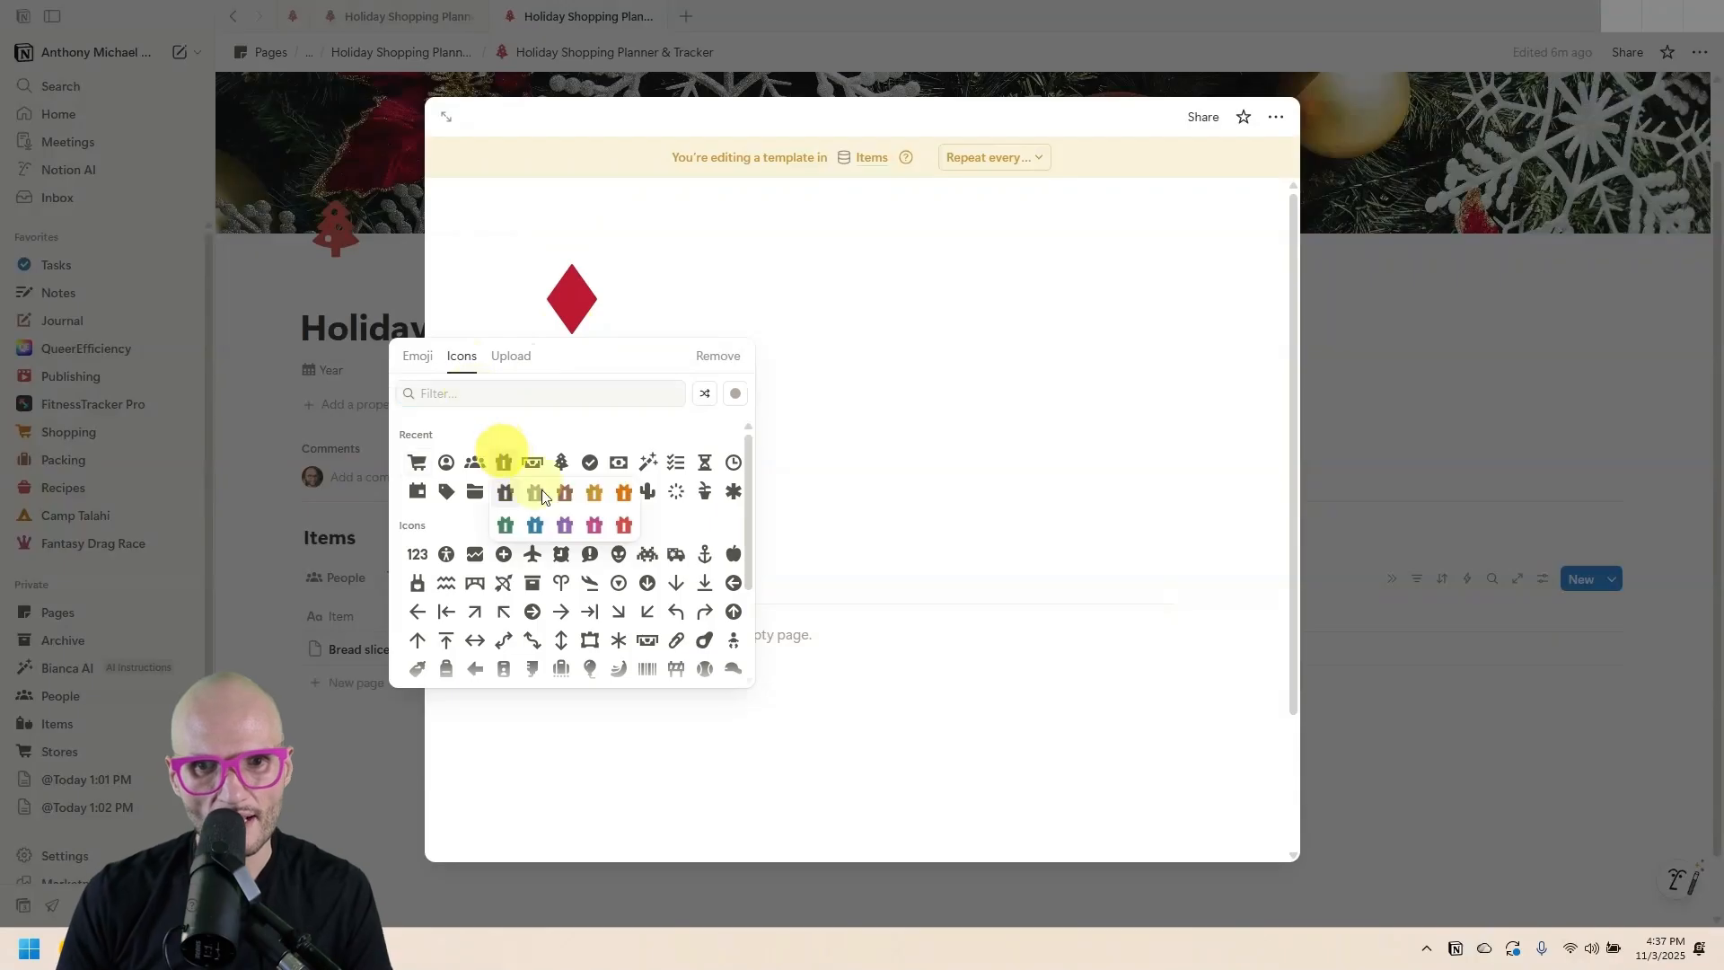
click(499, 522)
key(Escape)
click(1611, 578)
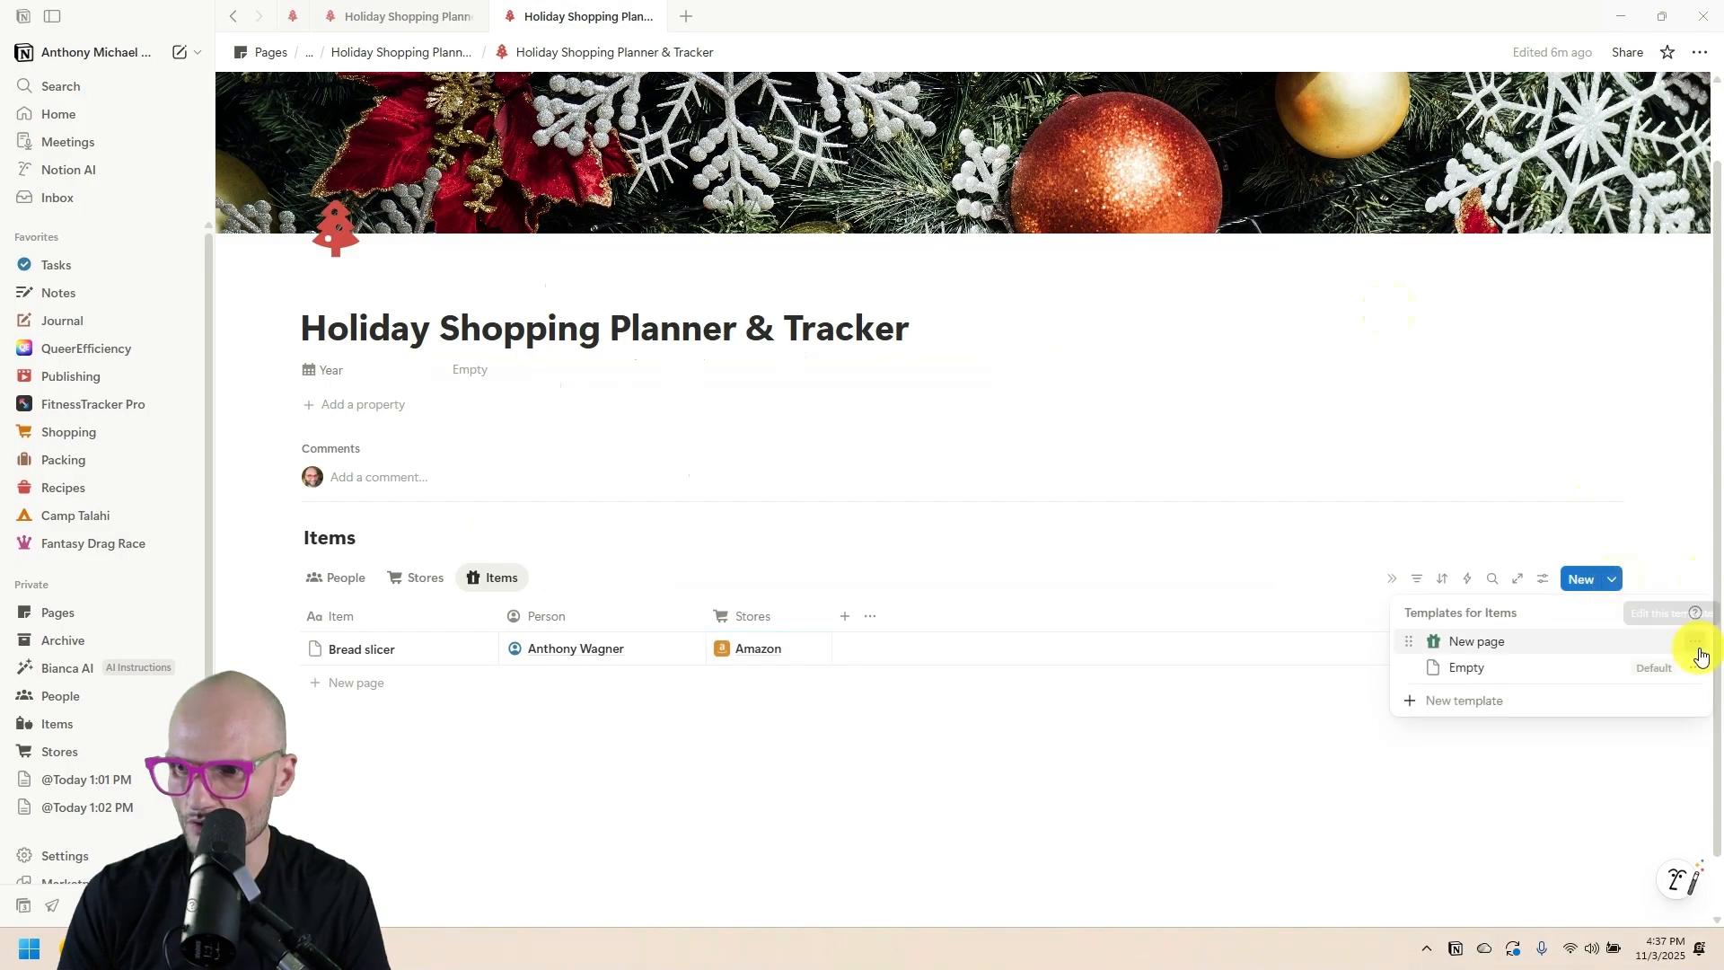
click(1694, 641)
Make the gift template the Items default for all views and add a new row.
click(1582, 673)
click(860, 471)
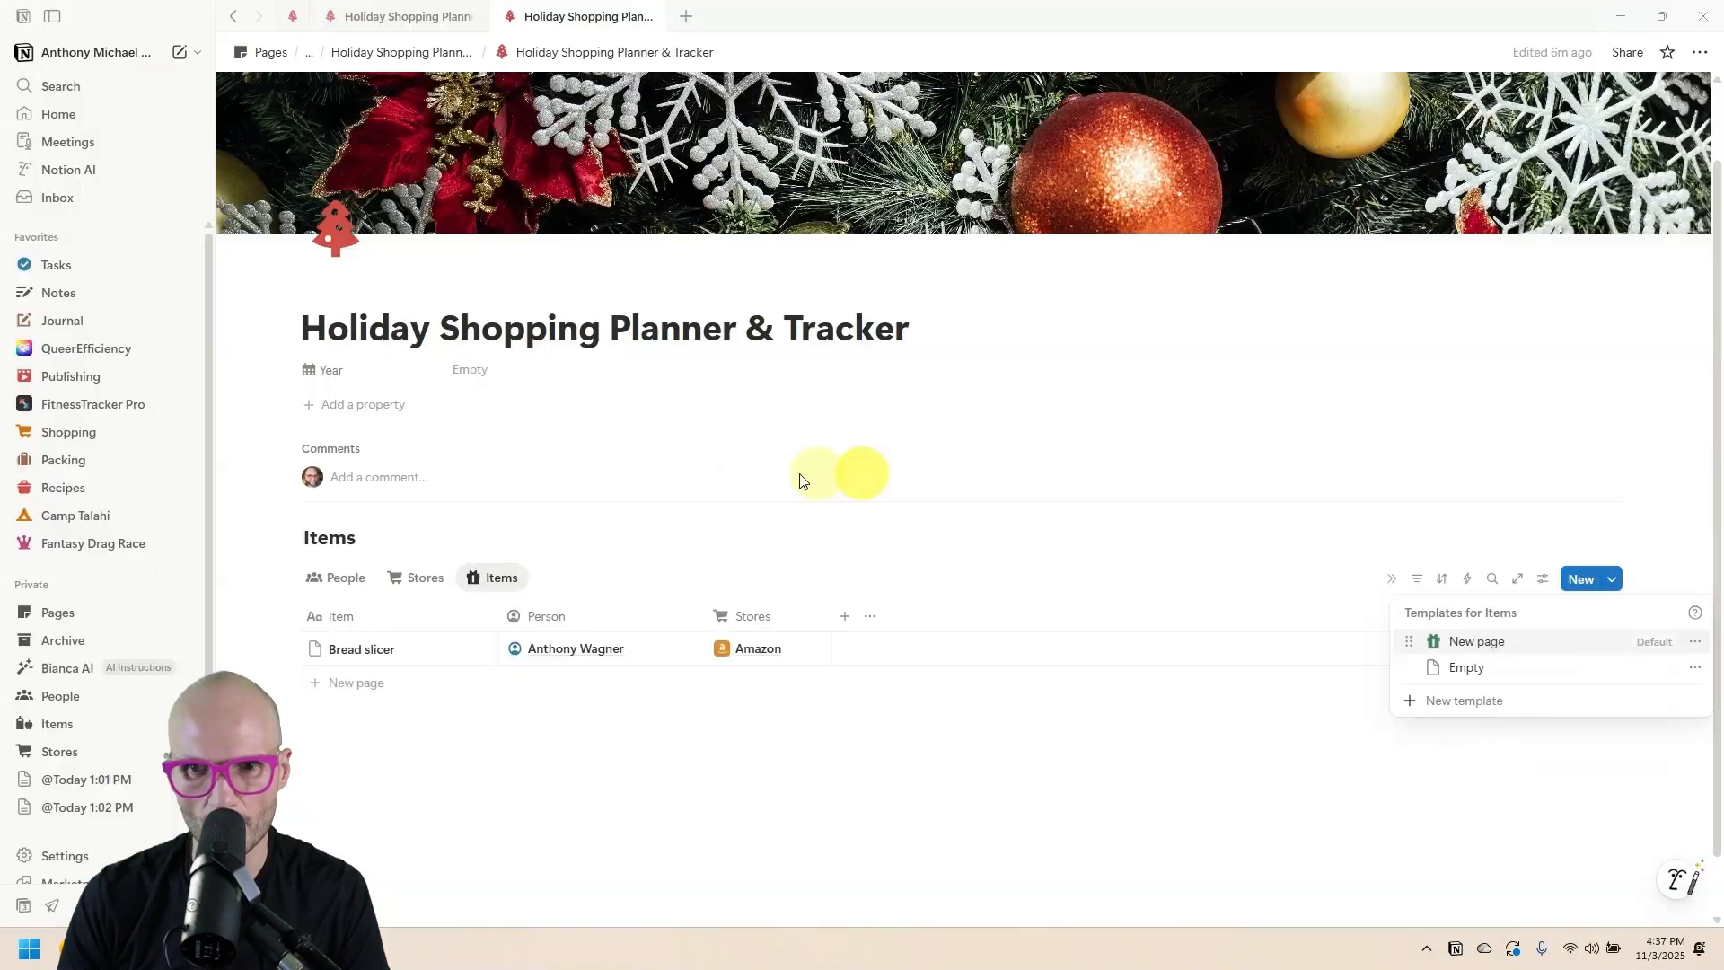
click(482, 649)
click(362, 682)
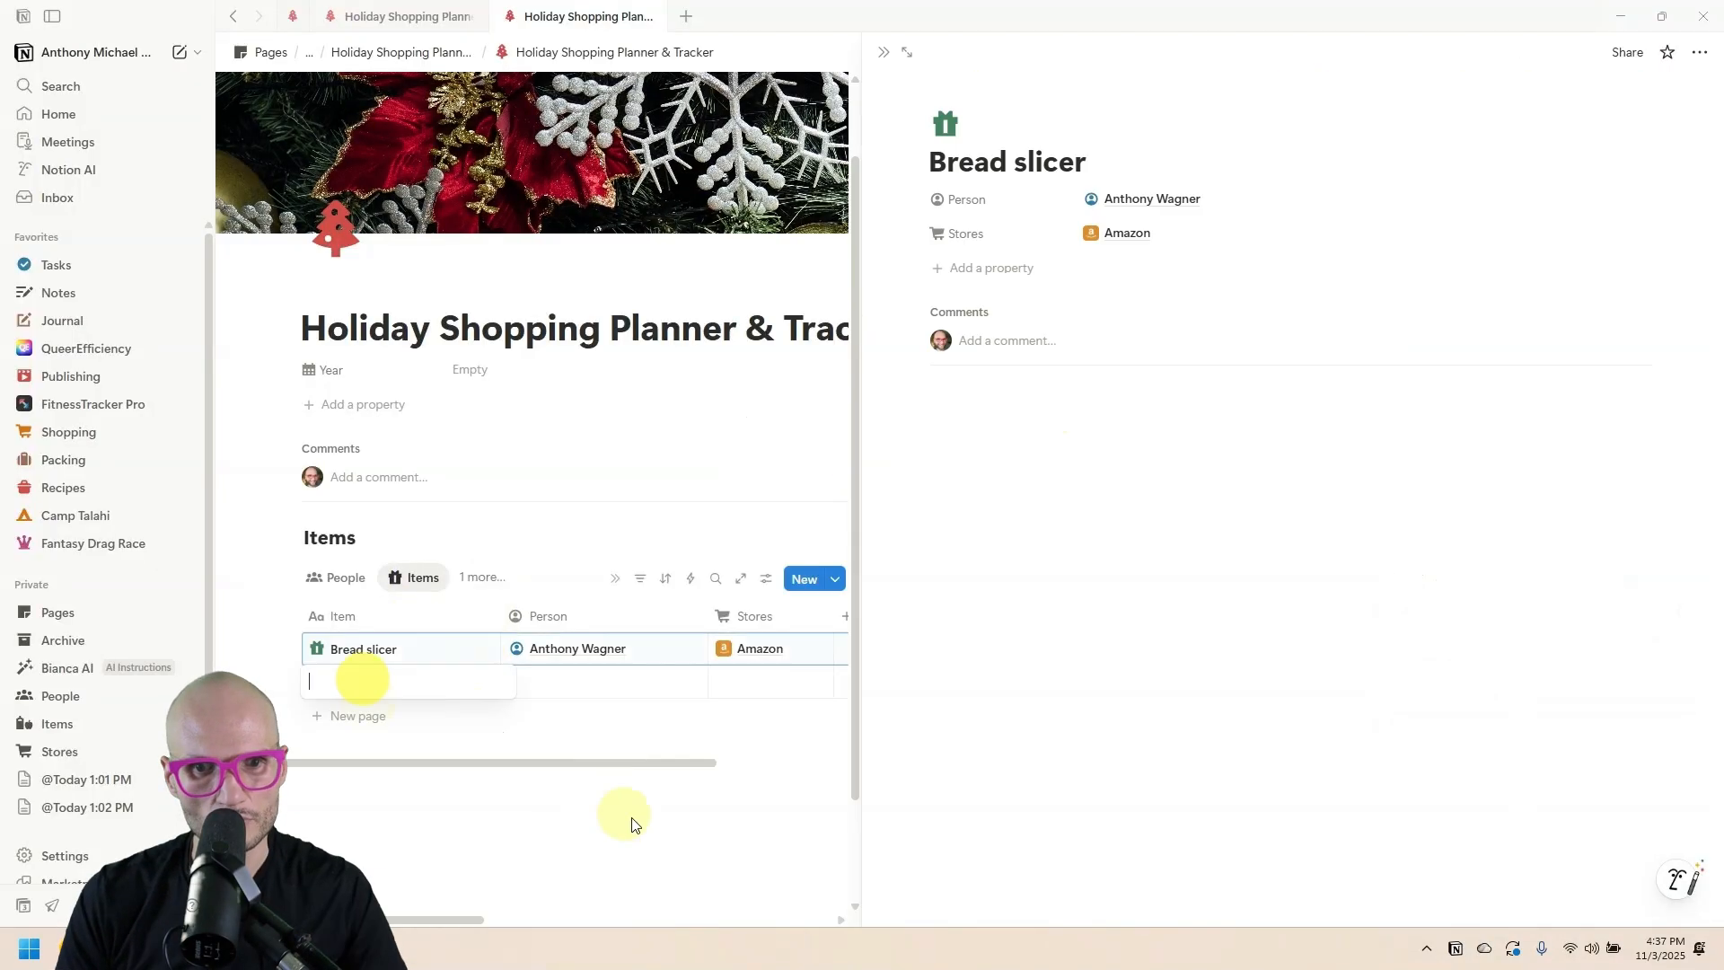
click(655, 829)
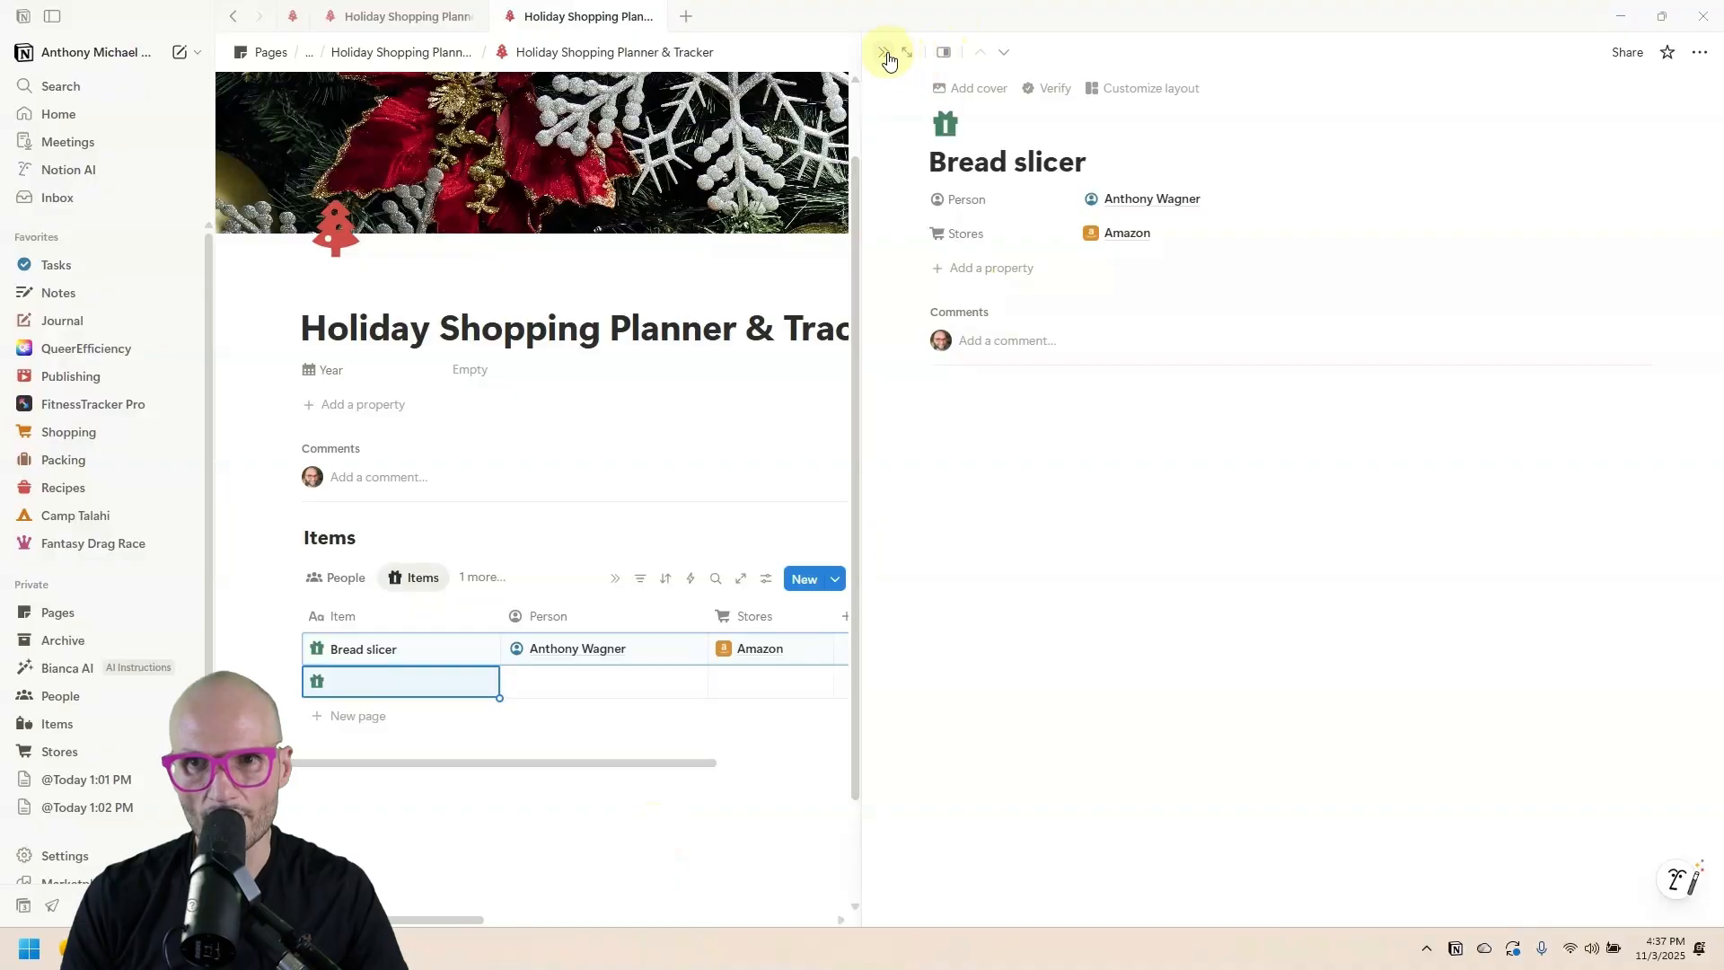
click(887, 59)
Name the row 'Store Bought is Fine' rubber stamp, assigning the second person and Etsy.
click(395, 678)
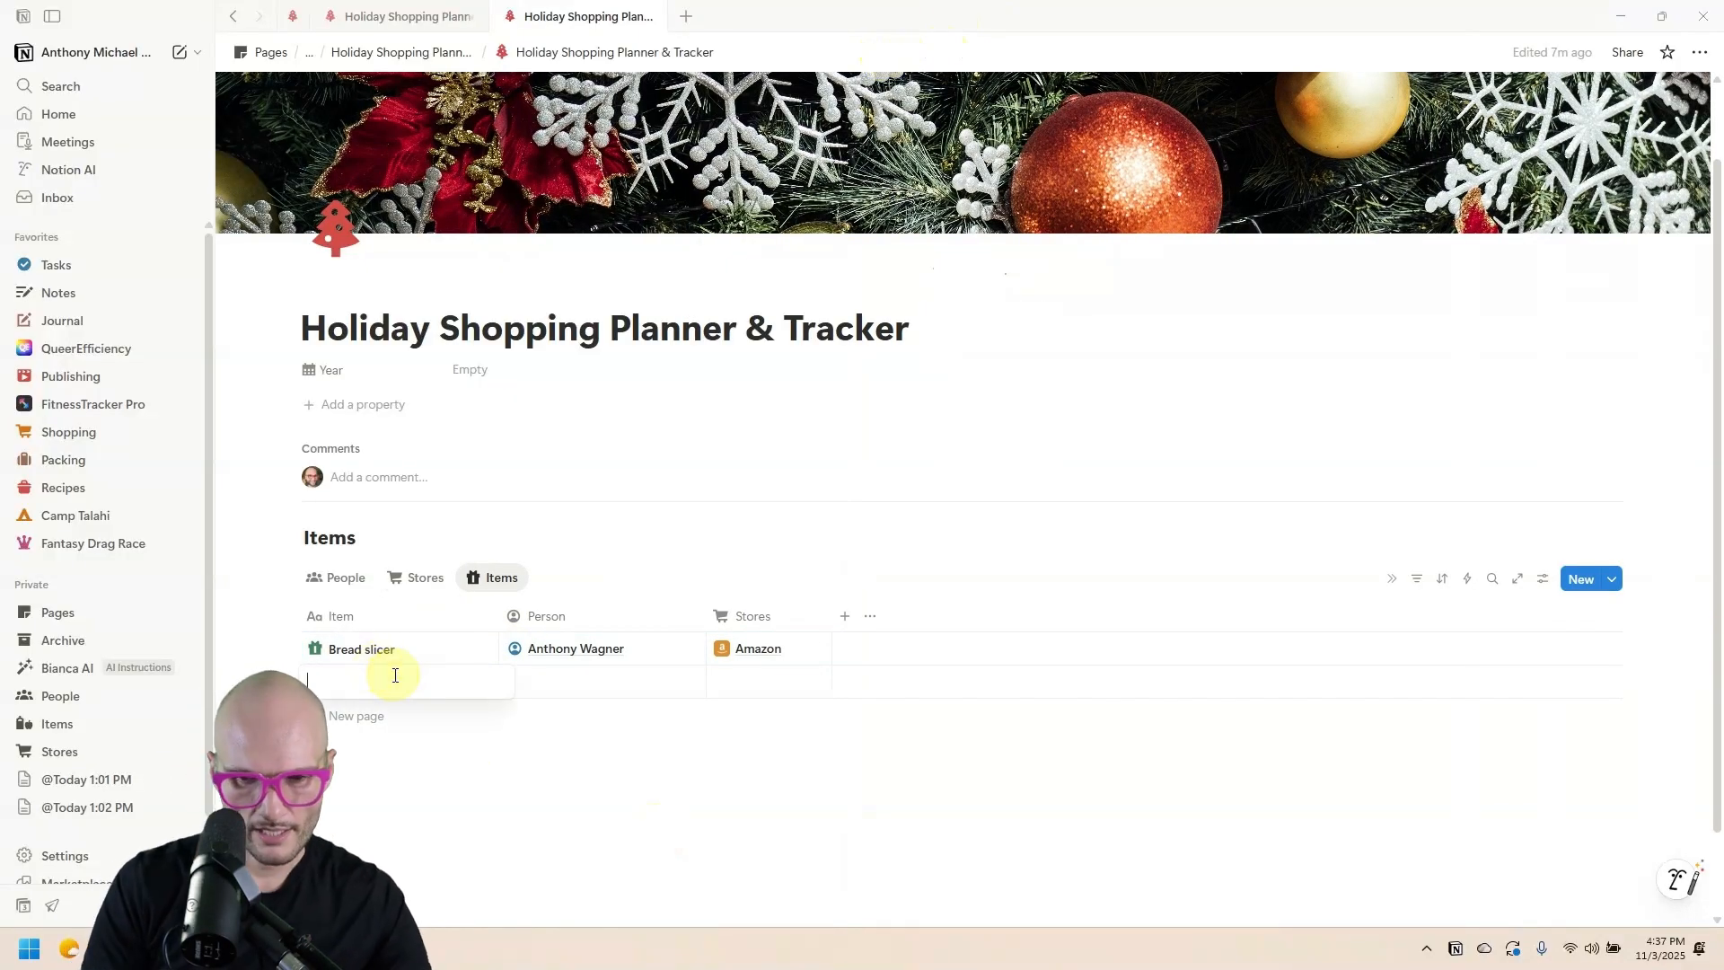
text(')
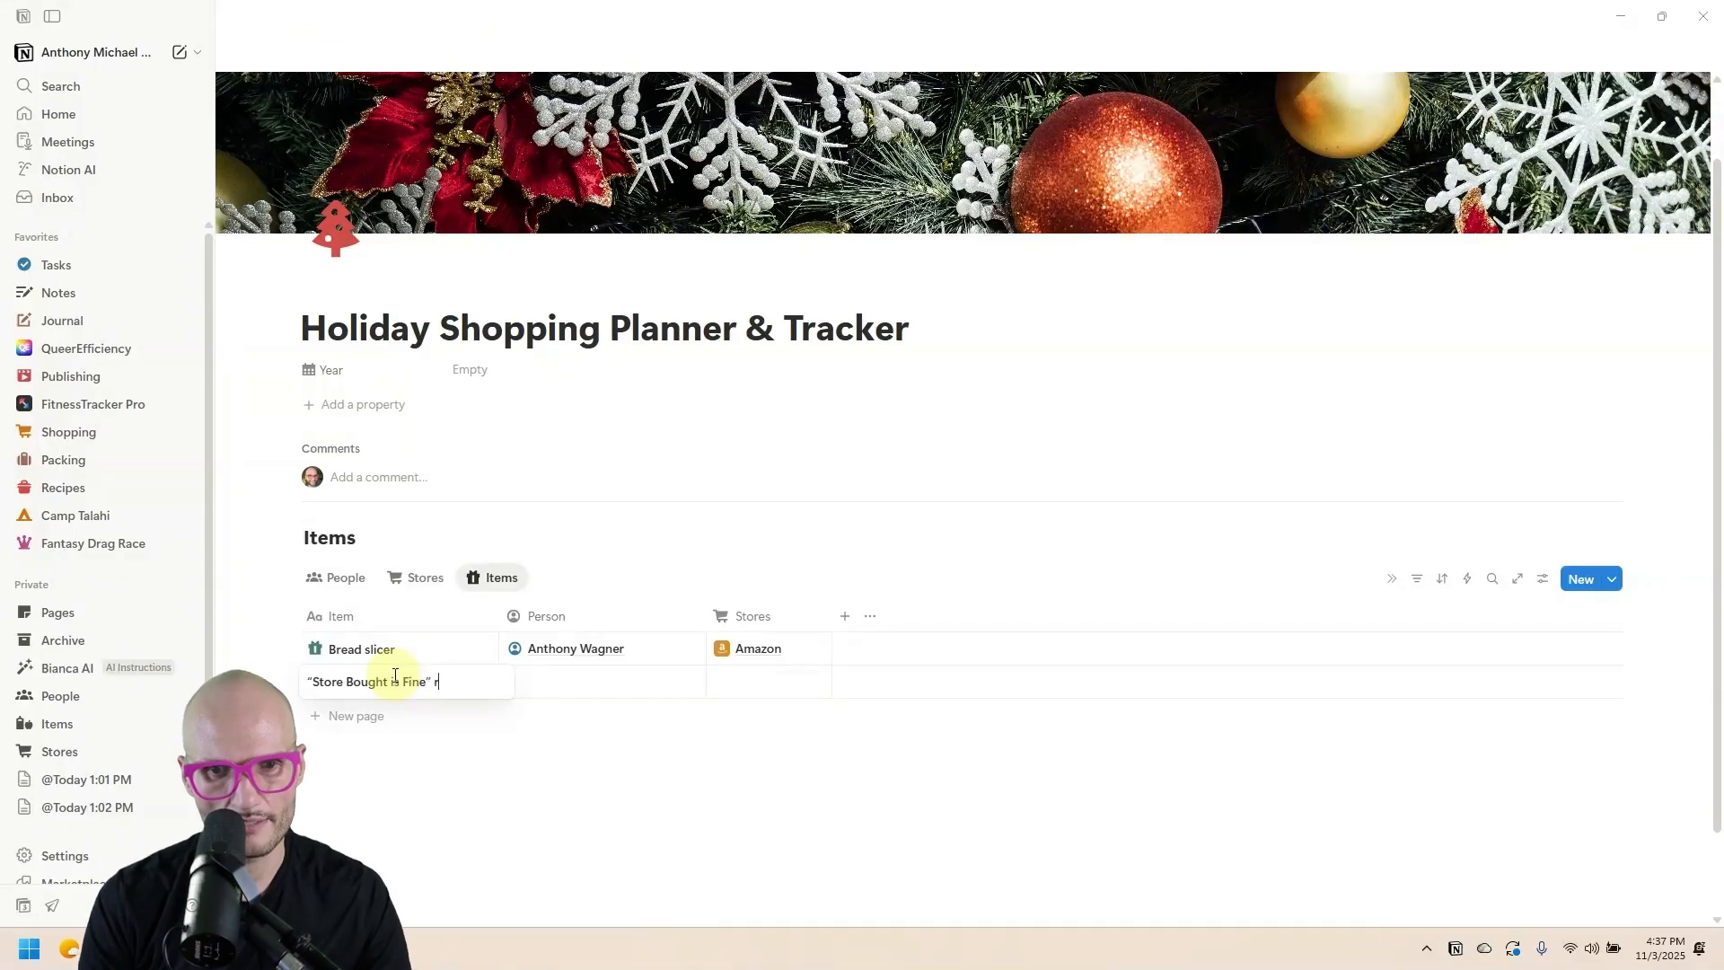
text(tamp)
key(Tab)
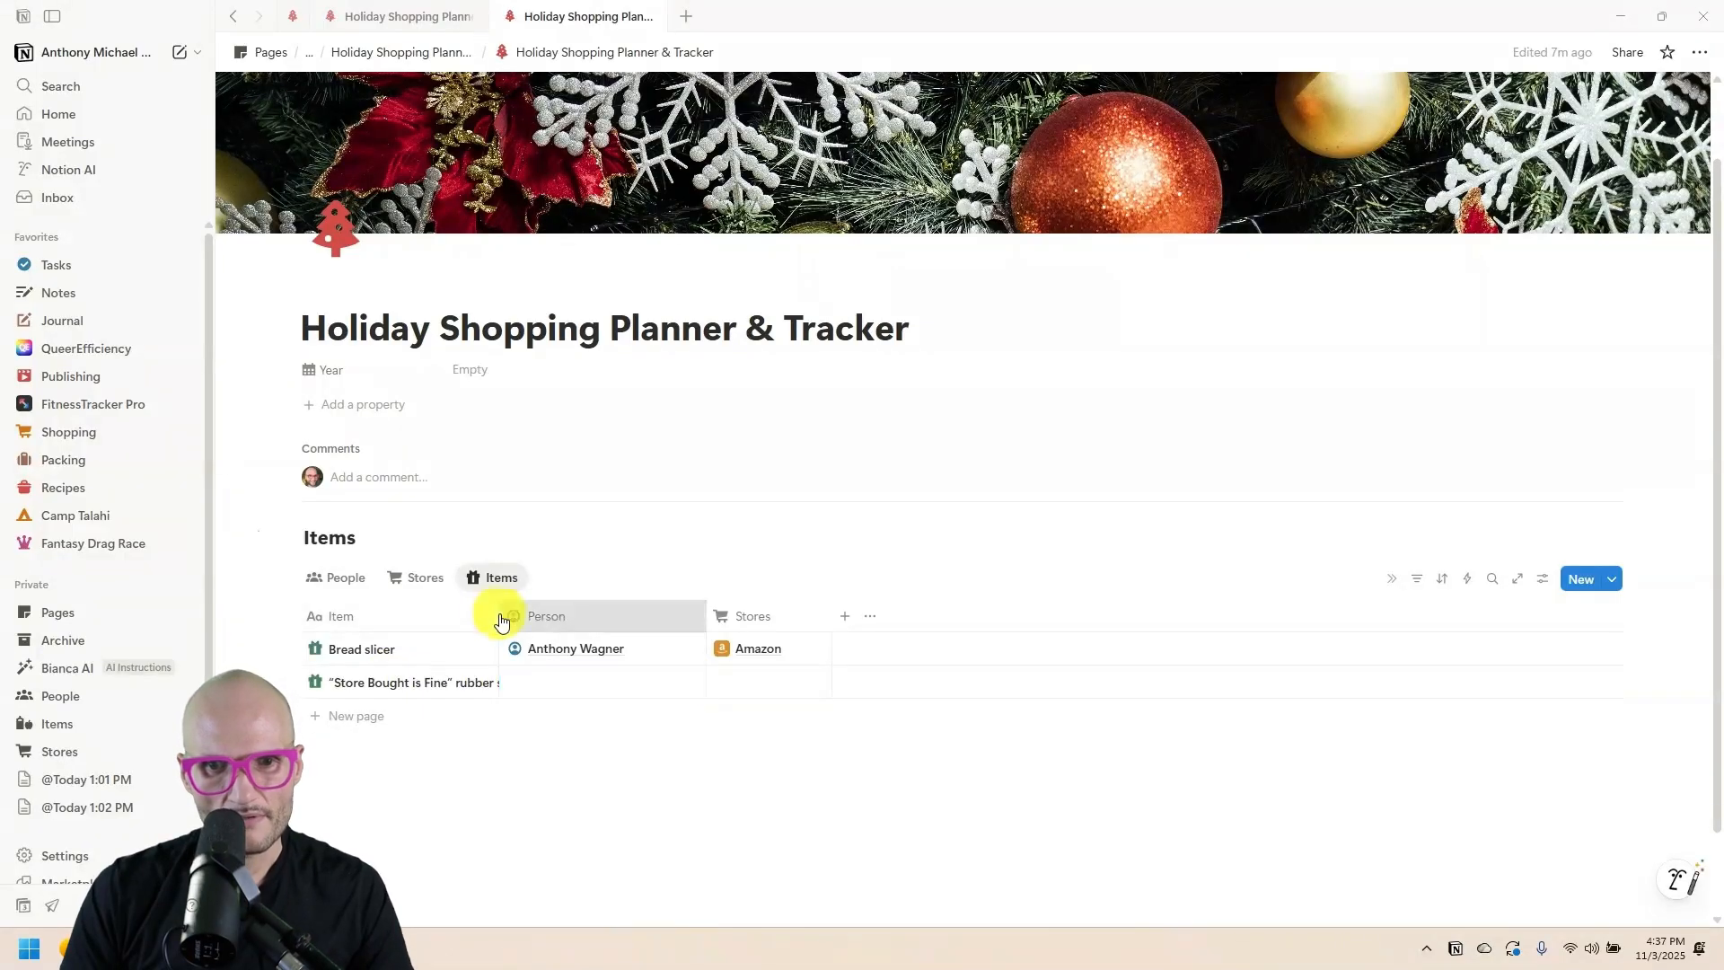
drag(496, 616, 565, 615)
click(664, 684)
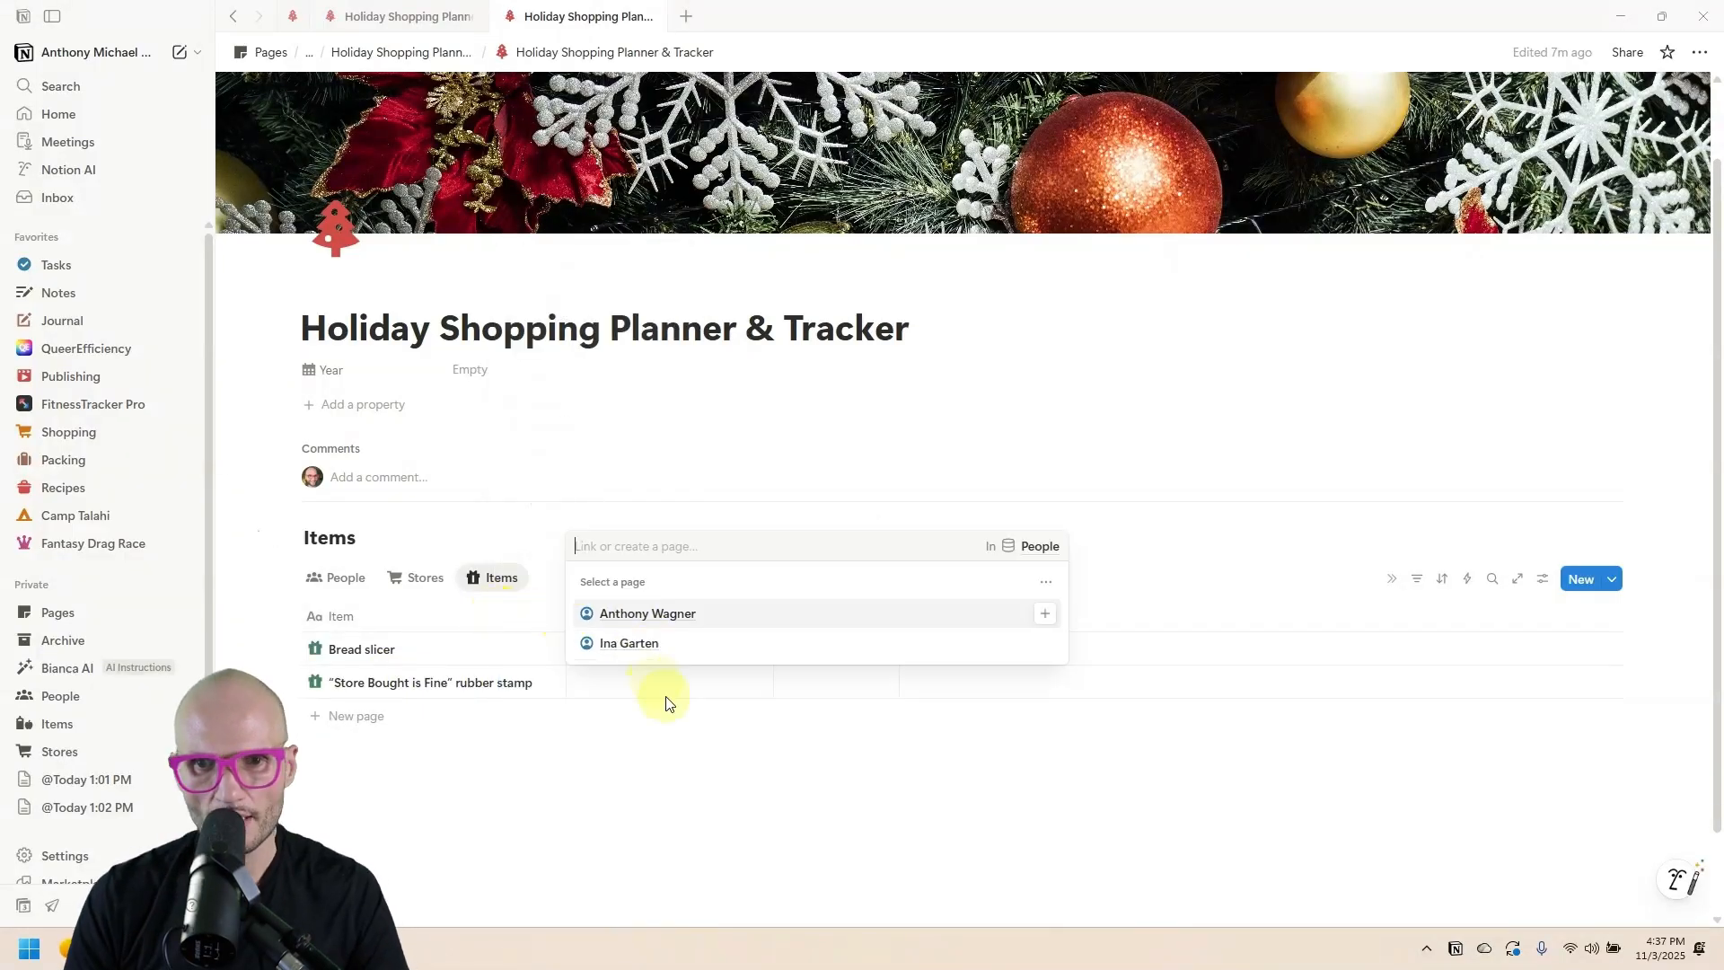
click(708, 645)
click(816, 700)
click(816, 699)
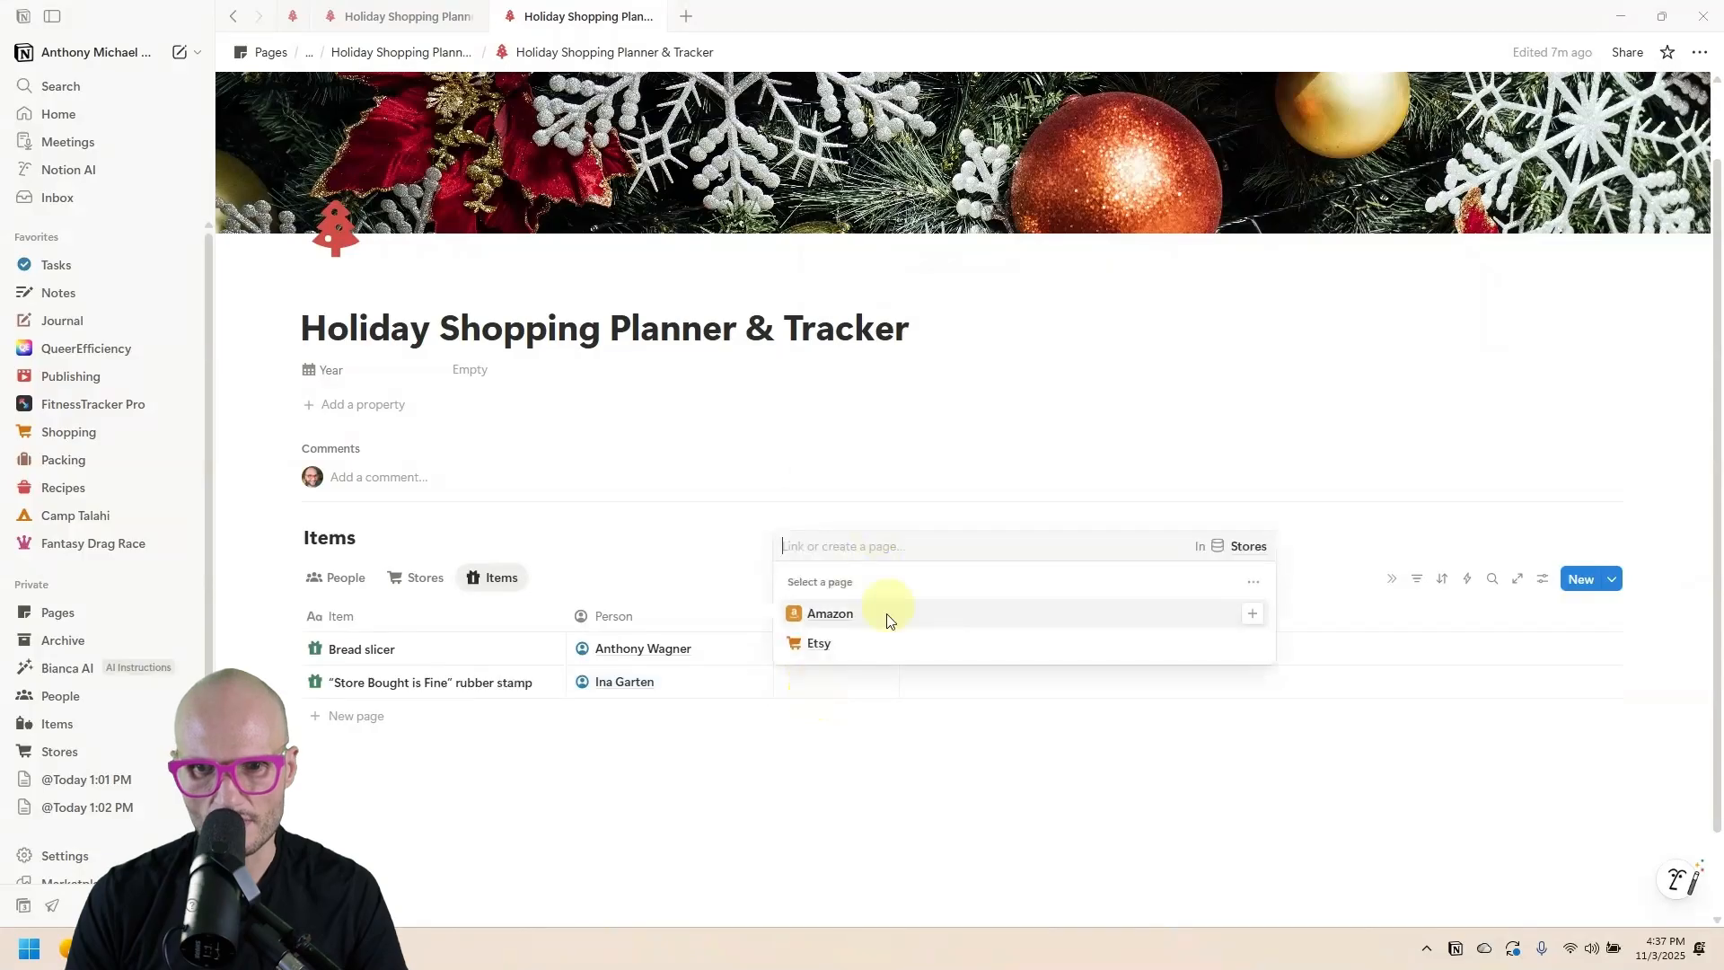
click(819, 643)
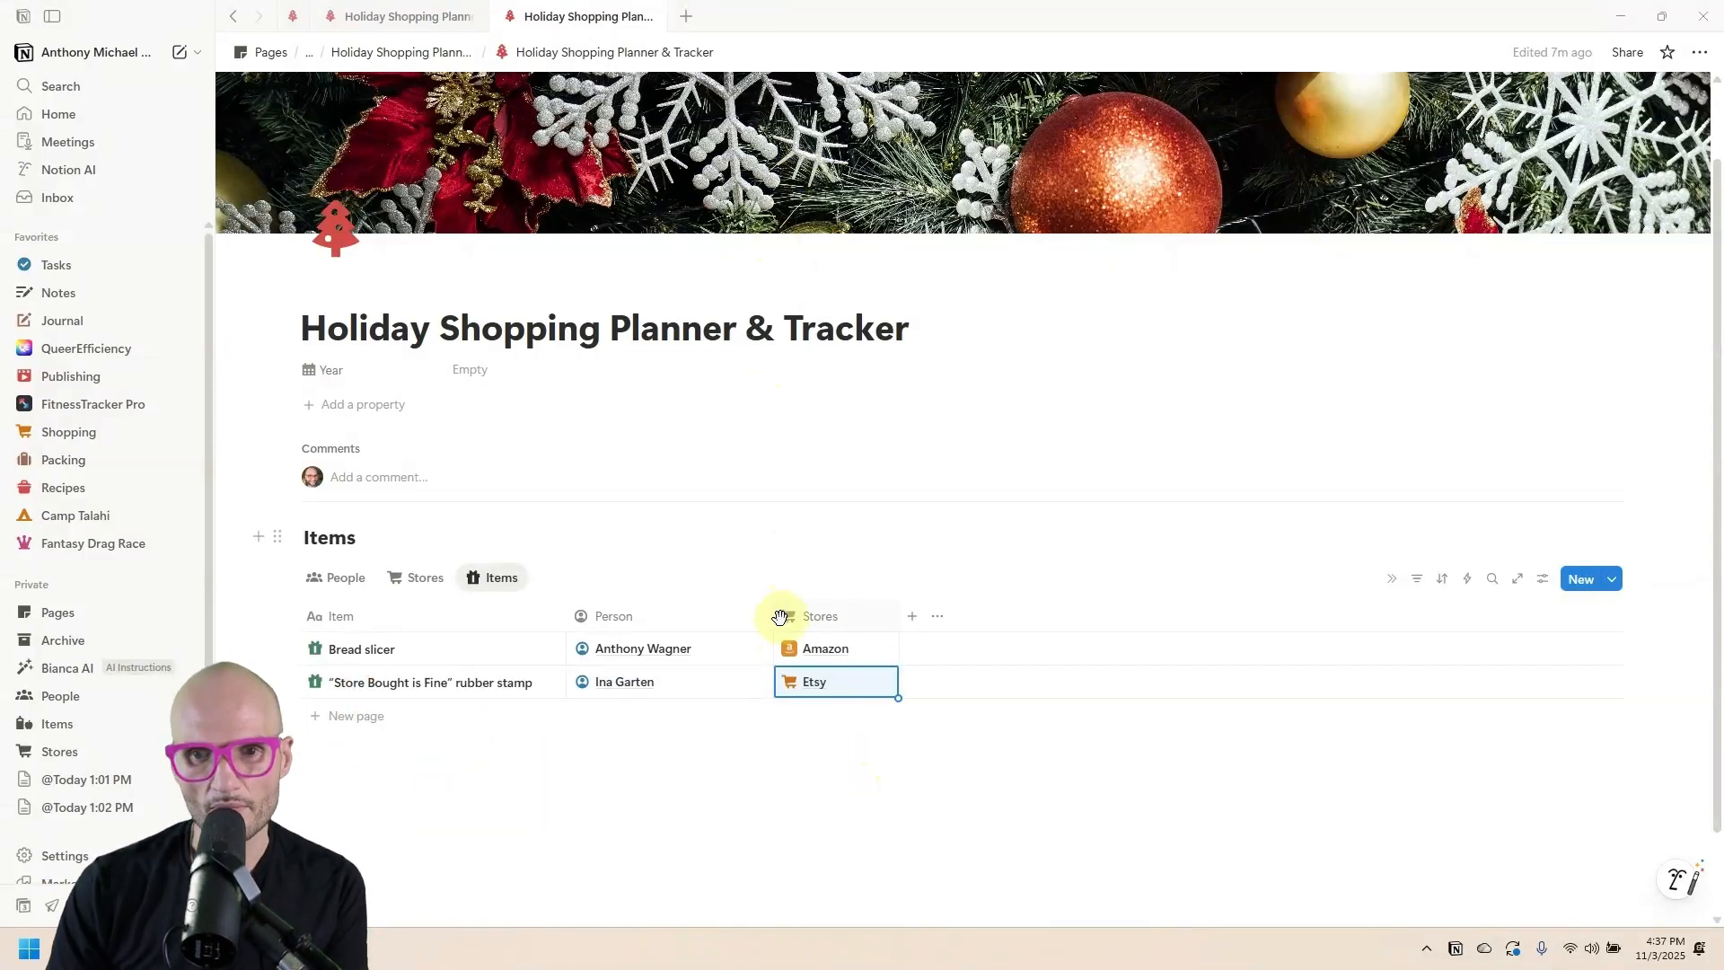
drag(772, 615, 737, 616)
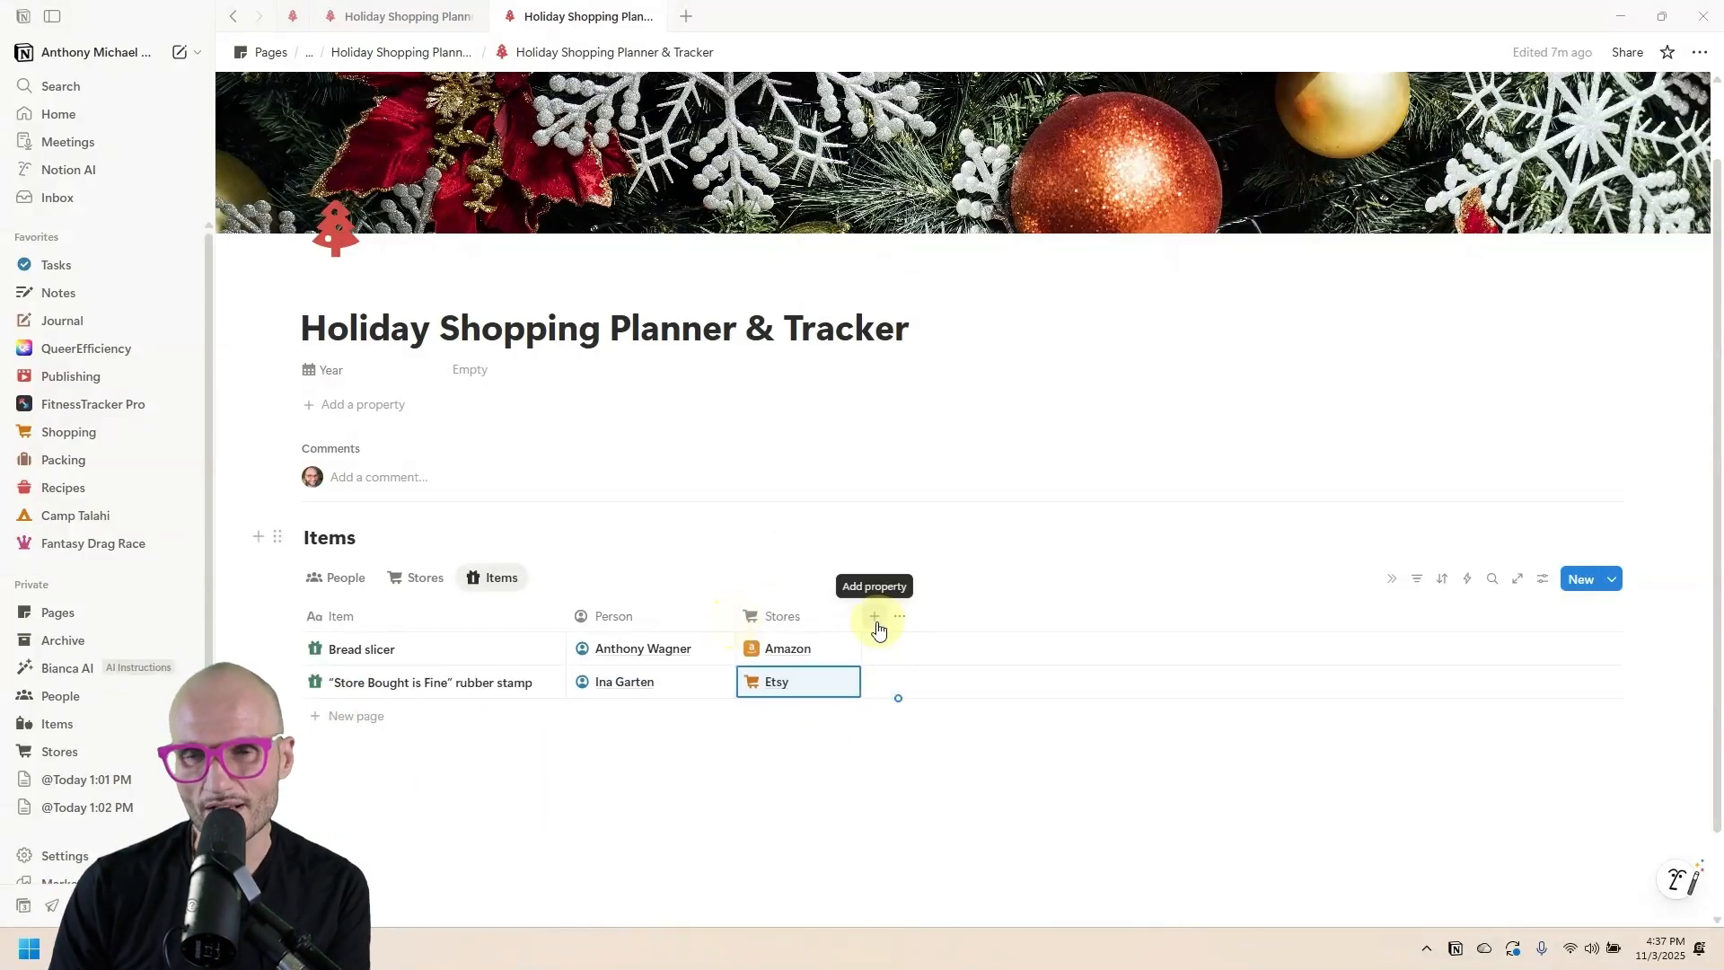
Add a new Status-type property to the Items table and open its settings.
click(875, 617)
scroll(988, 664, down, 1)
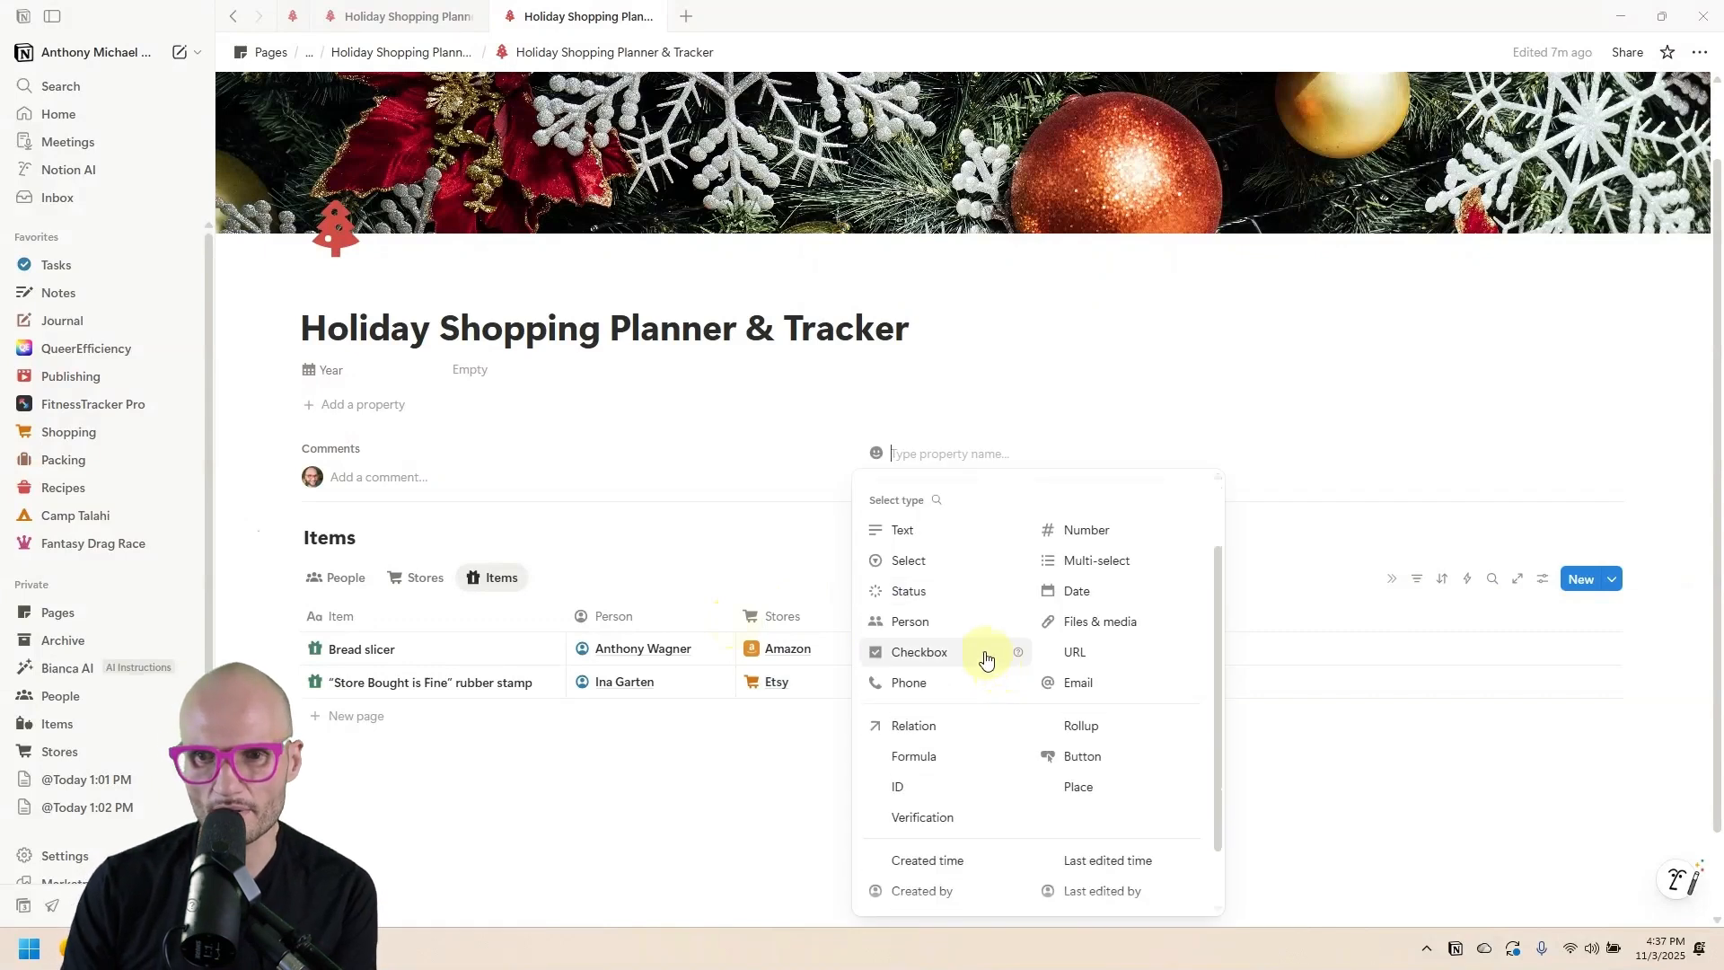
click(953, 591)
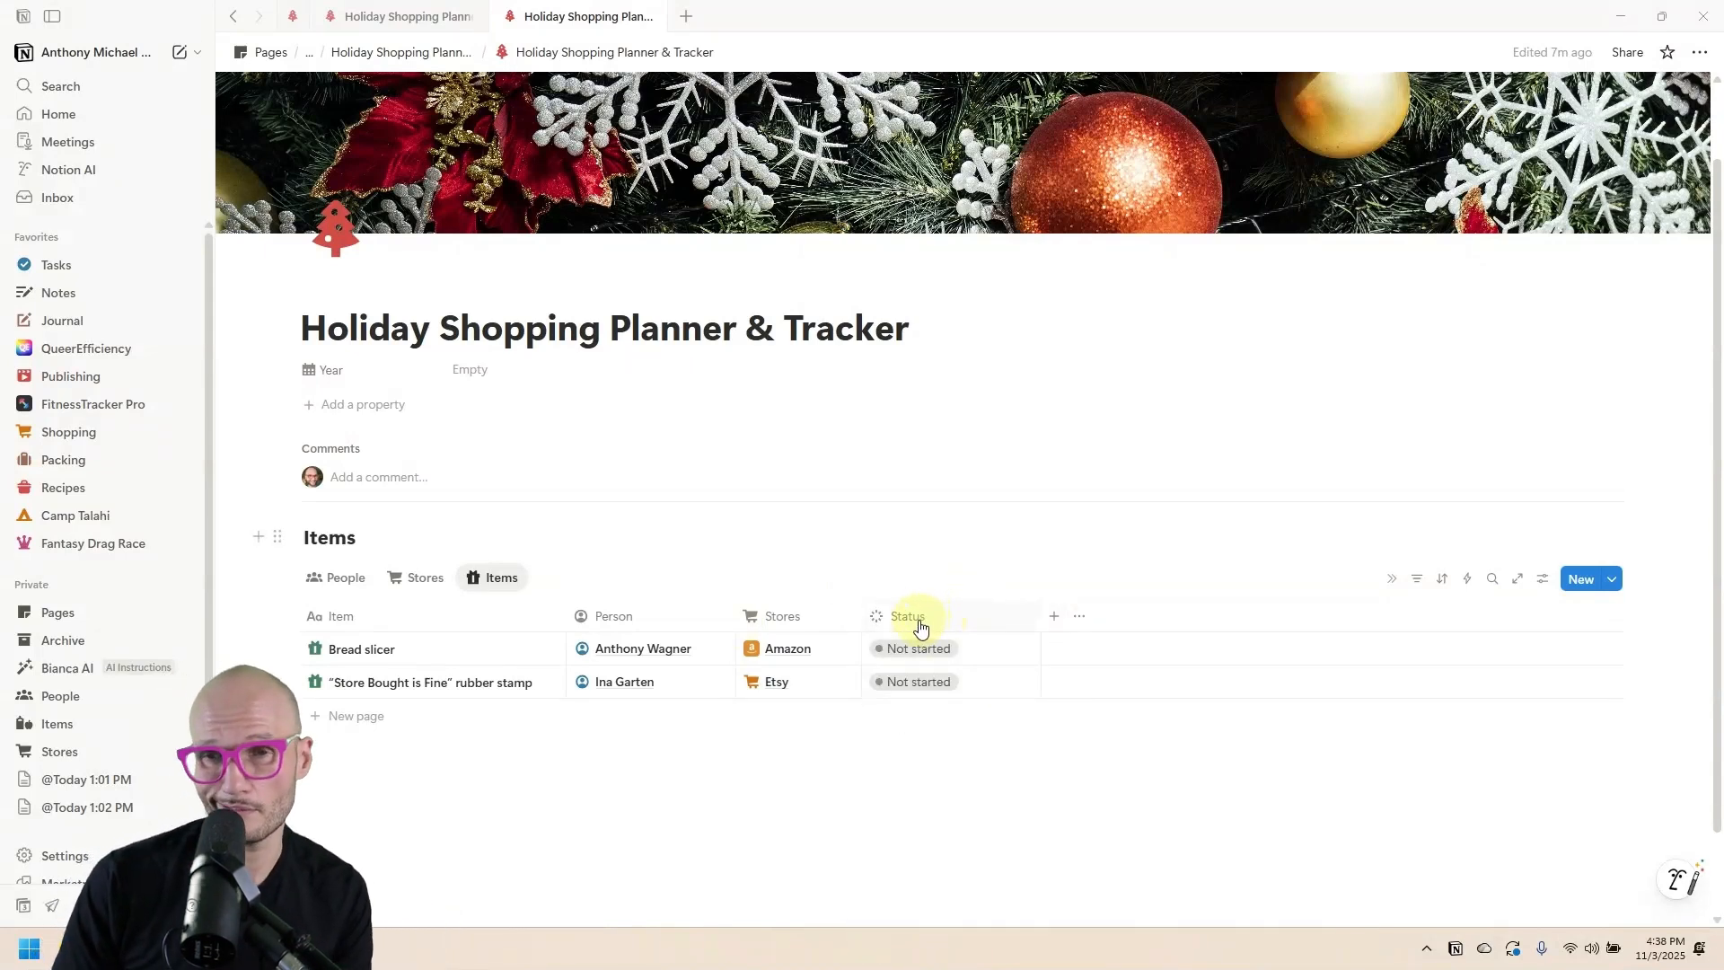
click(929, 617)
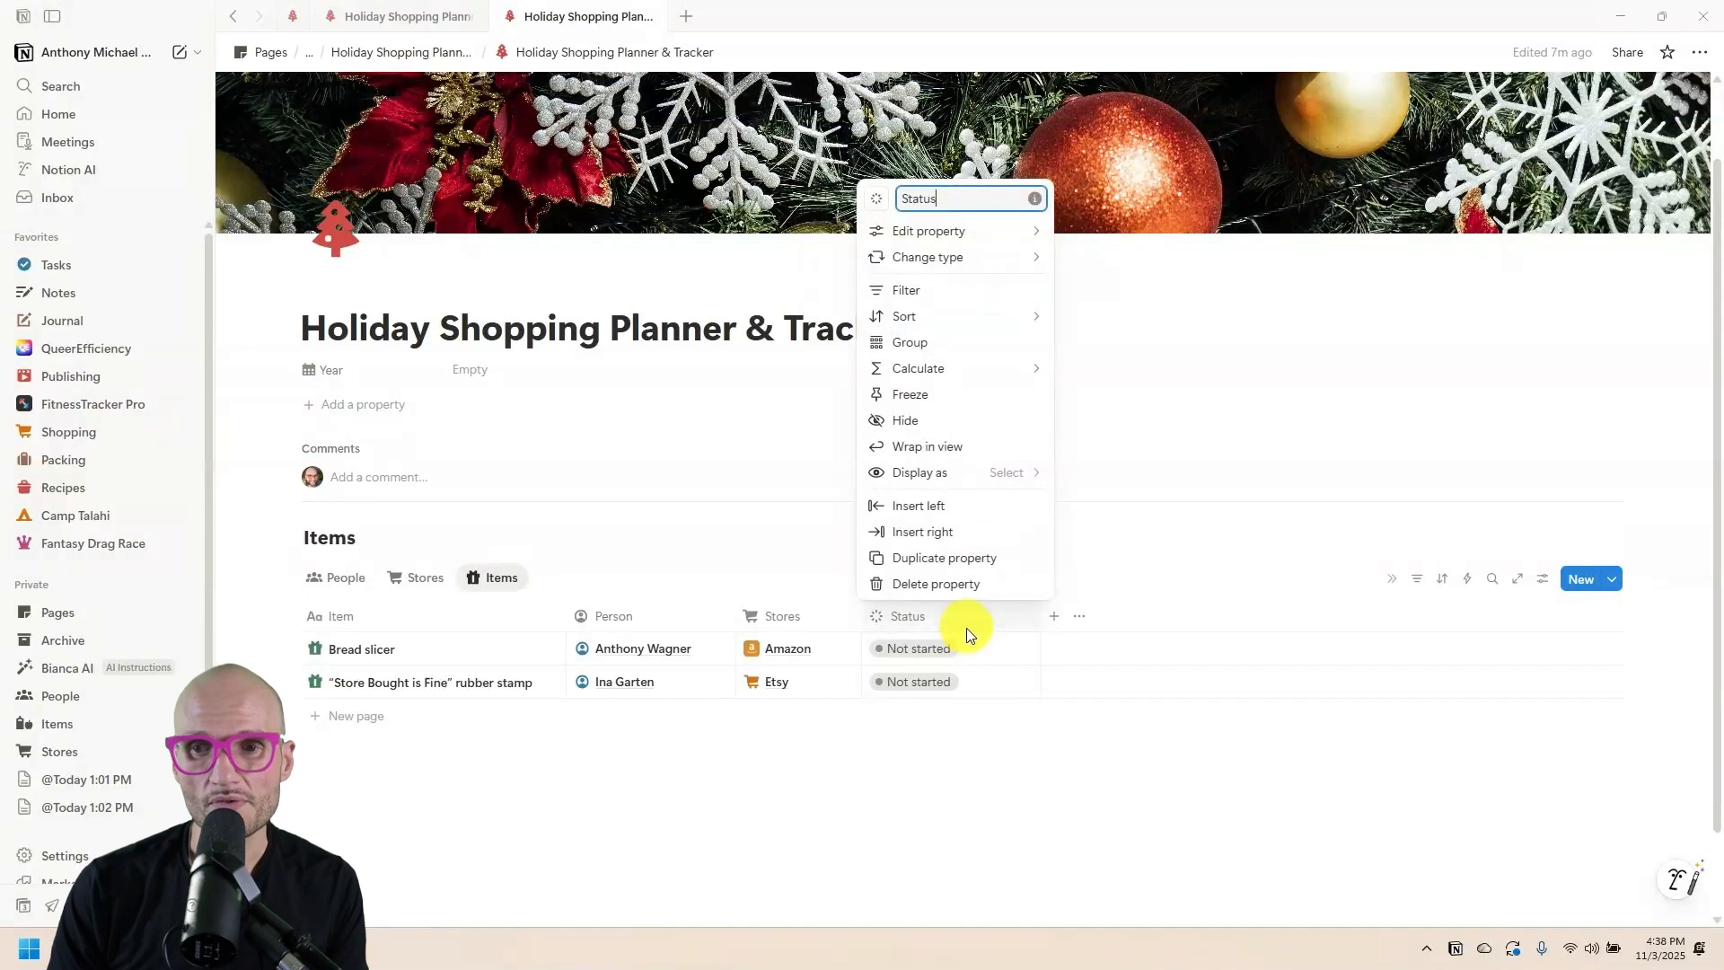
Add an orange 'Probably not' option under To-do.
mouse_move(985, 230)
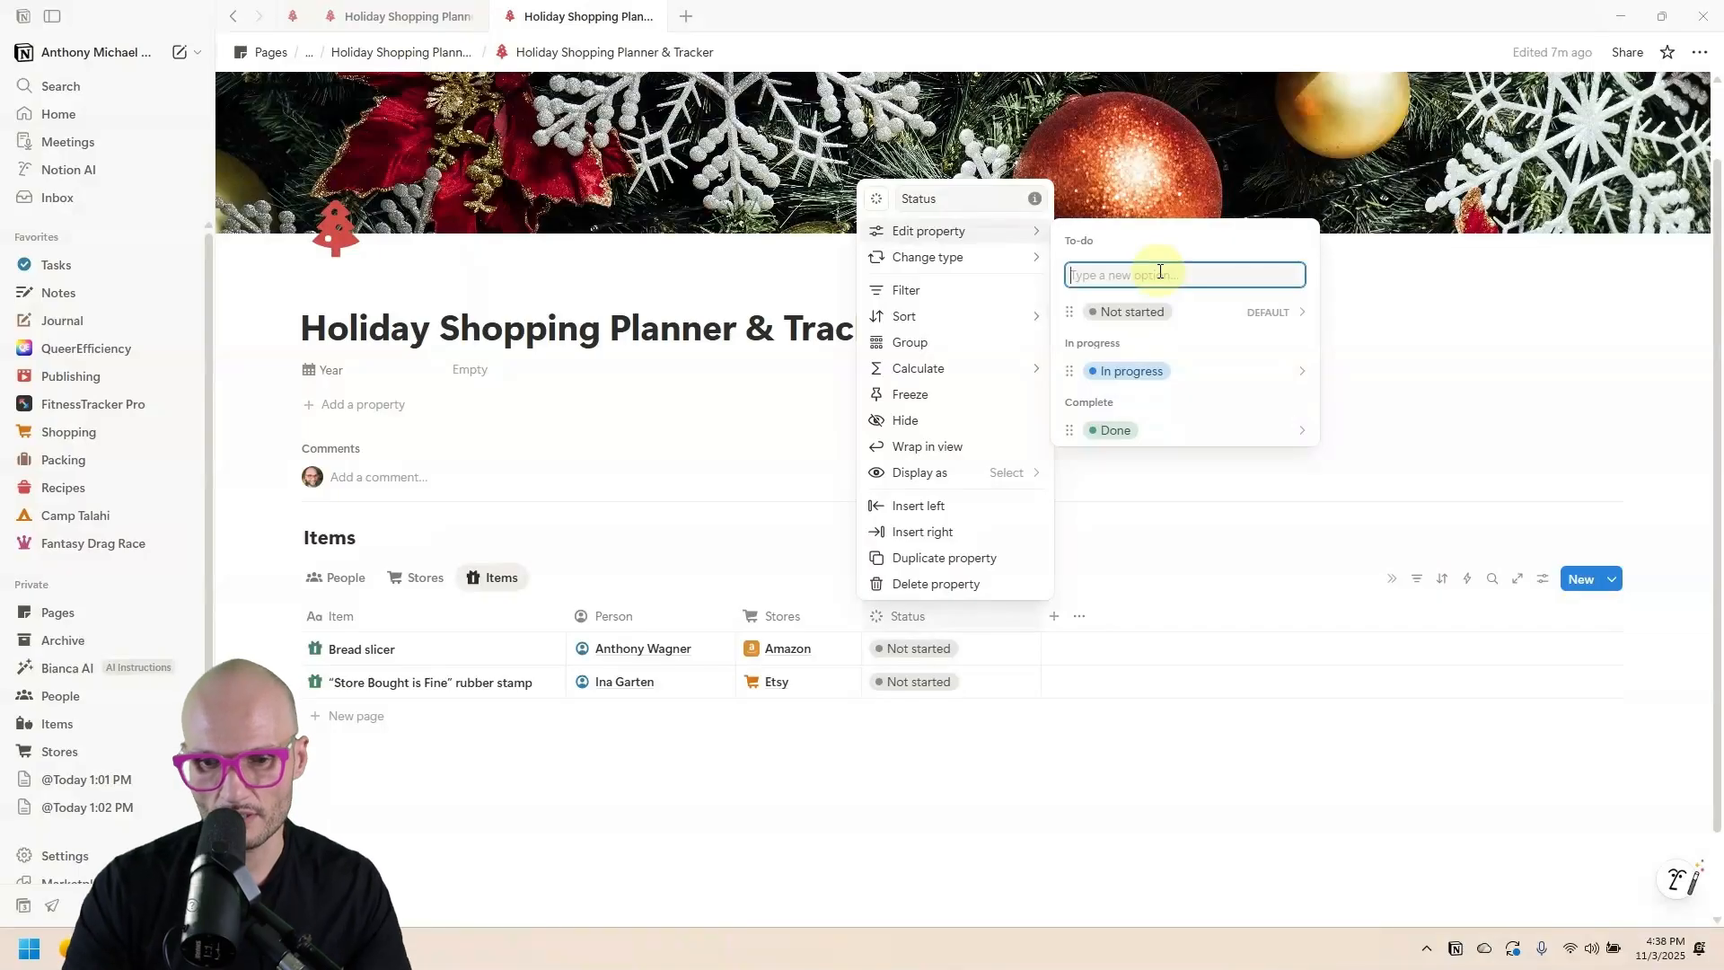
text(Probably)
key(Return)
click(1274, 266)
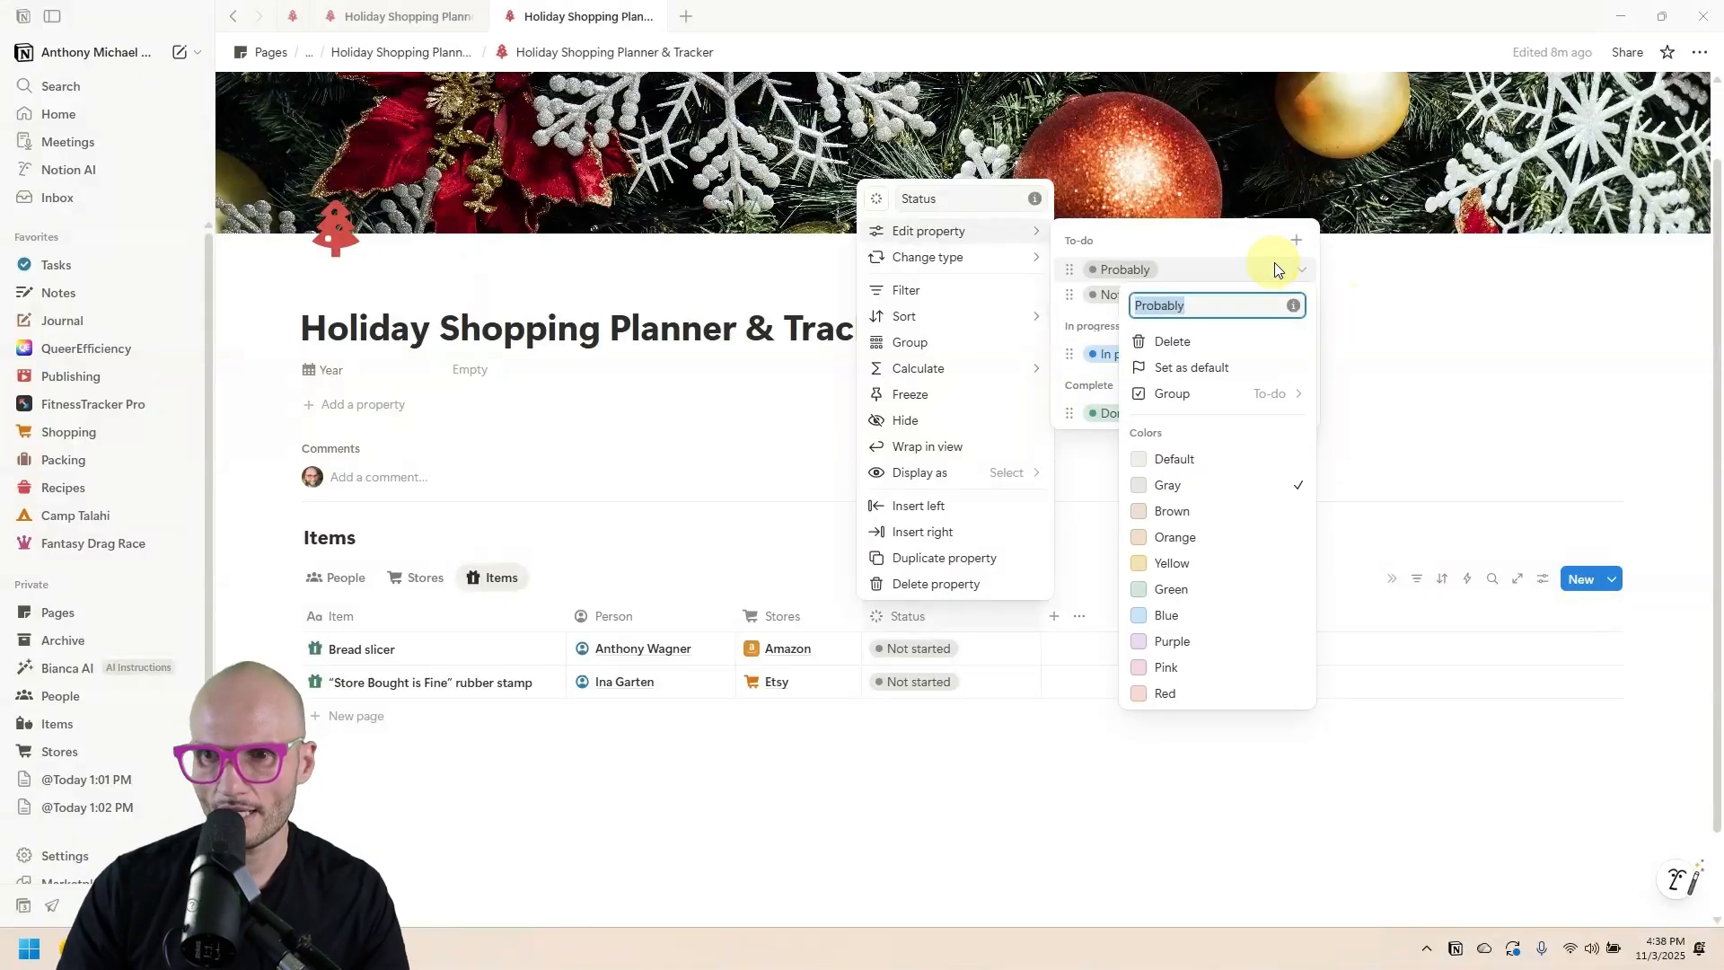
text(not)
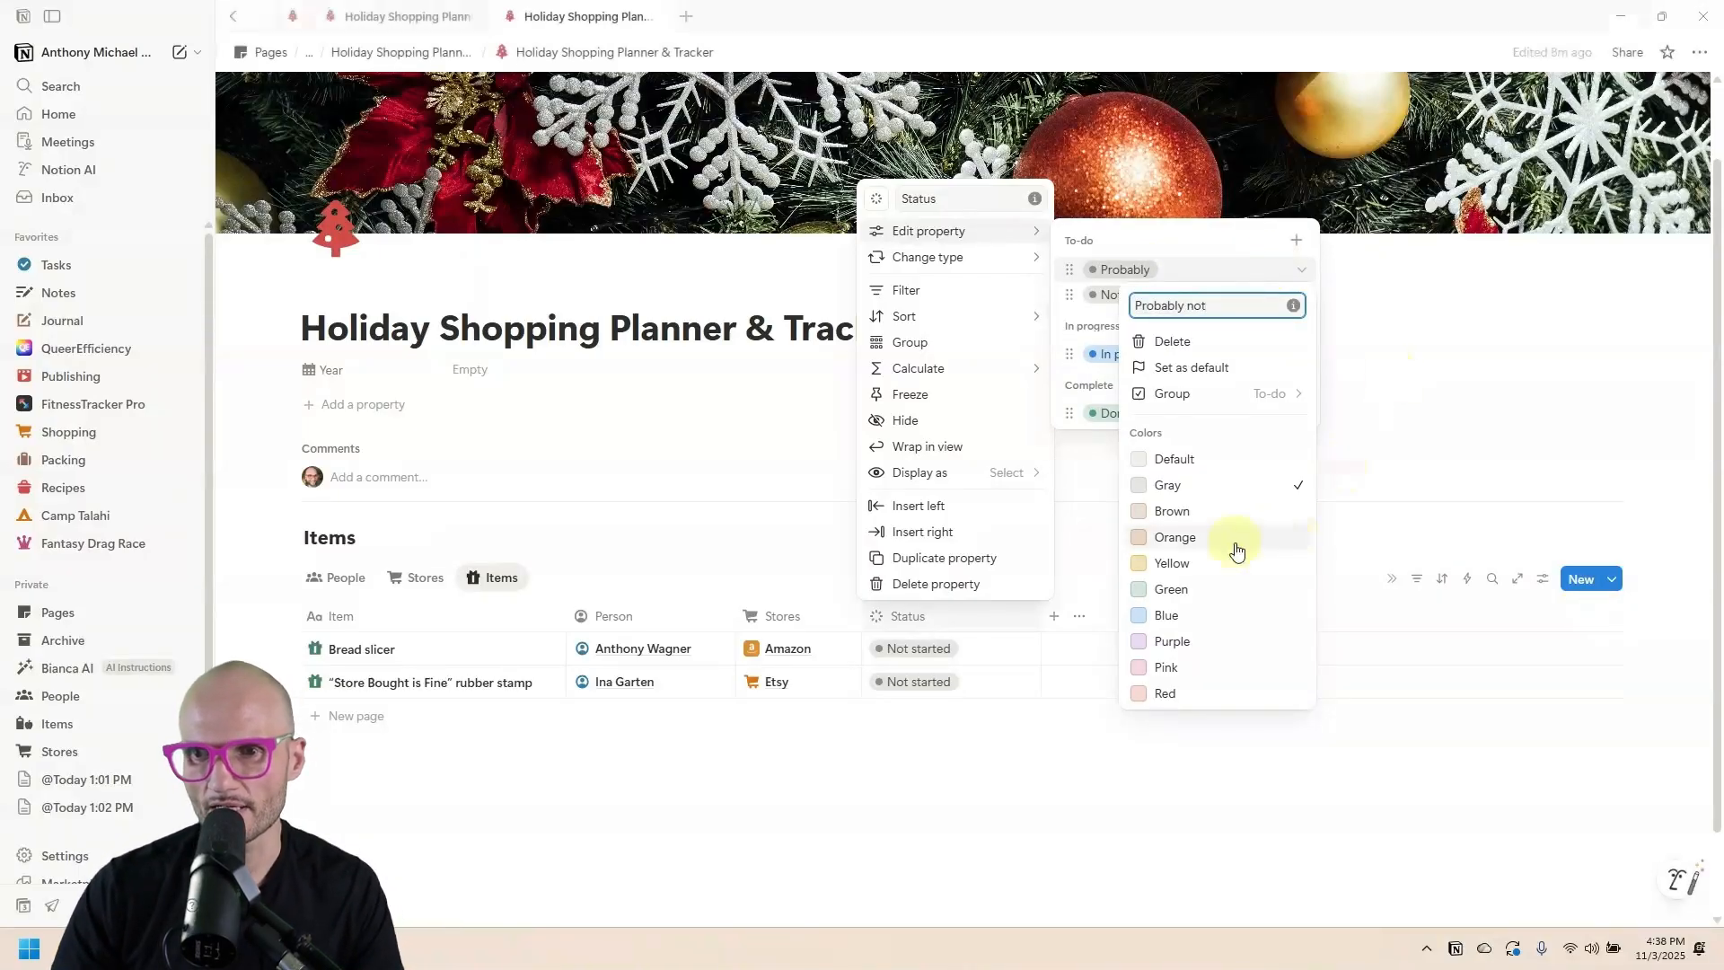
click(1172, 537)
key(Escape)
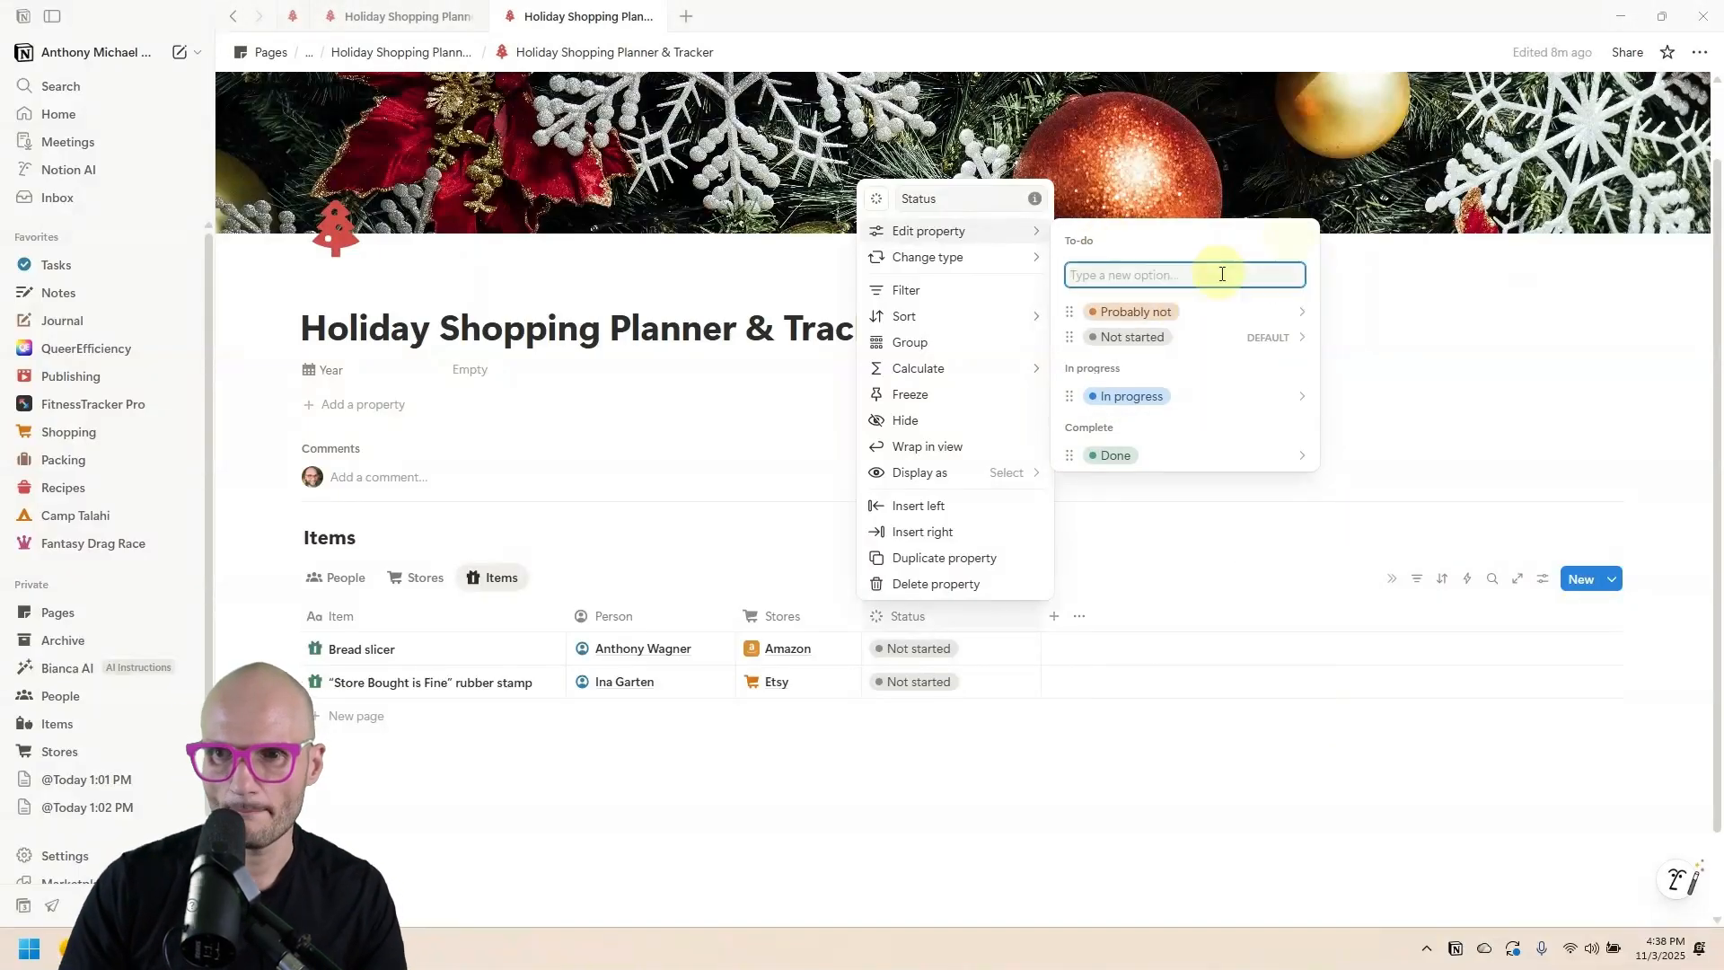
Add 'Maybe' and 'Definitely' as further To-do options.
text(Maybe)
key(Return)
text(Definitely)
key(Return)
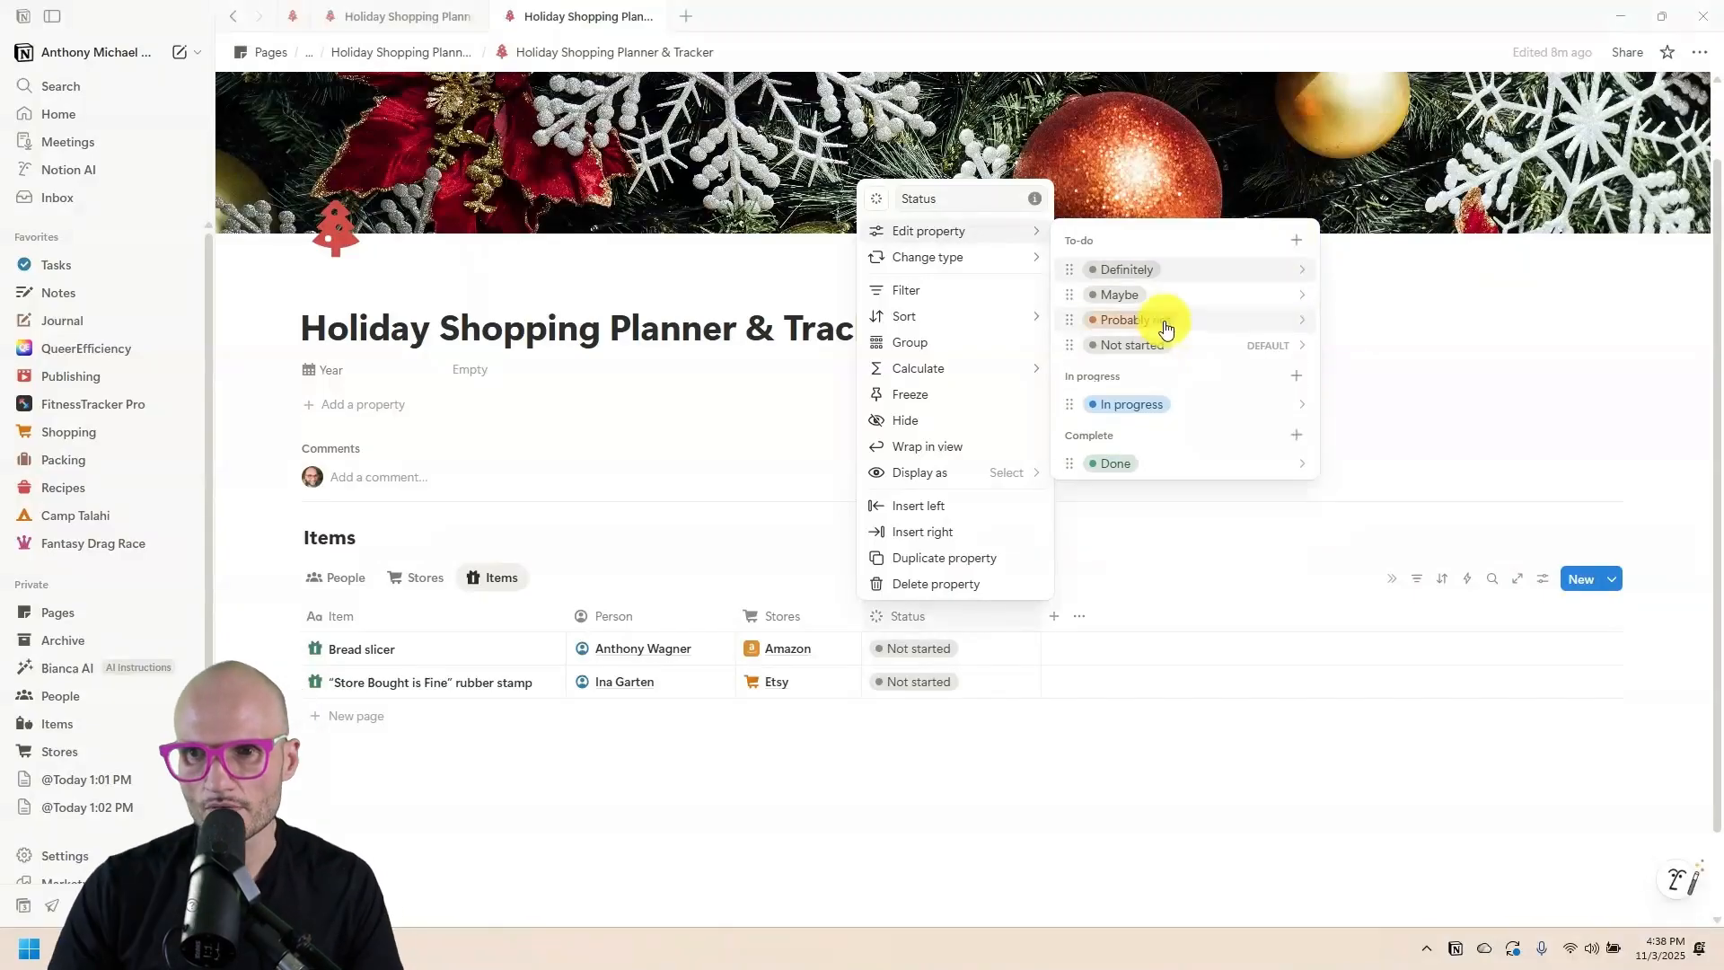
click(1167, 321)
click(1181, 298)
Colour Maybe yellow and Definitely purple, moving Maybe and Probably not below Not started.
drag(1190, 298, 1197, 345)
click(1192, 322)
click(1214, 611)
click(1098, 334)
click(1103, 341)
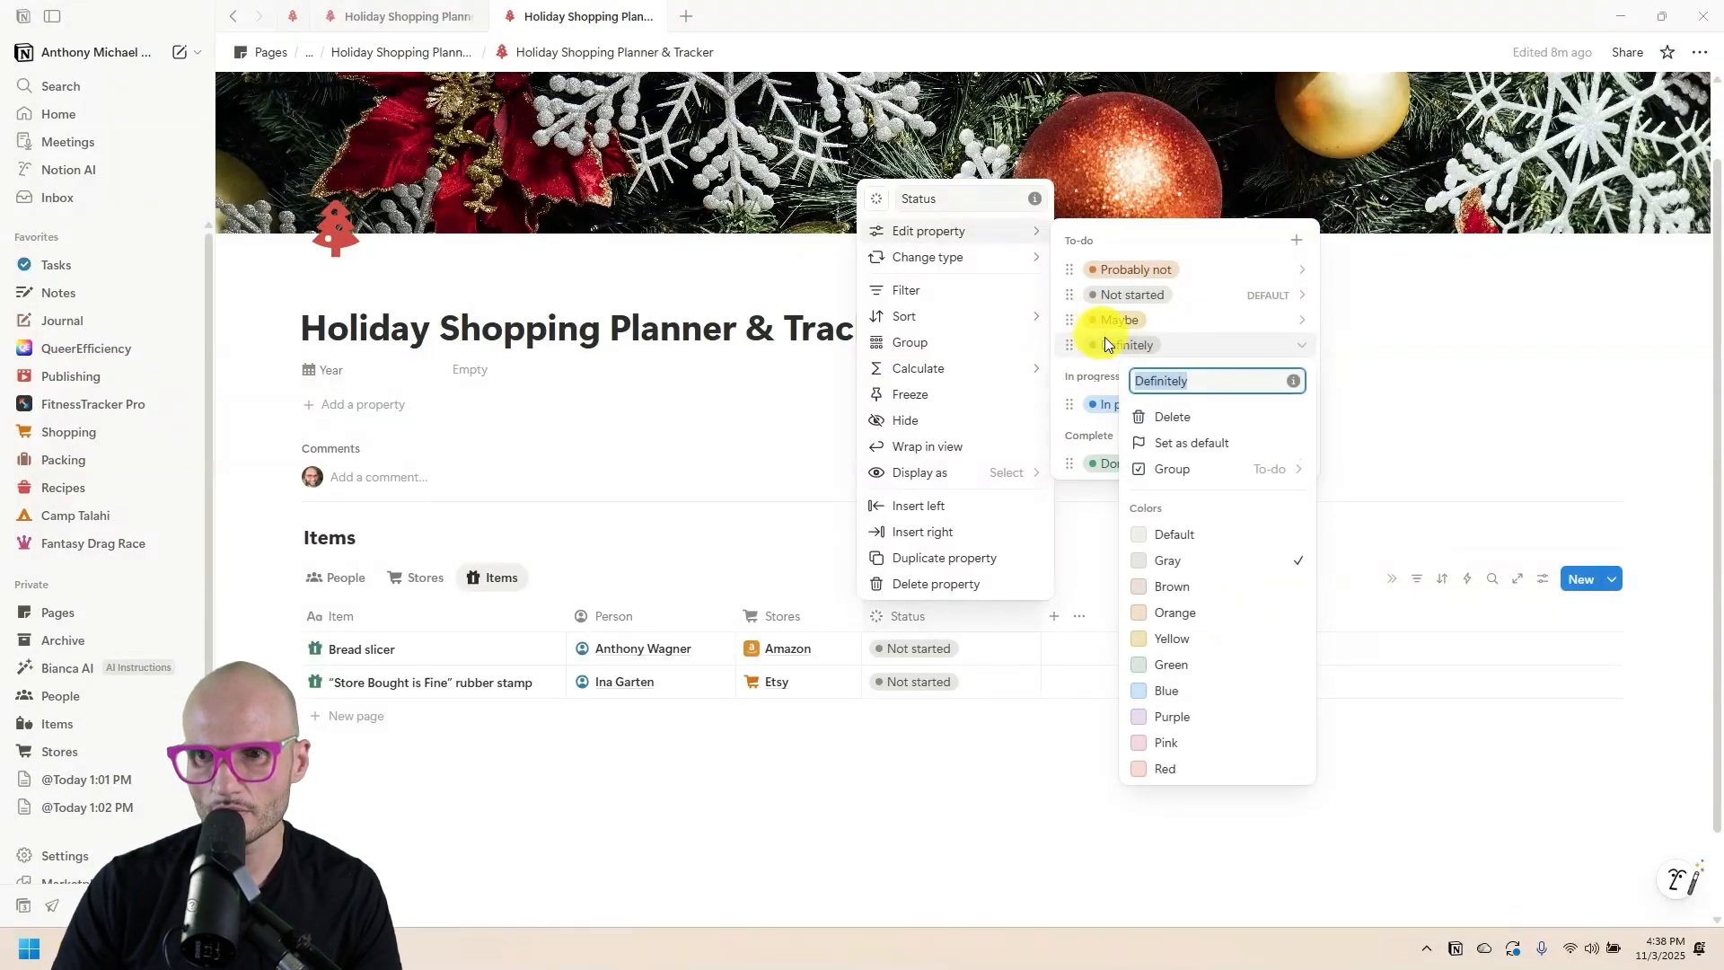
click(1223, 717)
click(1193, 310)
drag(1196, 280, 1202, 300)
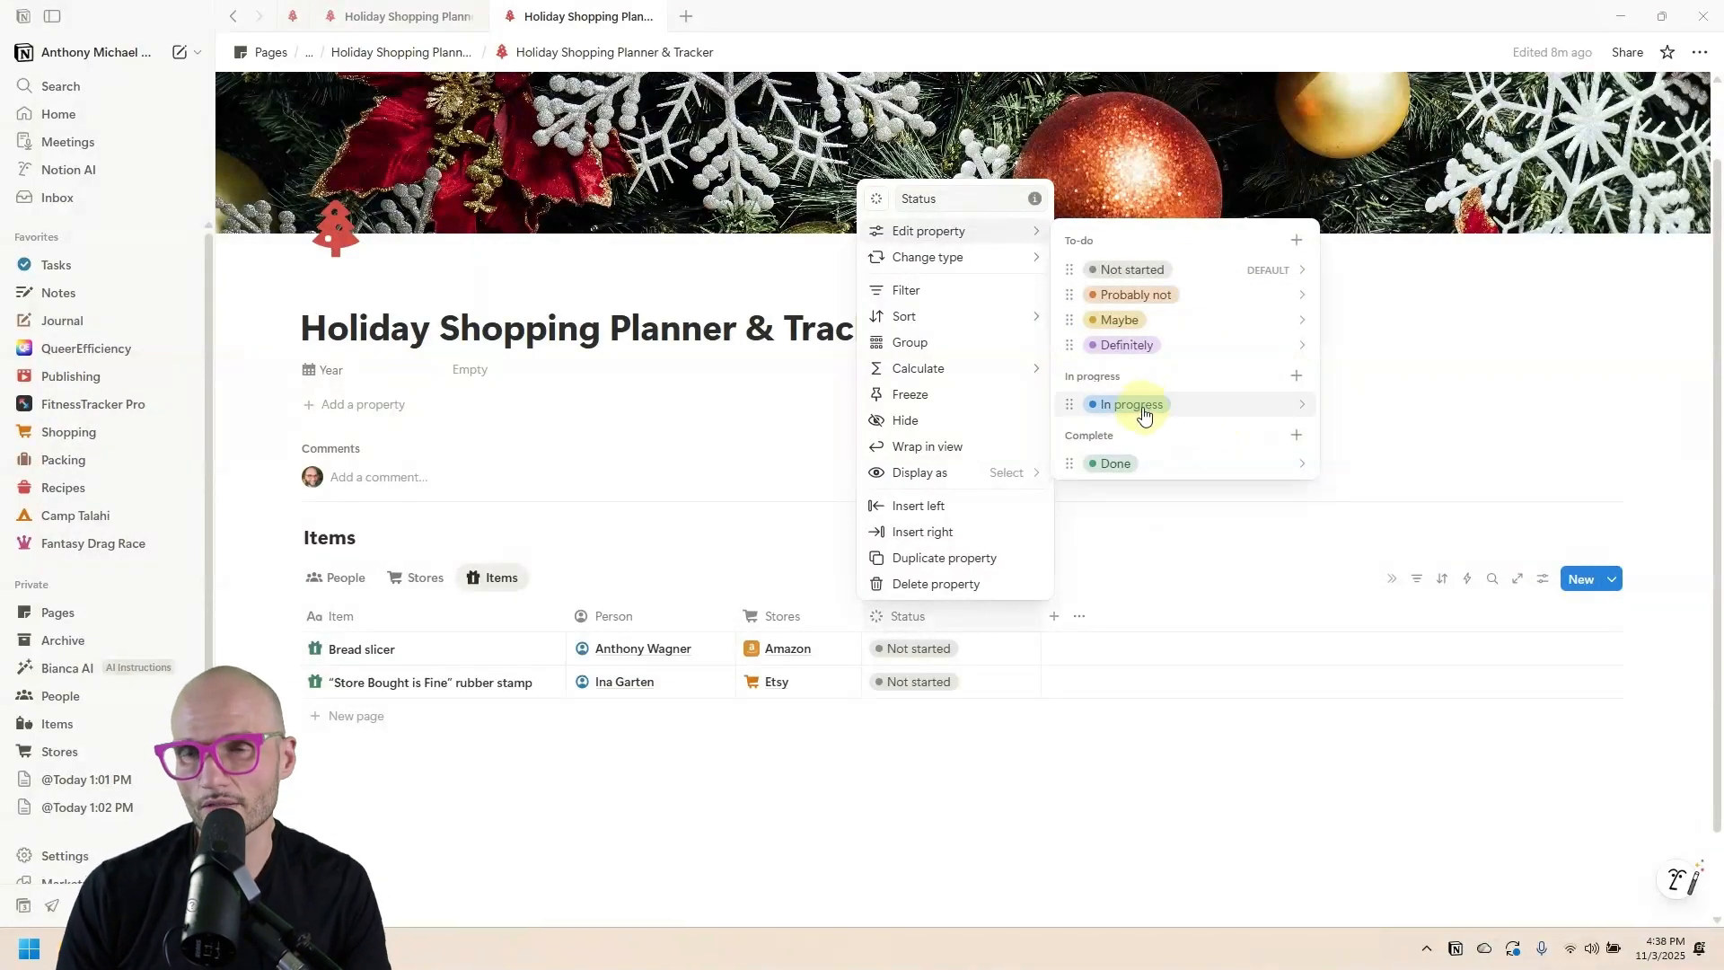
Add Wrap, Shipping and Pickup options under In progress.
click(1296, 375)
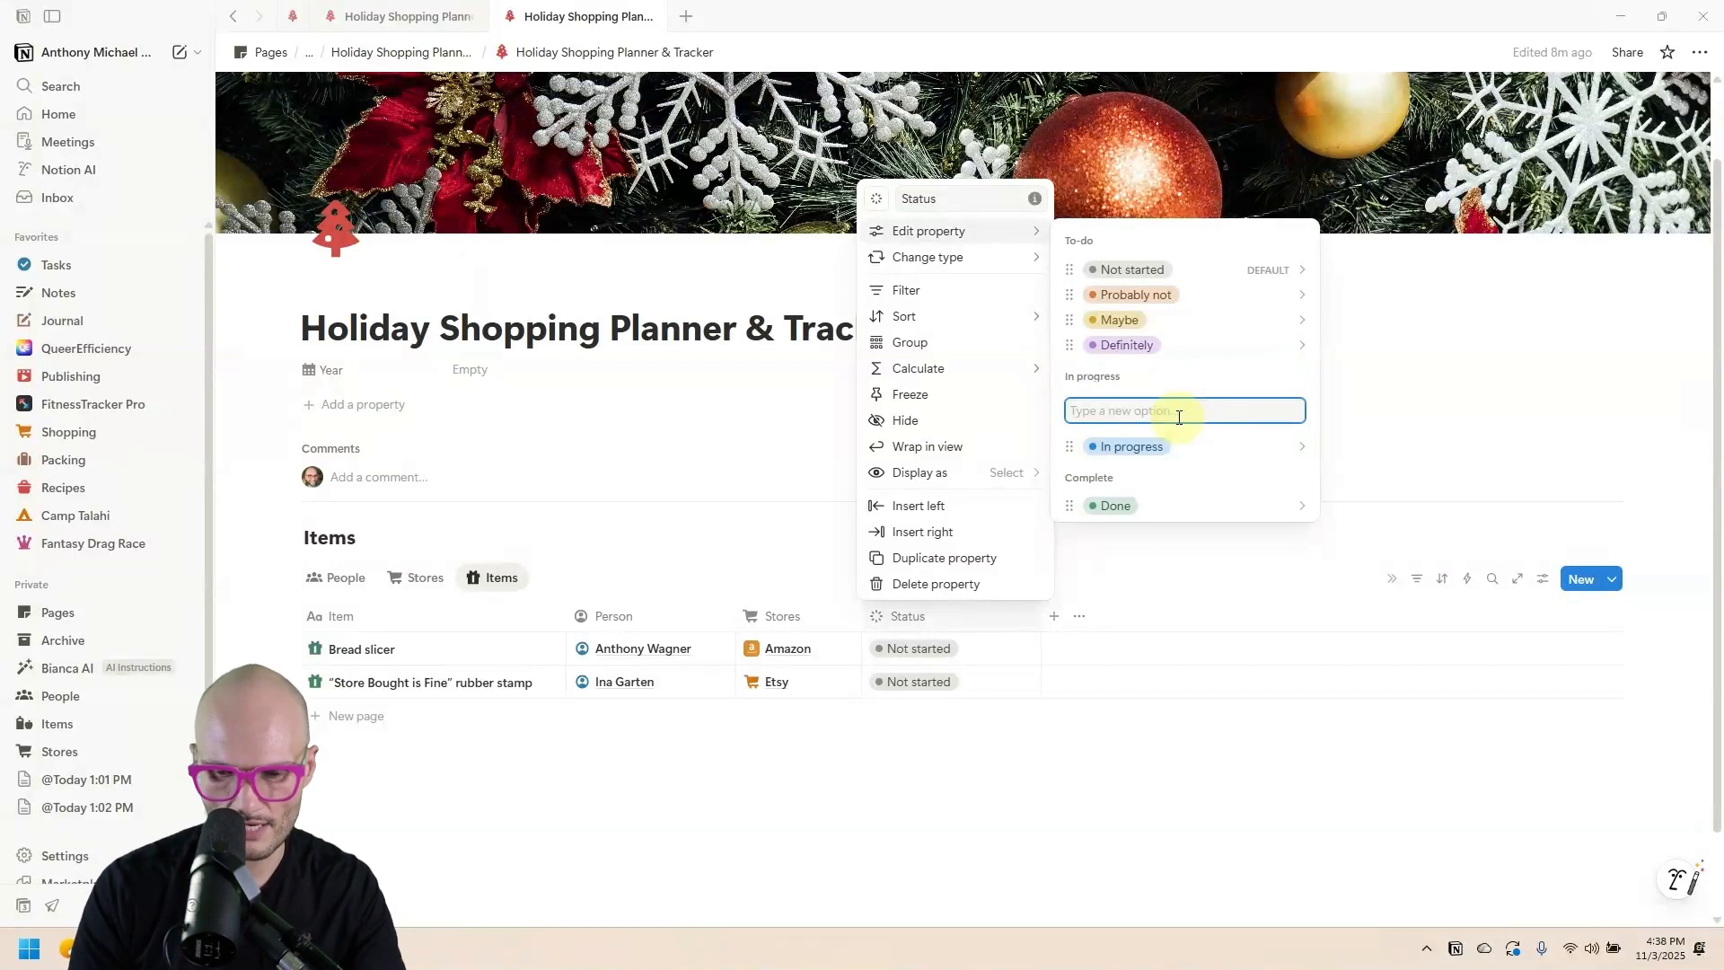
text(Wrap)
key(Return)
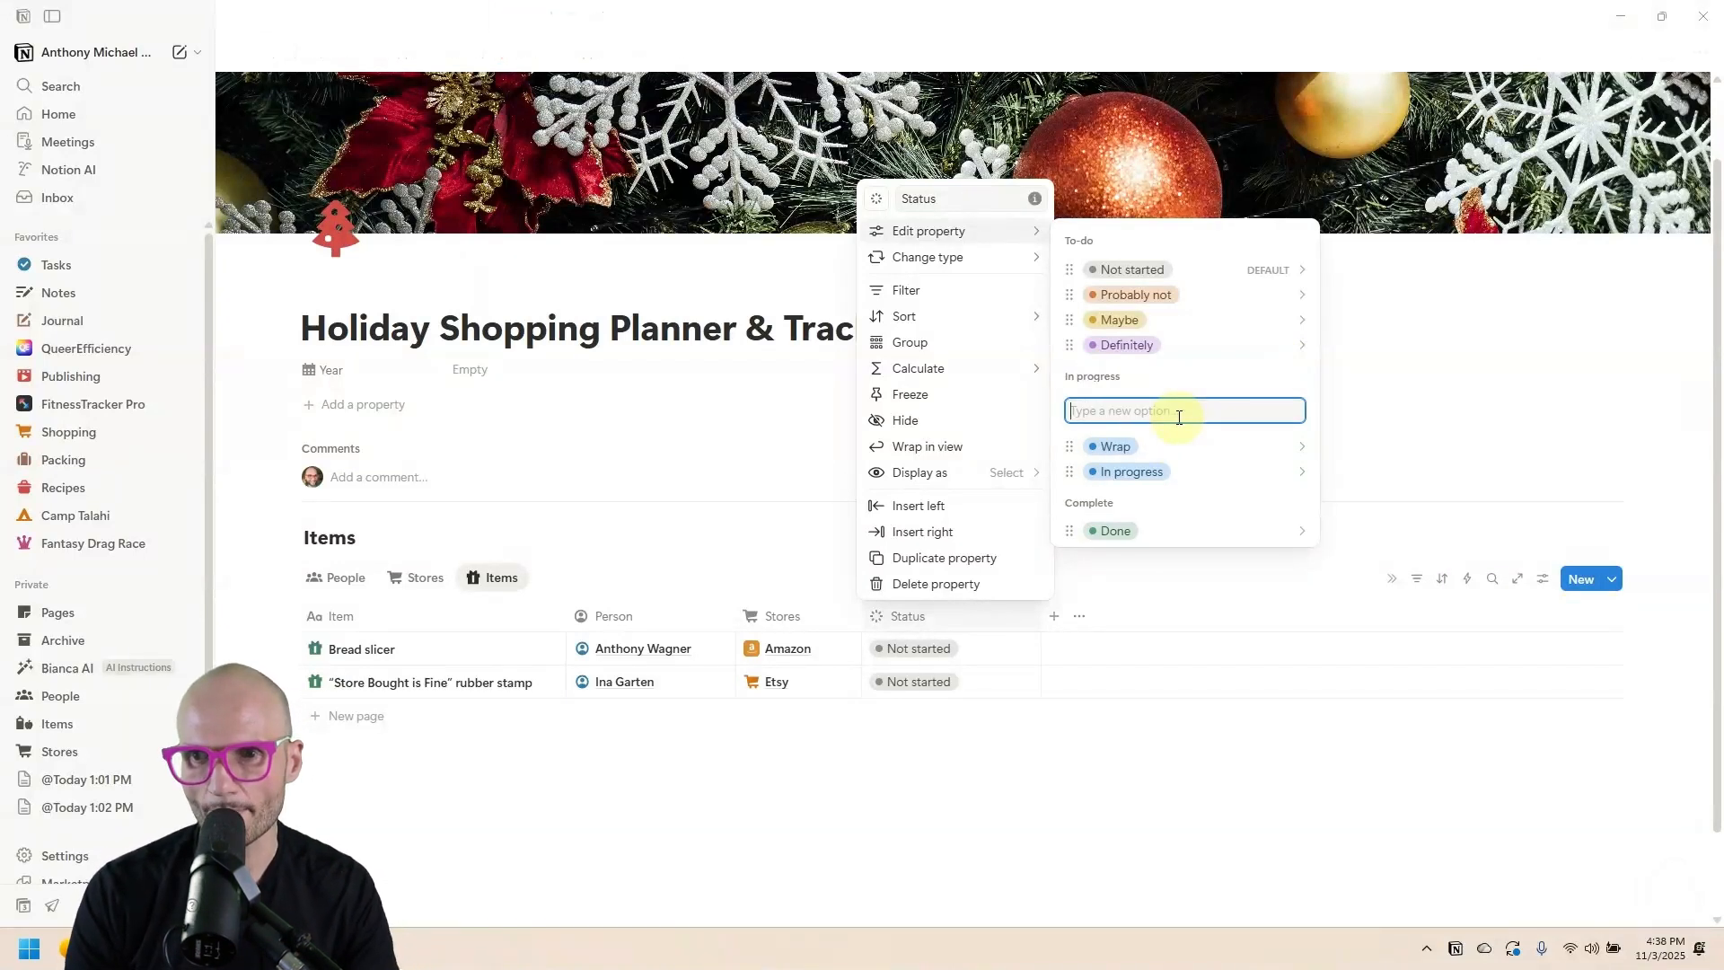
text(Shh)
key(BackSpace)
text(ipping)
key(Return)
text(Pickup)
key(Return)
drag(1243, 515, 1228, 435)
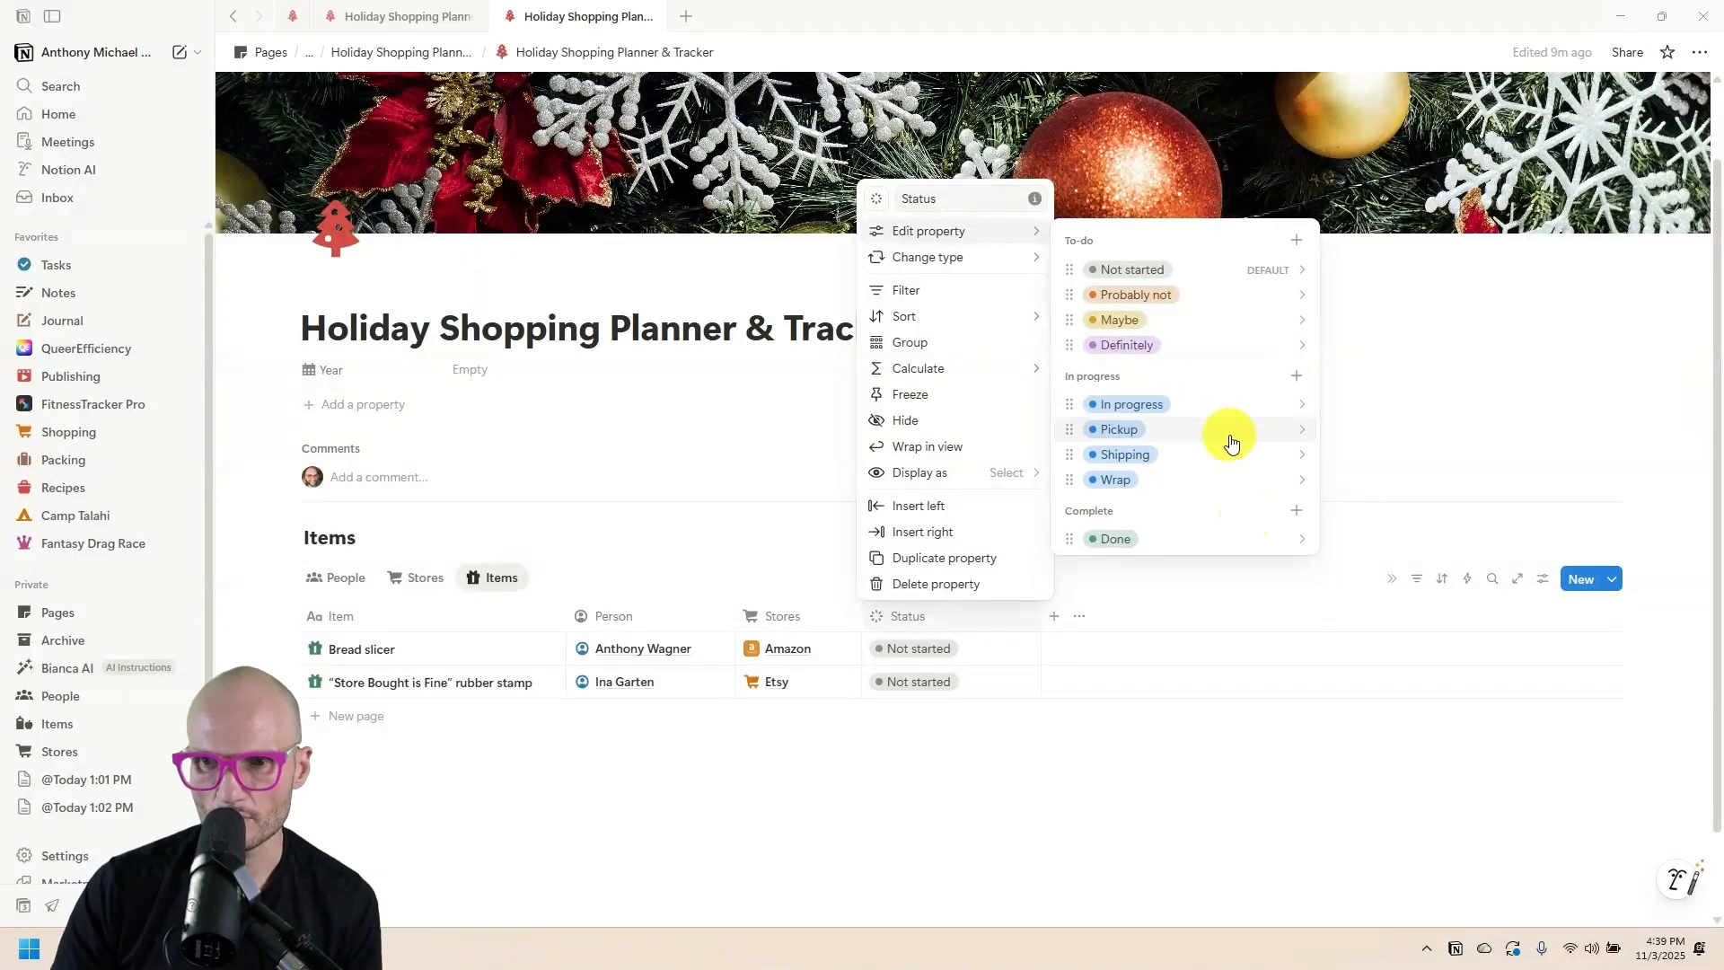
Colour Pickup pink, Shipping brown and Wrap red.
click(1229, 436)
click(1223, 828)
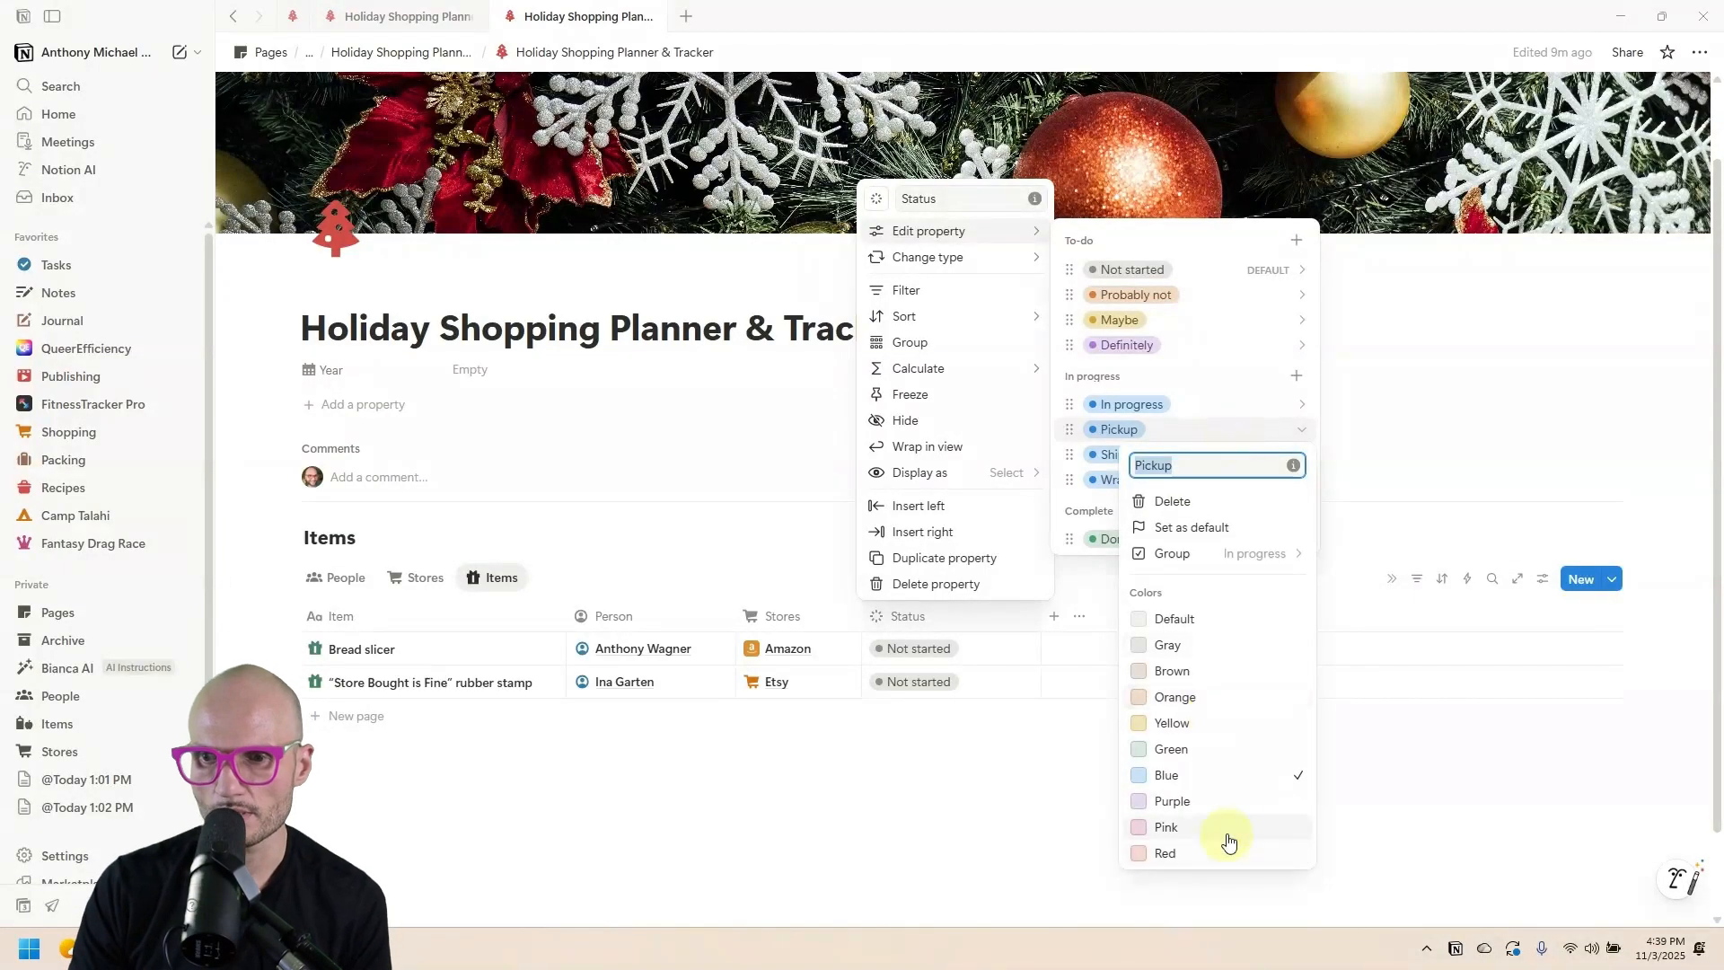
click(1113, 454)
click(1116, 454)
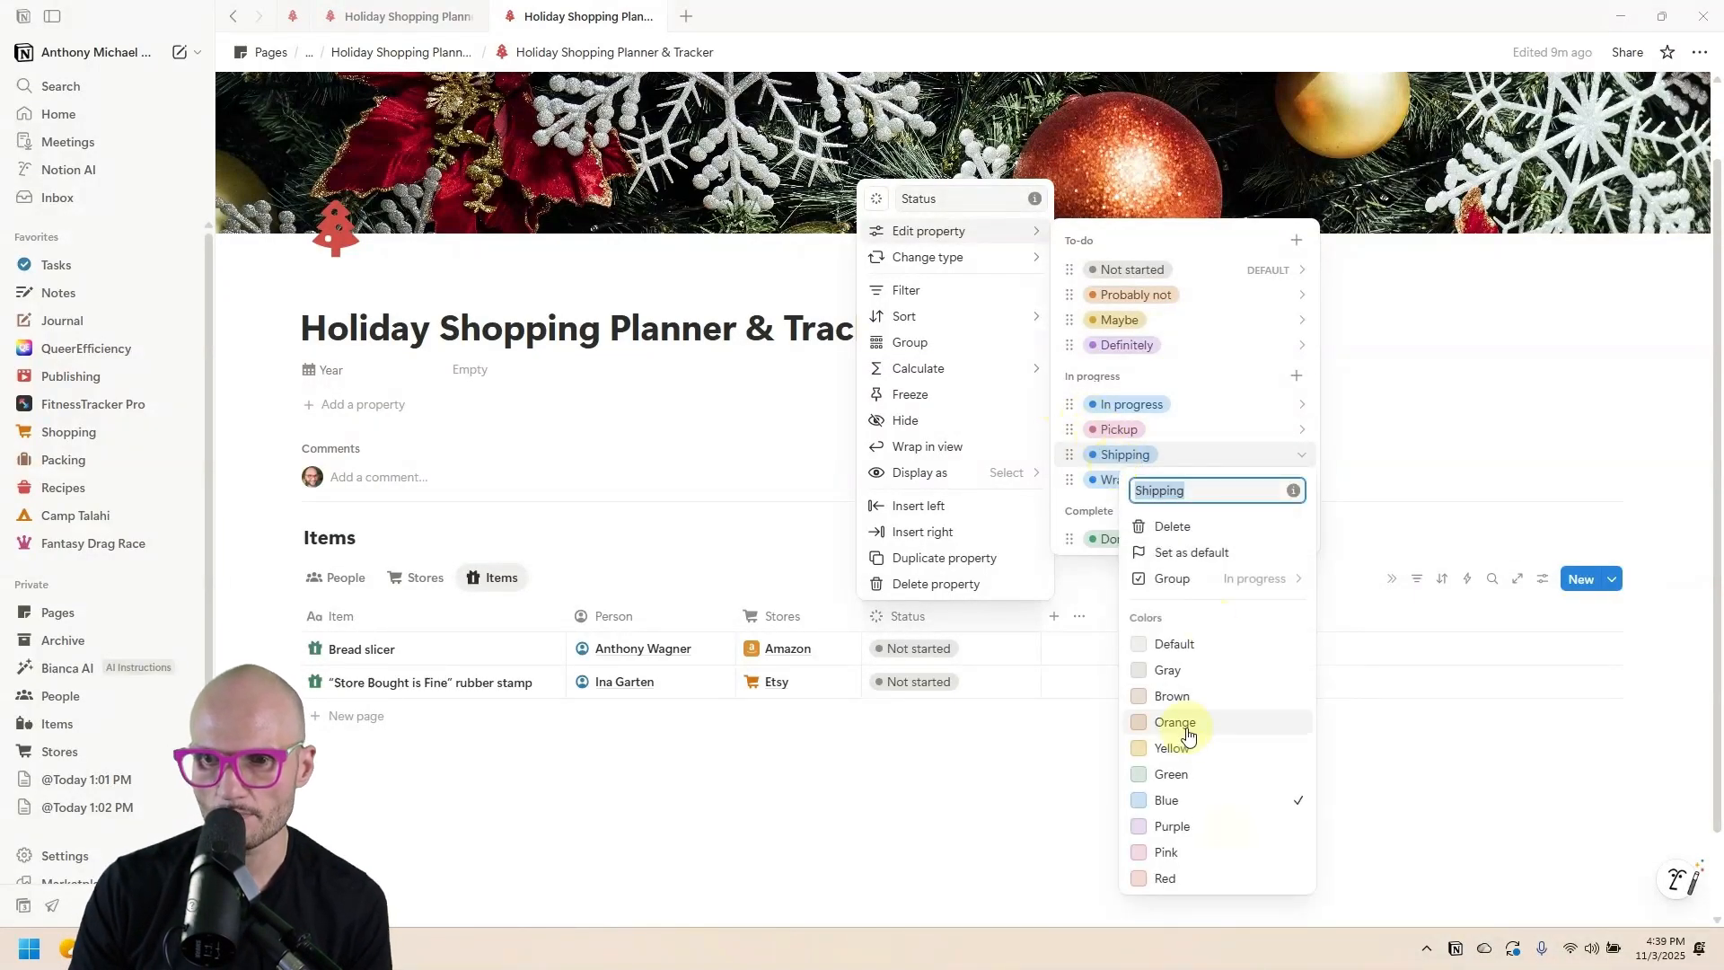
click(1189, 697)
click(1106, 479)
click(1109, 479)
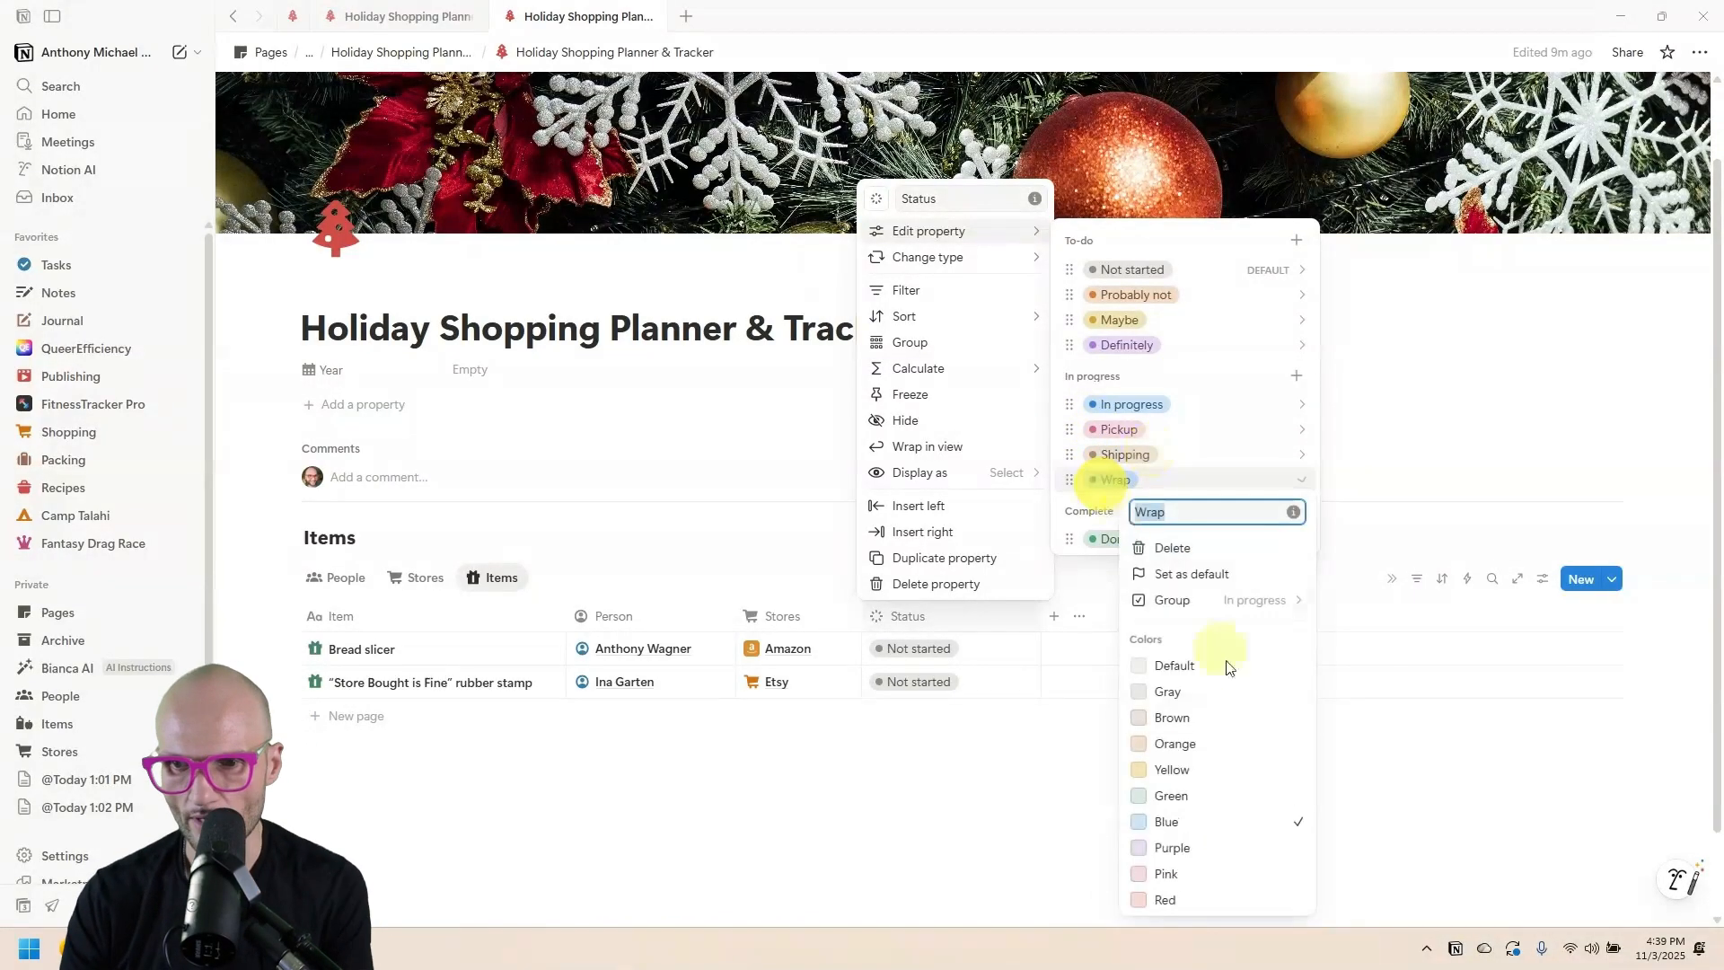
click(1230, 900)
Add an 'Archived' option under Complete with its default colour.
click(1292, 518)
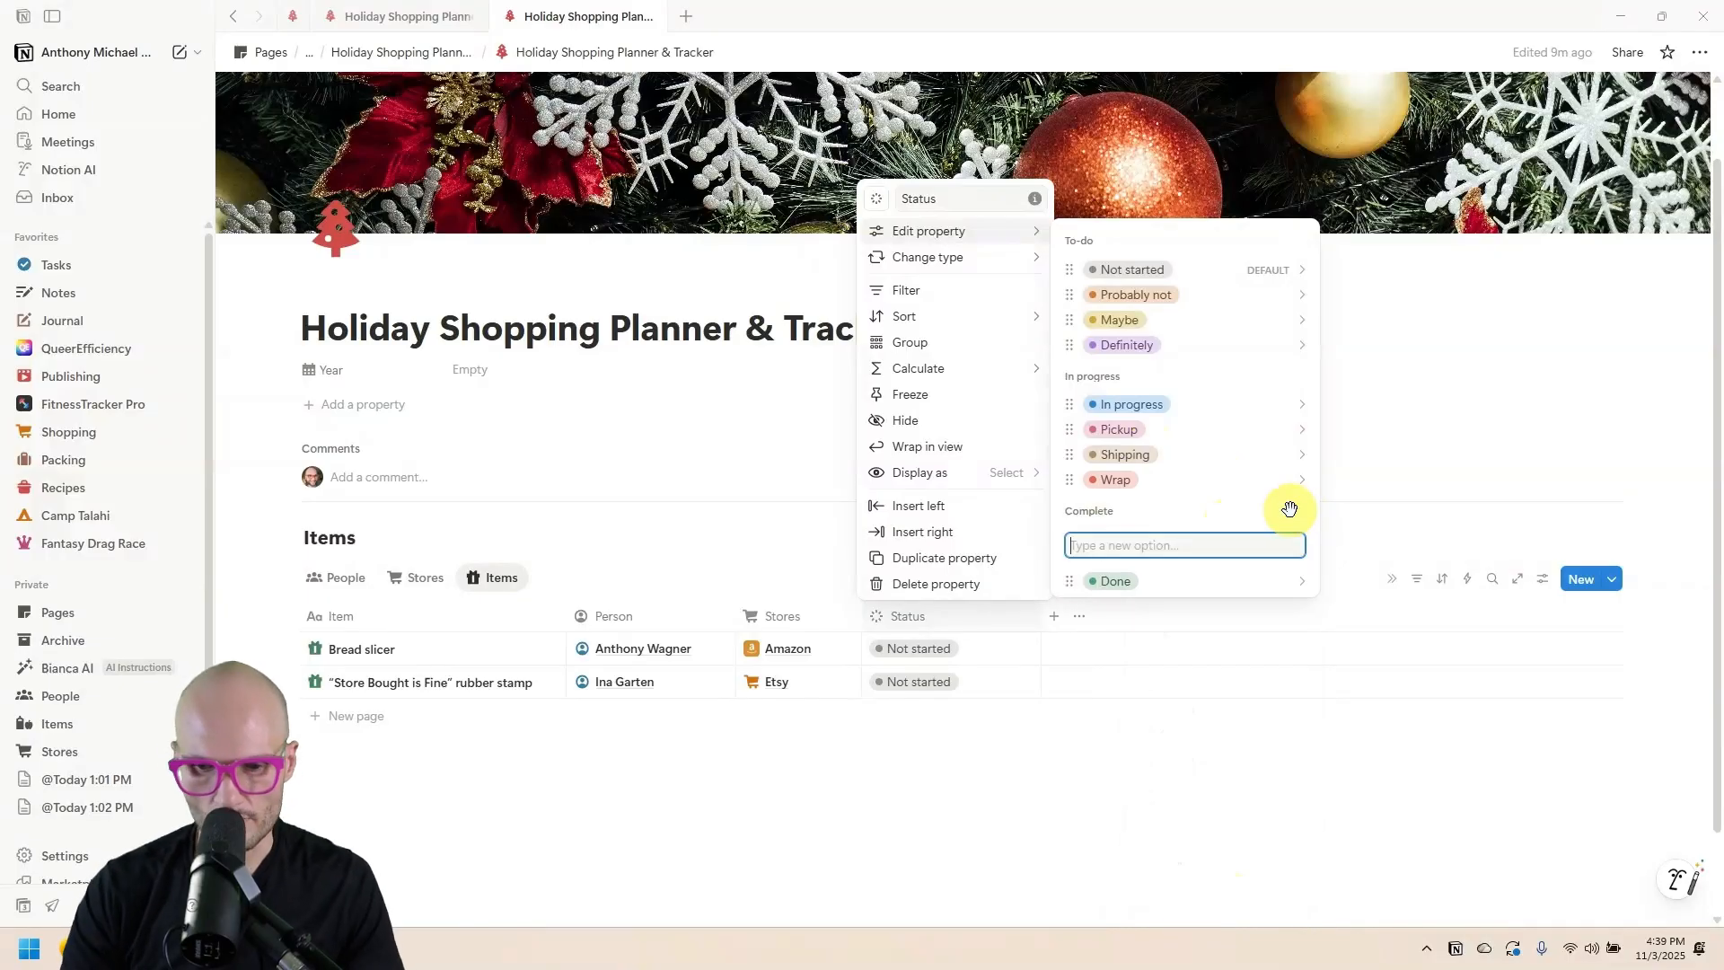
text(Archive)
key(Return)
click(1215, 149)
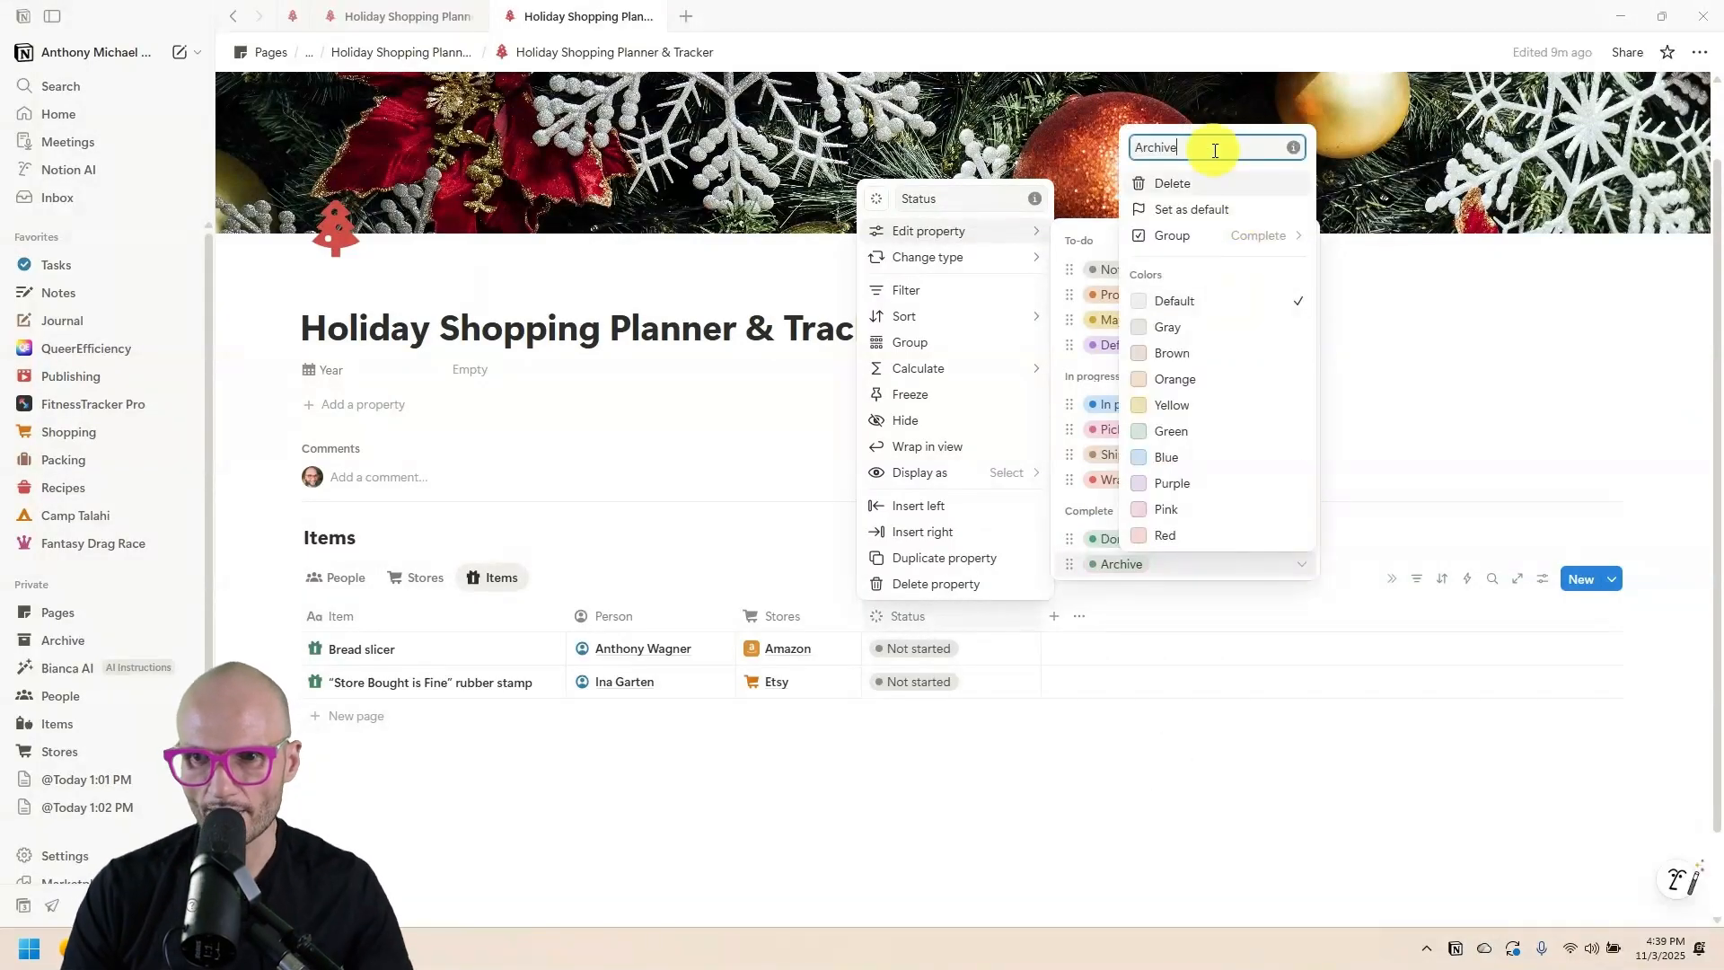
click(1230, 304)
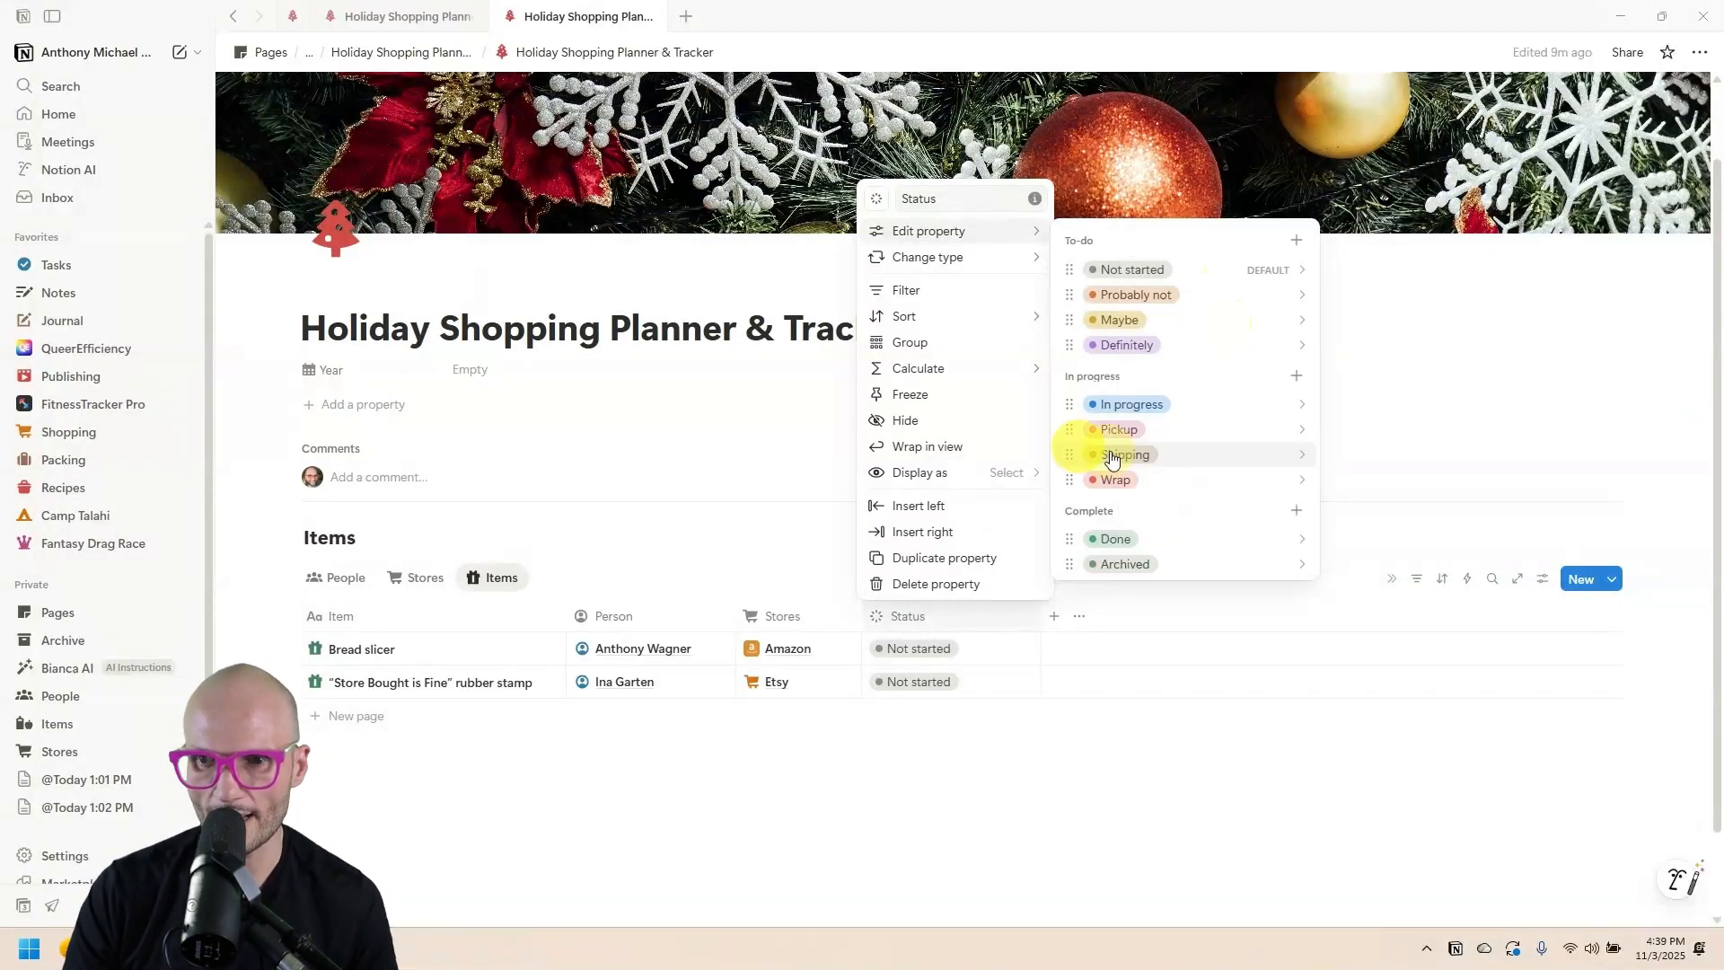
click(1199, 269)
click(1223, 454)
click(1225, 236)
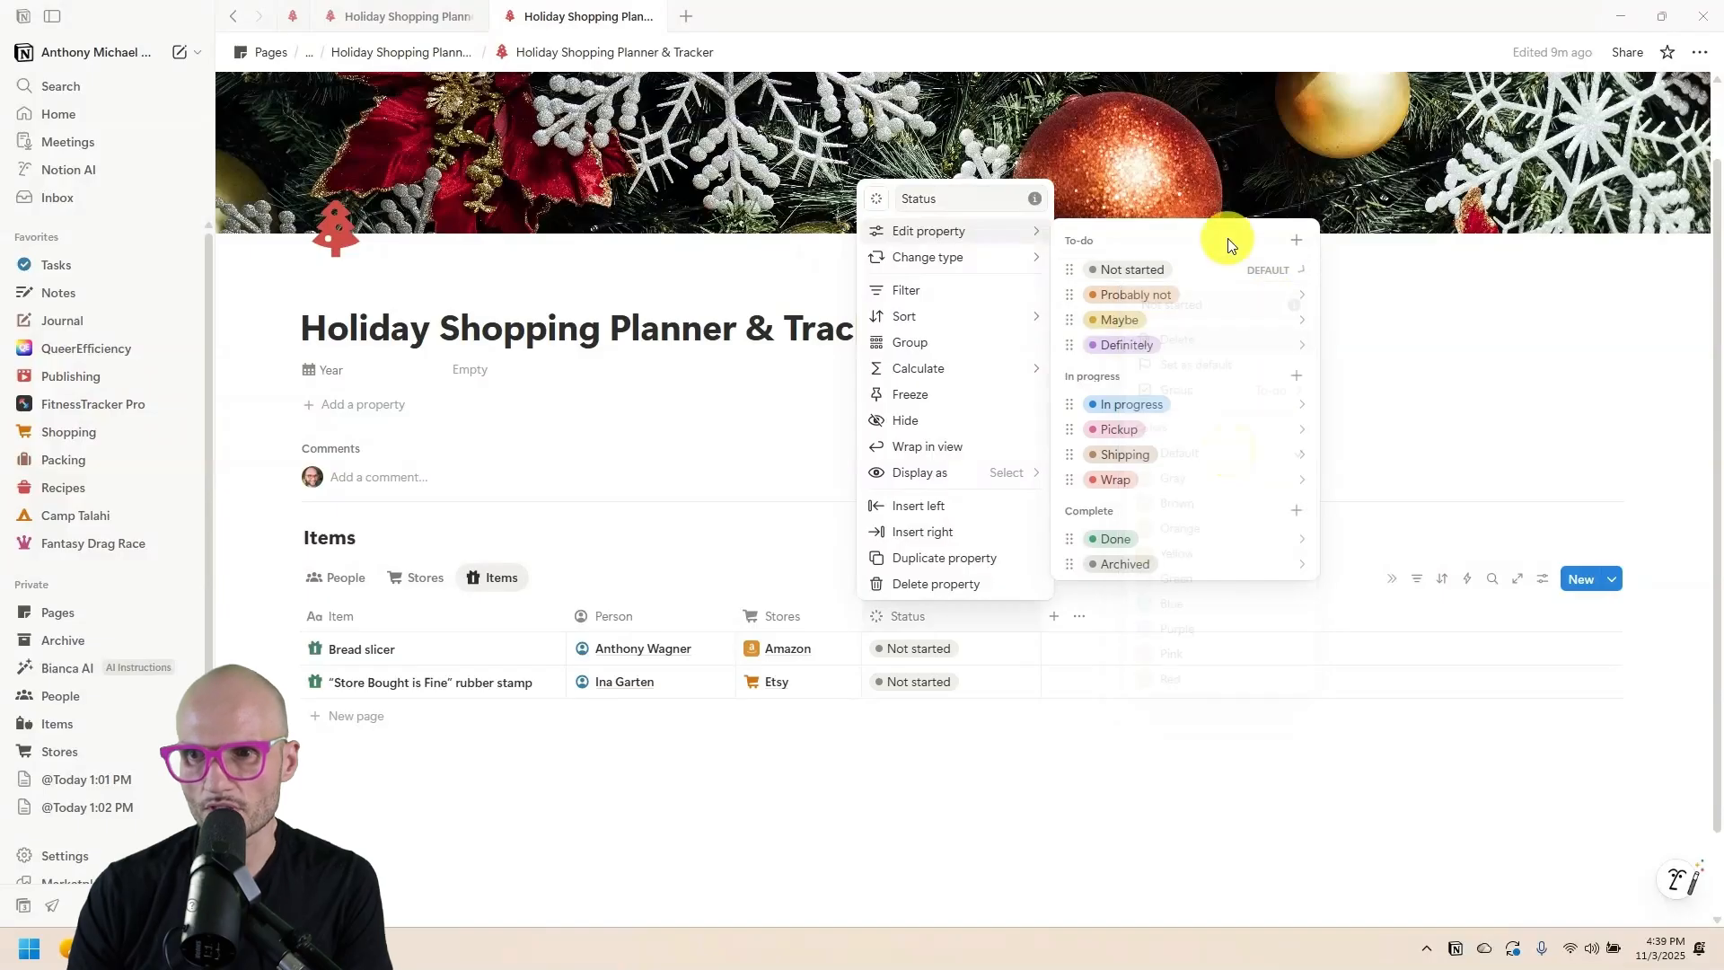
click(1405, 364)
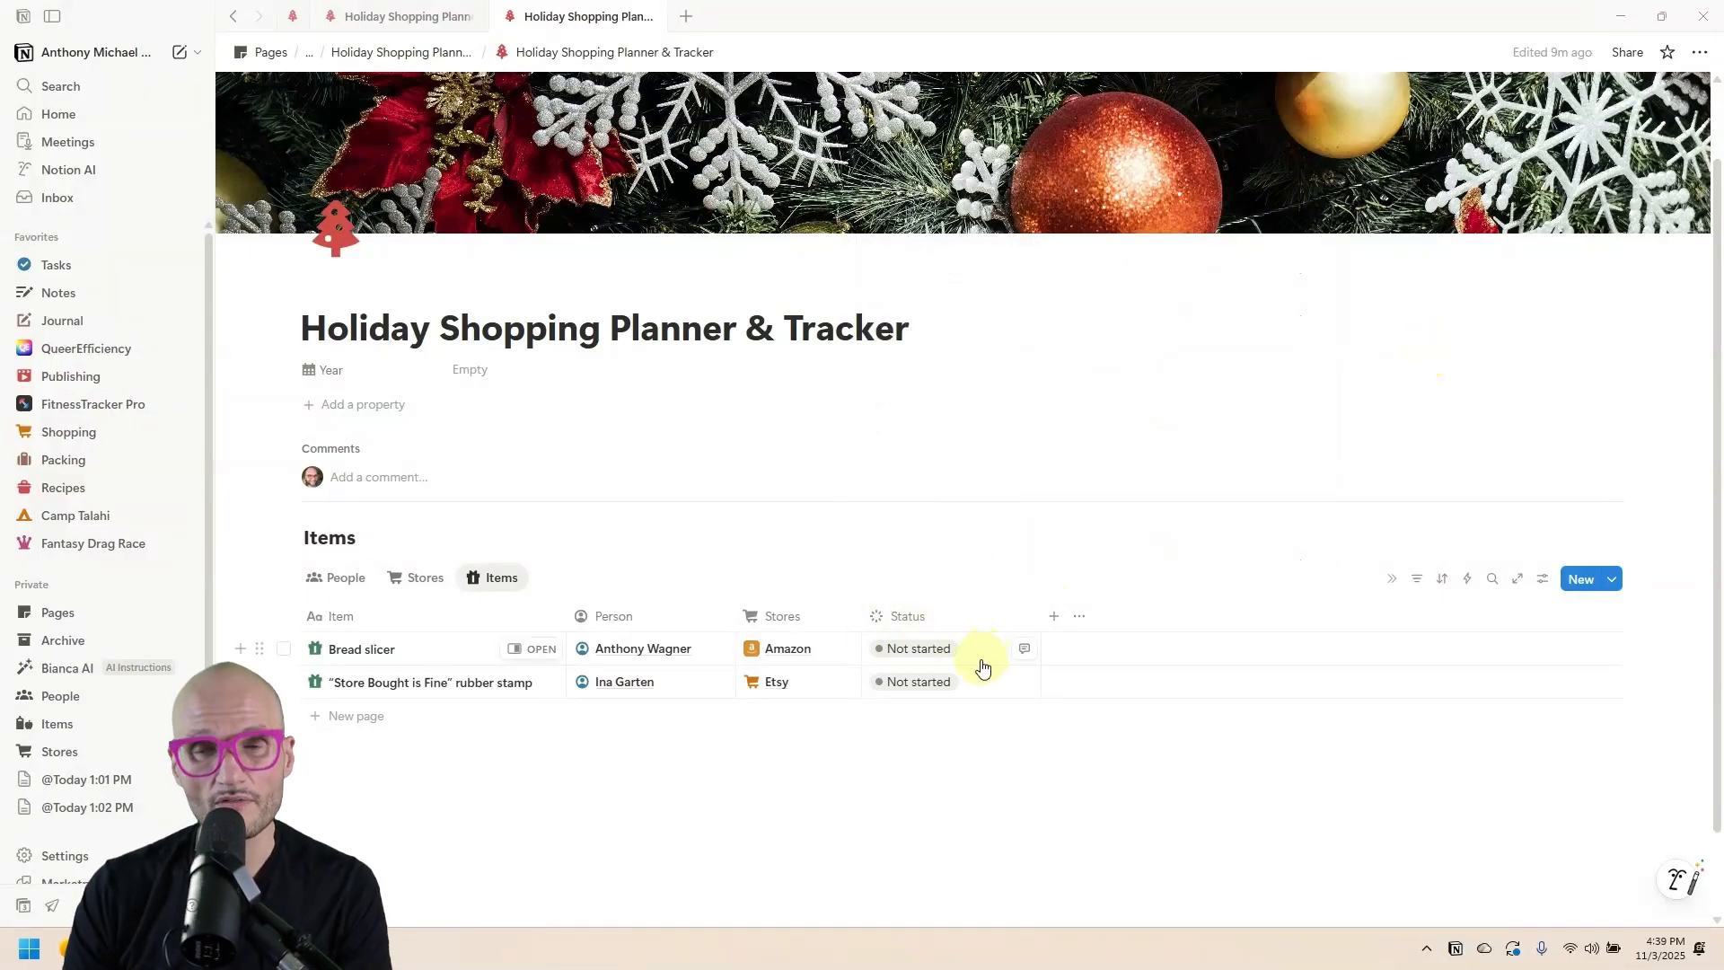
Narrow the Status column, group the table by Status, and set the stamp item to In progress.
drag(1039, 610, 995, 614)
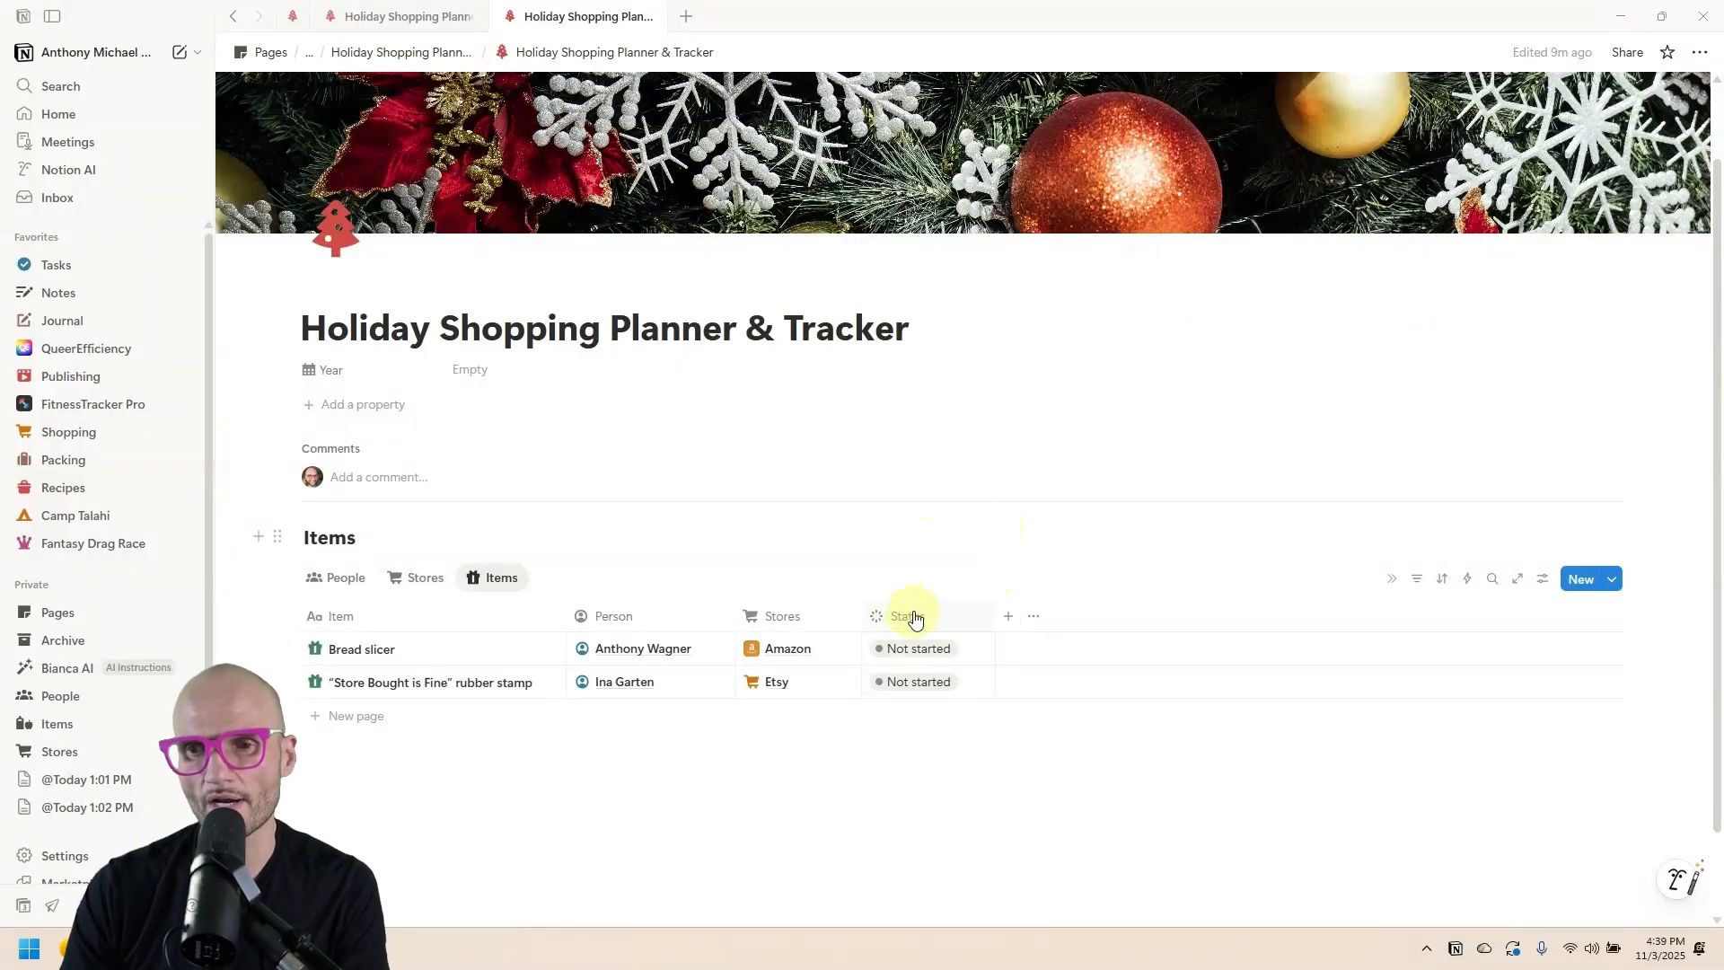
click(915, 619)
click(915, 346)
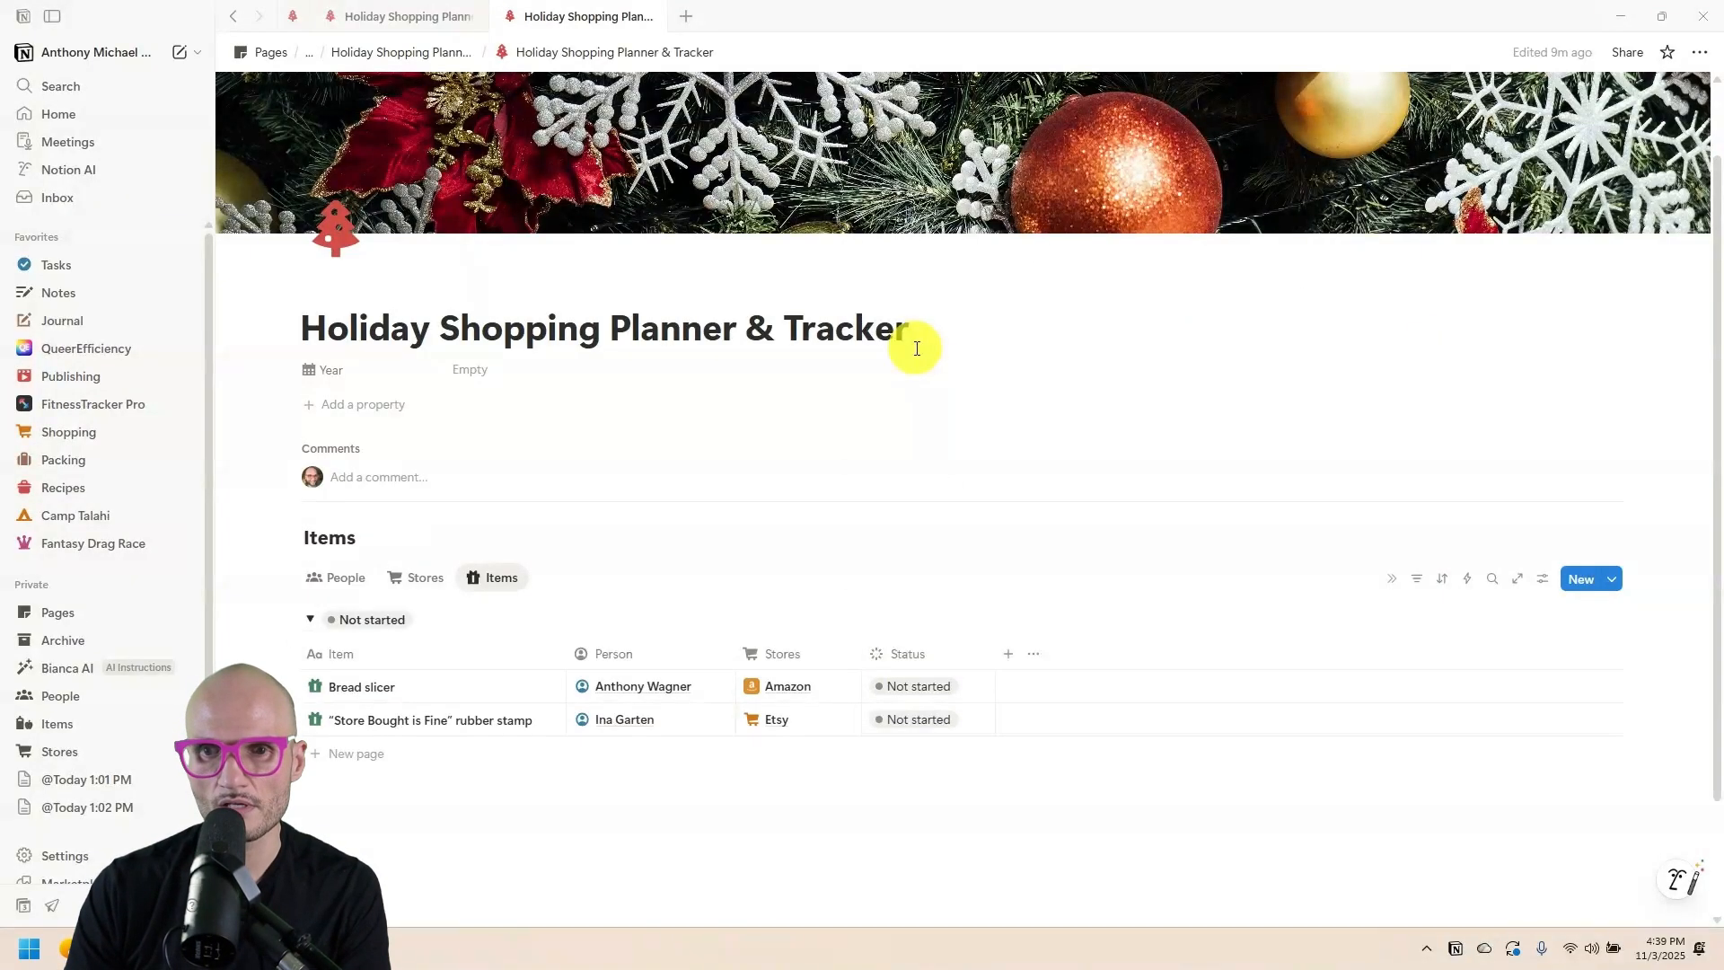
click(922, 718)
click(934, 483)
Add a 'Cat fountain' item linked to a person and Amazon, with status Maybe.
scroll(763, 547, down, 2)
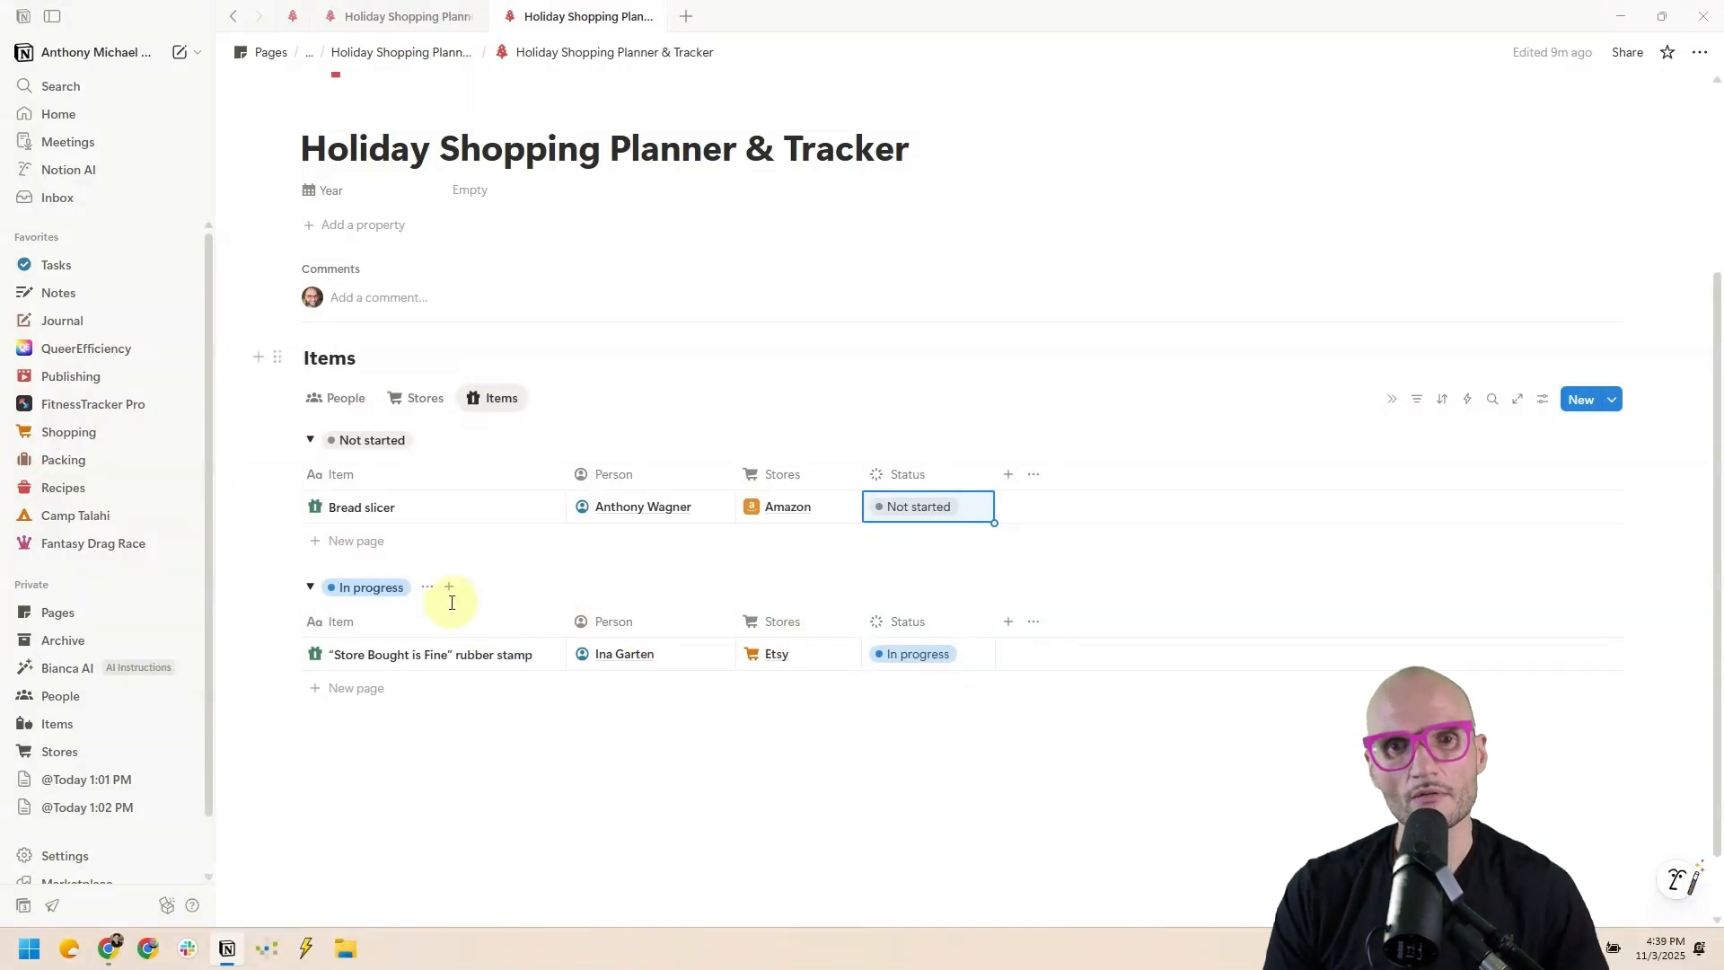
click(352, 541)
text(Cat four)
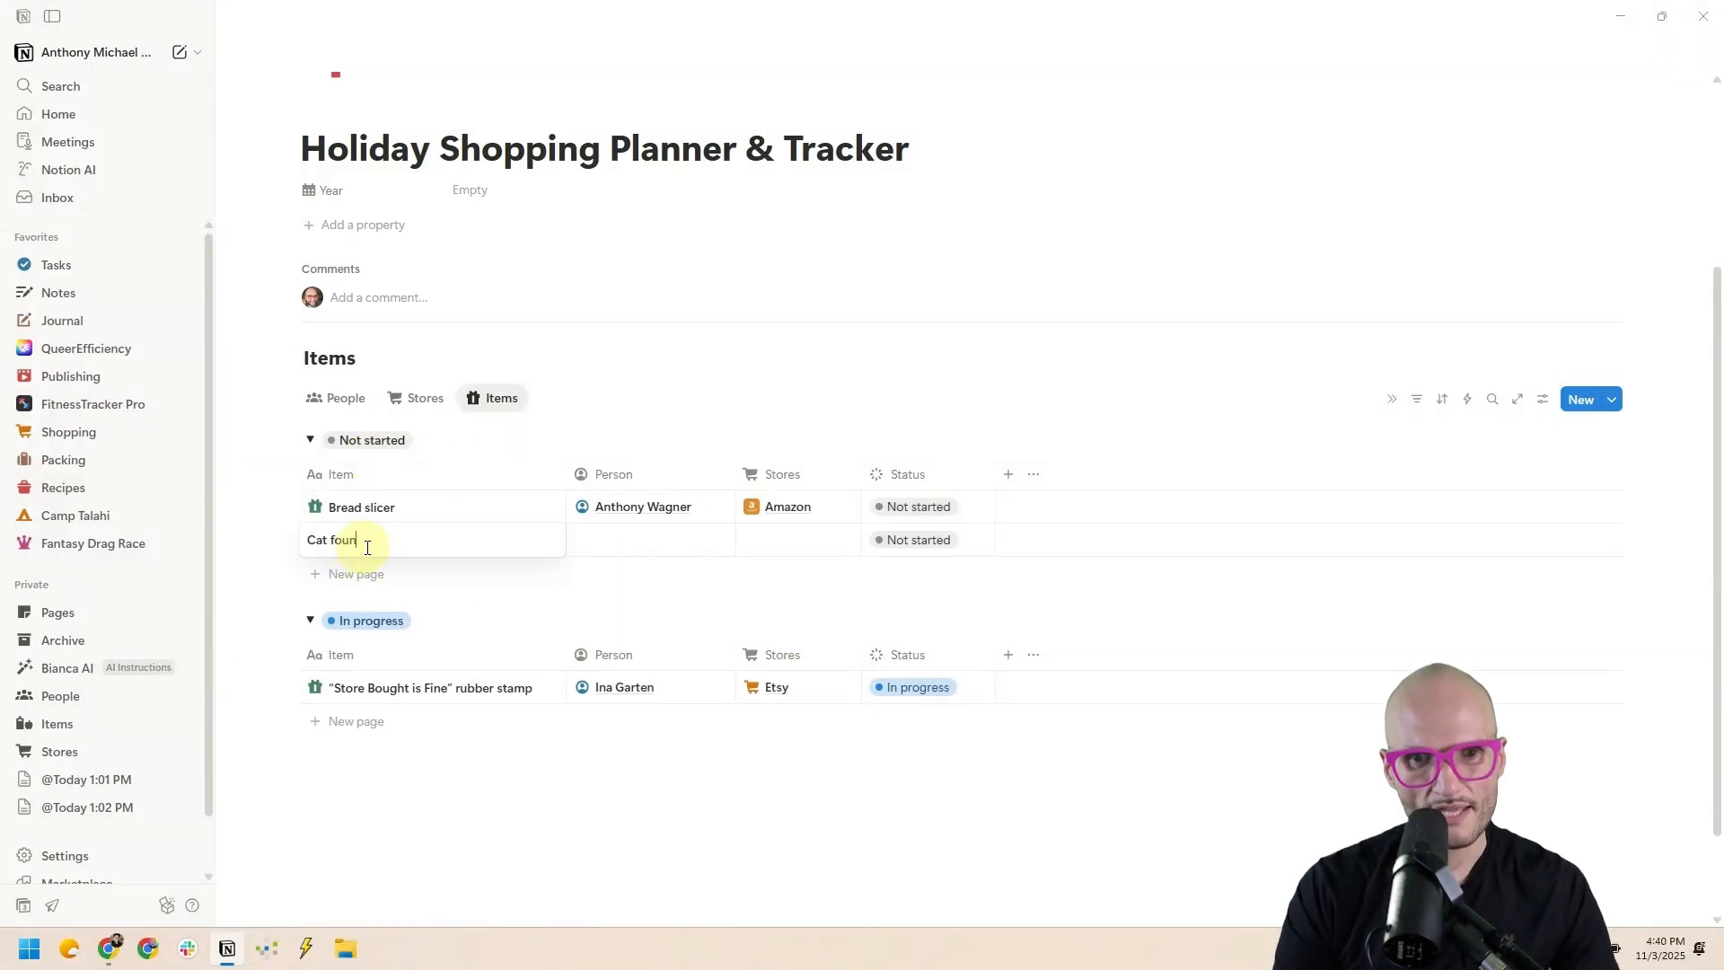
text(tain)
key(Tab)
key(Return)
text(a)
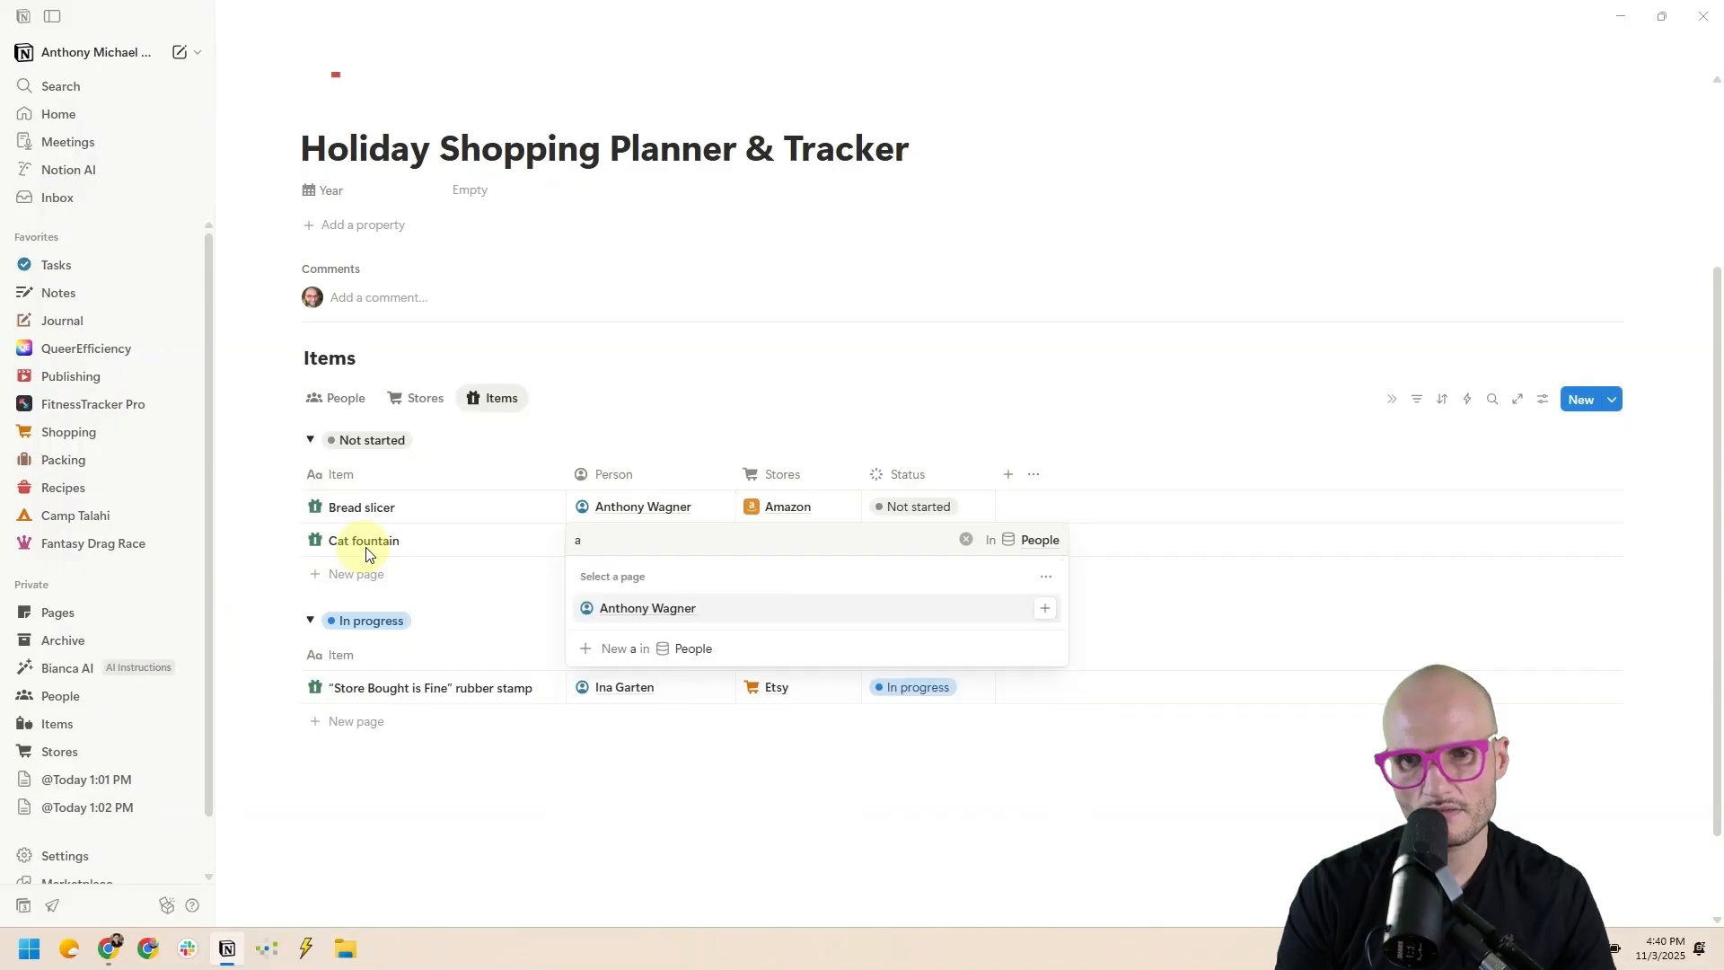
key(Return)
key(Tab)
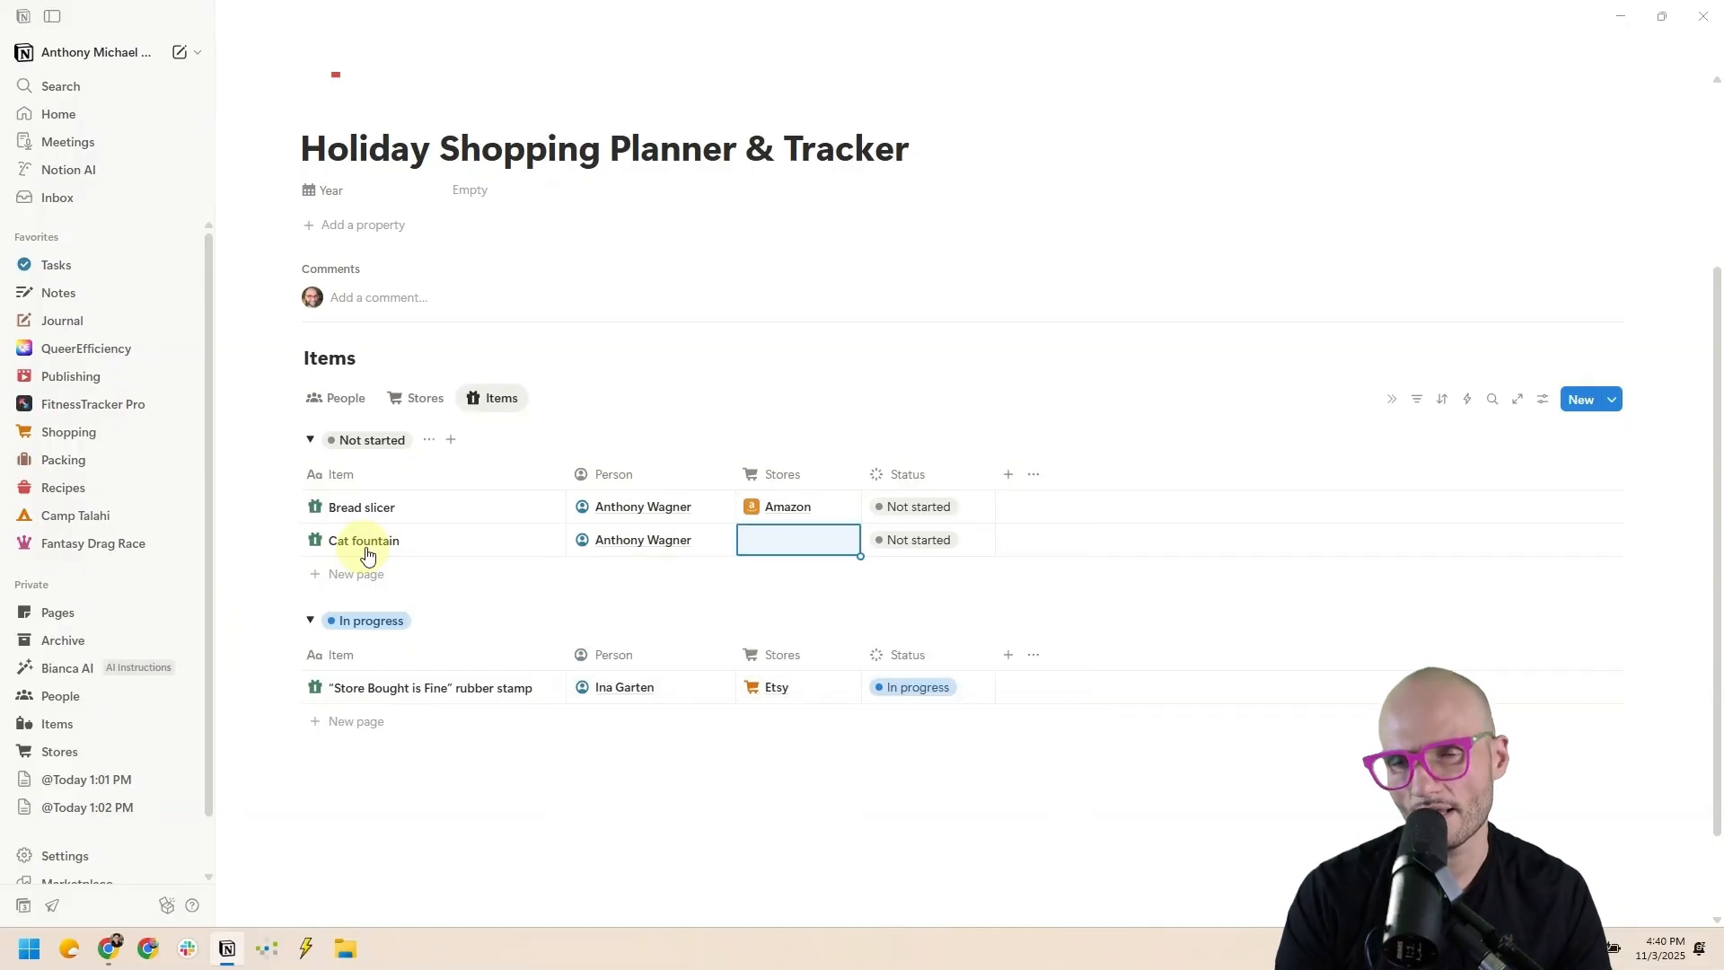
key(Return)
text(aa)
key(BackSpace)
text(m)
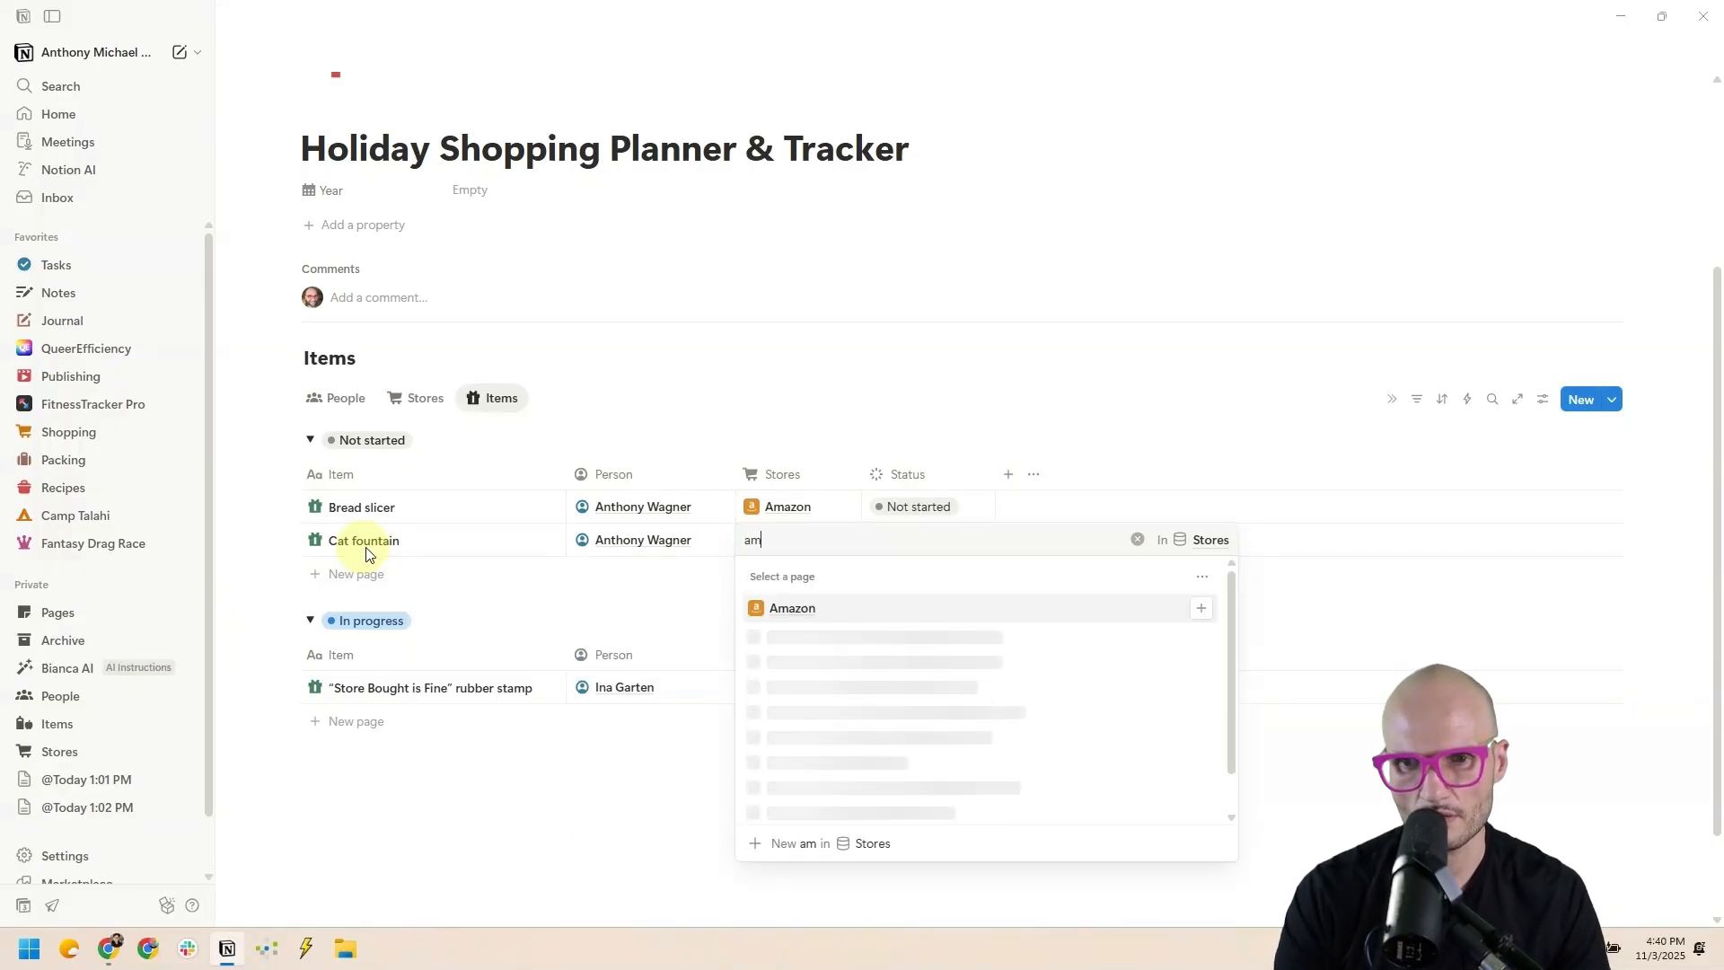
key(Return)
click(946, 542)
click(961, 202)
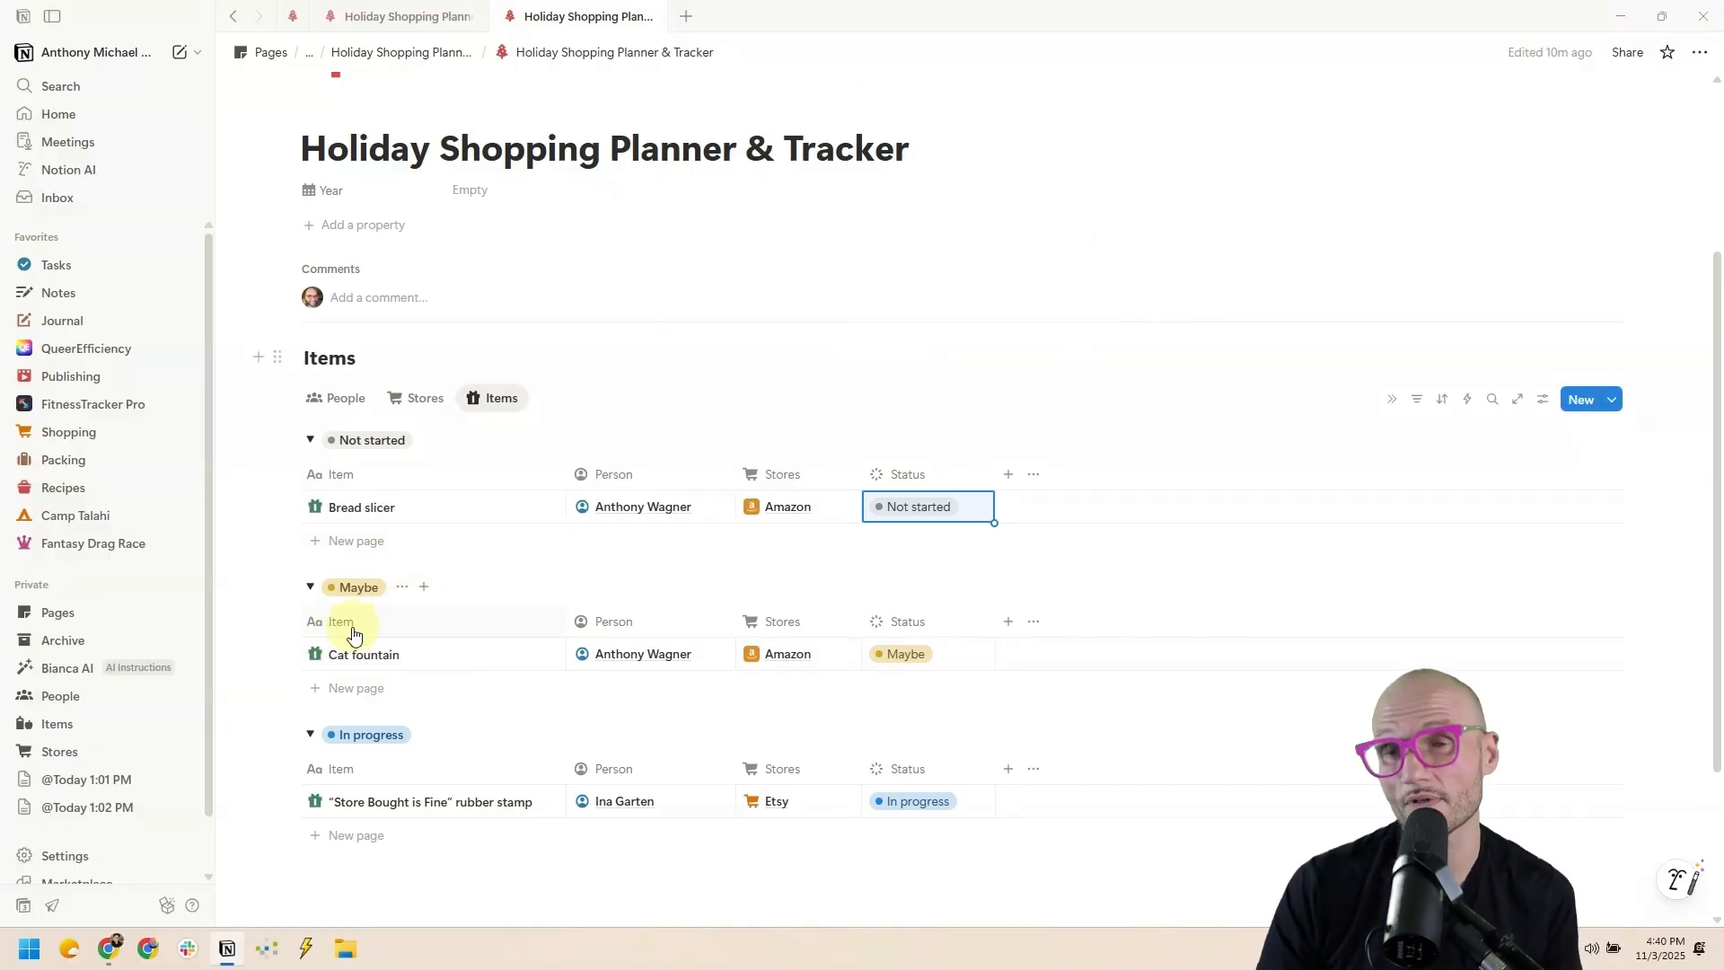
click(908, 476)
key(Escape)
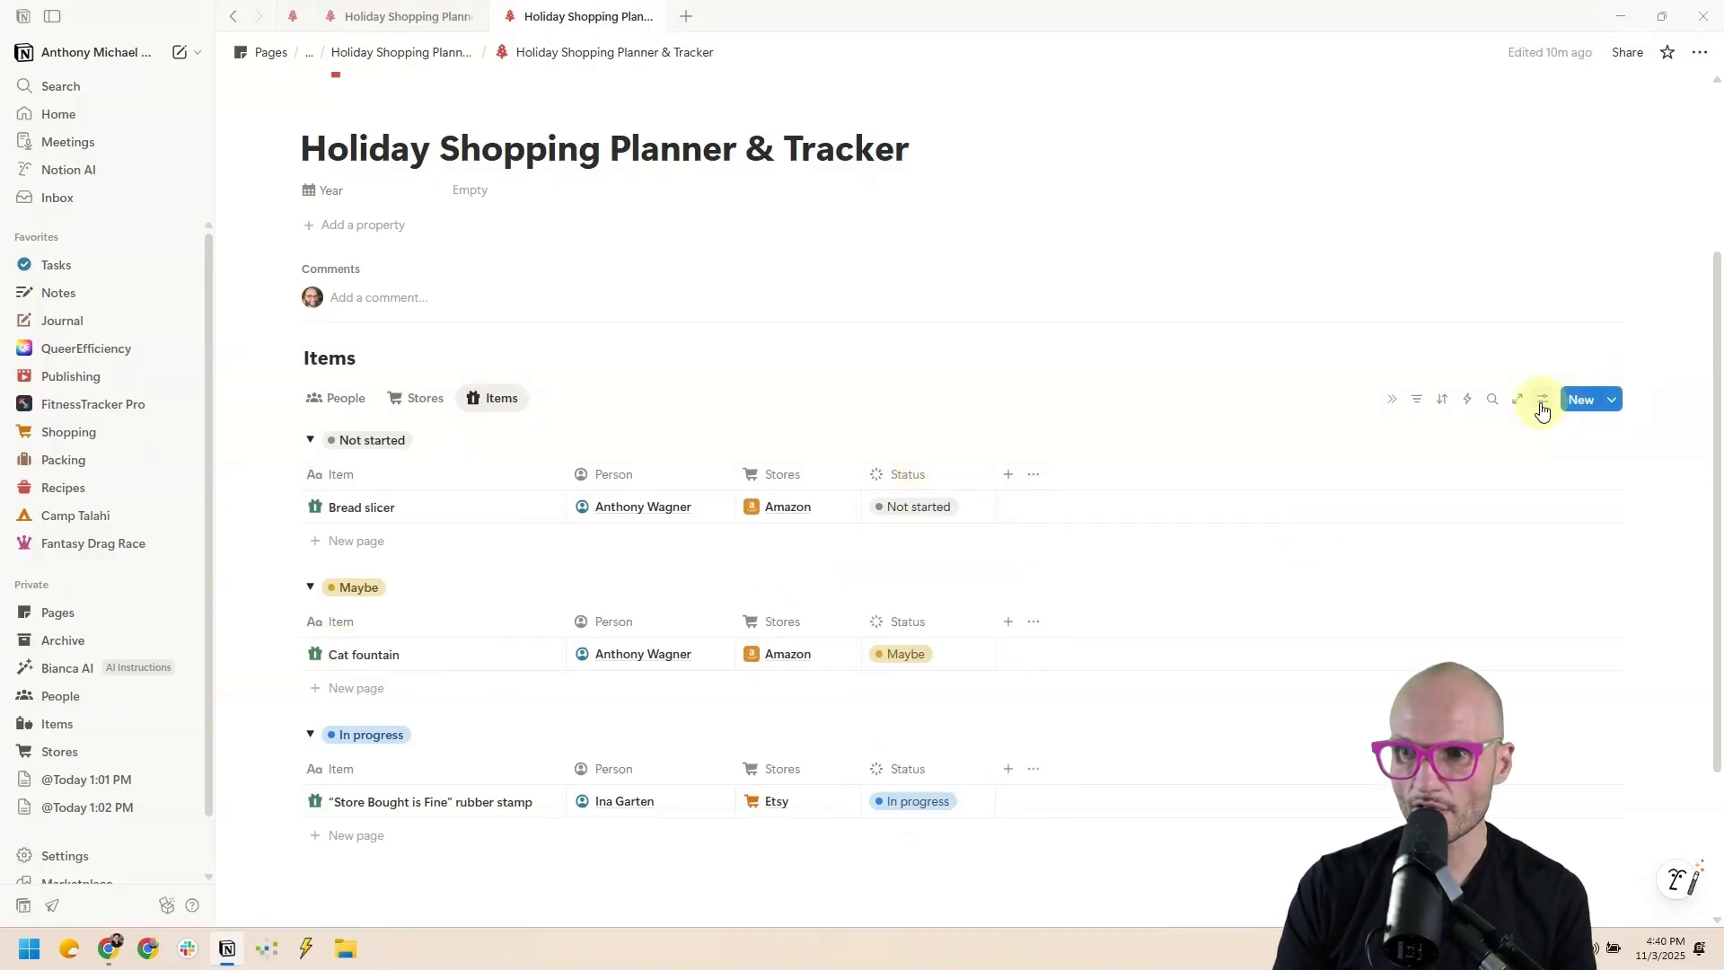
Change the Status grouping from individual options to status groups like To-do and In progress.
click(1543, 400)
click(1517, 608)
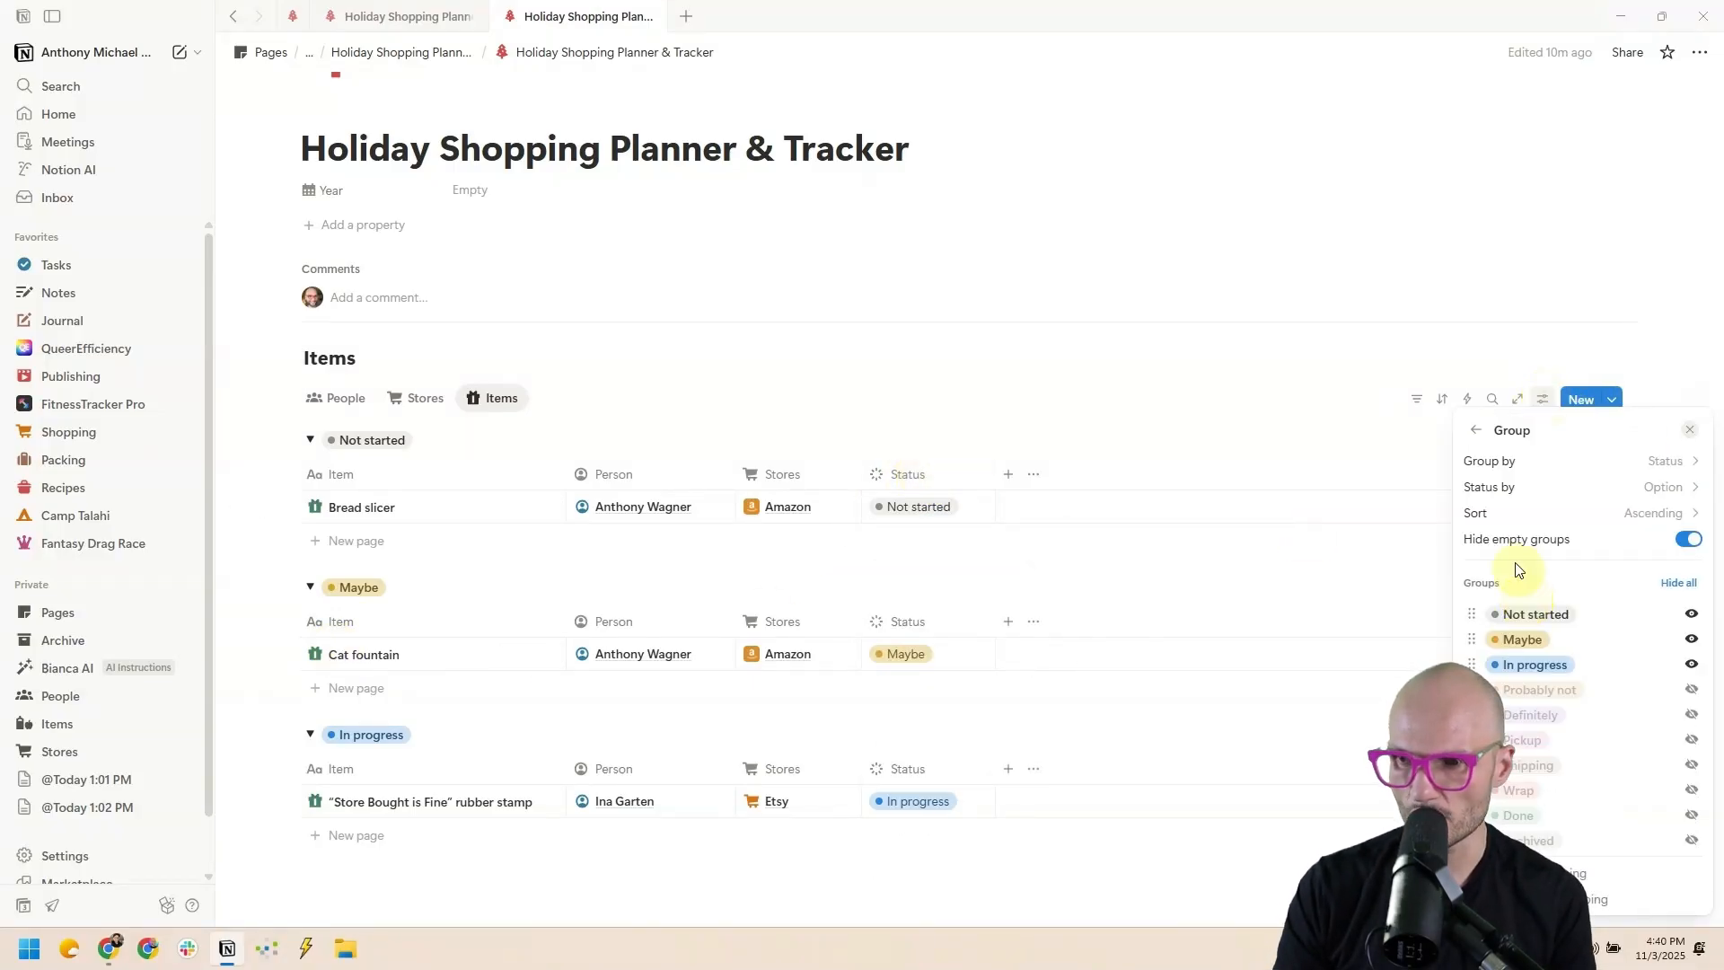
click(1488, 490)
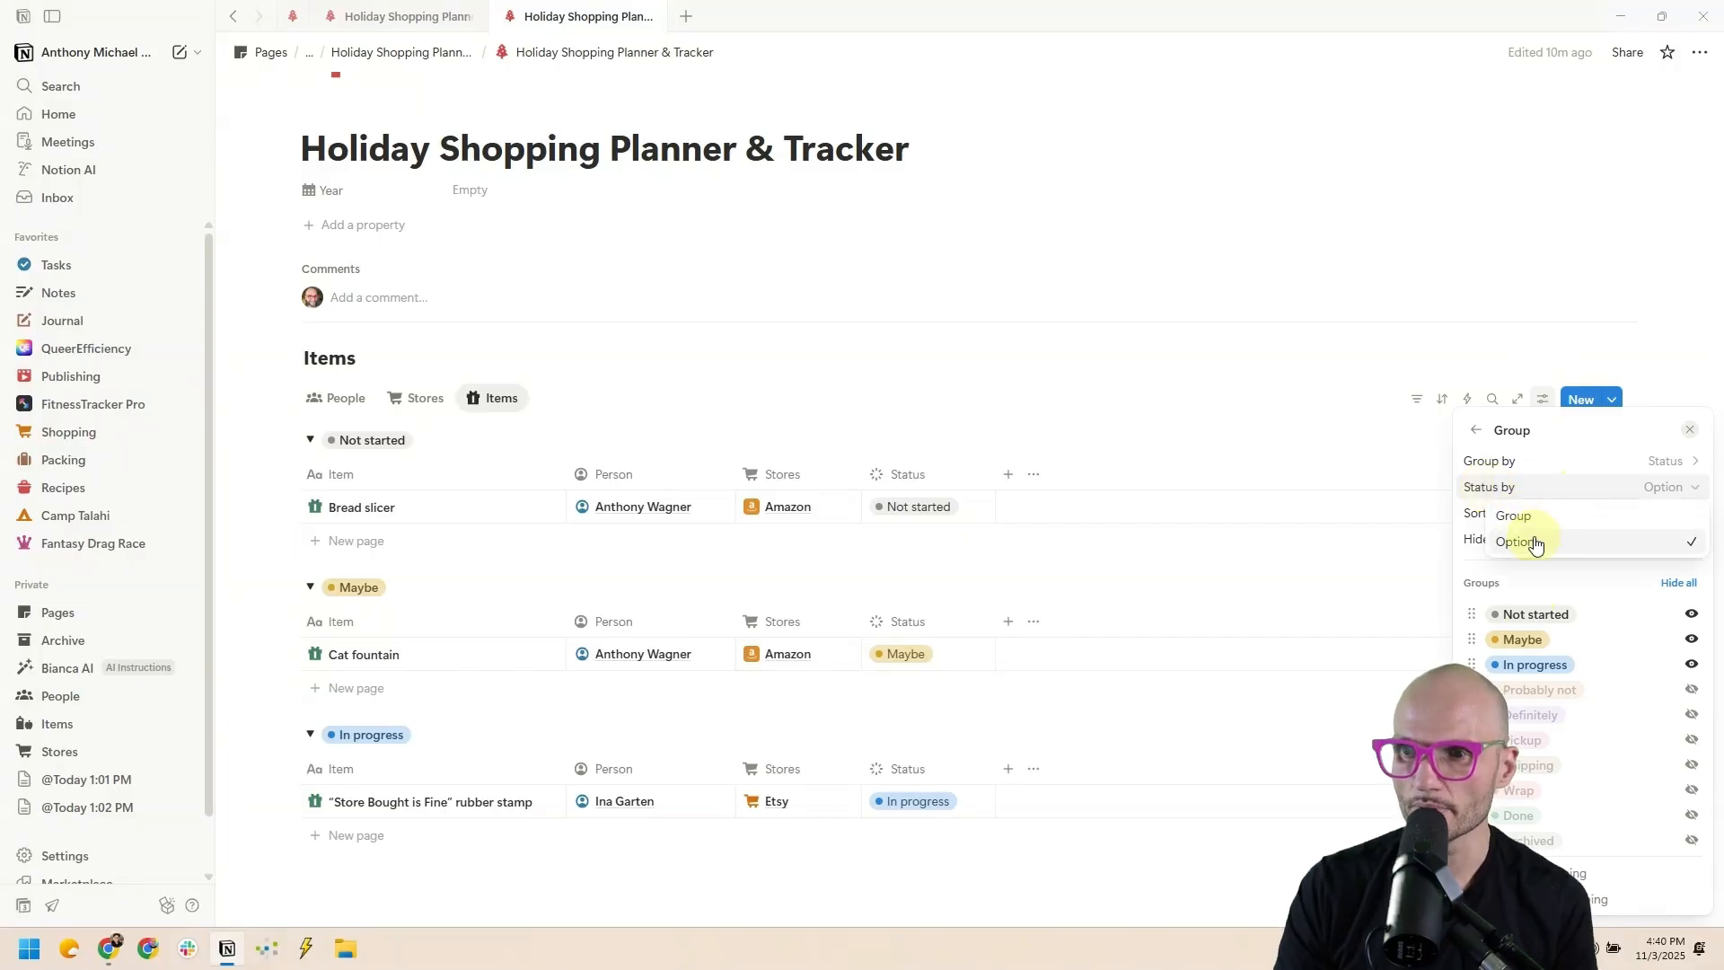
click(1517, 518)
click(1165, 393)
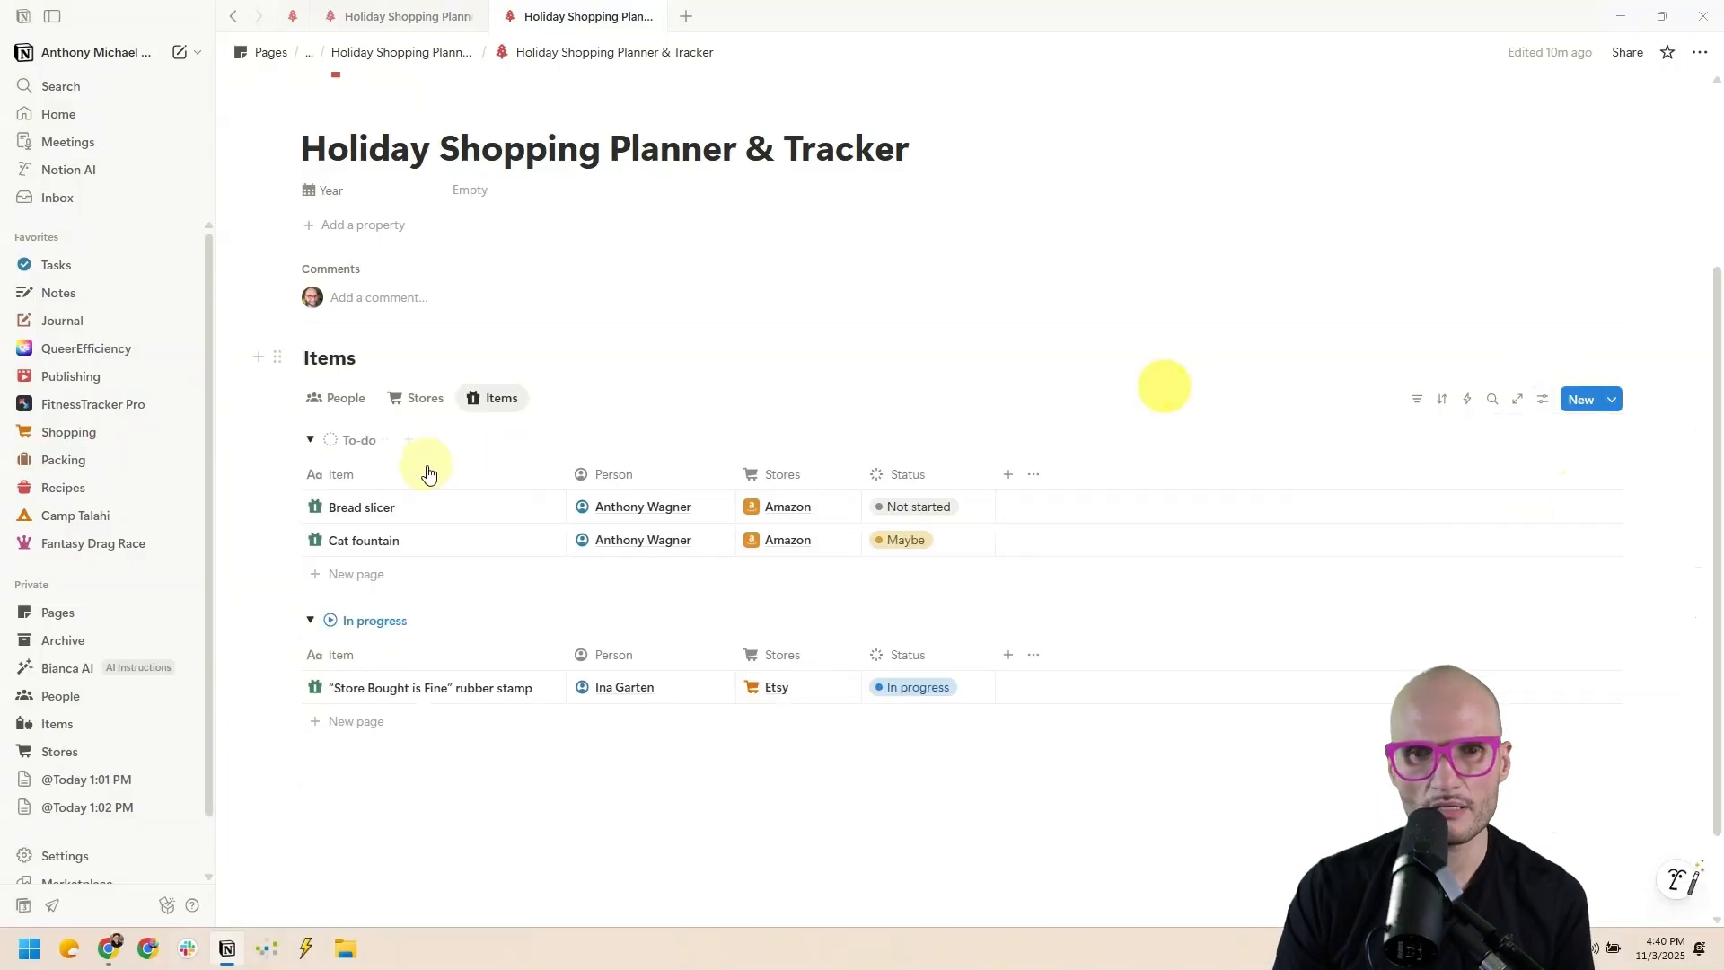
click(920, 506)
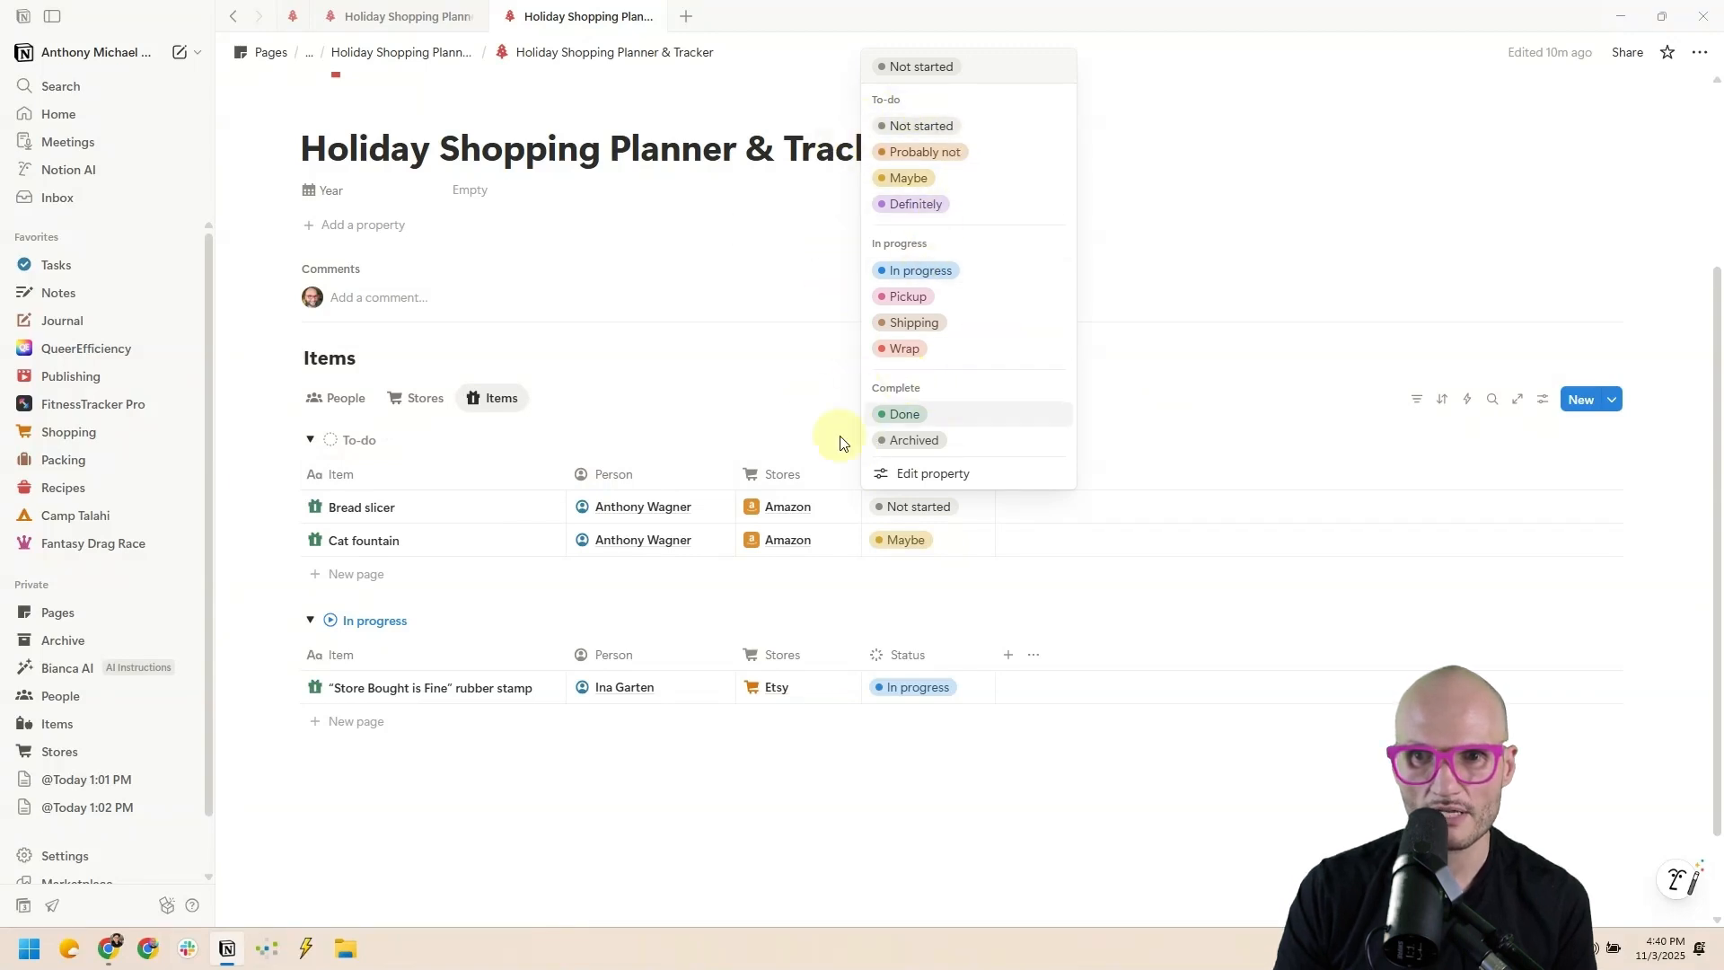
Sort the Items table by Status in ascending order.
click(794, 400)
click(889, 474)
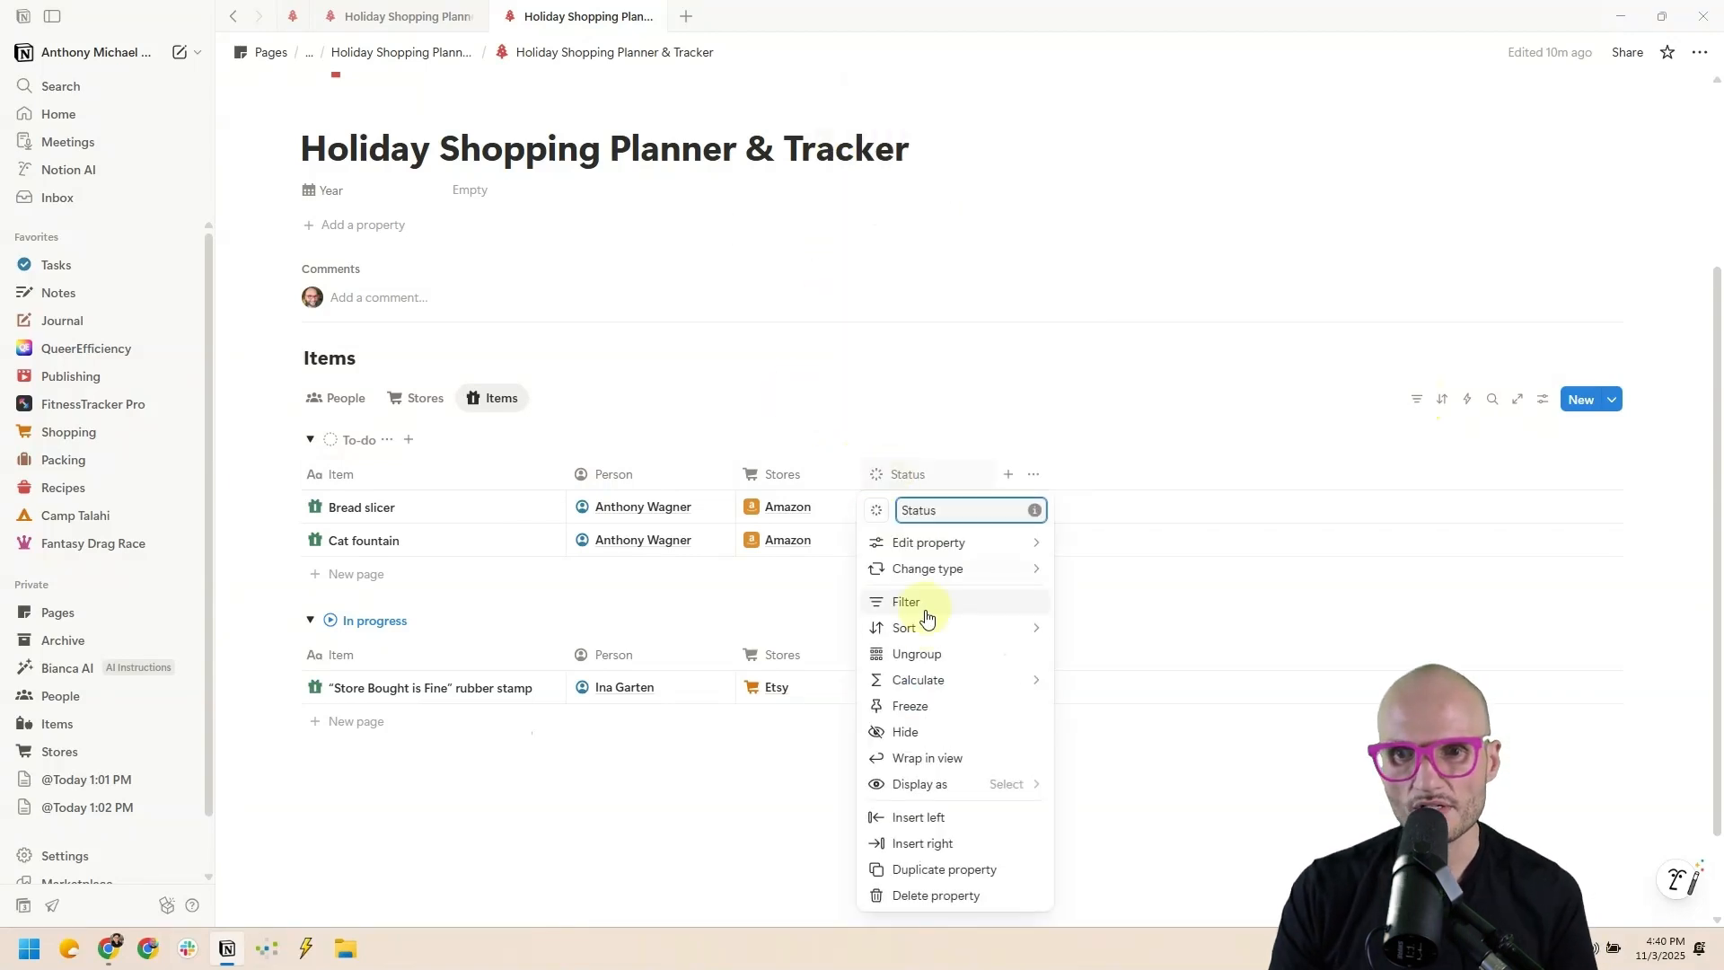
mouse_move(934, 626)
click(1147, 616)
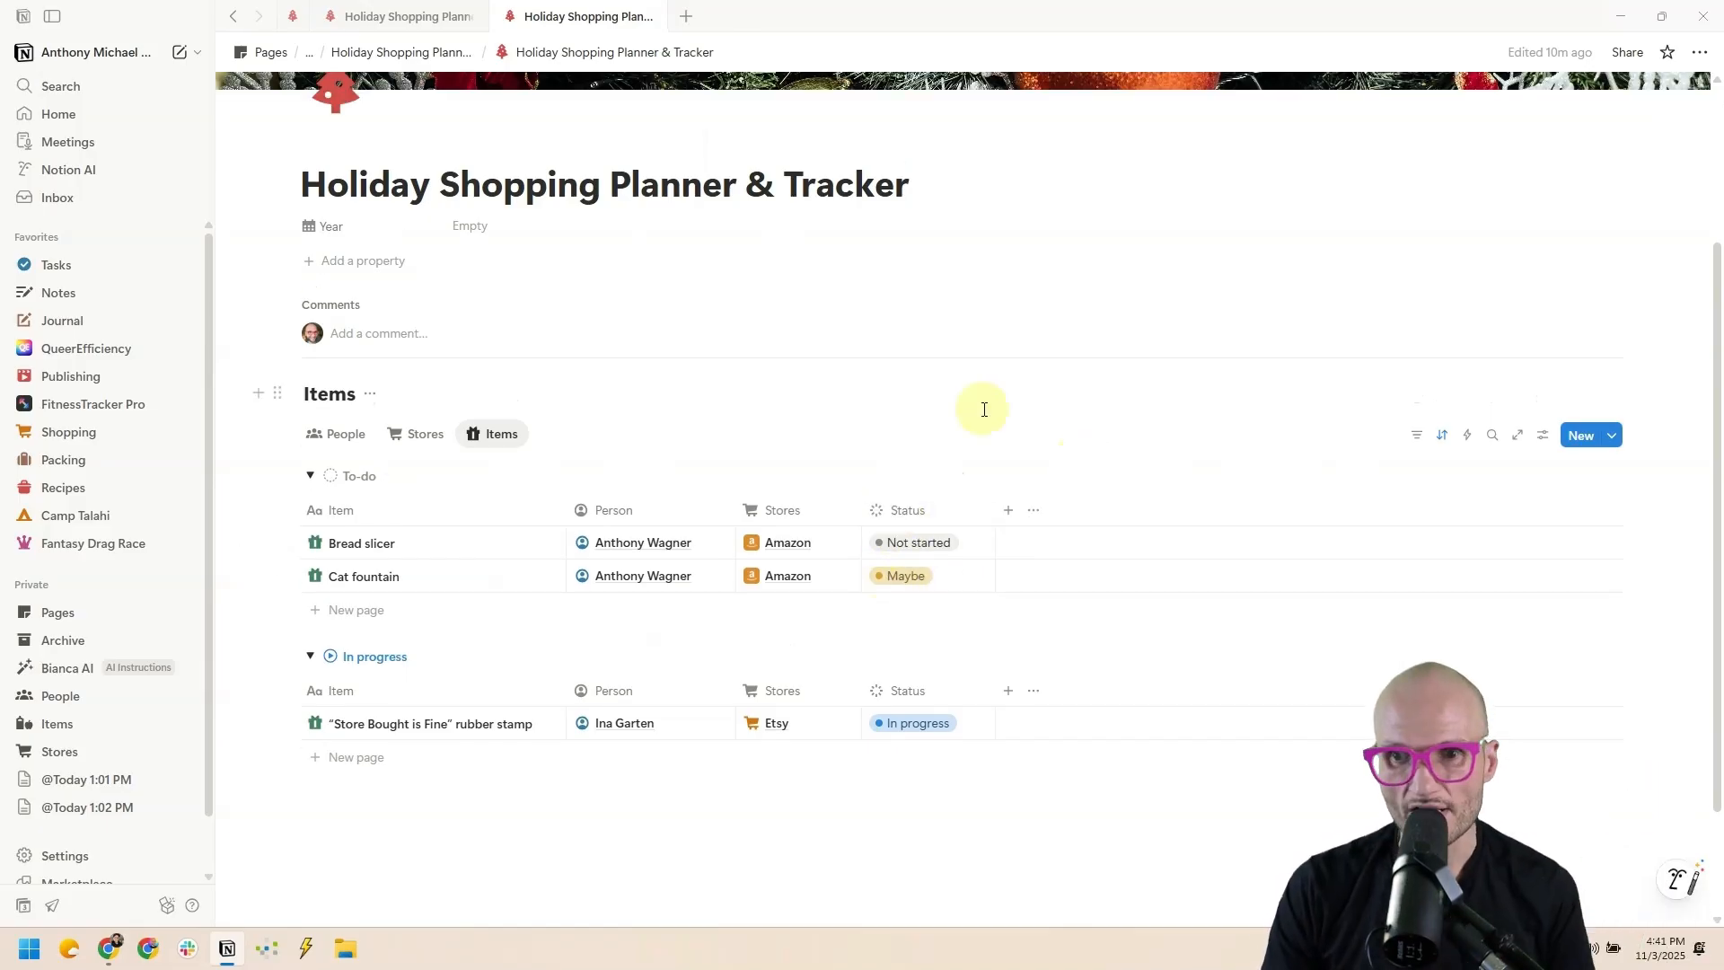
Add a US Dollar number property named 'Cost' with a banknote icon.
click(1007, 509)
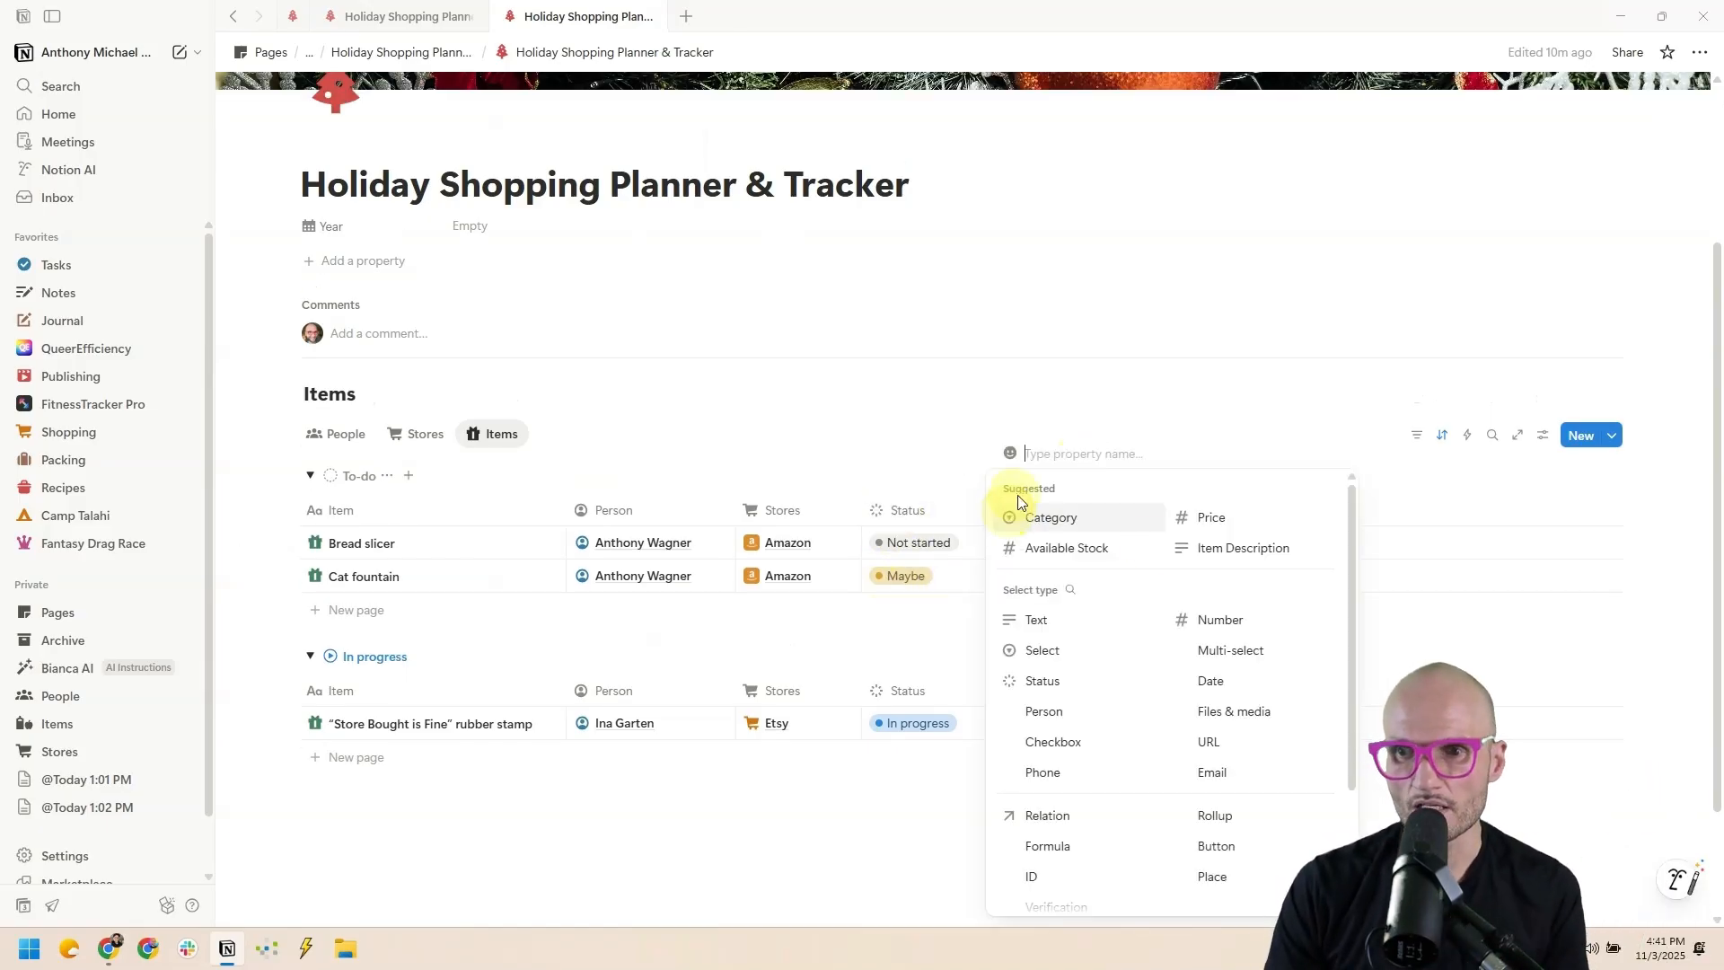
click(1297, 628)
click(1329, 305)
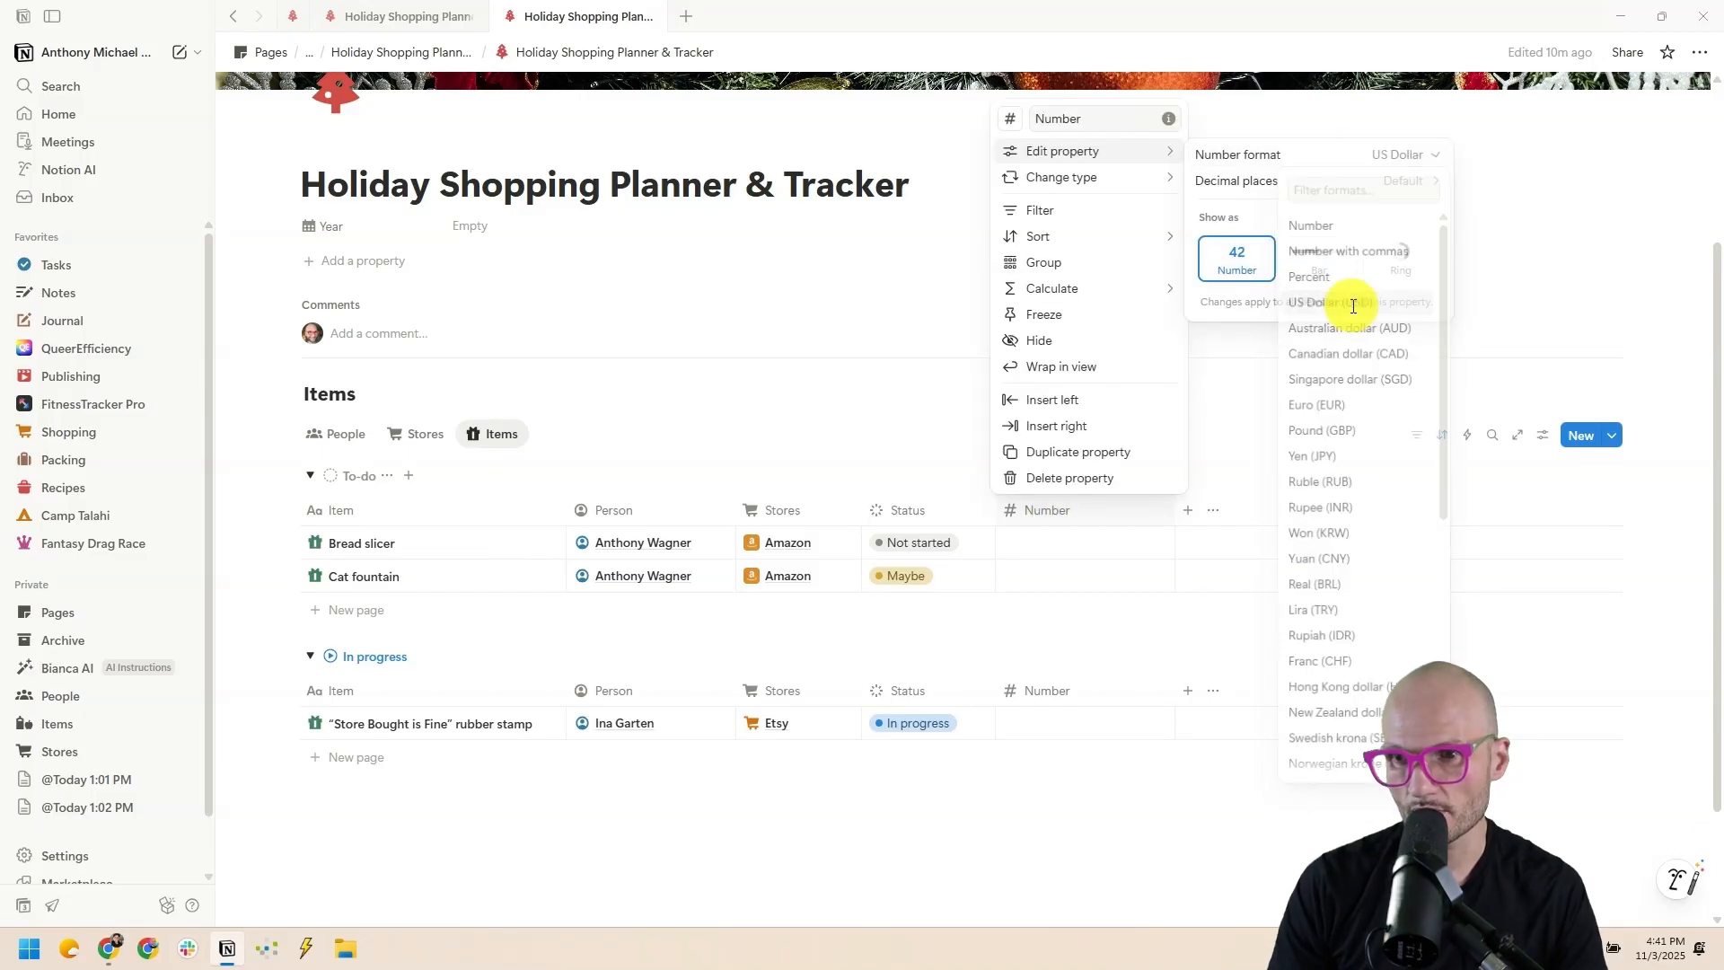
double_click(1064, 116)
text(Cost)
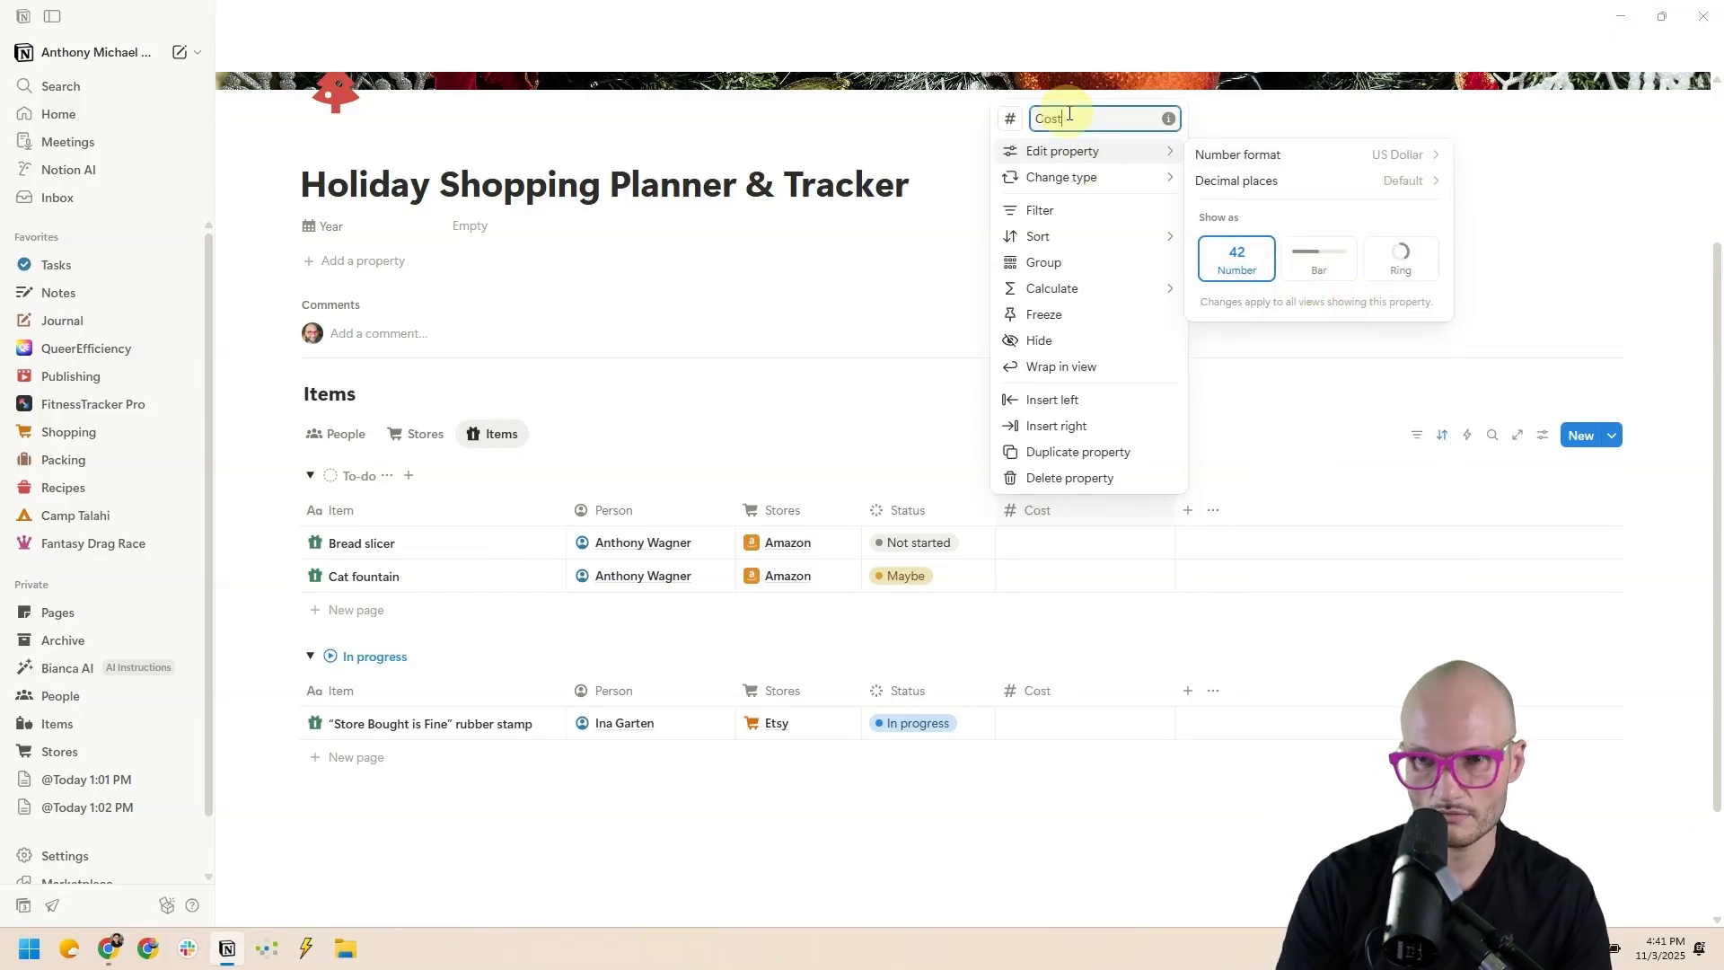
click(1010, 118)
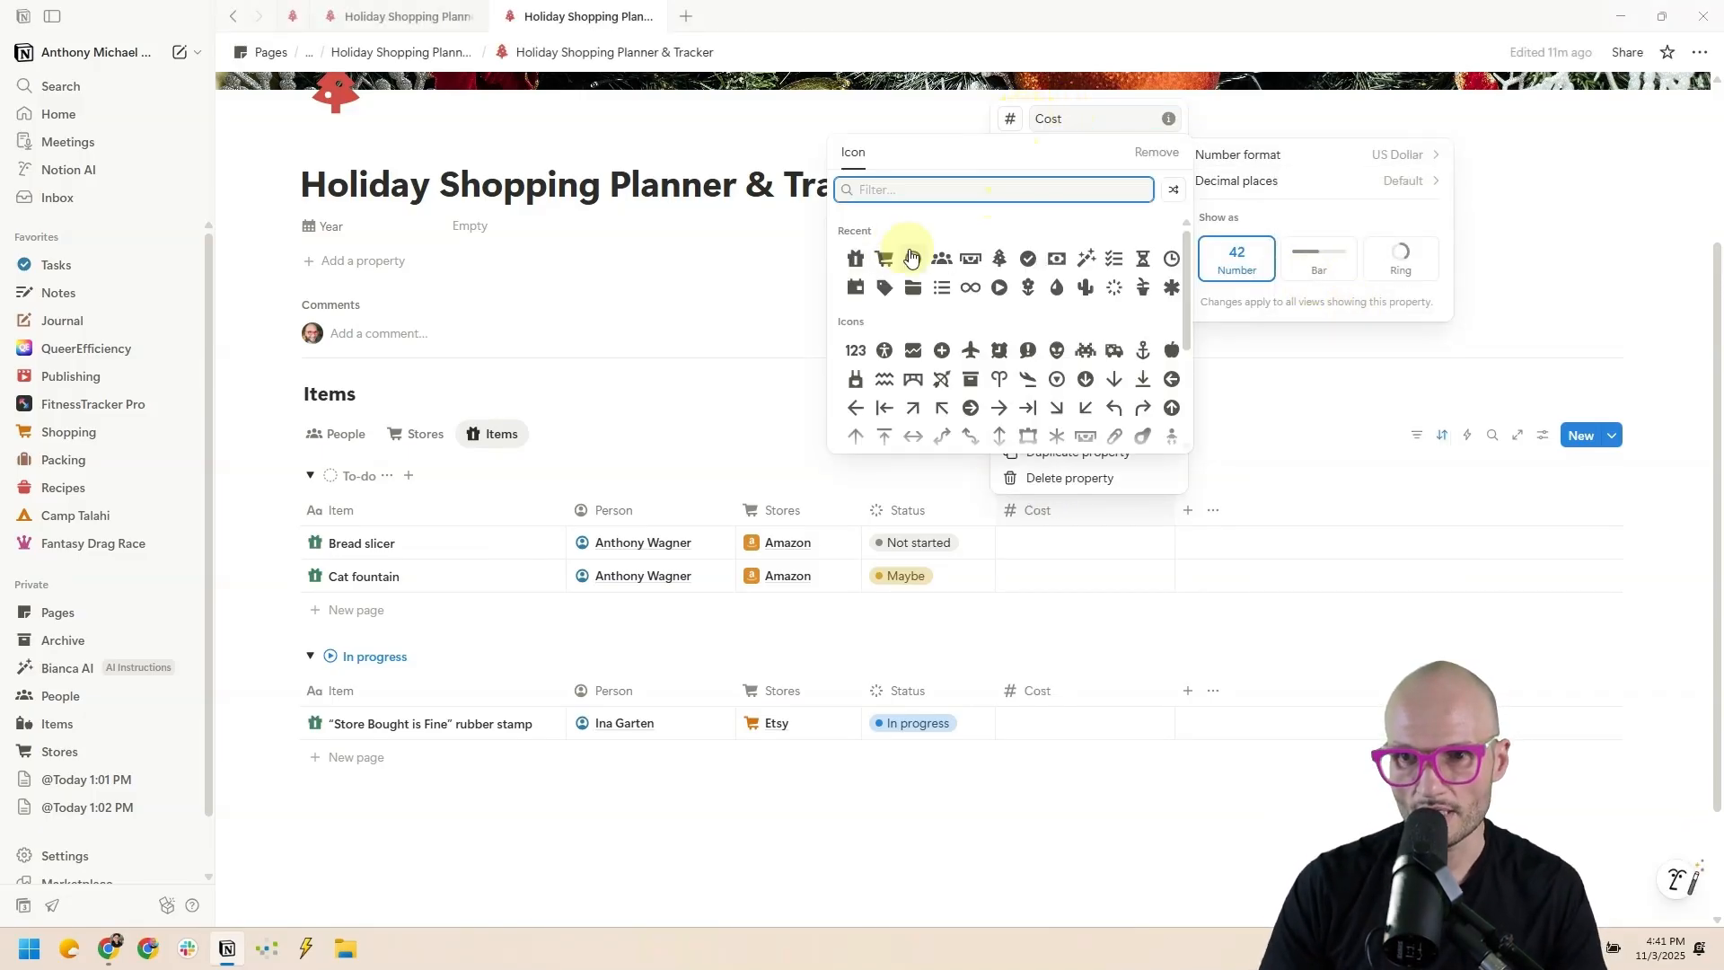
click(962, 253)
click(864, 347)
Move Cost before Status and enter the item costs, including $40.00 for the stamp.
drag(1167, 511, 912, 546)
click(911, 546)
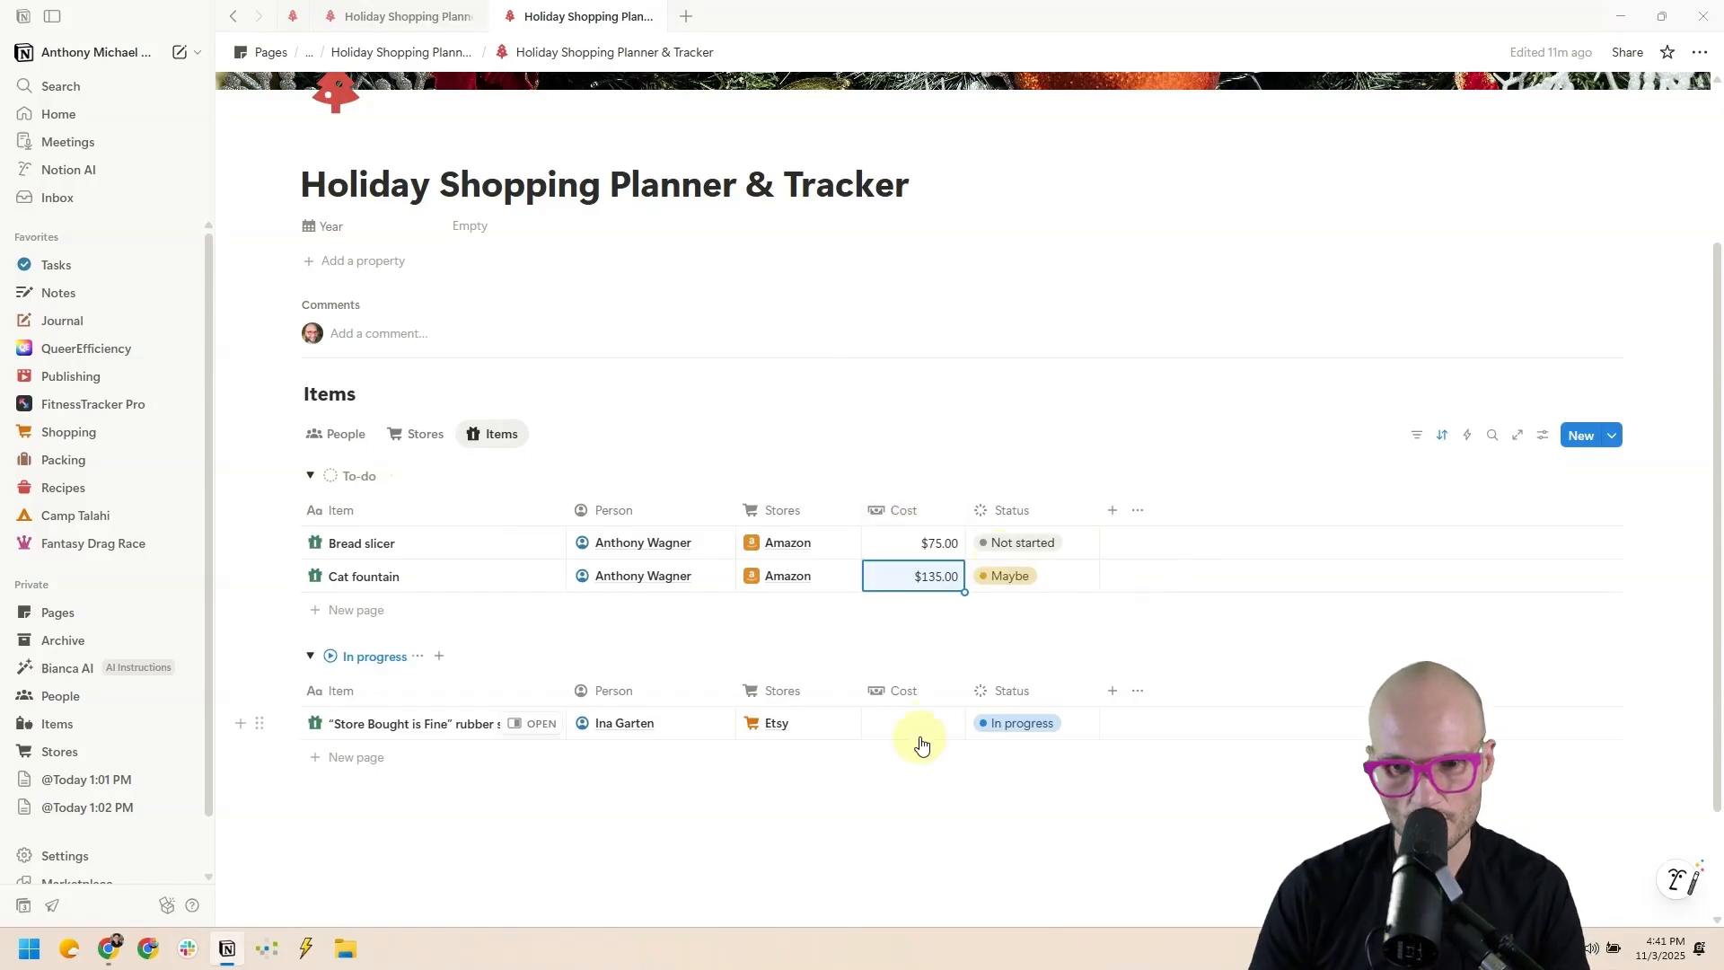
click(924, 723)
text(40)
key(Return)
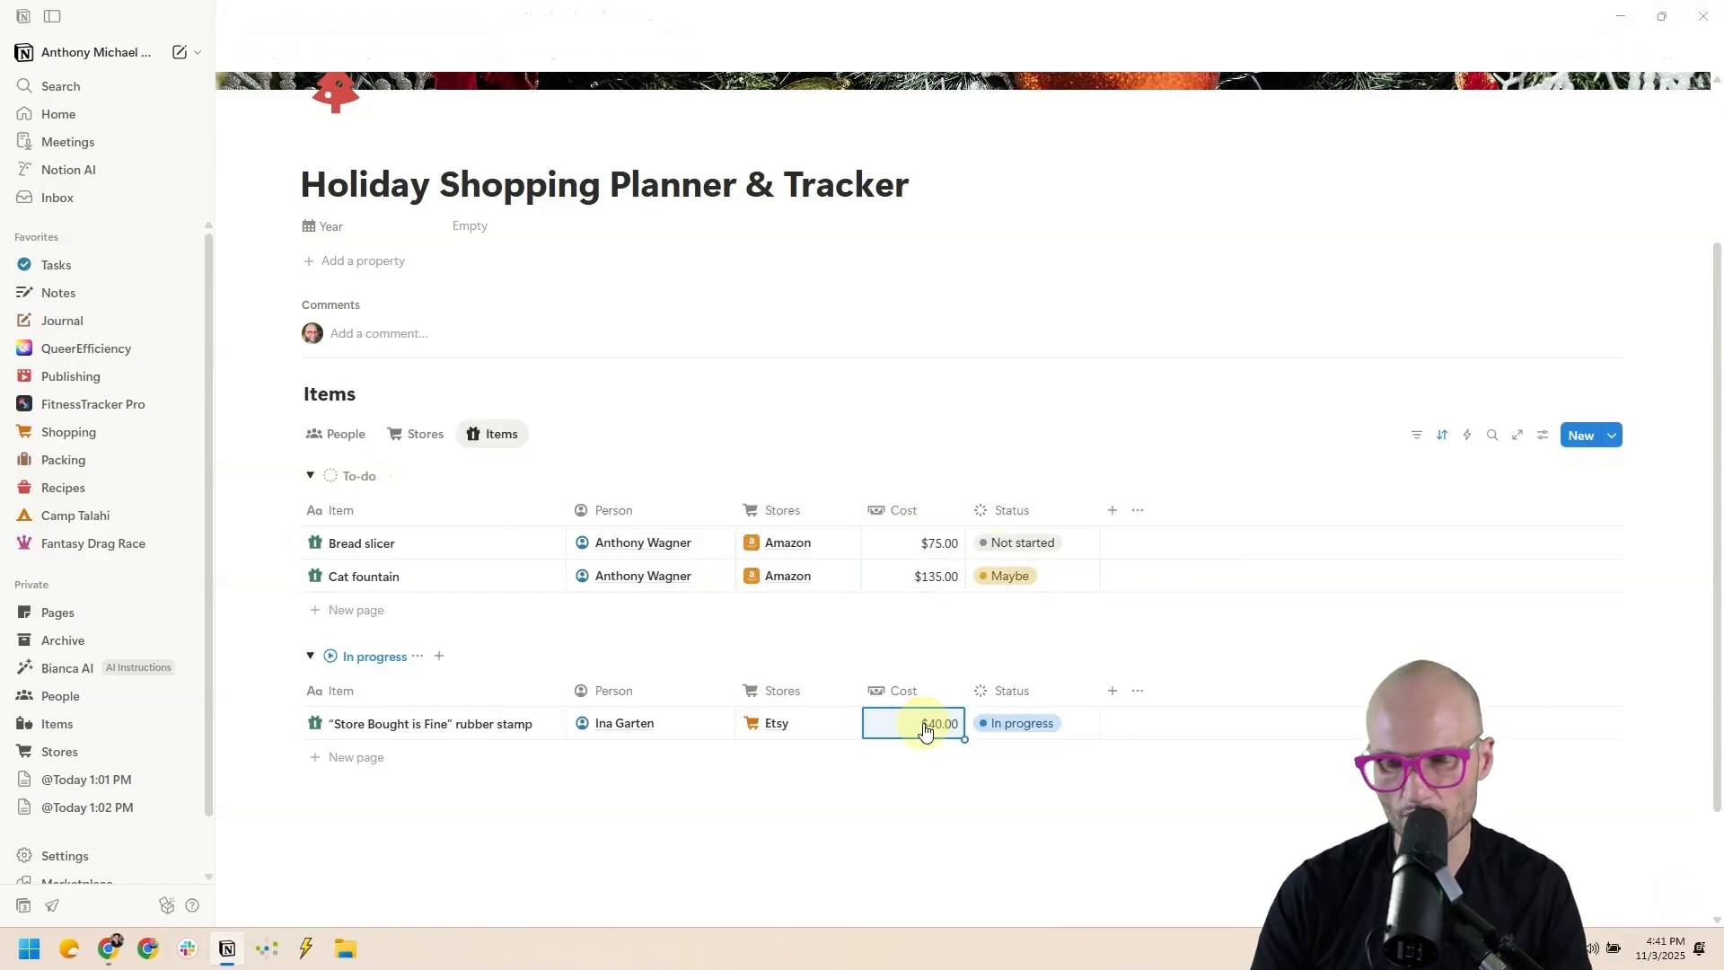
click(914, 510)
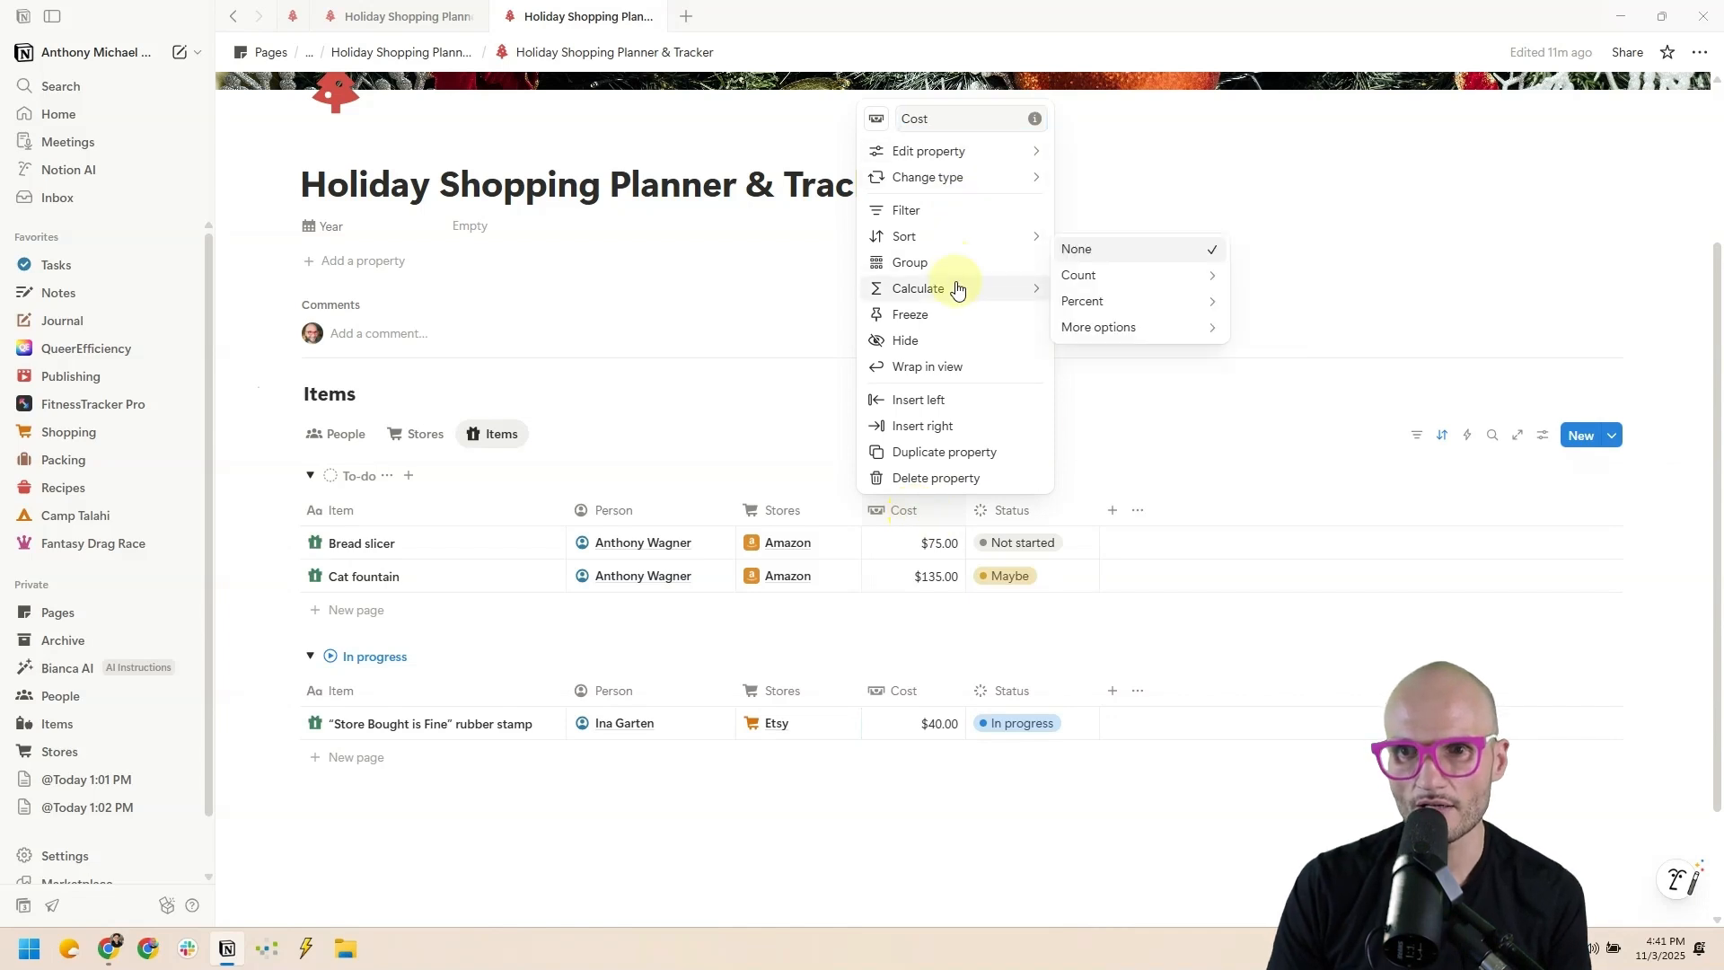
Show a Sum total under Cost and a Count all under Item for each group.
click(1138, 412)
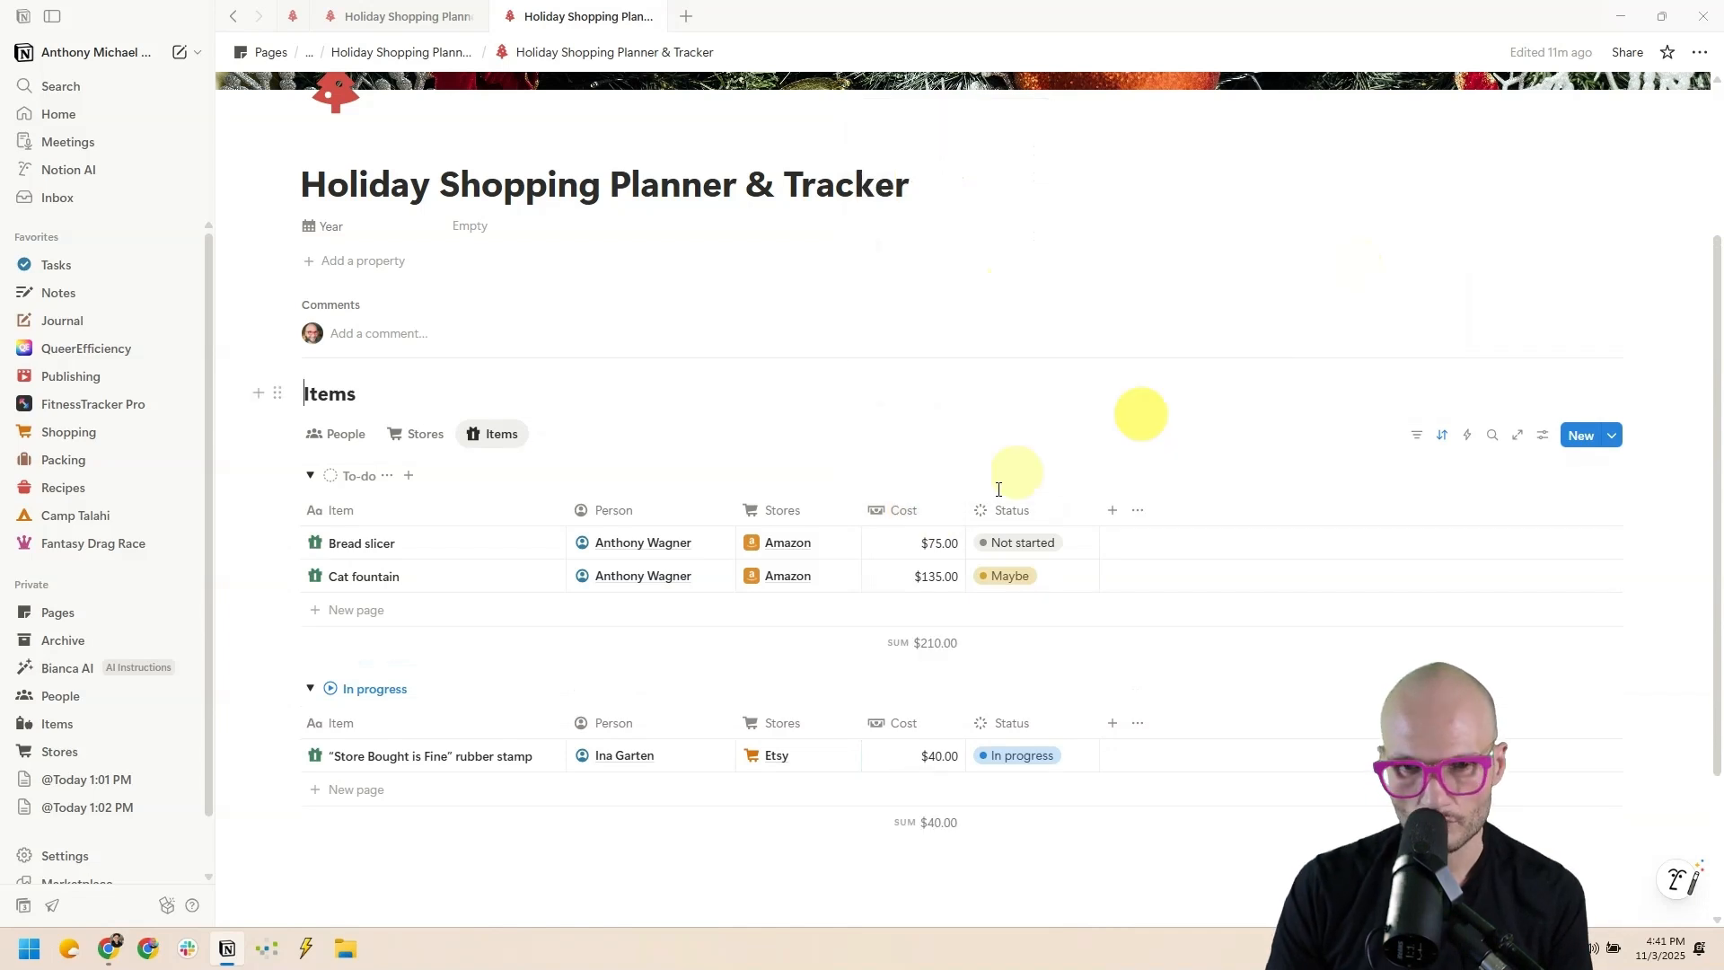
click(470, 515)
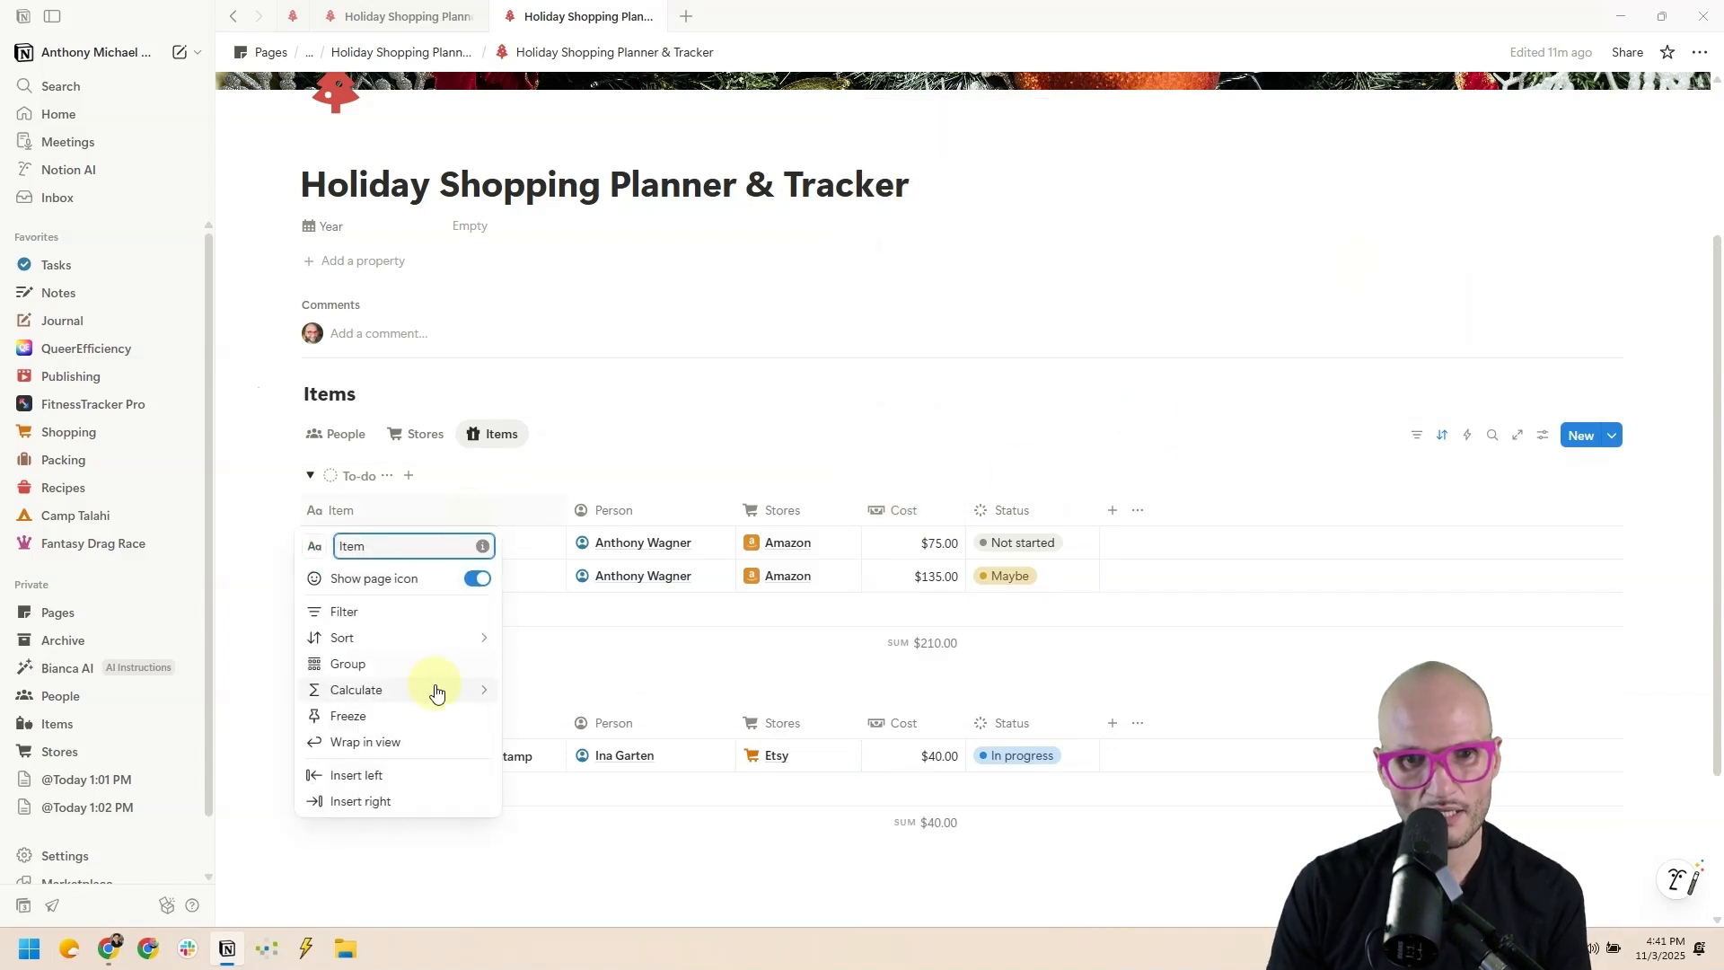
mouse_move(437, 689)
mouse_move(592, 696)
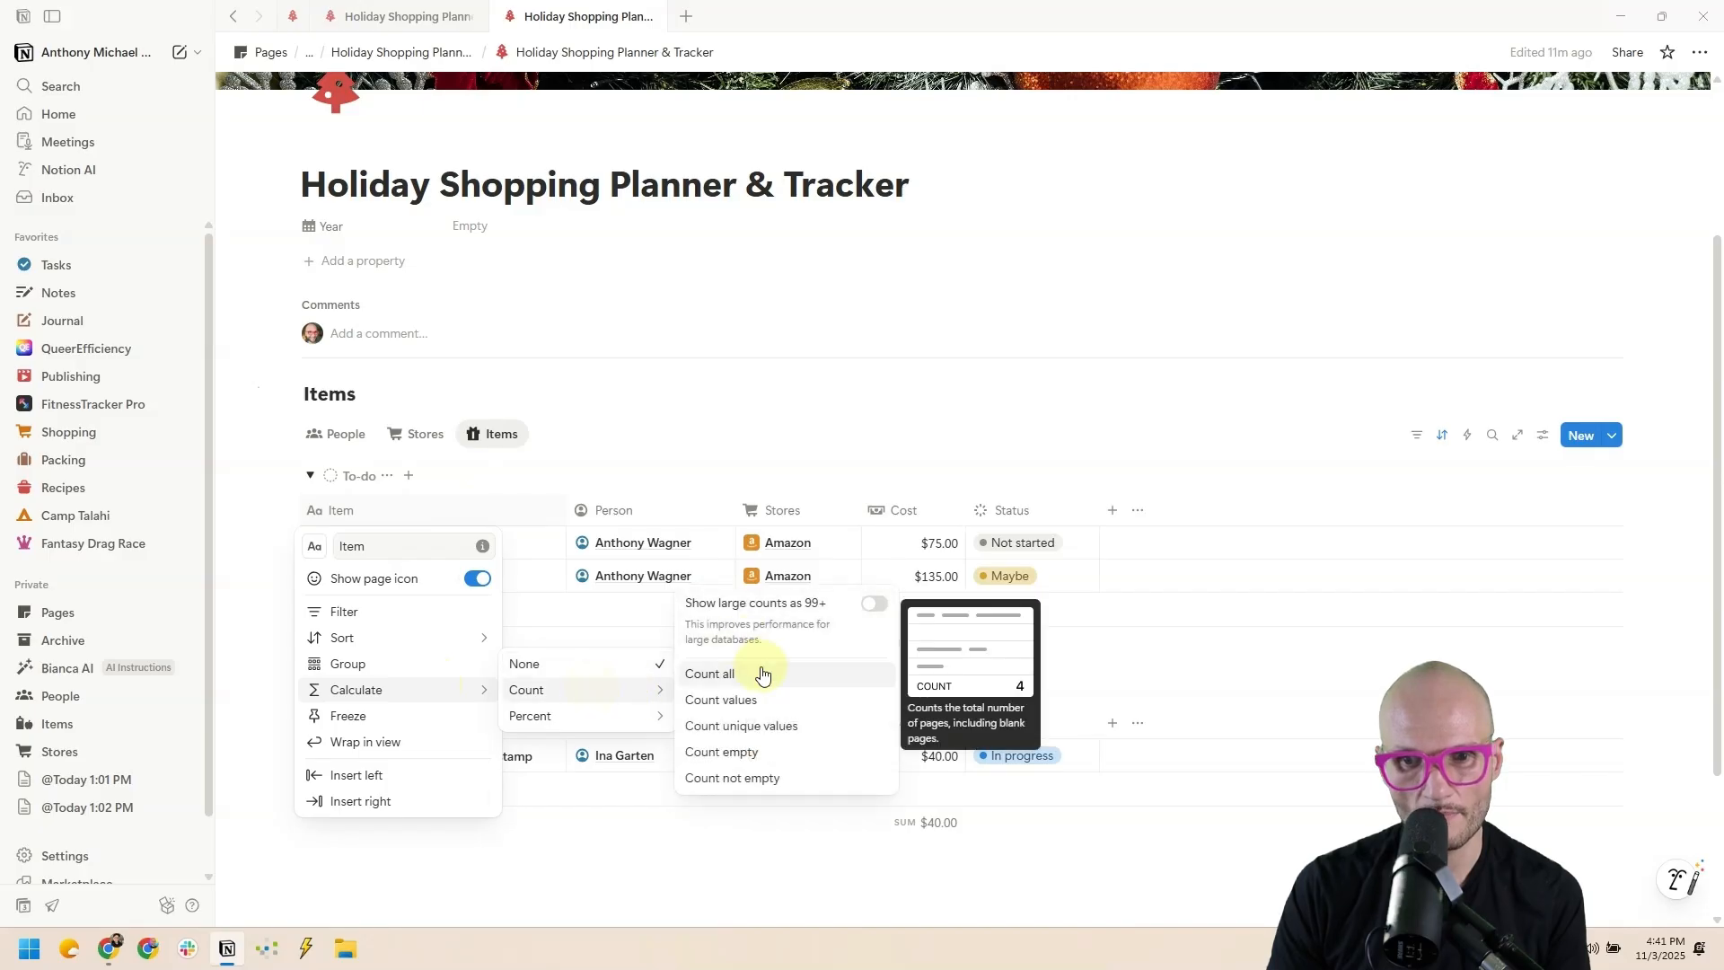
click(759, 661)
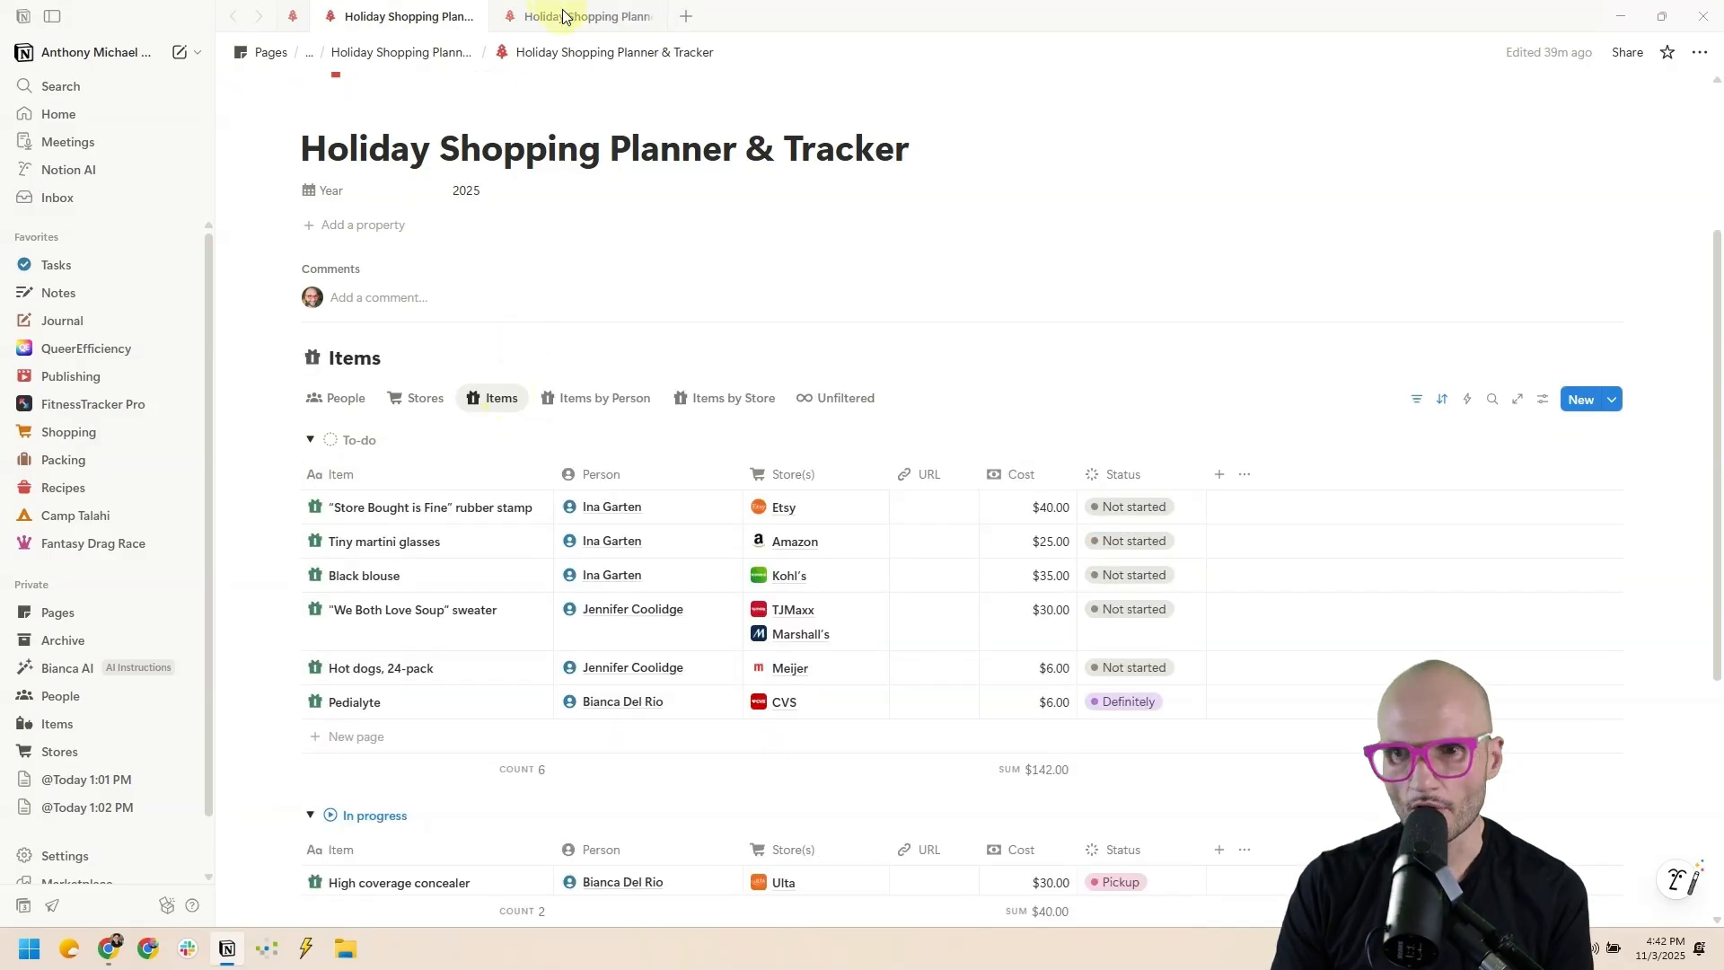
Add a URL column before Cost, then test-paste a link into Bread slicer and clear it.
click(558, 16)
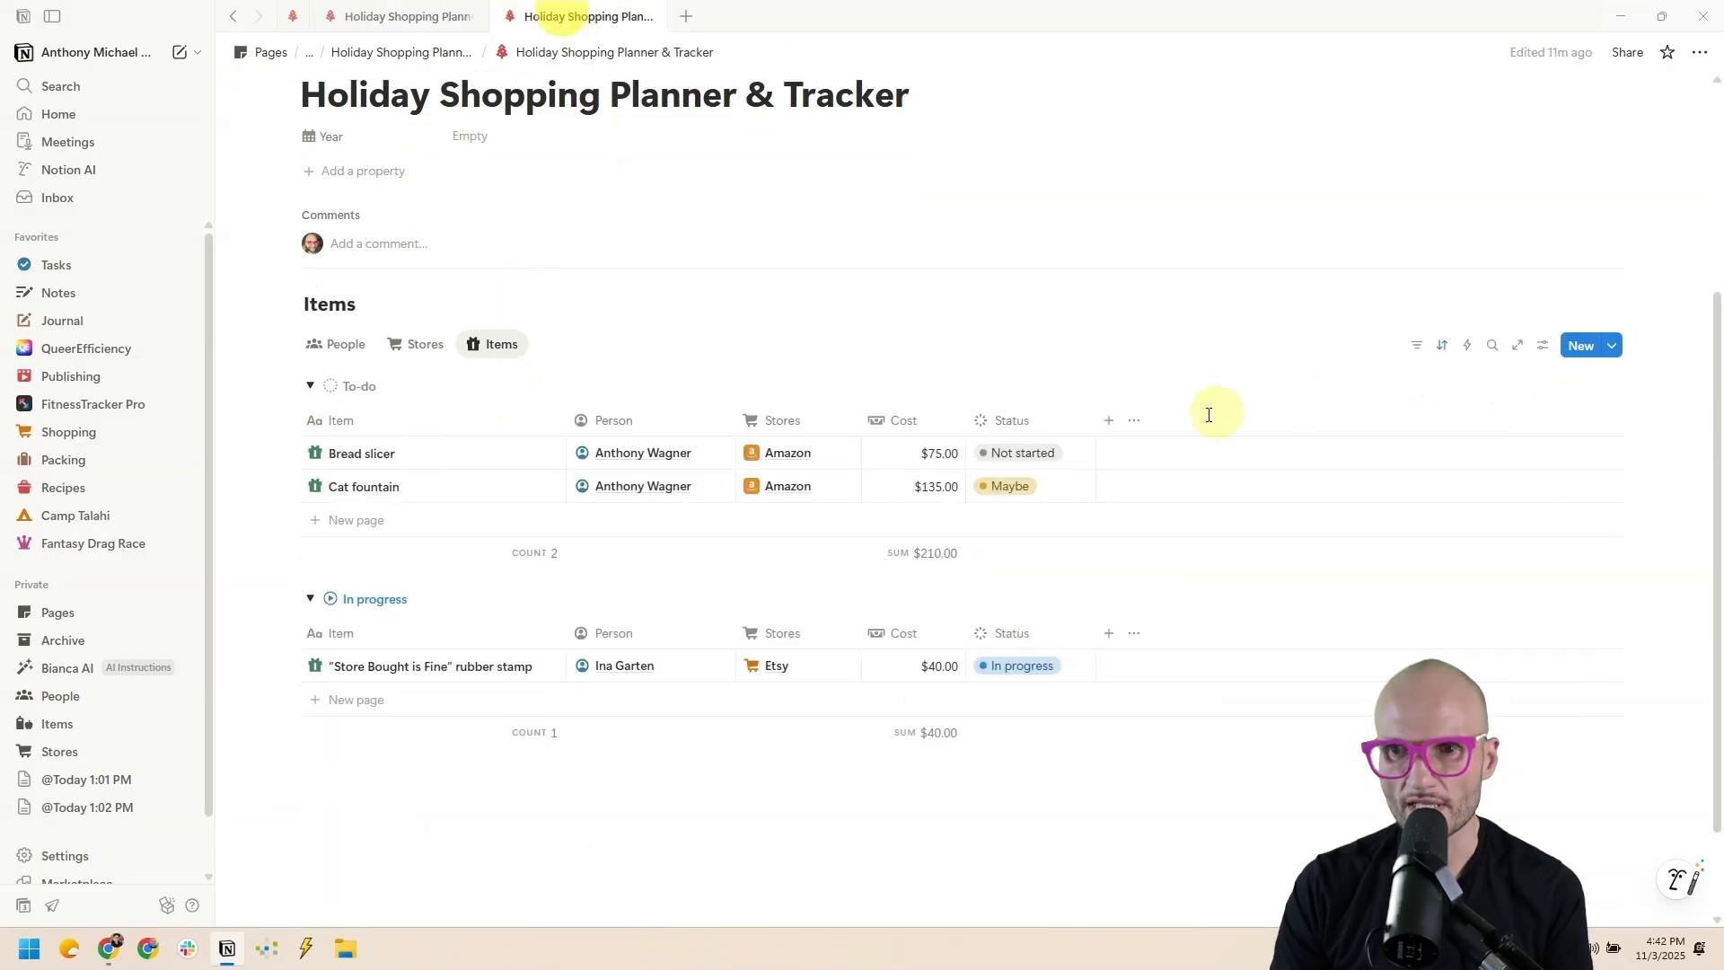
click(1110, 421)
scroll(1194, 629, down, 1)
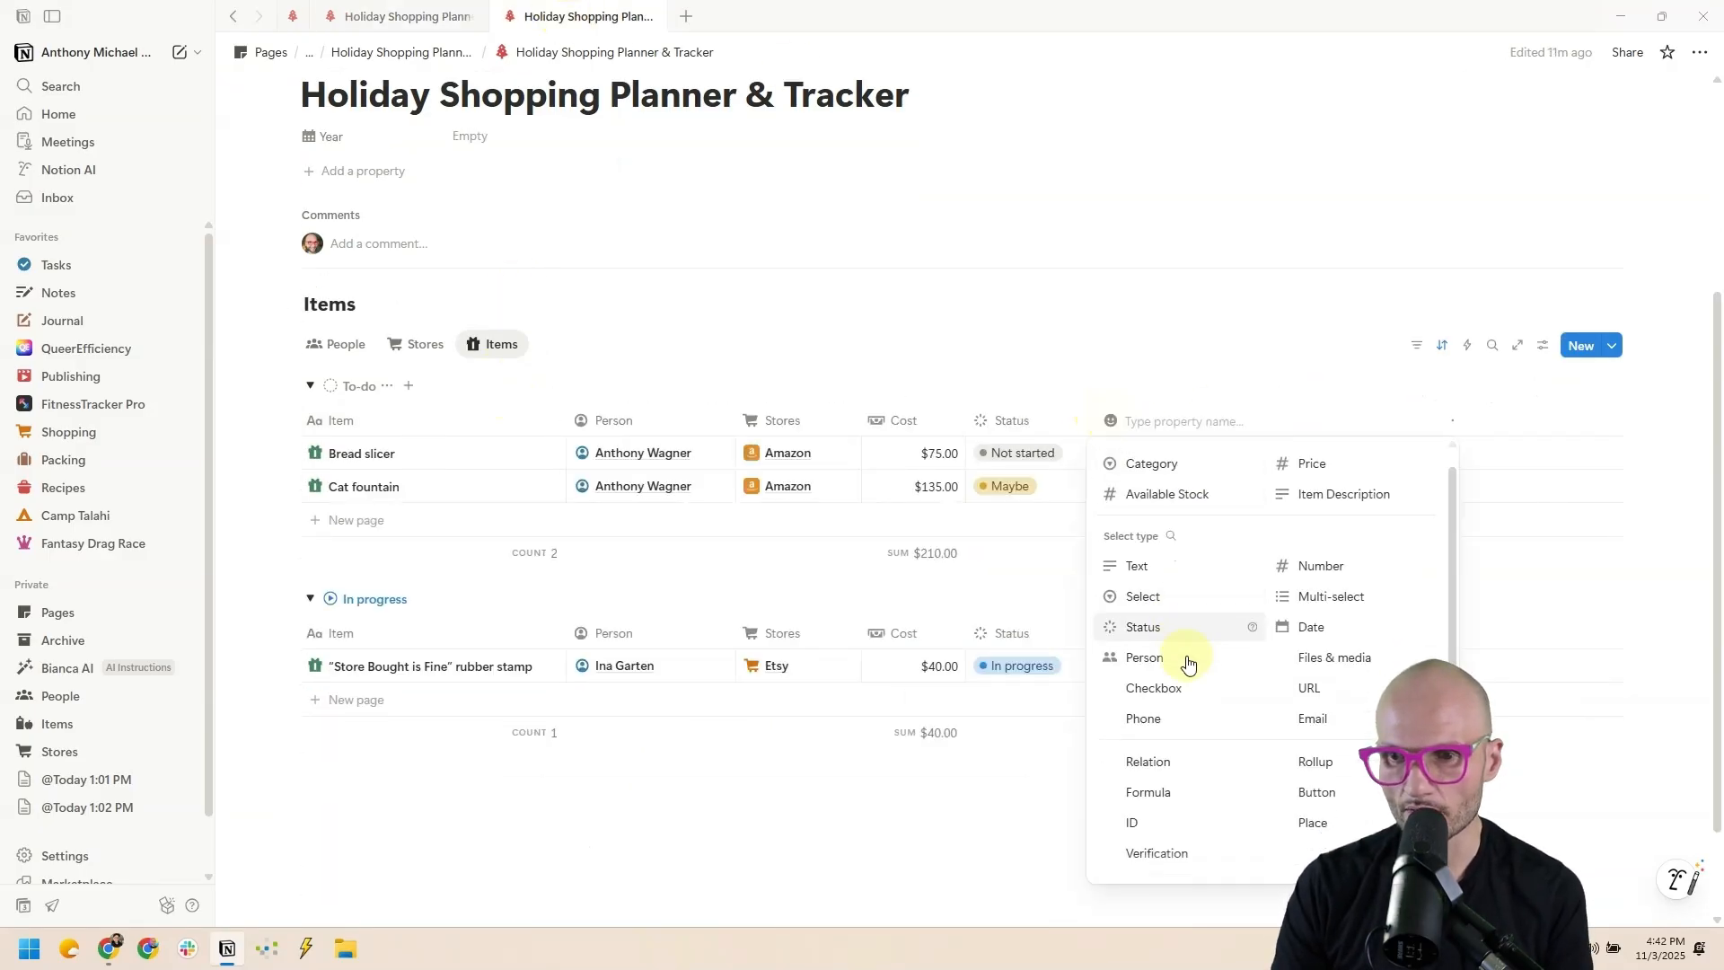
click(1309, 690)
drag(1176, 430, 1006, 430)
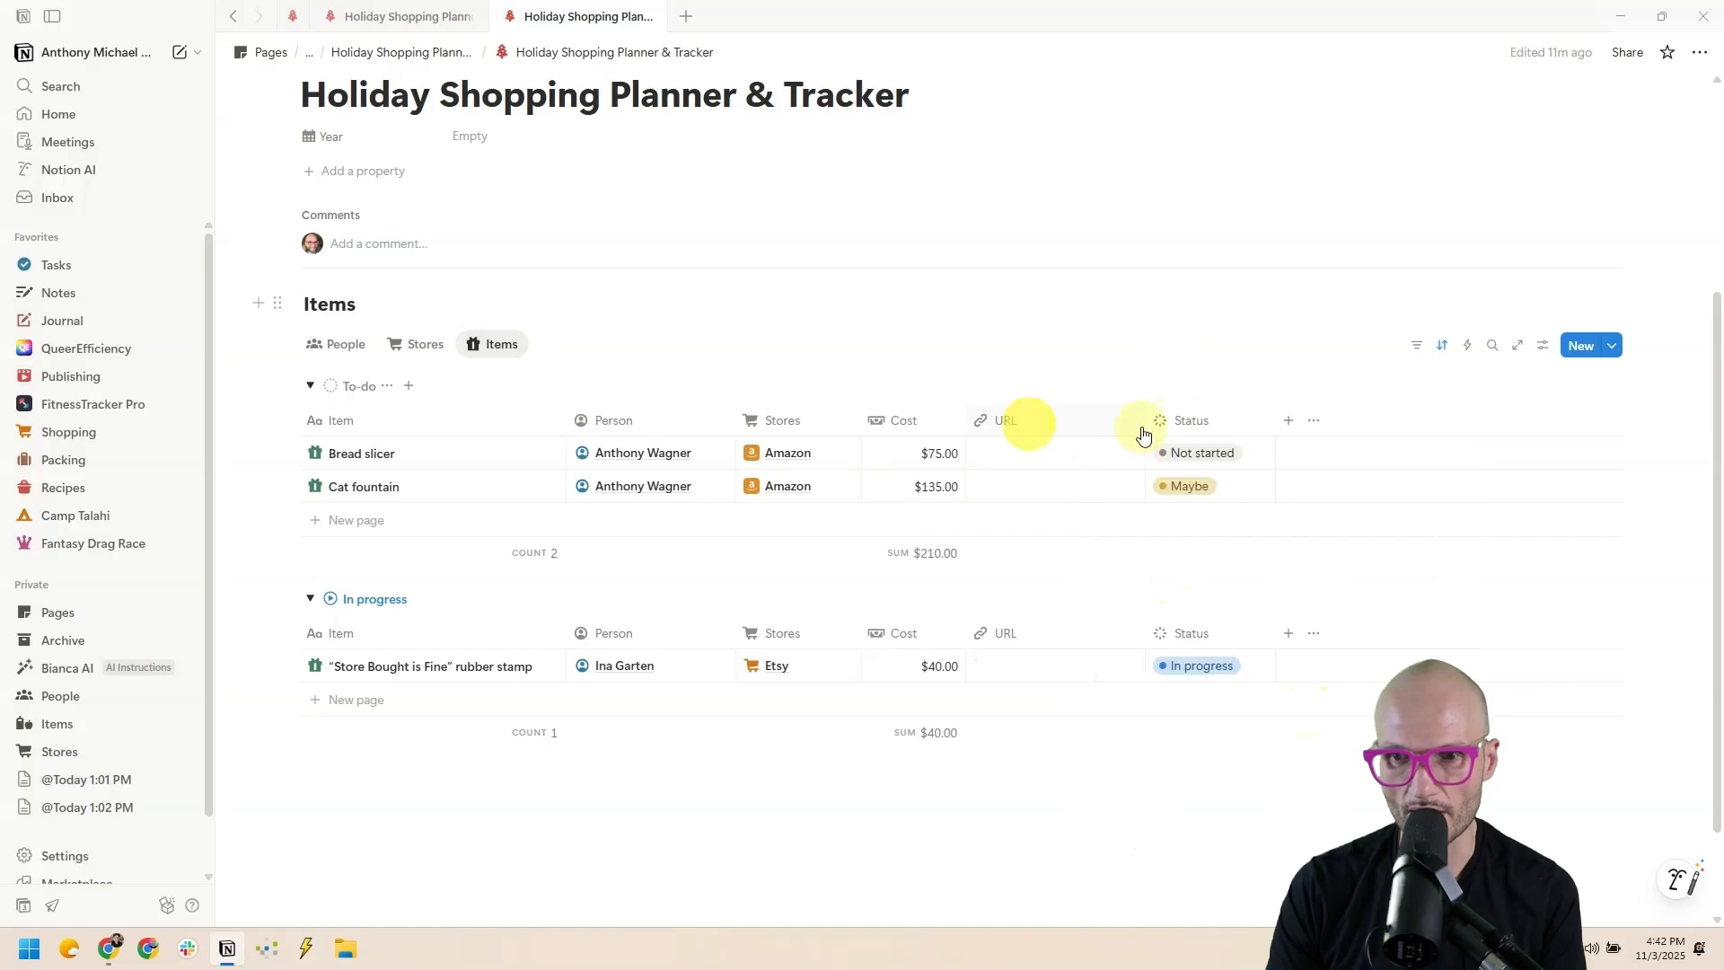
click(1003, 454)
key(ctrl+v)
click(988, 458)
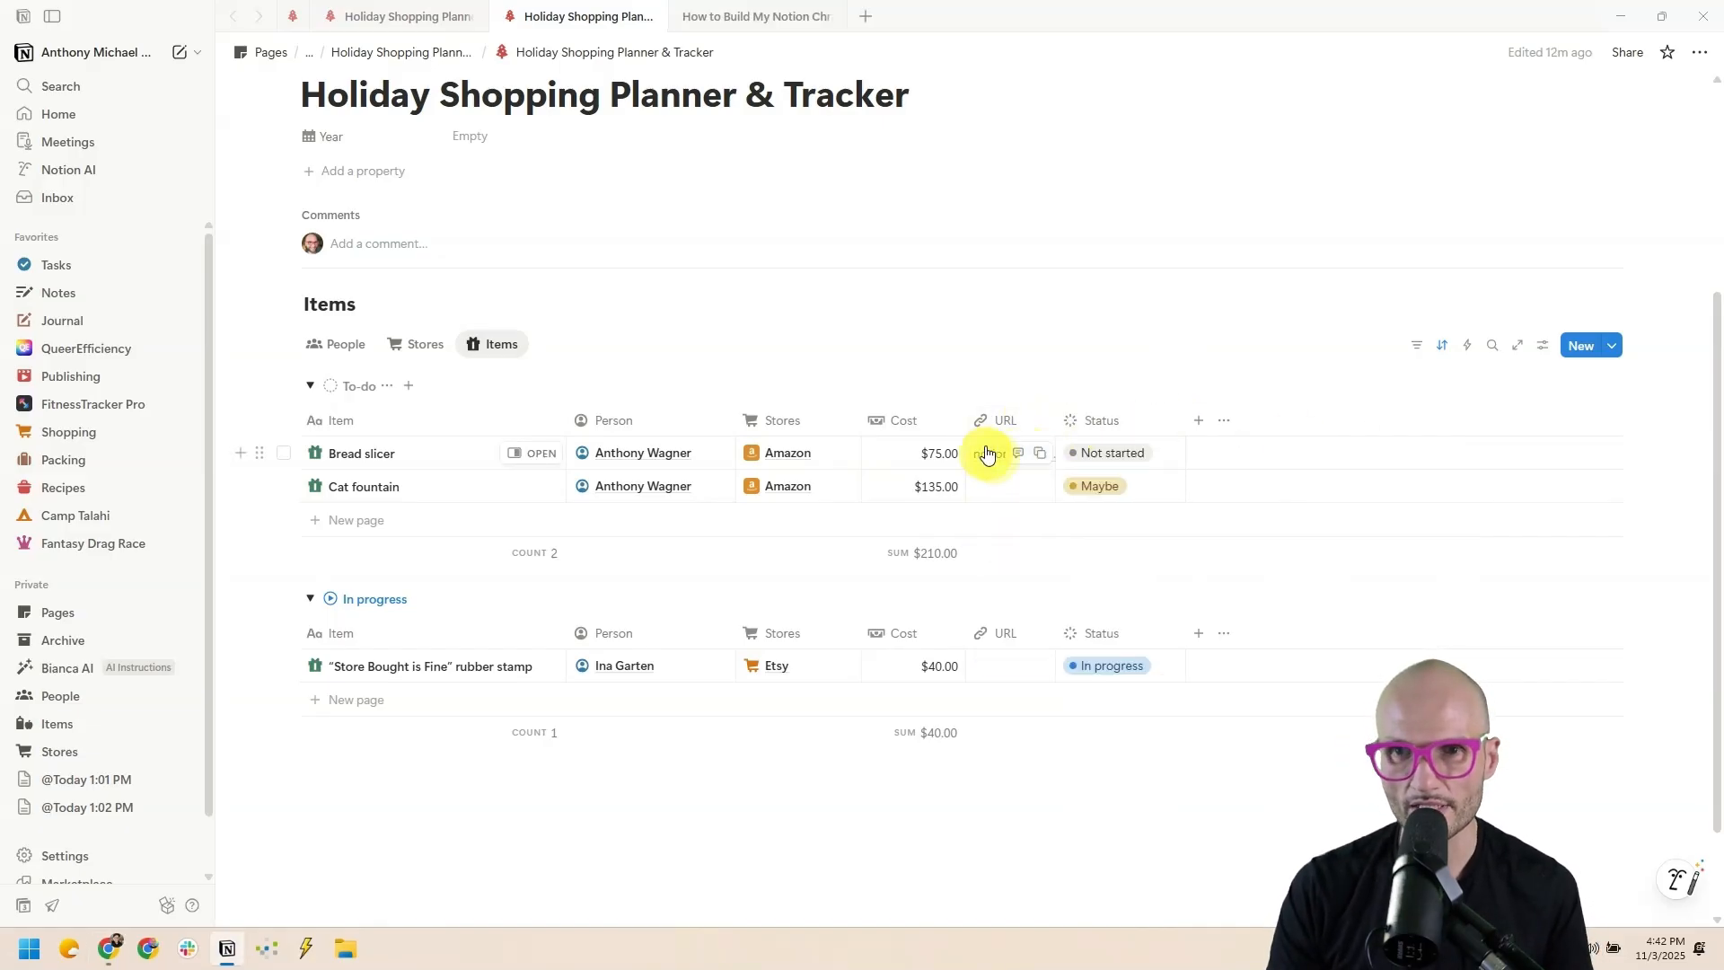
middle_click(704, 20)
click(1015, 461)
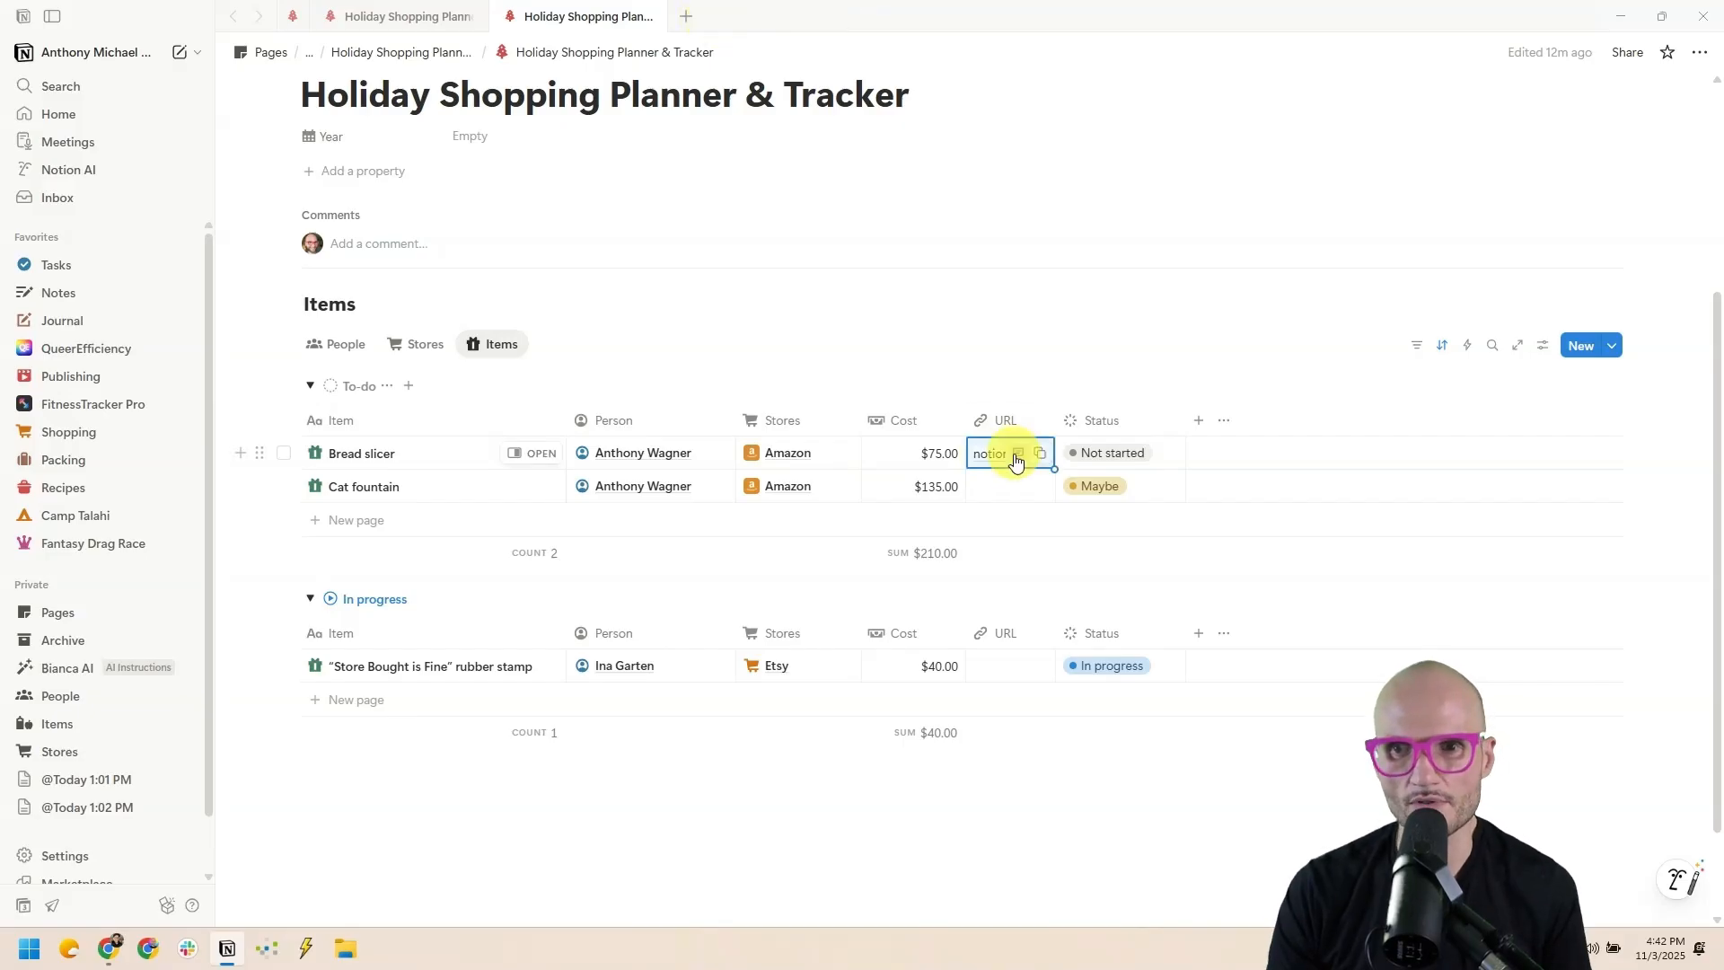
key(BackSpace)
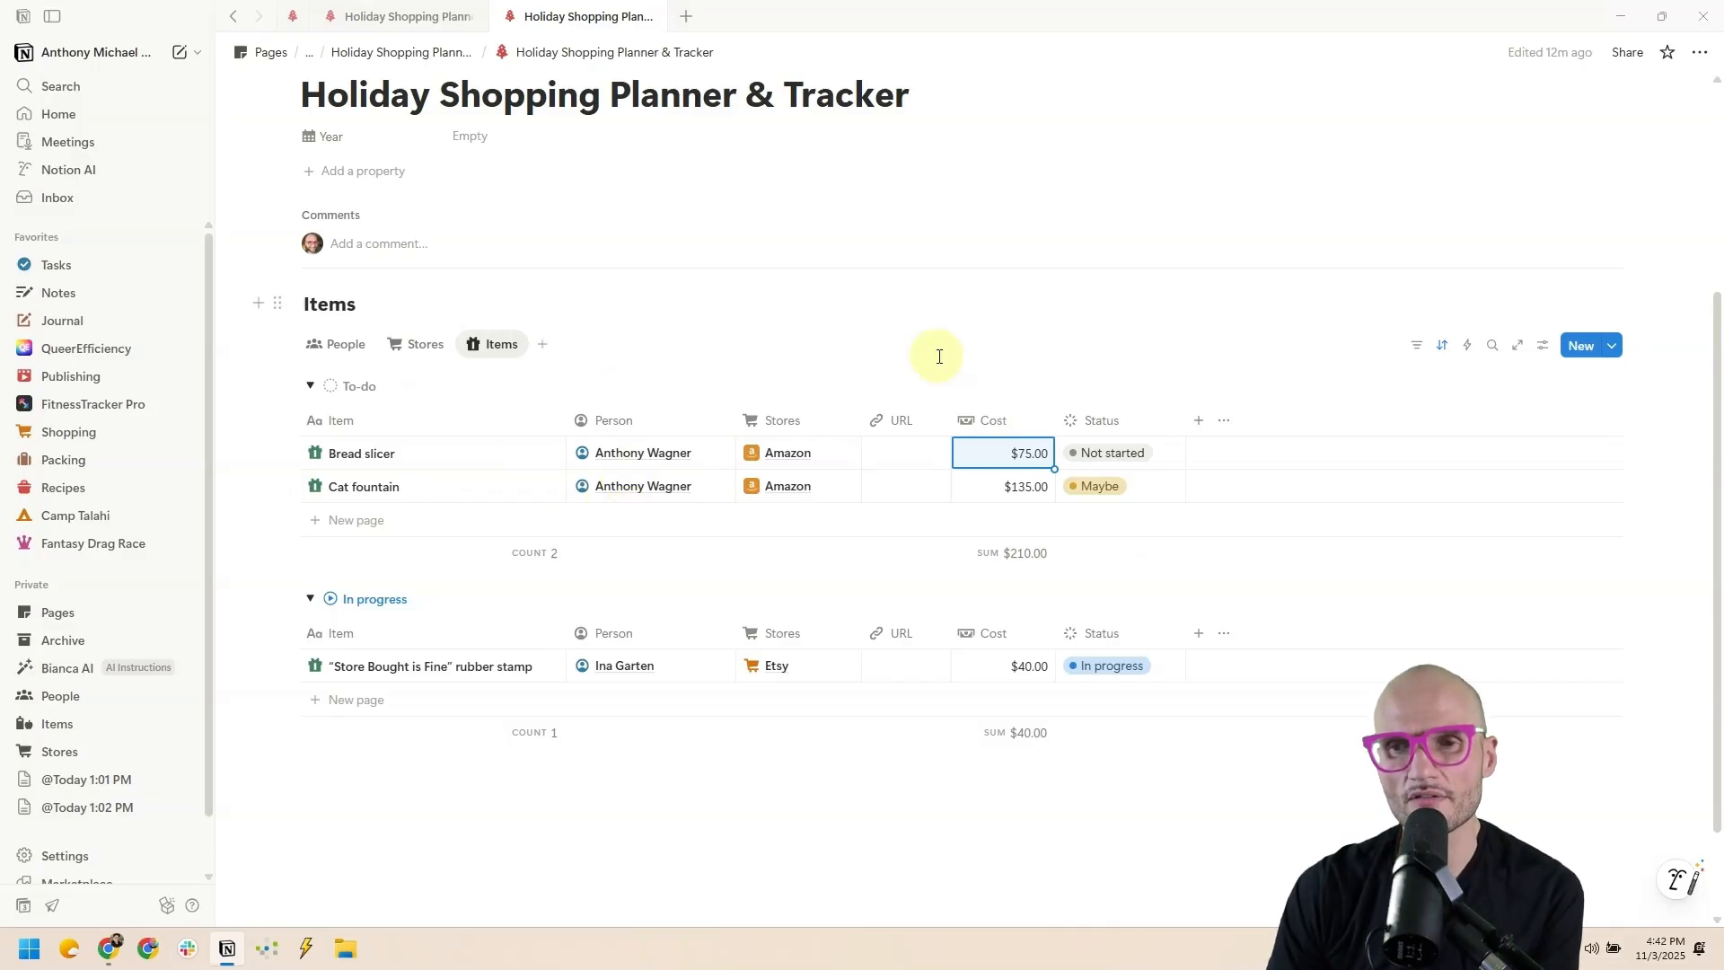
Duplicate the Items view and name the copy 'Unfiltered'.
click(484, 347)
click(485, 349)
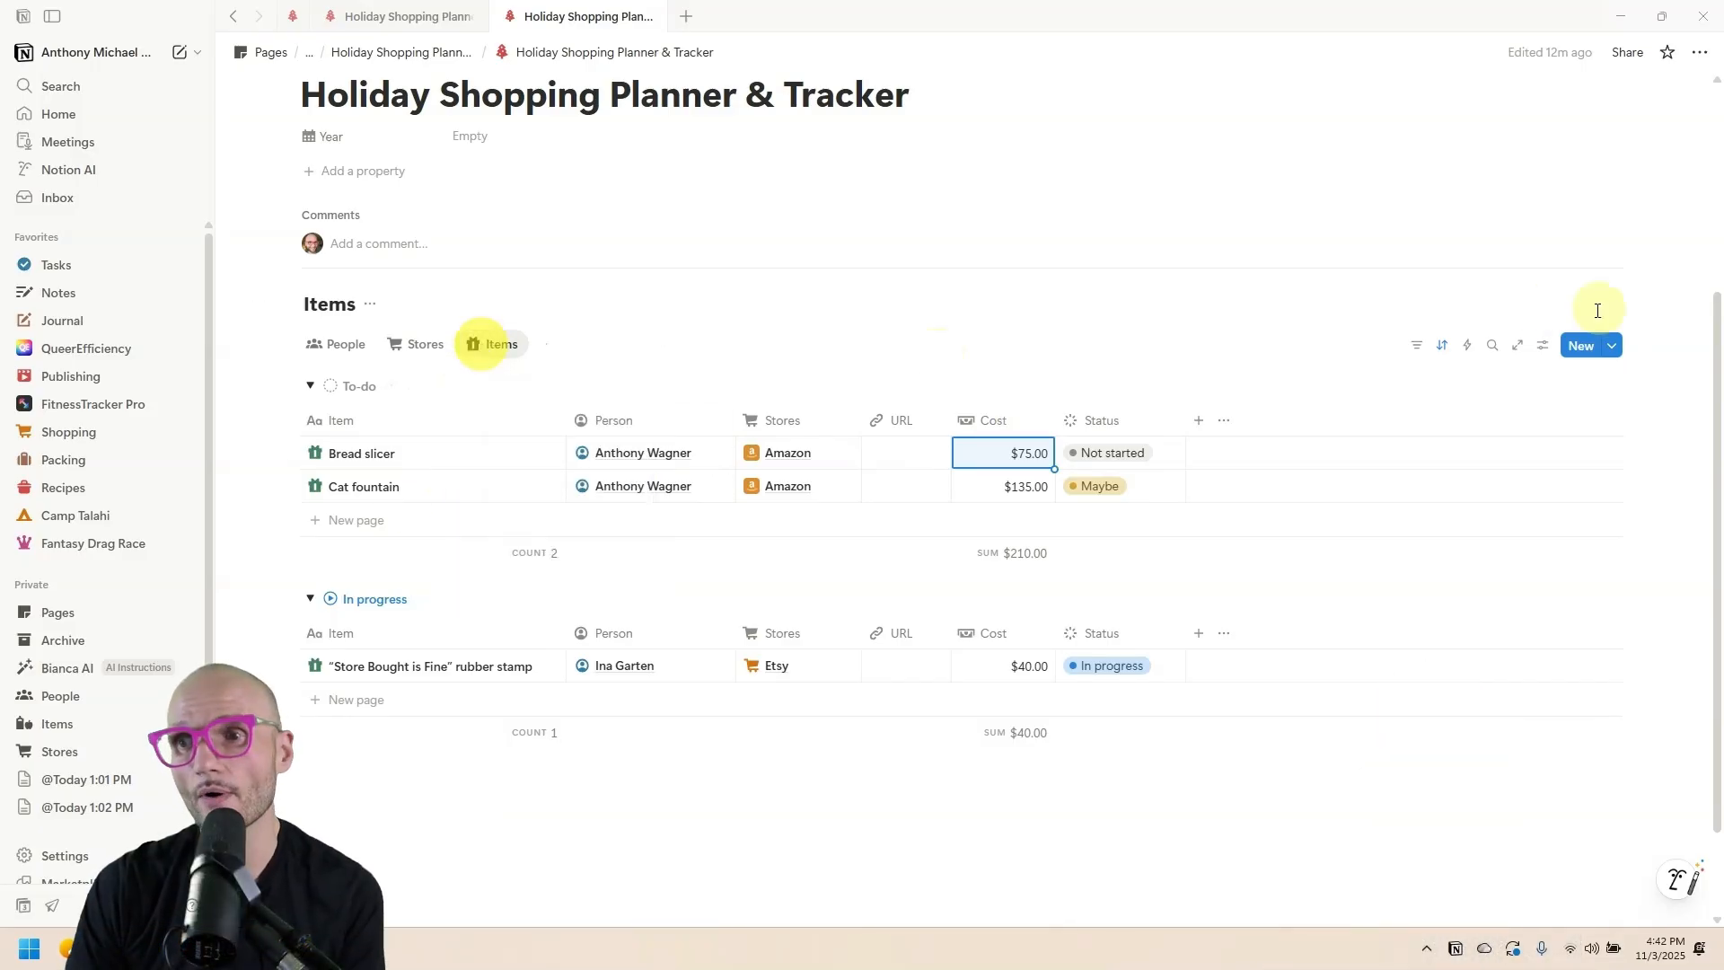
click(1420, 350)
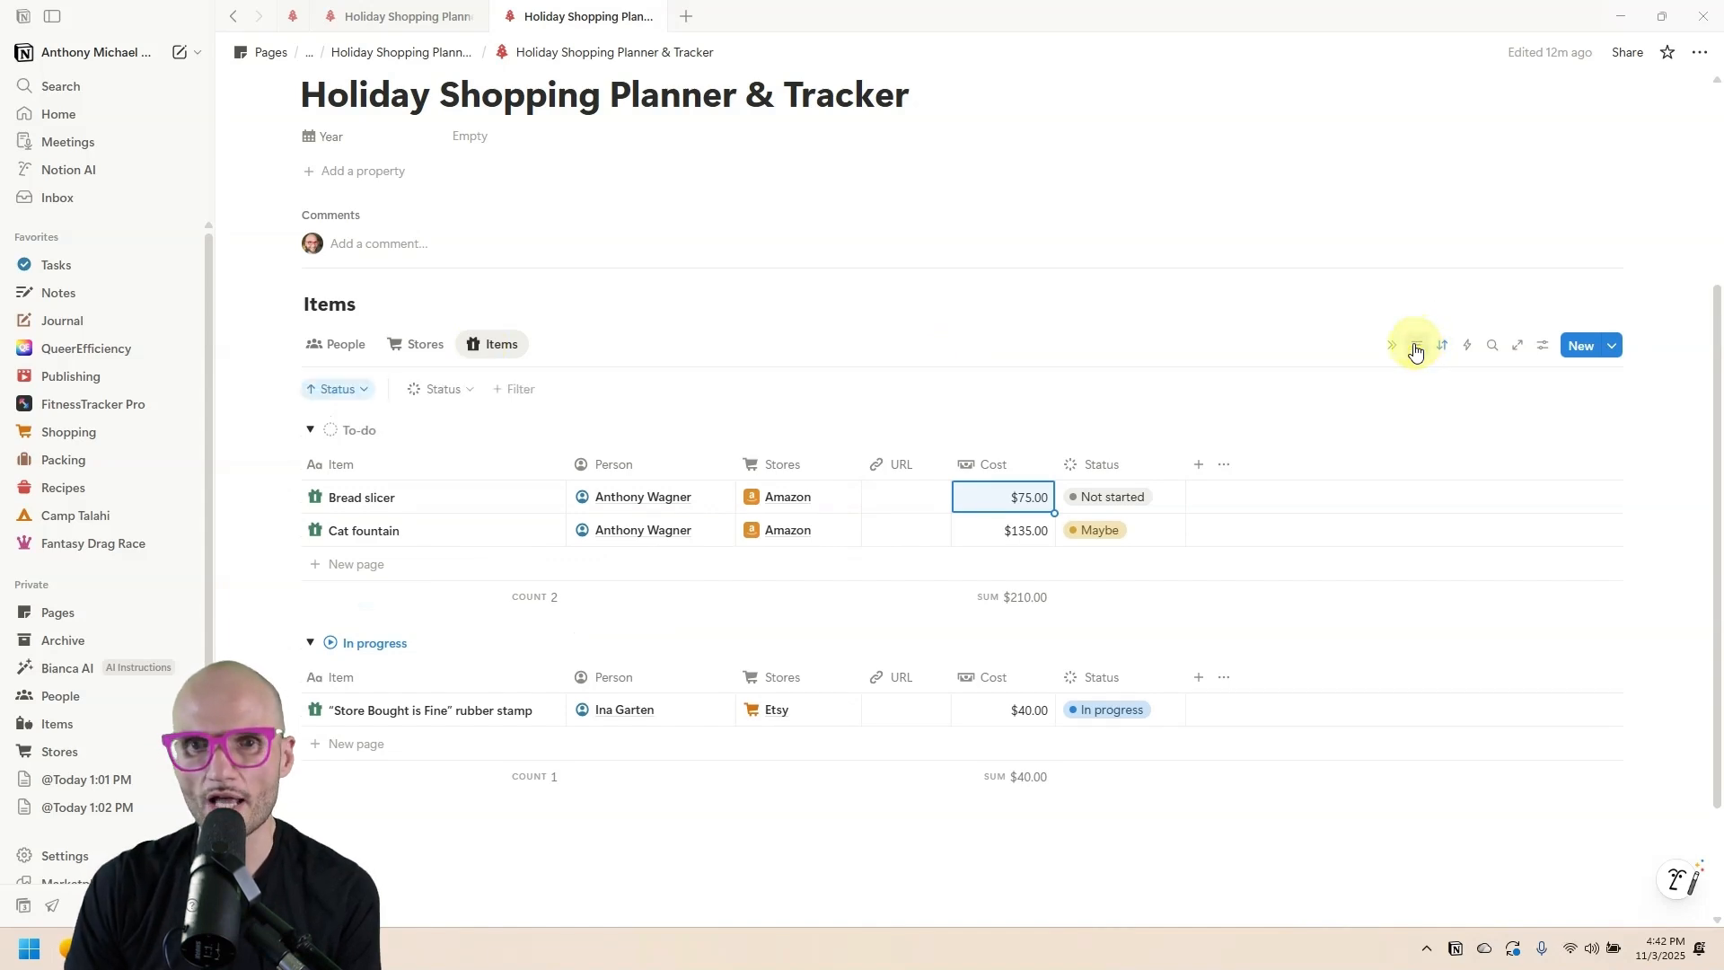
click(624, 349)
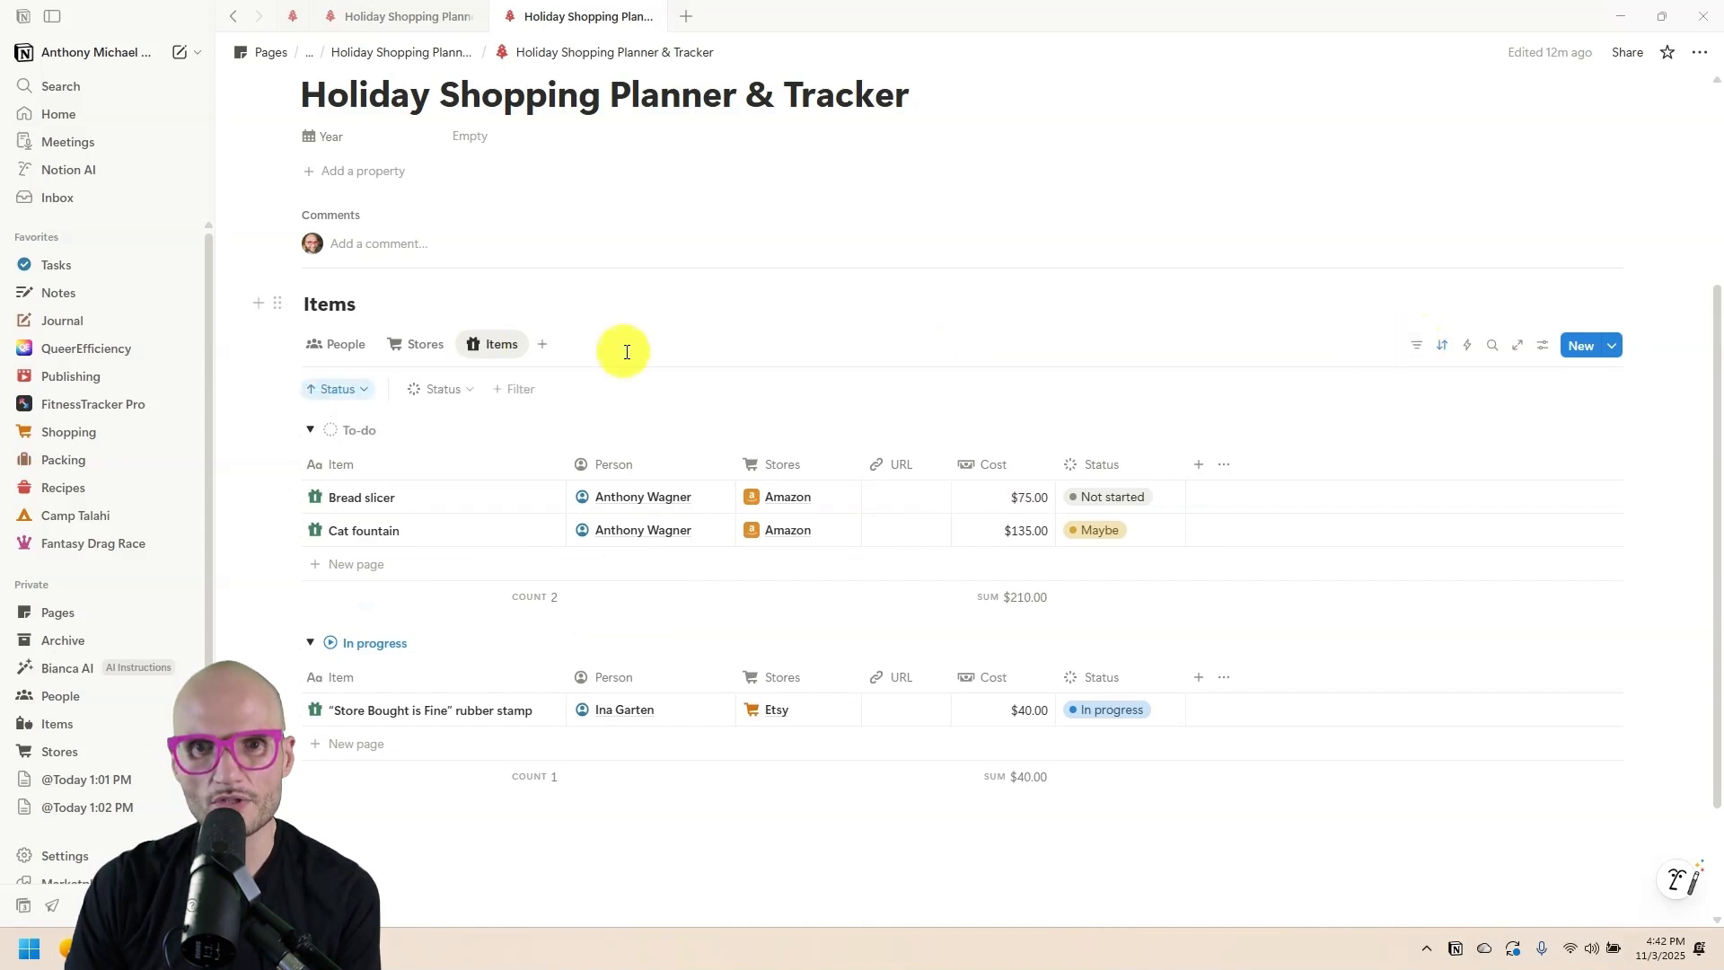
click(497, 347)
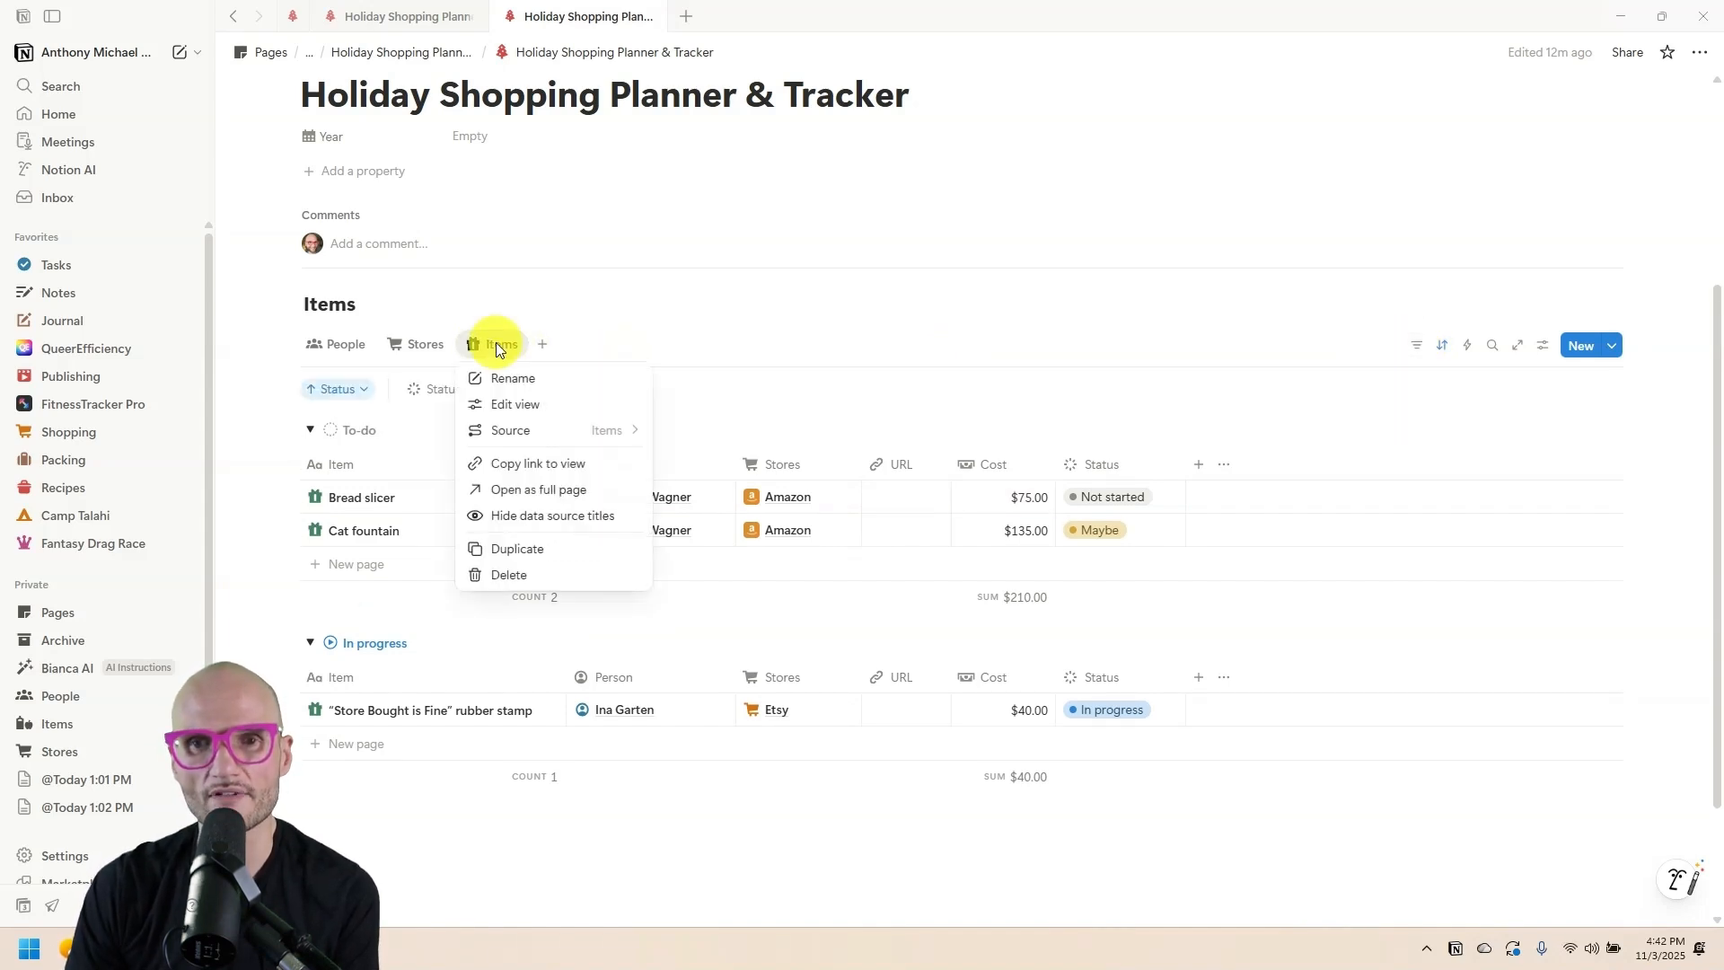
click(537, 548)
text(Unfiltered)
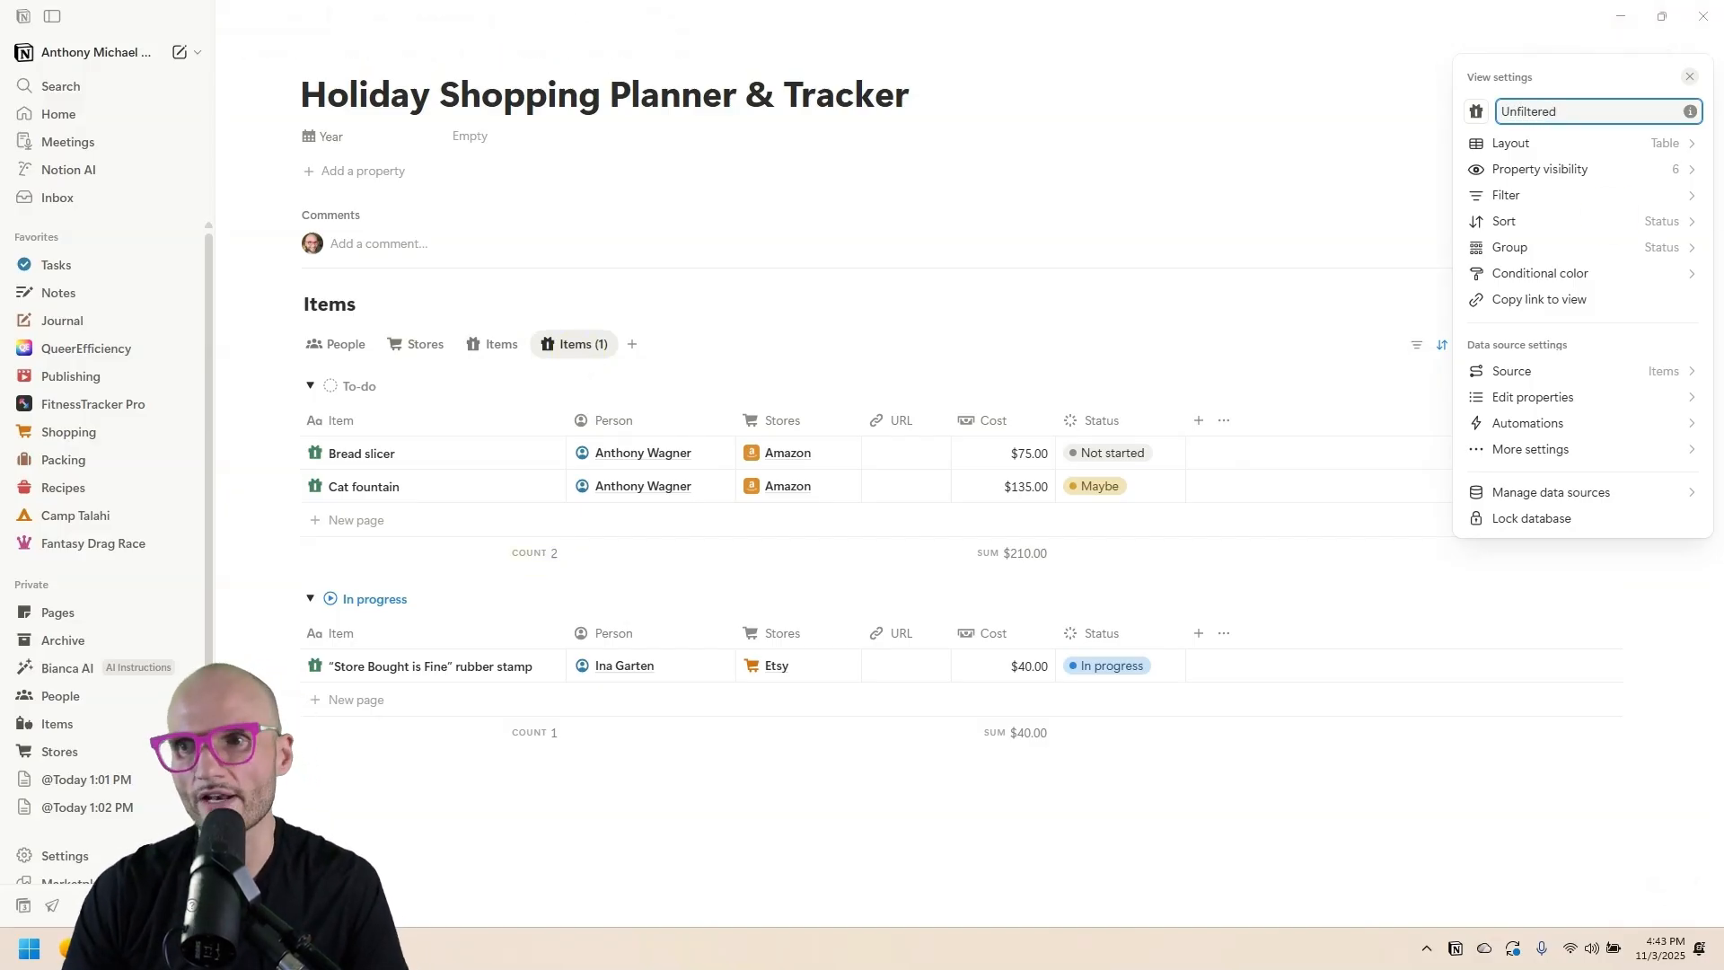
Remove grouping from the Unfiltered view and give it an infinity icon.
click(1517, 247)
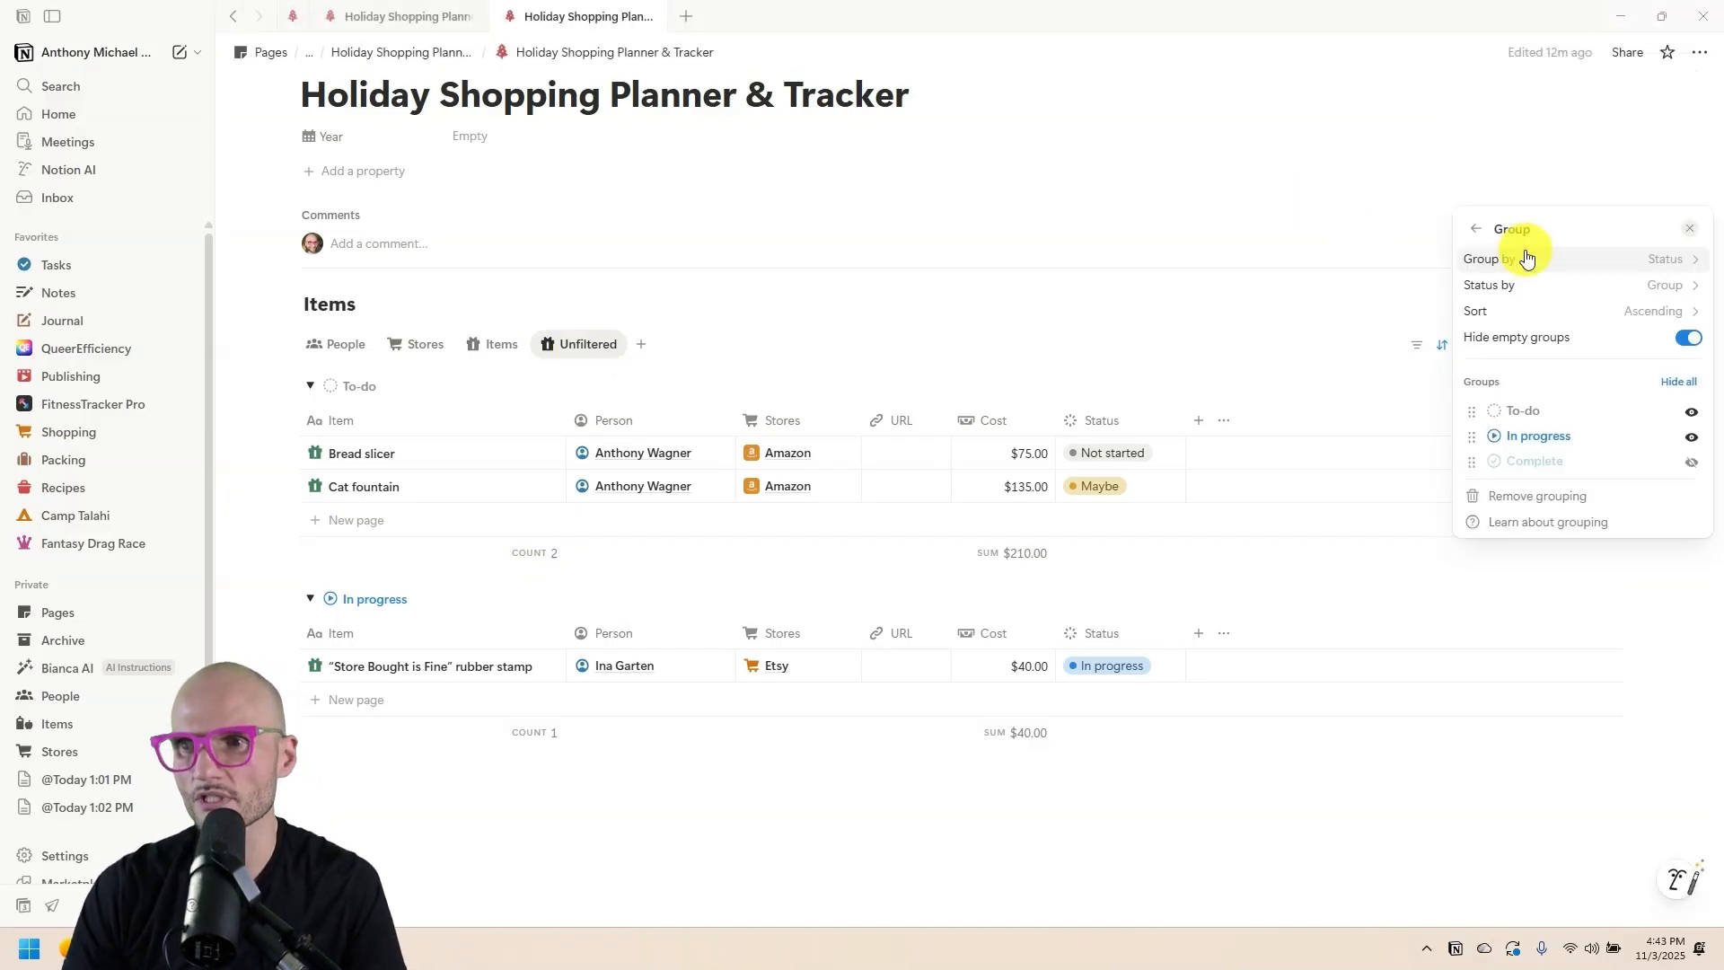
click(1575, 490)
click(1627, 323)
click(584, 413)
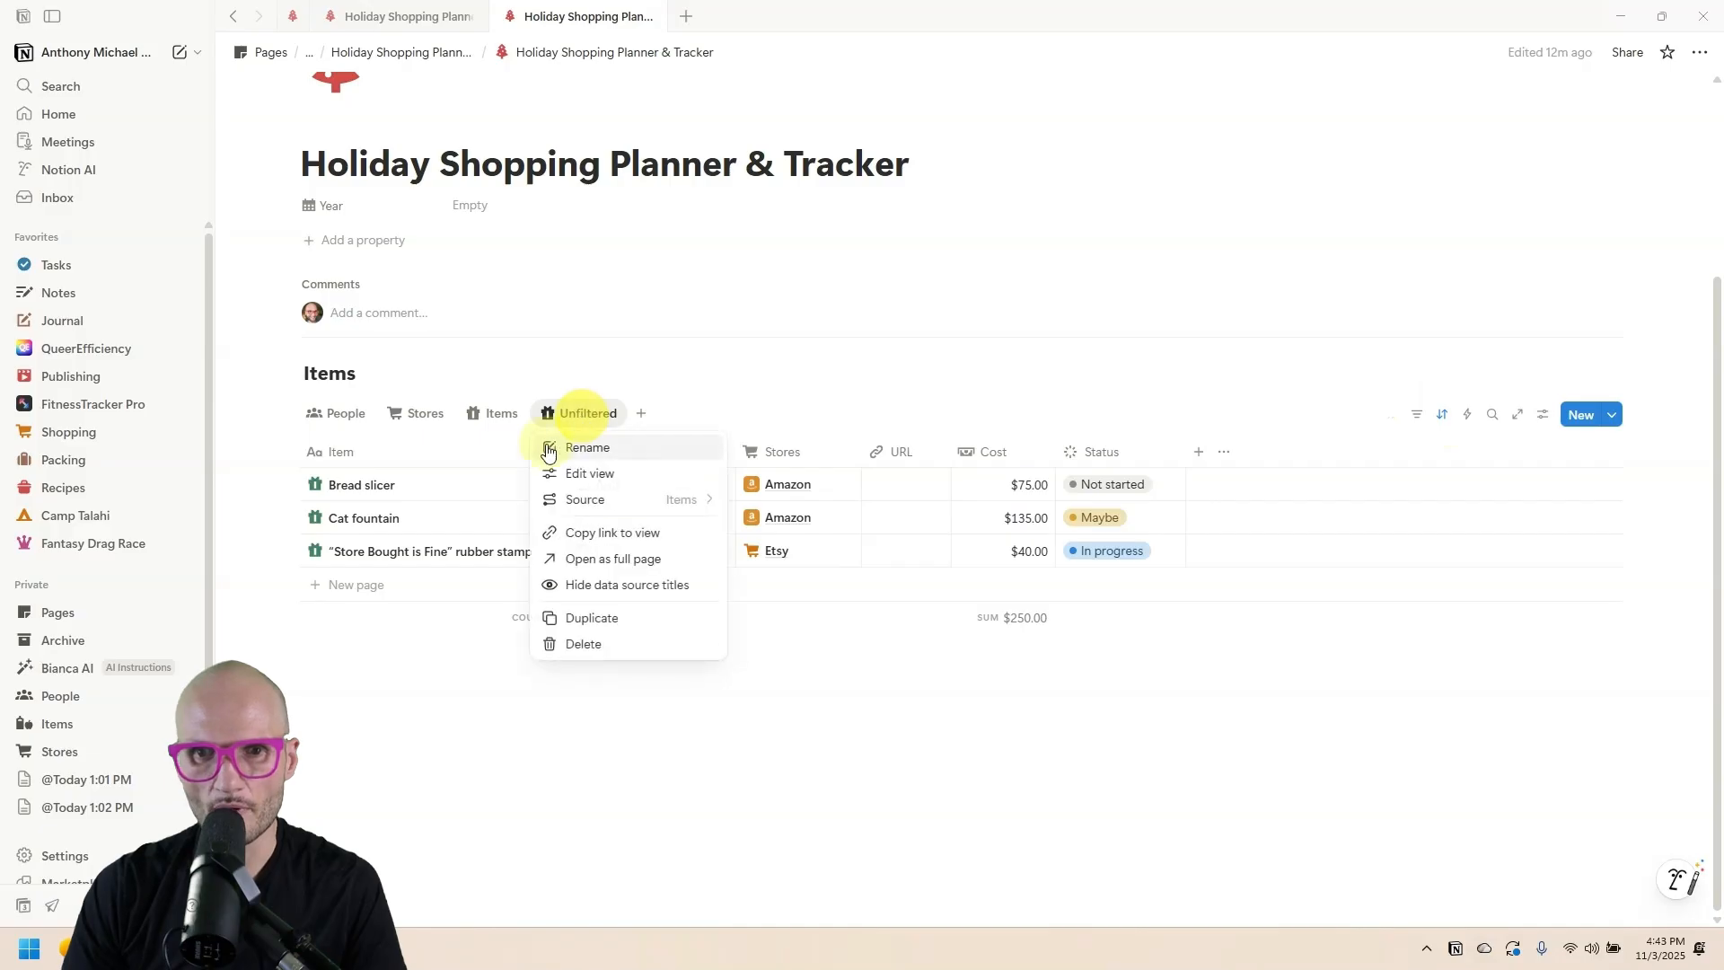
click(549, 449)
click(1473, 488)
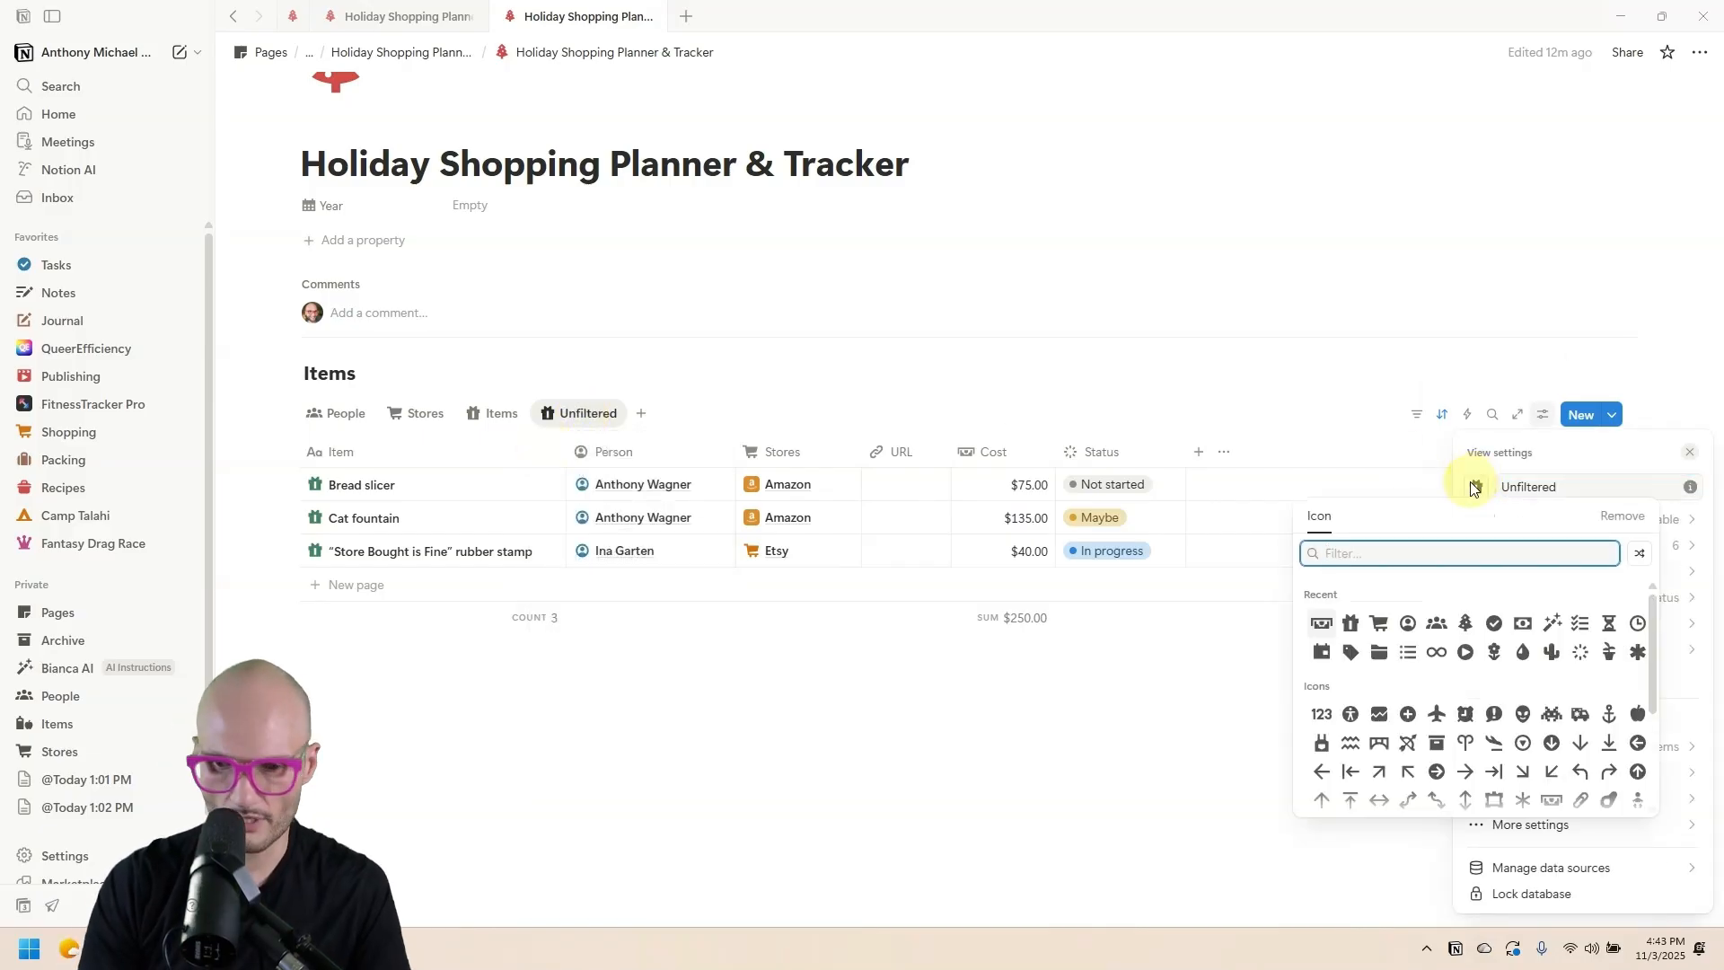
text(infi)
click(1319, 598)
click(930, 366)
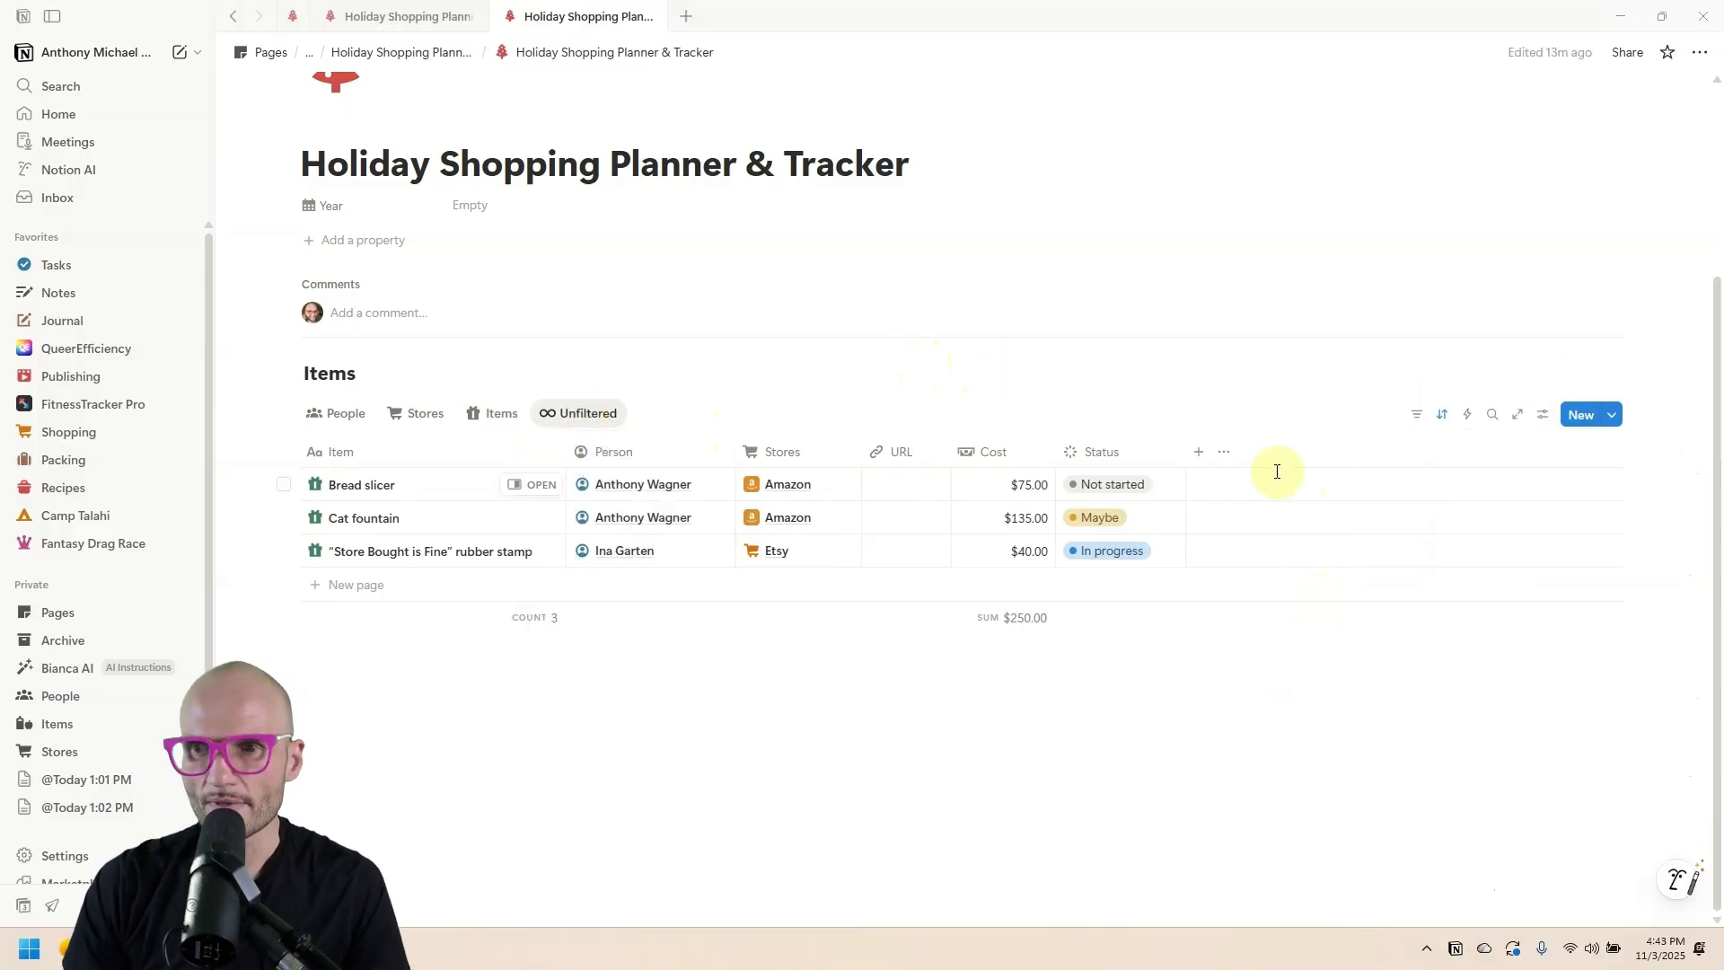
Add a Last edited time column, sort descending by it, and return to the Items view.
click(1197, 457)
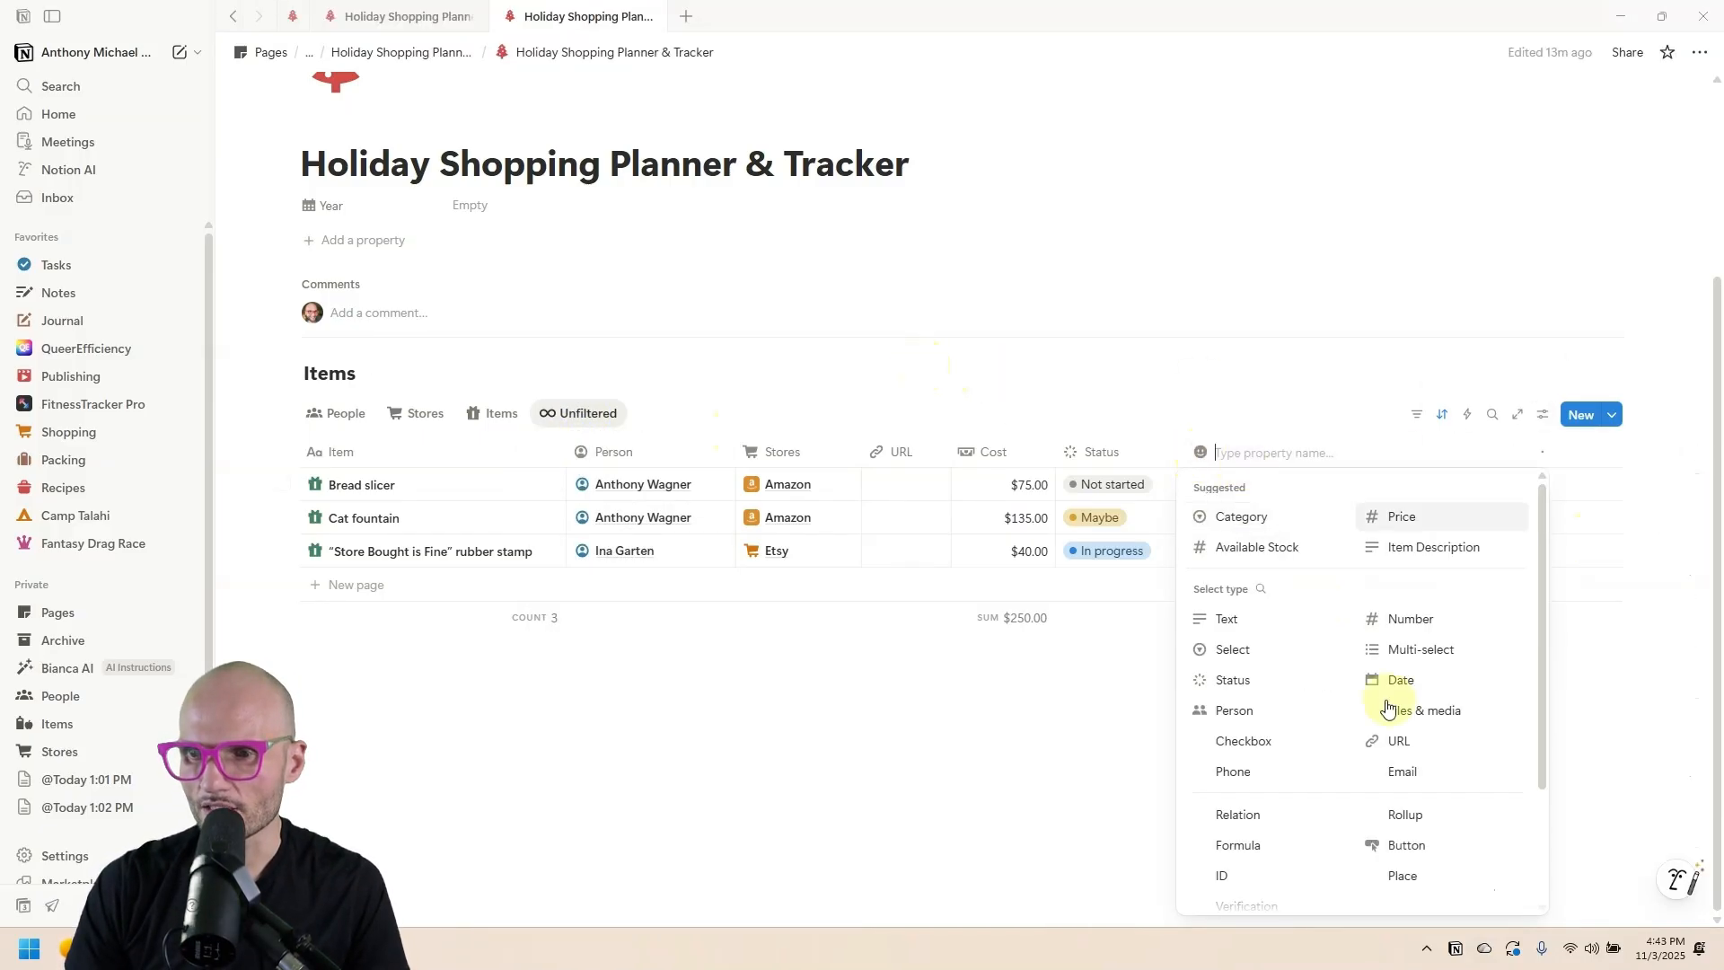
scroll(1284, 628, down, 3)
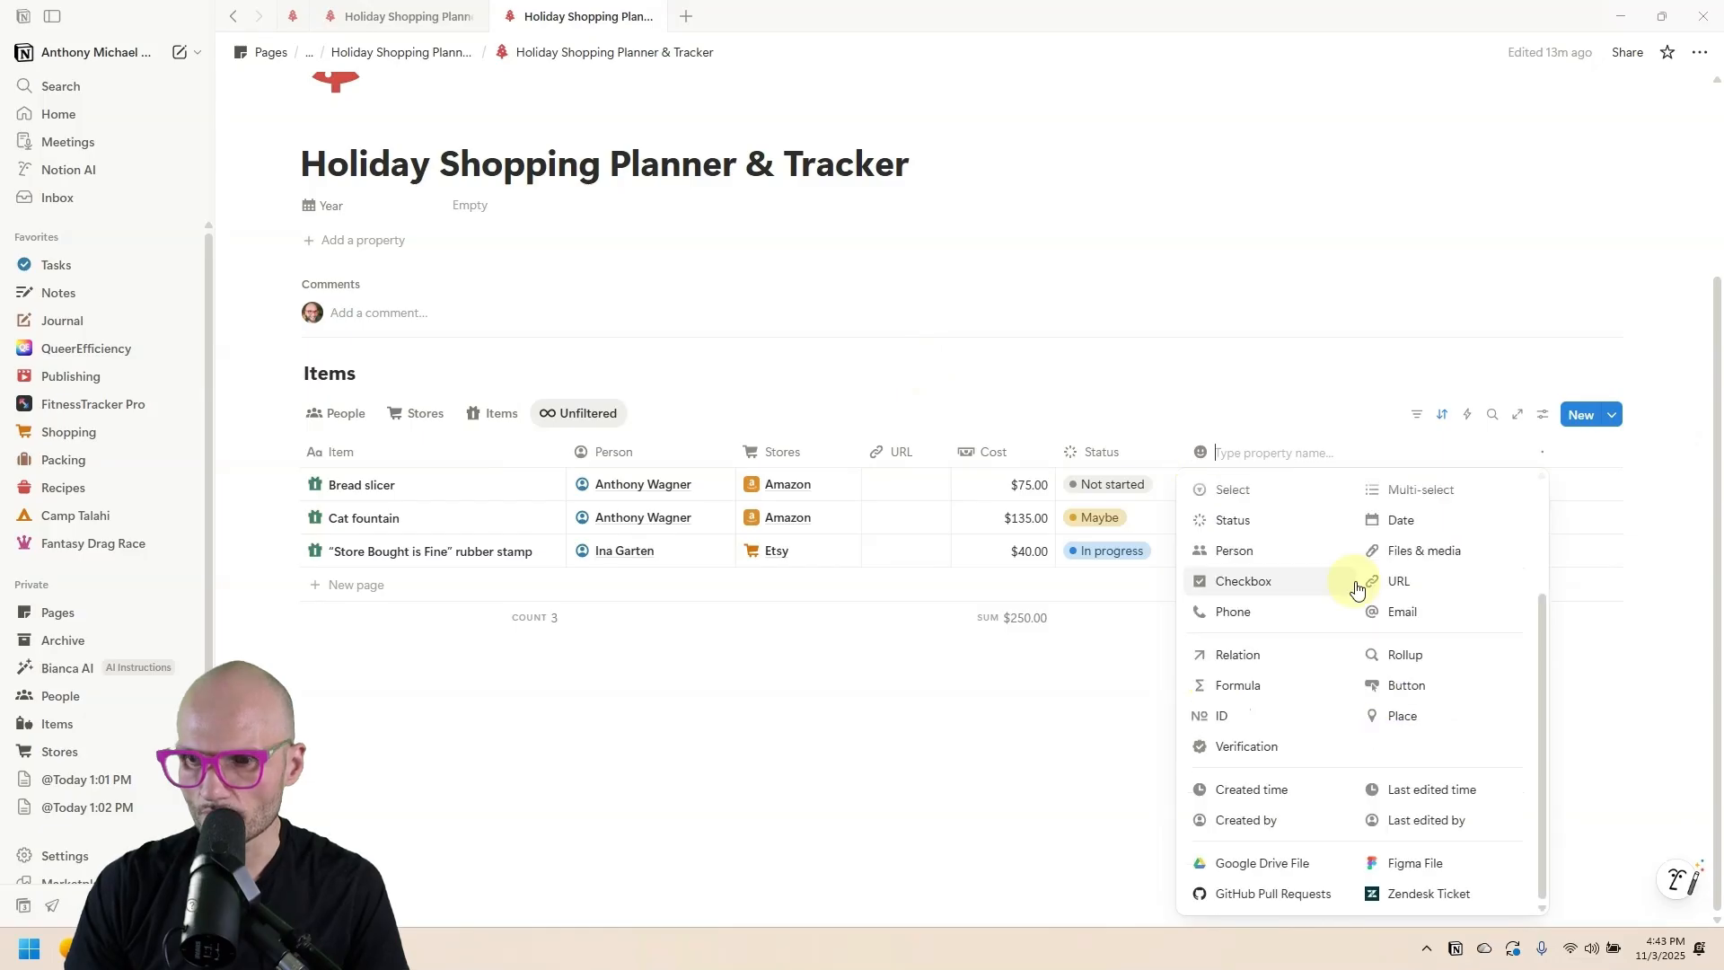
click(1429, 789)
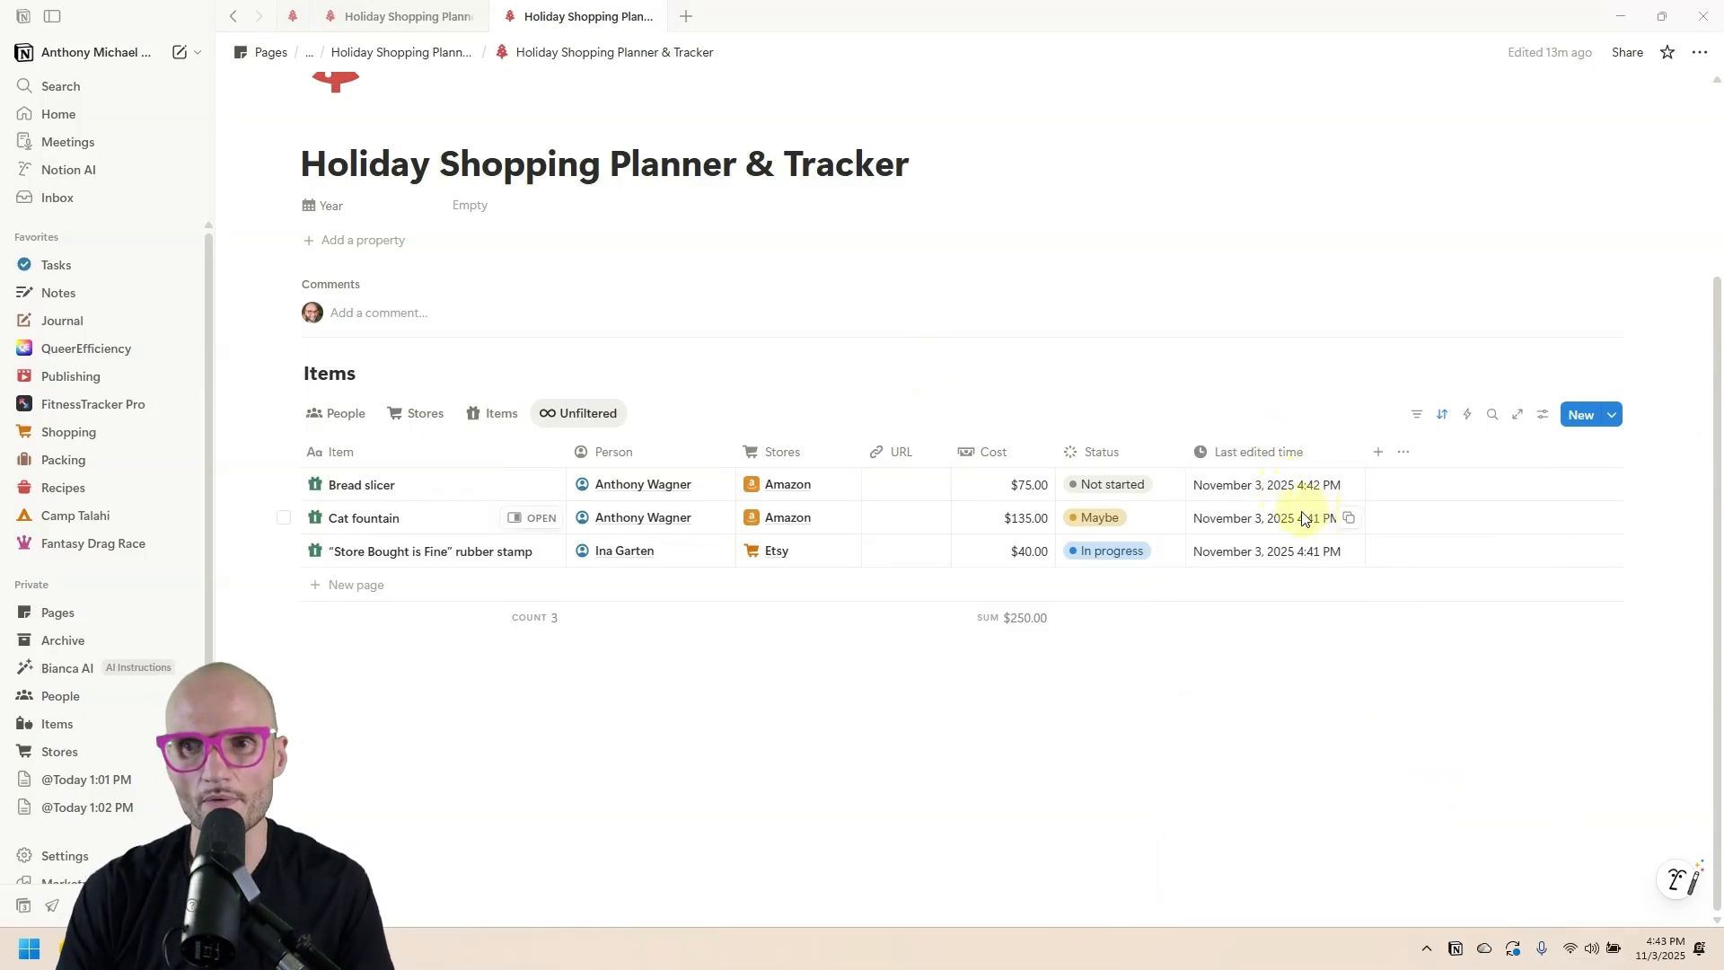
click(1293, 451)
mouse_move(1296, 604)
click(1433, 610)
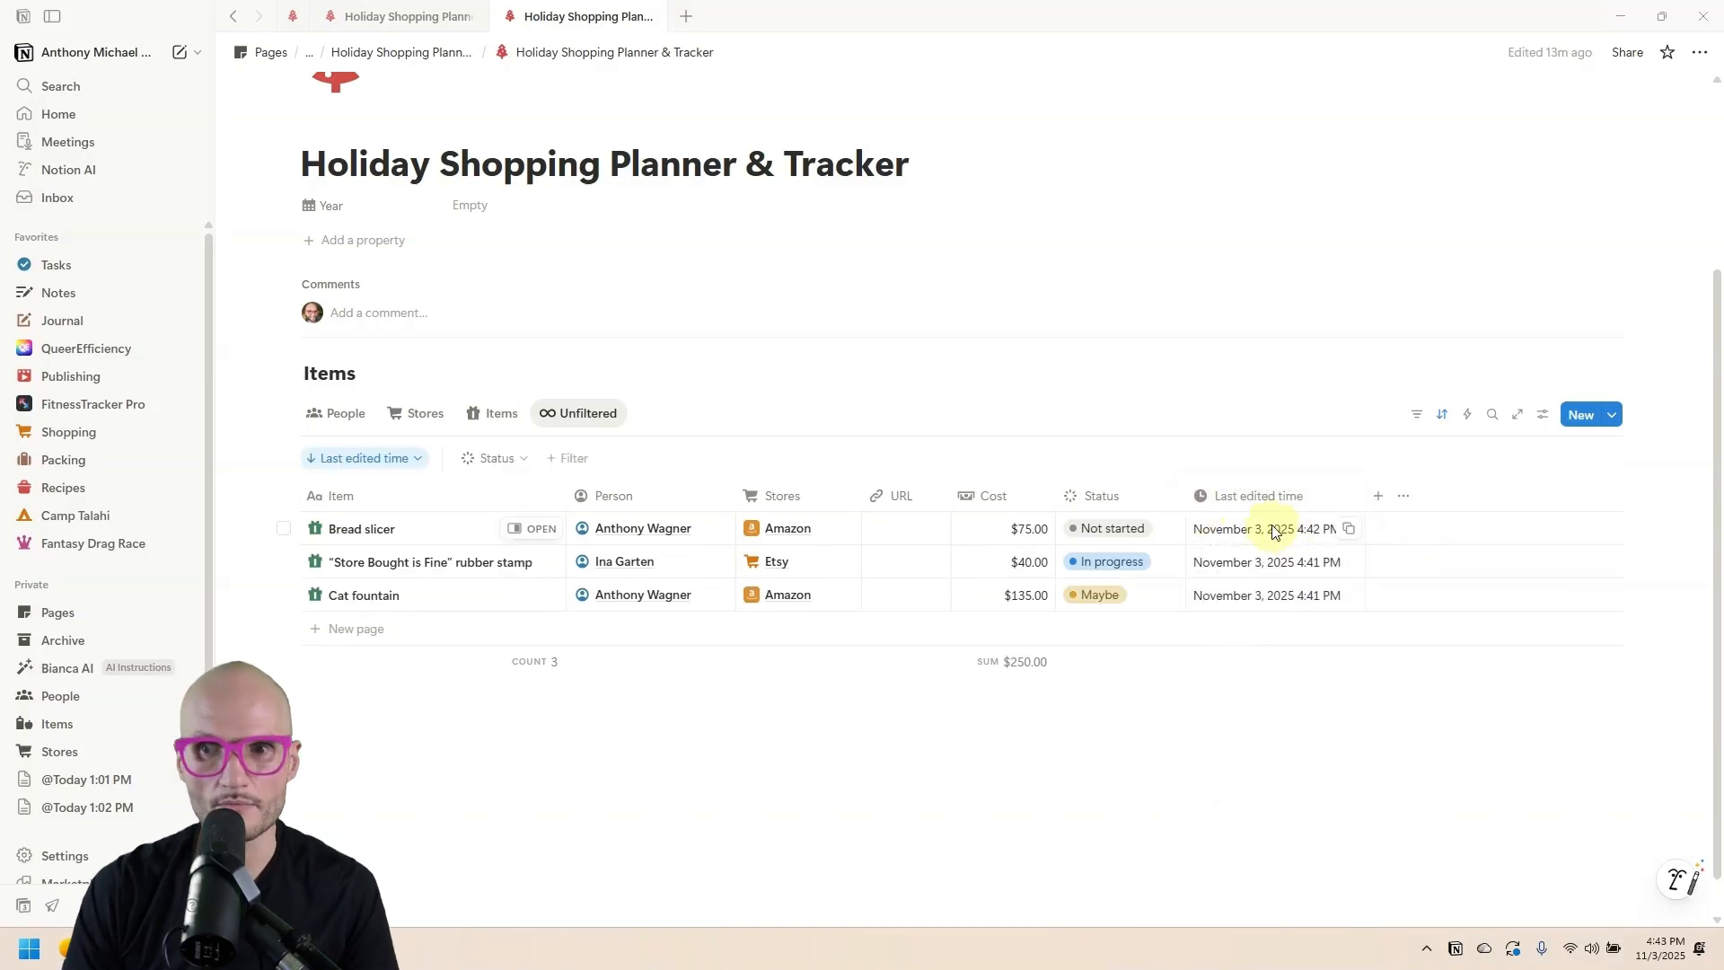
click(492, 414)
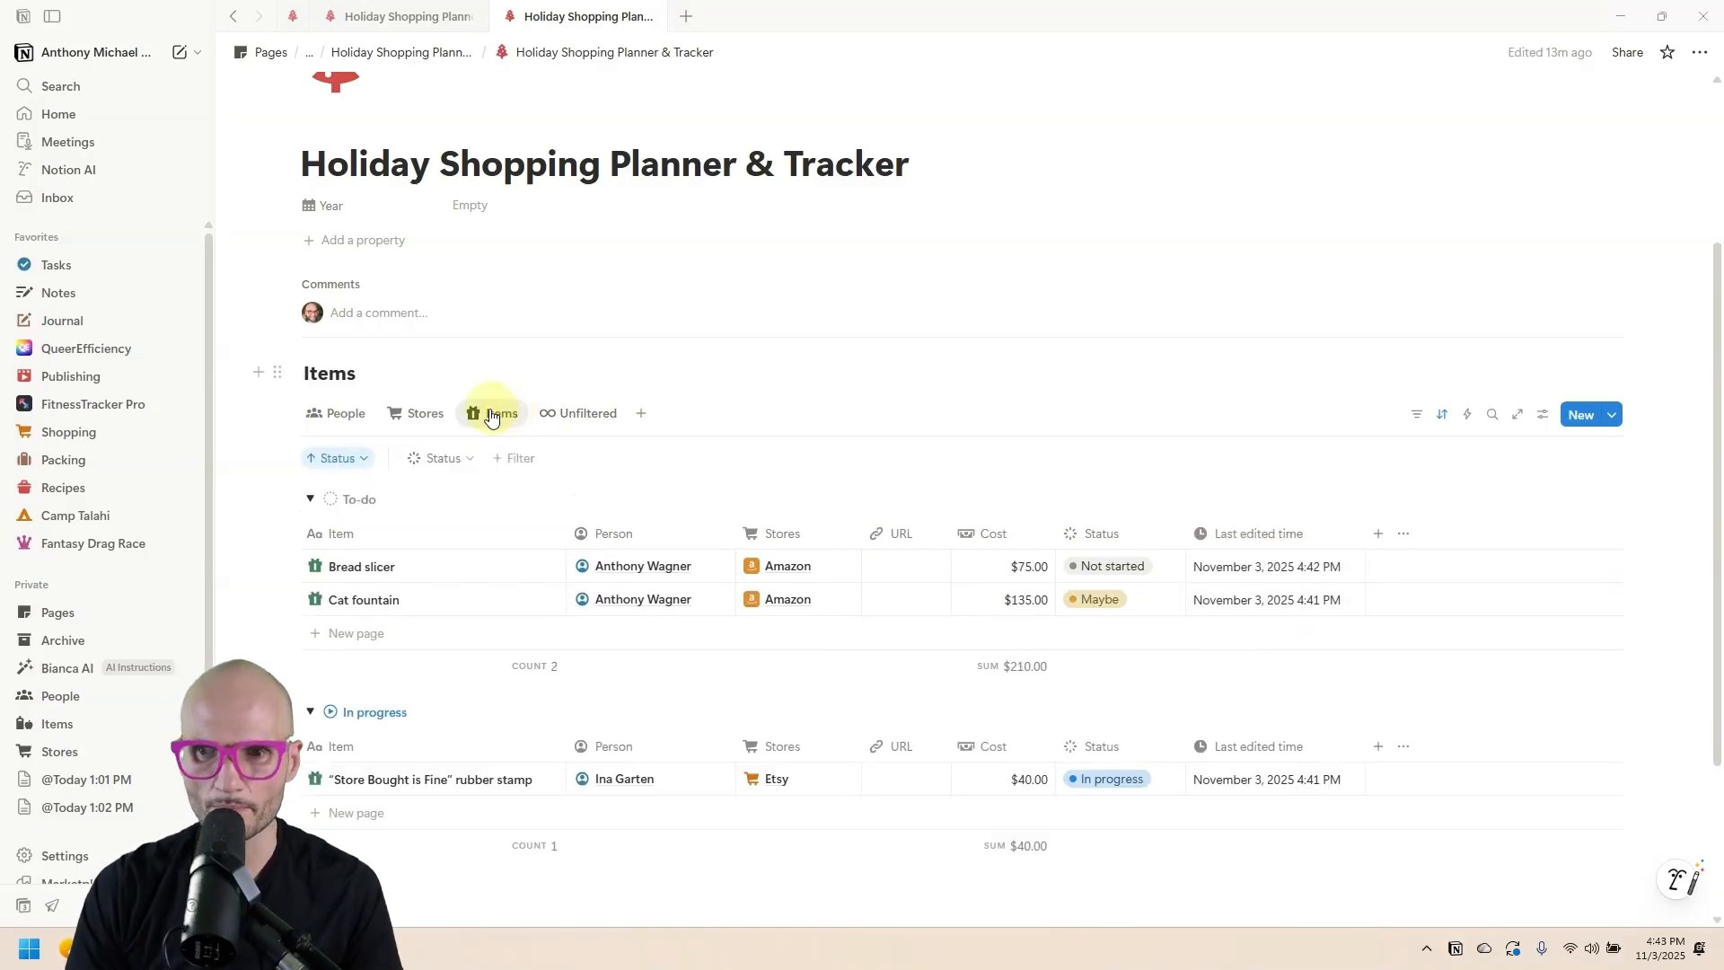
Hide the Last edited time column and change the Status filter to 'is not' Archived.
click(1259, 533)
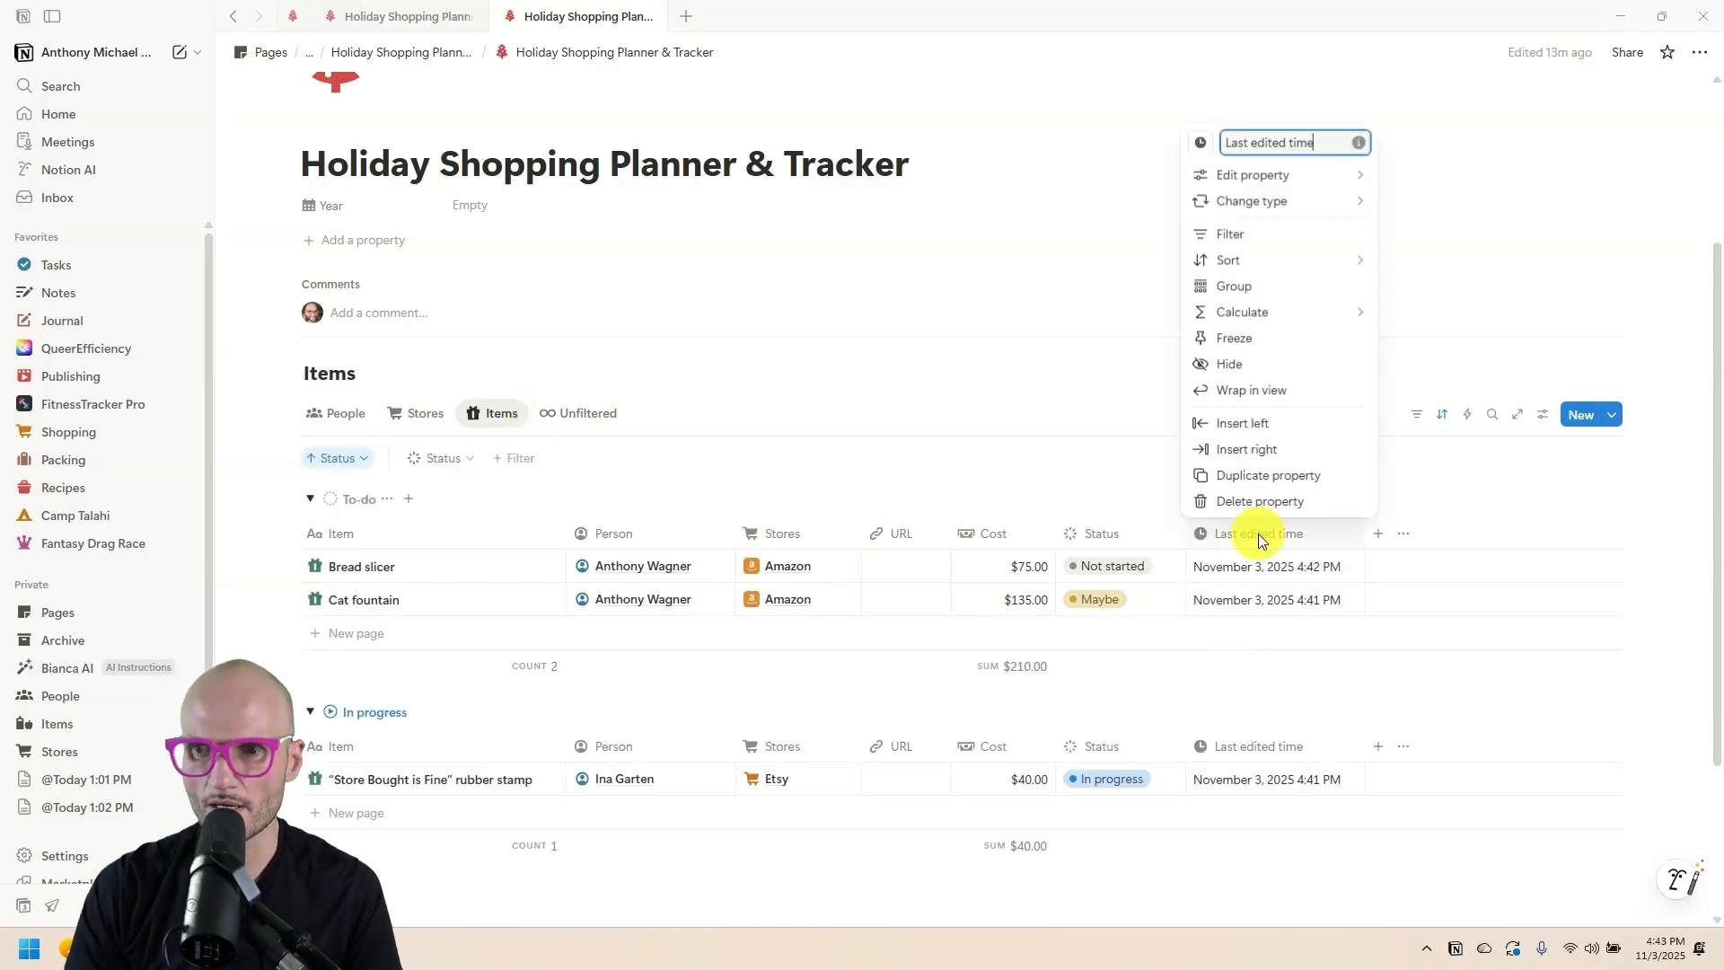
click(1268, 363)
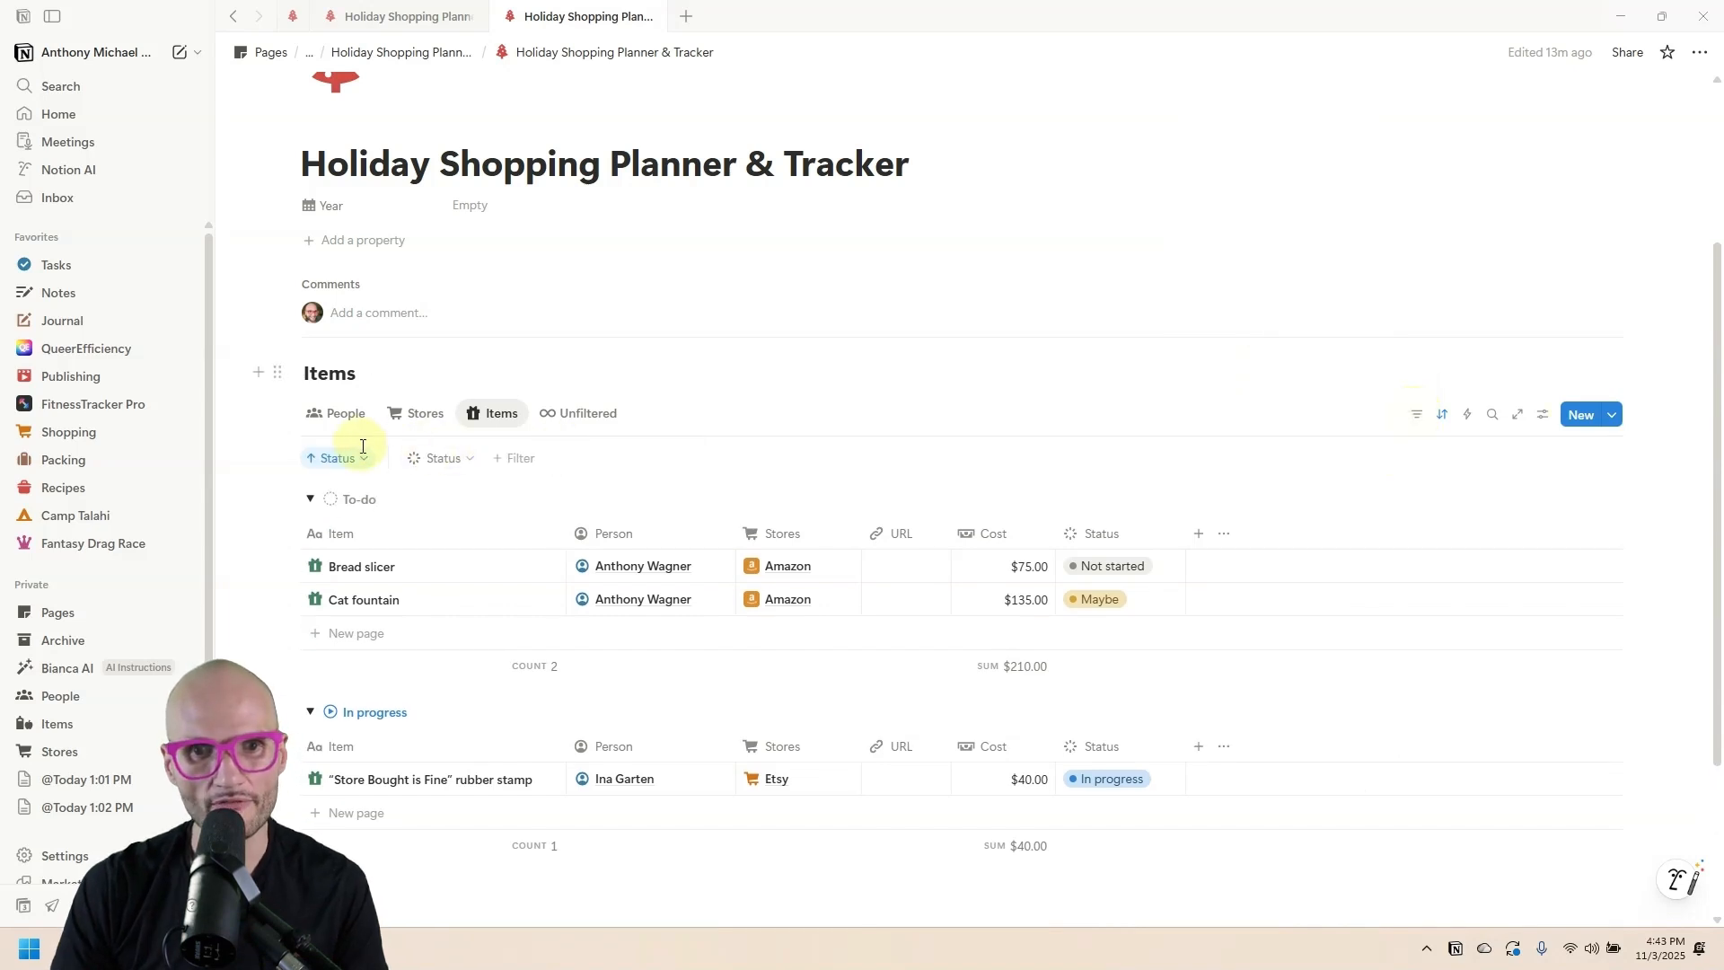
click(508, 458)
click(448, 458)
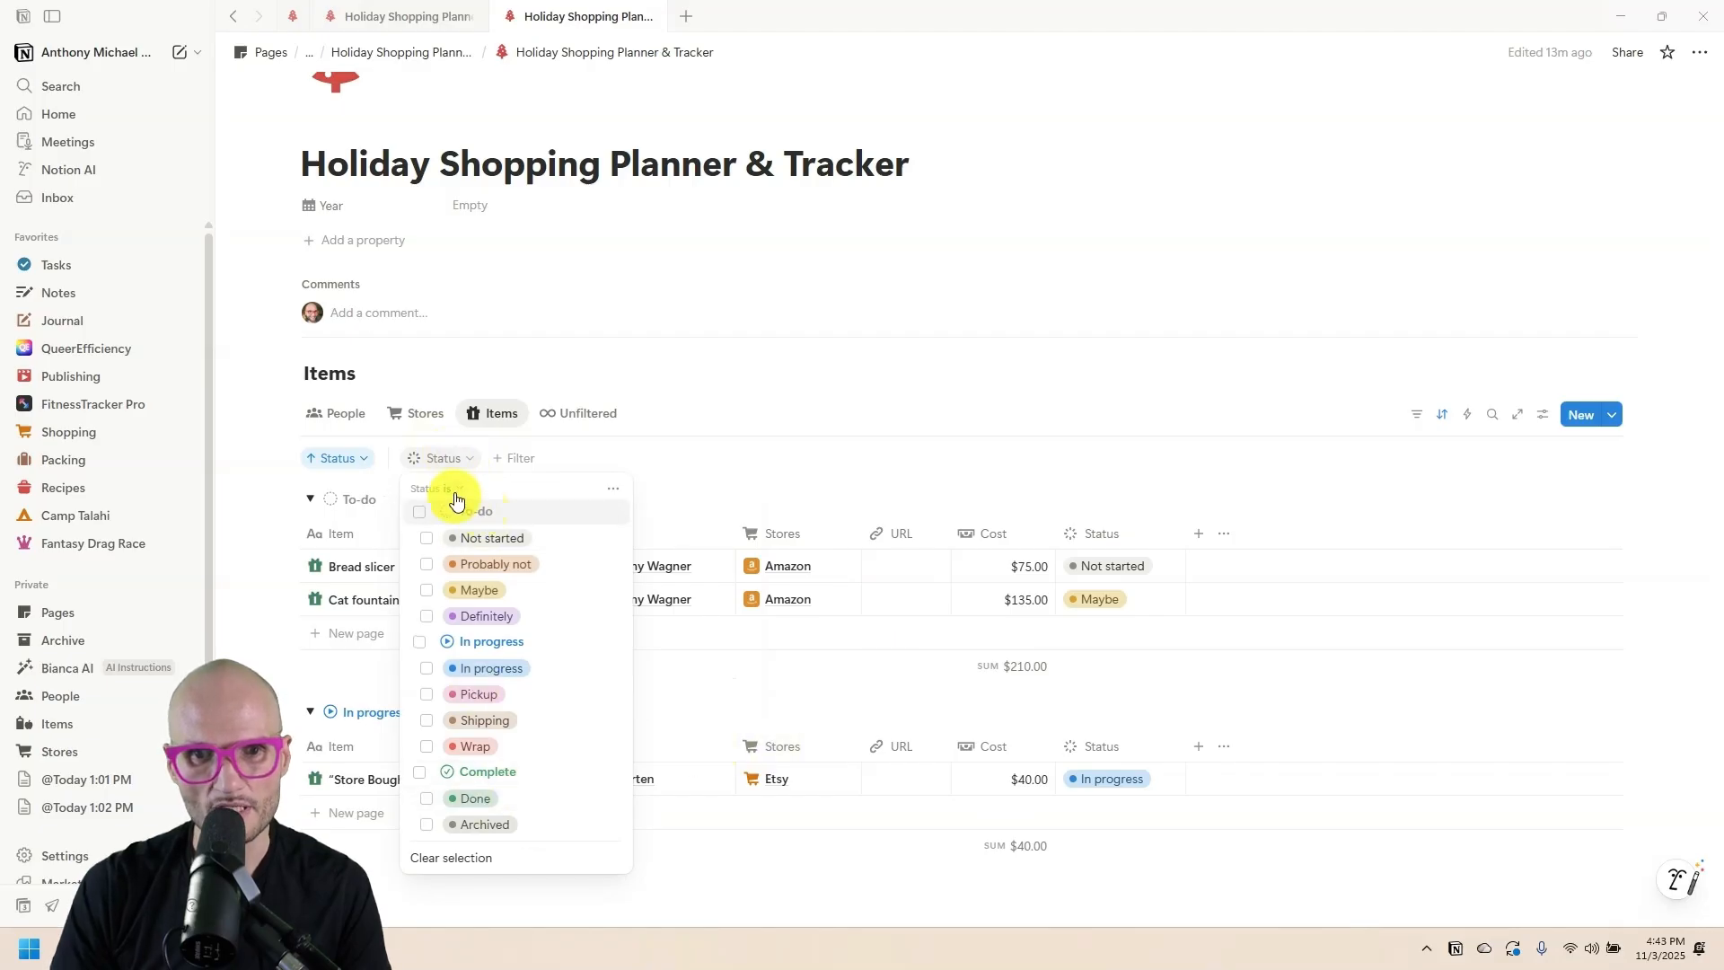
click(456, 490)
click(498, 537)
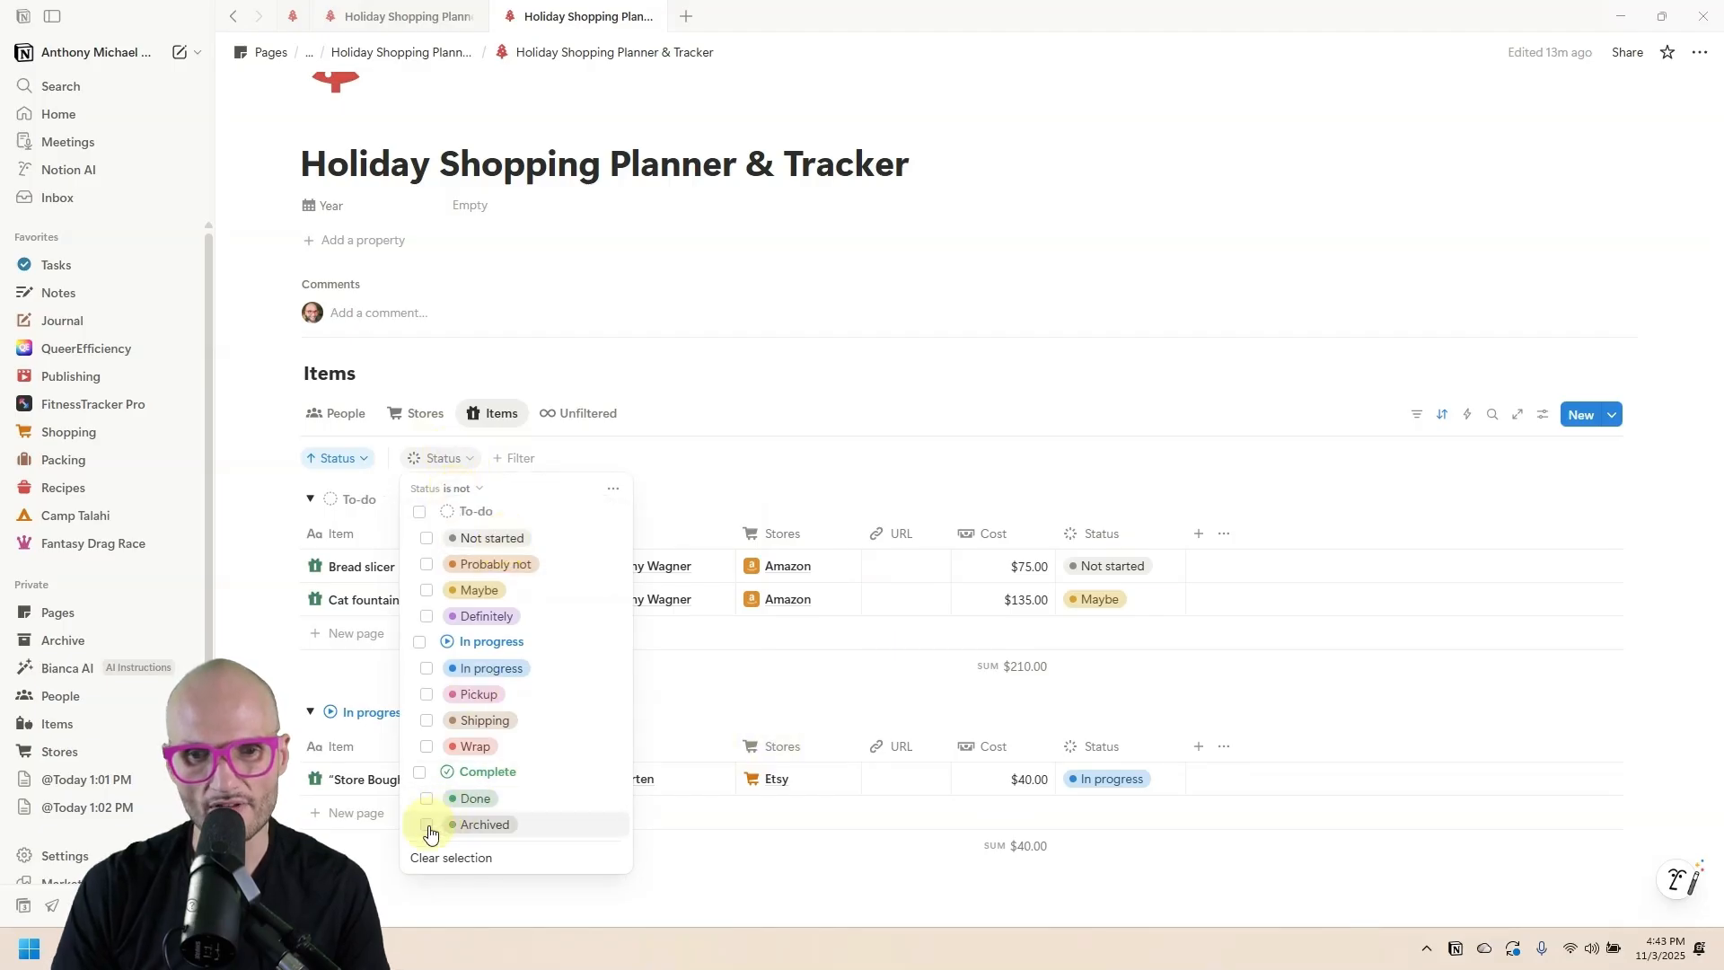
click(427, 824)
click(846, 461)
Set Bread slicer's Status to Archived and check it in the Unfiltered view.
click(1108, 566)
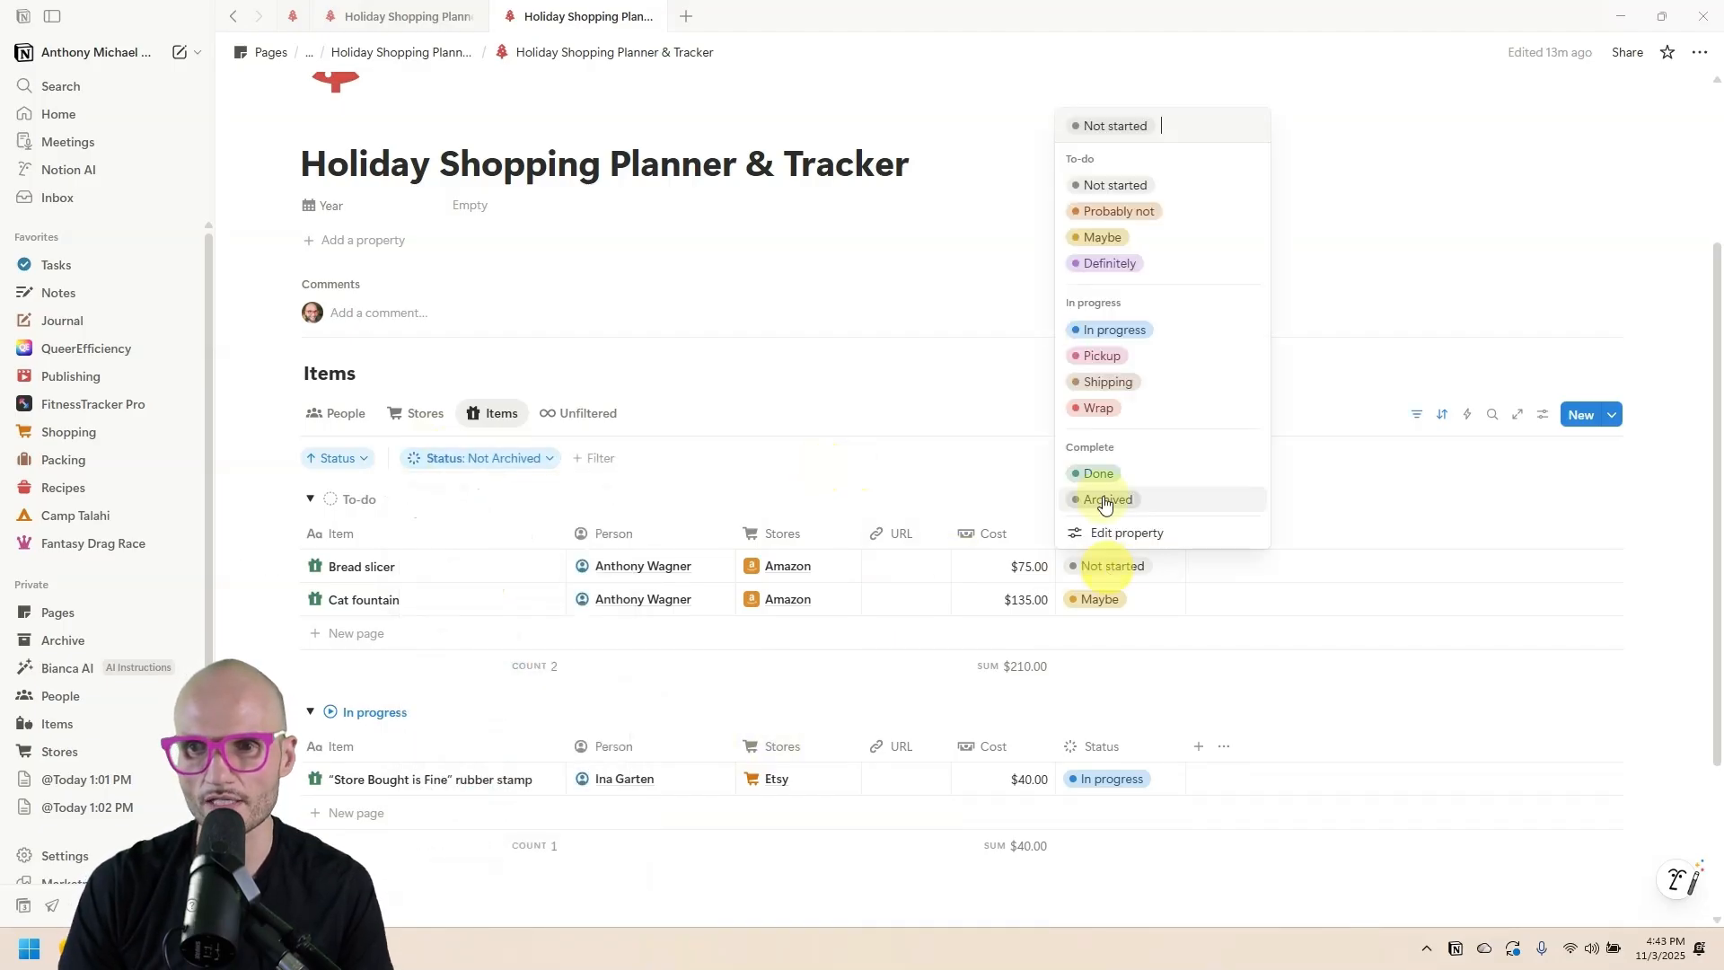
click(1098, 495)
click(579, 413)
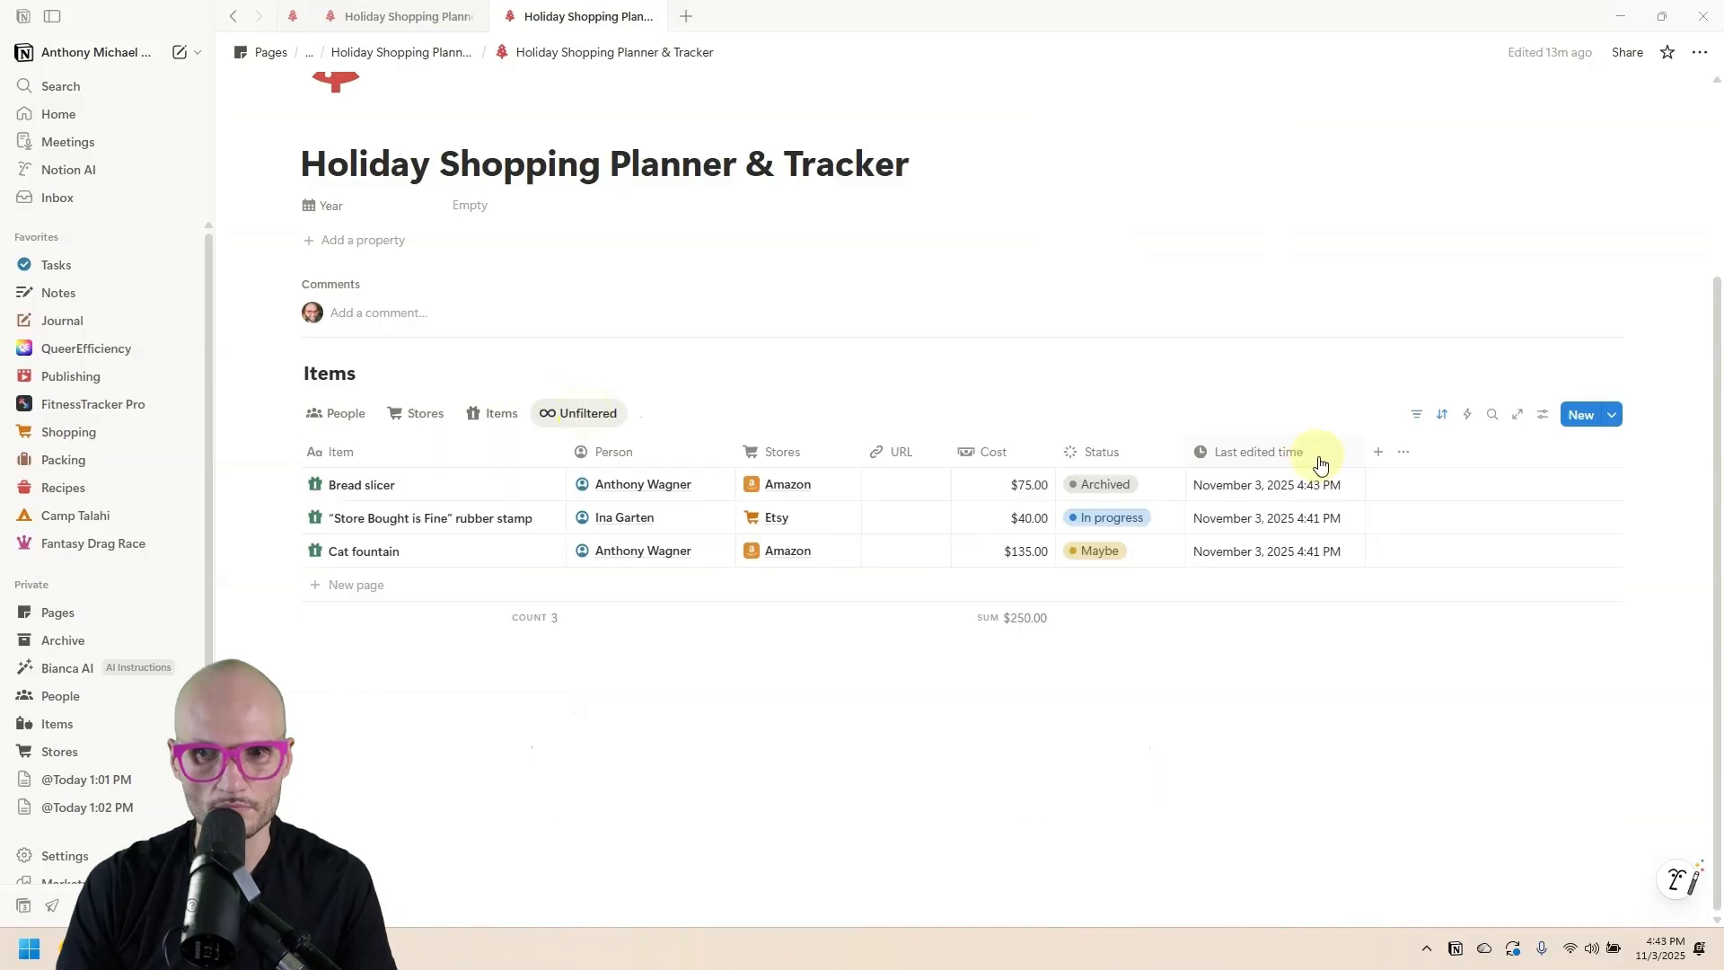
click(1113, 484)
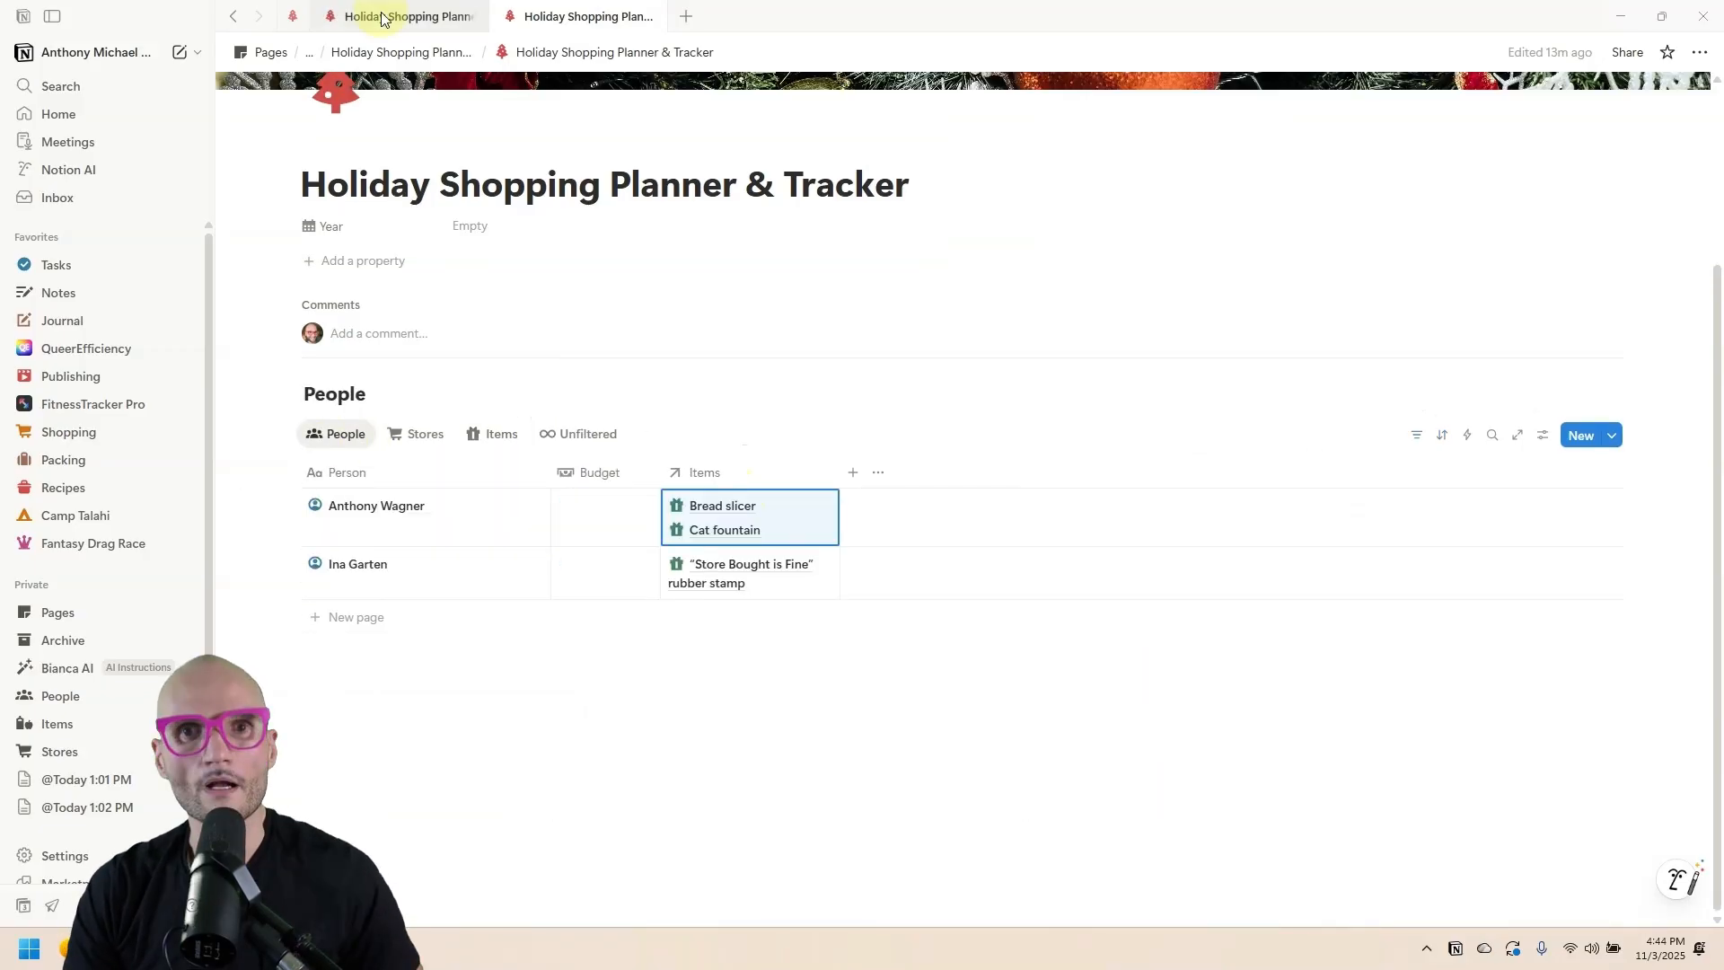
click(386, 16)
click(559, 16)
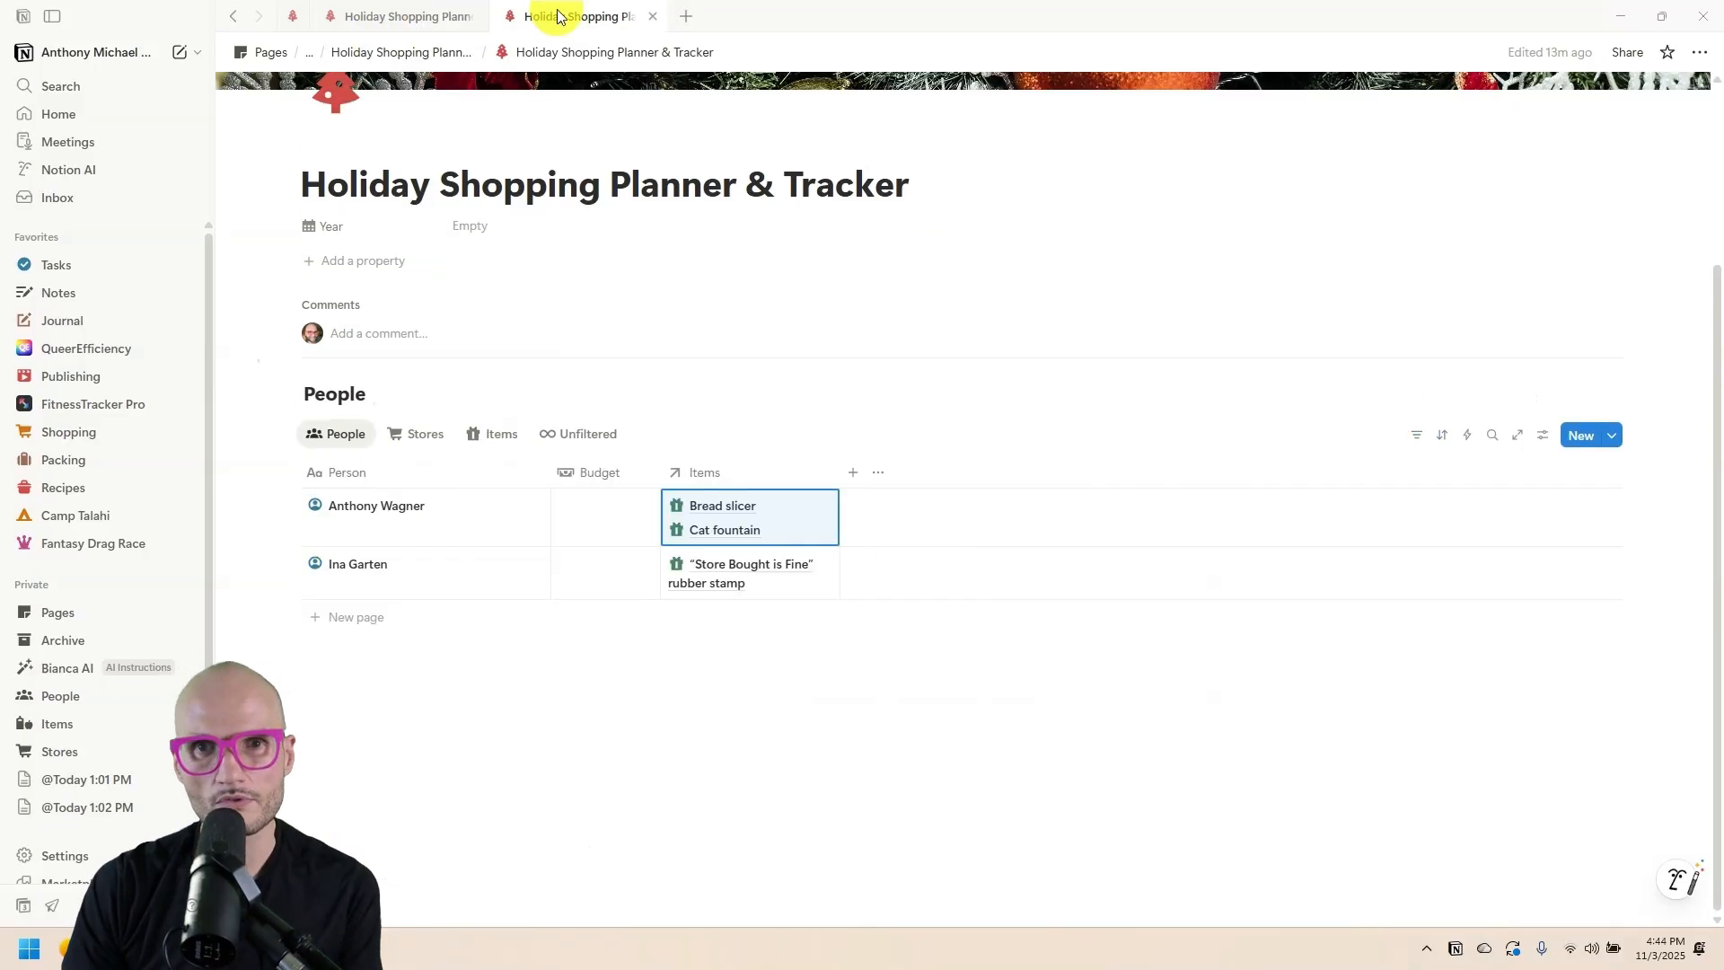
Duplicate the Items view as a new view named 'Items by Person'.
click(411, 18)
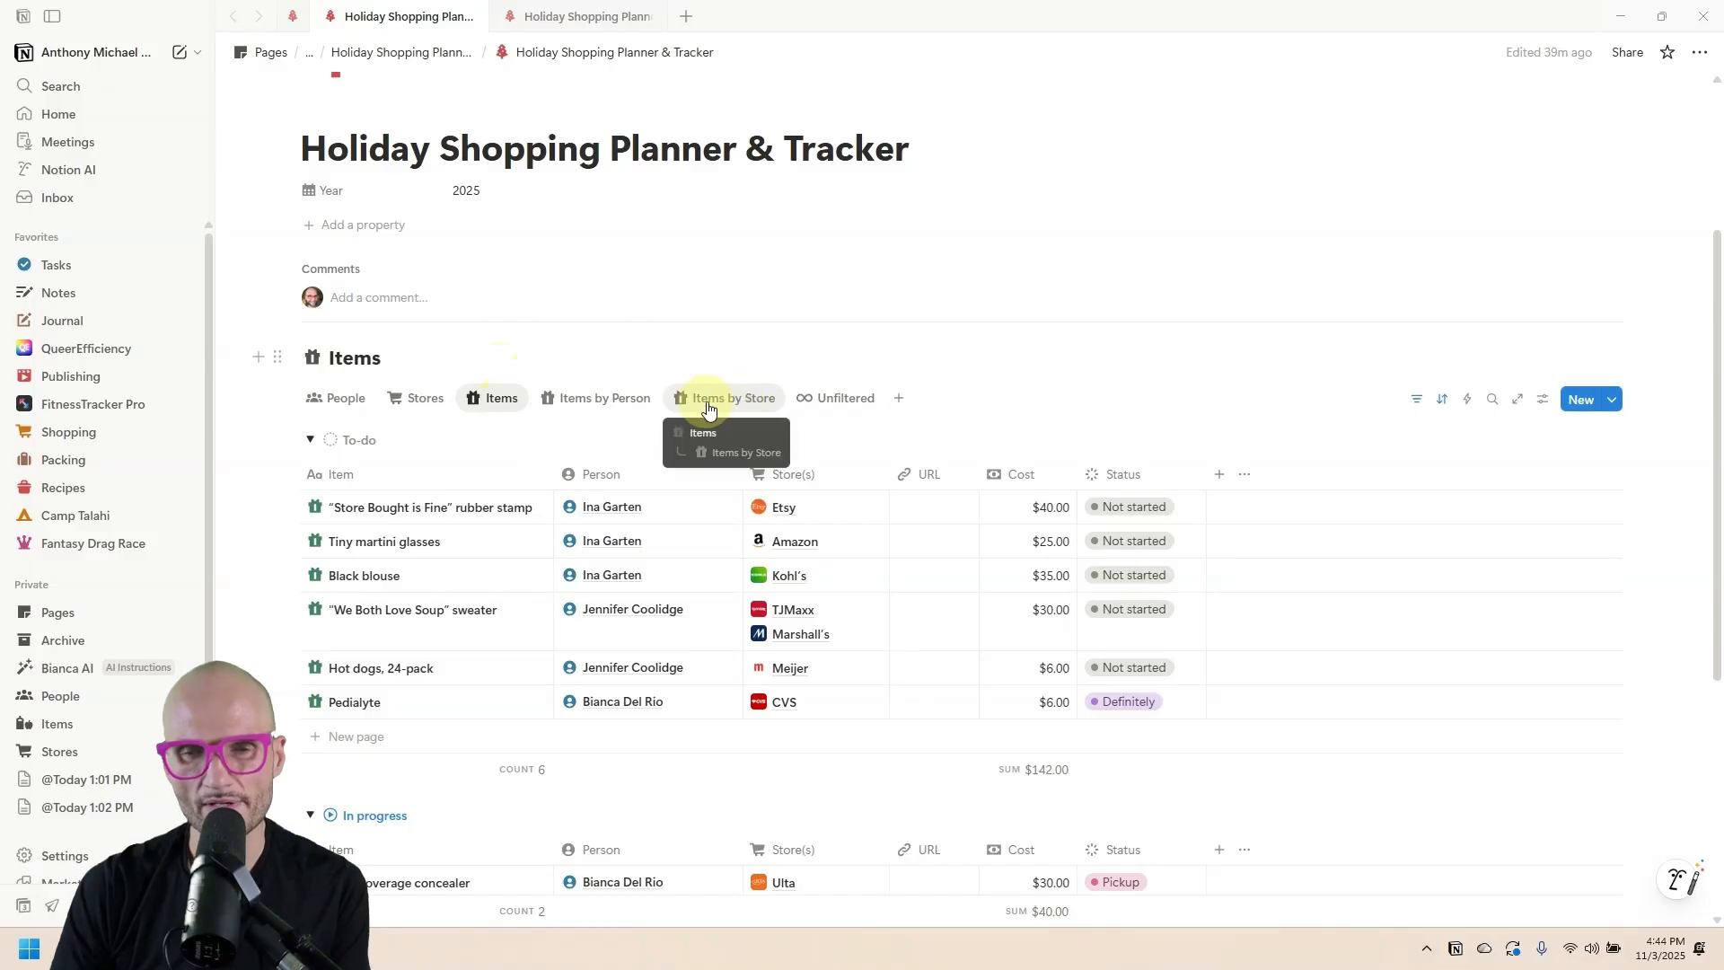
click(532, 16)
click(499, 433)
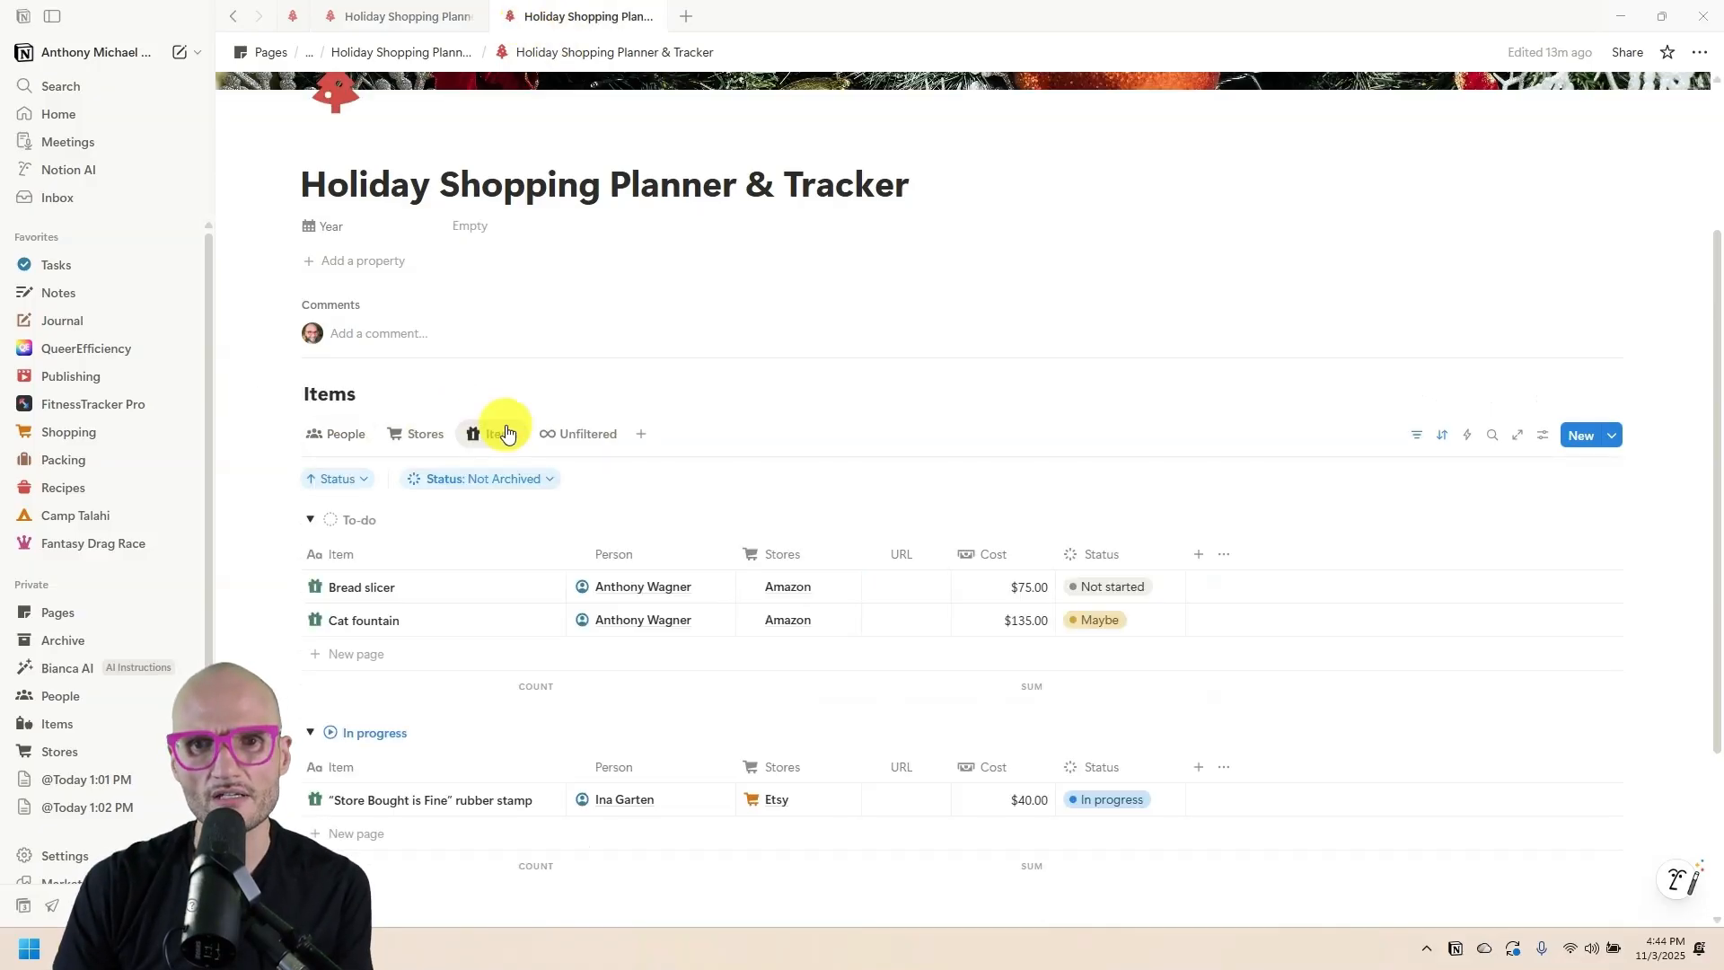
click(497, 434)
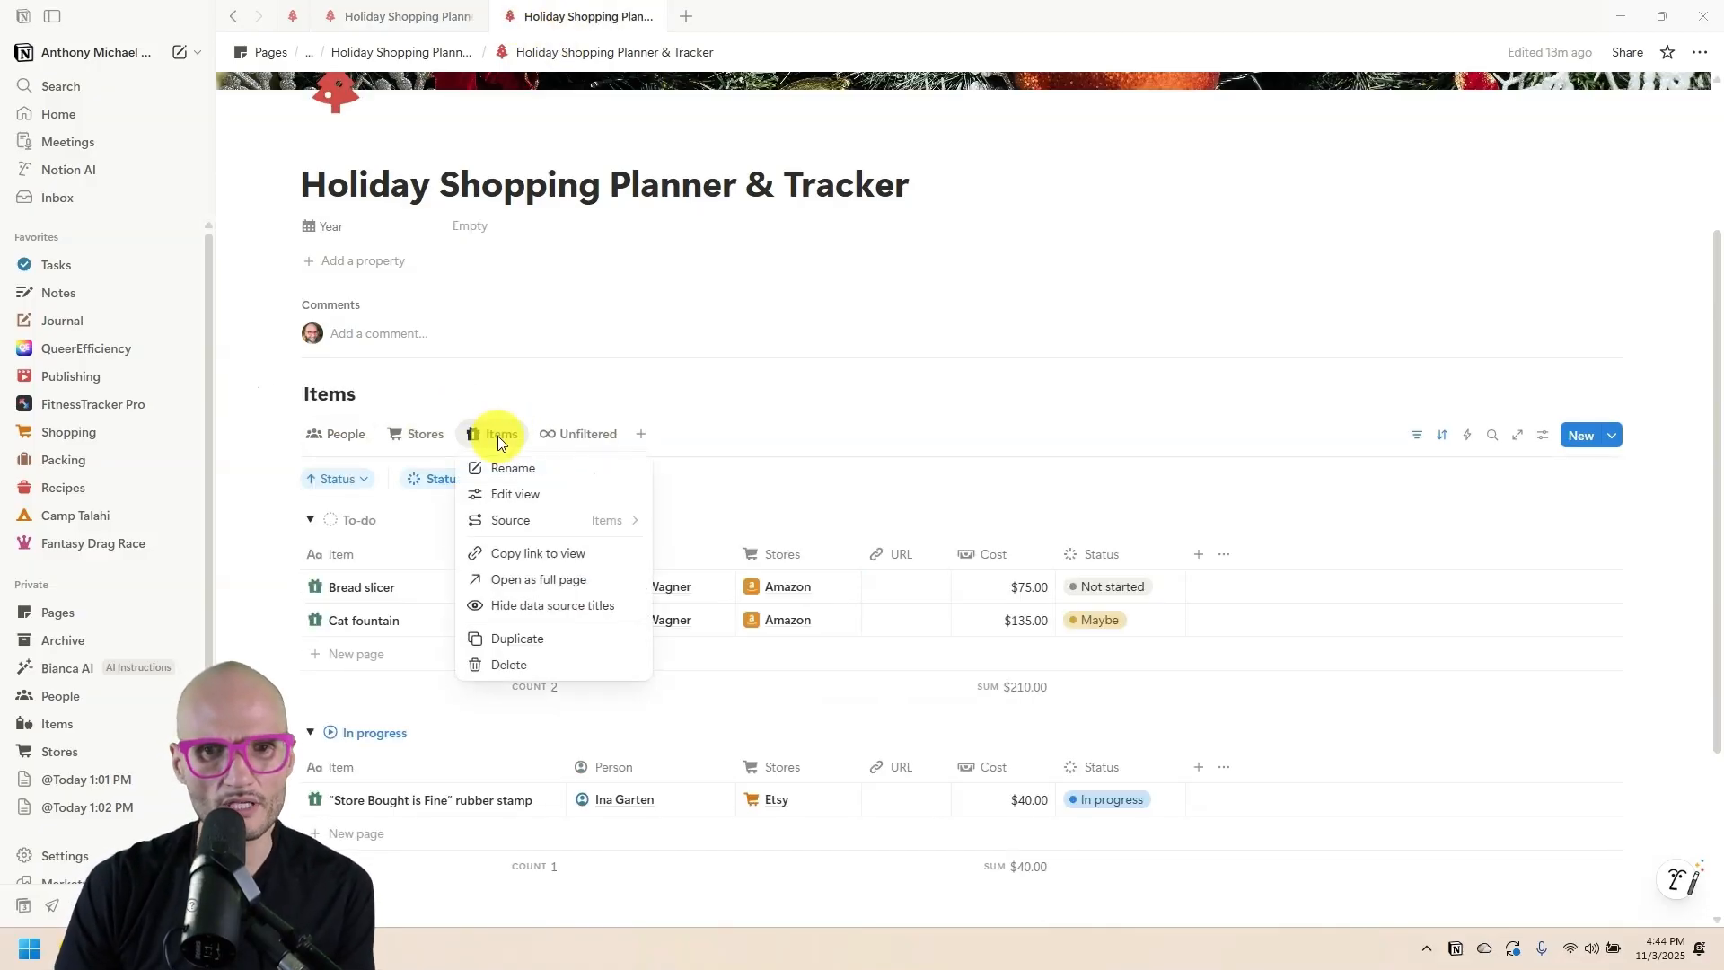
click(552, 640)
text(Items by P)
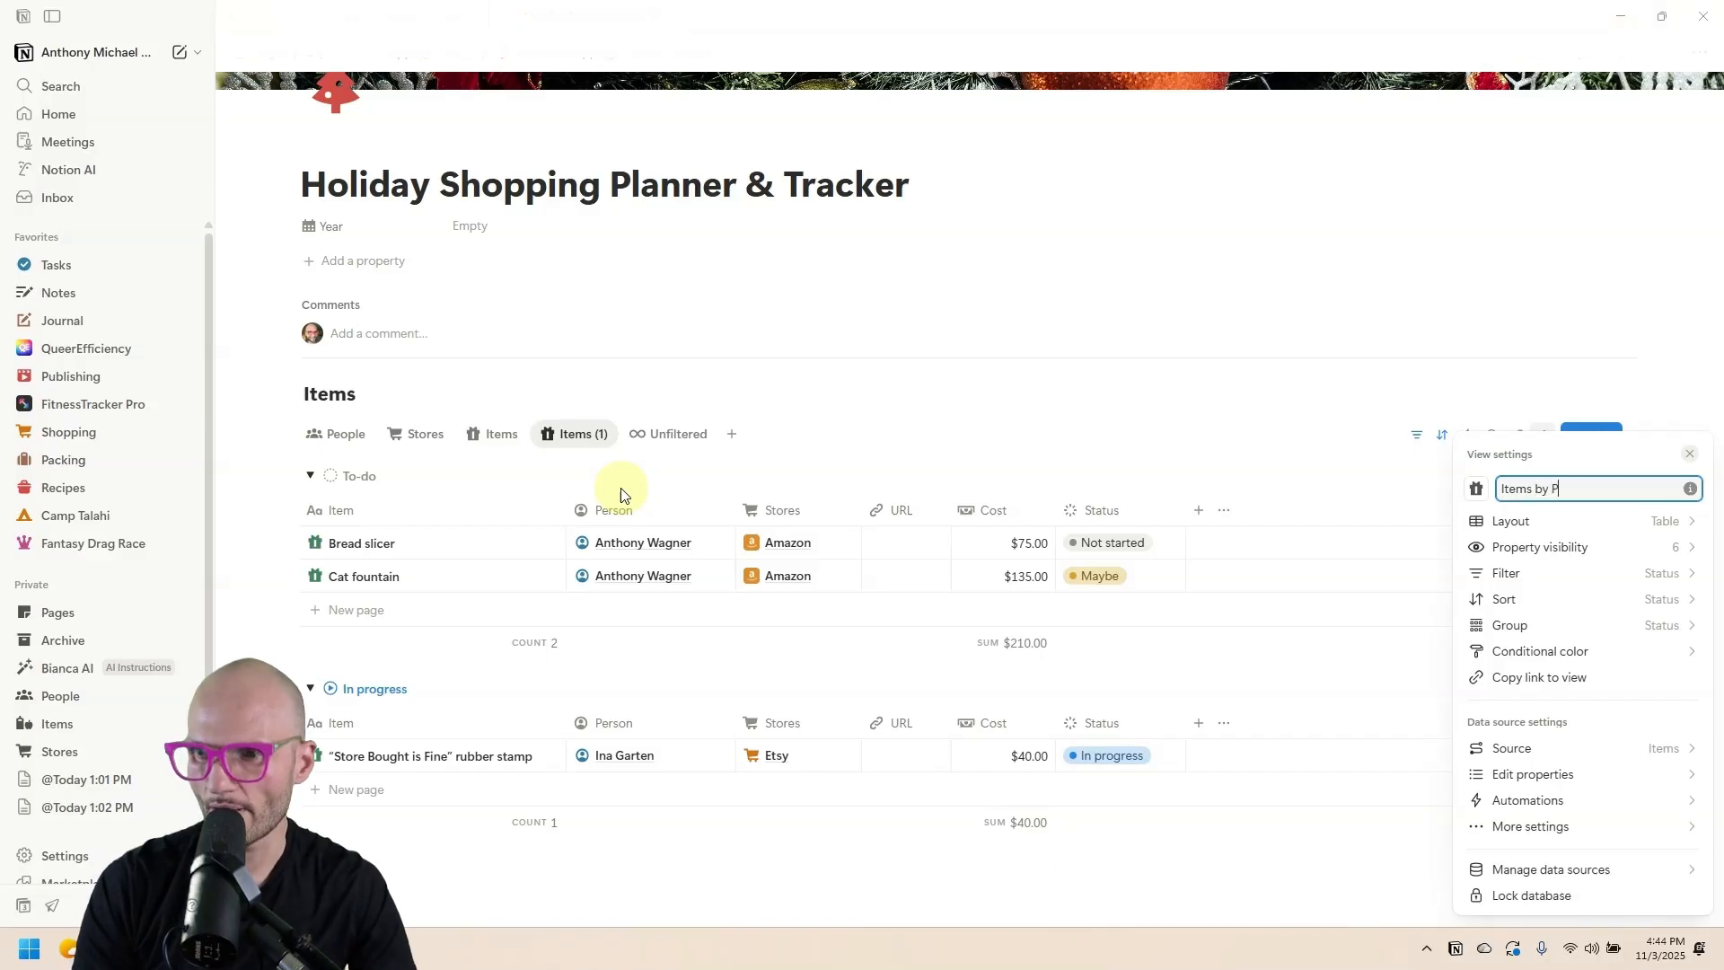
text(erson)
click(957, 462)
Group the Items by Person view by the Person property.
click(662, 517)
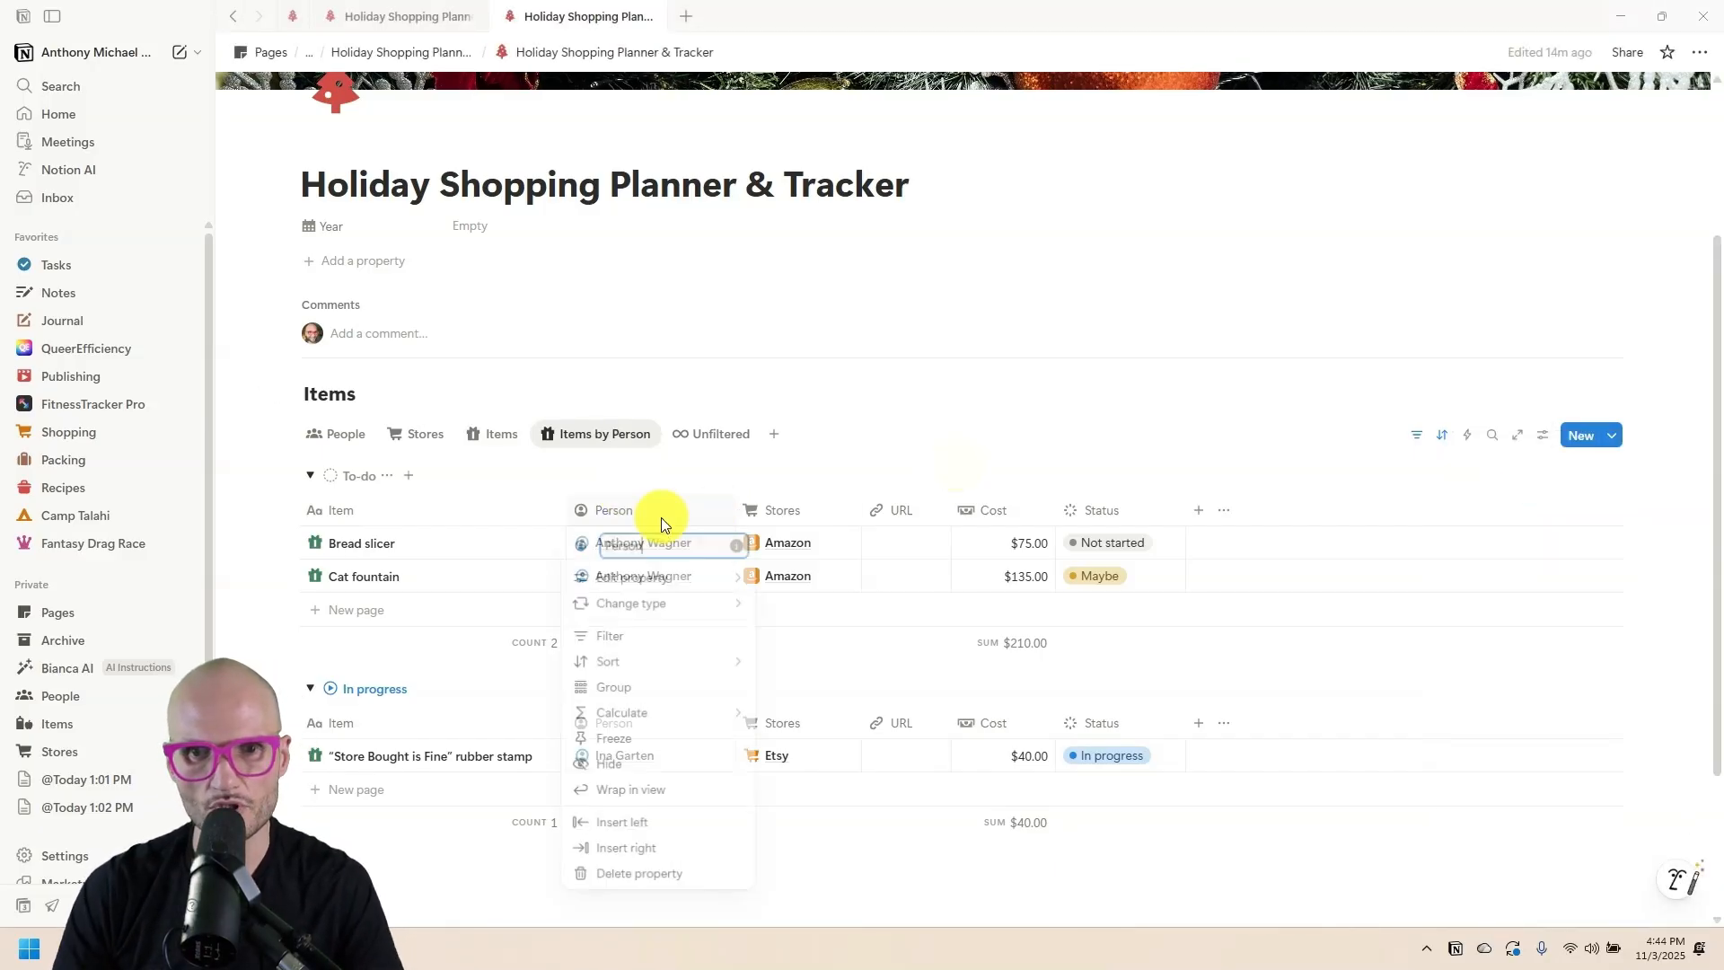
click(658, 687)
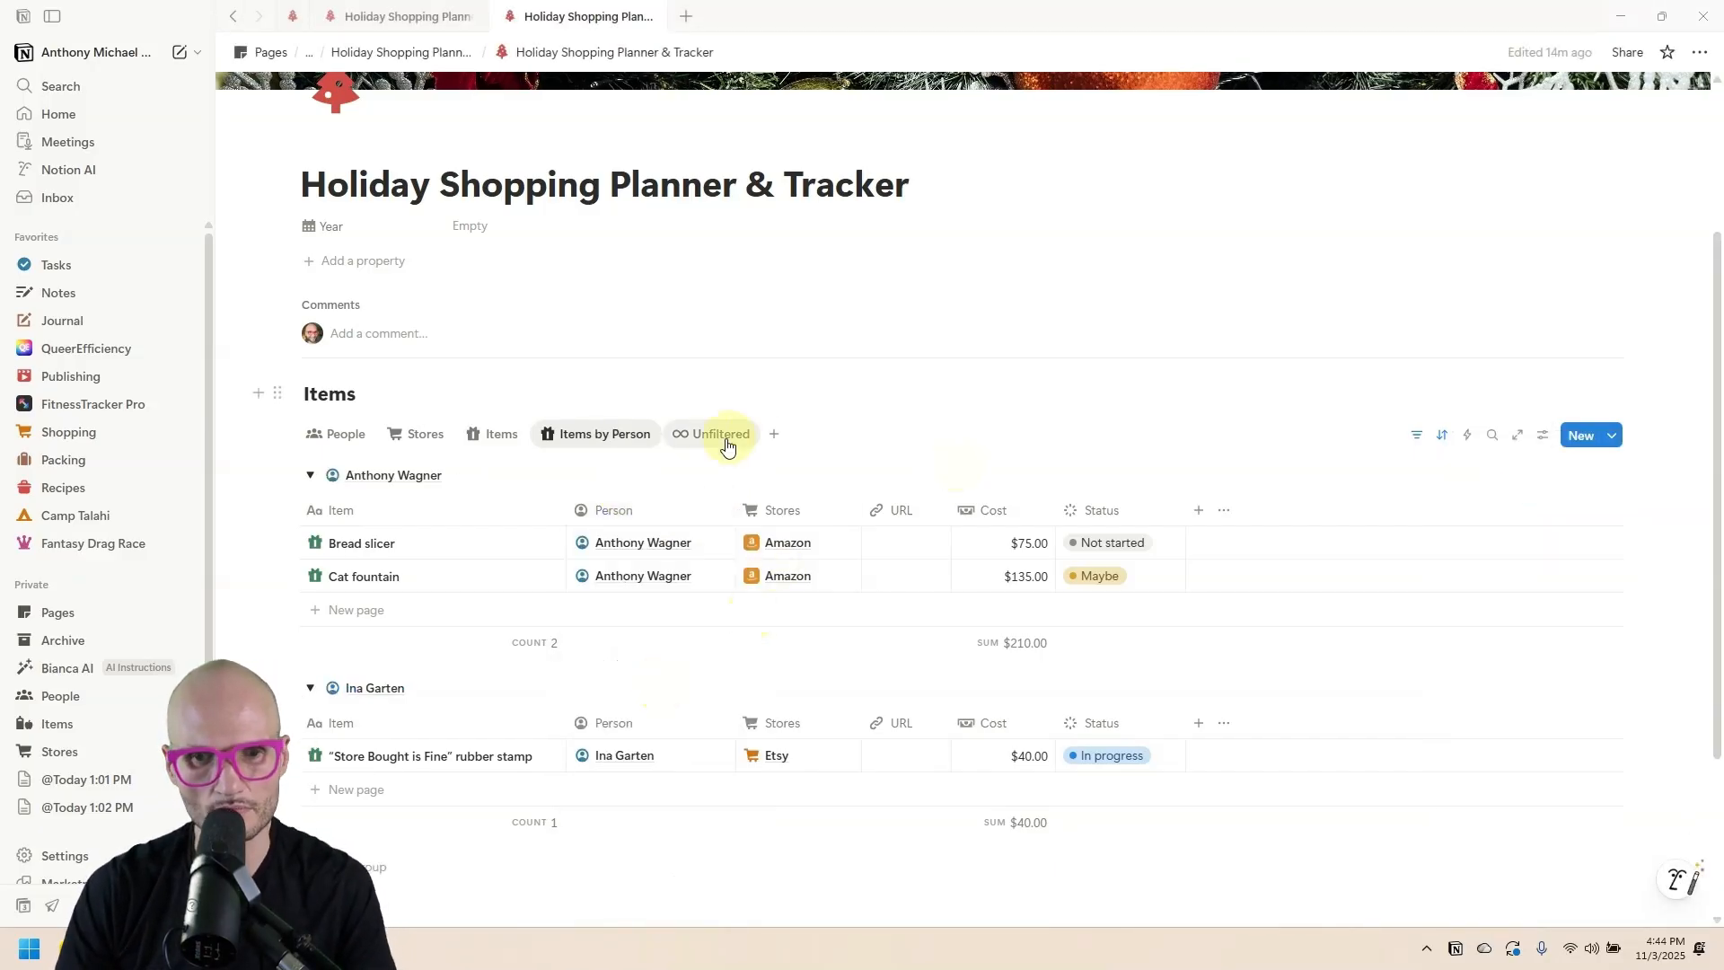
scroll(556, 467, down, 2)
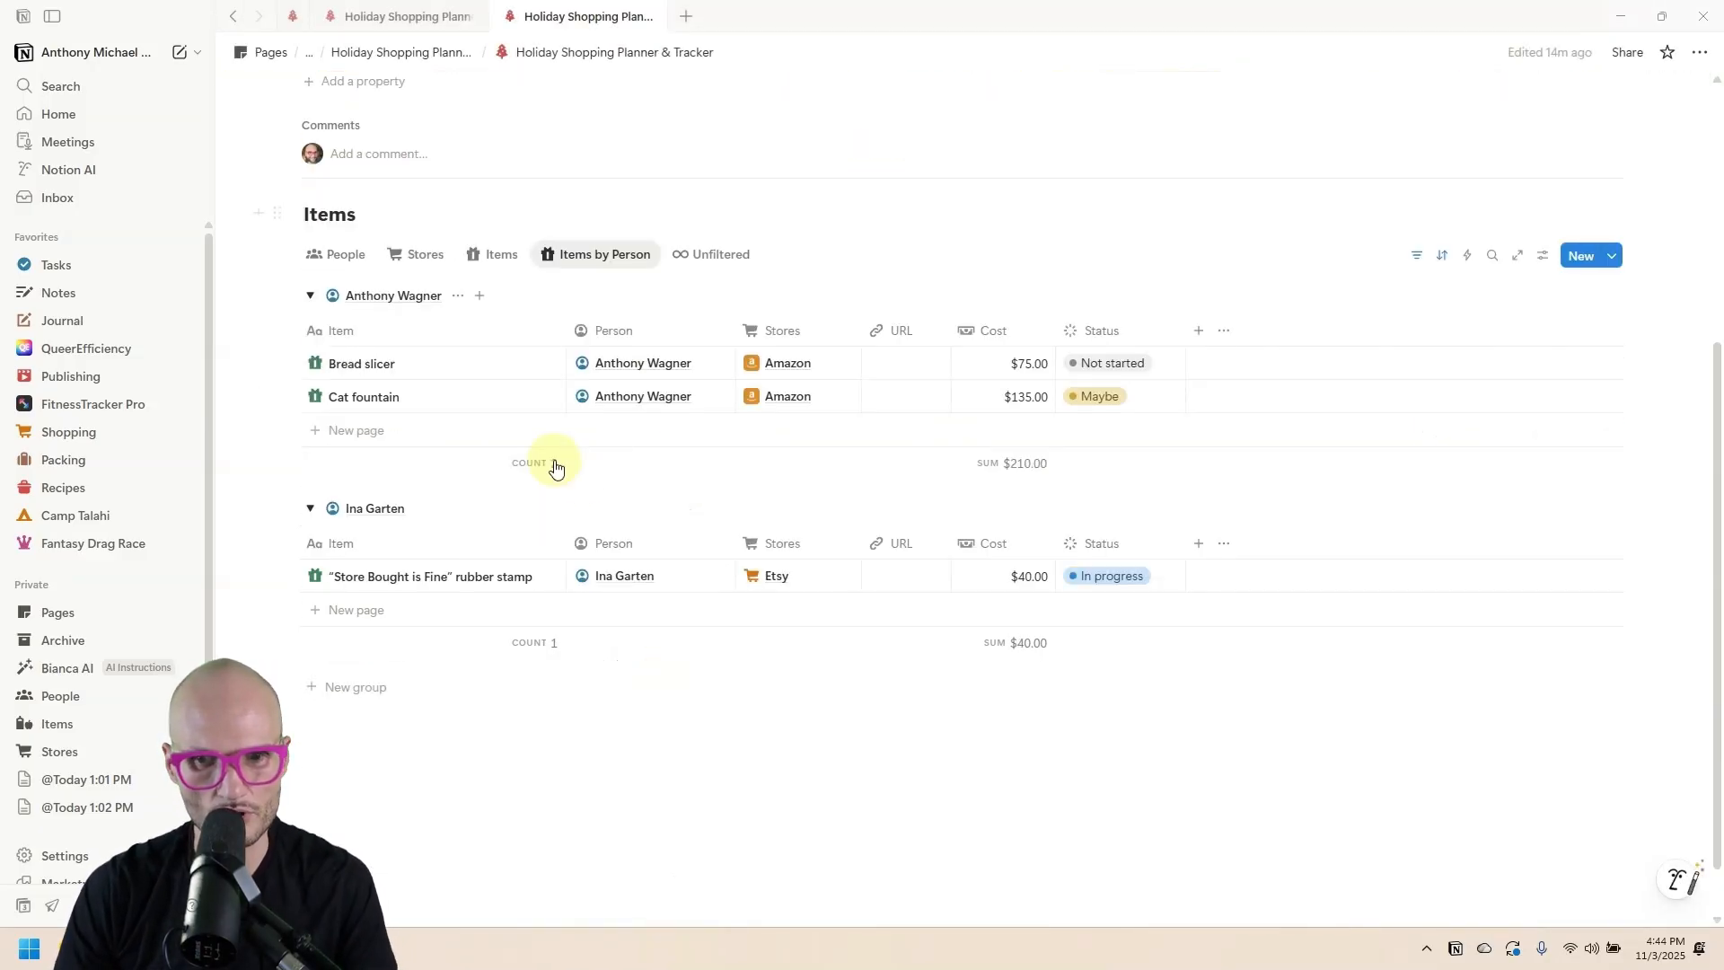
click(575, 256)
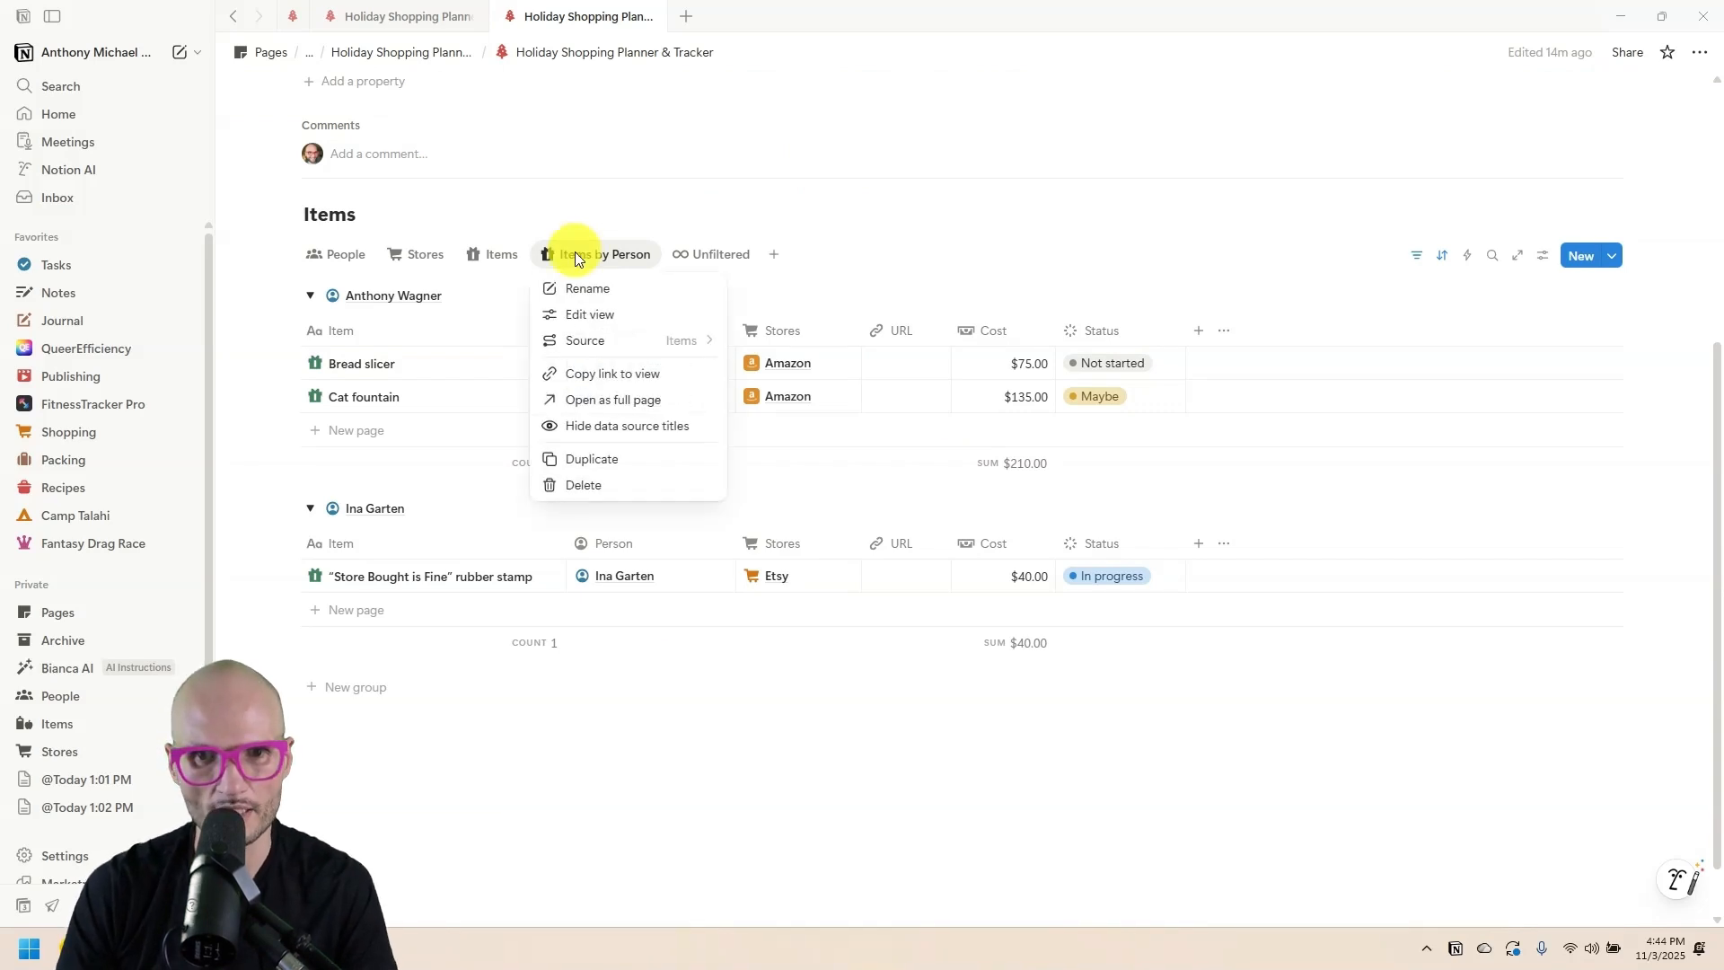
Duplicate the Items by Person view and rename the copy 'Items by Store'.
click(638, 460)
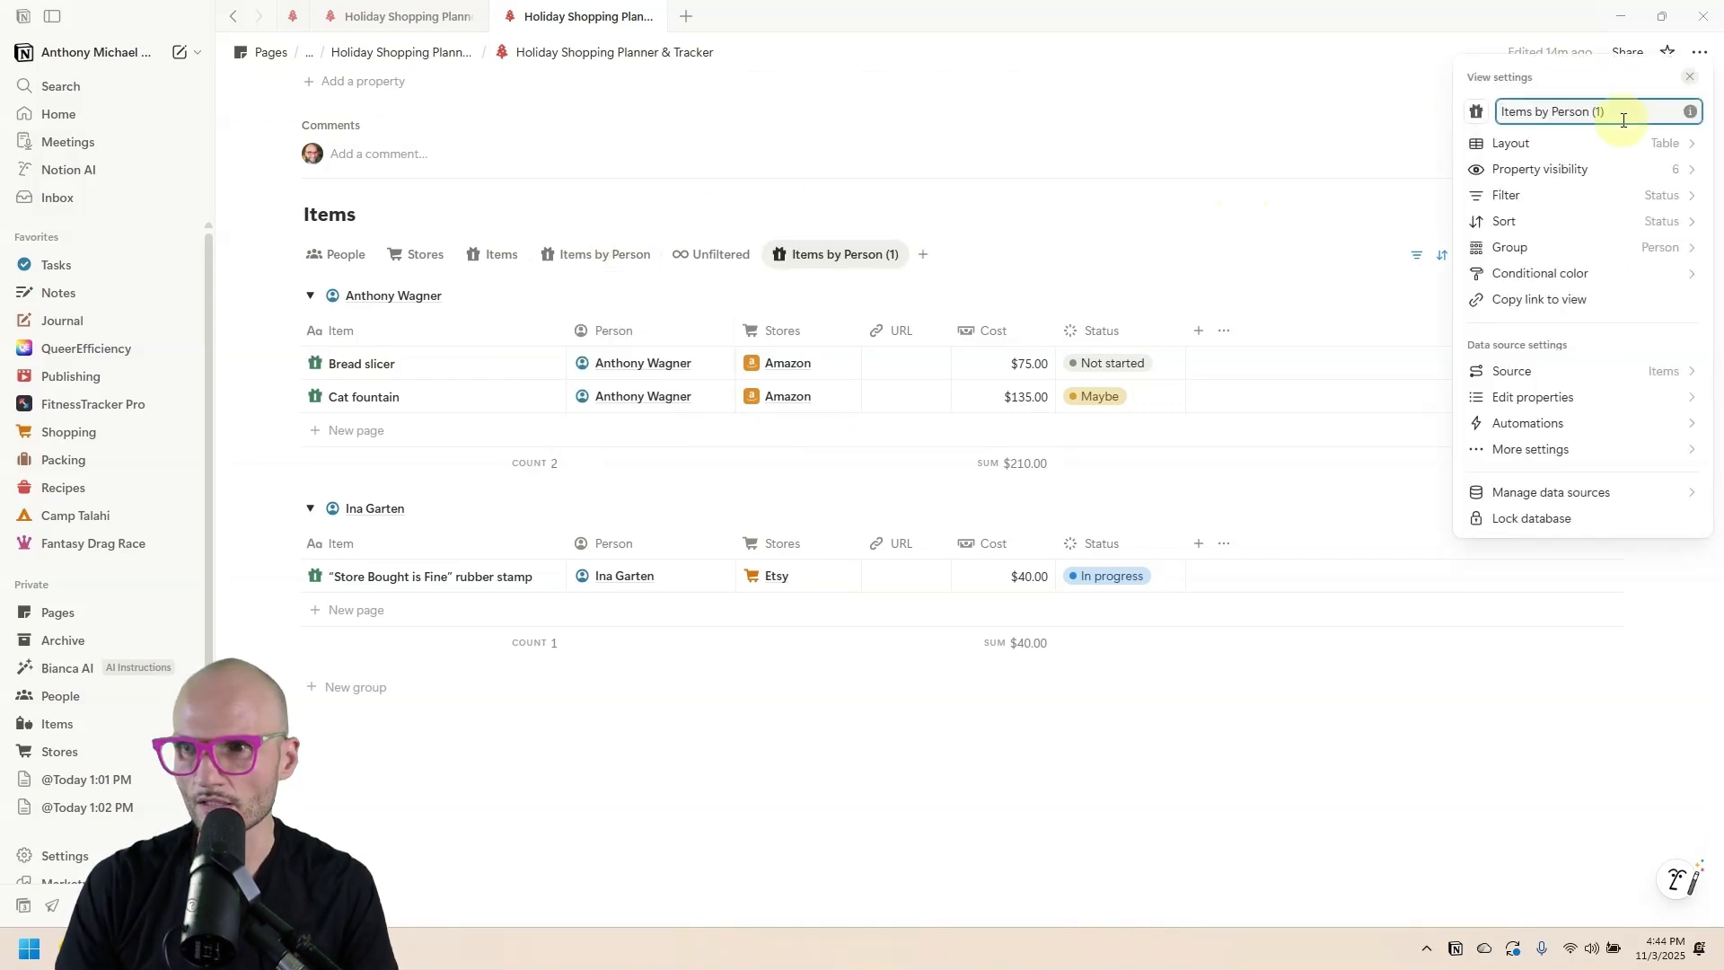
drag(1623, 115, 1551, 115)
text(Stor)
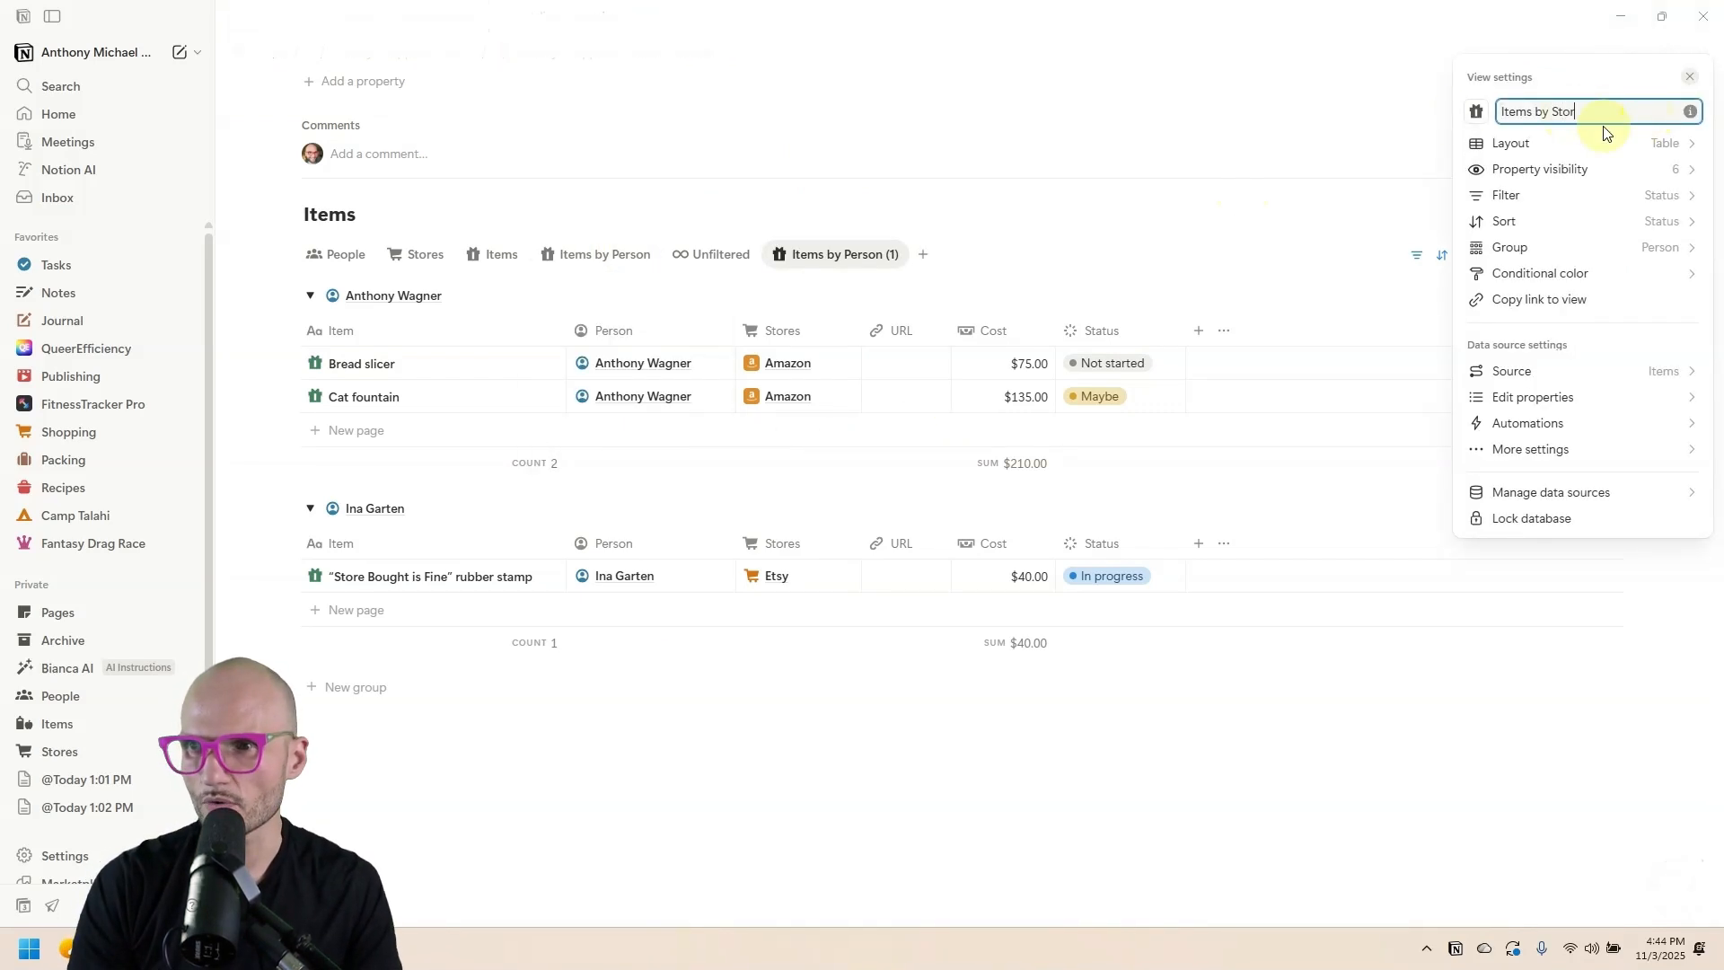
text(e)
key(Return)
Group Items by Store by Stores, move its tab before Unfiltered, then show People.
click(783, 330)
click(854, 512)
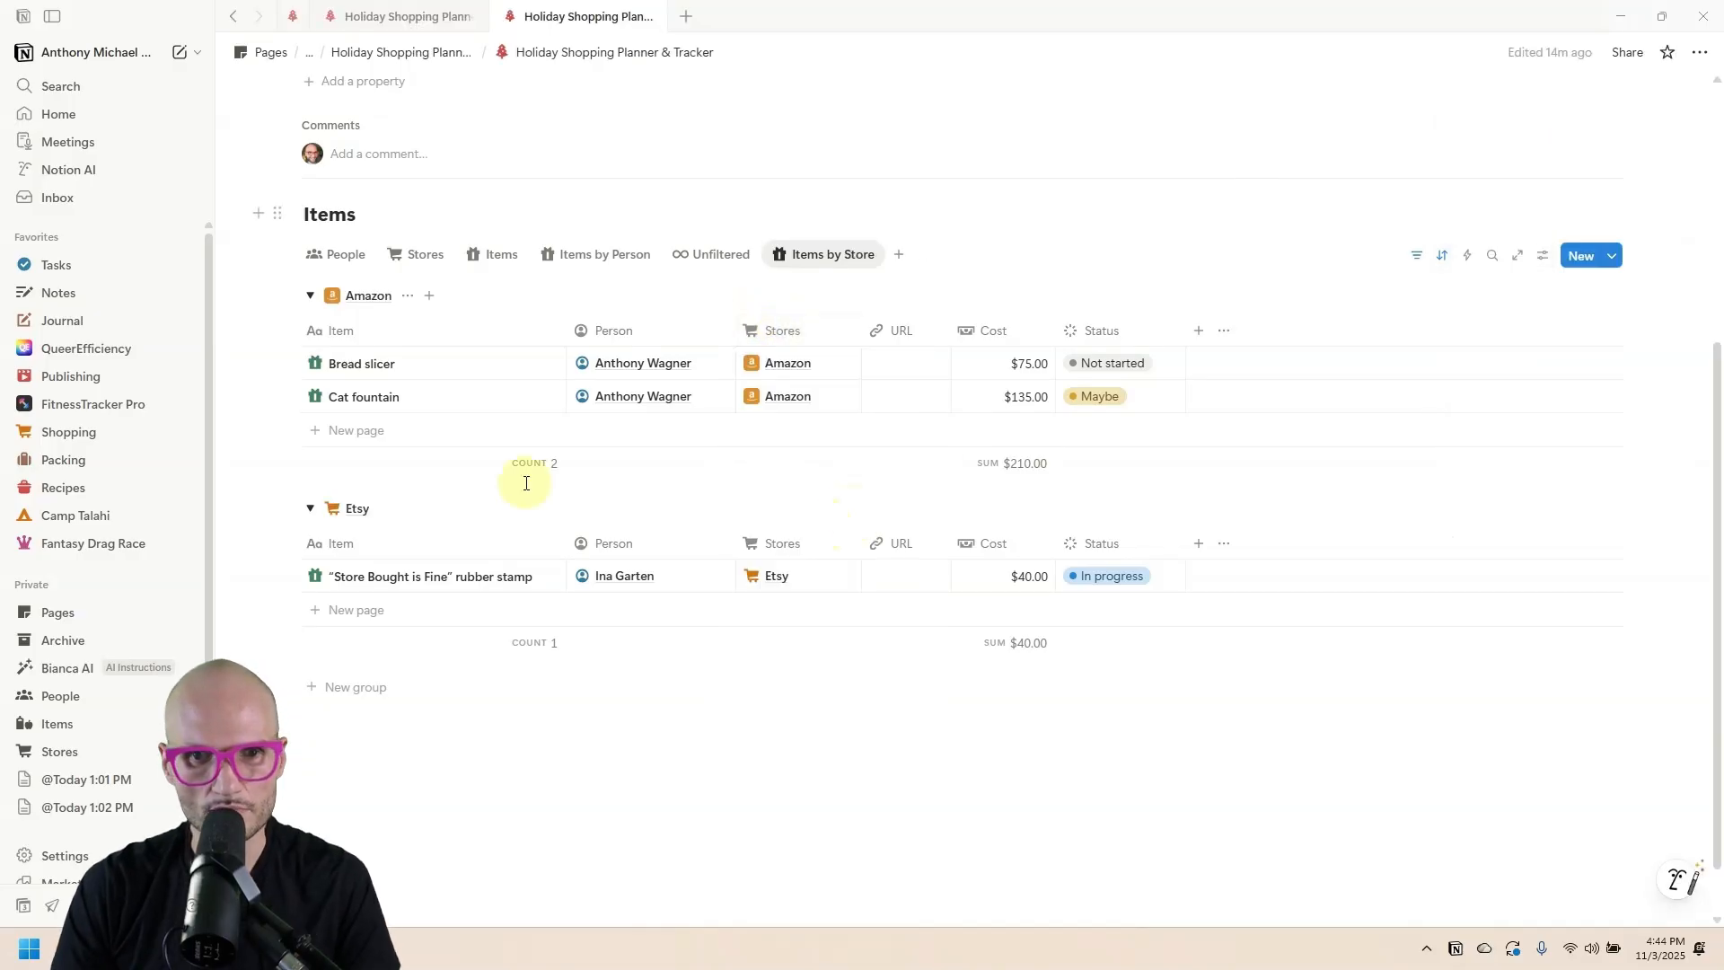
scroll(526, 478, down, 2)
scroll(408, 377, up, 3)
drag(823, 278, 720, 266)
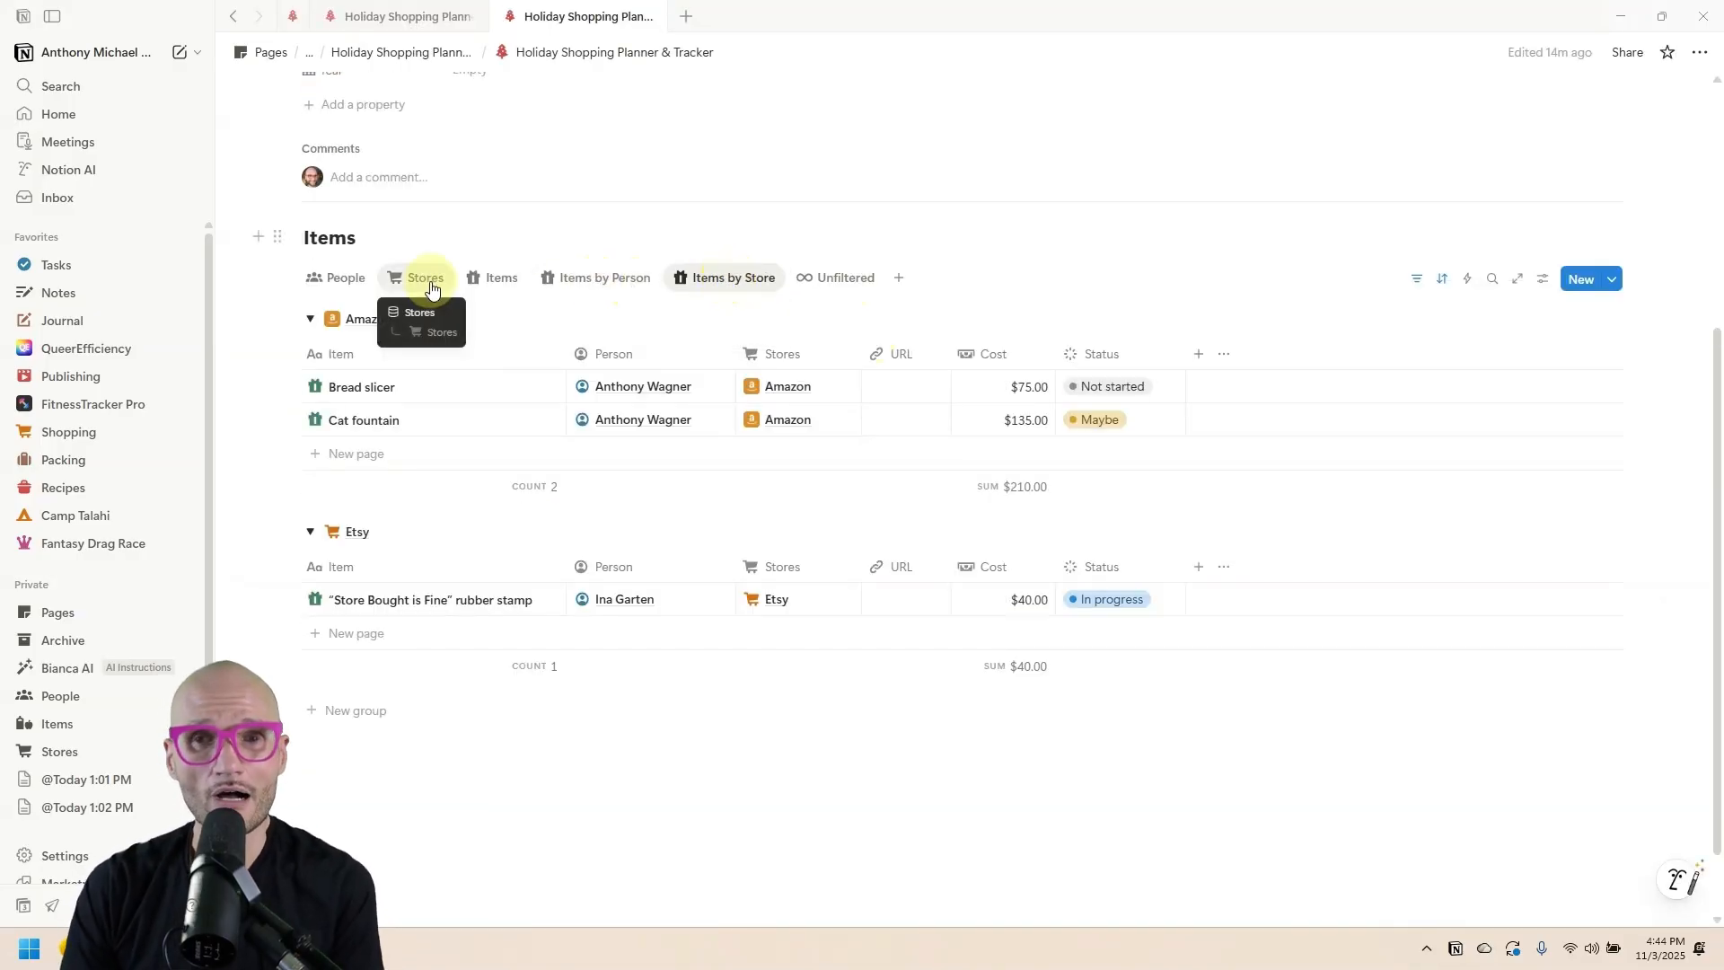
click(326, 280)
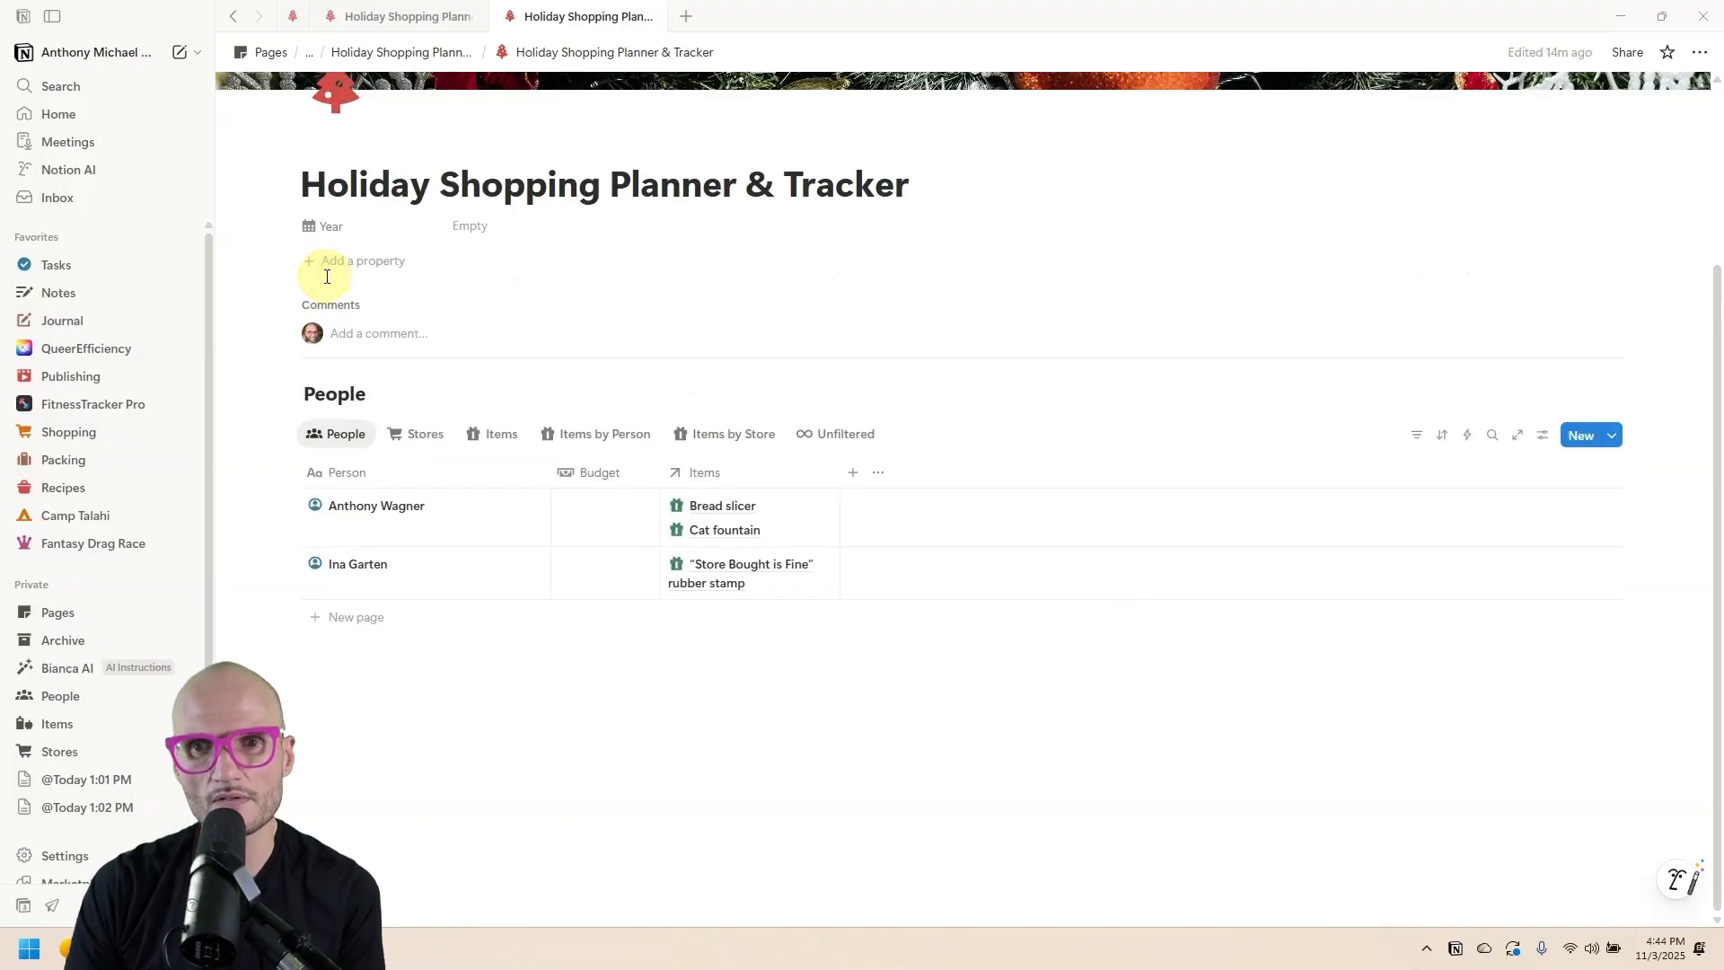
In the finished reference planner, inspect the formula behind the People Cost column.
click(479, 16)
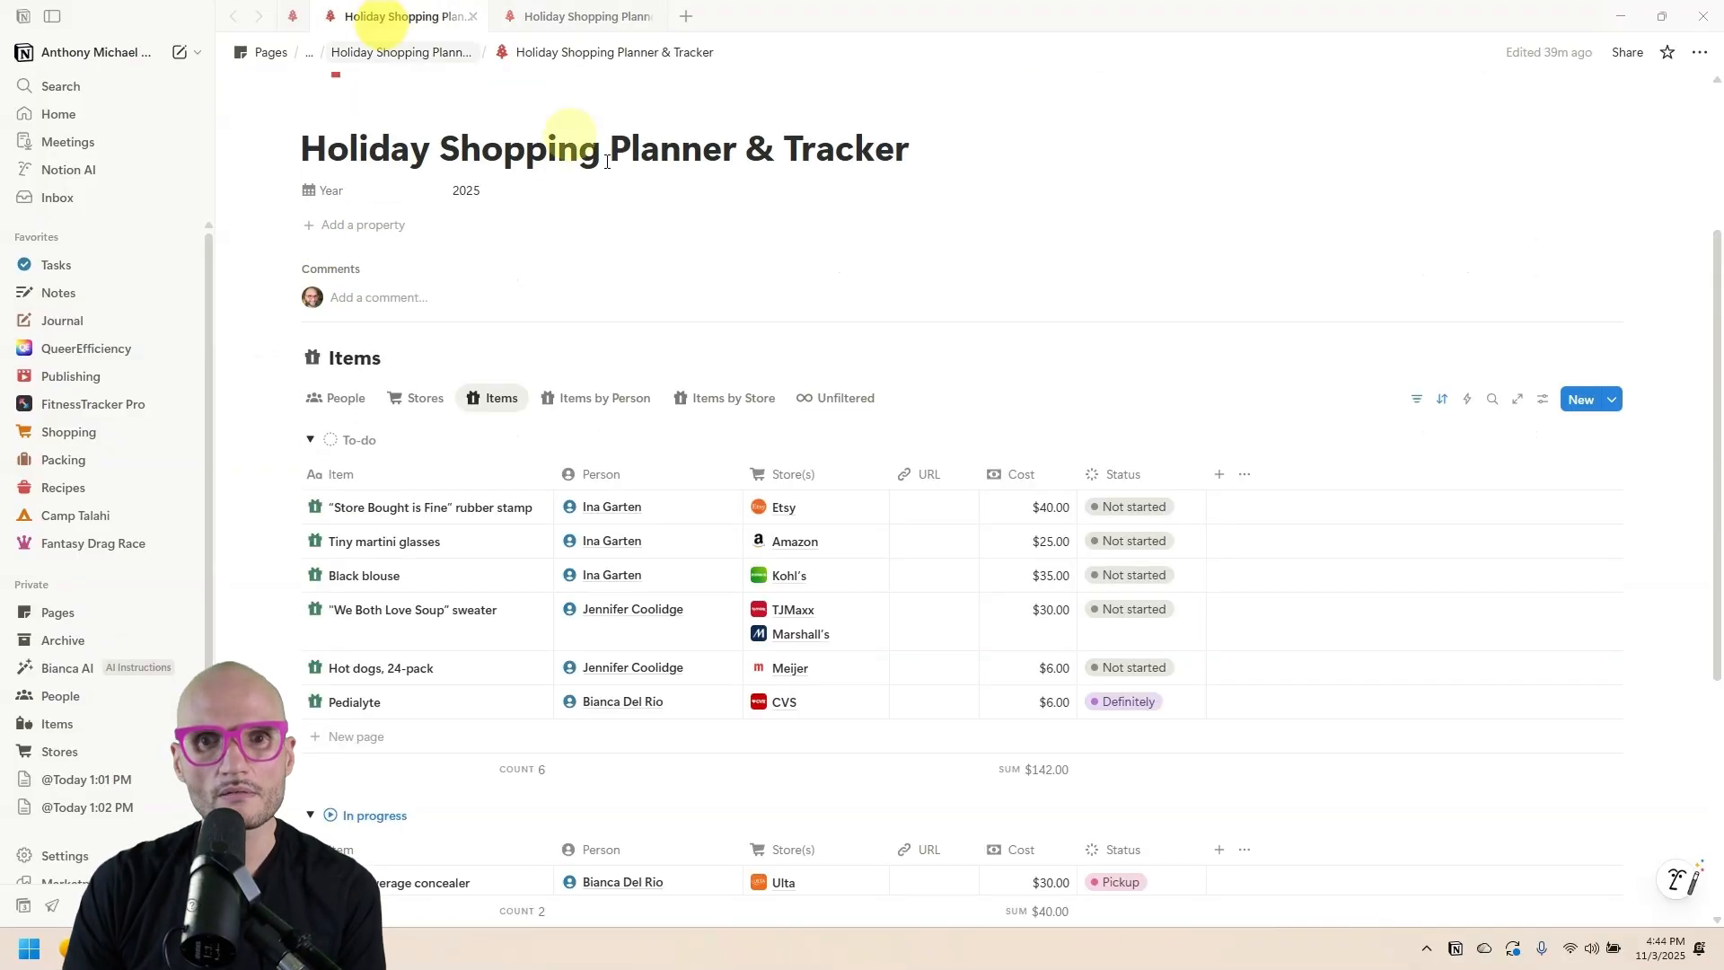
click(350, 401)
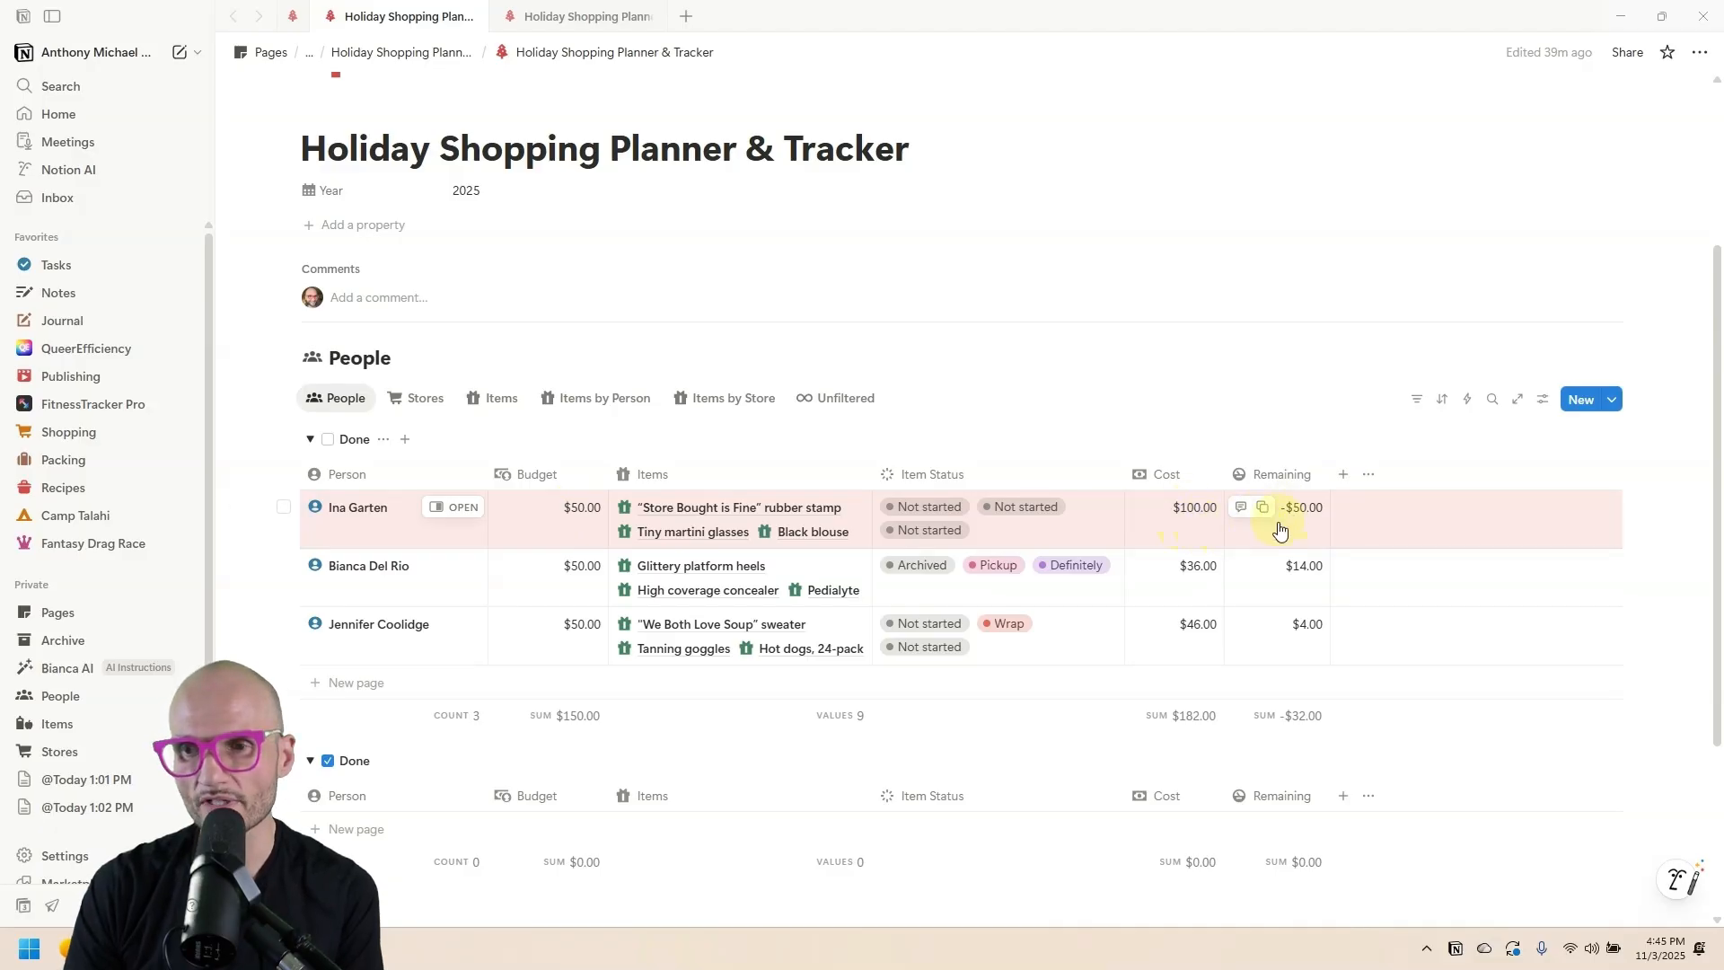
click(1189, 529)
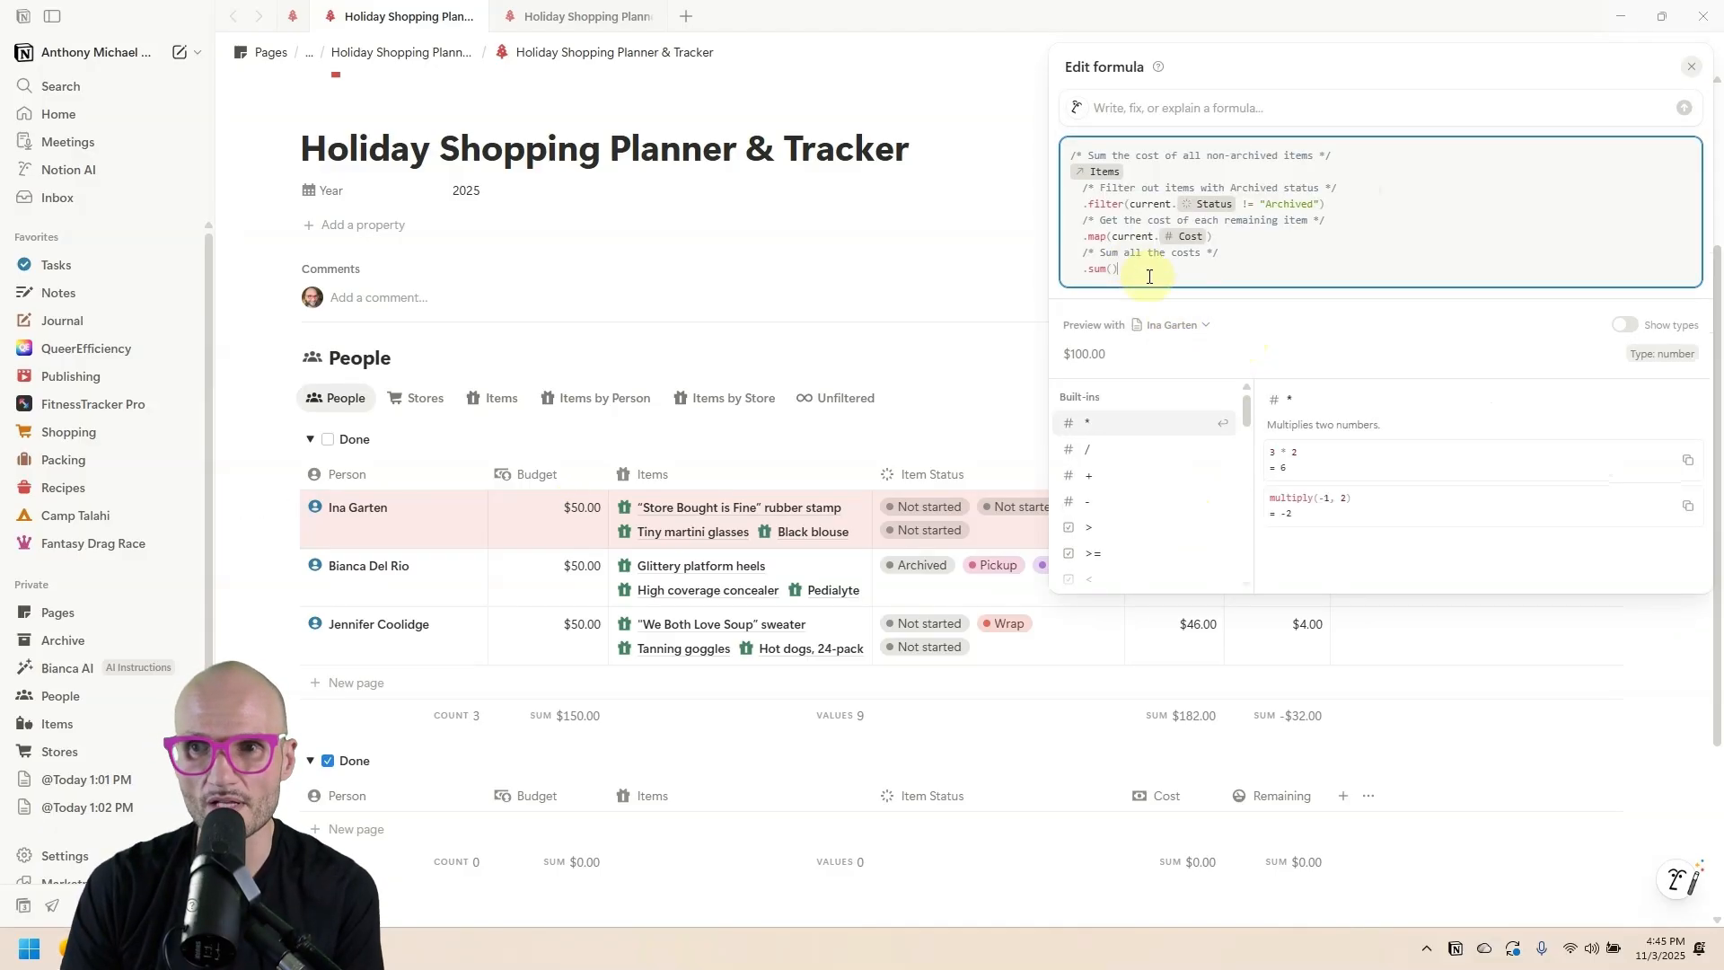
click(902, 330)
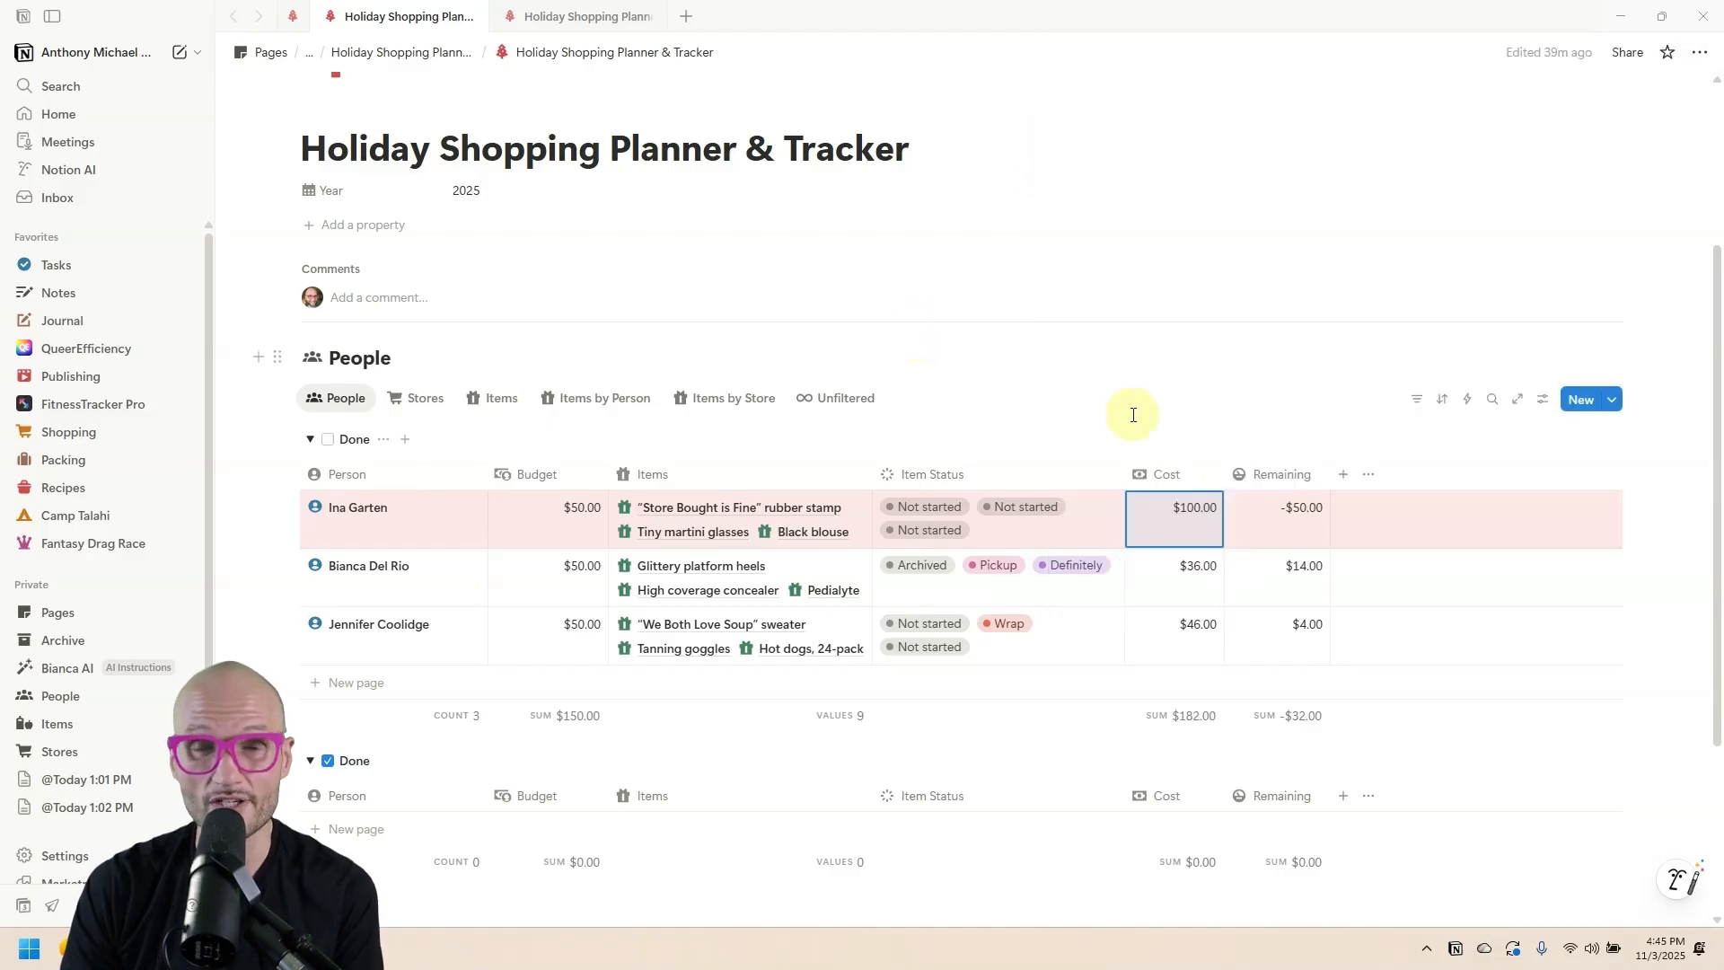
Unhide the Done checkbox property in the reference People table, then return to the new planner.
click(1367, 476)
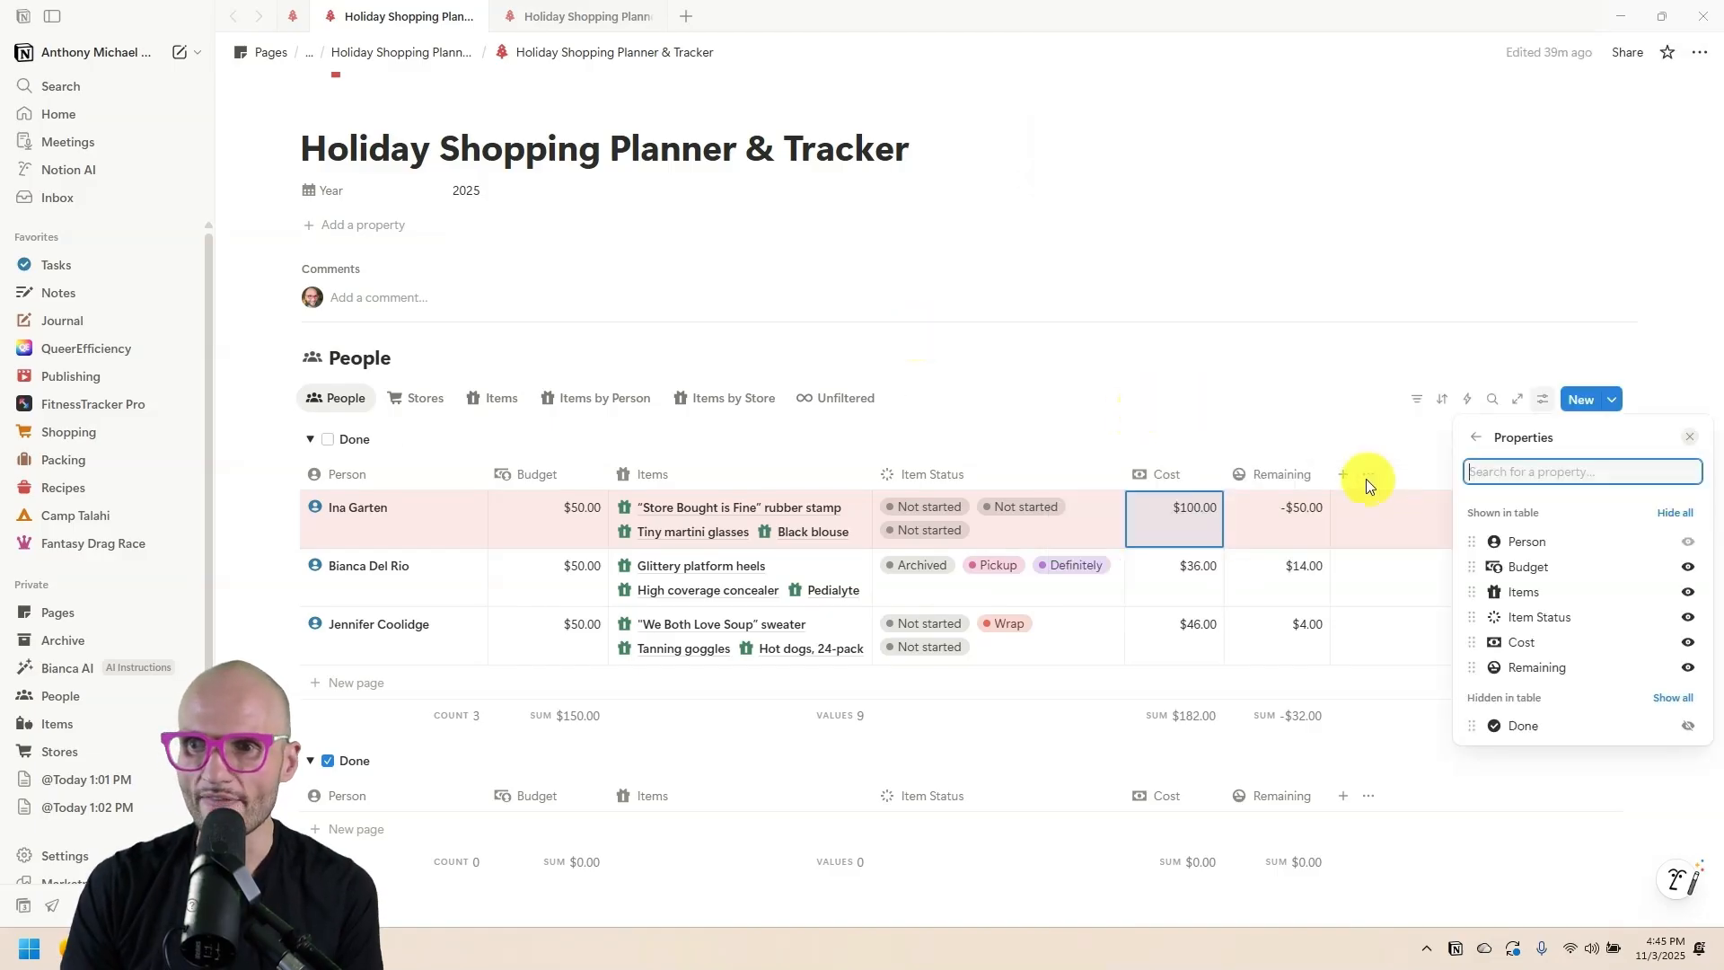
click(1687, 725)
click(1366, 440)
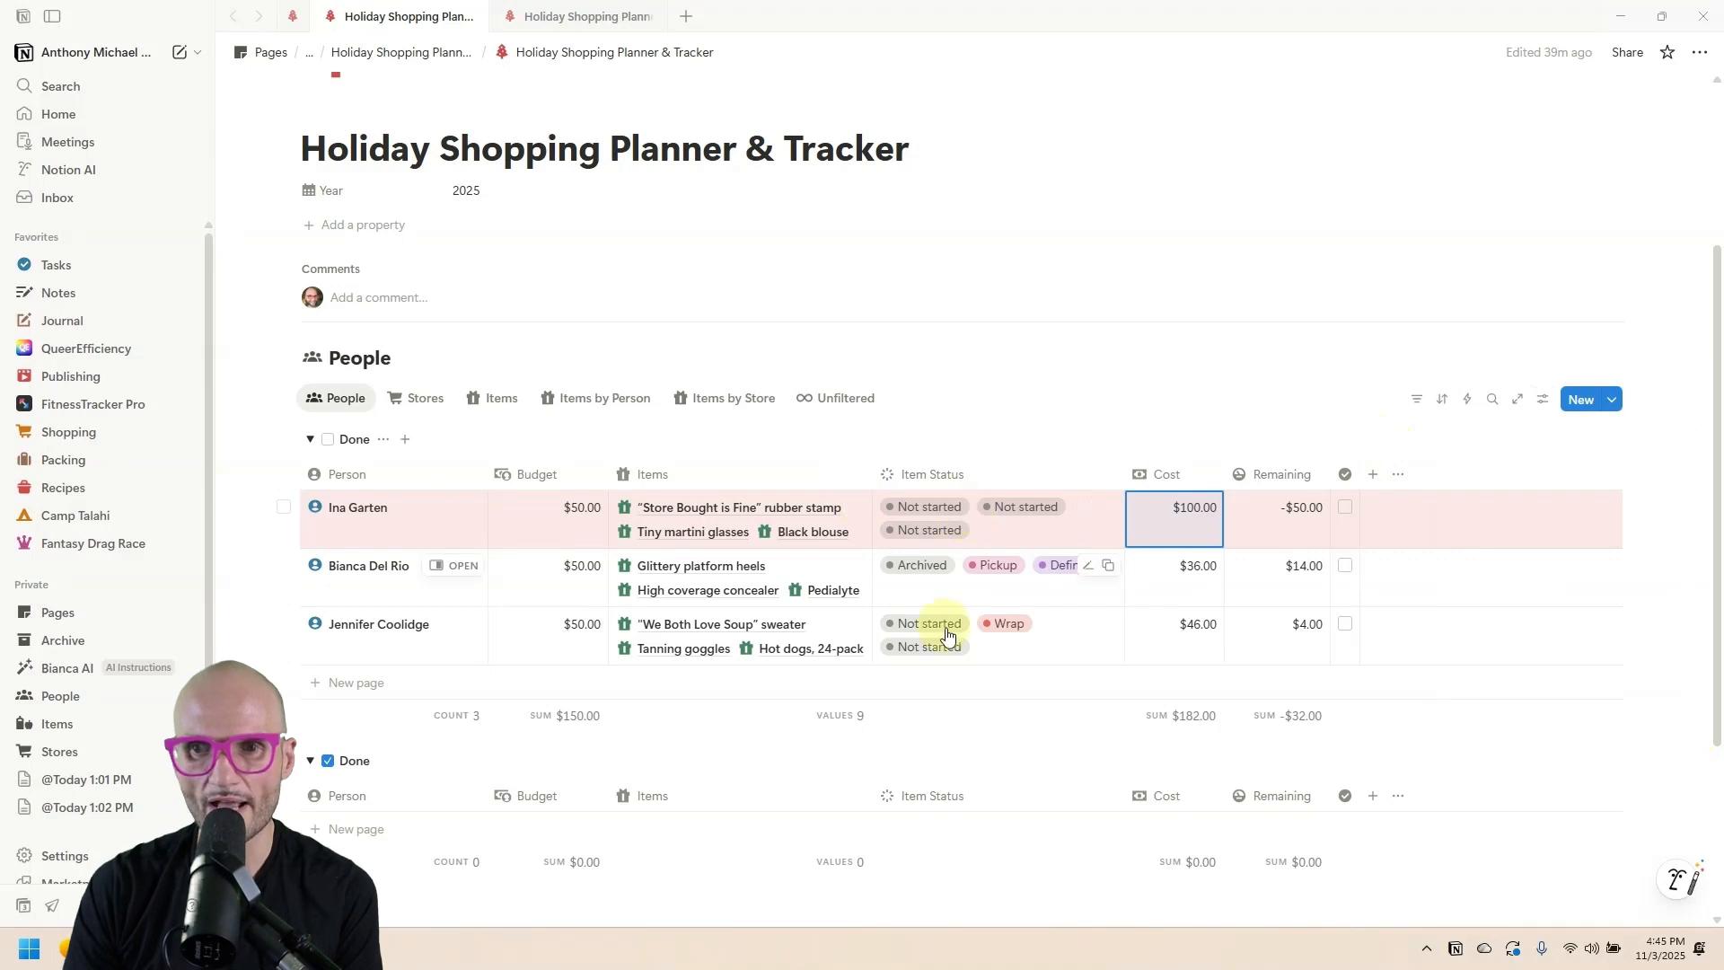
key(Right)
key(Right)
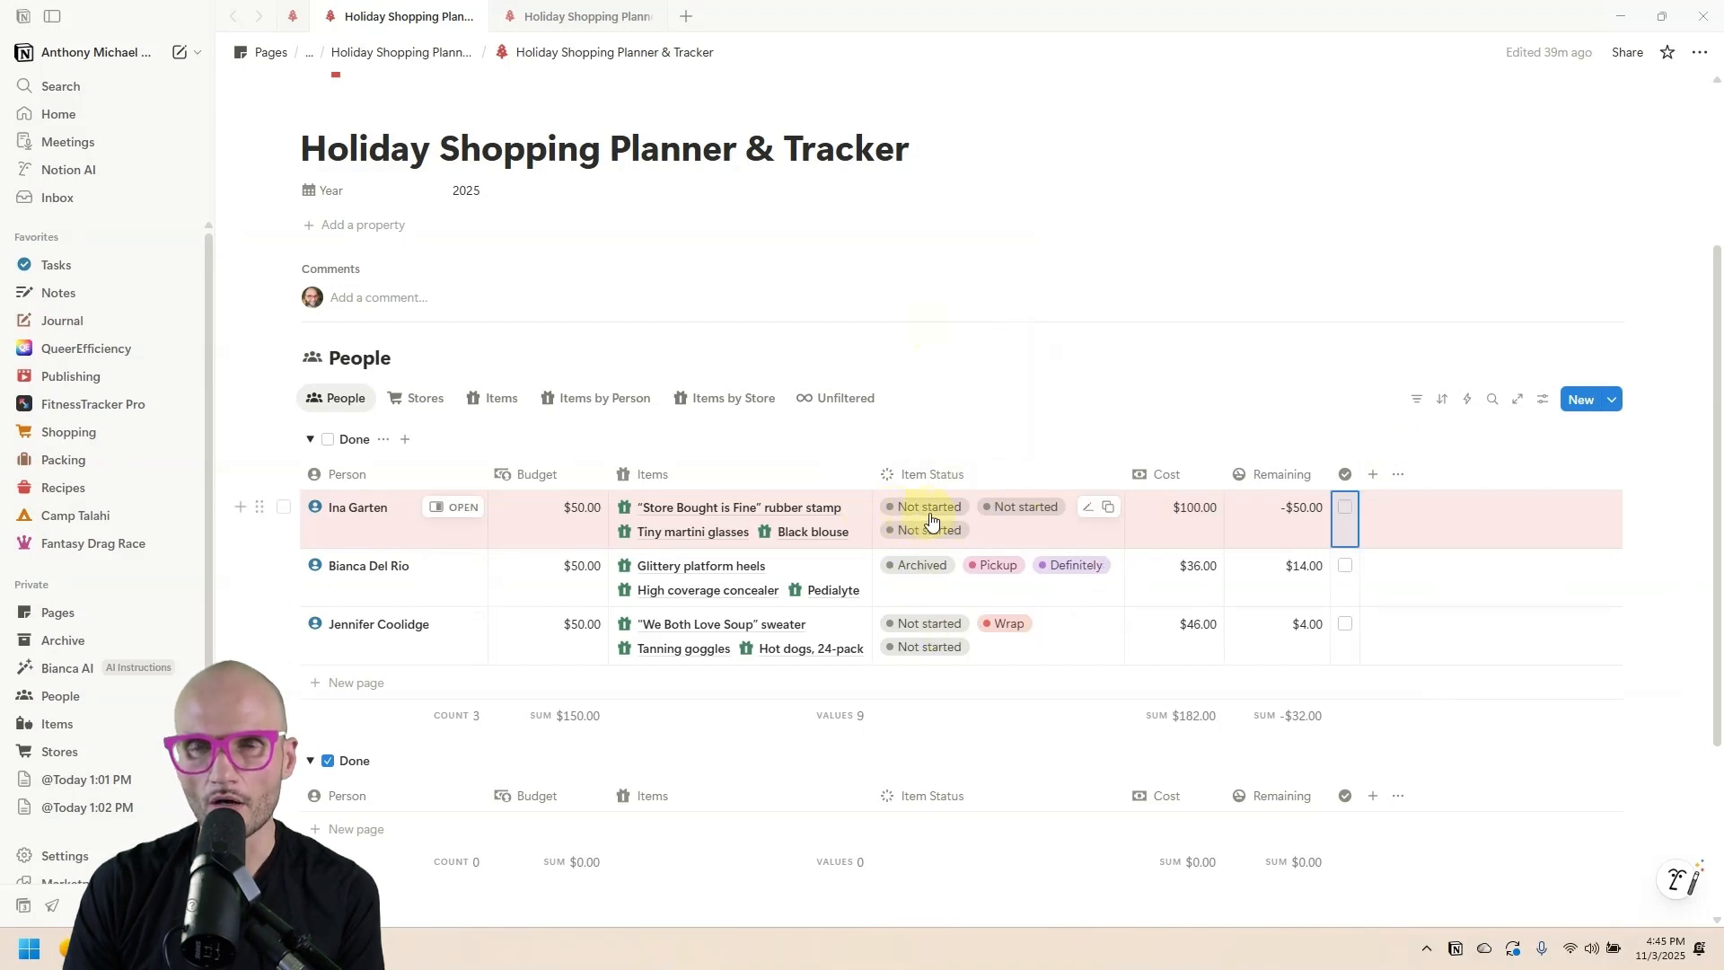
click(550, 12)
click(856, 524)
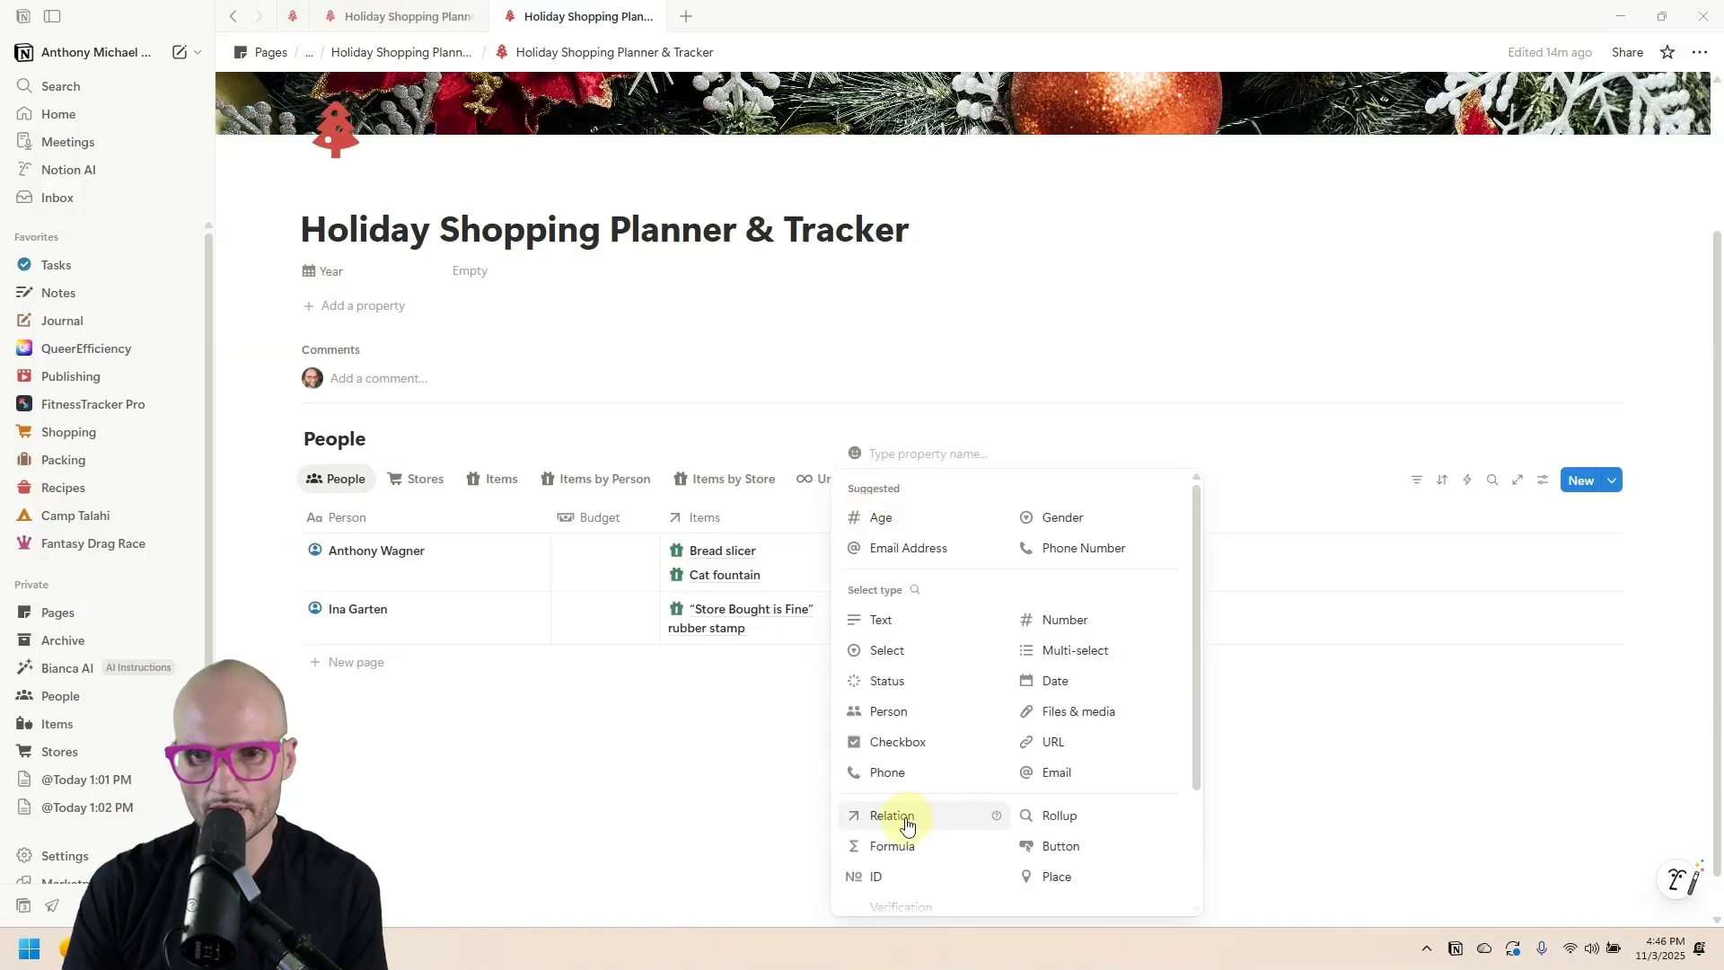
Add an 'Item Status' rollup showing each item's Status through the Items relation.
scroll(1077, 745, down, 1)
click(1062, 726)
click(934, 557)
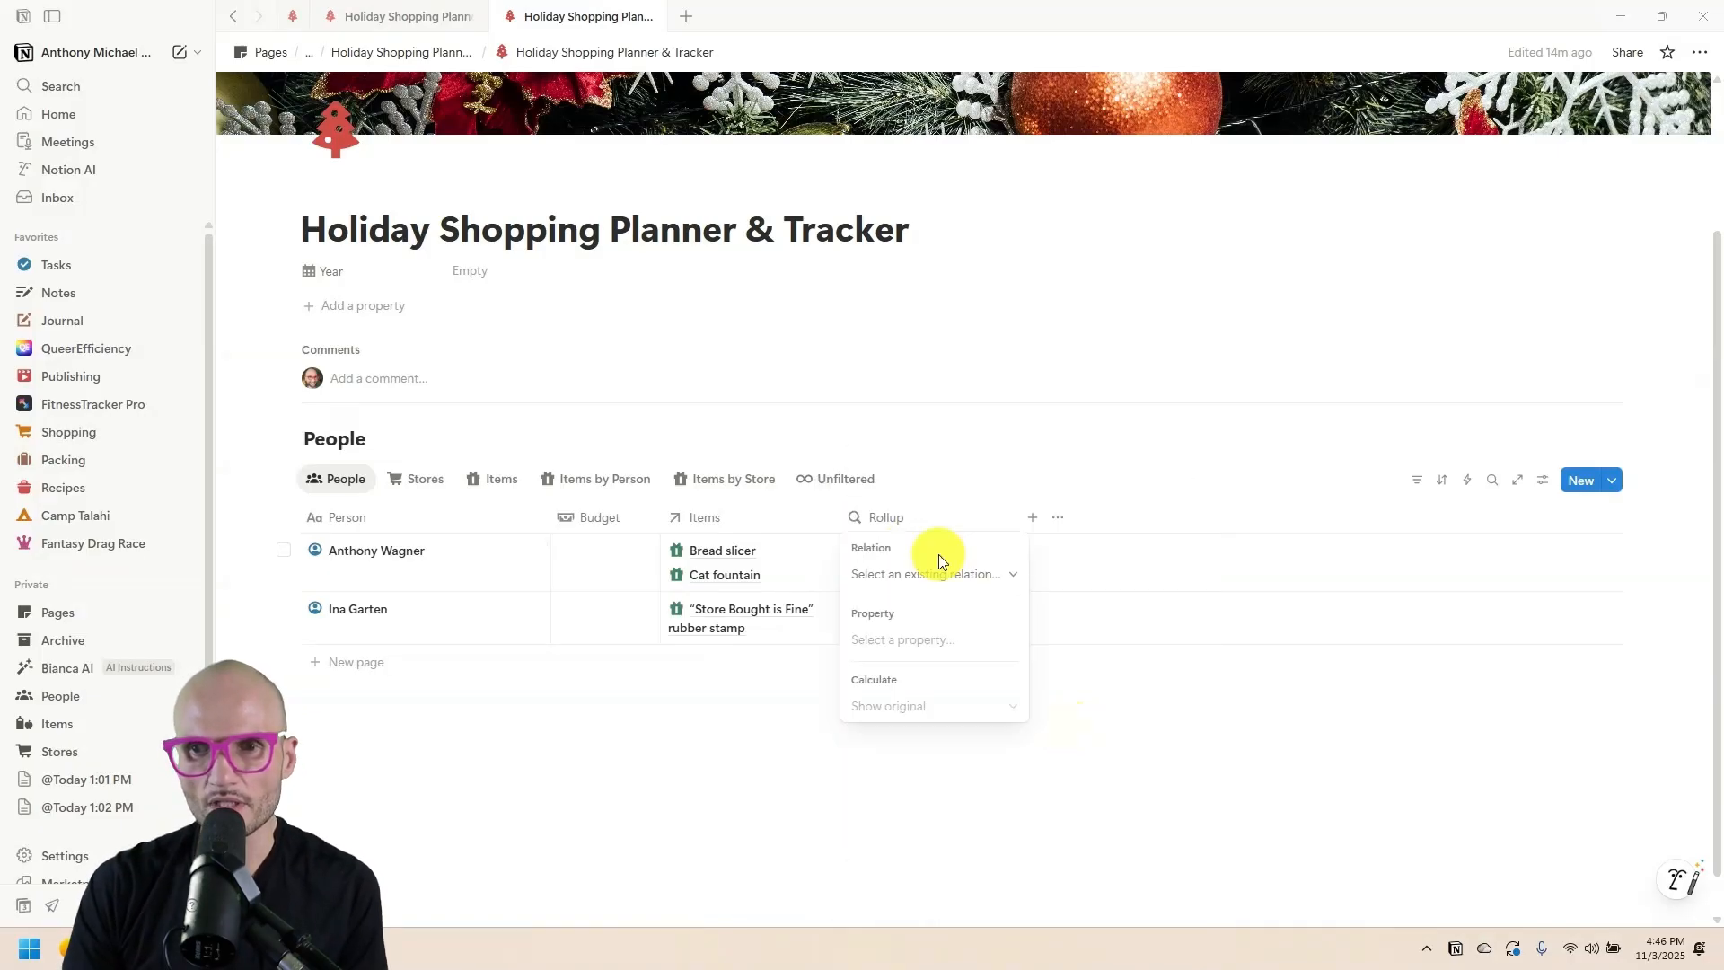
click(965, 577)
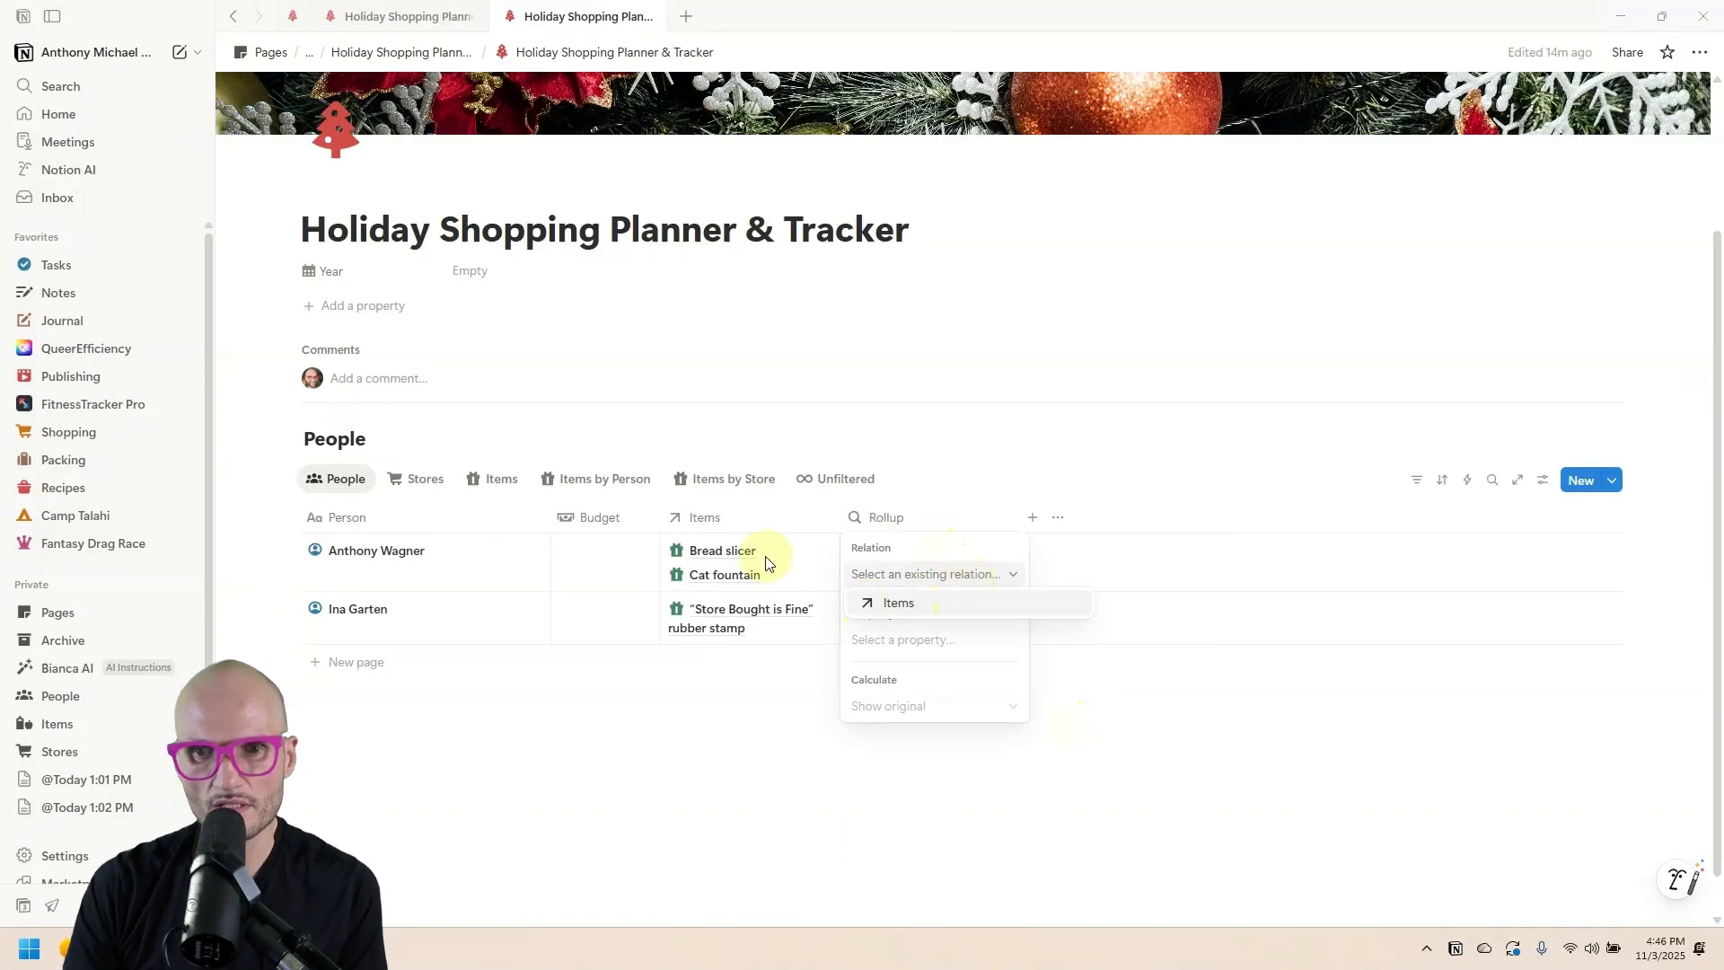
click(918, 610)
click(916, 641)
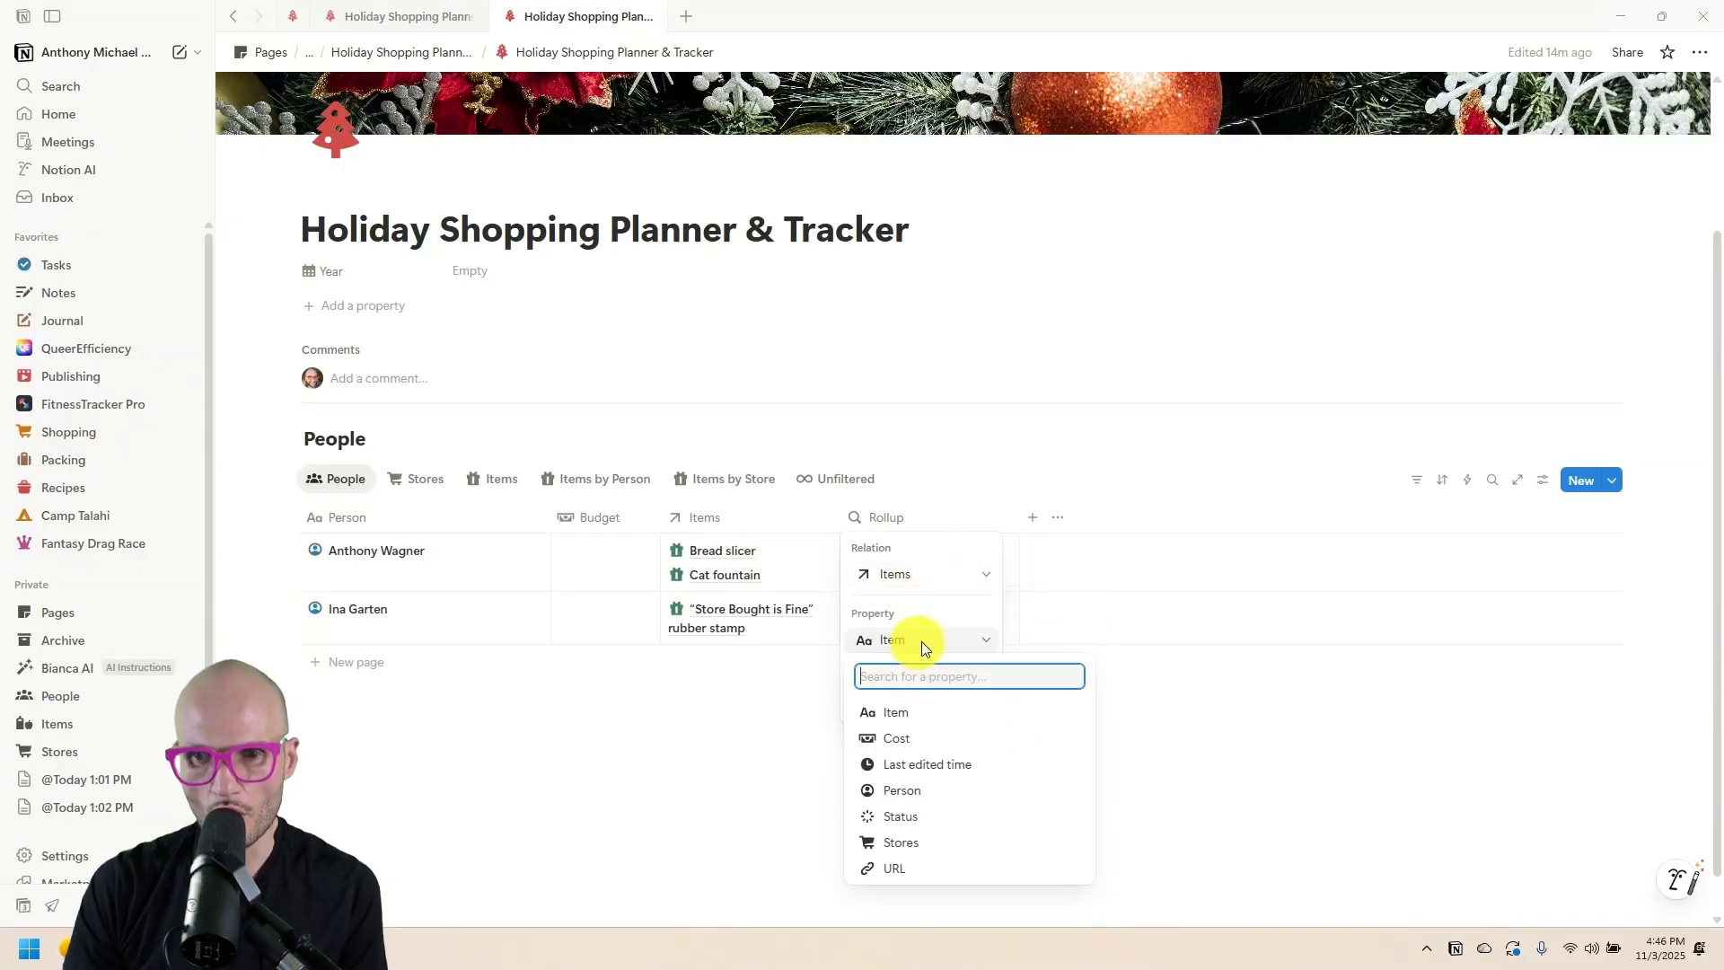
click(961, 815)
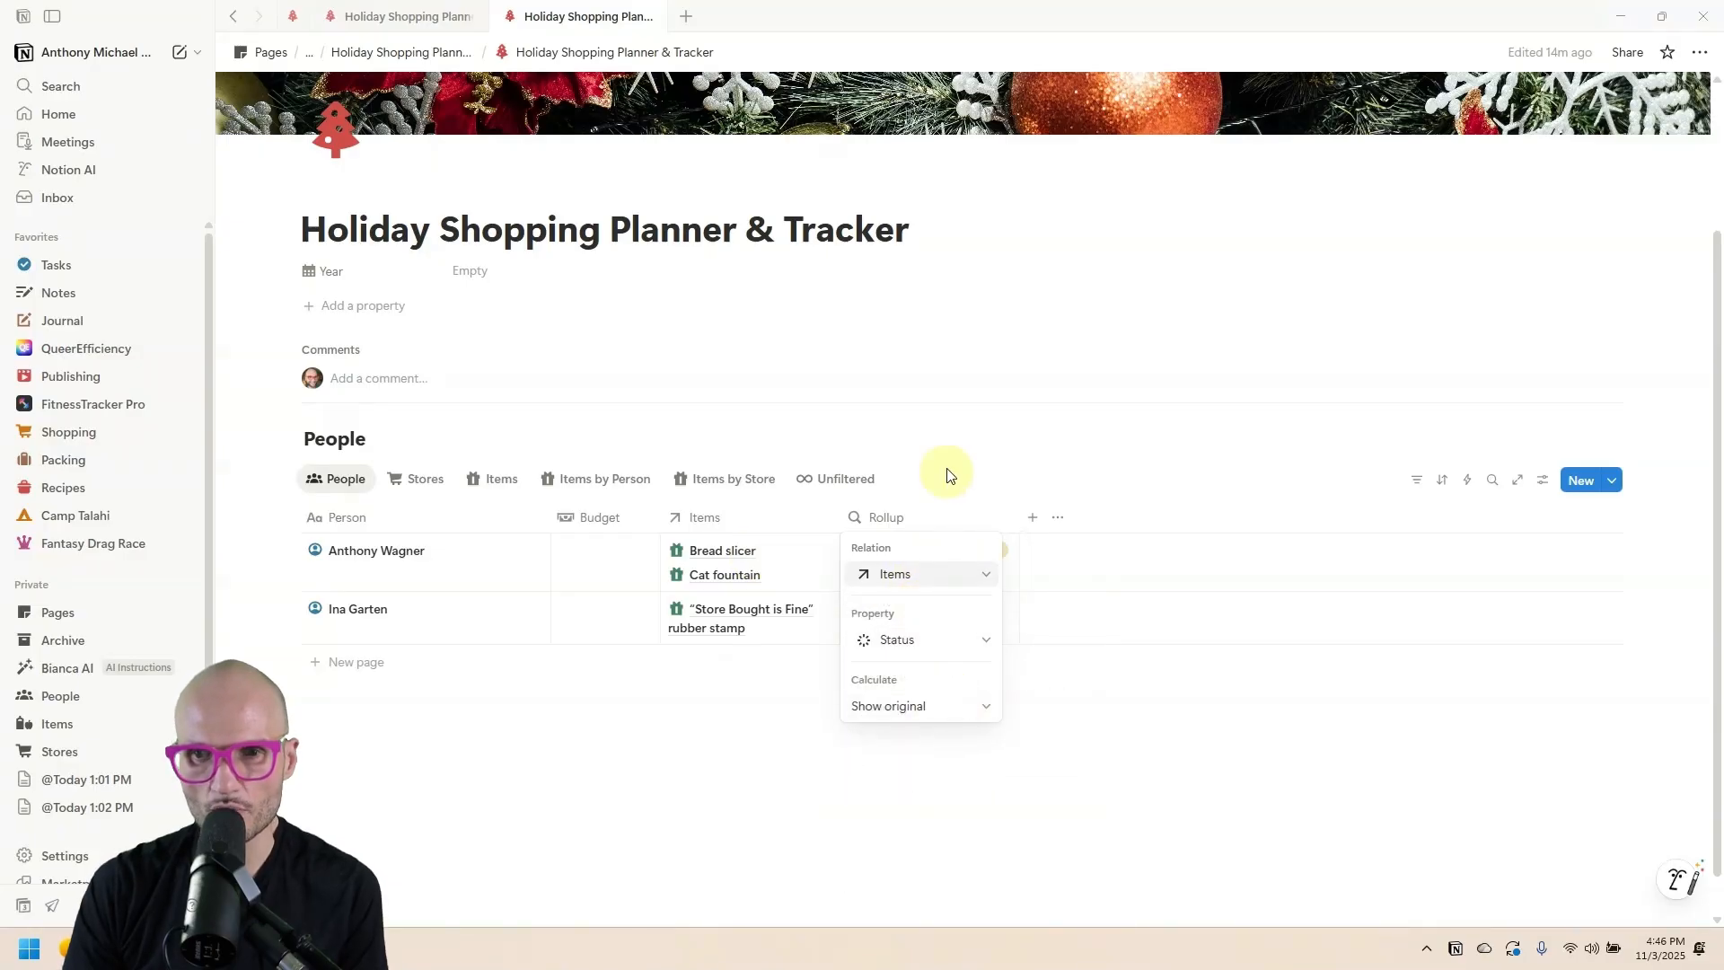
key(Escape)
drag(1017, 513, 1042, 511)
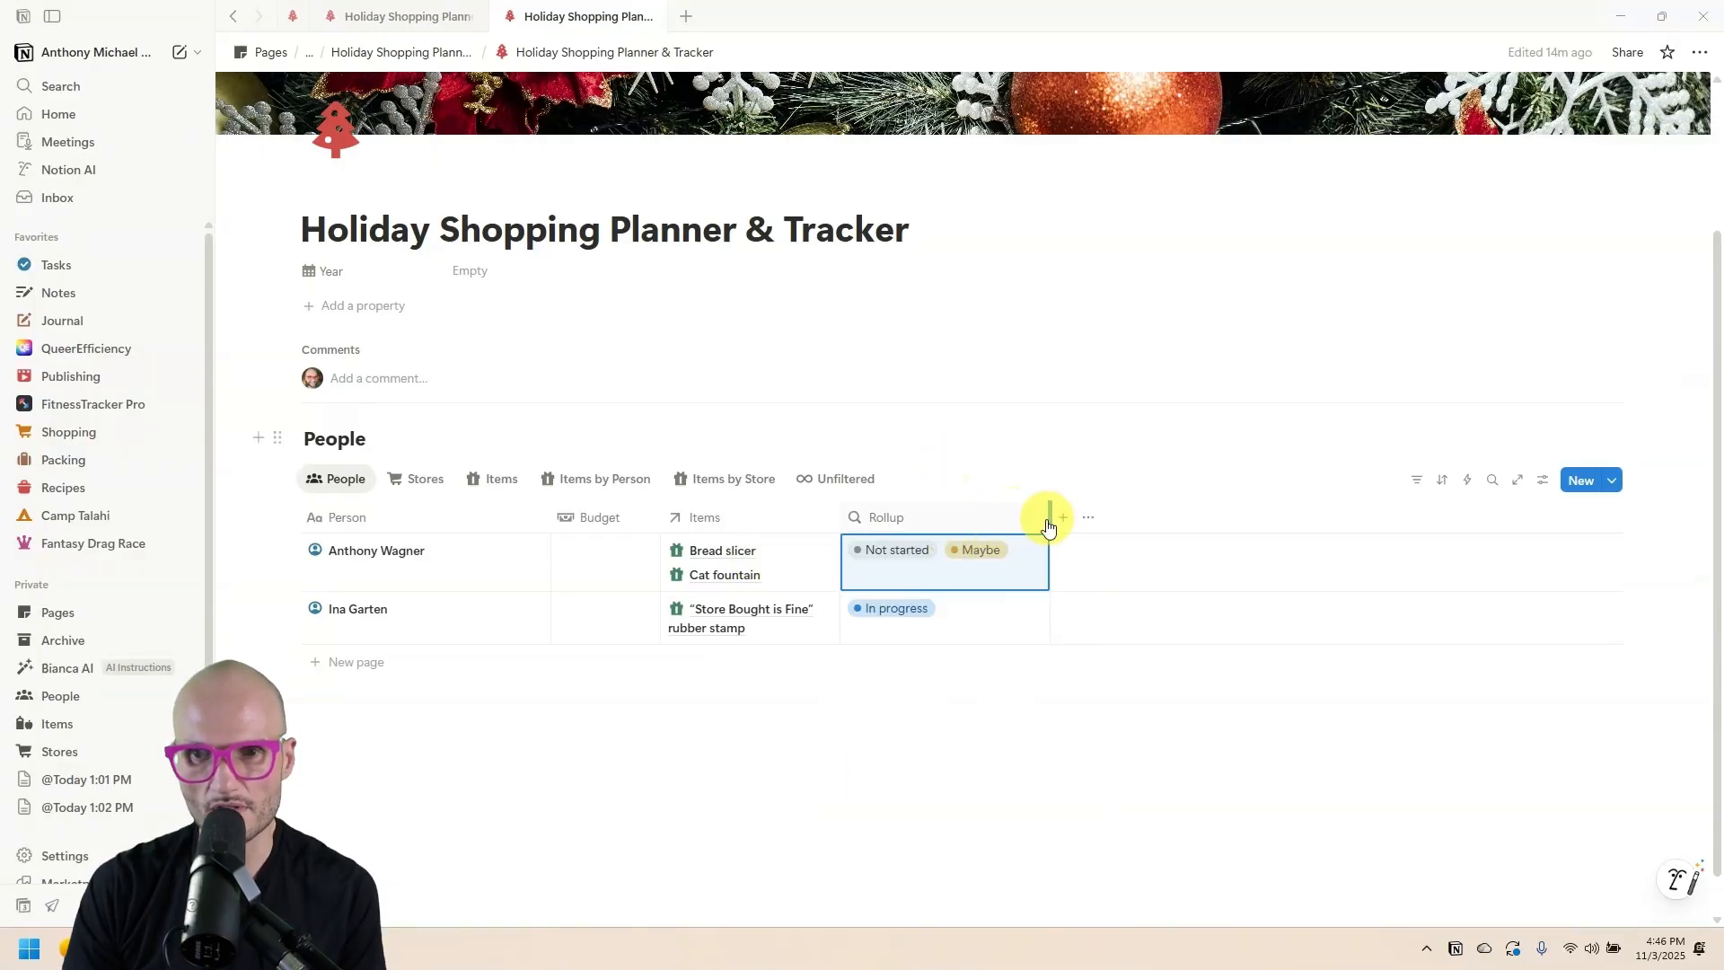
click(962, 519)
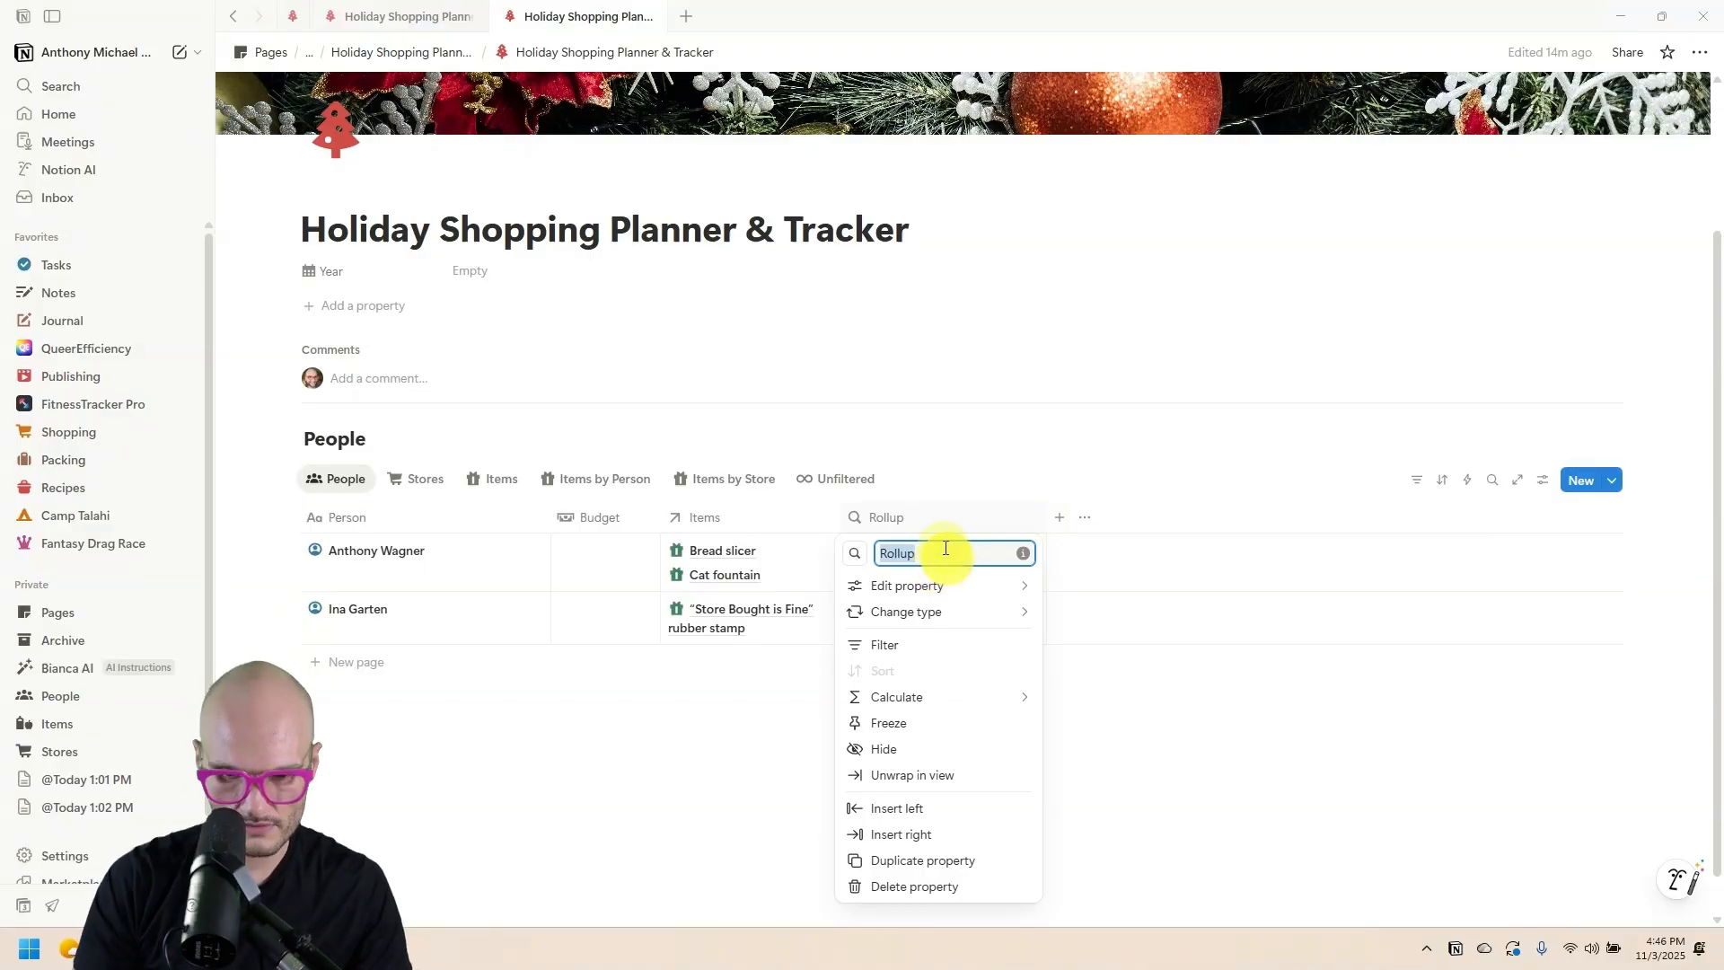
text(Item Status)
key(Return)
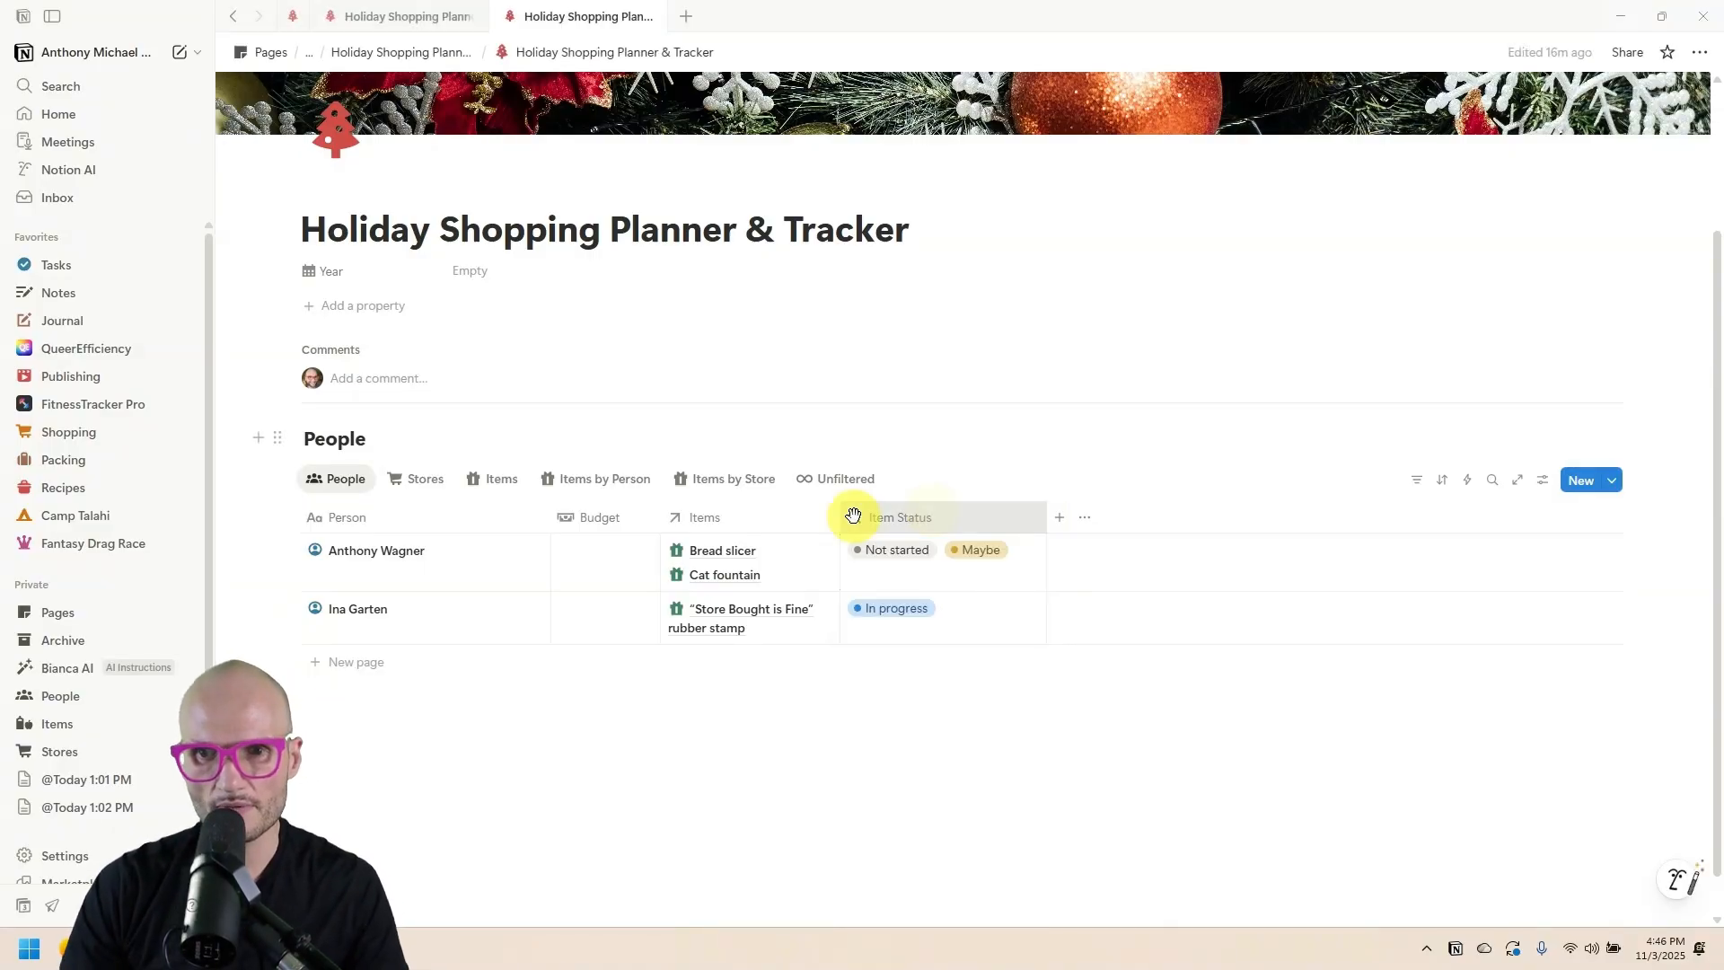
Give Item Status a spinner icon and the Items property a gift icon.
click(854, 517)
click(855, 553)
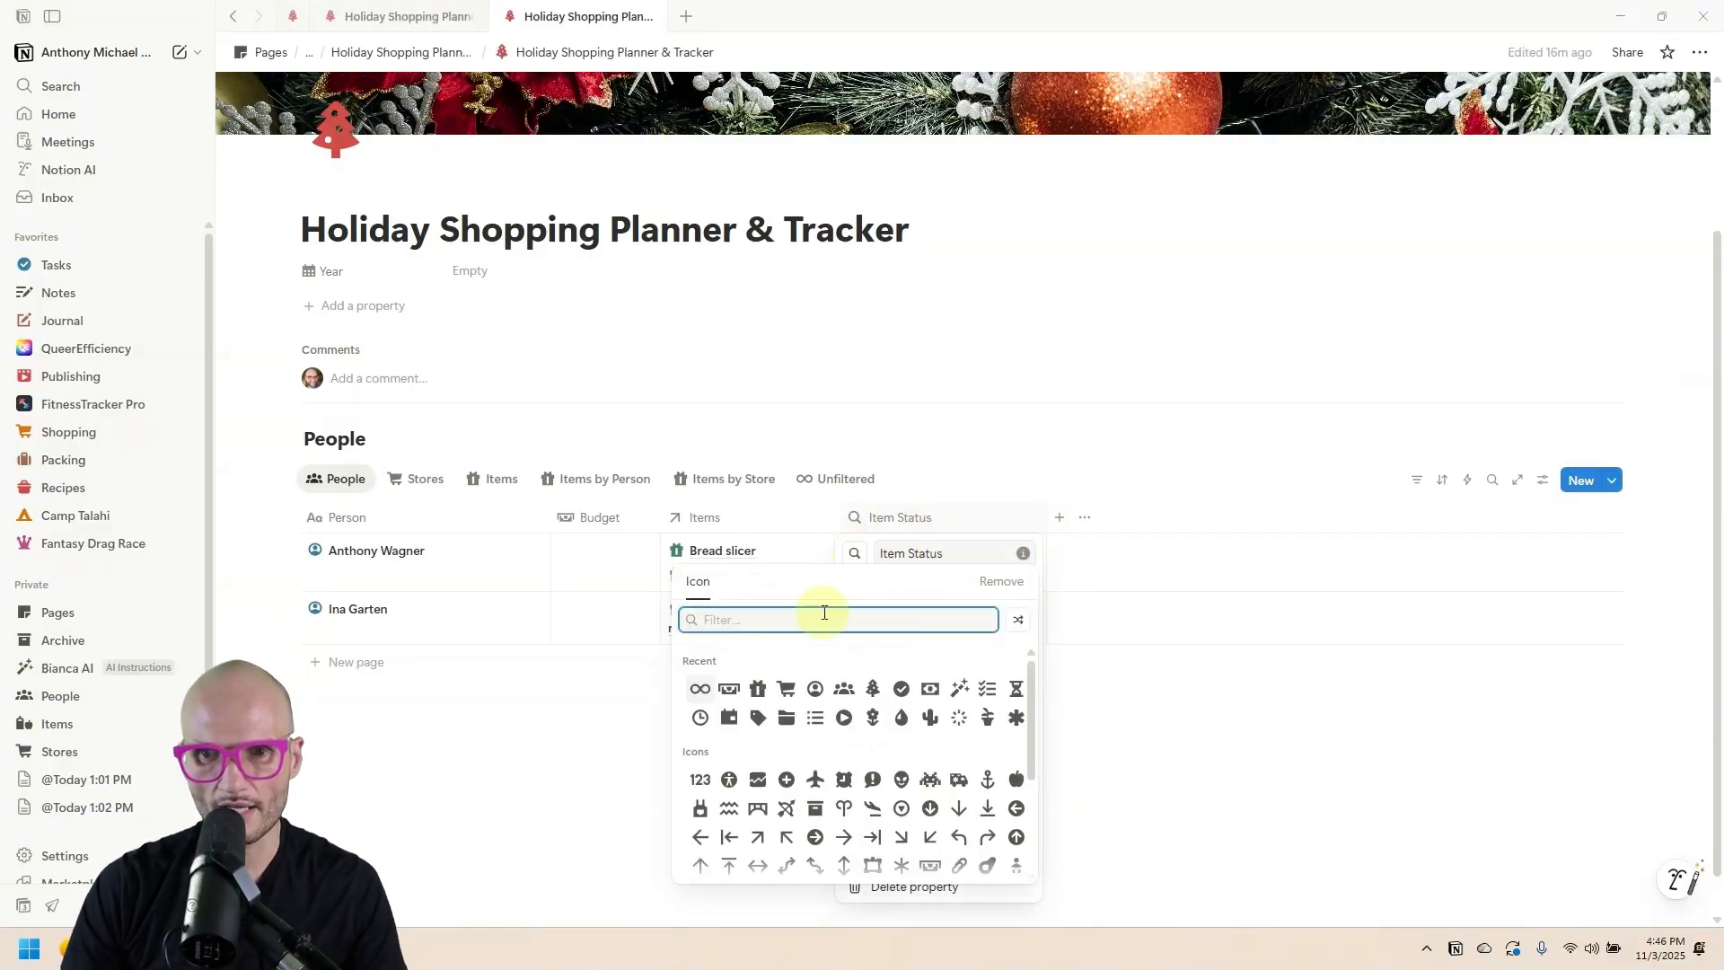
text(statu)
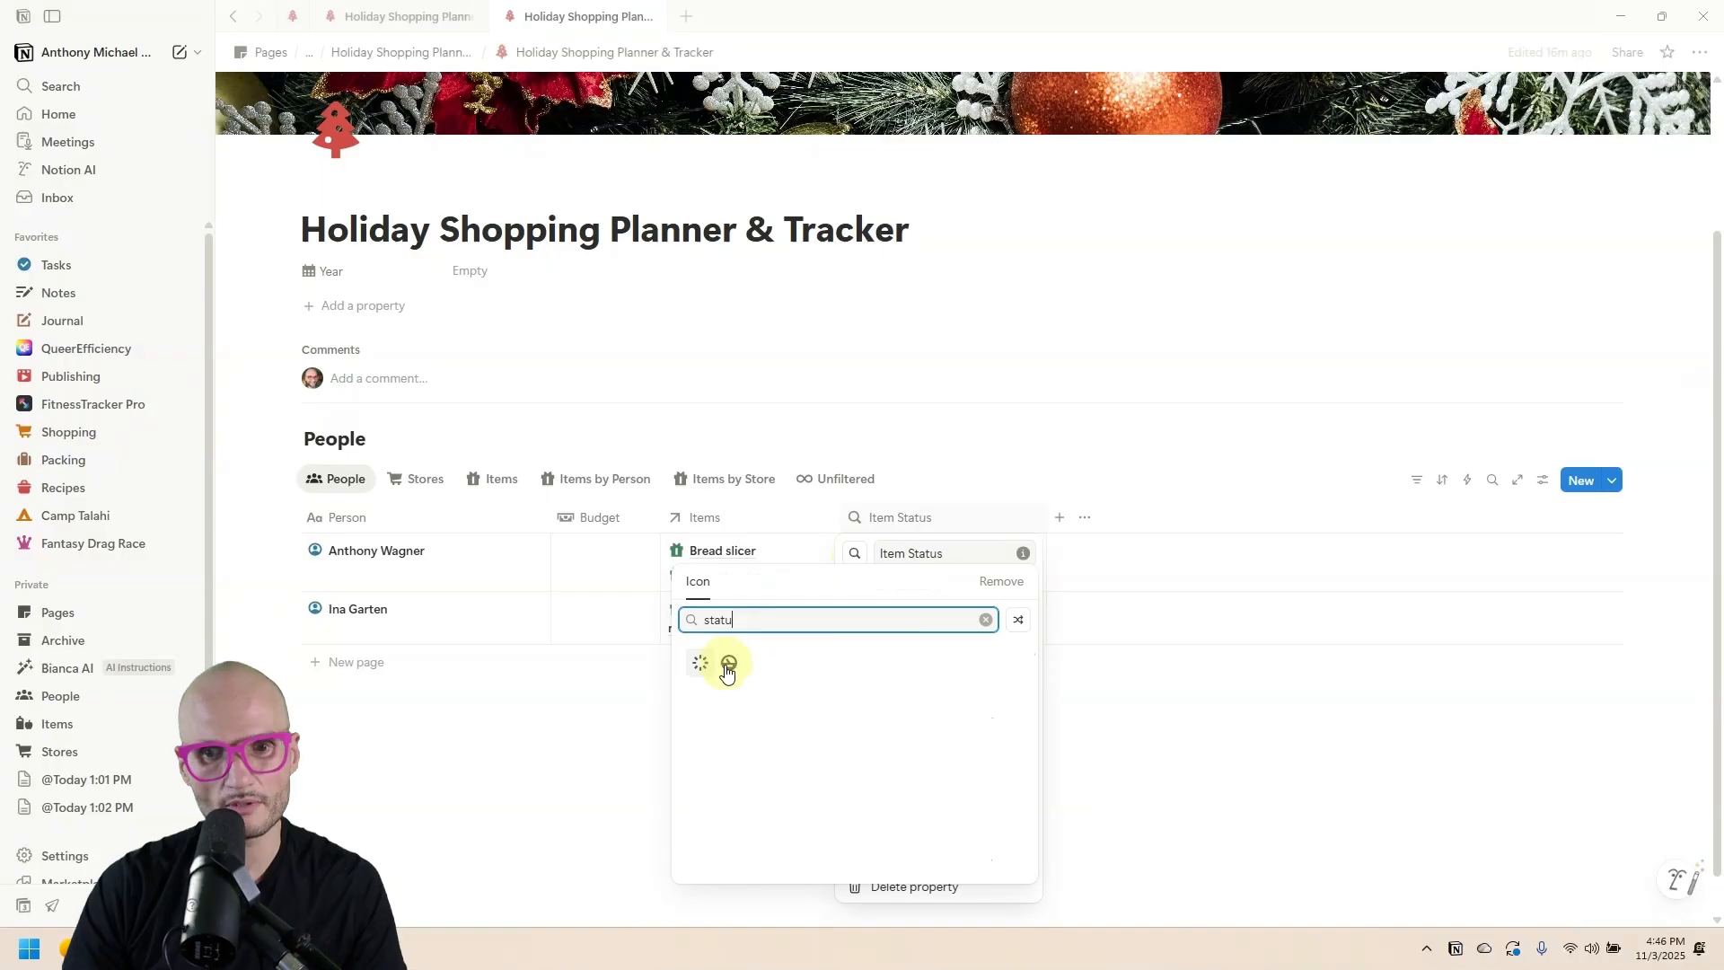
key(Return)
click(705, 518)
click(675, 553)
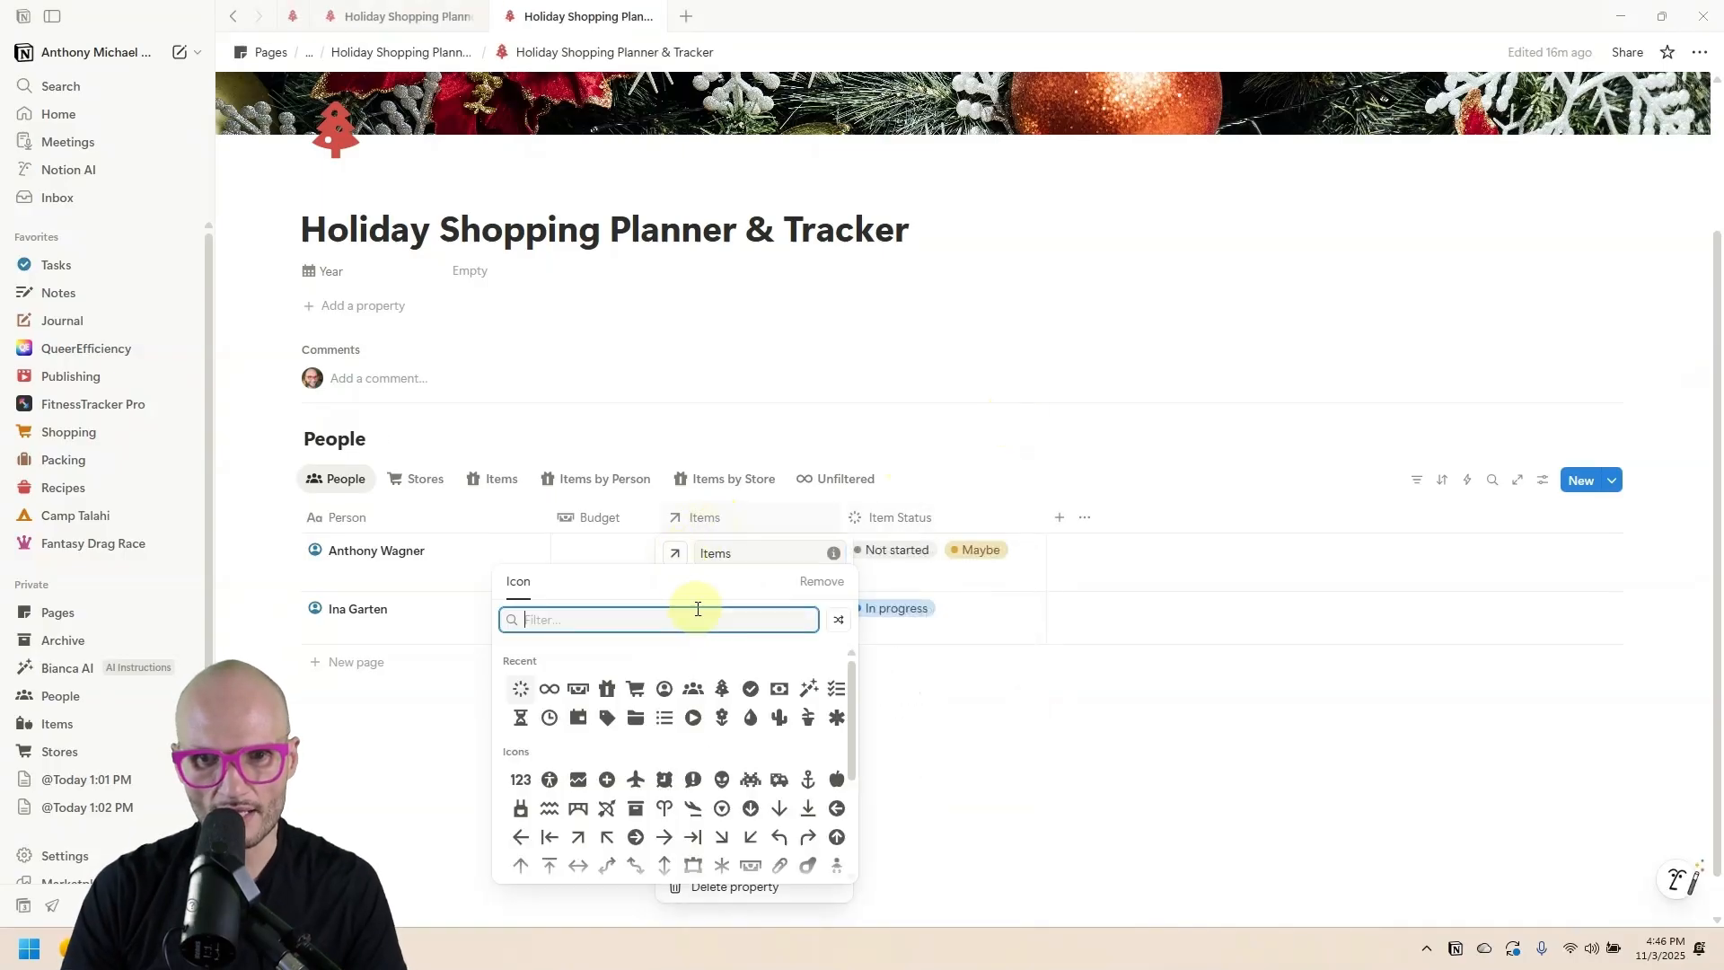
click(607, 689)
click(675, 553)
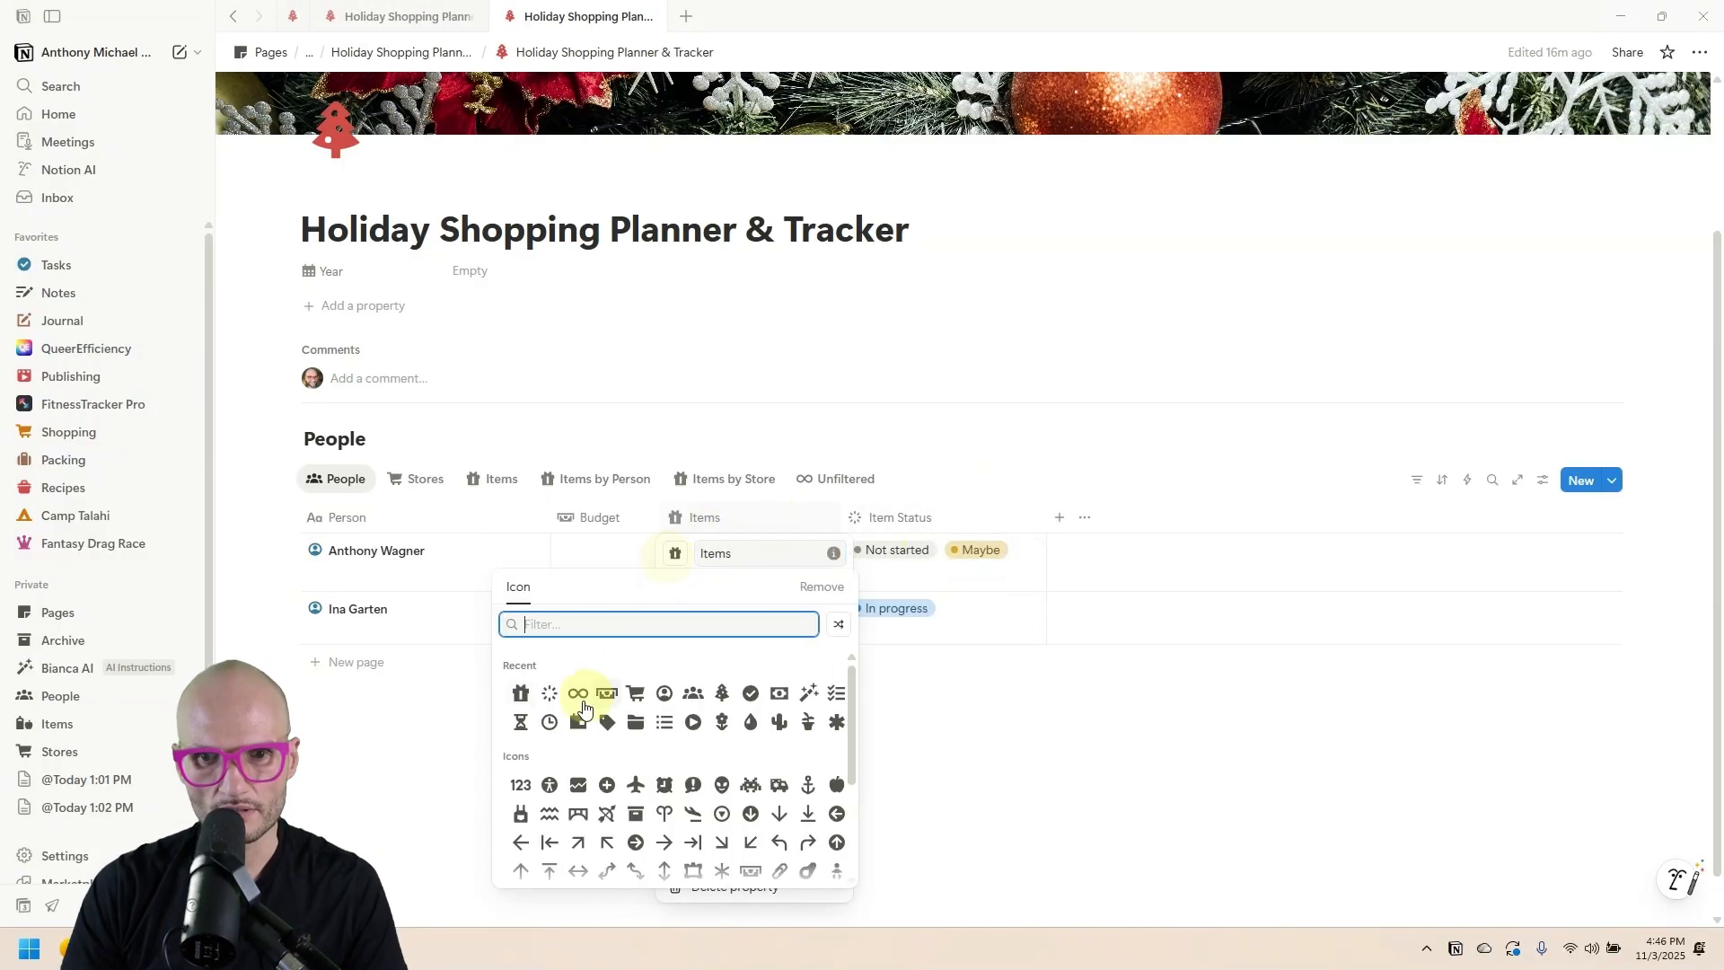
click(519, 702)
click(1069, 423)
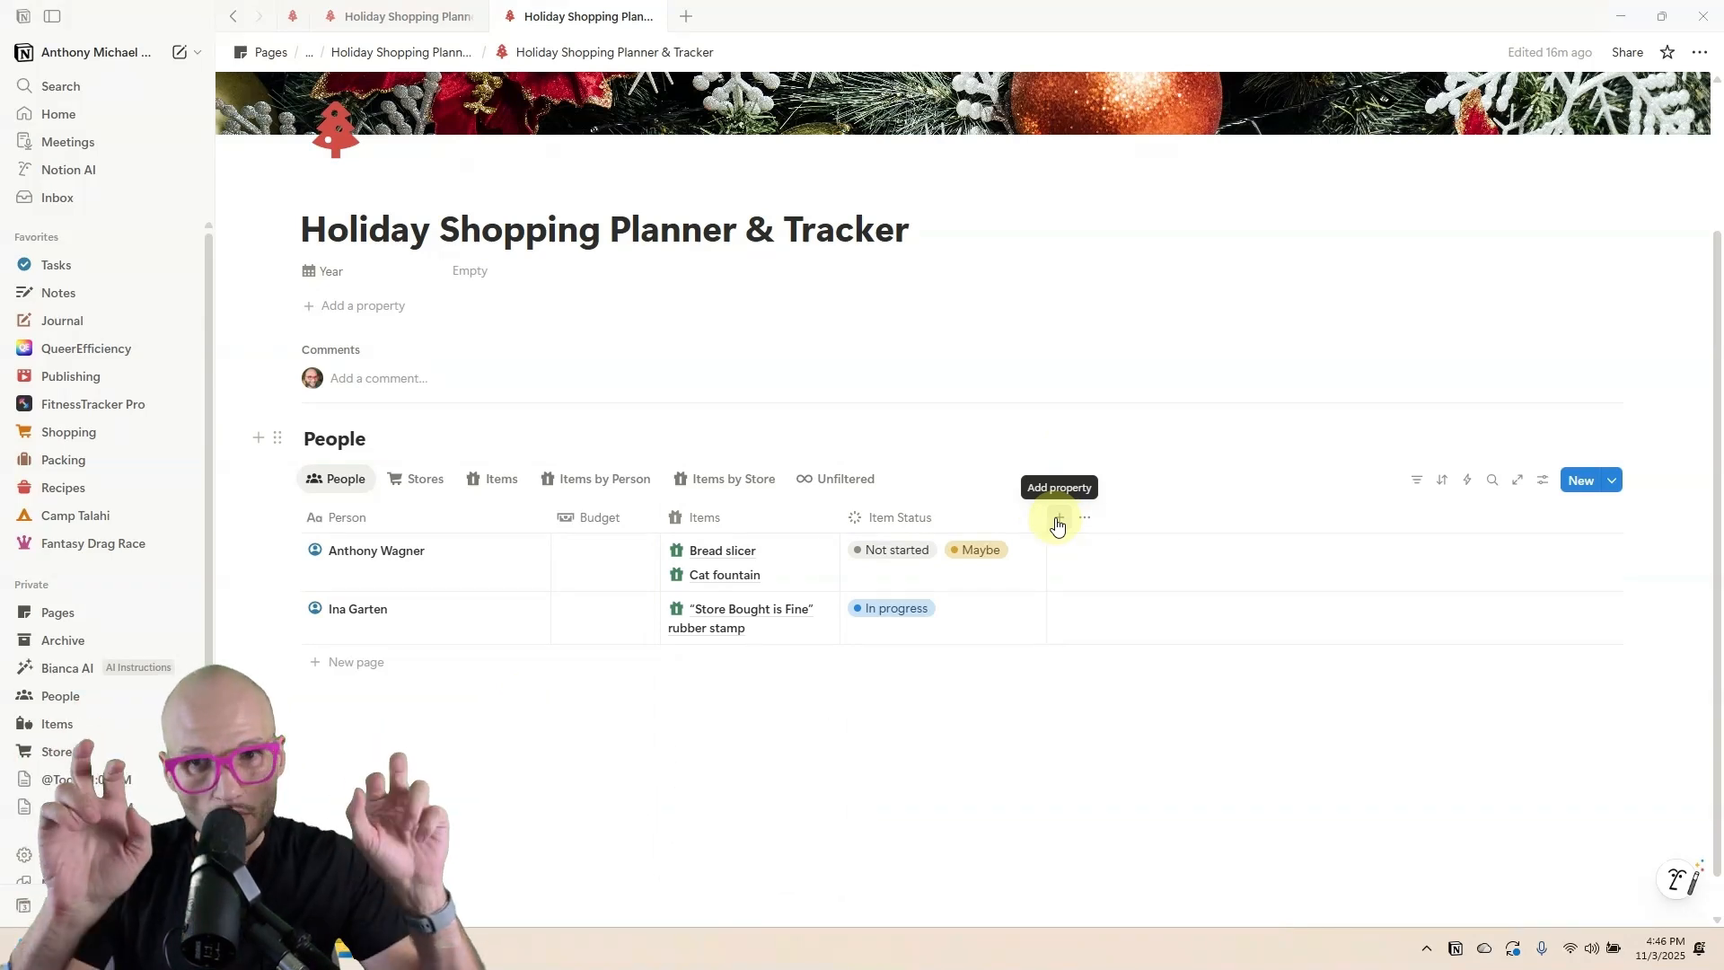
Enter a Budget of 100 for both people.
click(610, 559)
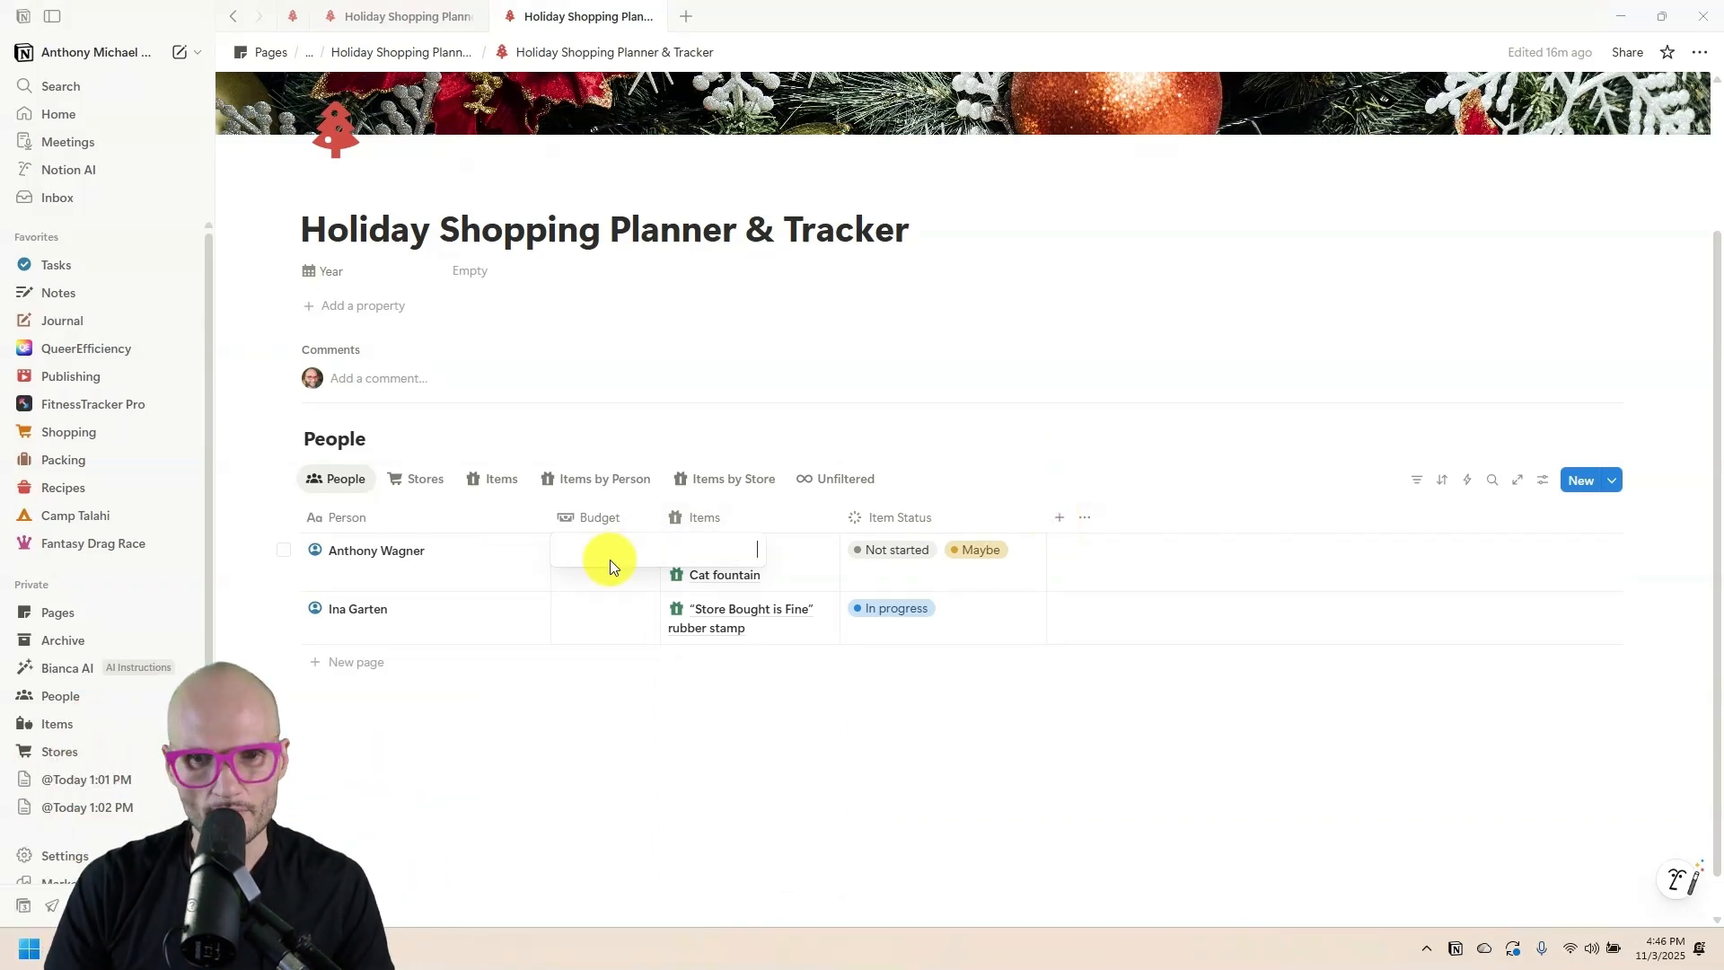
text(100)
key(Return)
text(100)
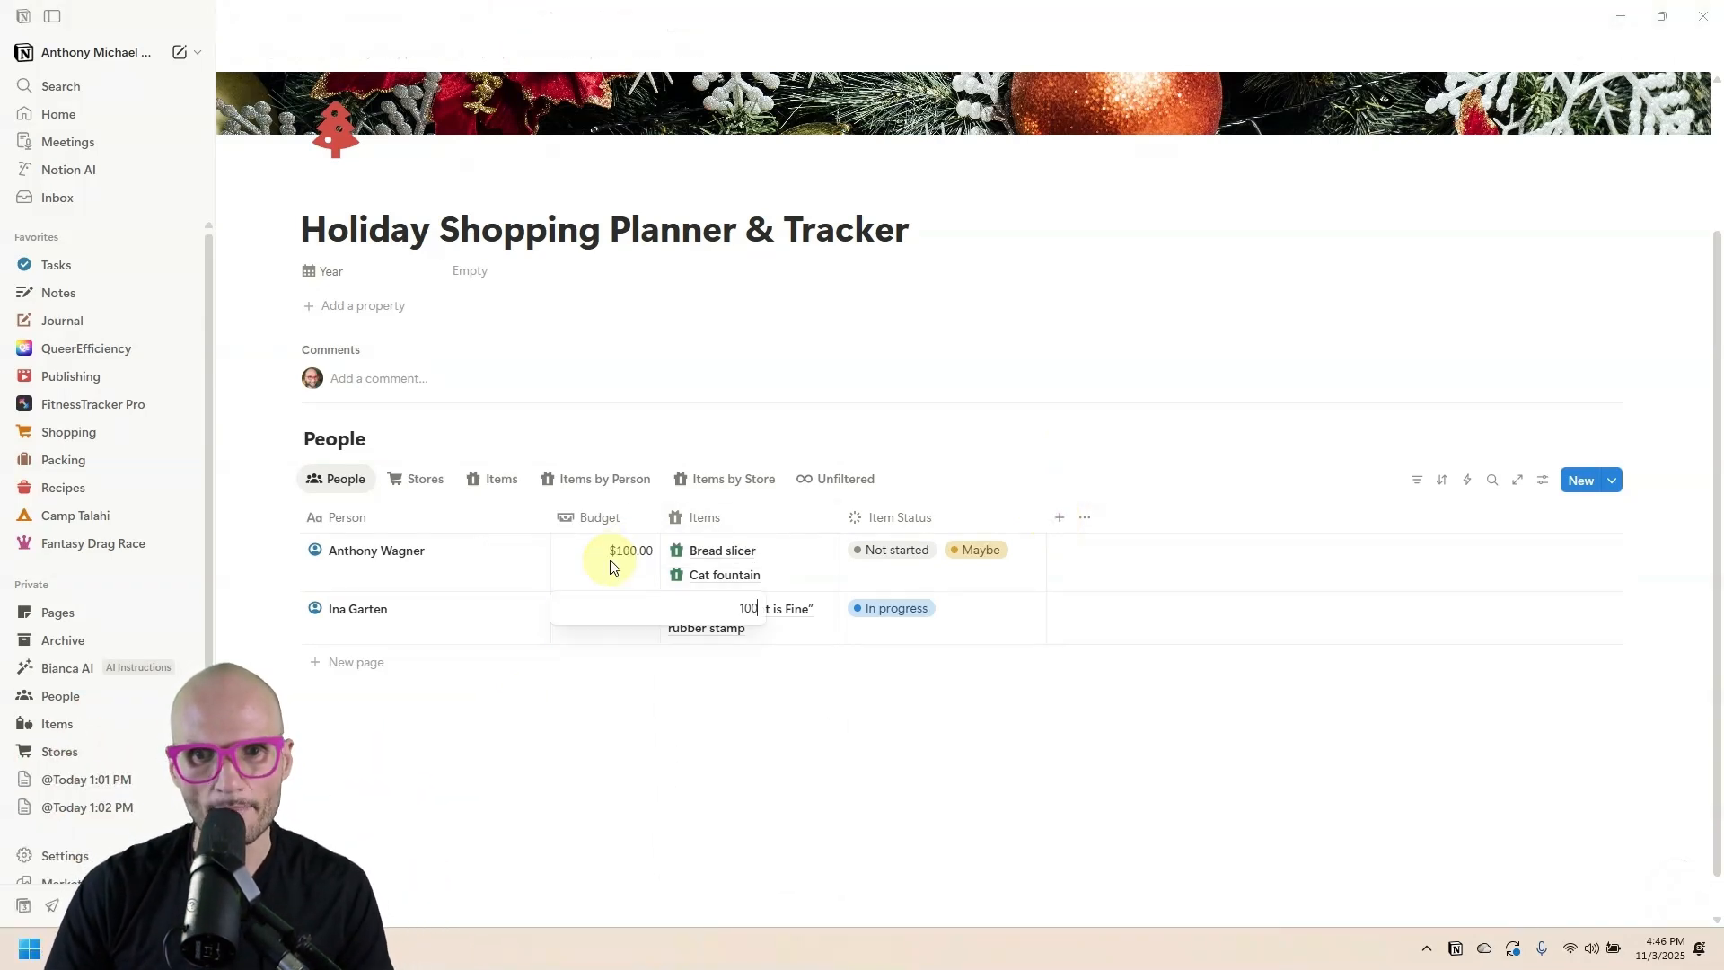
key(Return)
Add a Sum calculation under the Budget column, totaling $200.00.
click(598, 517)
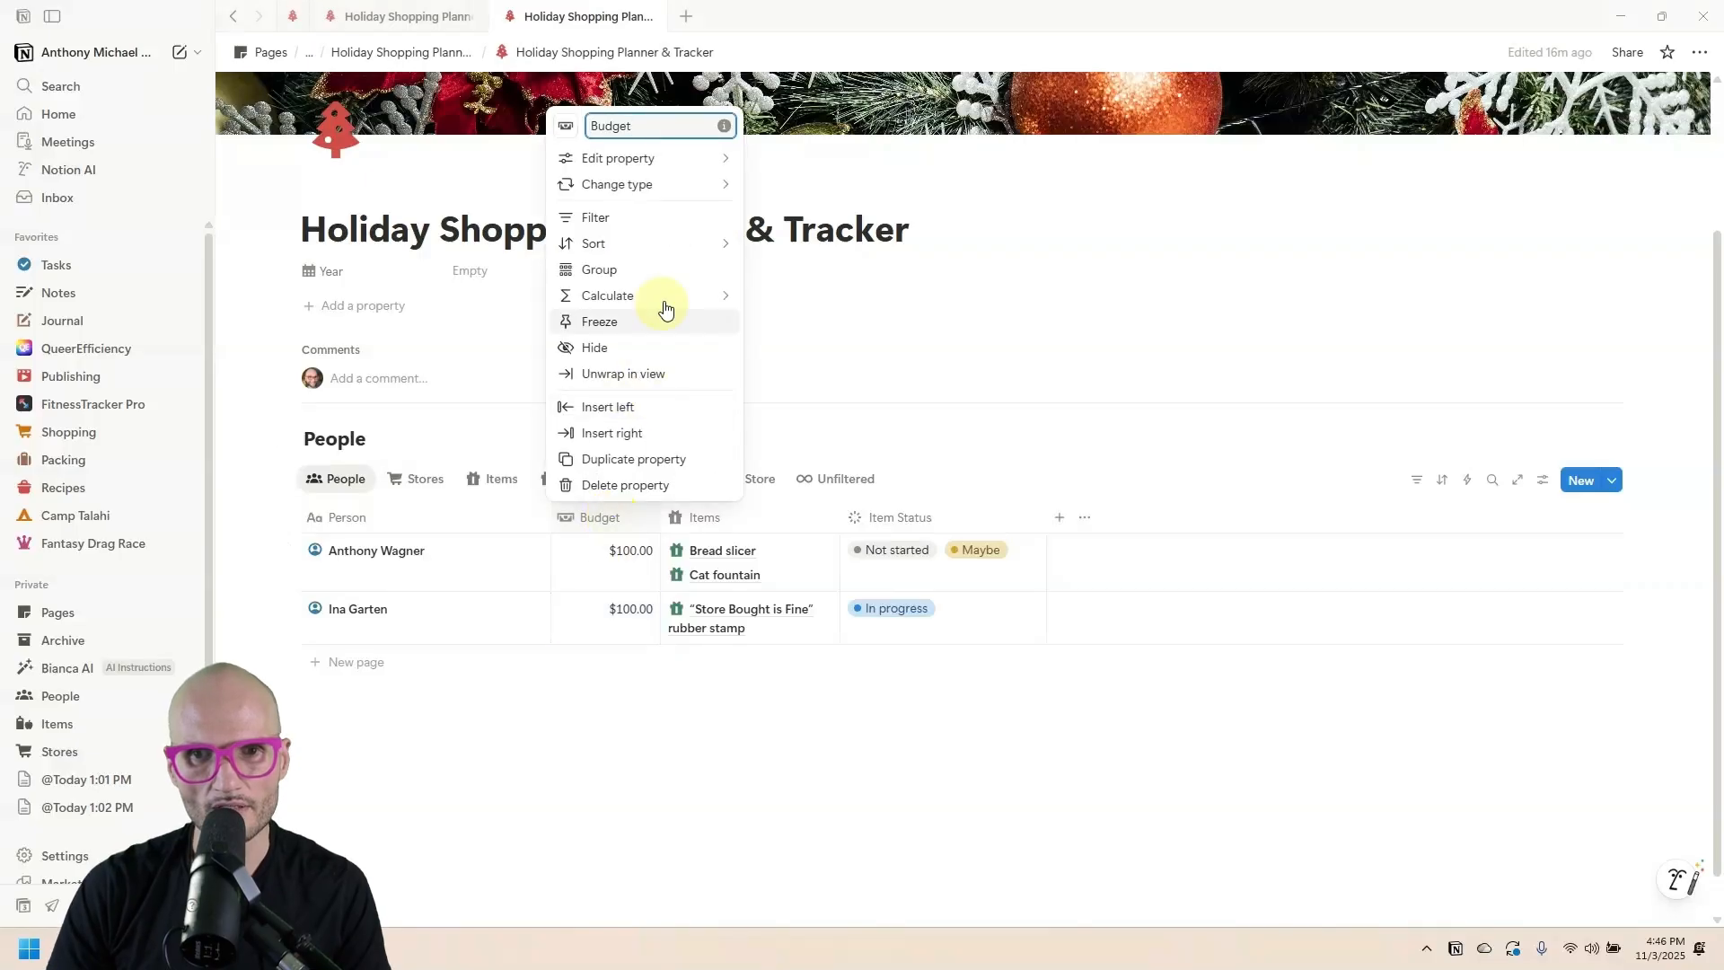
mouse_move(660, 303)
mouse_move(806, 340)
click(943, 265)
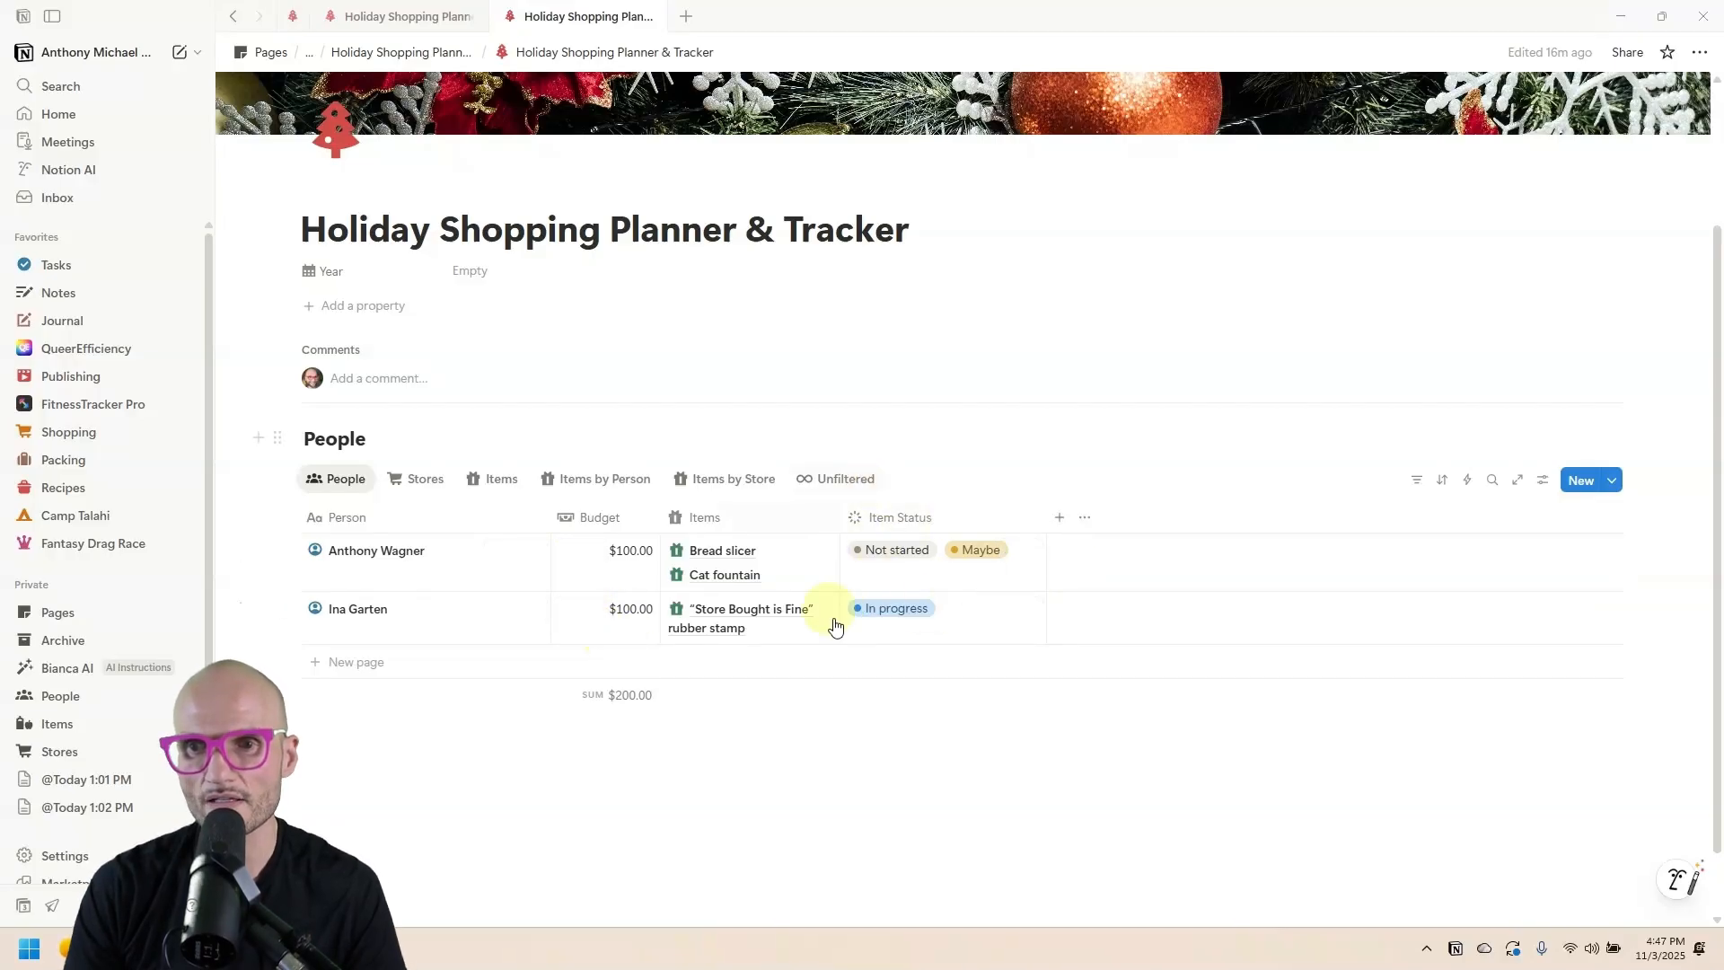
Add a rollup property pulling each item's Cost through the Items relation.
click(1059, 517)
scroll(1308, 658, down, 2)
click(1288, 648)
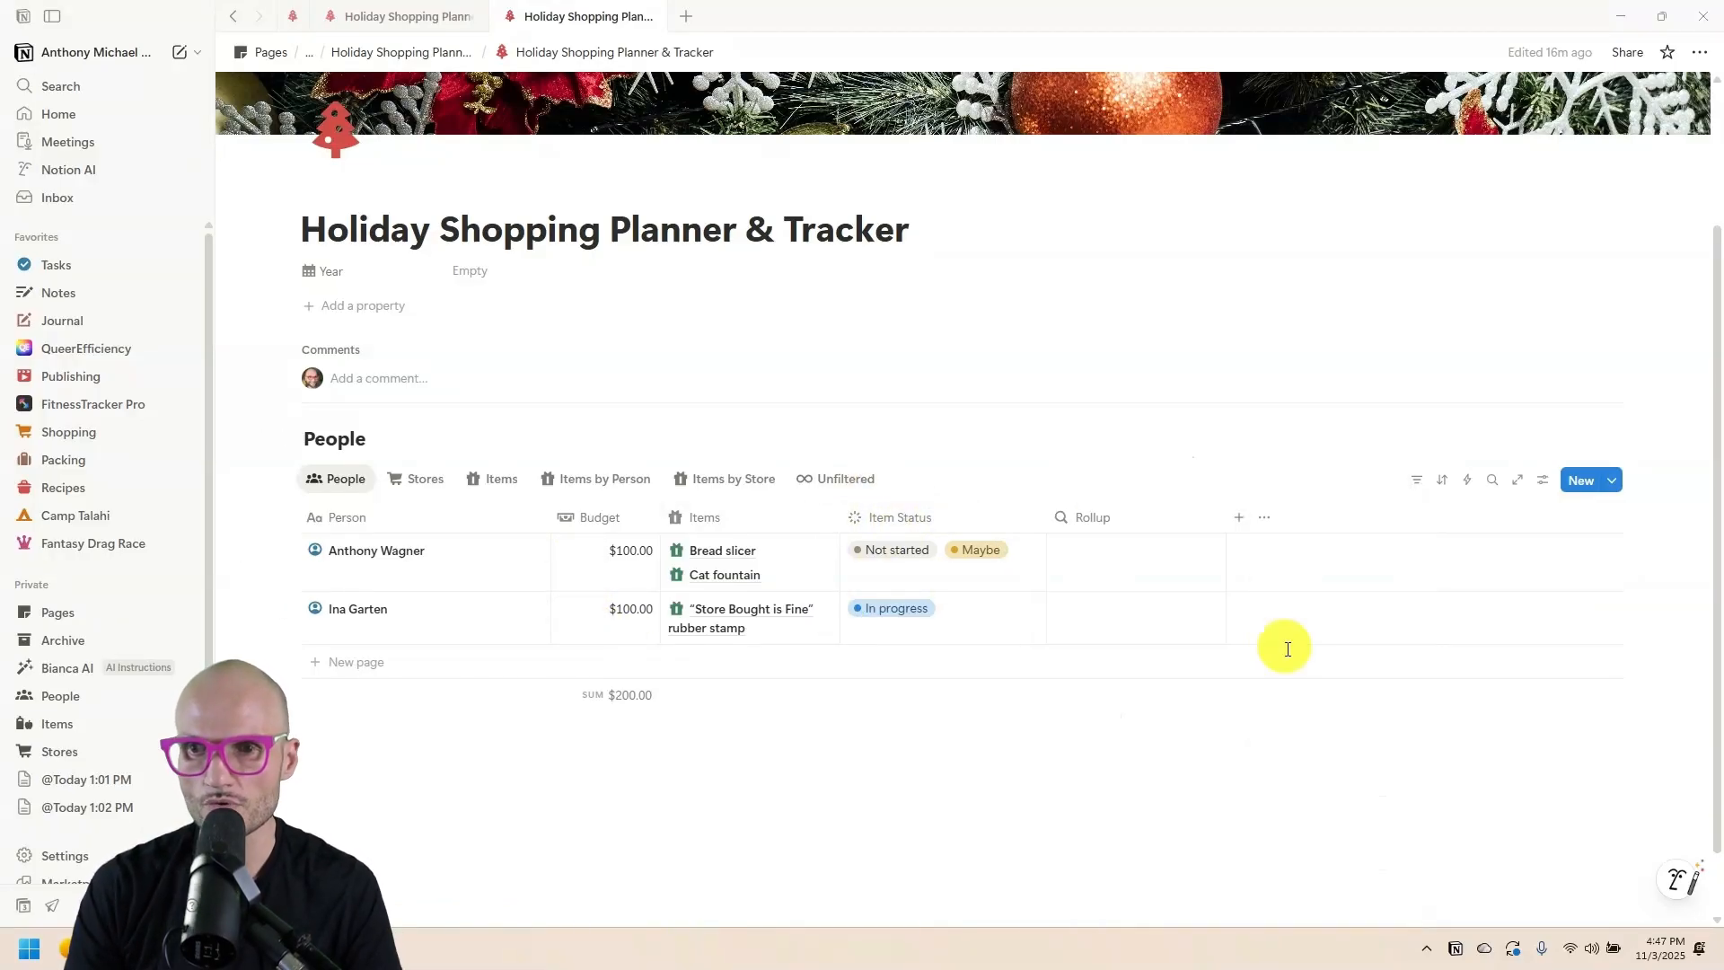
click(1111, 558)
click(1154, 571)
click(1136, 600)
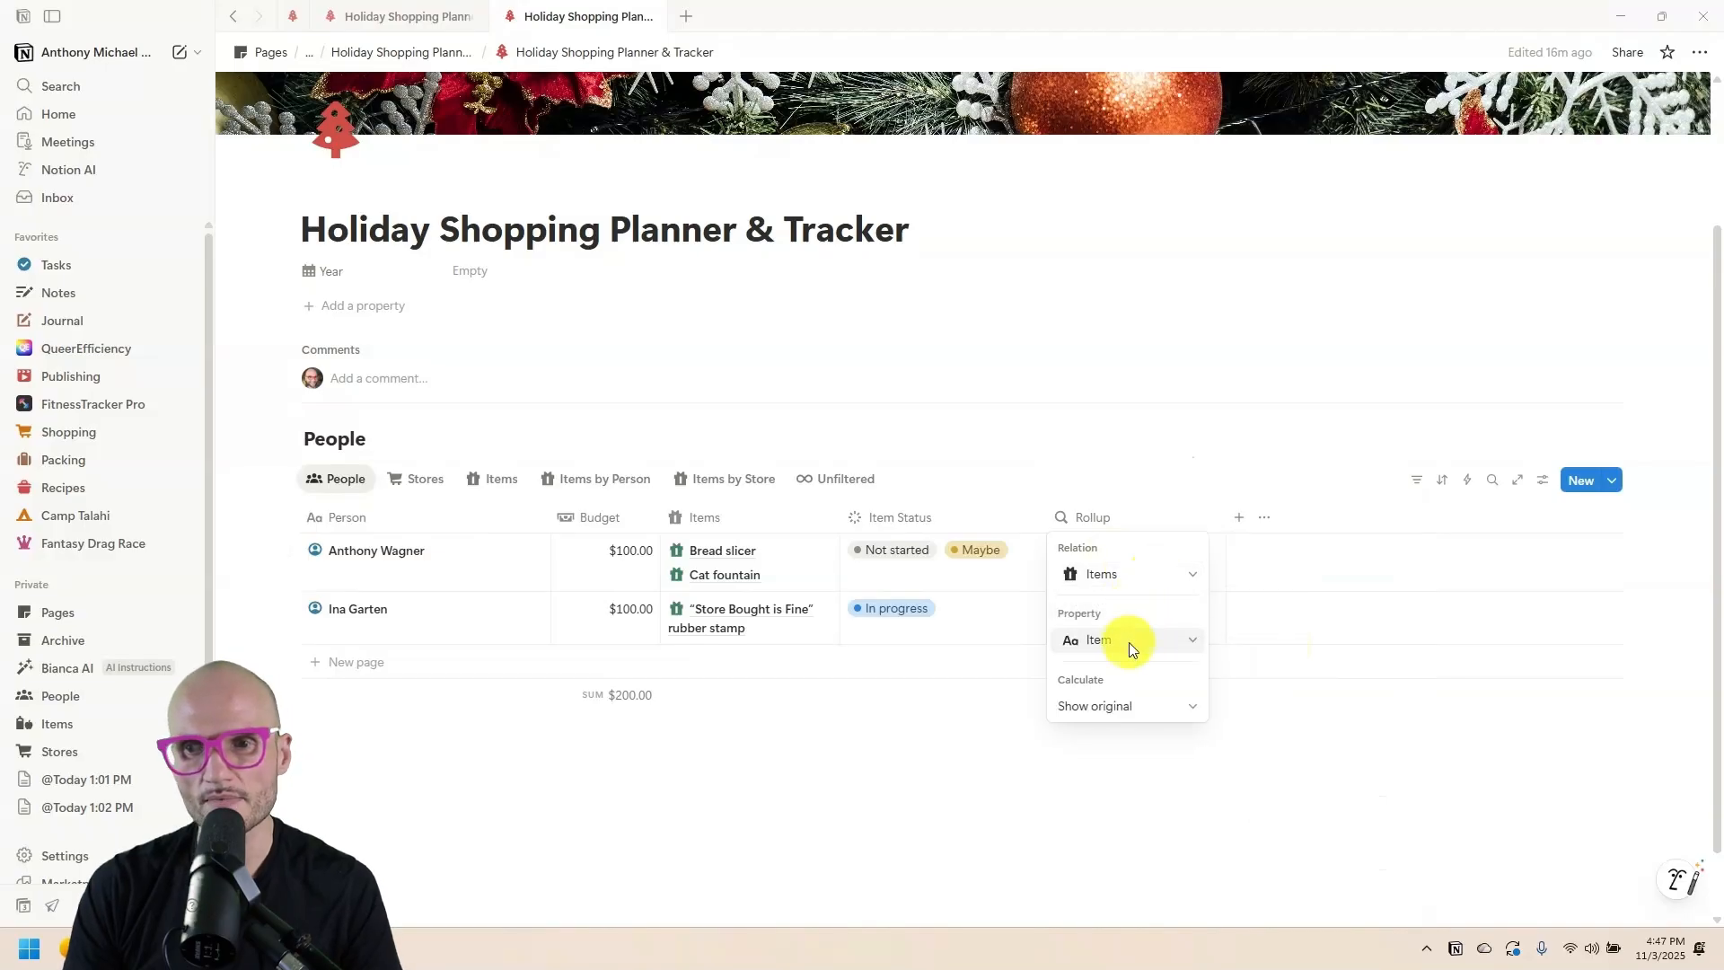
click(1129, 643)
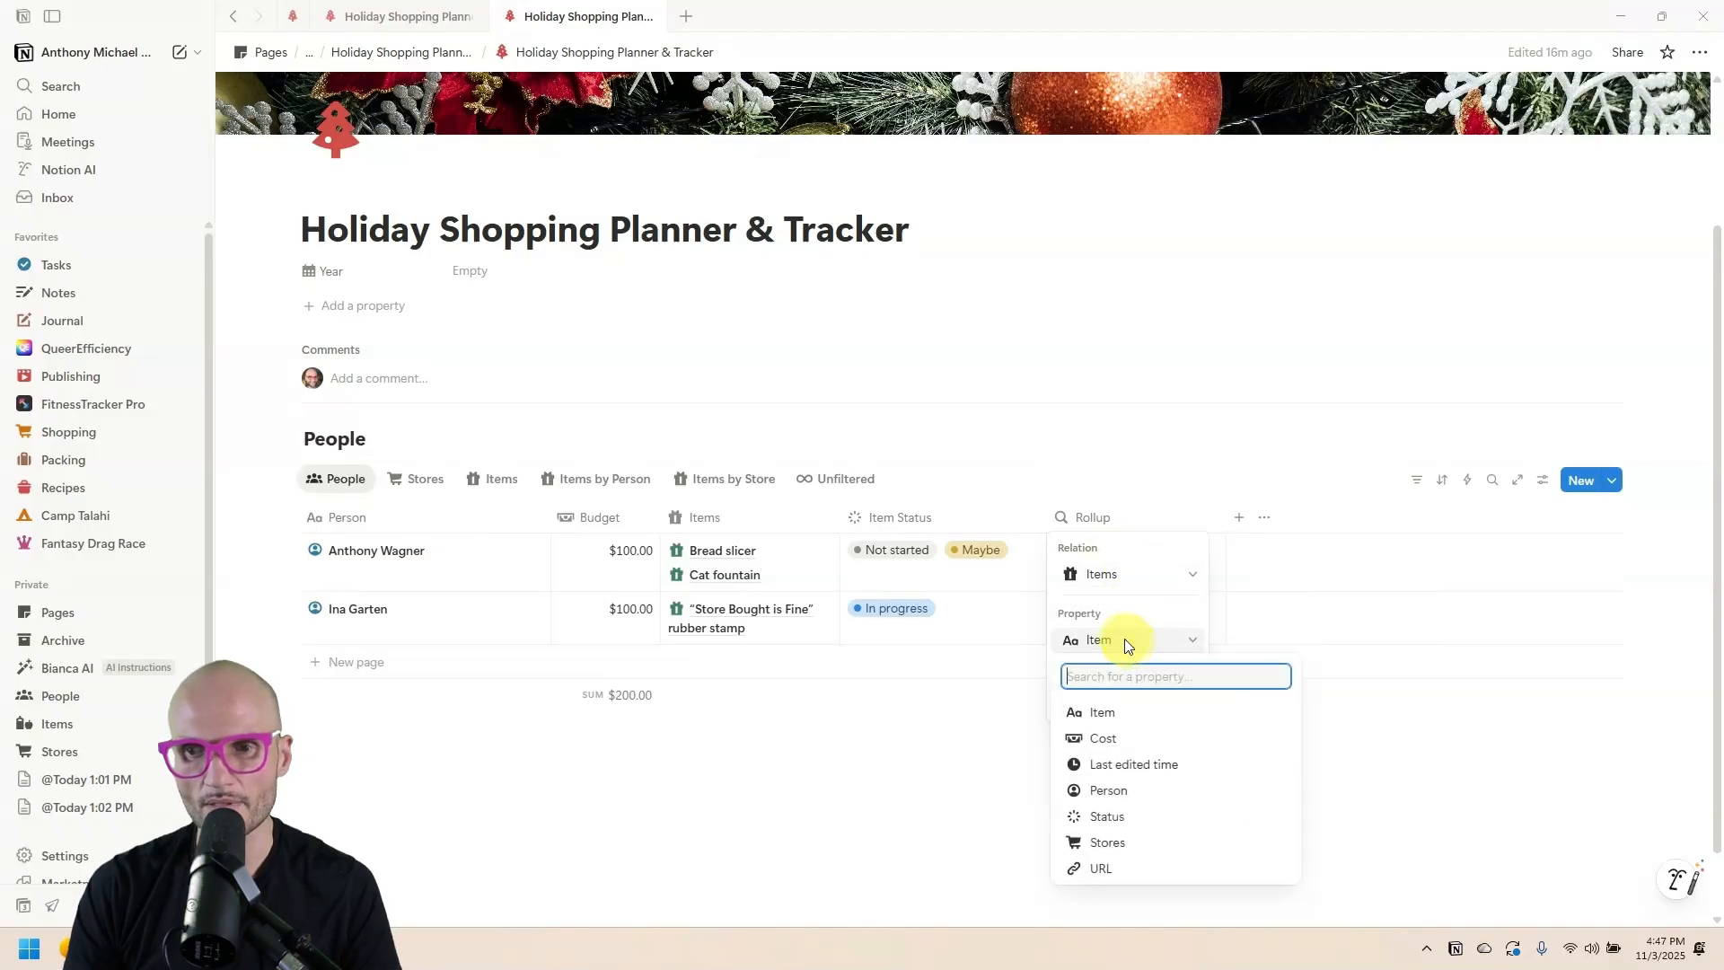
click(1167, 738)
key(Escape)
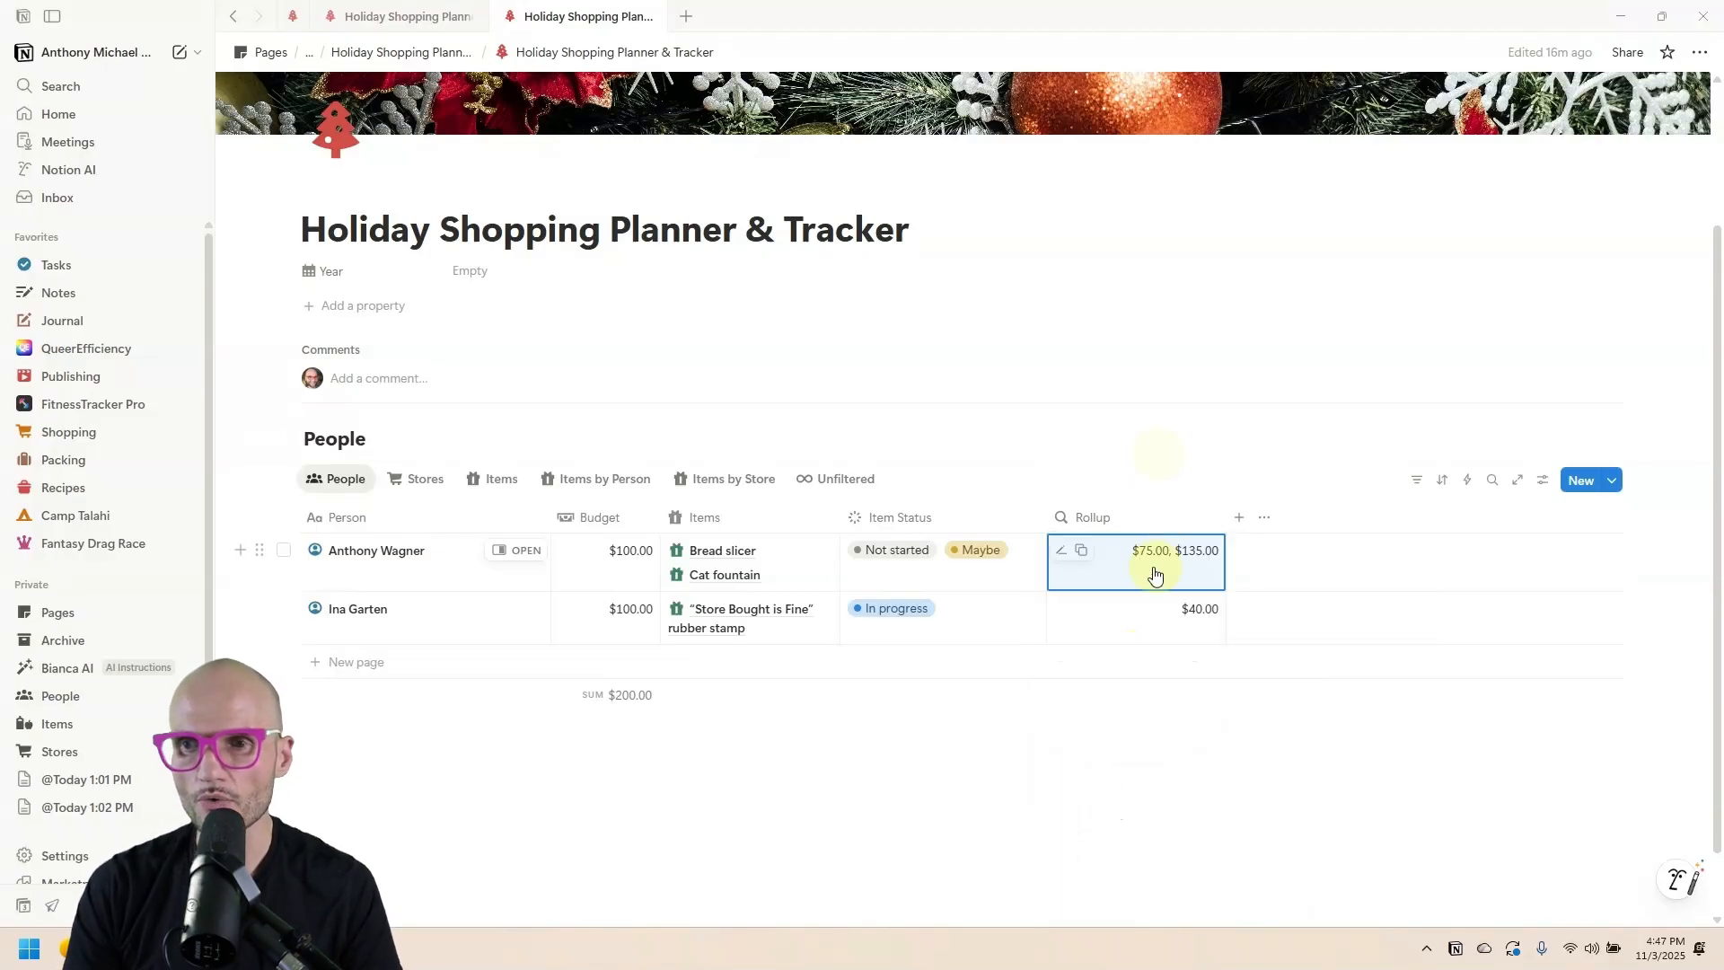
Make the rollup Sum the costs ($210.00 and $40.00) and narrow the column.
click(1127, 539)
click(1133, 705)
mouse_move(1174, 840)
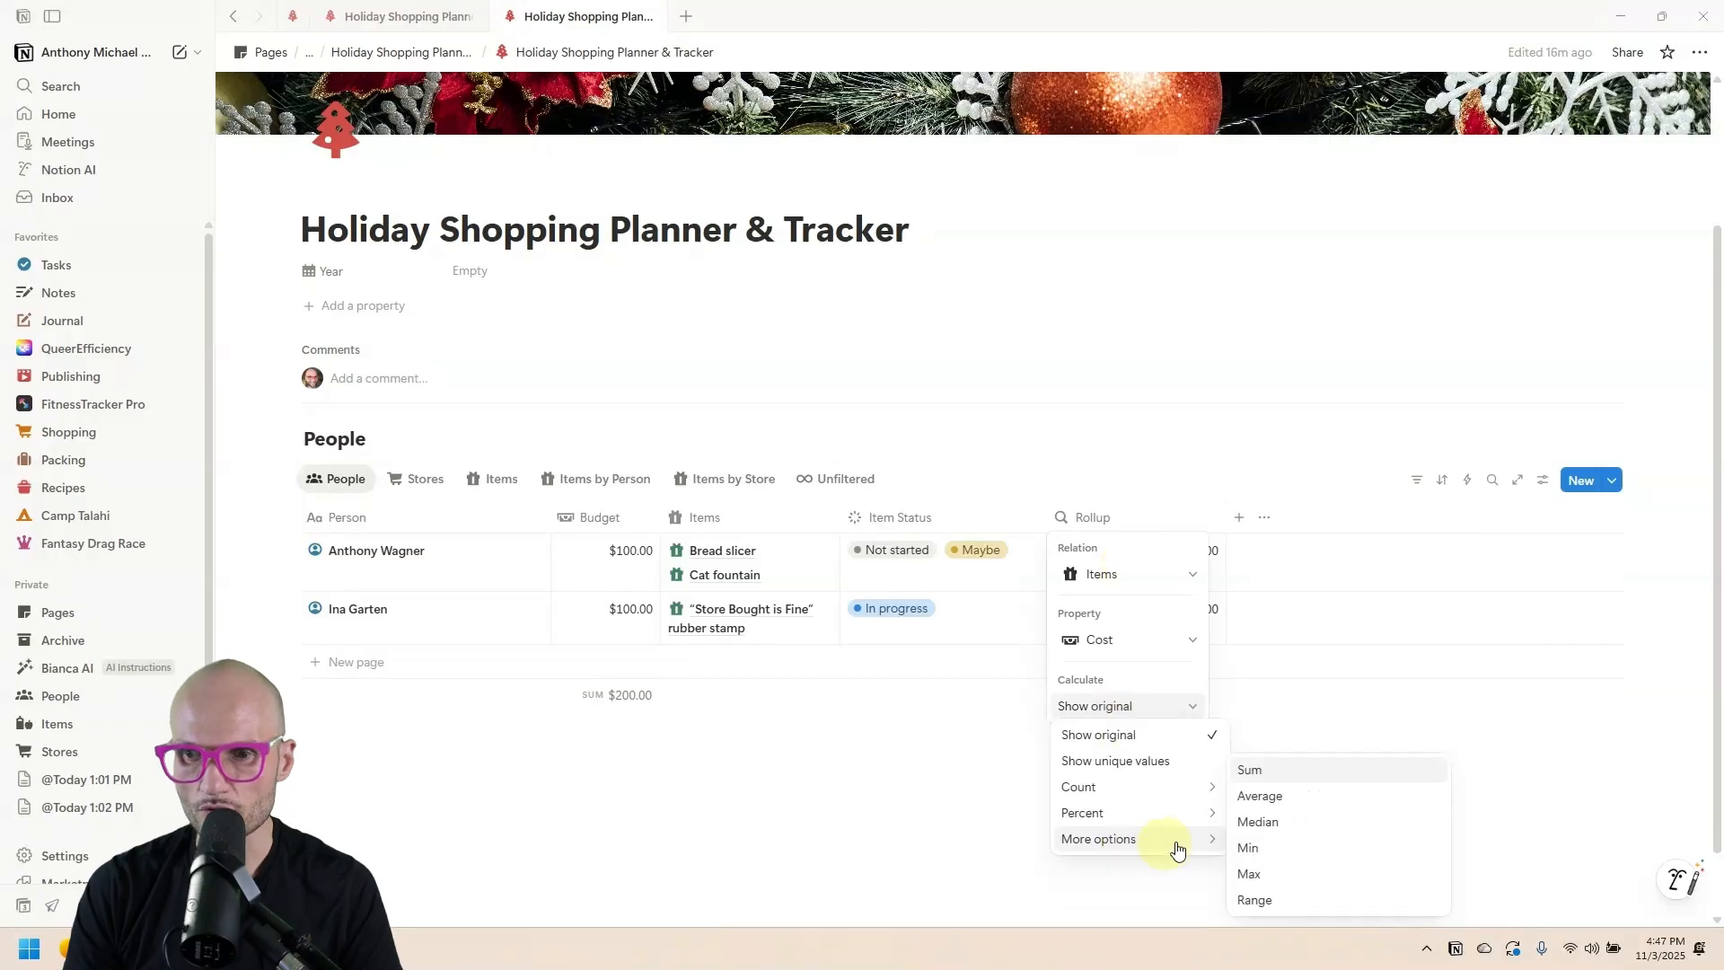
click(1289, 769)
click(1223, 517)
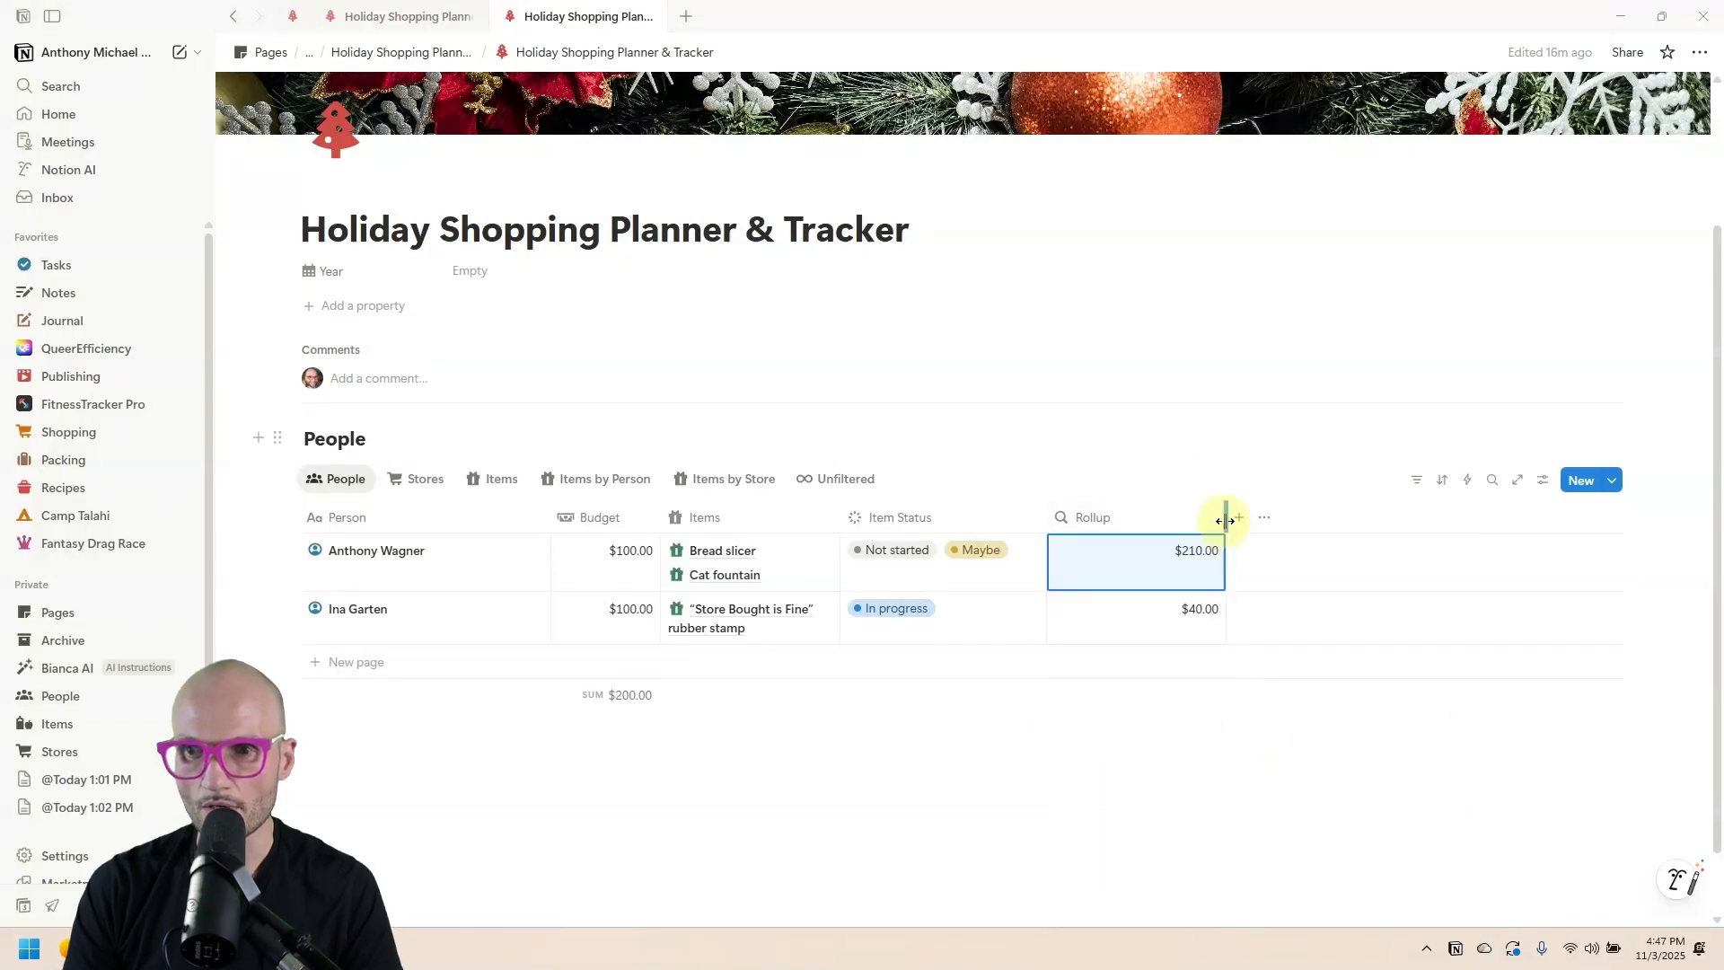
drag(1223, 517, 1165, 524)
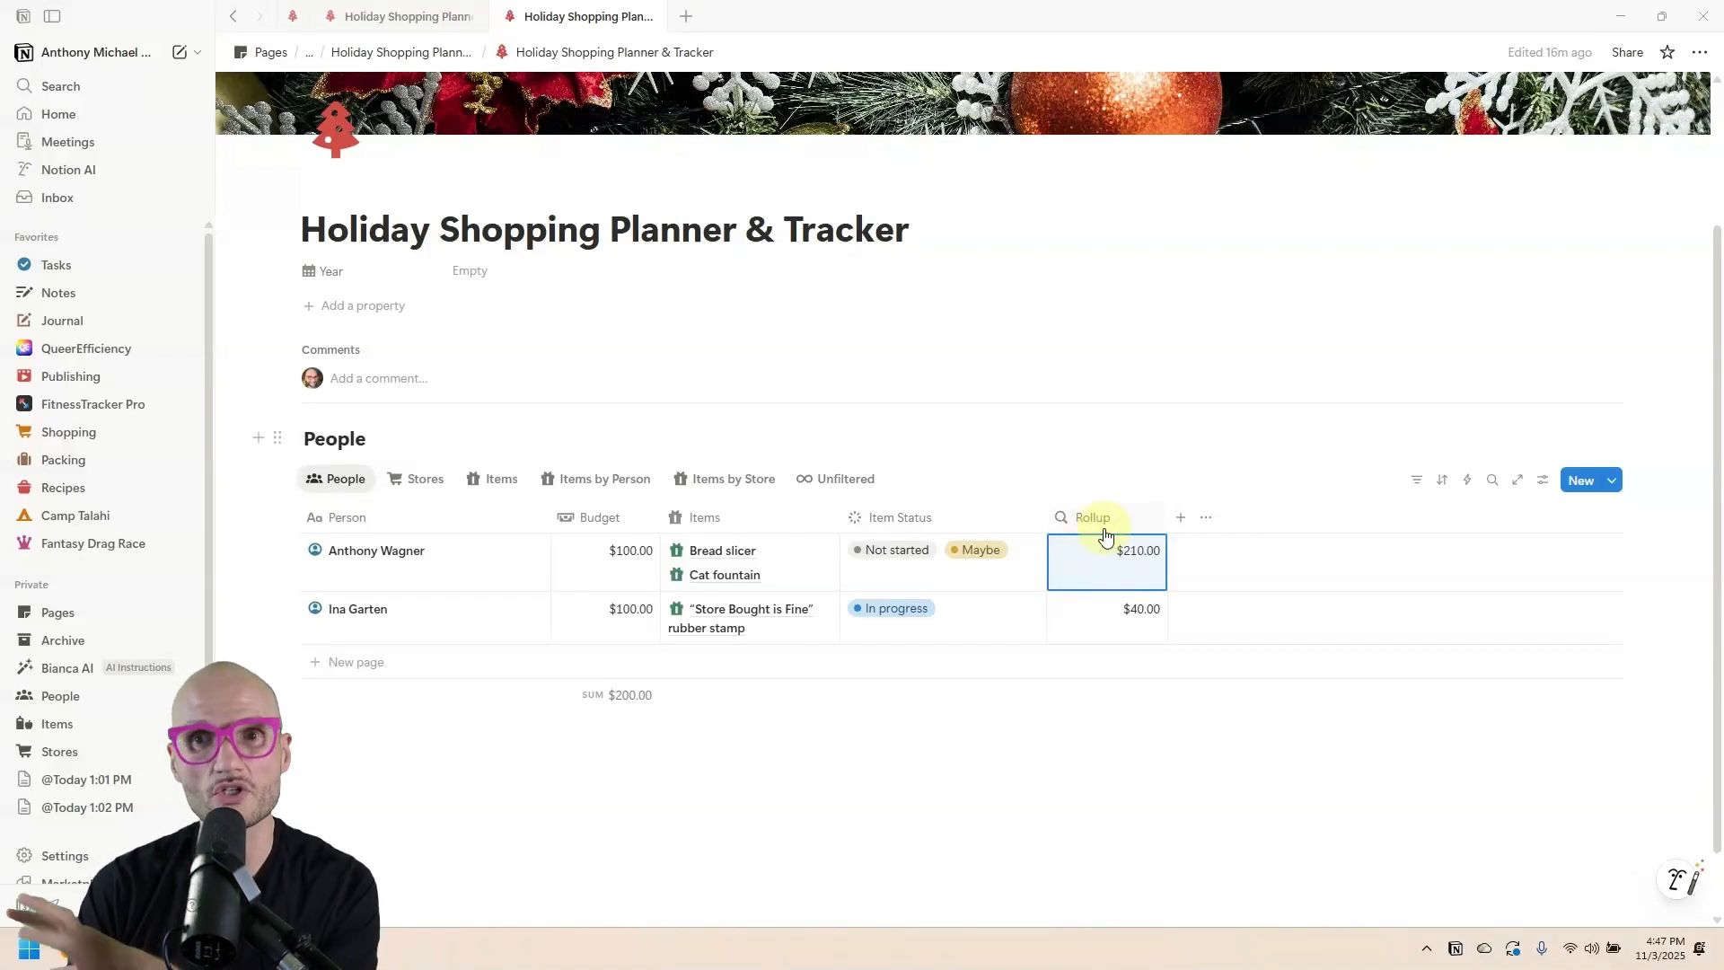
Rename the rollup column 'Cost' and give it a money icon.
click(1107, 521)
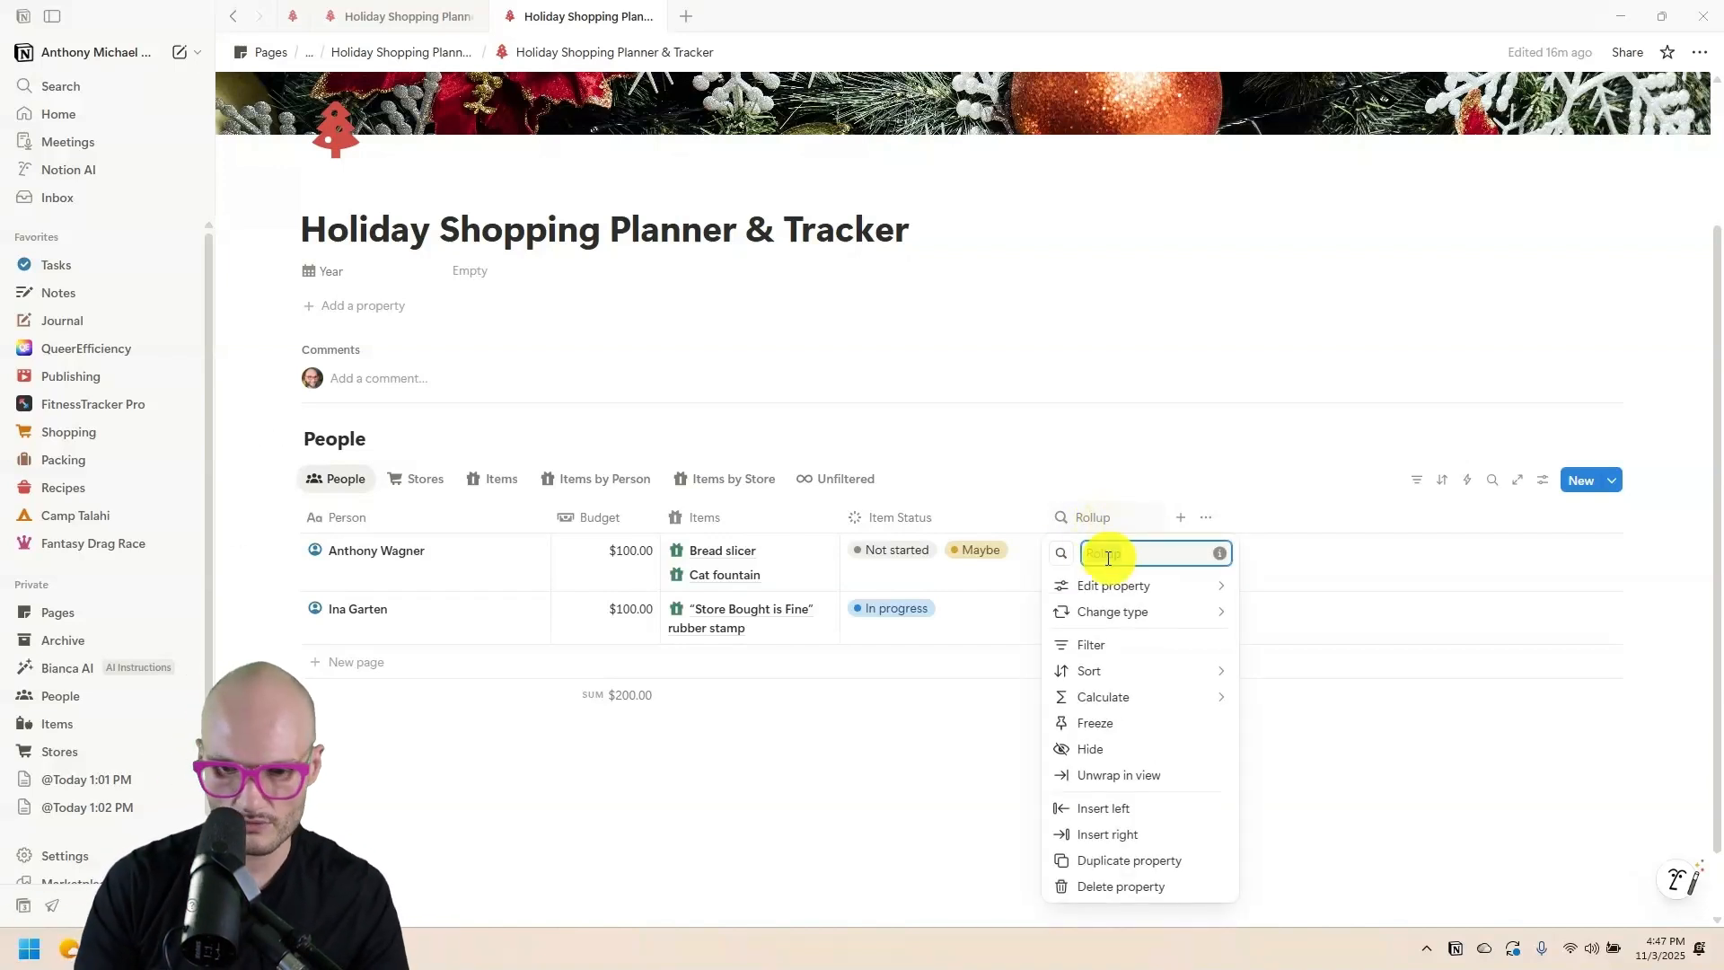
double_click(1108, 553)
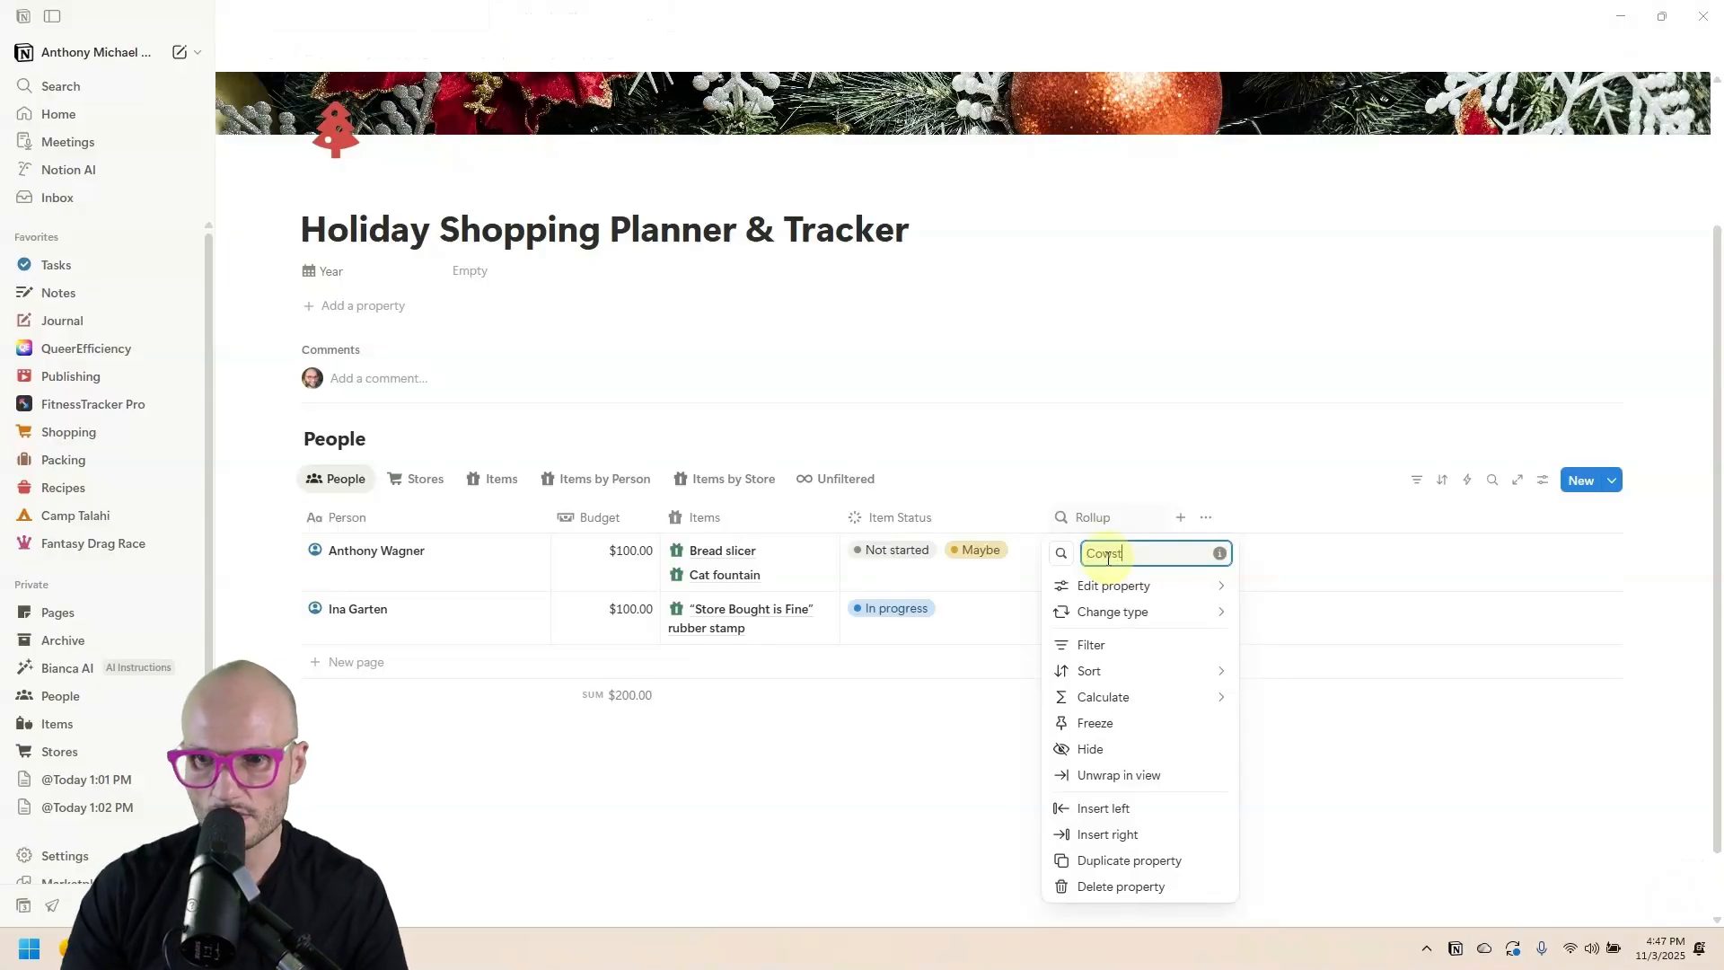
text(Cost)
click(1061, 553)
click(992, 693)
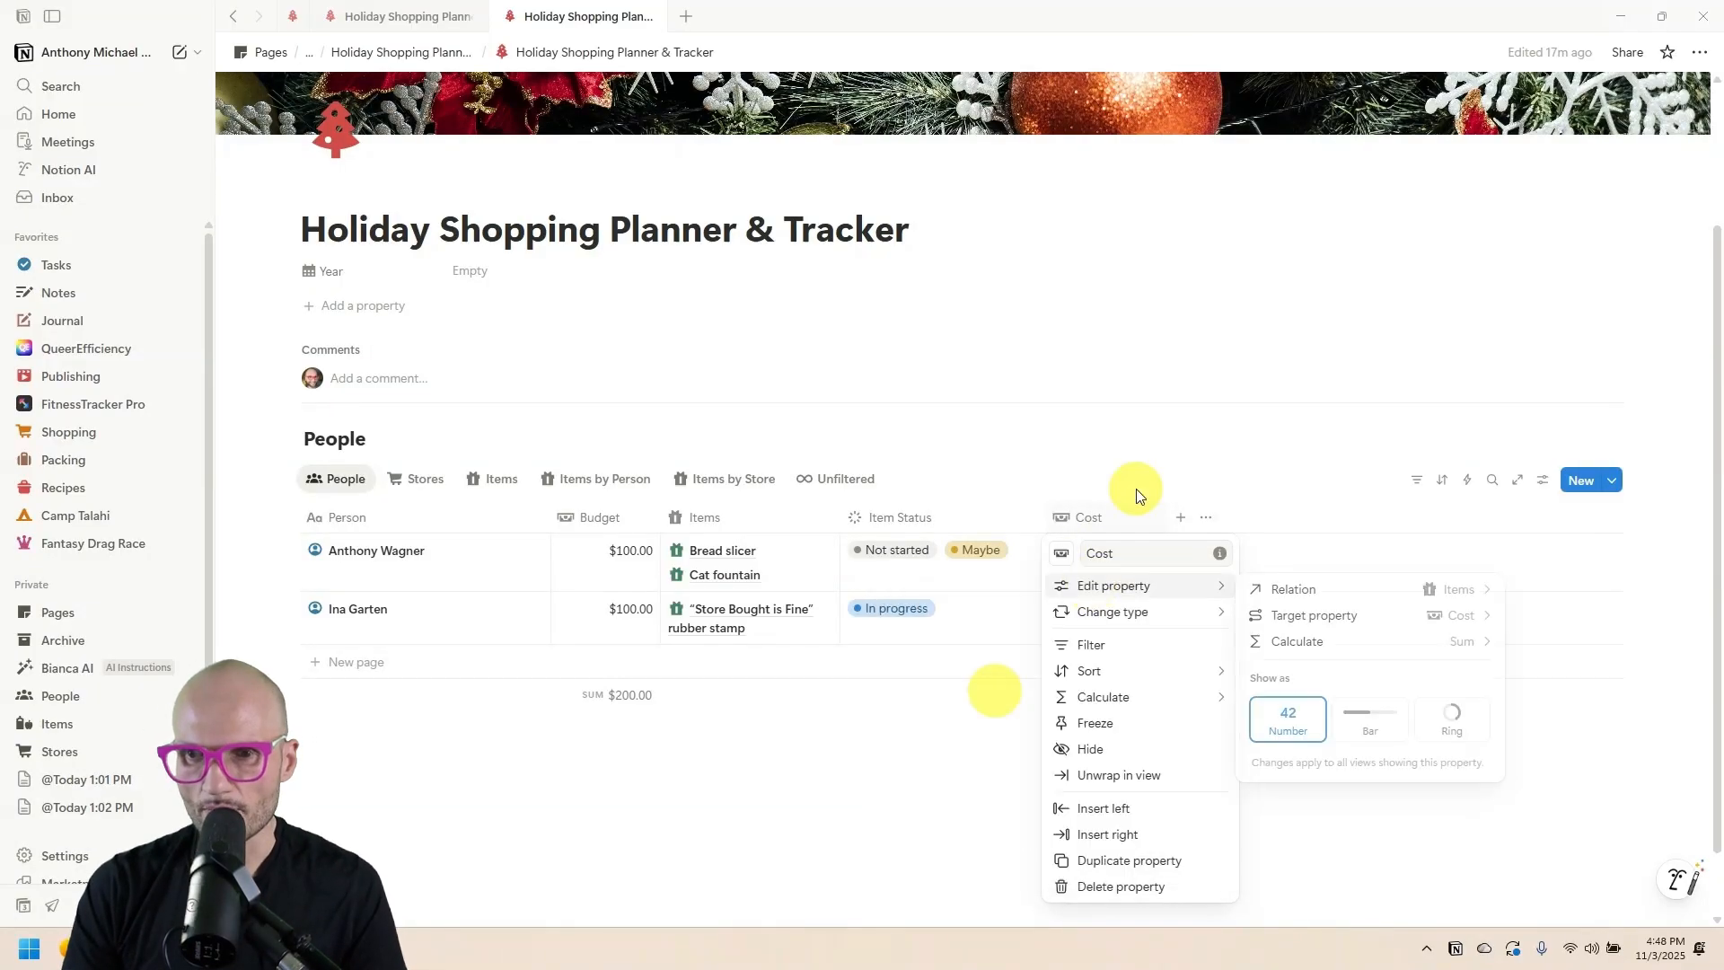
click(1158, 490)
Add a formula property named 'Remaining' with a money icon.
click(1181, 517)
scroll(1319, 763, down, 2)
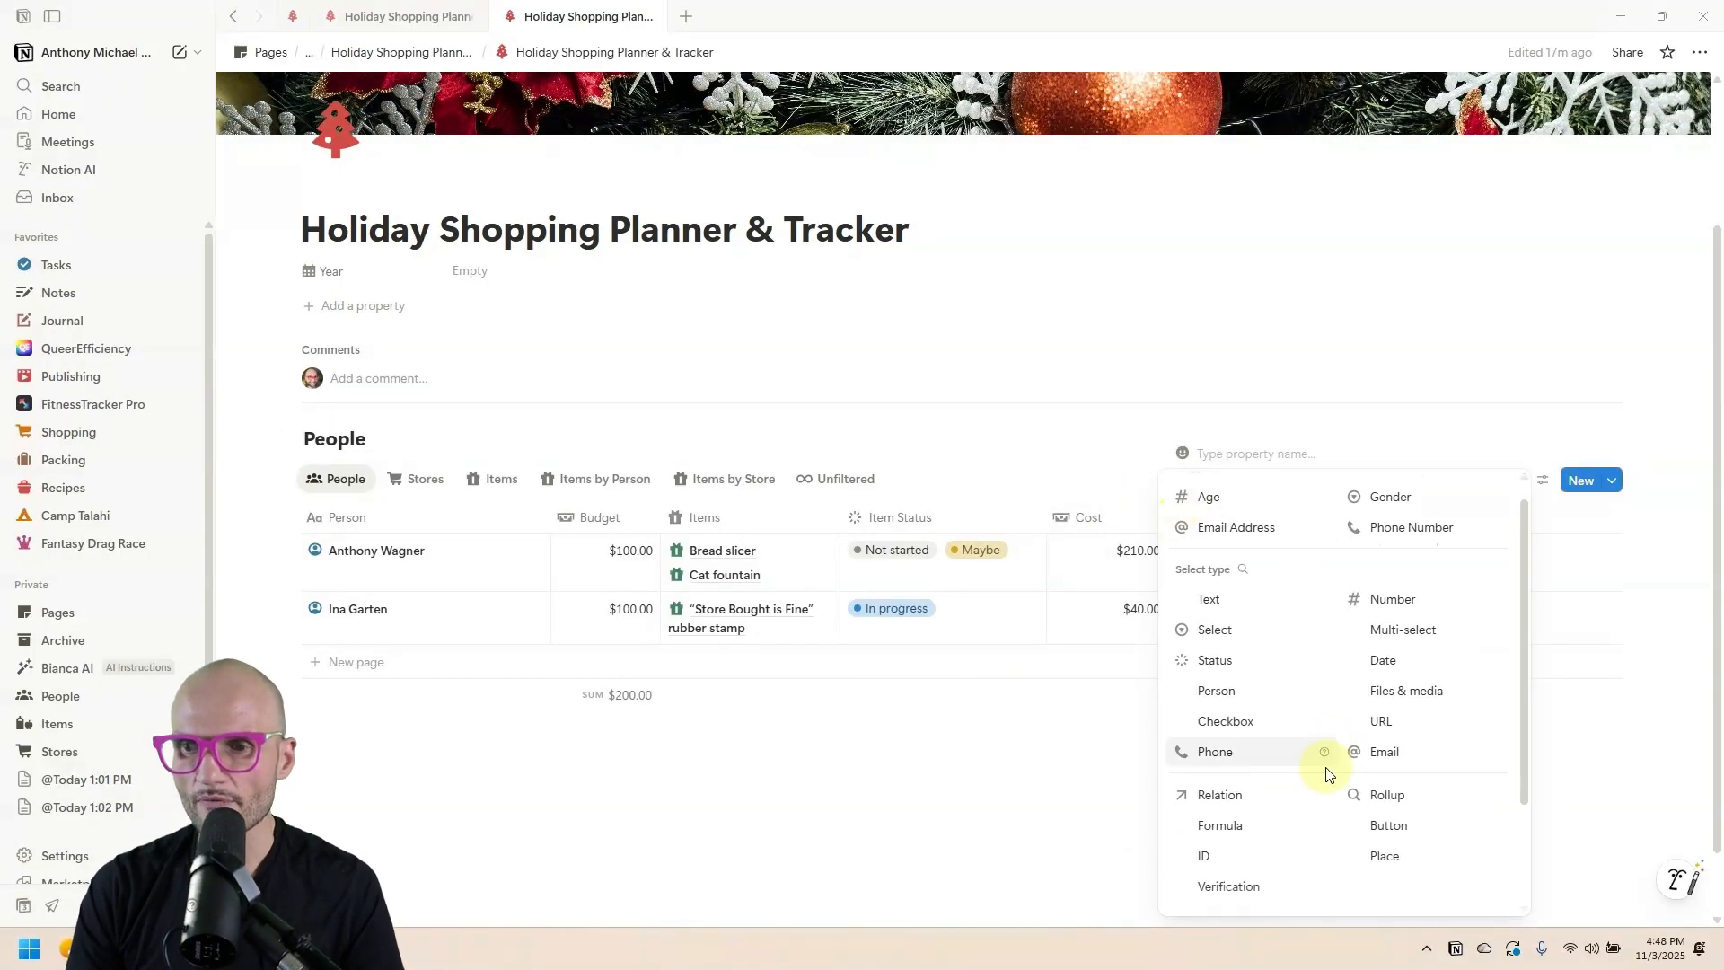
click(1264, 759)
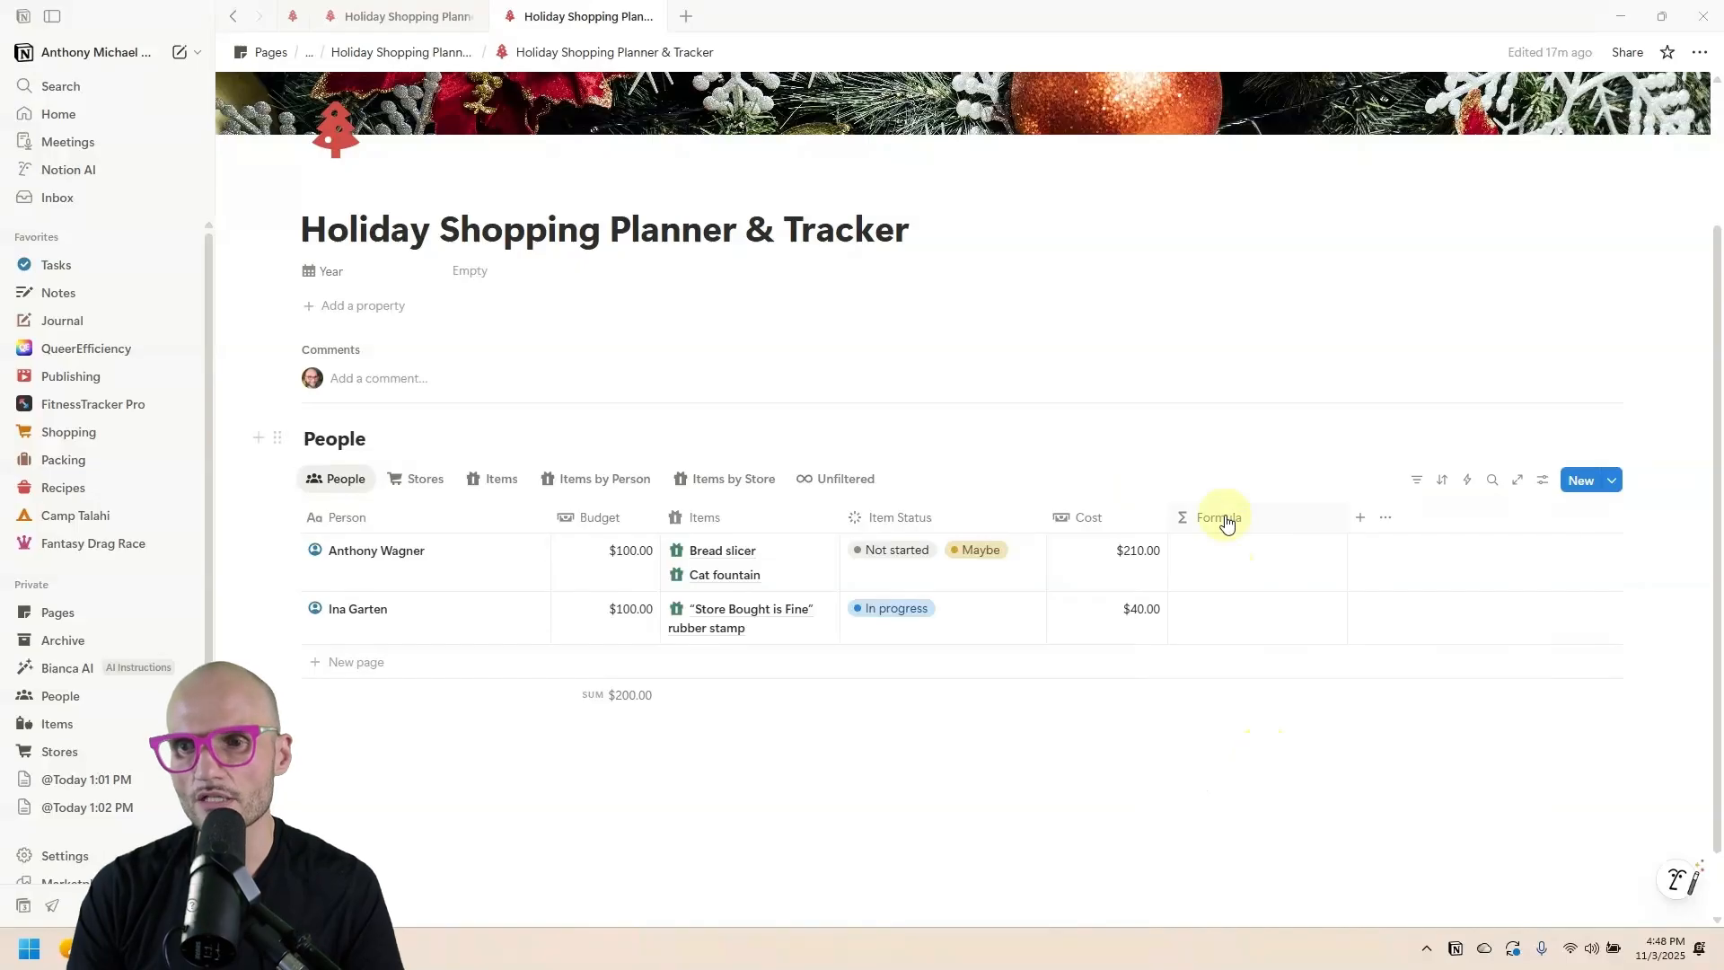
click(1224, 517)
double_click(1235, 545)
text(Remaining)
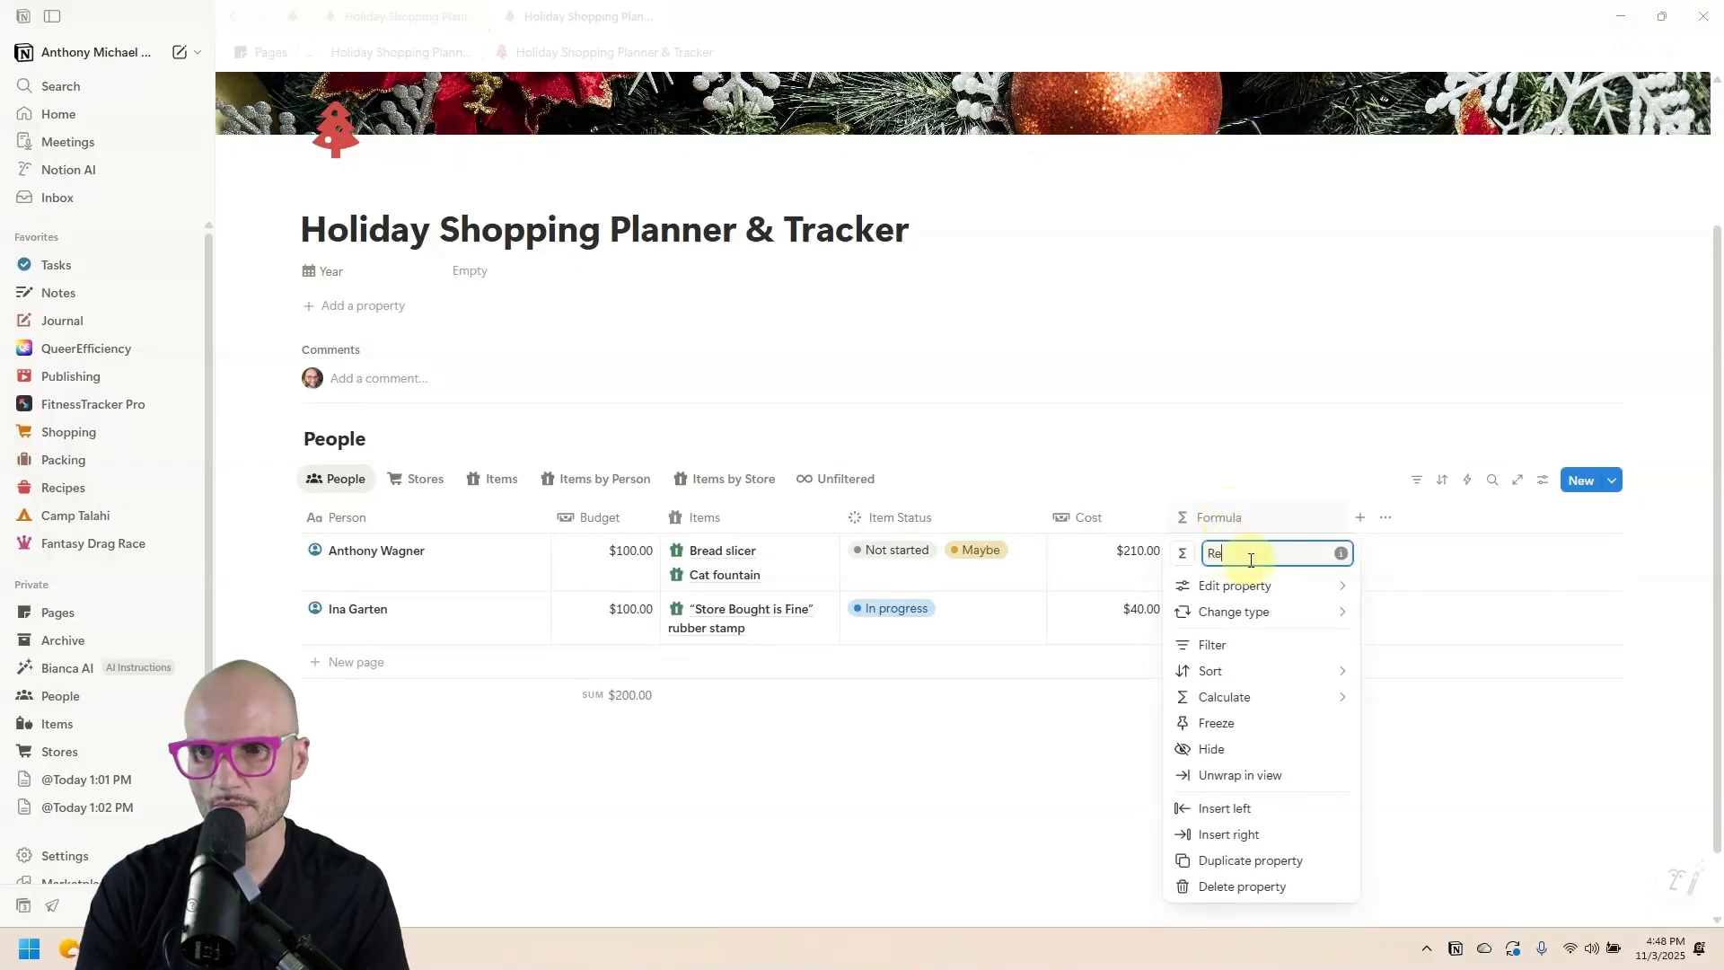
click(1183, 553)
text(money)
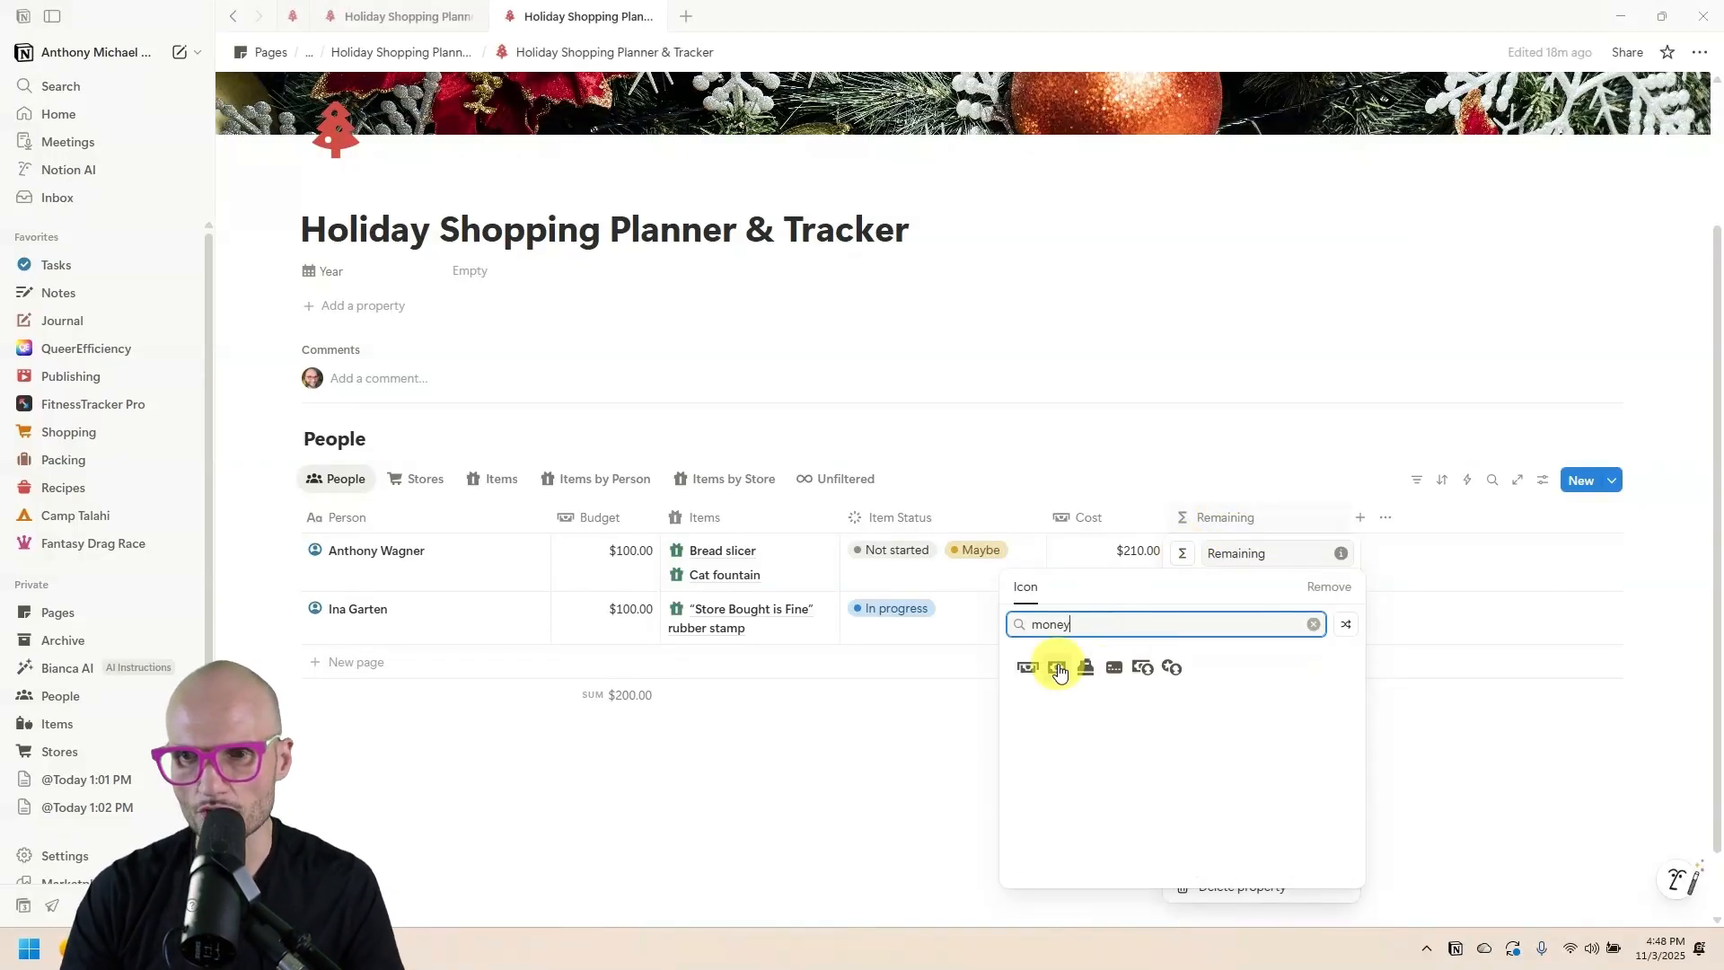
click(1059, 671)
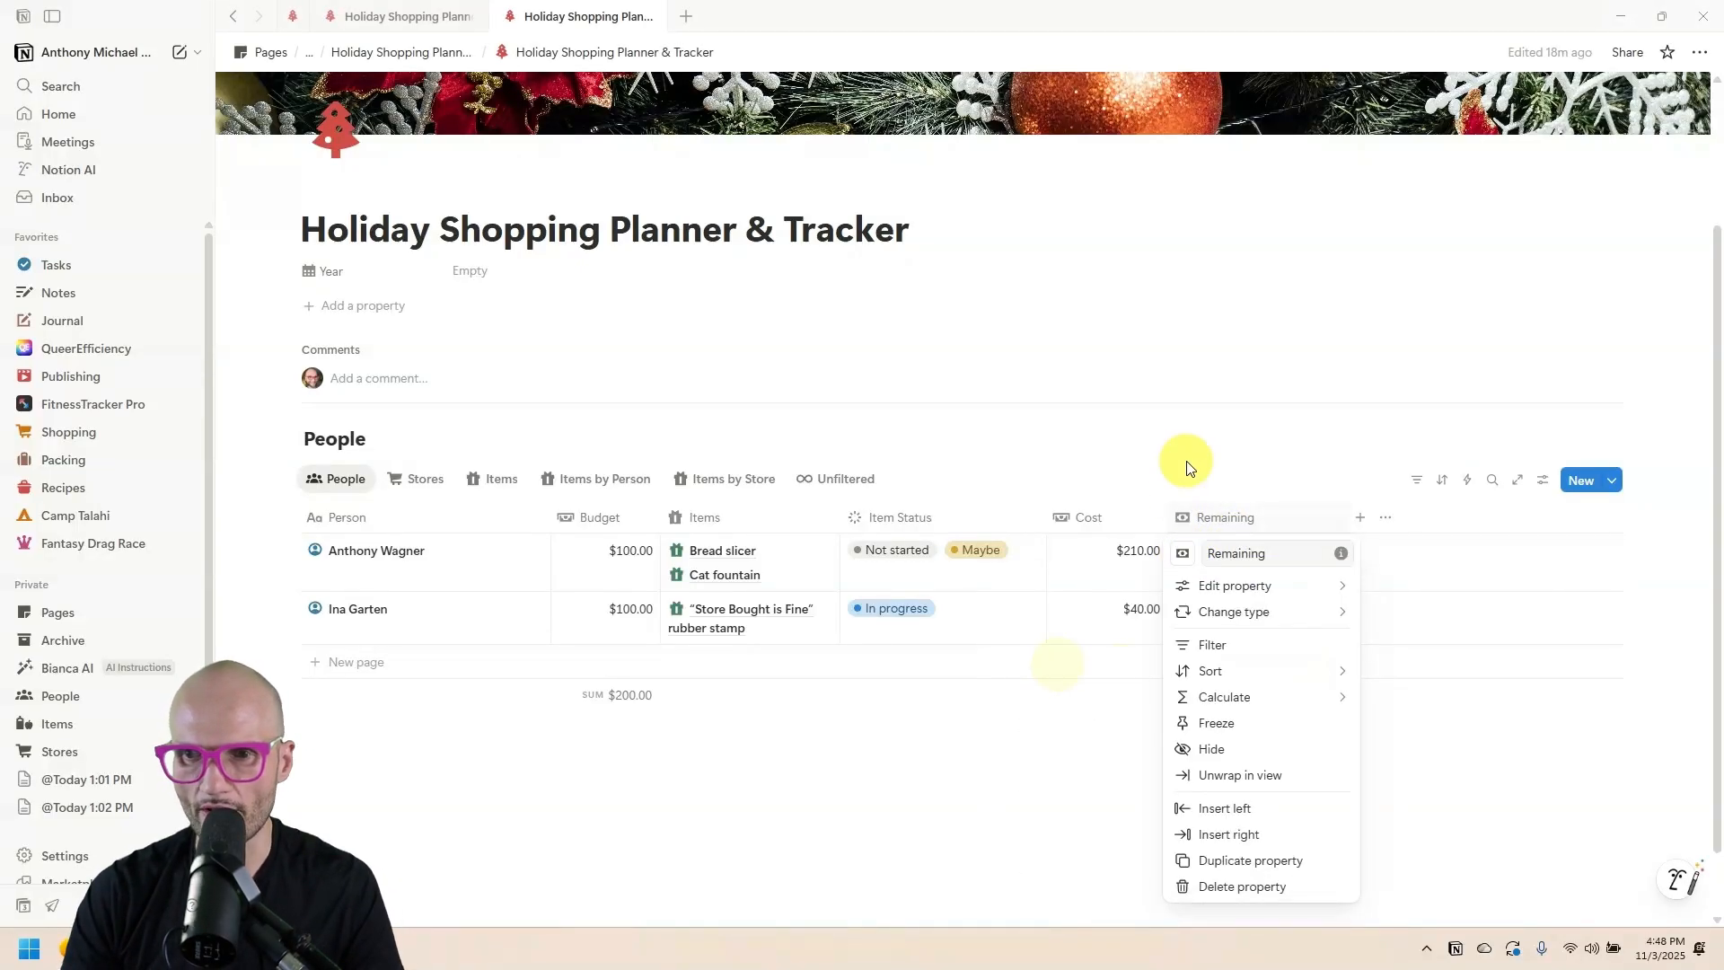
key(Escape)
Set the Remaining formula to Budget - Cost.
click(1270, 555)
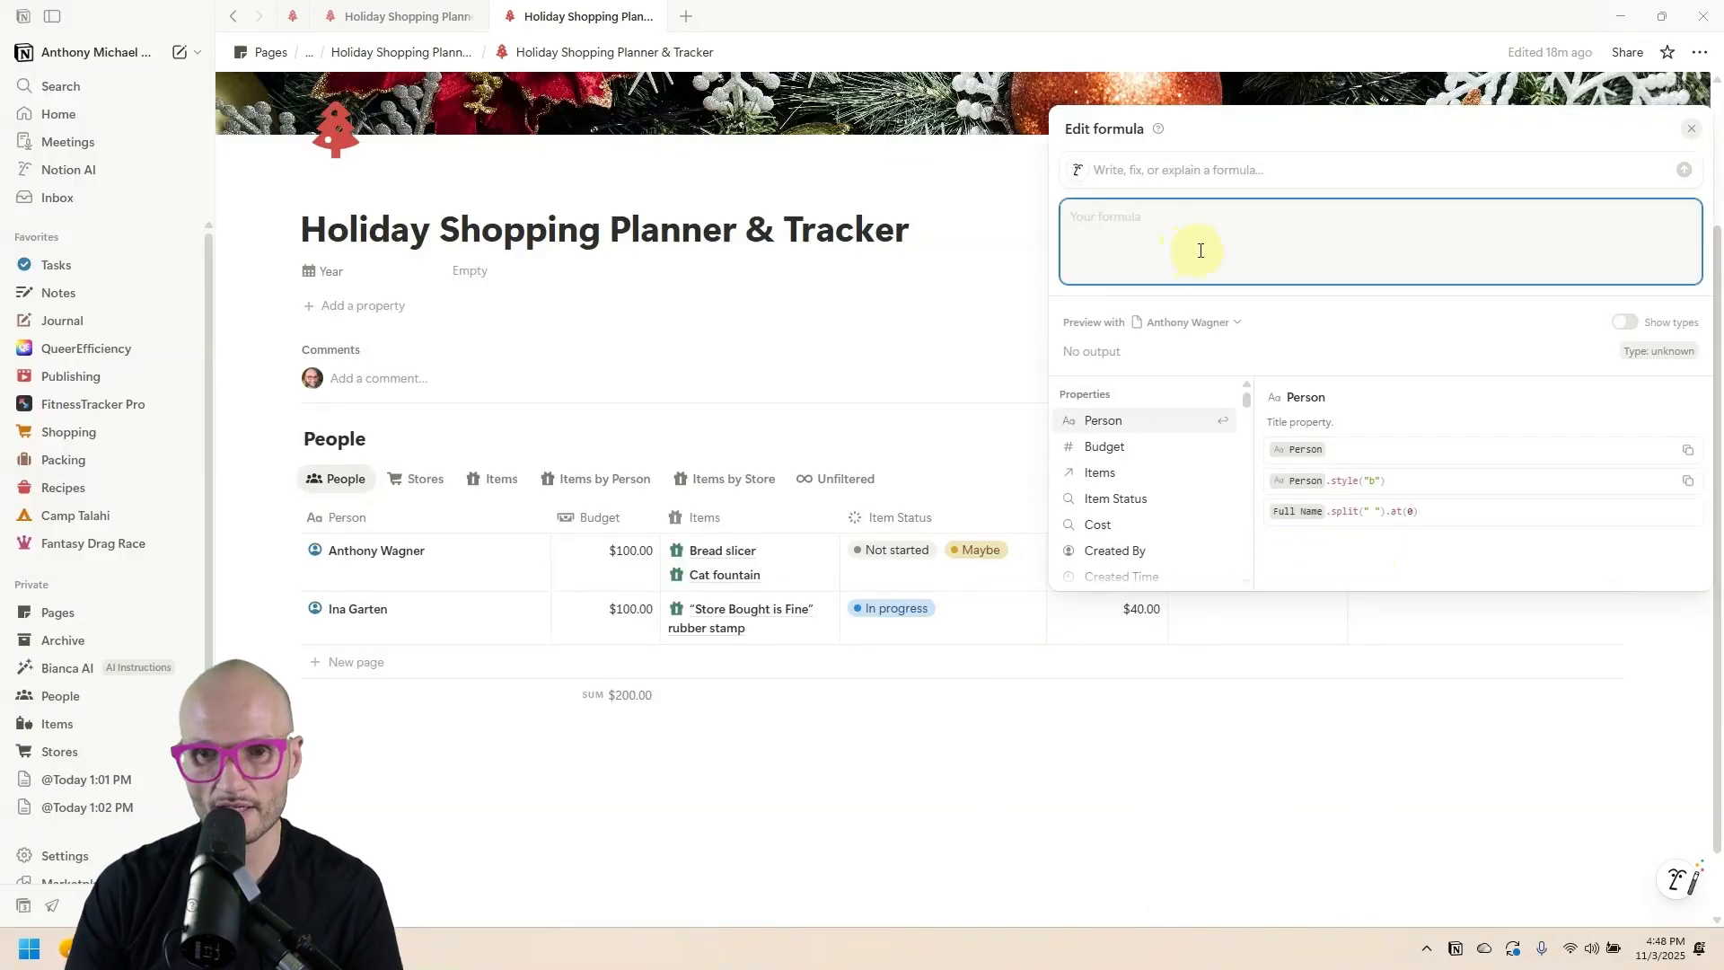
click(1158, 446)
text(-)
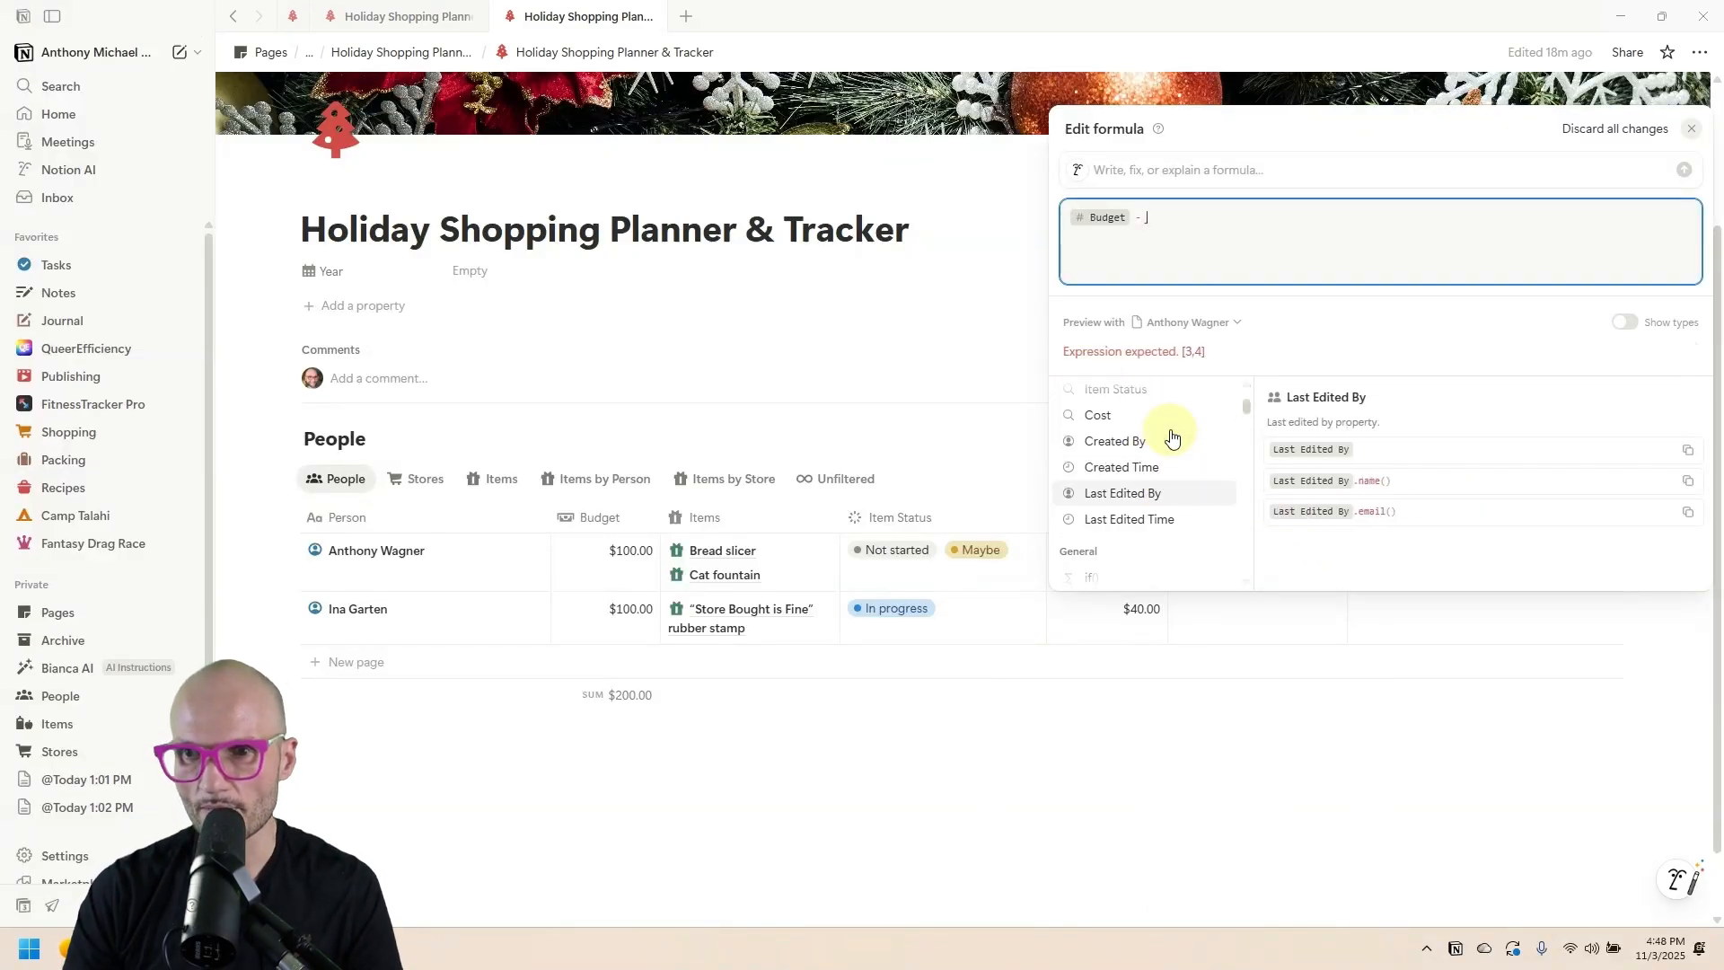
click(1142, 436)
key(Escape)
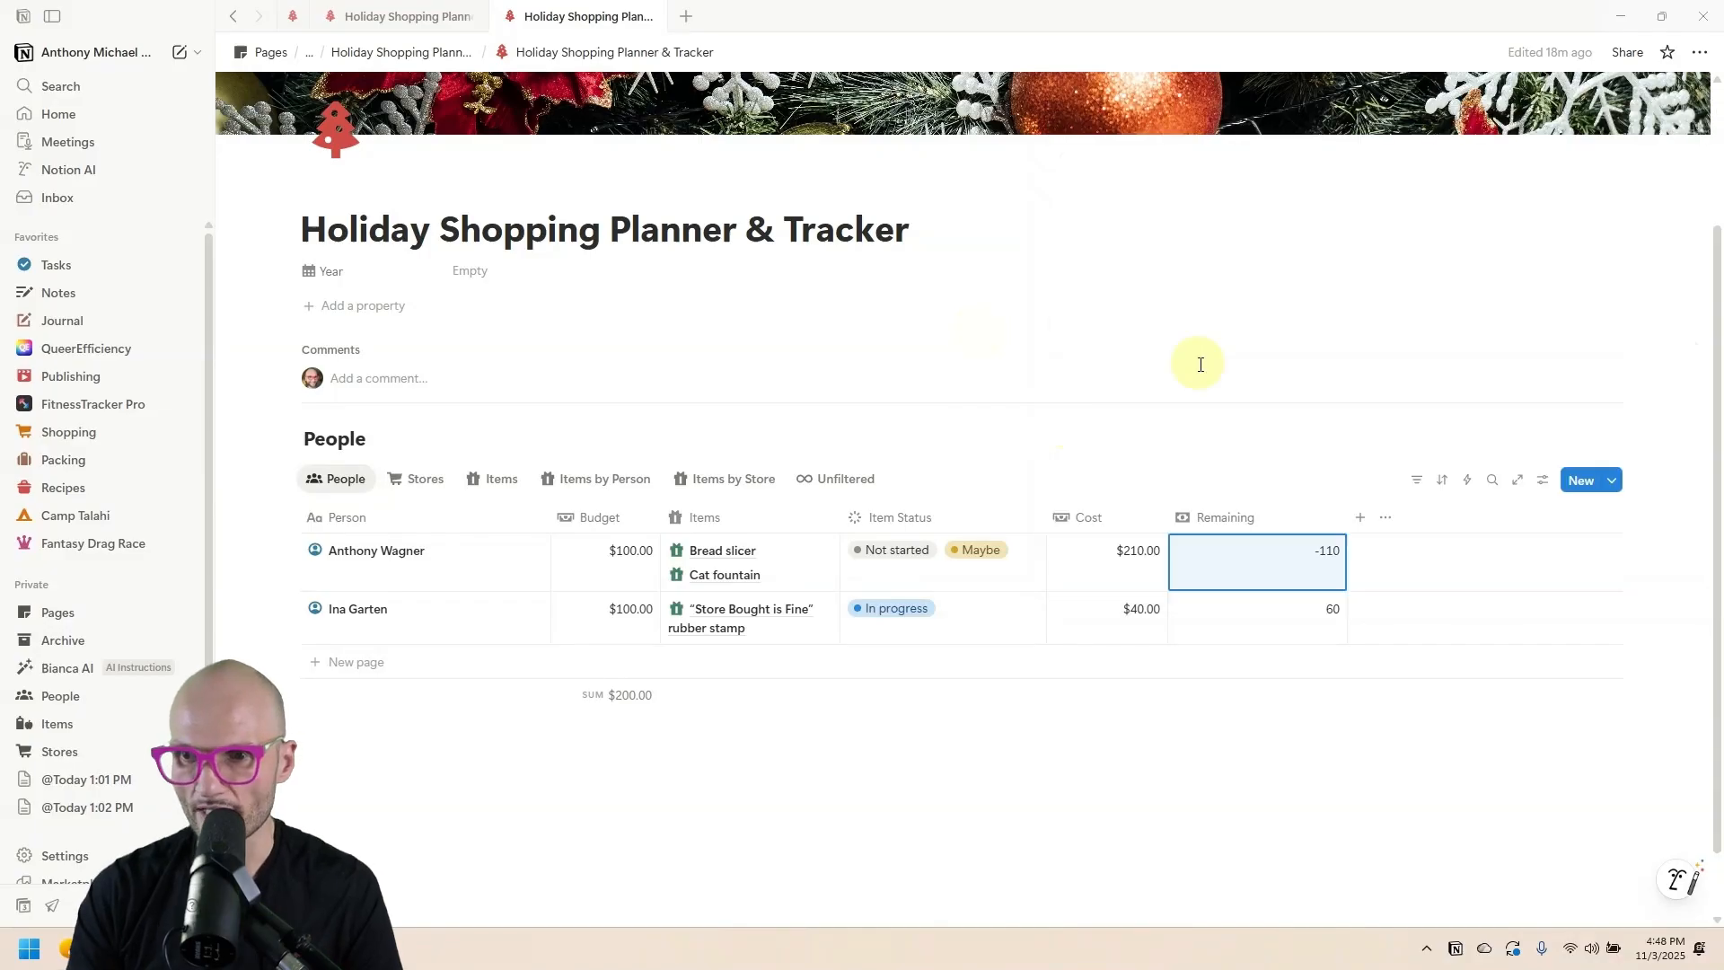
Format Remaining as US dollars and add a footer Sum calculation.
click(1248, 521)
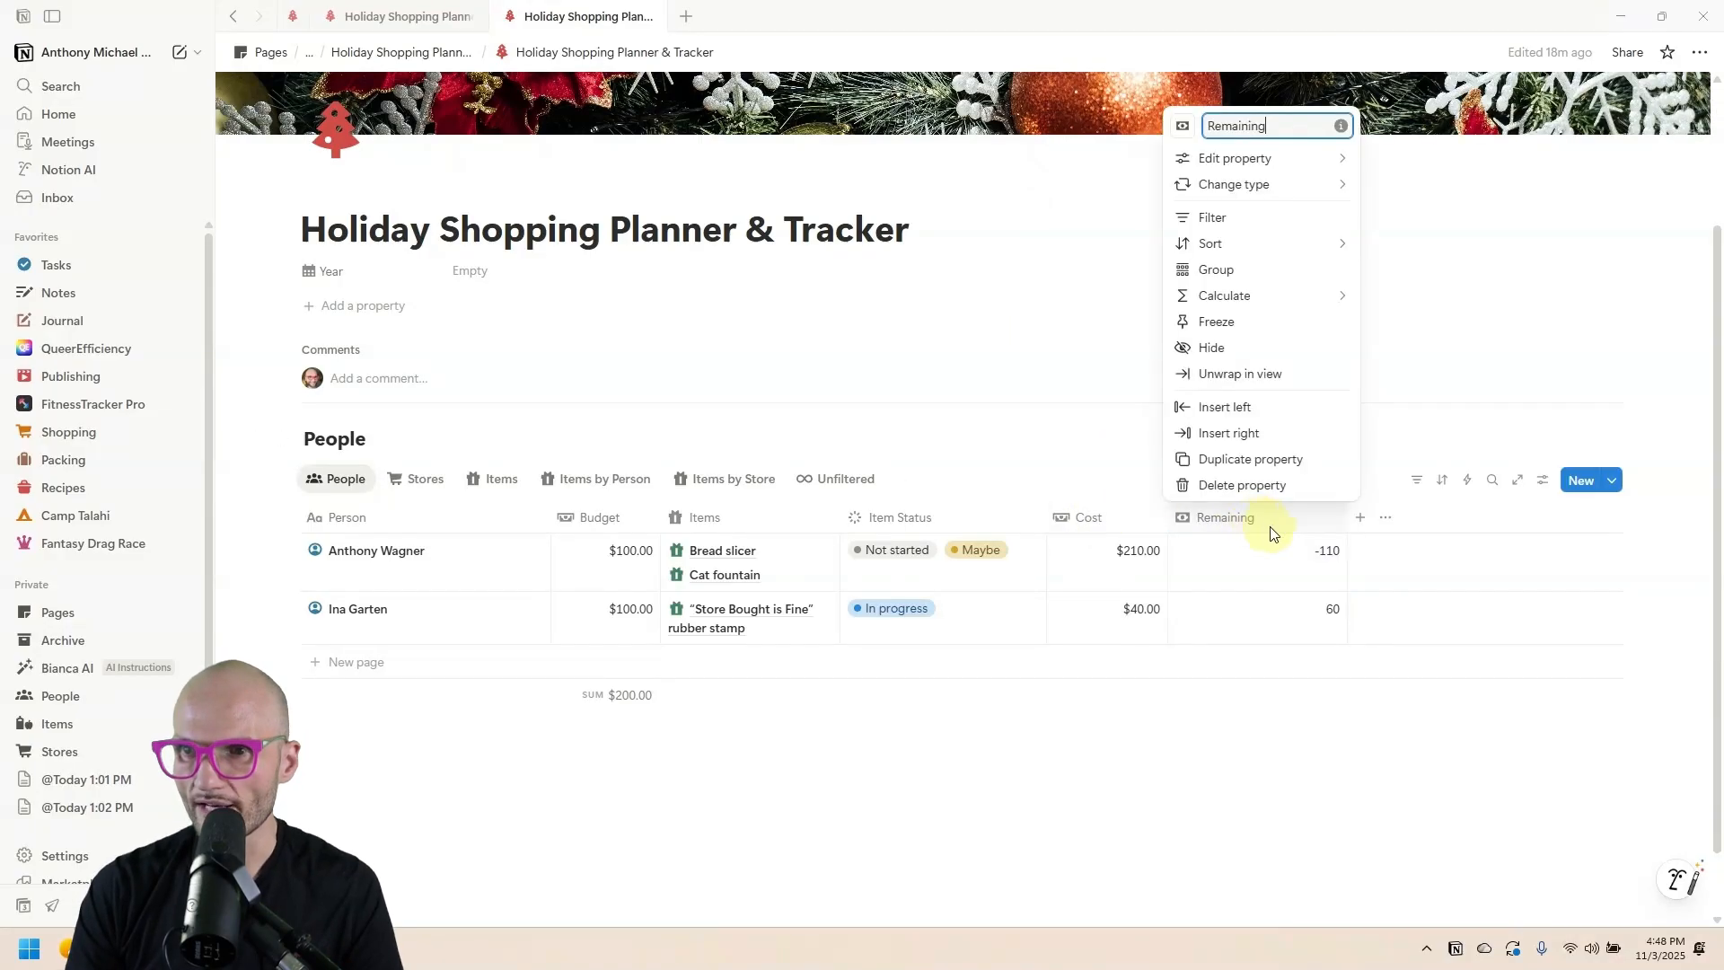
mouse_move(1293, 160)
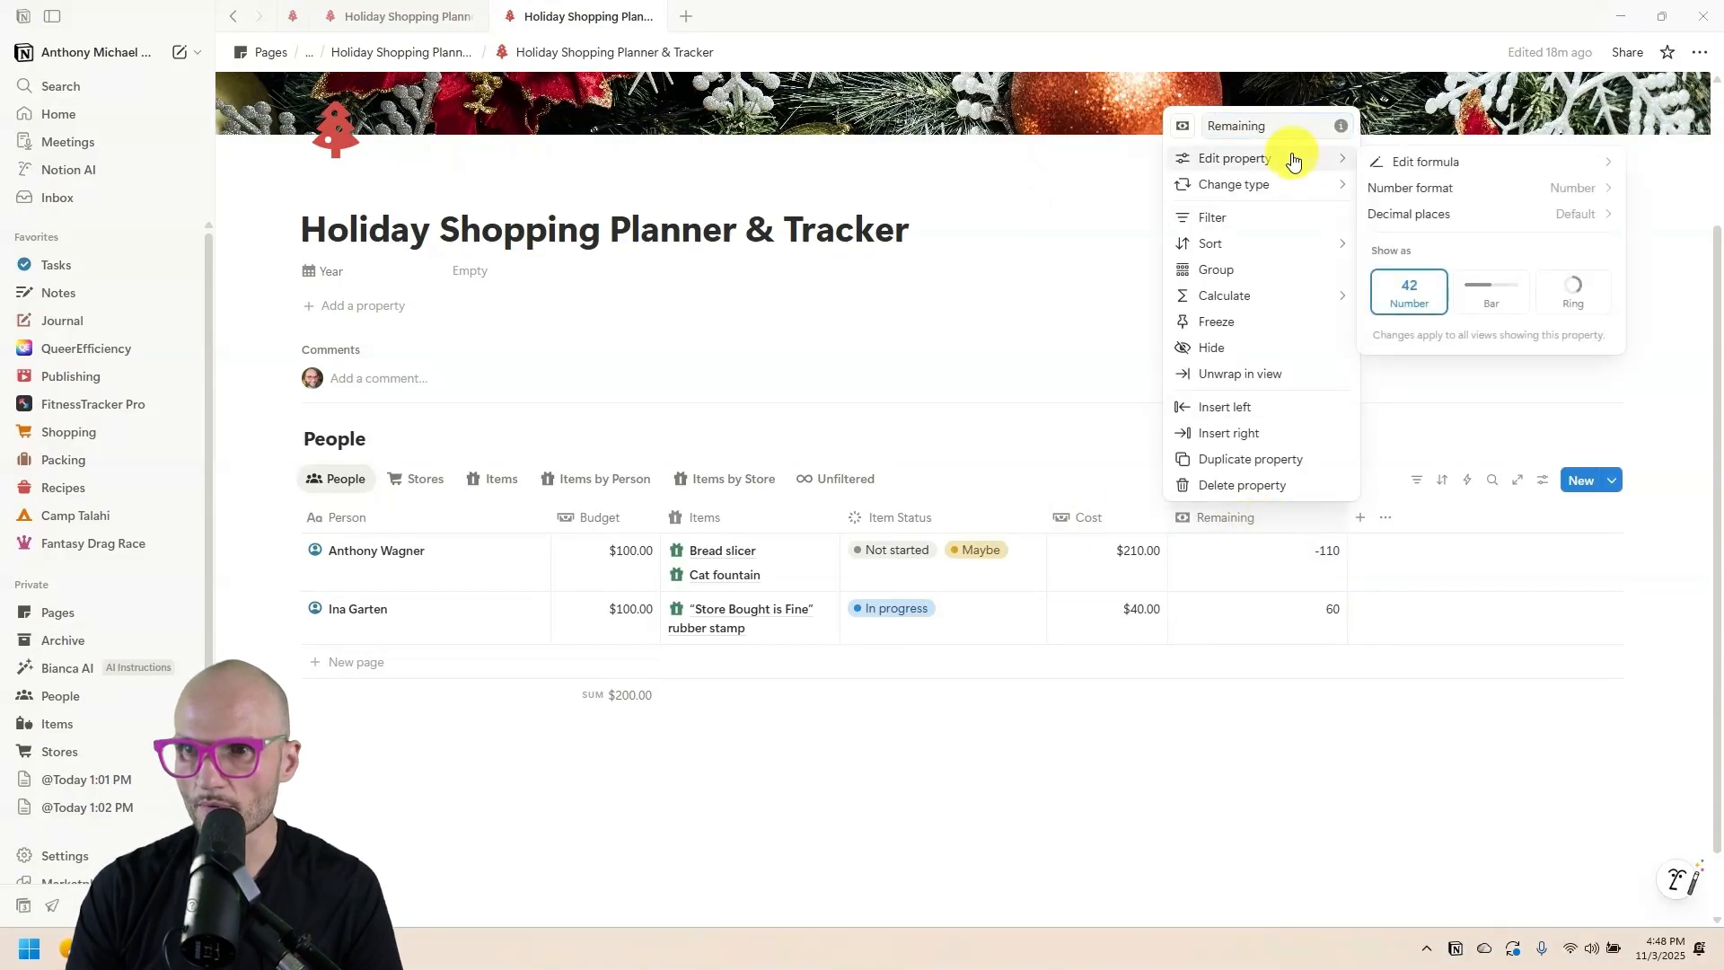
click(1511, 190)
click(1538, 337)
click(877, 304)
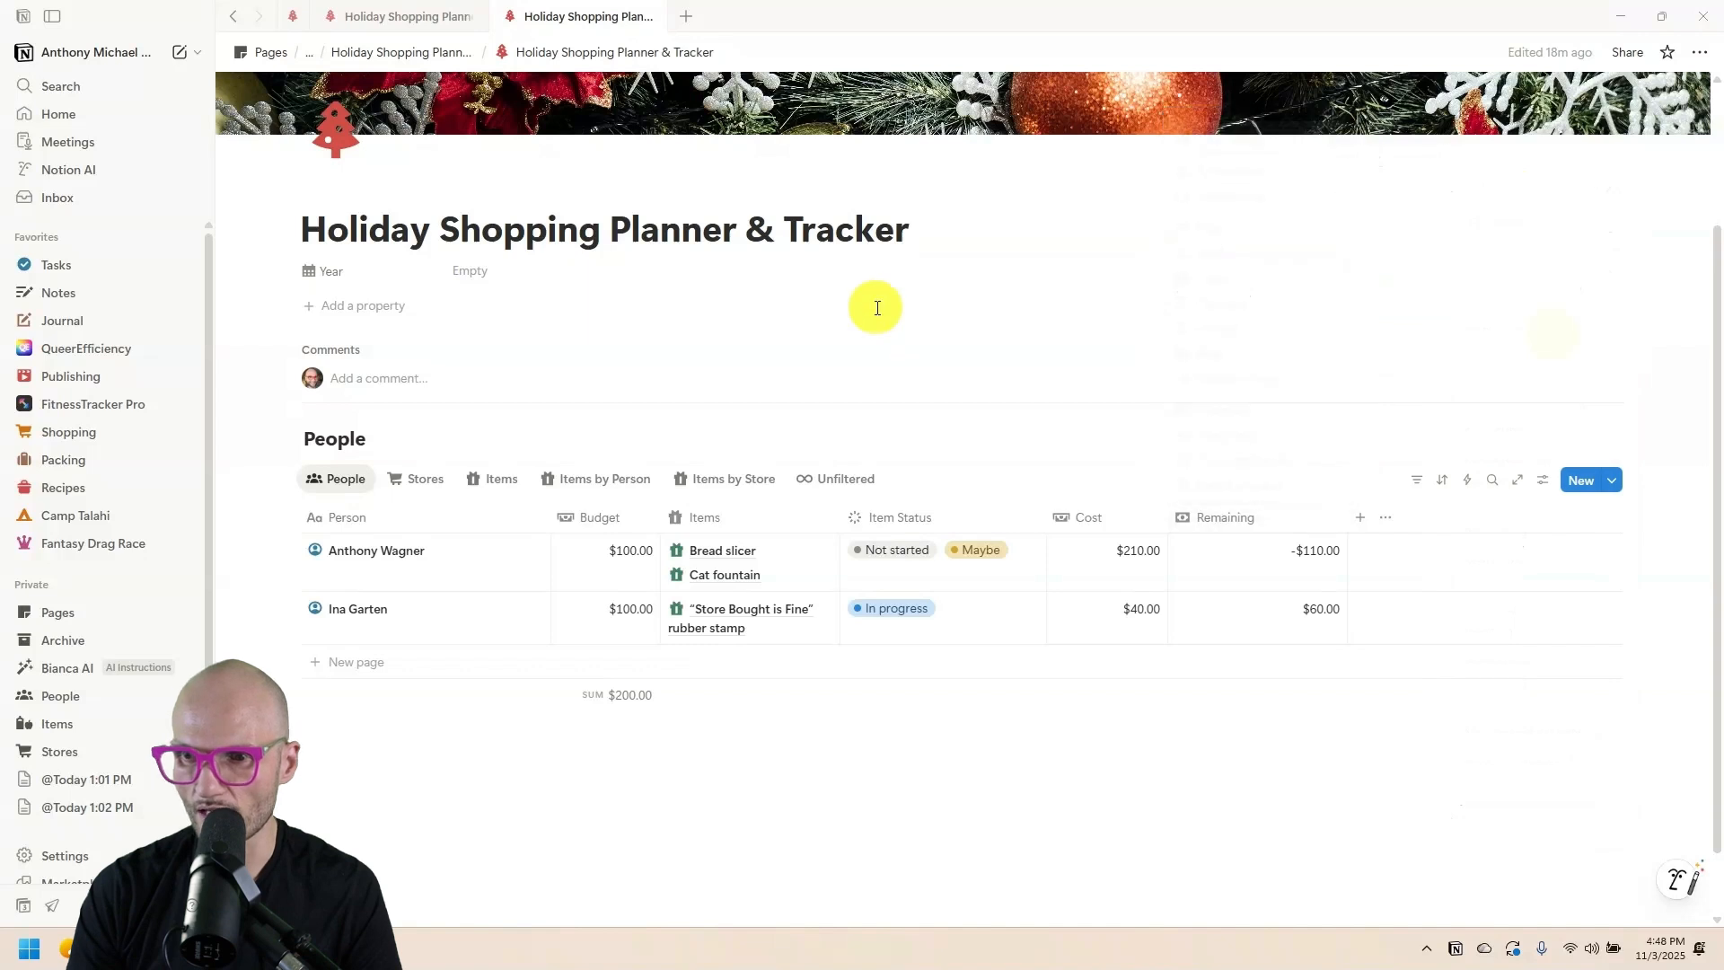
click(1313, 697)
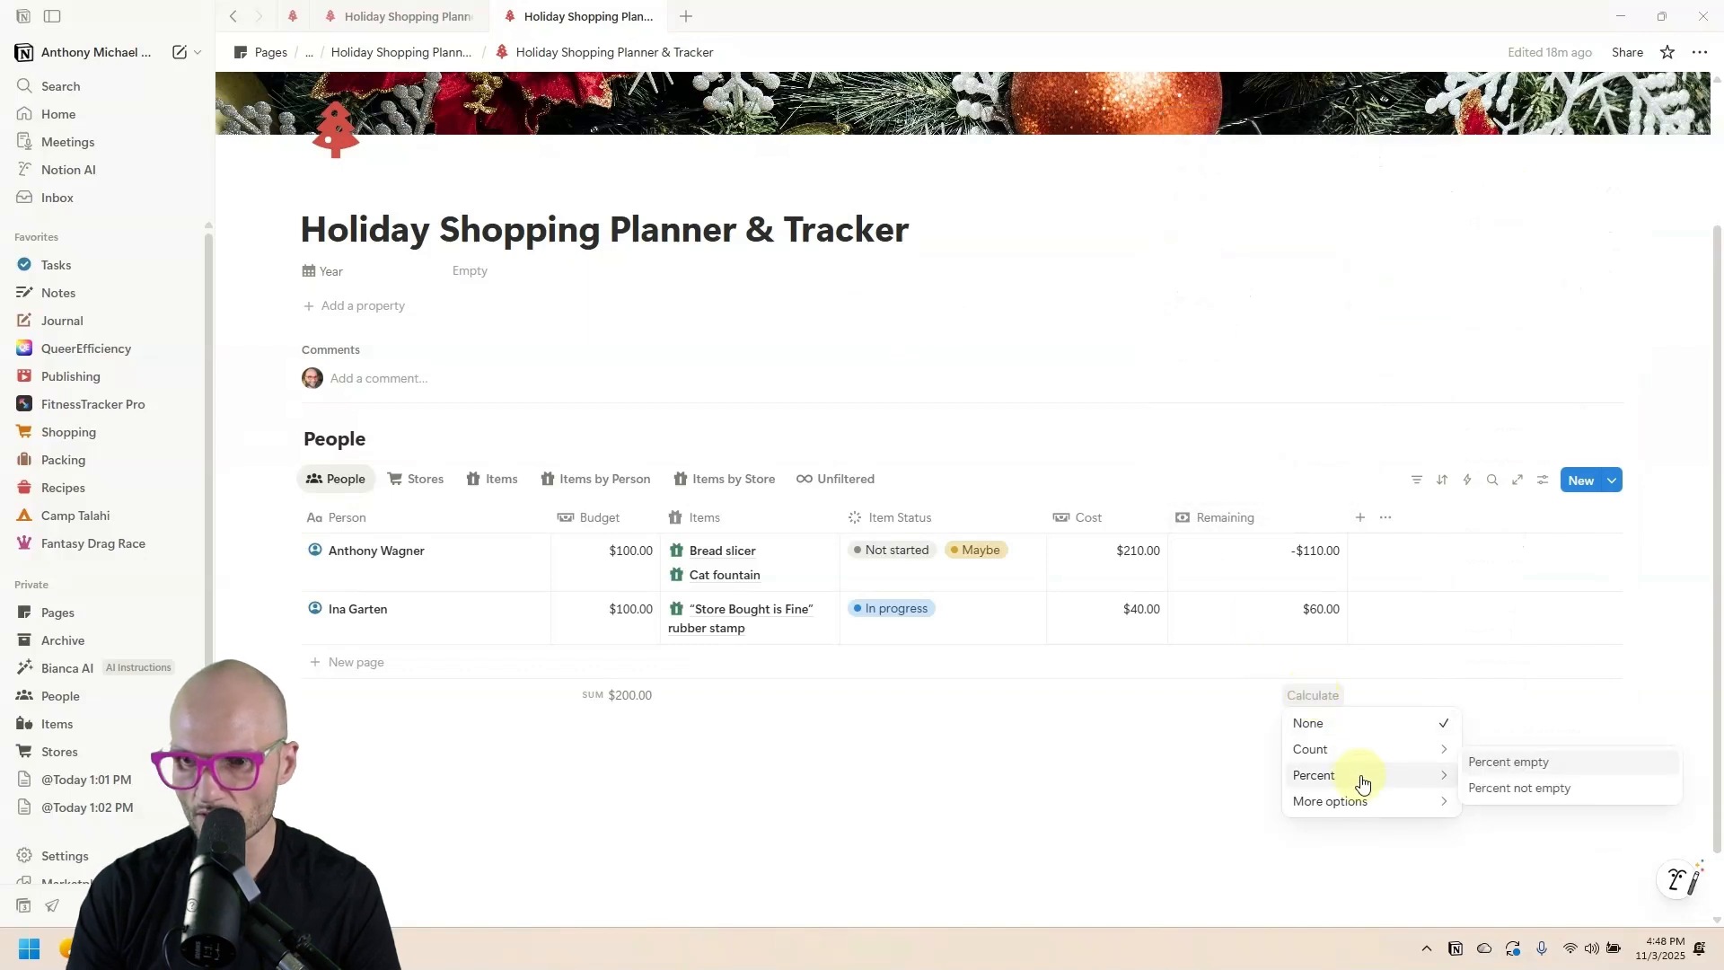
mouse_move(1374, 802)
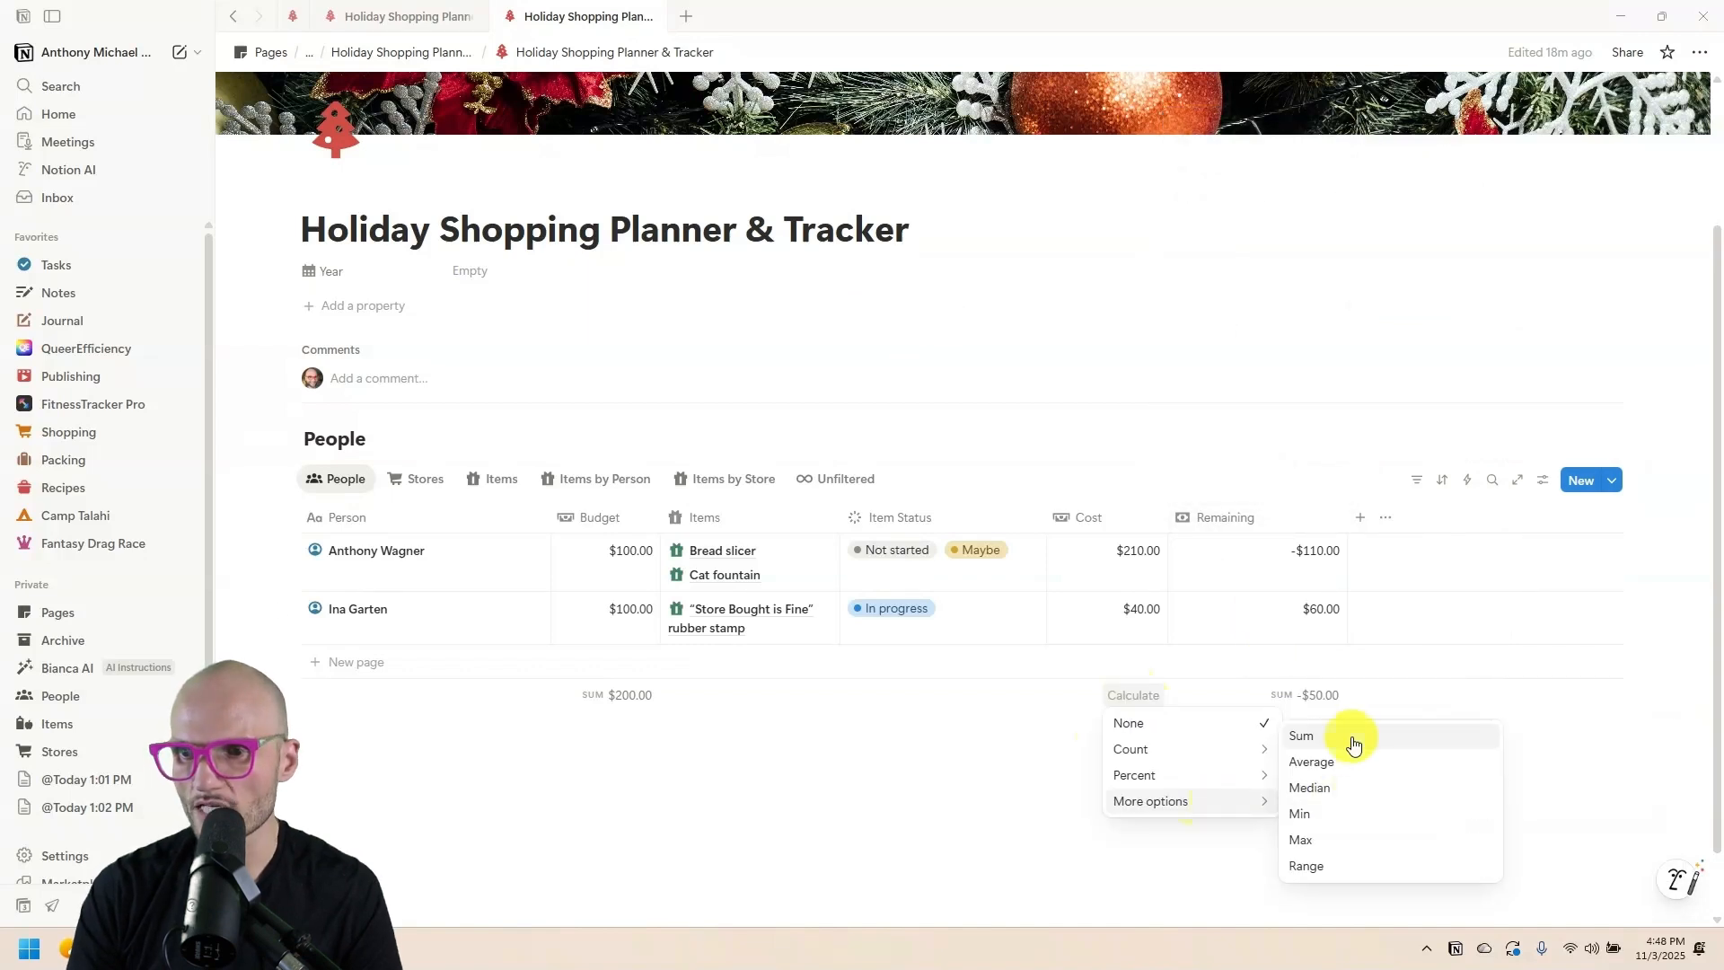
click(1350, 739)
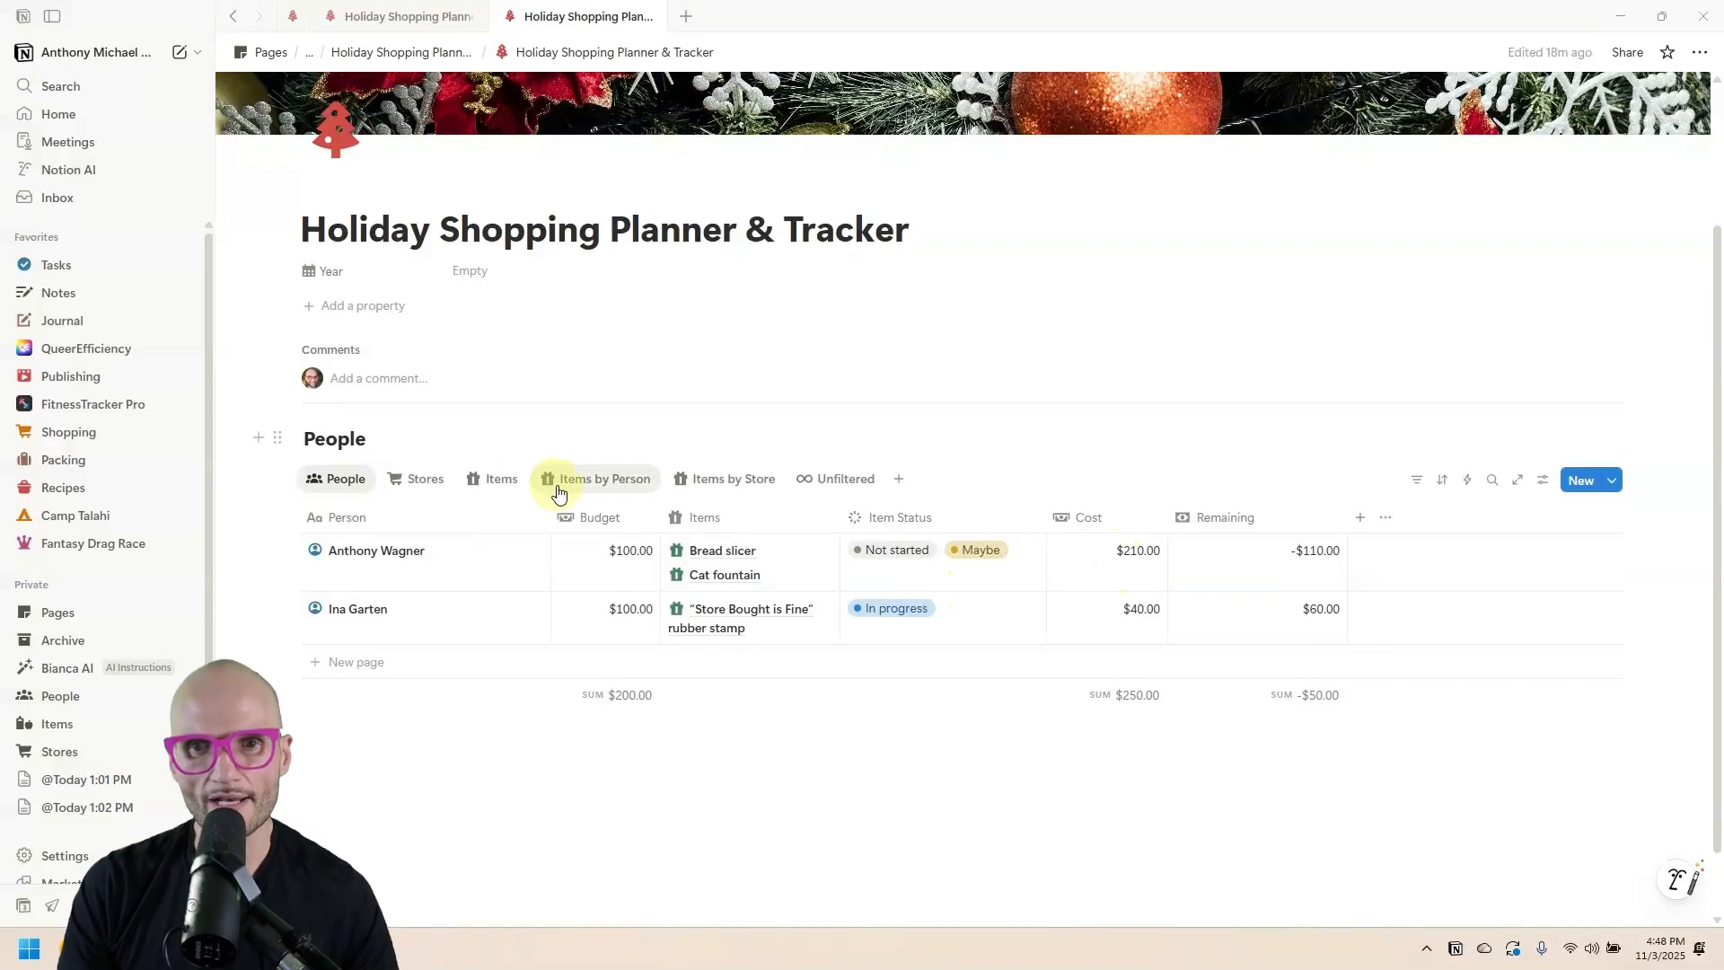
Add a 'Watercolor paper' item to the first person's group in Items by Person.
click(505, 486)
click(593, 482)
scroll(443, 501, down, 1)
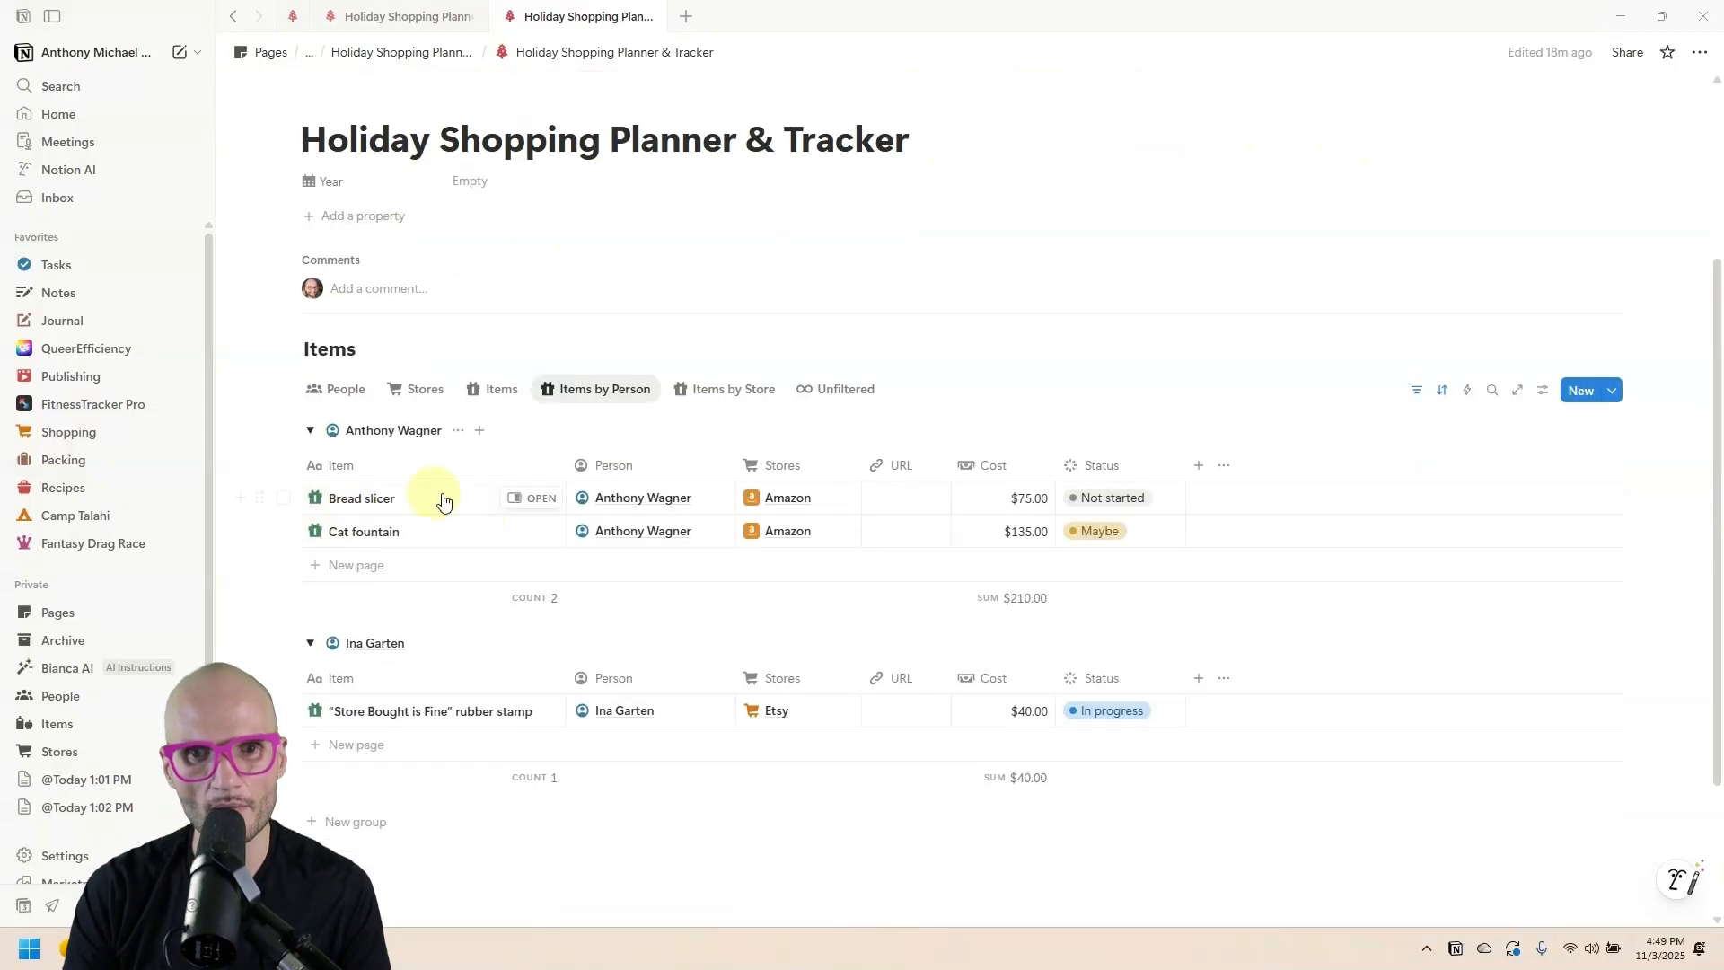
click(334, 569)
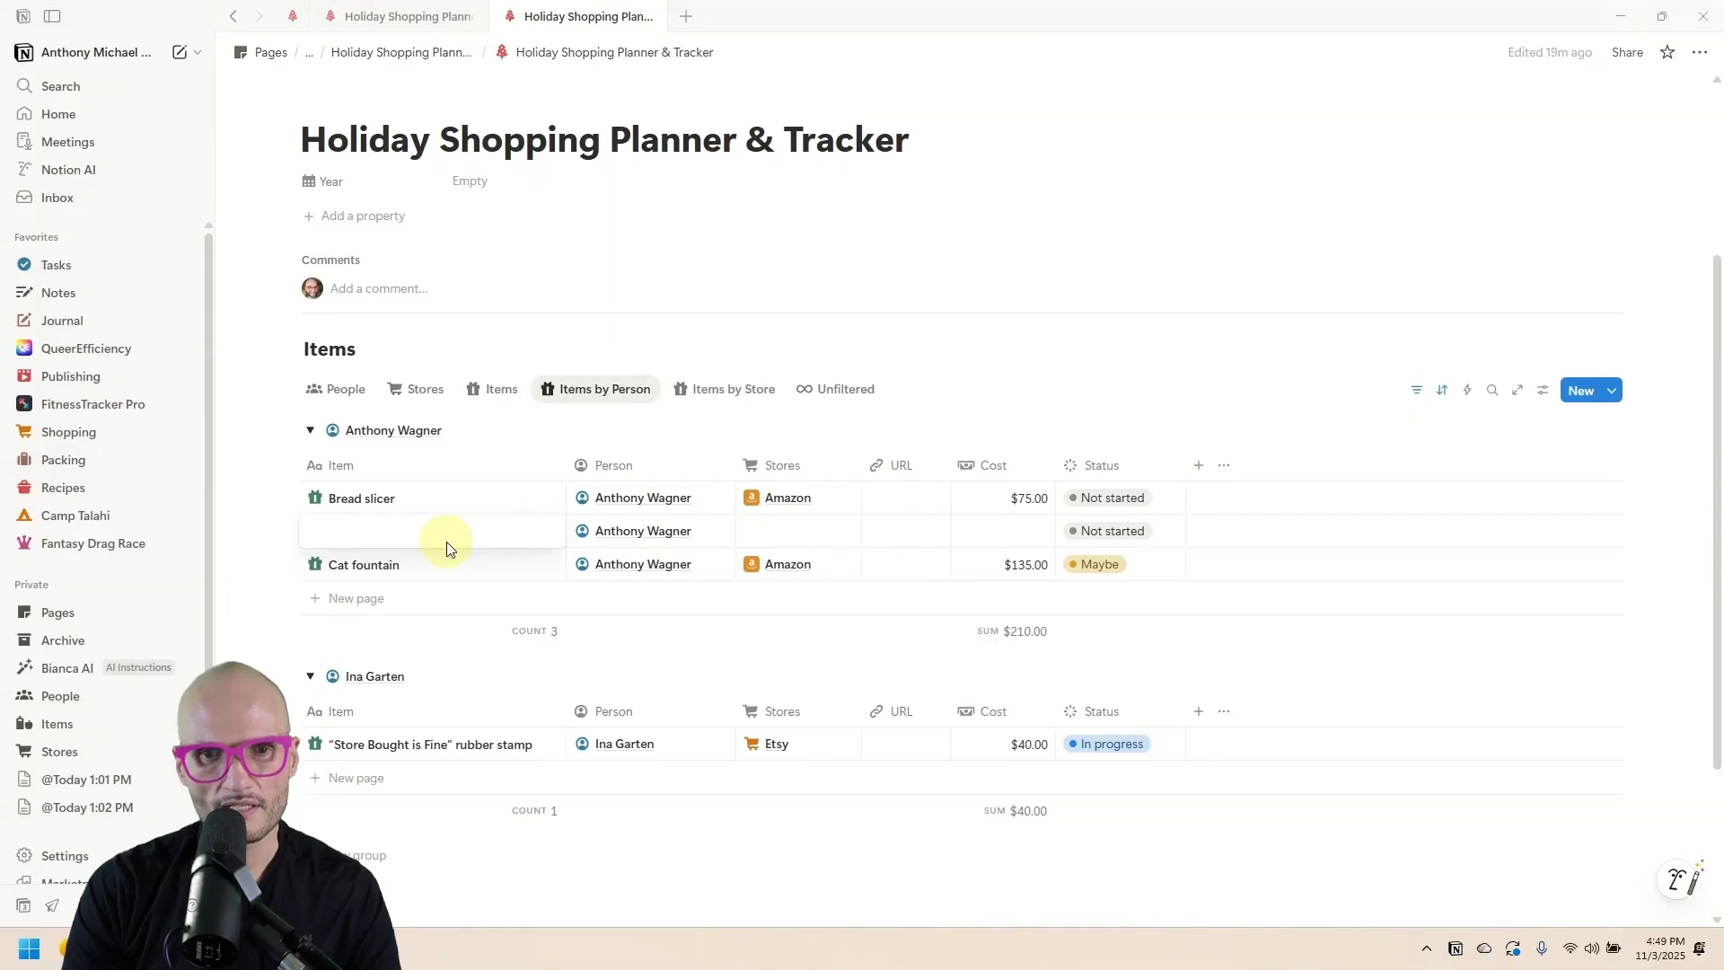
text(Watercolor paper)
key(Tab)
key(Tab)
key(Tab)
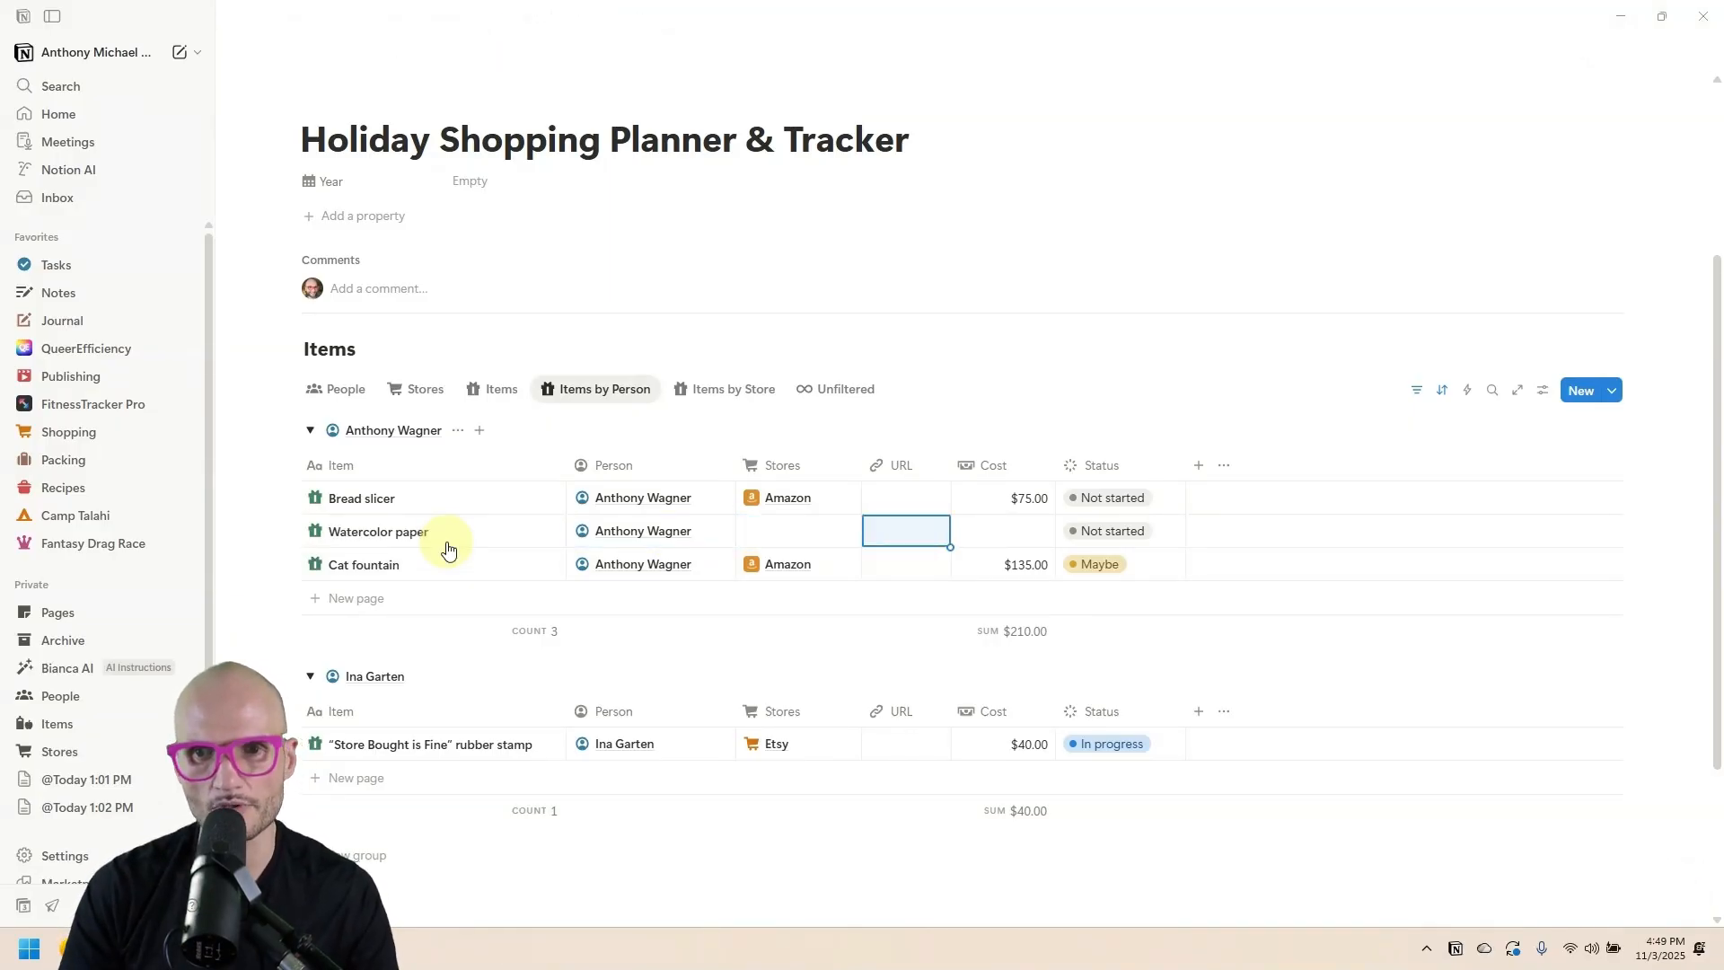
Set Watercolor paper's store to Amazon and its cost to $20.00.
key(shift+Tab)
text(a)
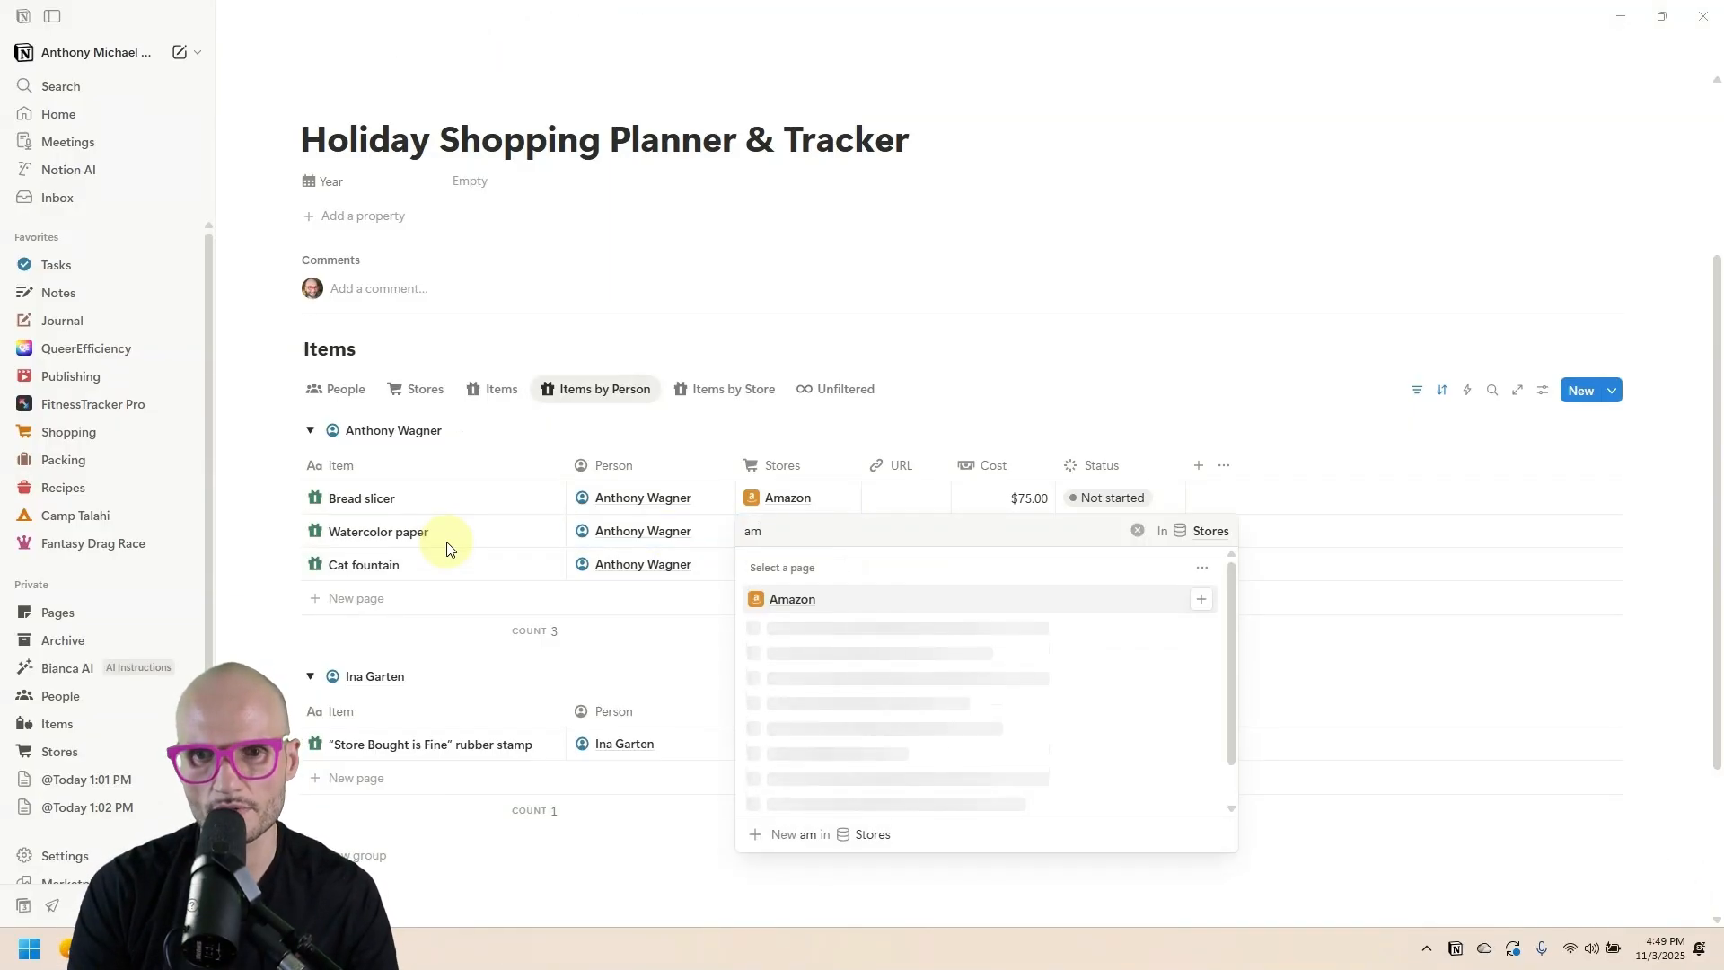
key(Return)
key(Tab)
key(Tab)
text(20)
key(Return)
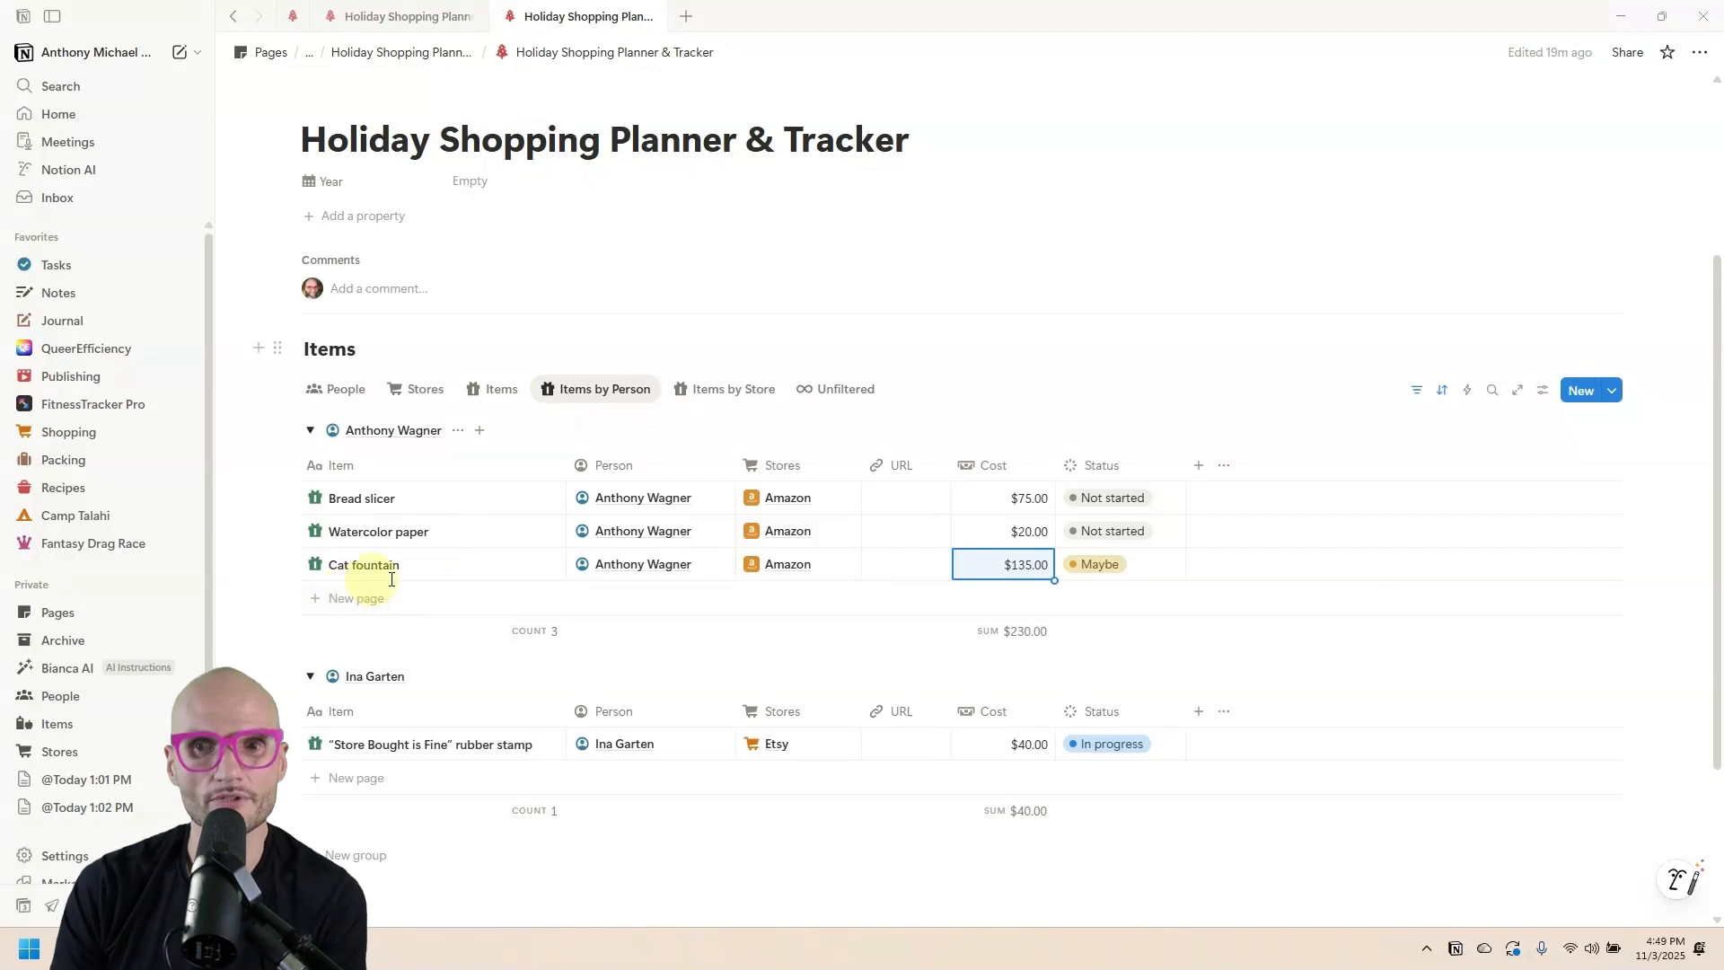
click(1112, 569)
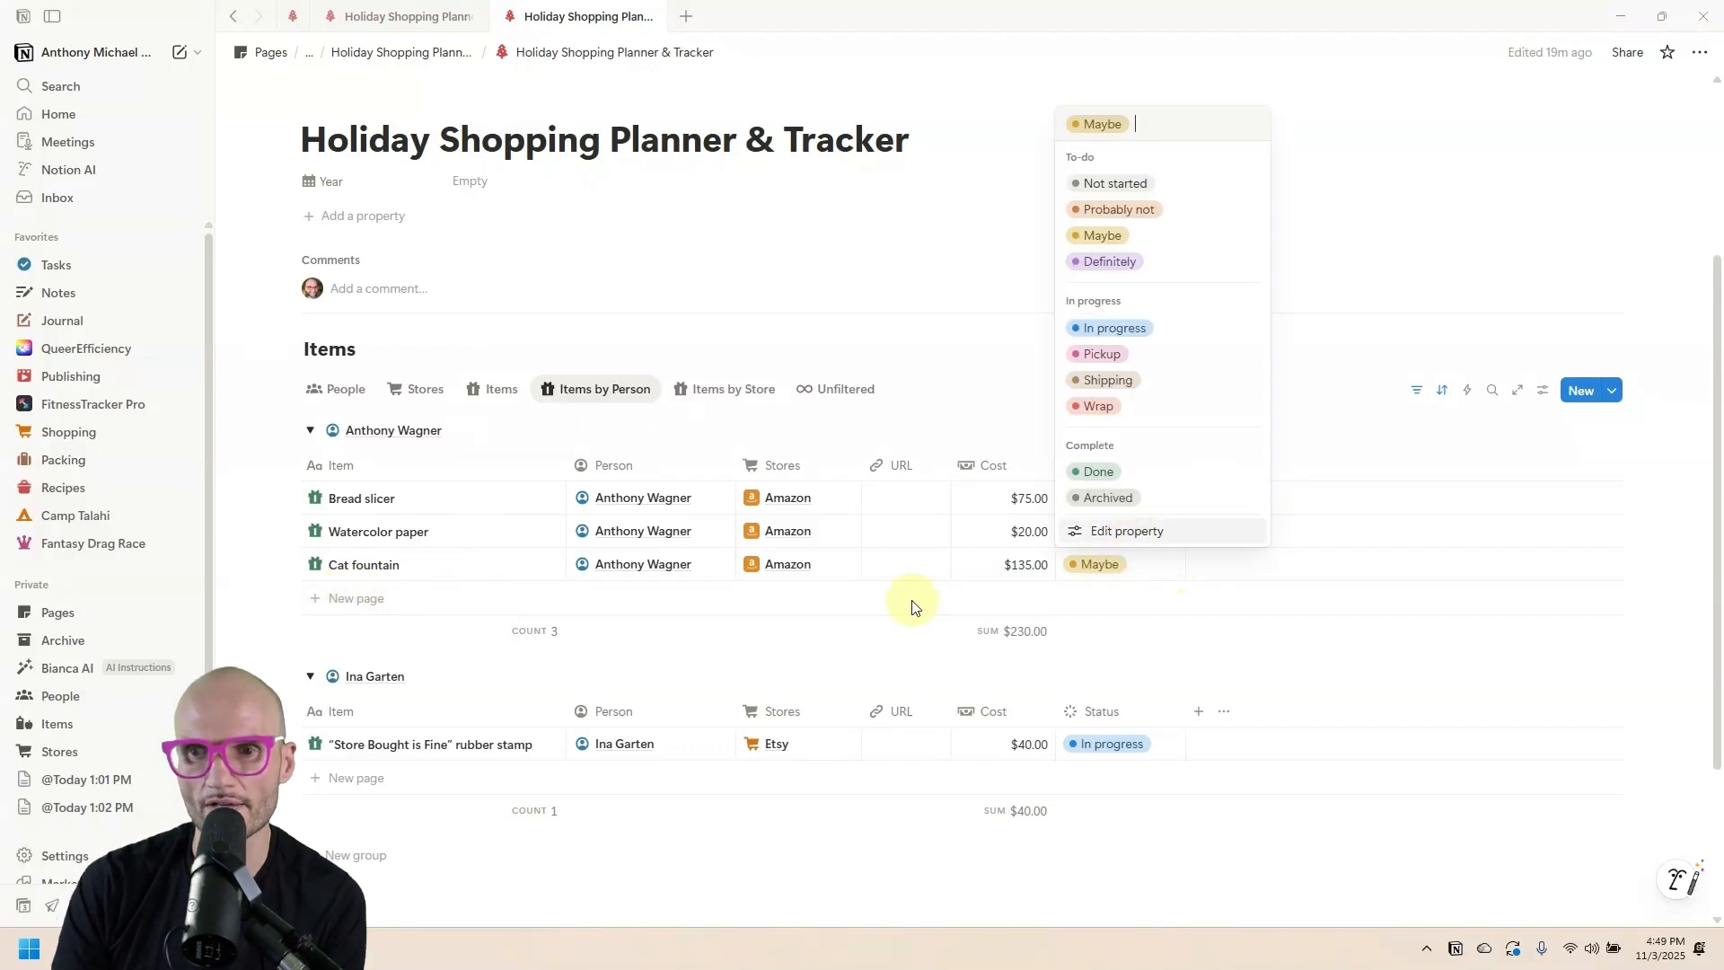
key(Escape)
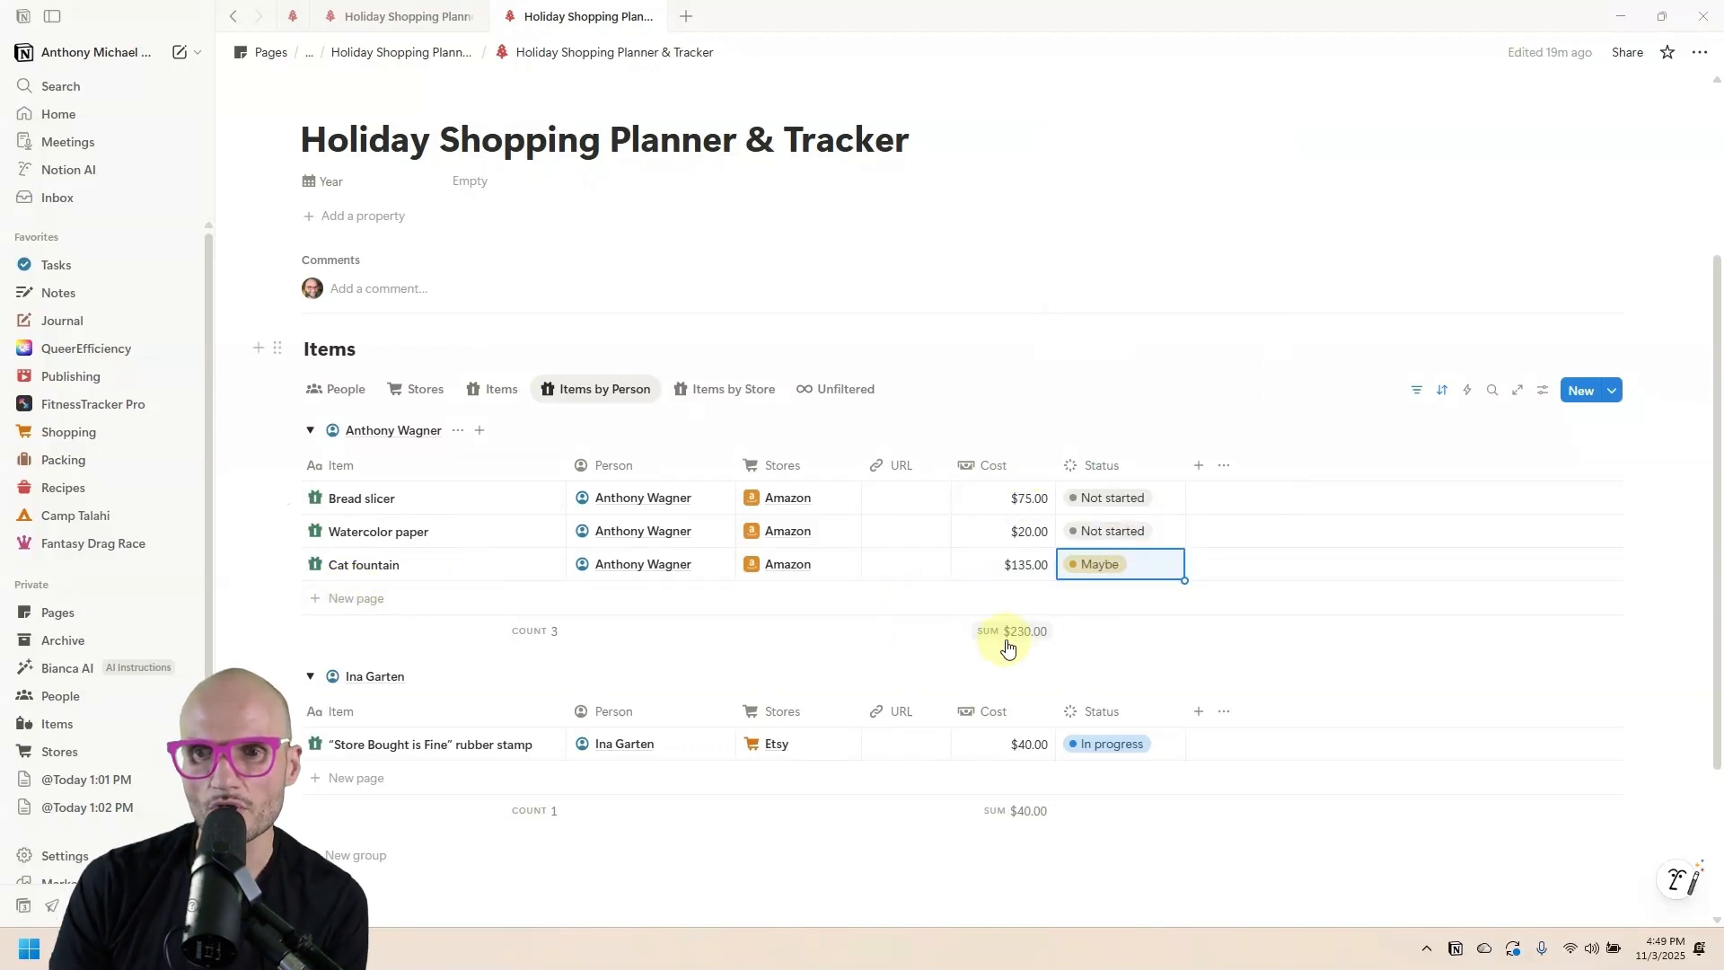
In the People view, add a conditional color rule: Remaining less than 0 gets a red background.
click(338, 388)
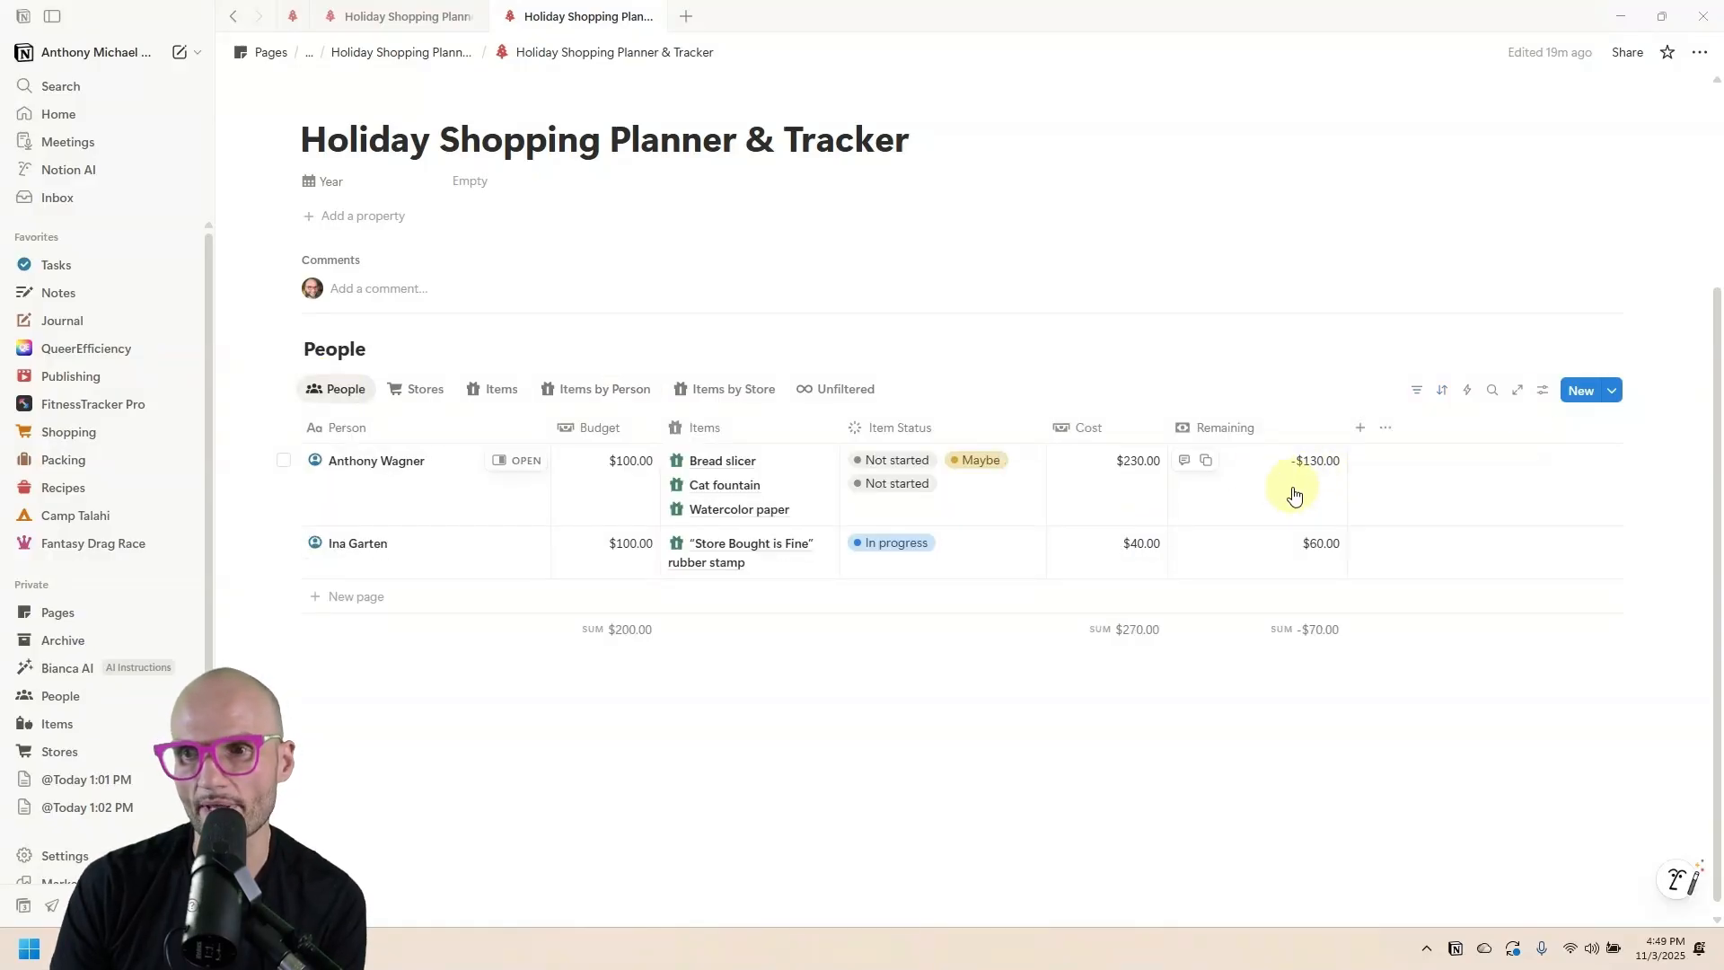
click(1542, 390)
click(1607, 635)
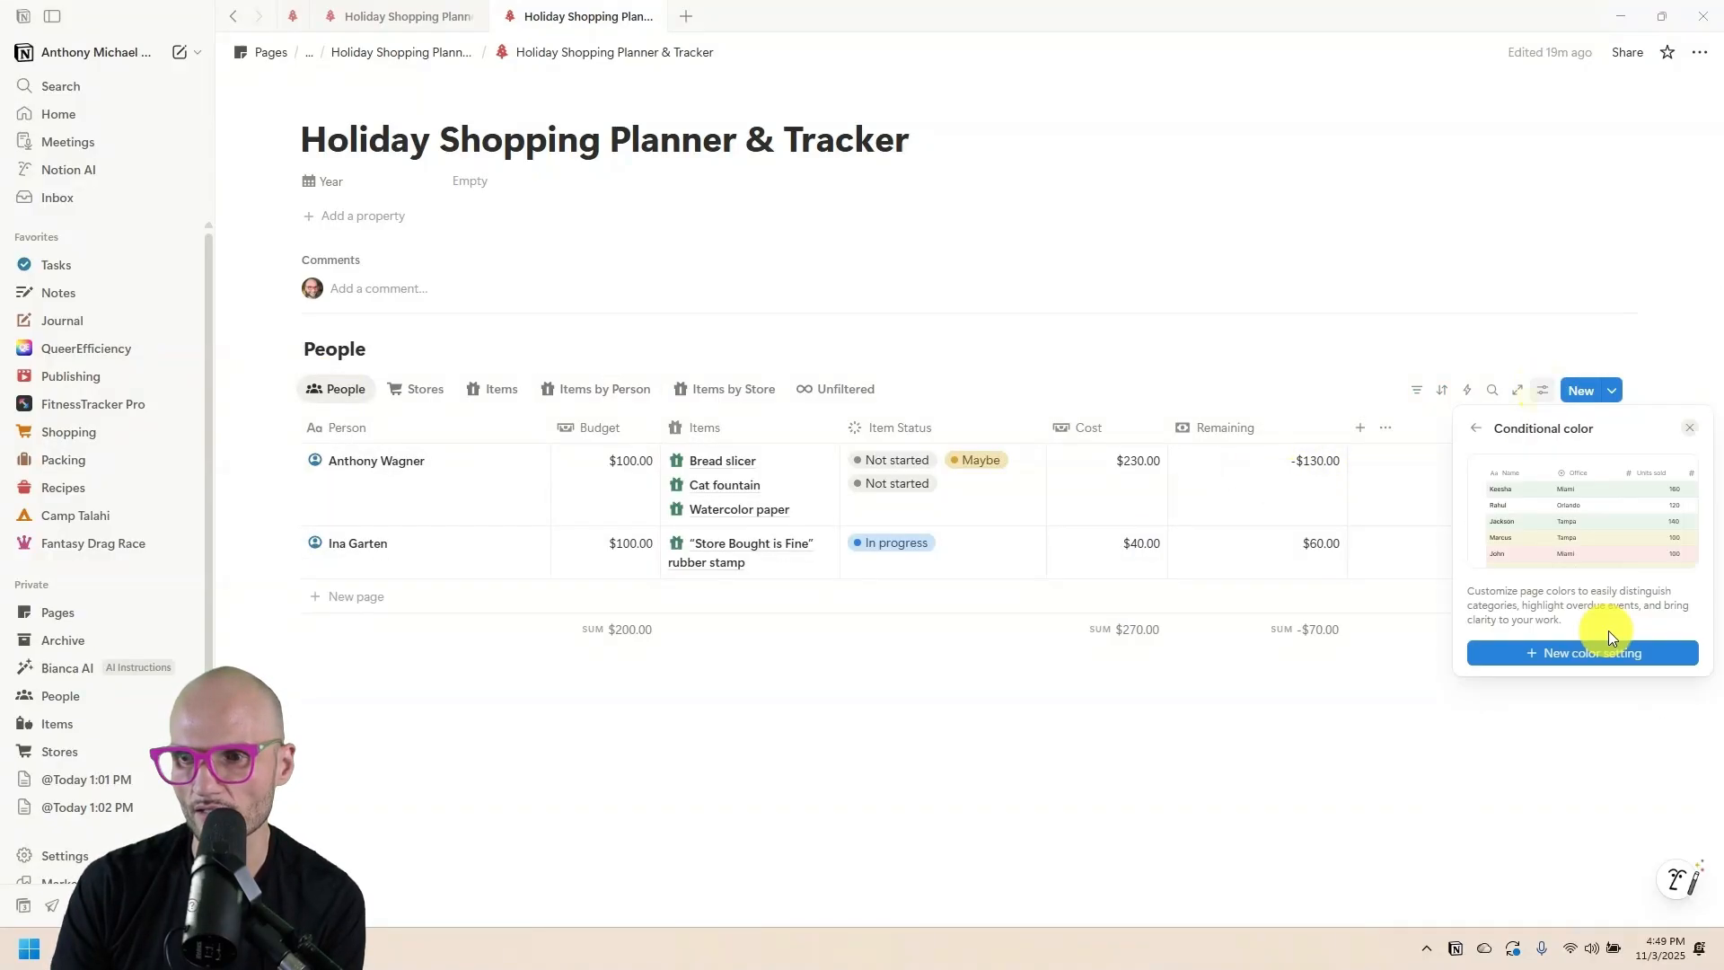
click(1603, 653)
click(1589, 860)
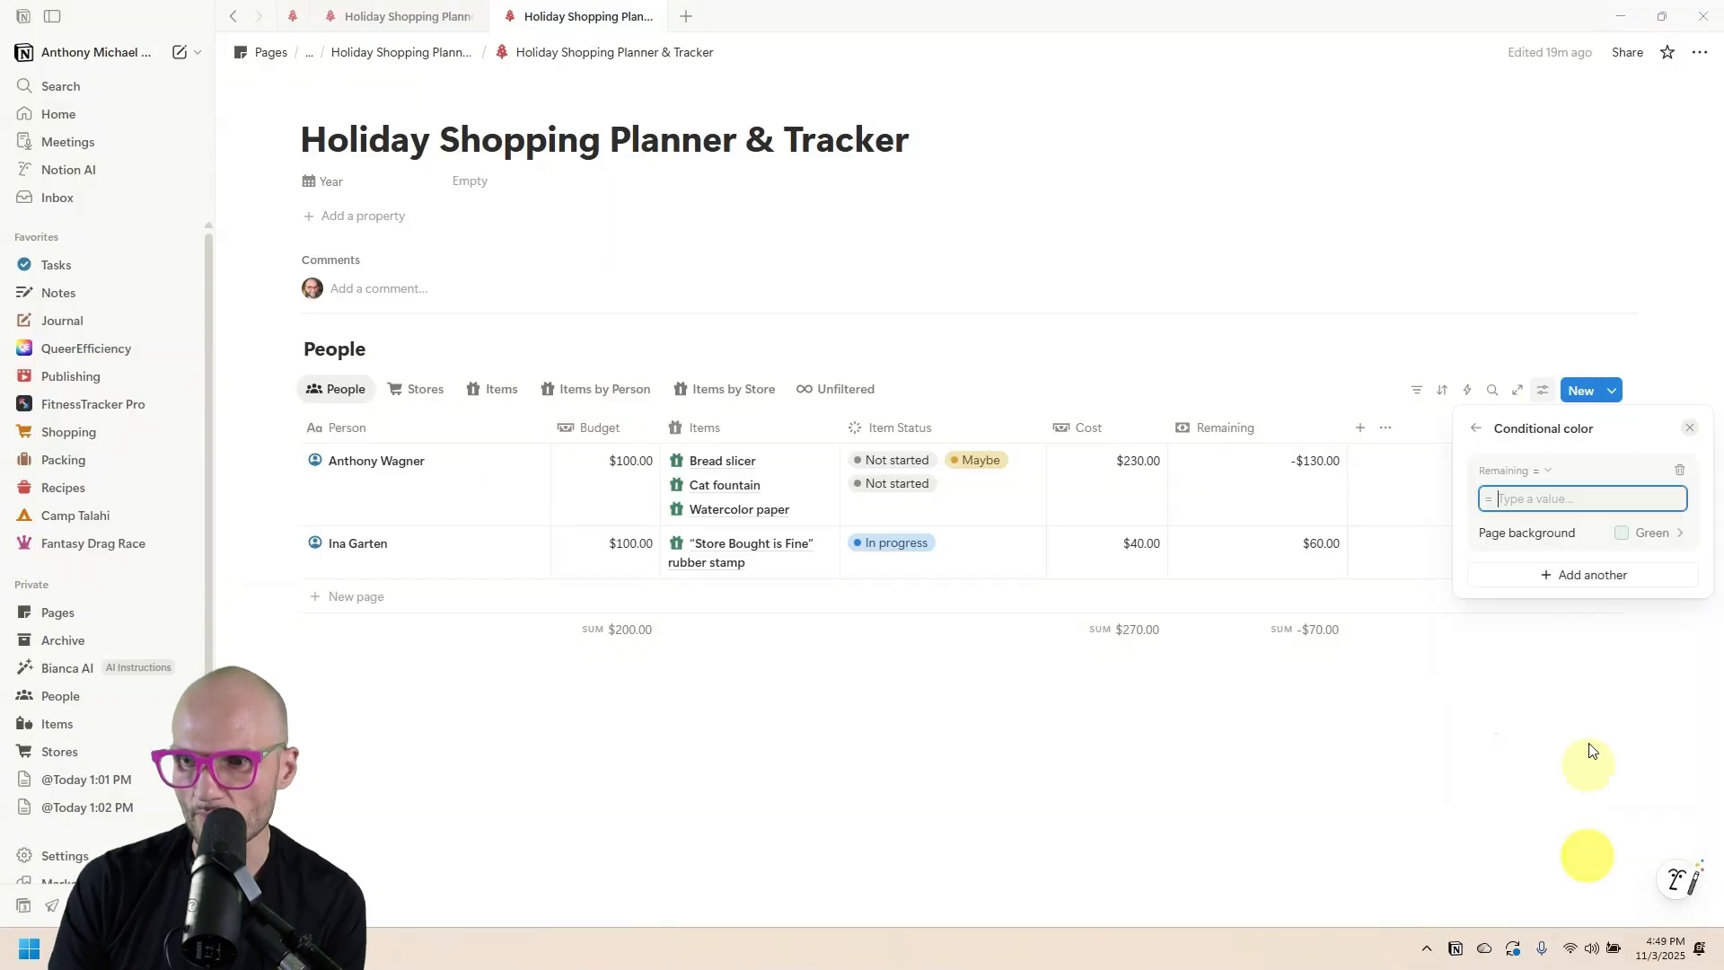
click(1543, 471)
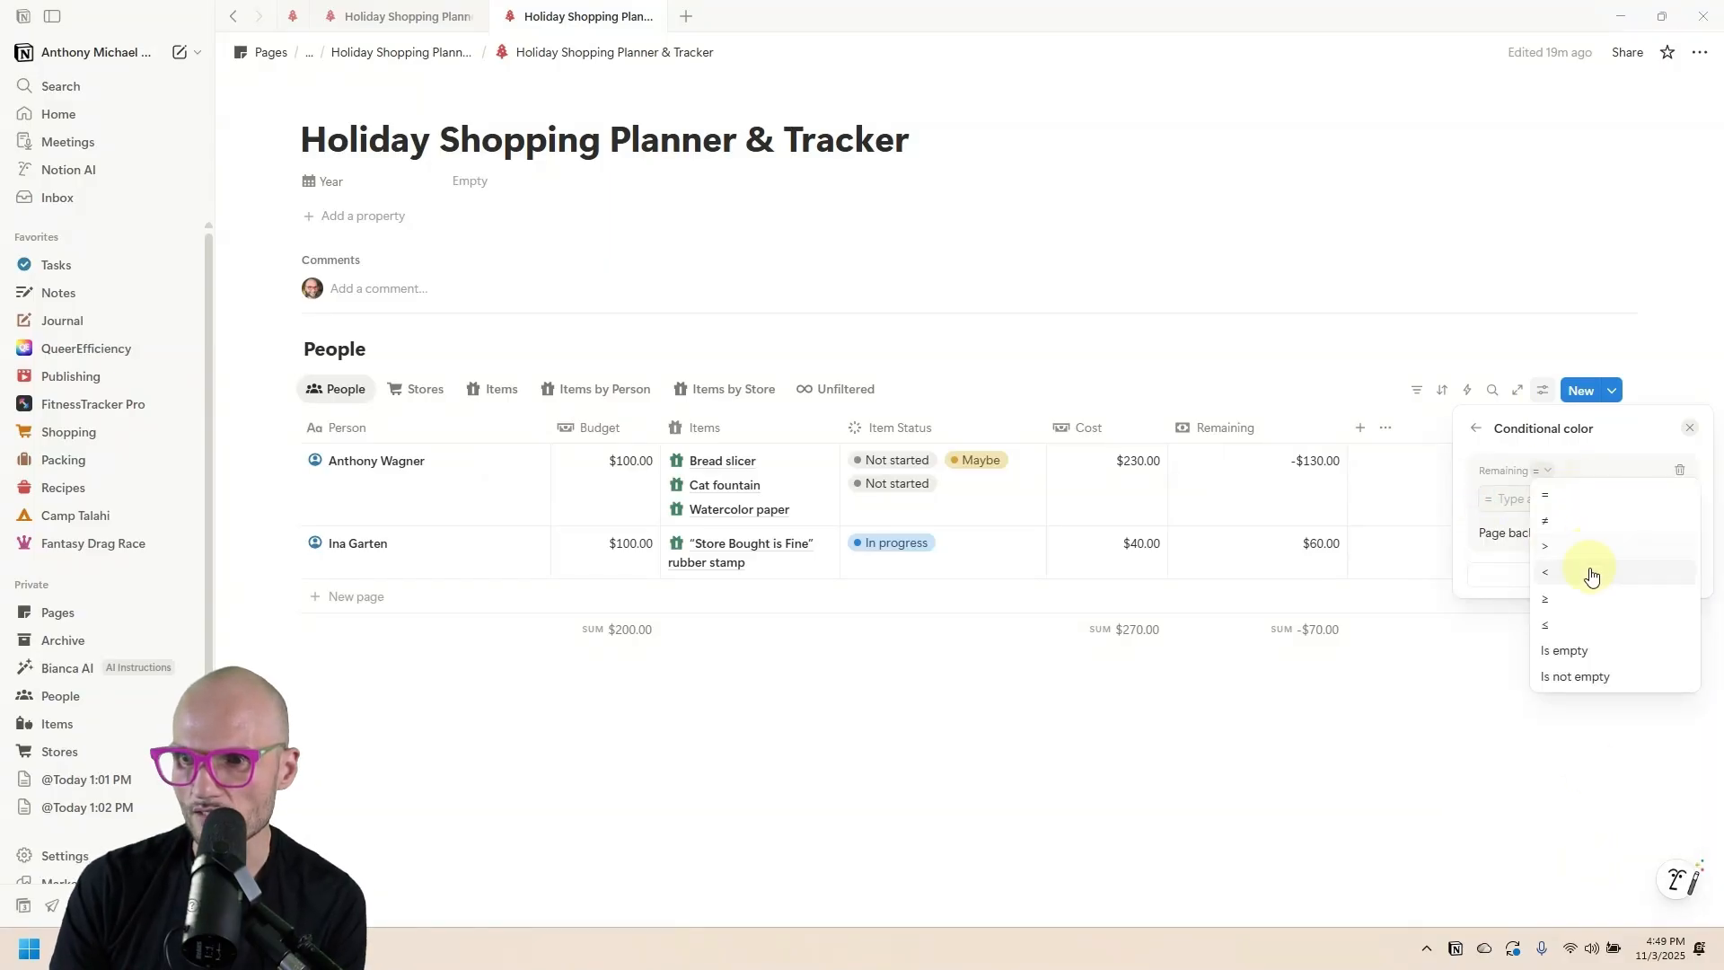
click(1585, 567)
text(0)
click(1657, 532)
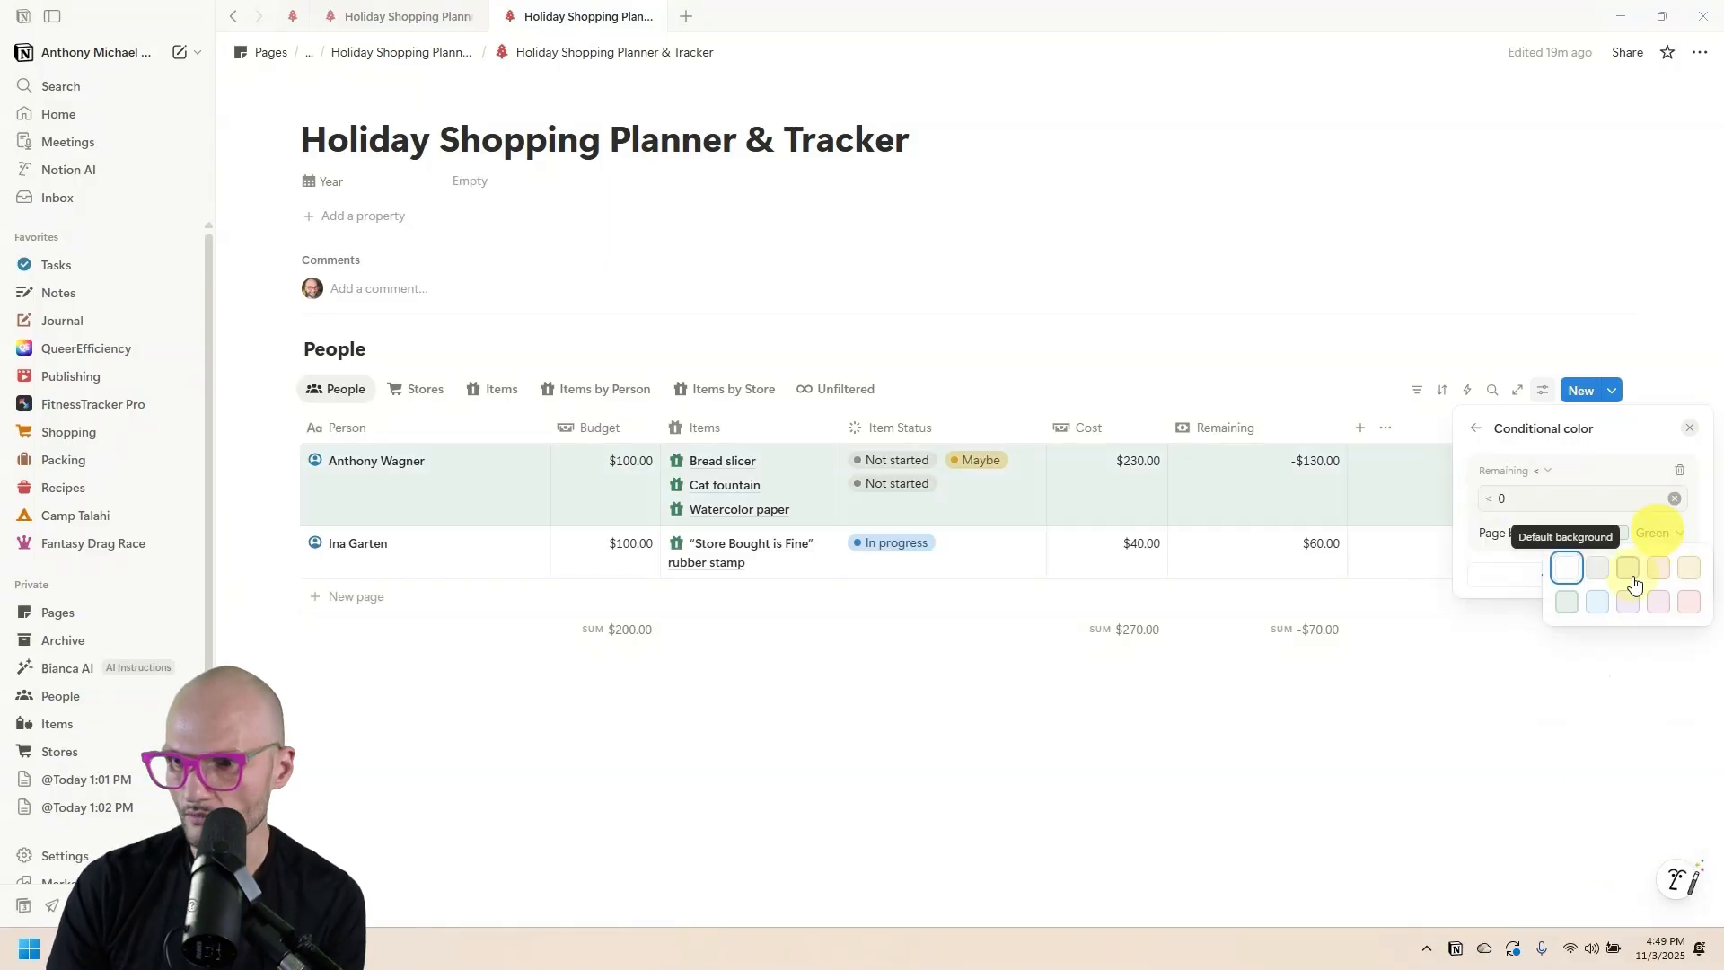
click(1681, 605)
click(1215, 344)
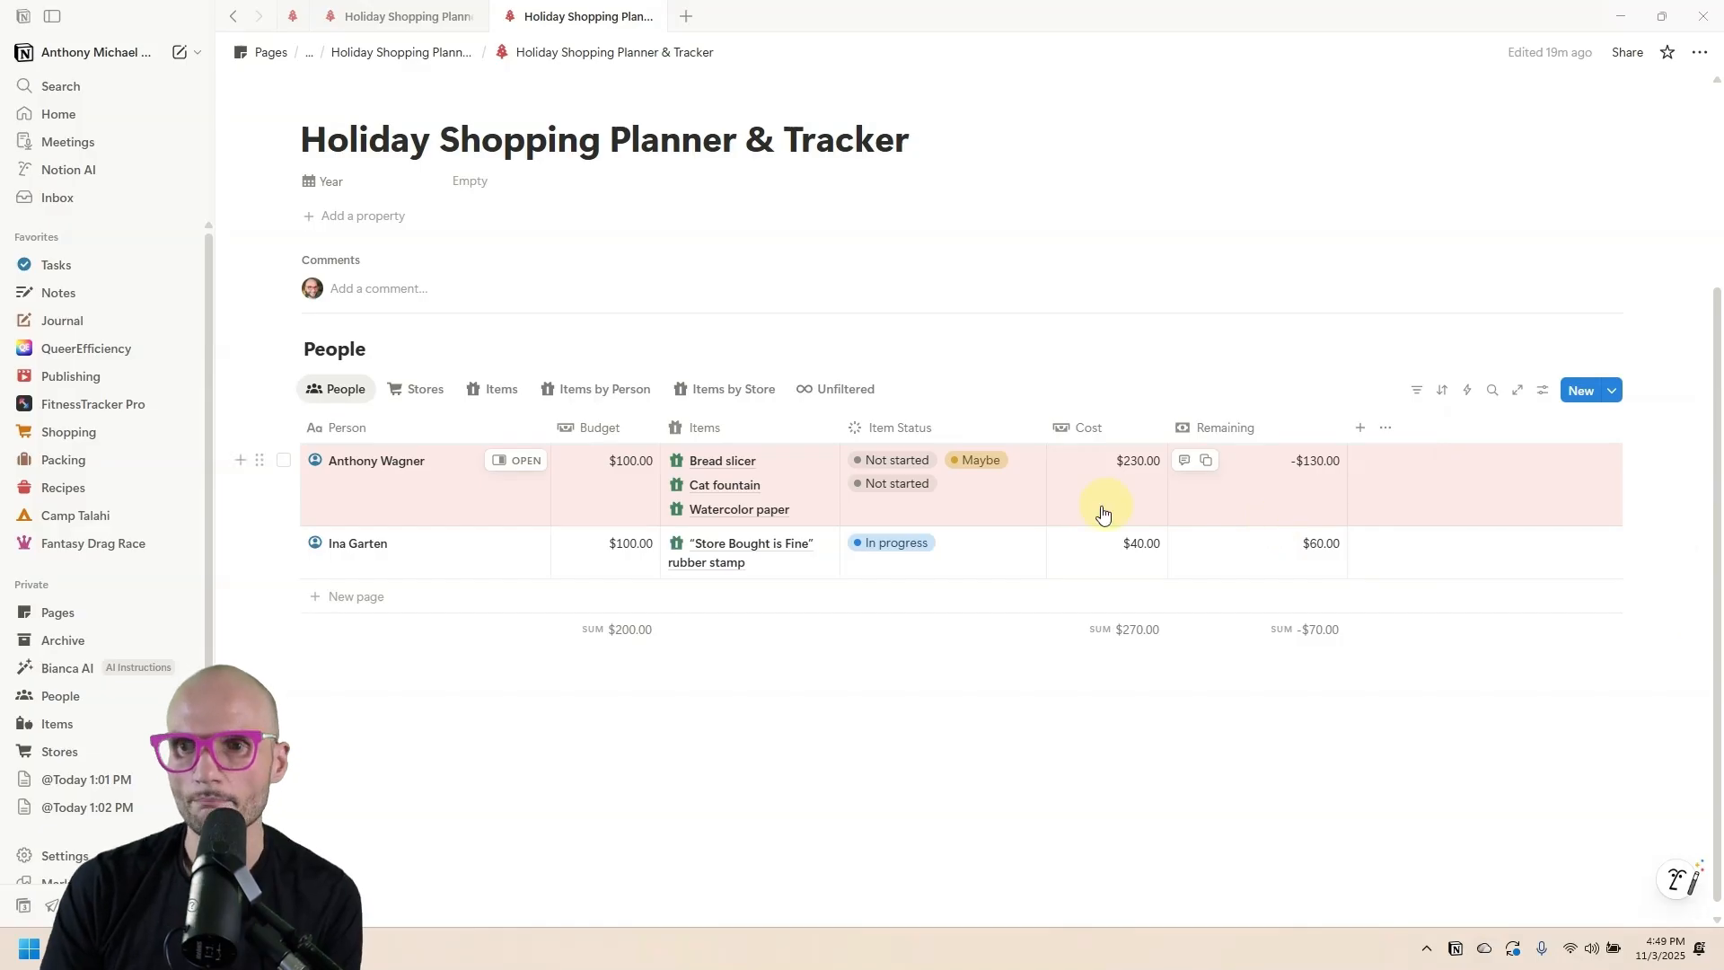
Set the first person's Budget to $300.00.
click(626, 478)
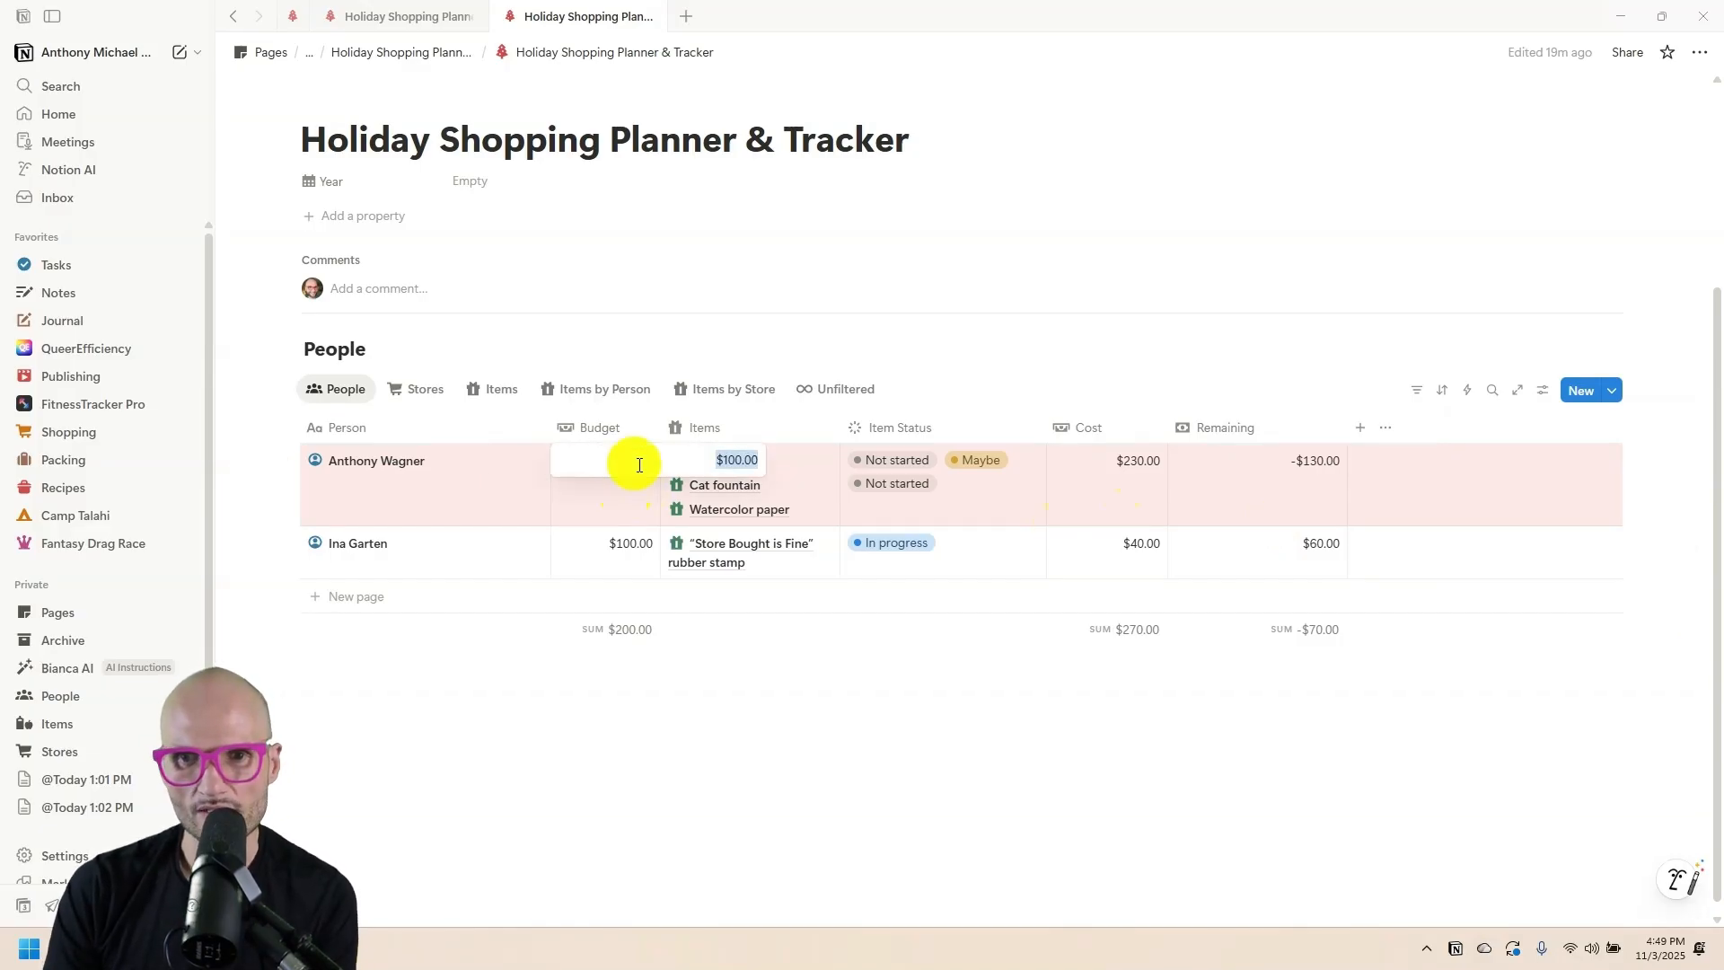
text(300)
key(Return)
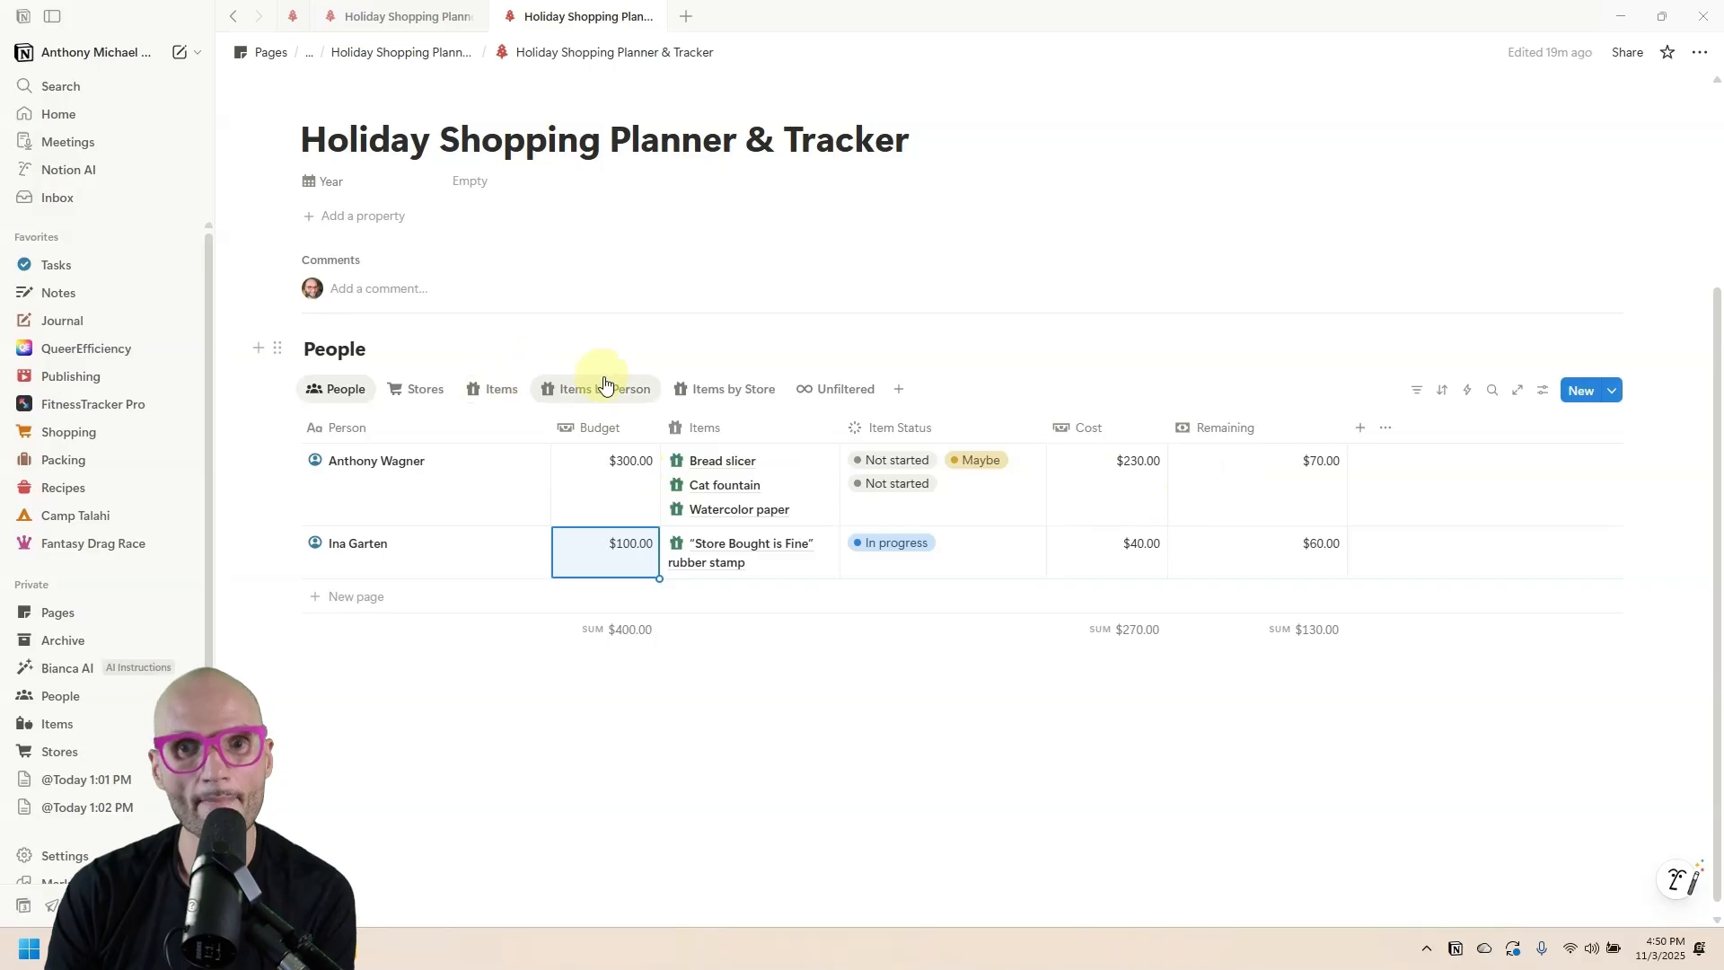
In the Items by Person view, set Cat fountain's status to Archived, then return to People.
drag(605, 389, 493, 392)
click(629, 396)
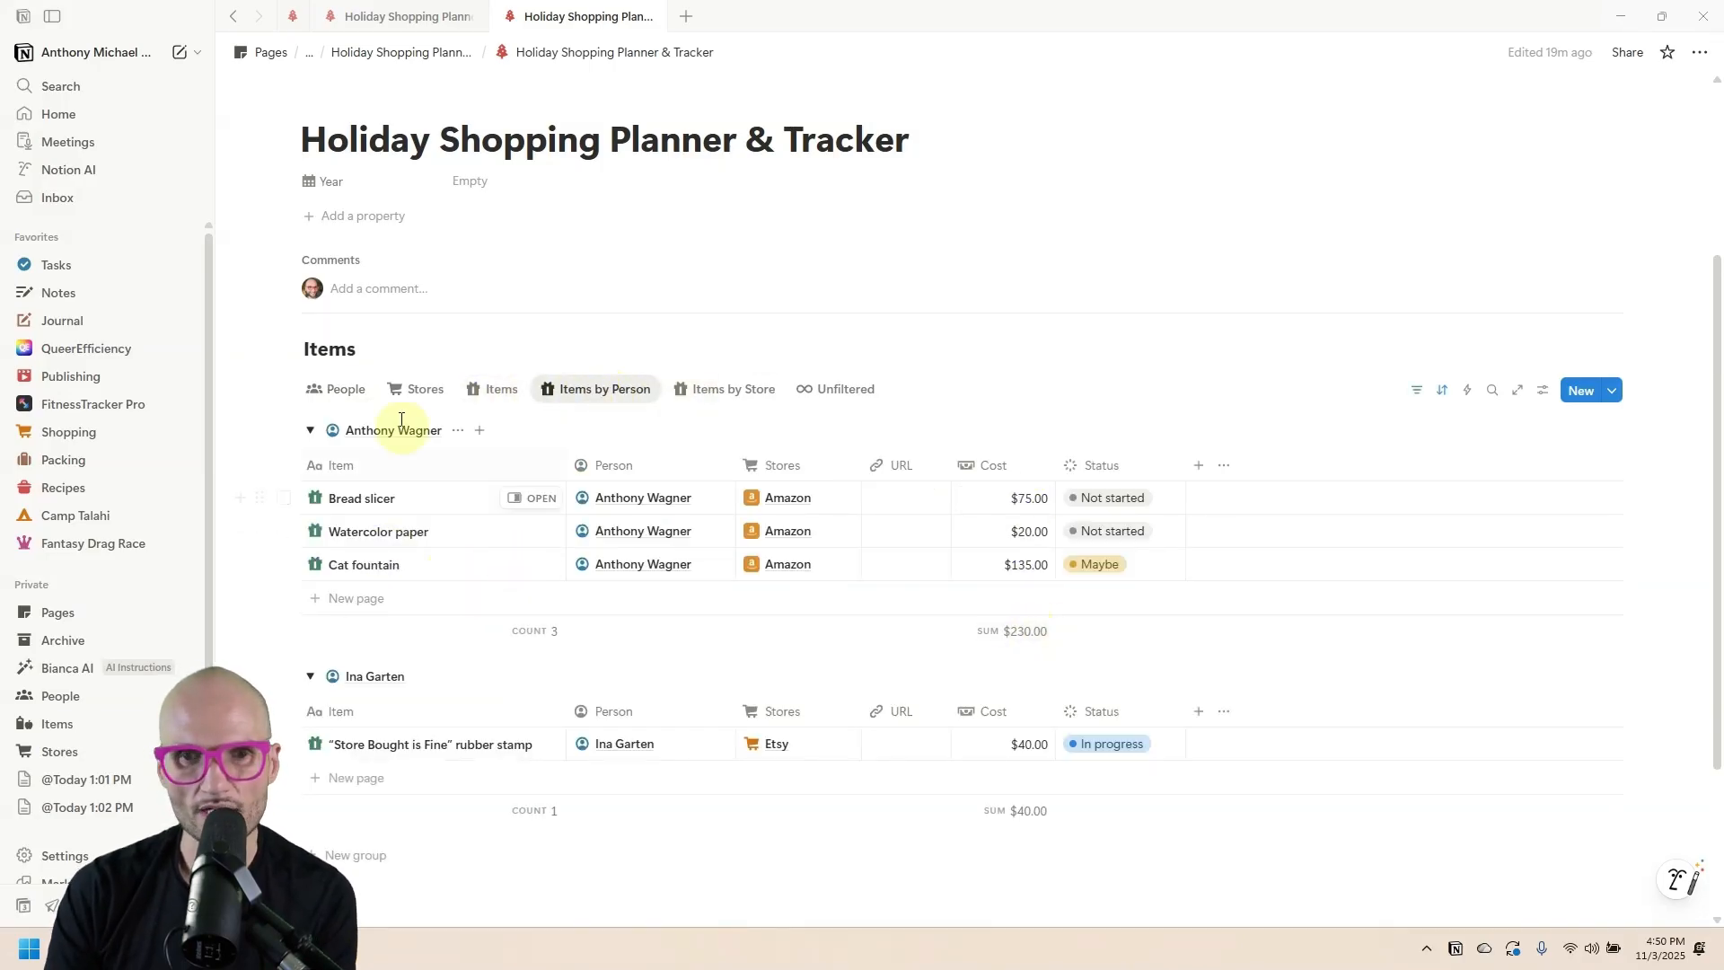
click(339, 389)
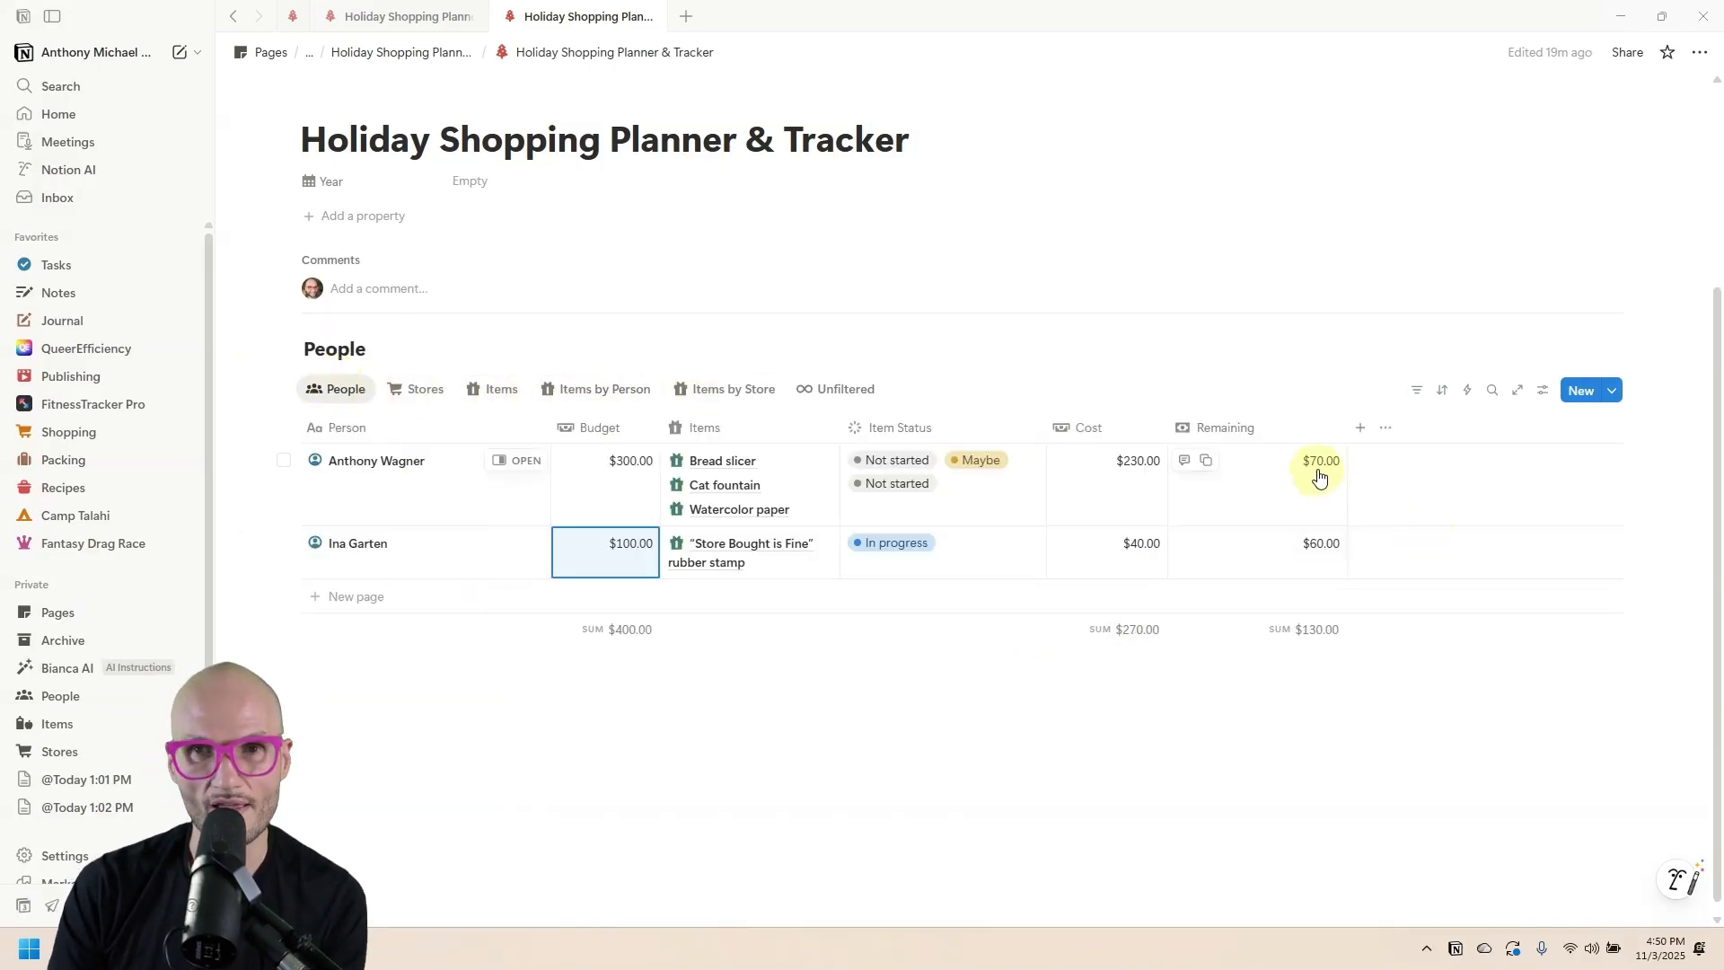
click(596, 389)
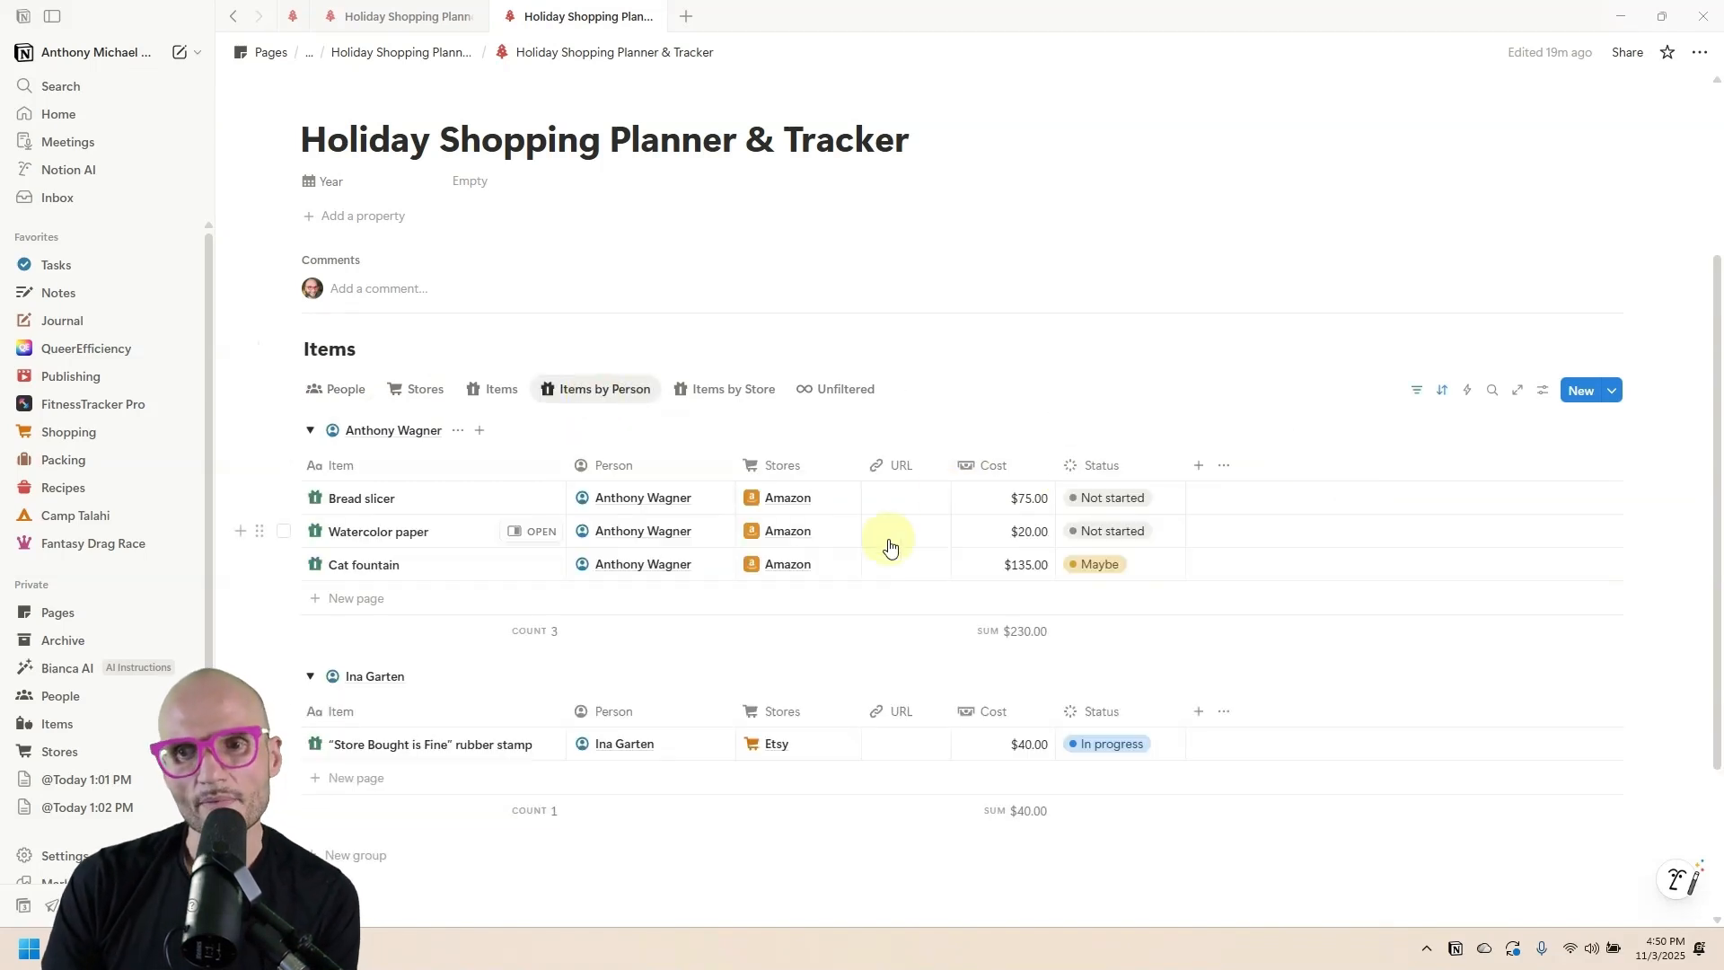
click(1101, 566)
click(1158, 503)
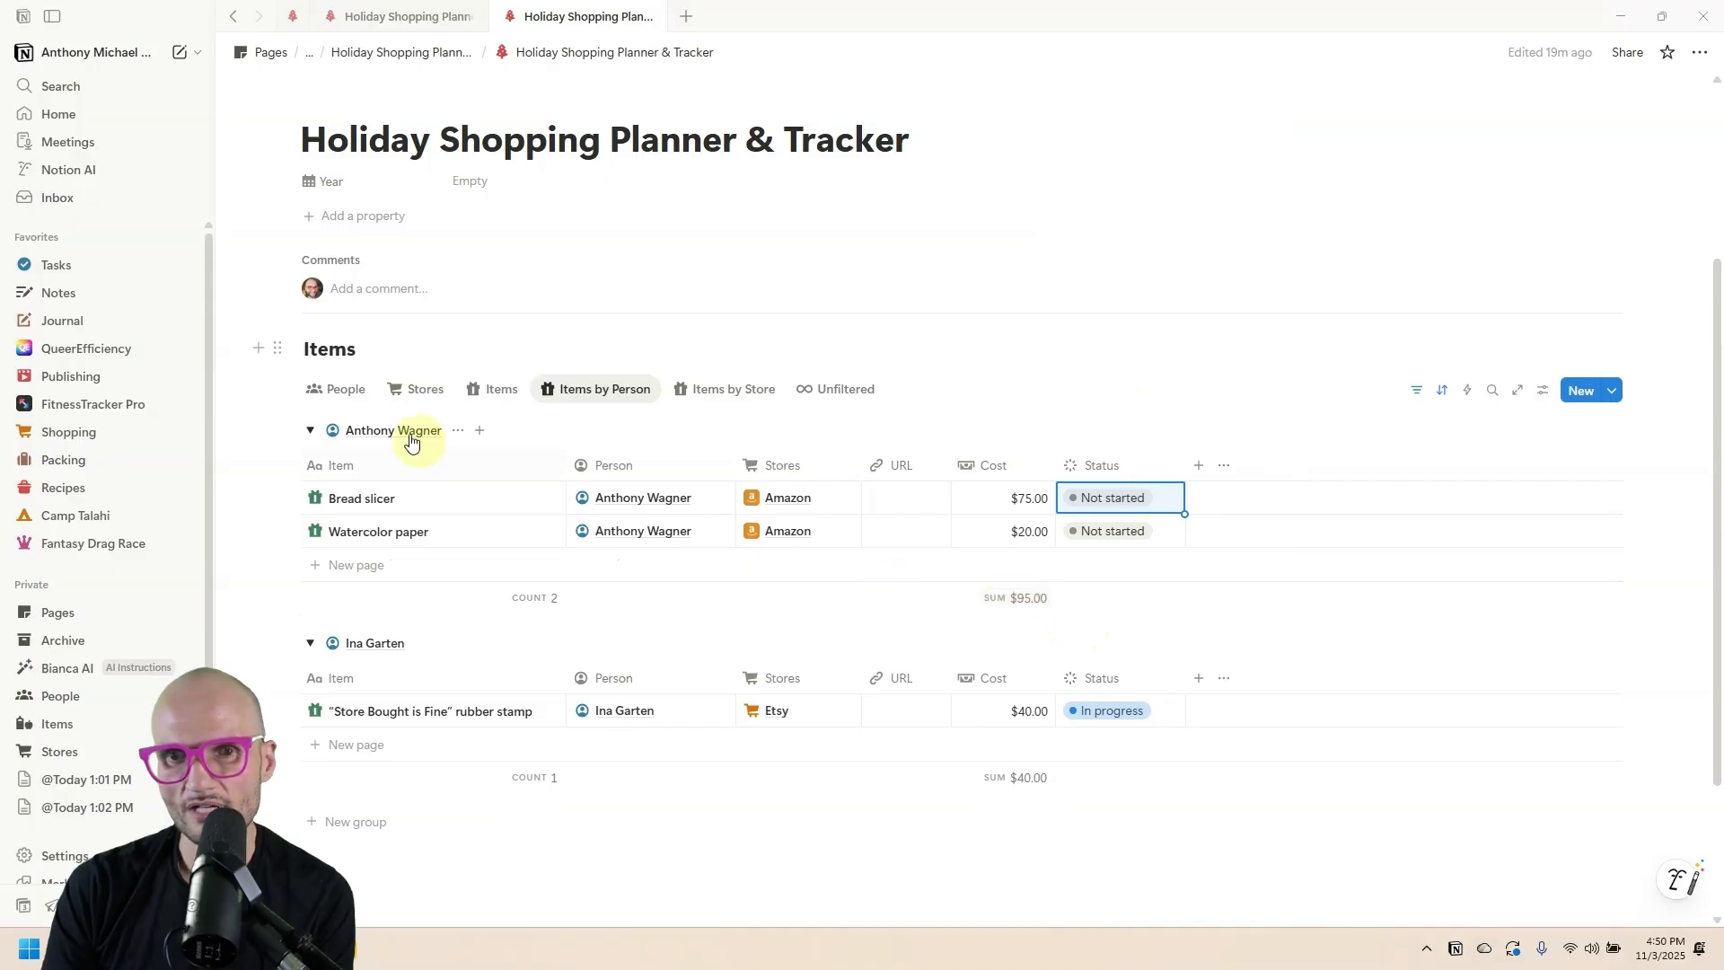
click(328, 396)
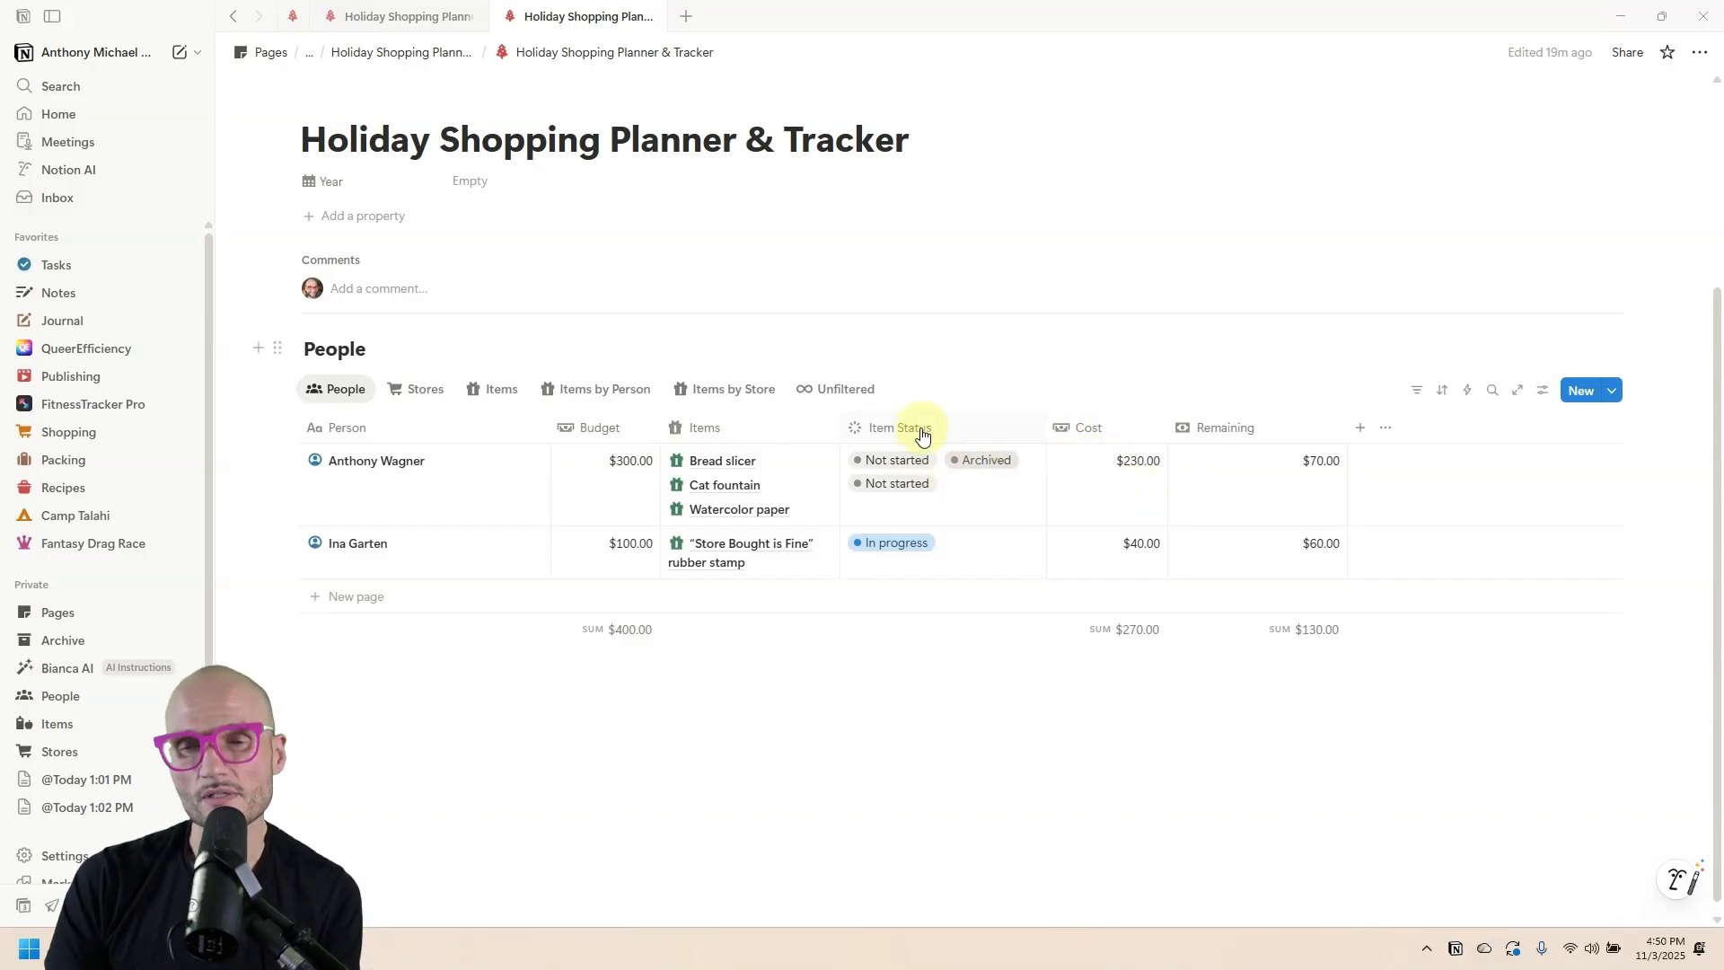
click(933, 429)
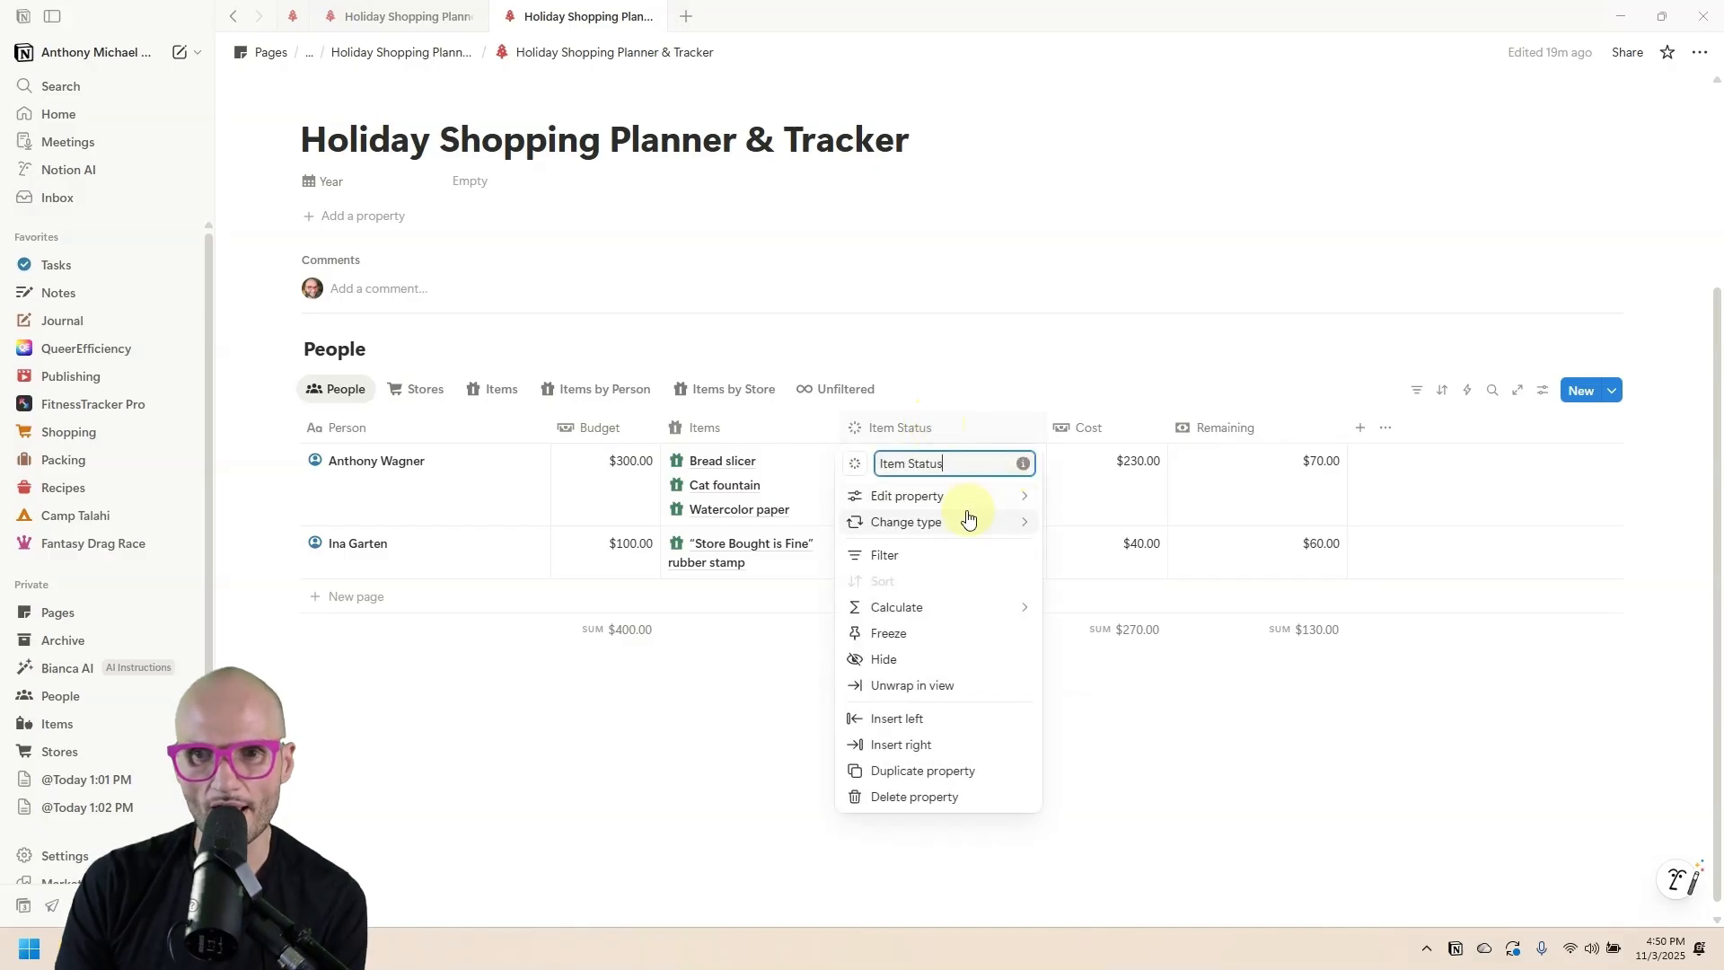
click(924, 556)
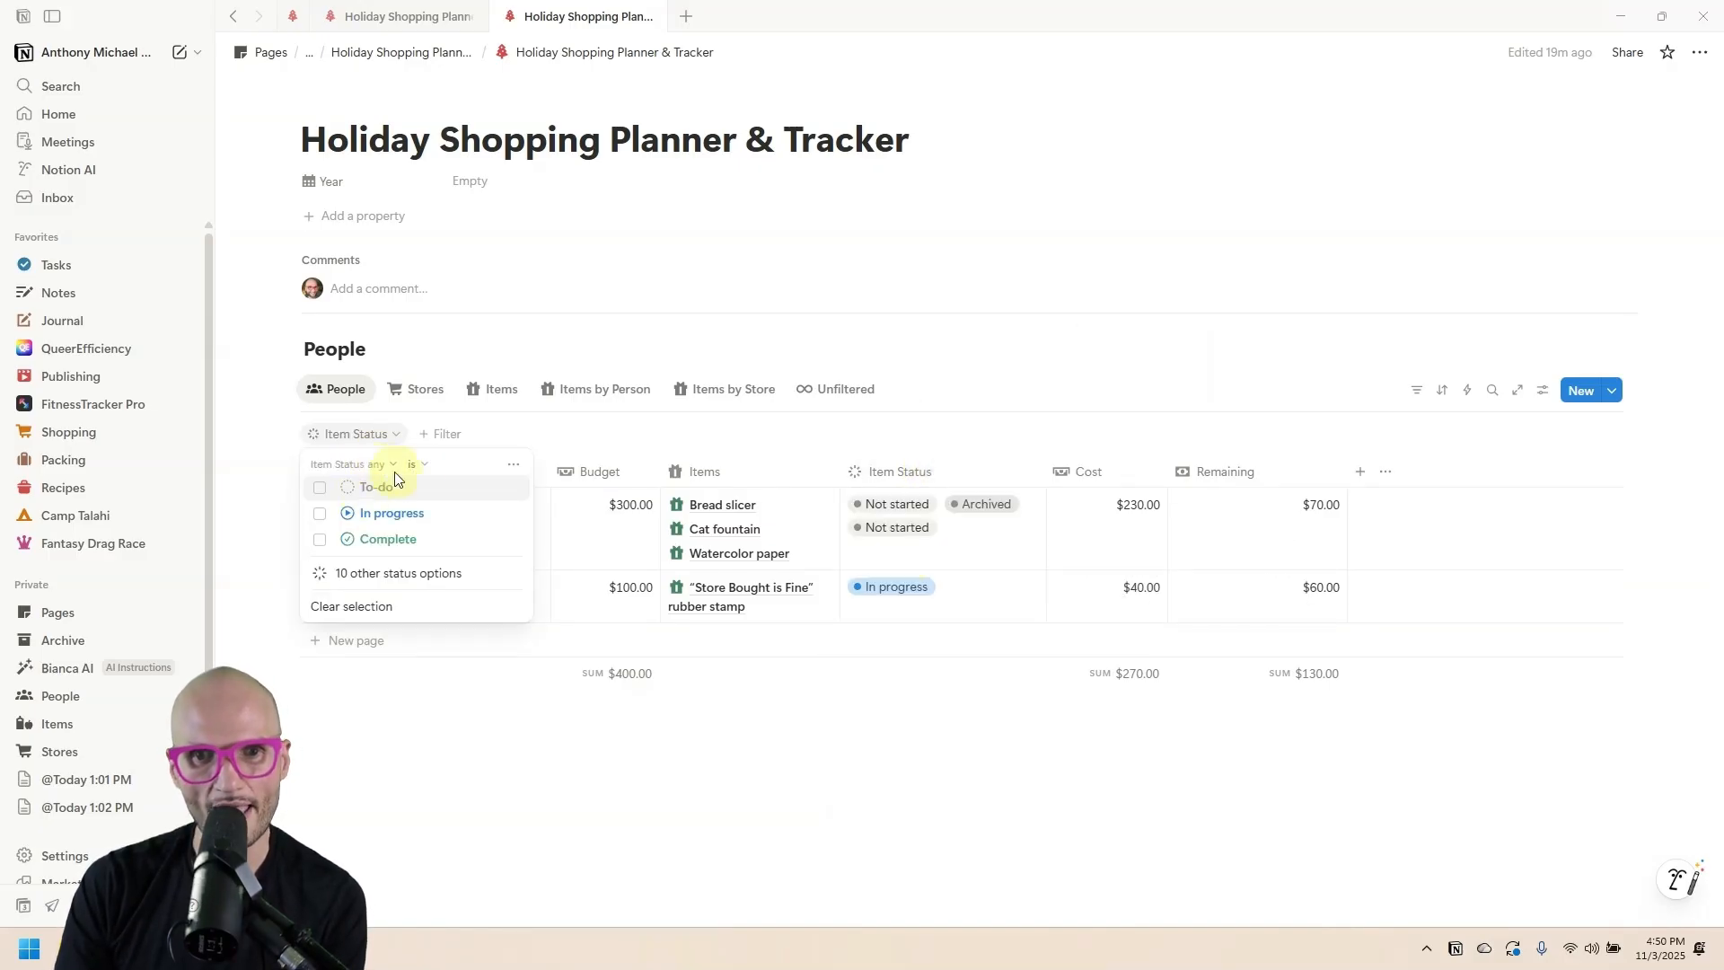
click(365, 575)
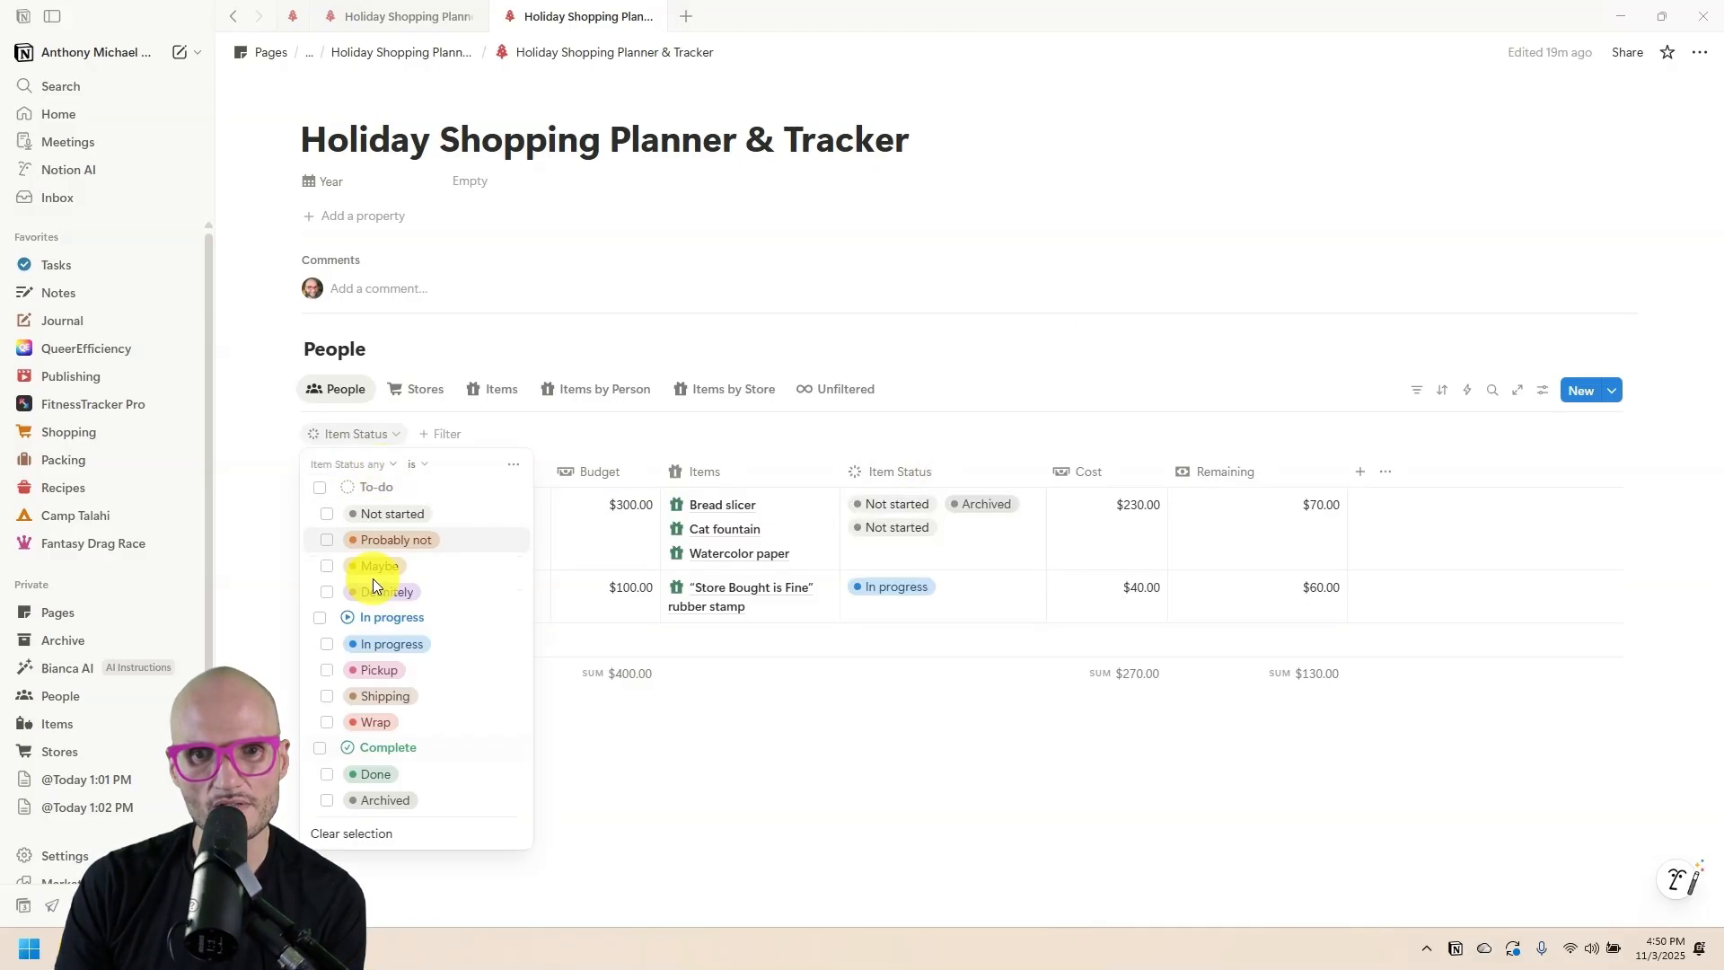
click(326, 800)
click(419, 464)
click(435, 513)
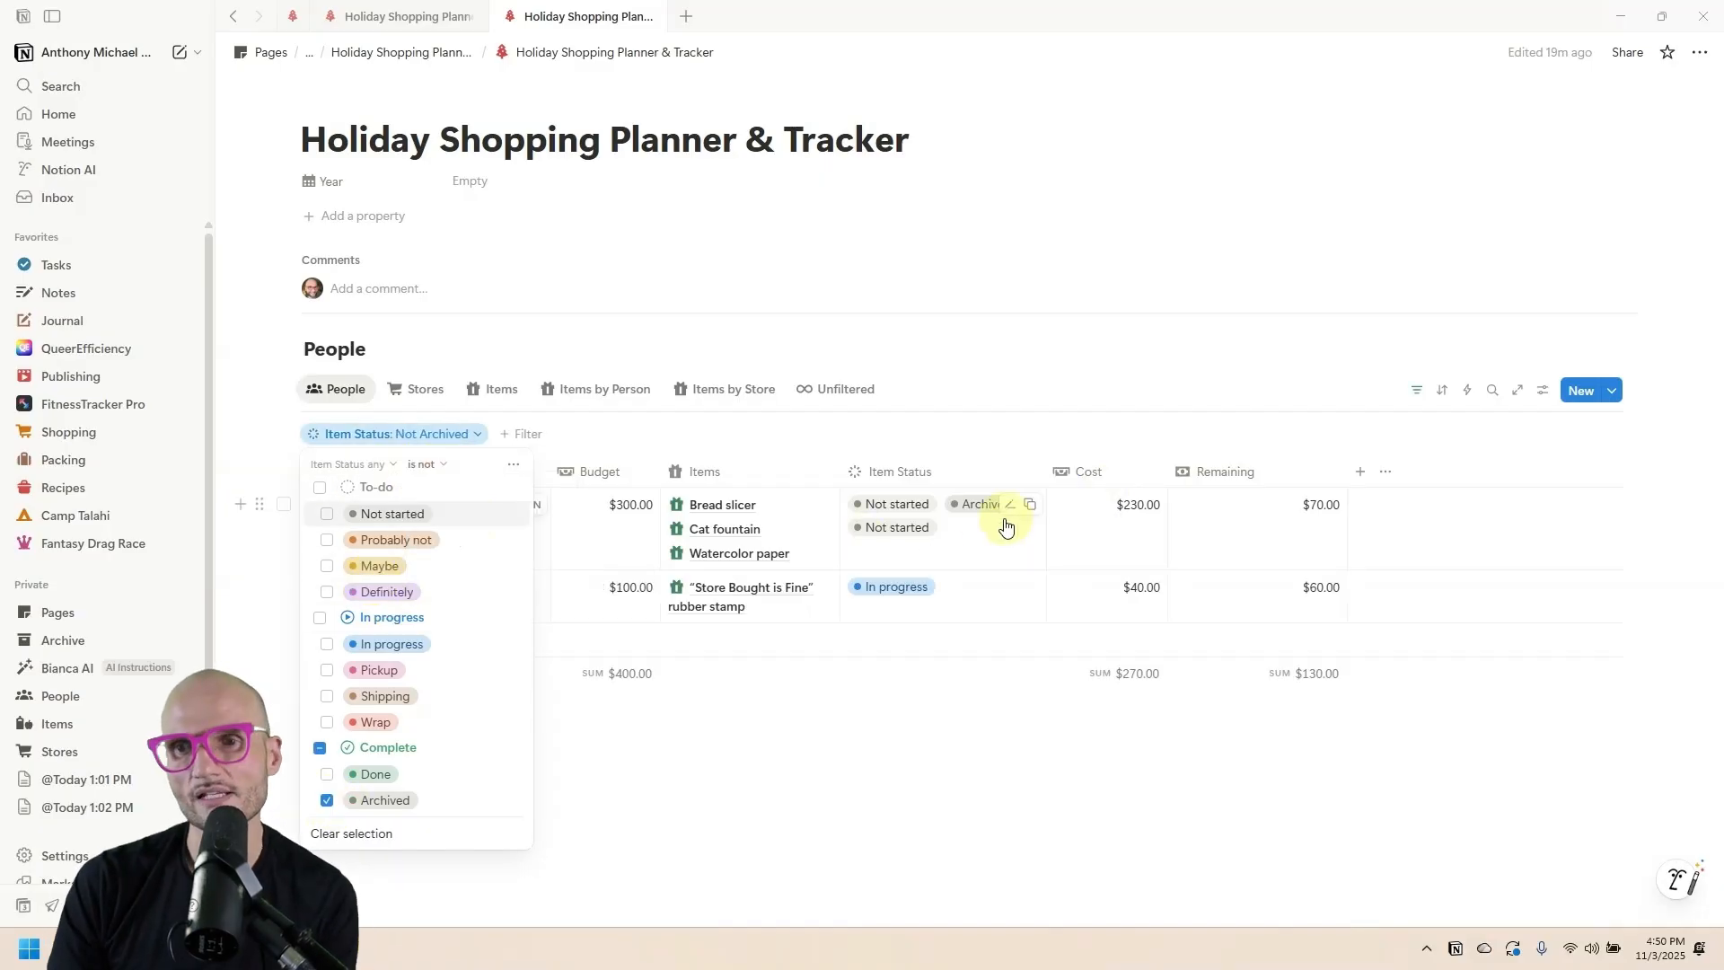
click(383, 465)
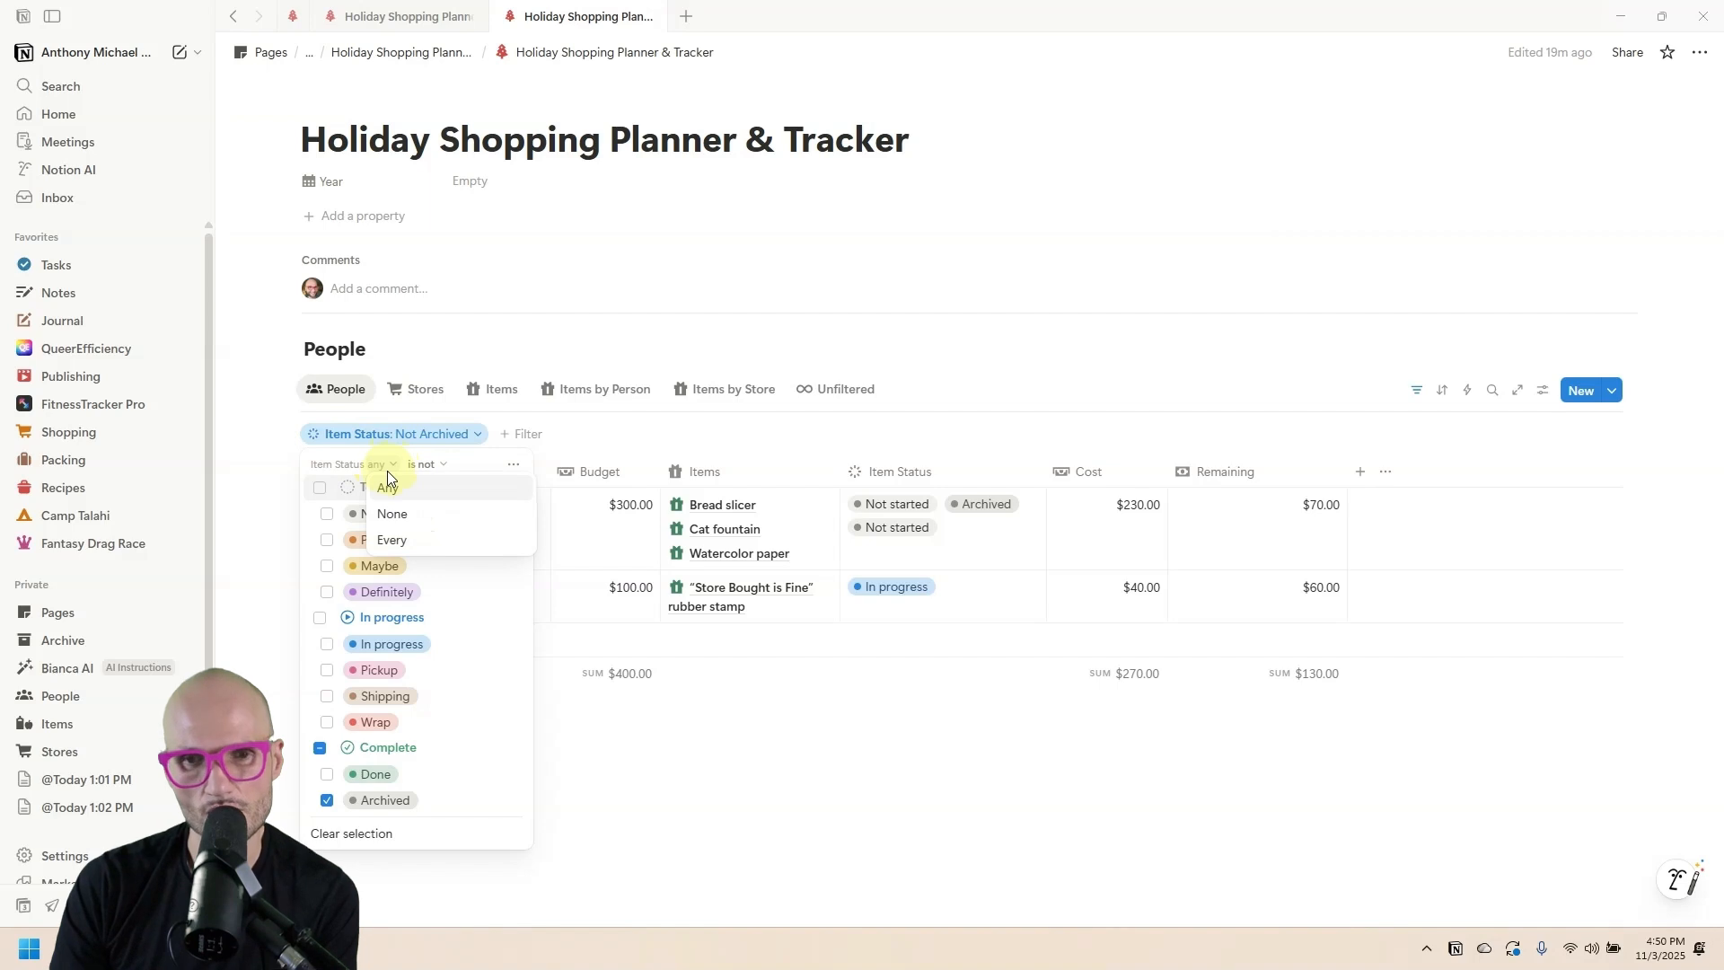
click(426, 464)
click(512, 464)
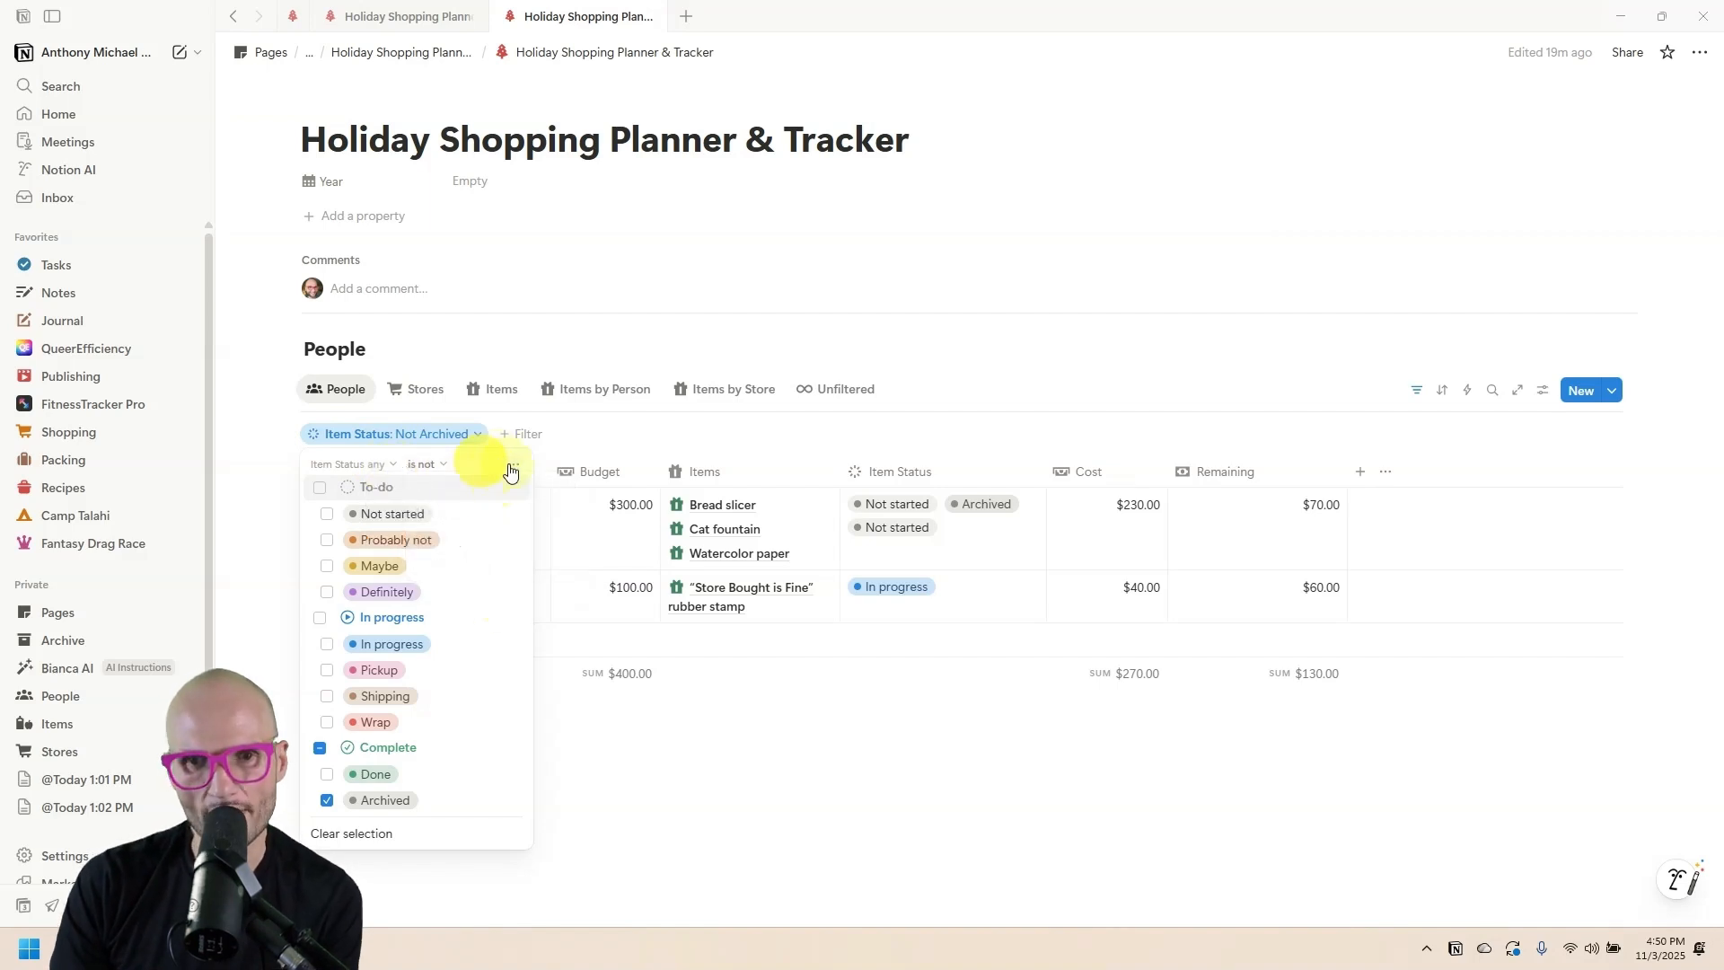
click(513, 464)
click(569, 473)
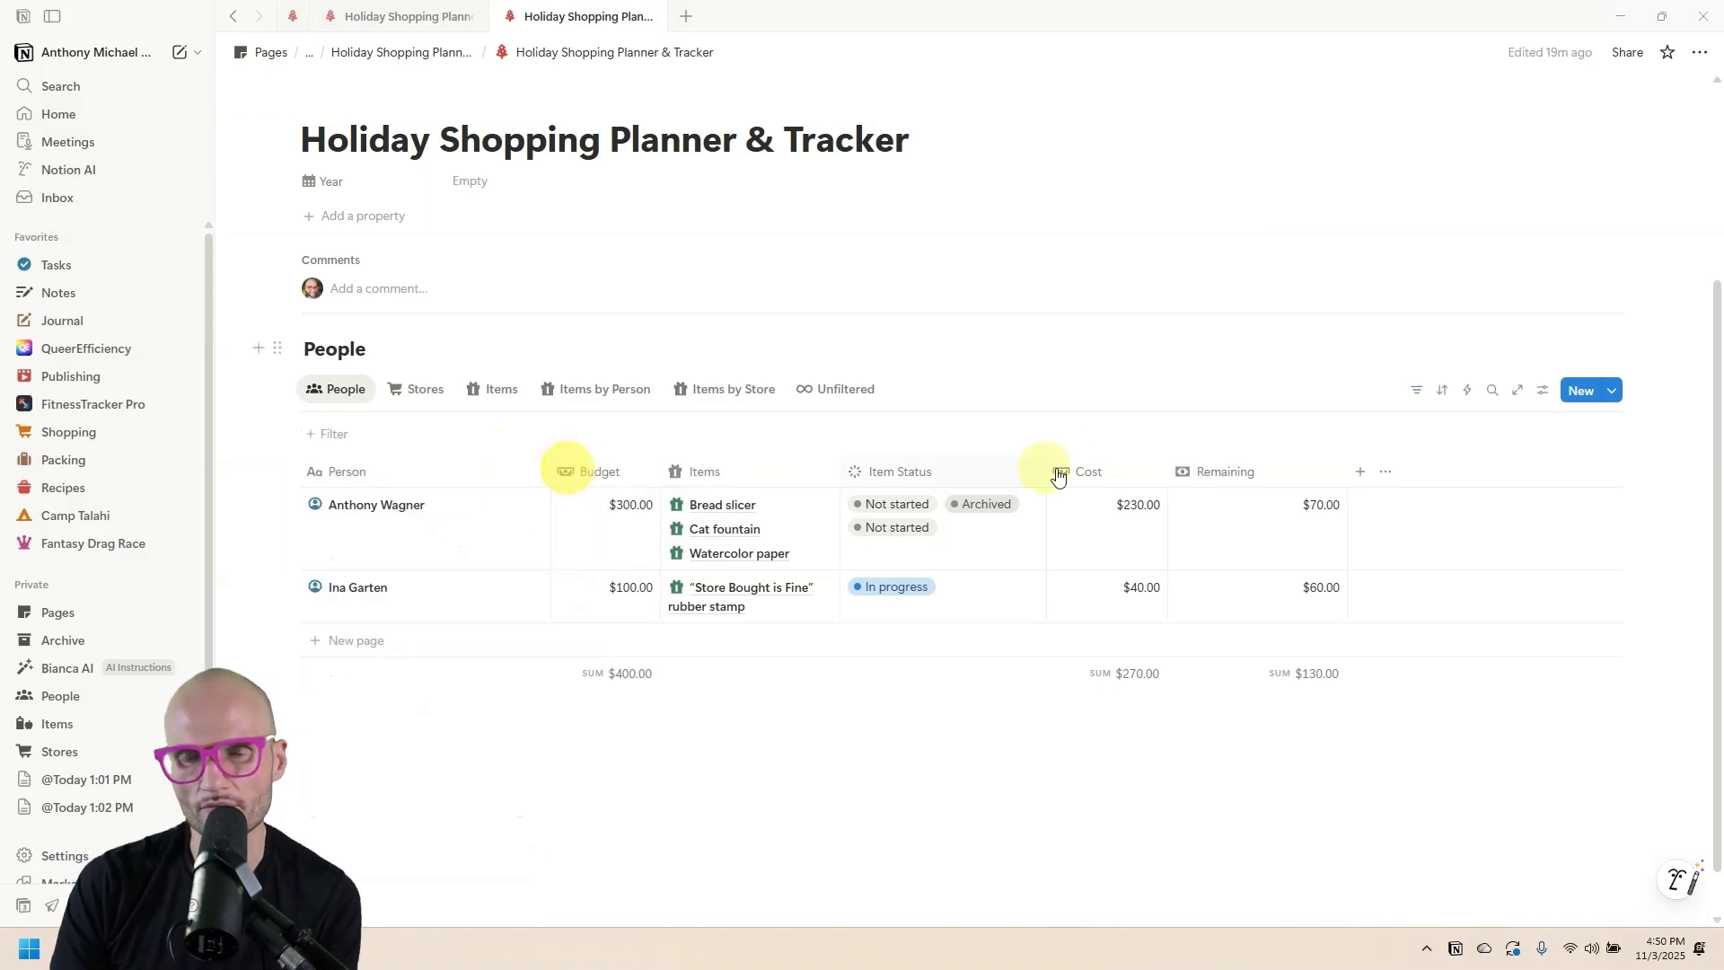
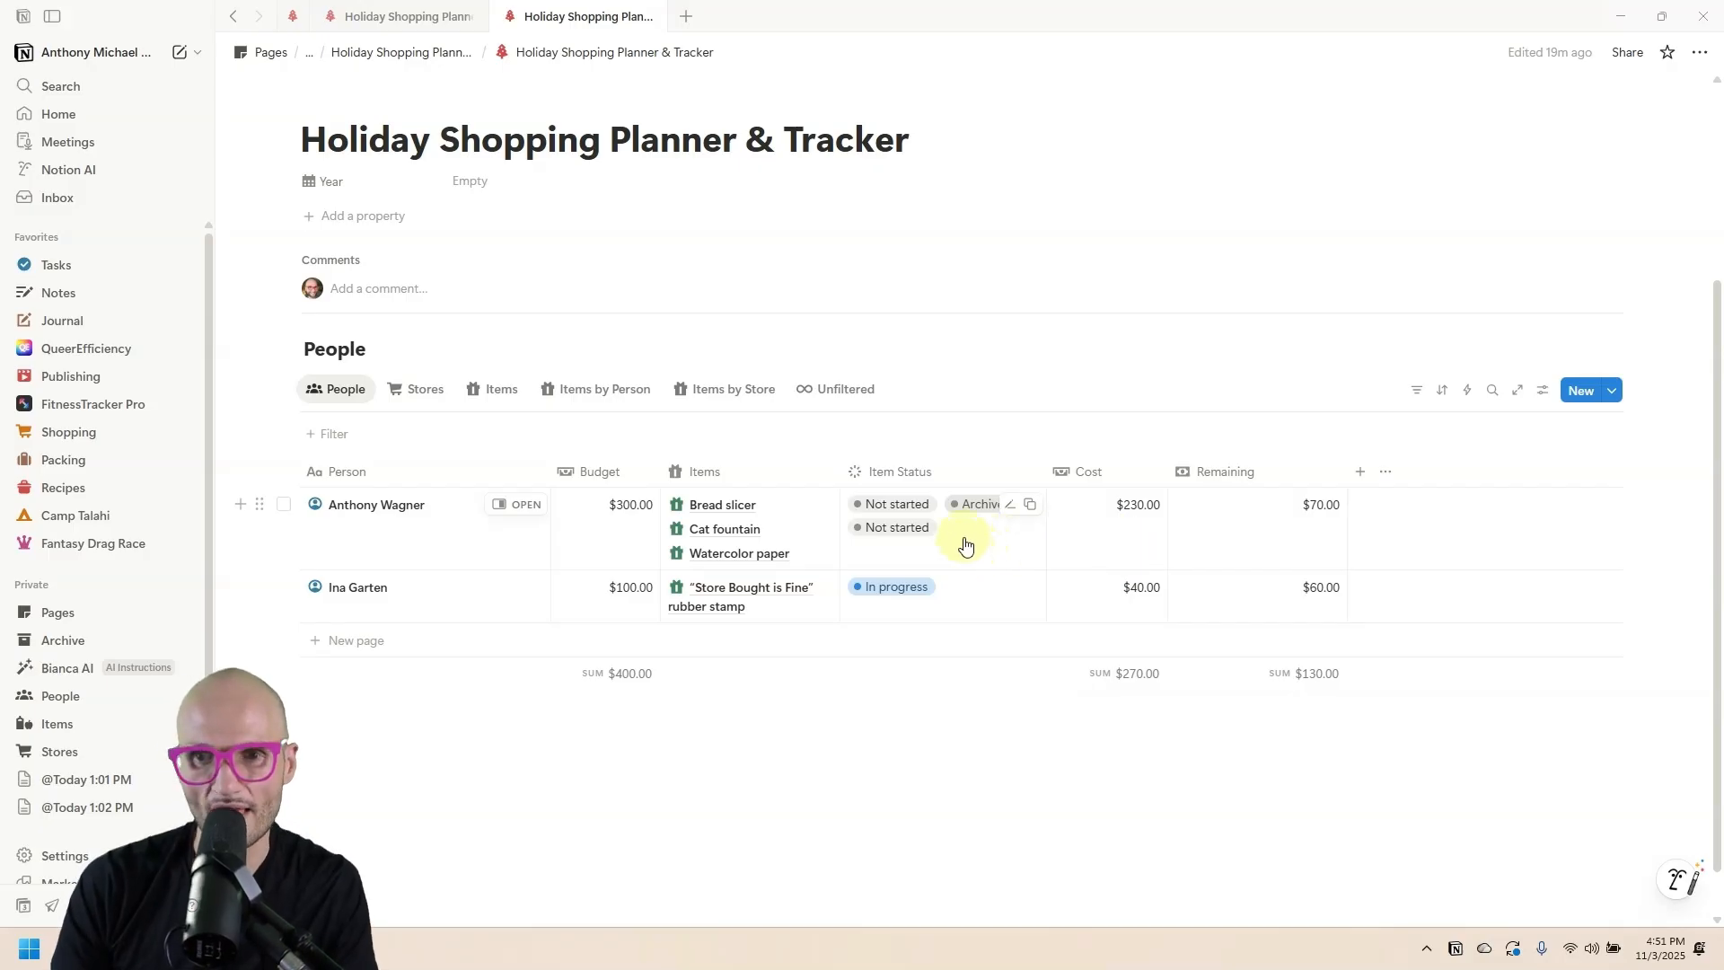
Add a new Formula property to the People table and place it before Cost Old.
click(1360, 473)
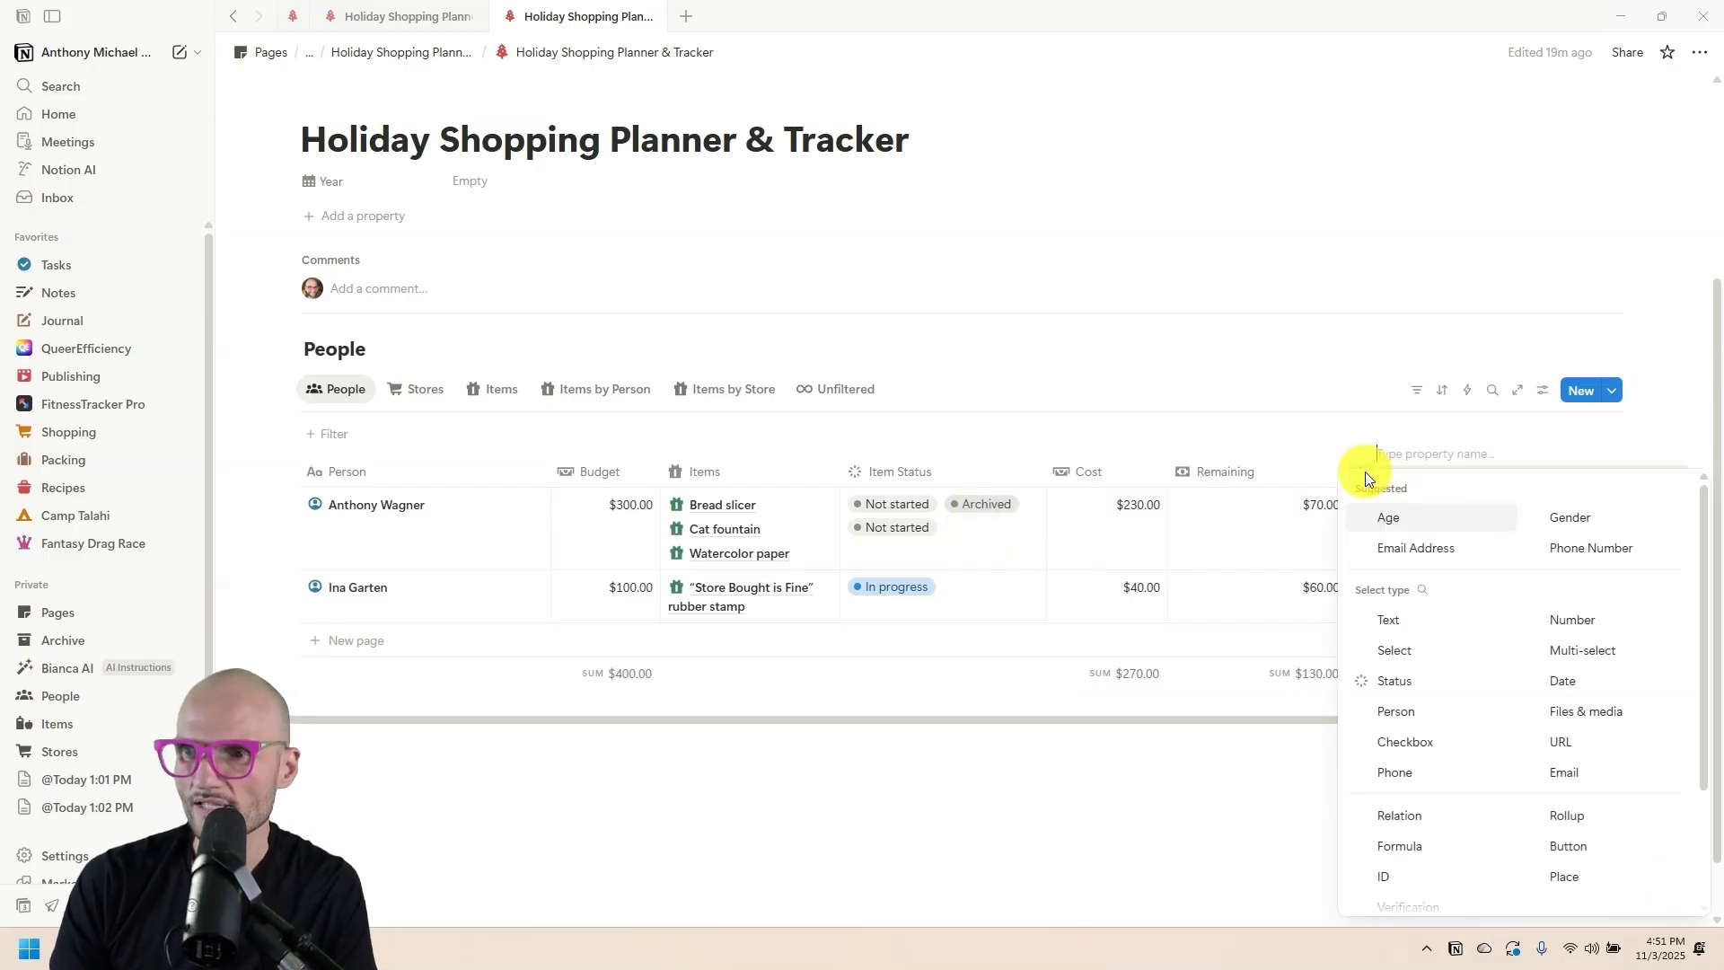
scroll(1416, 763, down, 1)
click(1405, 797)
click(1119, 470)
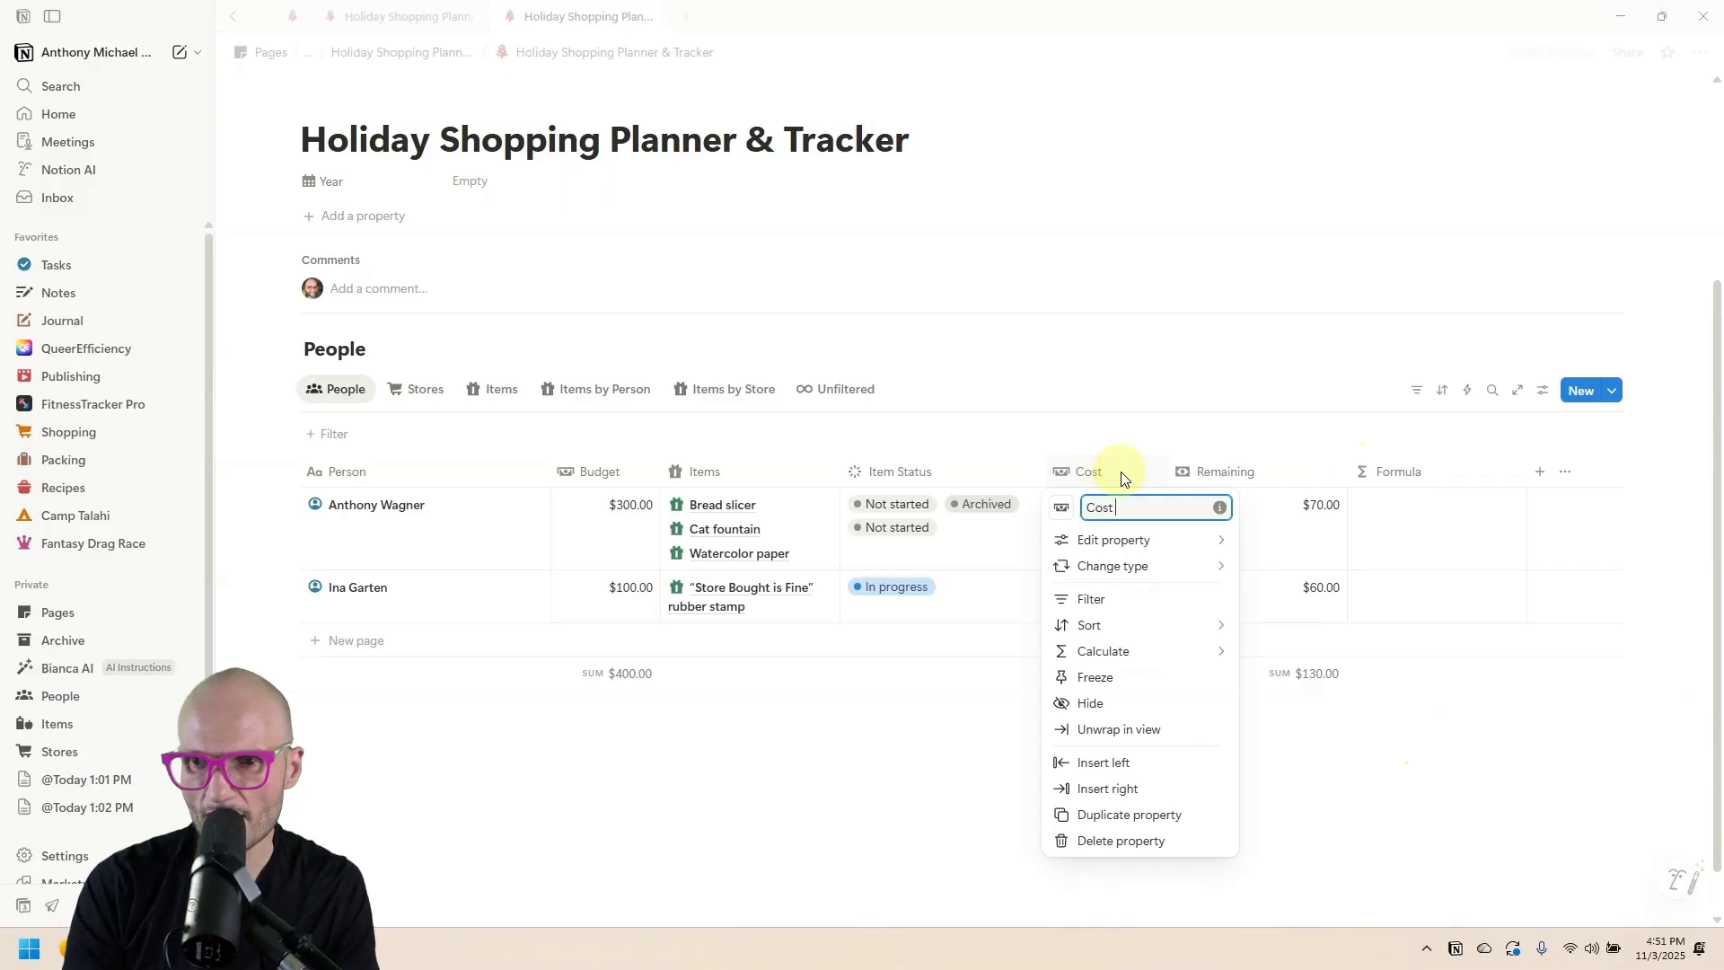
drag(1397, 473, 1136, 483)
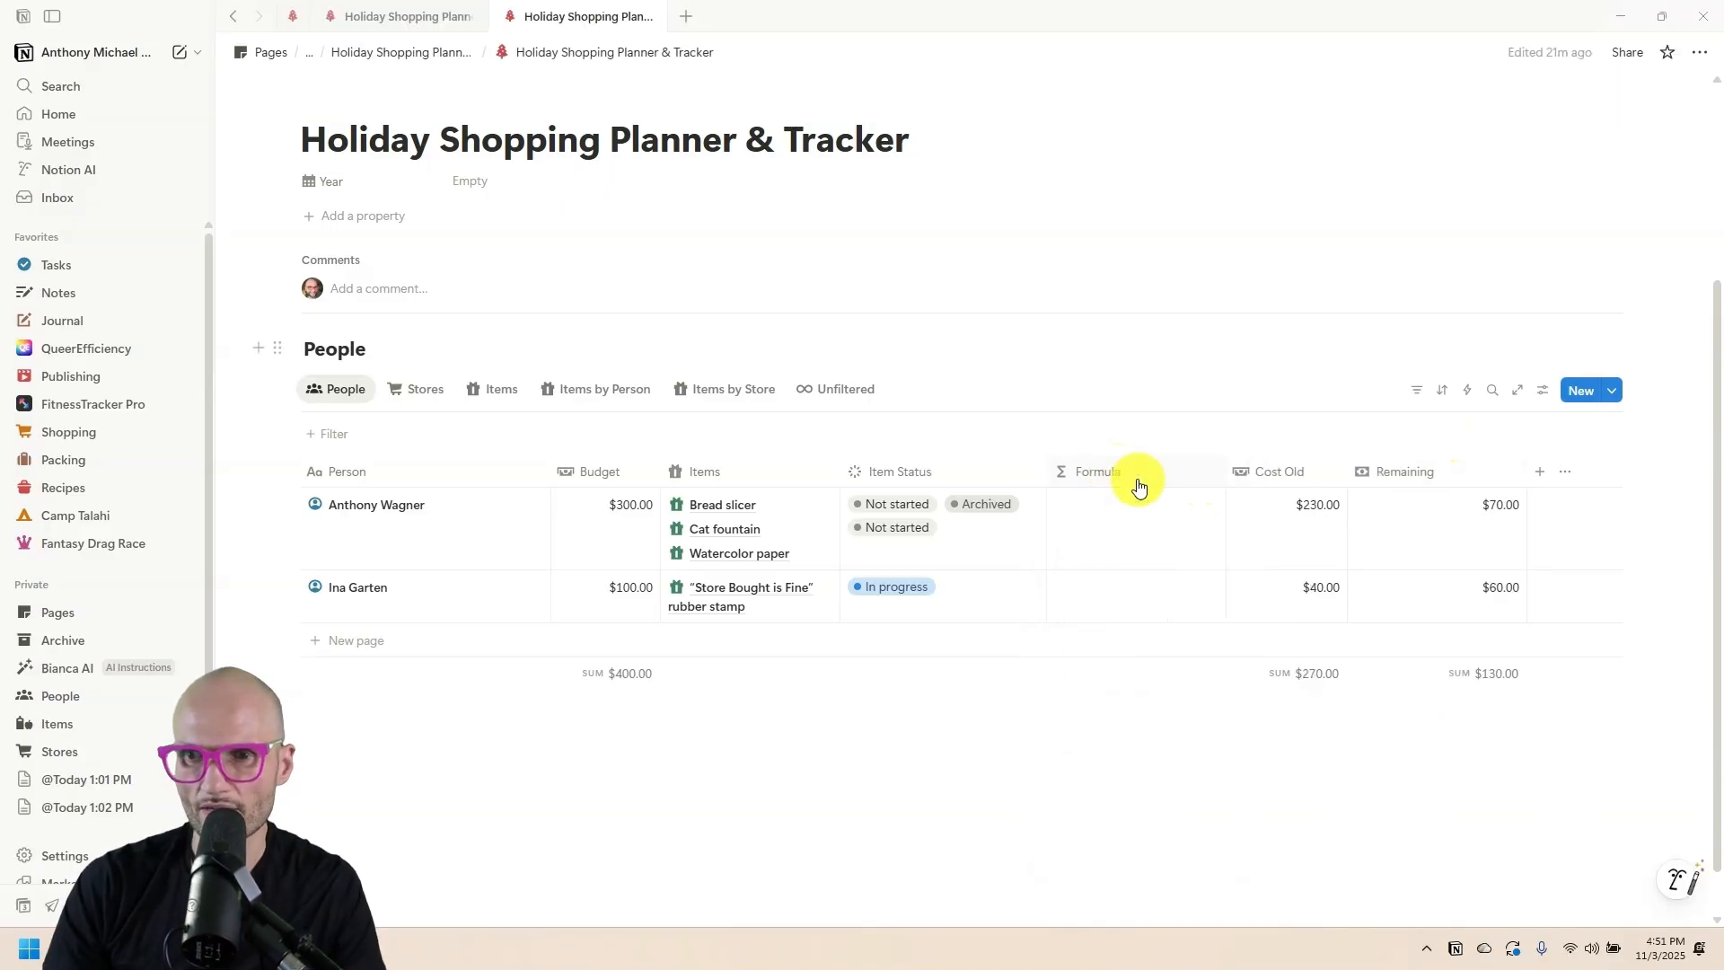
Rename the formula column Cost, give it a money icon, and open its formula editor's AI prompt.
click(1117, 477)
double_click(1131, 511)
text(Cost)
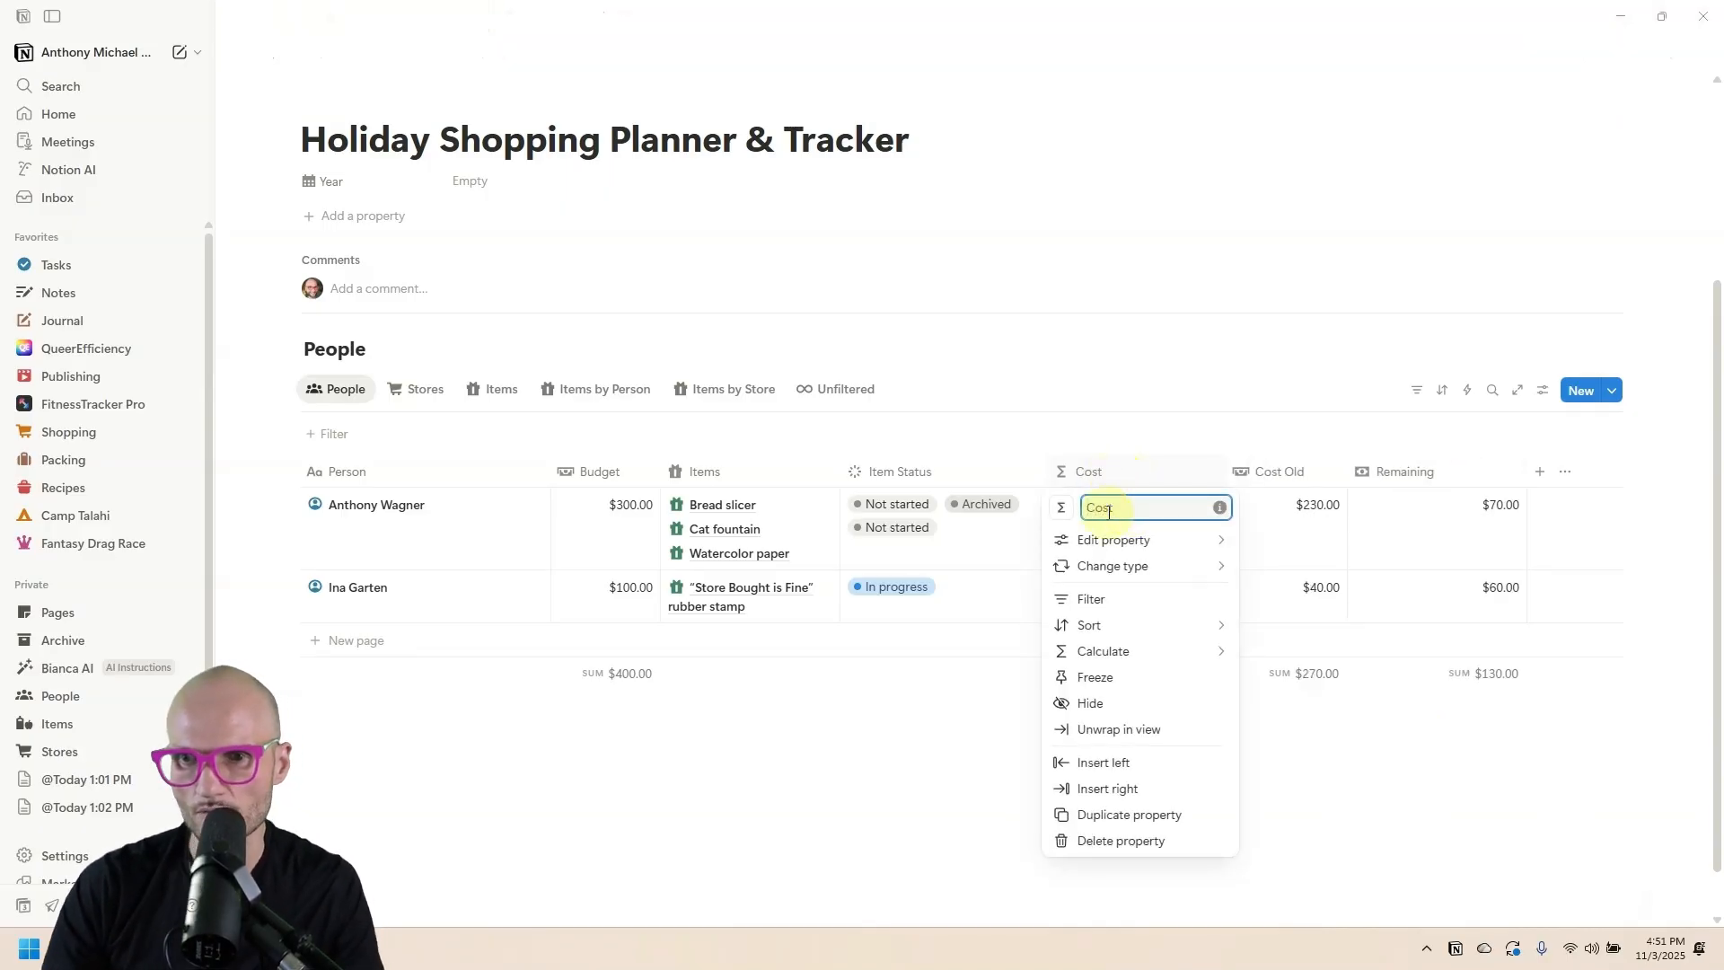
key(Return)
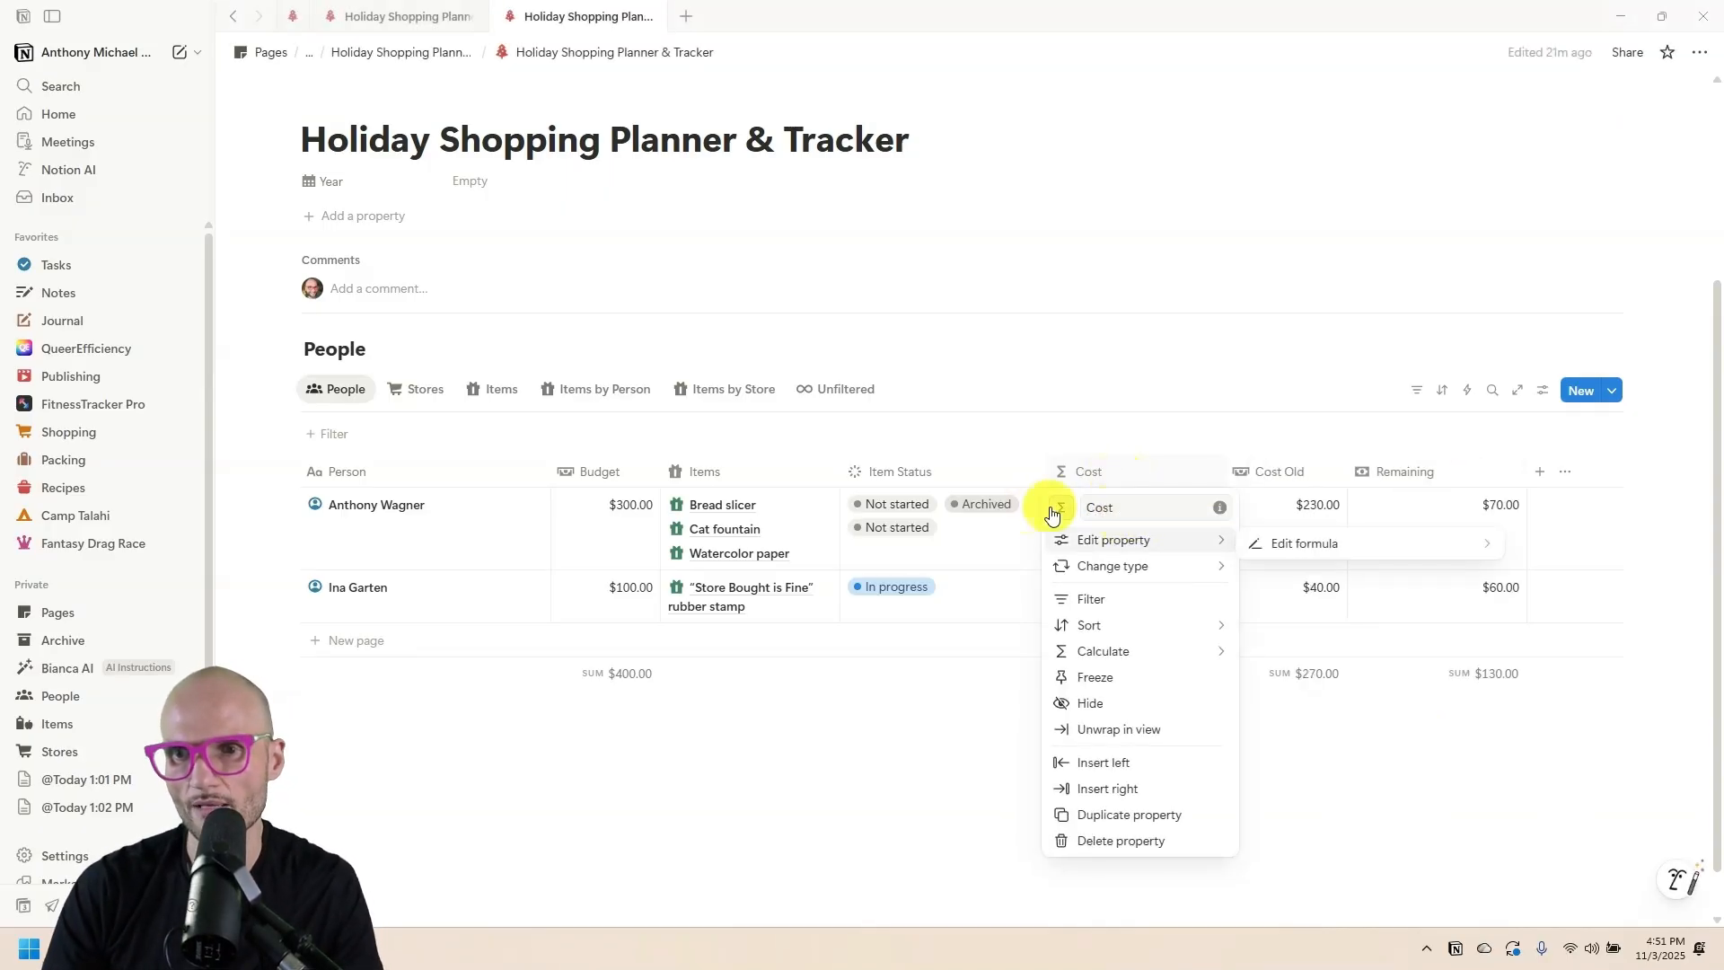
click(1059, 507)
click(907, 647)
click(1060, 507)
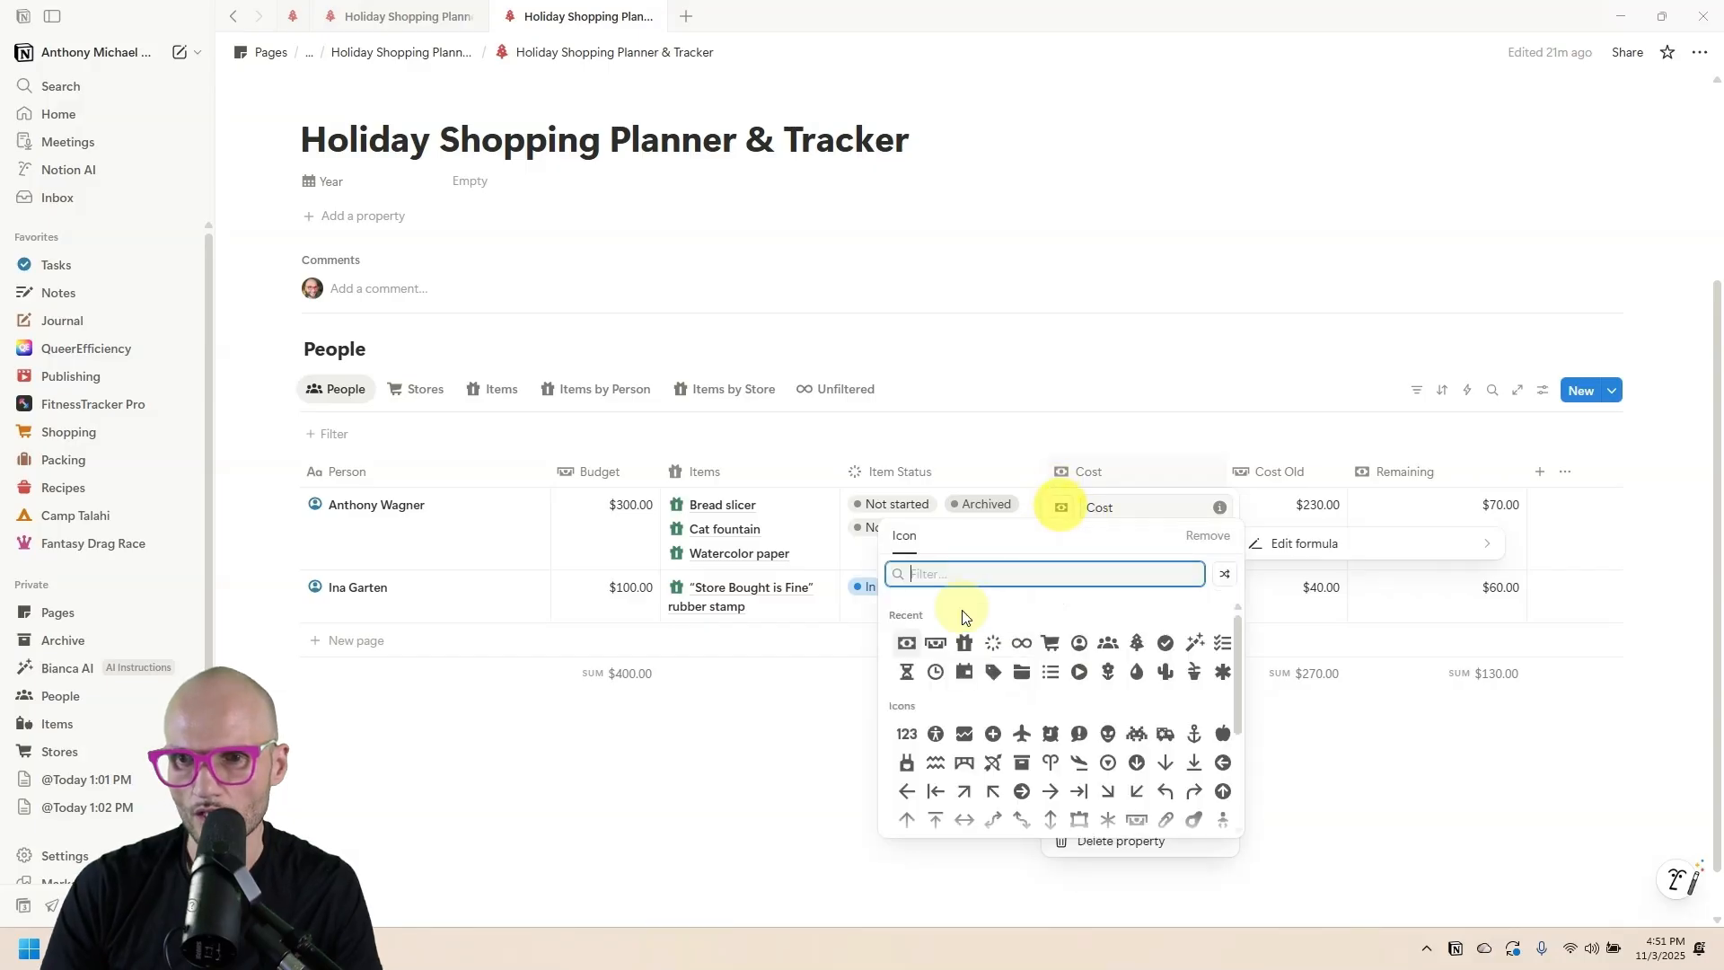
click(936, 647)
click(1183, 454)
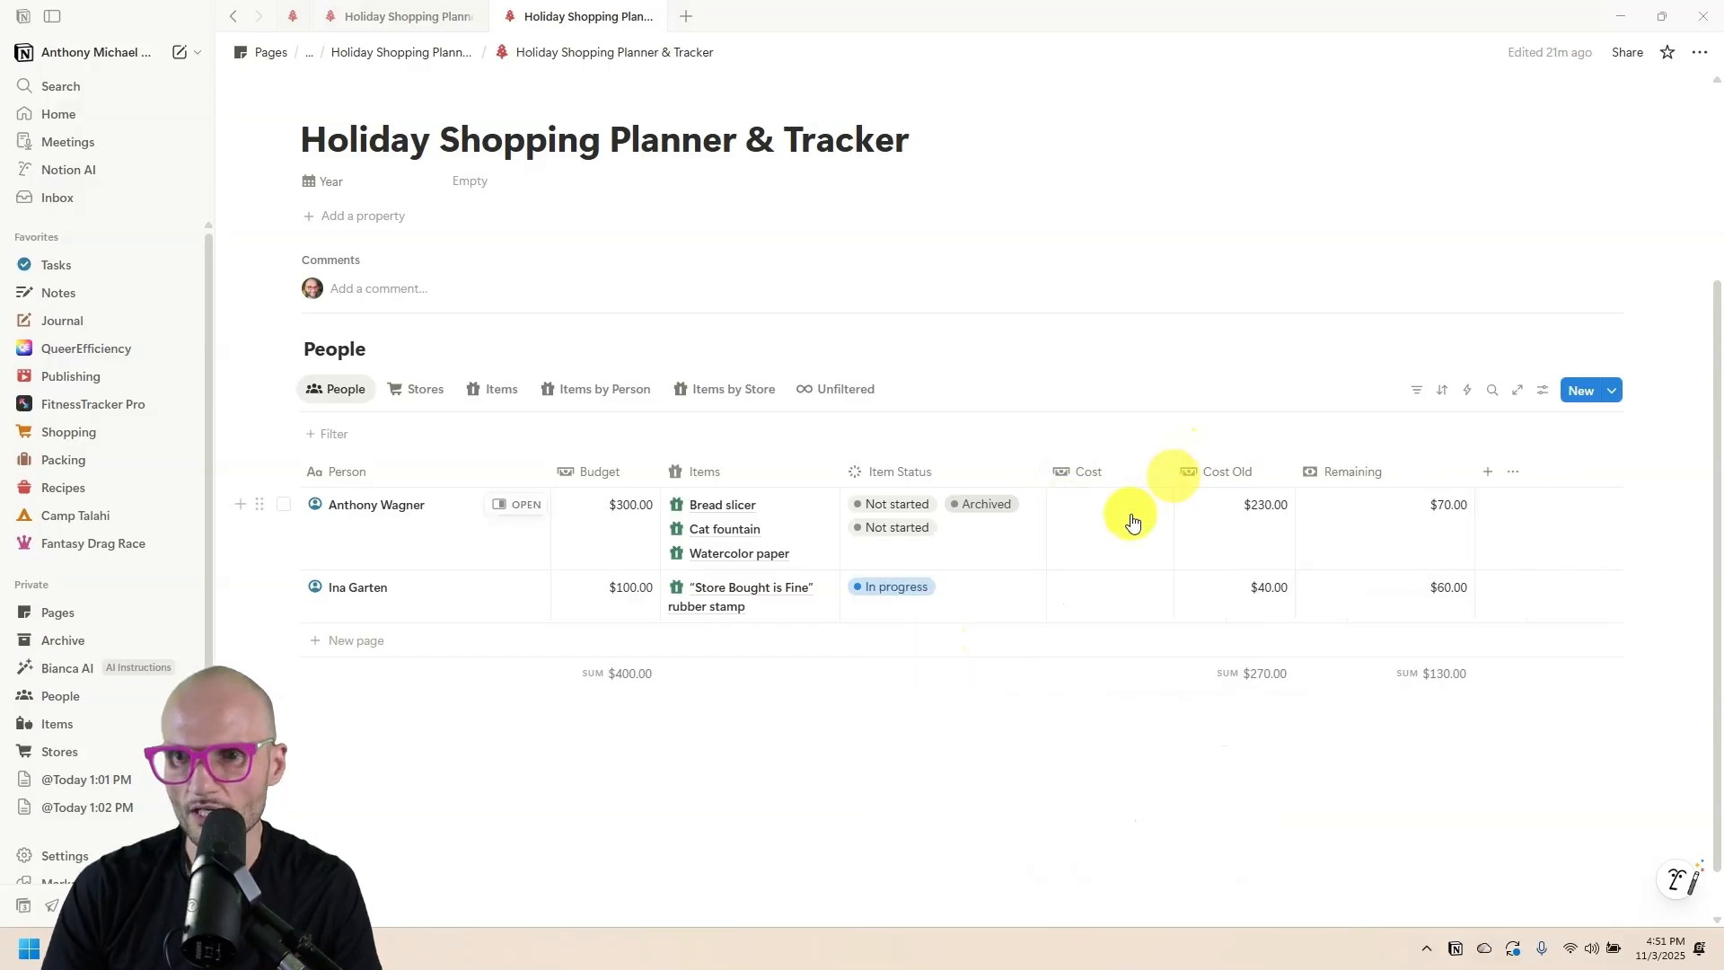
click(1127, 519)
click(1147, 154)
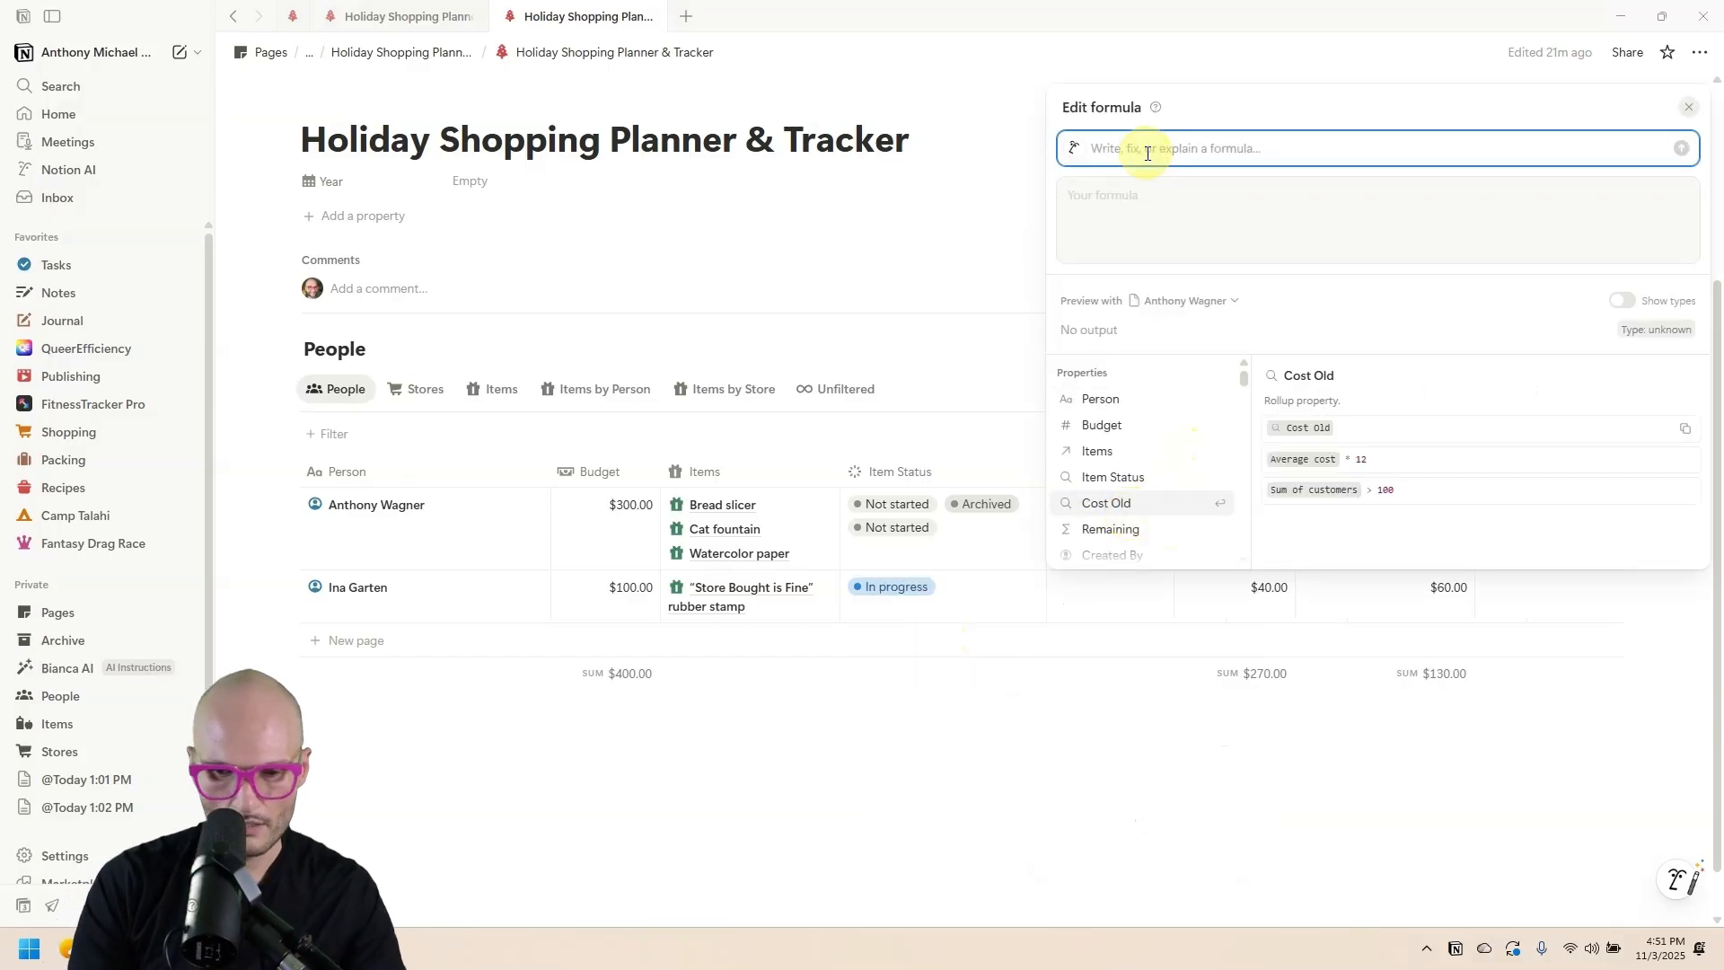
Have AI write a Cost formula summing related item costs except Archived ones, giving 95 and 40.
text(sum)
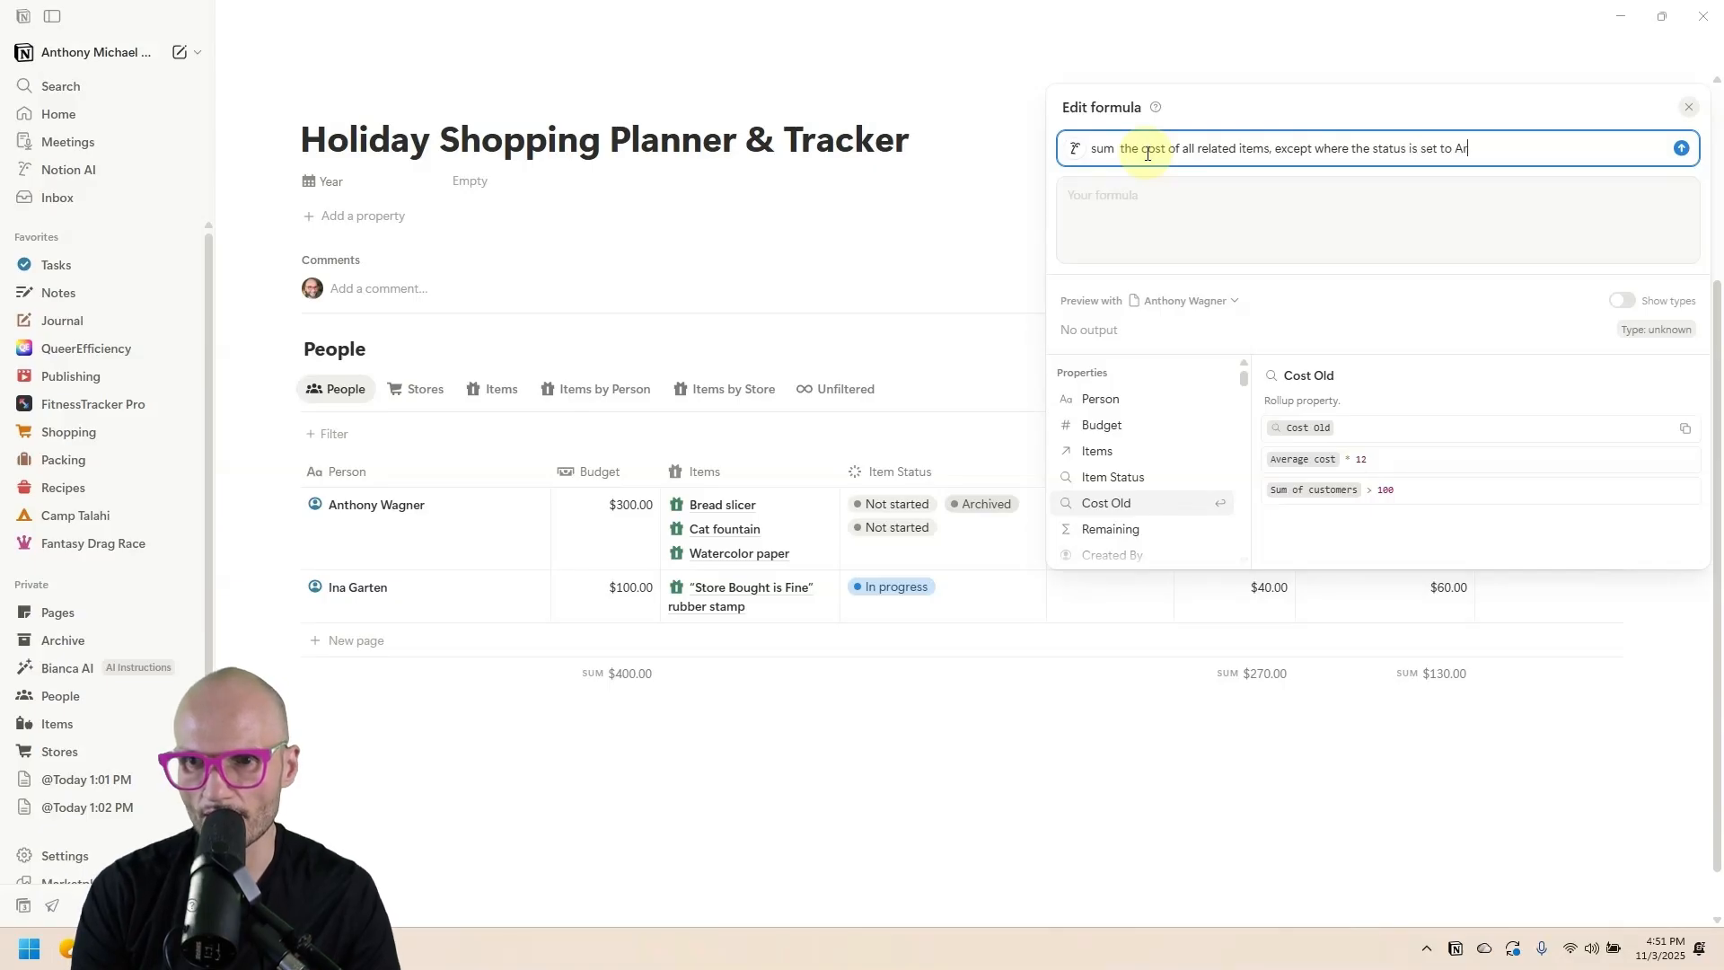
key(Return)
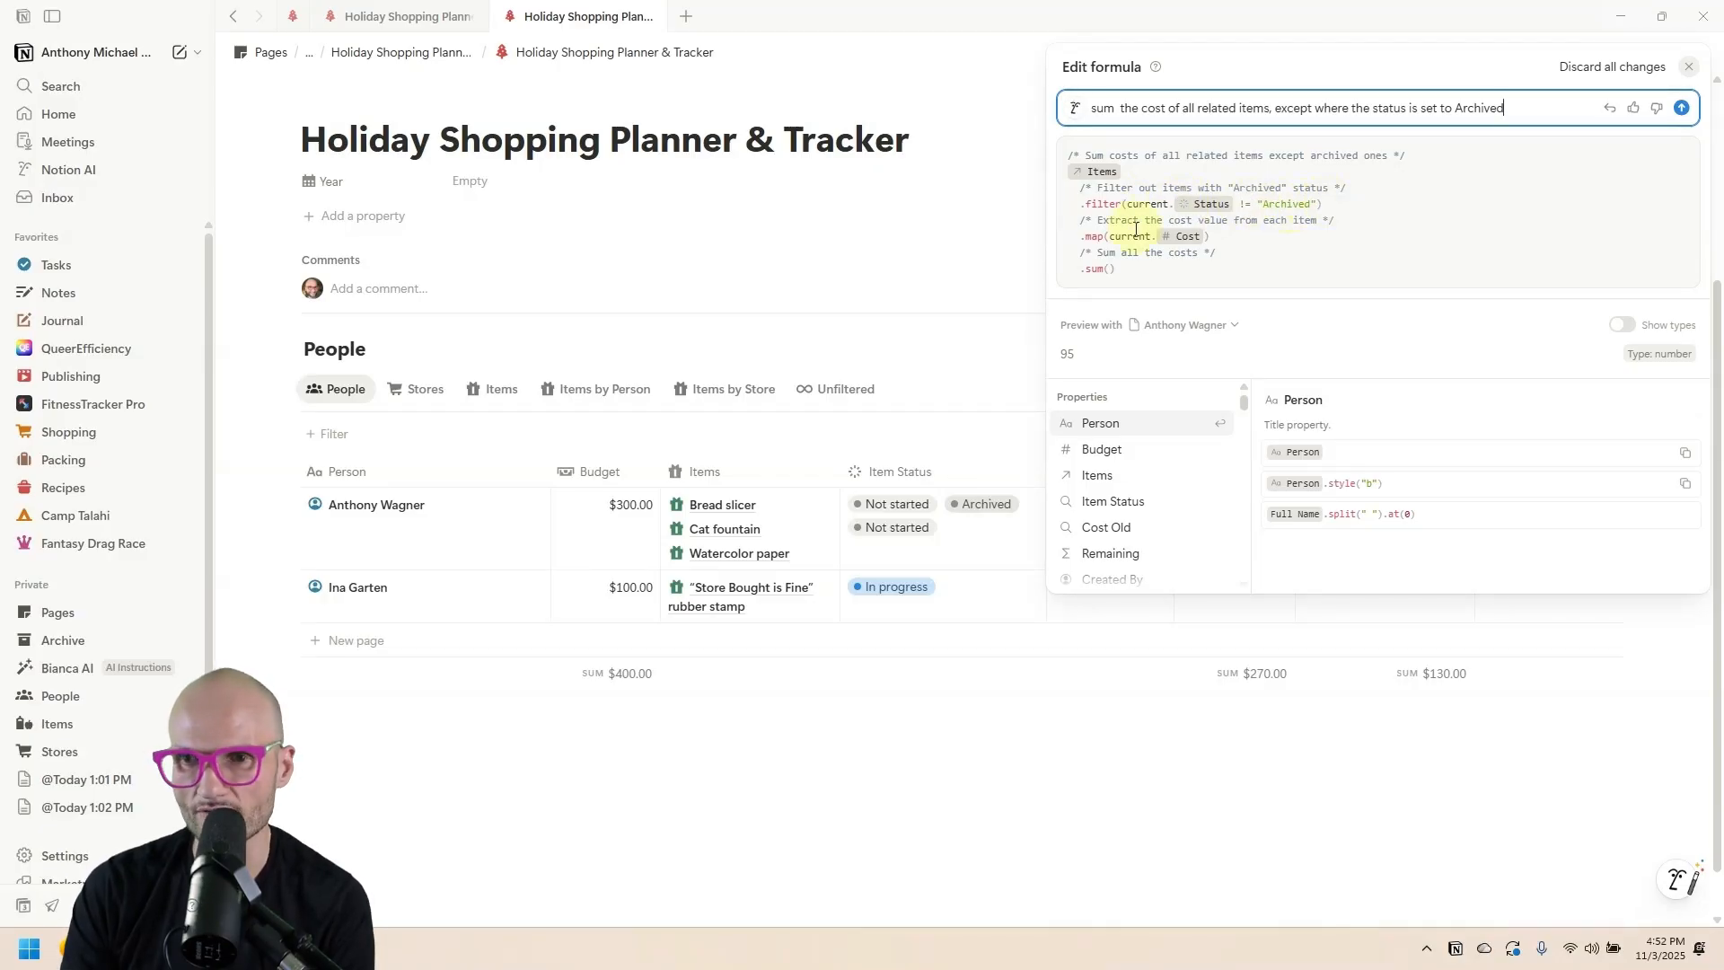
key(Return)
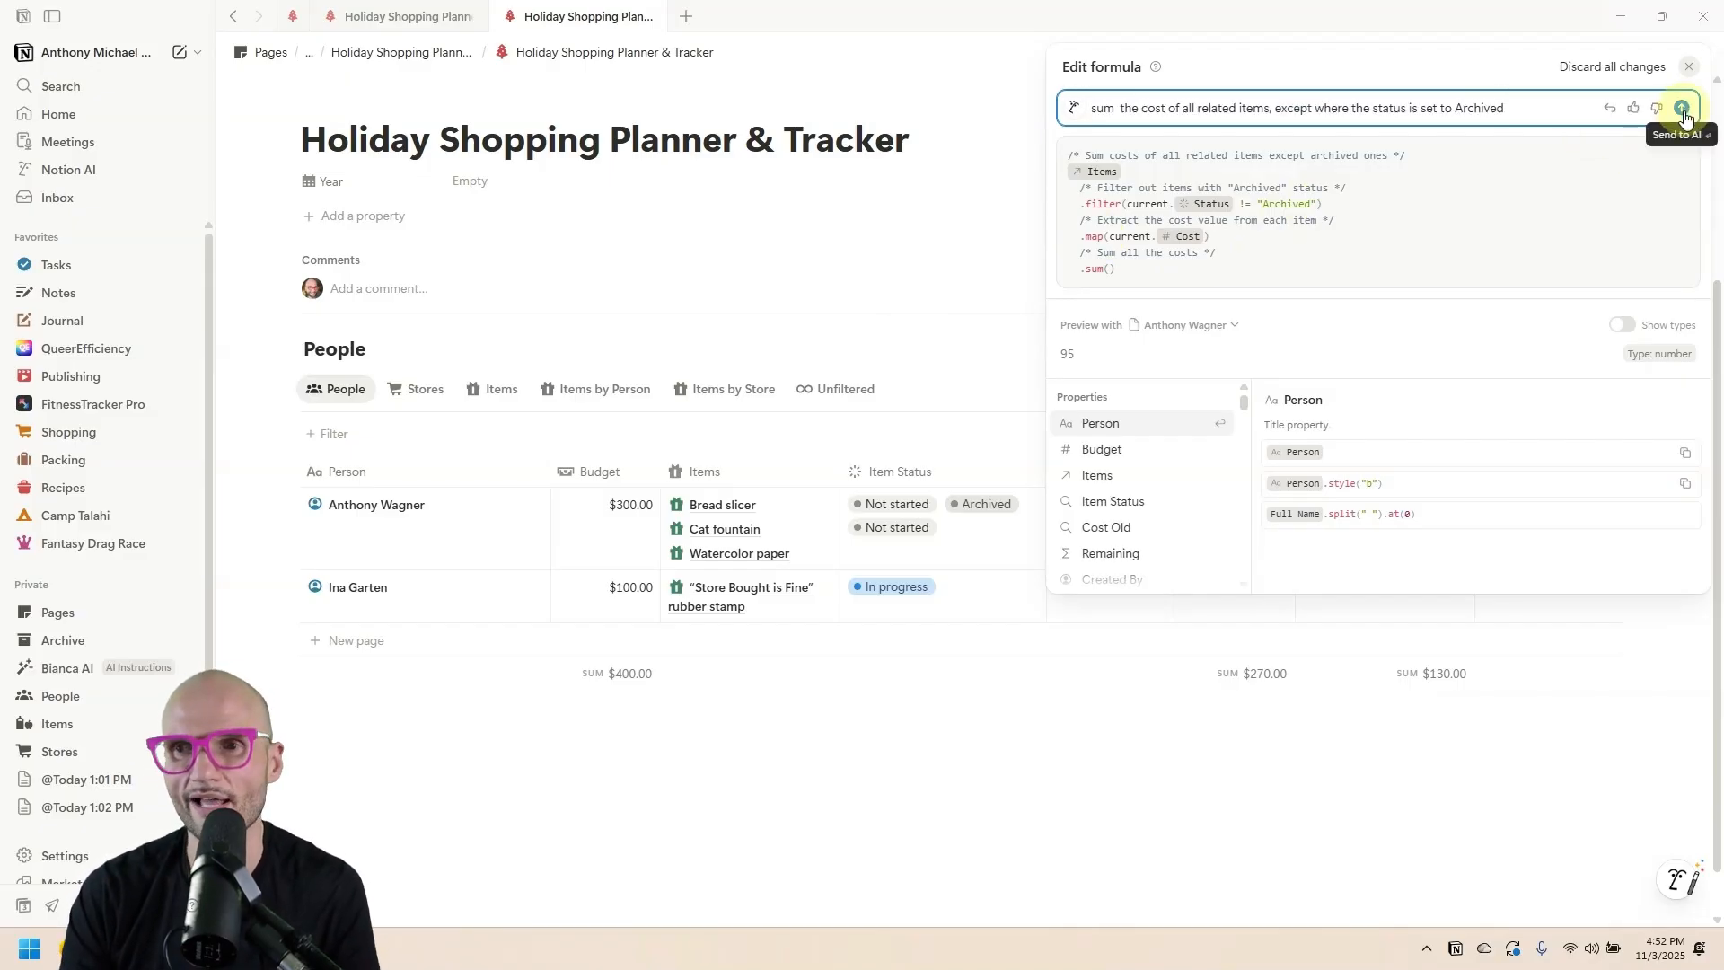
click(944, 205)
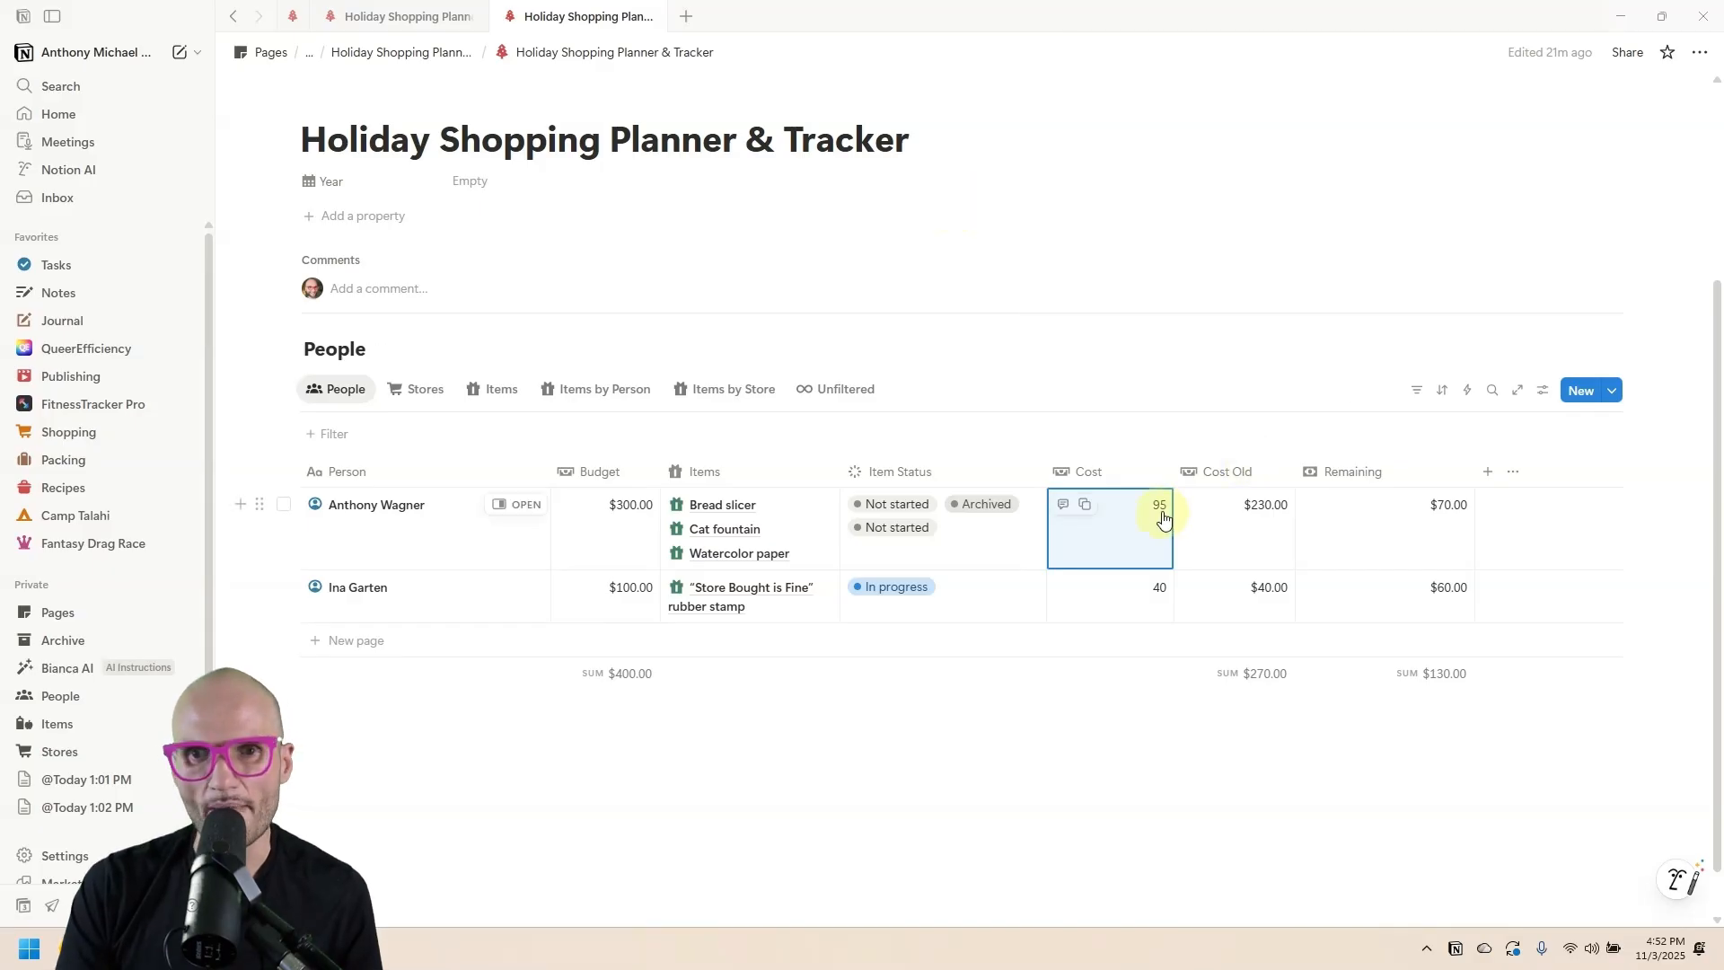
After checking Items by Person, format the Cost column as US Dollar.
click(610, 388)
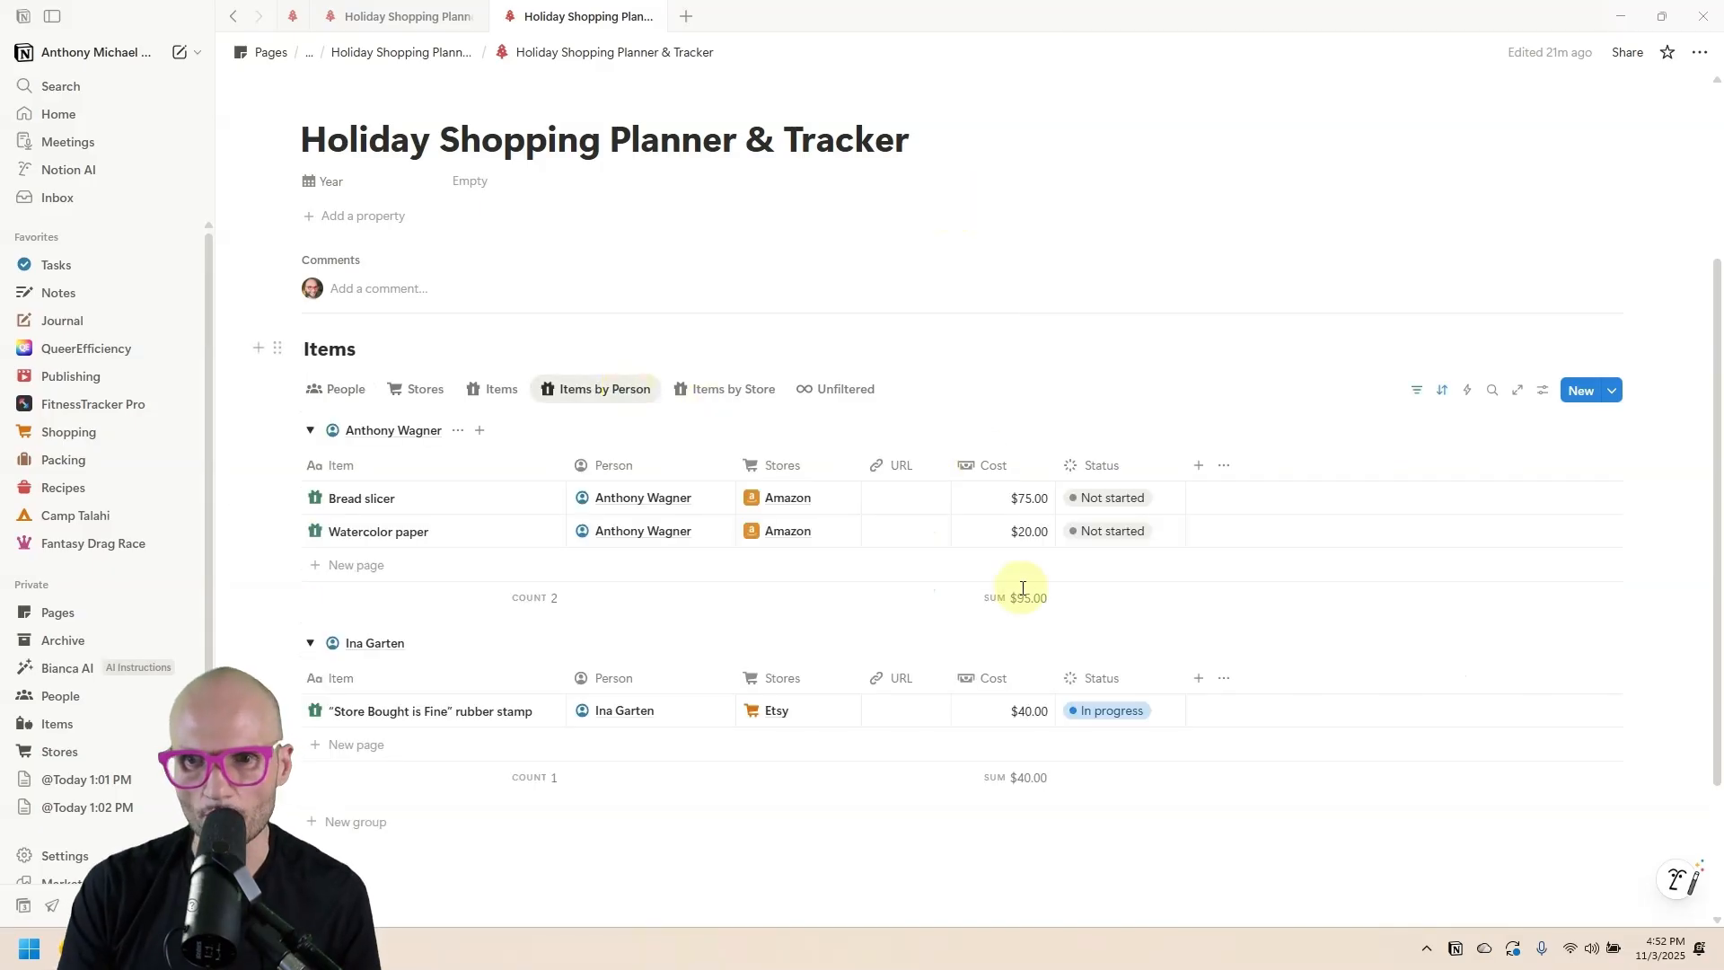
click(337, 388)
click(1094, 427)
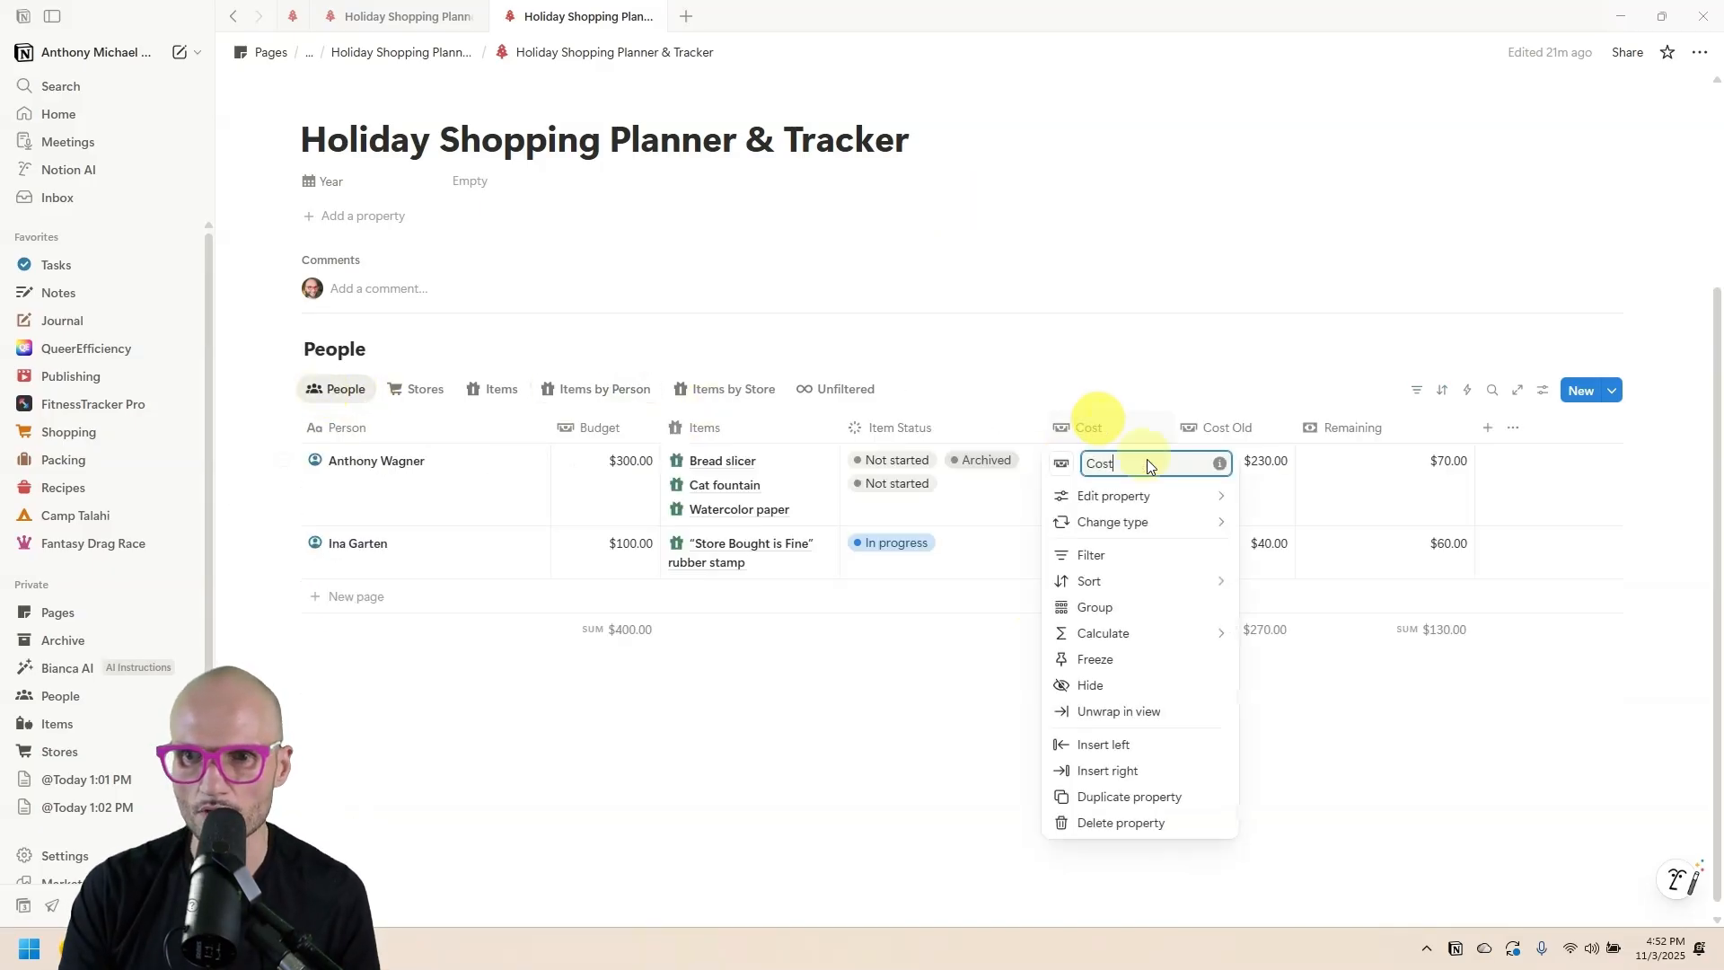
click(1122, 496)
click(1355, 533)
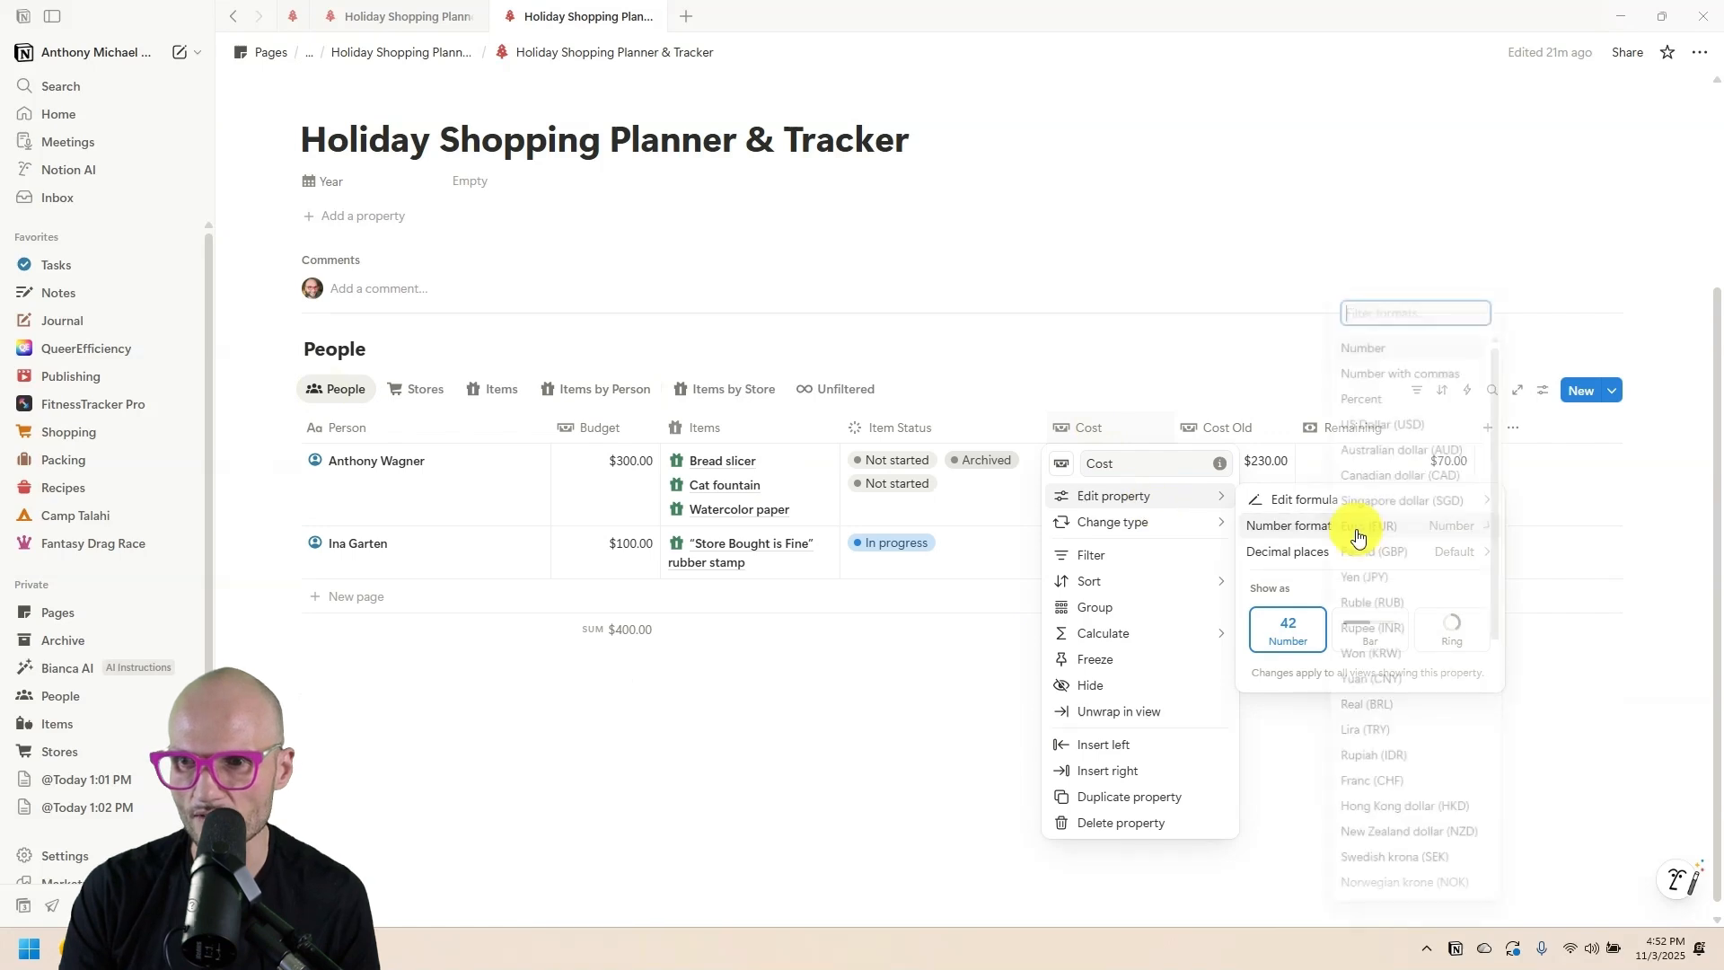
click(1423, 429)
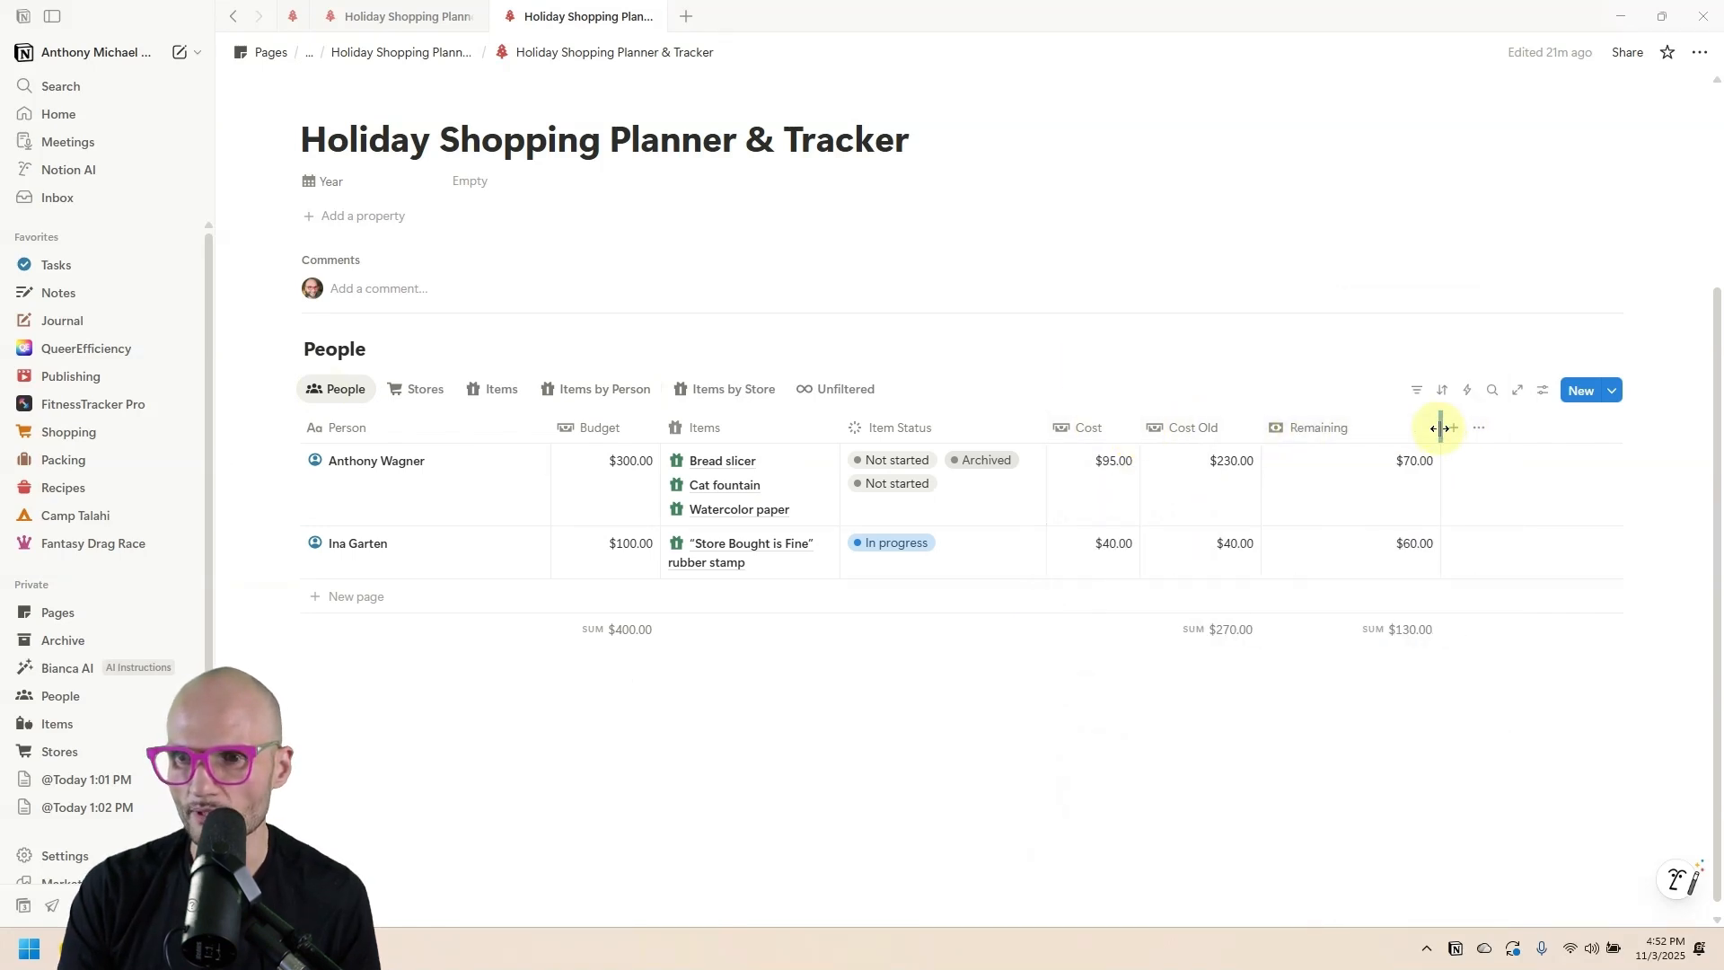
Change the Remaining formula to Budget minus Cost instead of Cost Old.
click(1400, 454)
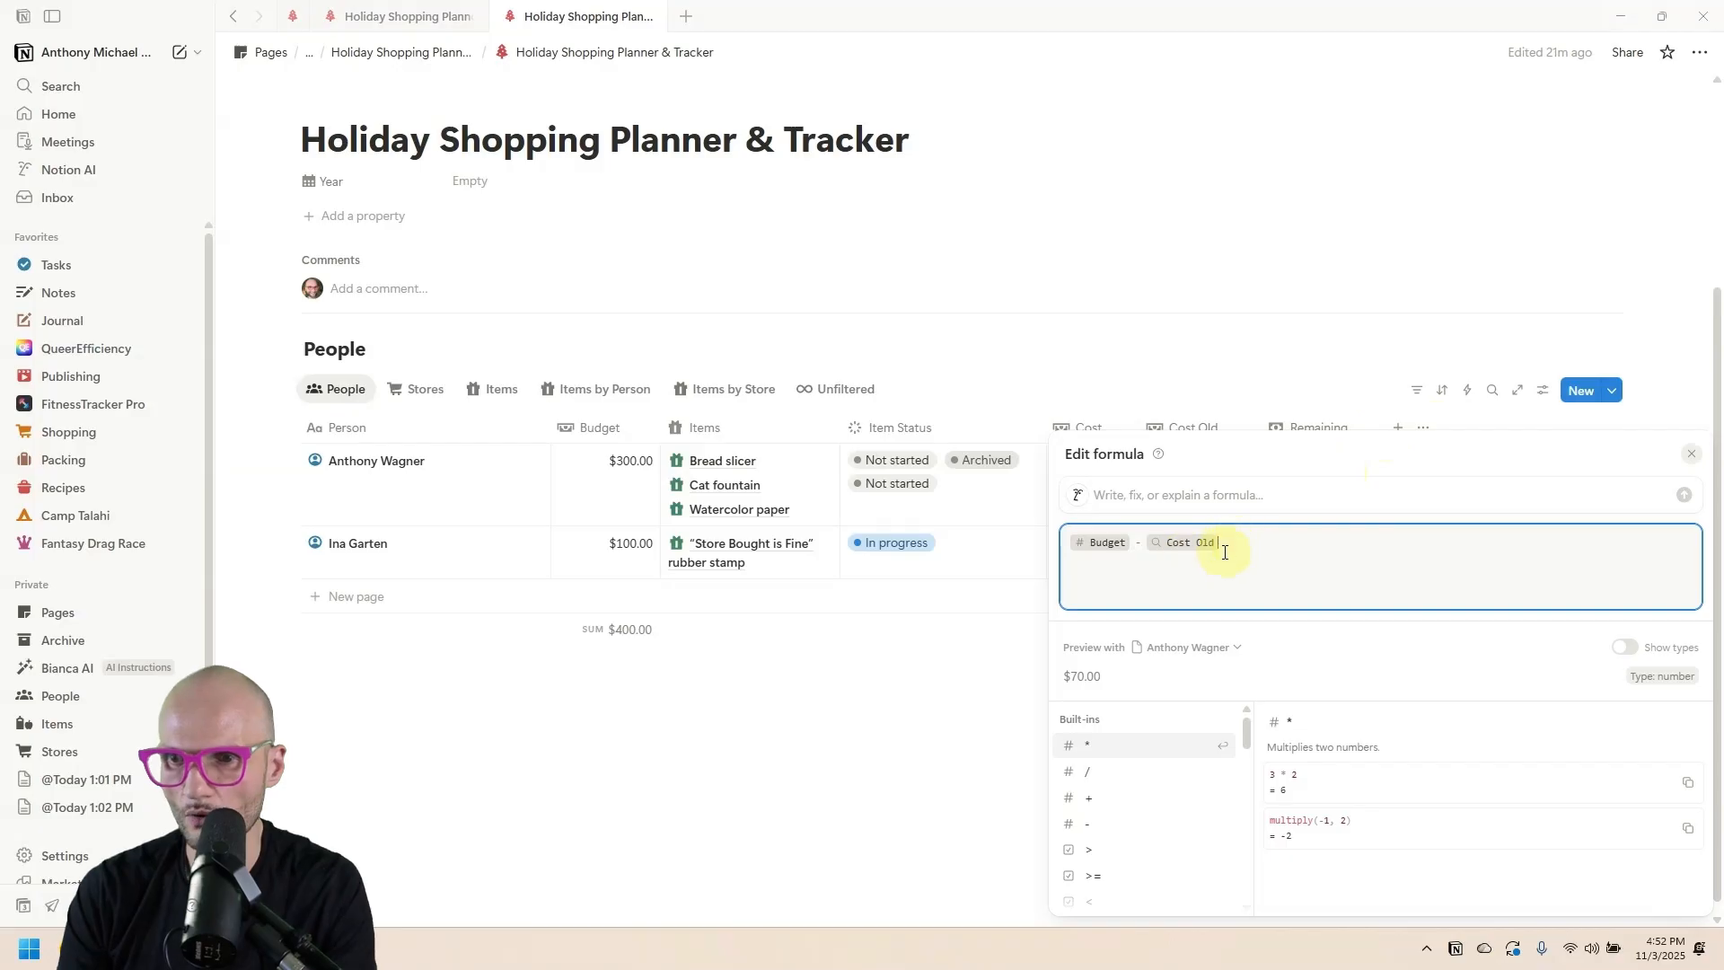
key(BackSpace)
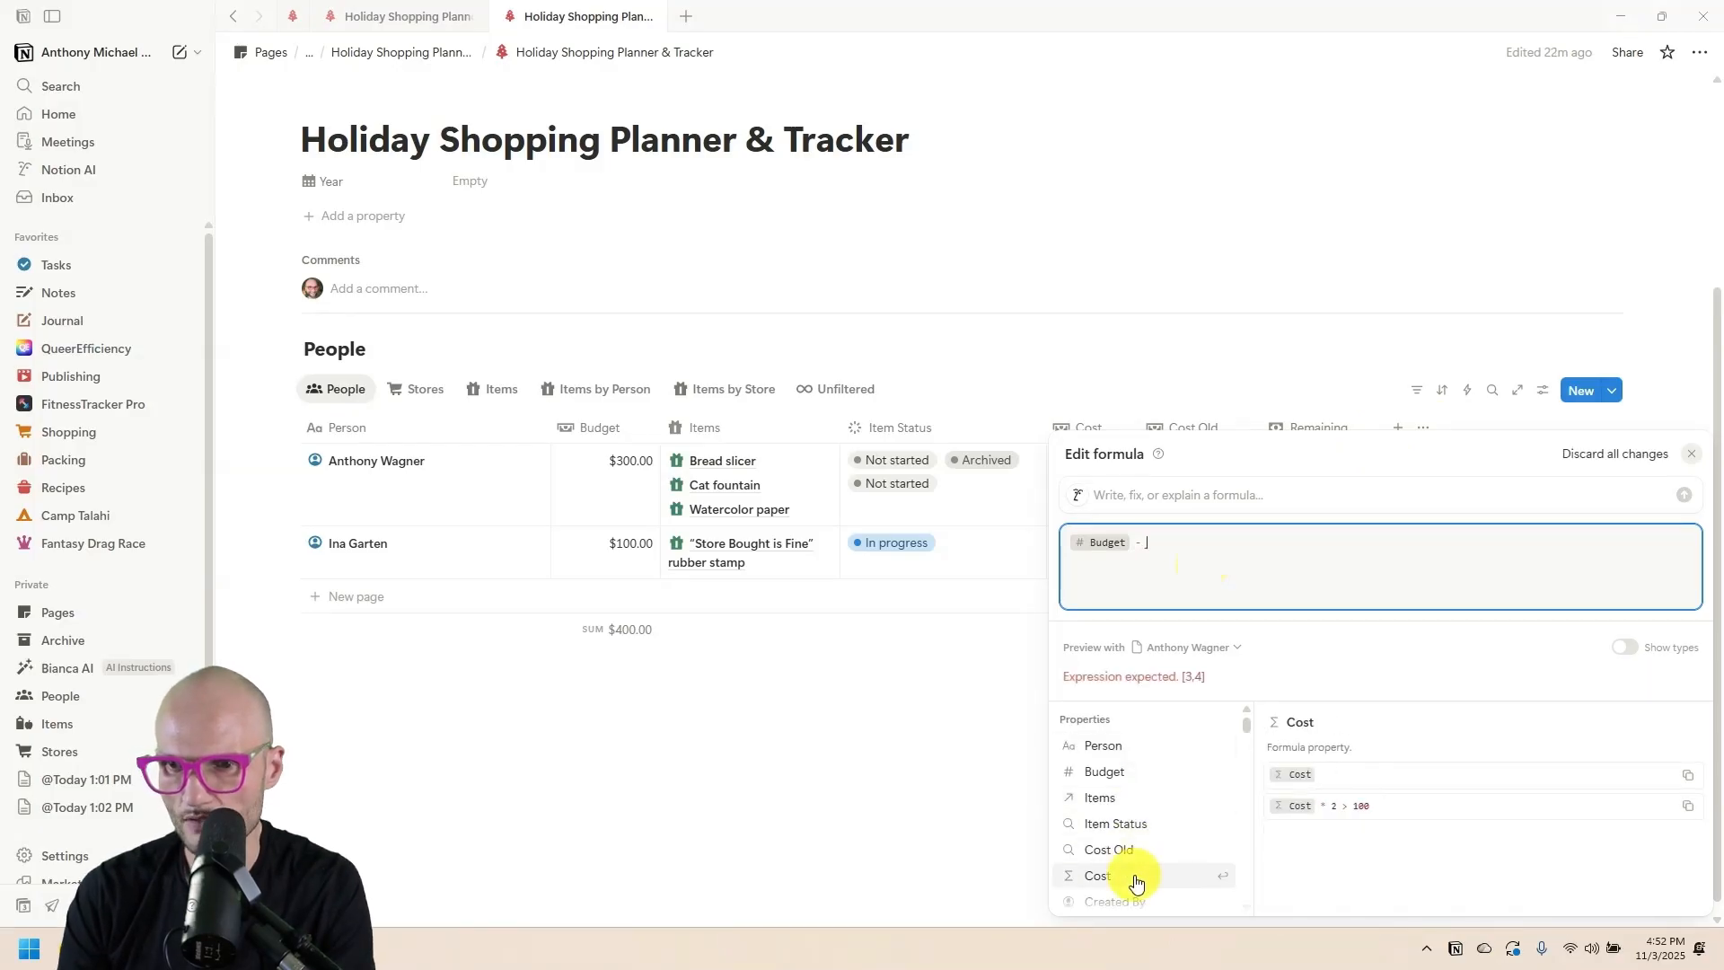
click(1136, 881)
click(1365, 339)
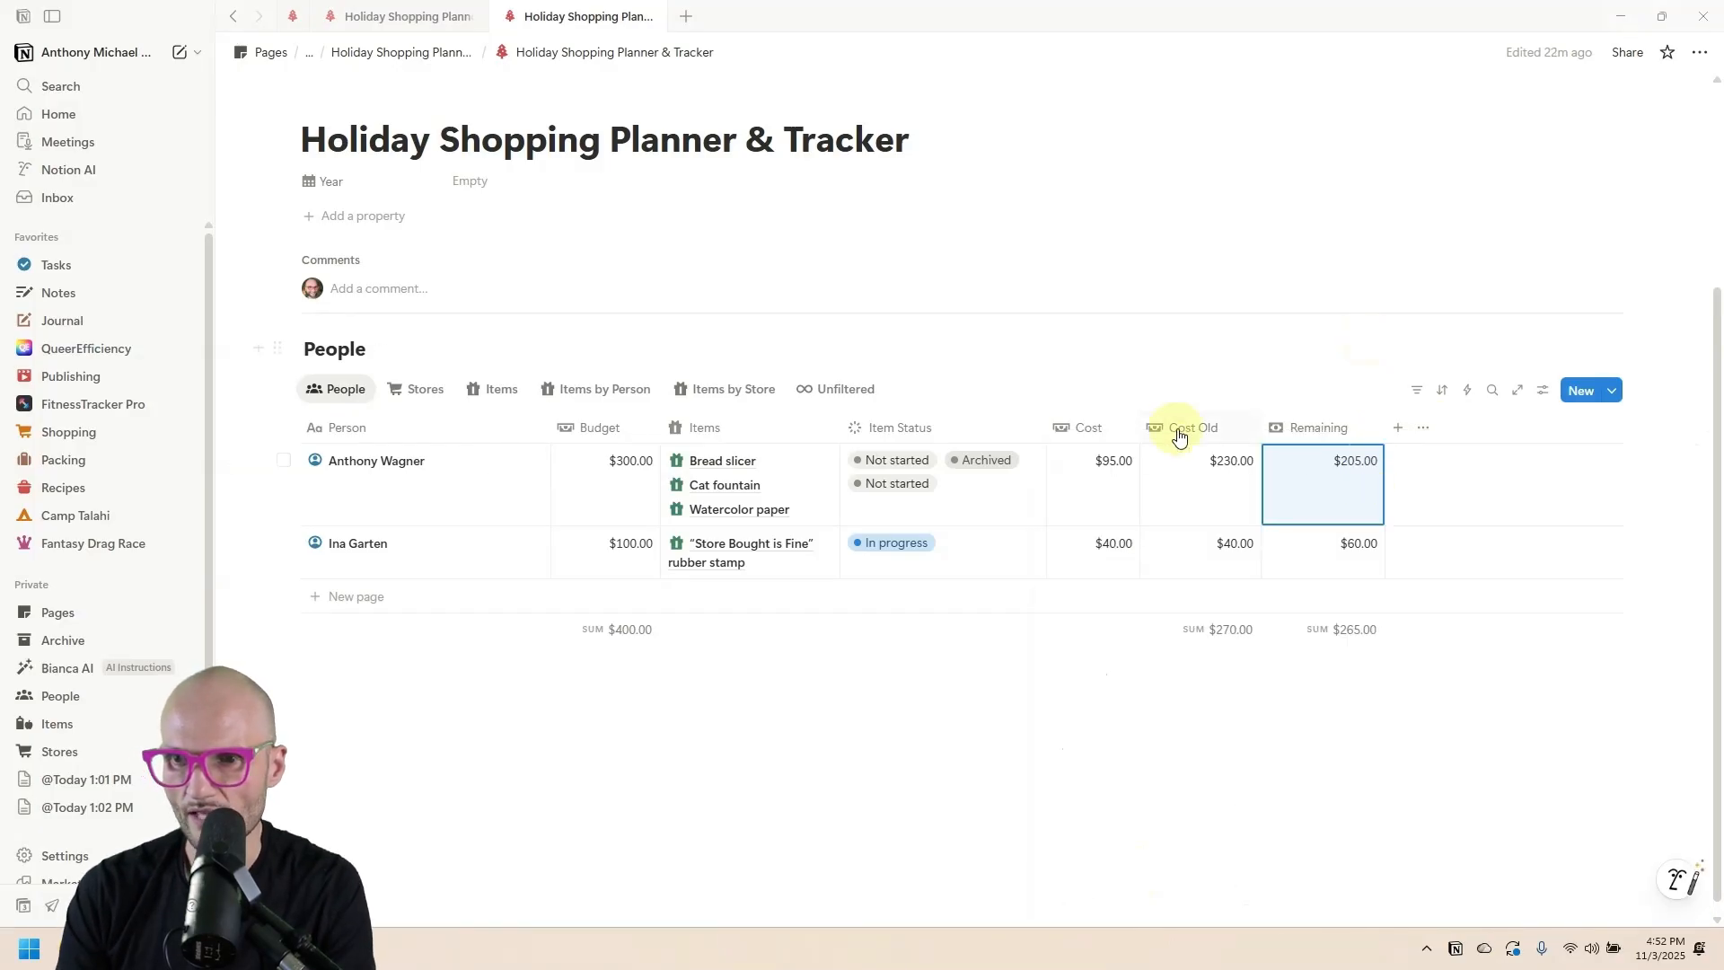
Delete the Cost Old property.
click(1193, 429)
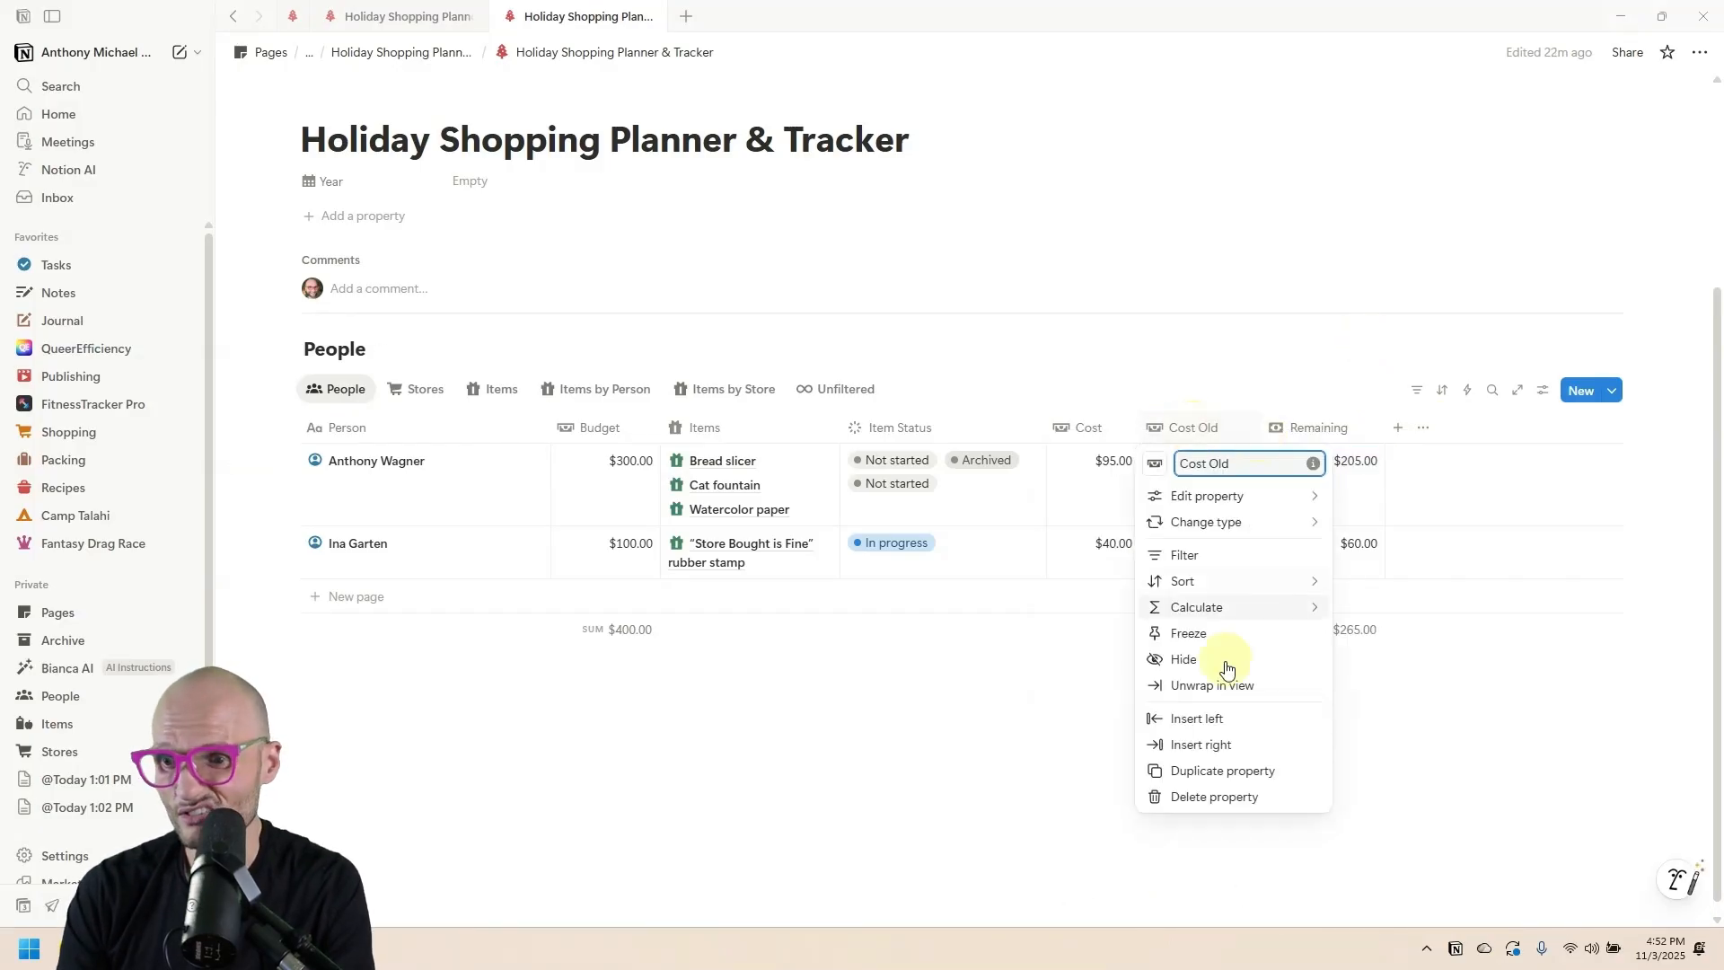
click(1231, 797)
click(936, 485)
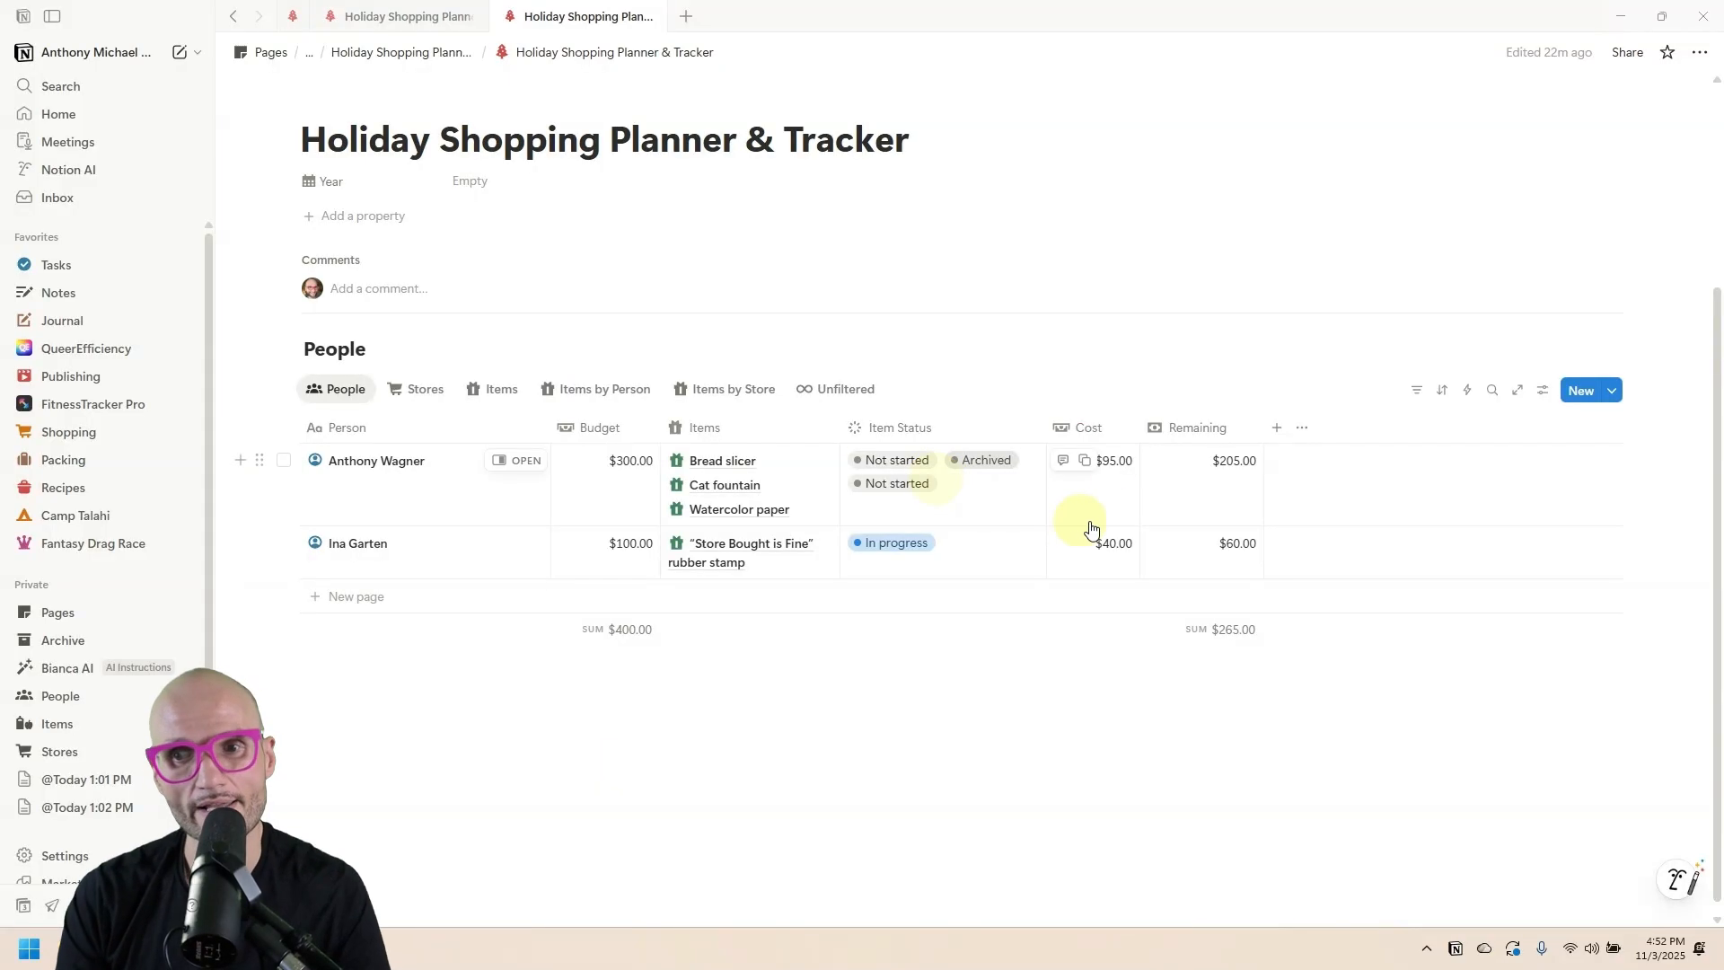
Set the Cost column footer to Sum, totalling $135.00.
click(1106, 631)
mouse_move(1185, 732)
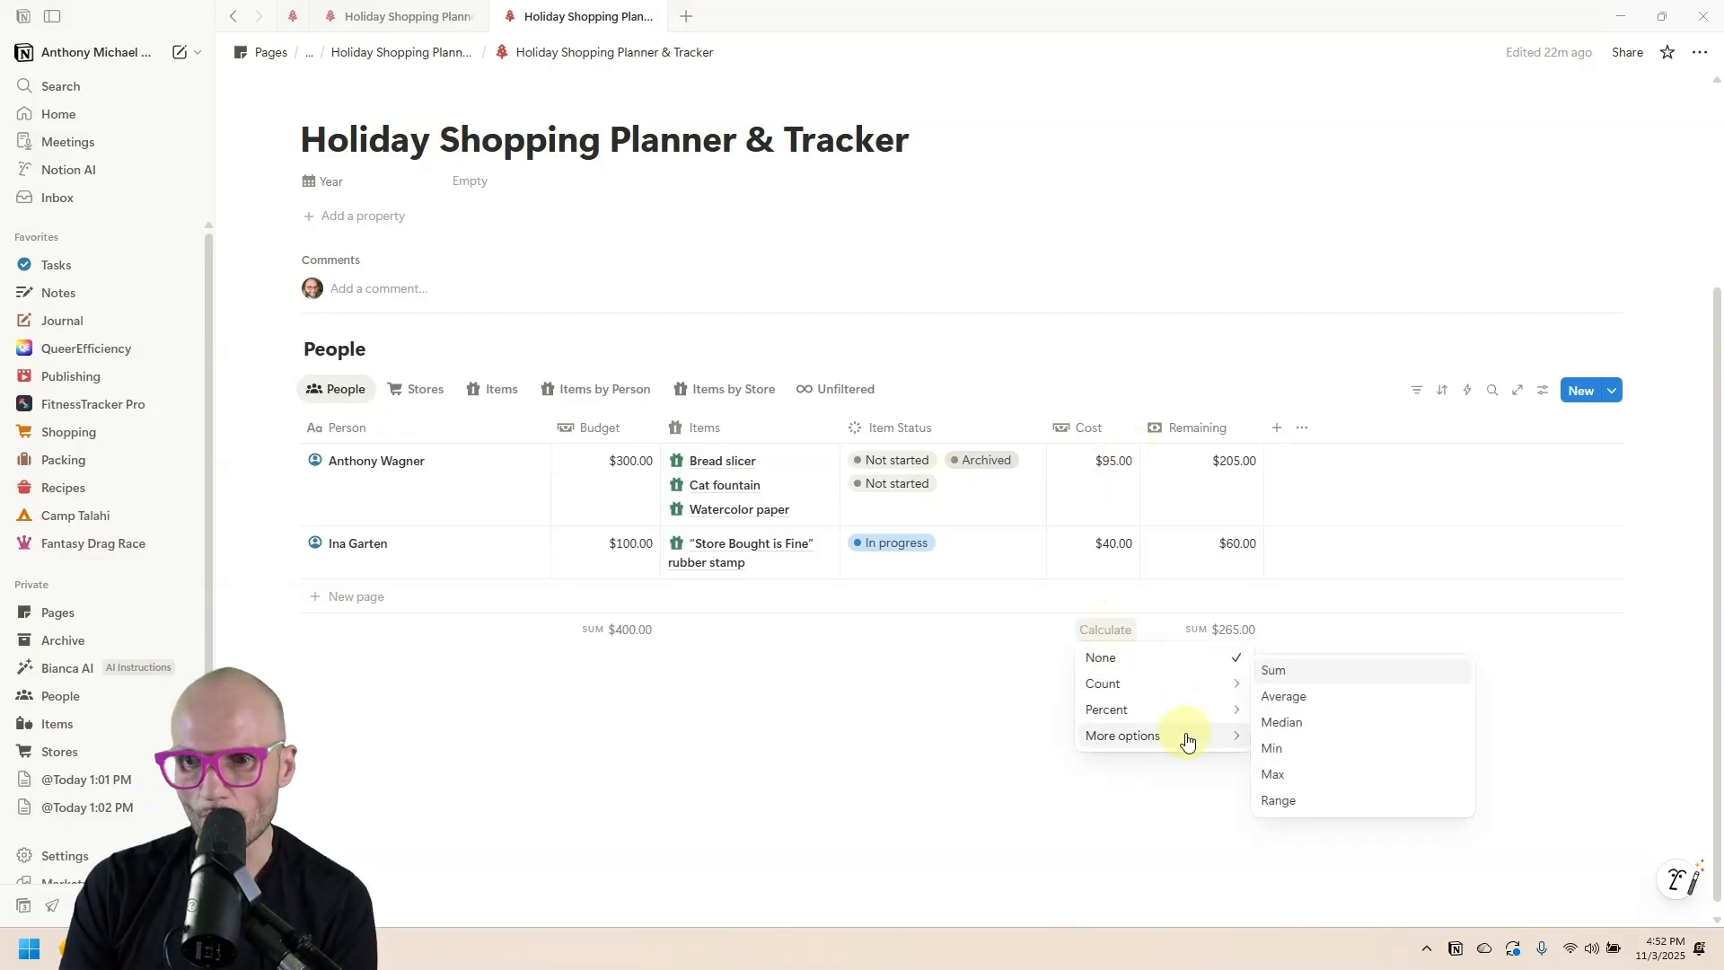
click(366, 13)
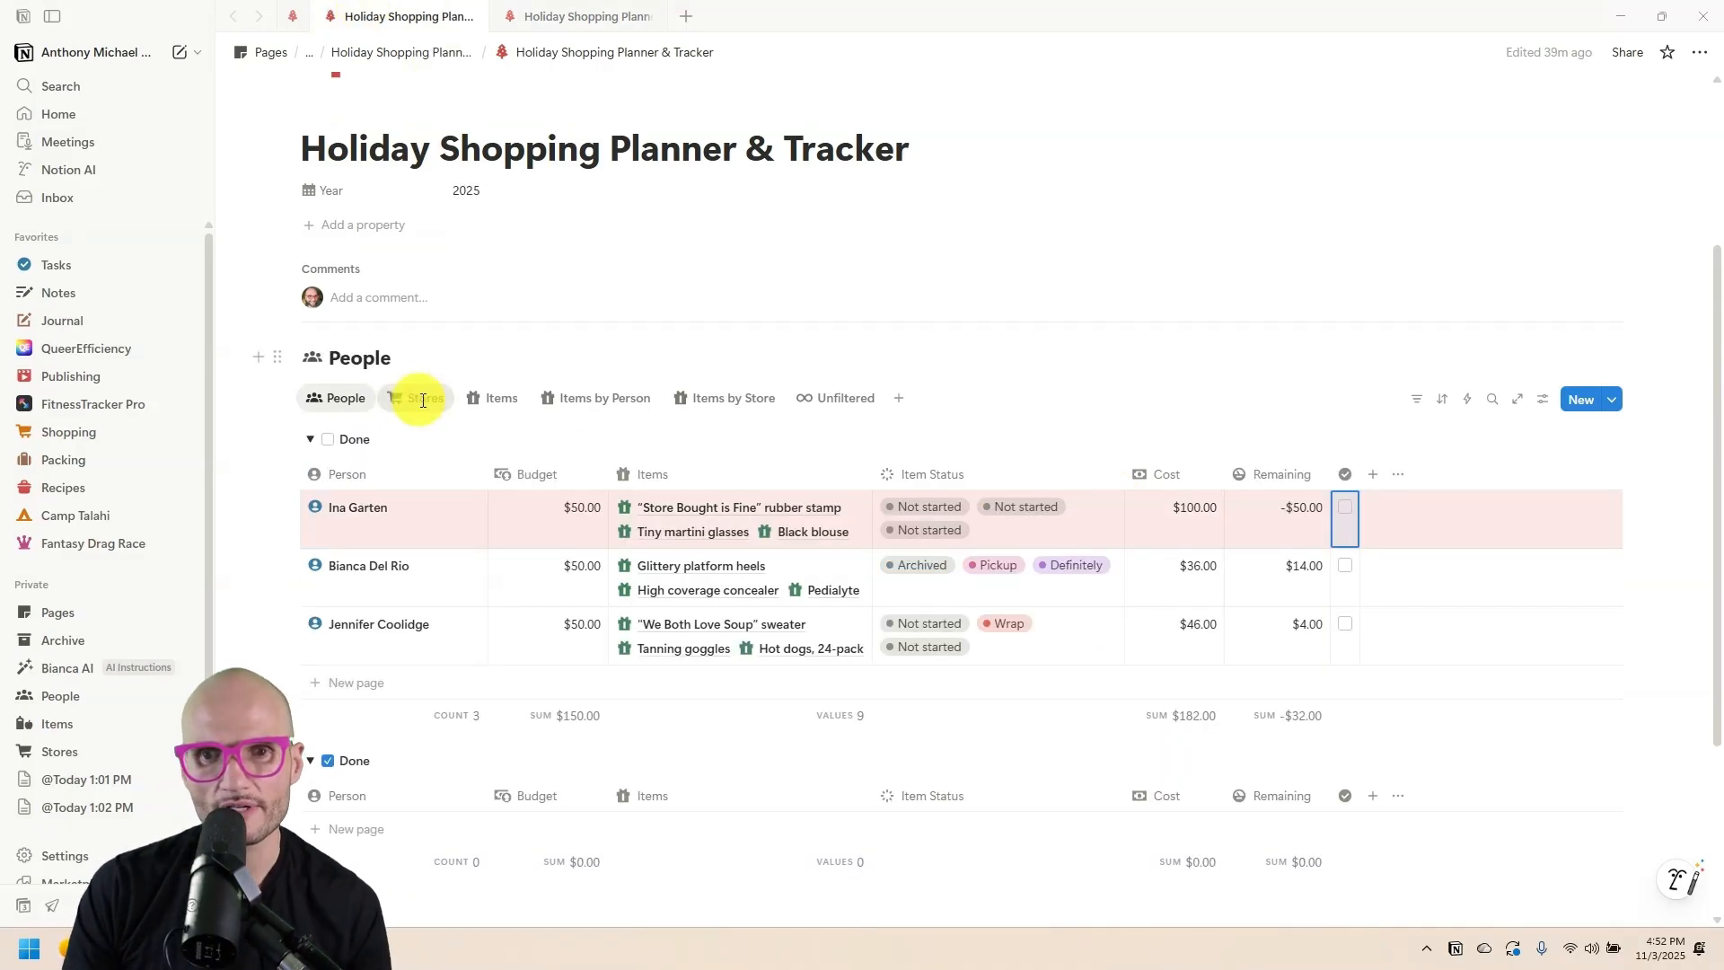
Look at the Stores table on the other page, then select the whole Cost formula for reuse.
click(422, 400)
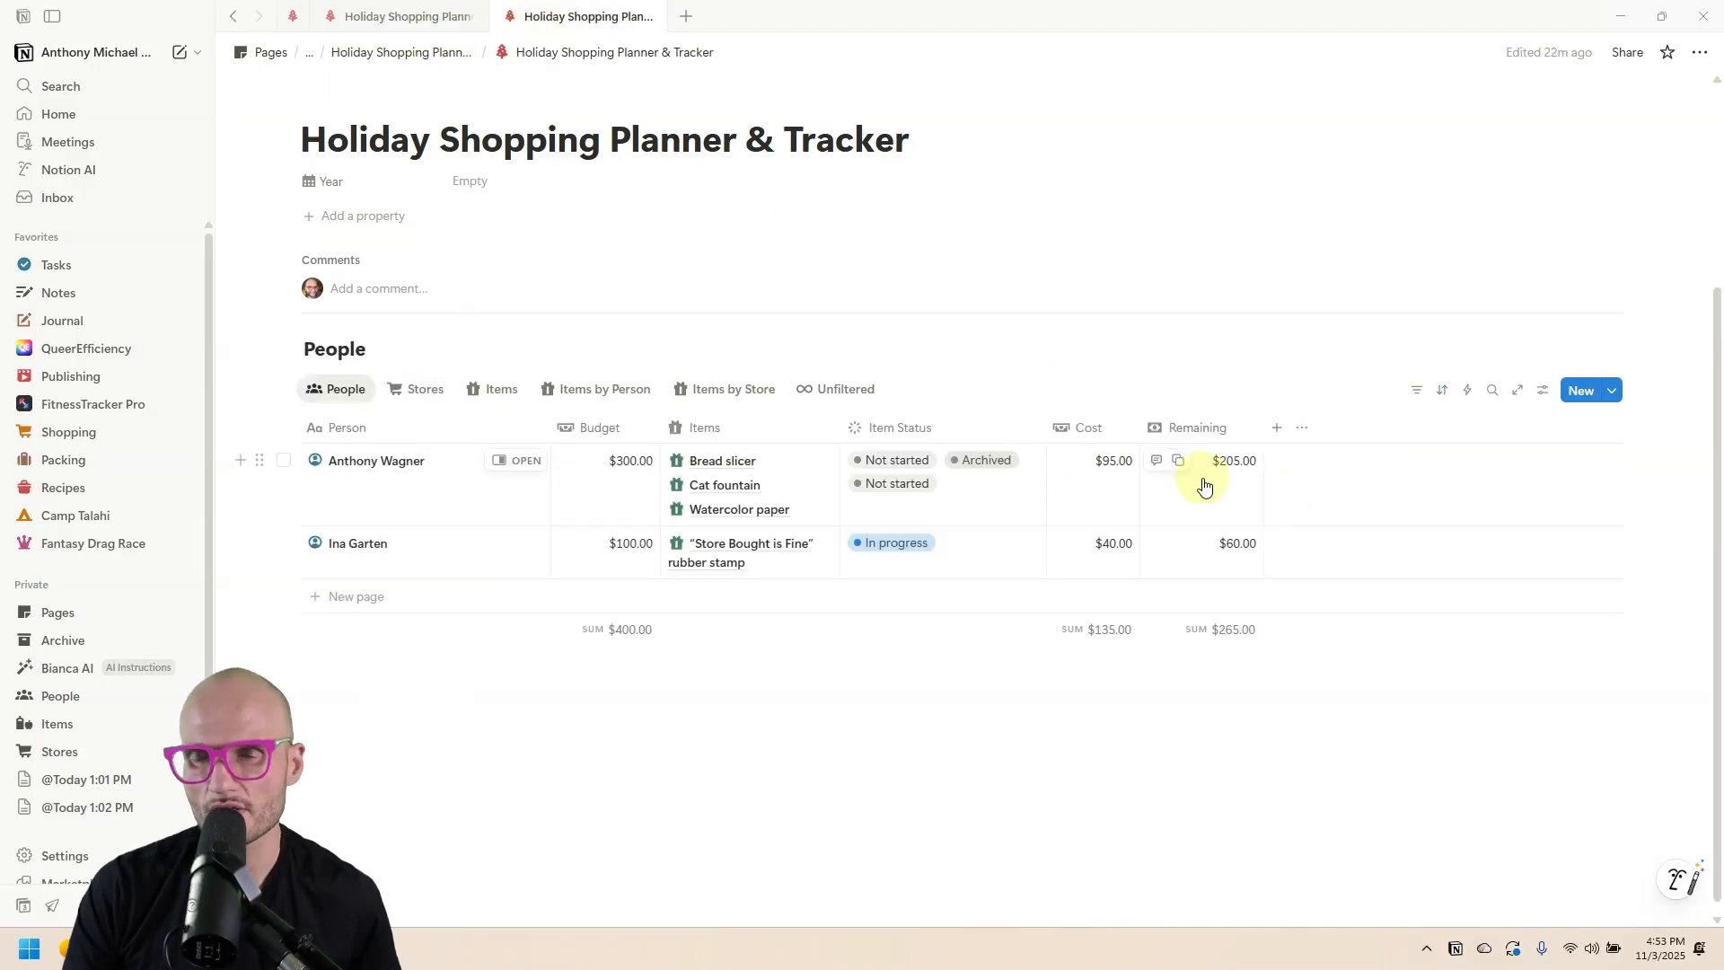
click(1199, 485)
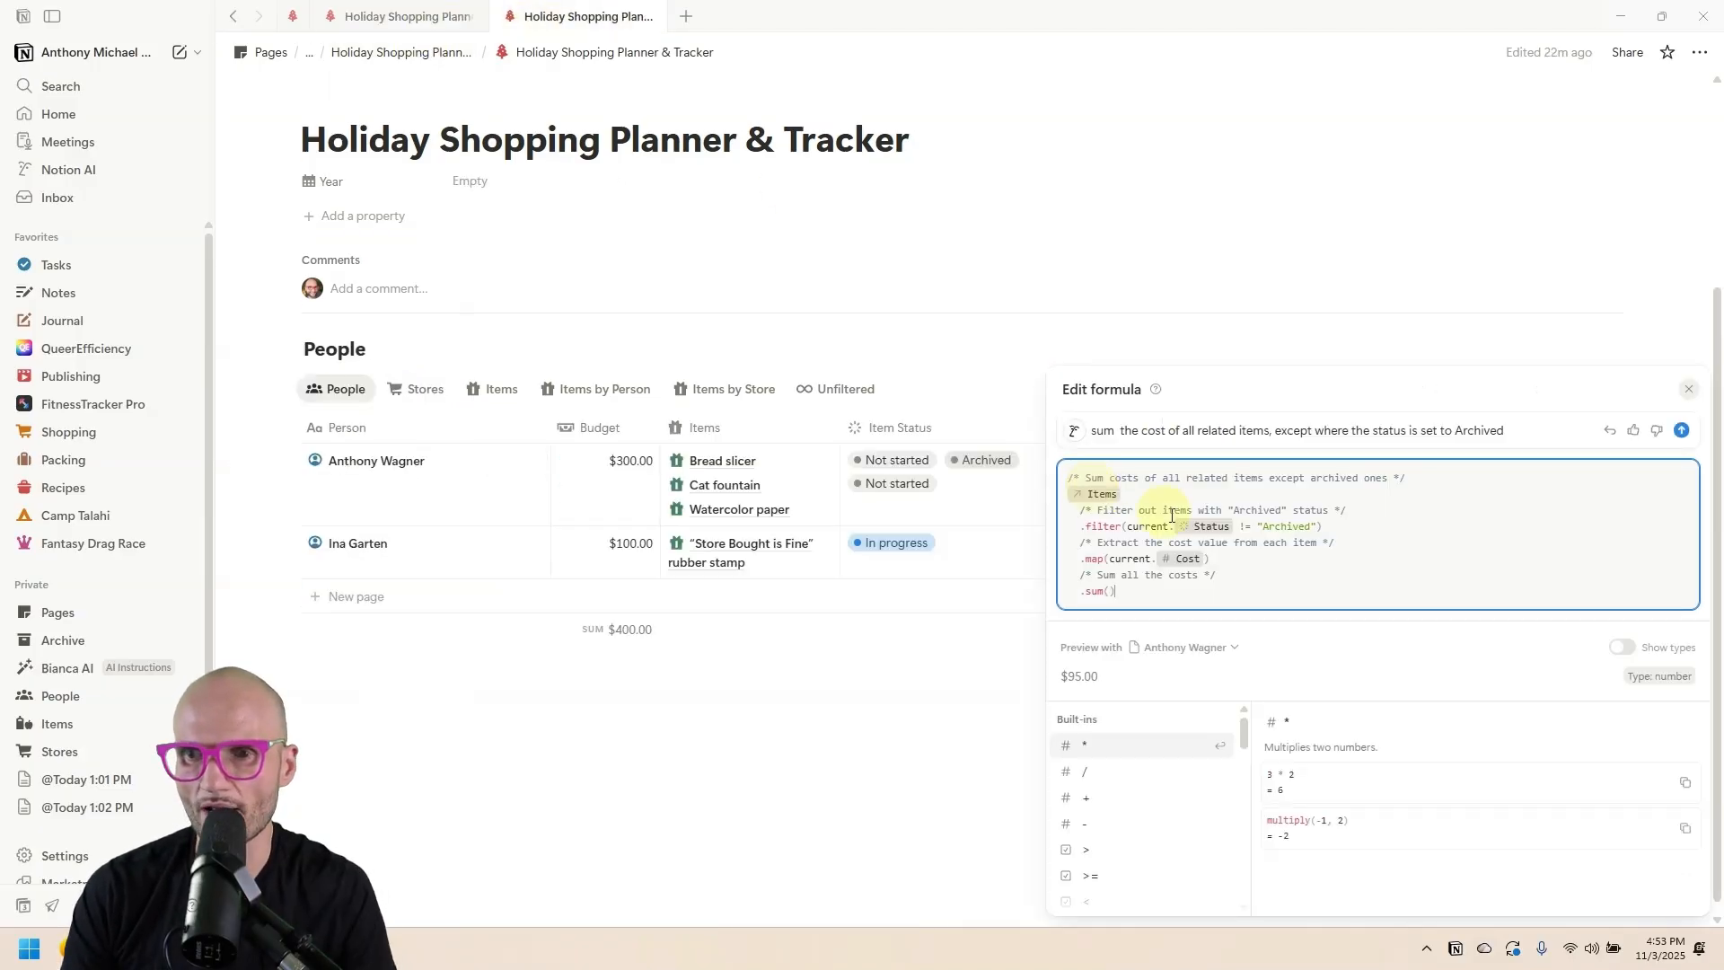
key(ctrl+a)
key(ctrl+c)
click(877, 357)
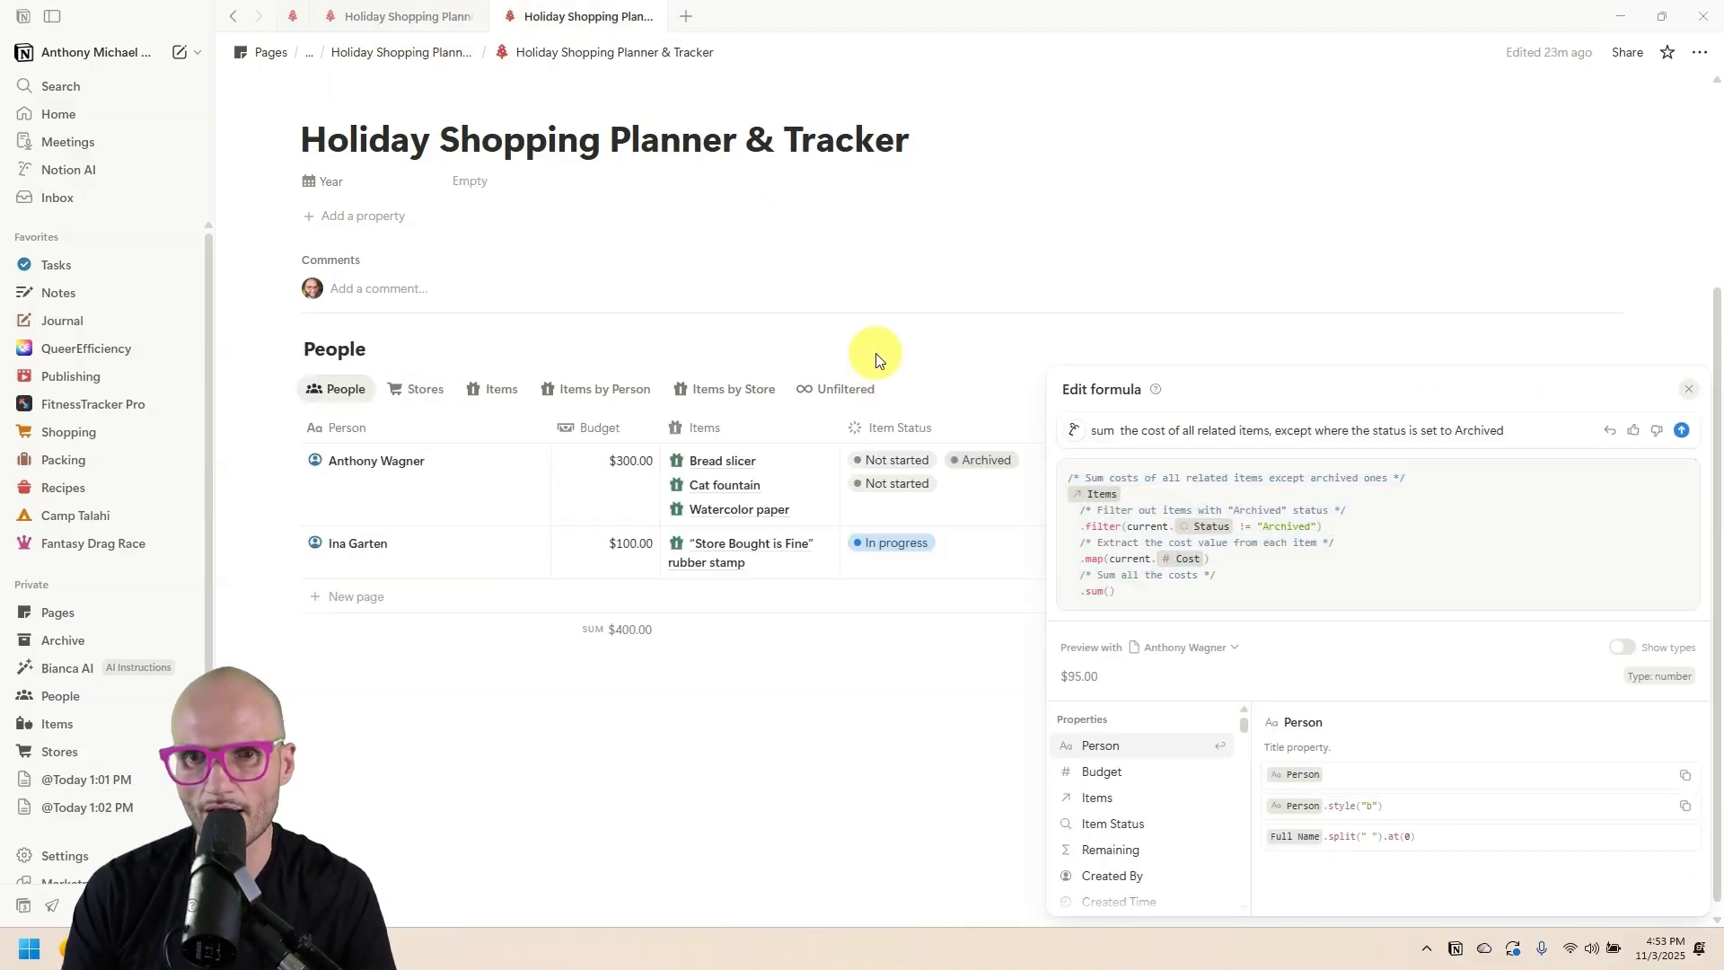
In the Stores view, turn on text wrapping for the Items column.
click(418, 392)
click(607, 517)
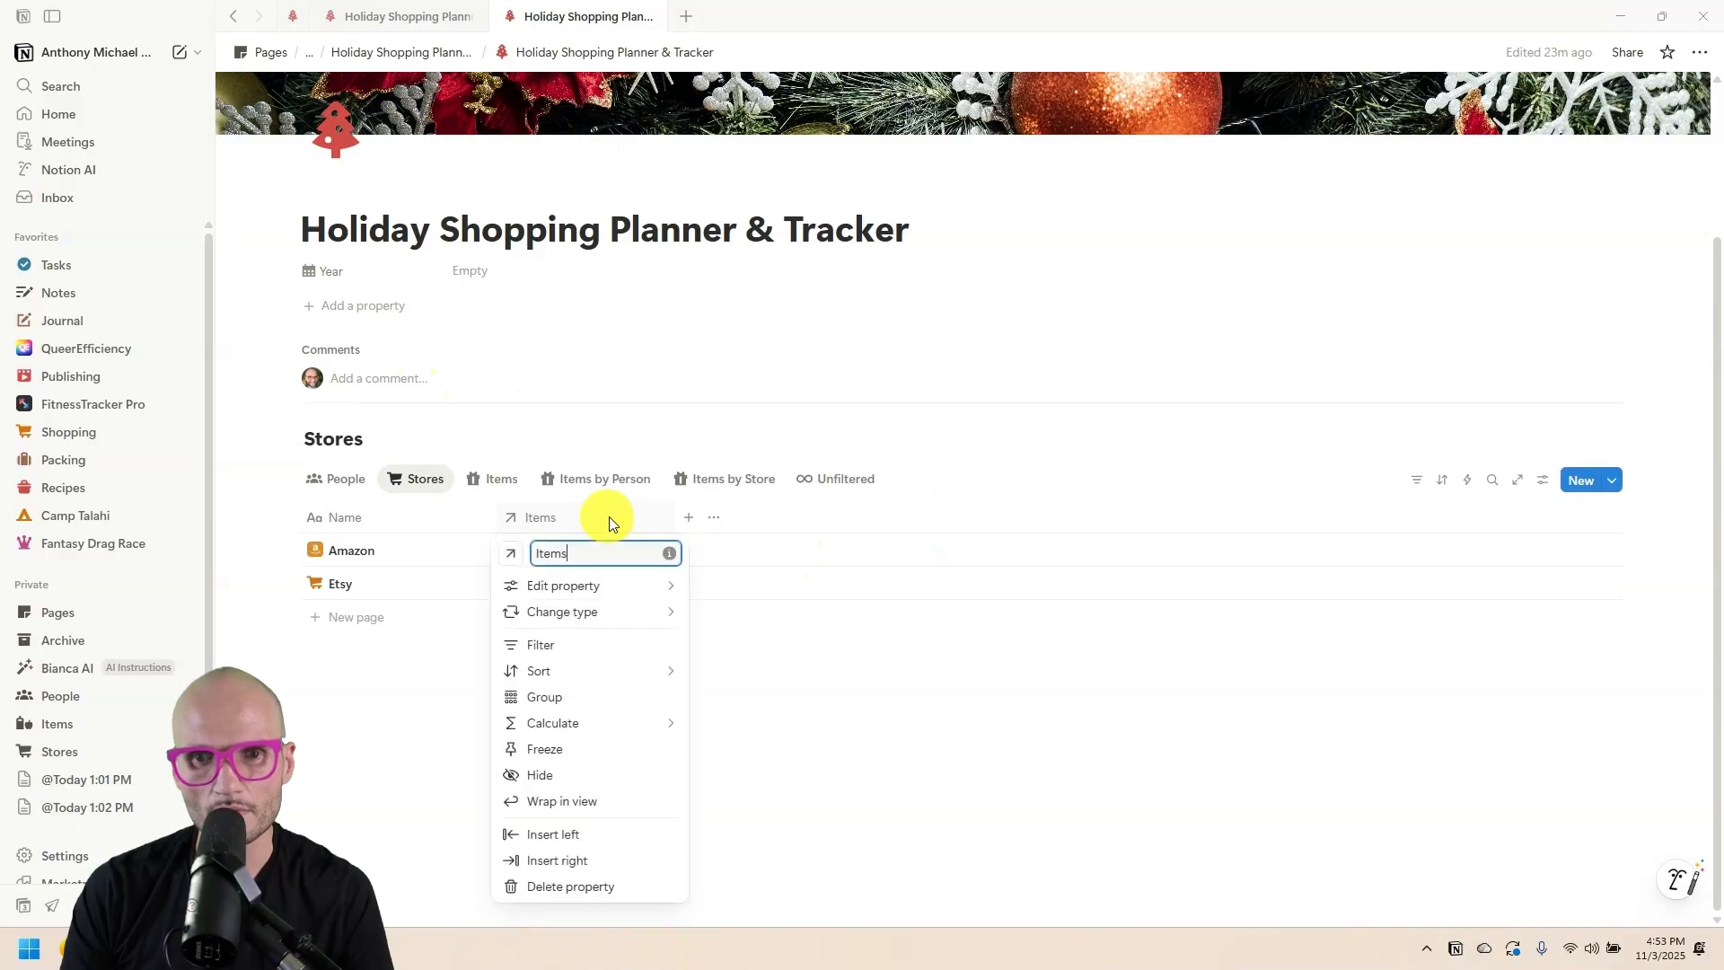
click(589, 800)
click(708, 517)
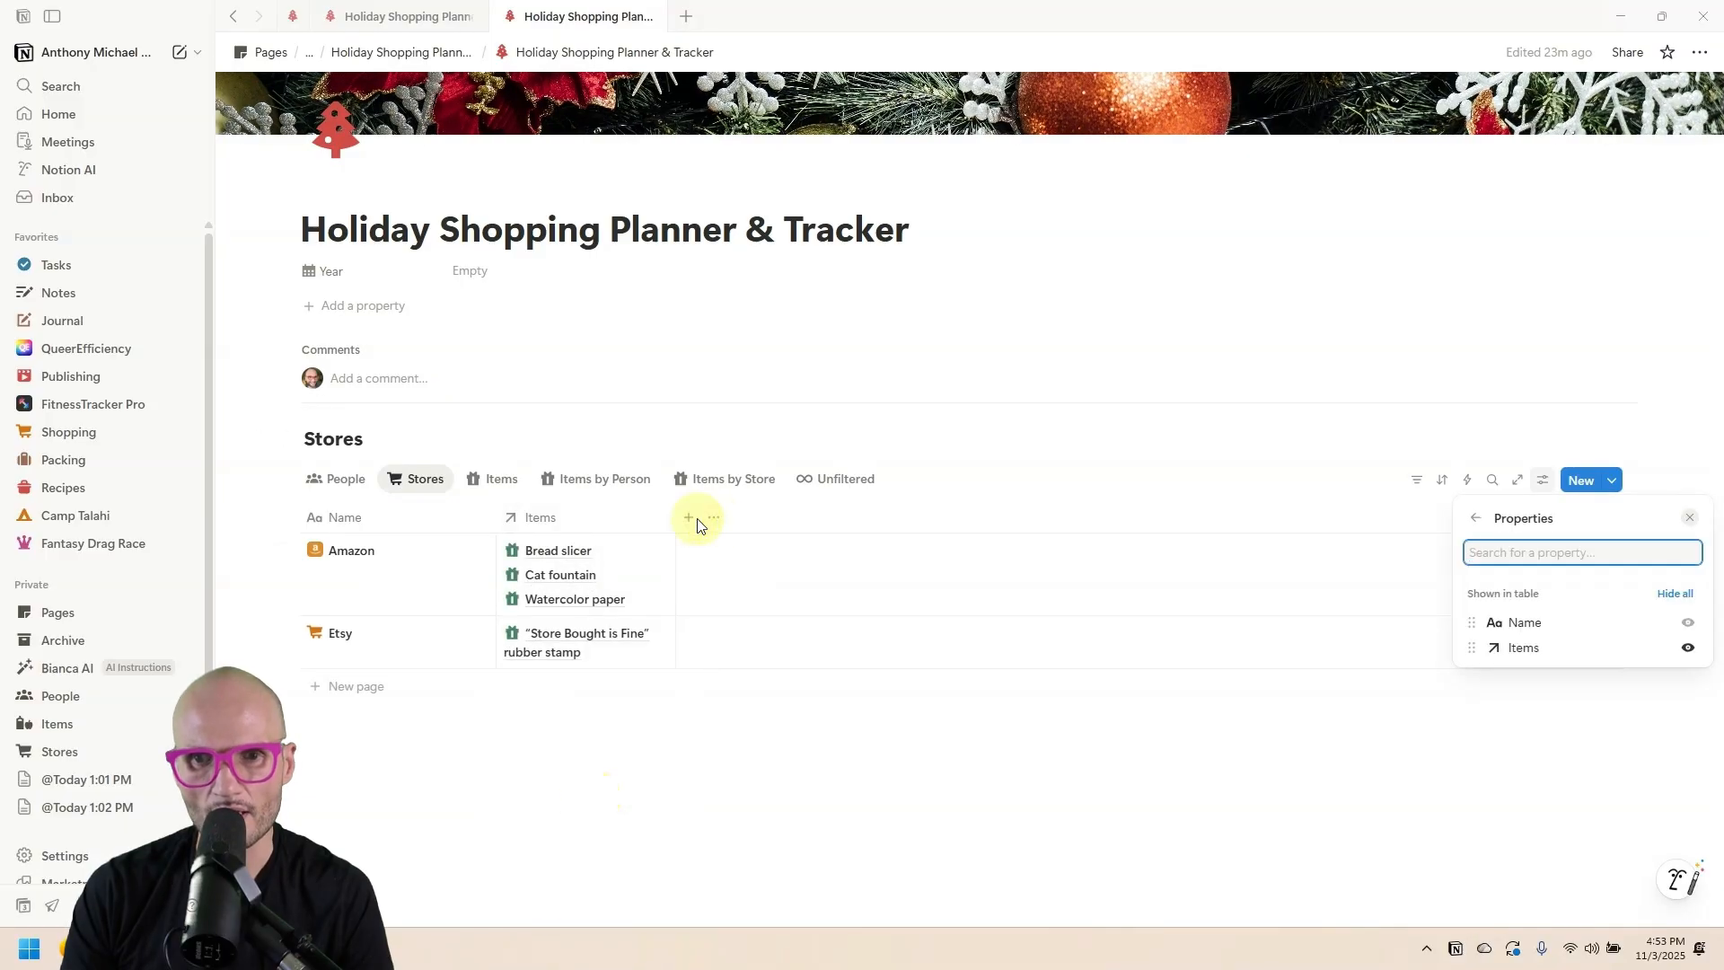
click(692, 525)
Add a Formula property to Stores with the pasted item-cost sum formula.
click(691, 522)
scroll(828, 708, down, 3)
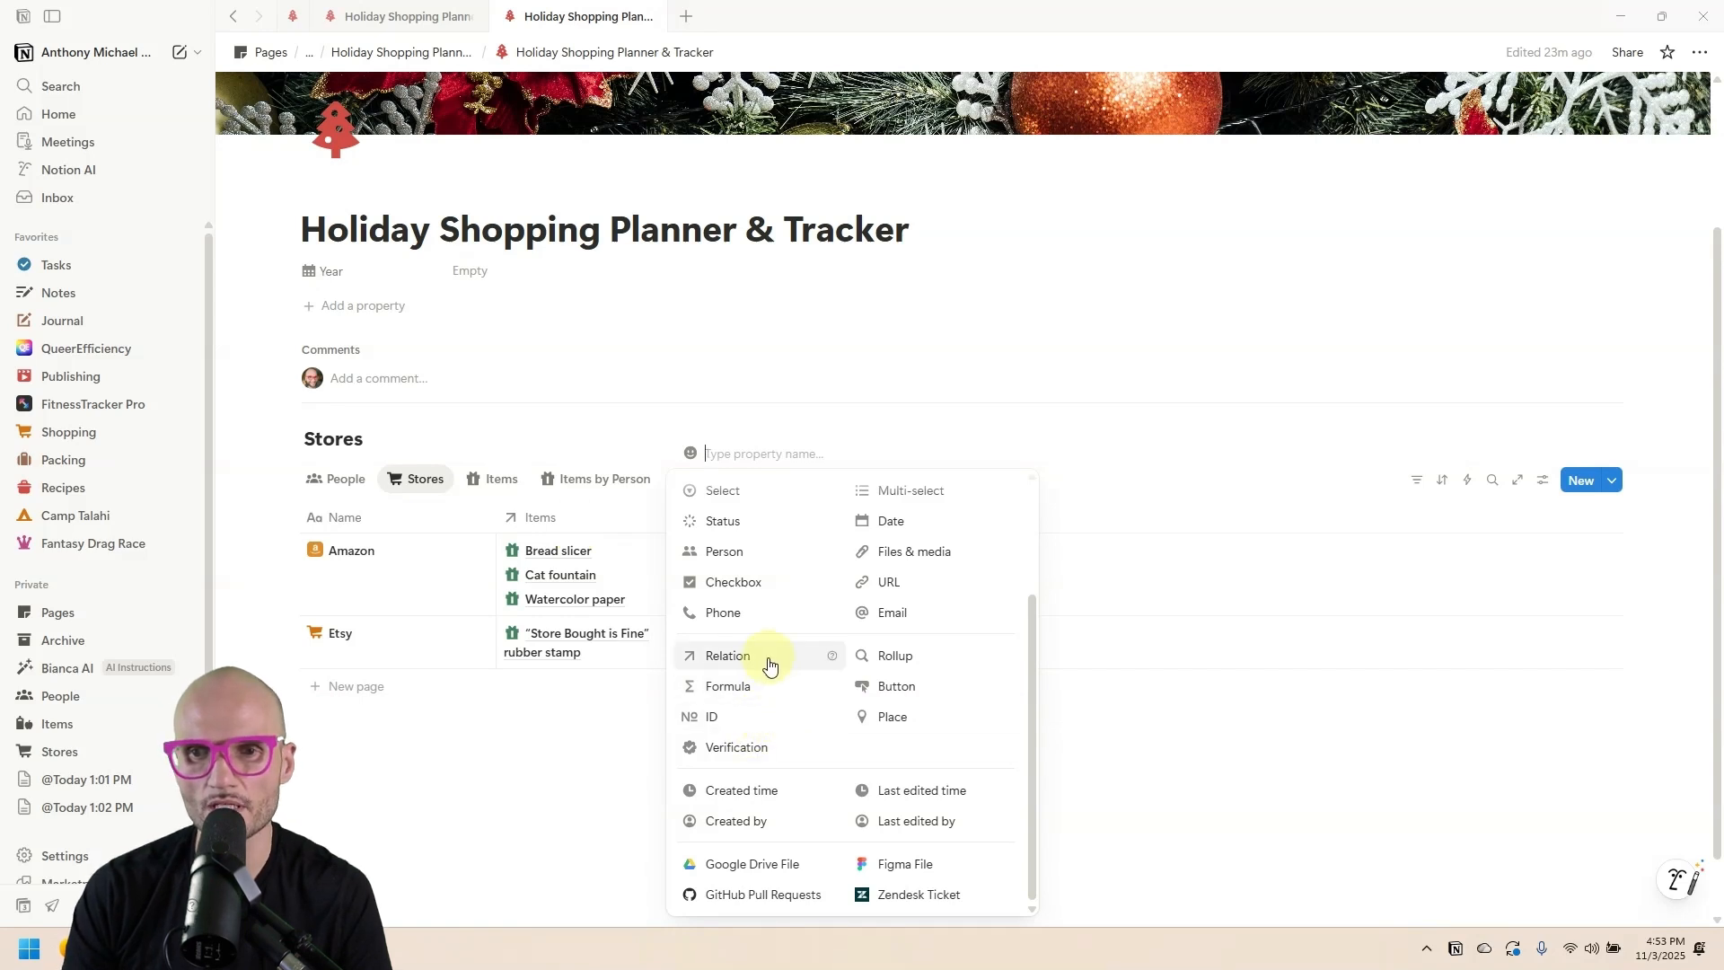
click(723, 689)
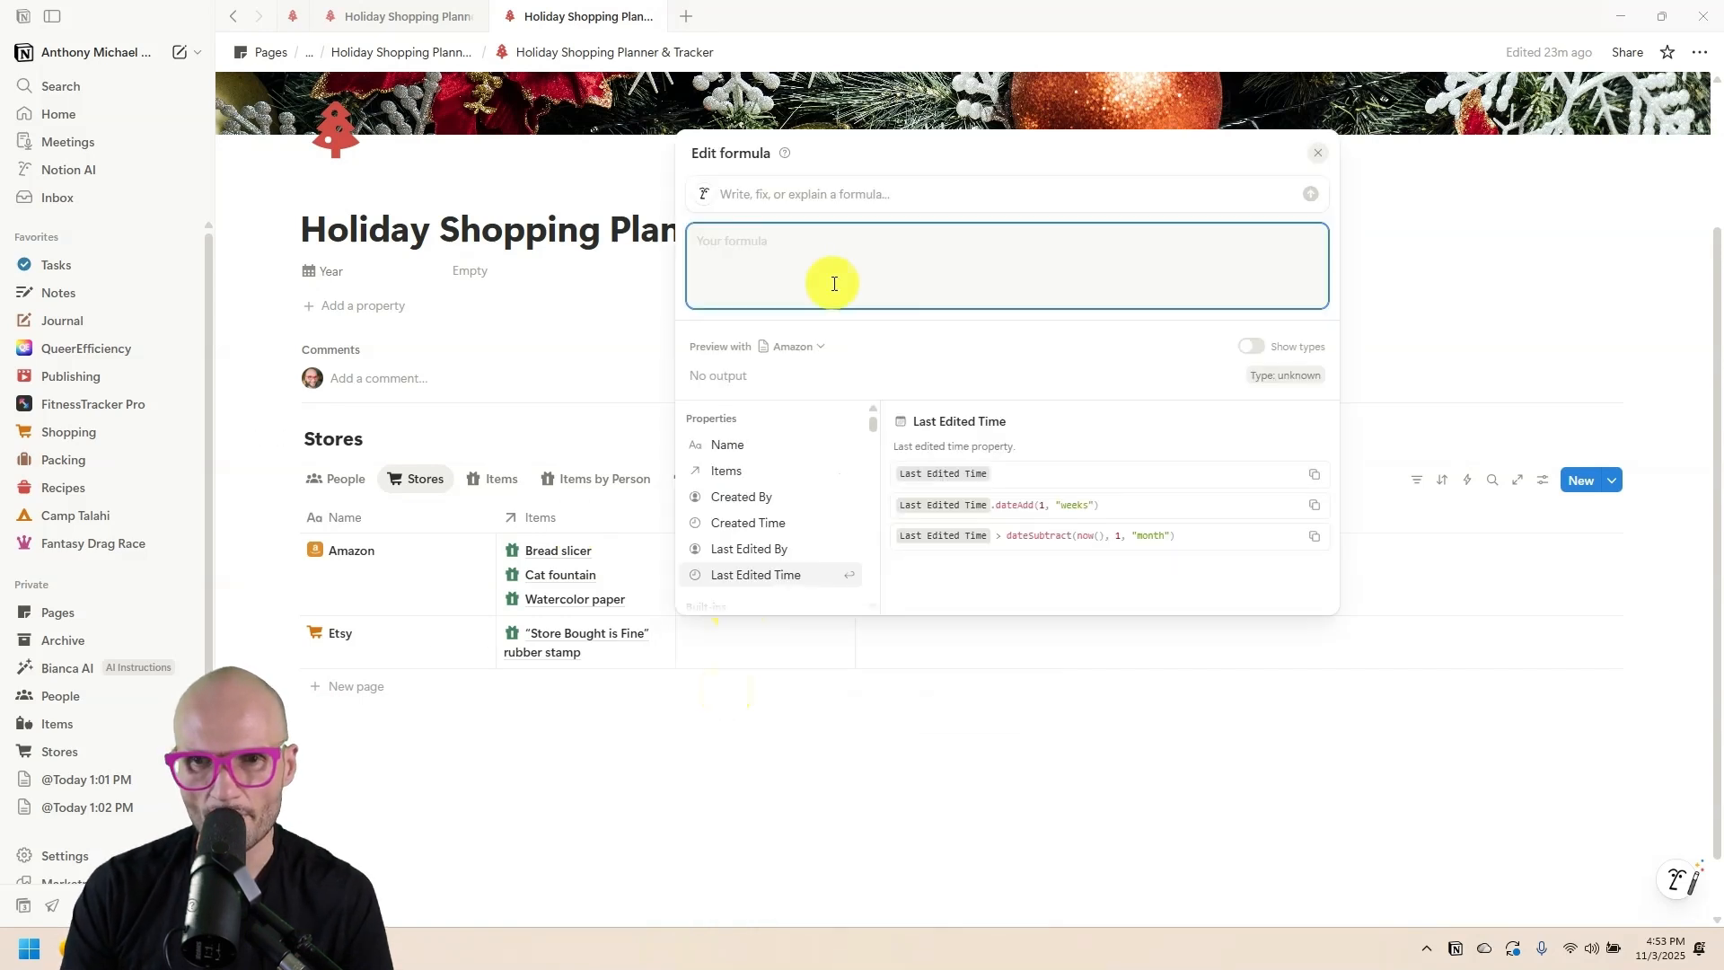
key(ctrl+v)
key(Escape)
click(759, 515)
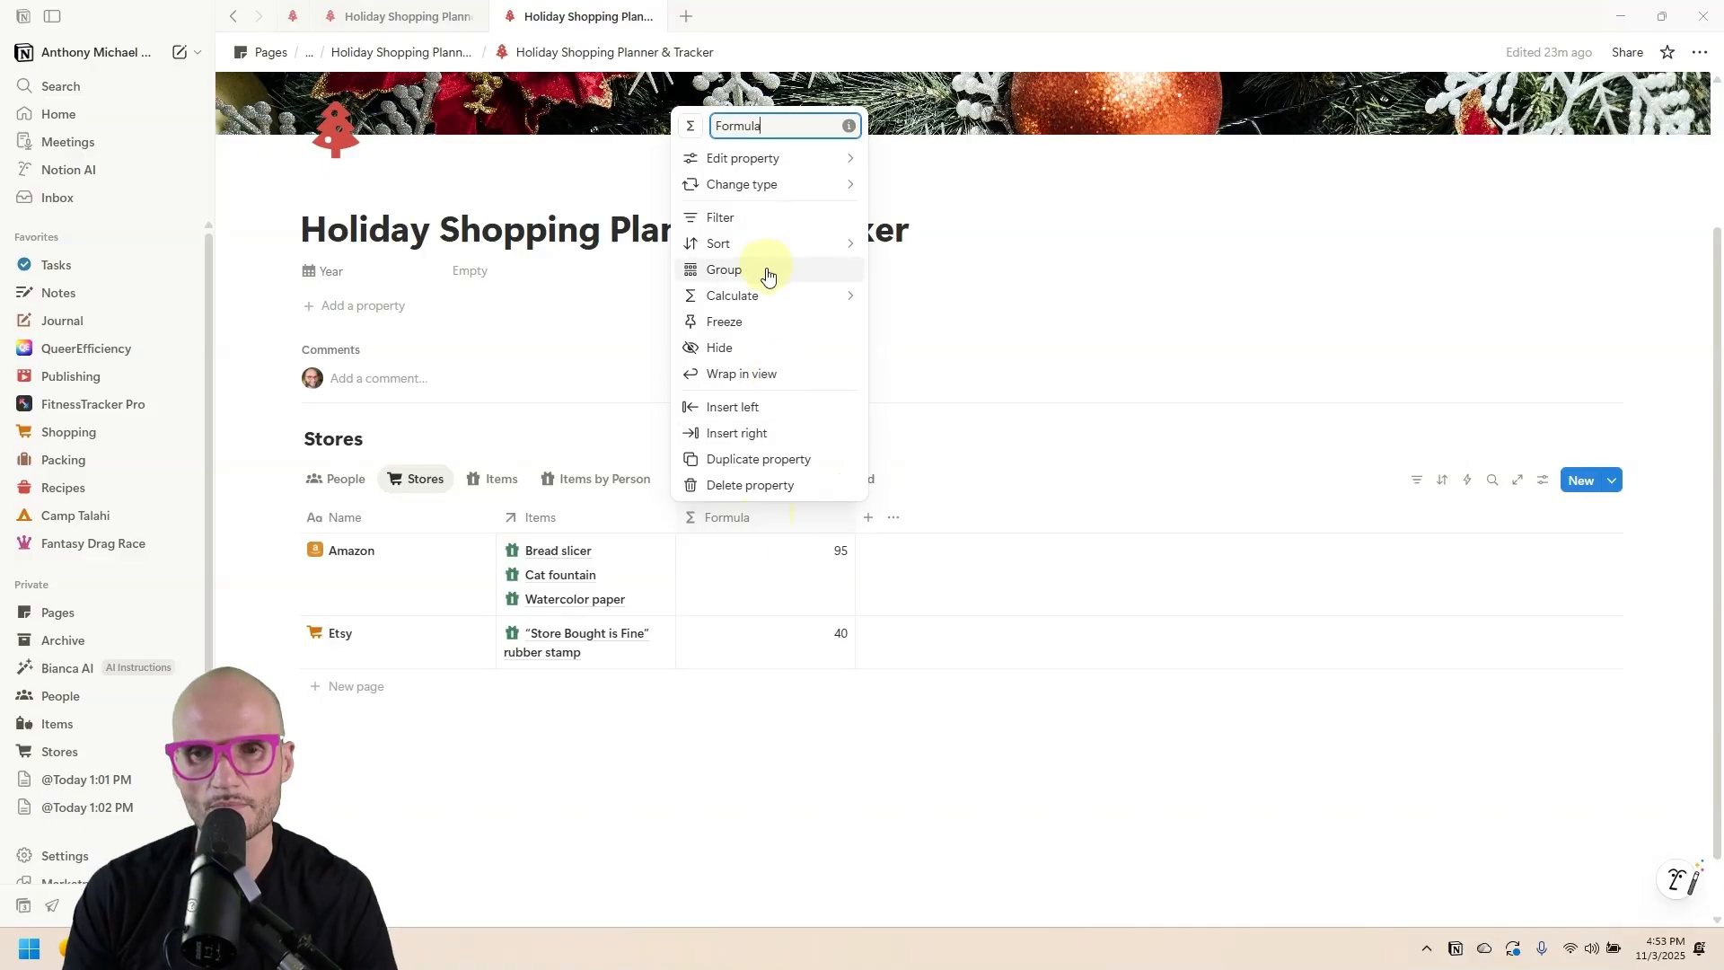
Give the Stores table's Items property a gift icon.
click(547, 527)
click(553, 528)
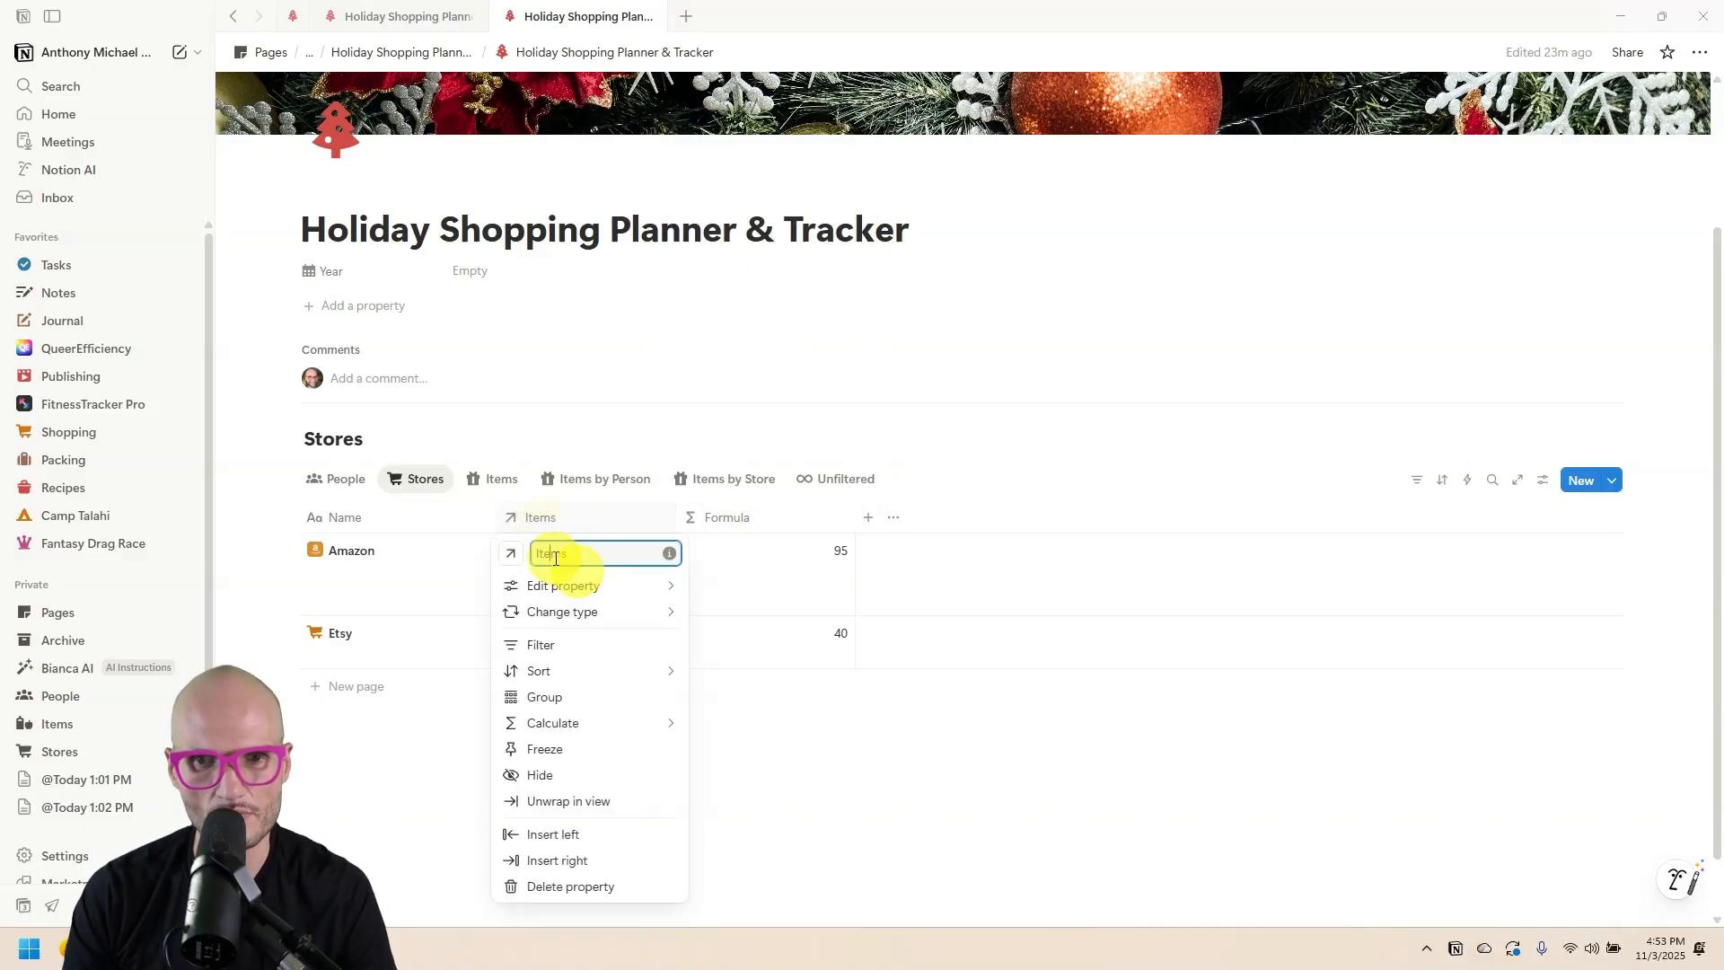
click(510, 553)
click(415, 689)
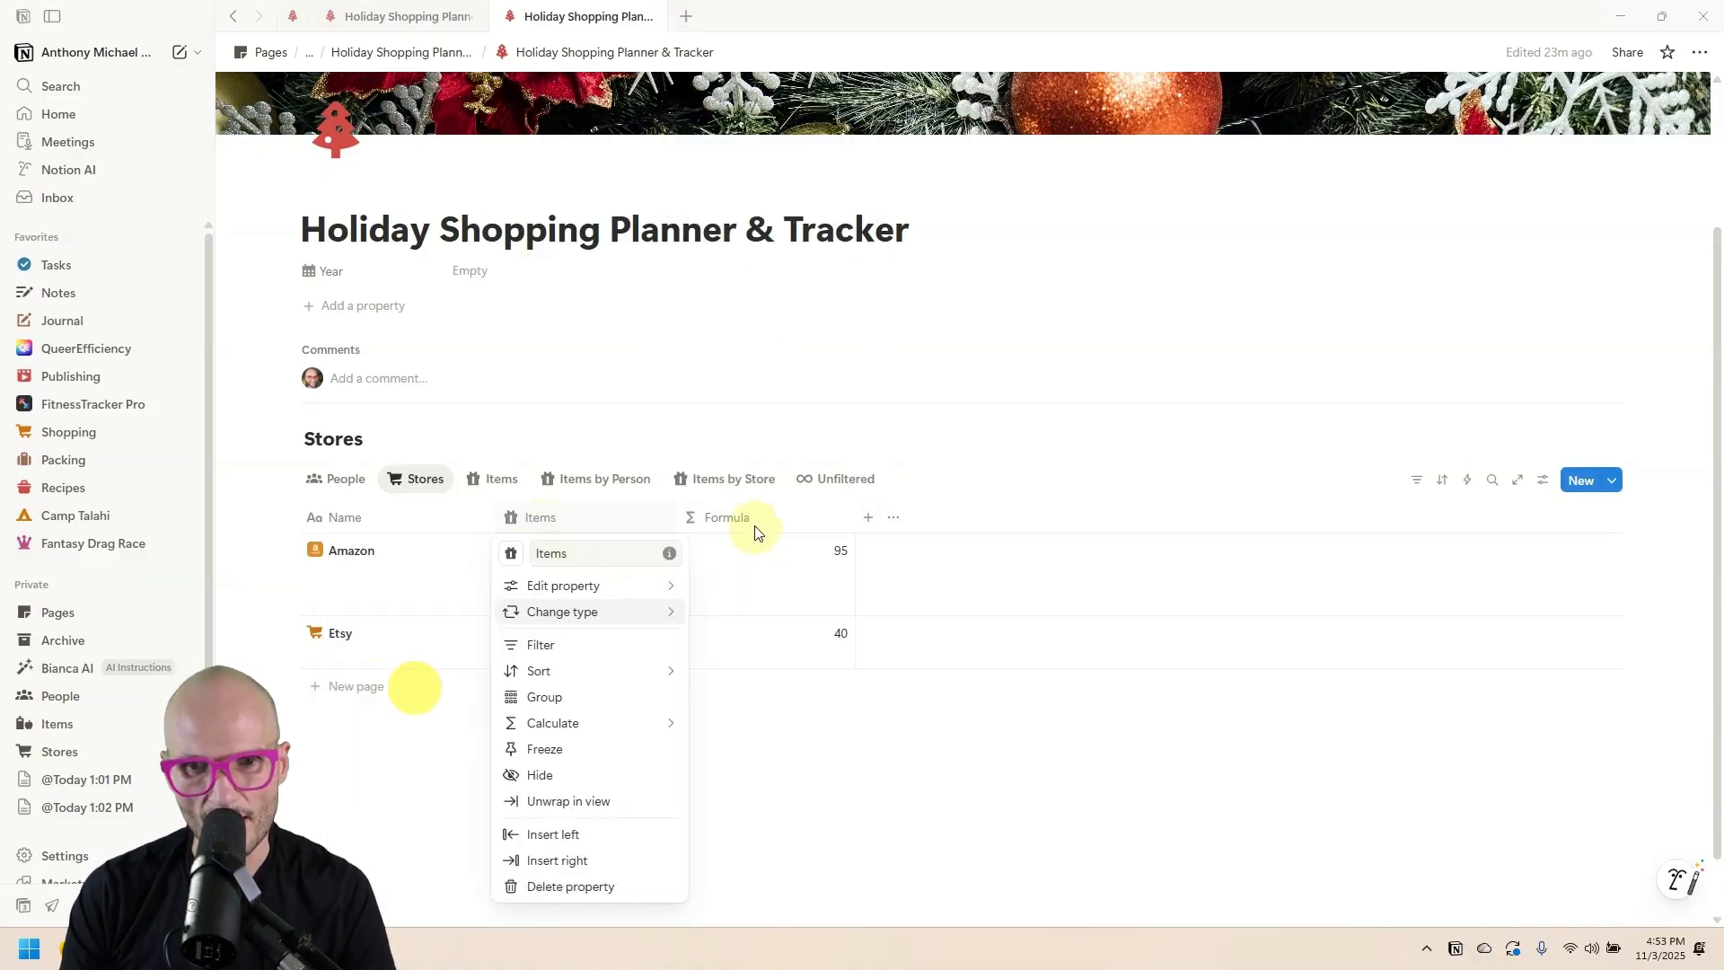
click(740, 544)
click(614, 356)
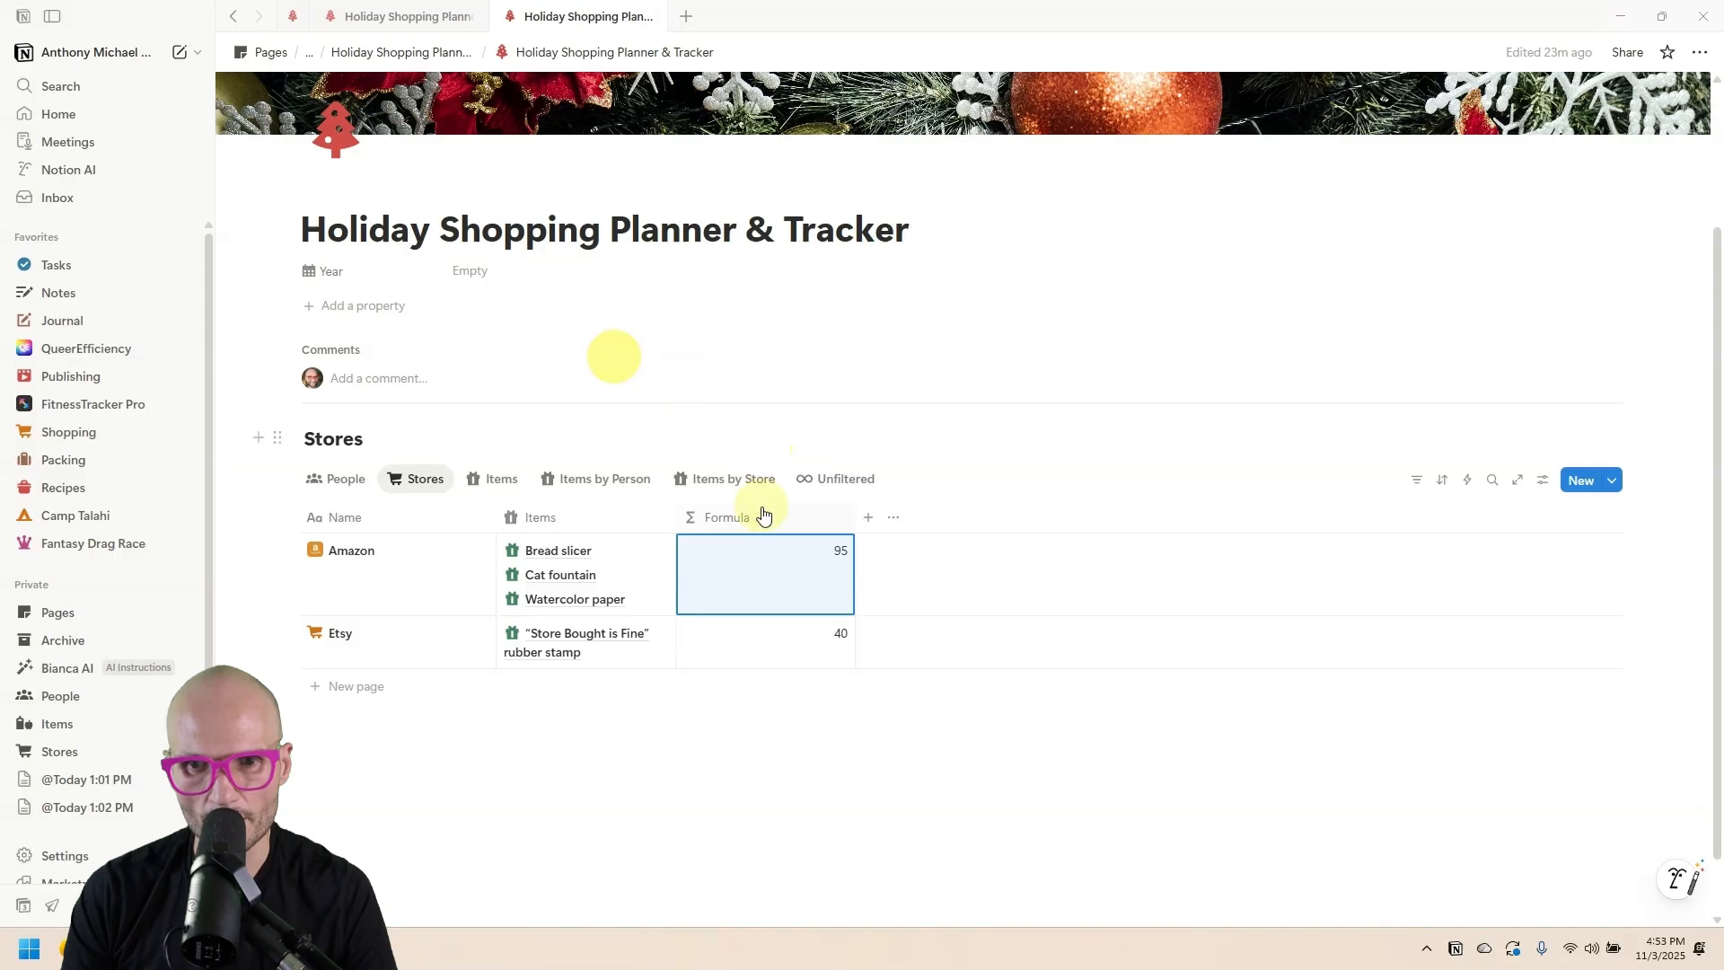
Rename the formula column Cost with a cash machine icon and US Dollar format.
click(762, 515)
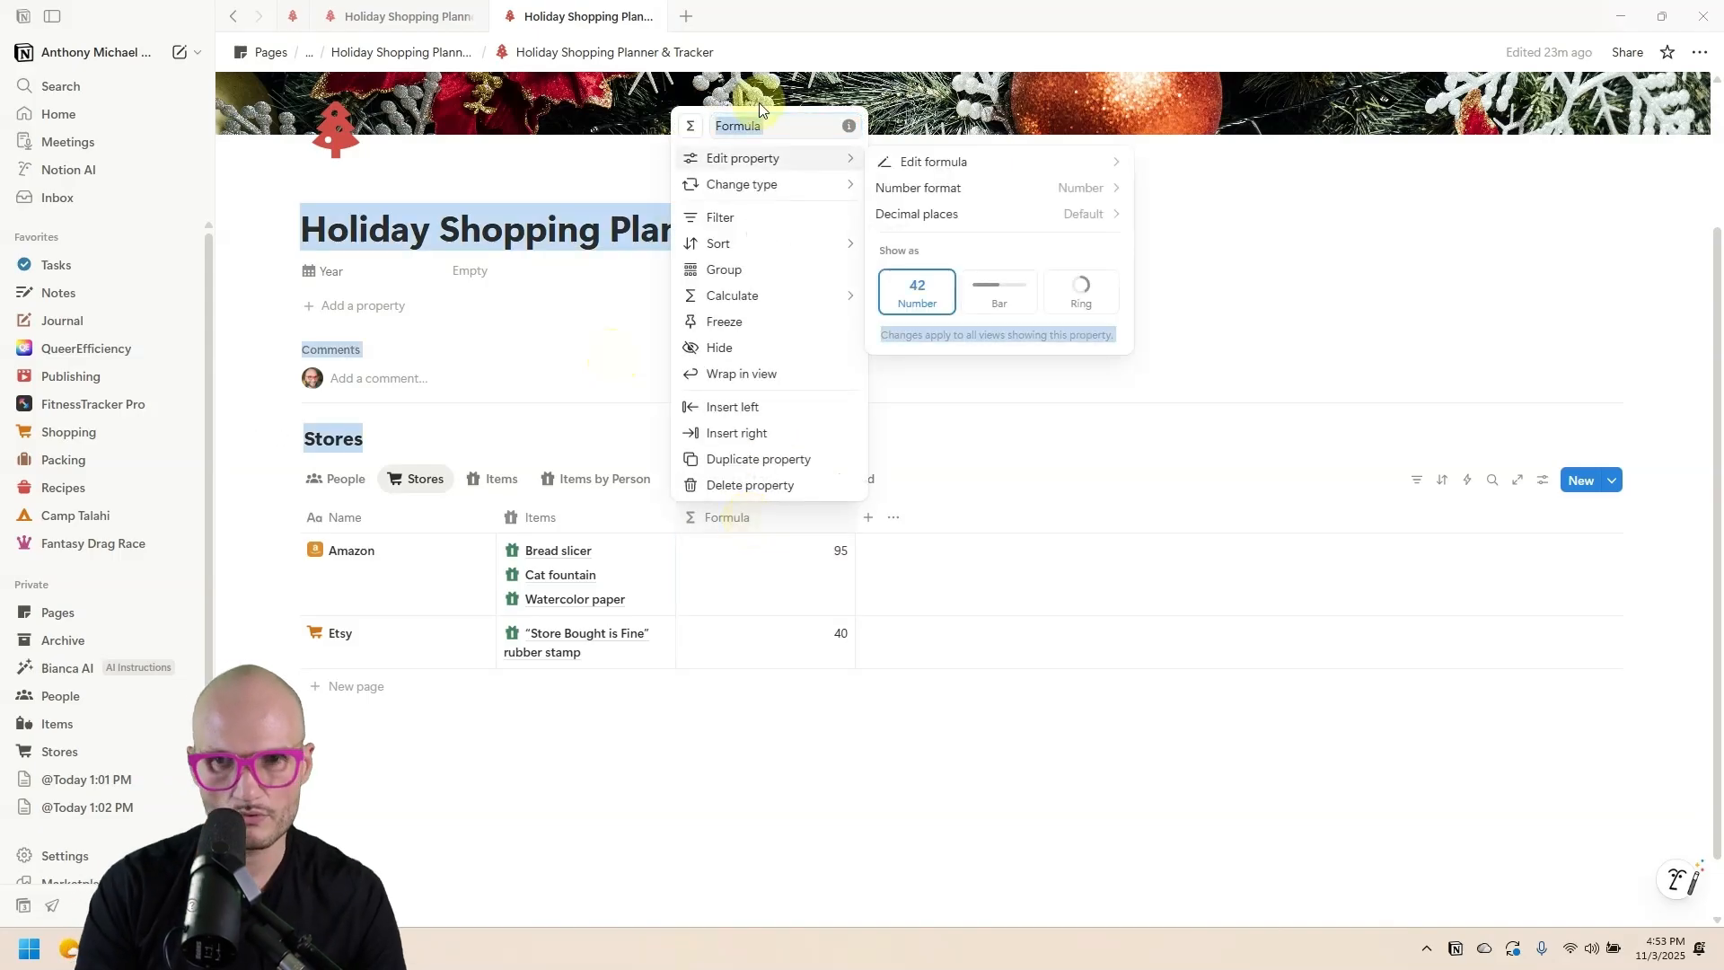
text(Cost)
click(691, 125)
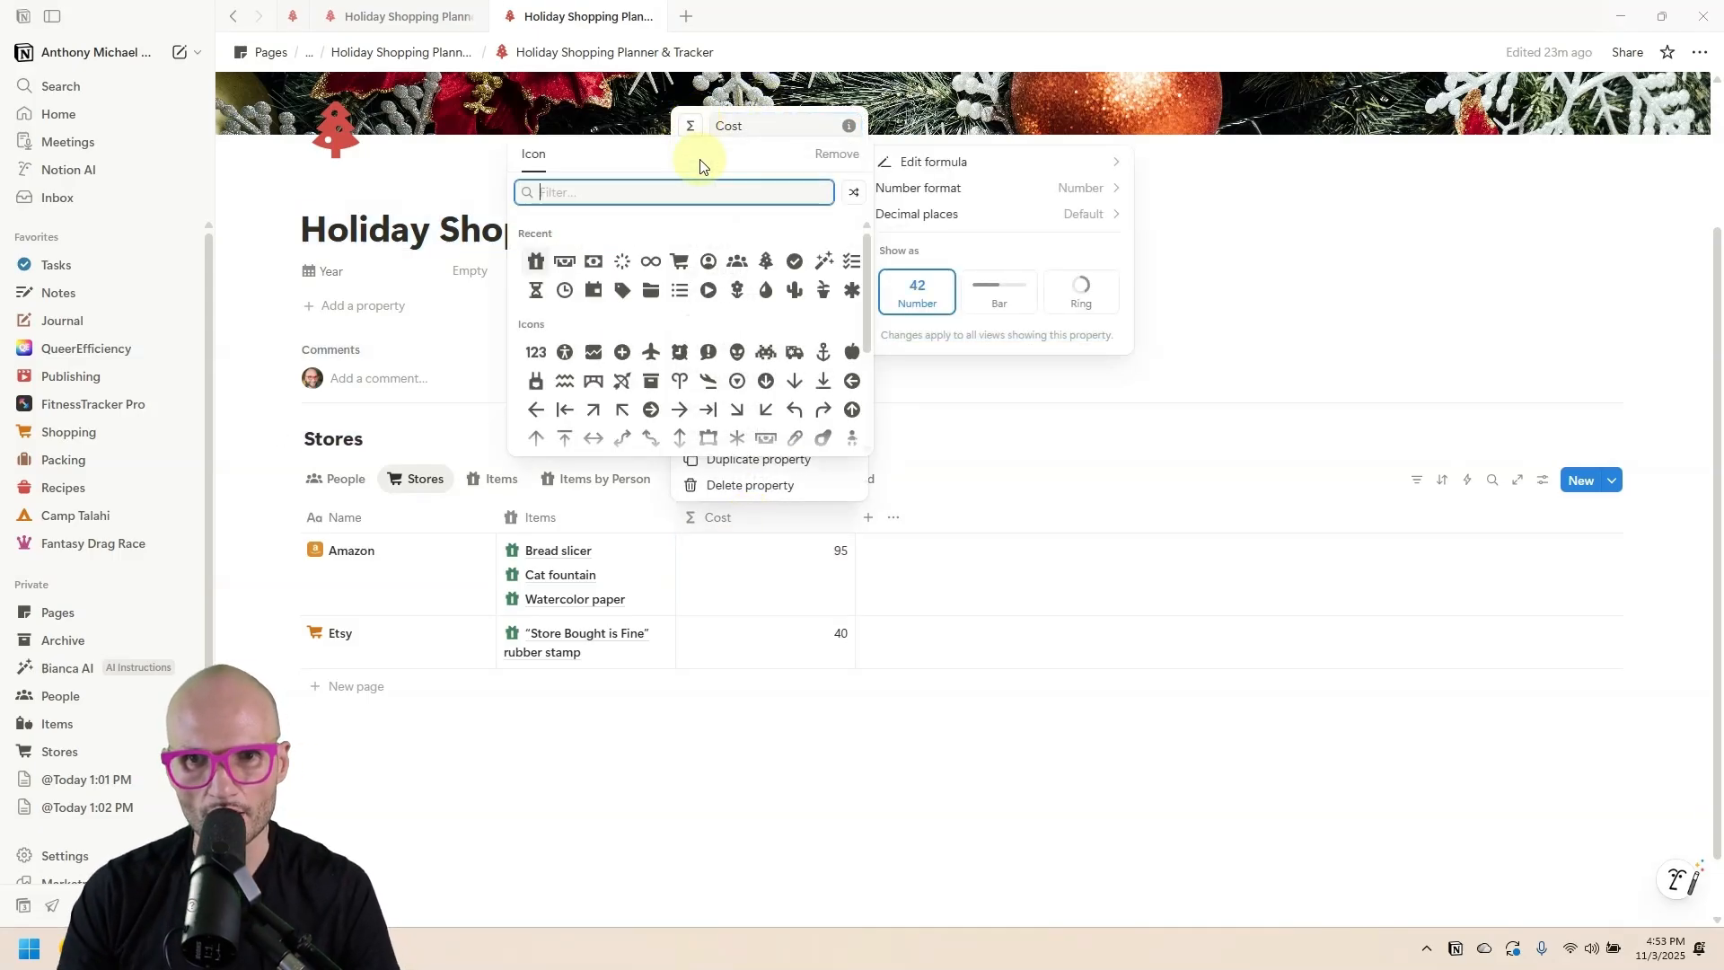
click(565, 264)
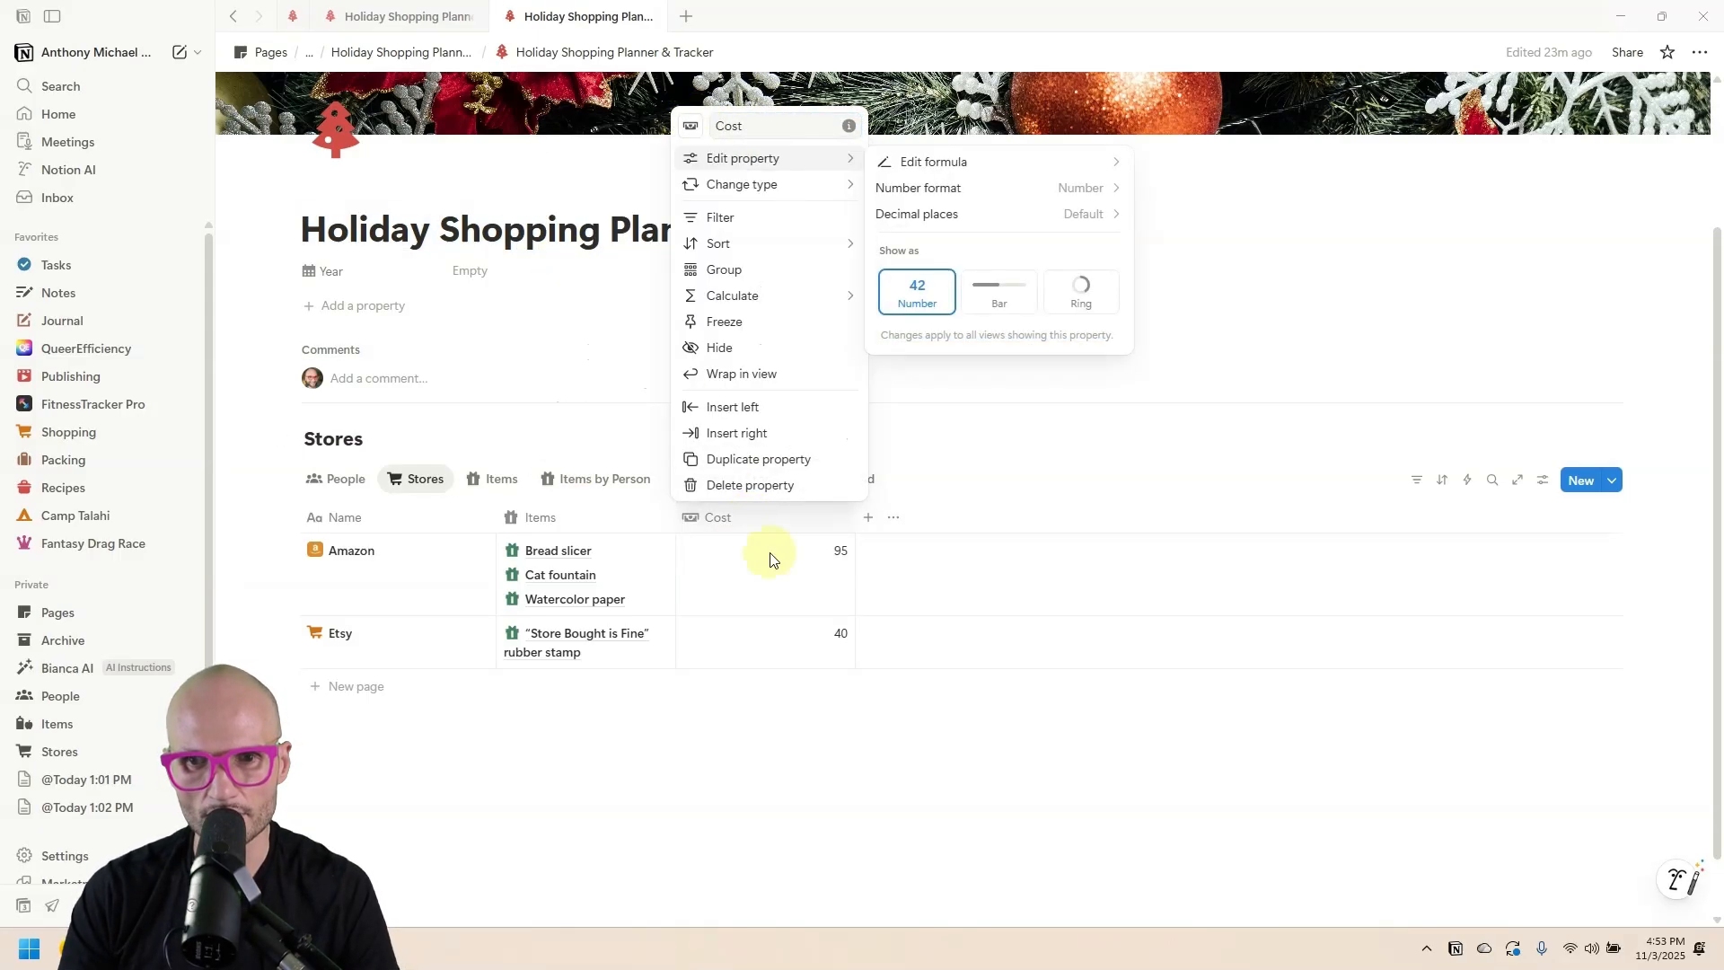
click(1041, 189)
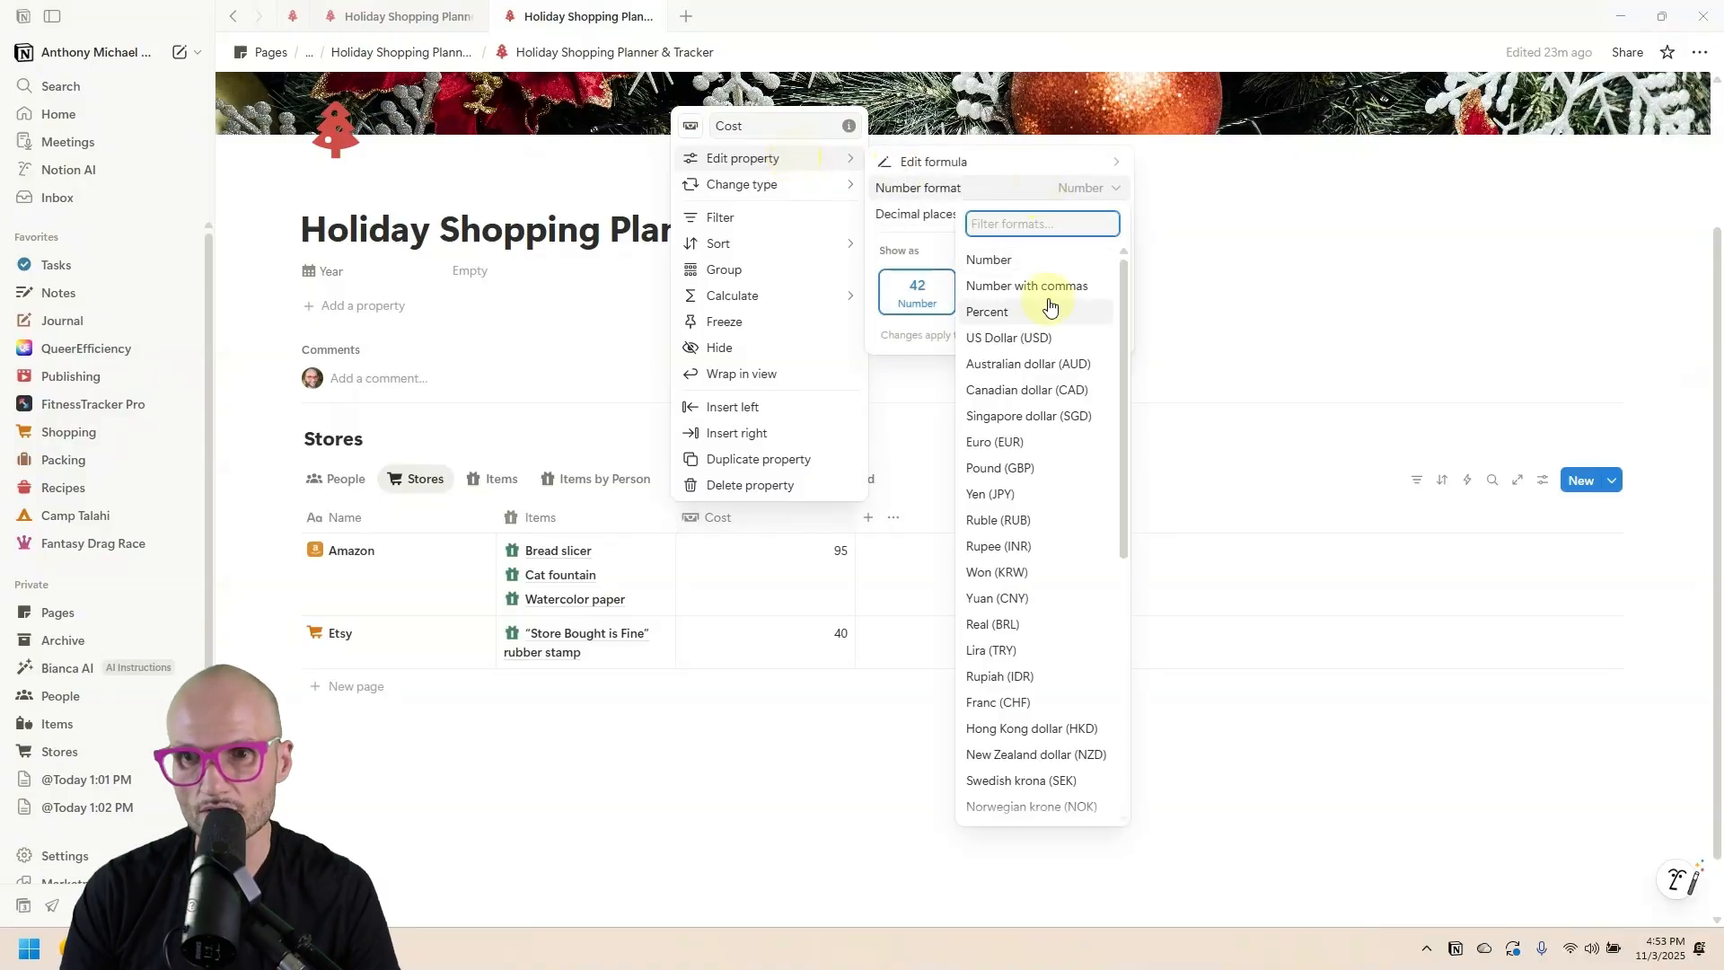
click(1035, 340)
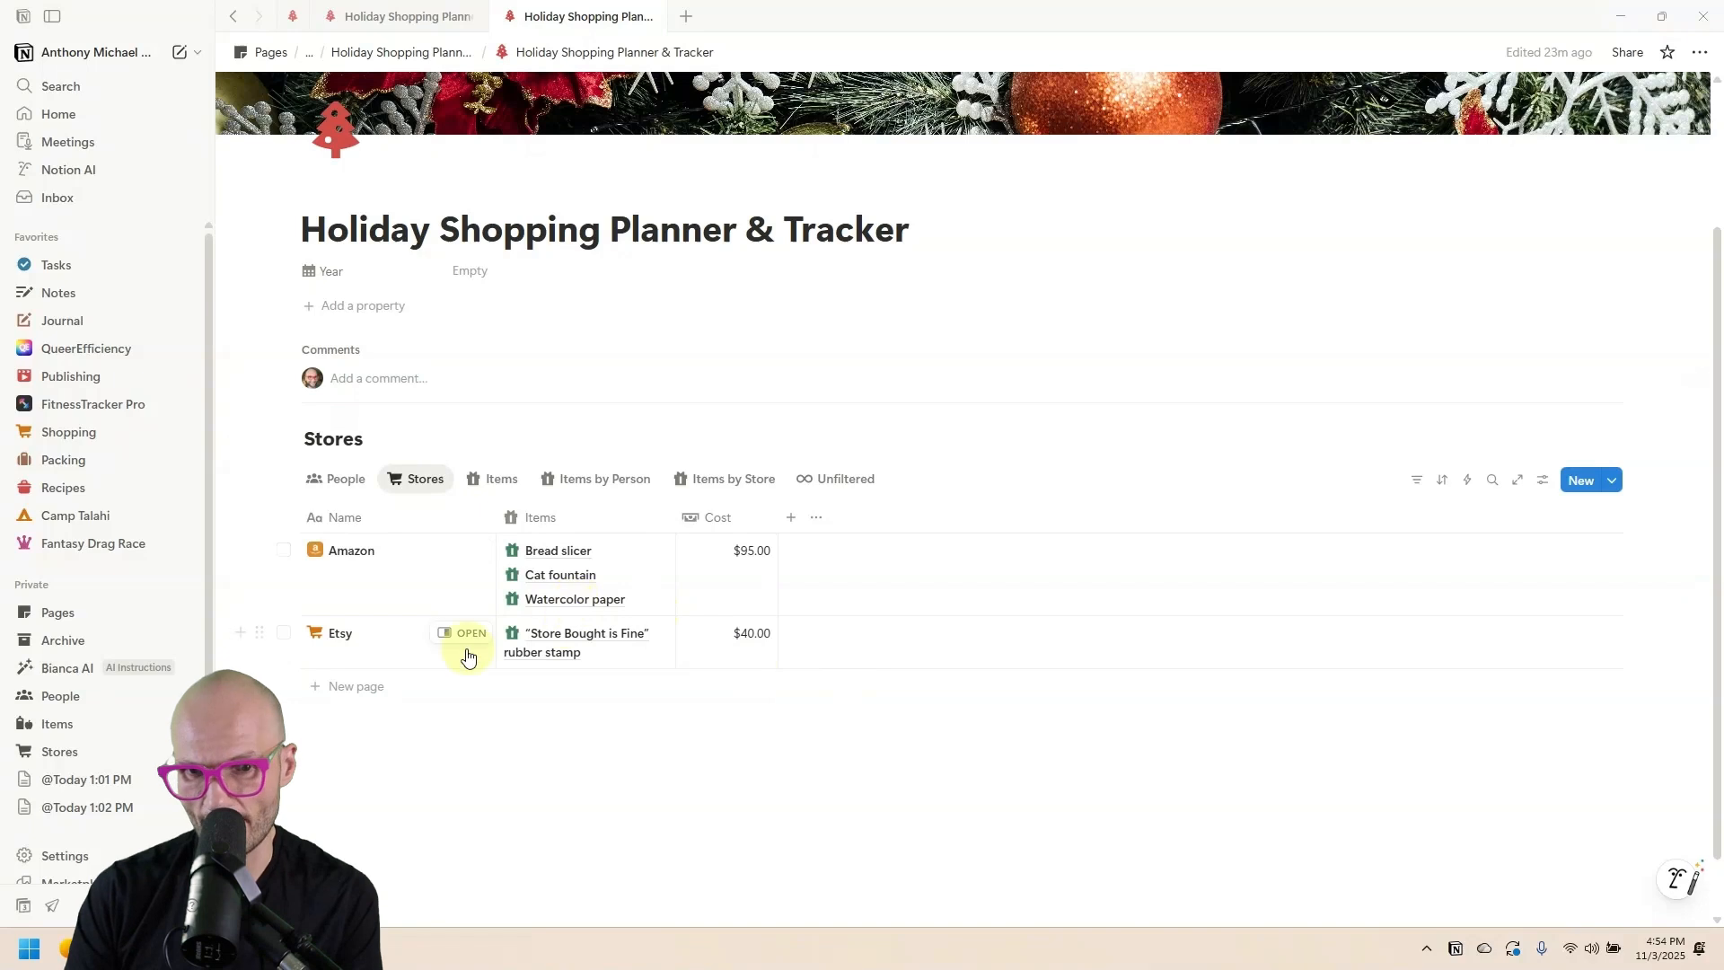
In the Items view, link Watercolor paper to Etsy as well as Amazon.
click(500, 485)
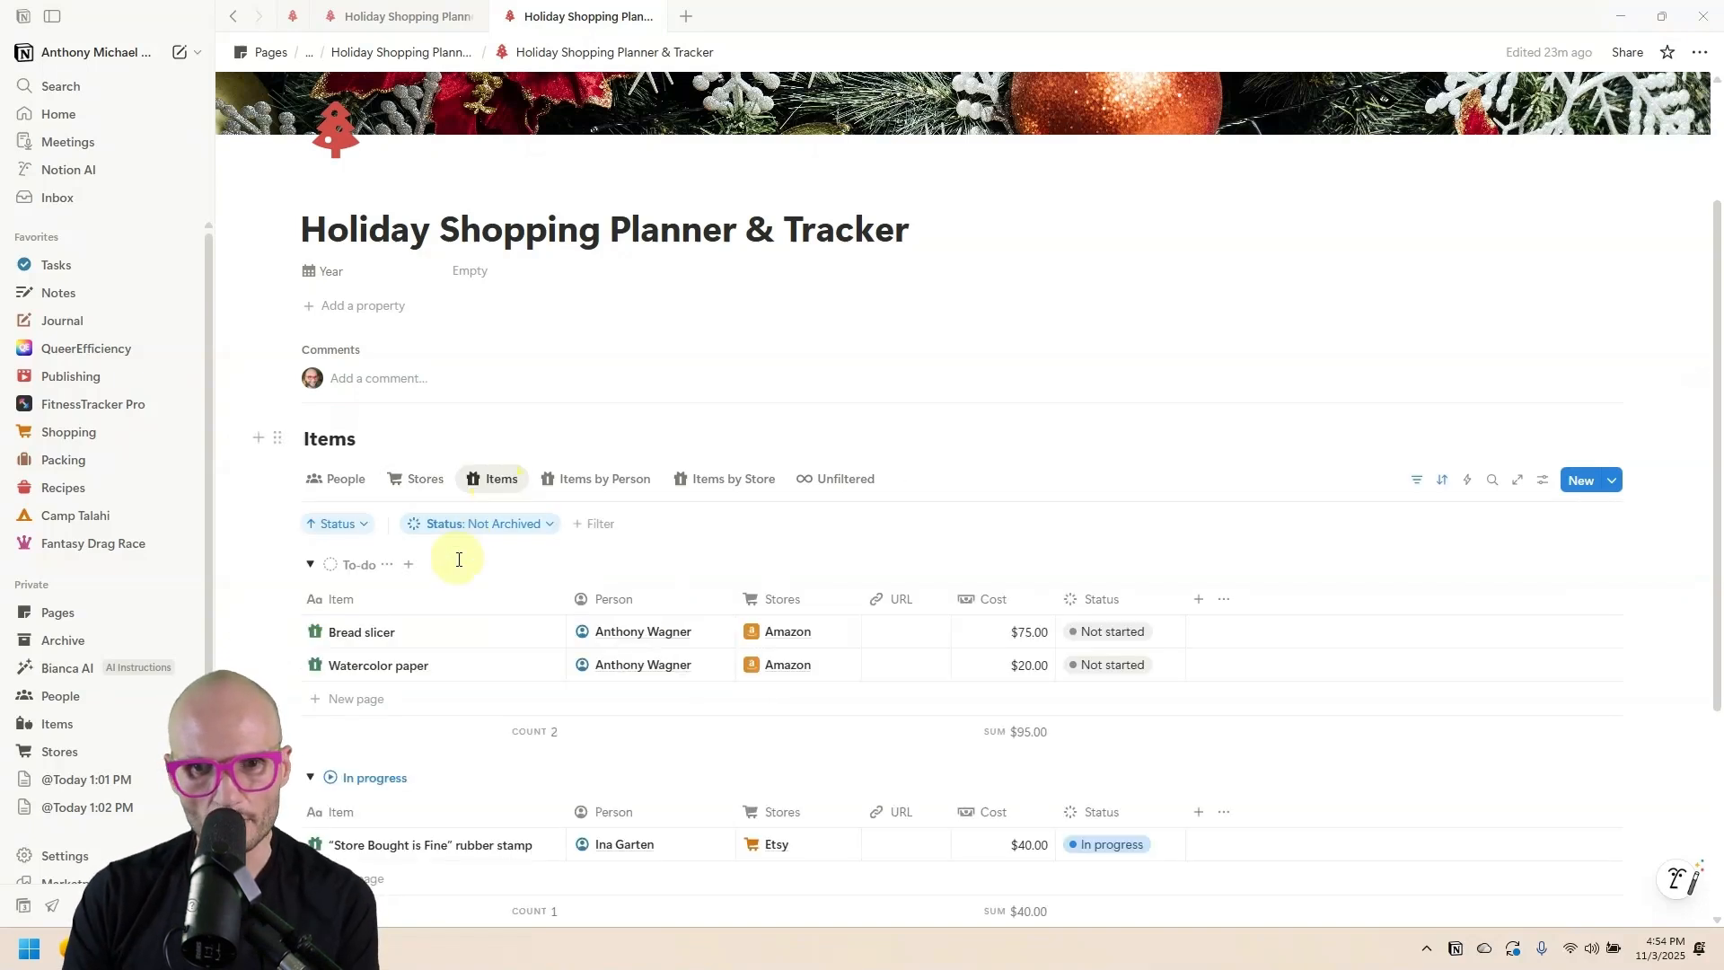
scroll(454, 558, down, 1)
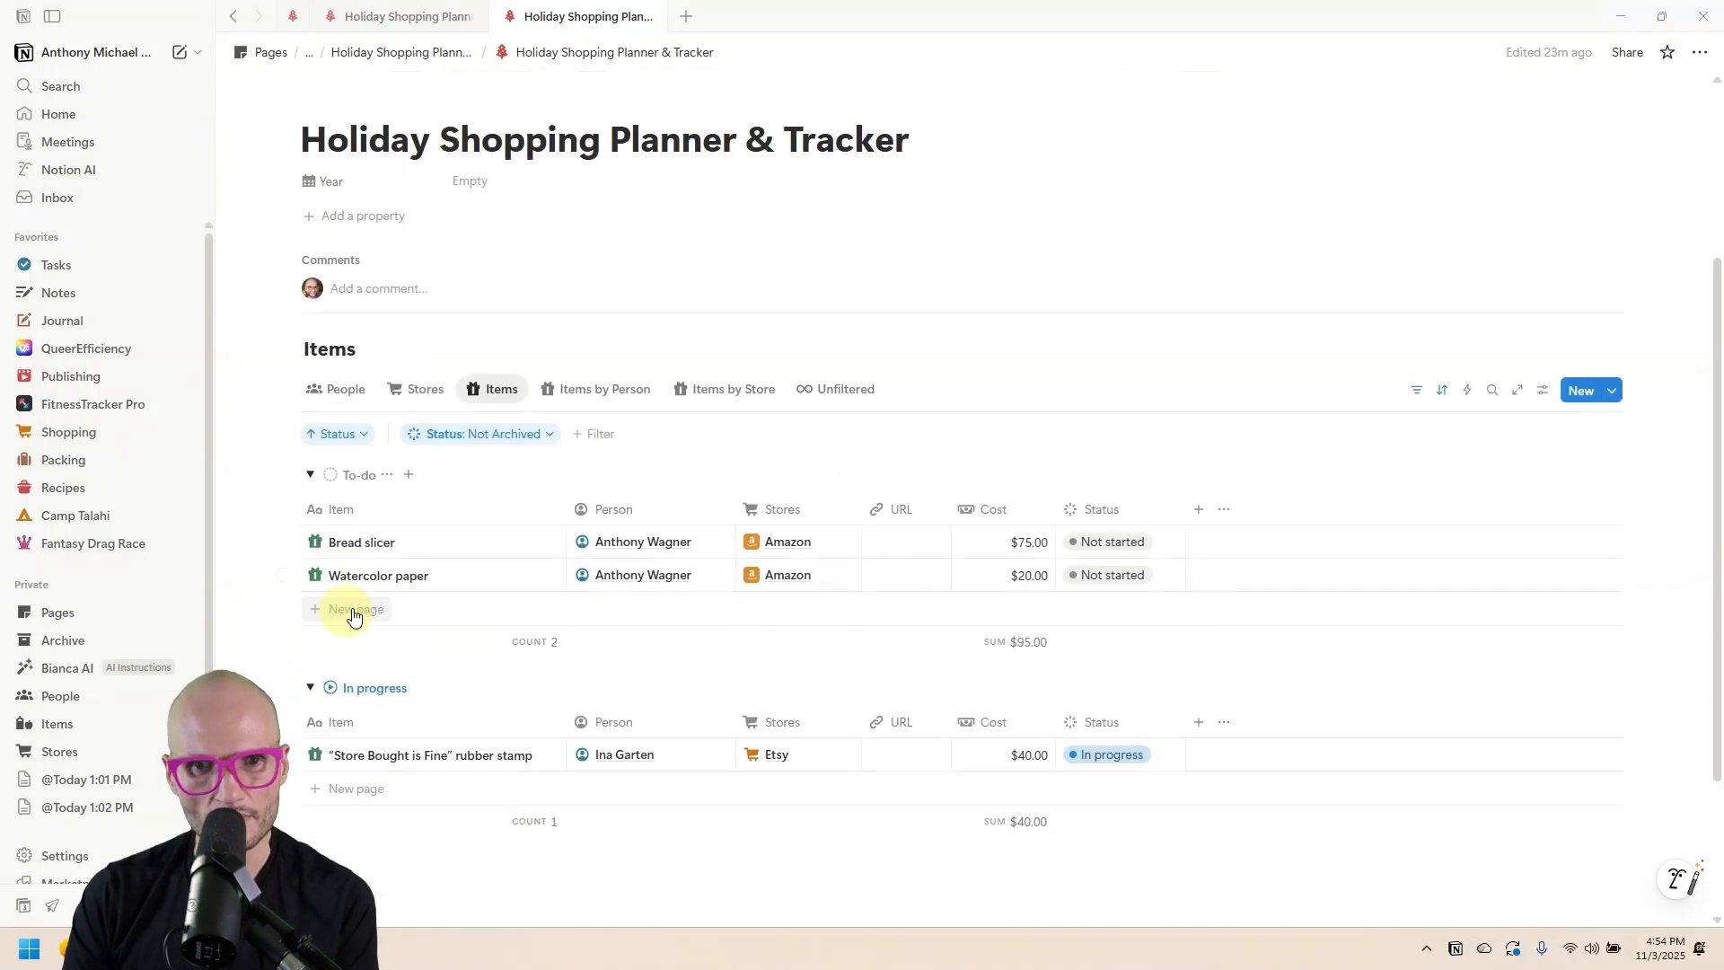
click(813, 578)
click(860, 695)
Confirm Watercolor paper's Etsy link, then sum the Stores Cost column to $150.00.
key(Escape)
click(1022, 567)
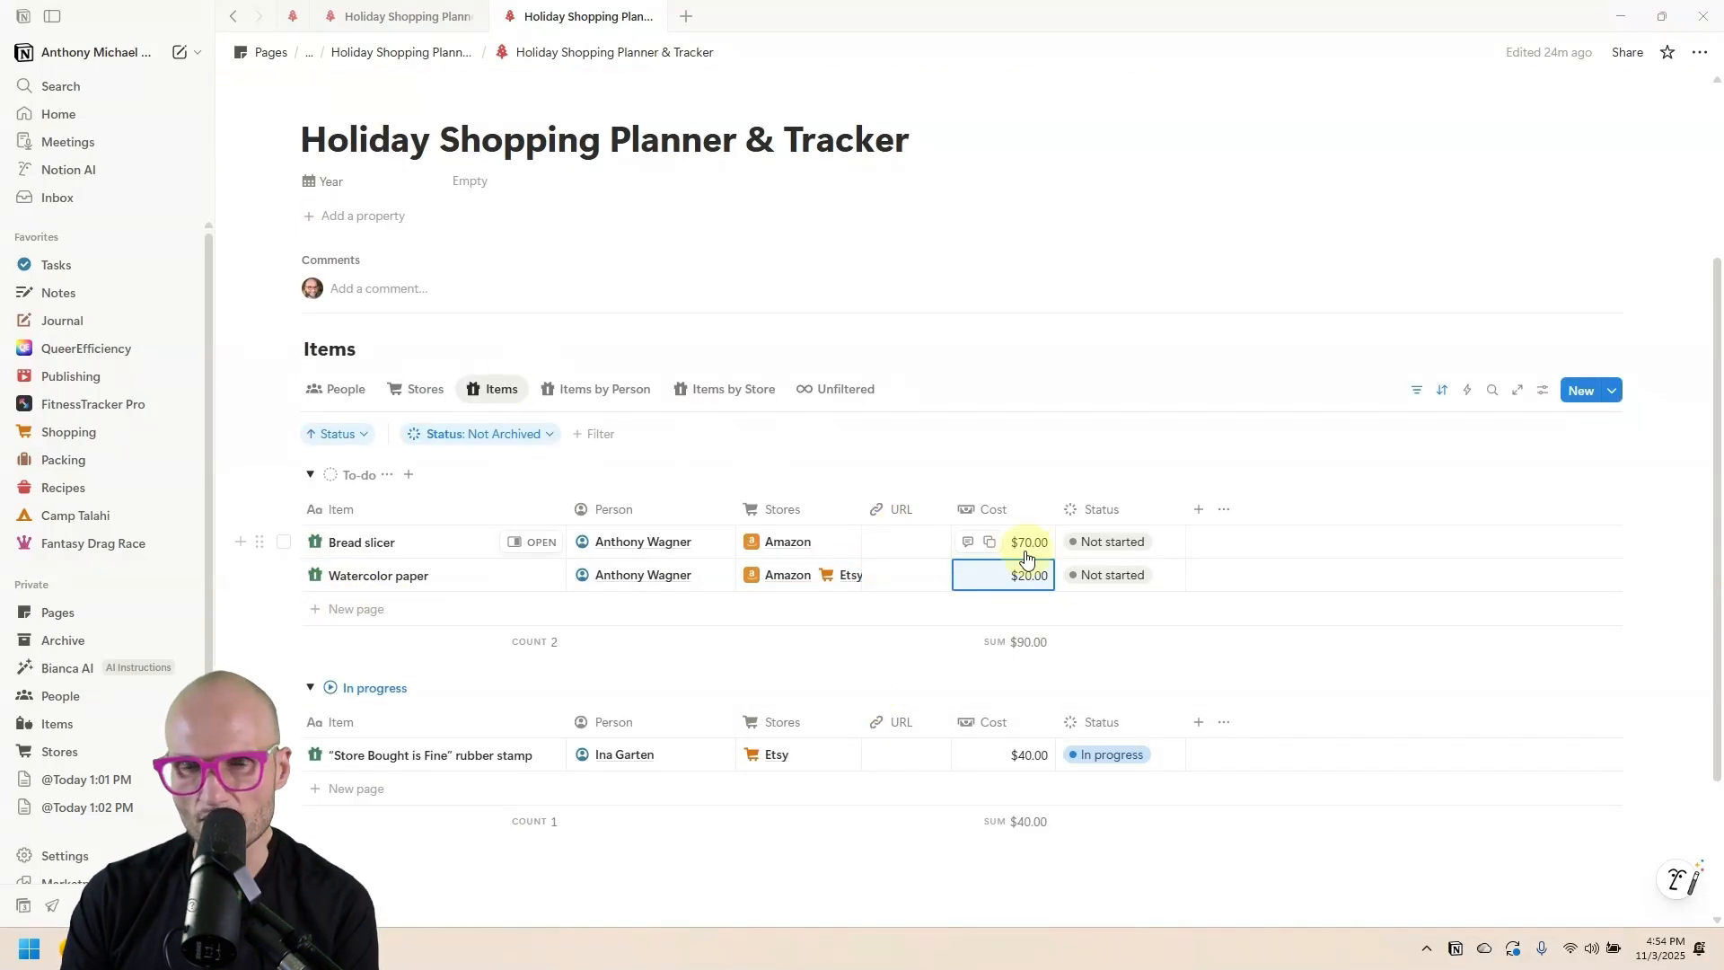
click(430, 399)
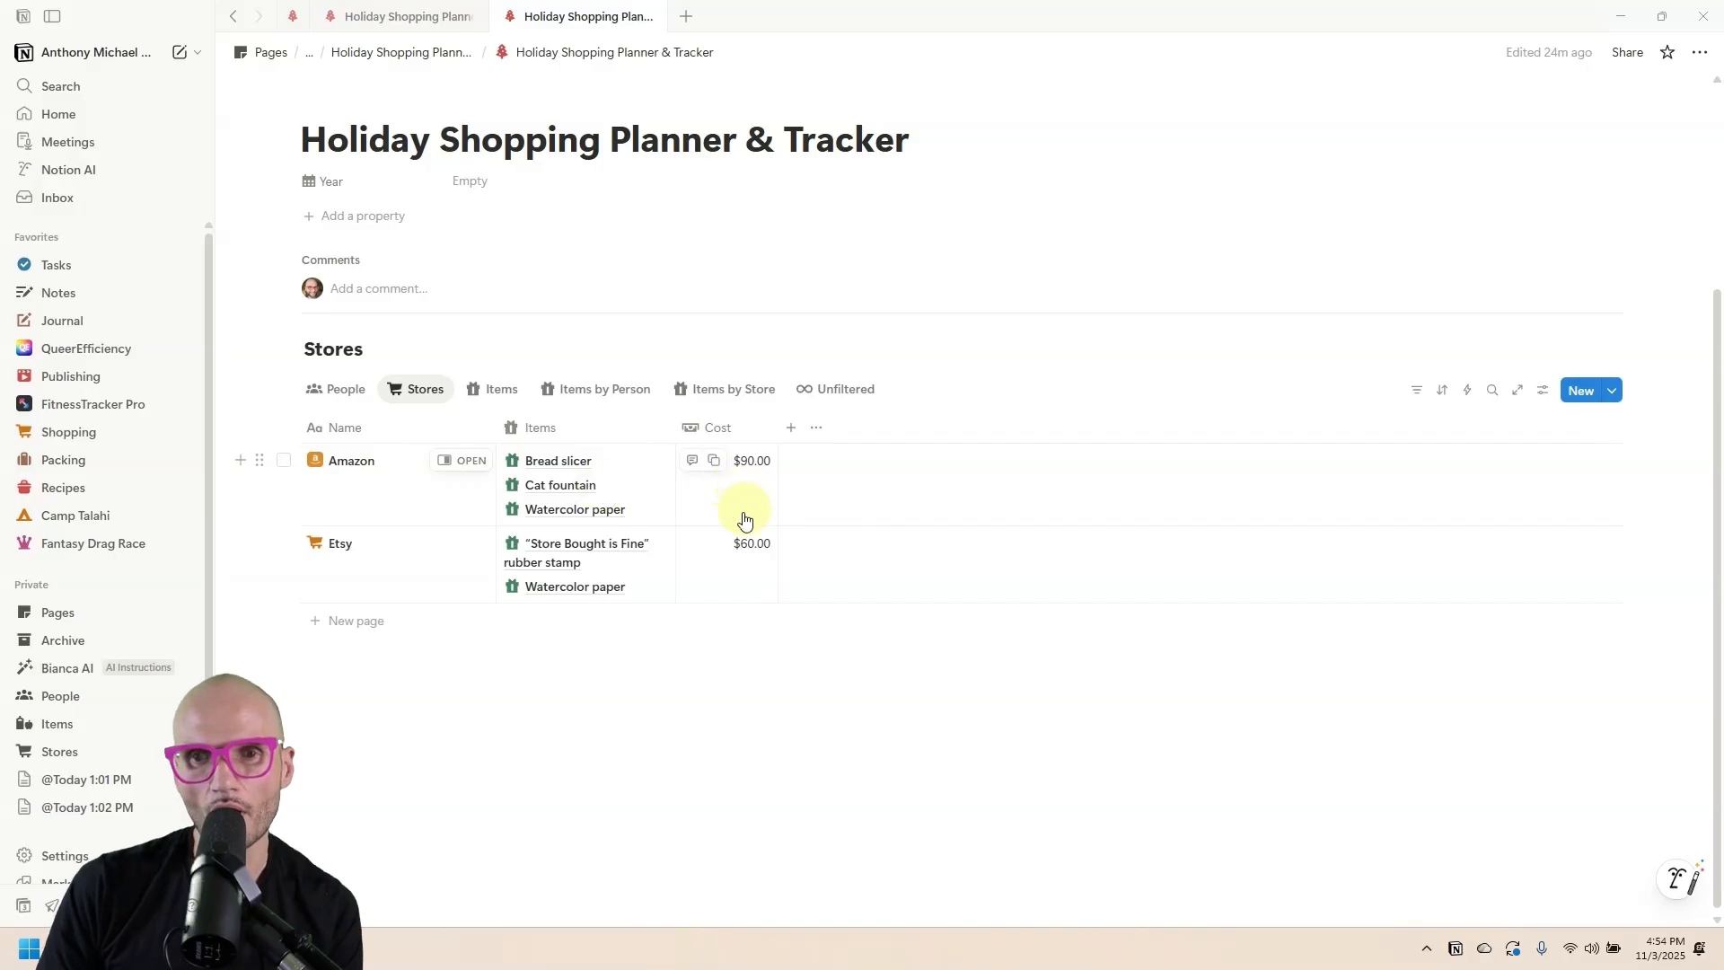
click(721, 425)
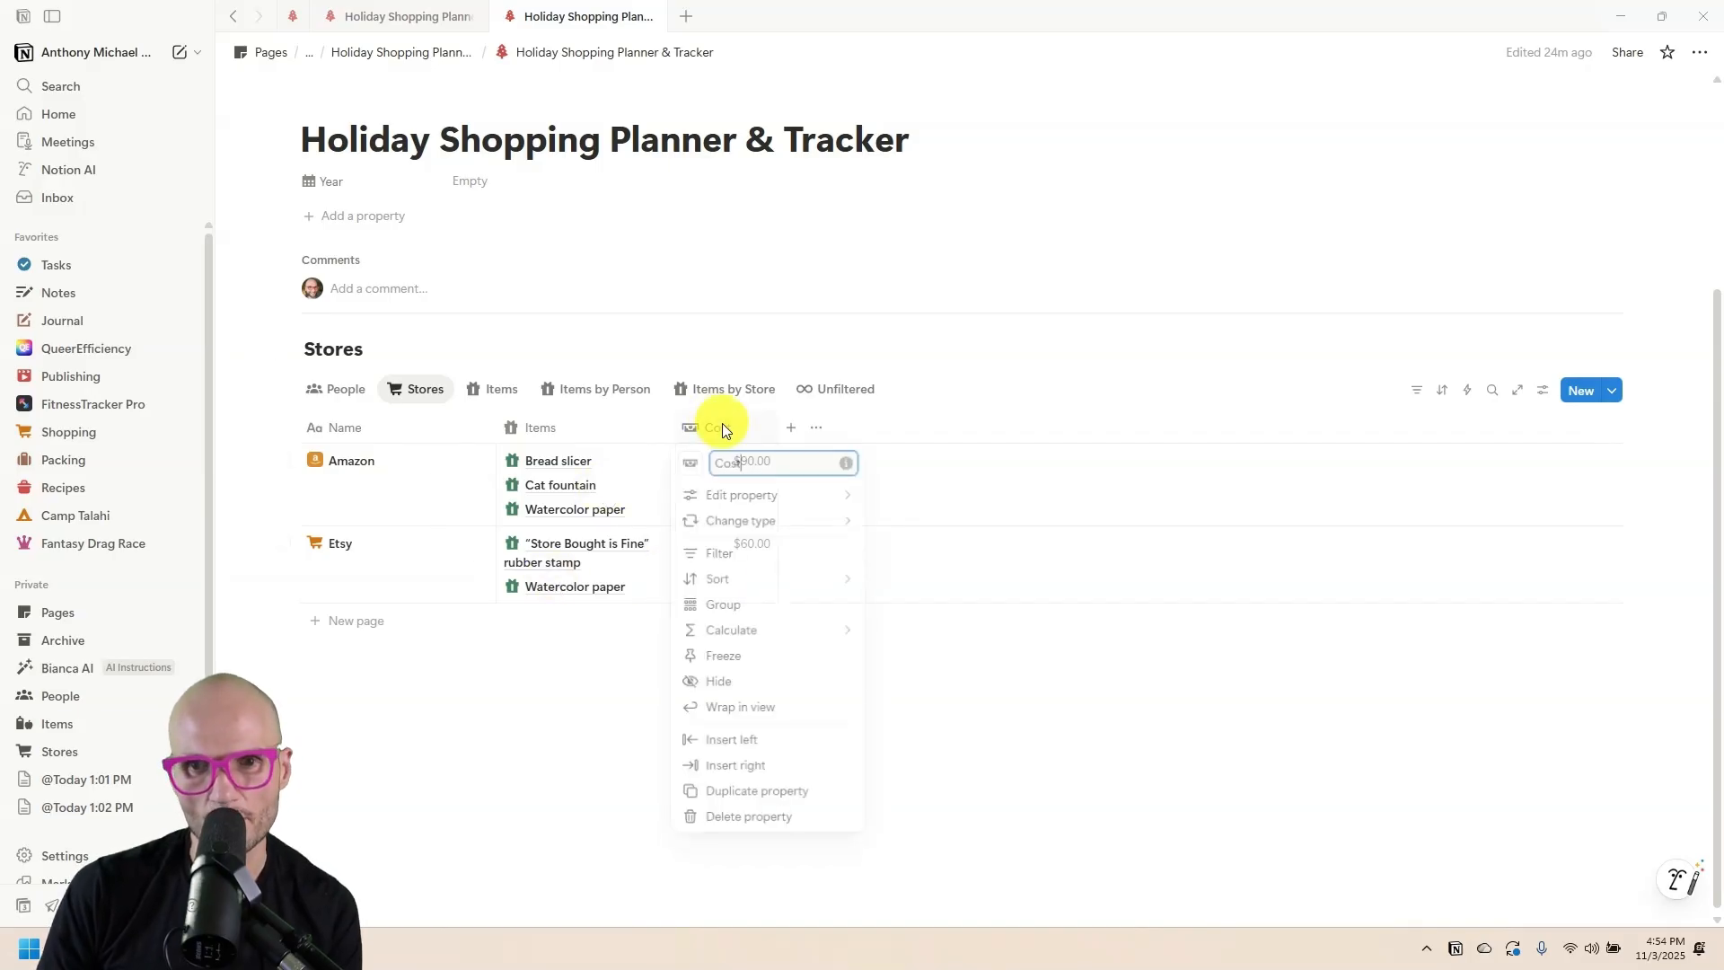
mouse_move(789, 631)
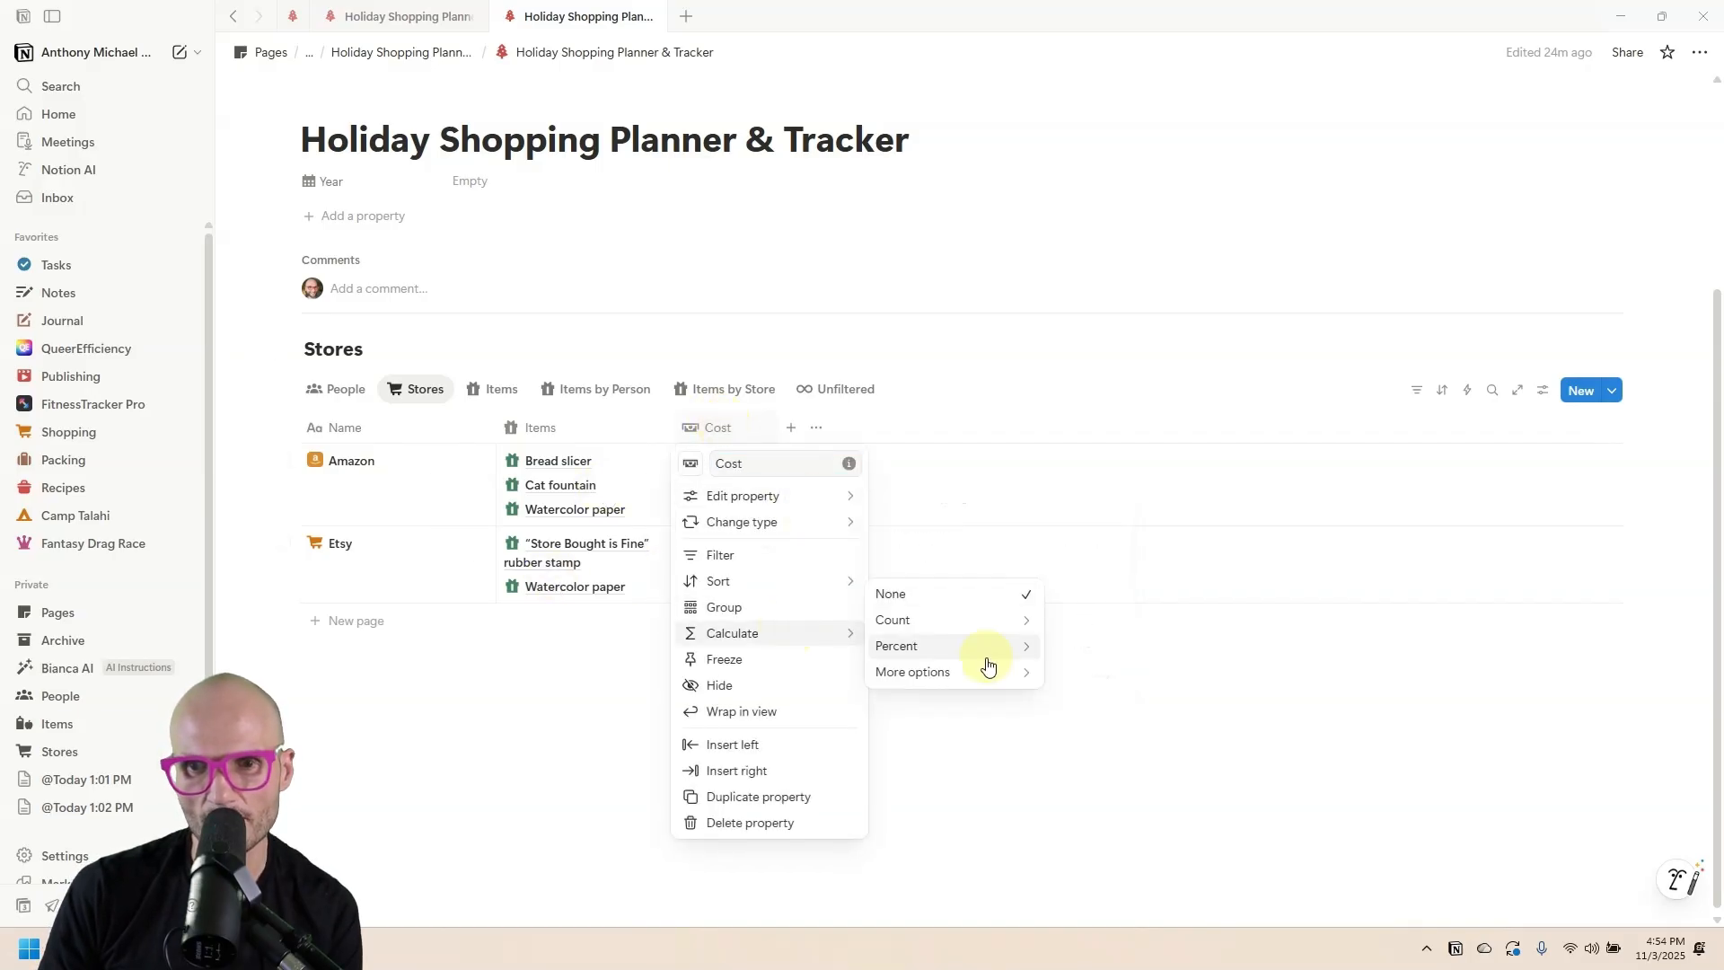
mouse_move(986, 676)
click(1138, 609)
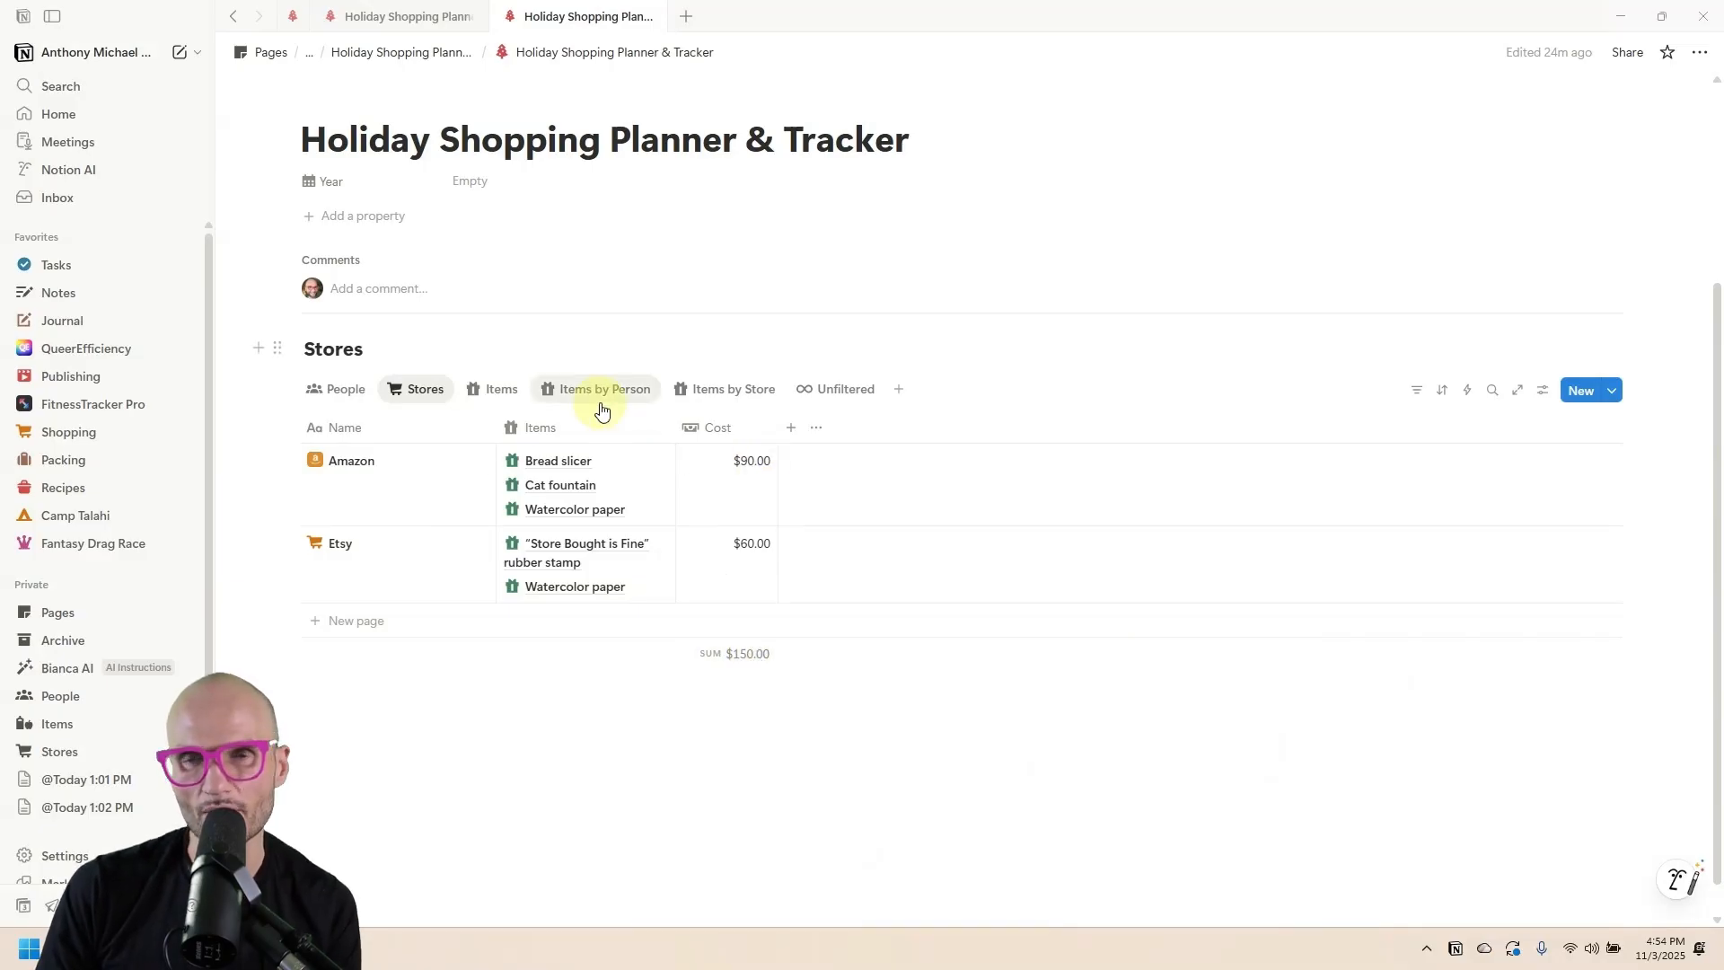
After comparing Items and Stores, set the Stores Cost footer calculation back to None.
click(495, 393)
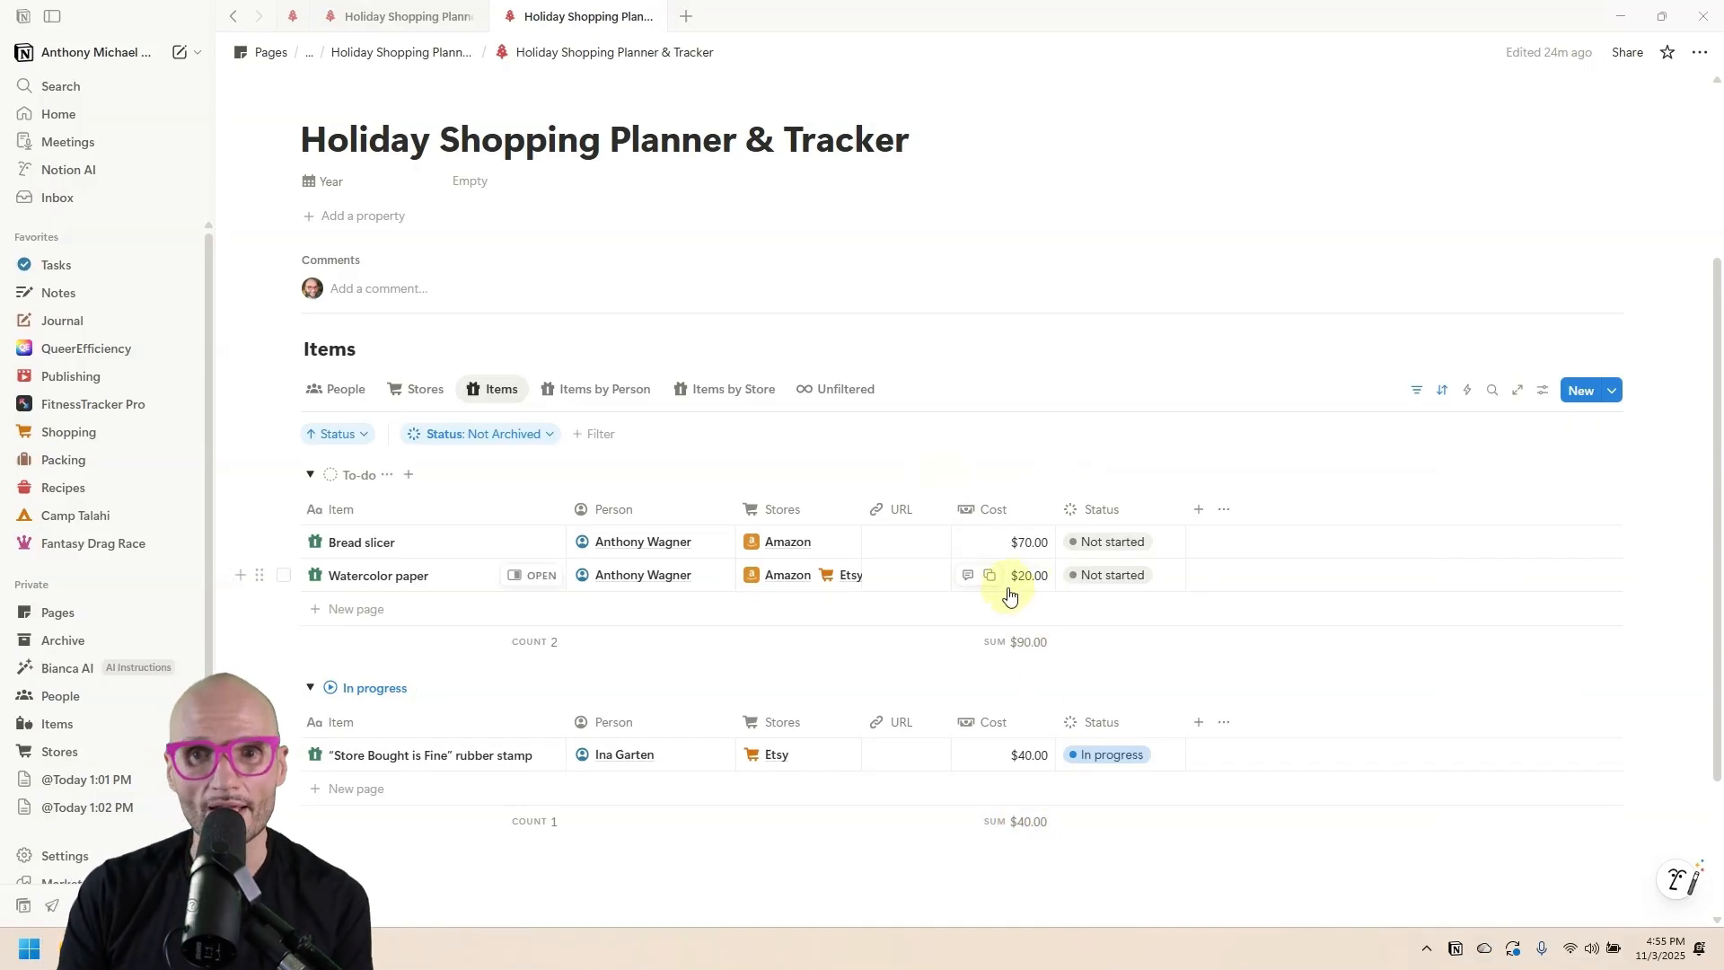
click(415, 389)
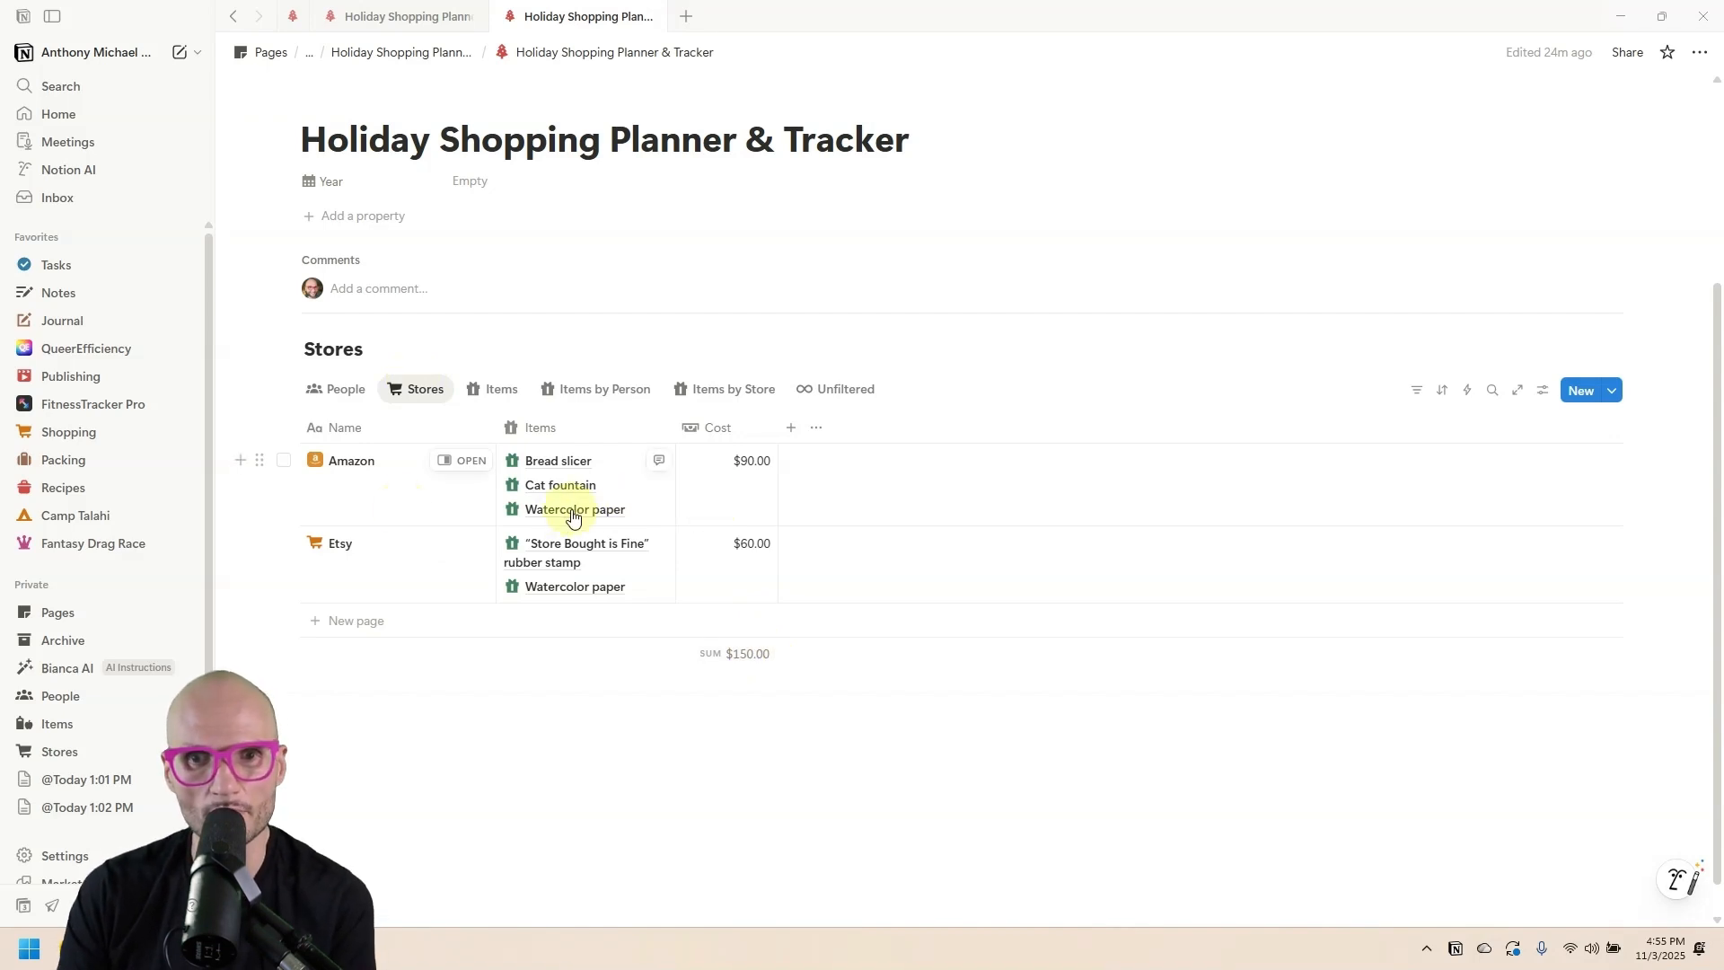
click(736, 653)
click(763, 677)
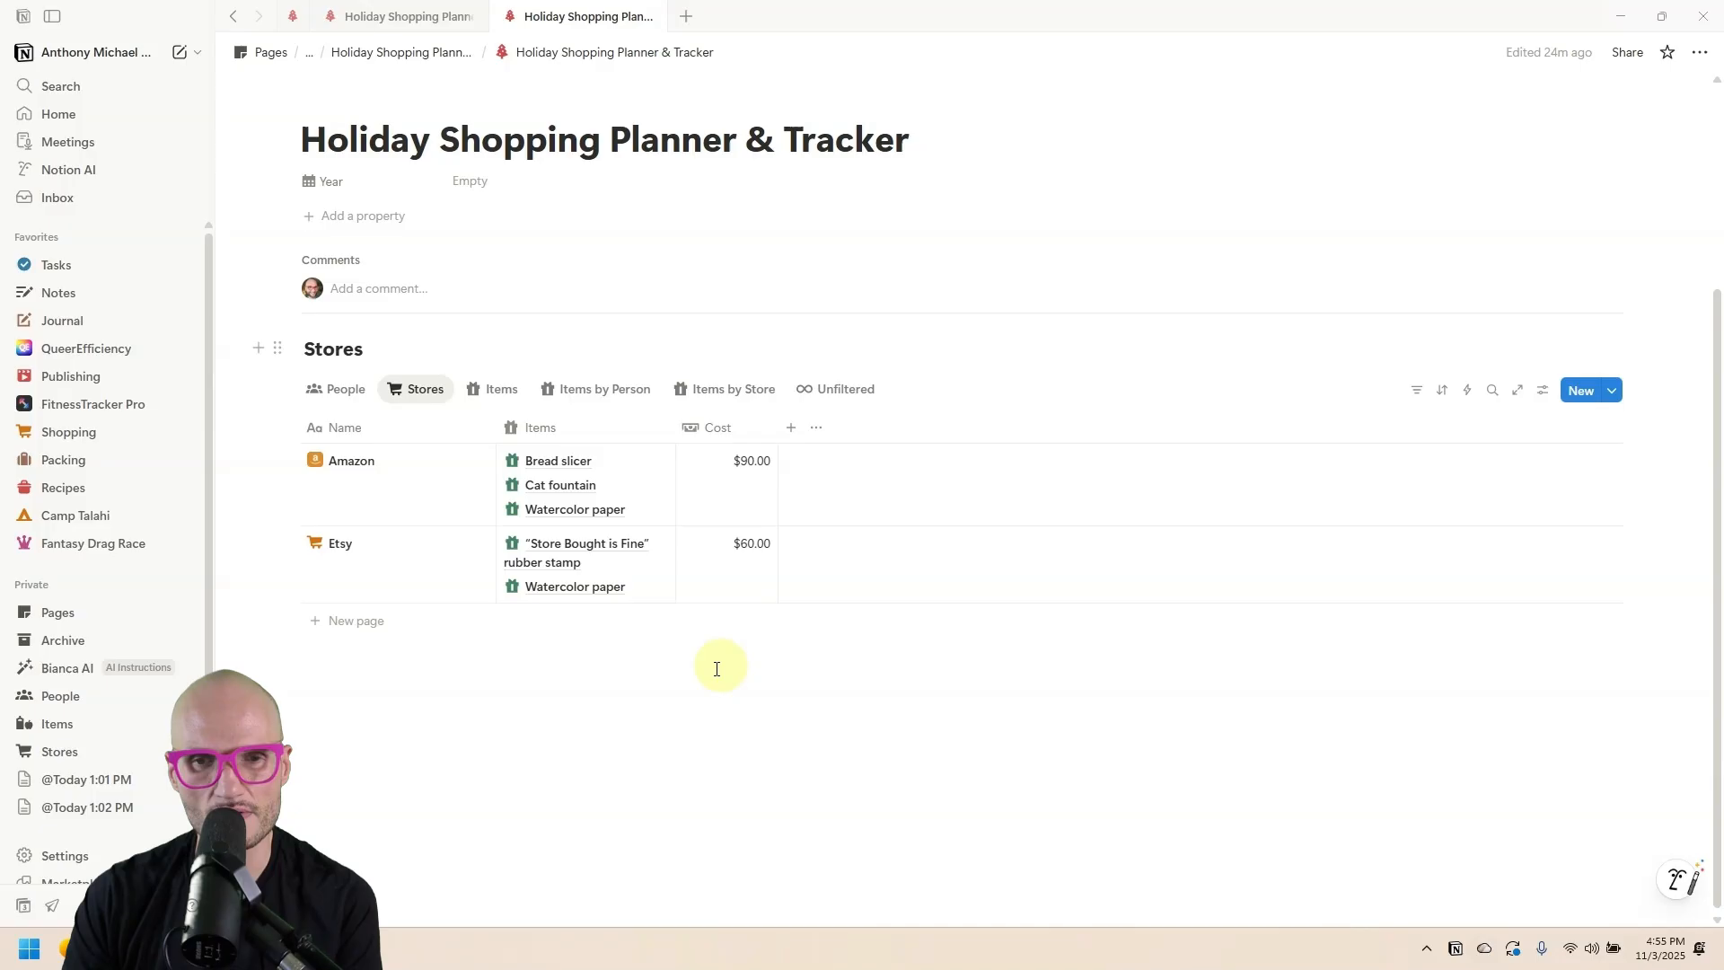
Review the People totals and Bread slicer's status choices, then begin a new People property.
click(318, 389)
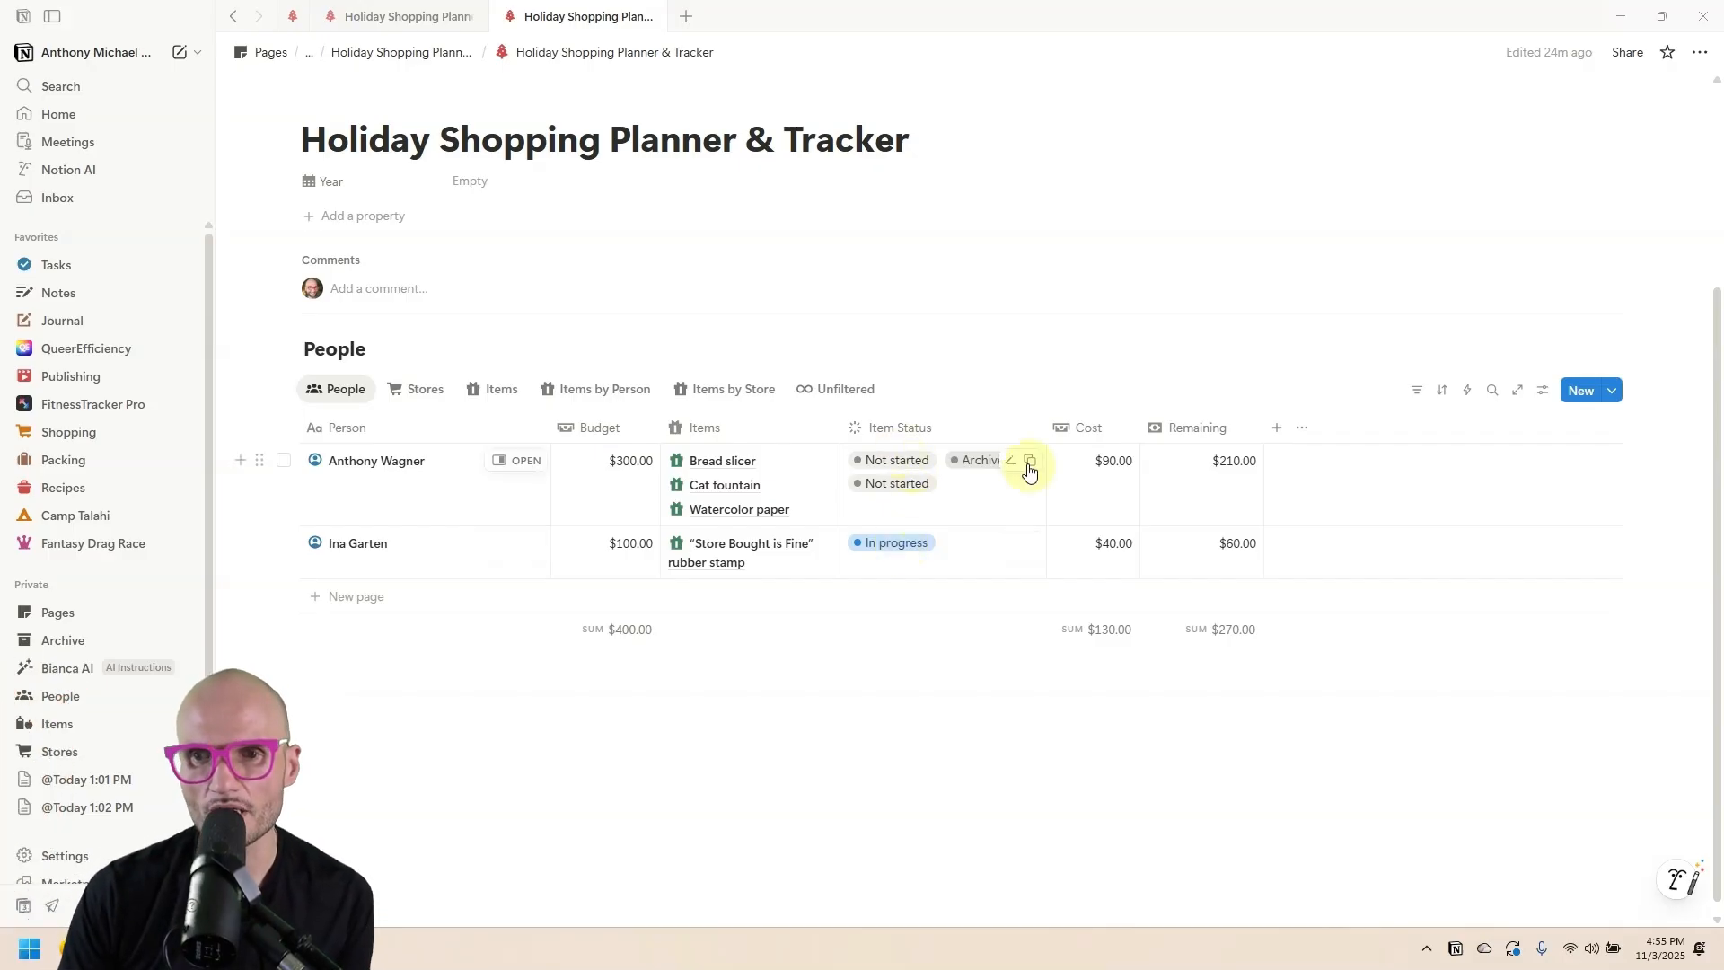
click(472, 388)
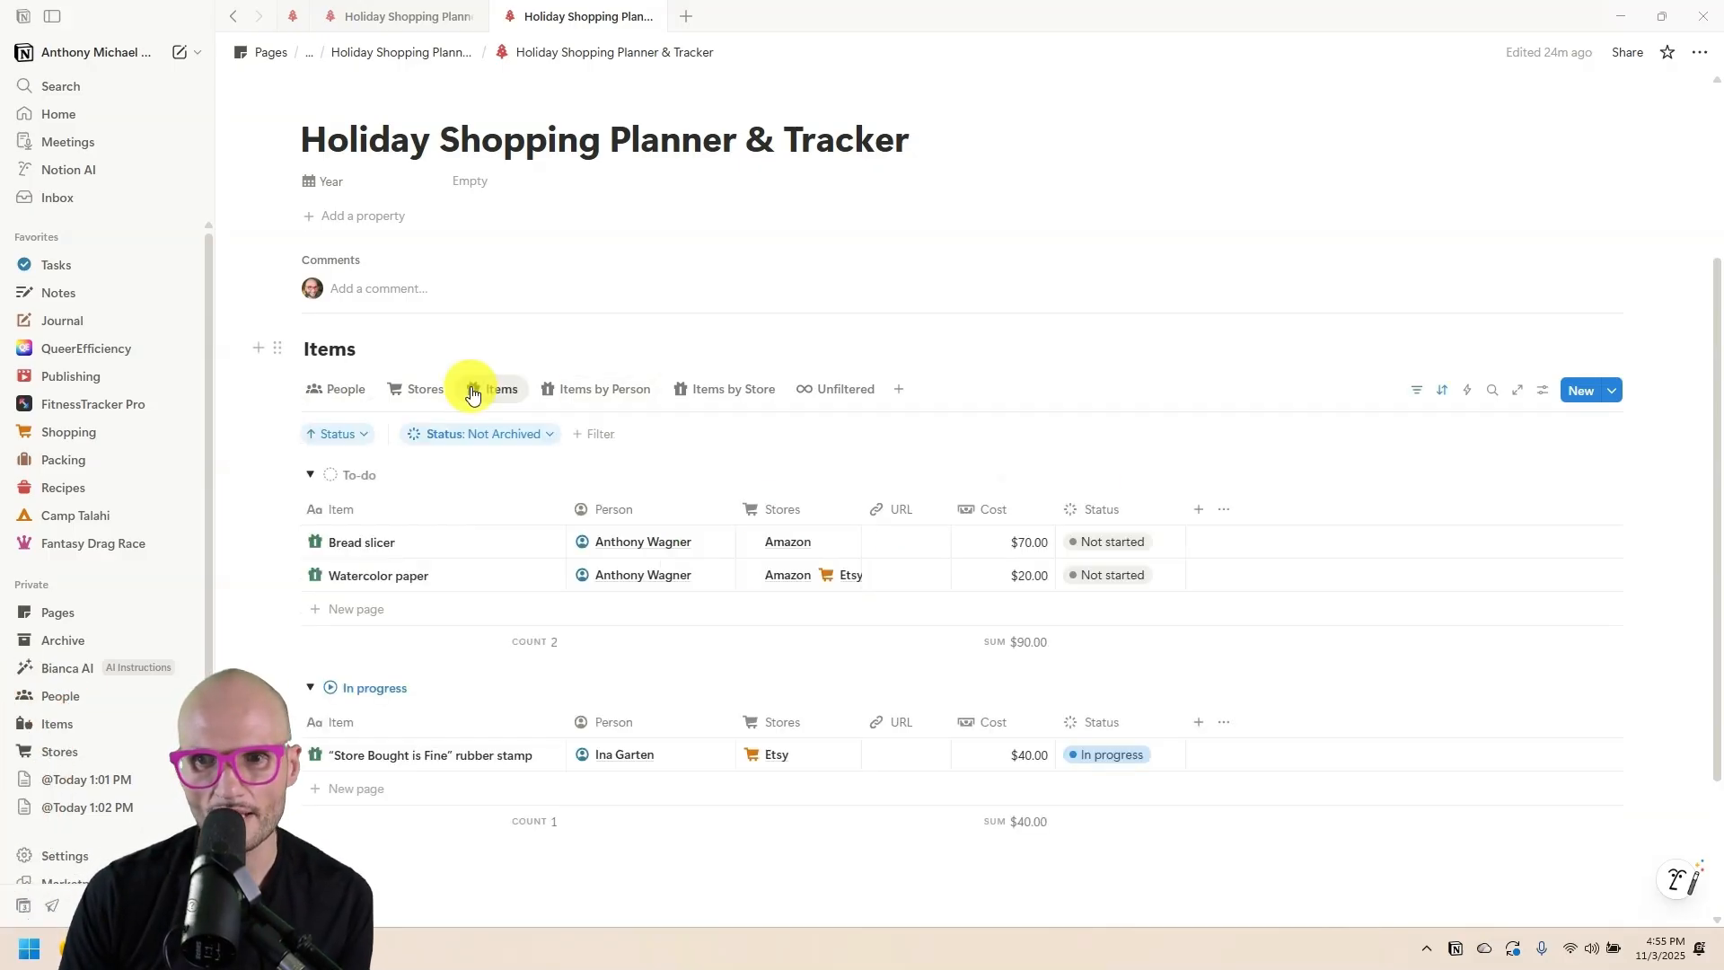
click(1109, 543)
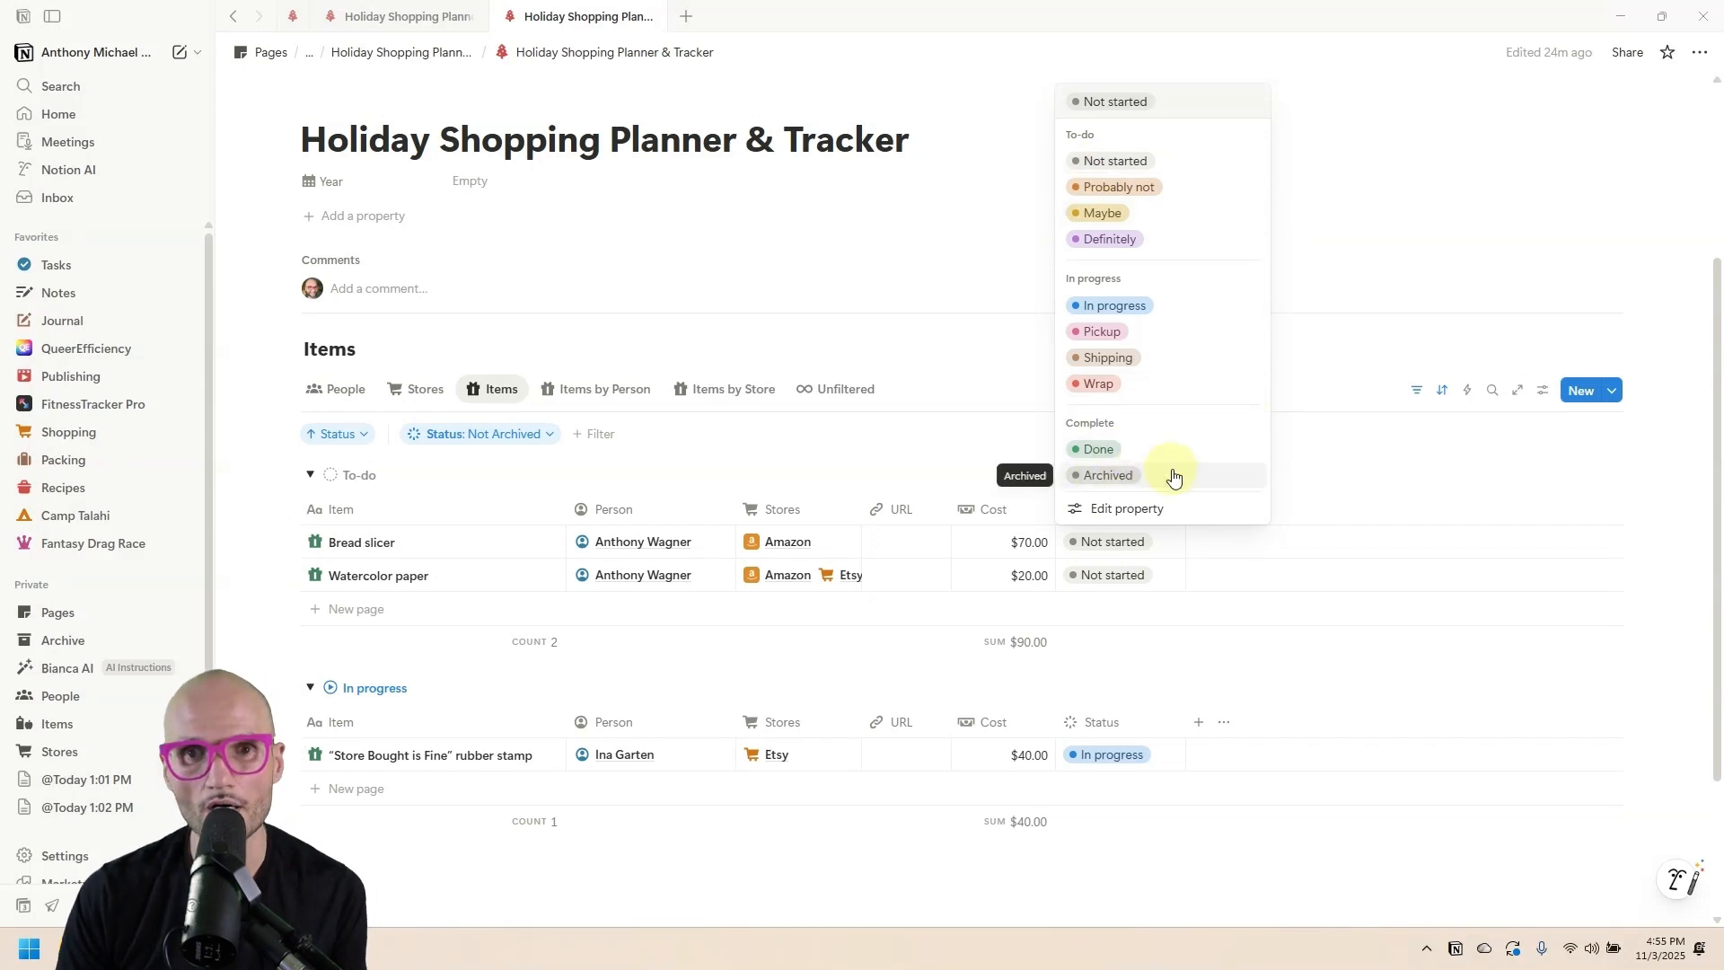
click(344, 392)
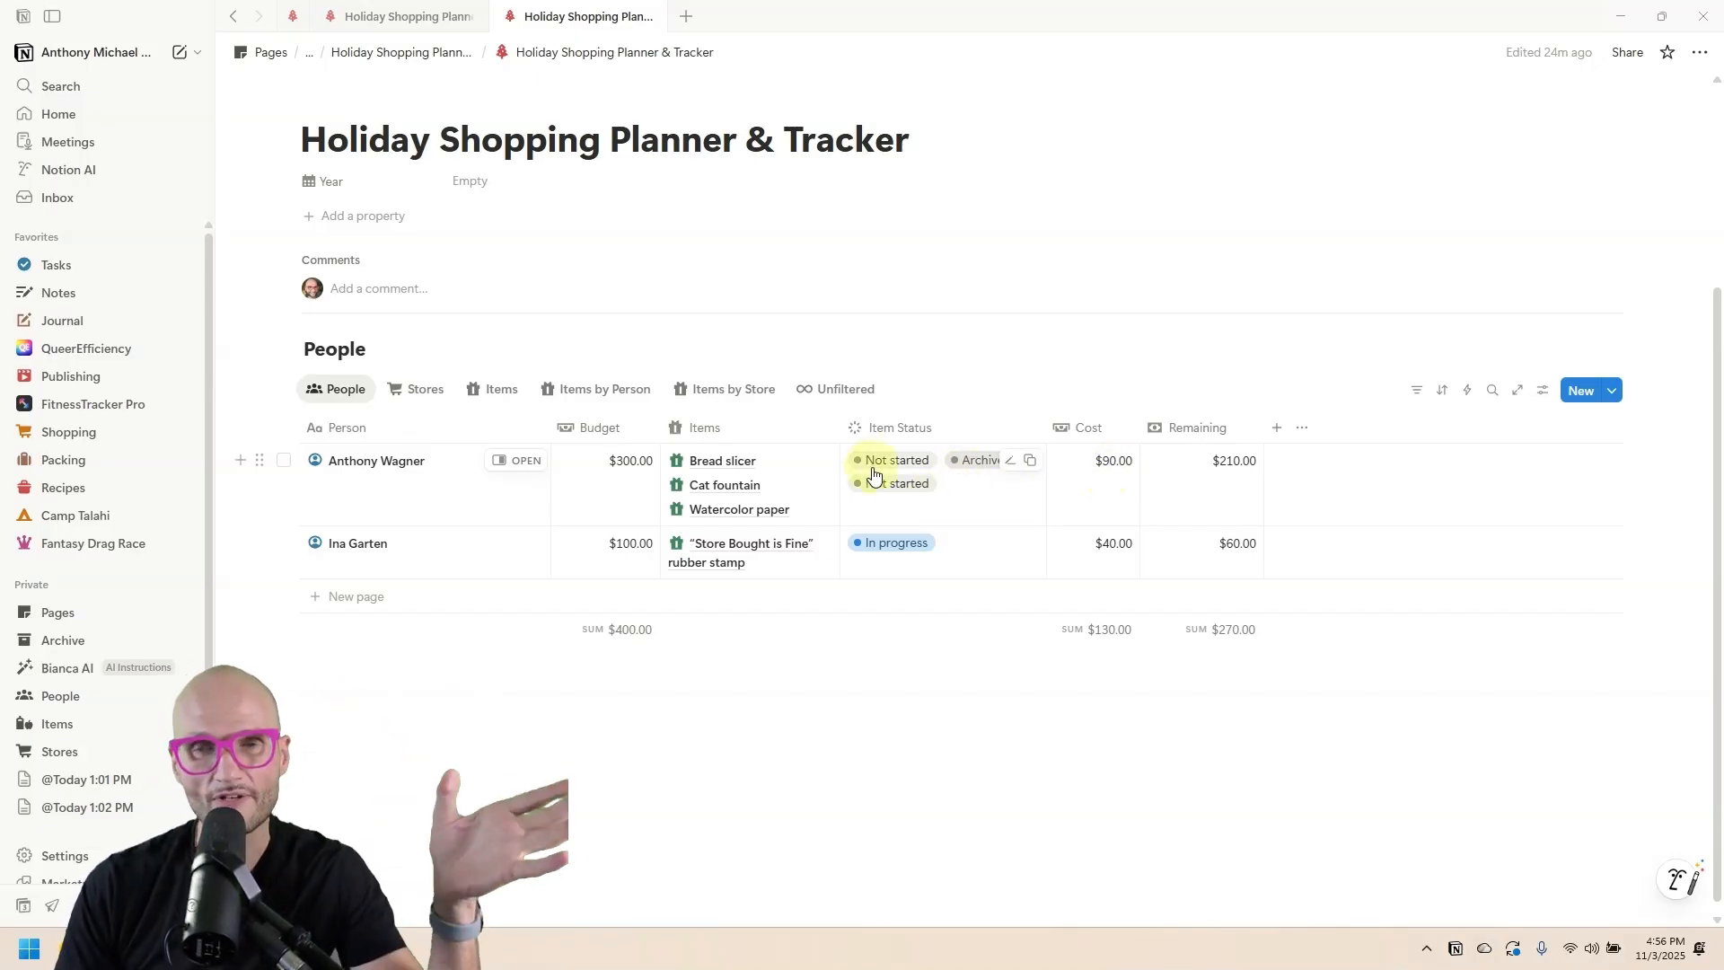
click(1277, 429)
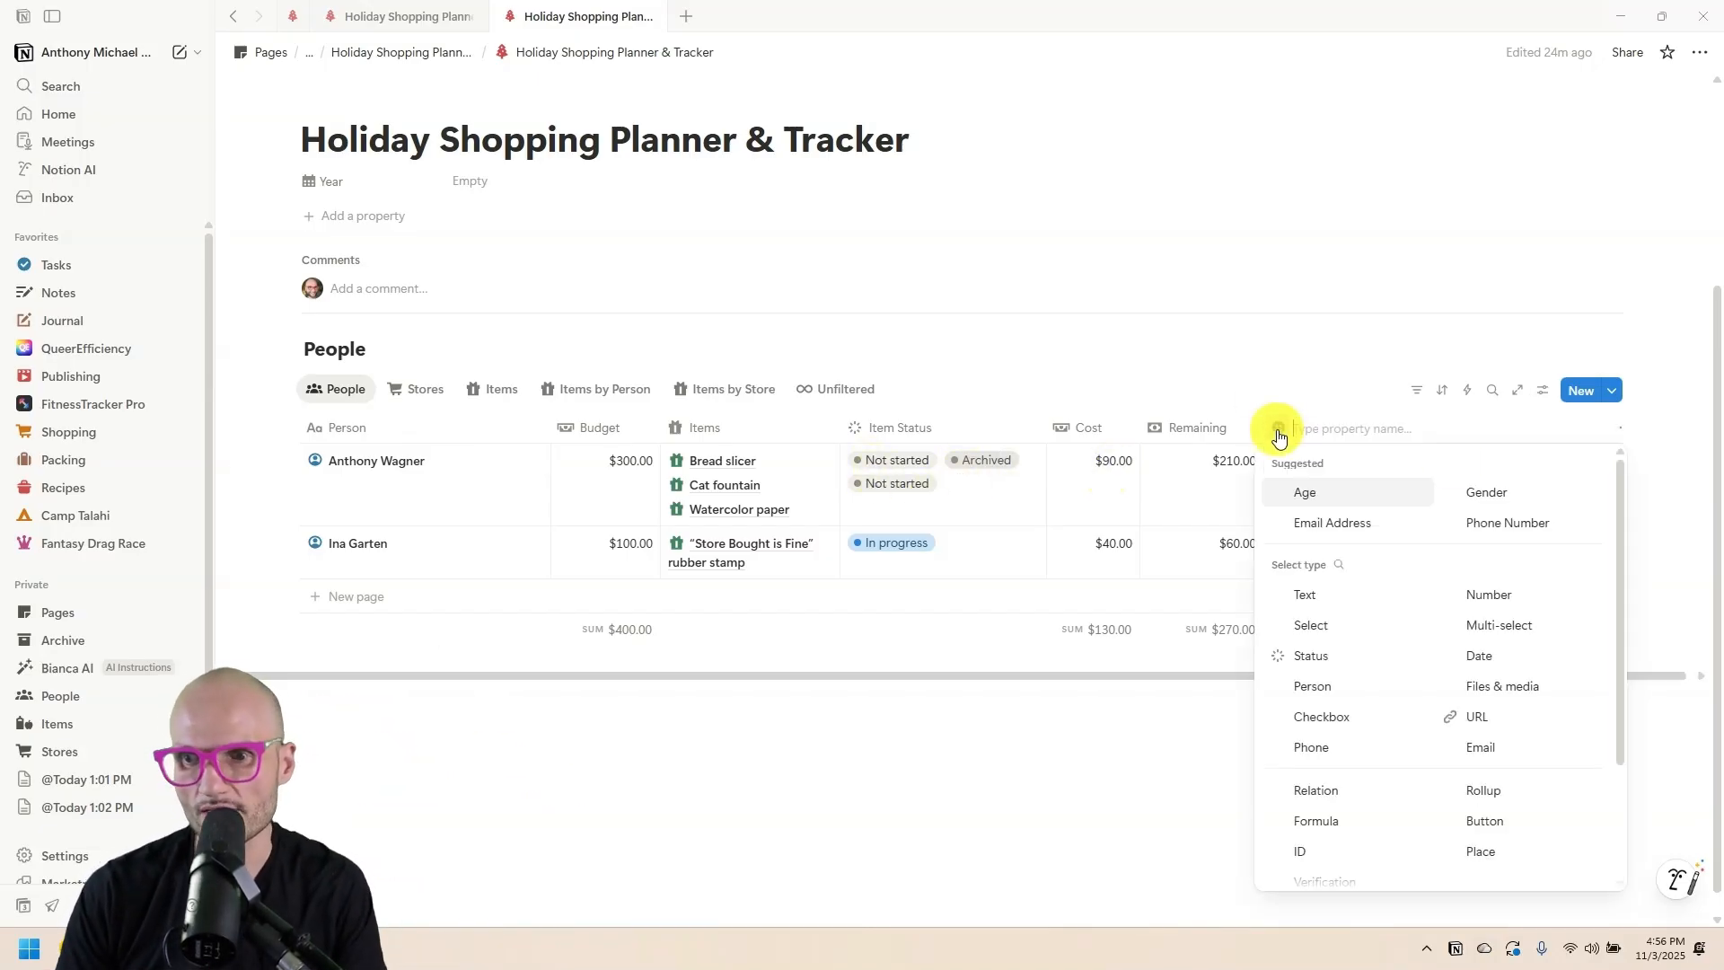
Add a People formula, generated by AI, that checks every related item is Done or Archived.
scroll(1354, 743, down, 1)
click(1353, 740)
click(1221, 494)
text(for each person)
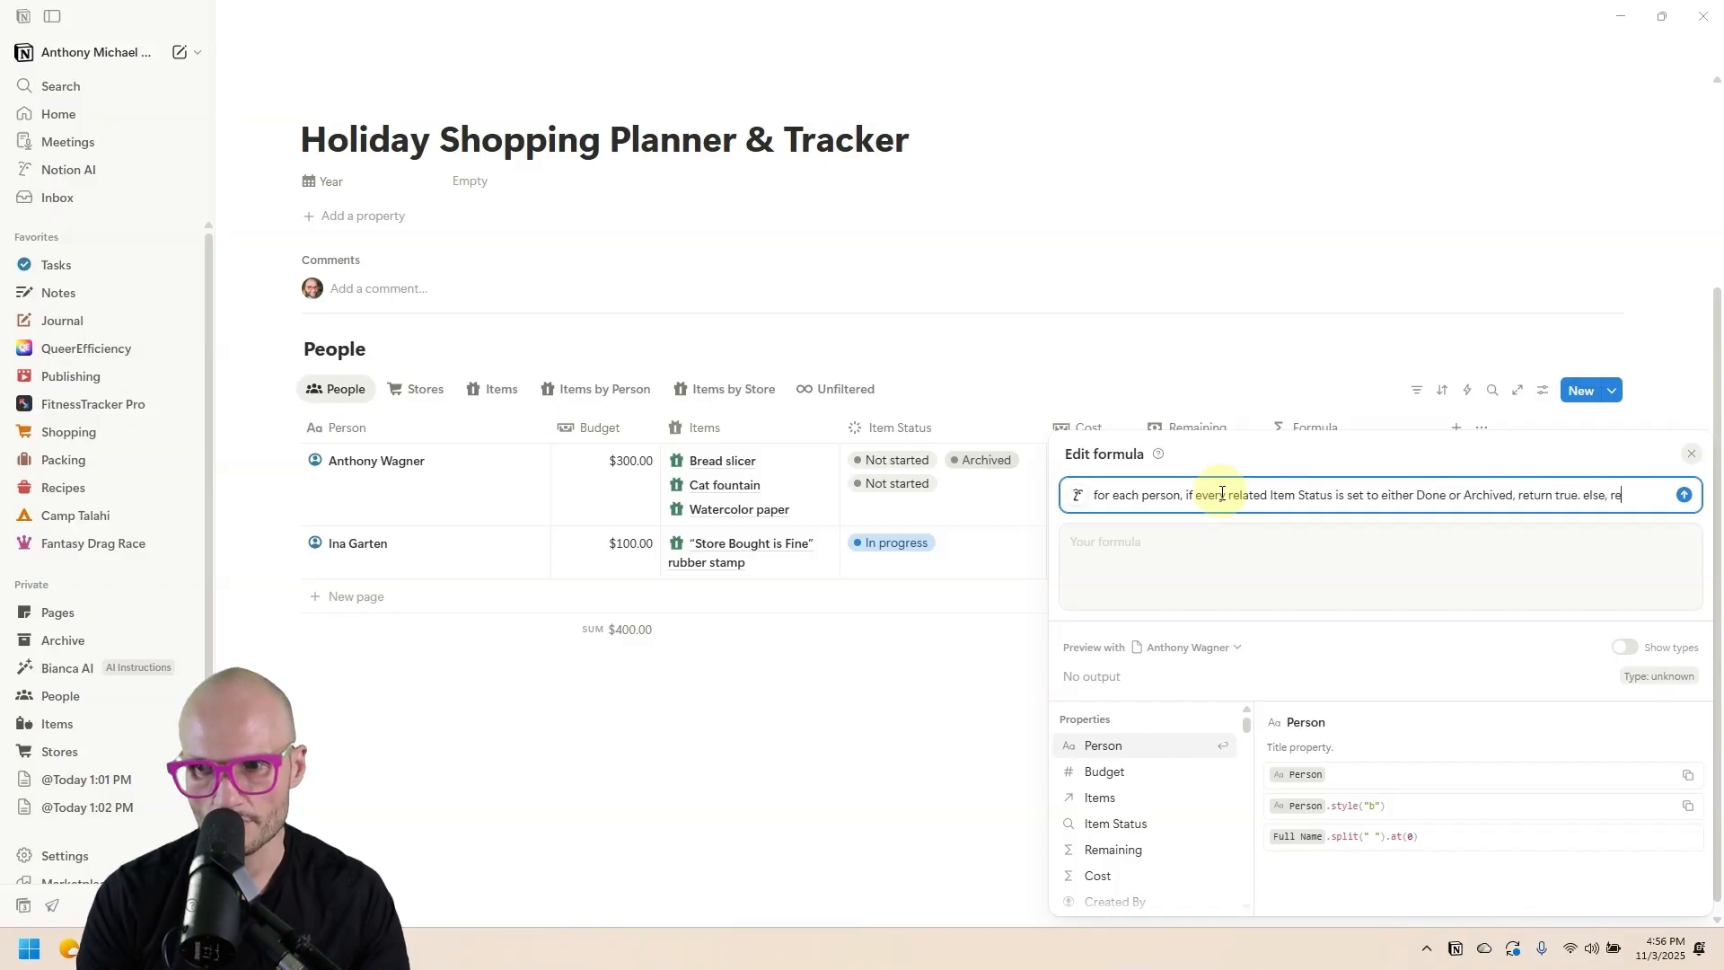
key(Return)
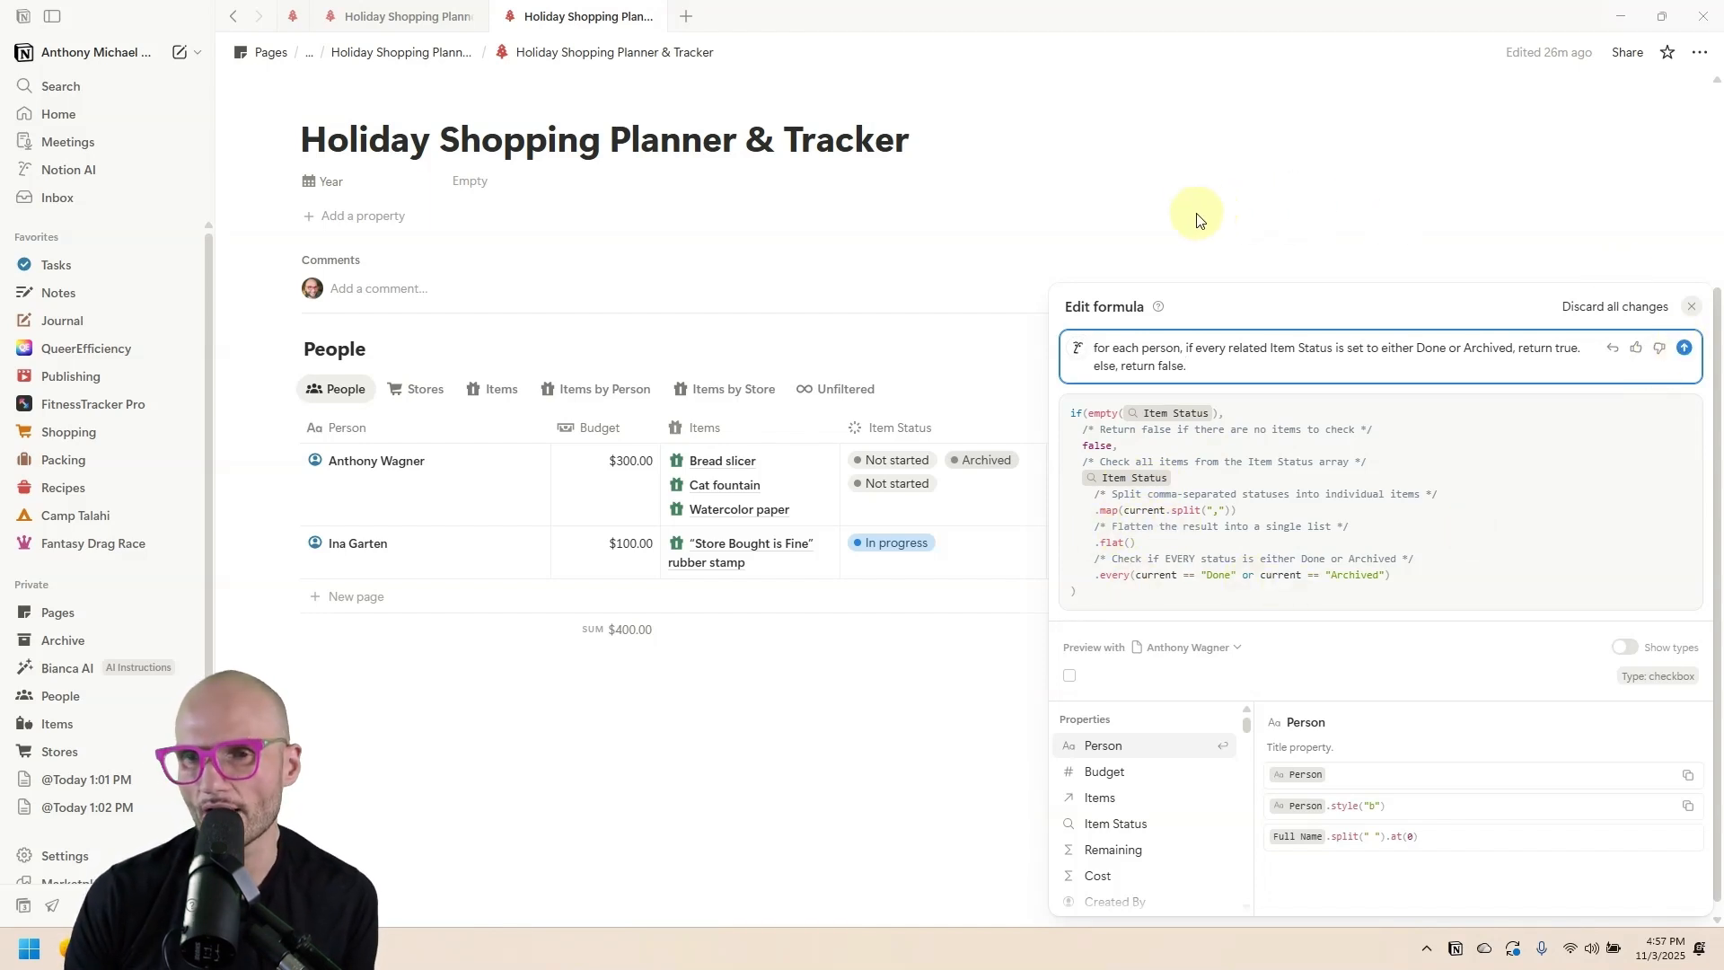
click(1013, 228)
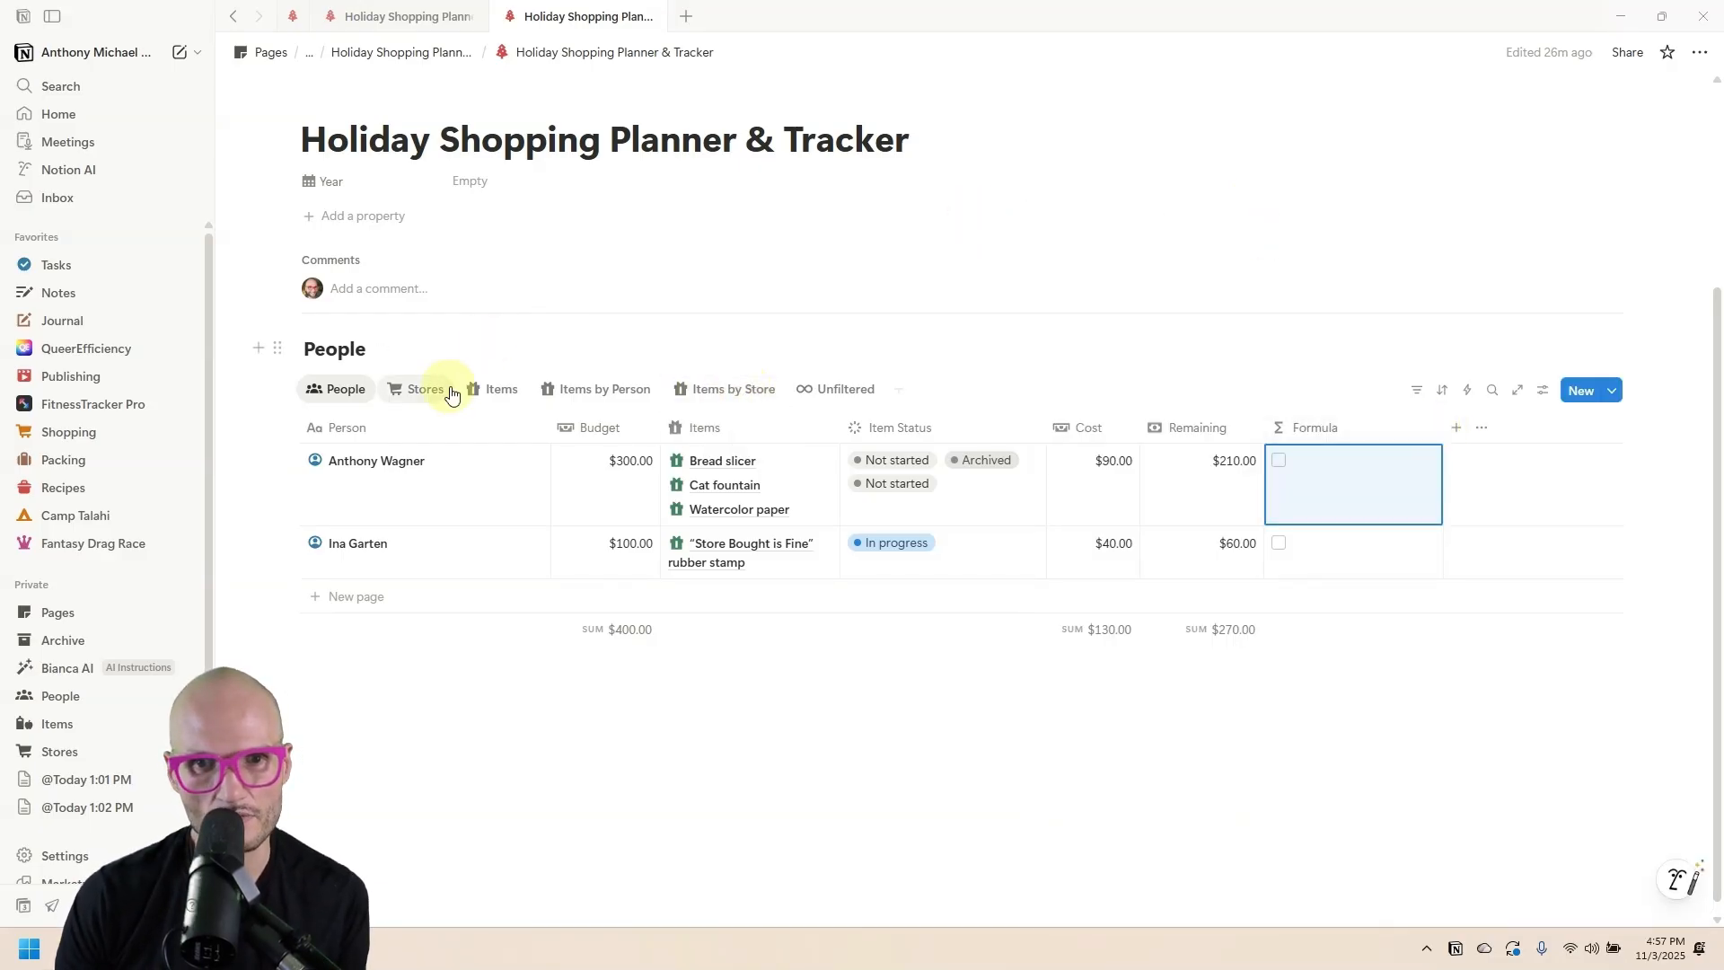
In the Items view, set the rubber stamp item's Status to Done.
click(492, 389)
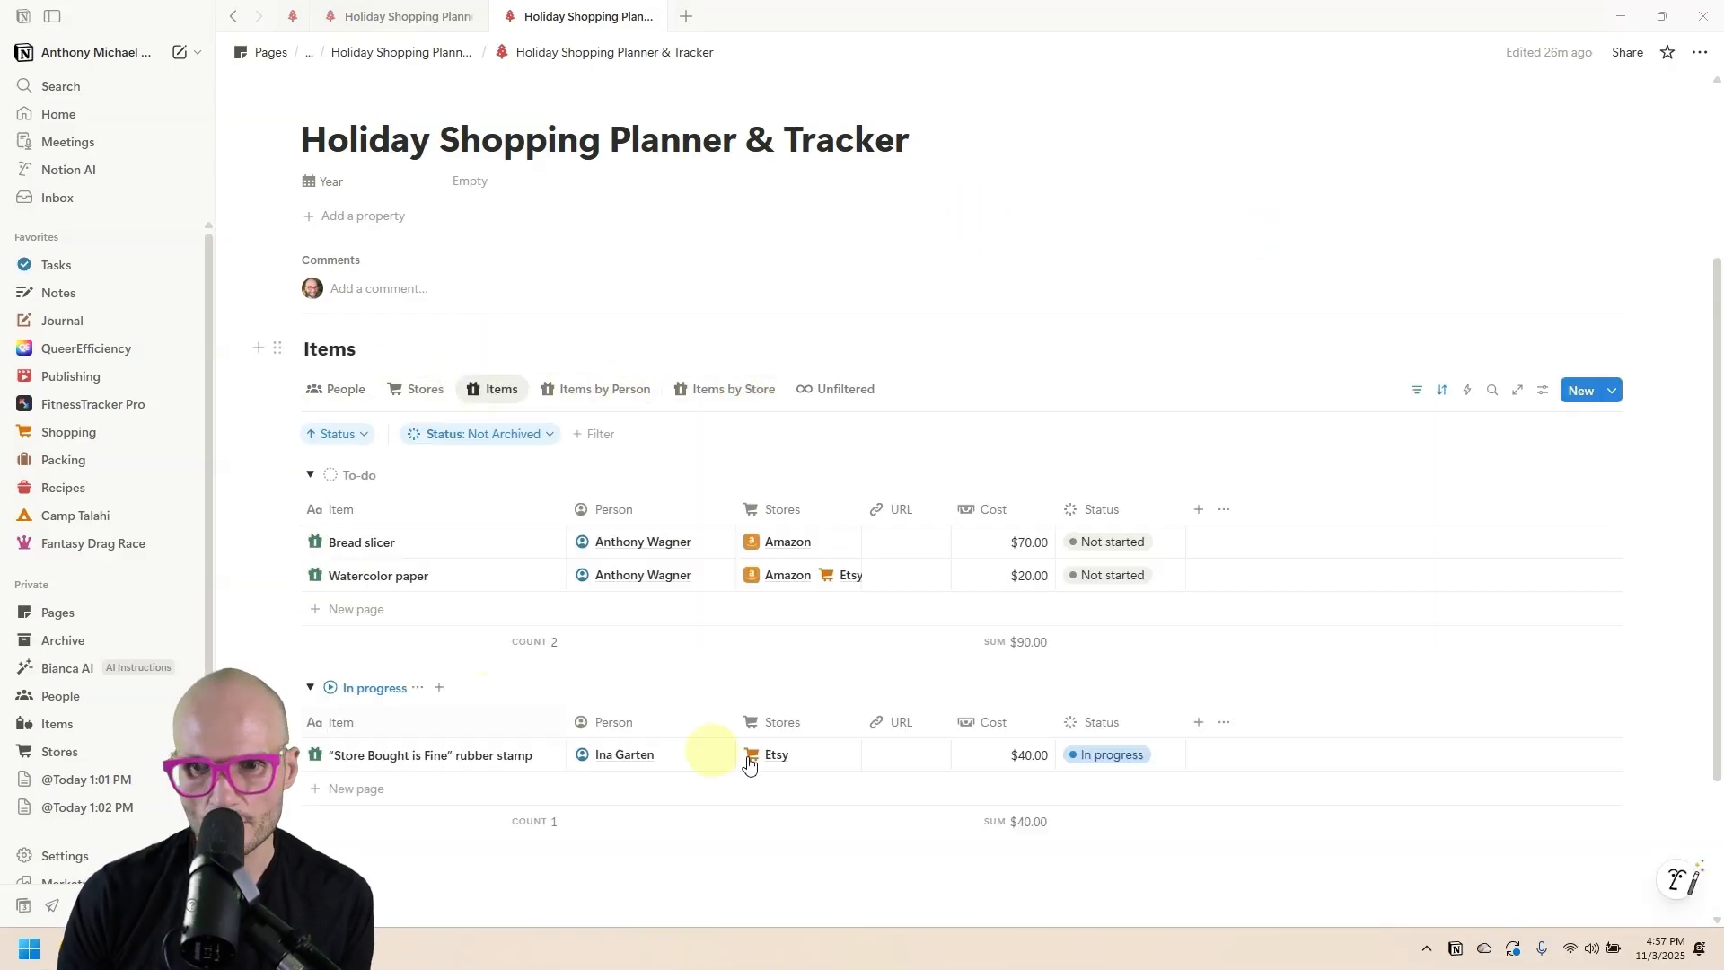
click(1140, 756)
click(1100, 663)
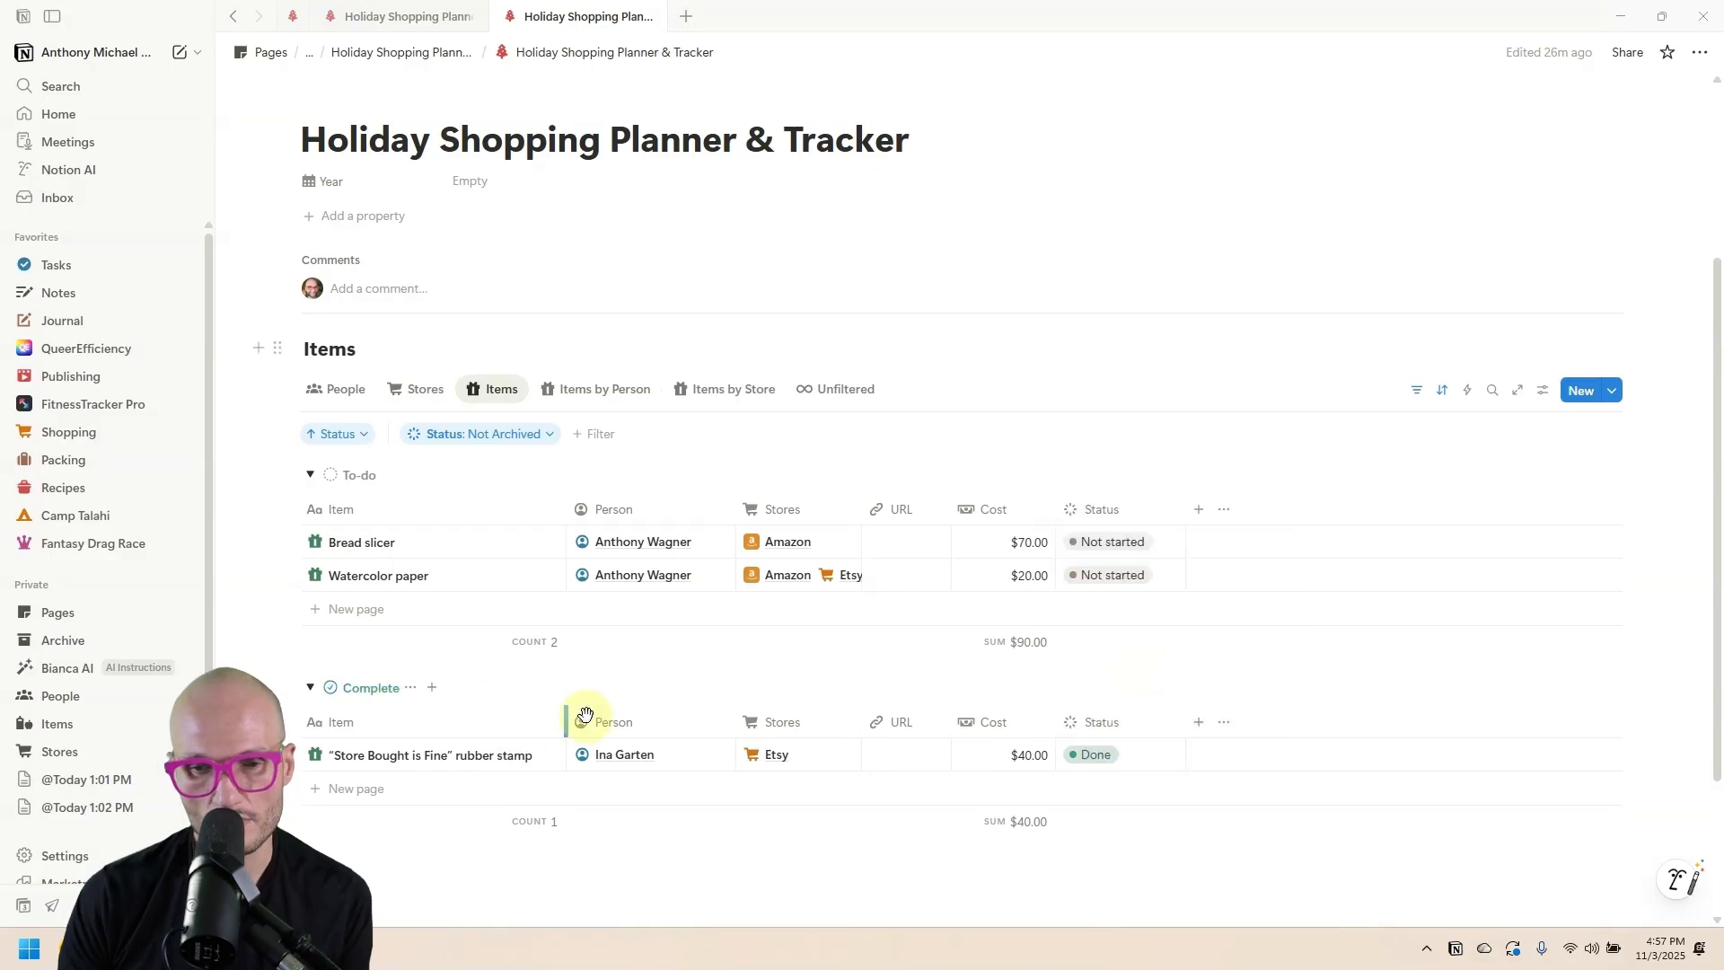
In People, rename the Formula column Done and give it a check icon.
click(329, 393)
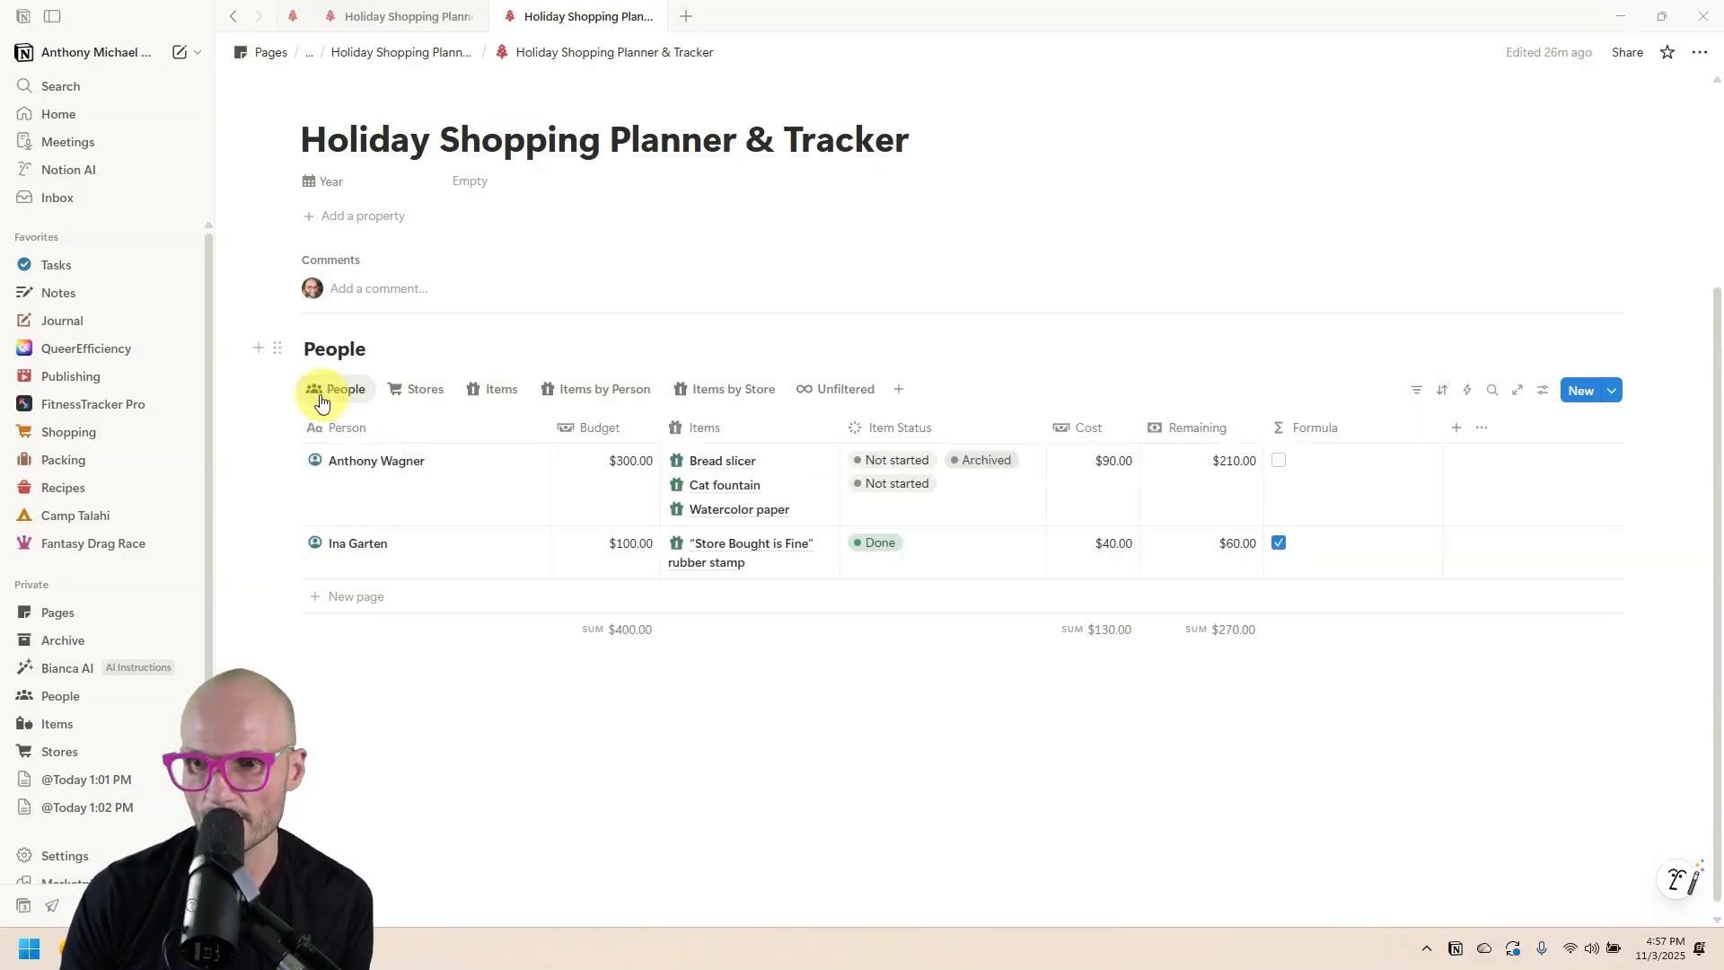
click(1311, 428)
text(Done)
click(1277, 465)
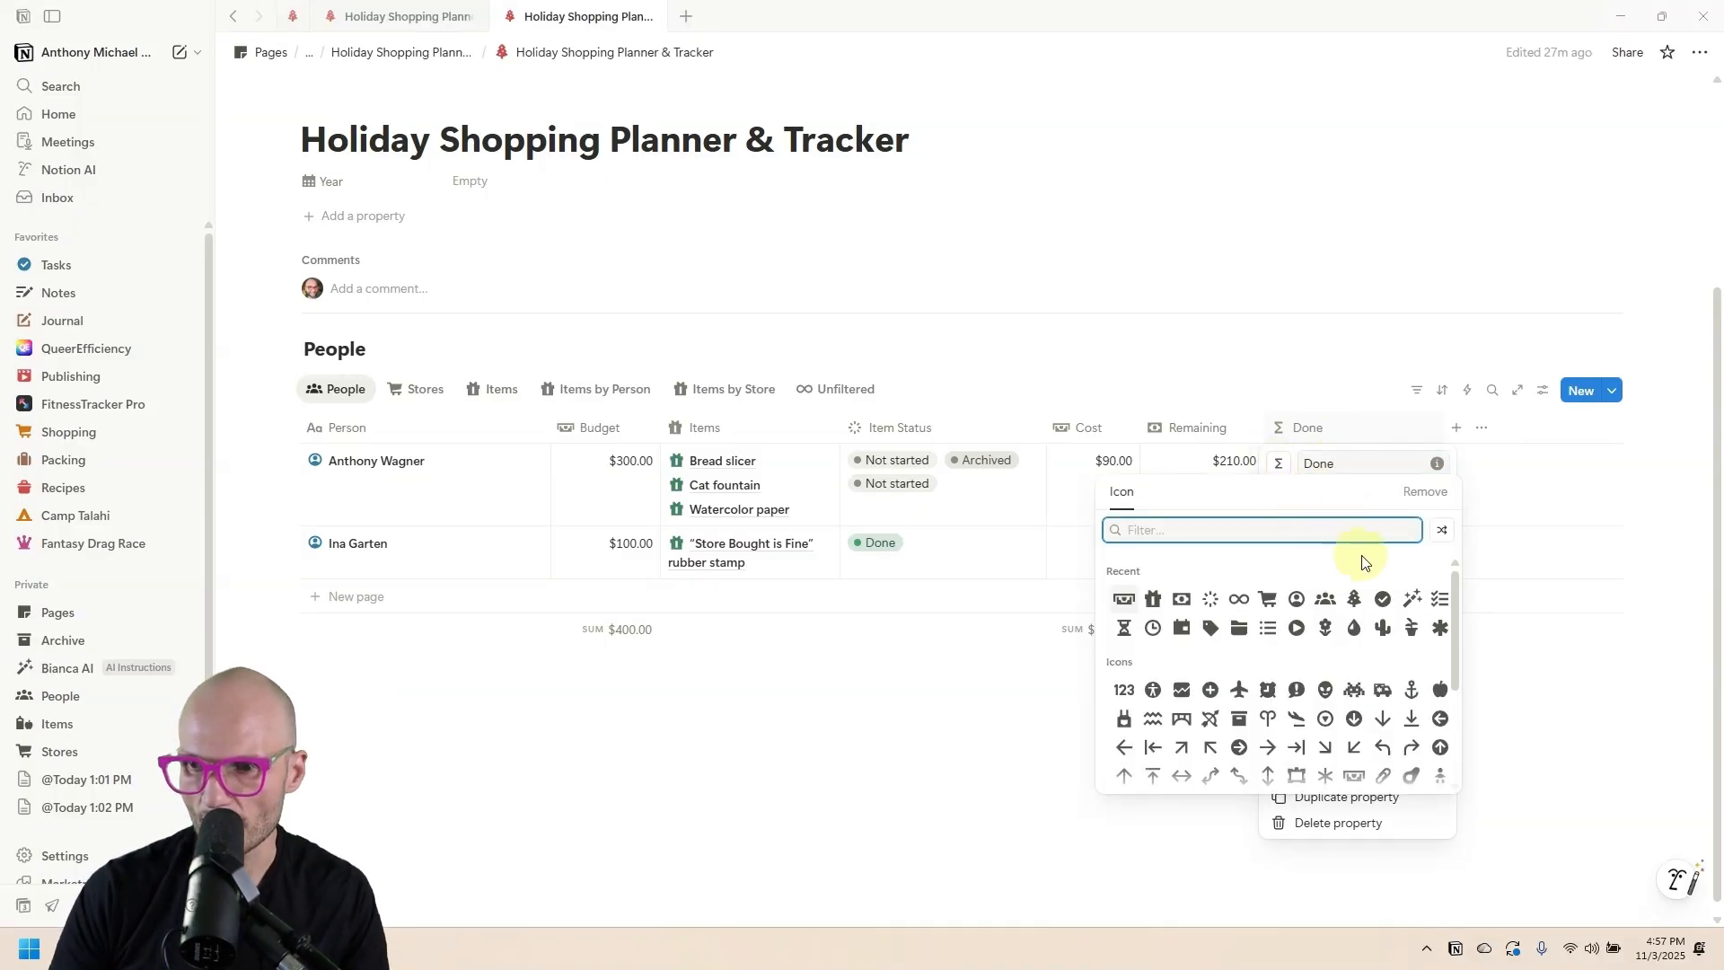
click(1383, 599)
click(1361, 435)
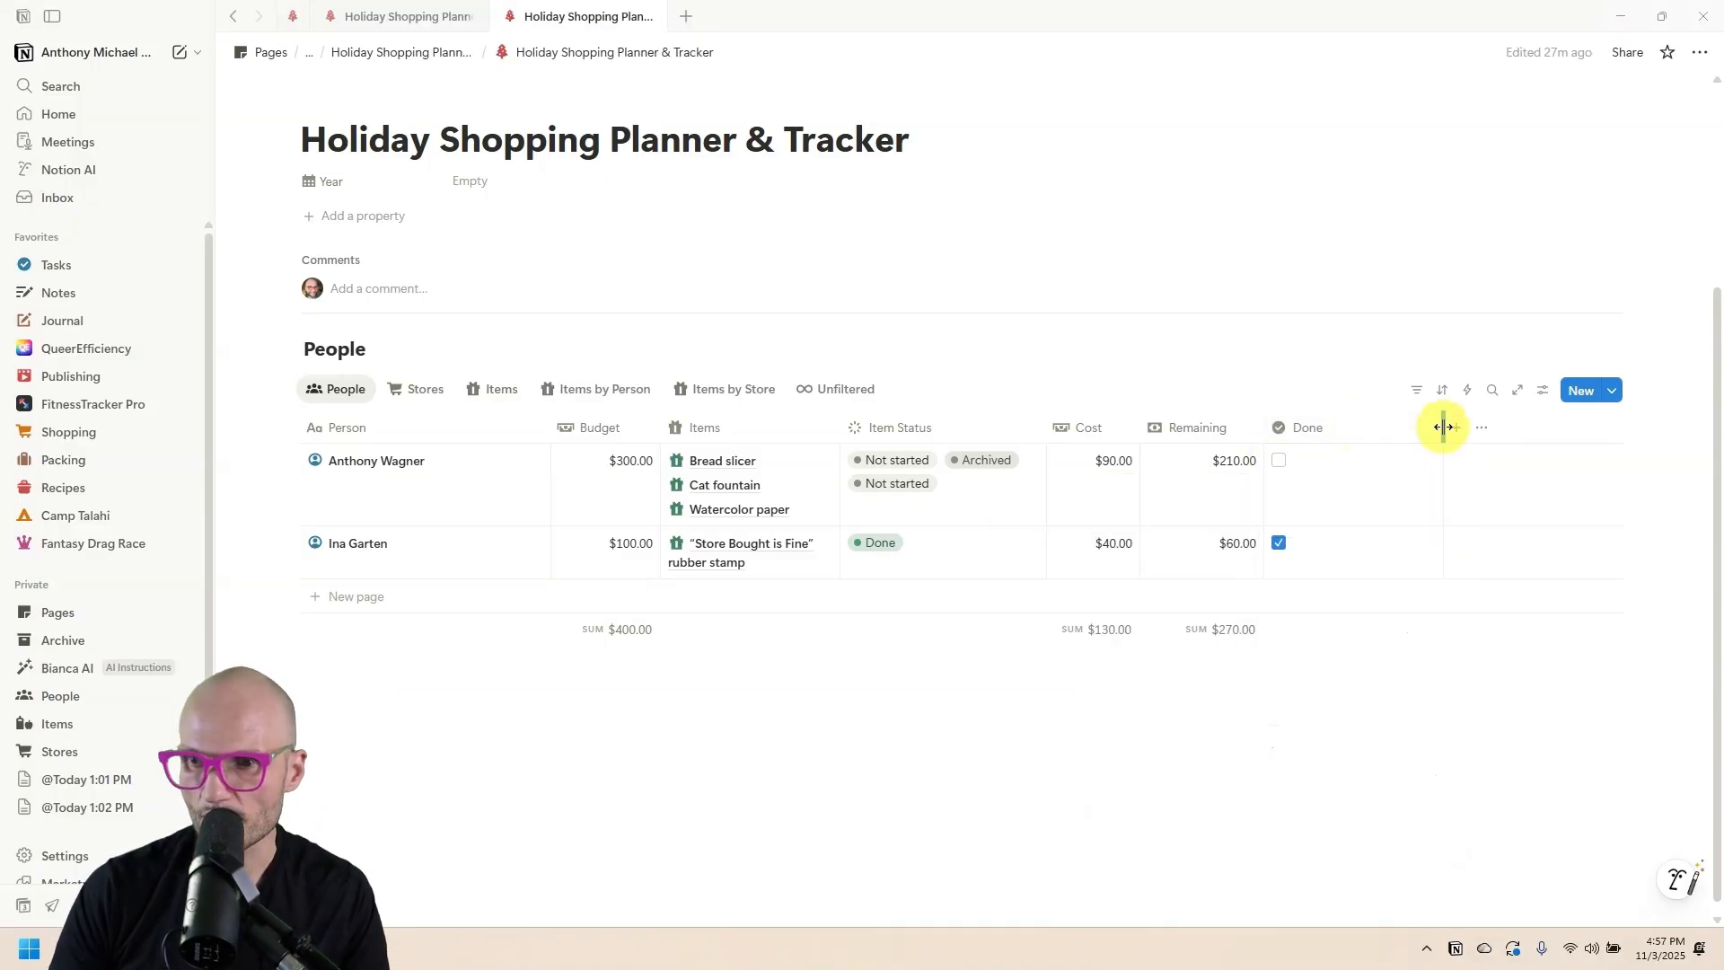
Narrow the Done column to its minimum width.
drag(1443, 427, 1335, 452)
key(alt)
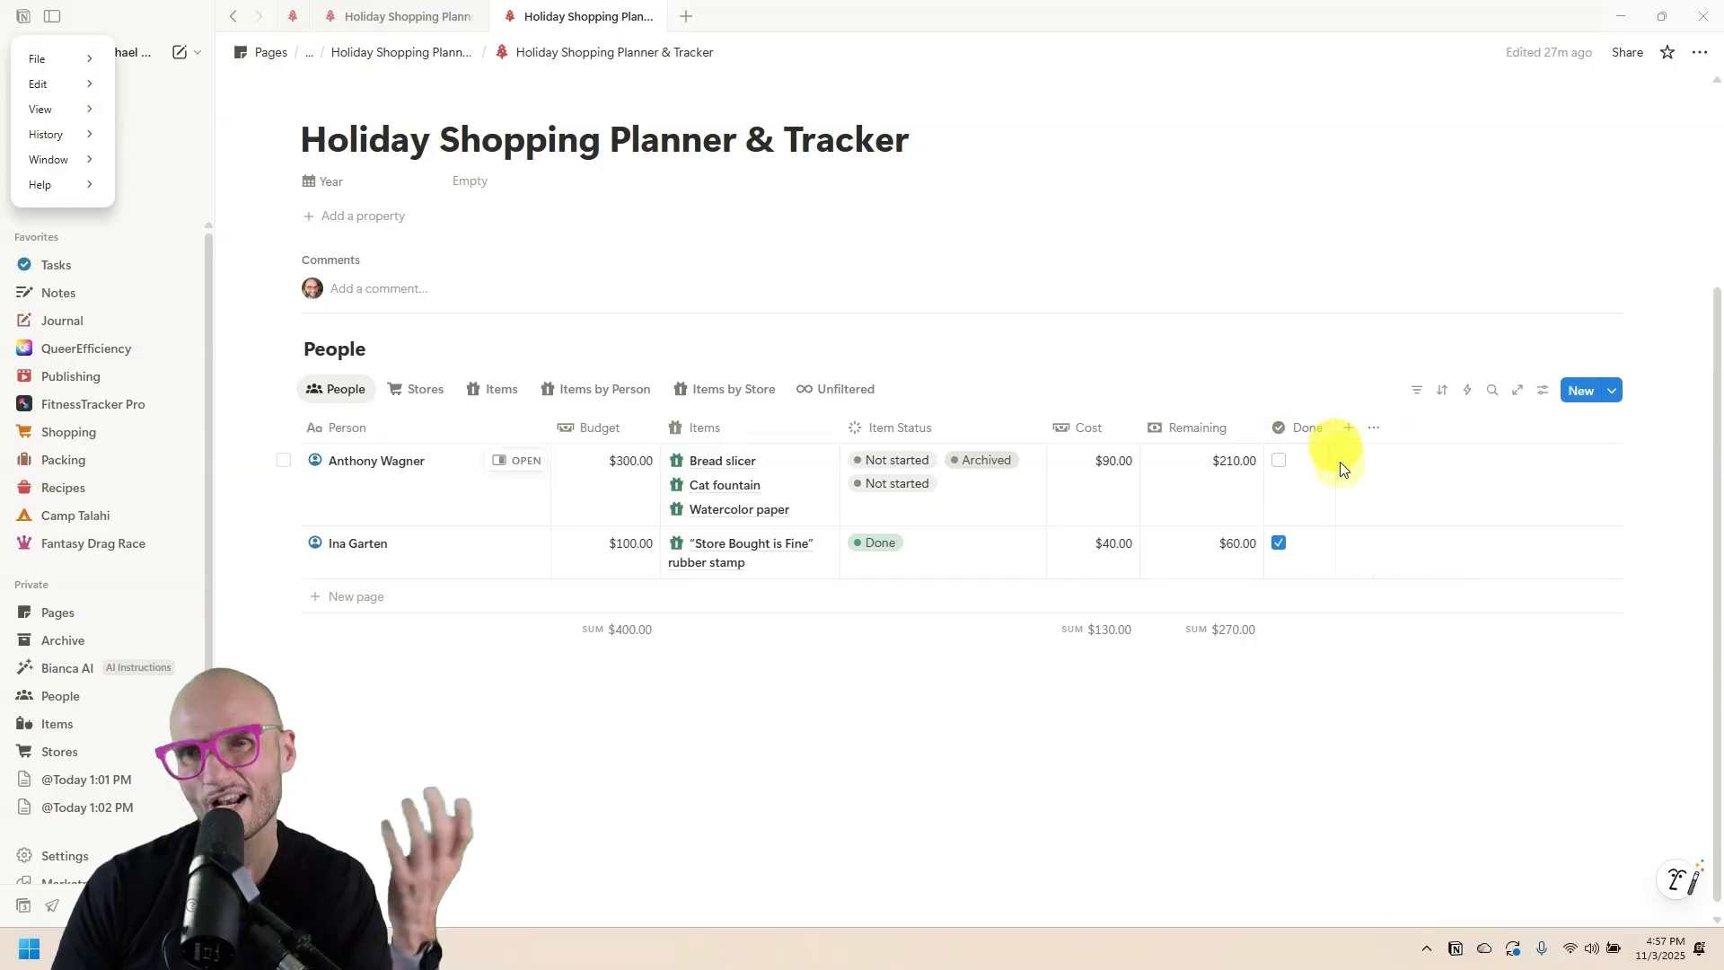
click(1341, 437)
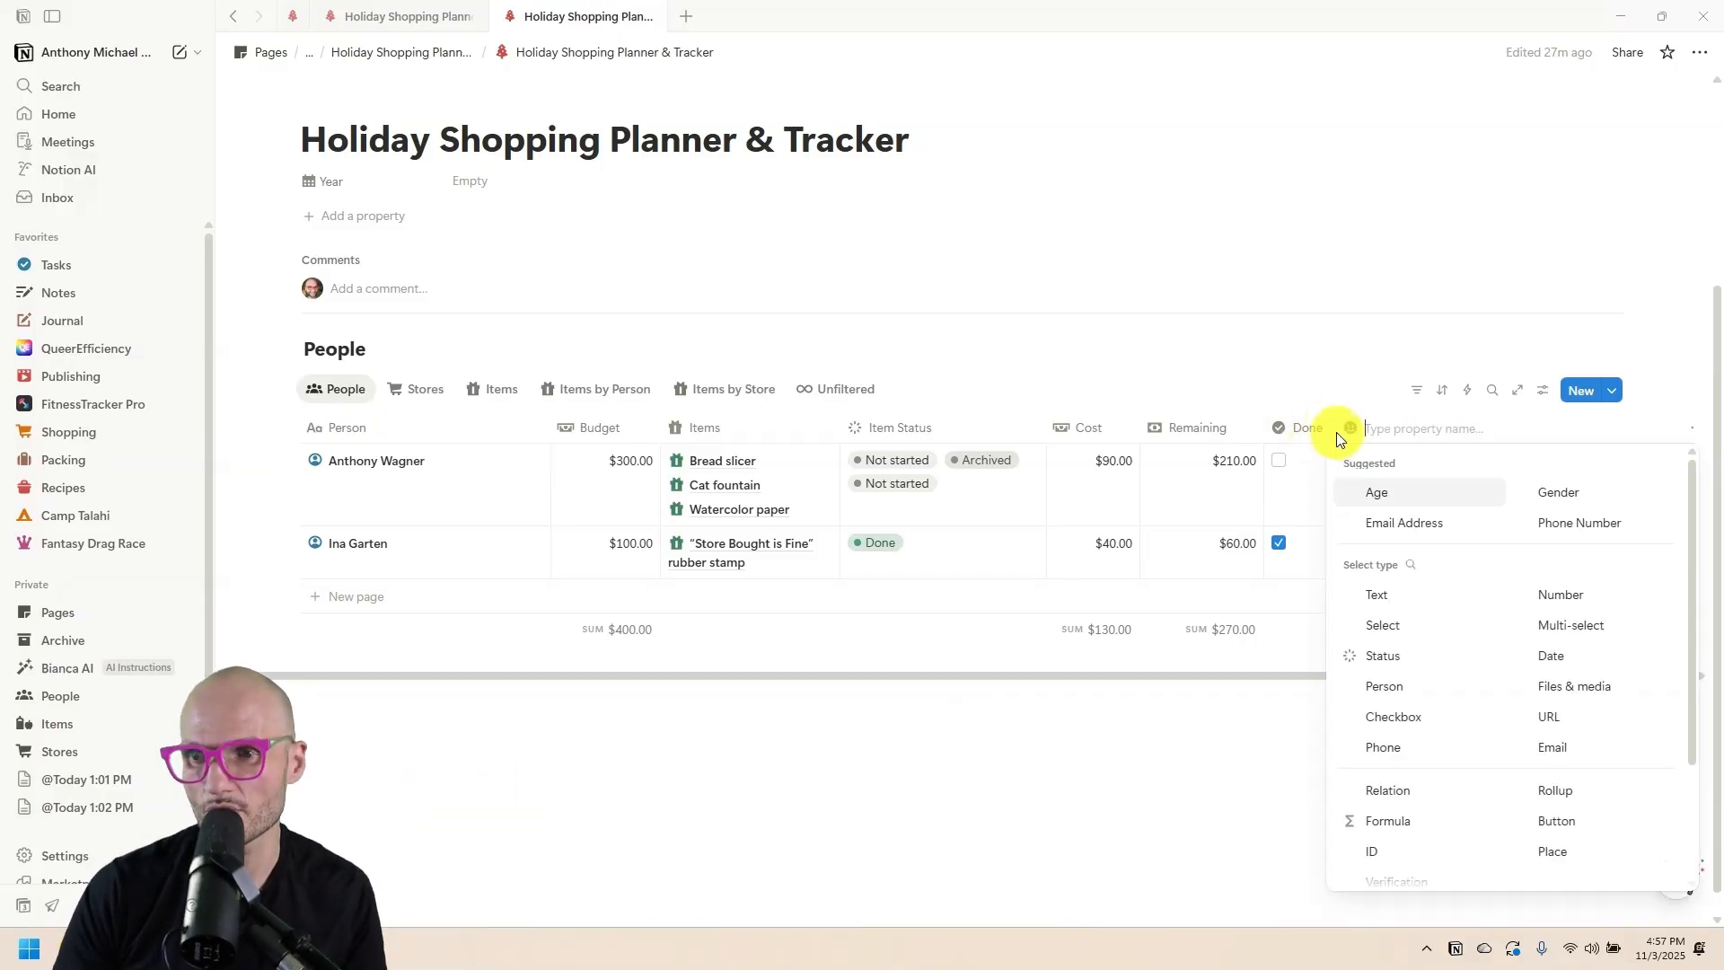
click(1340, 439)
mouse_move(1340, 438)
mouse_down()
mouse_move(1251, 449)
mouse_move(1343, 431)
mouse_up()
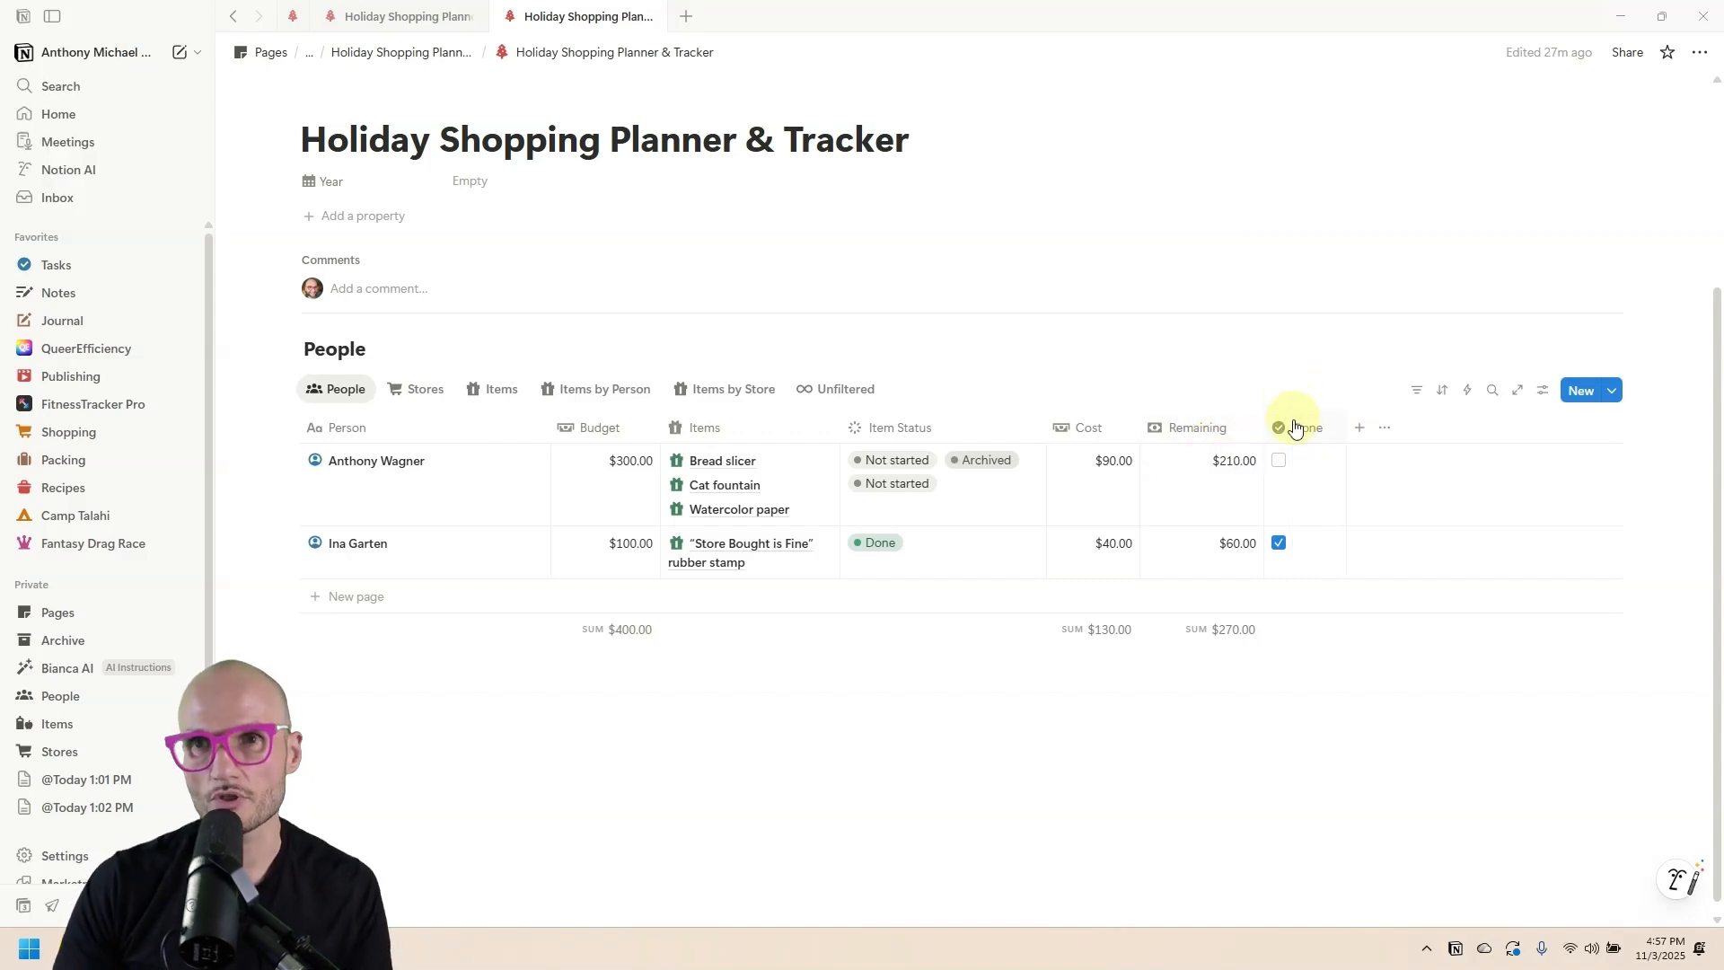
Add a conditional color rule: Done is checked gives a green background.
click(1539, 389)
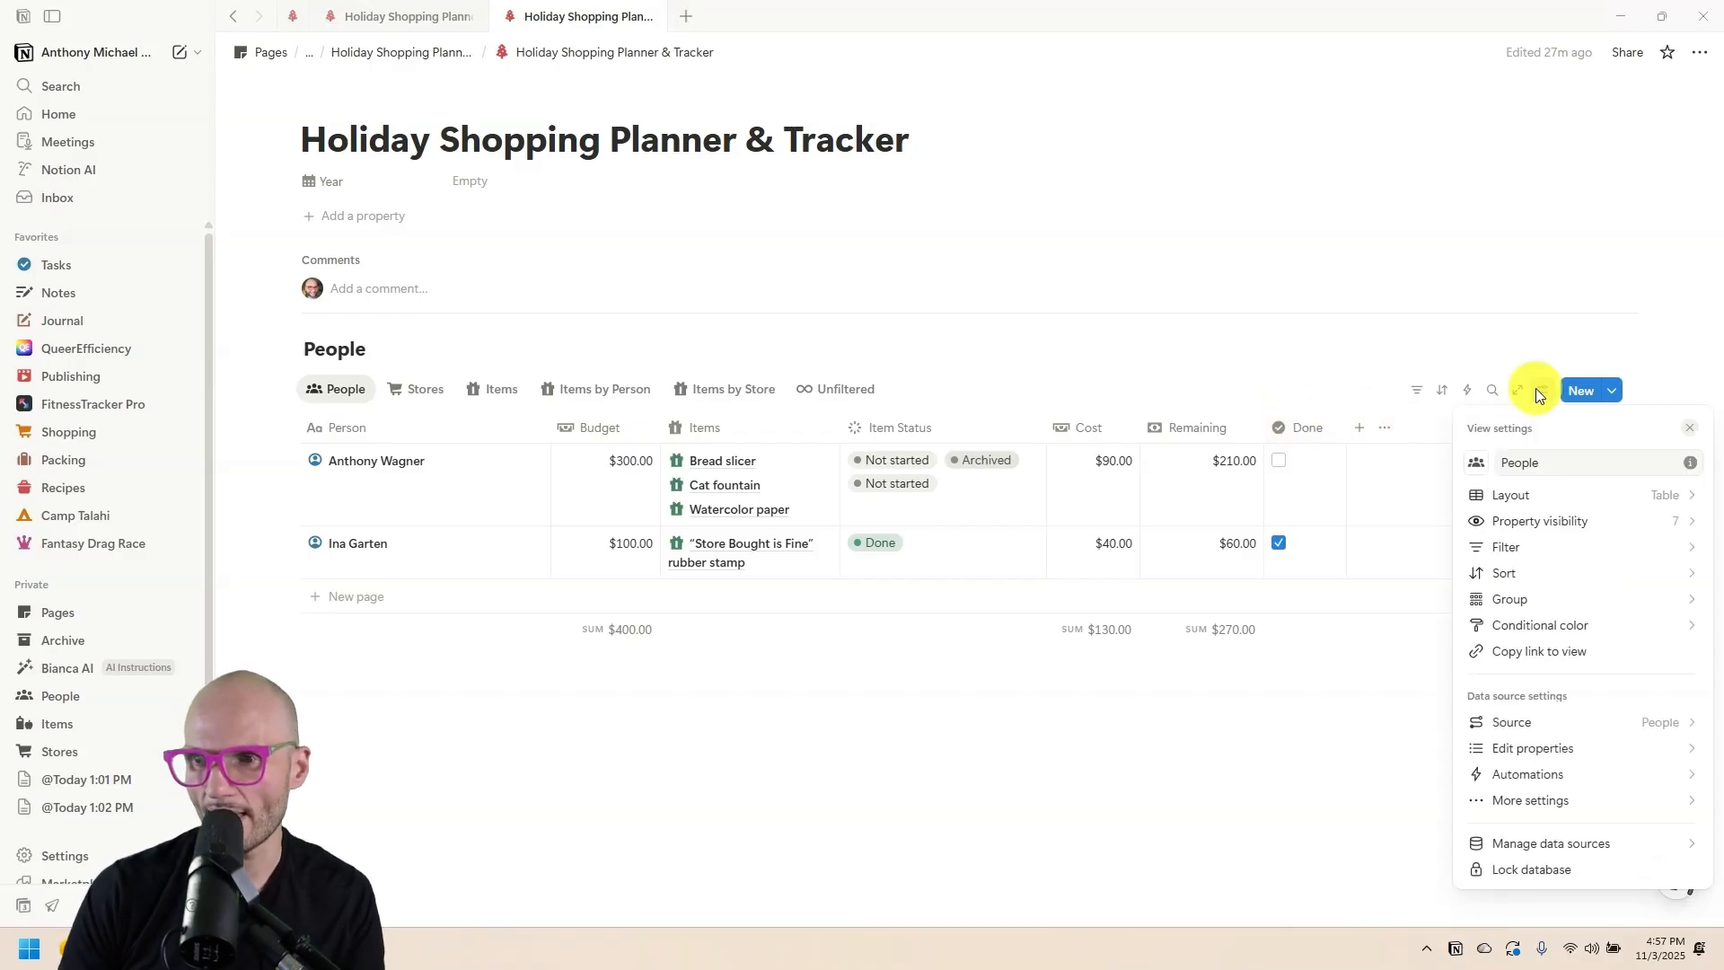
click(1567, 616)
click(1575, 574)
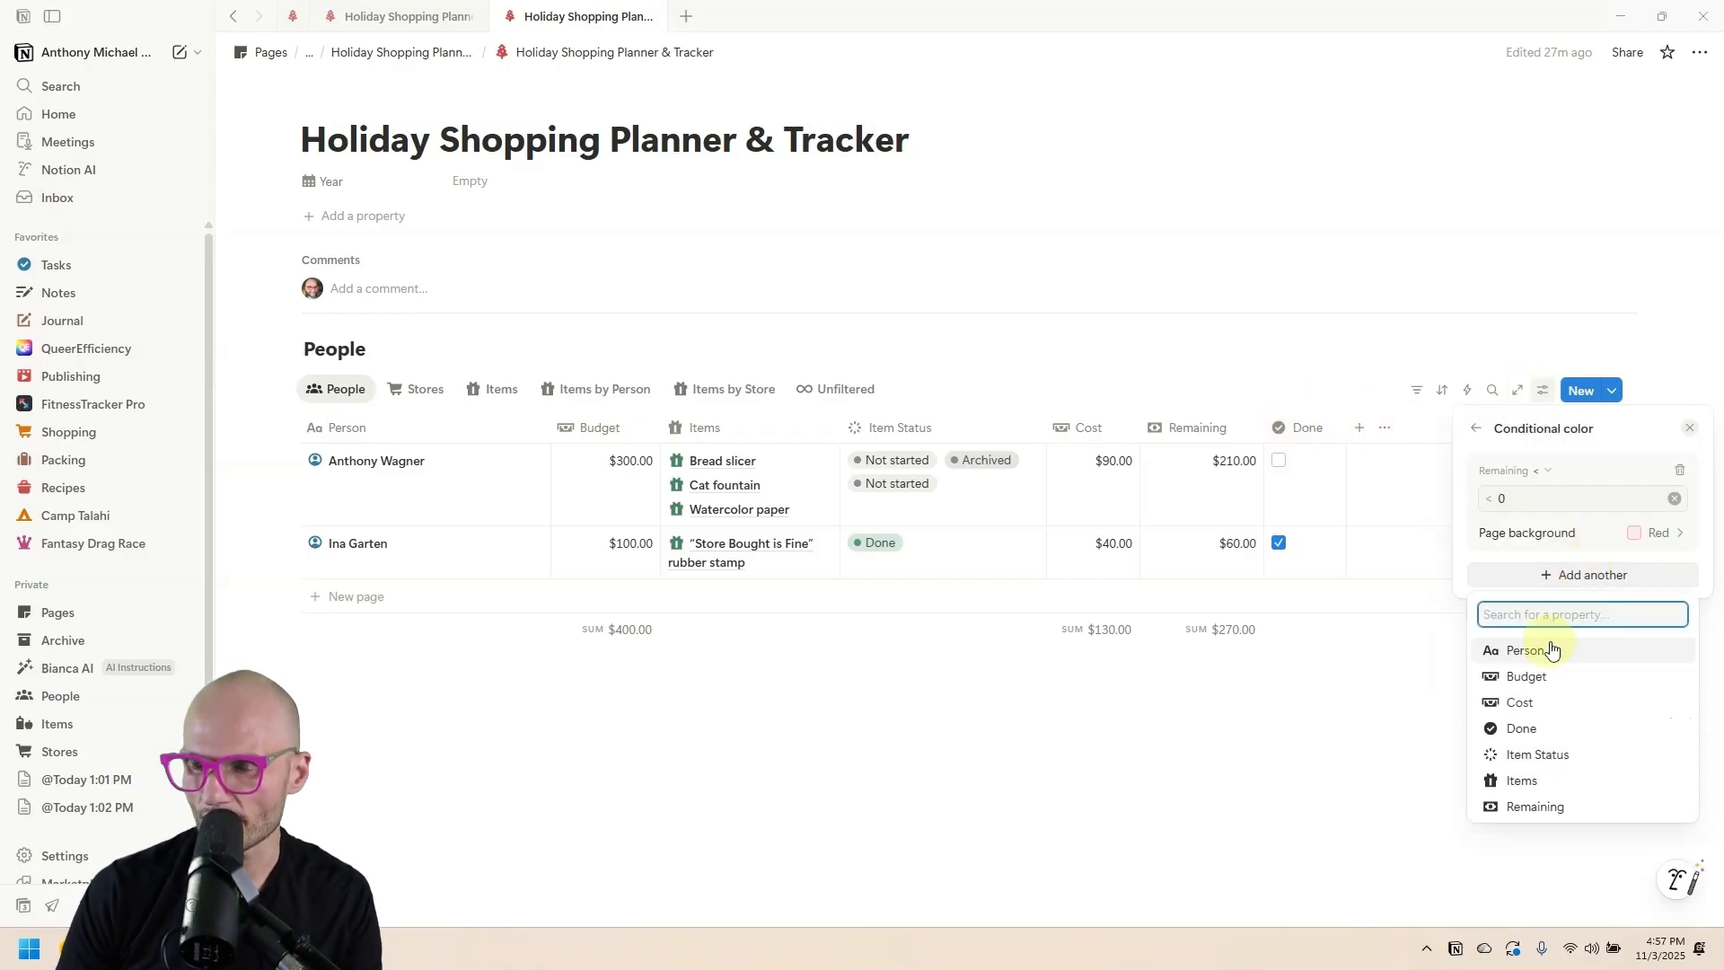
click(1558, 727)
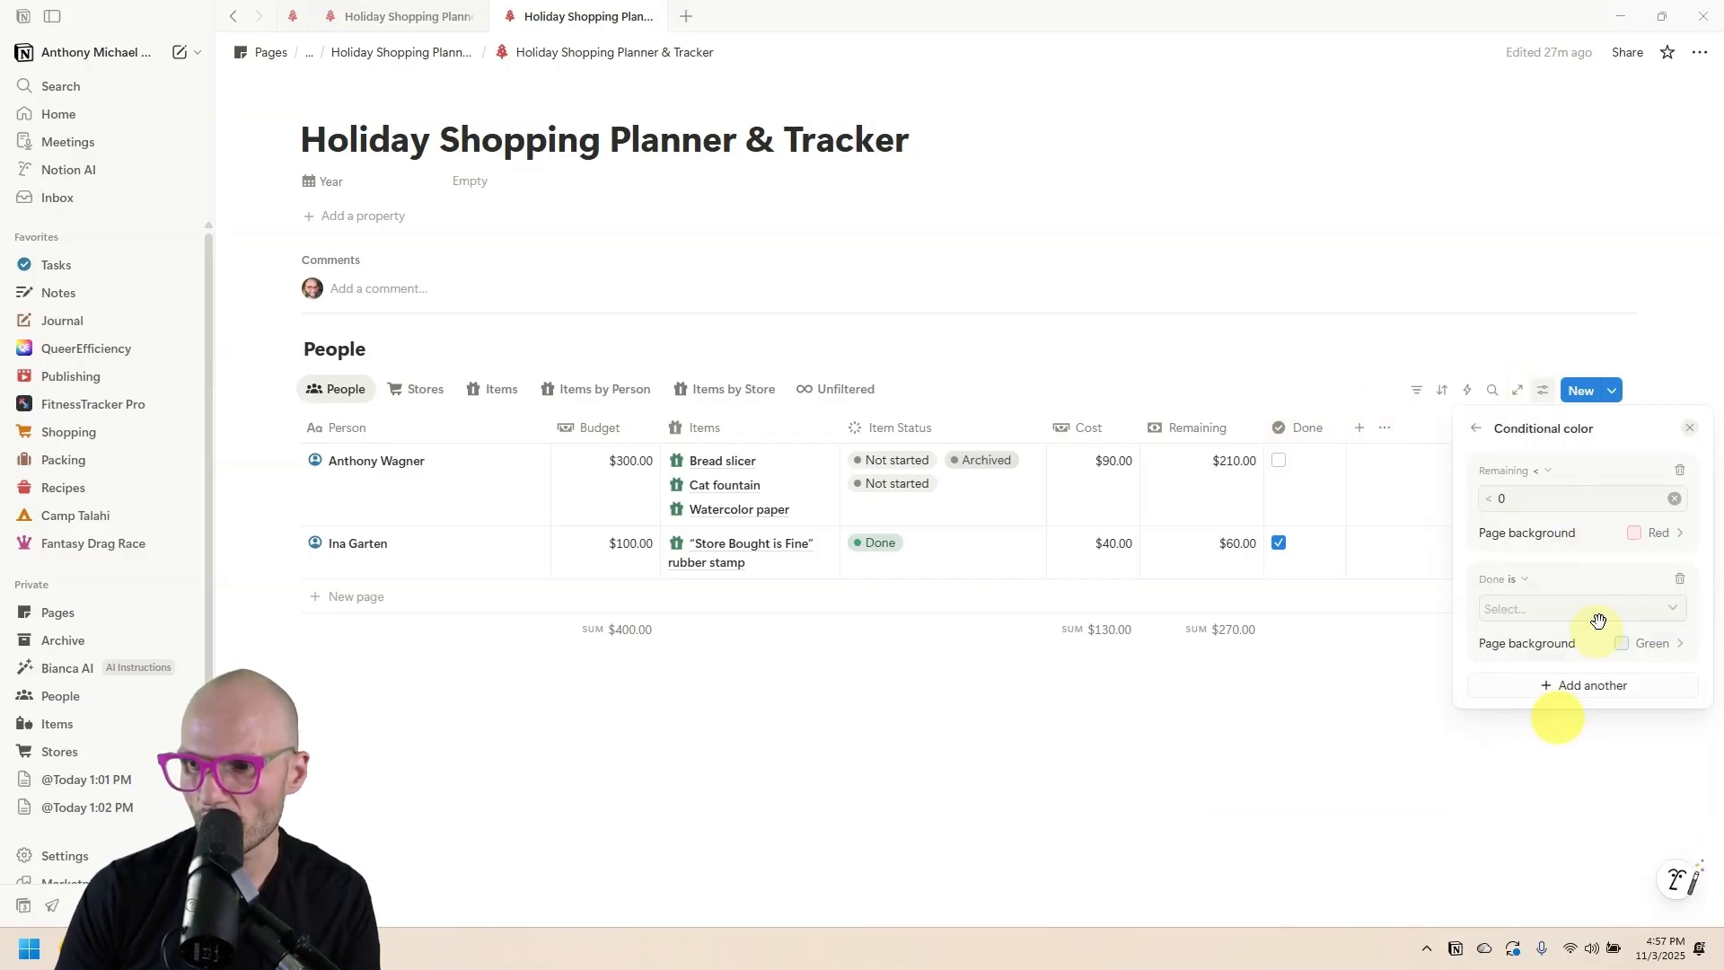
click(1543, 611)
click(1530, 669)
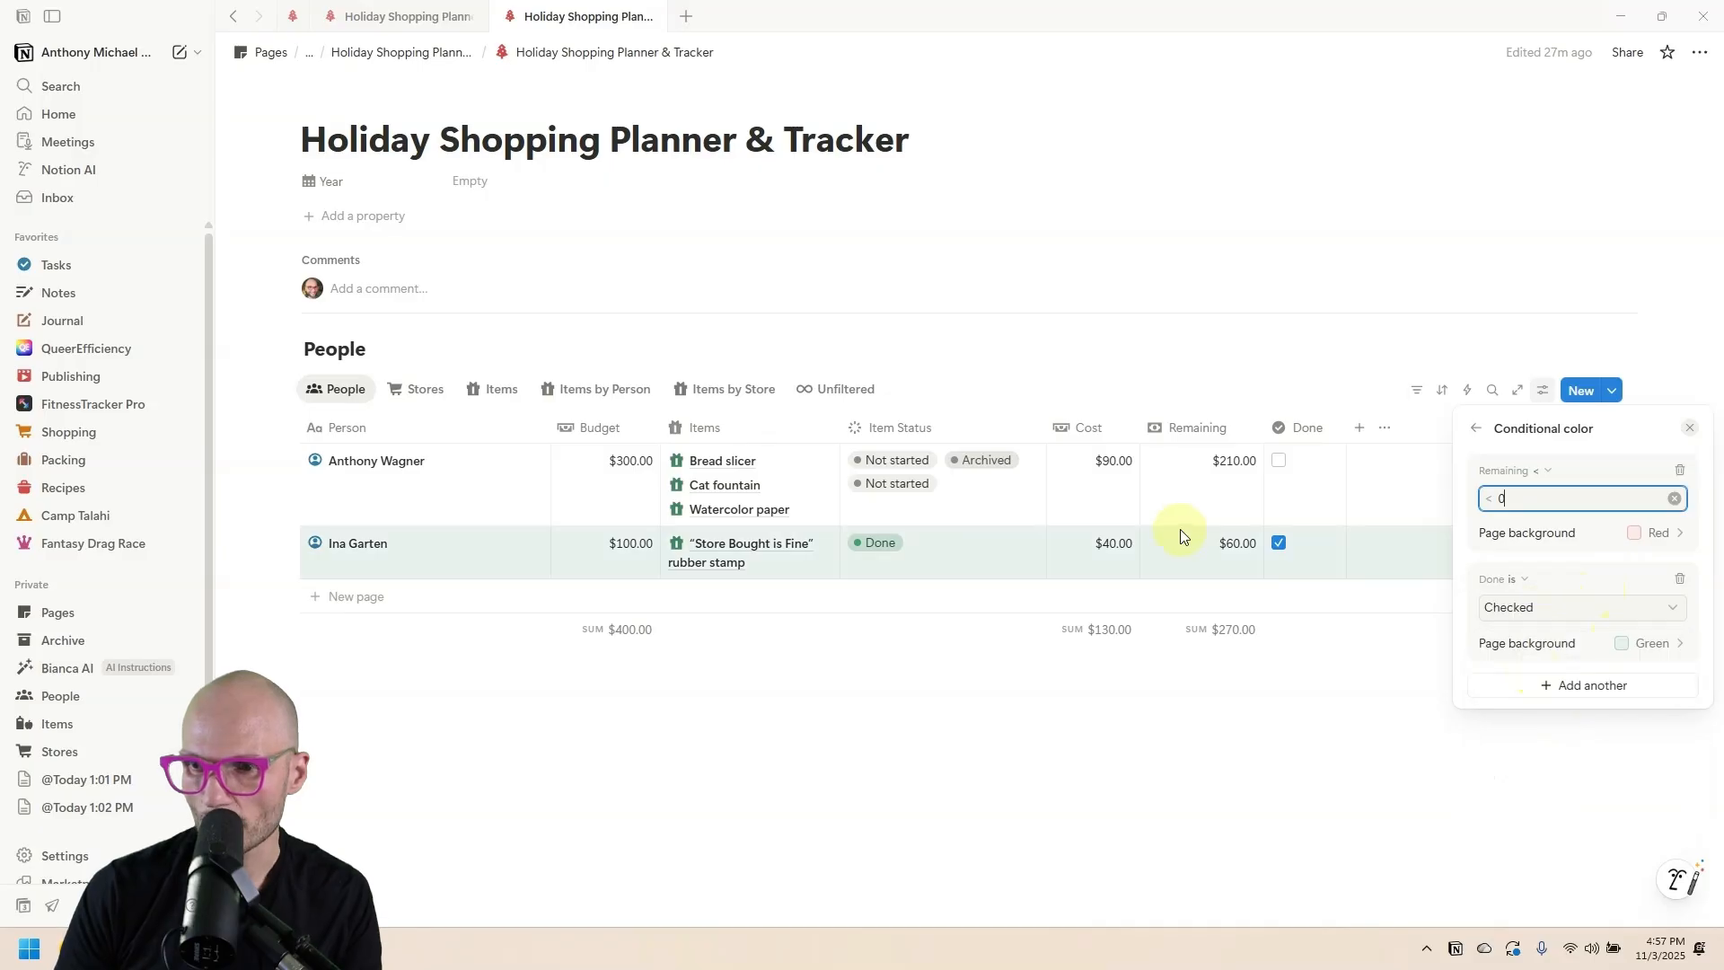
click(1475, 428)
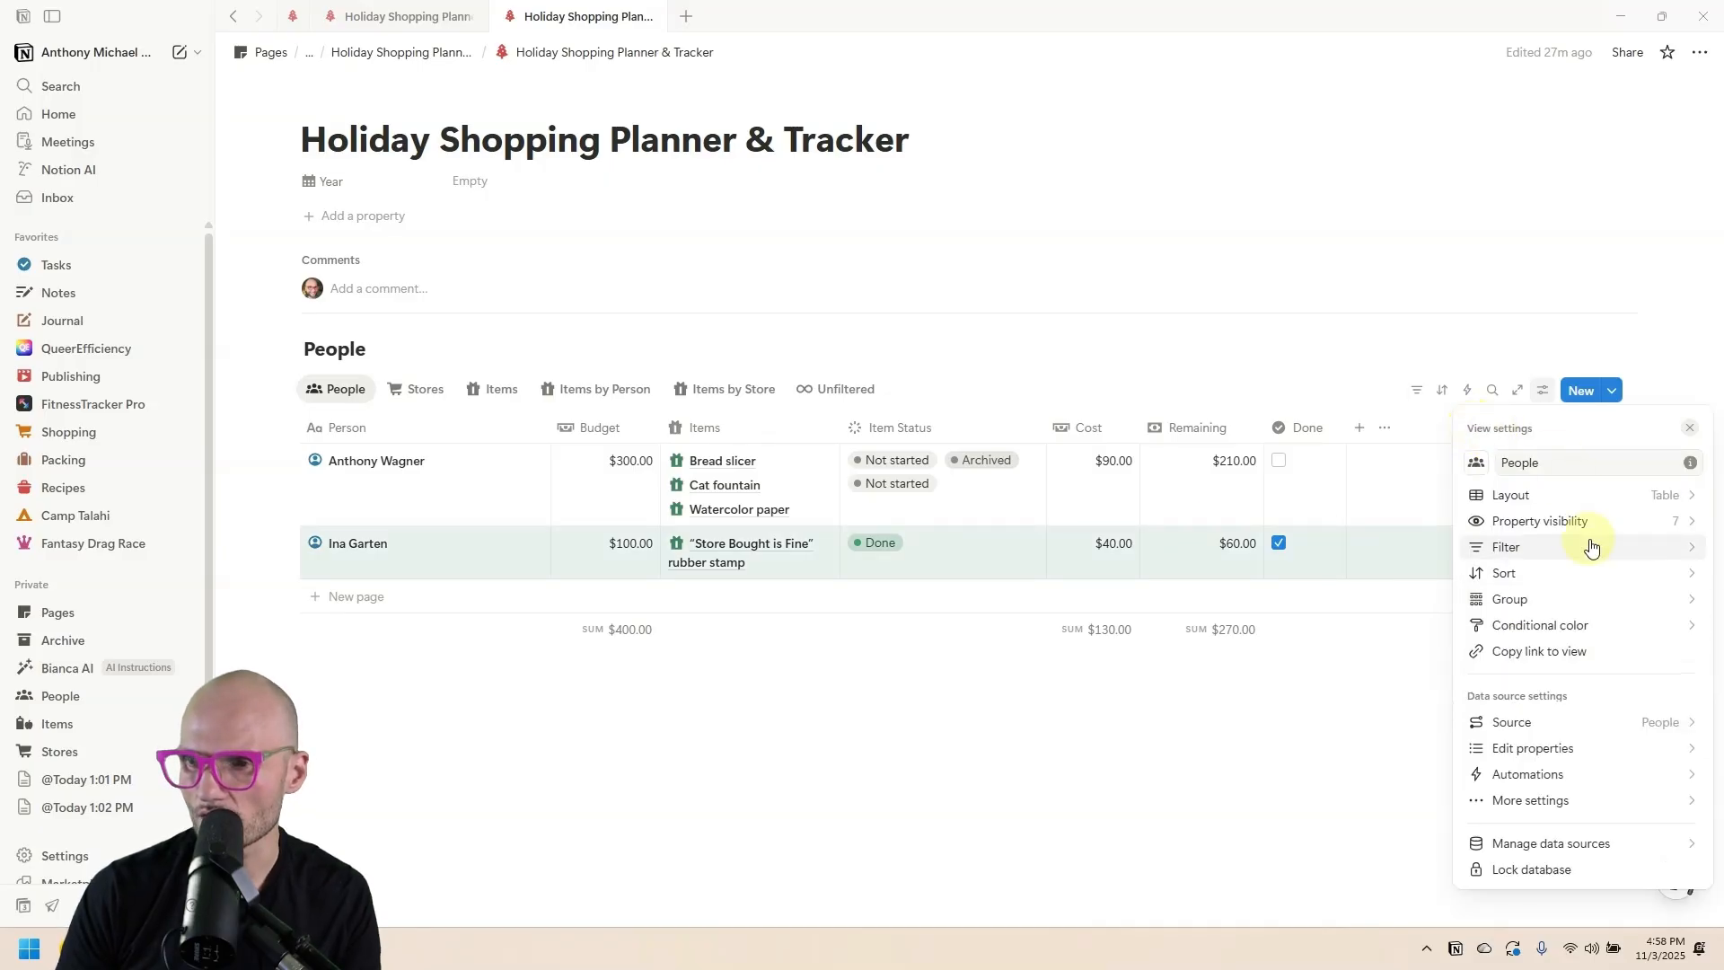
Move the green Done rule above the red Remaining-below-zero rule.
click(1571, 626)
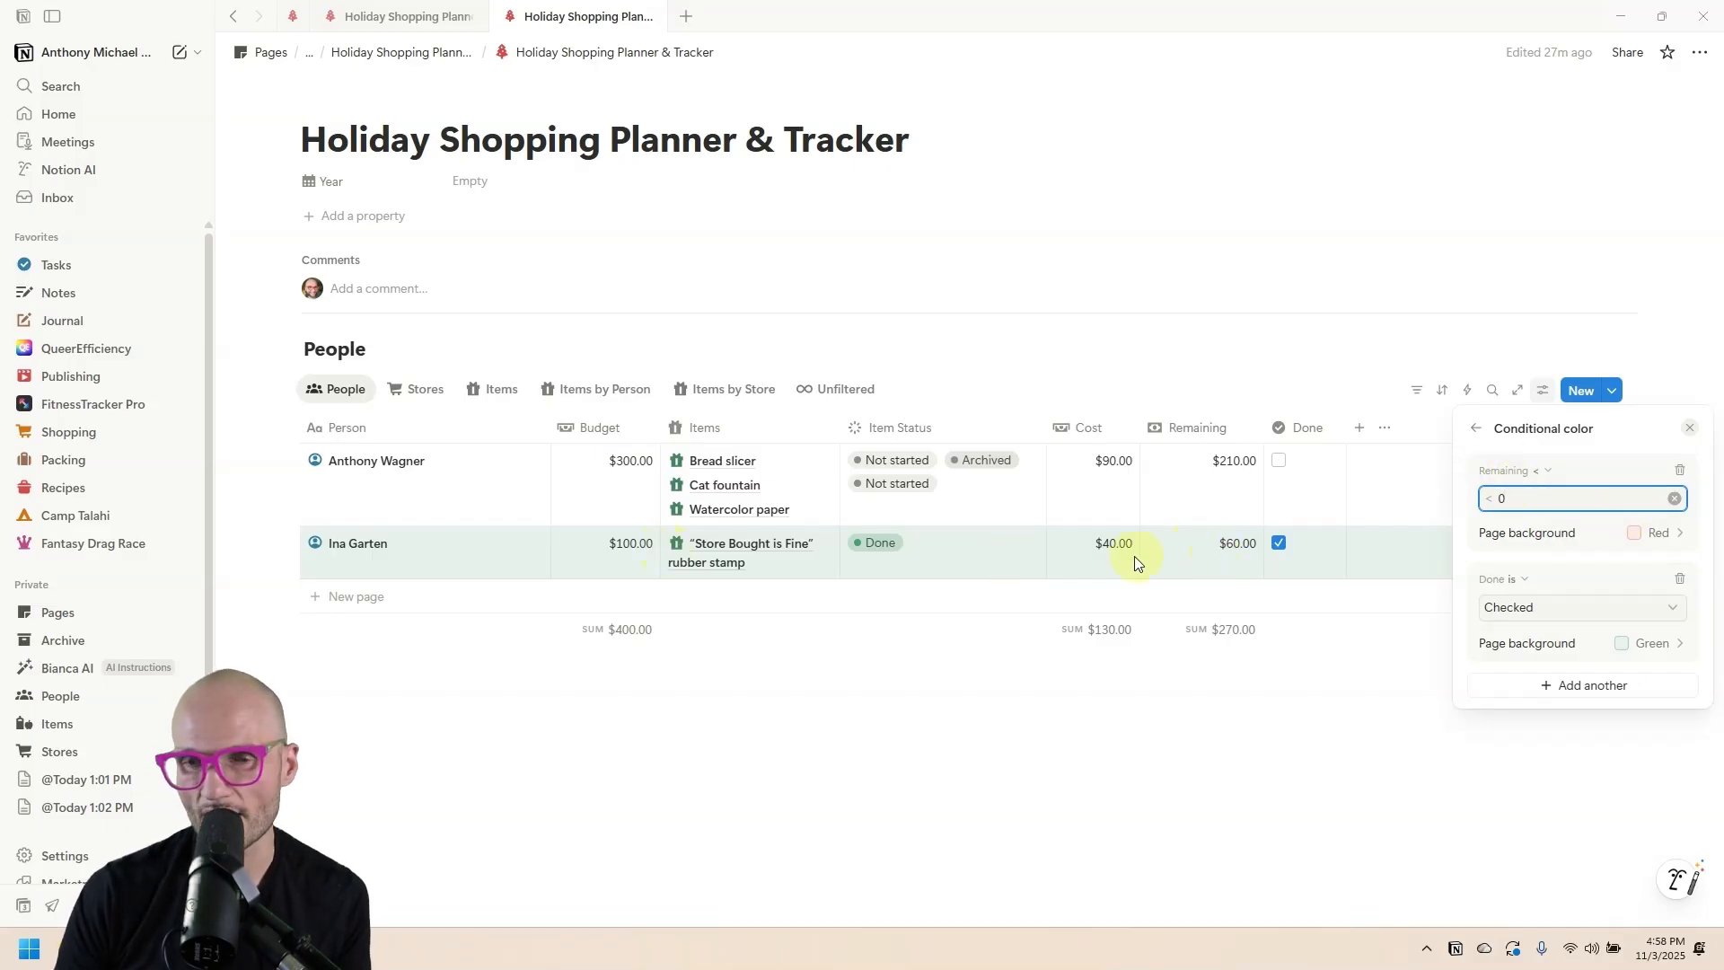
drag(1559, 576, 1558, 492)
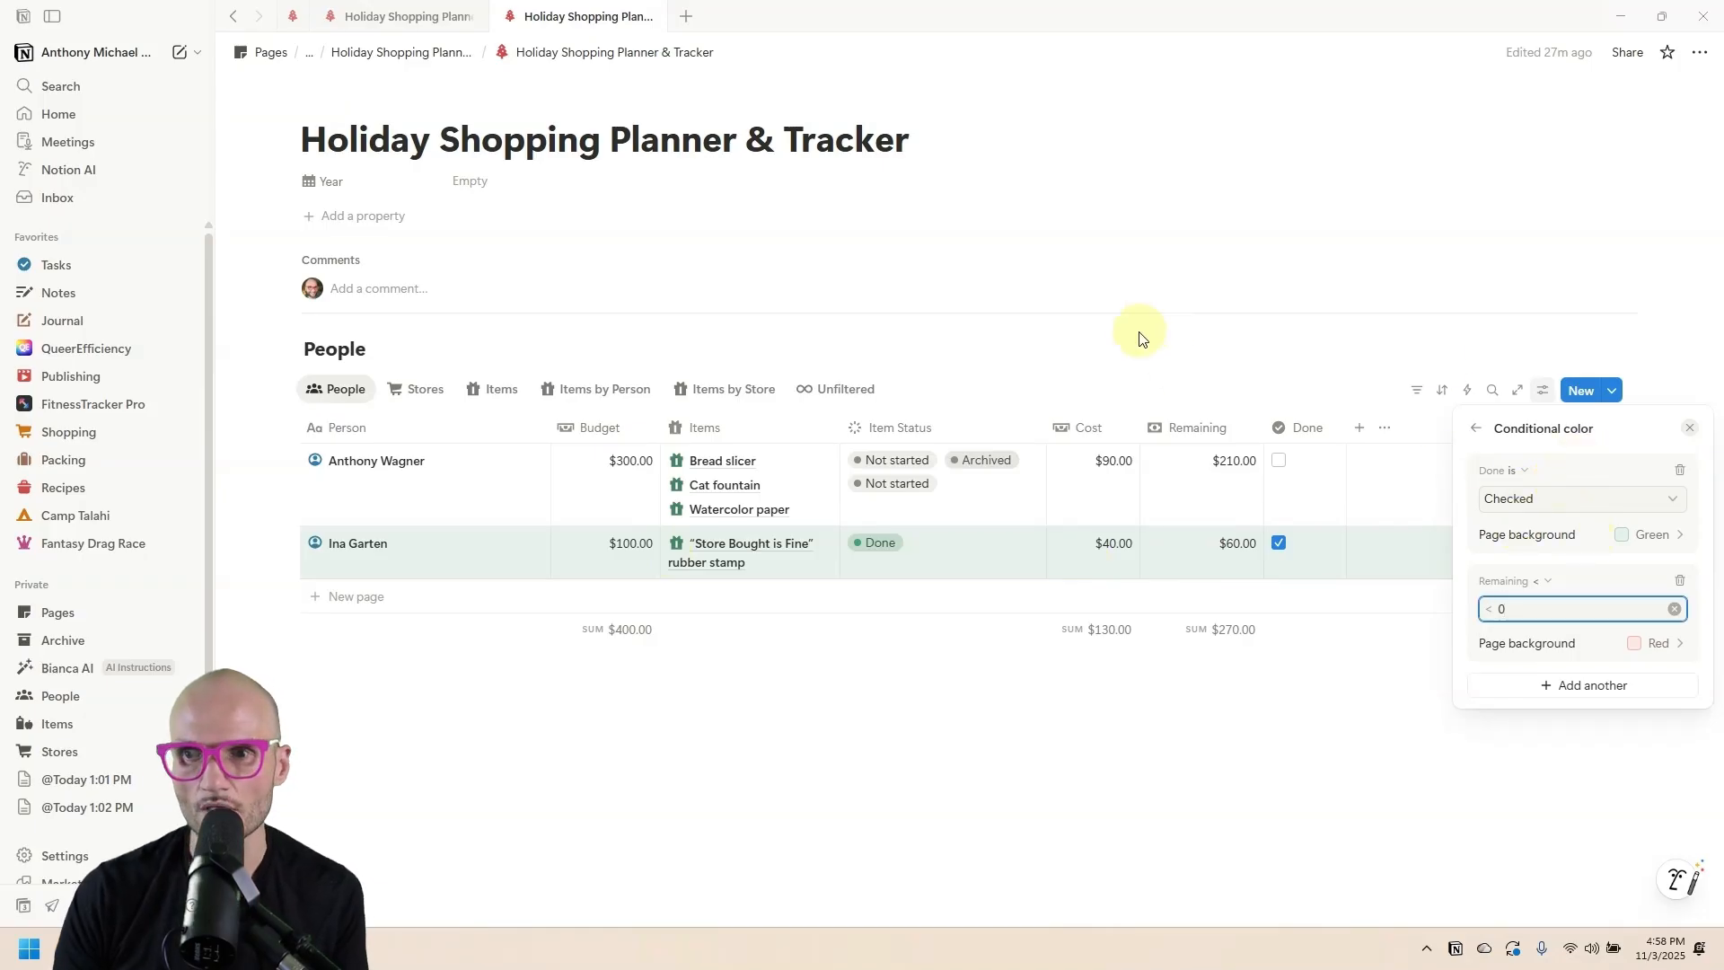
key(Escape)
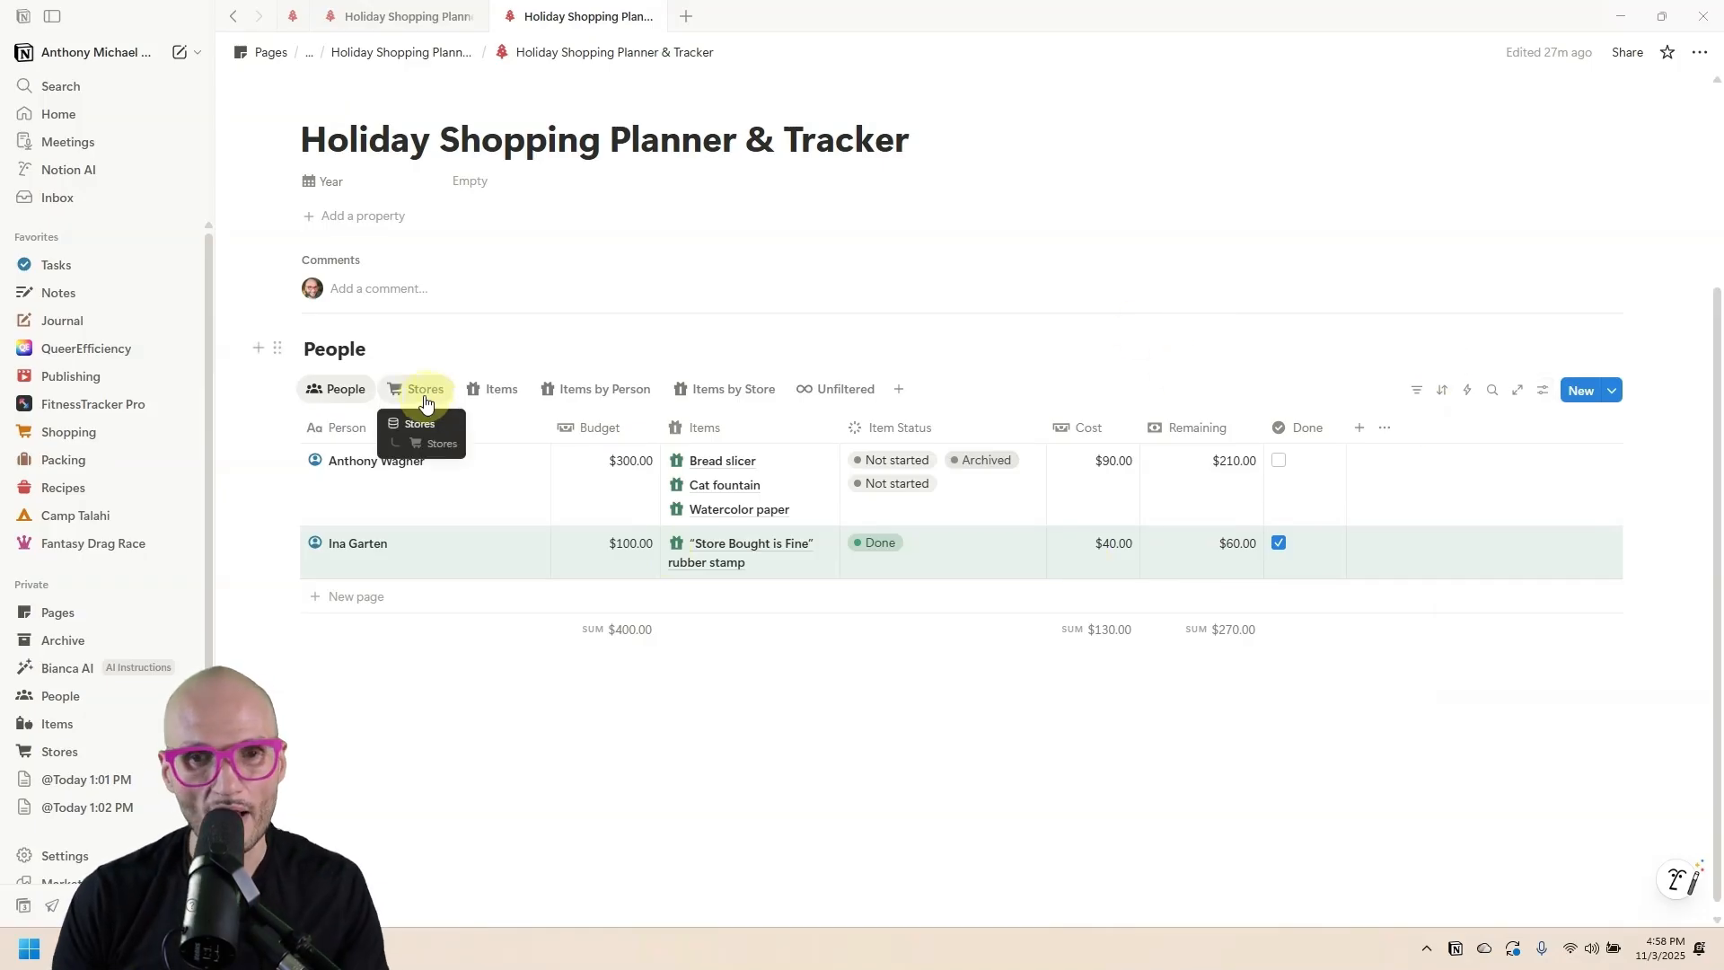
Compare the Stores and Items views in both browser tabs' planner copies.
click(423, 399)
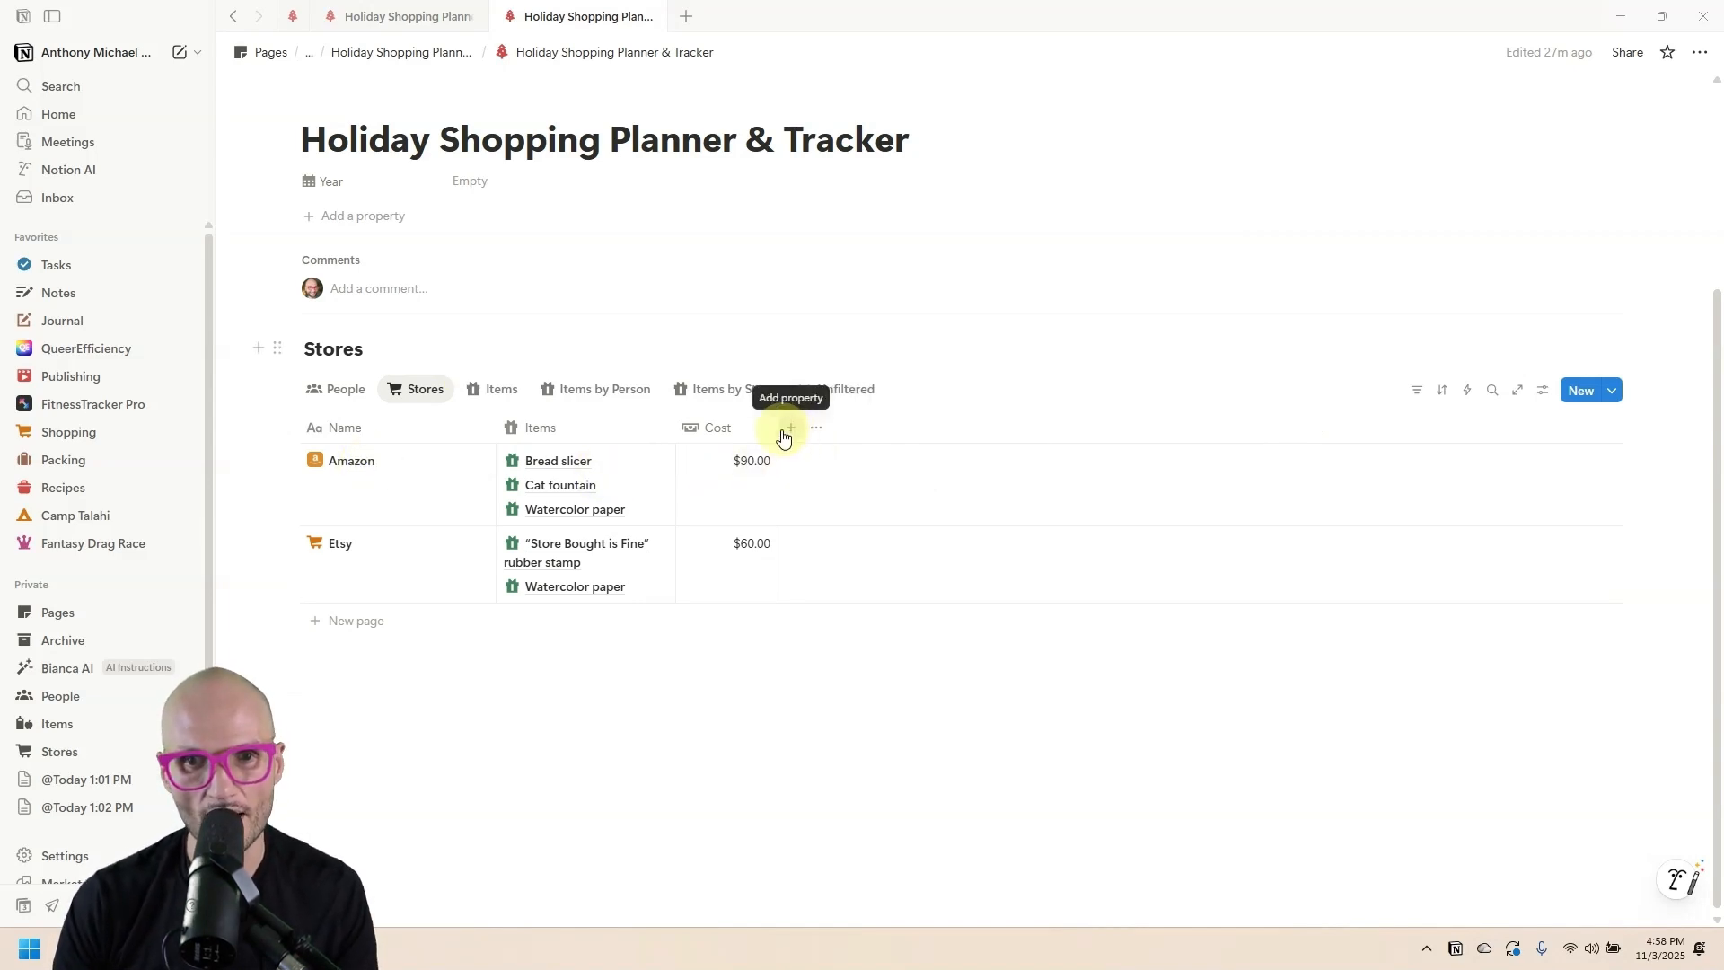
click(400, 16)
click(493, 398)
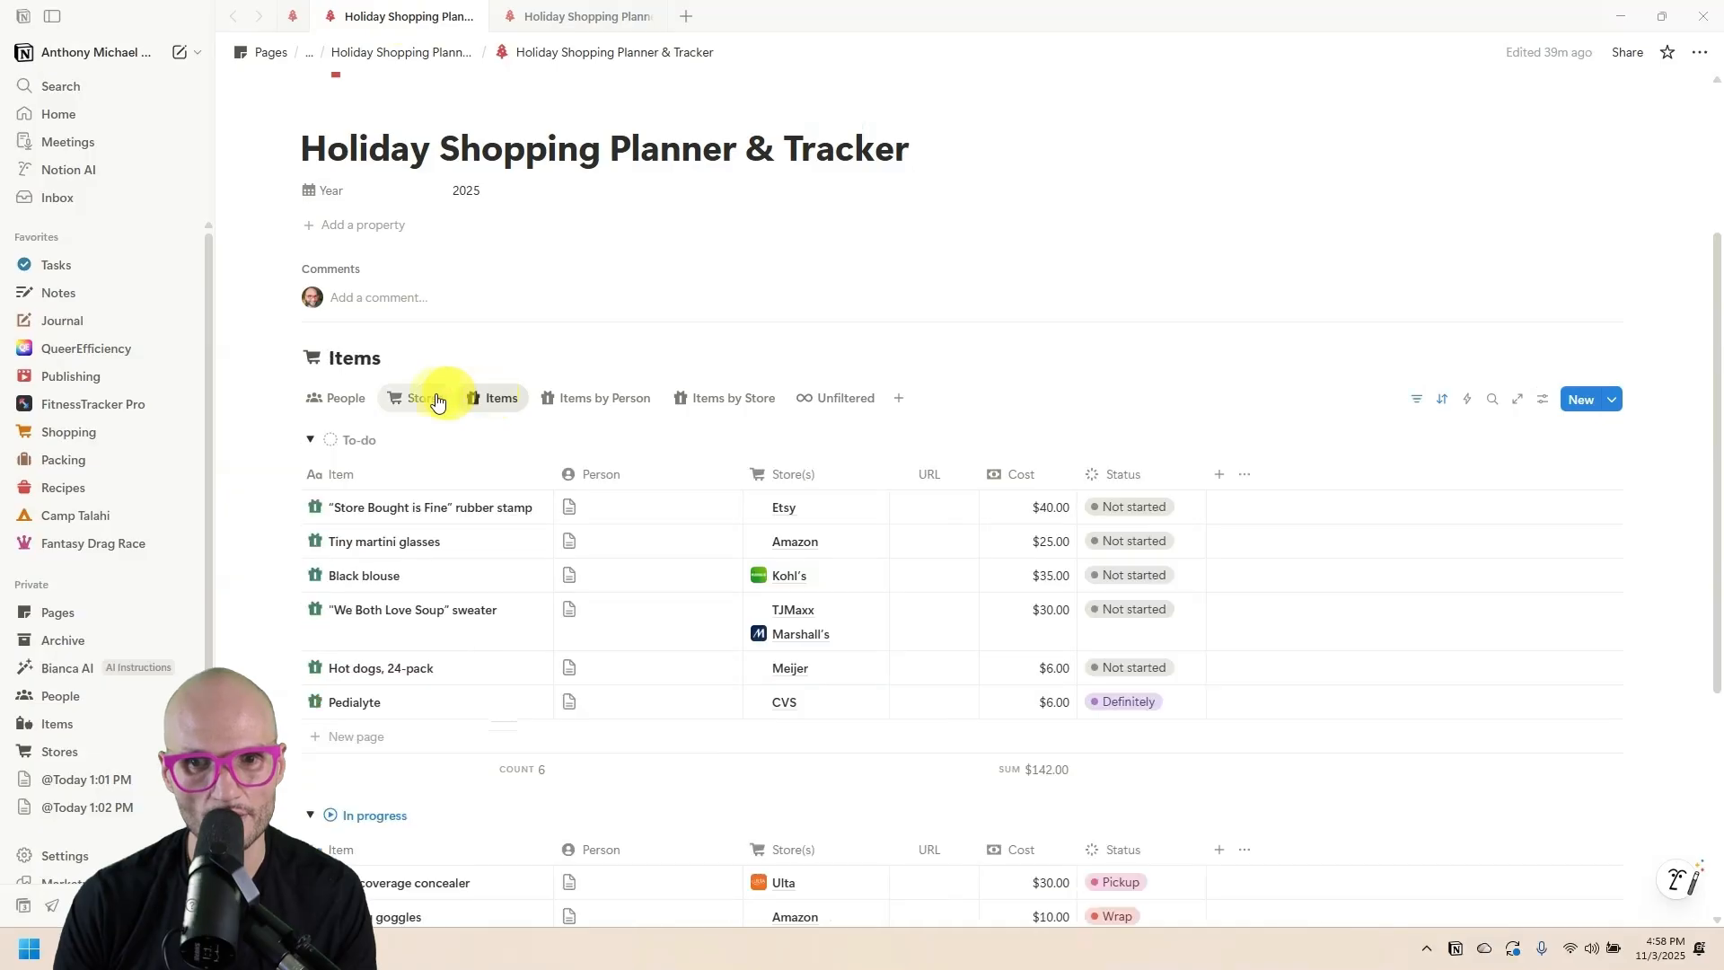
click(438, 399)
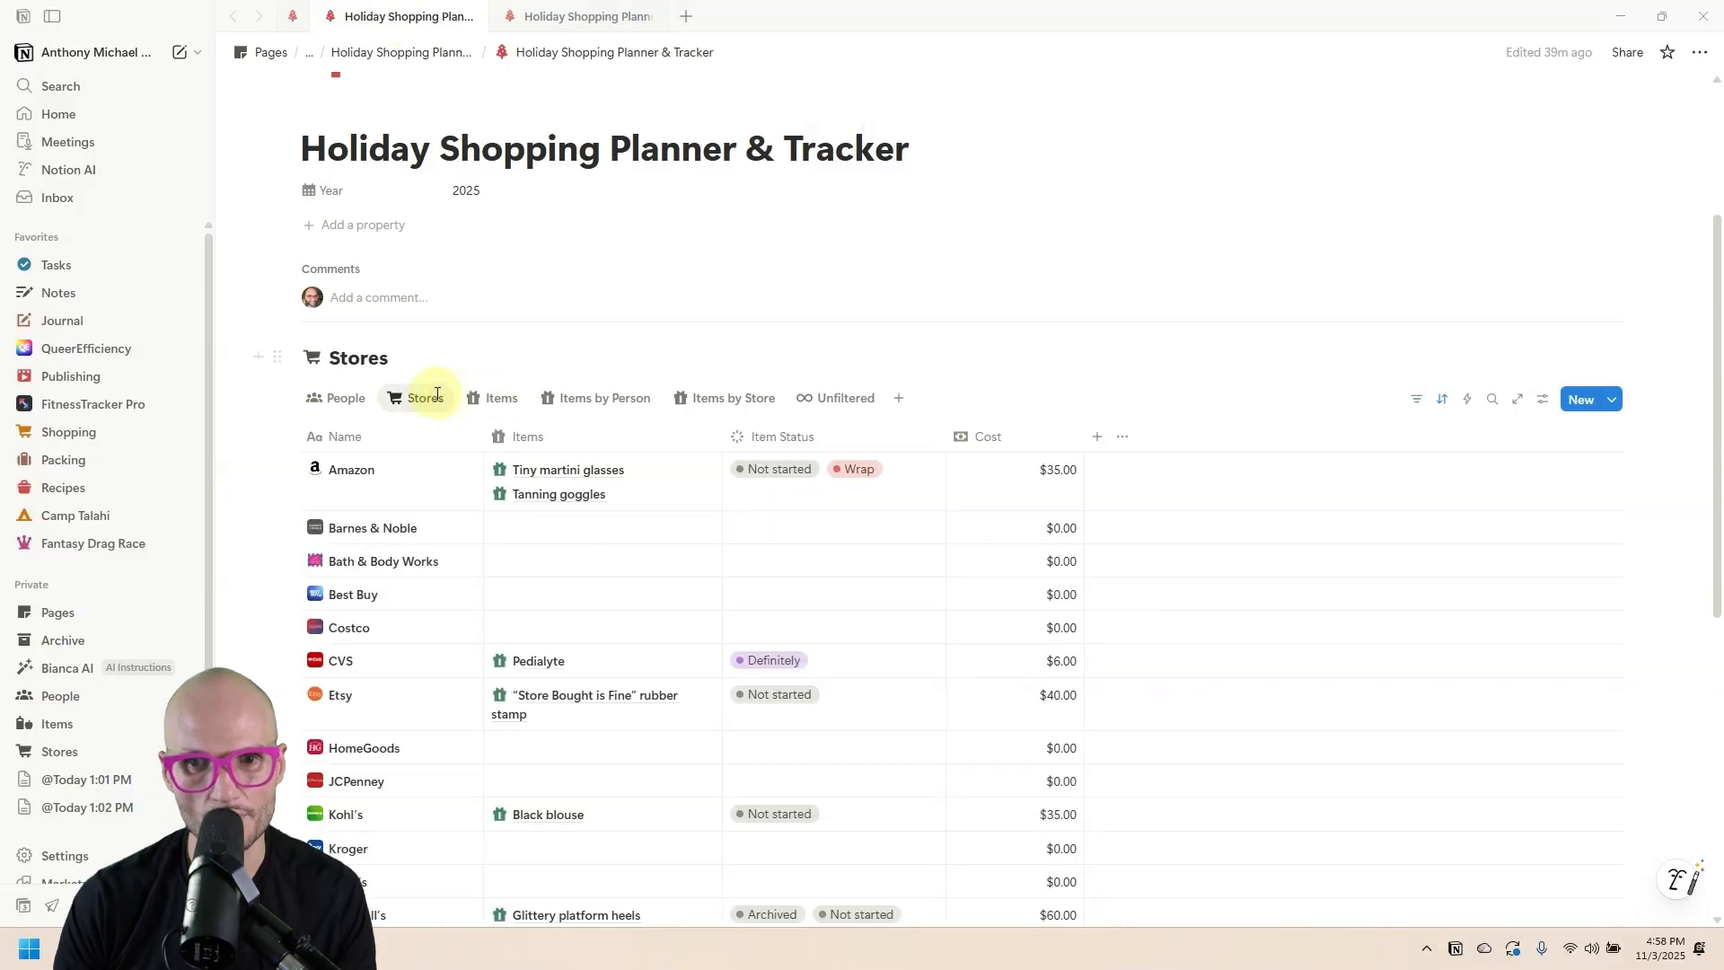
click(530, 11)
Add a Rollup property to Stores named Item Status with a status-style icon.
click(795, 430)
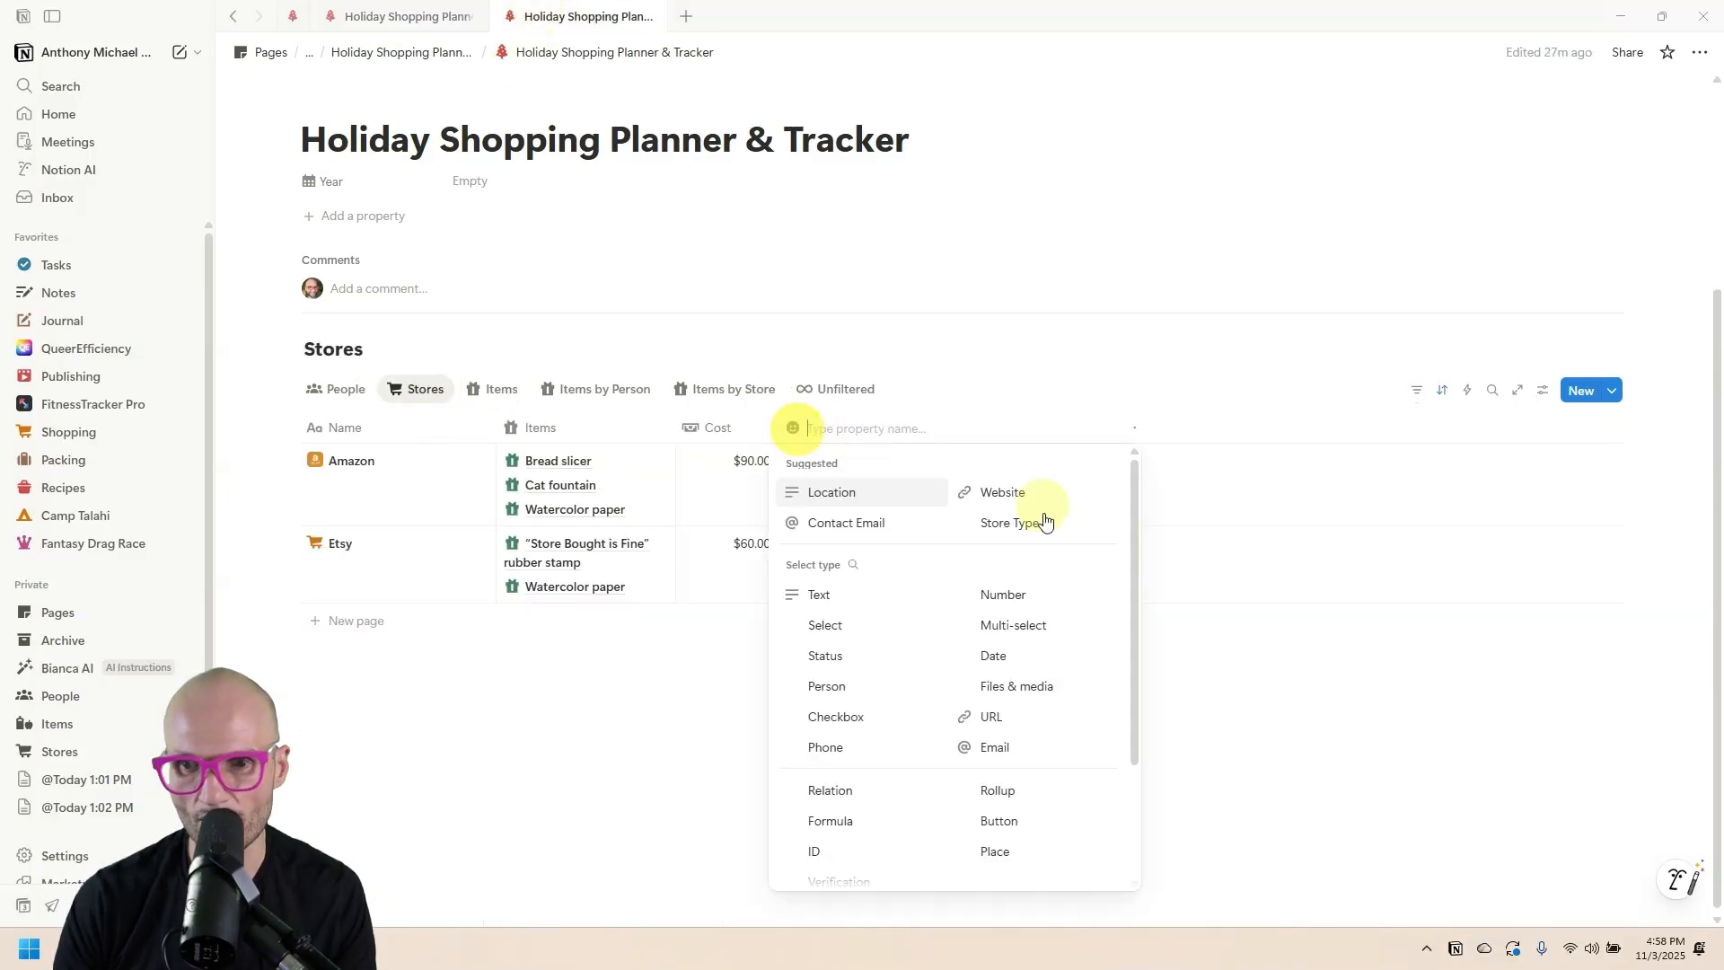
scroll(889, 650, down, 3)
click(1001, 702)
click(868, 436)
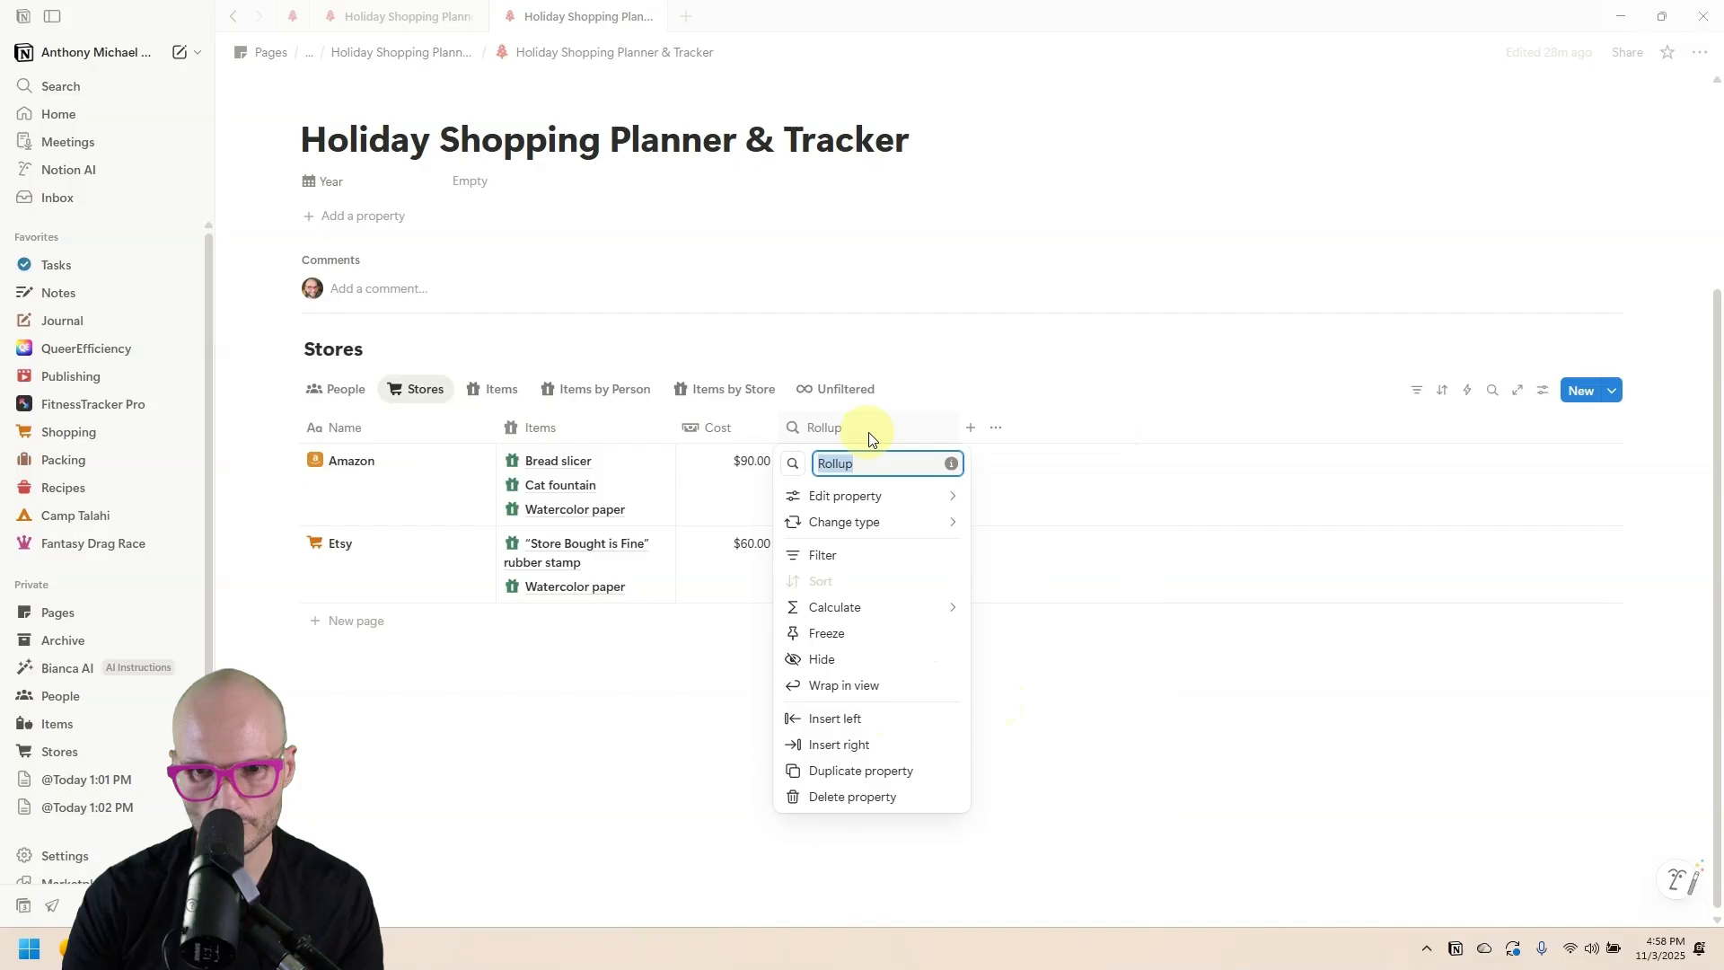
key(BackSpace)
text(Item Status)
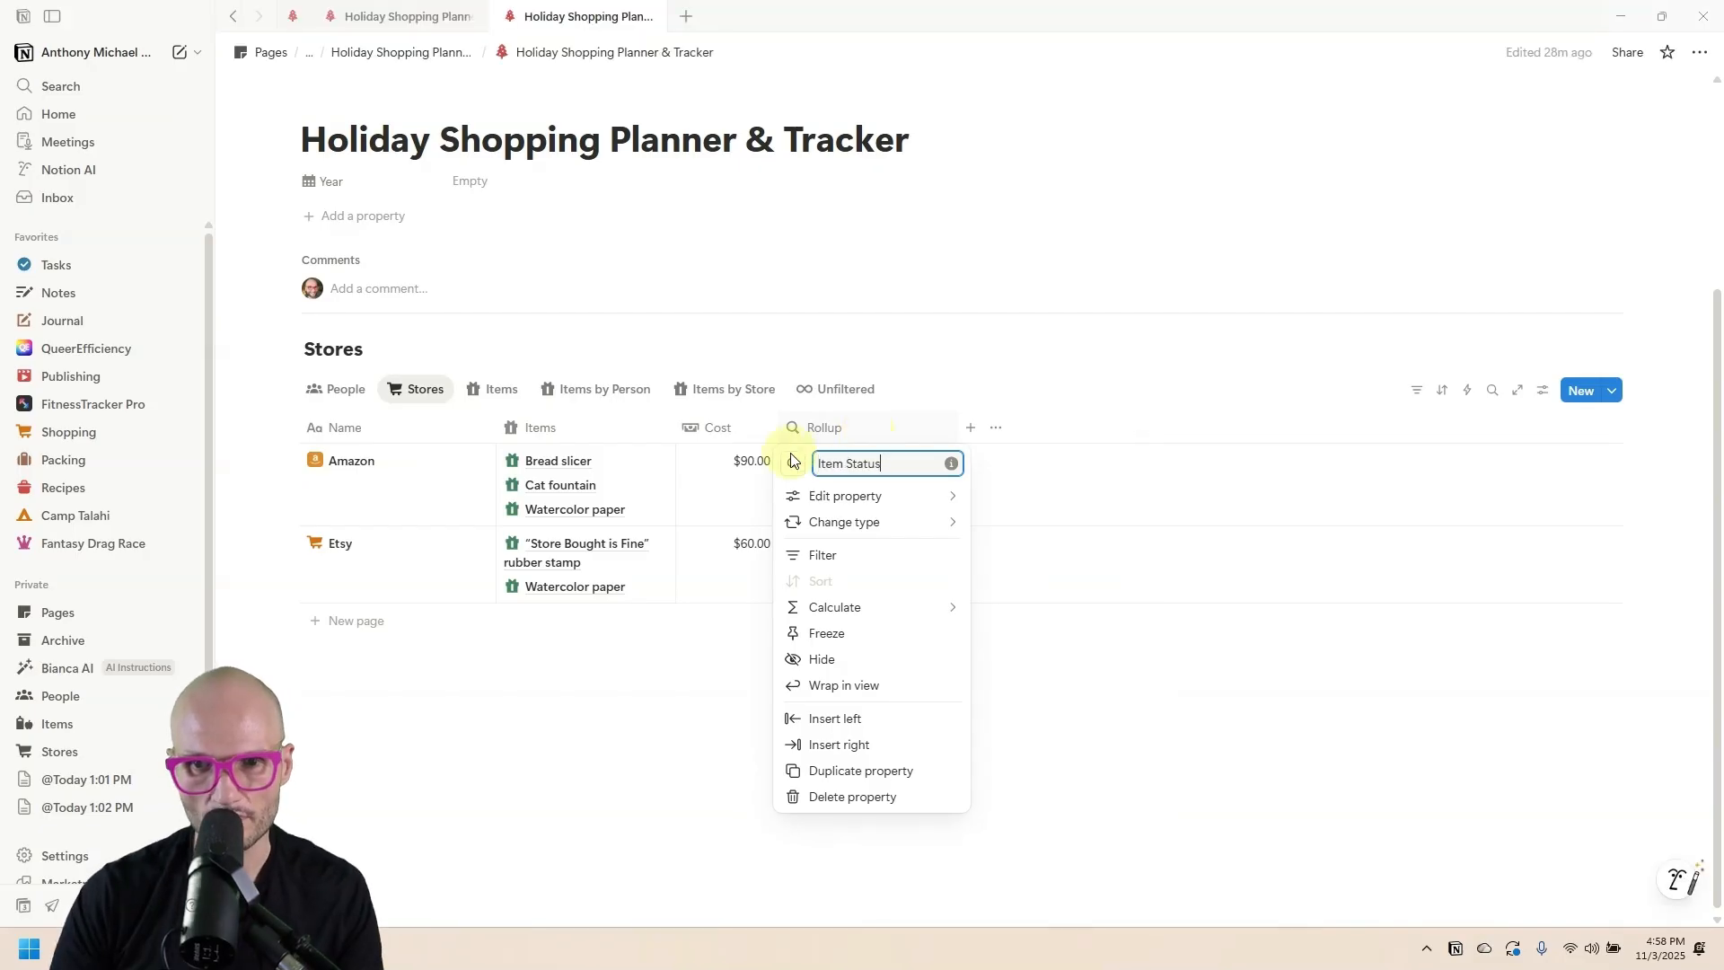
click(791, 464)
click(757, 608)
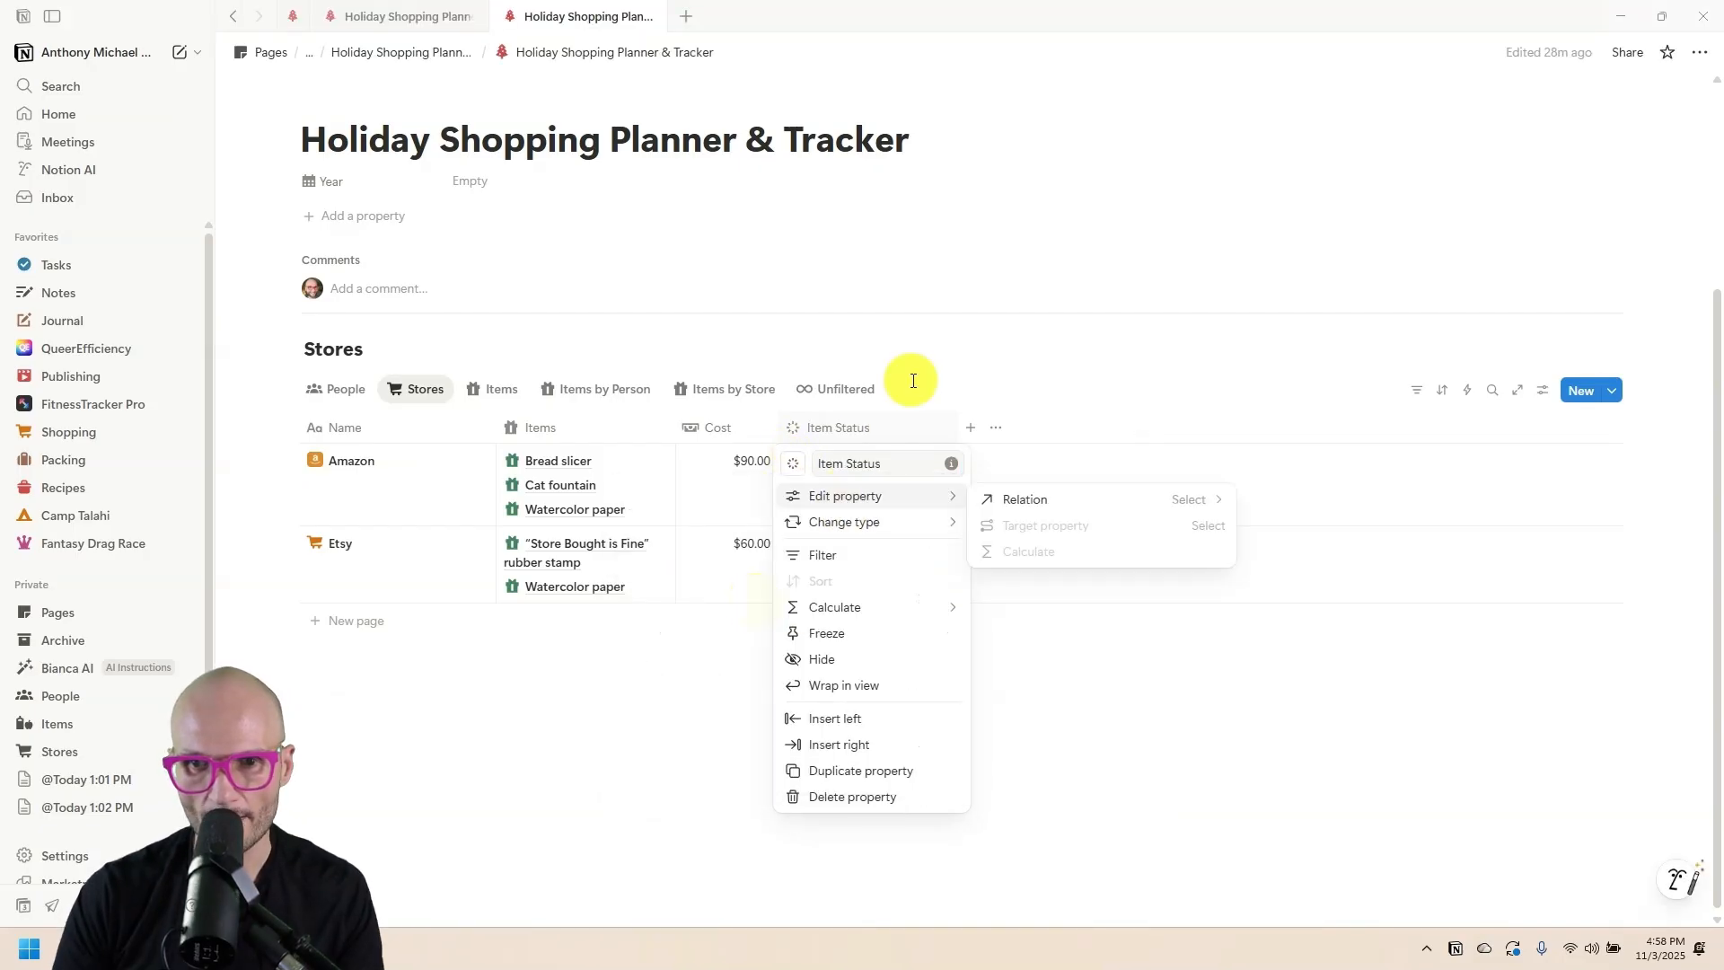
click(908, 377)
Make Item Status roll up the Items relation's Status, and place it before Cost.
click(871, 471)
click(860, 485)
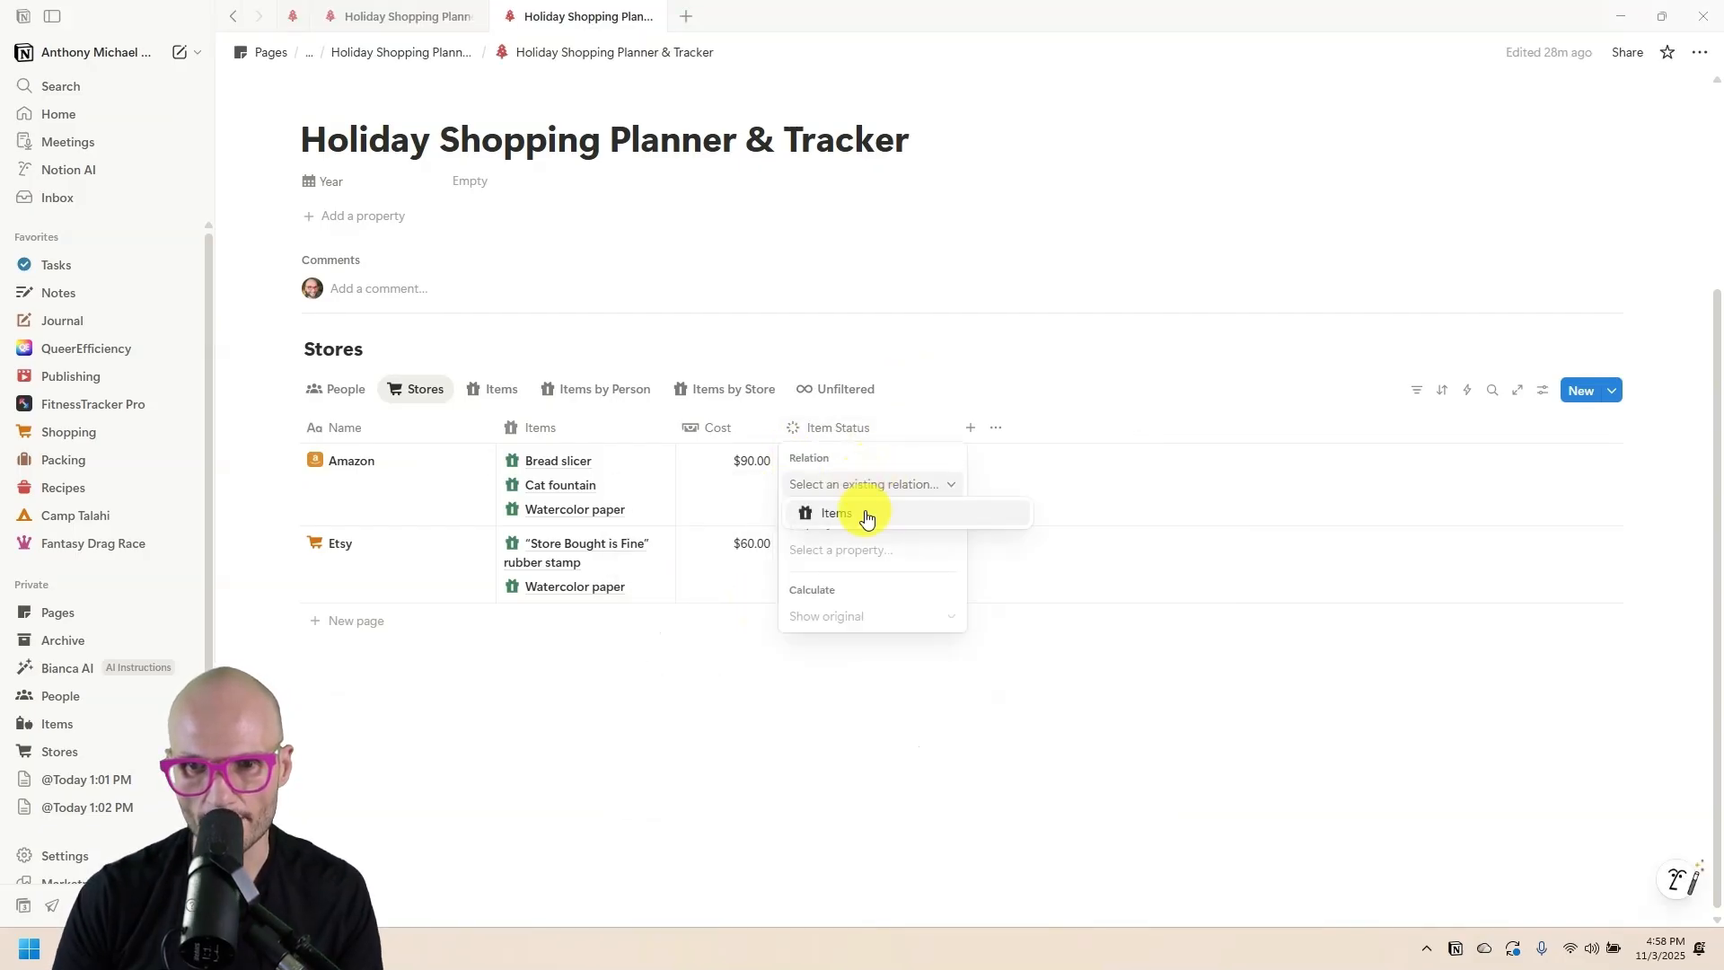
click(860, 513)
click(860, 616)
click(860, 552)
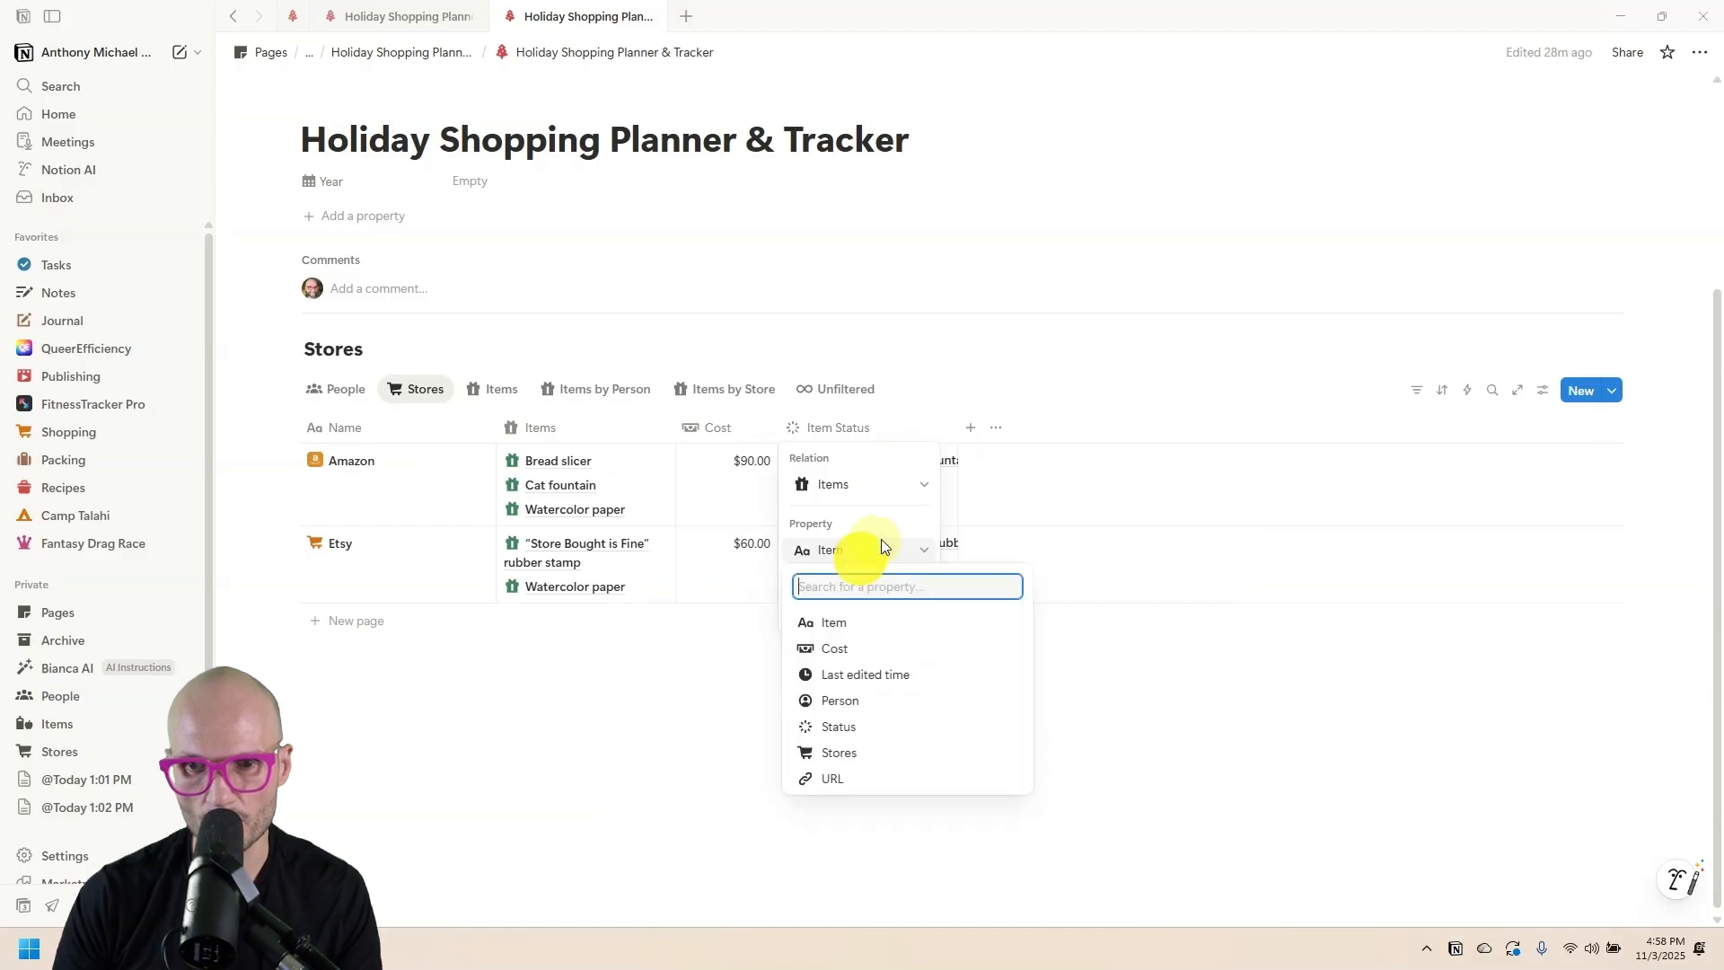
click(920, 723)
click(907, 399)
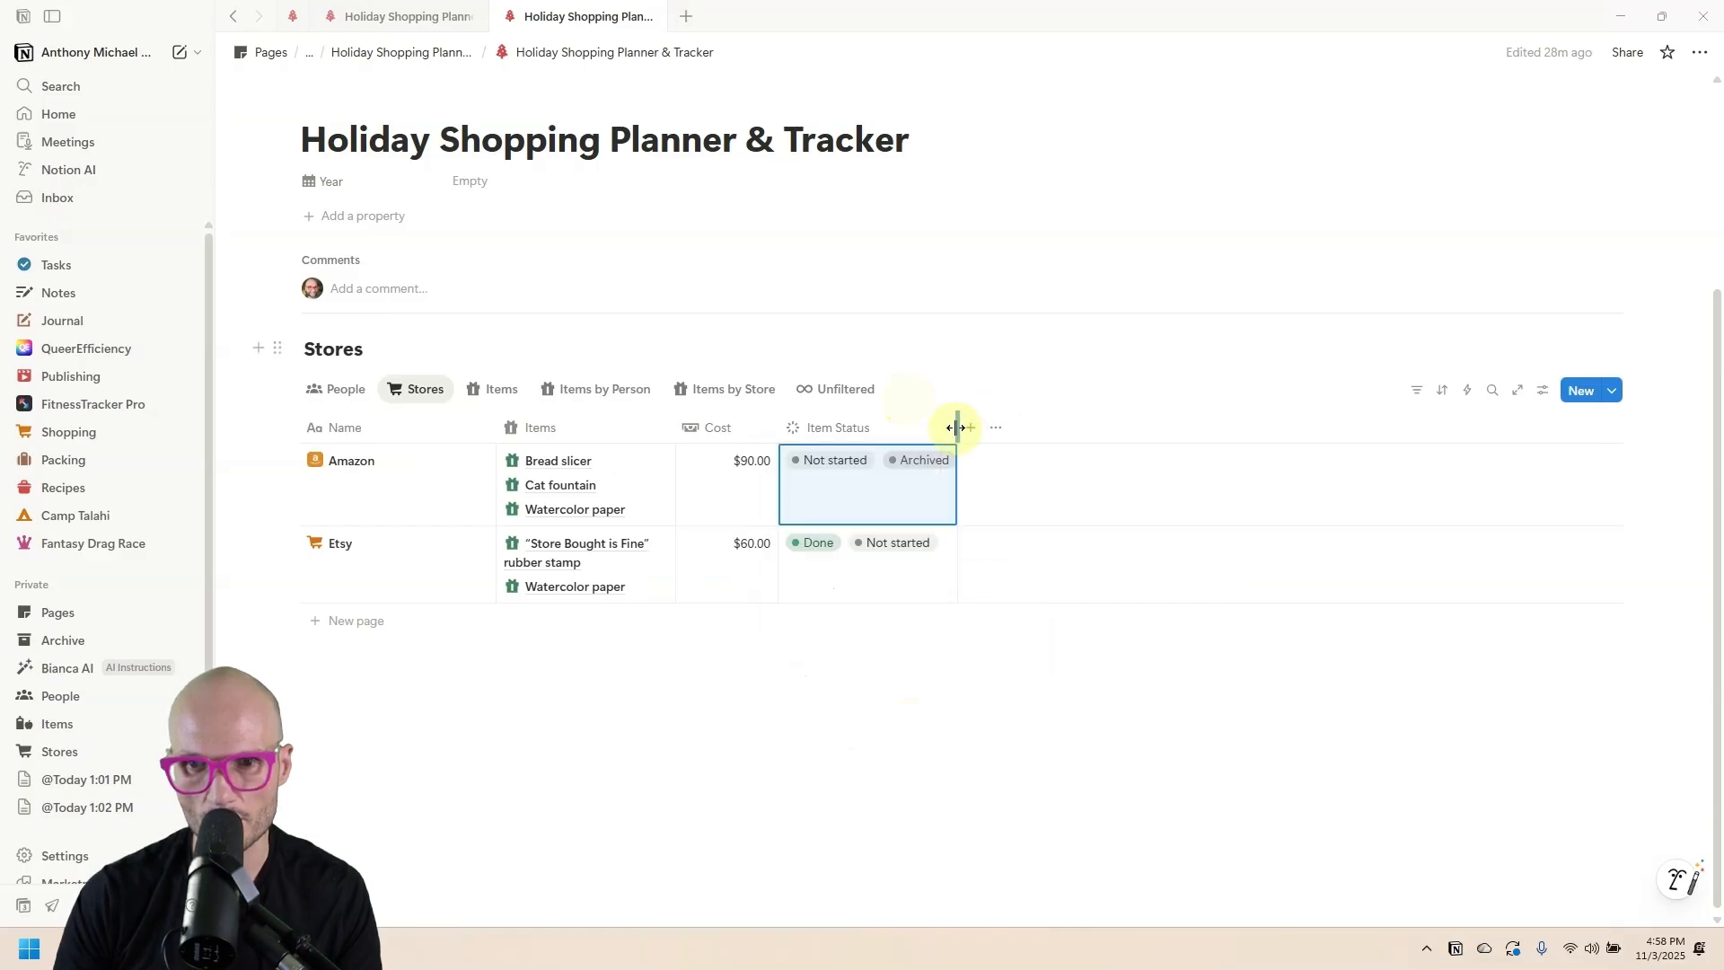
drag(956, 428, 769, 433)
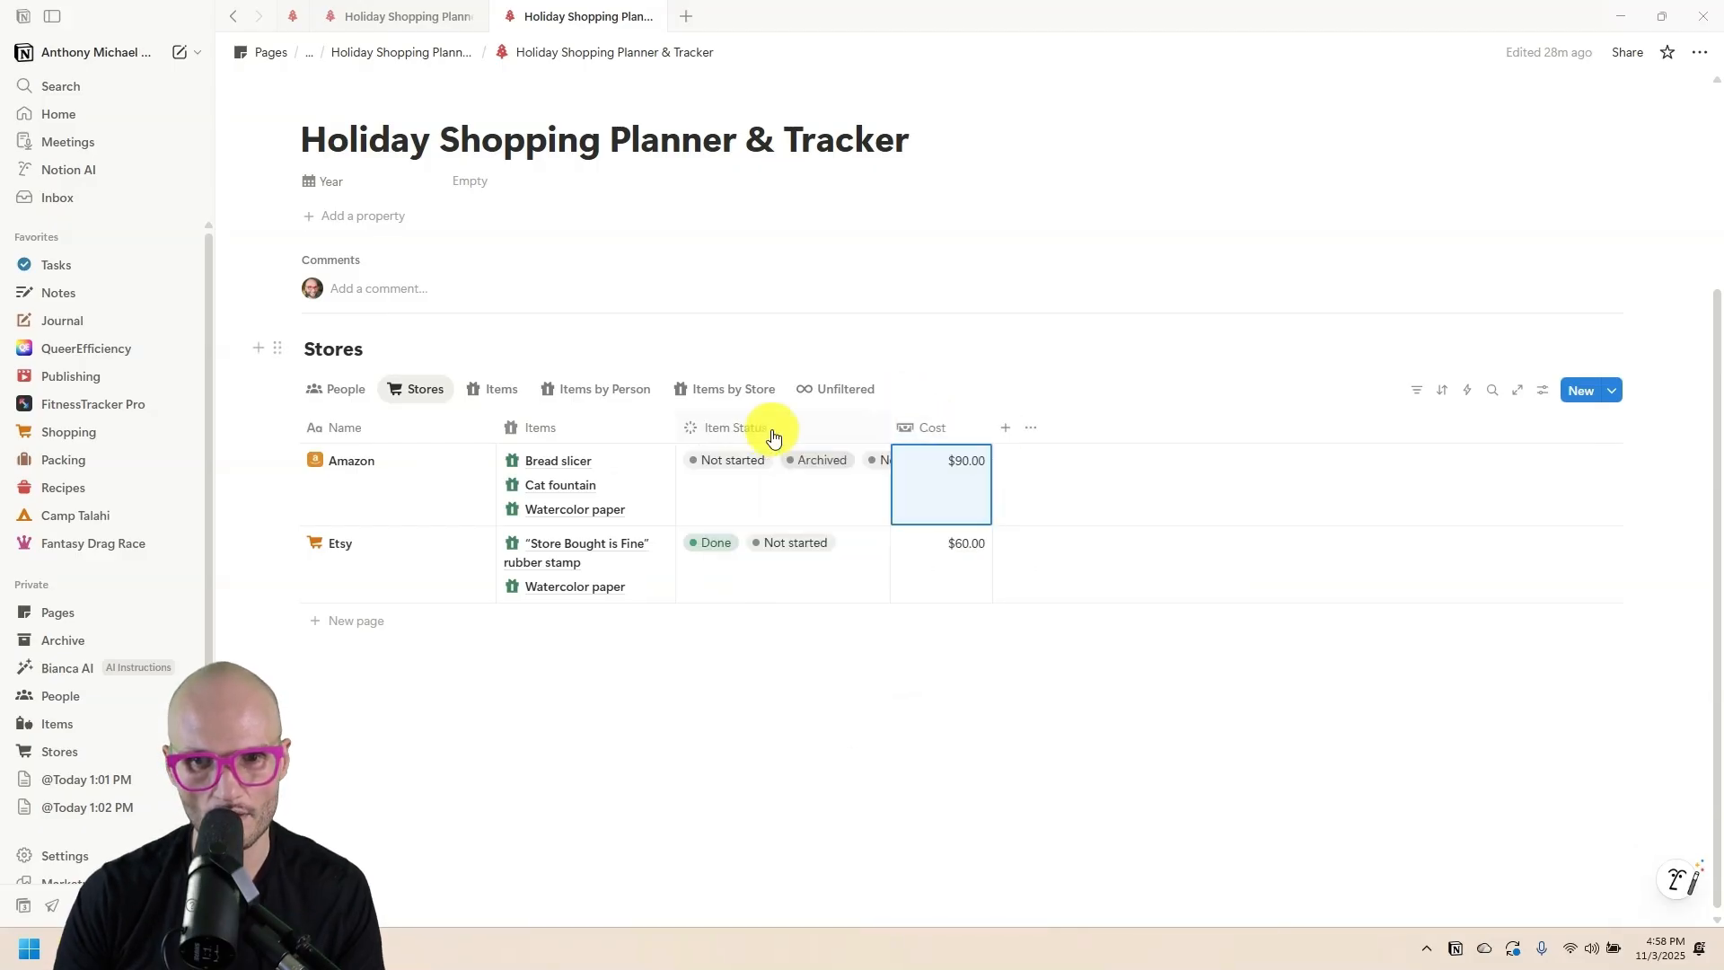
Check the Not started item's status options in Items, then return to Stores.
click(503, 392)
click(1096, 542)
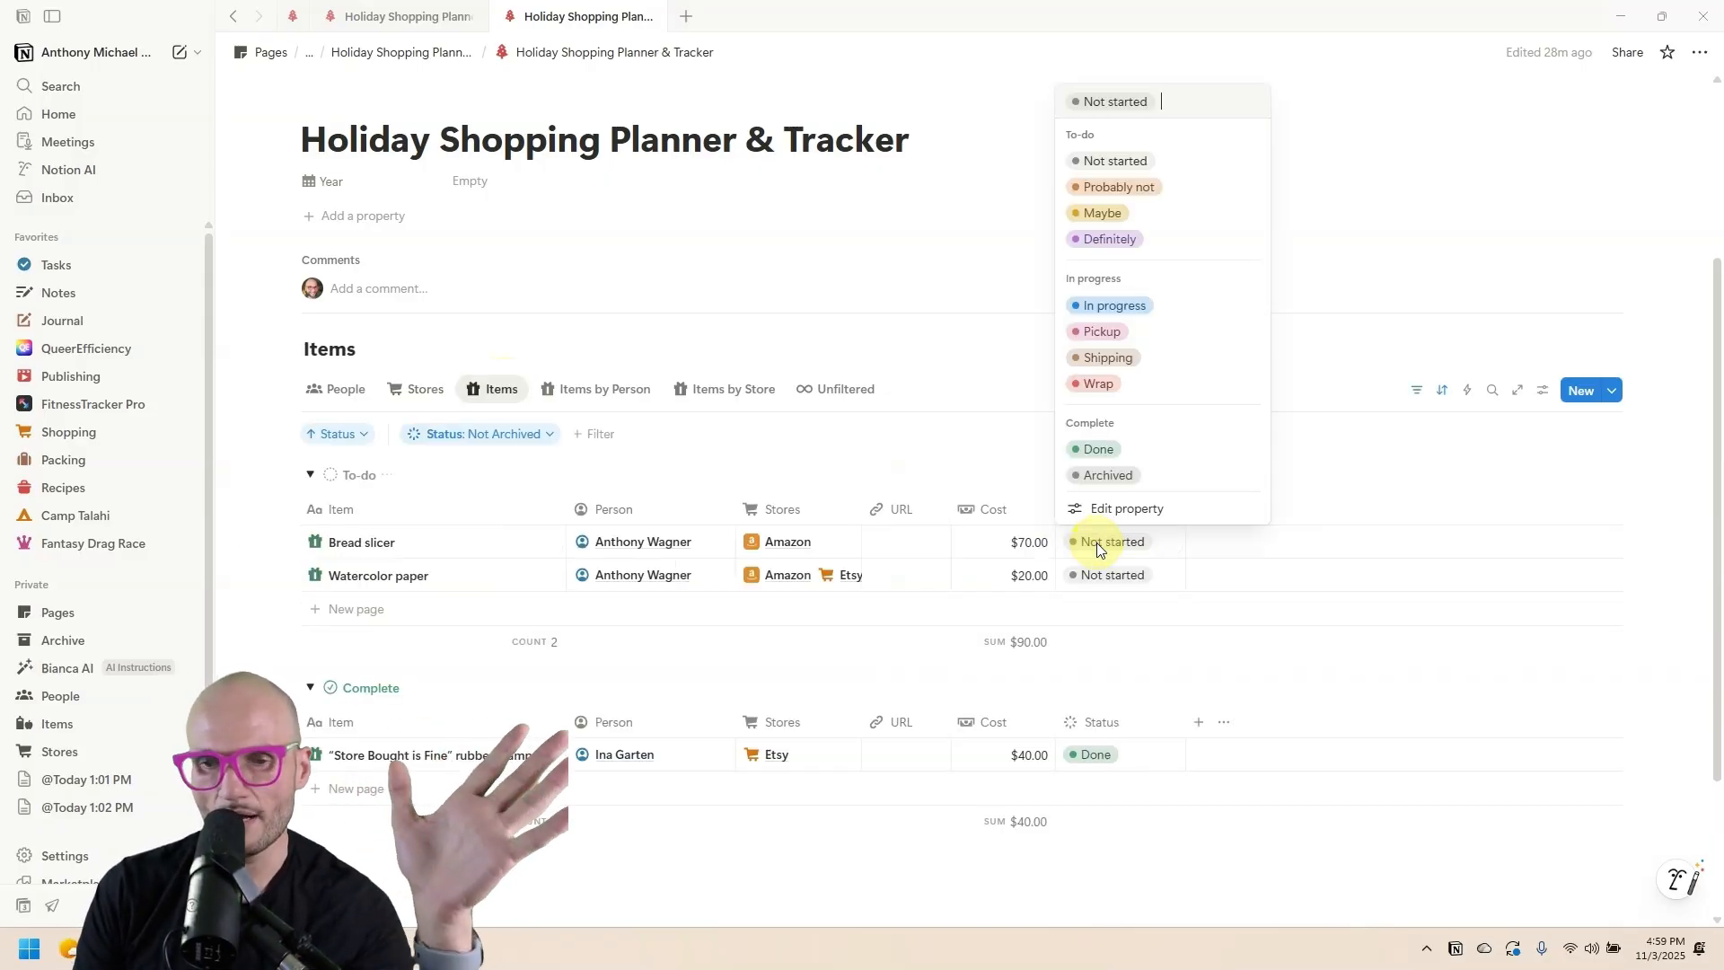
click(422, 388)
click(423, 390)
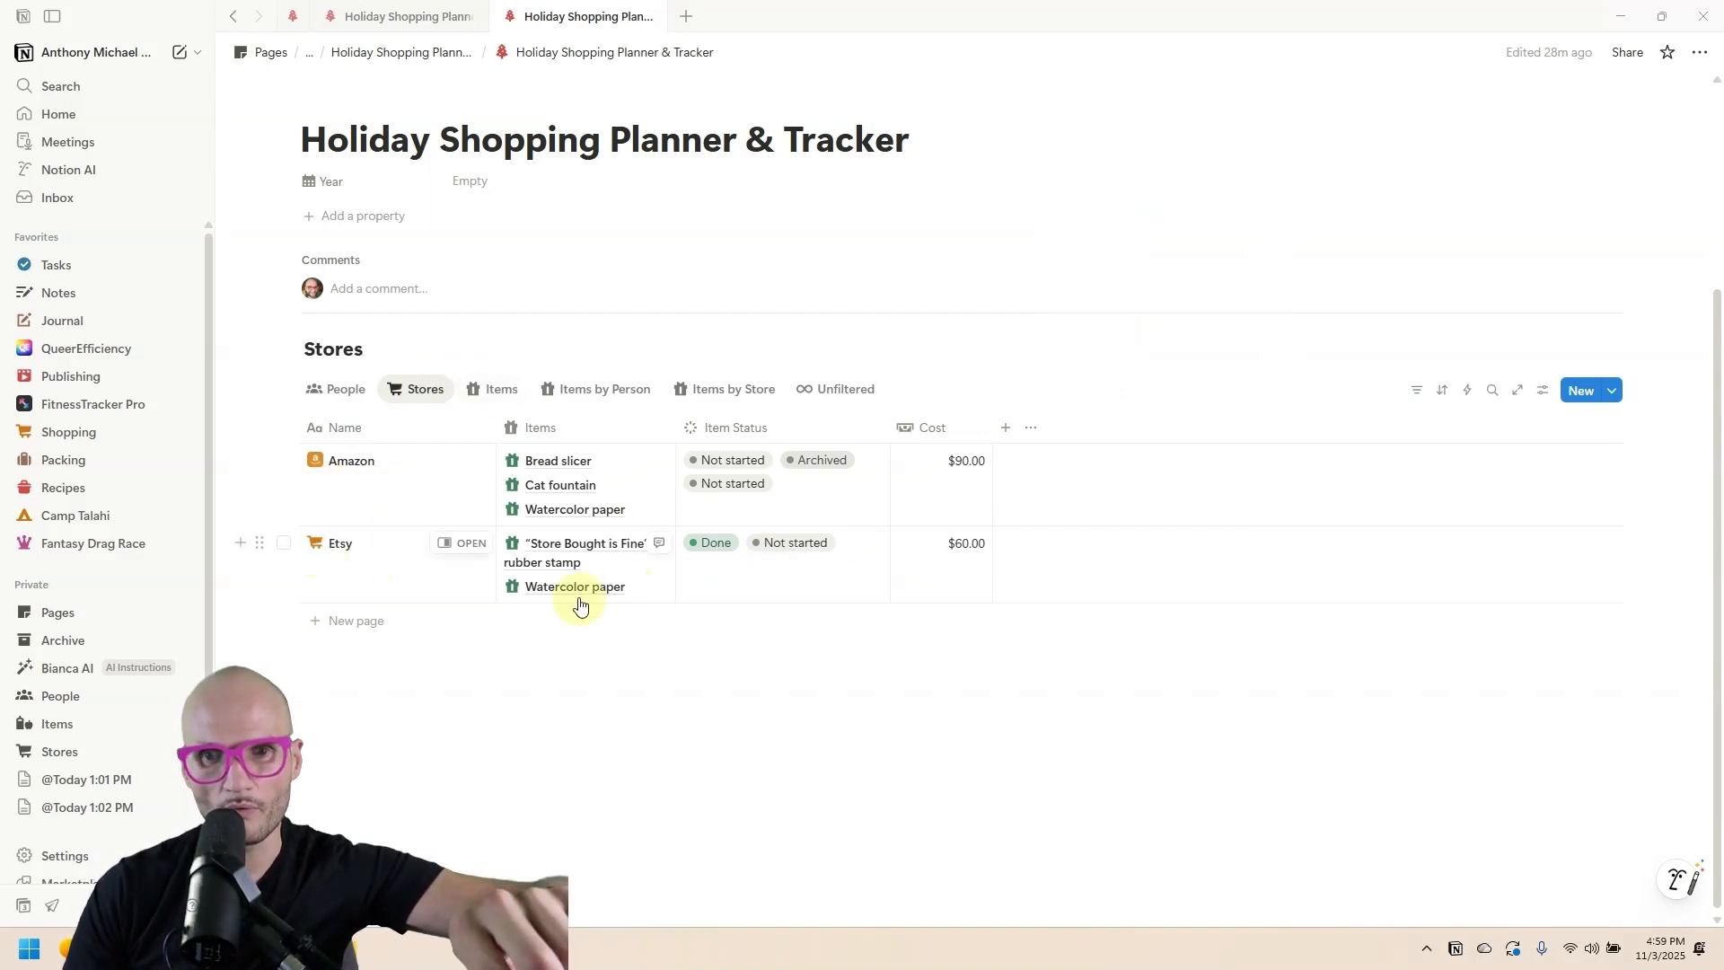
From Etsy's linked items, change Watercolor paper's status to Wrap, after briefly marking it Done.
click(552, 590)
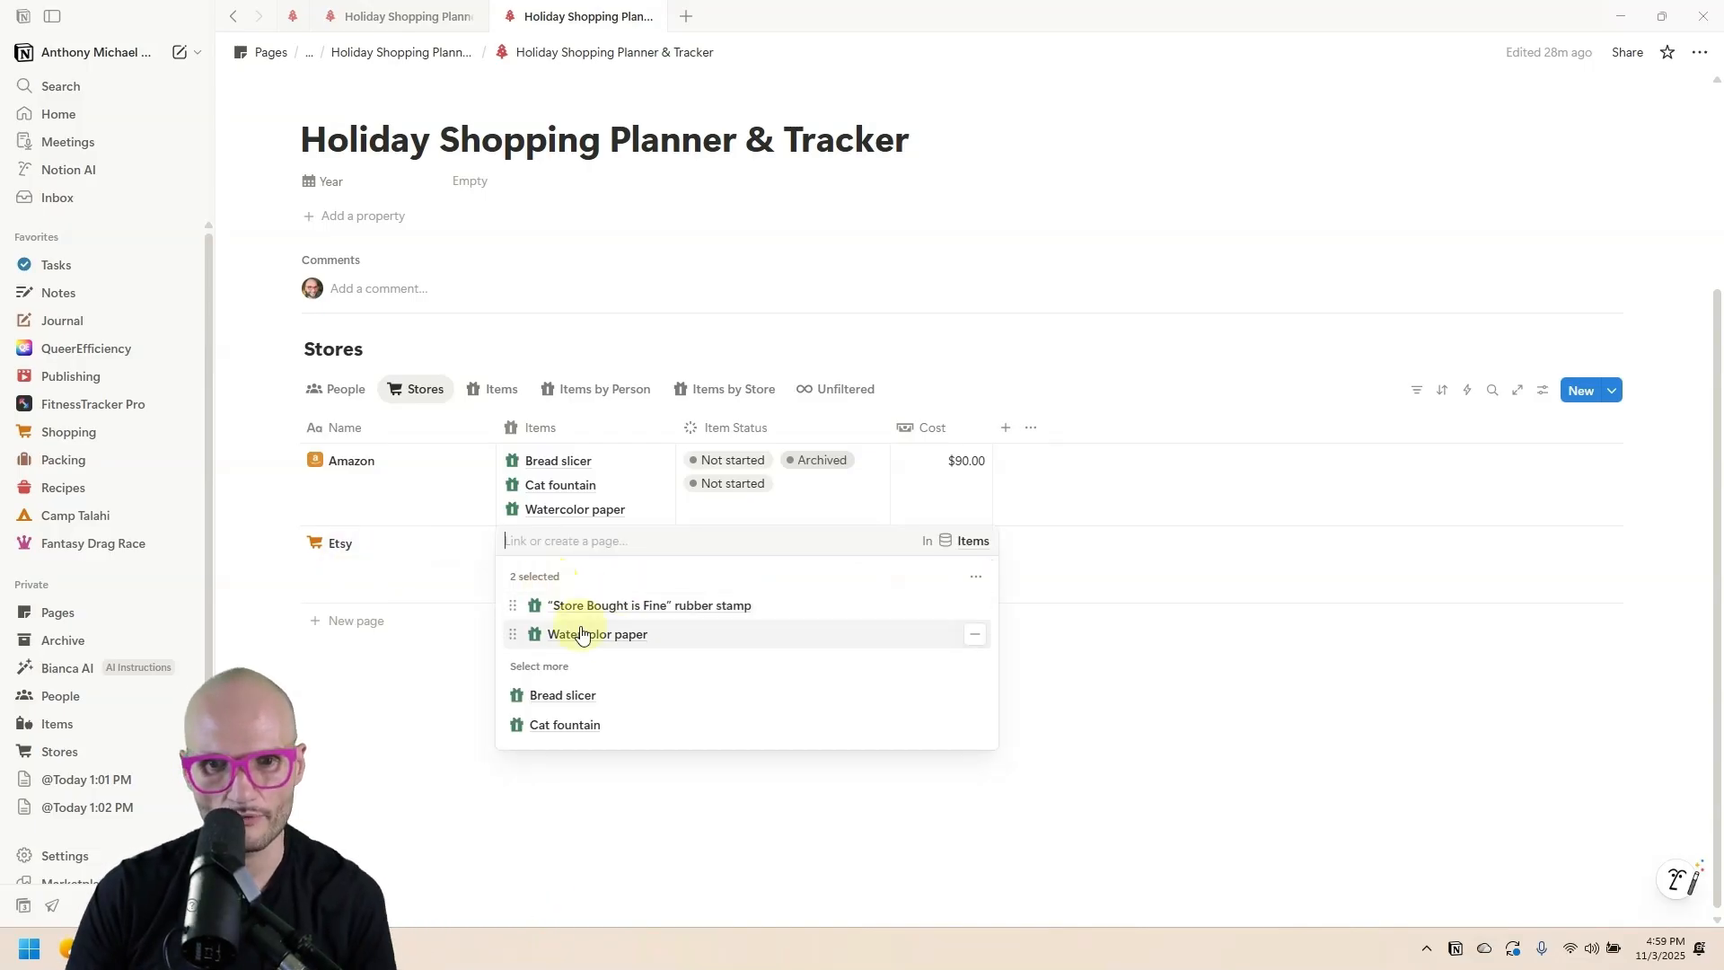
click(578, 631)
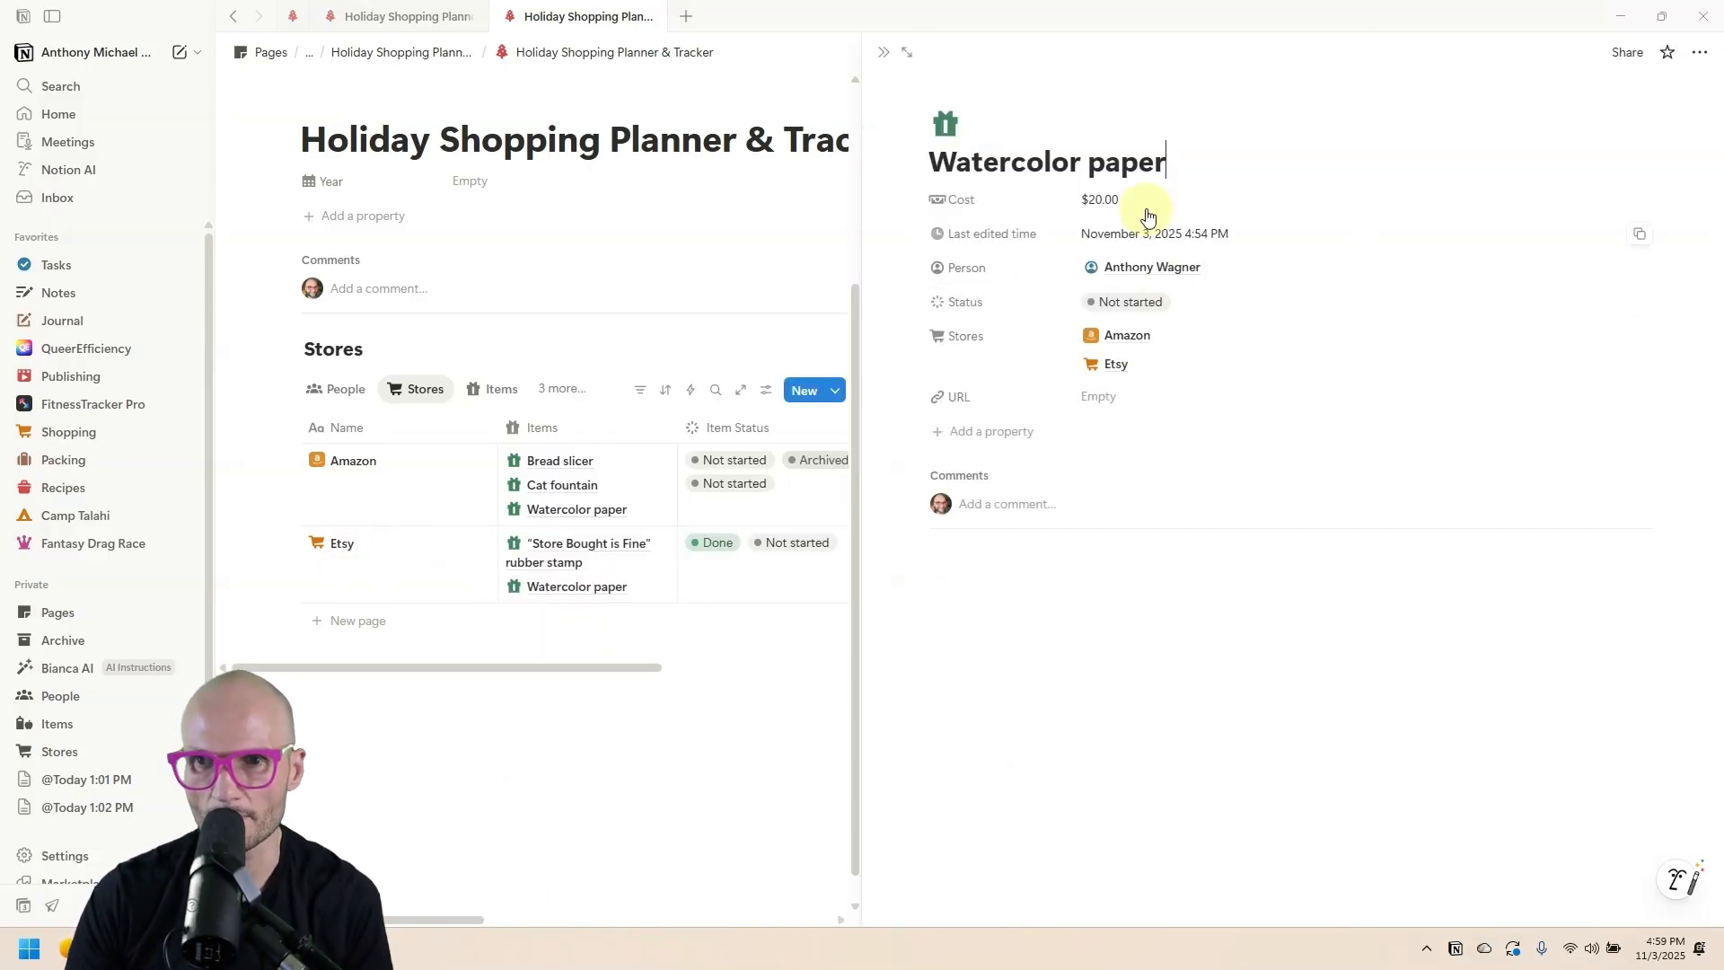
click(1396, 305)
click(1201, 660)
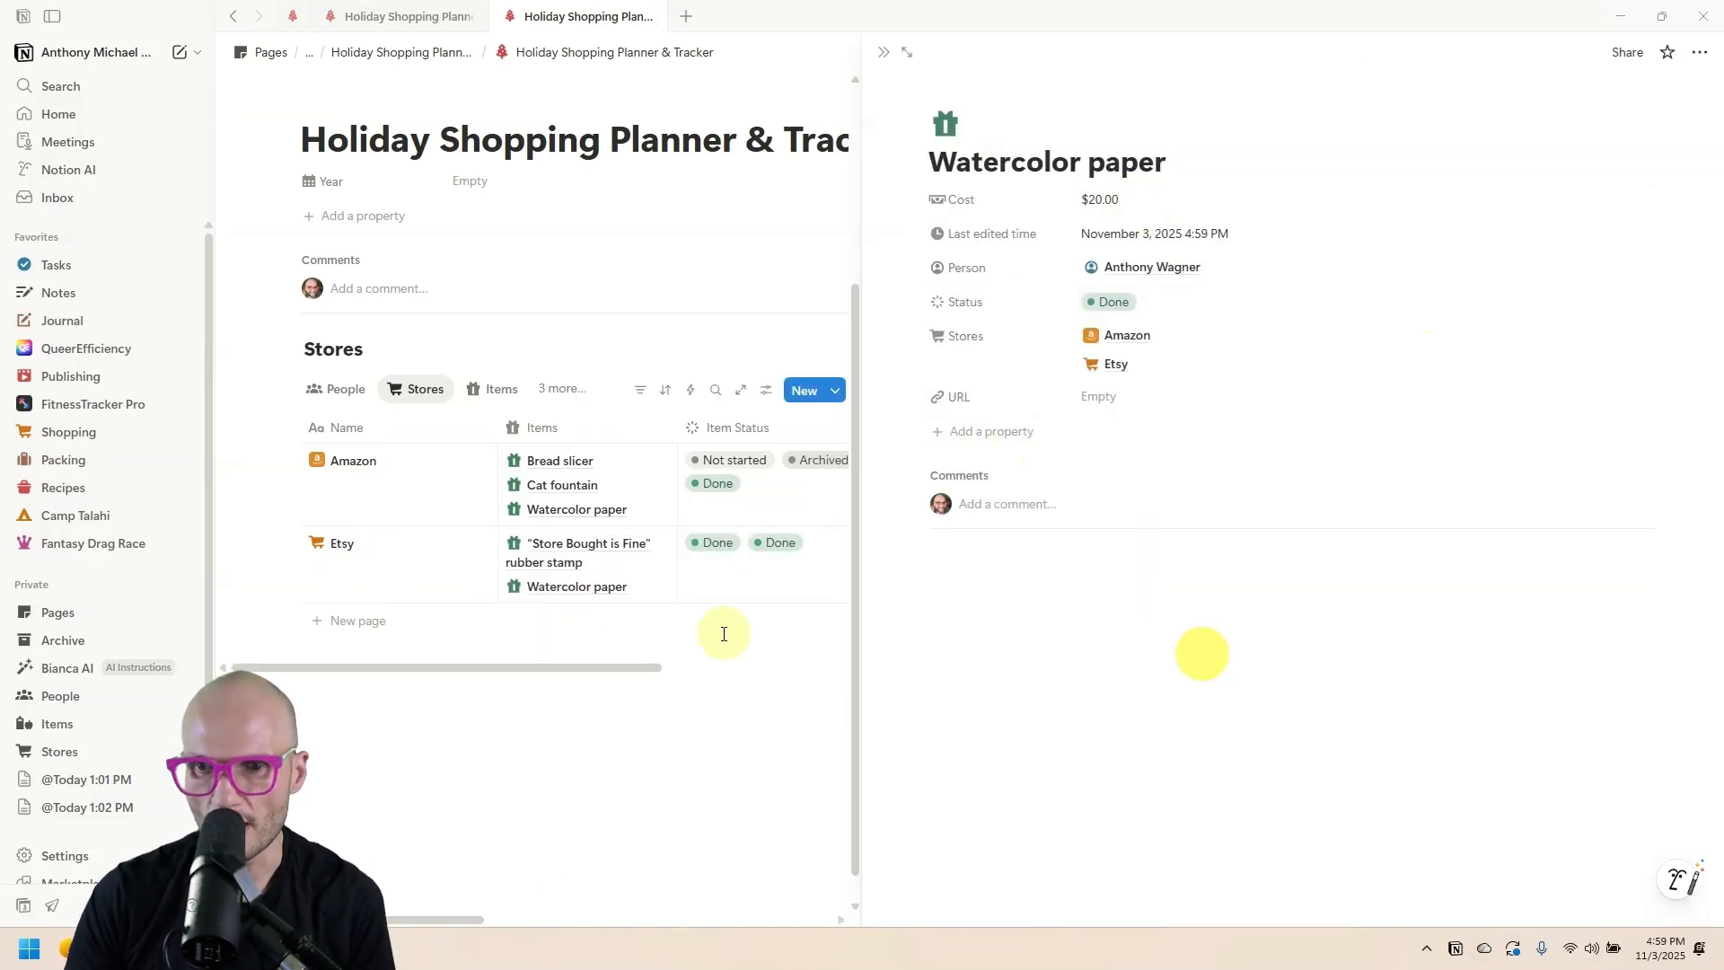
click(769, 604)
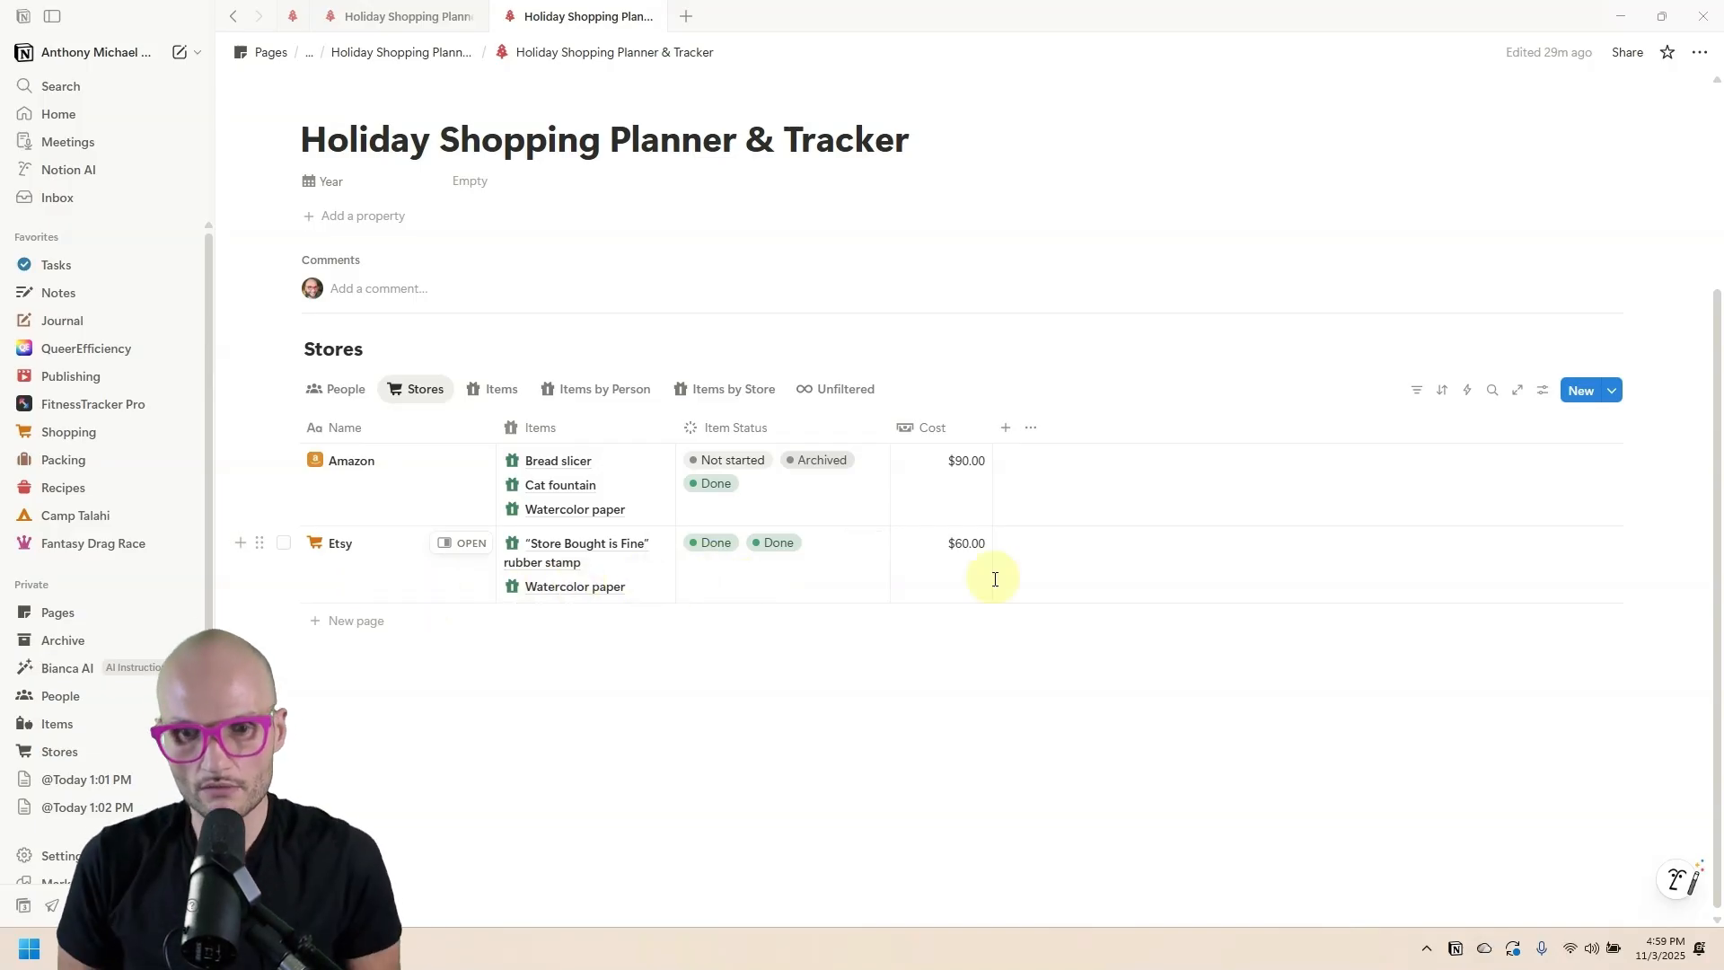
click(575, 580)
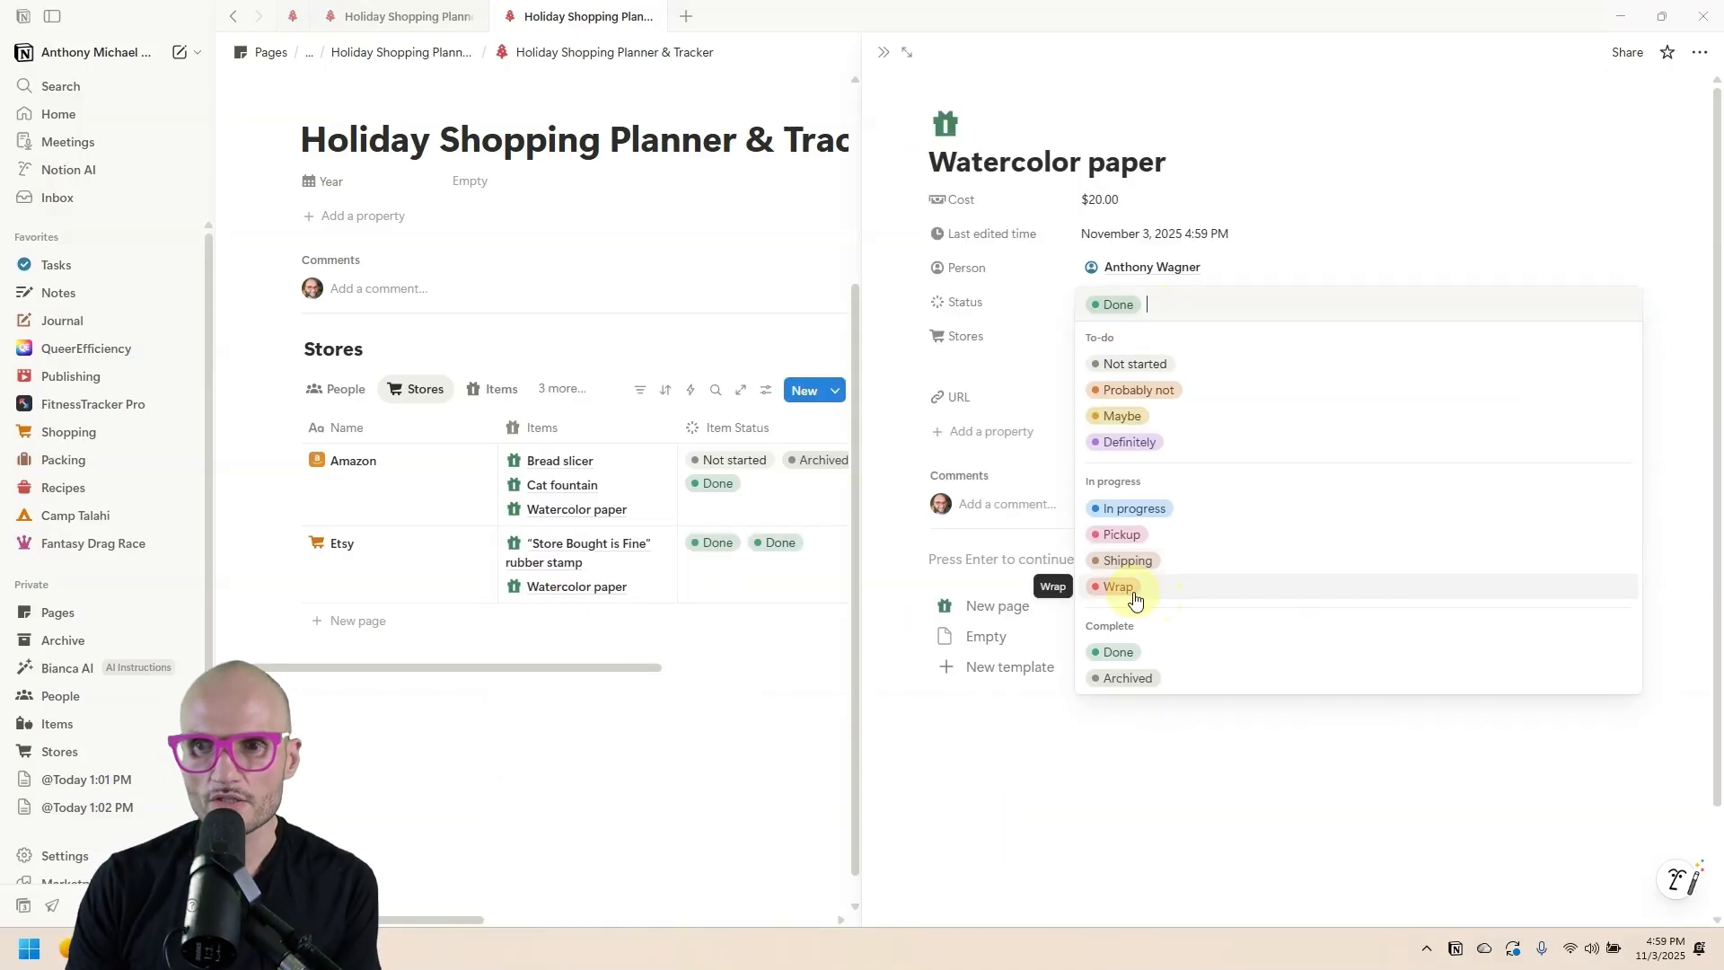
click(1133, 588)
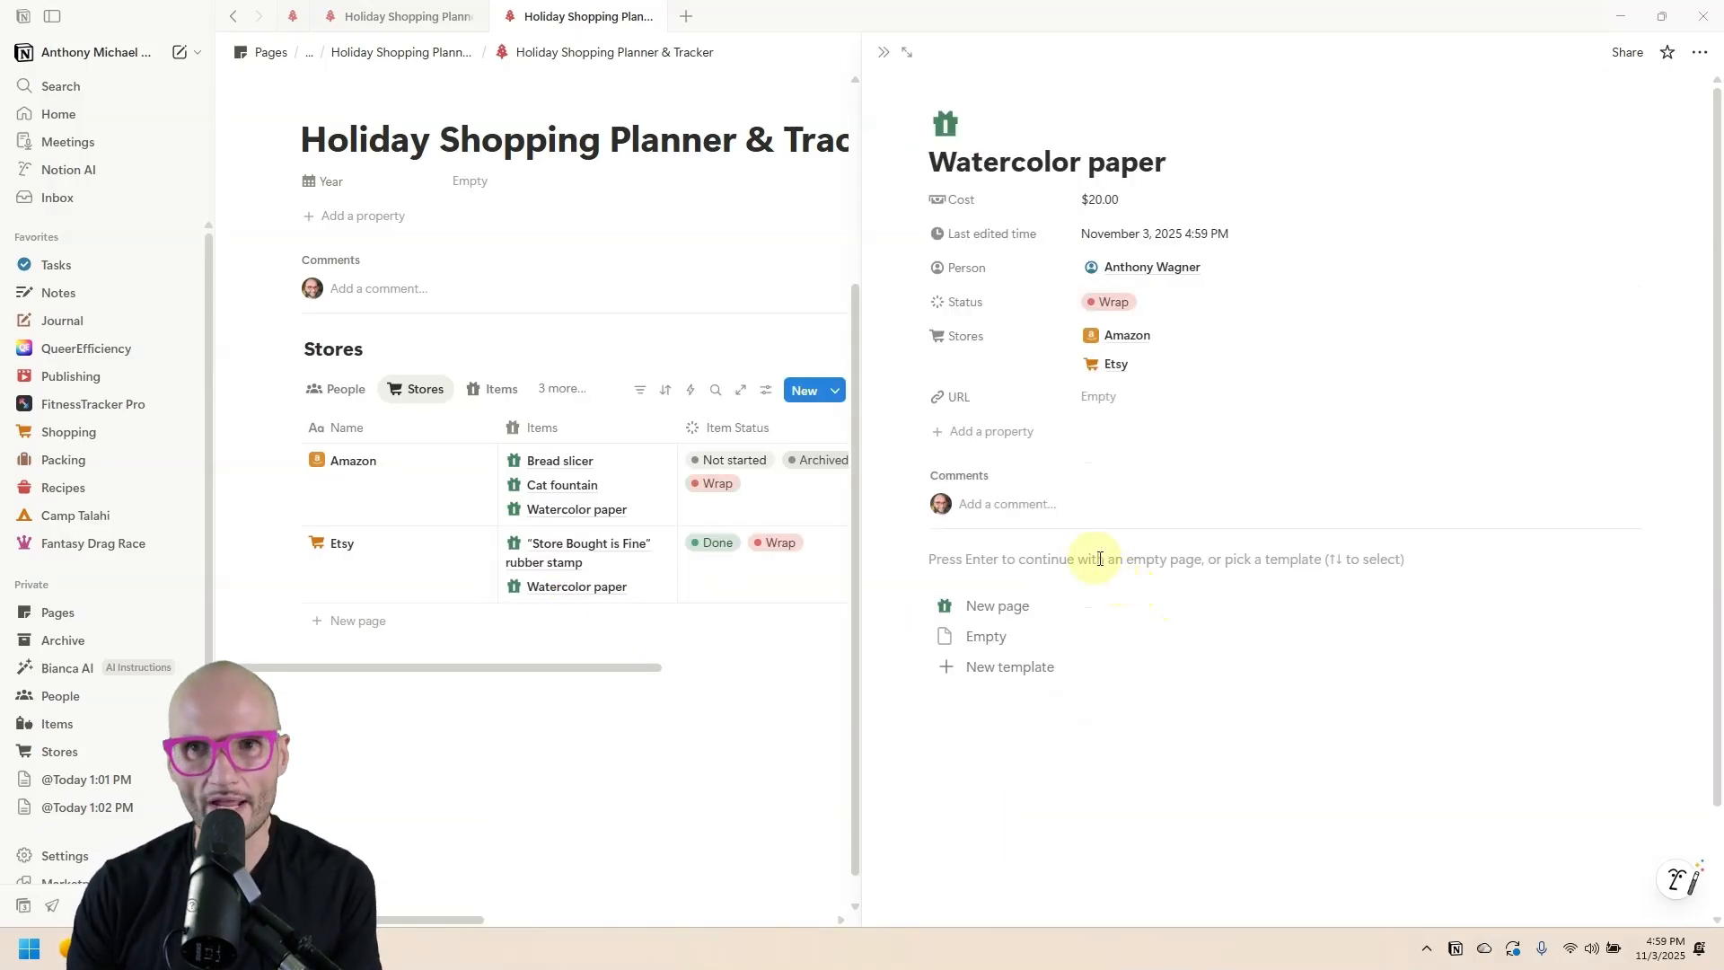
click(884, 52)
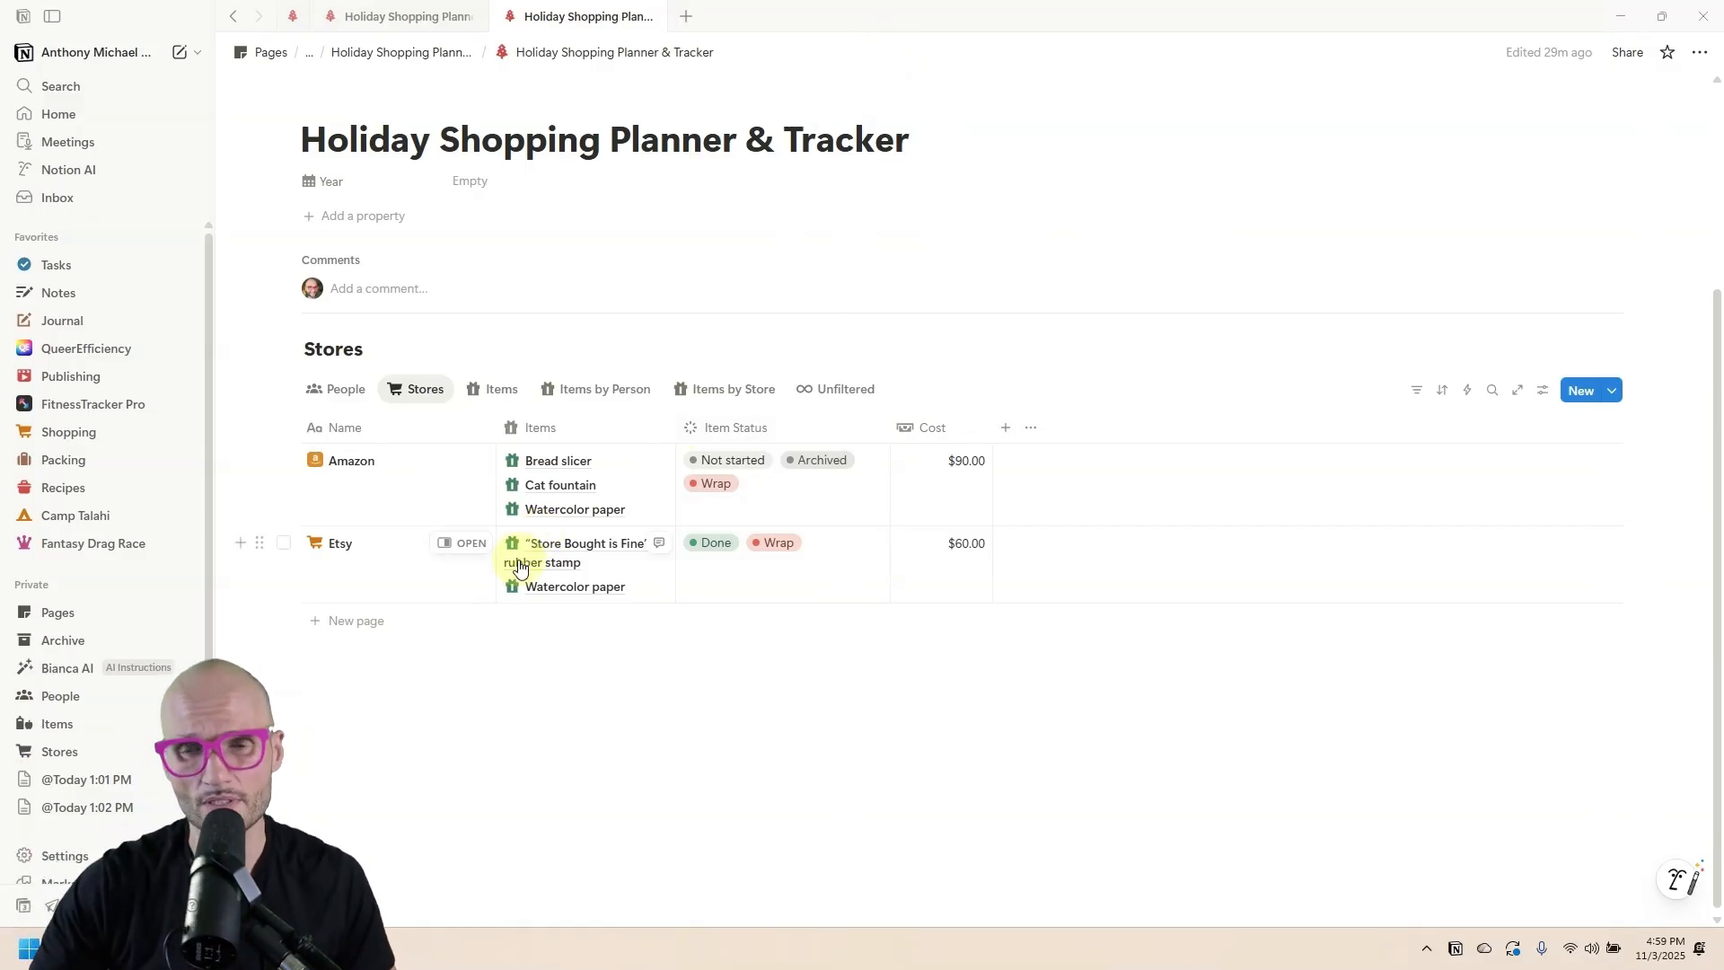
Copy the Done formula from the People view's Done property.
click(1006, 429)
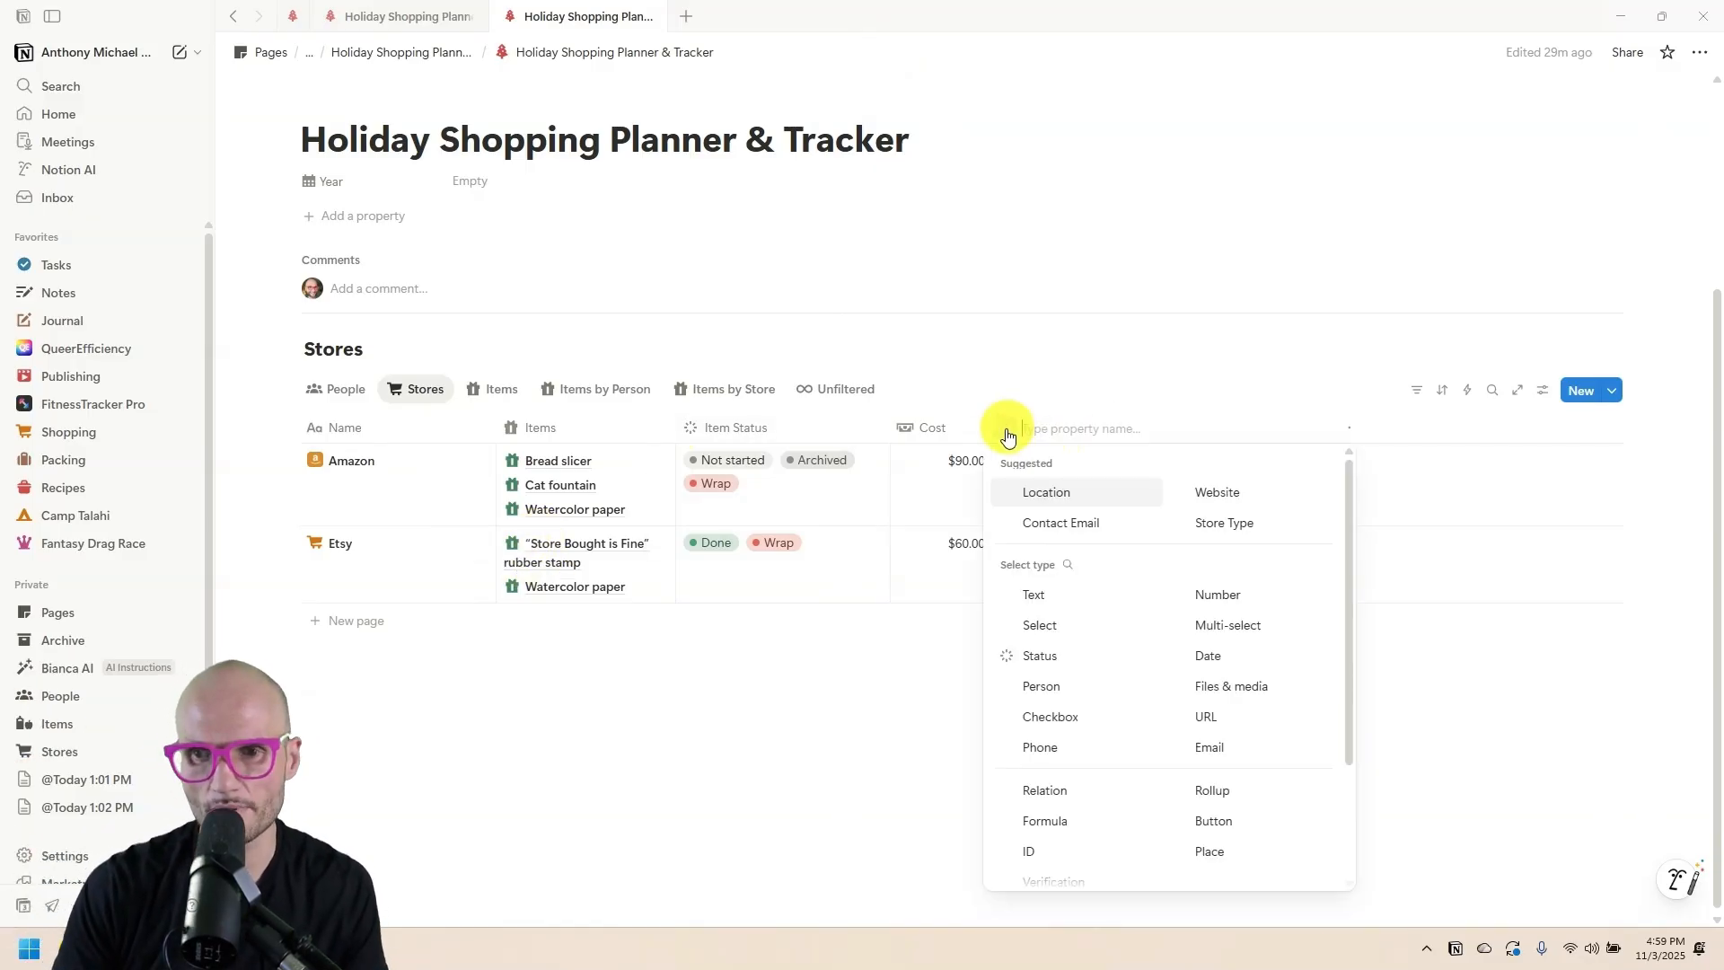
scroll(1053, 646, down, 1)
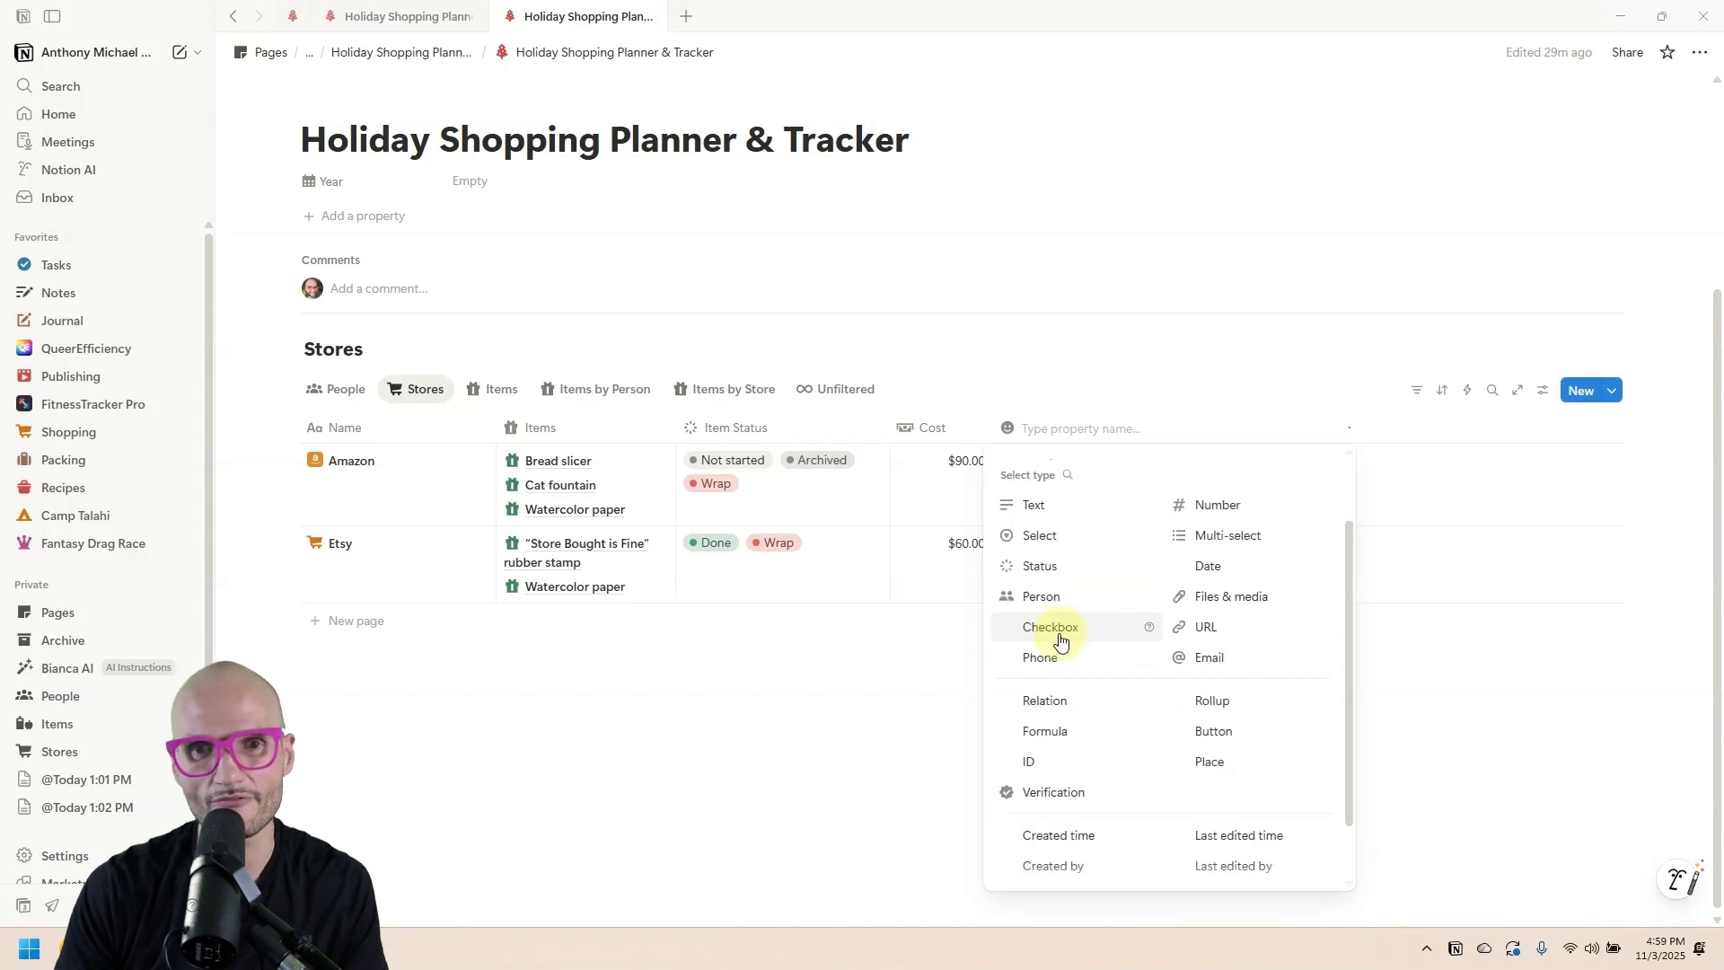
click(339, 392)
click(338, 393)
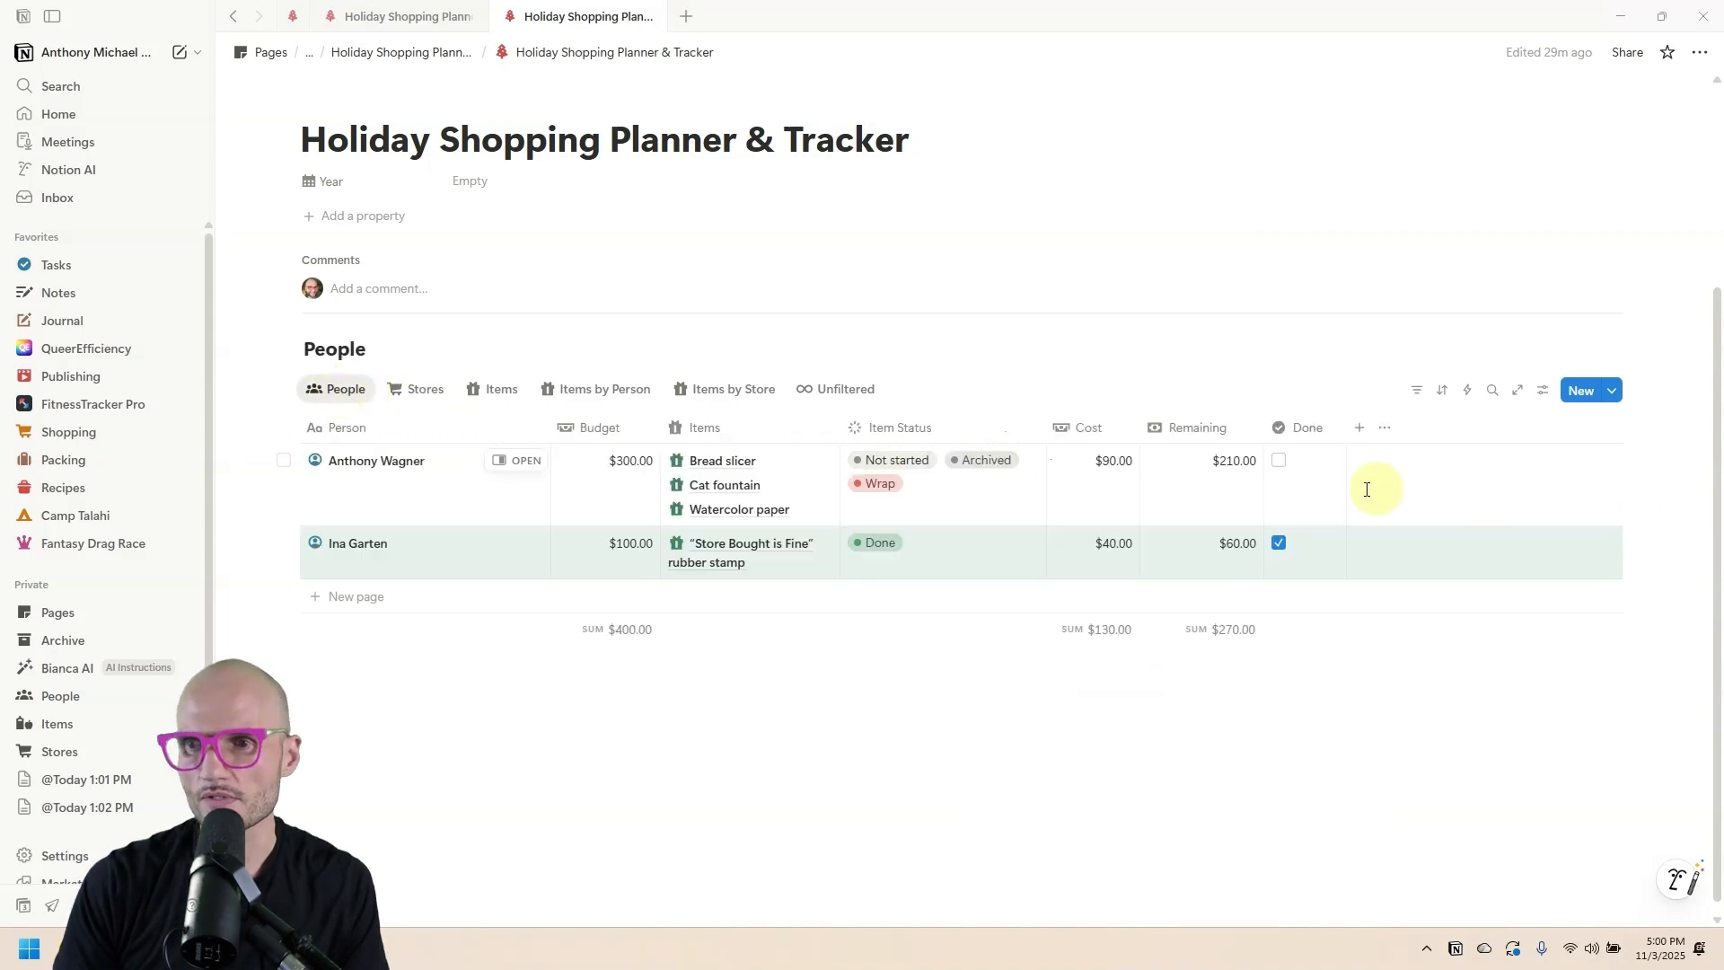
click(1281, 496)
key(ctrl+a)
key(ctrl+c)
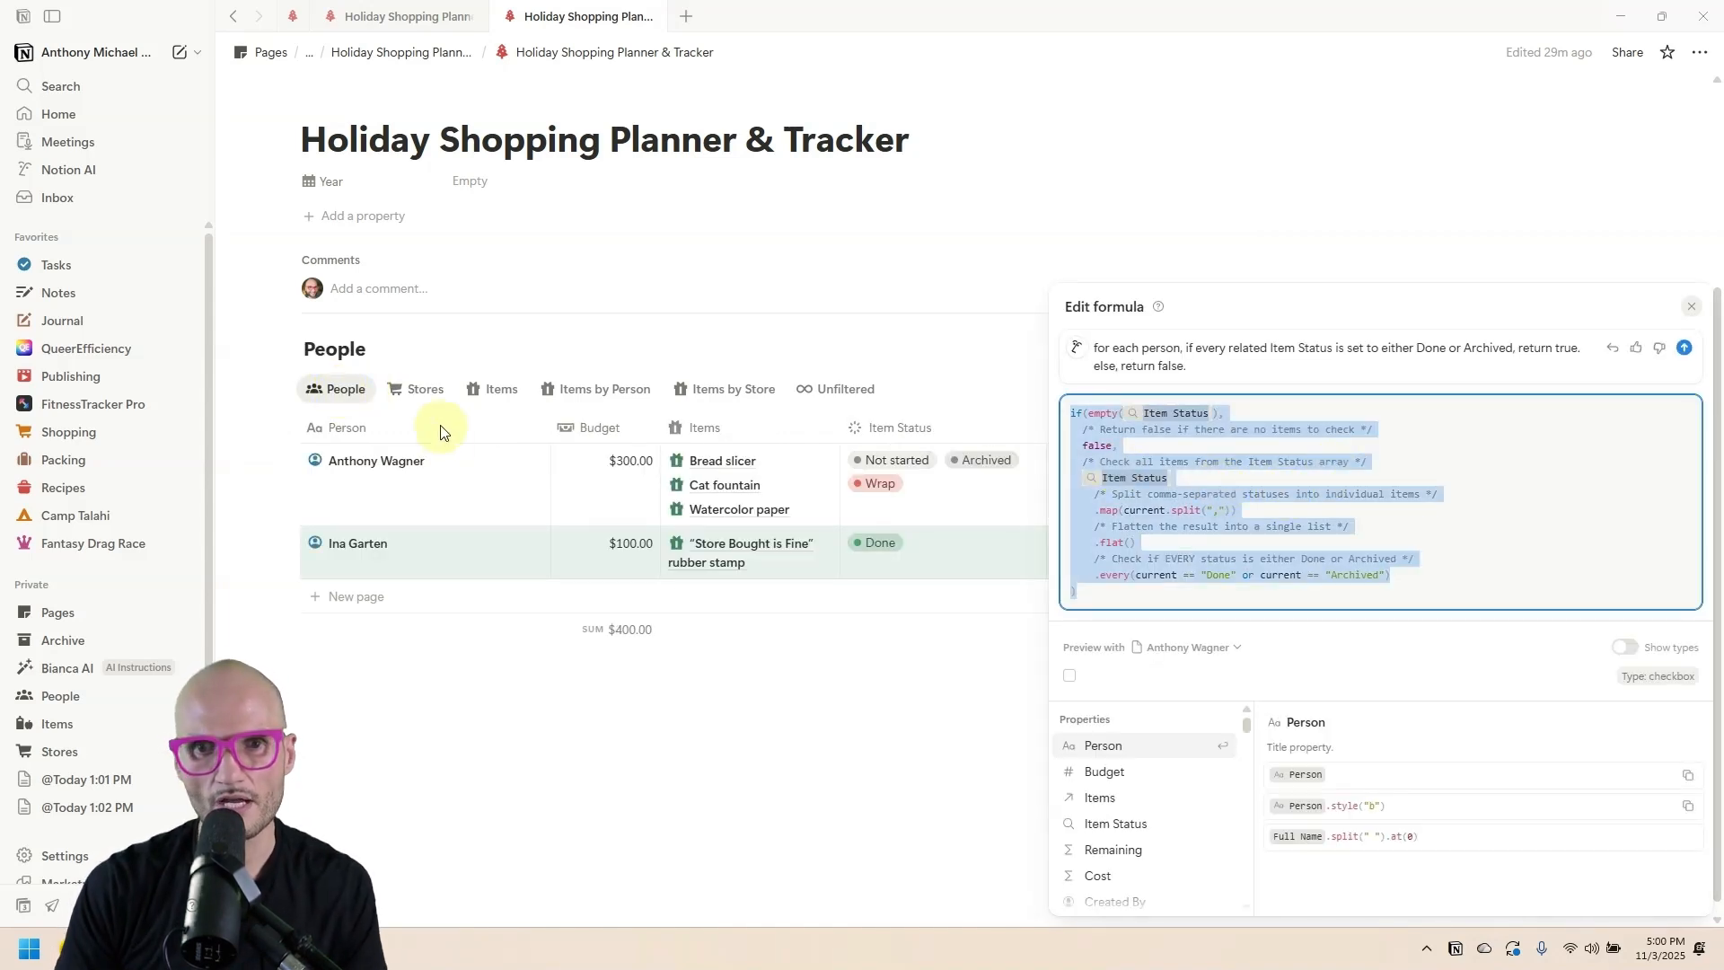
click(426, 388)
Add a Done formula property with a checkmark icon to Stores, pasting the formula and adding a Wrap condition.
click(1054, 662)
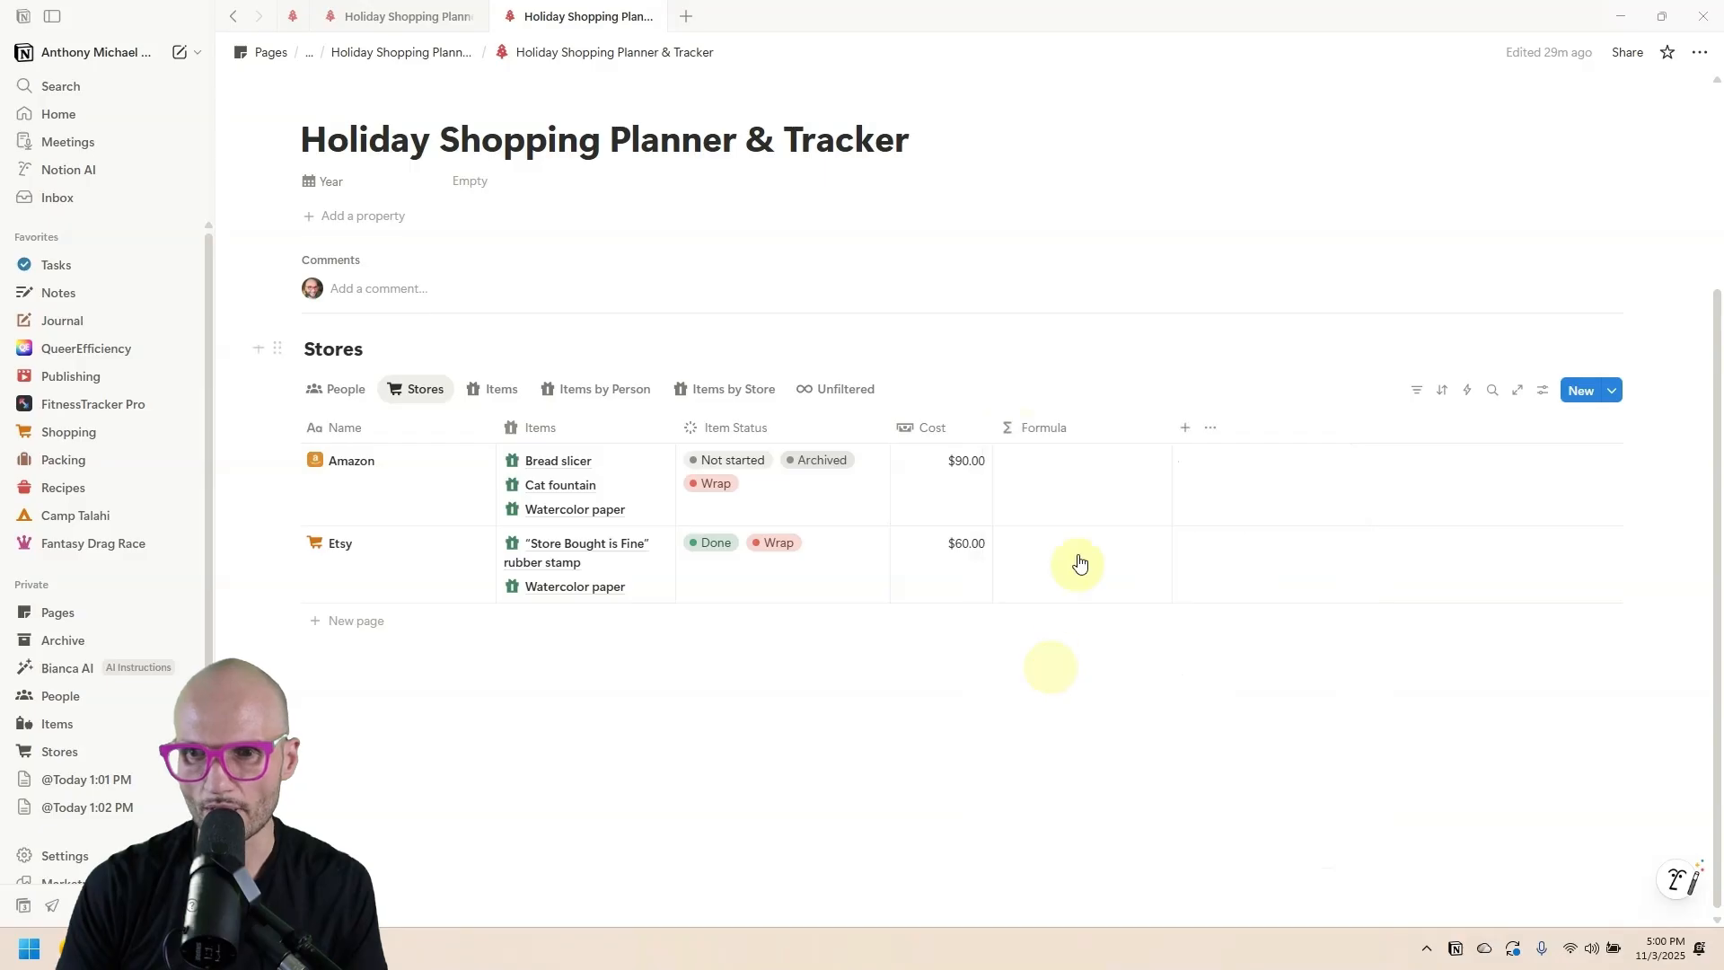
text(Done)
click(1007, 463)
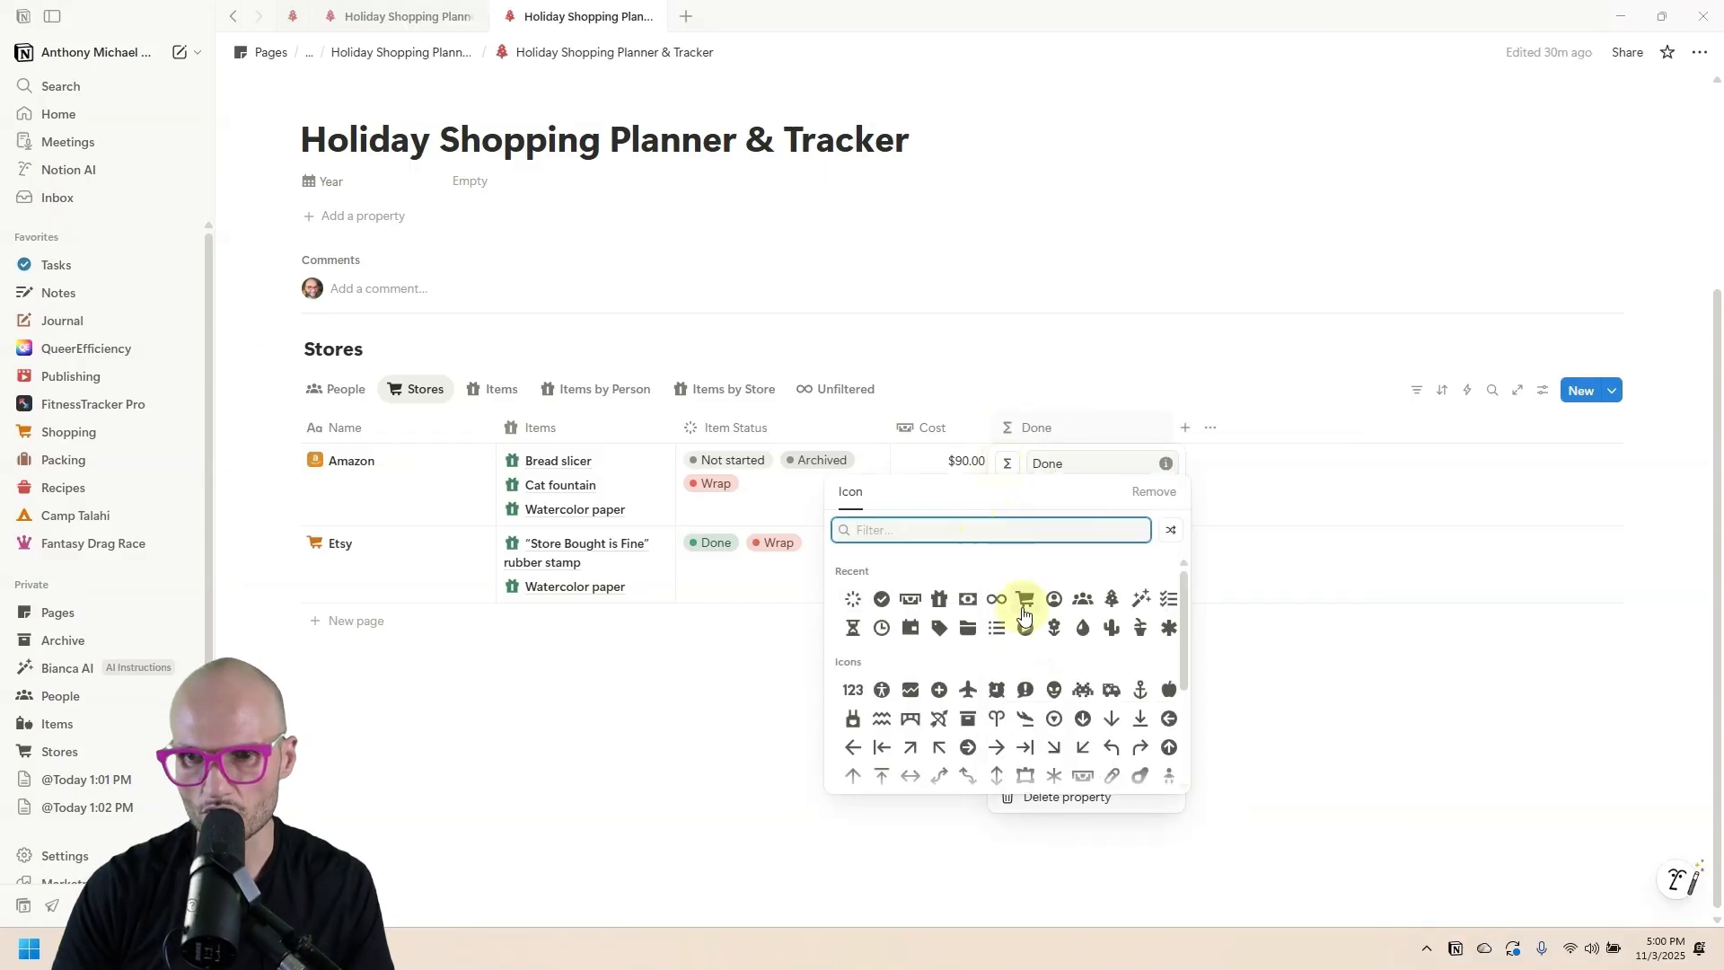
click(877, 599)
click(1051, 398)
click(1068, 466)
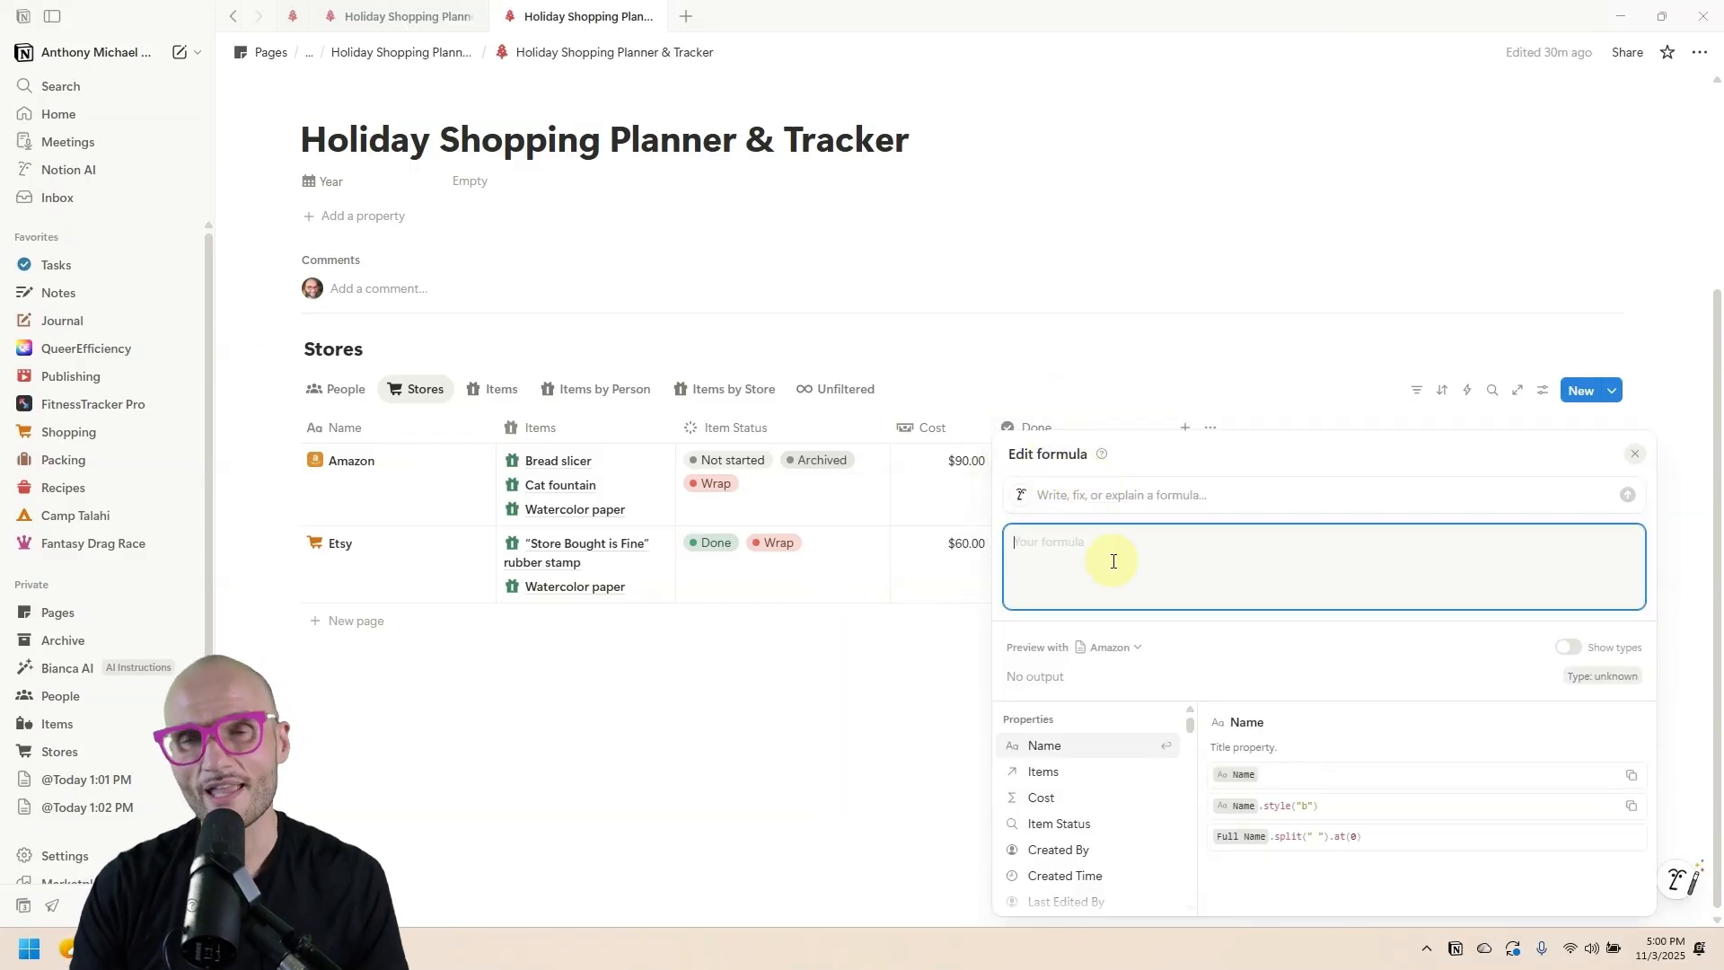
key(ctrl+v)
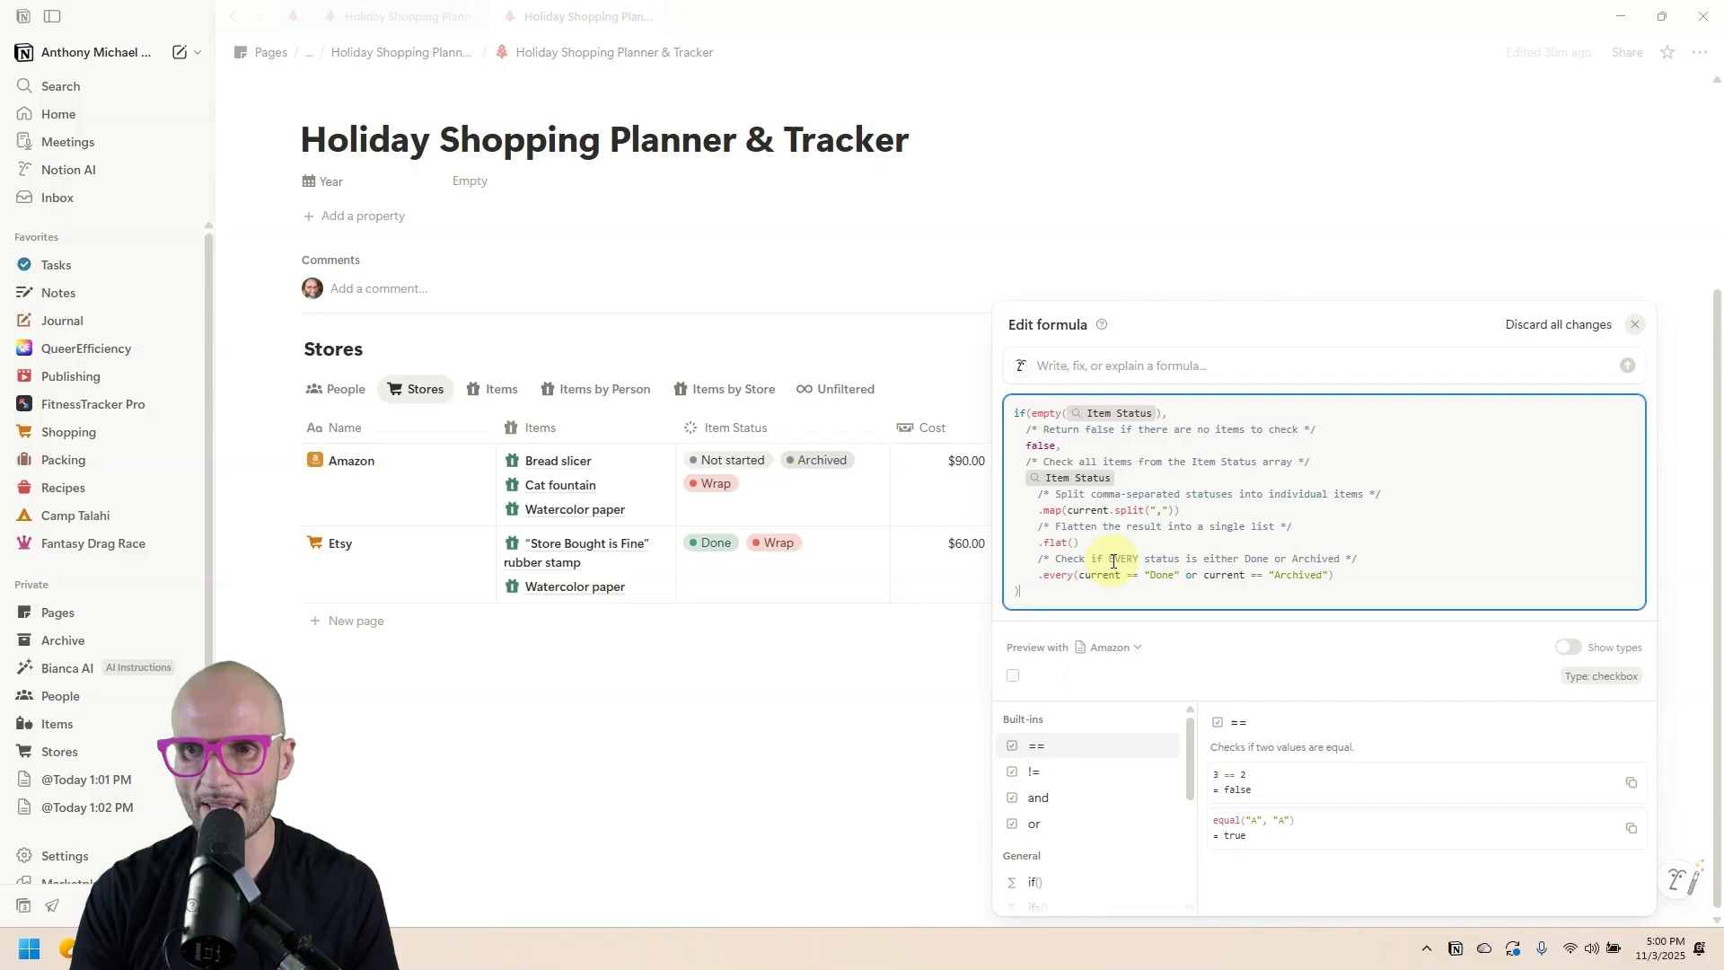
click(1327, 574)
text(or cur)
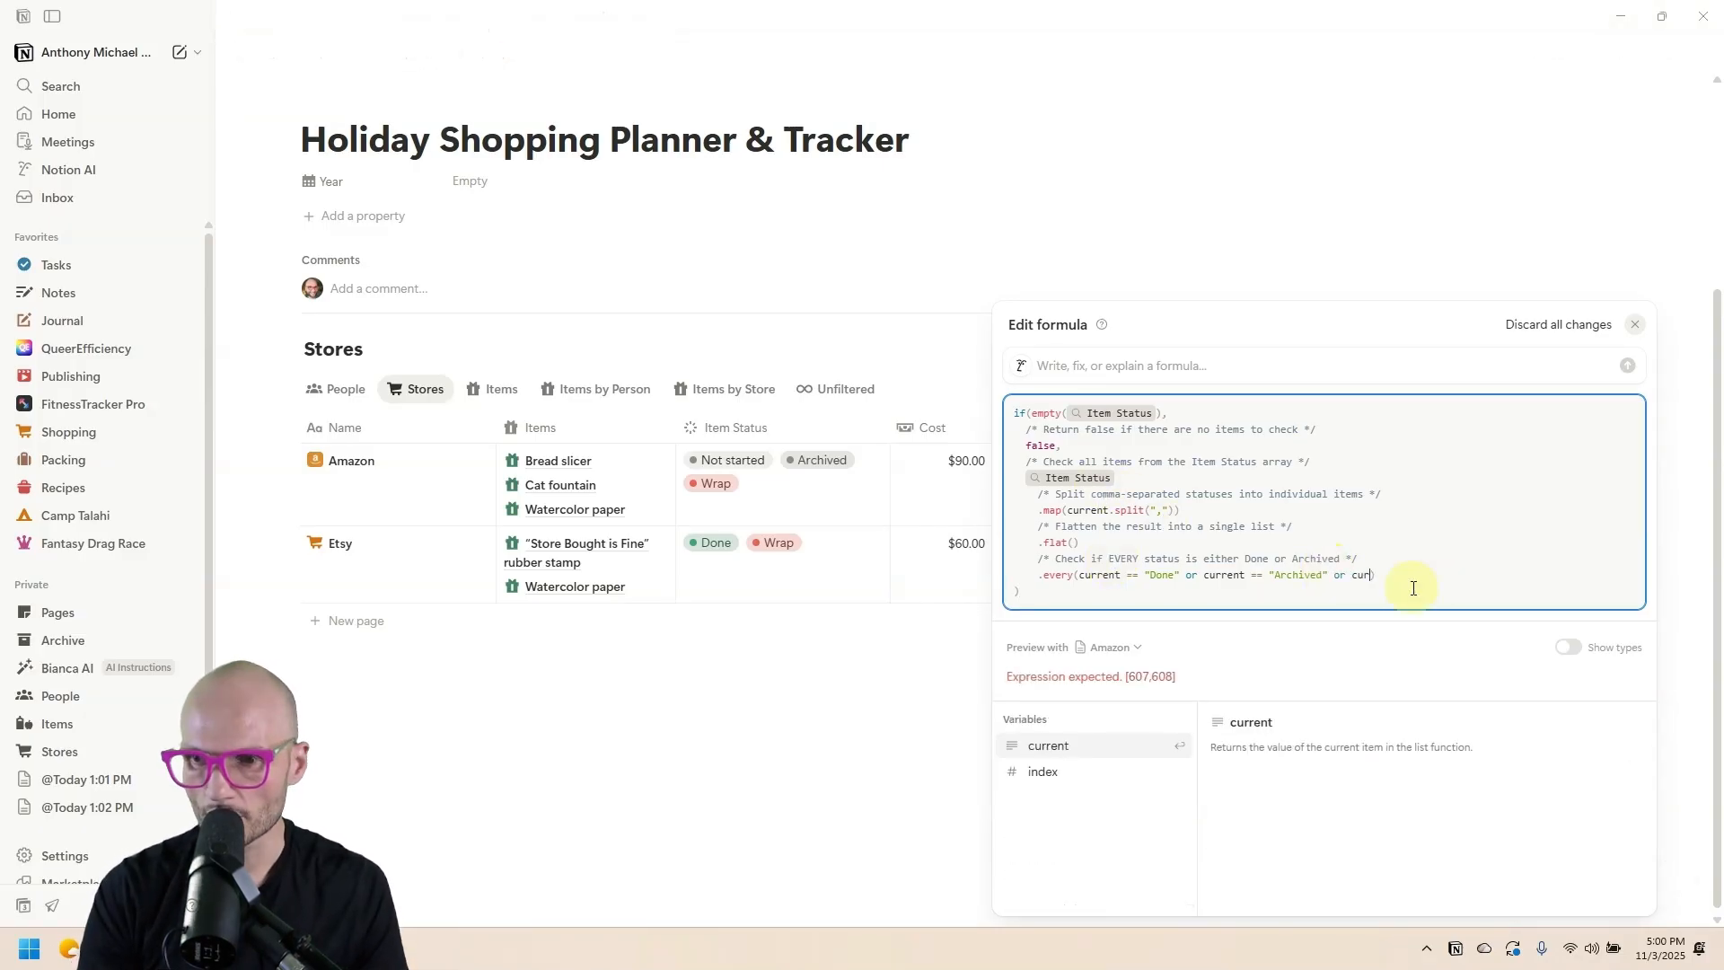
text(rent == "War)
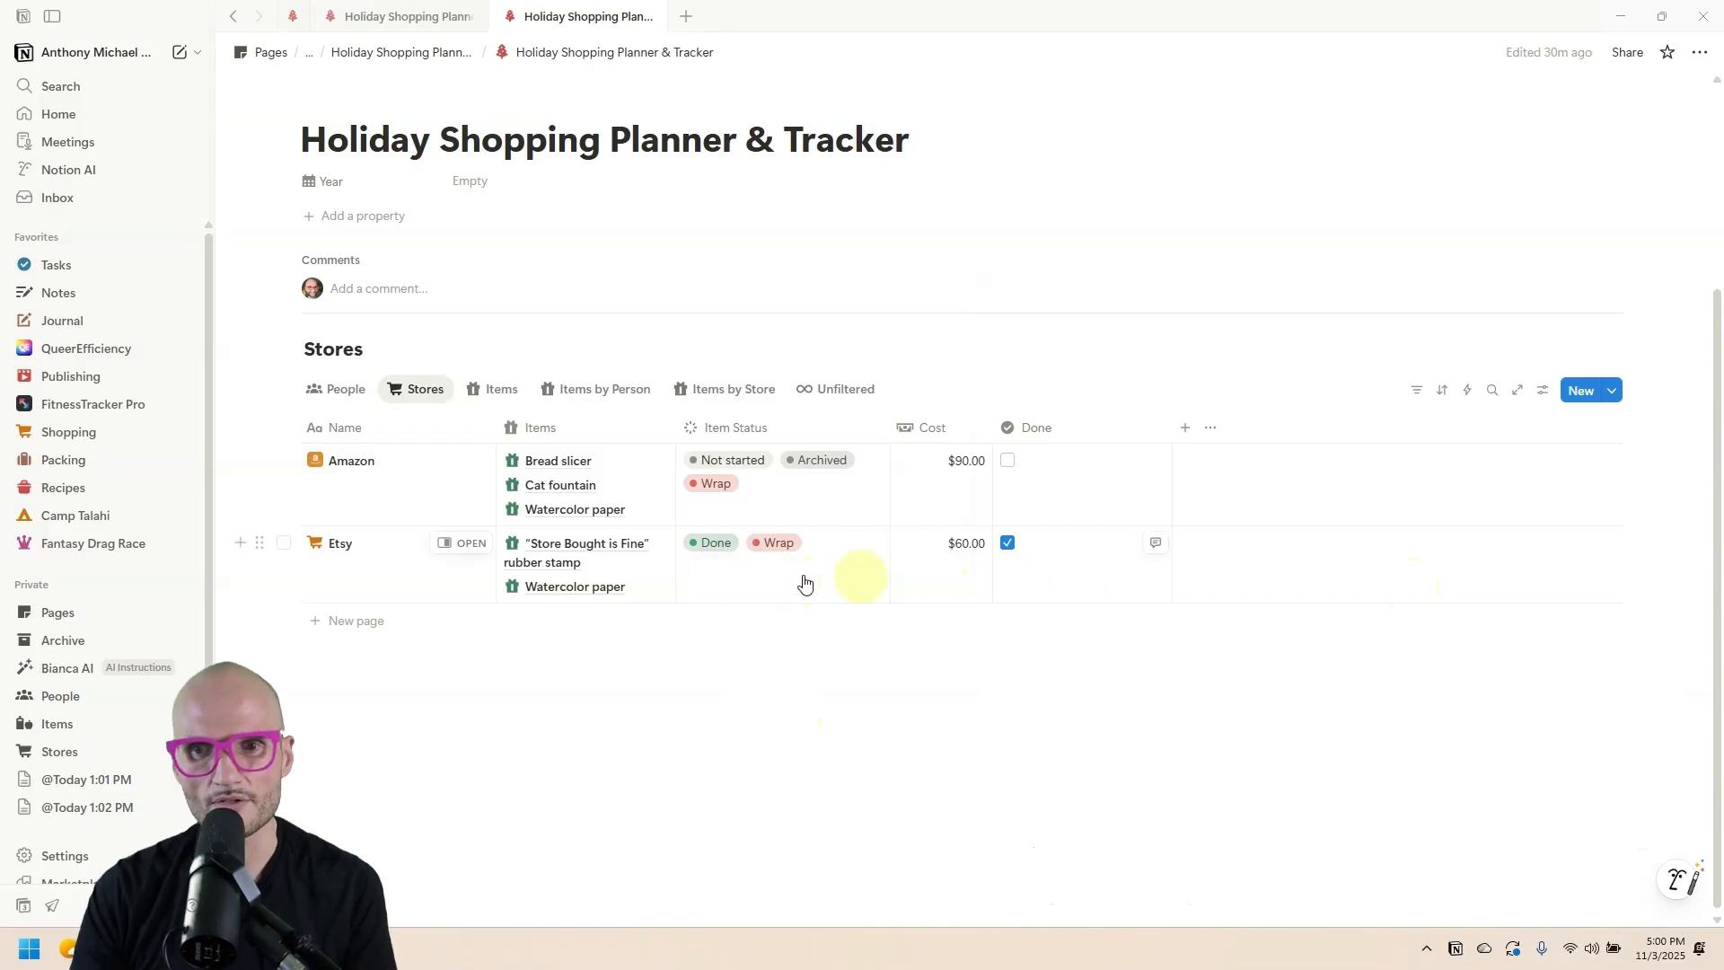
Add a conditional colour rule shading Stores rows green when Done is checked.
click(1540, 393)
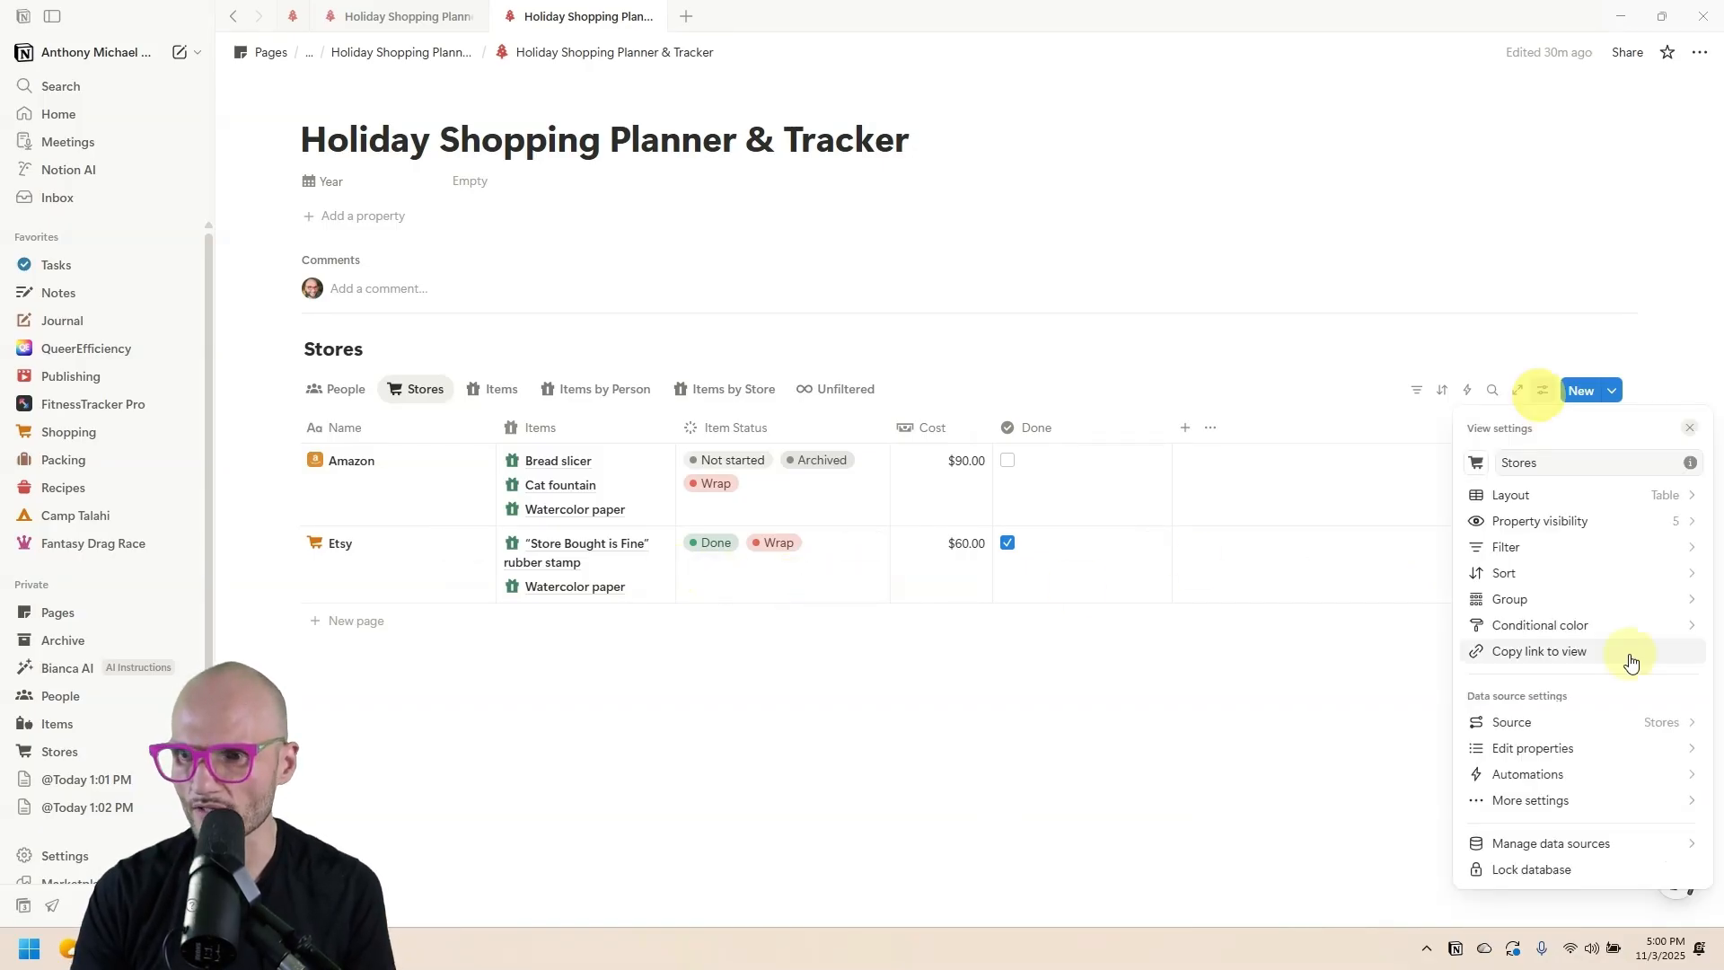
click(1614, 626)
click(1597, 653)
click(1578, 780)
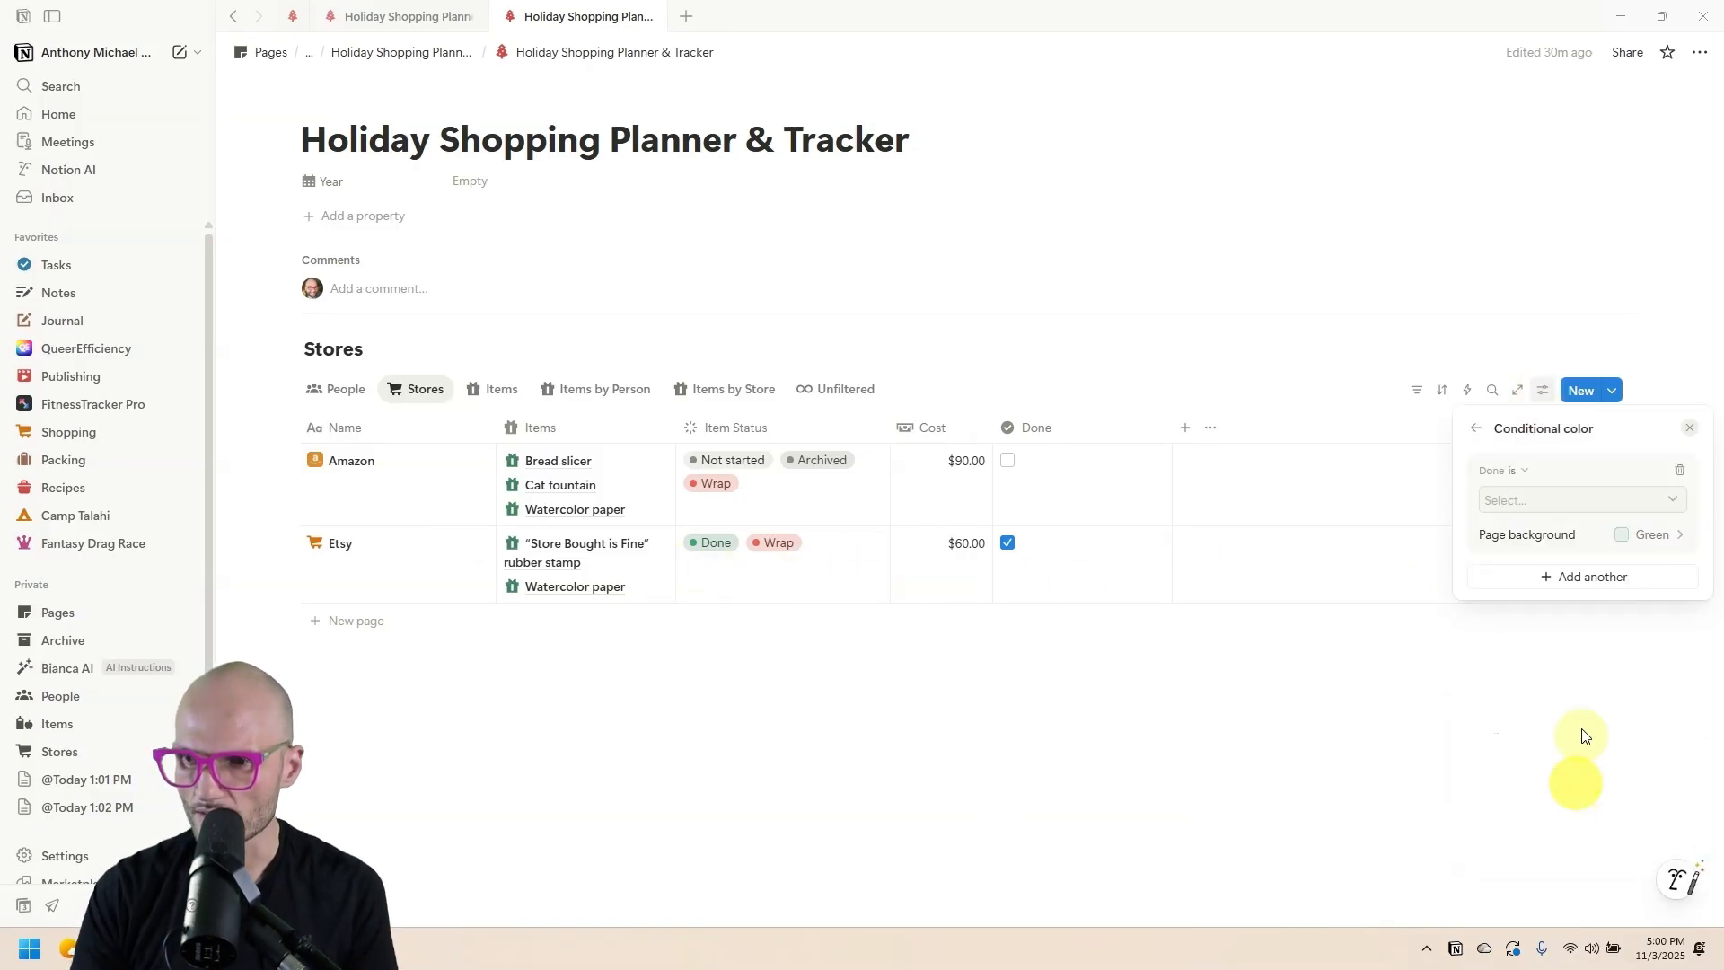
click(1531, 561)
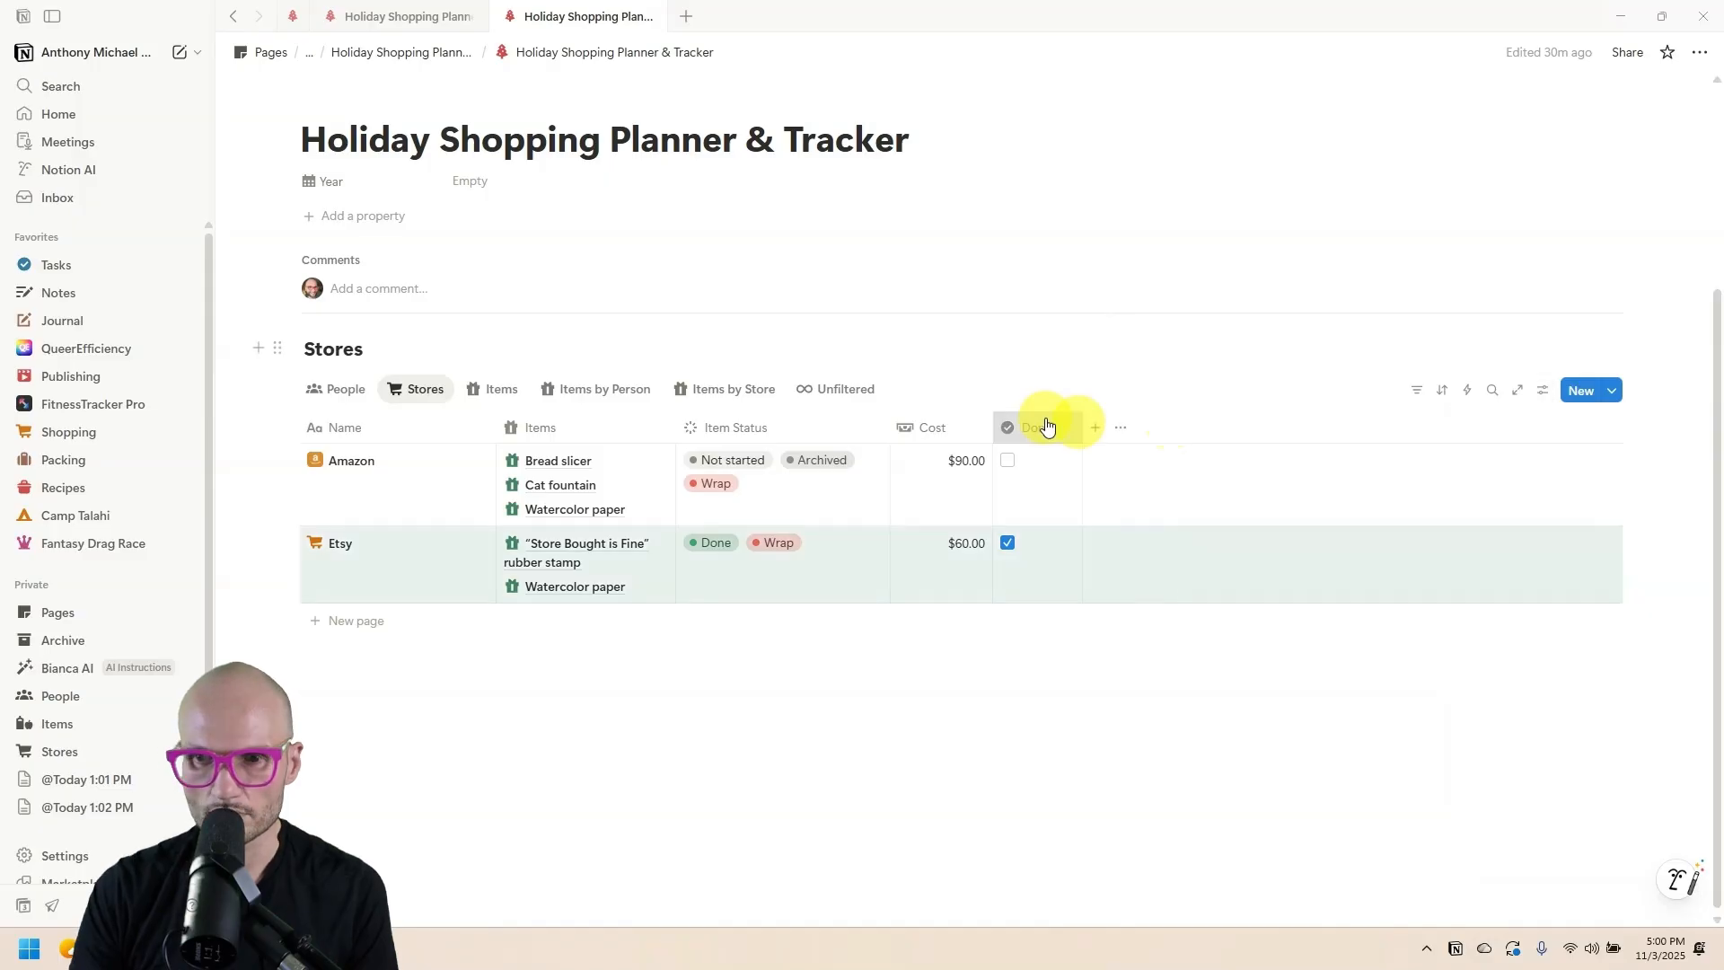
Hide the Done column in Stores and switch back to the People view.
click(1045, 426)
click(1075, 682)
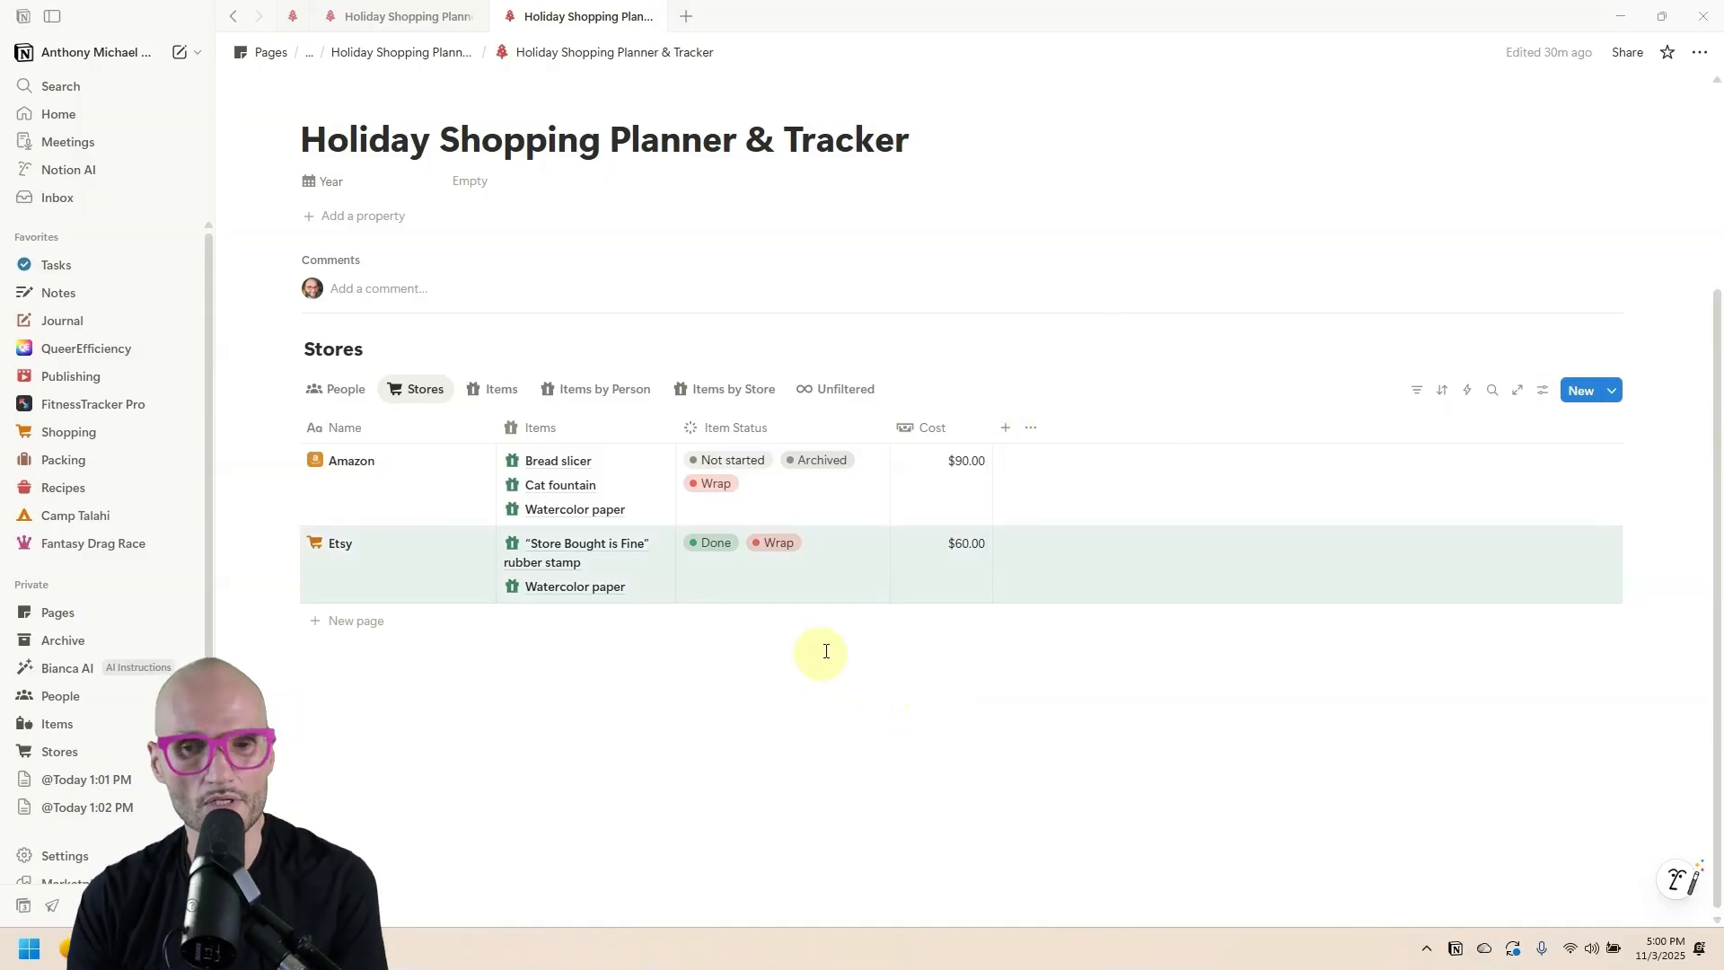
click(344, 392)
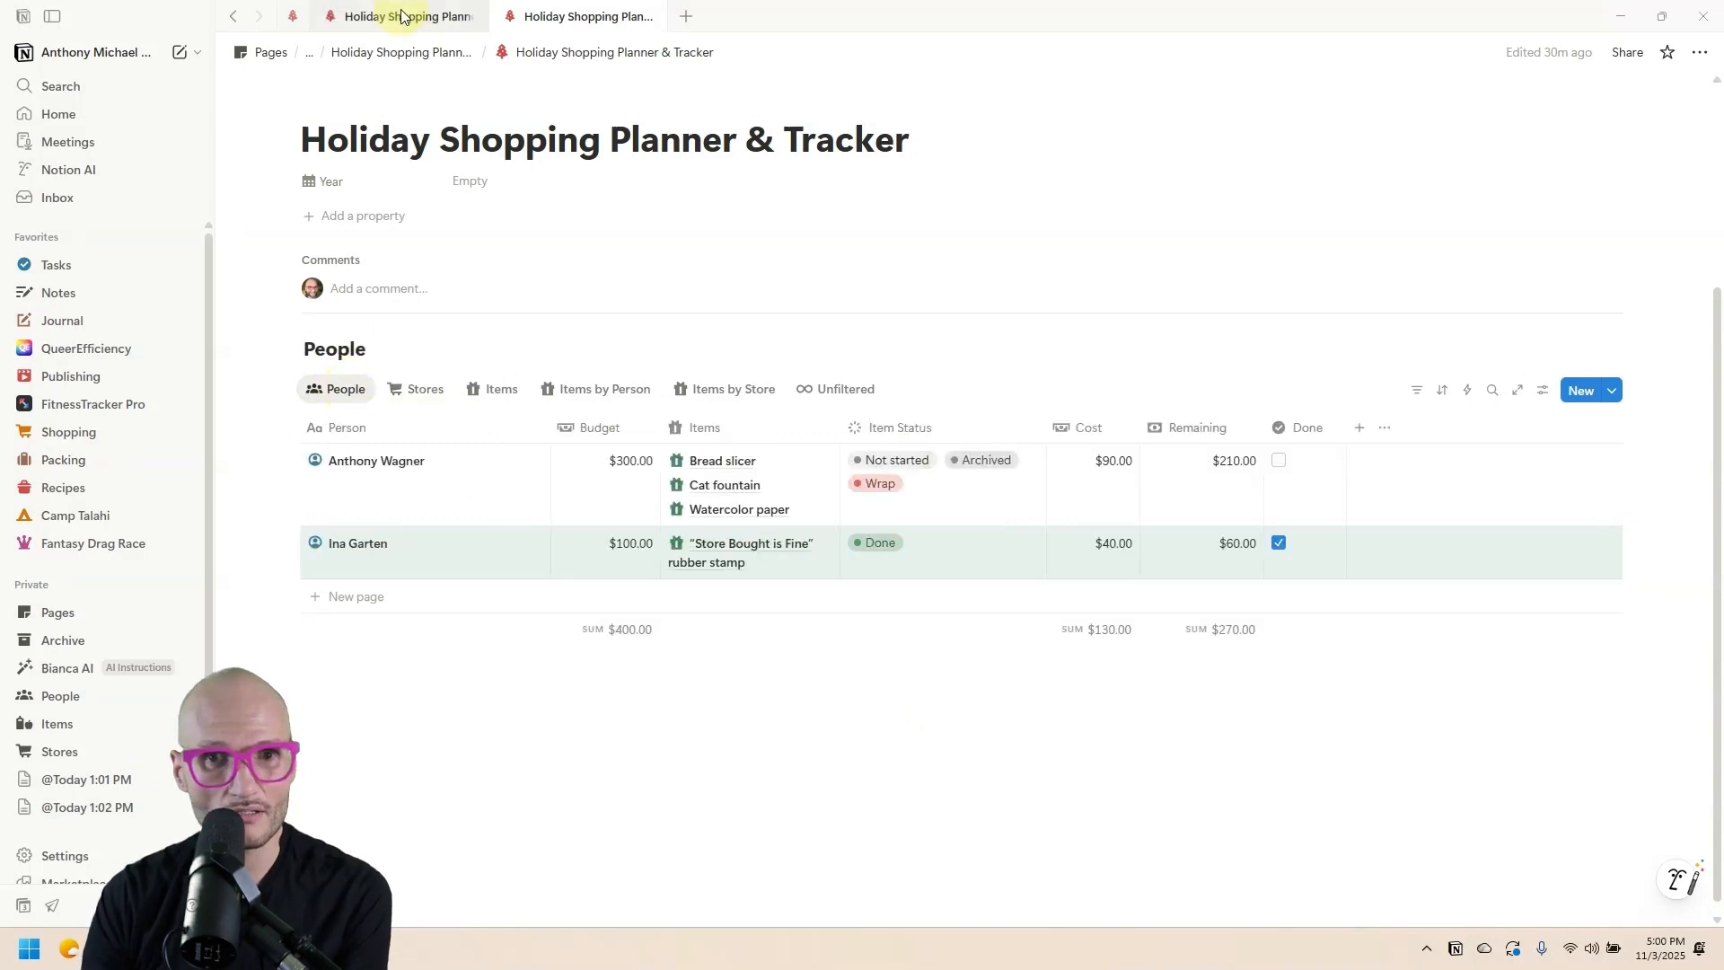
click(401, 15)
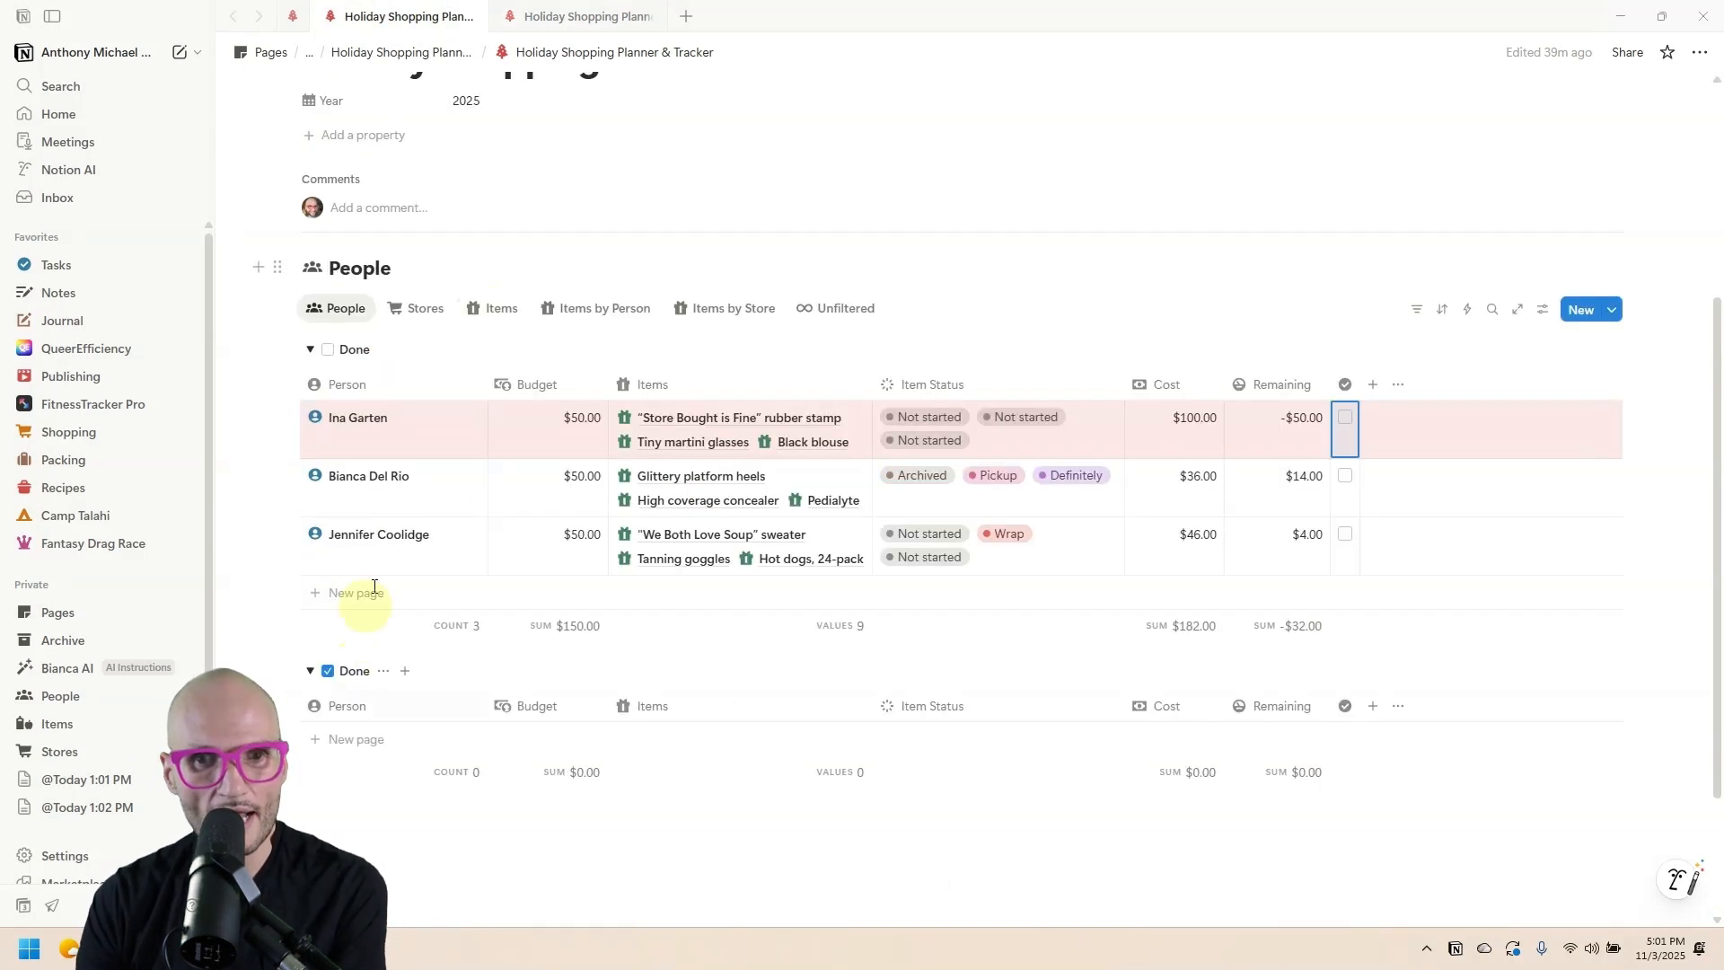
click(525, 18)
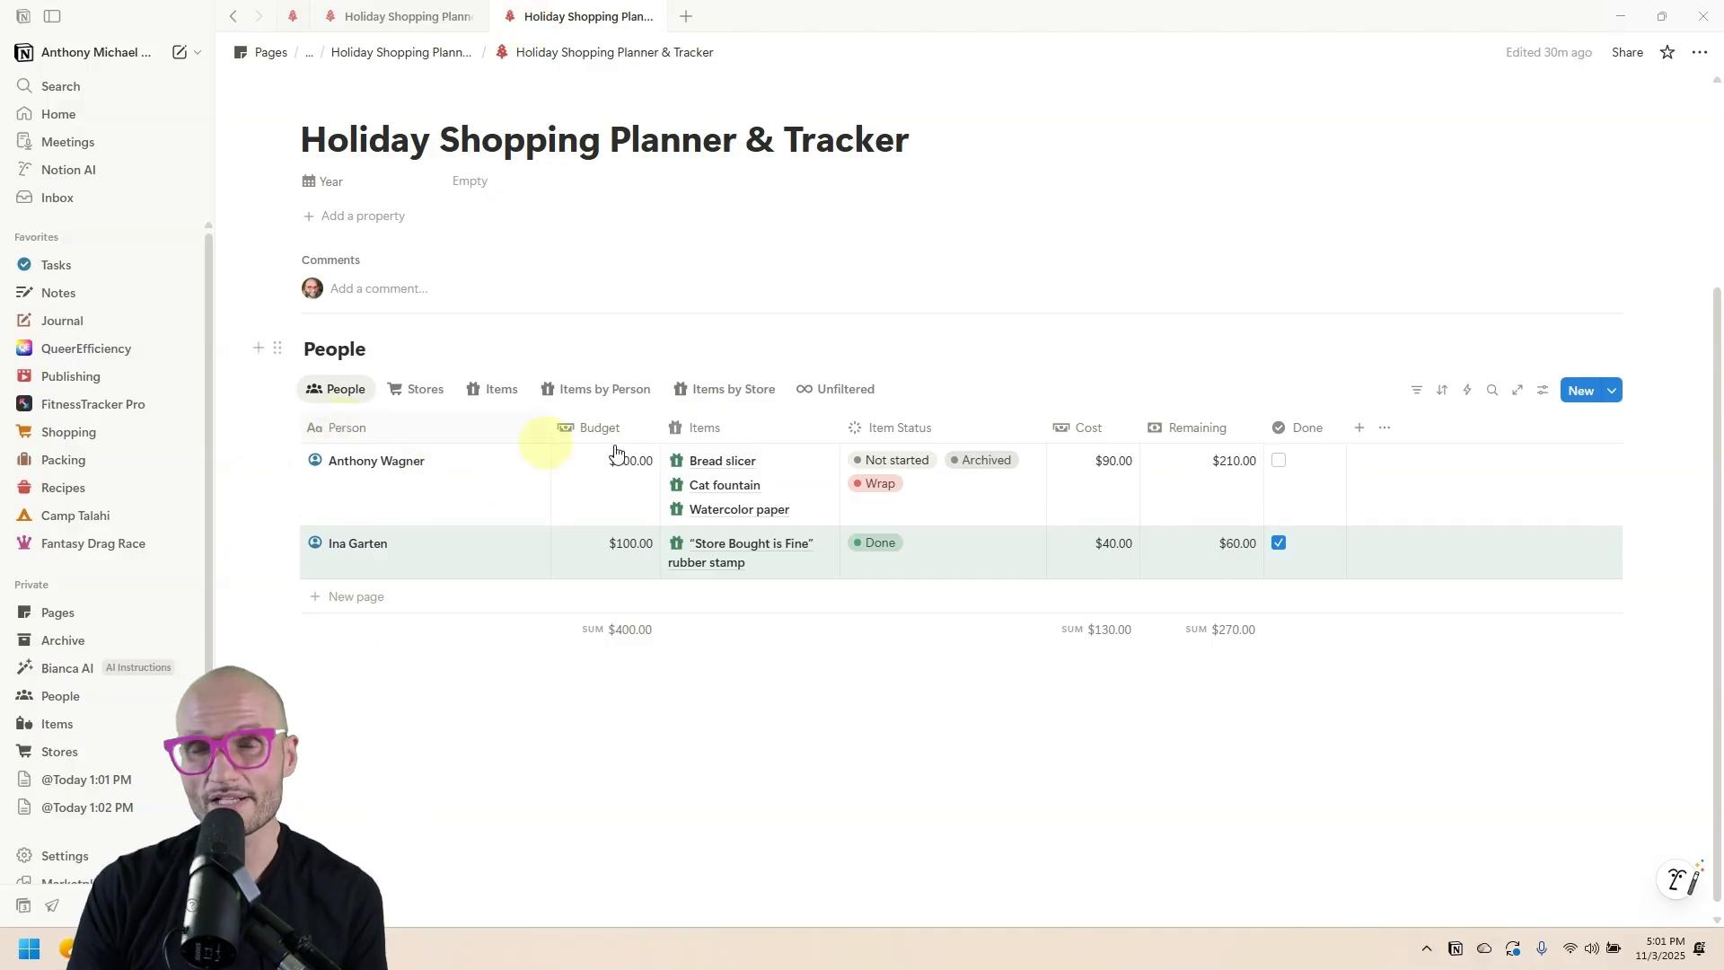
Group the People table by Done, with the unchecked group first.
click(1310, 430)
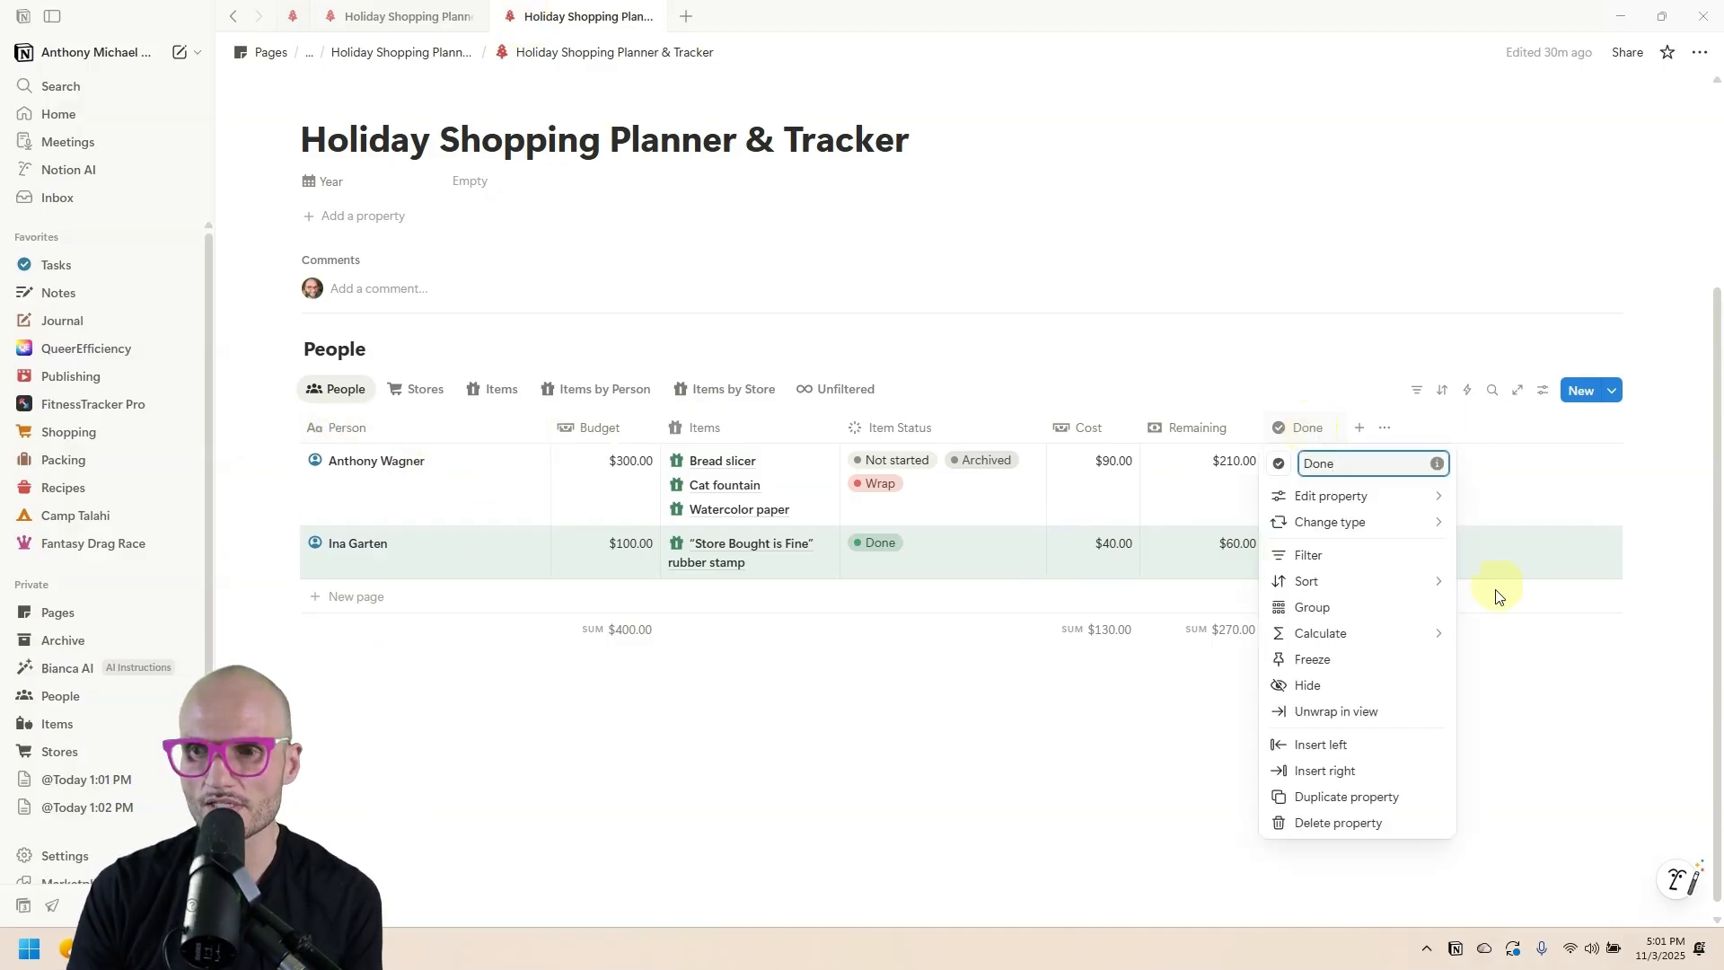
click(1354, 627)
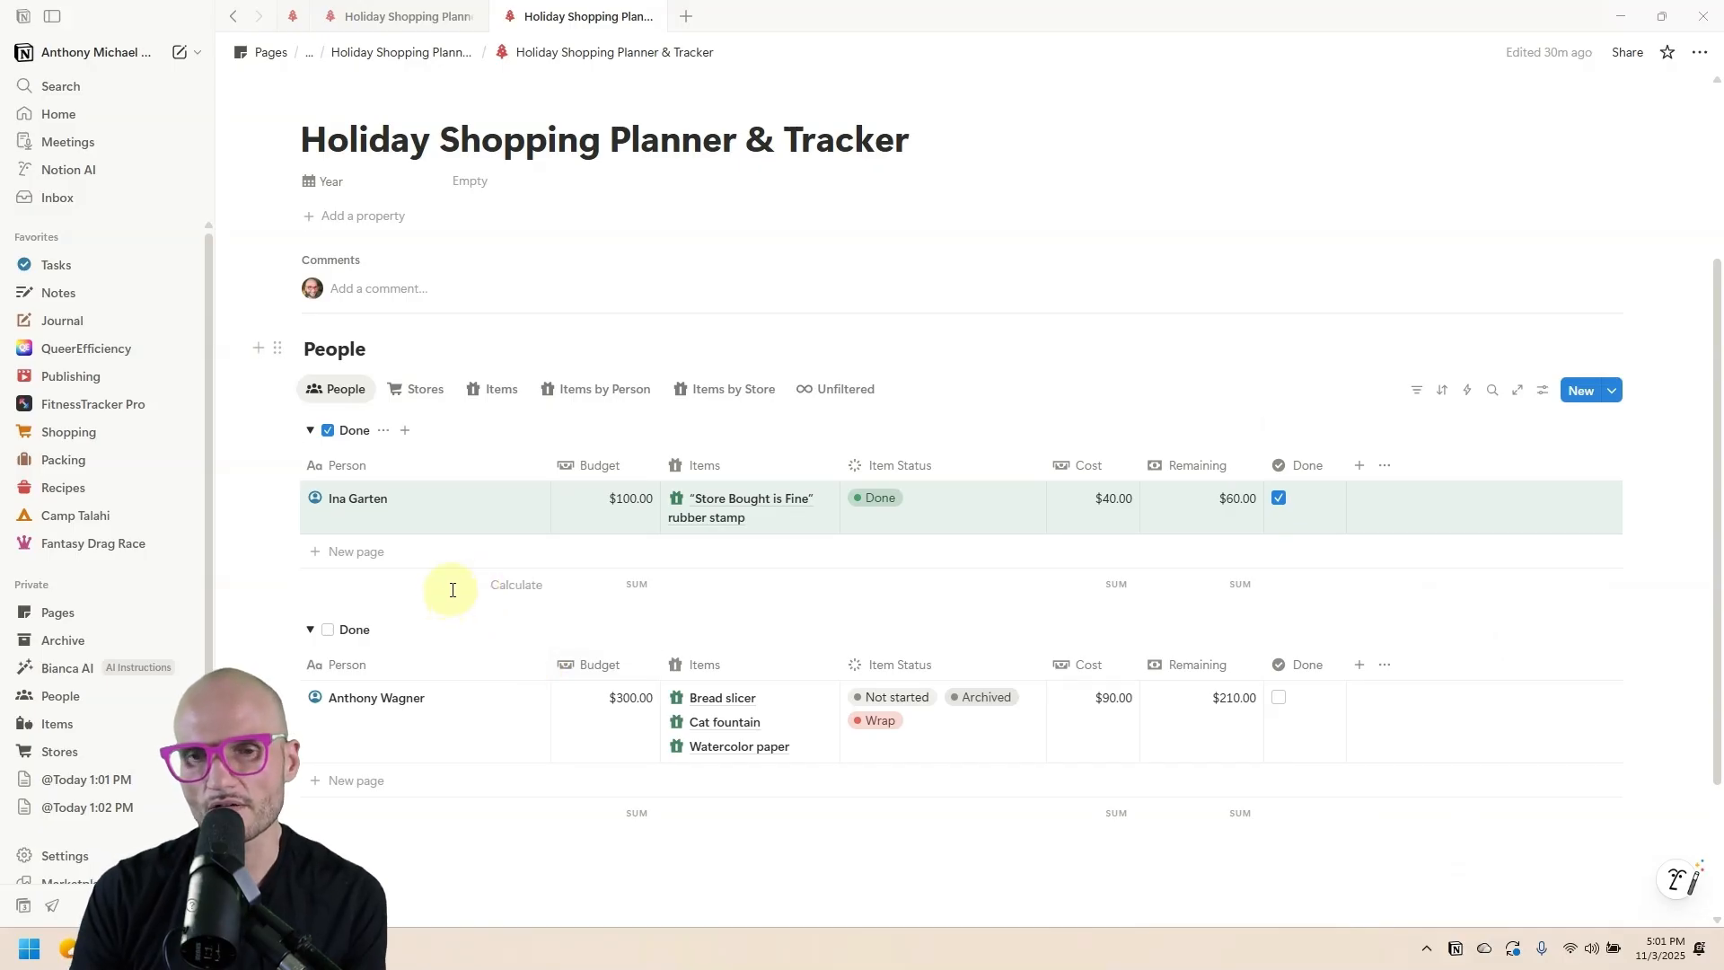
click(1543, 389)
click(1566, 598)
drag(1538, 587, 1530, 559)
click(993, 327)
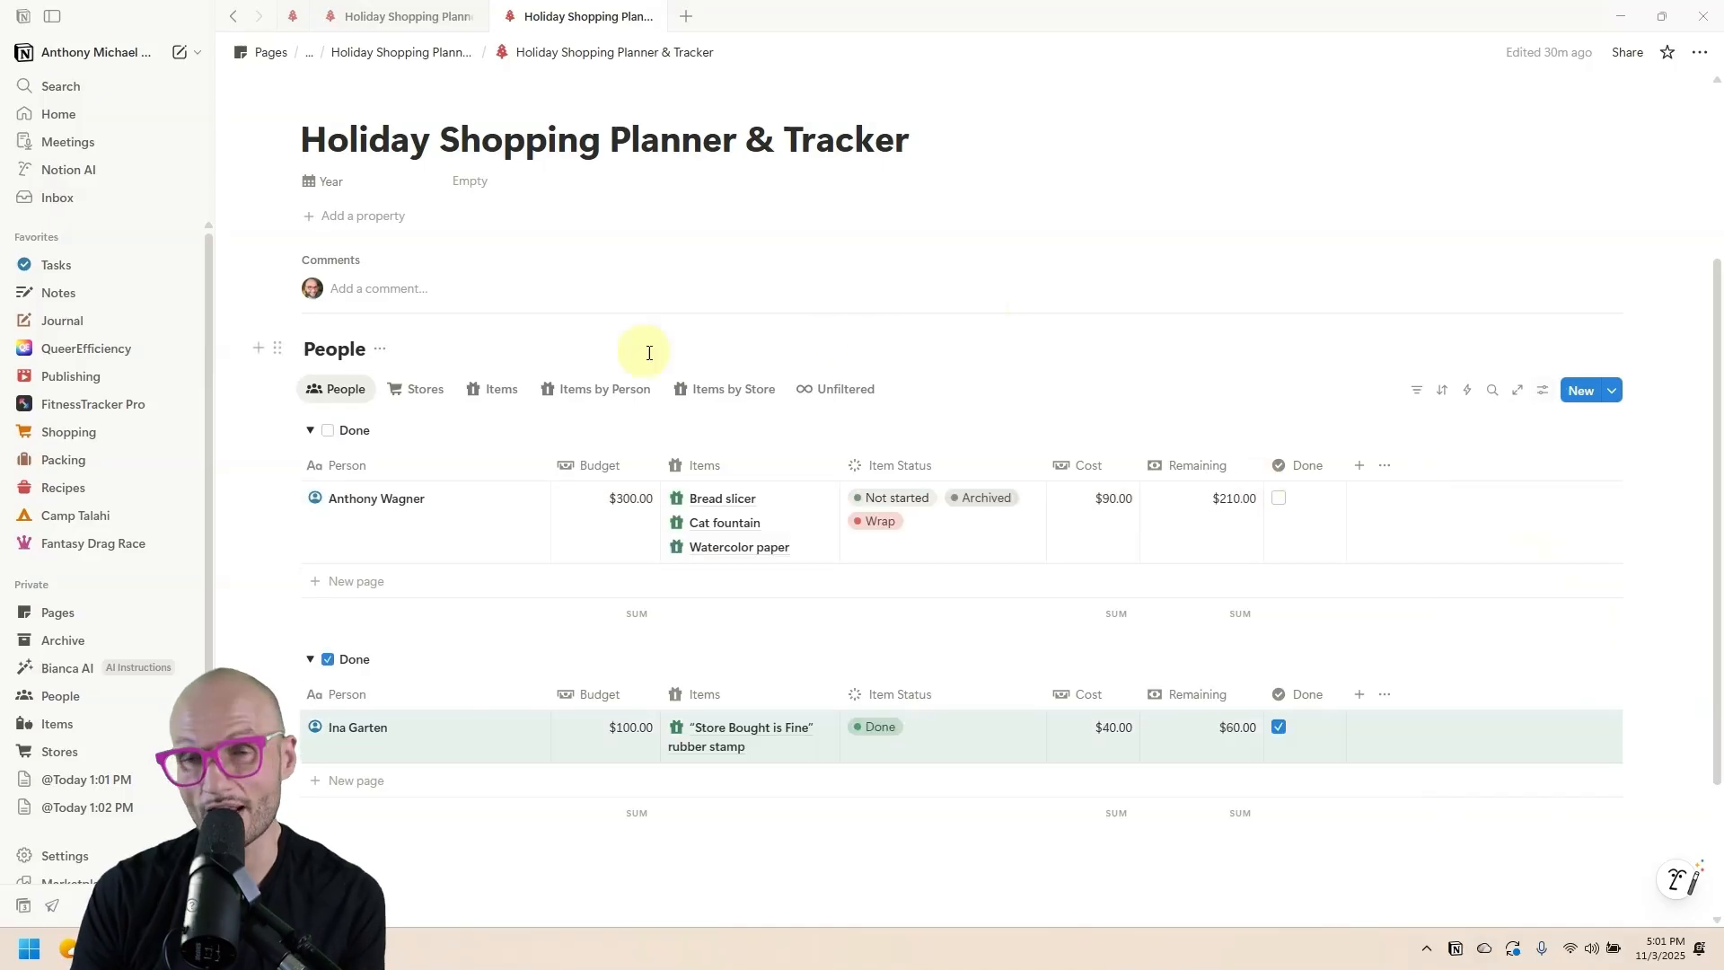
Add a blank person row to the not-done group.
click(346, 582)
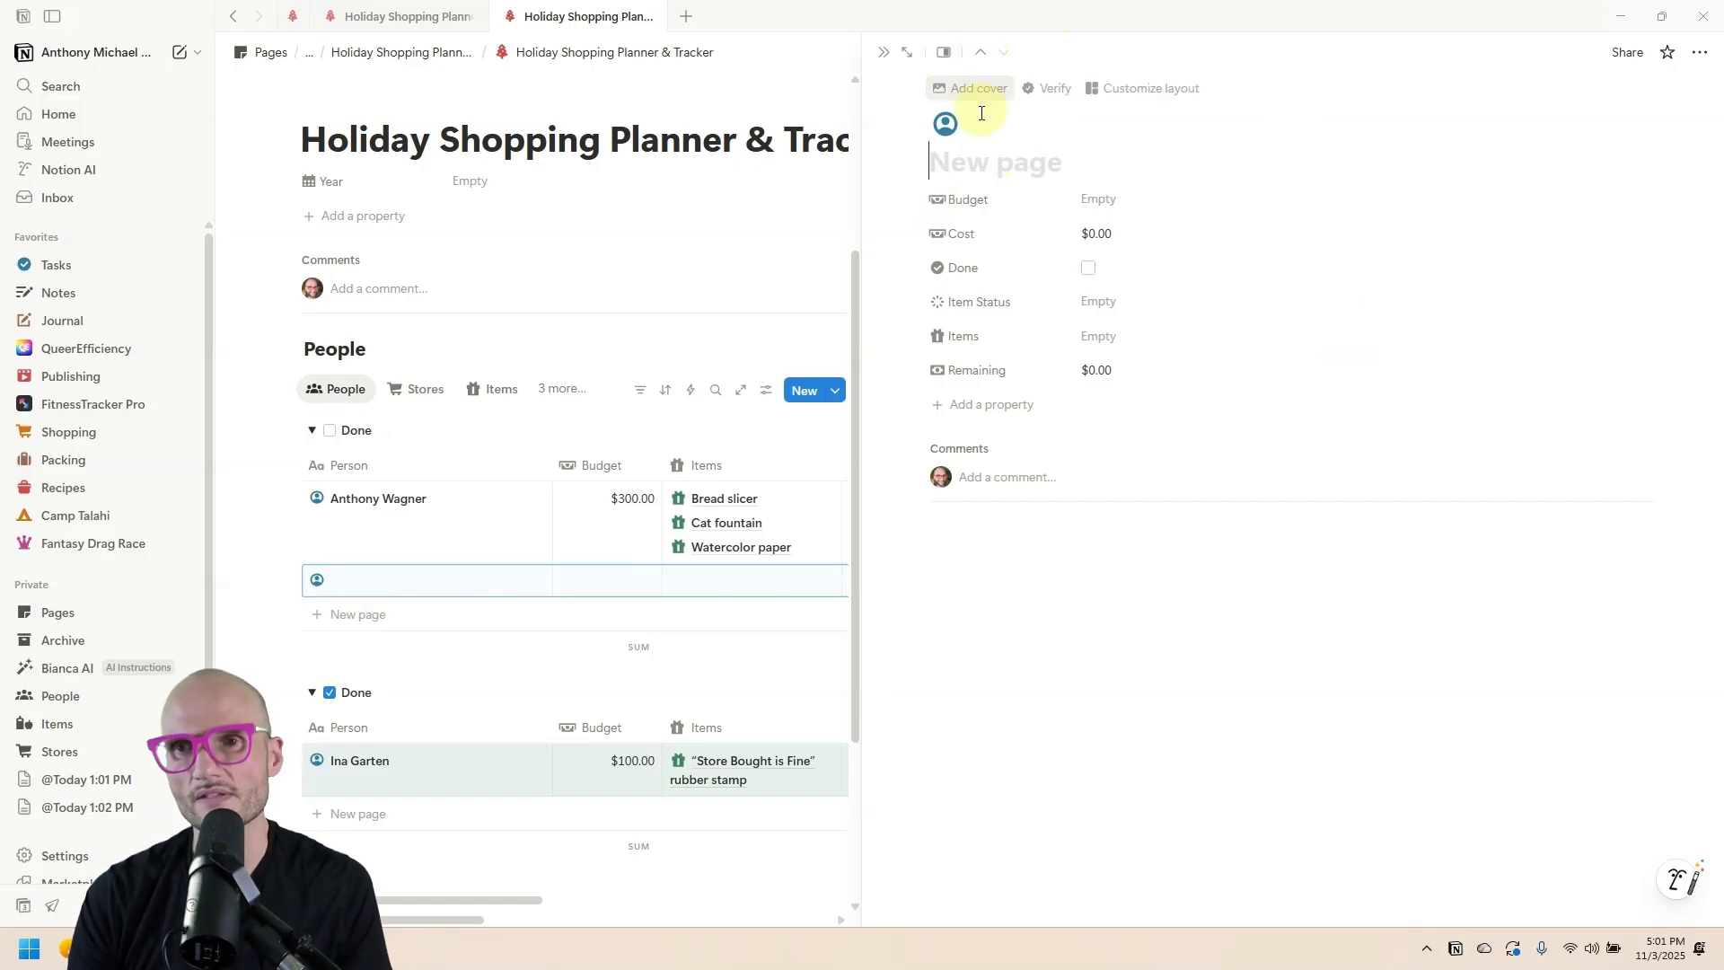
click(883, 52)
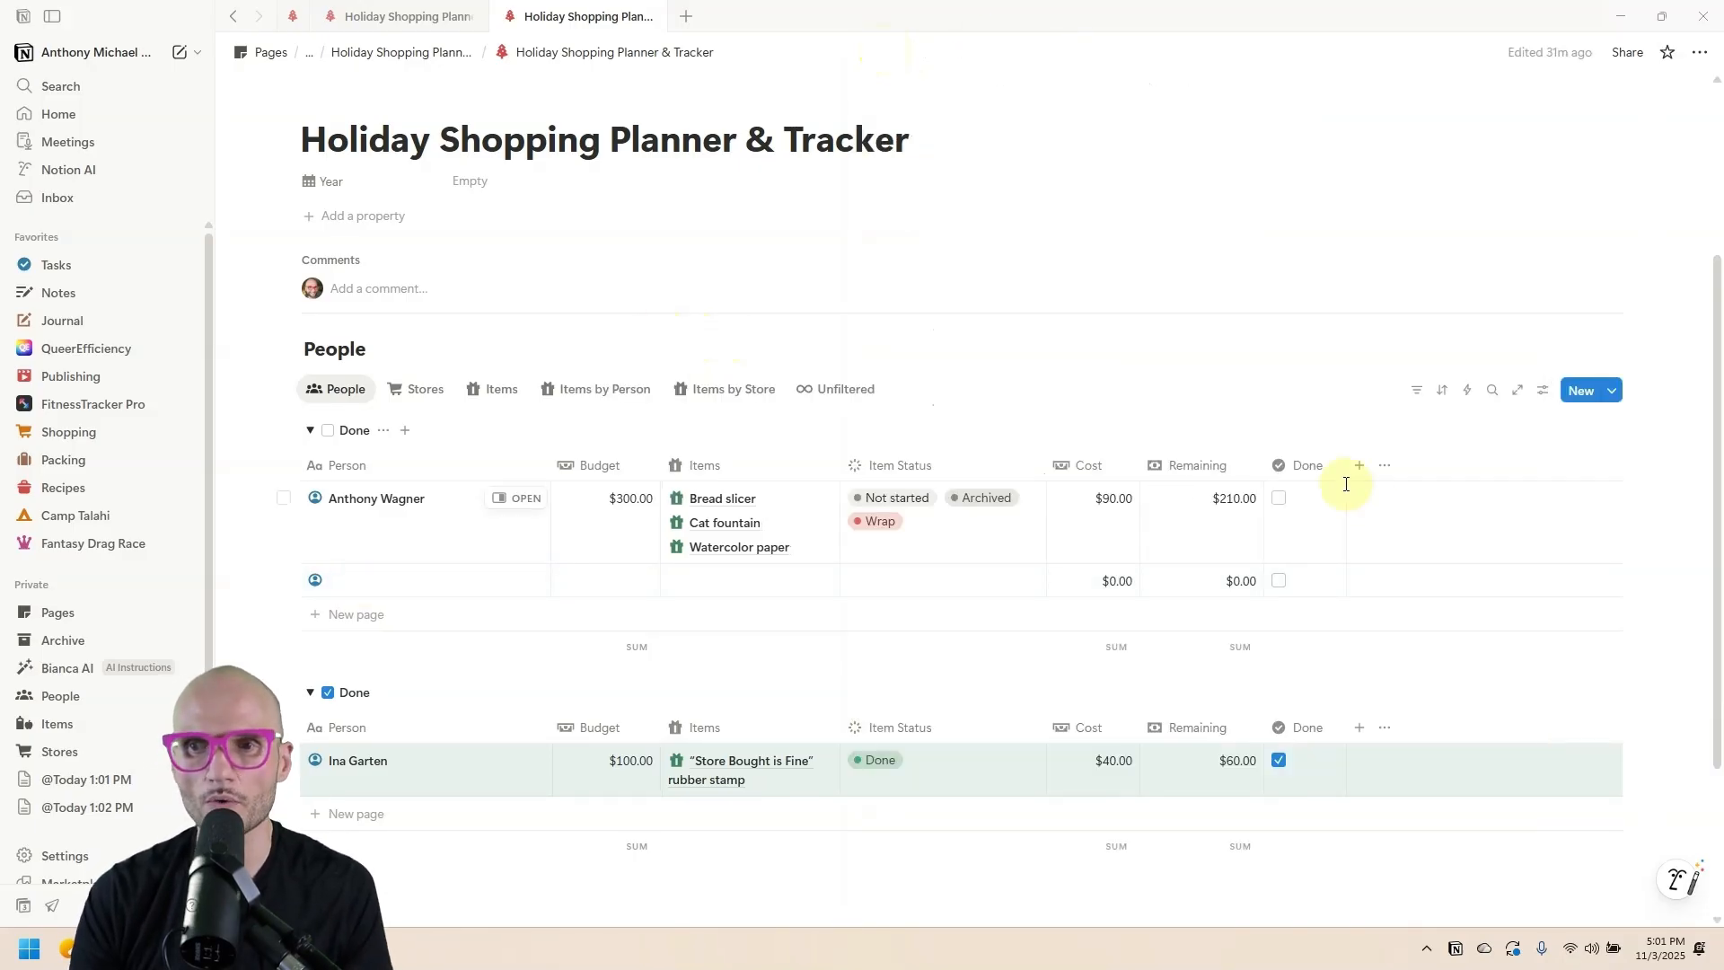
click(1537, 395)
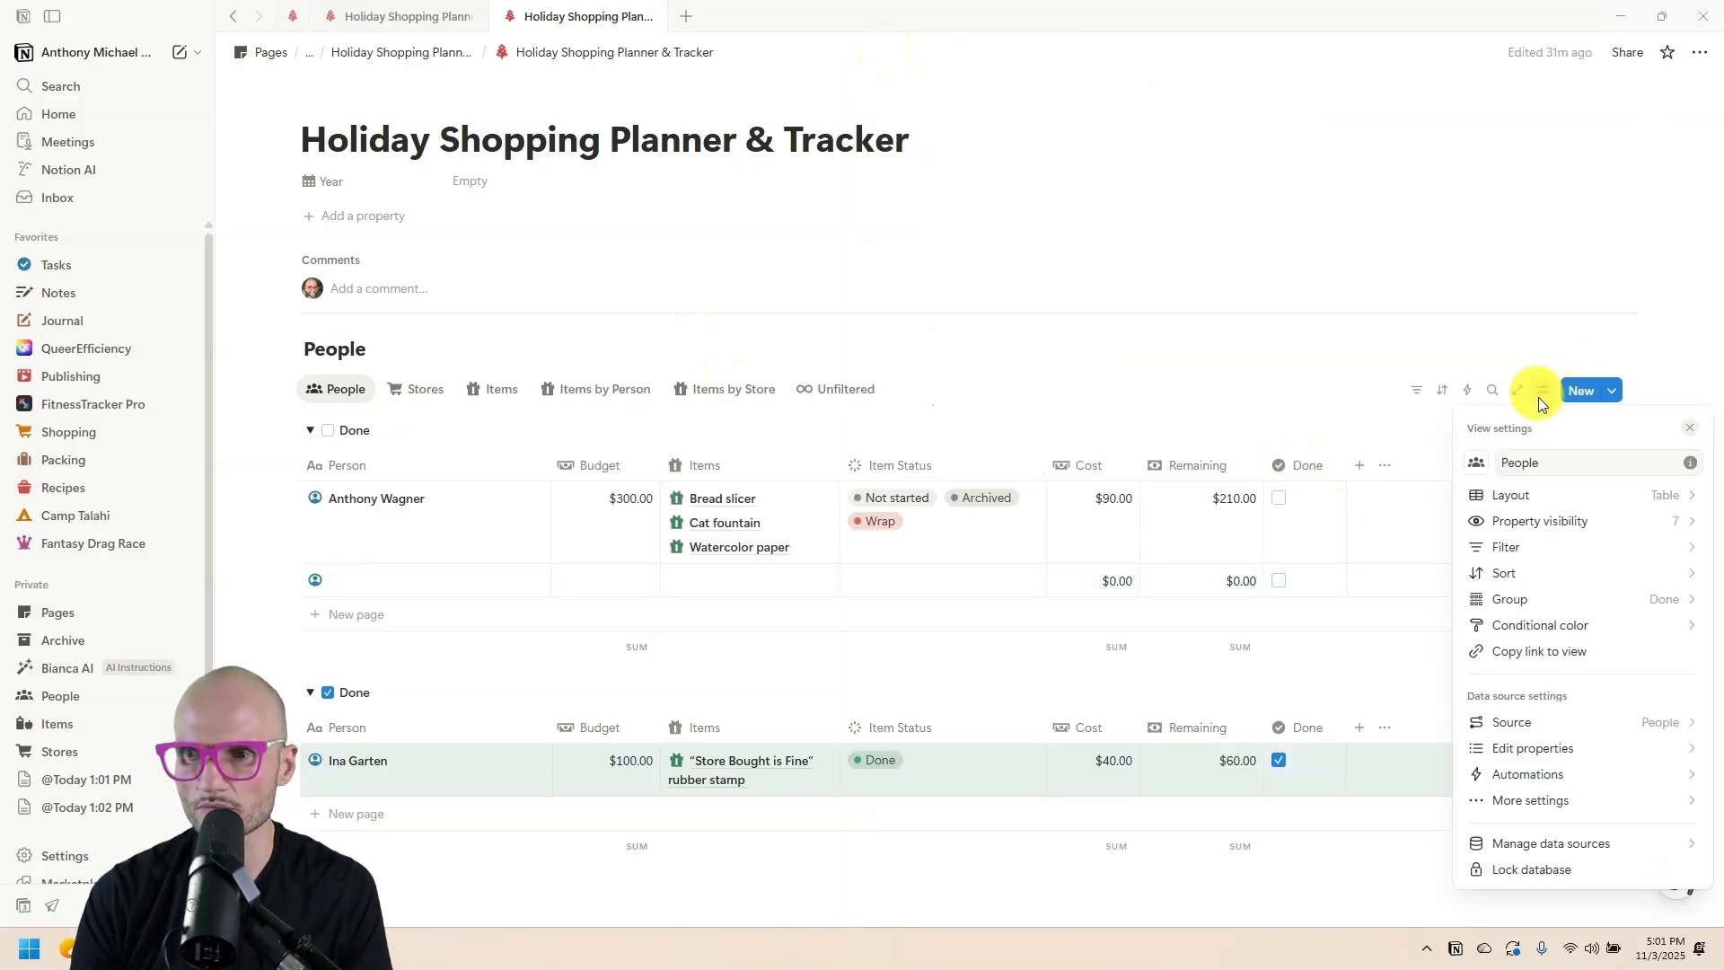
Remove the Done grouping from the People table.
click(1597, 598)
click(1536, 617)
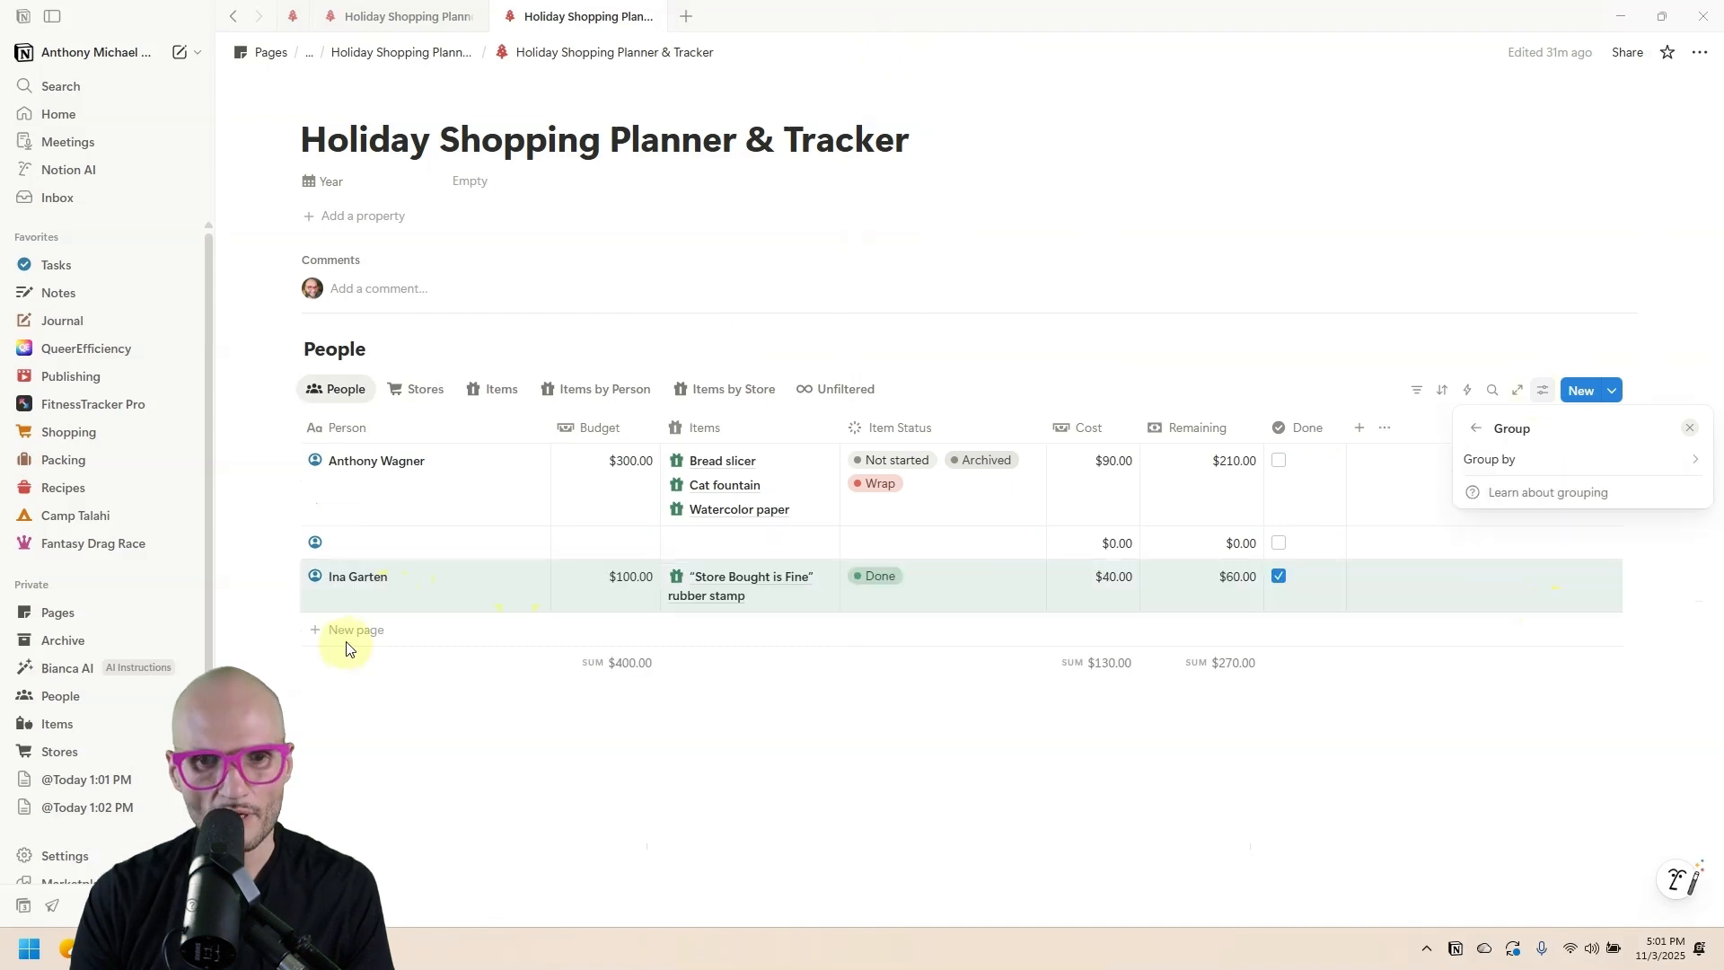
click(353, 636)
Delete the two empty rows from the People table.
click(359, 631)
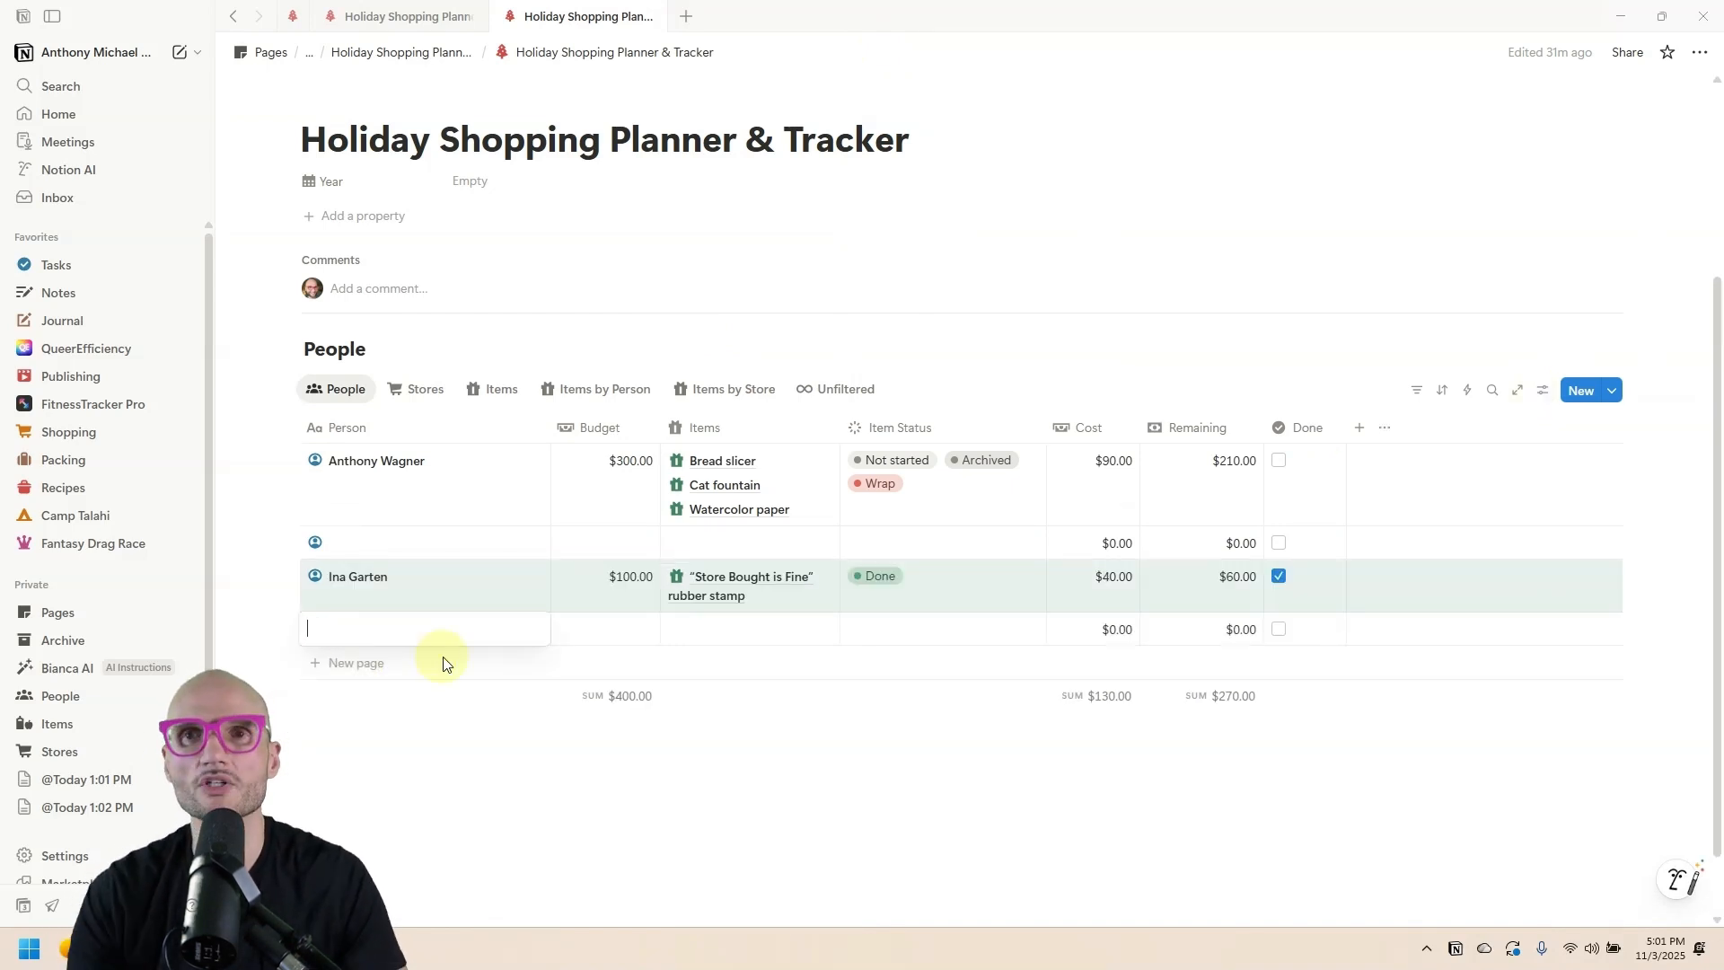
key(Escape)
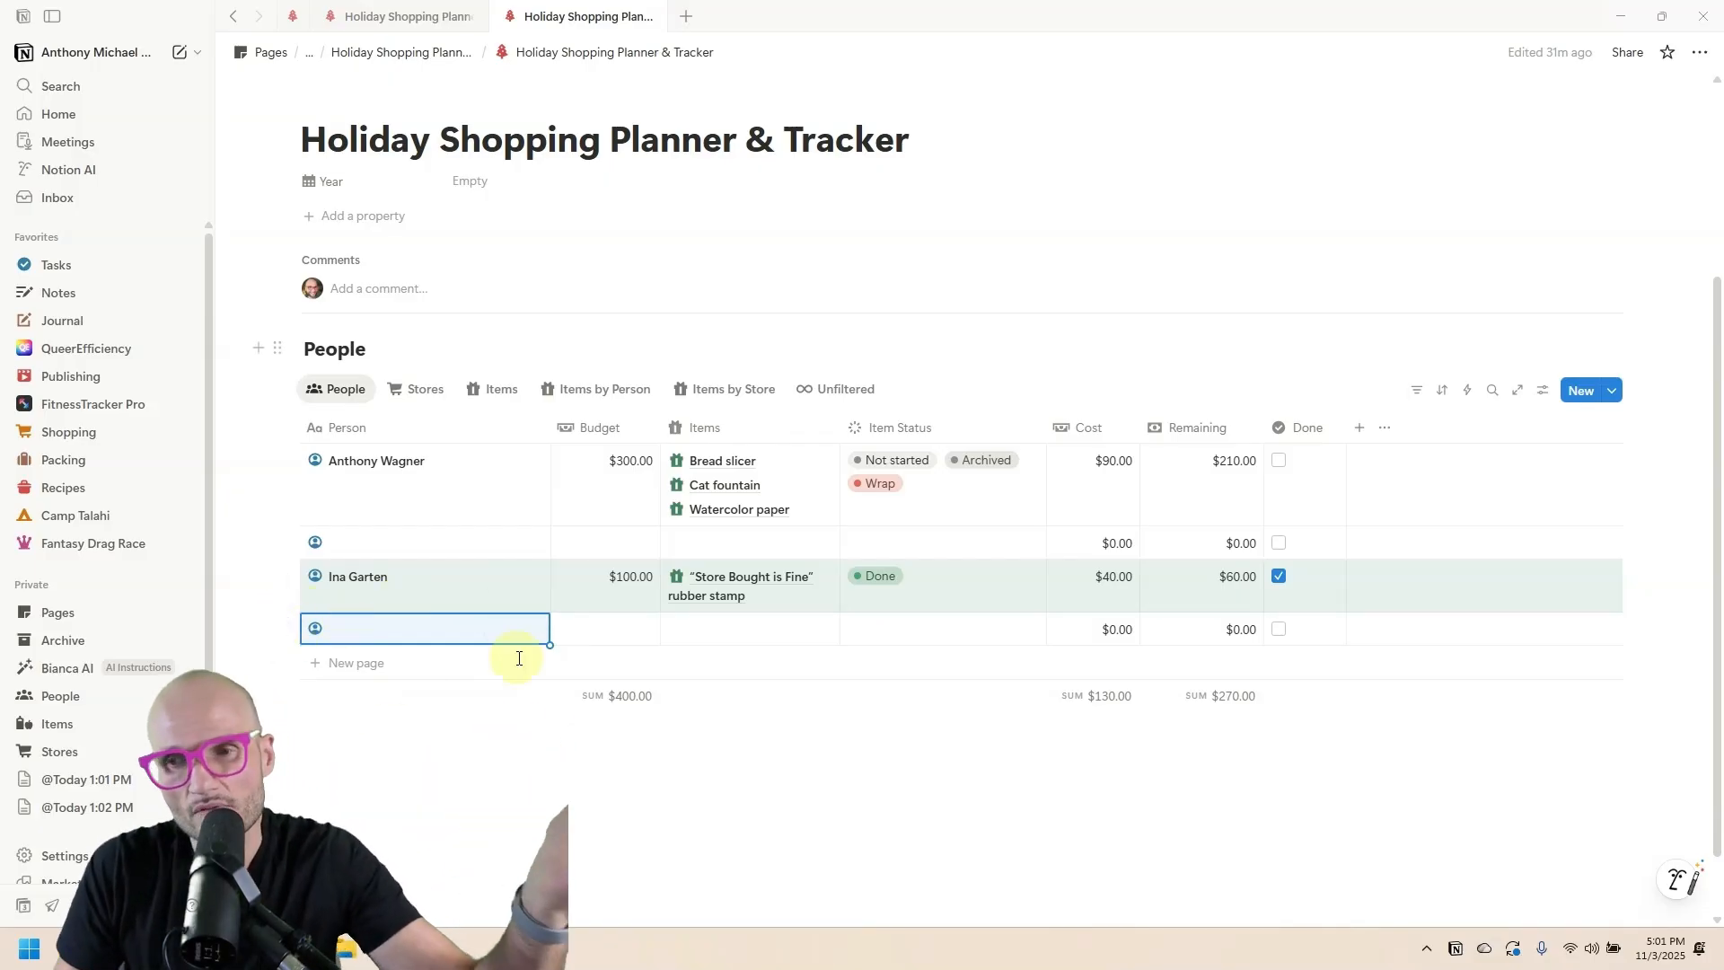
click(283, 629)
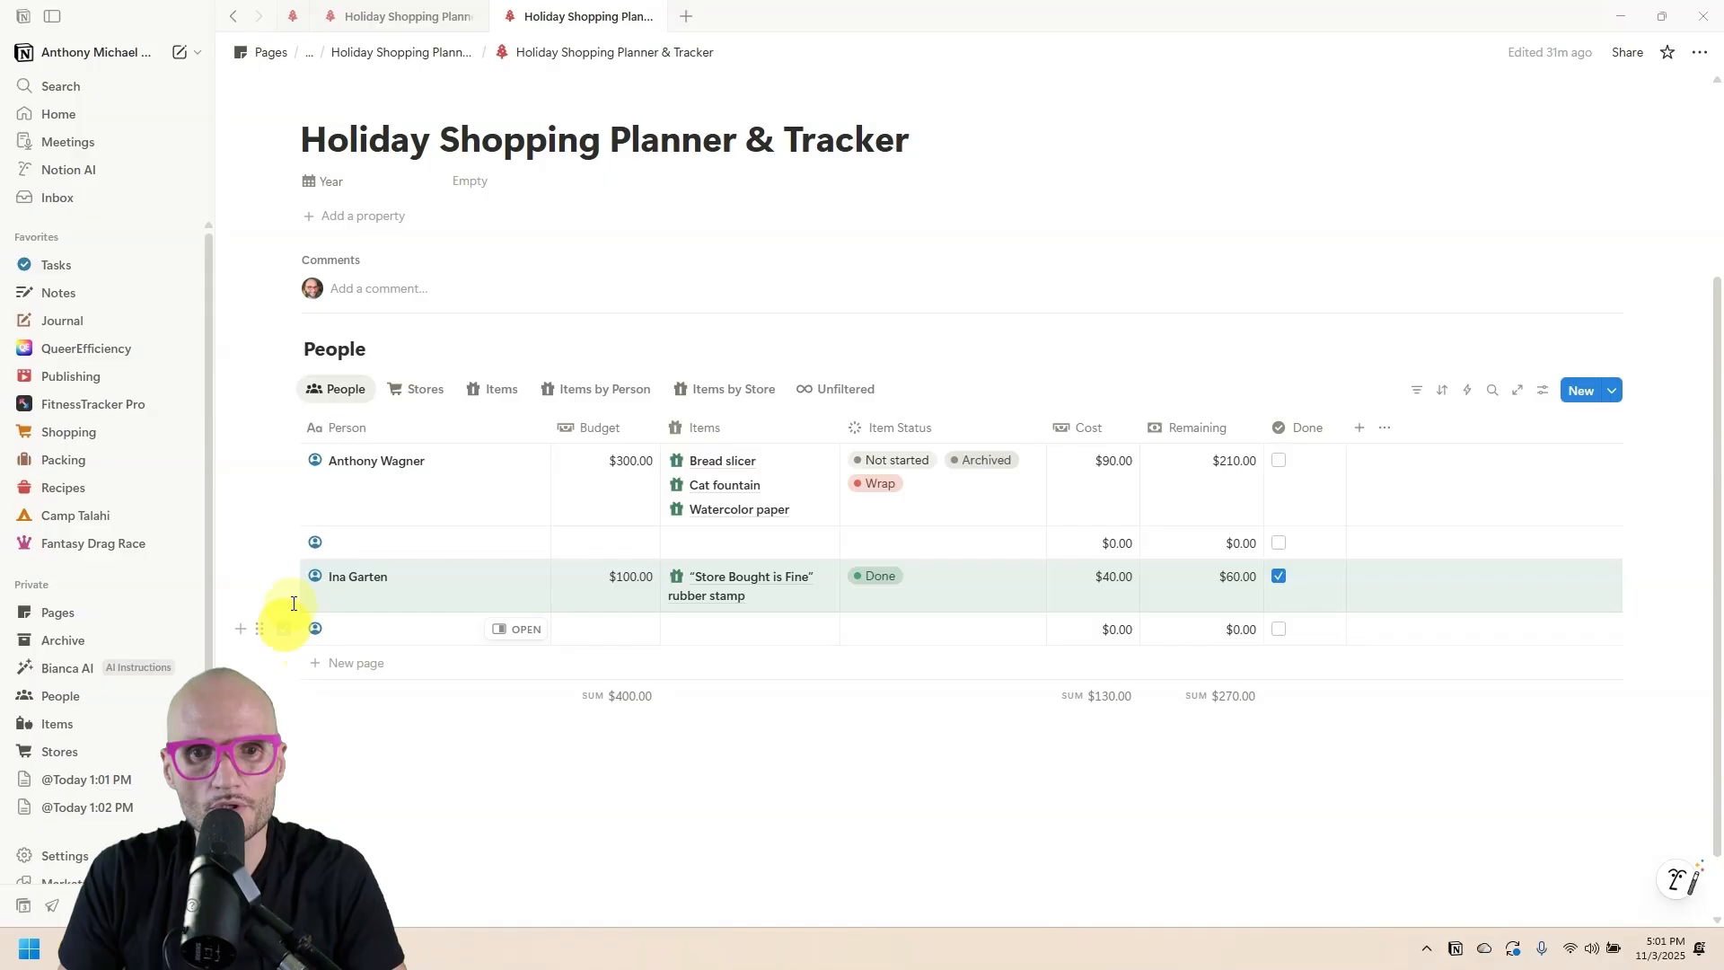
click(285, 544)
key(Delete)
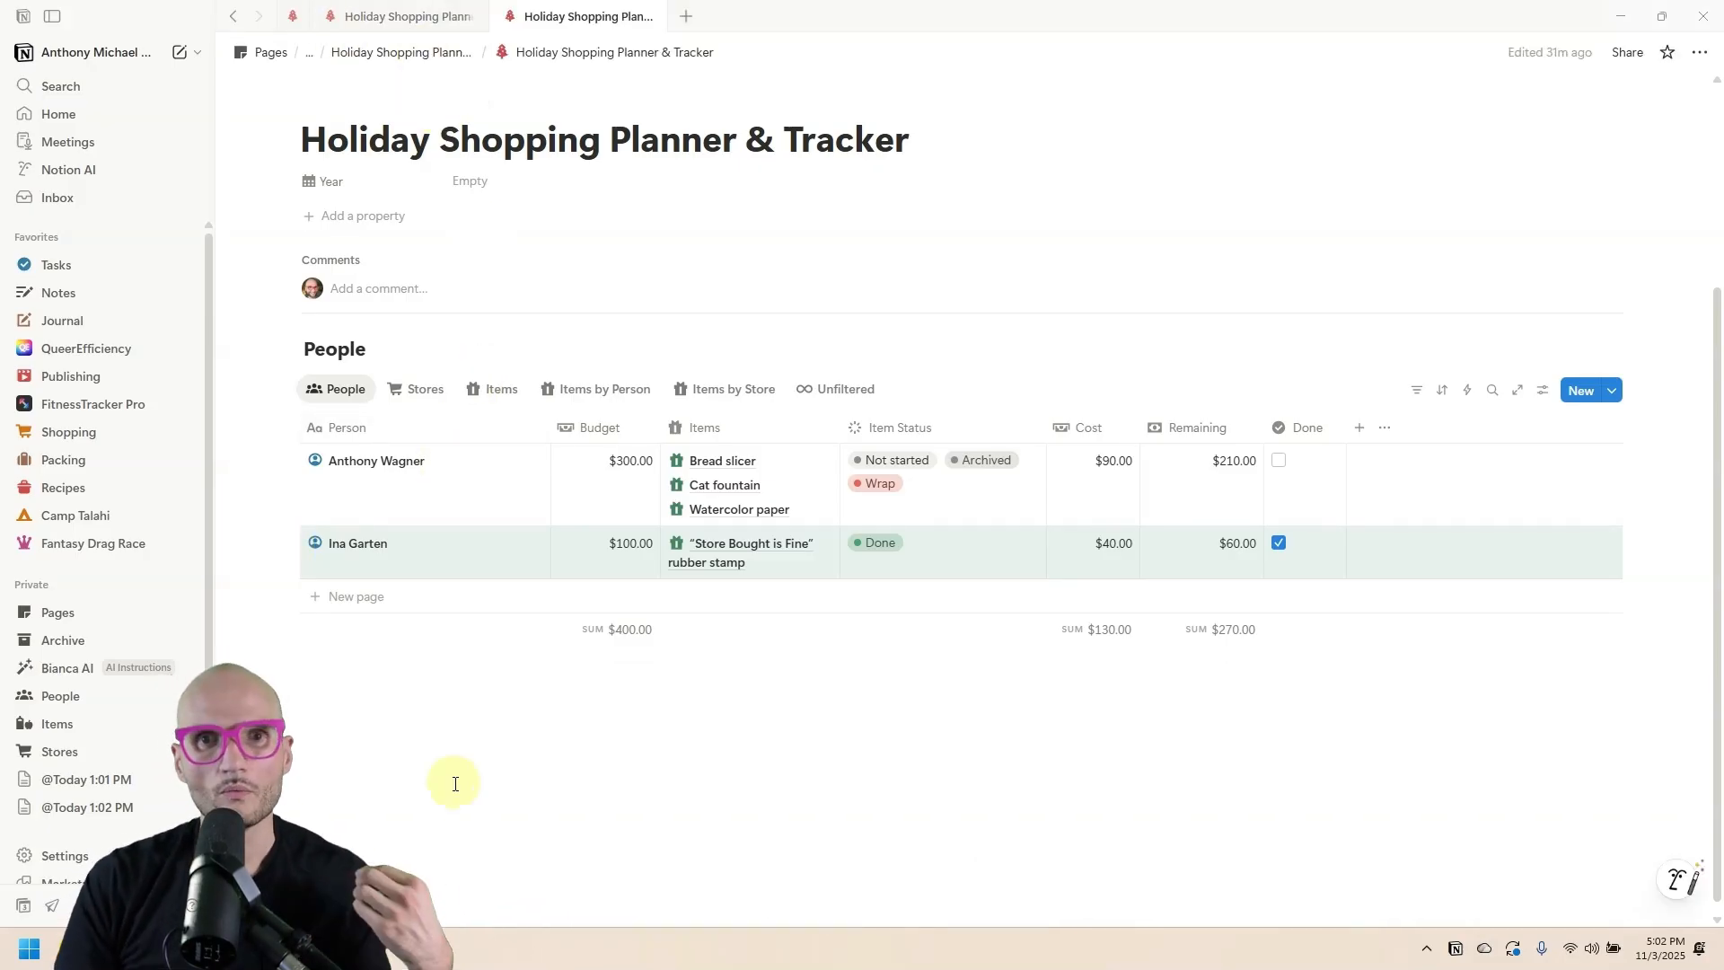
Compare the new-entry options on the other tracker page, then return.
click(409, 16)
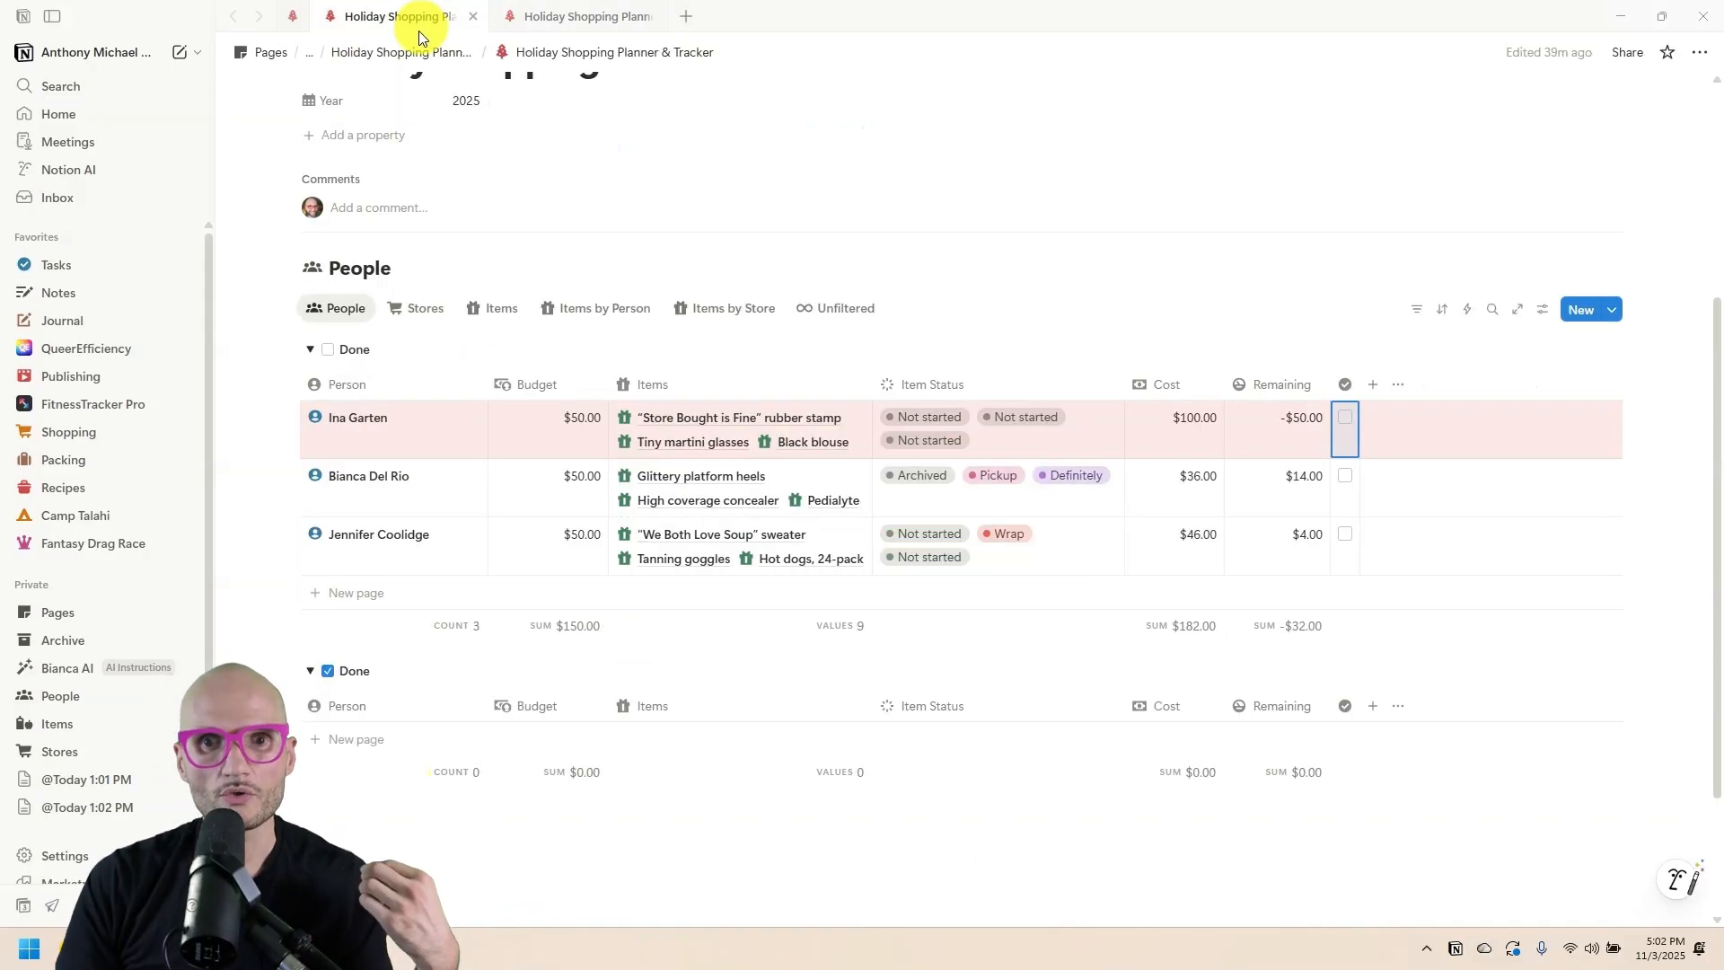
click(1613, 303)
click(527, 129)
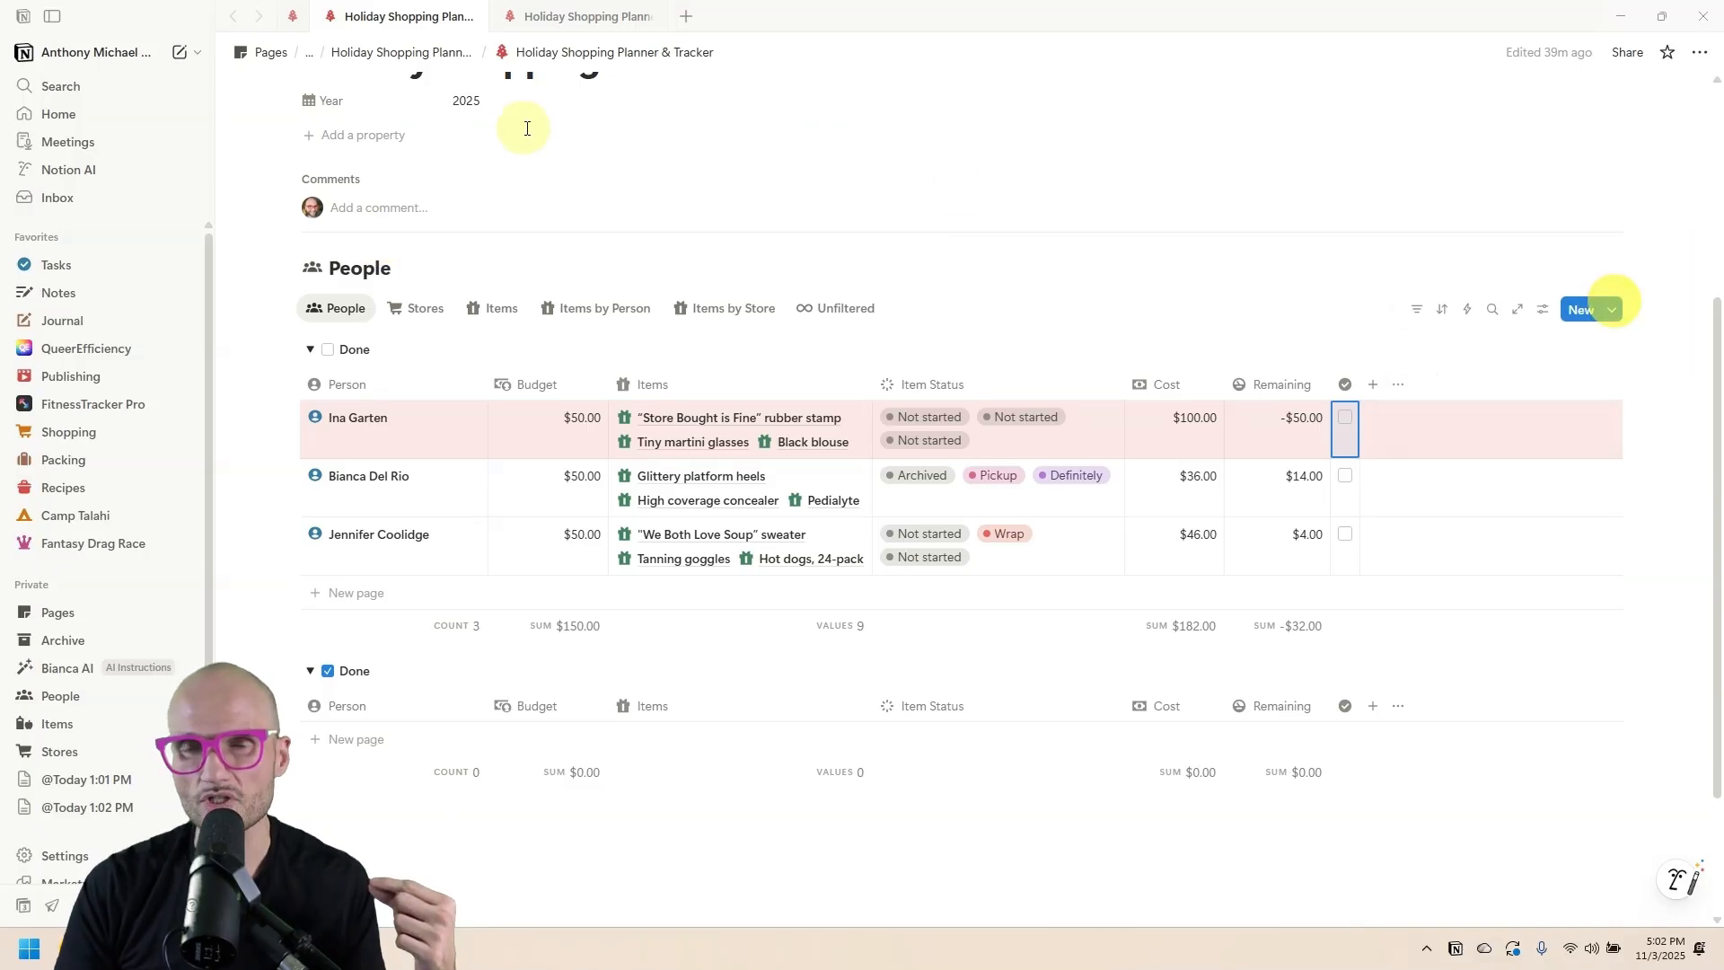
click(539, 13)
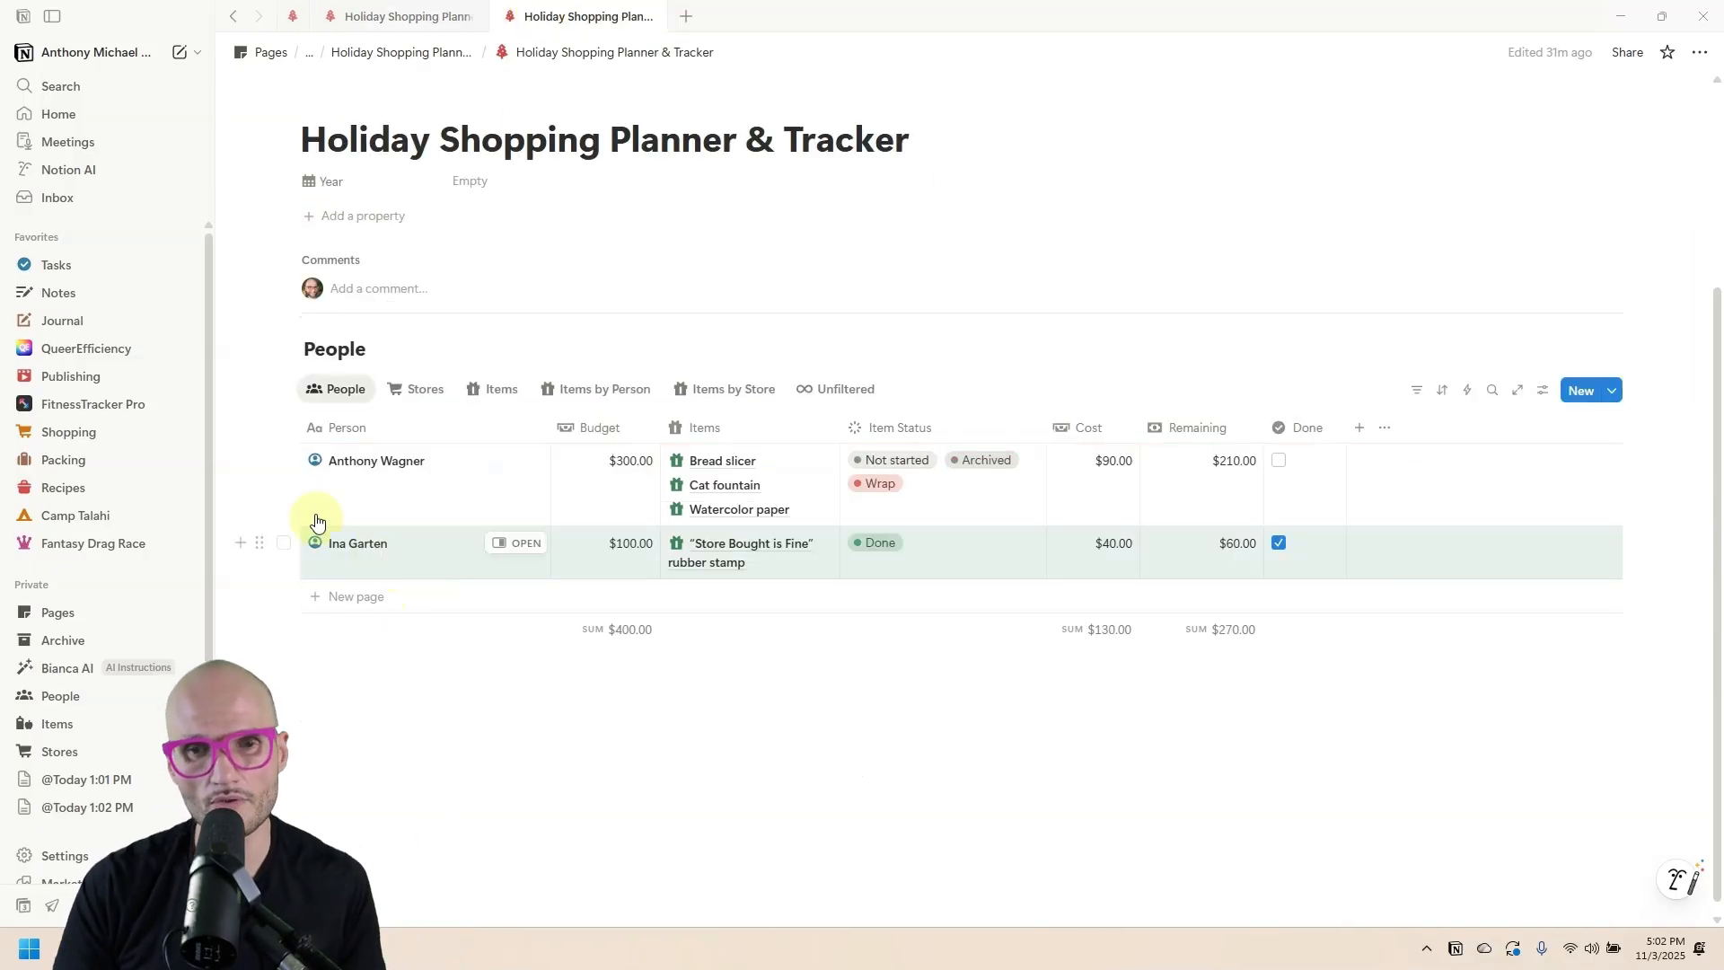
Add an empty text block below the People table.
click(445, 740)
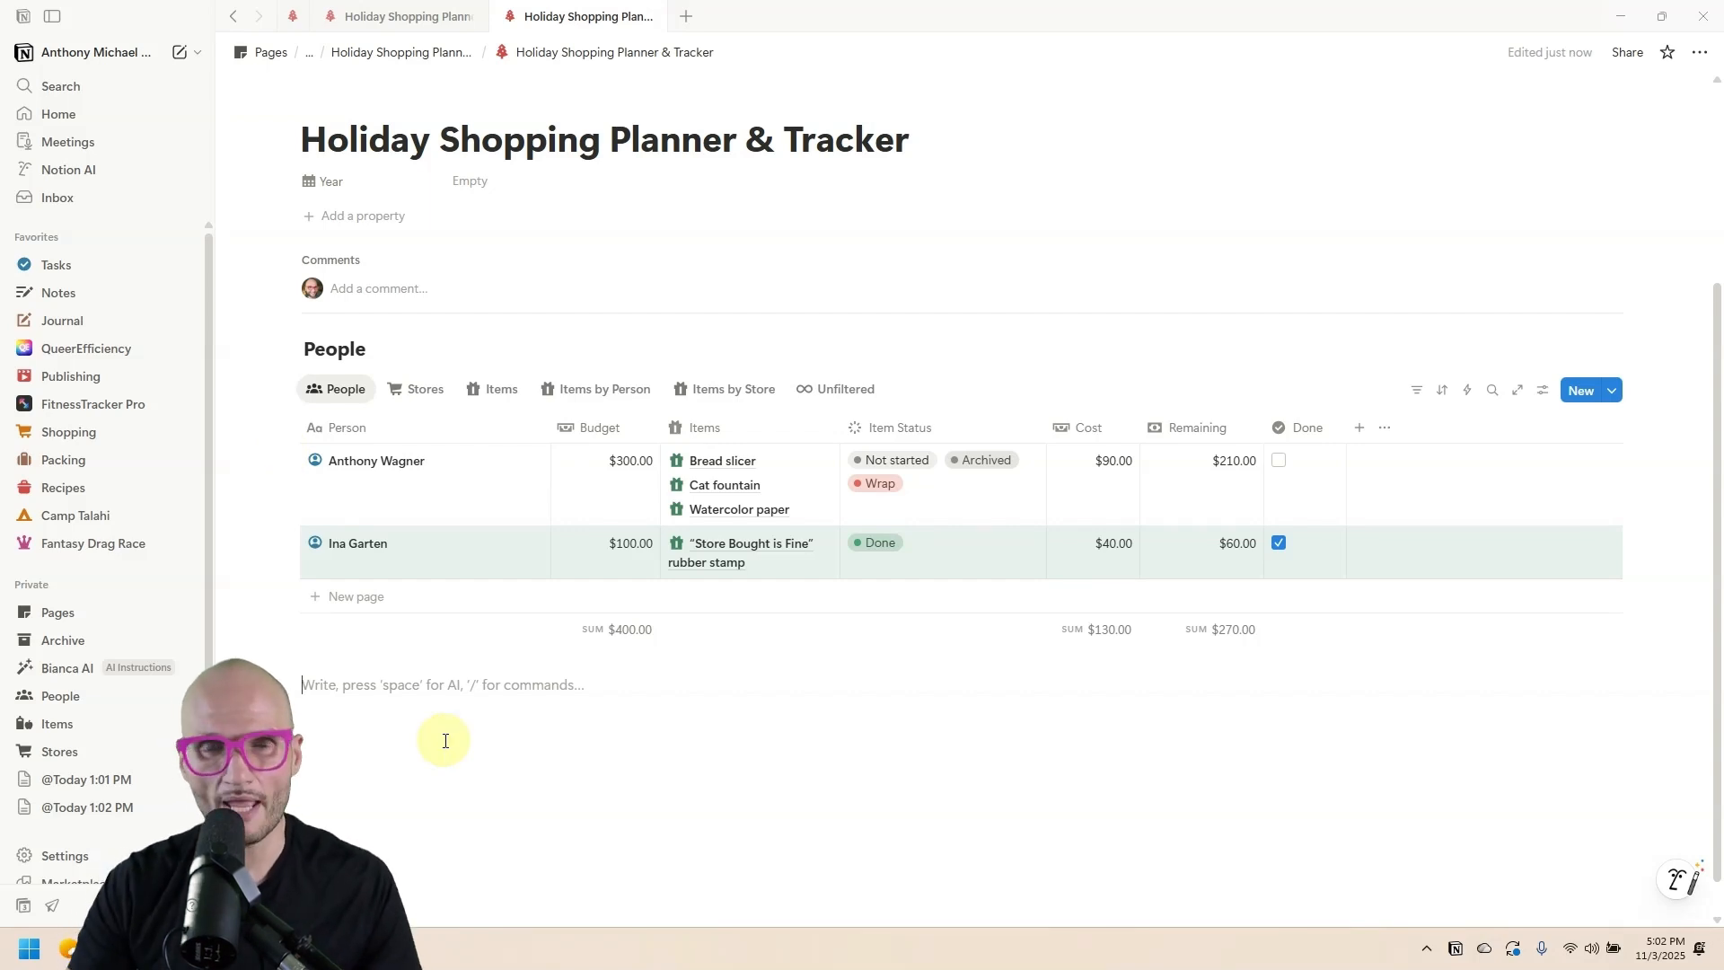
scroll(583, 543, up, 1)
scroll(561, 601, up, 2)
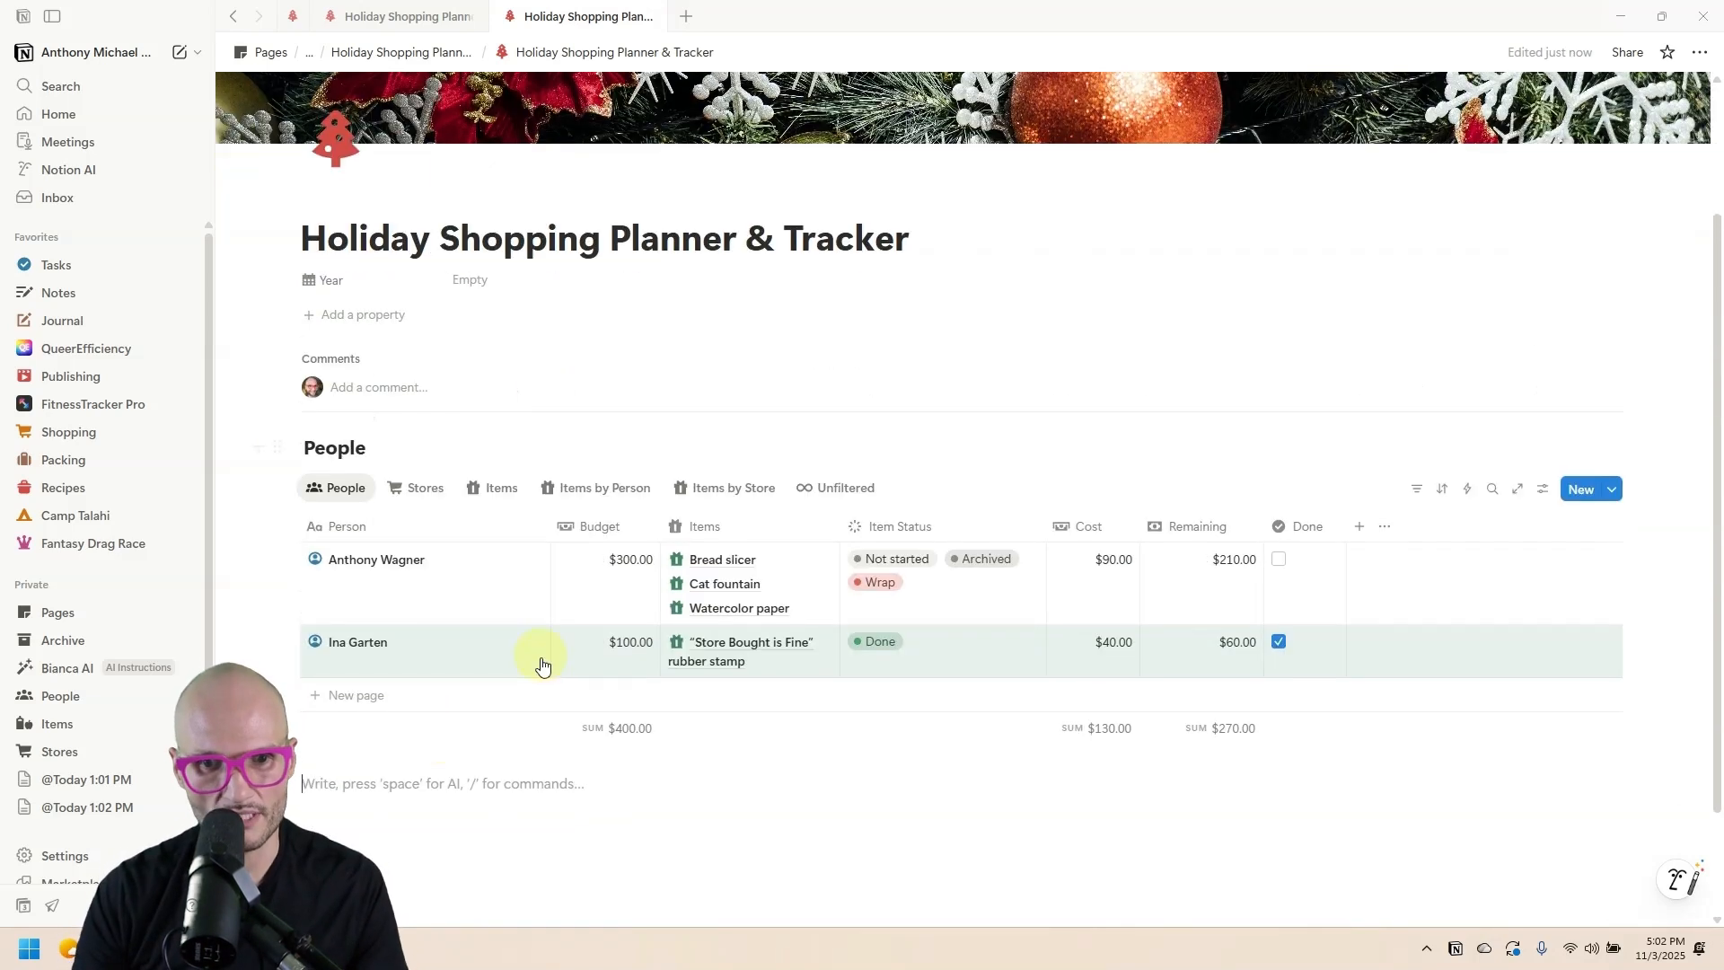
scroll(489, 714, down, 2)
Open the parent Holiday Shopping Planner & Tracker page in the other tab, then return.
click(393, 17)
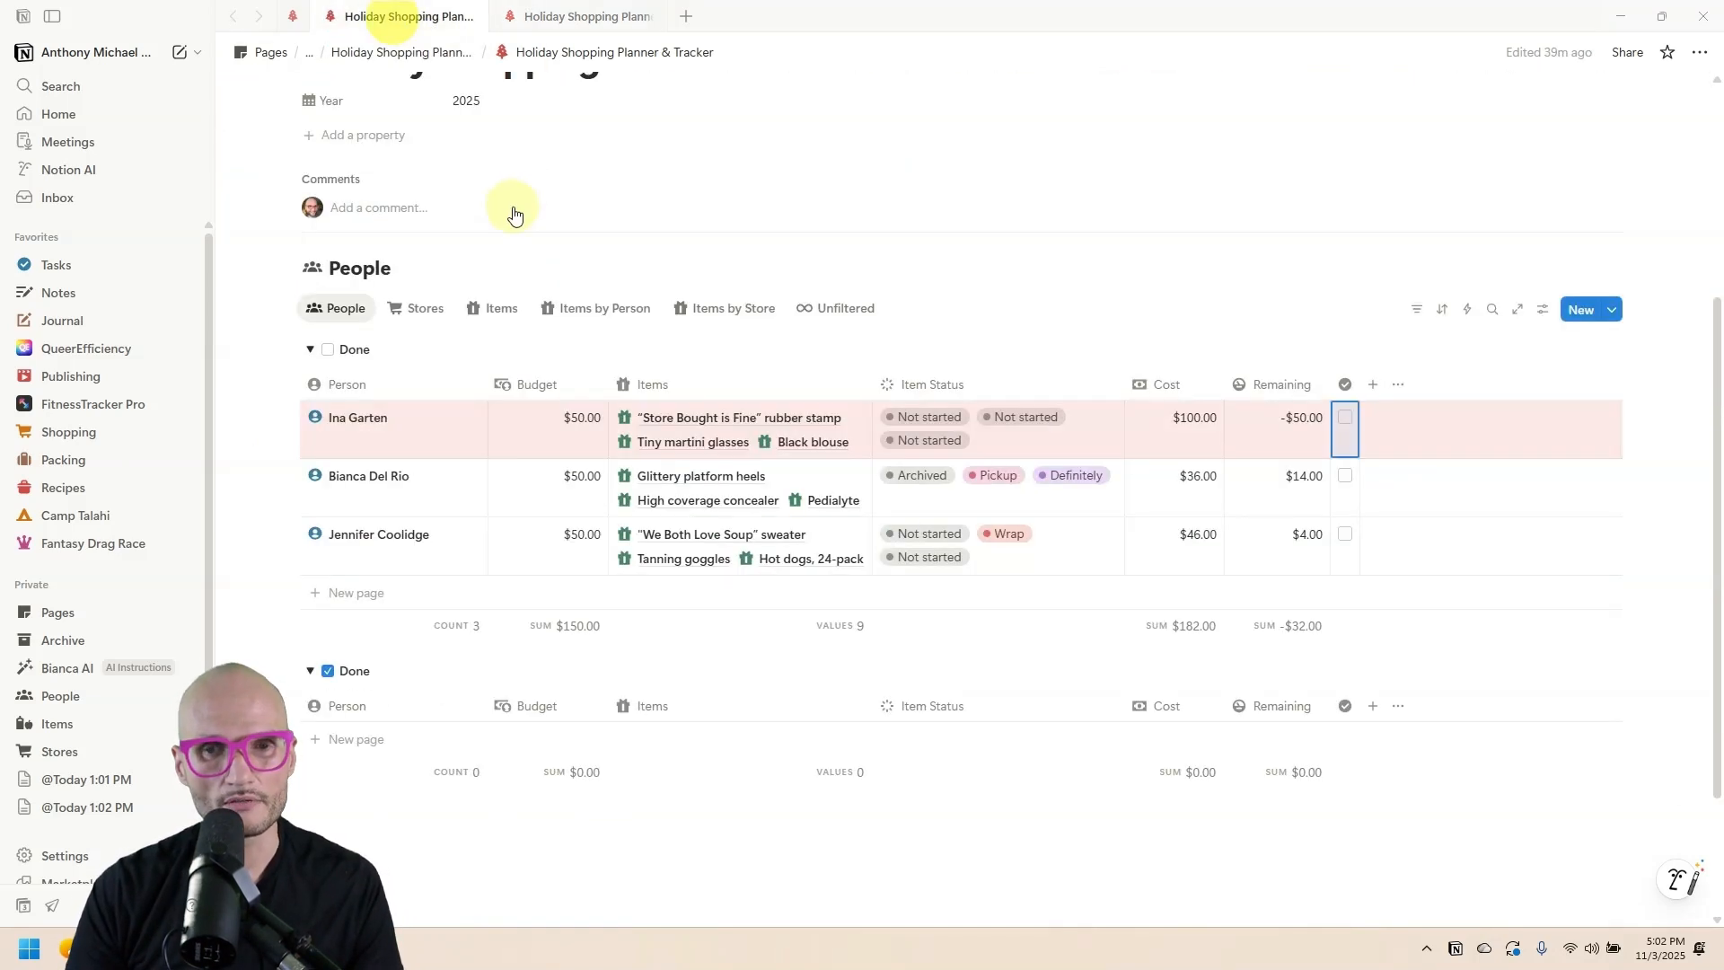
scroll(512, 208, up, 5)
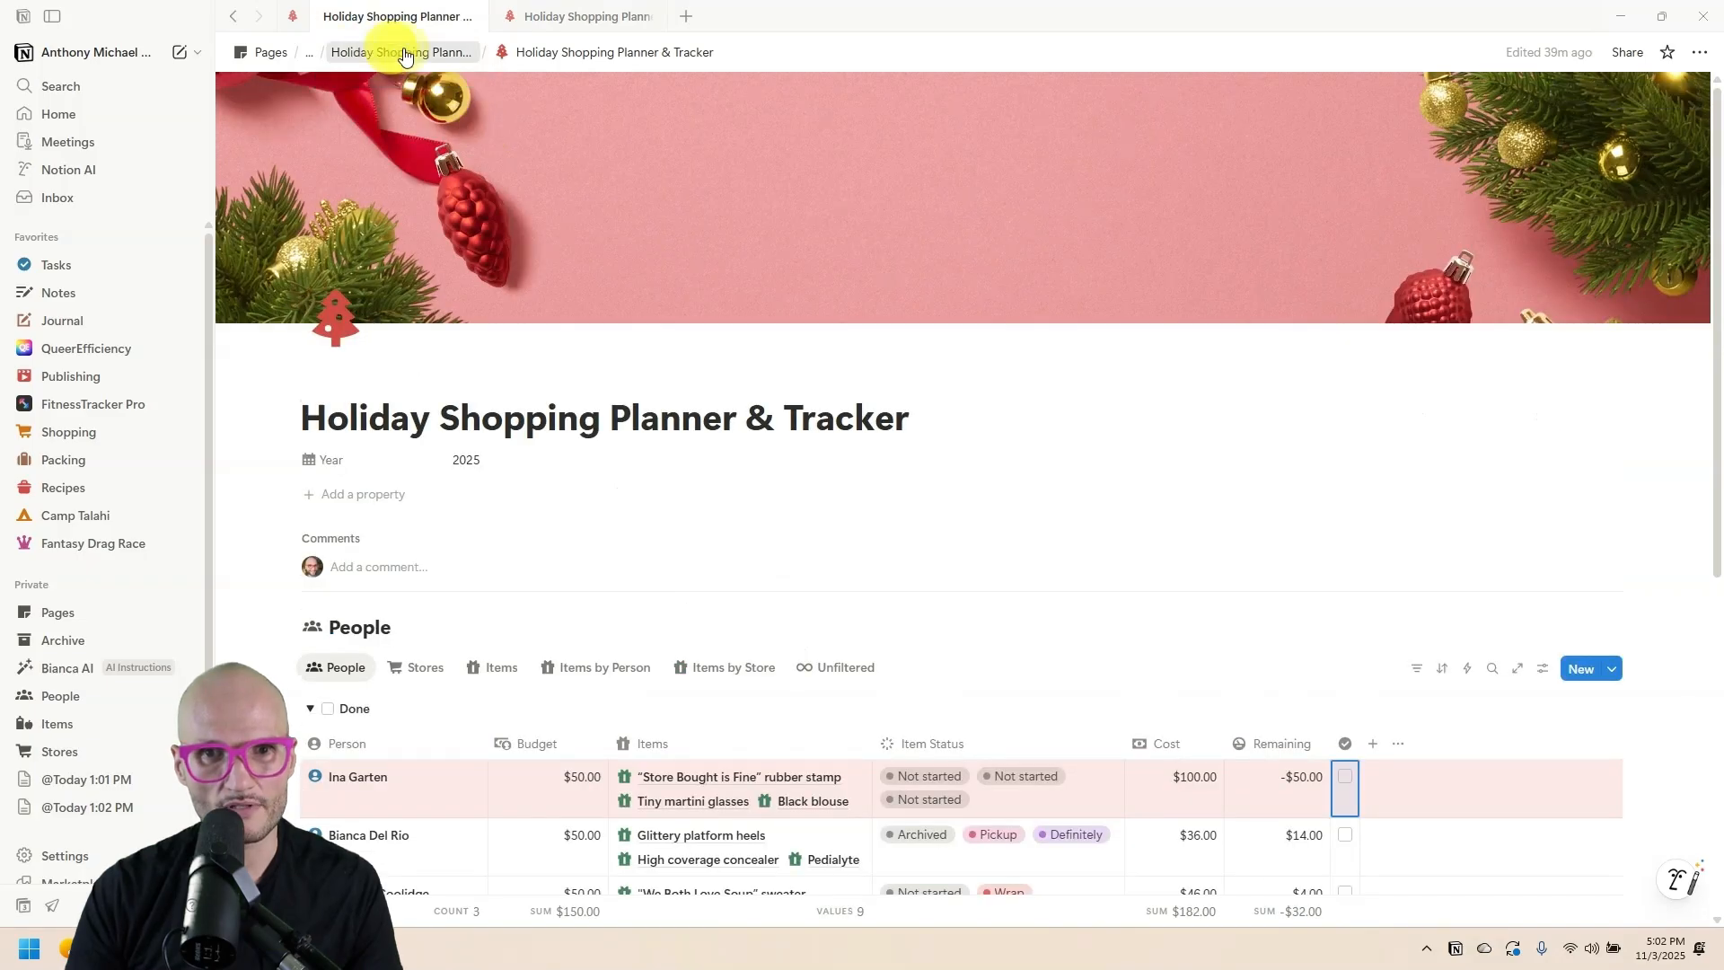
click(392, 52)
scroll(897, 344, down, 3)
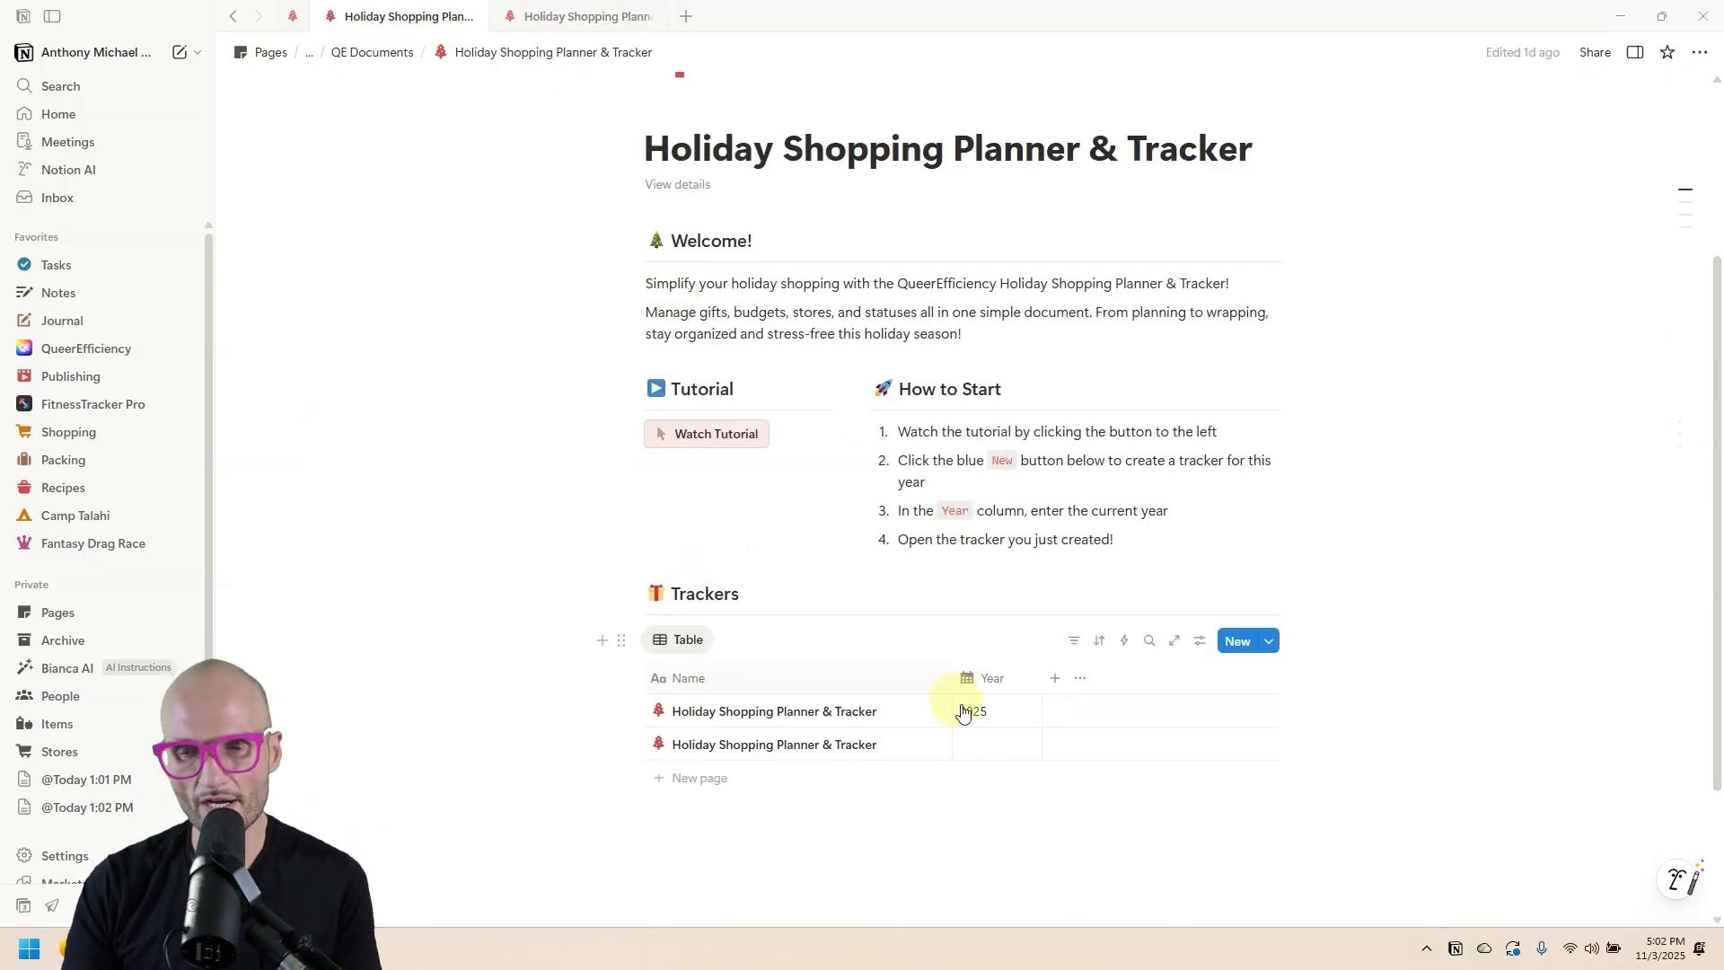
click(552, 16)
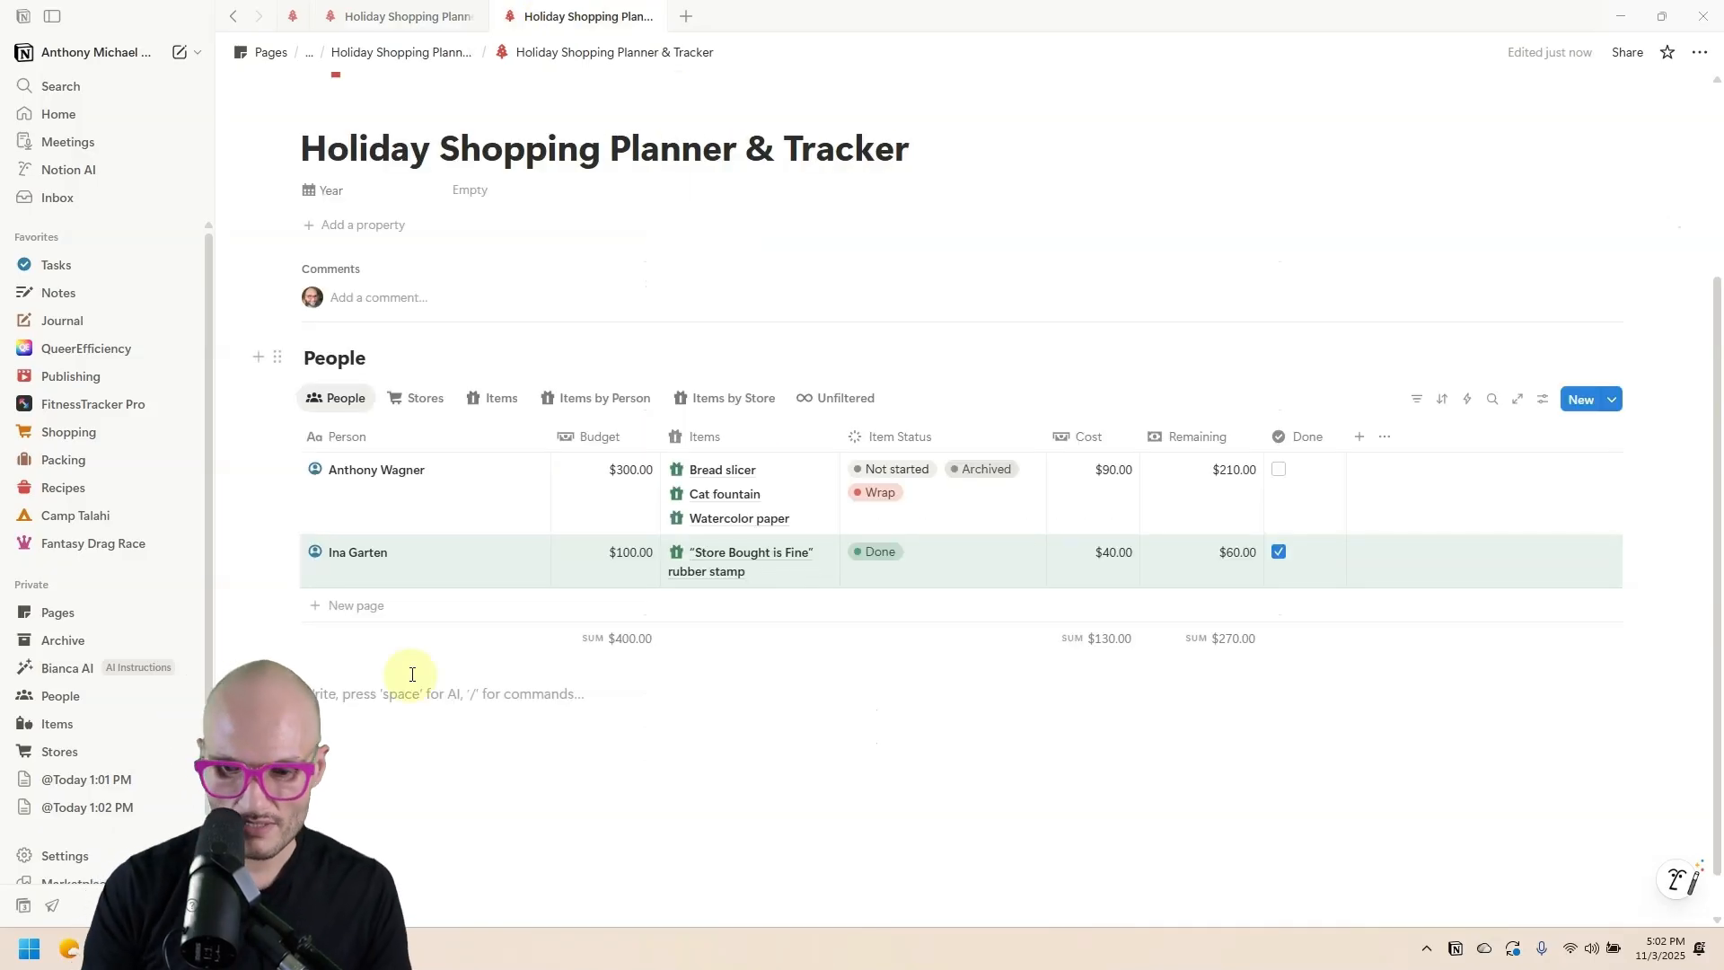
Insert an inline database titled Trackers below the table using /data.
text(/data)
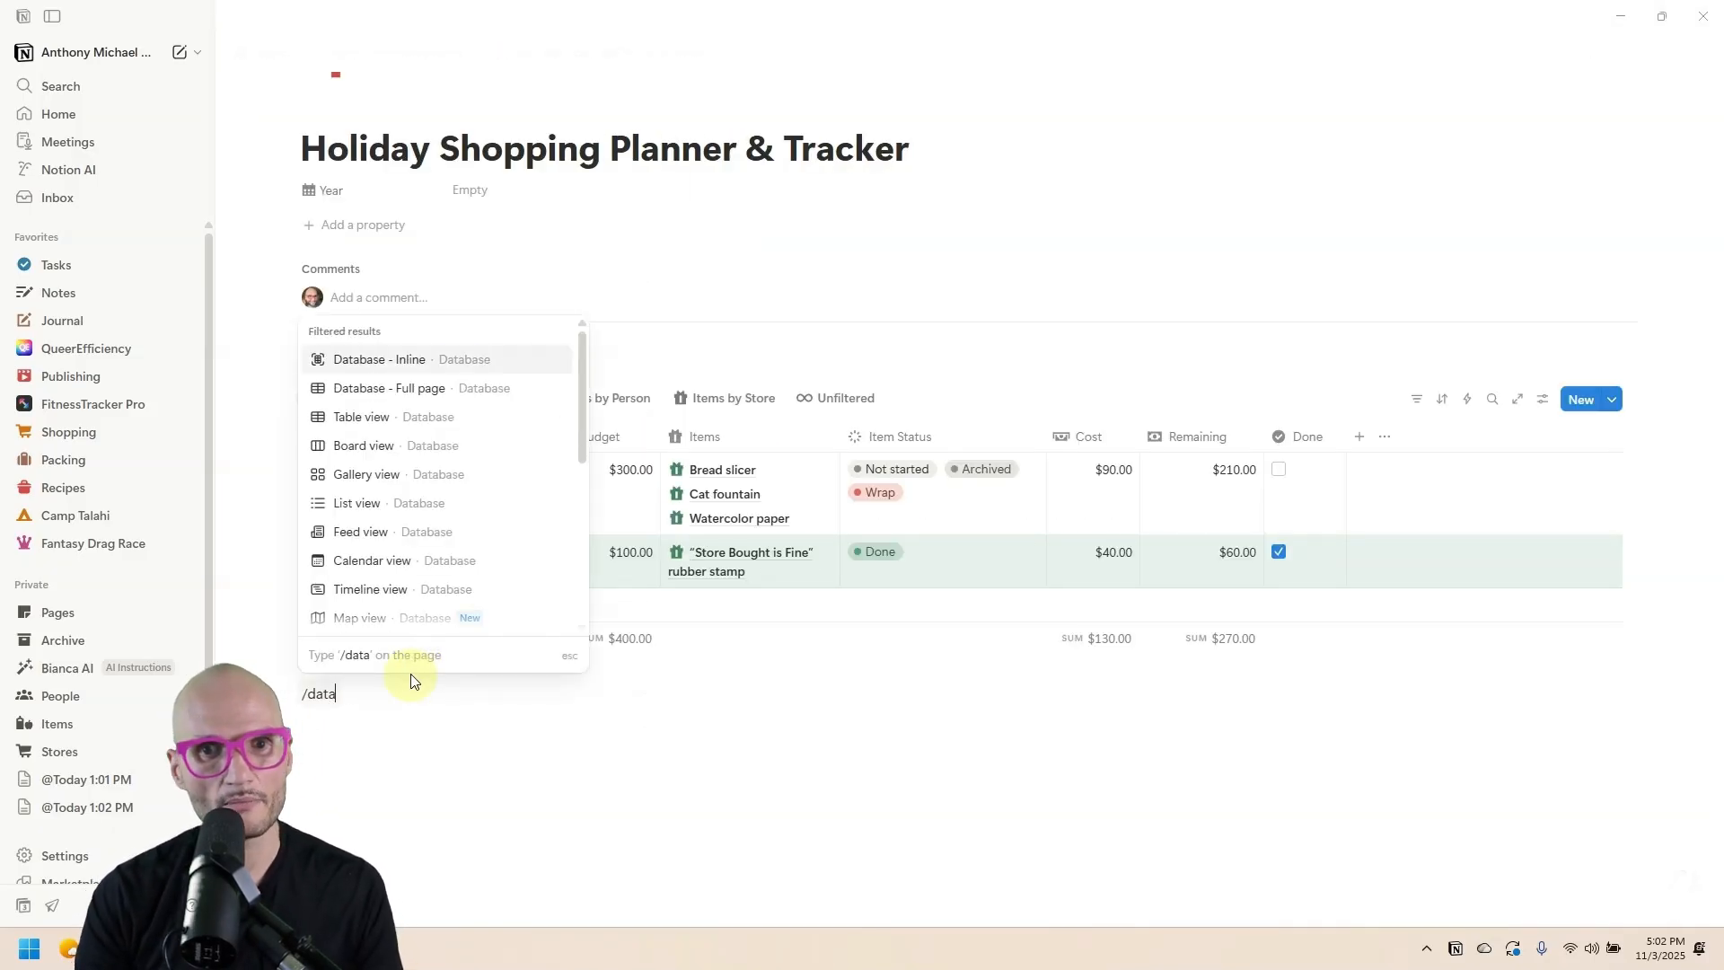
key(Return)
click(380, 485)
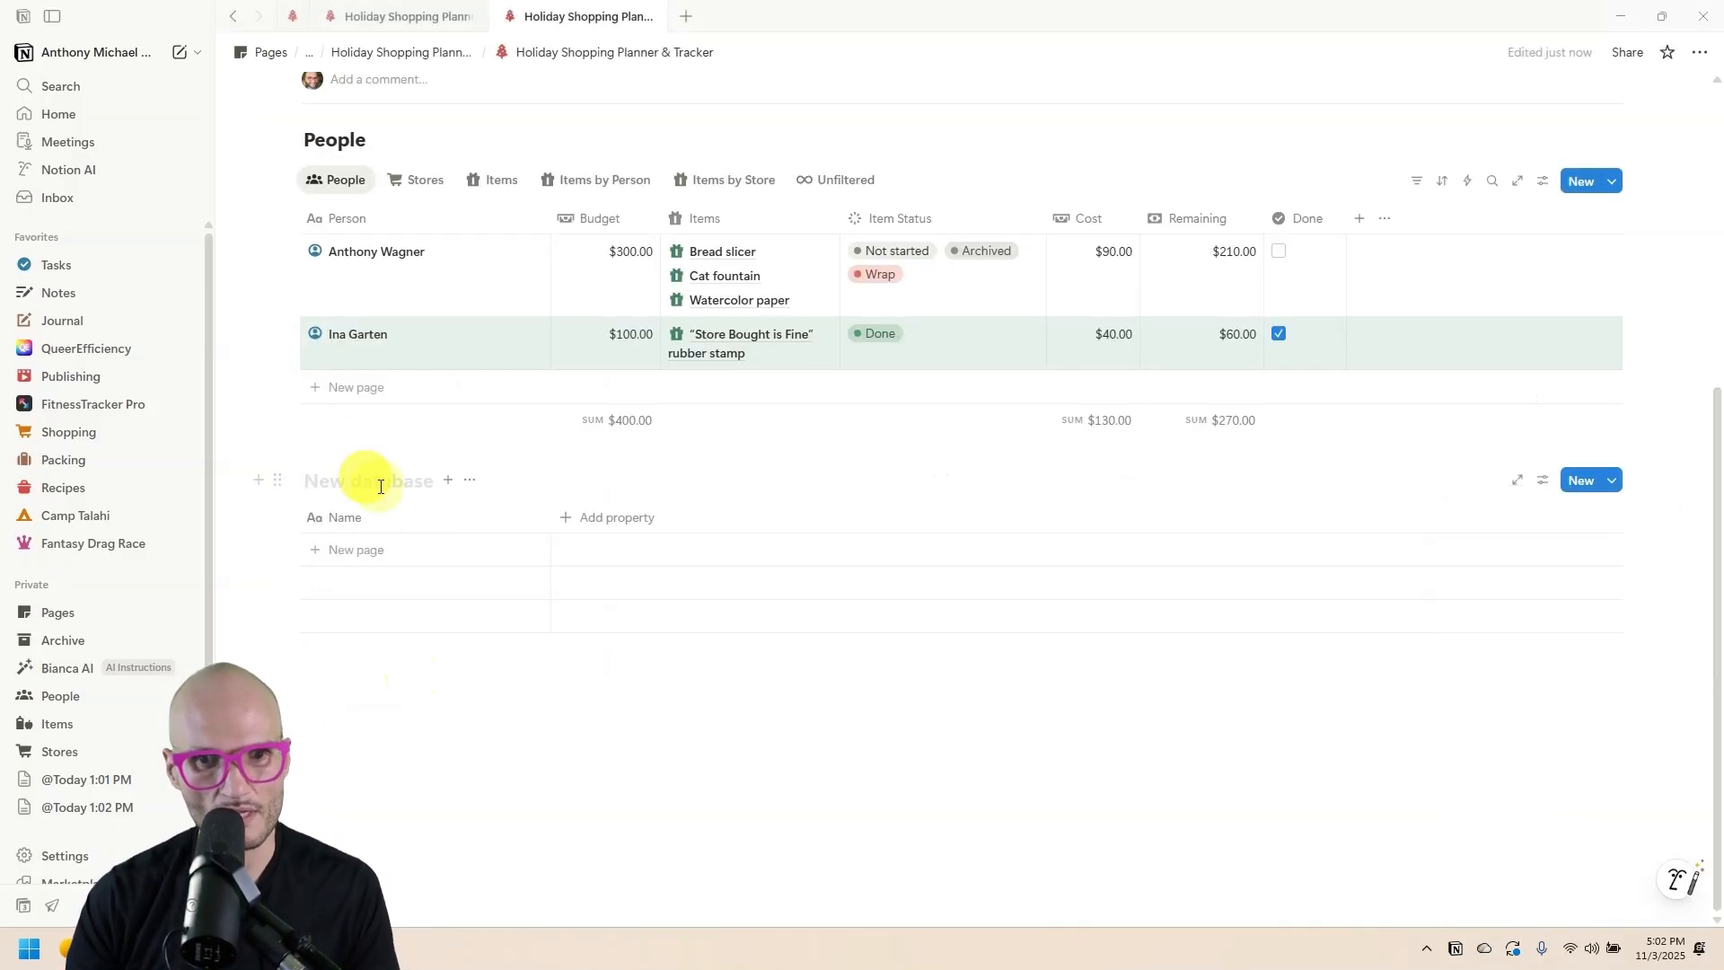
text(Trackers)
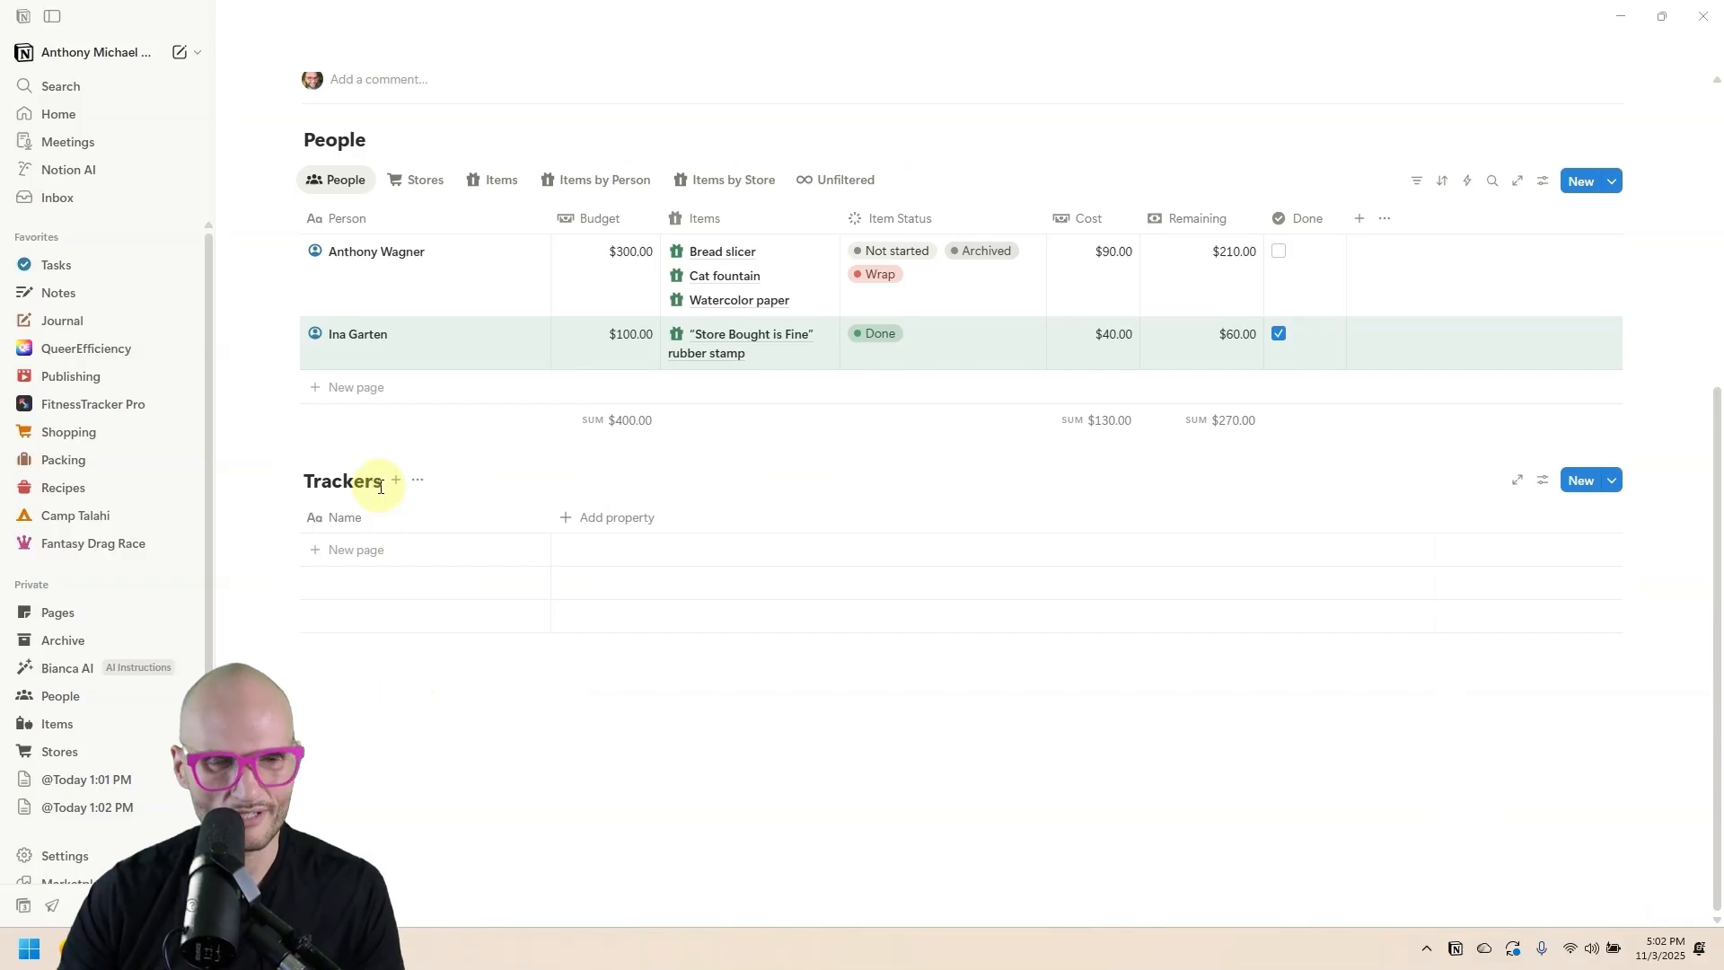
click(385, 520)
key(Escape)
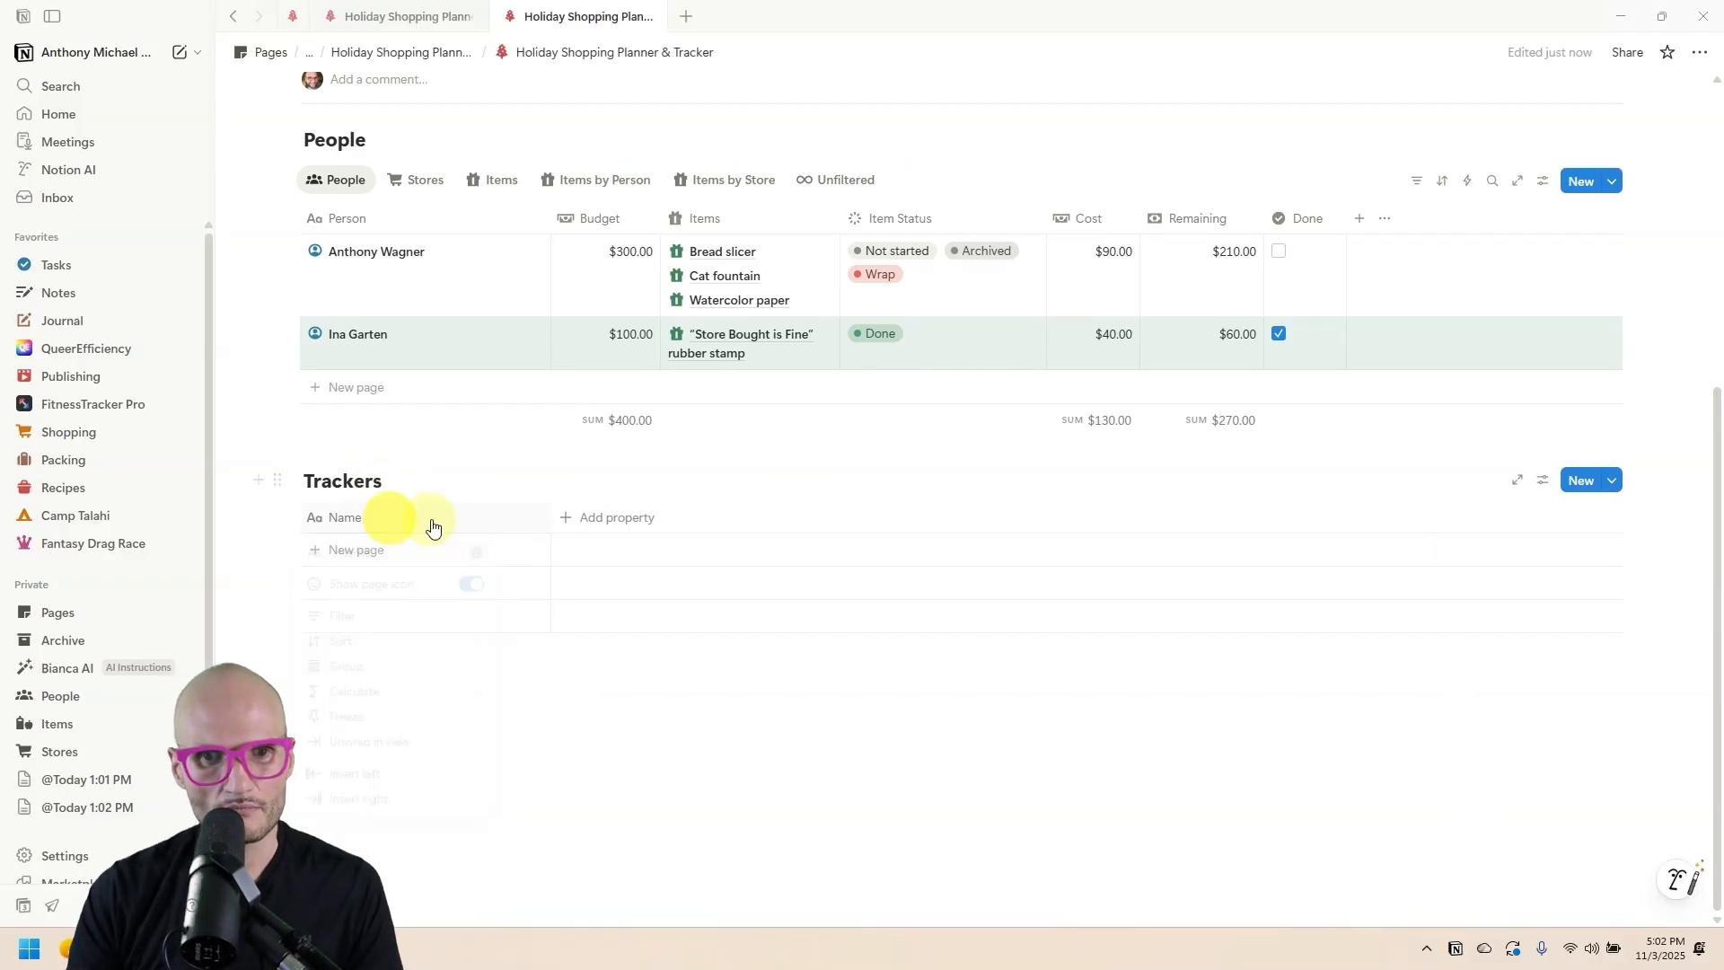
scroll(421, 493, up, 5)
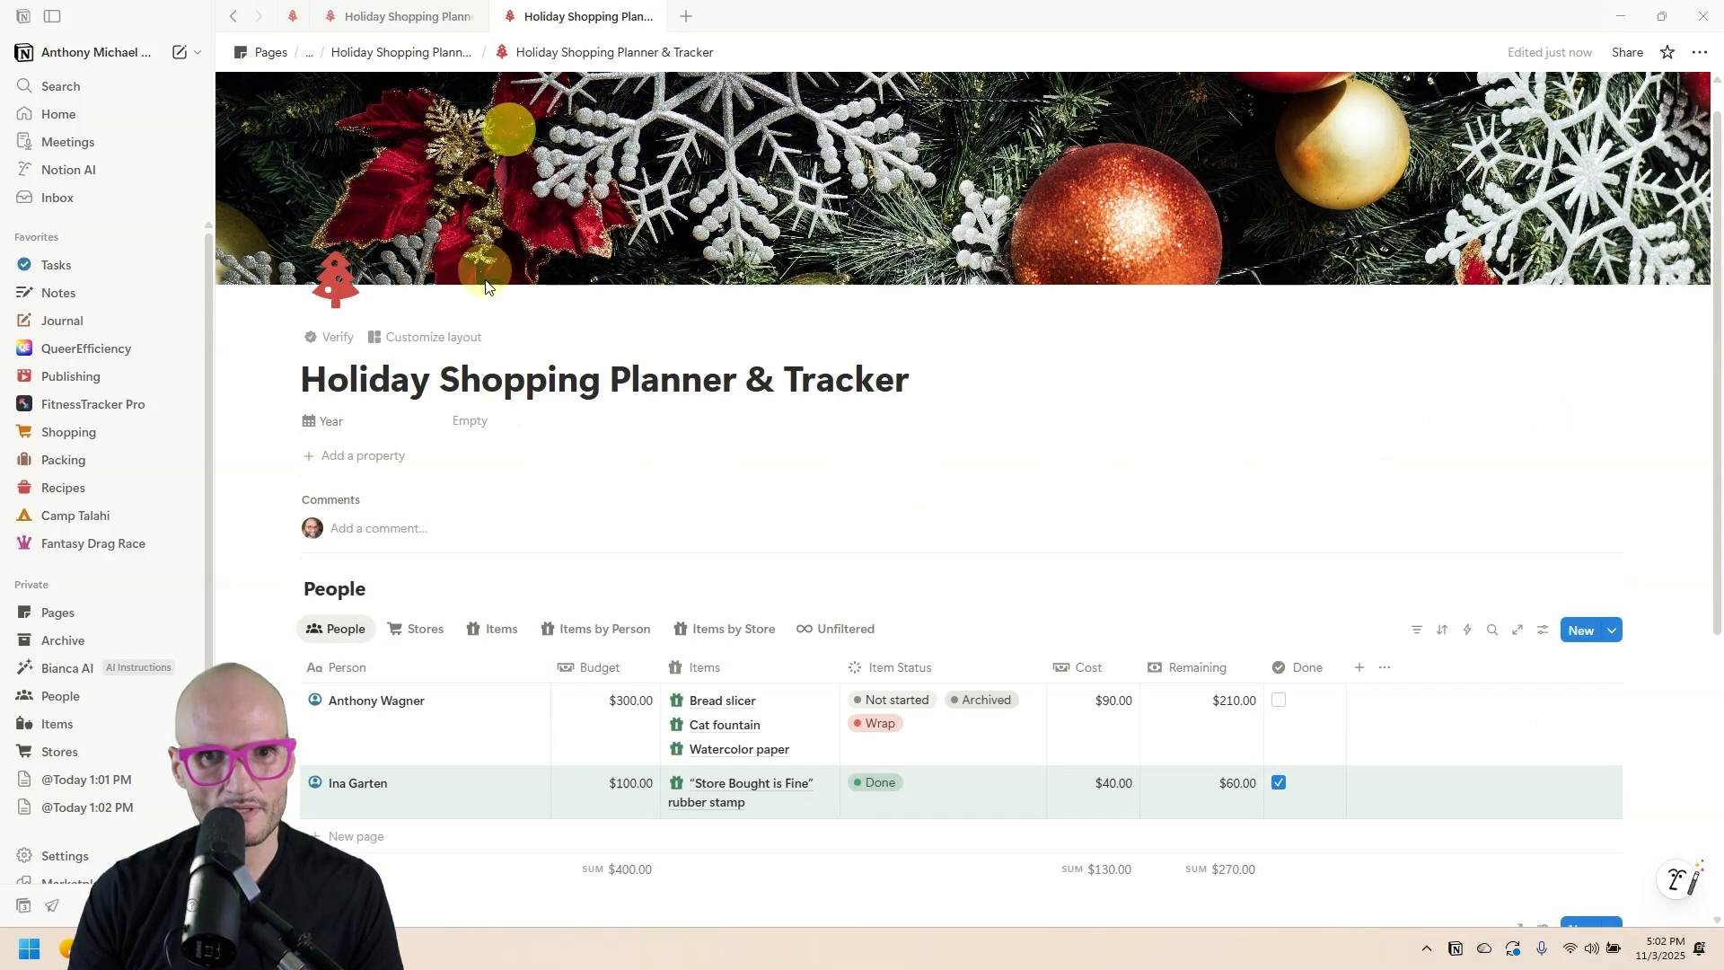
triple_click(483, 380)
key(super+c)
scroll(543, 542, down, 4)
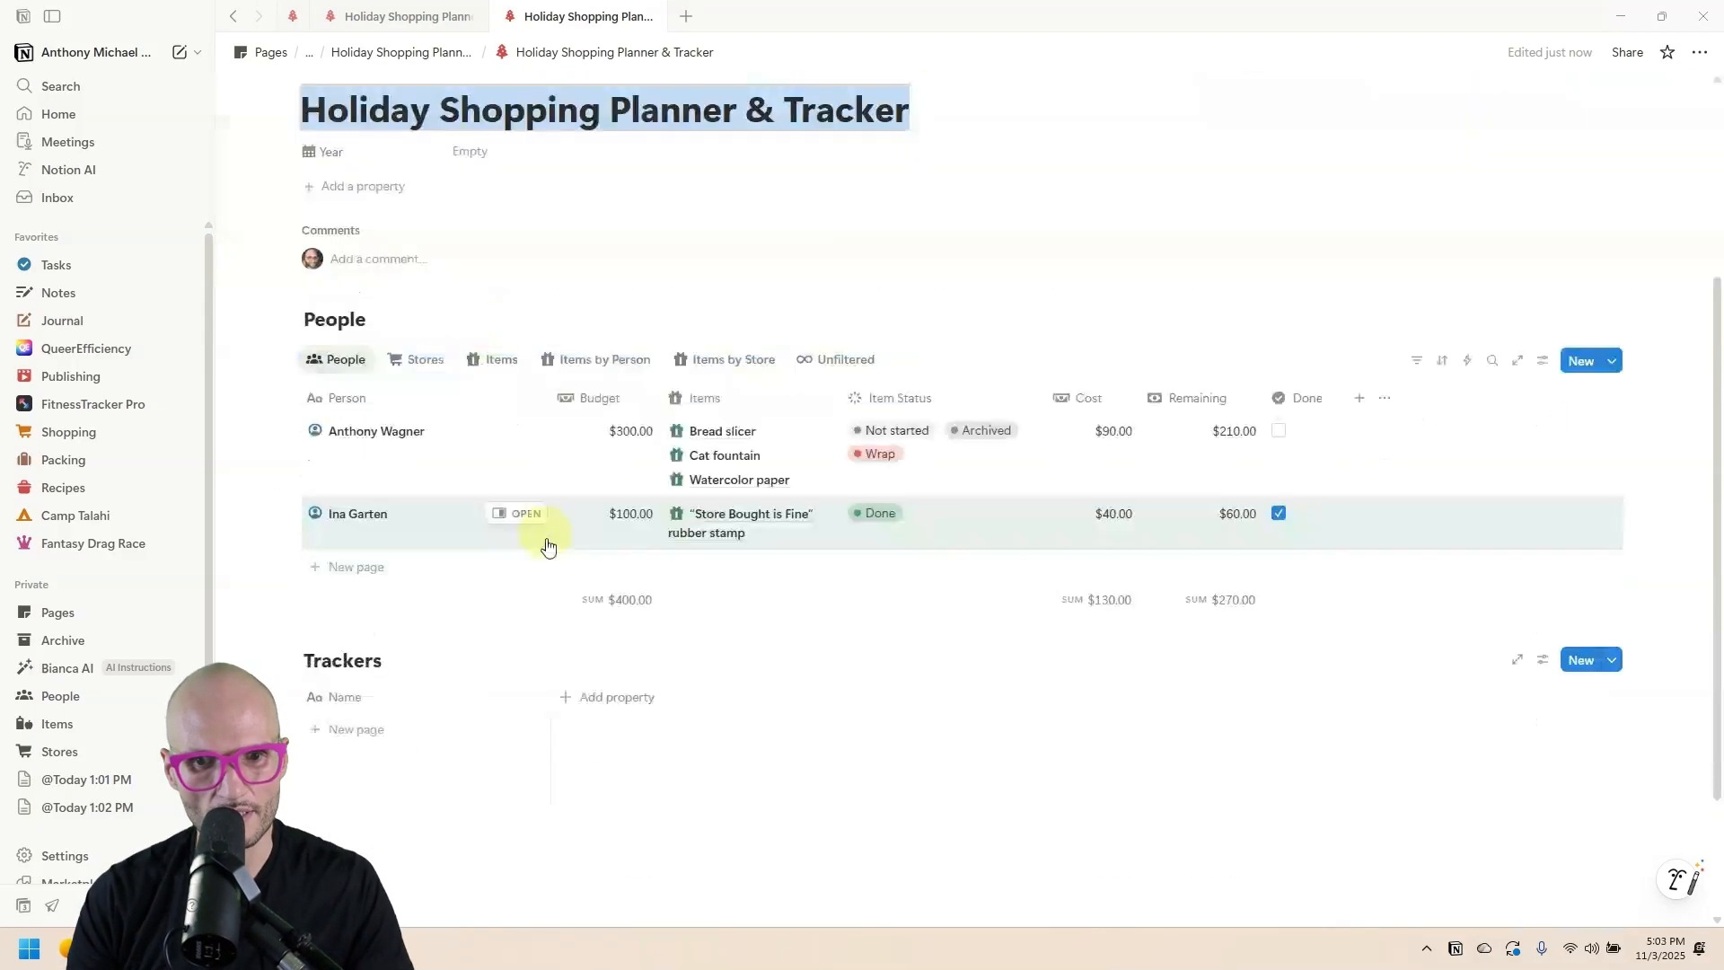
Add a Year property with an icon to Trackers and narrow its column.
click(602, 613)
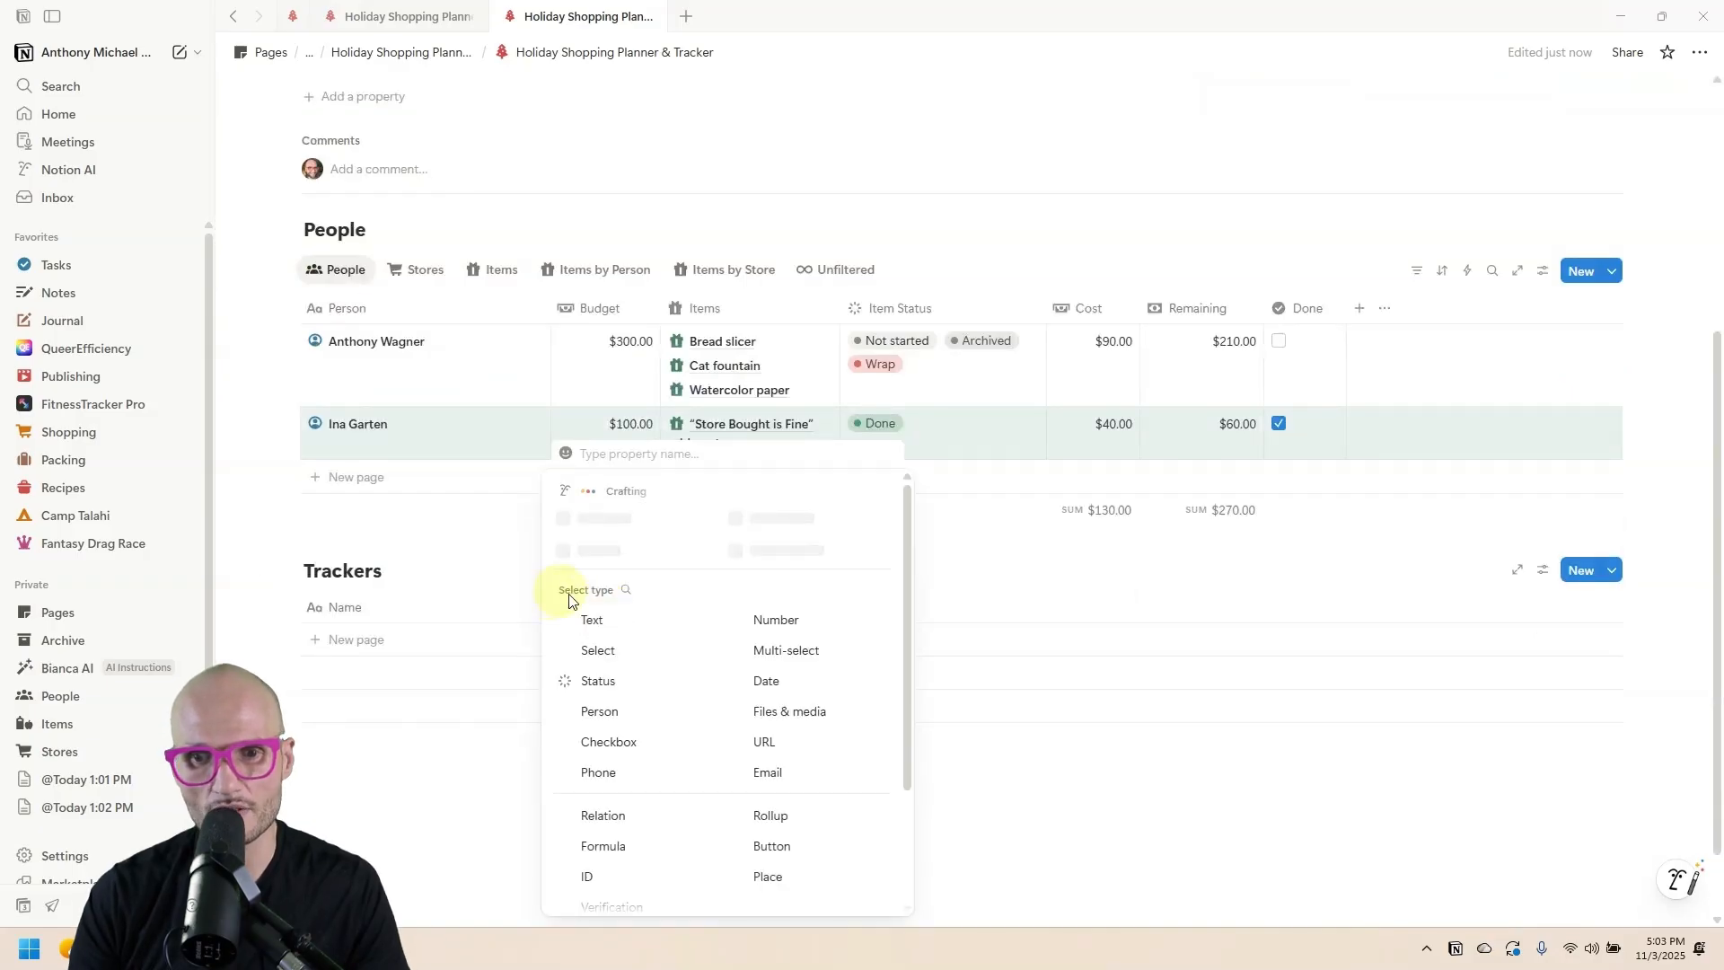
click(615, 619)
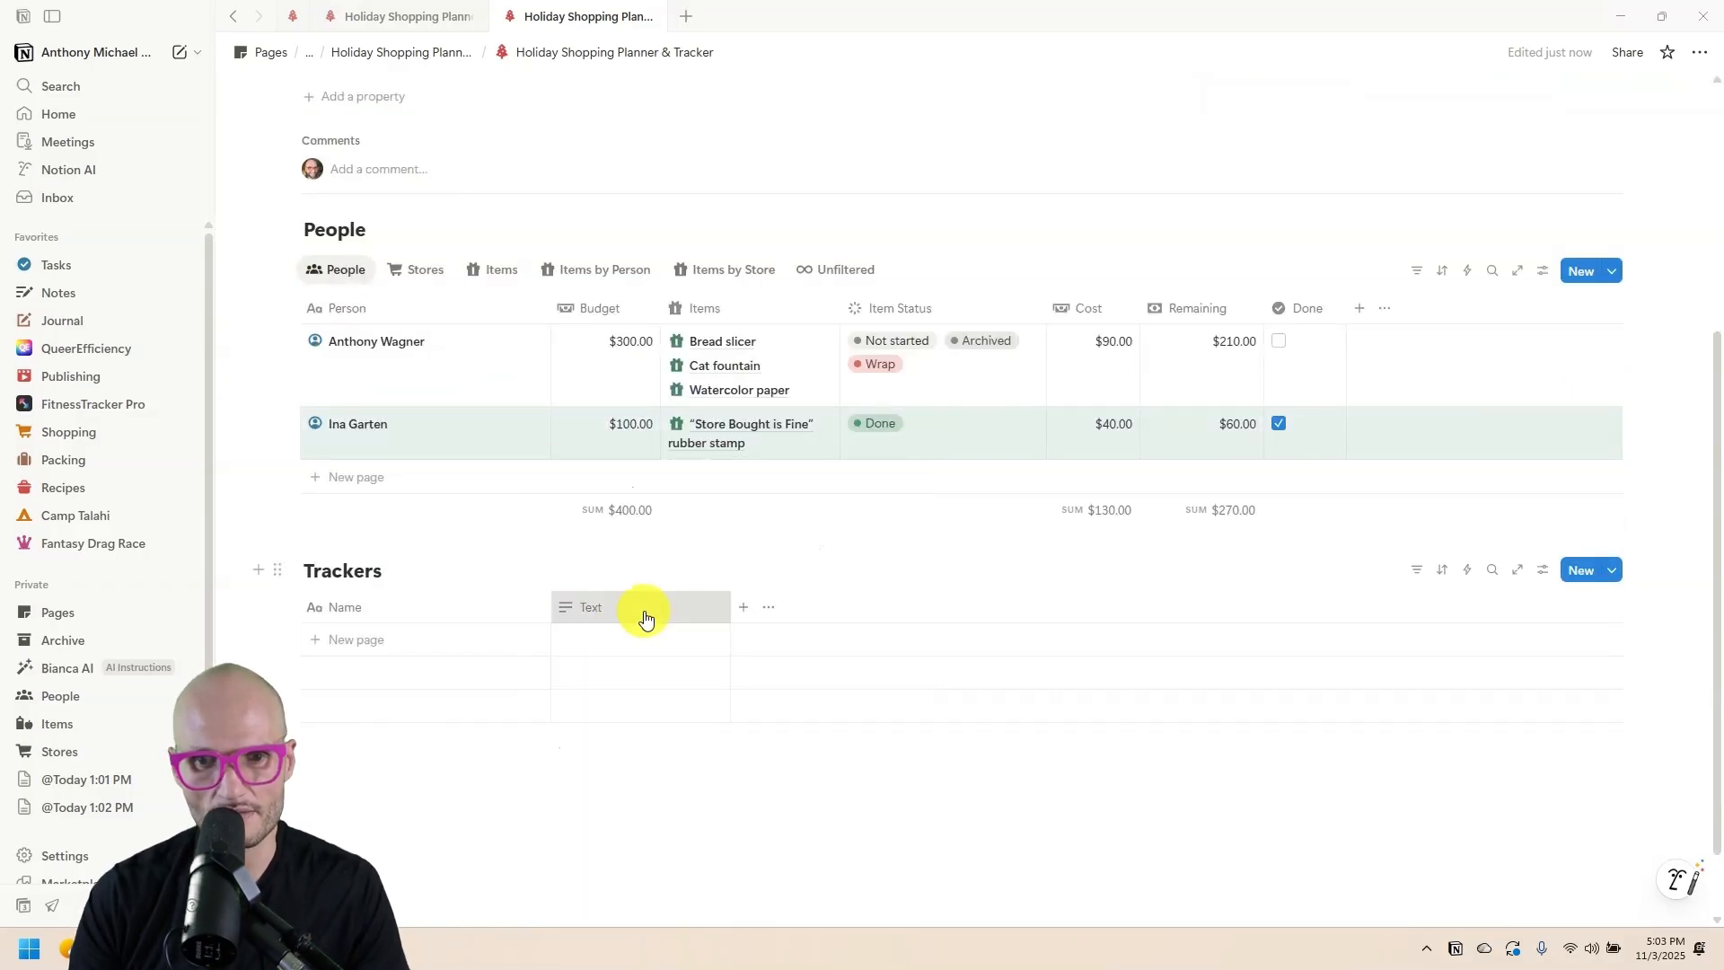
click(645, 618)
text(Year)
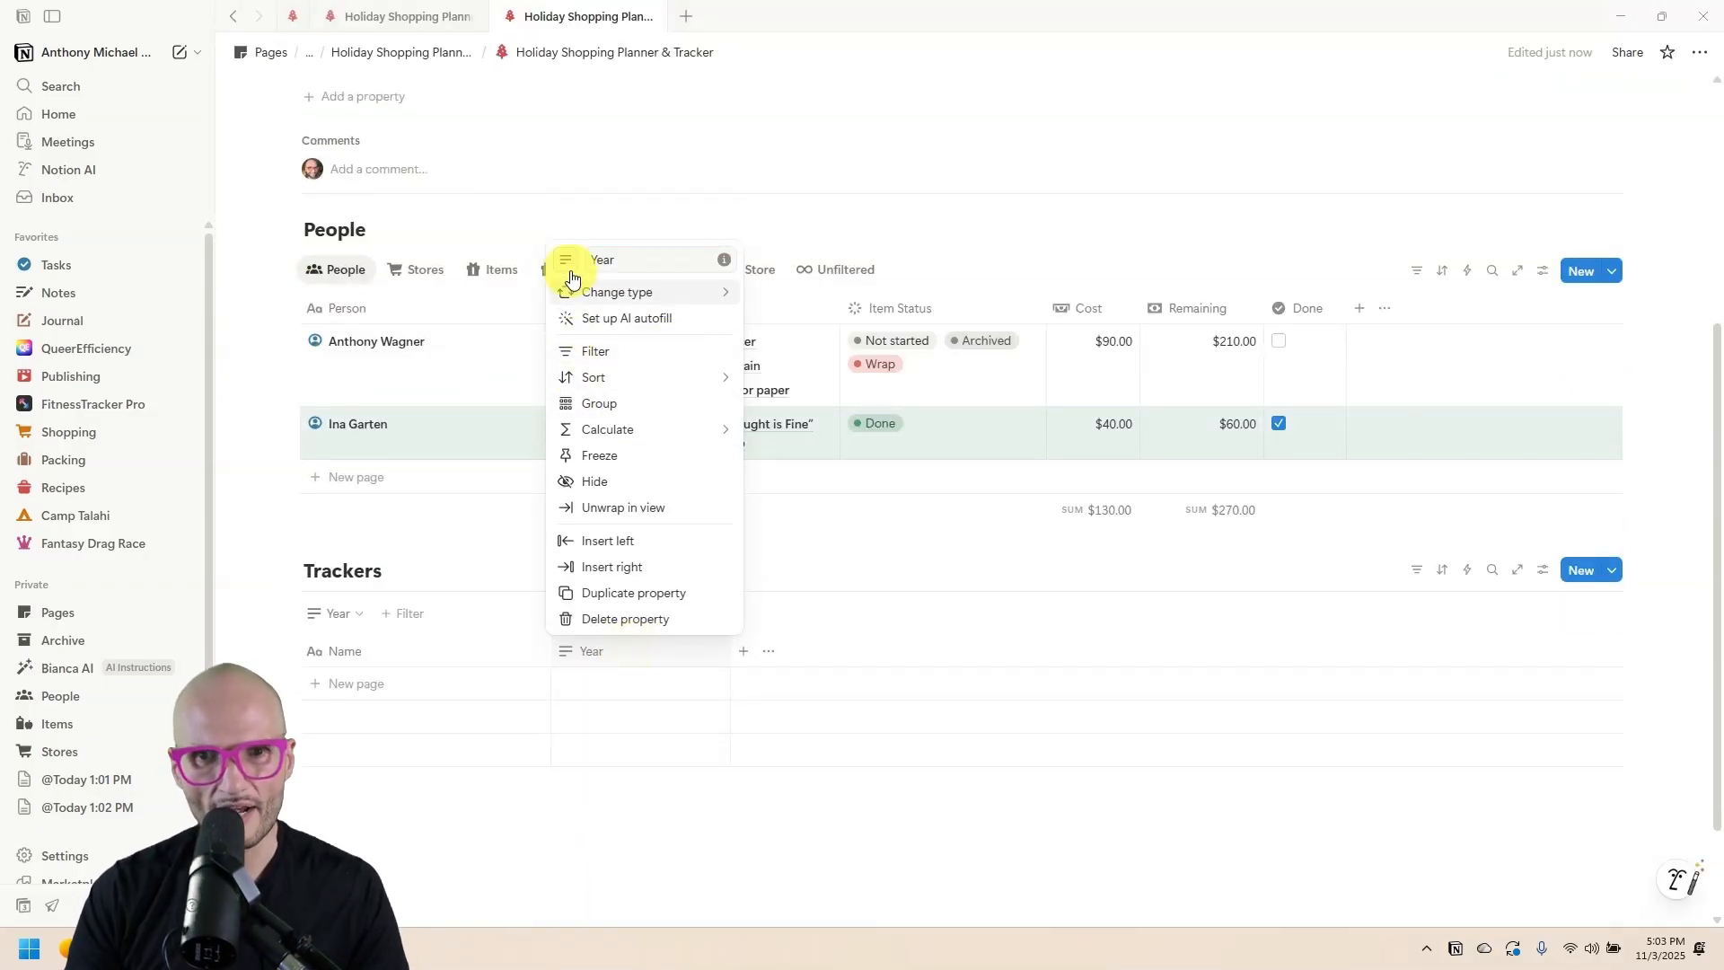
click(570, 271)
drag(729, 602, 644, 602)
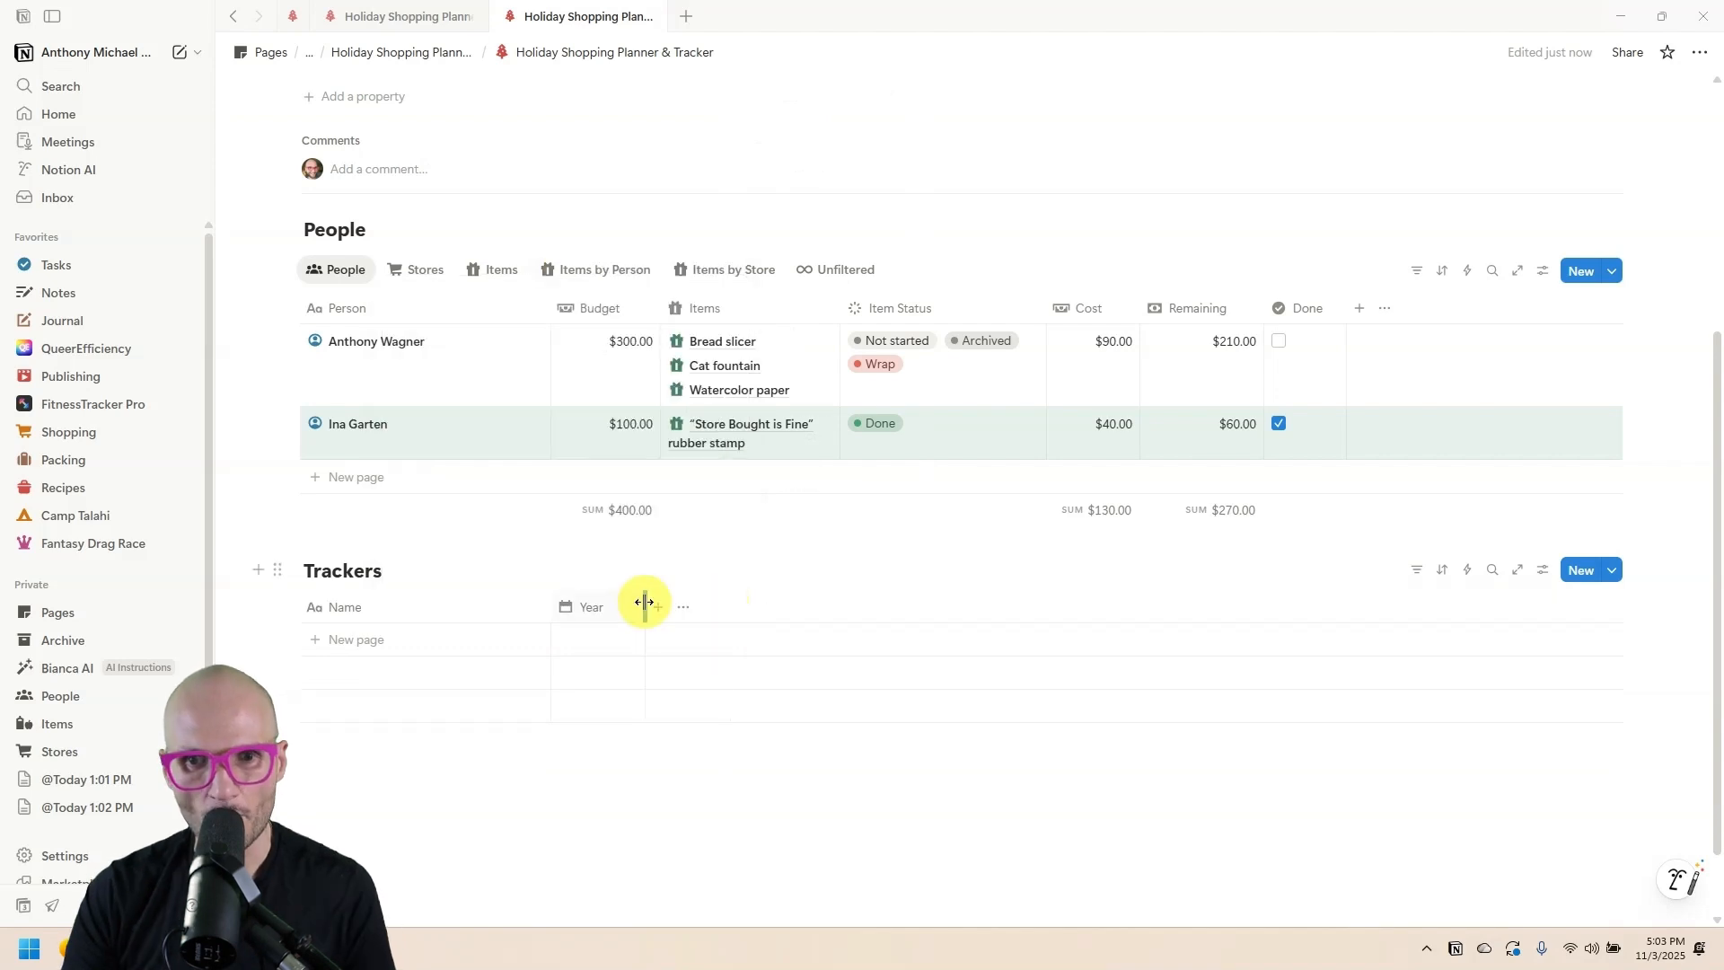
Create a blank New page template for Trackers.
click(1612, 570)
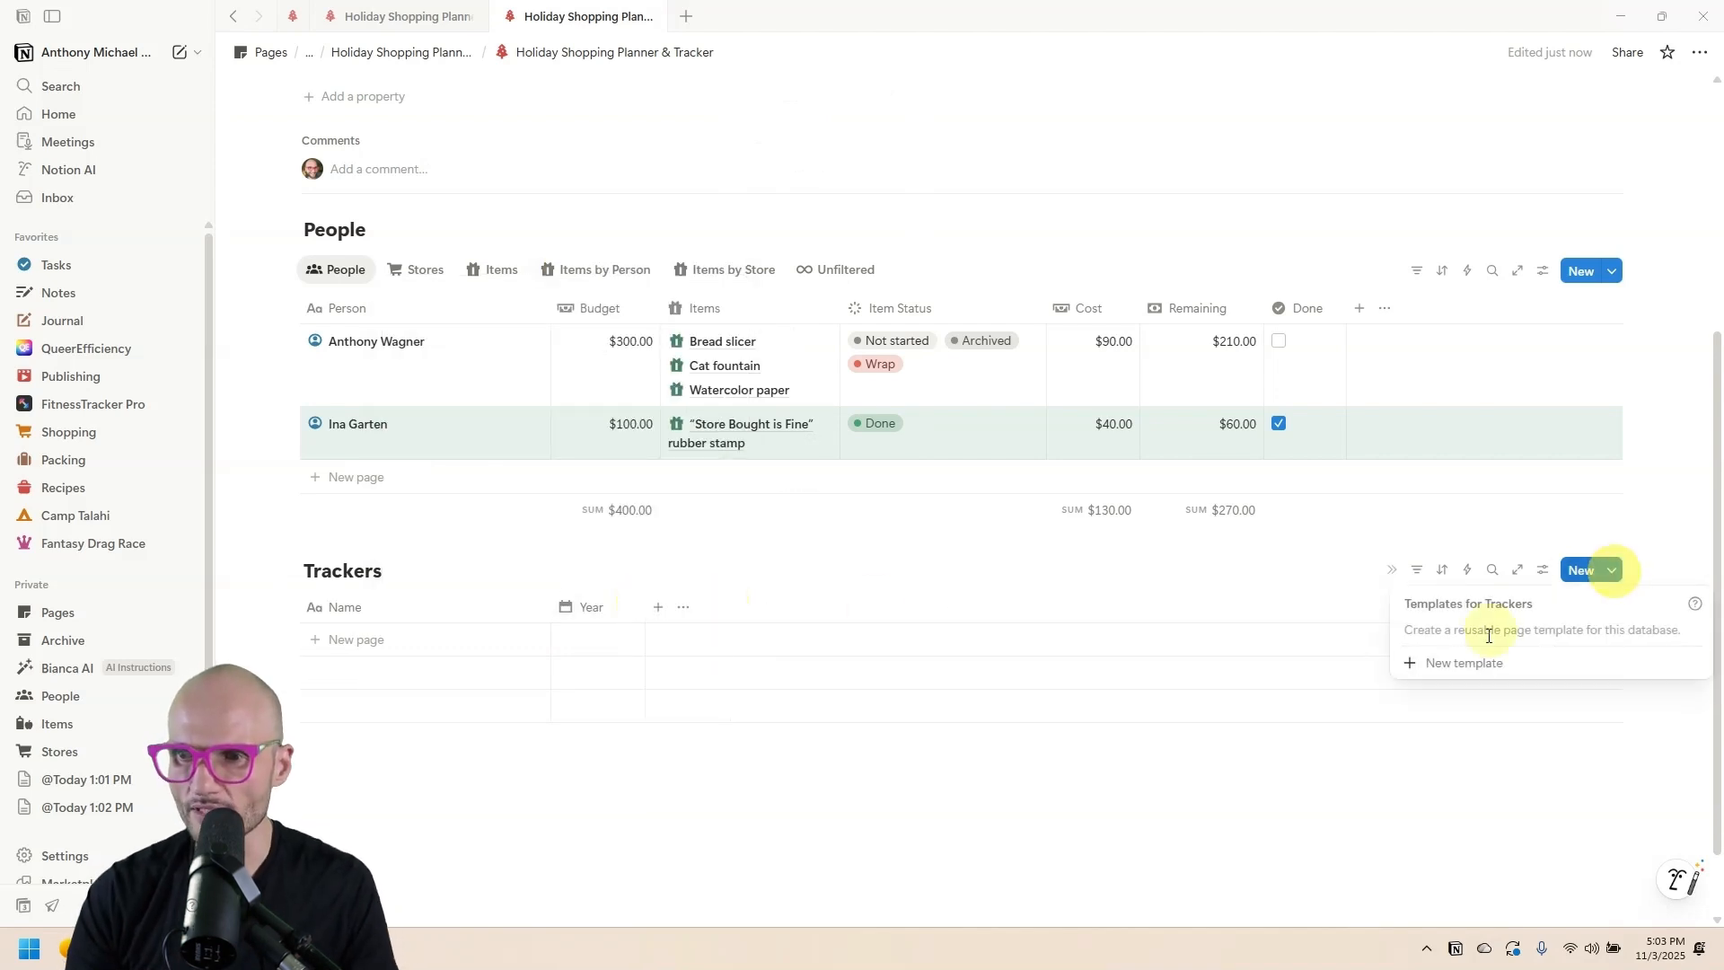
click(1460, 664)
click(1476, 740)
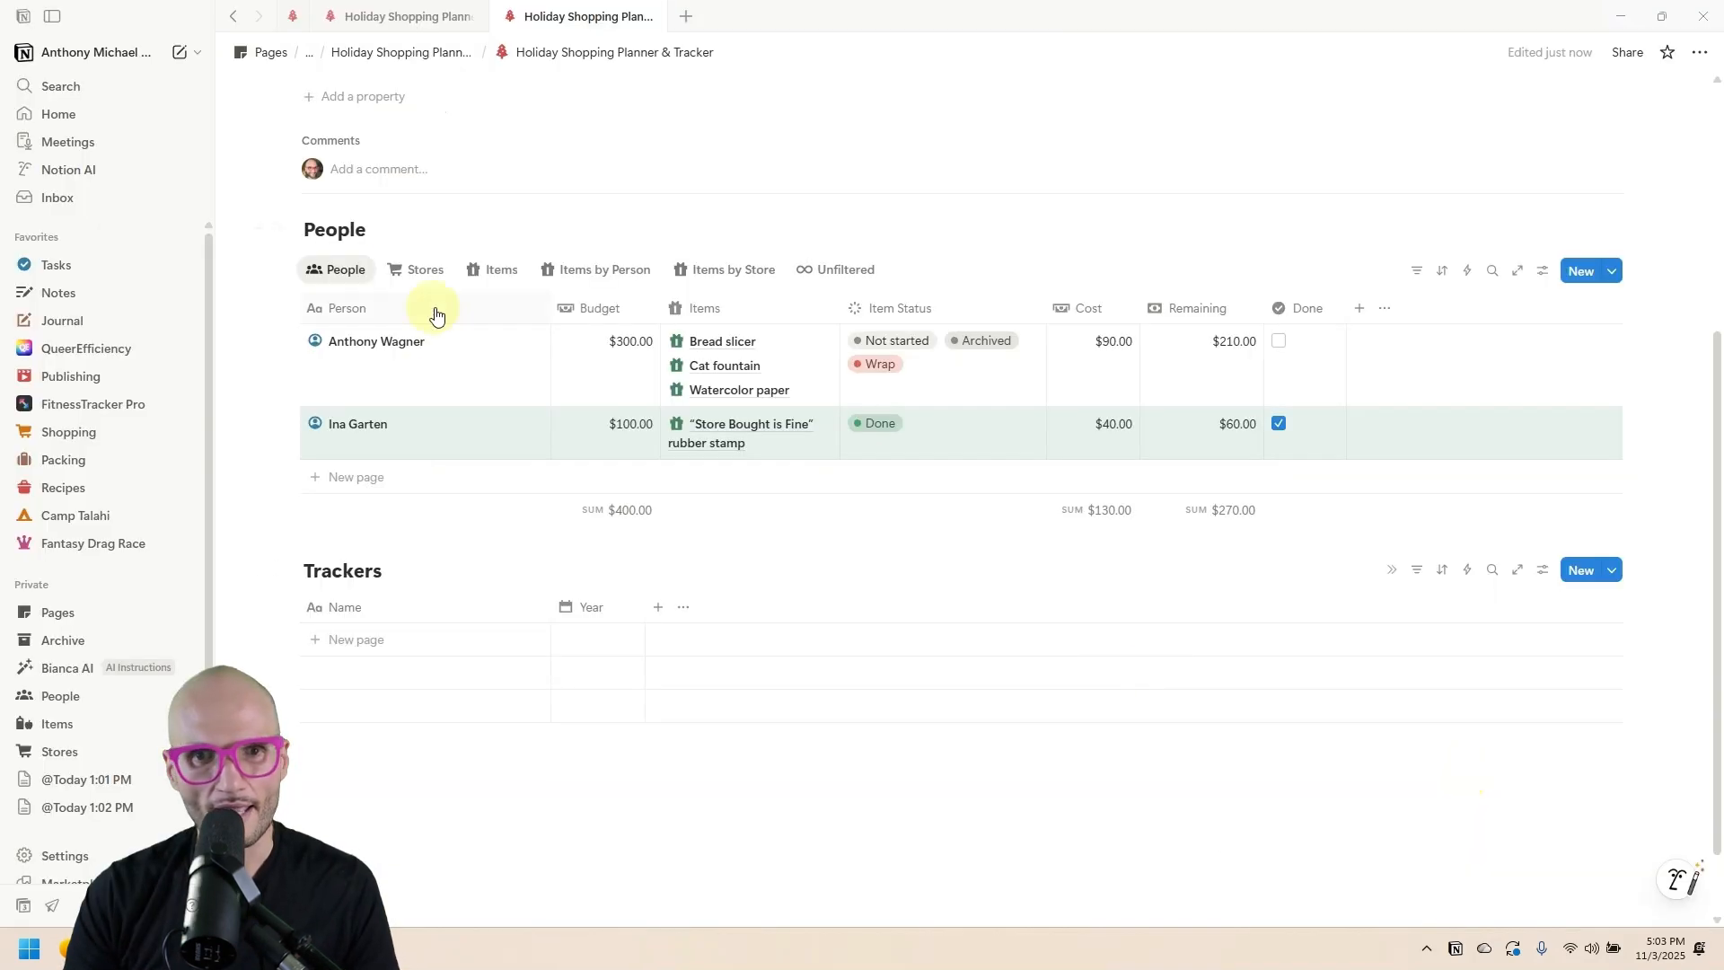
Delete the People database from the page.
click(278, 233)
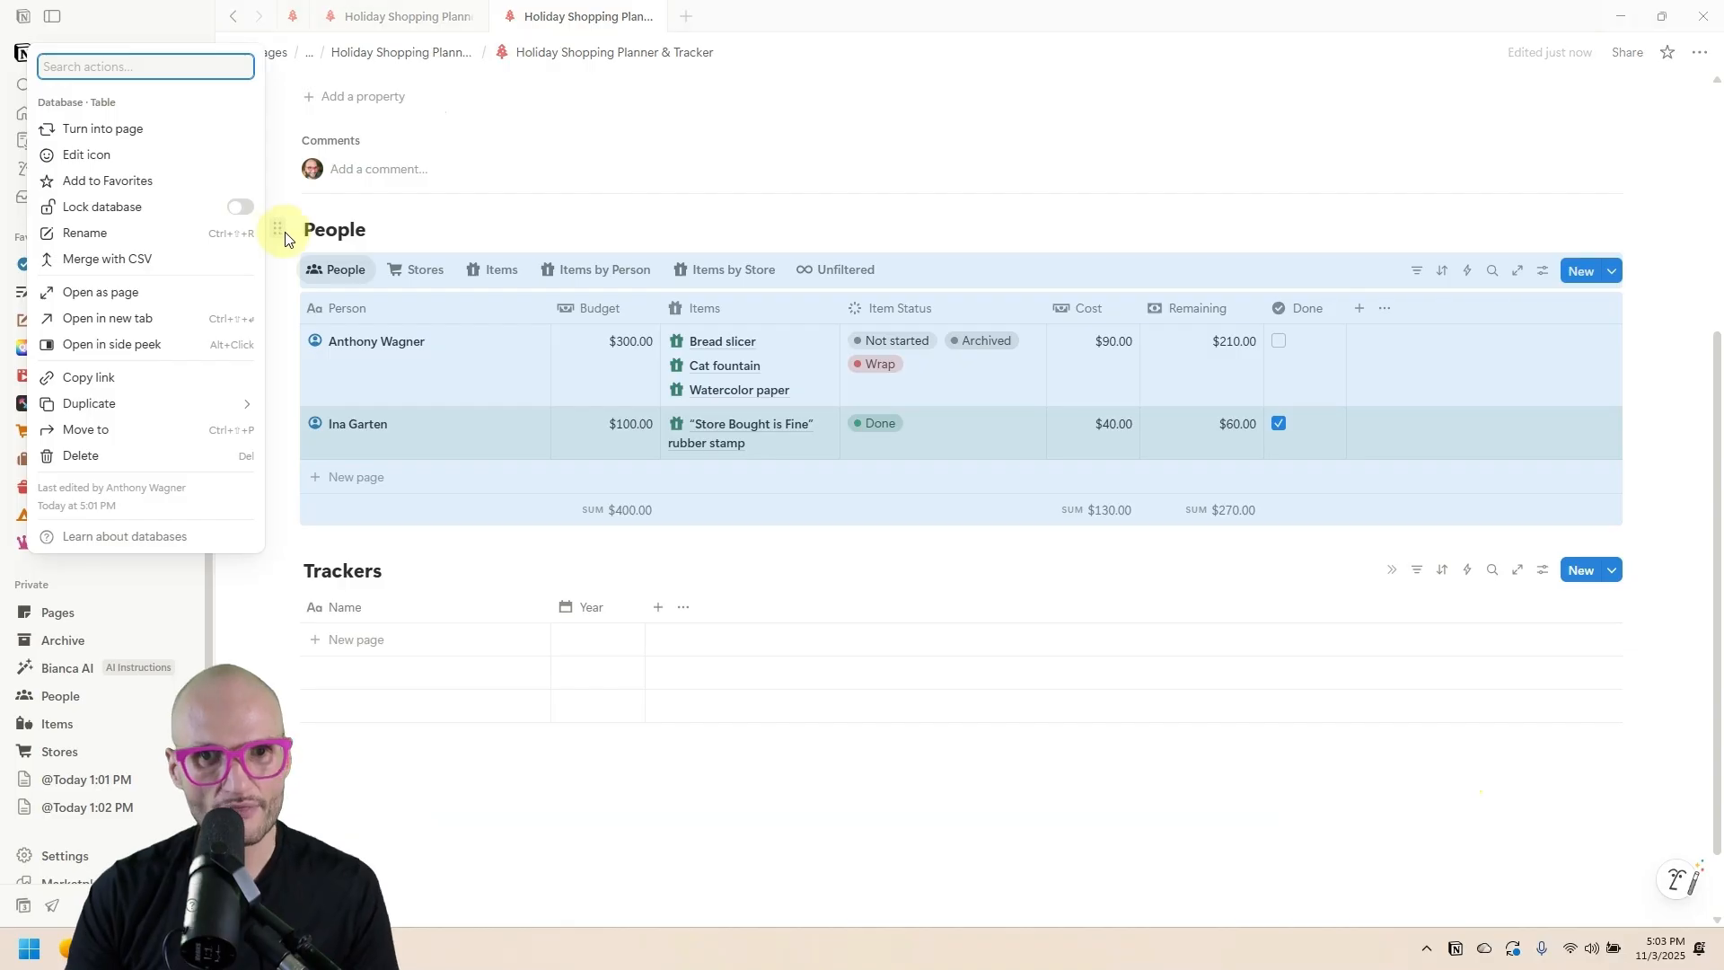
key(Delete)
click(1620, 480)
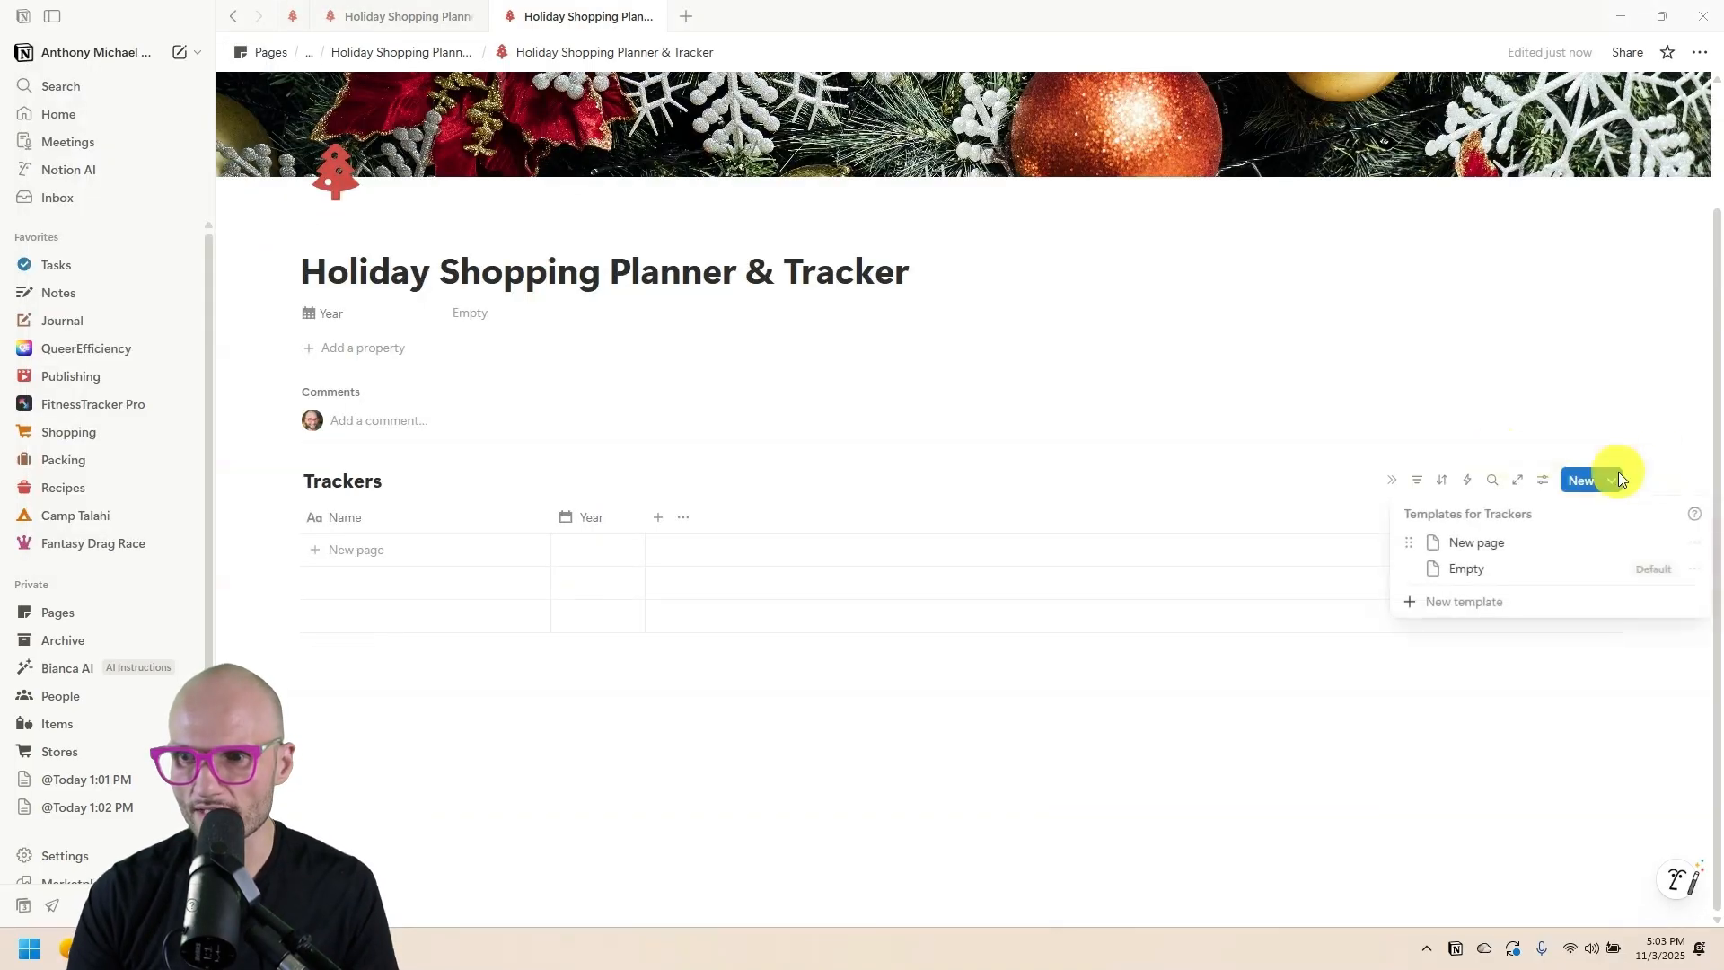
Open the New page template full-width and title it 'Holiday Shopping Planner & Tracker'.
click(1694, 542)
click(1524, 599)
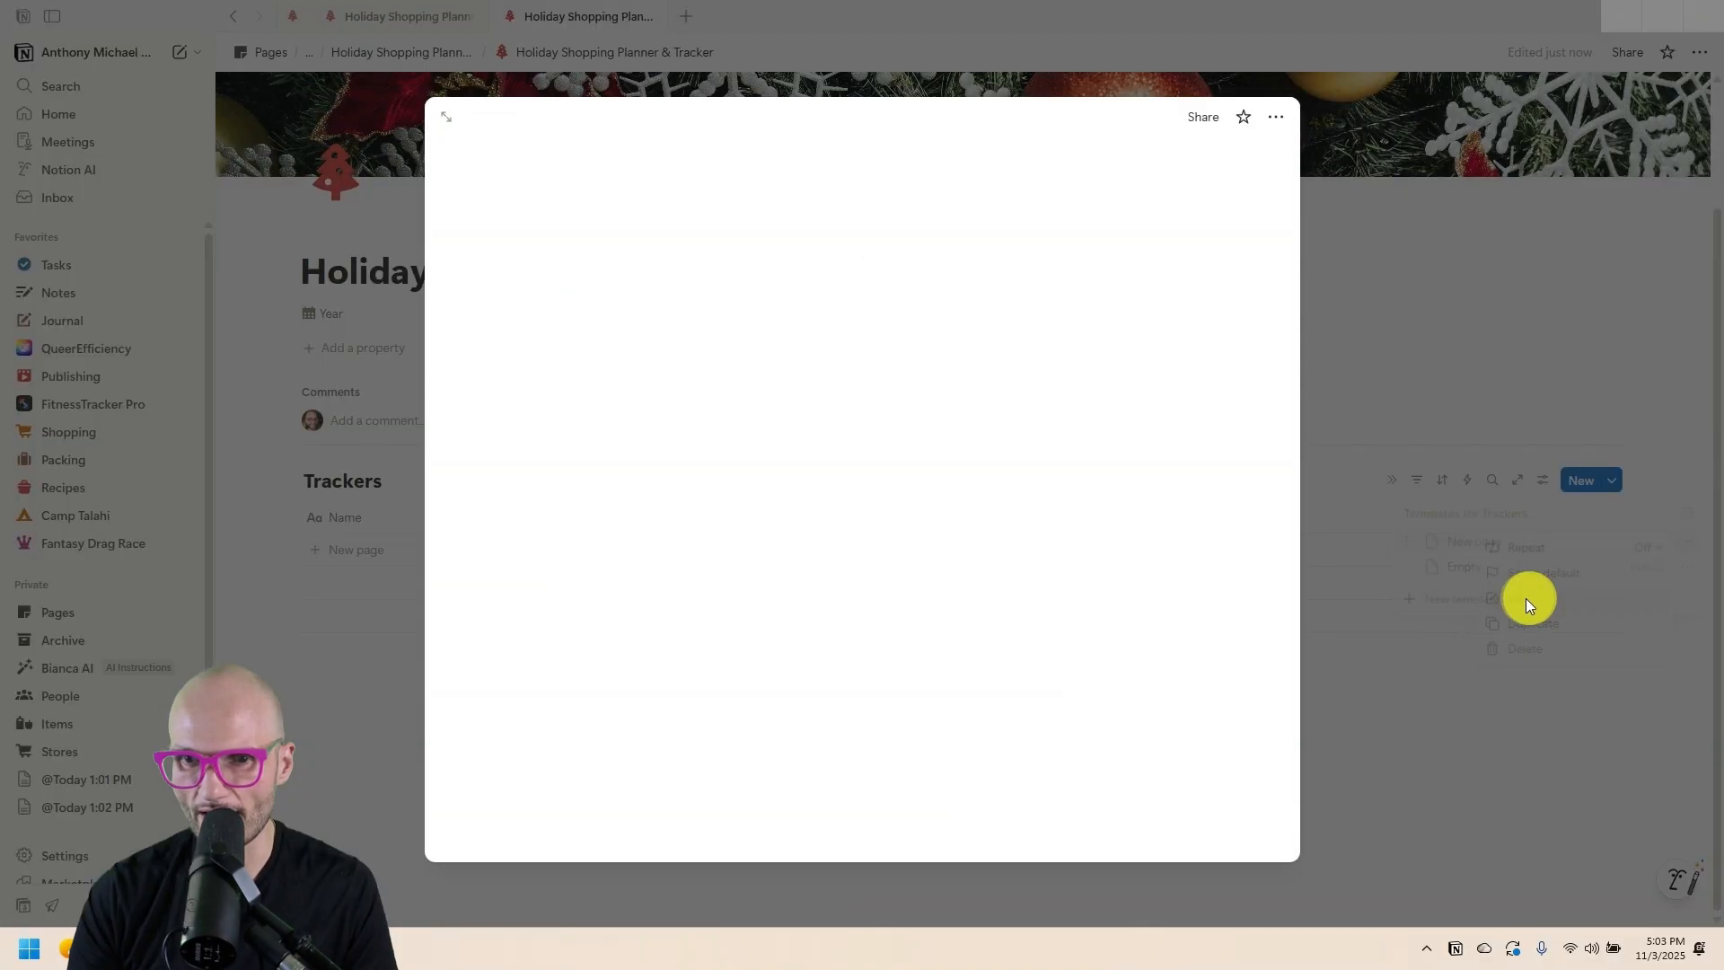
click(448, 126)
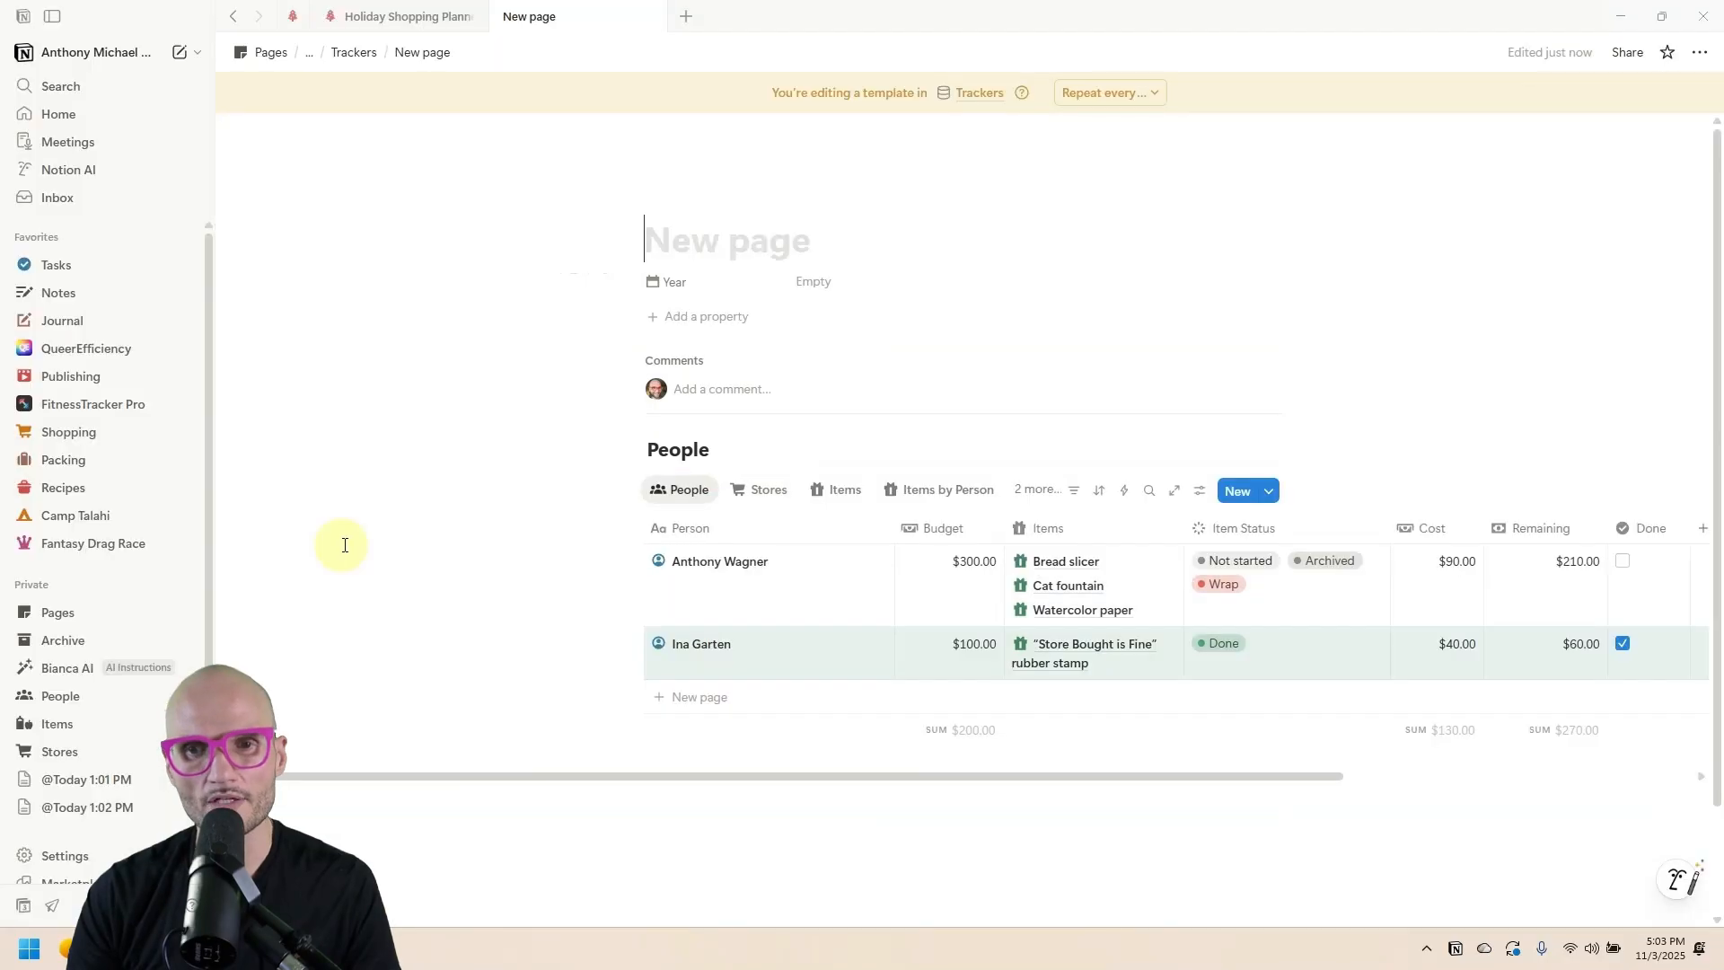
click(1696, 56)
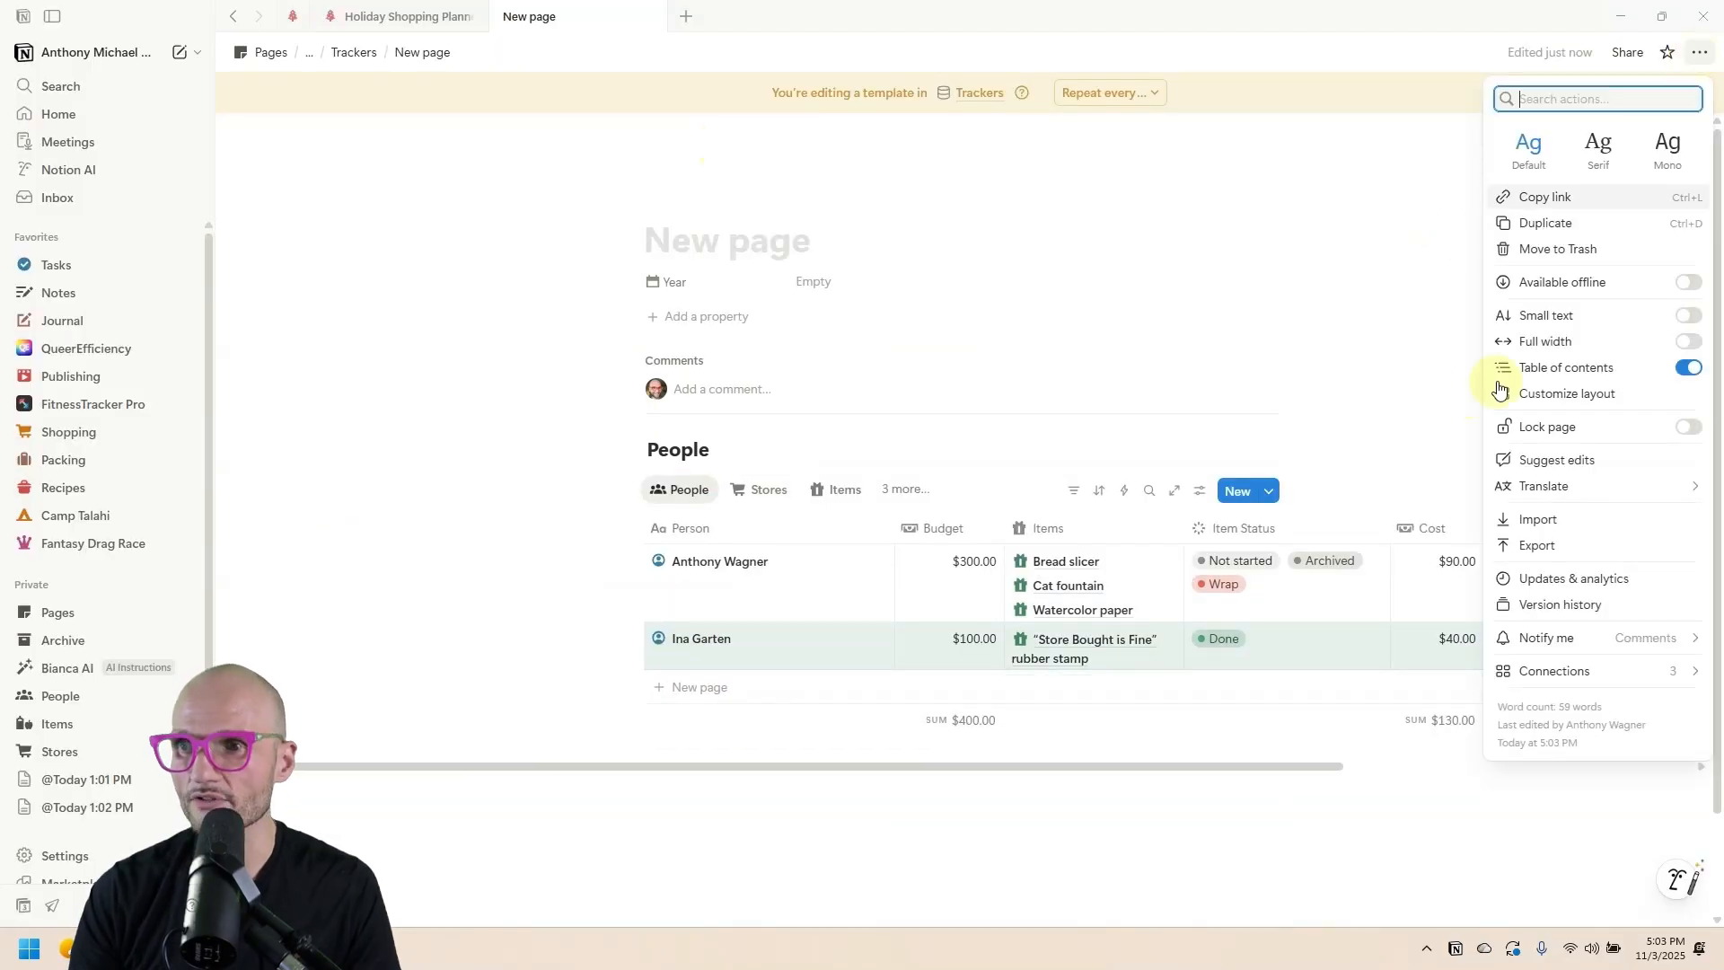
click(1696, 345)
click(385, 238)
key(super+v)
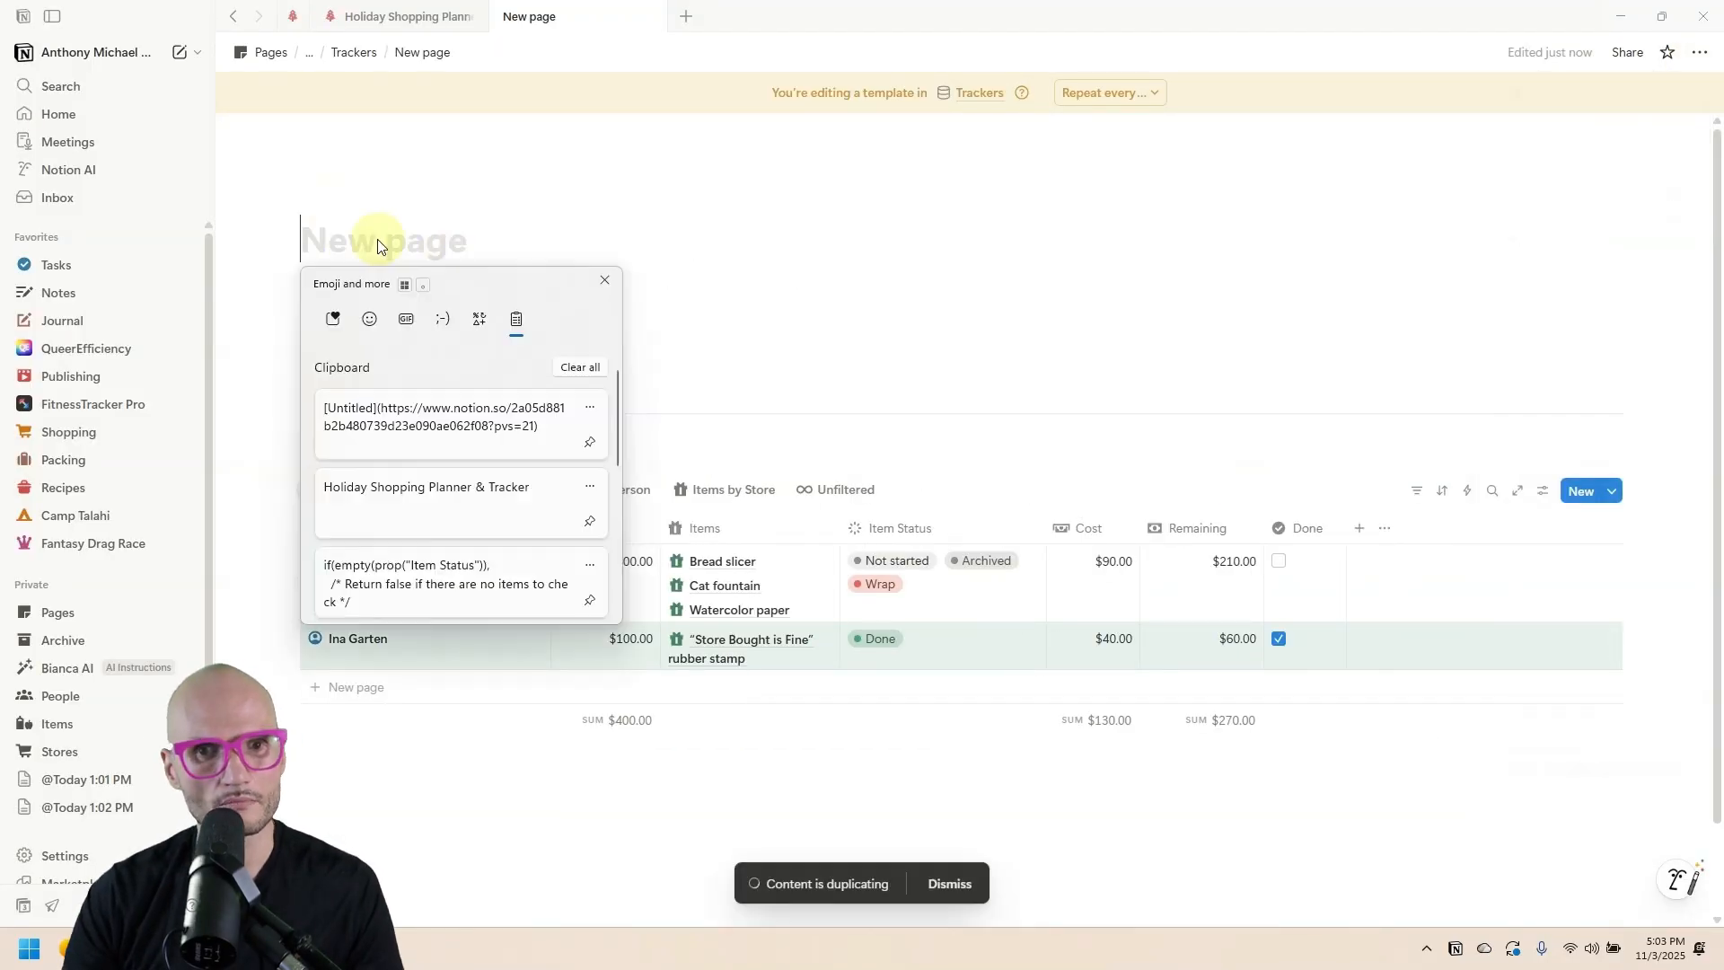
click(472, 491)
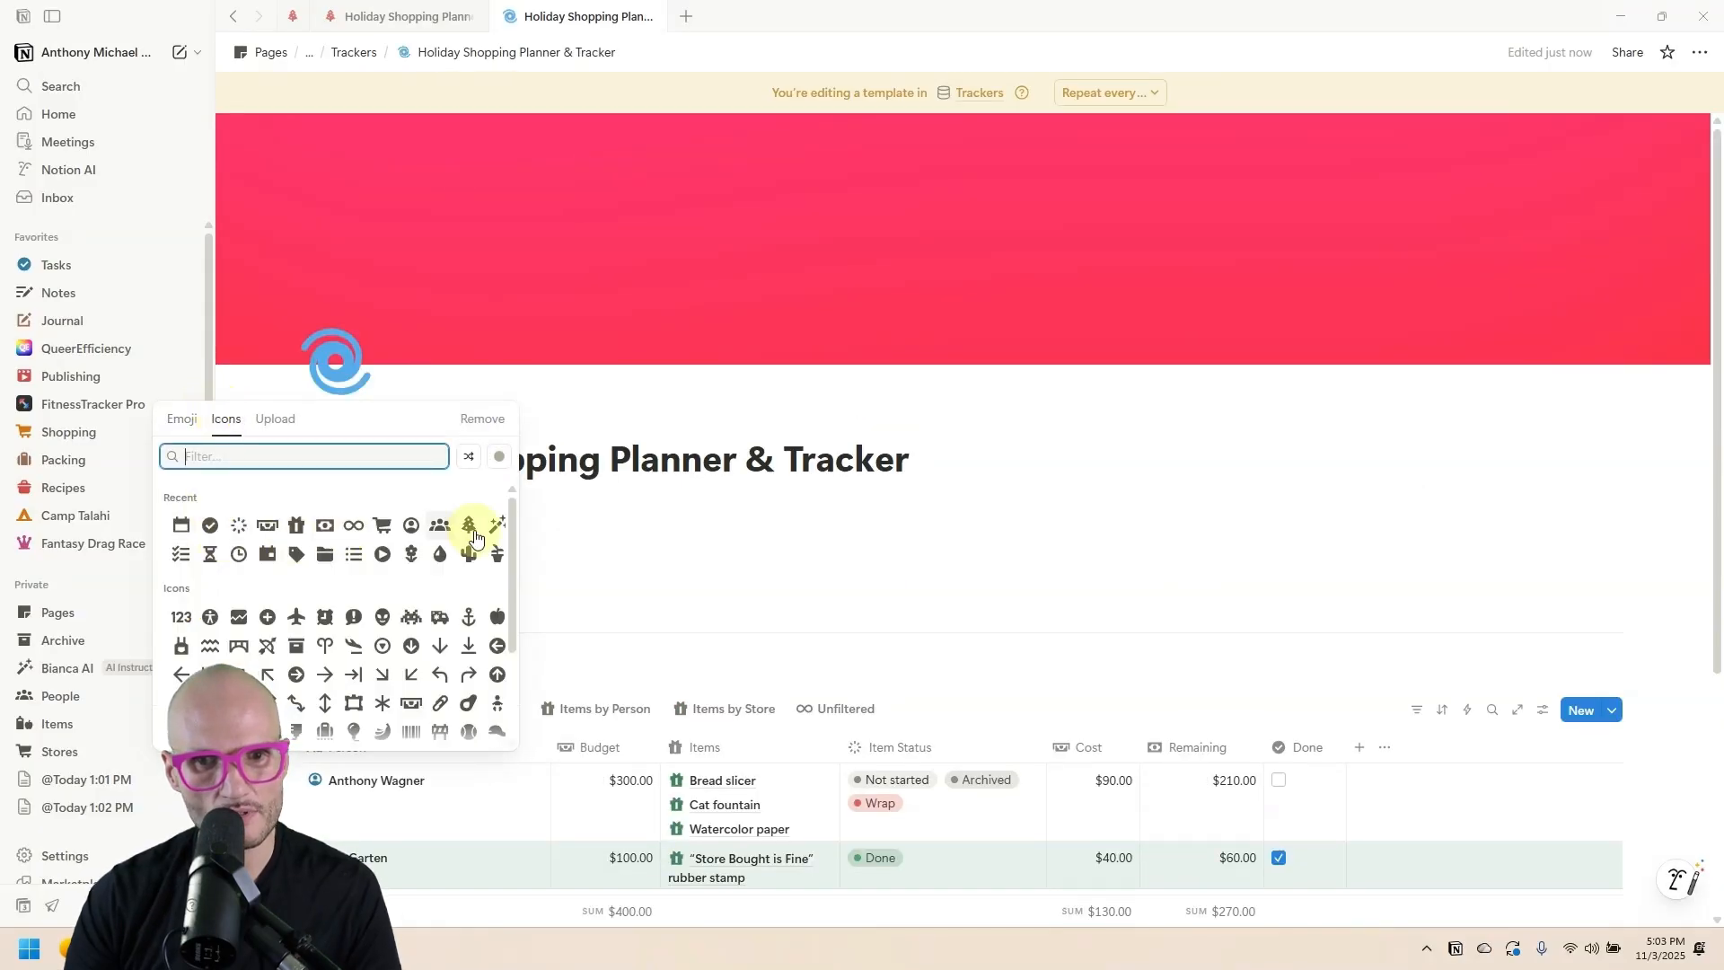
Give the template a red tree icon and a repositioned red gift photo cover.
click(472, 529)
click(585, 586)
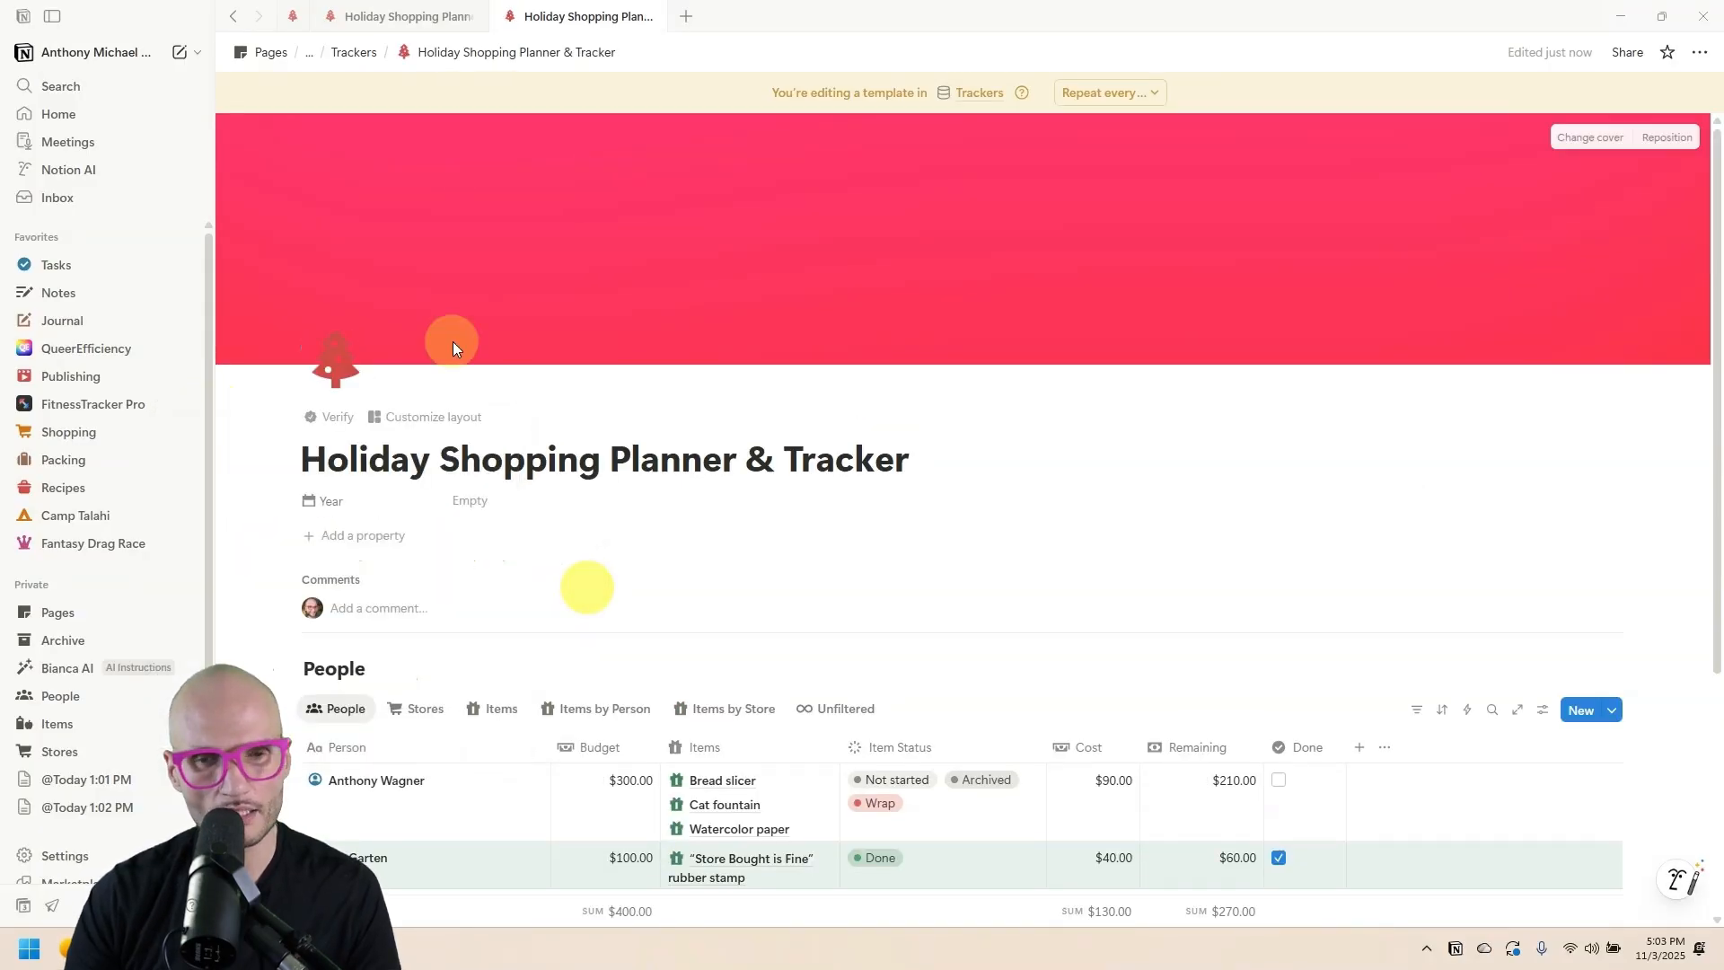
click(1602, 141)
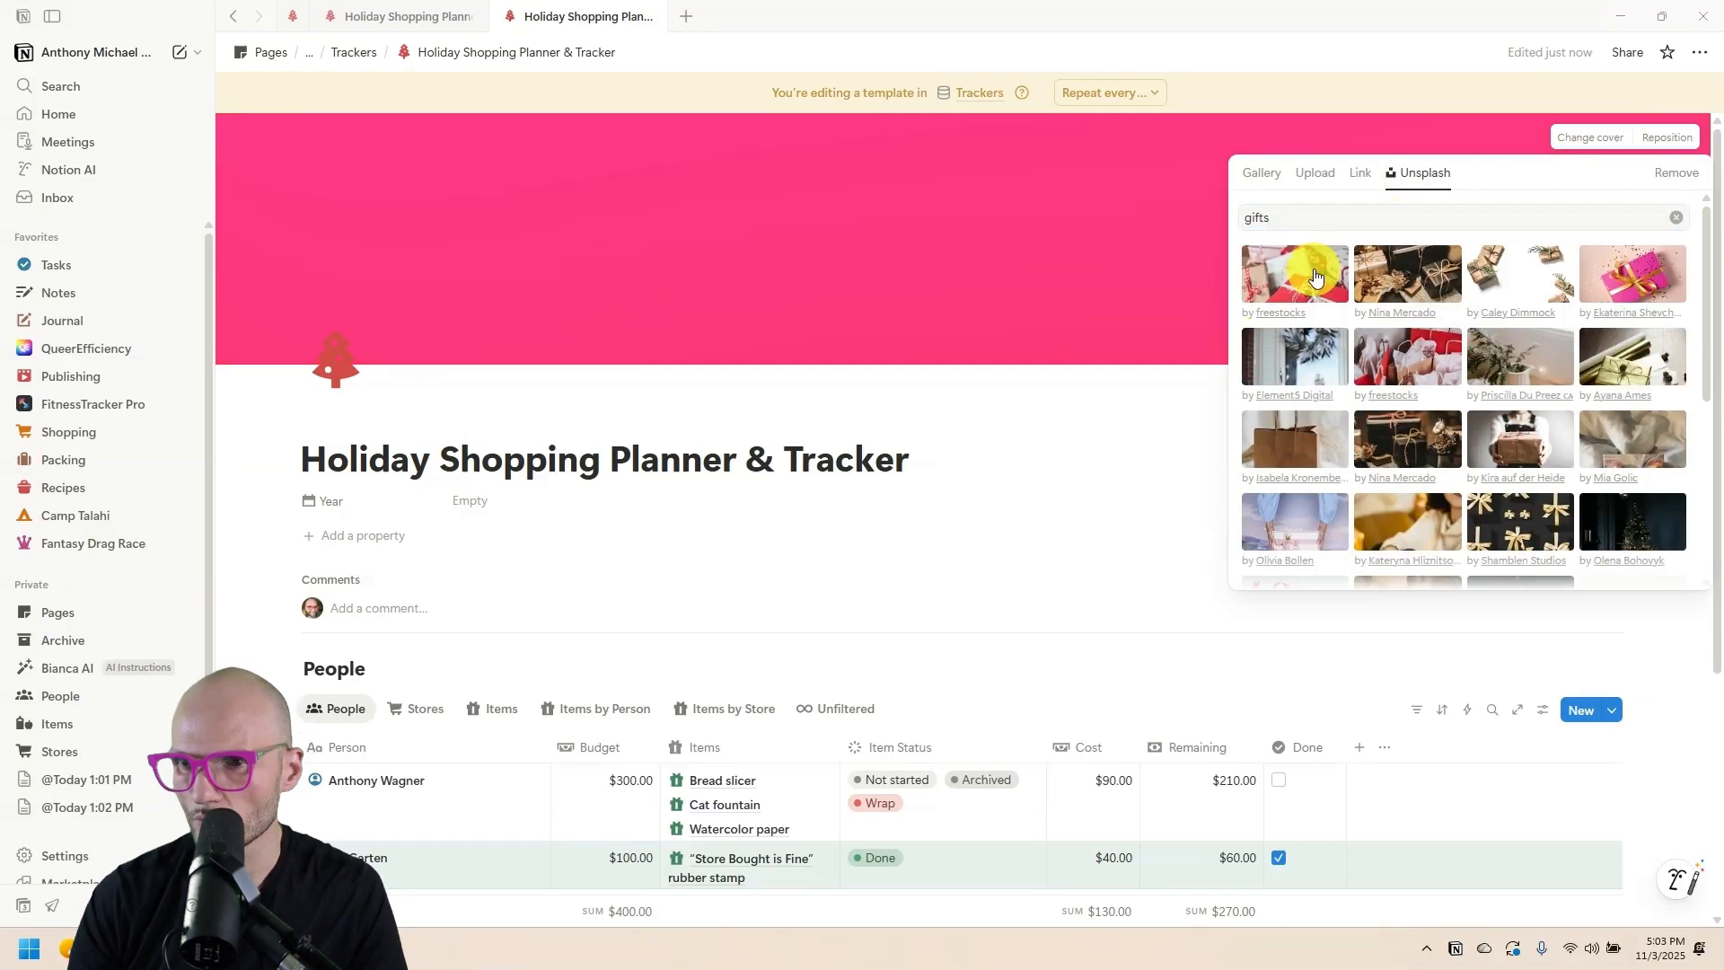
click(1307, 271)
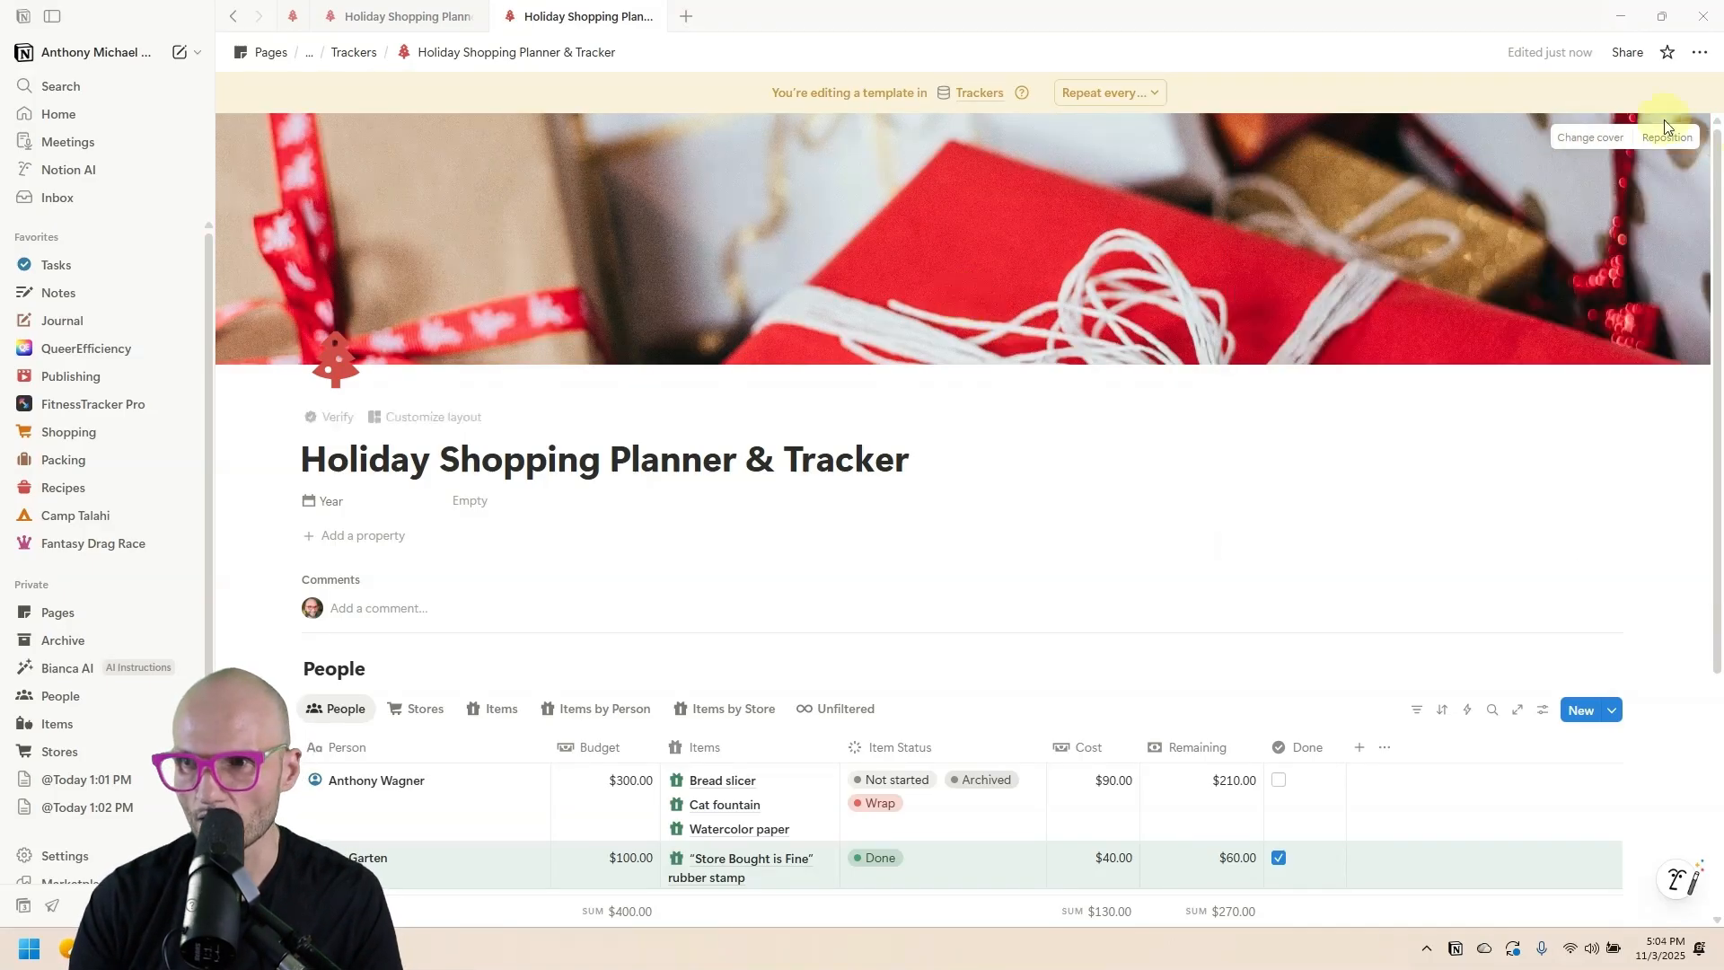
click(1667, 134)
mouse_move(1275, 281)
mouse_down()
mouse_move(1270, 121)
mouse_move(1261, 260)
mouse_up()
click(1592, 136)
scroll(790, 386, down, 2)
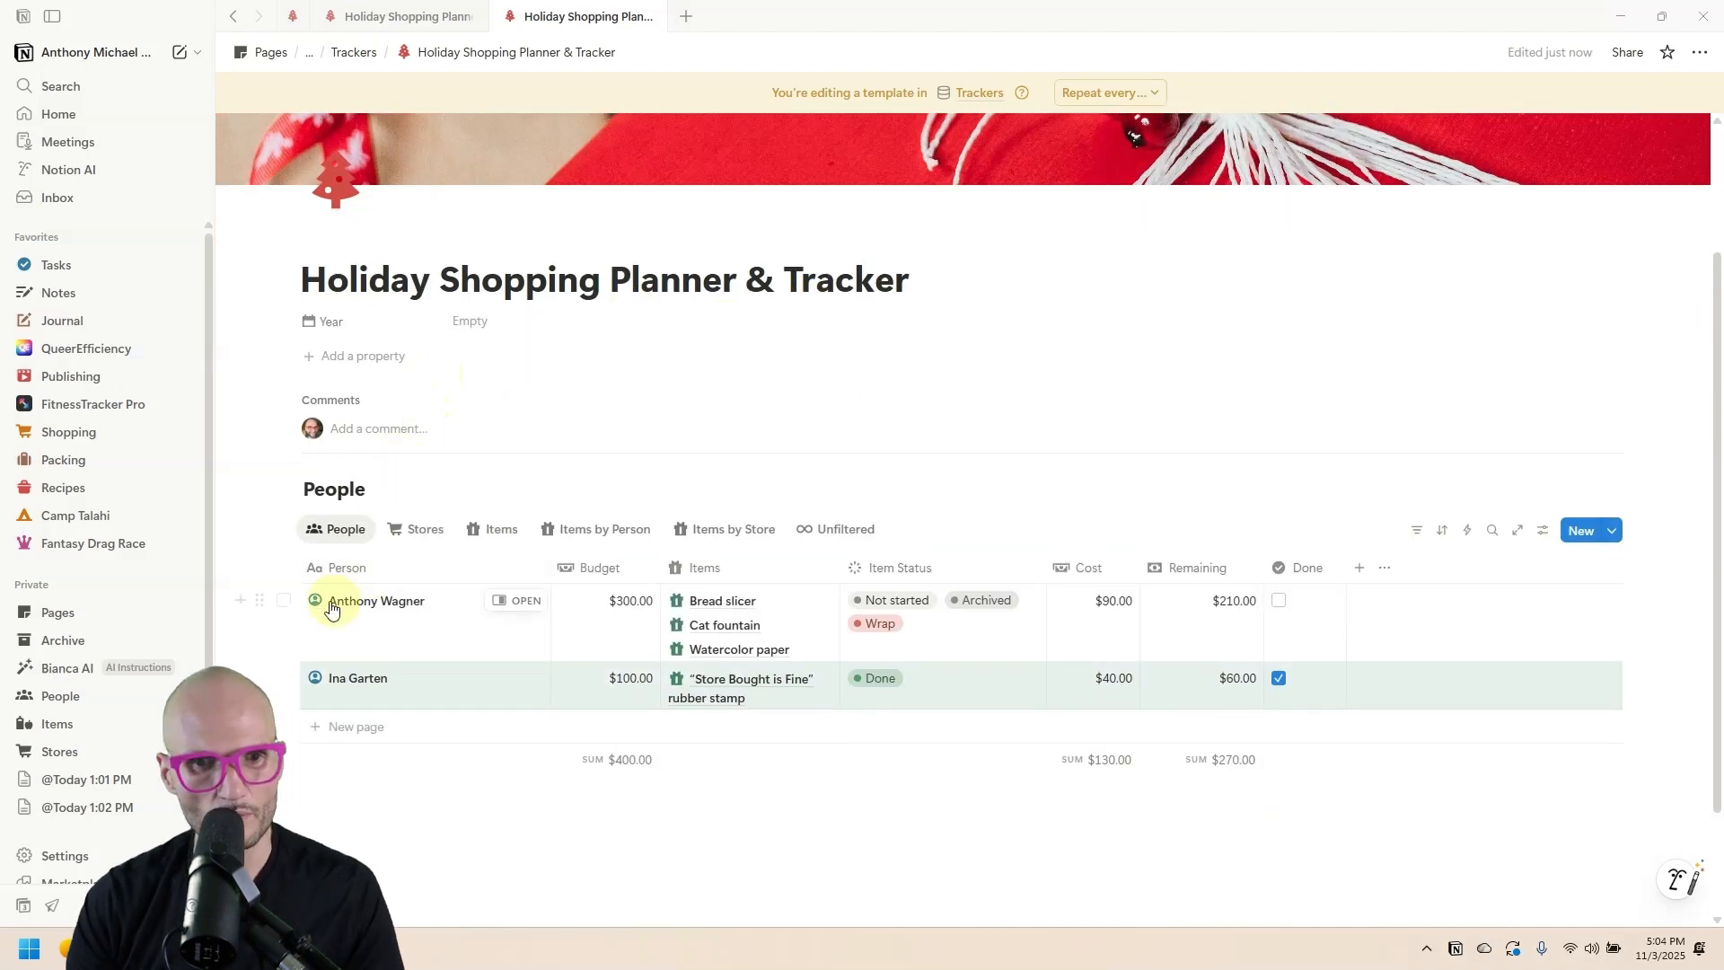
Delete all sample people and items from the template's tables.
click(282, 567)
key(Delete)
click(421, 537)
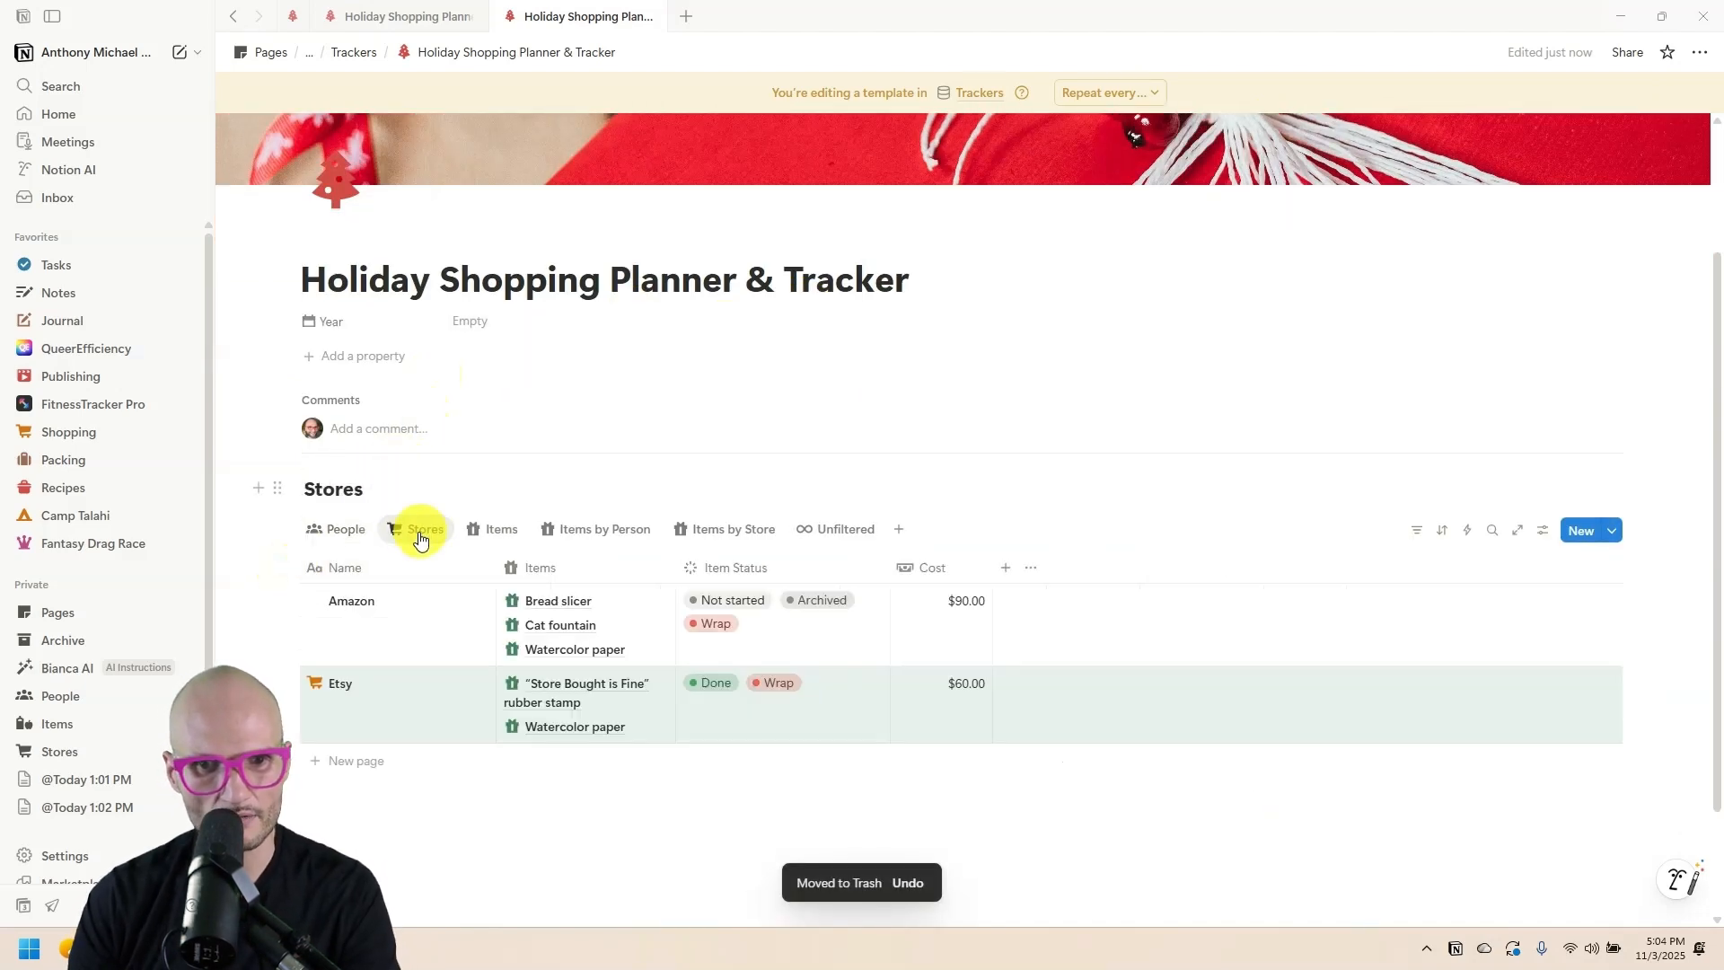
click(499, 537)
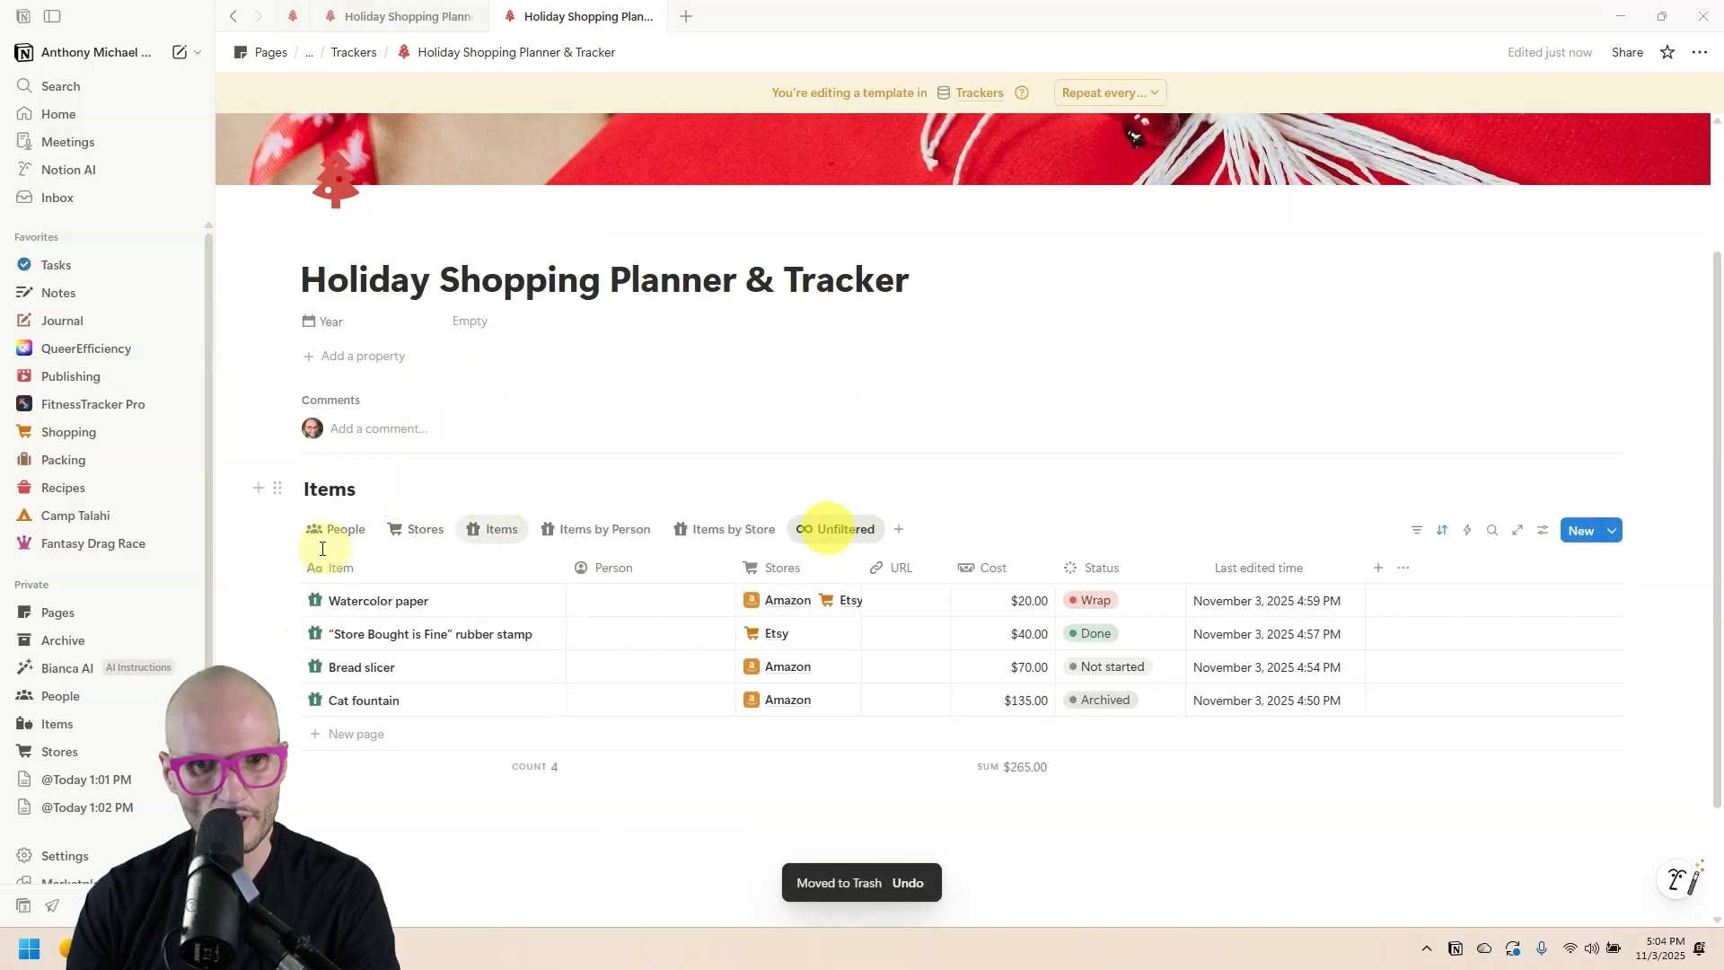
click(829, 530)
click(286, 569)
key(Delete)
click(422, 531)
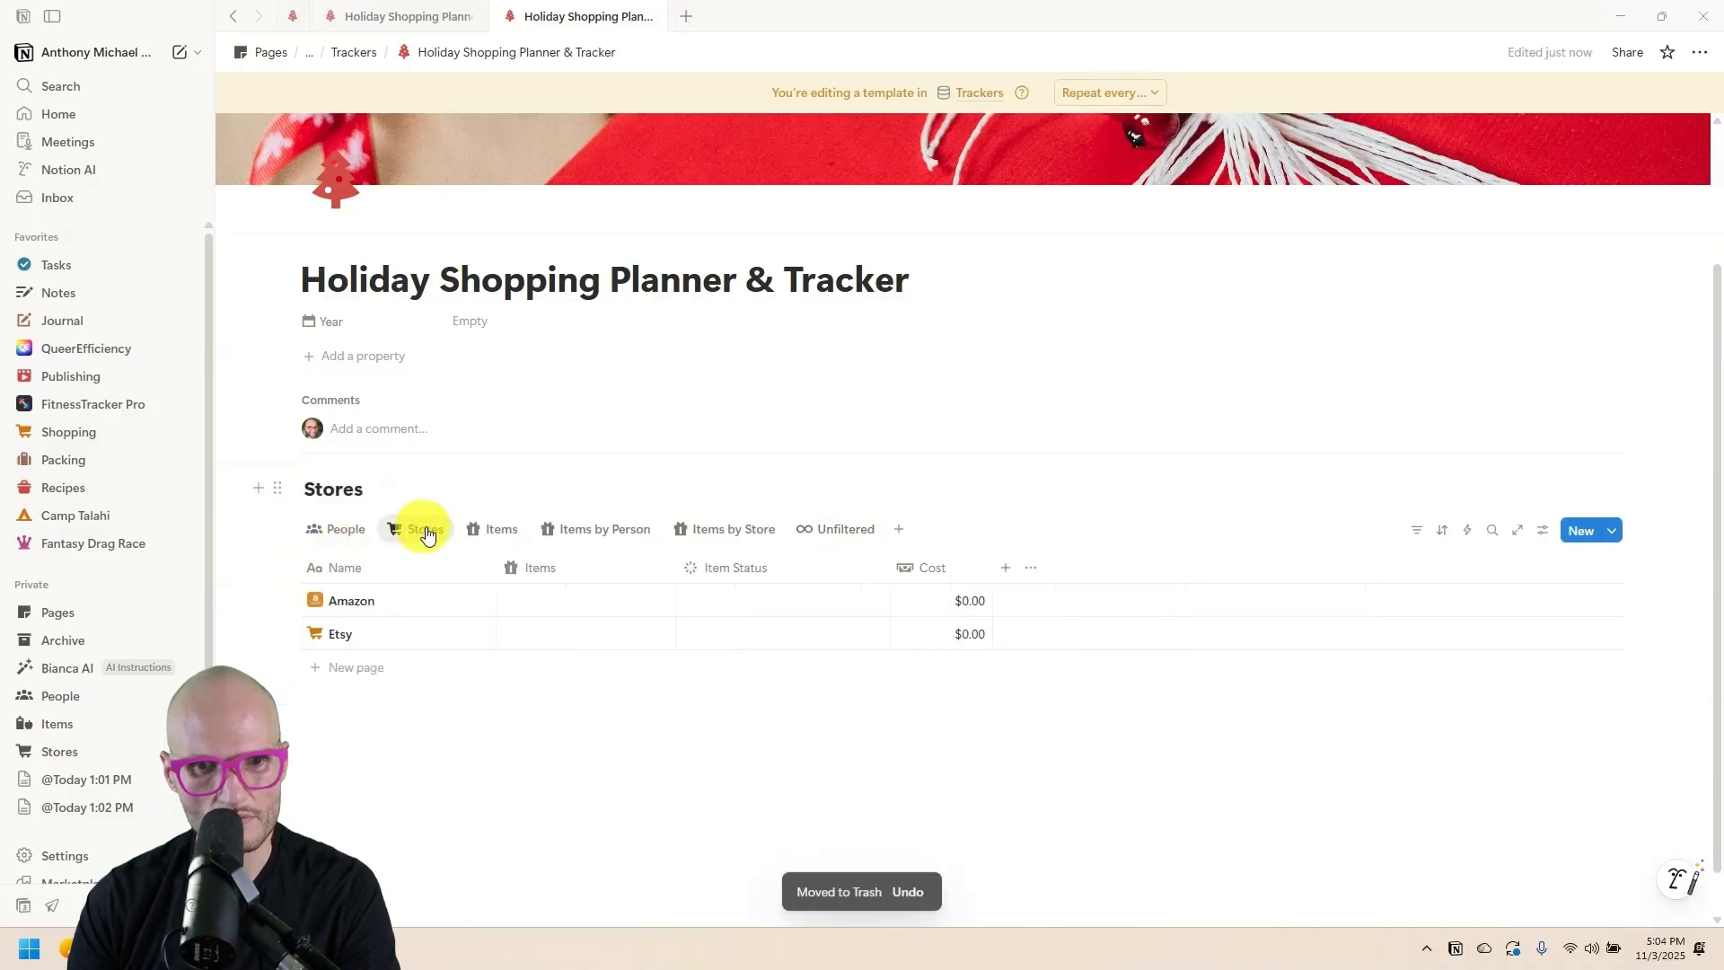
click(339, 531)
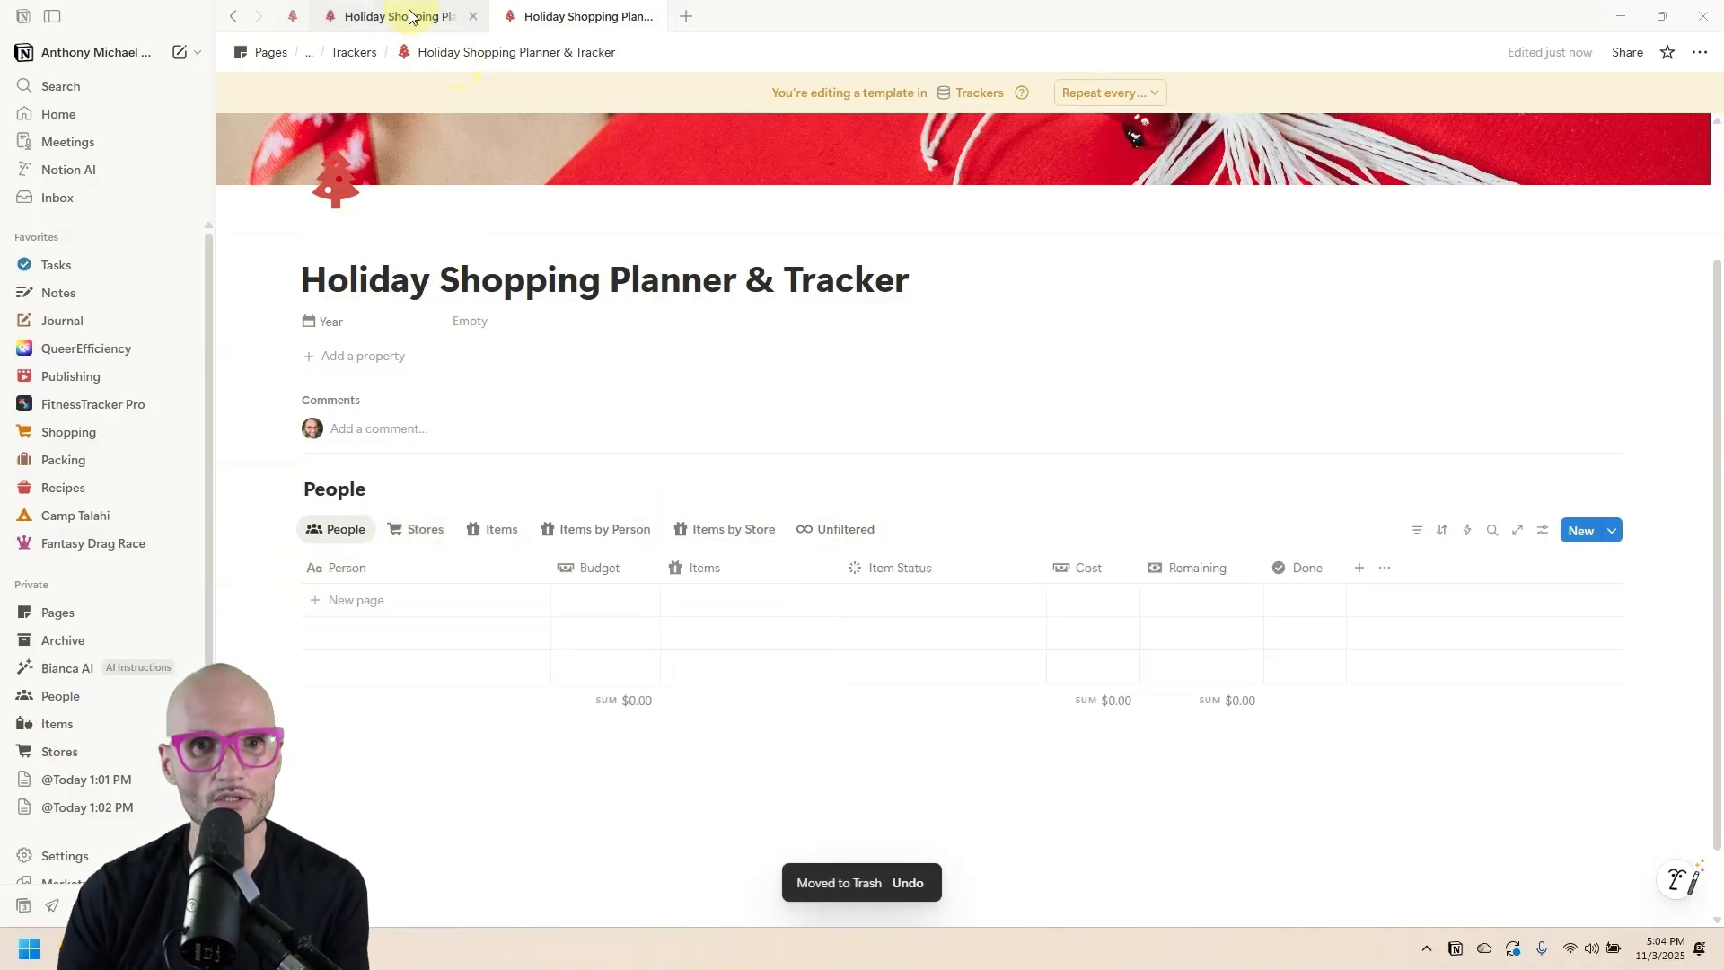
click(408, 16)
click(583, 16)
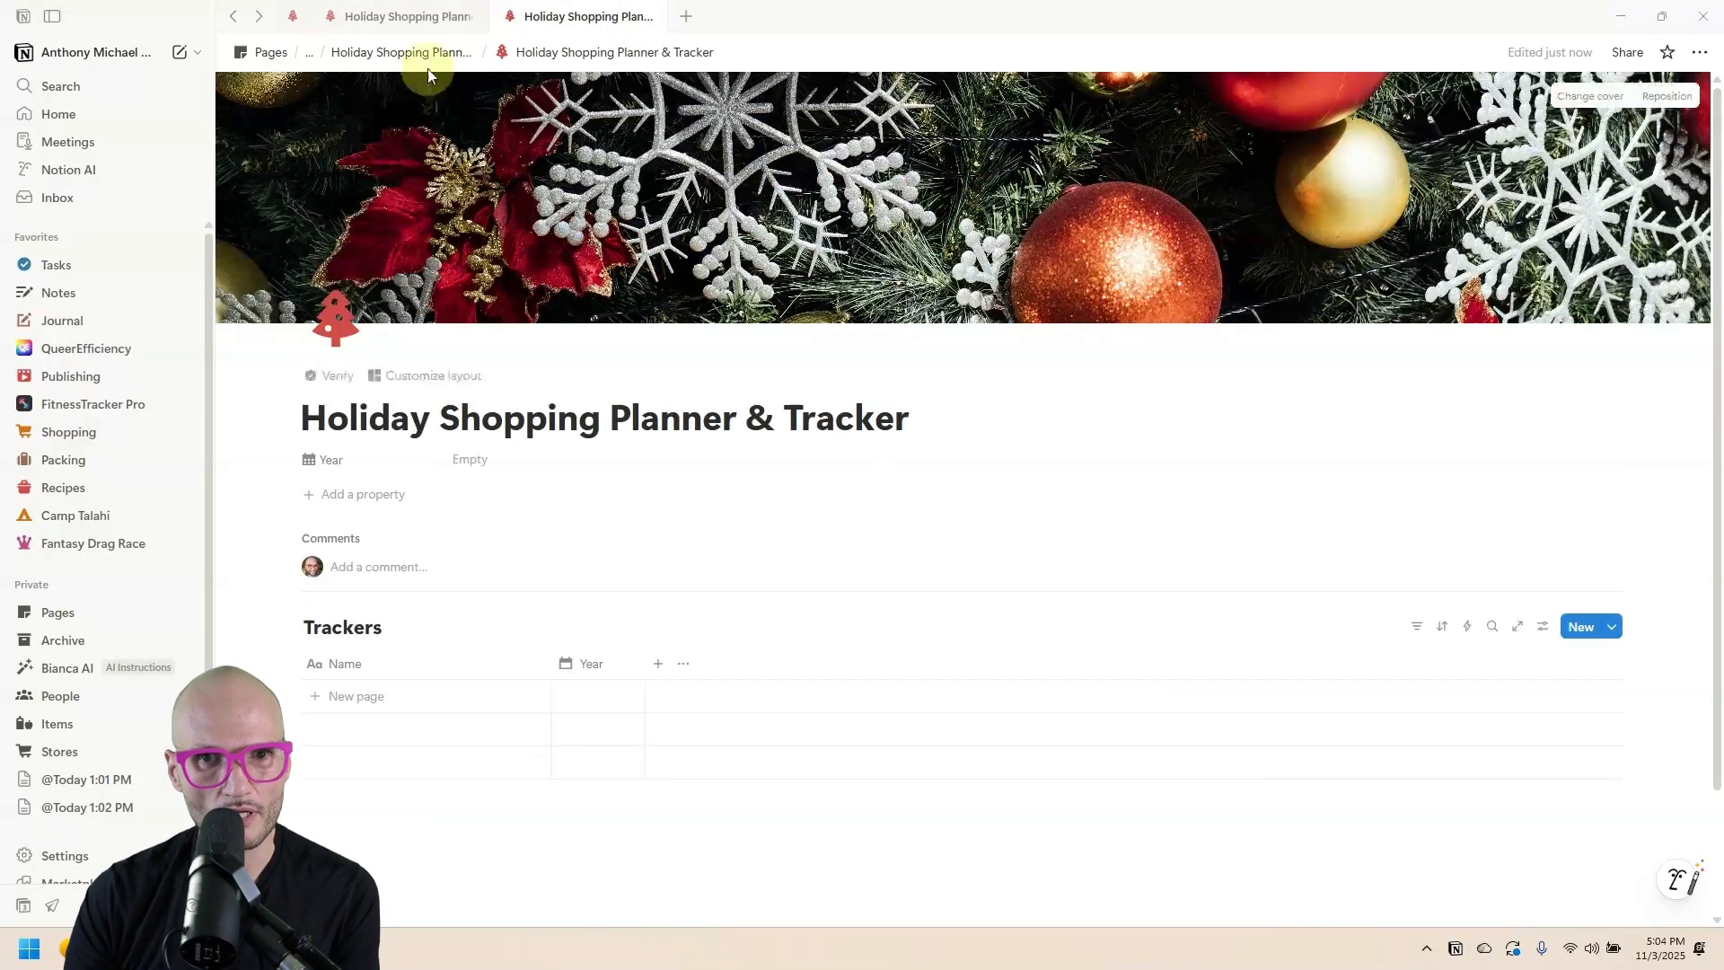
Set the planner template as the Trackers default.
click(437, 55)
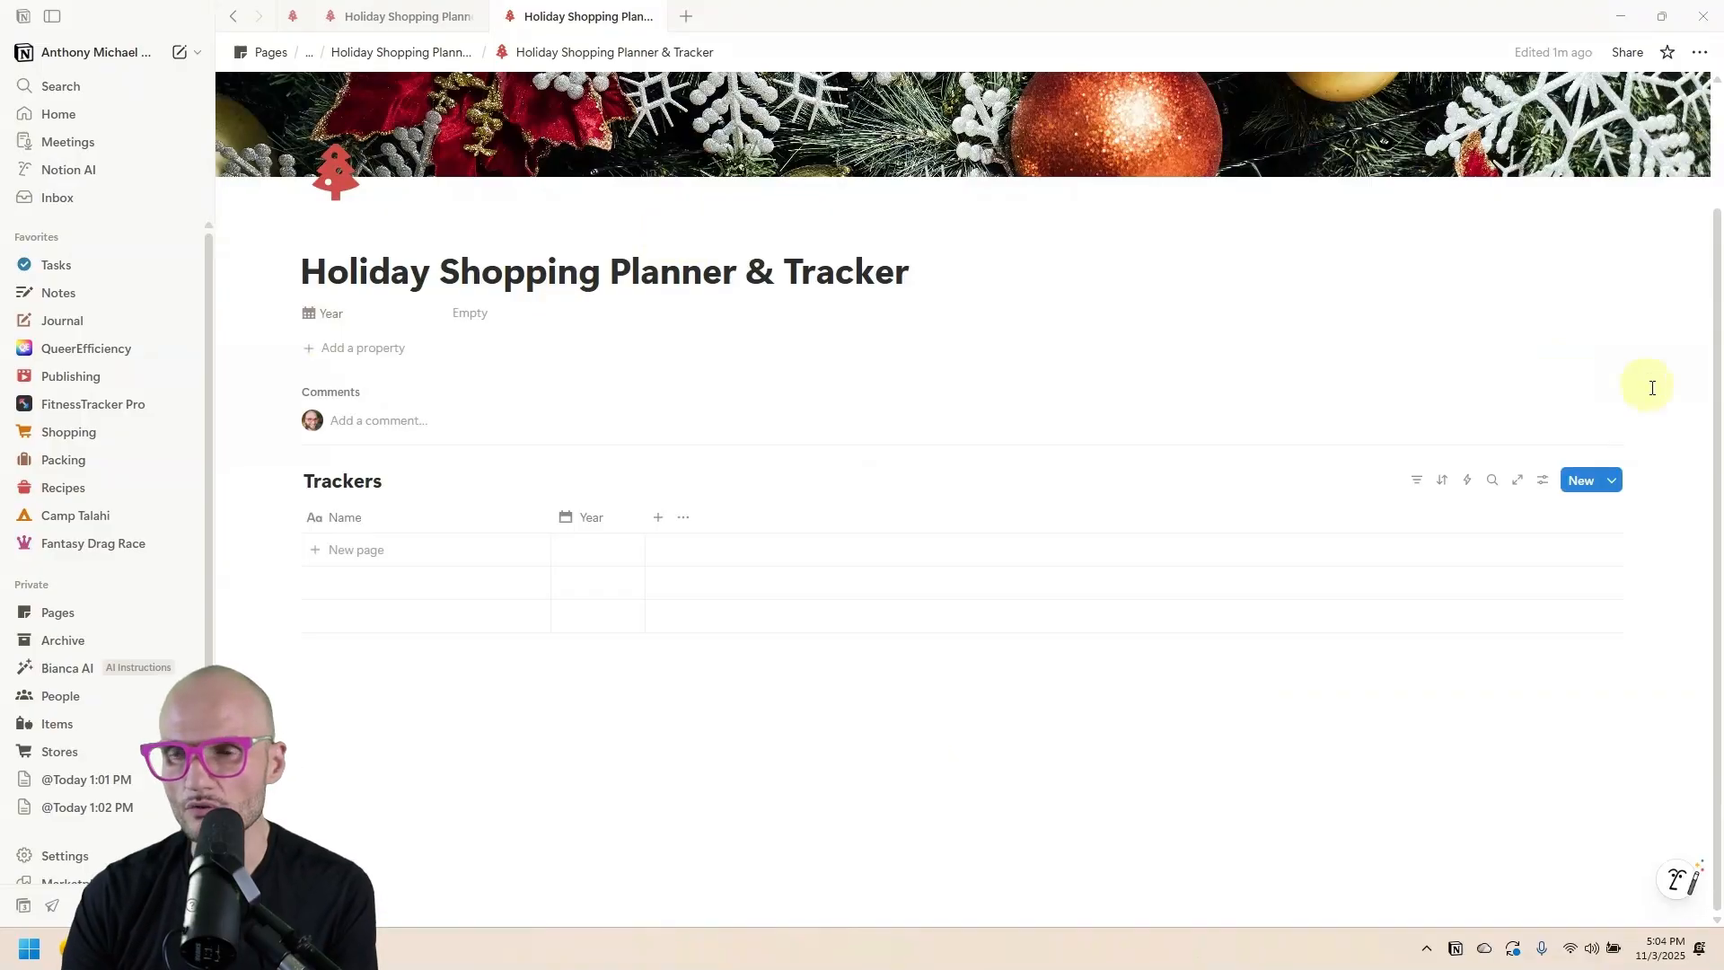
click(1612, 481)
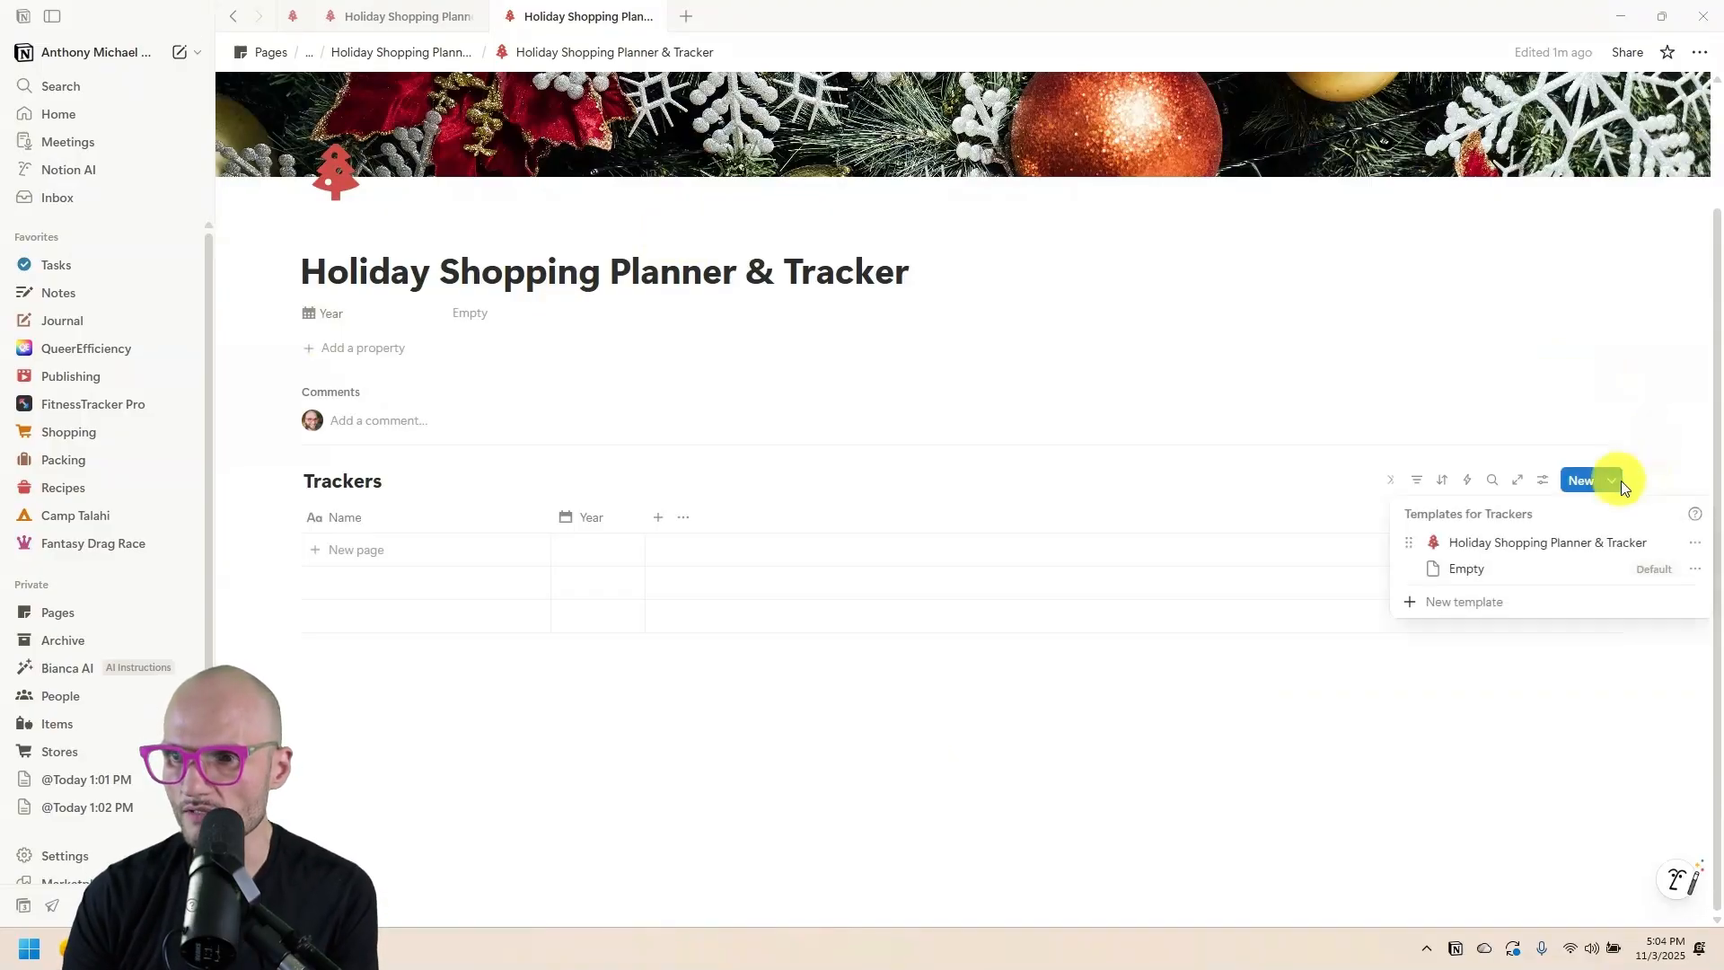
click(1695, 543)
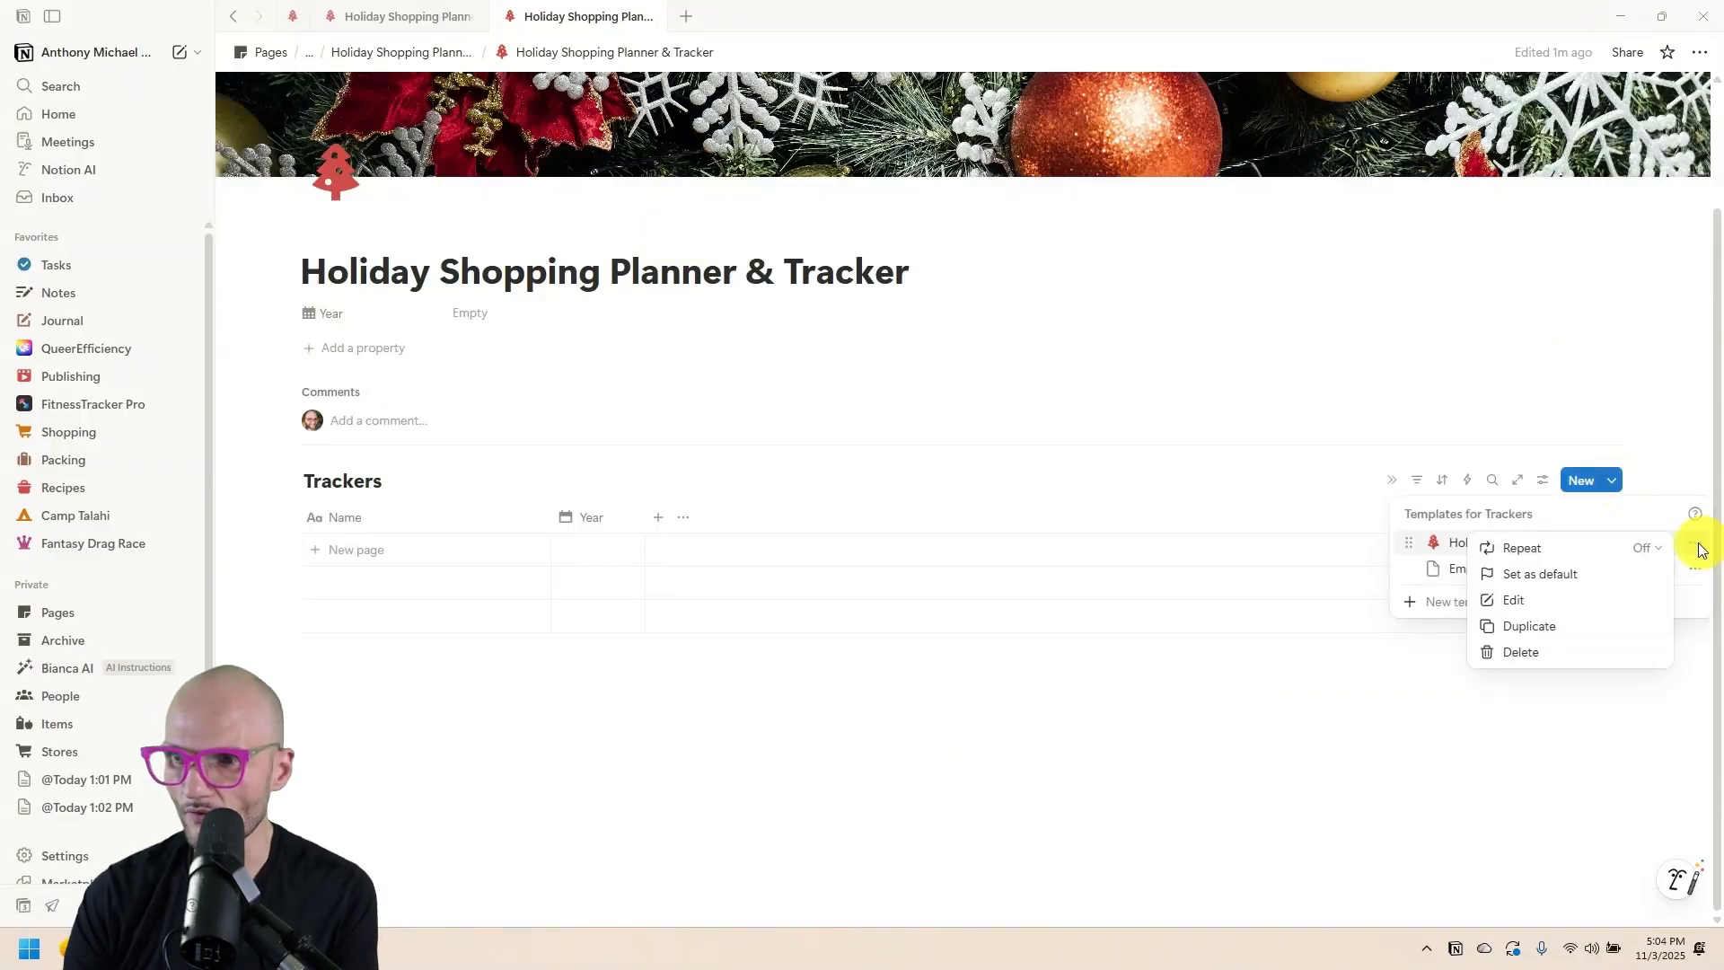
Create a new tracker with Year 2025 and open it in a side panel.
click(357, 555)
click(619, 588)
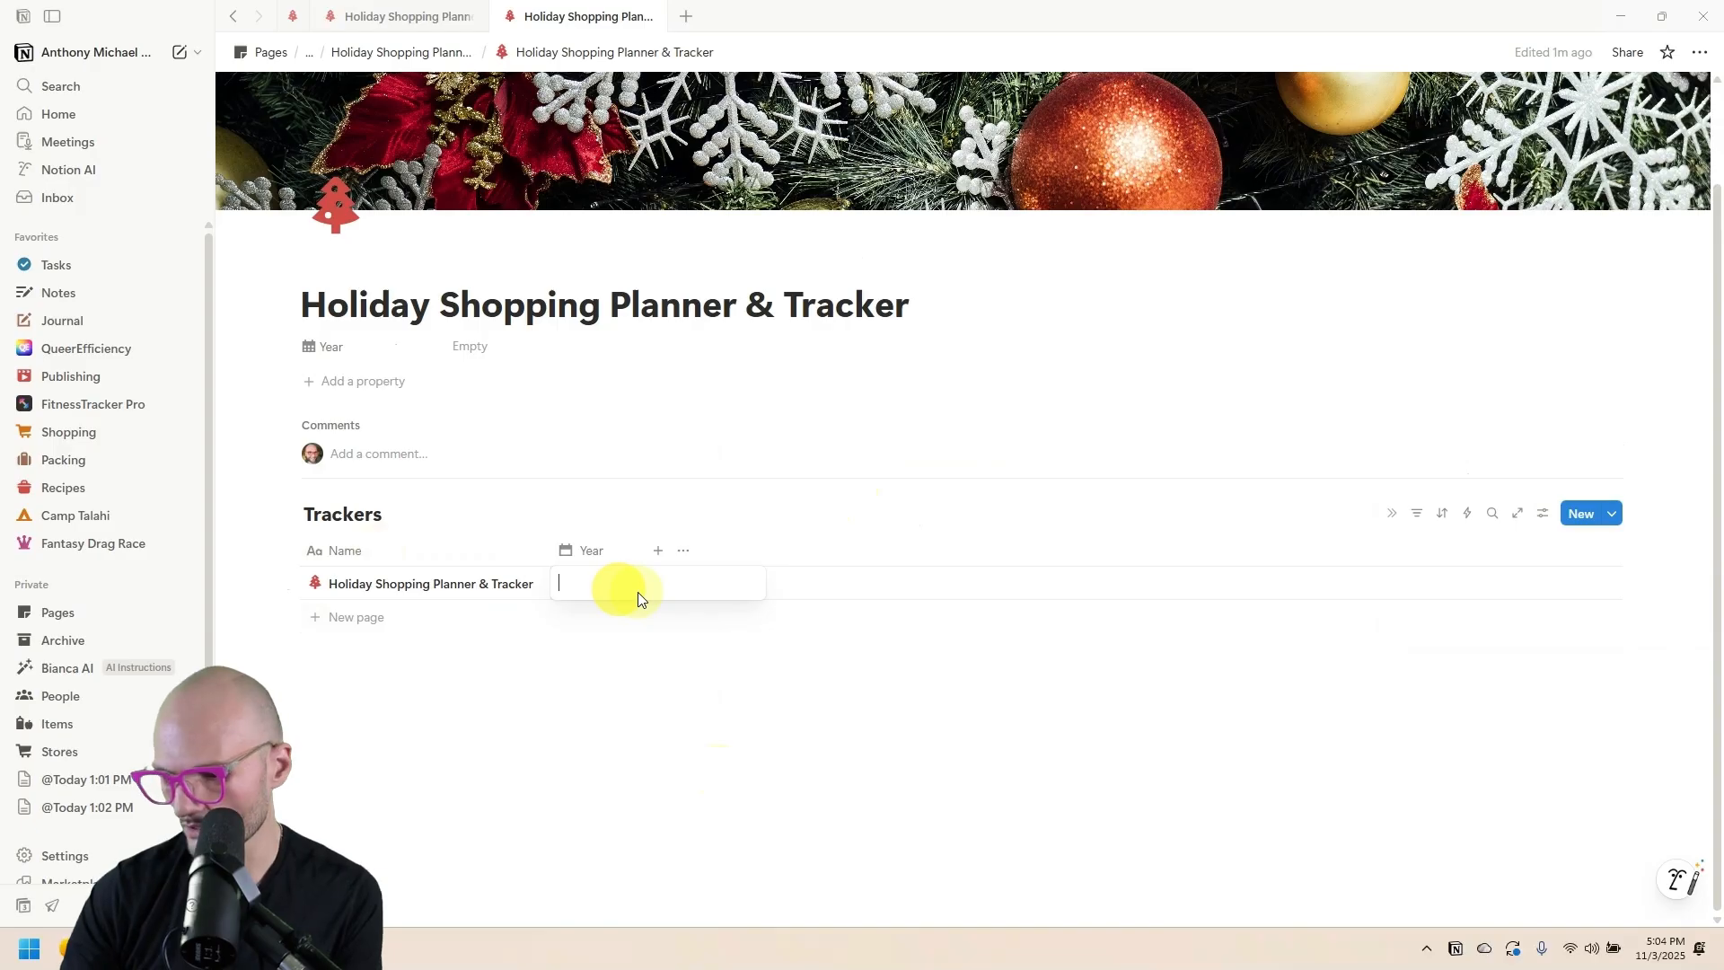
text(2025)
key(Return)
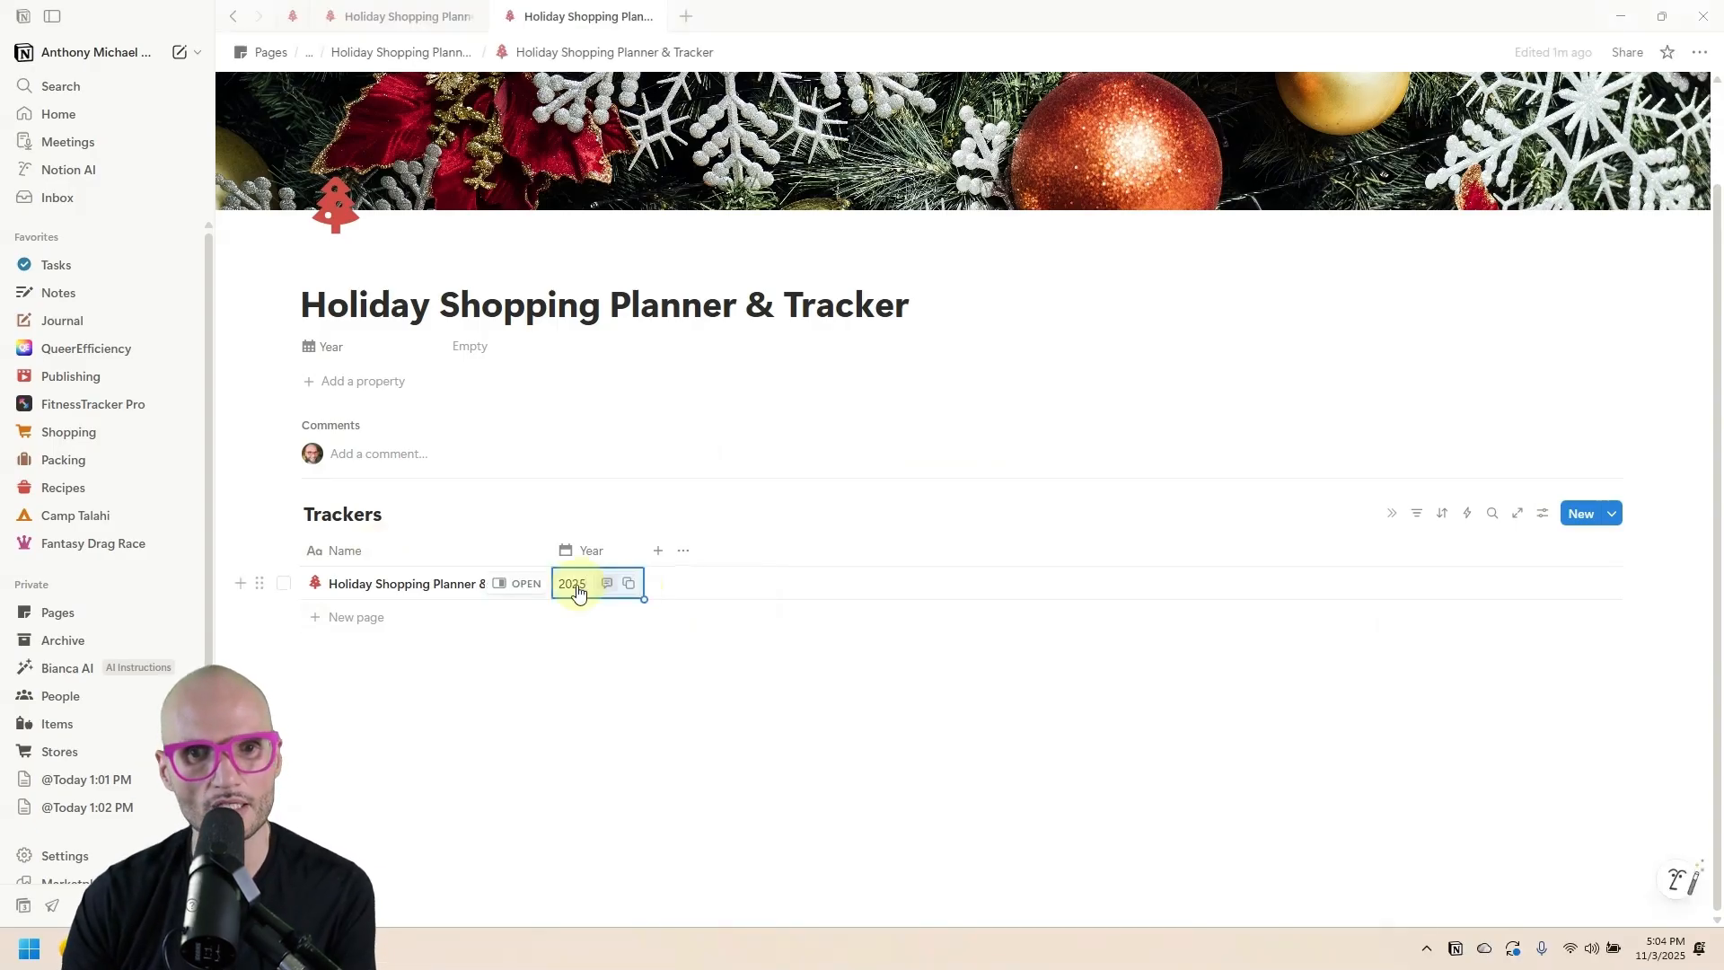
click(526, 586)
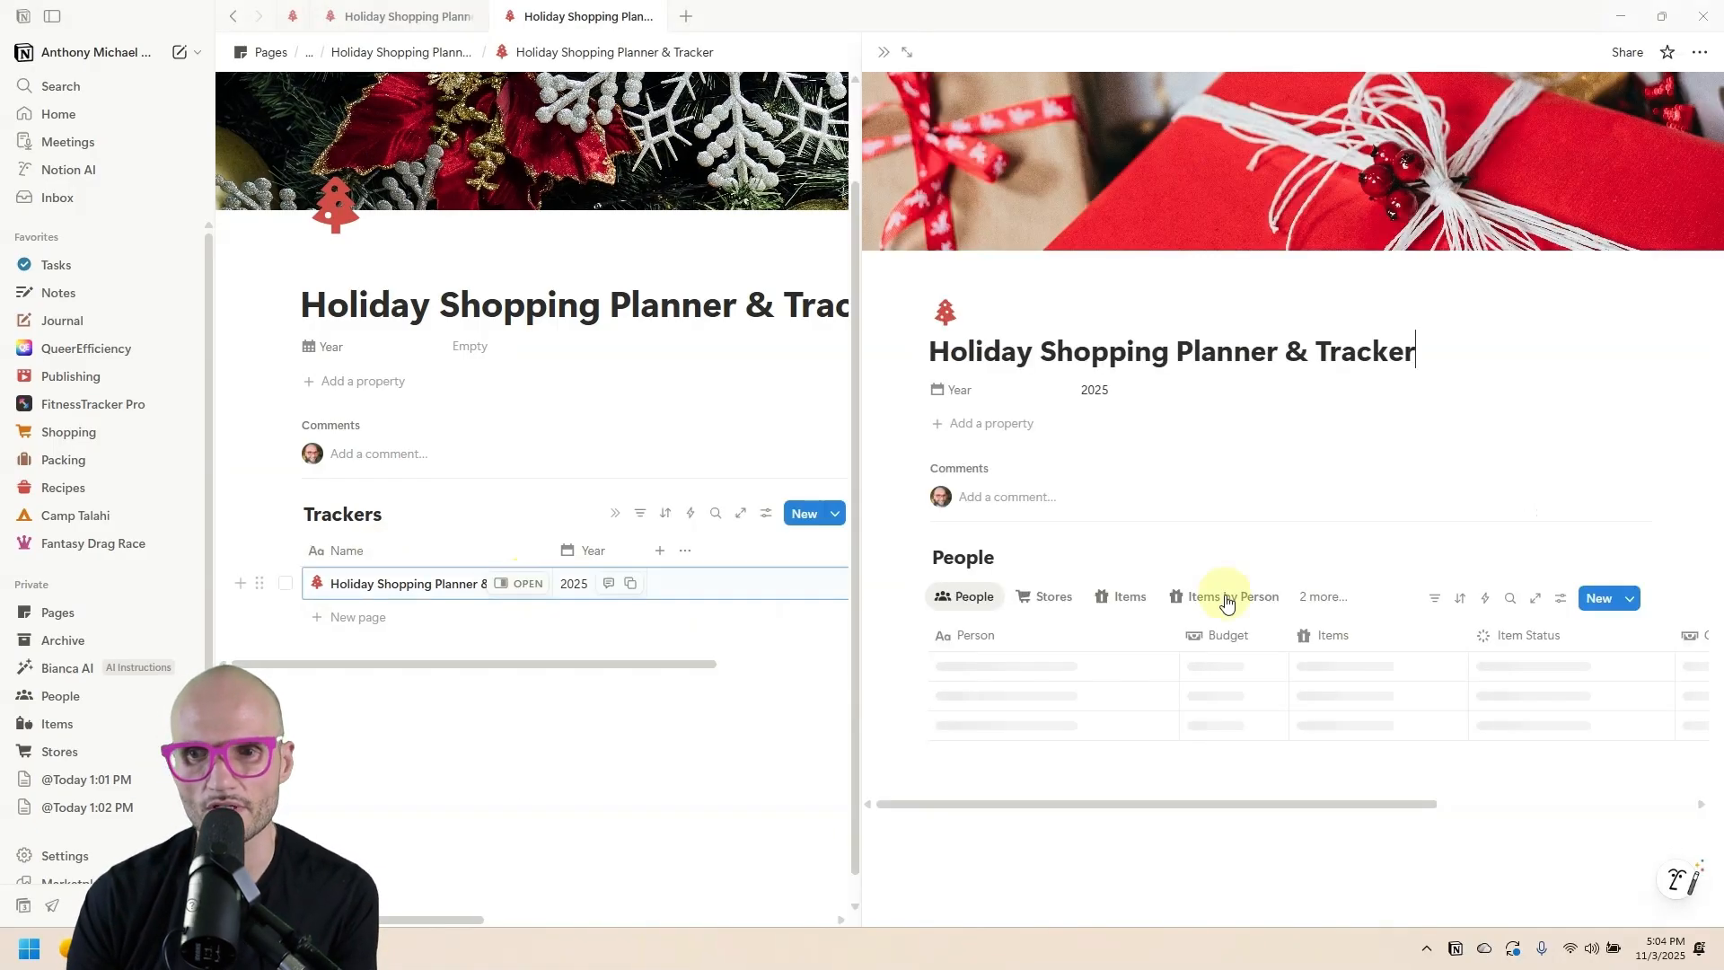